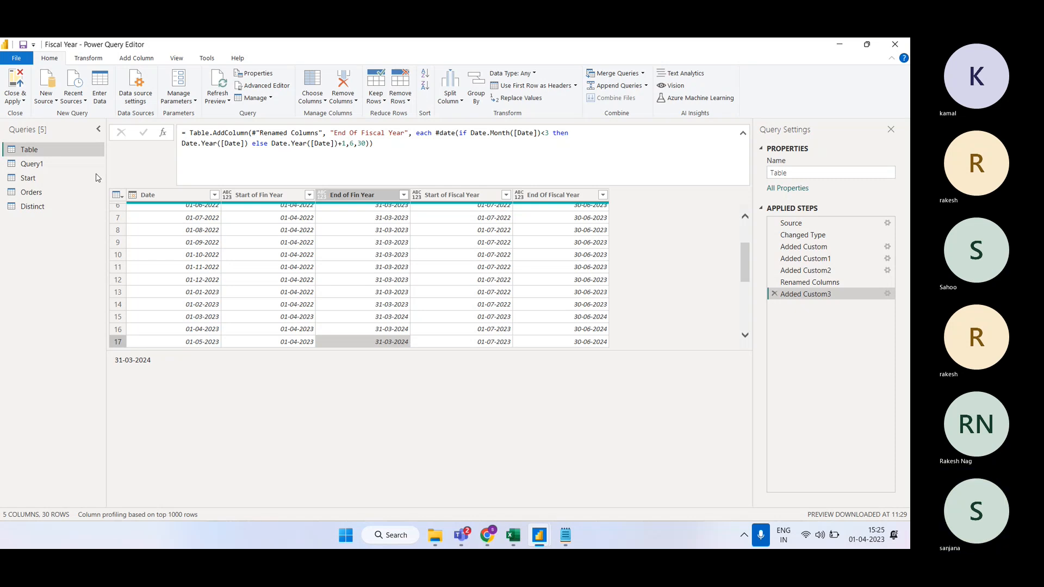
Step: Preview the Orders, Distinct and Query1 queries, then return to the Table query
click(45, 194)
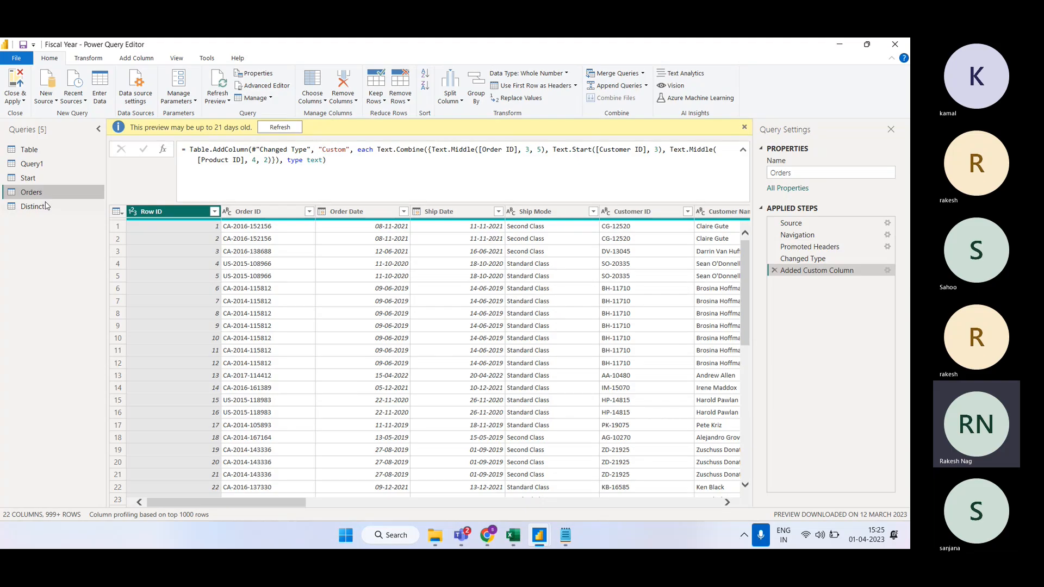
click(46, 206)
click(48, 164)
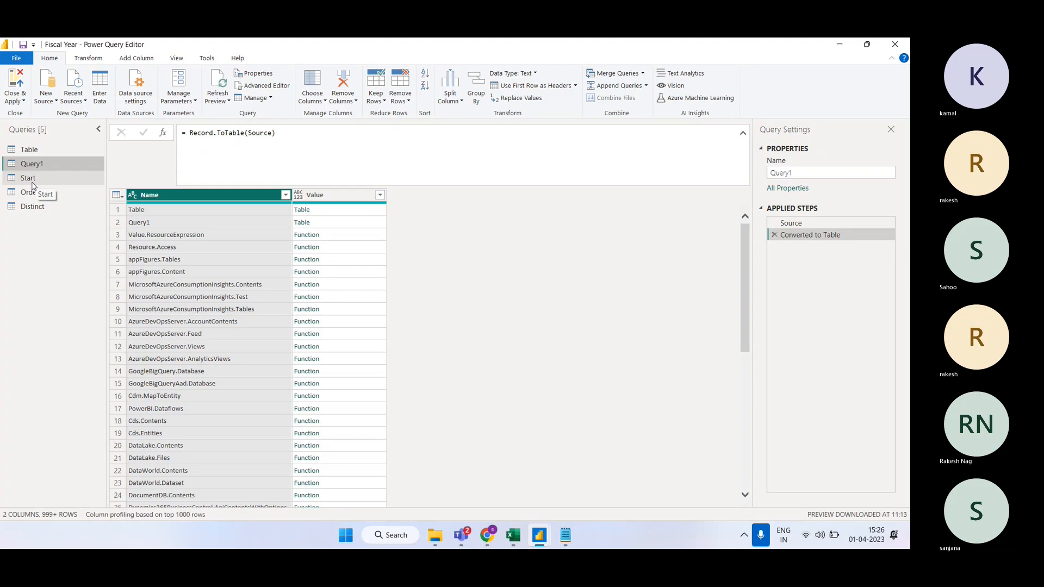
click(38, 153)
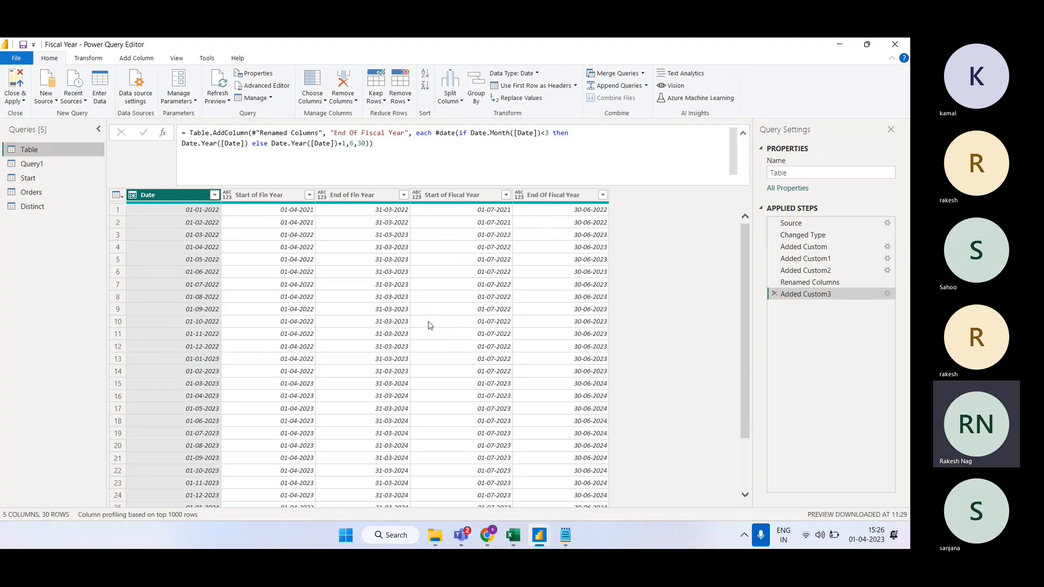
Step: Check sample values in the Start of Fin Year, Start of Fiscal Year and End Of Fiscal Year columns
click(278, 259)
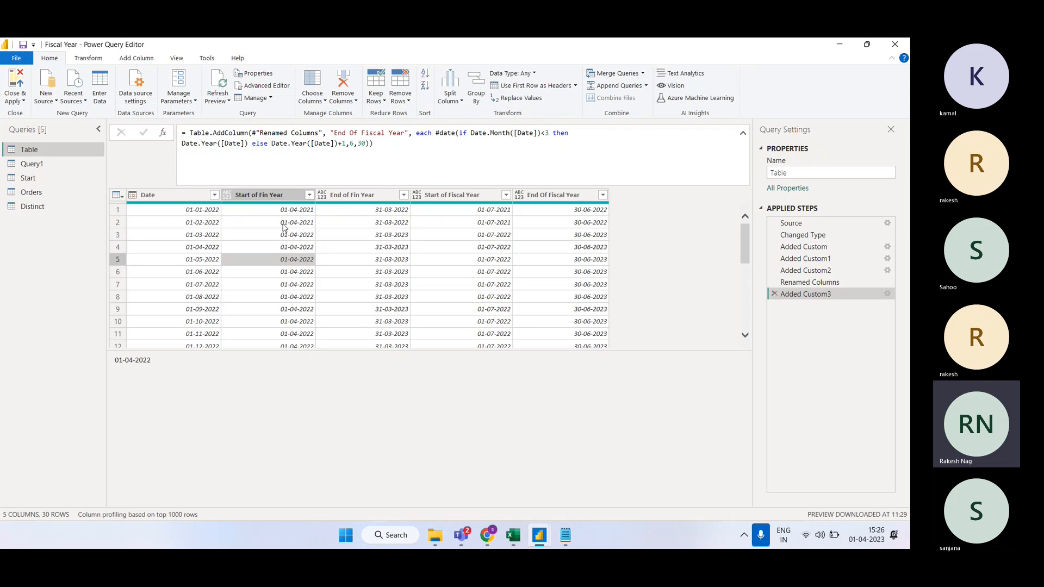
click(489, 222)
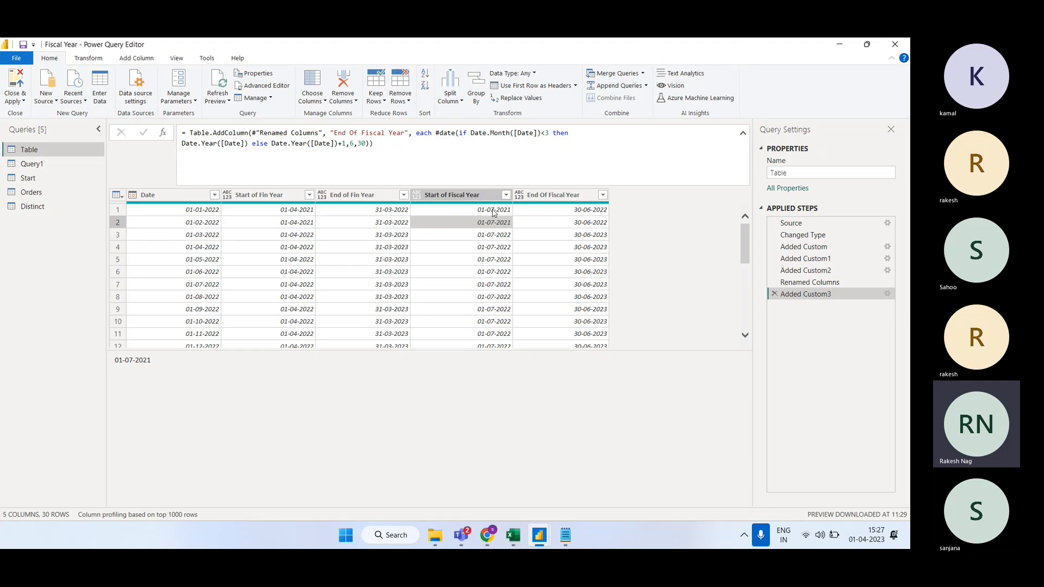
click(544, 210)
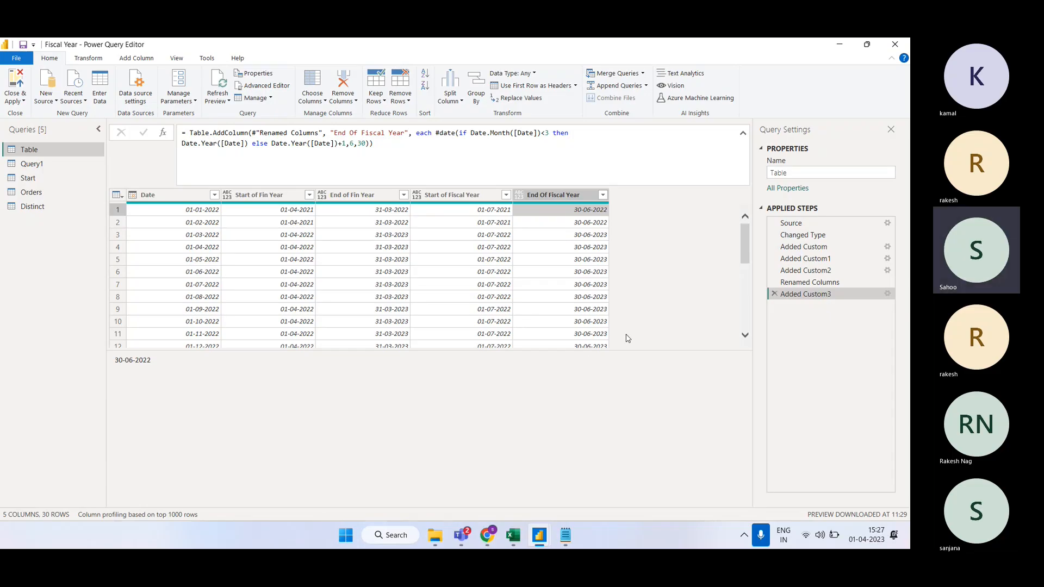
click(754, 325)
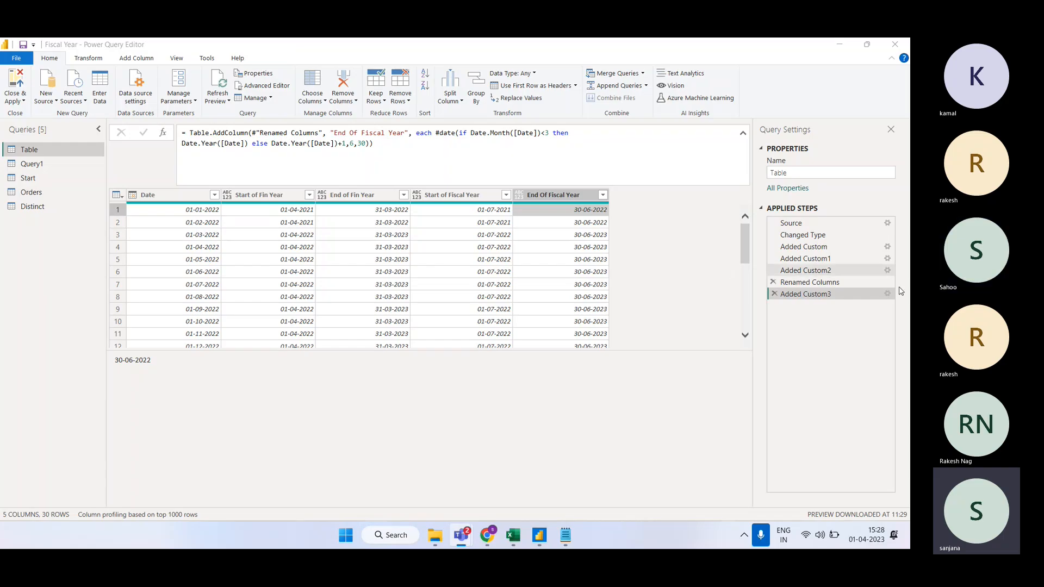
Step: Review the Start of Fiscal Year custom column formula twice, cancelling without changes
click(812, 90)
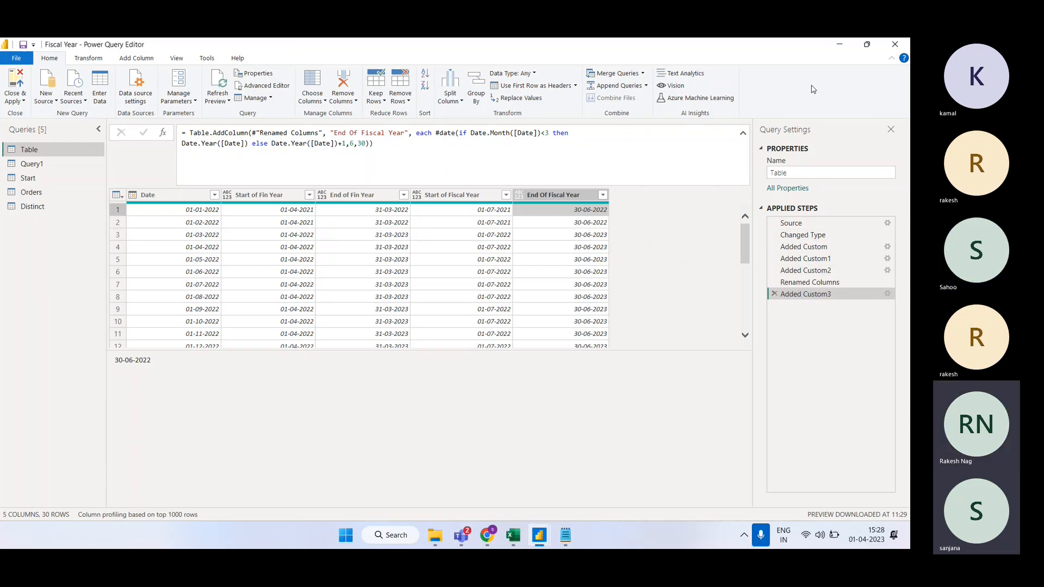
click(888, 271)
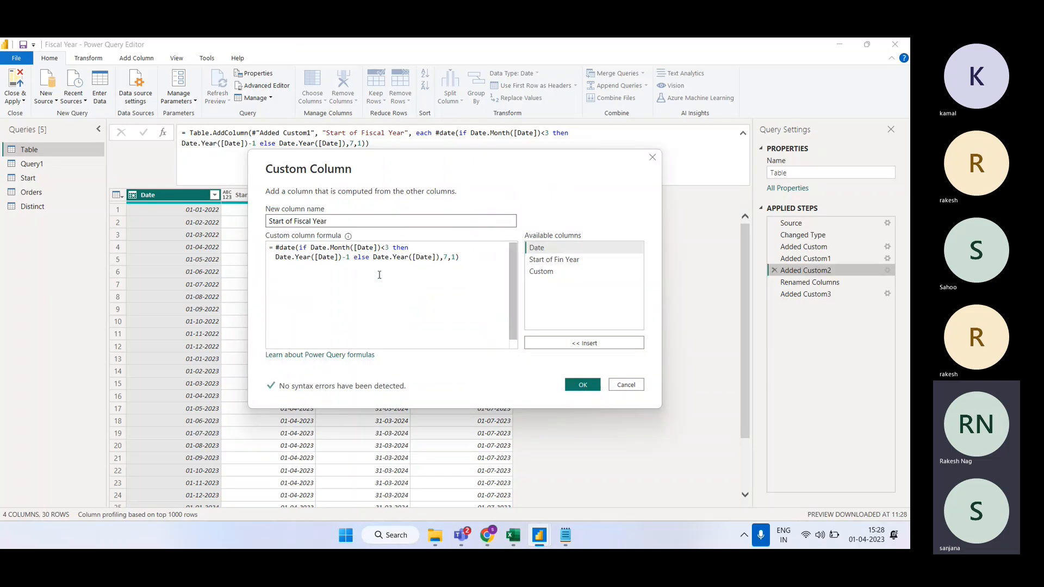
click(386, 248)
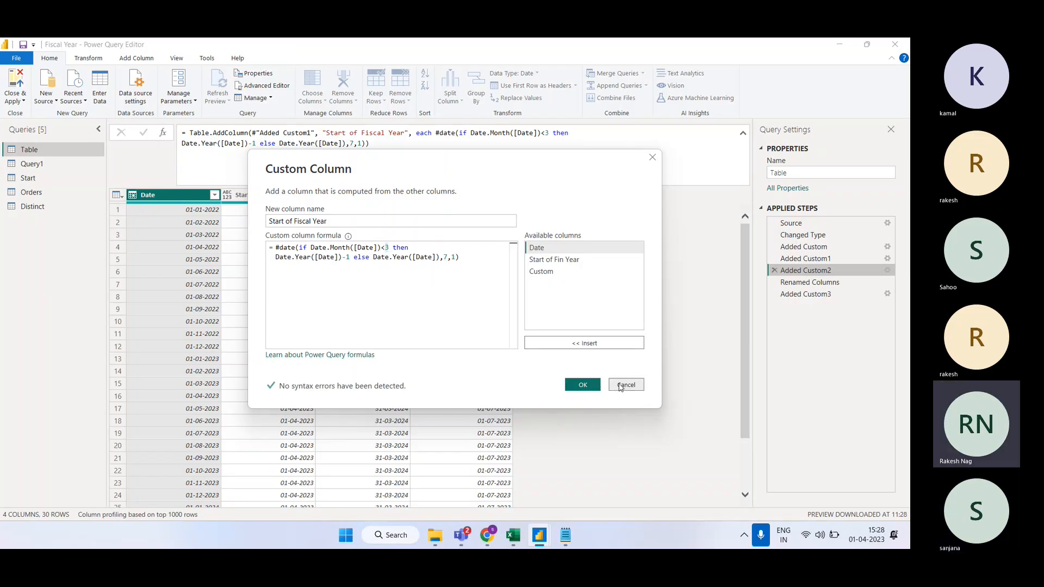
click(622, 386)
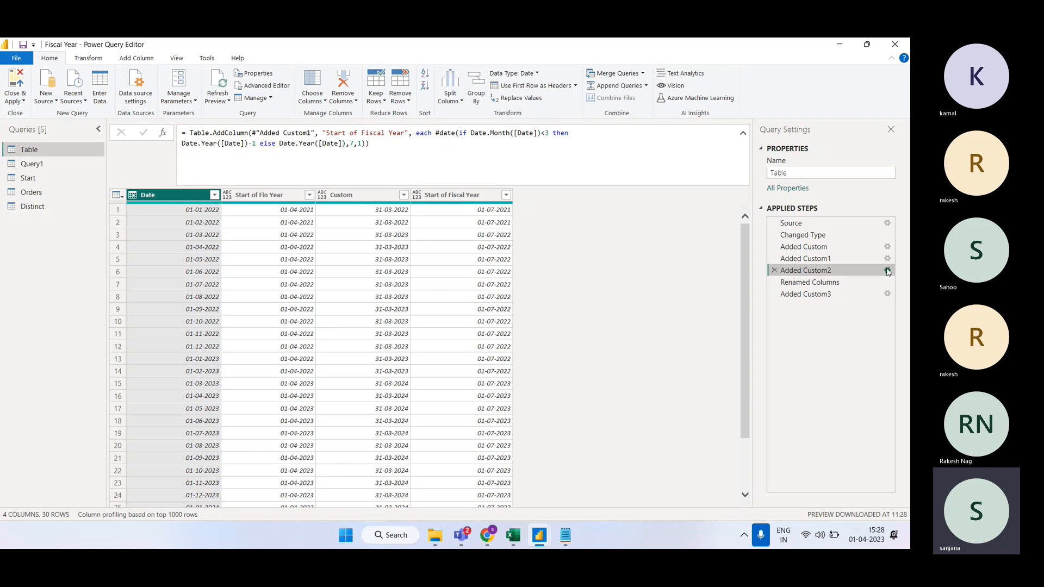
click(888, 271)
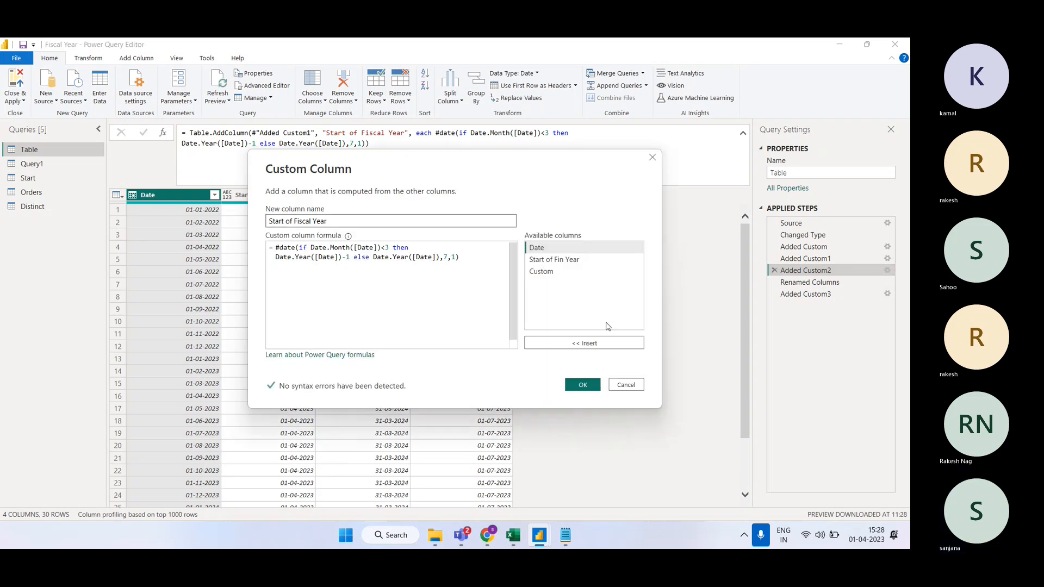
click(631, 387)
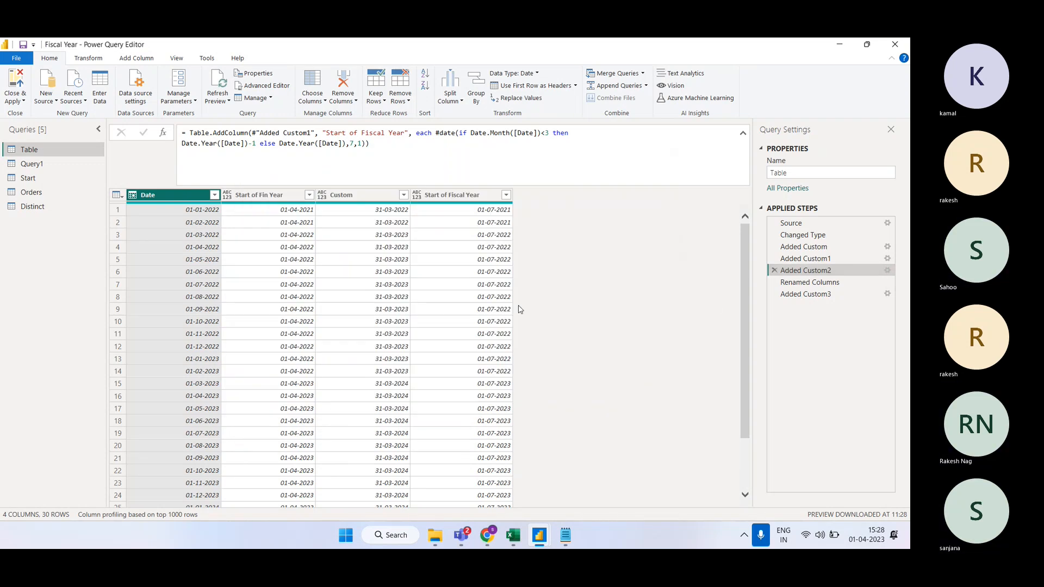
click(471, 214)
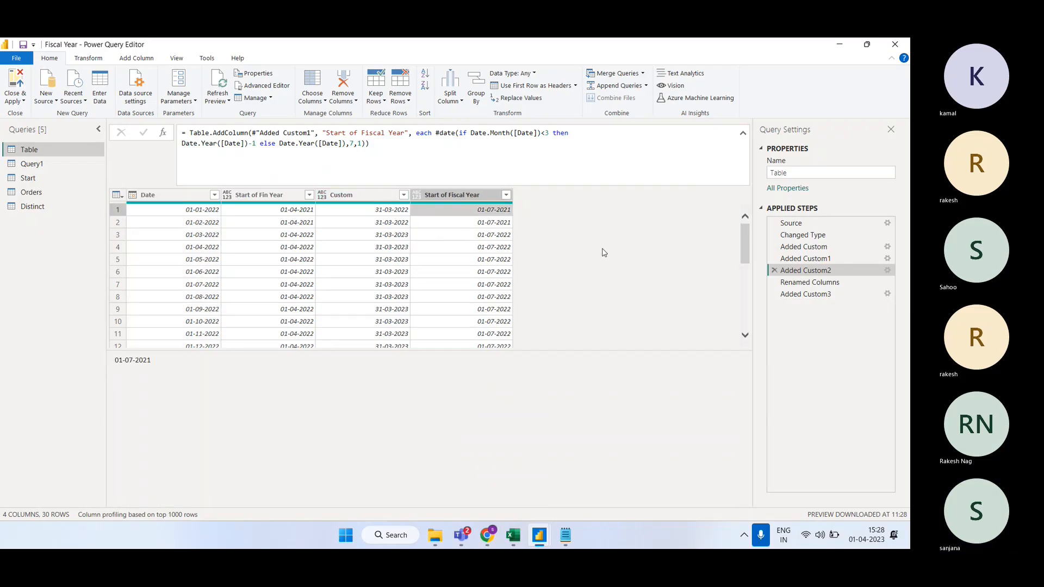
Step: Change the Start of Fiscal Year formula's month cutoff from <3 to <6
click(546, 133)
double_click(546, 133)
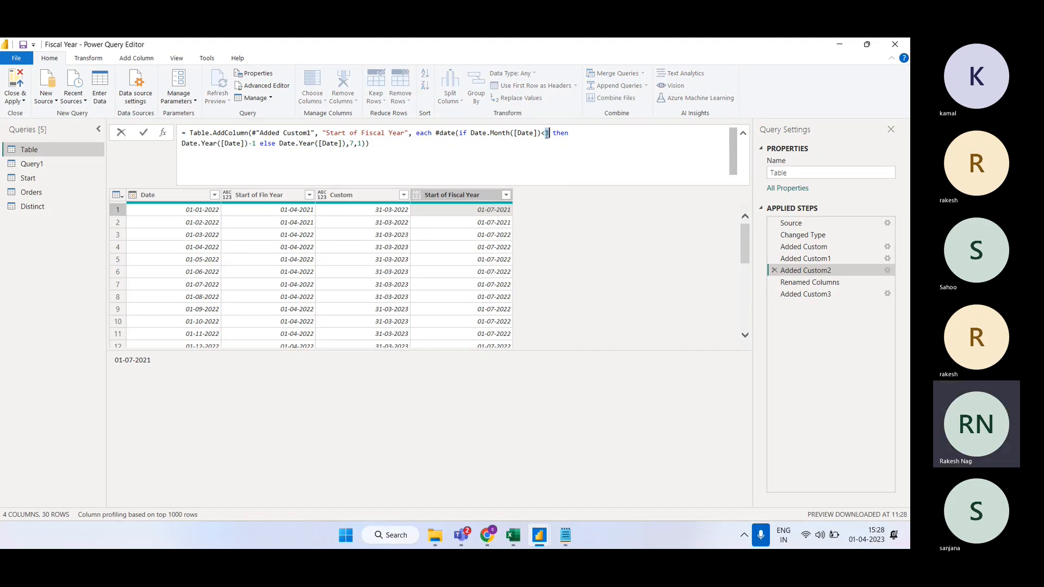
text(6)
click(567, 237)
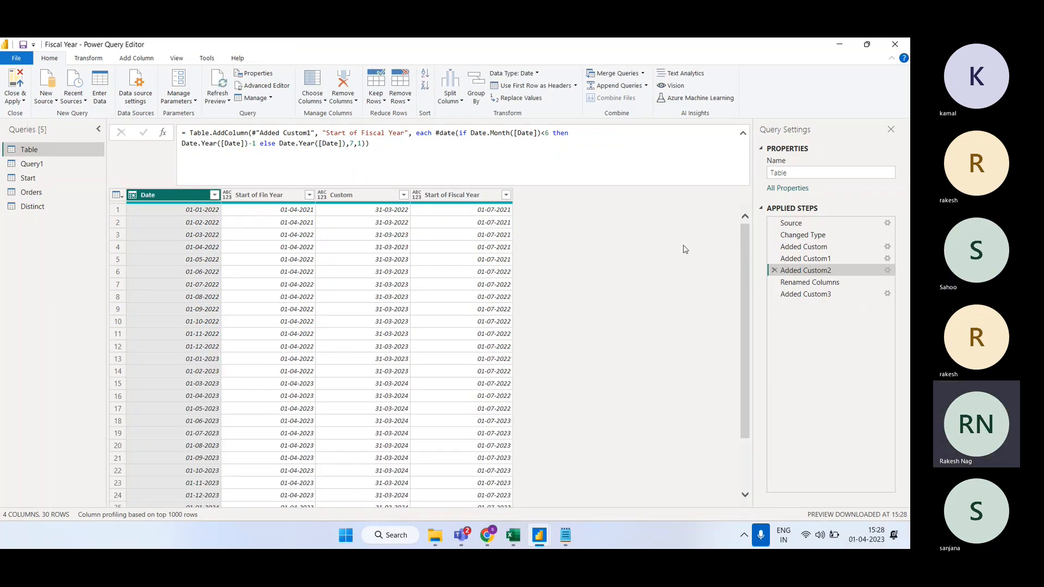
Step: Change the End Of Fiscal Year formula's month cutoff from <3 to <6 as well
click(843, 296)
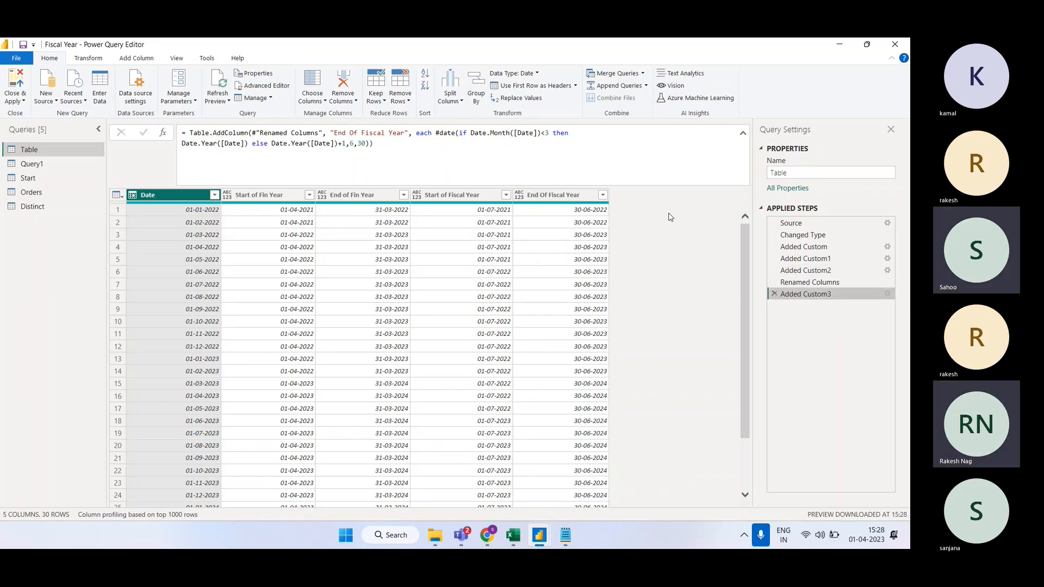
click(580, 211)
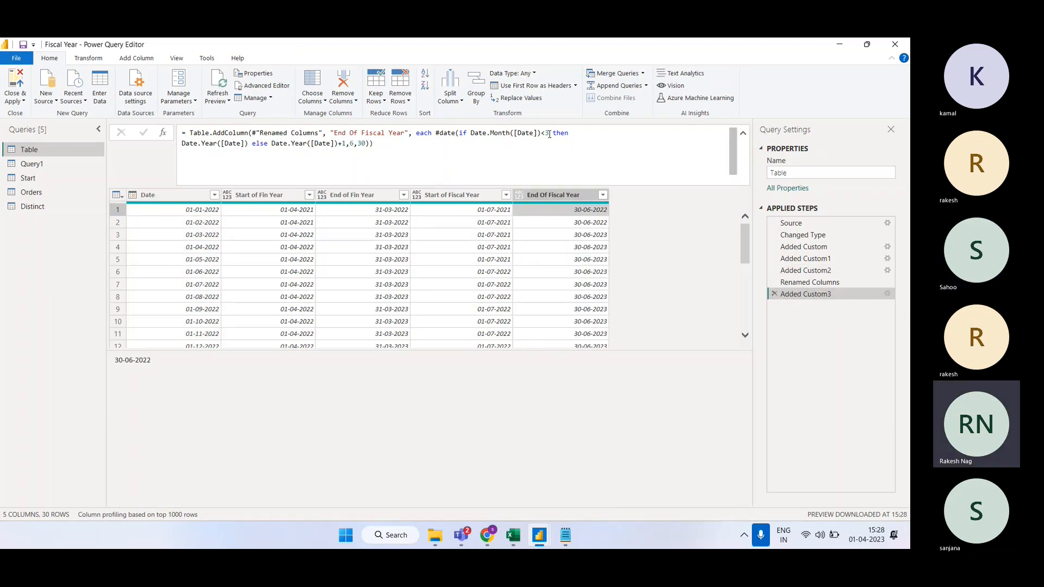
click(549, 133)
text(6)
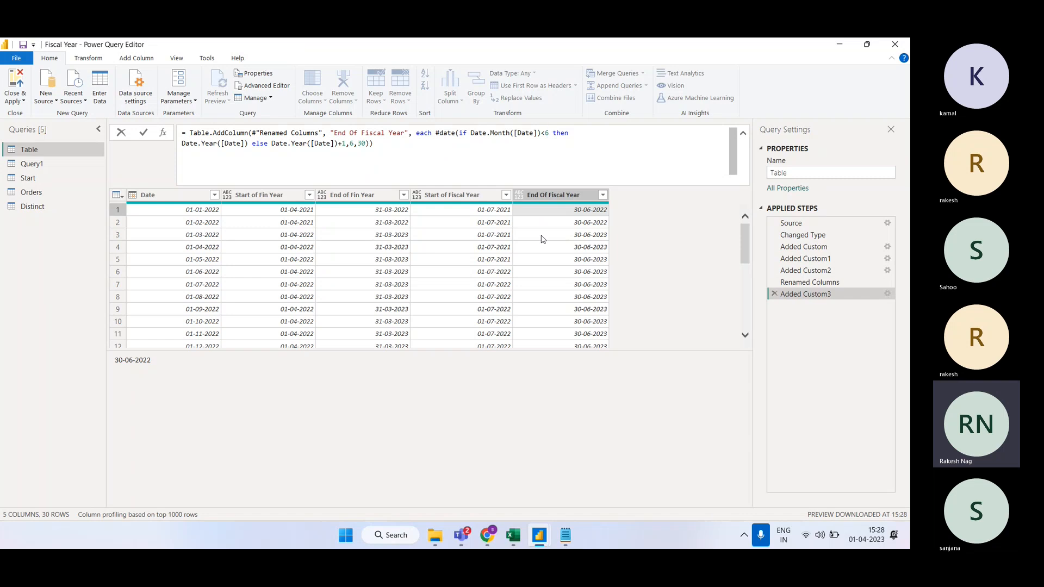
key(Return)
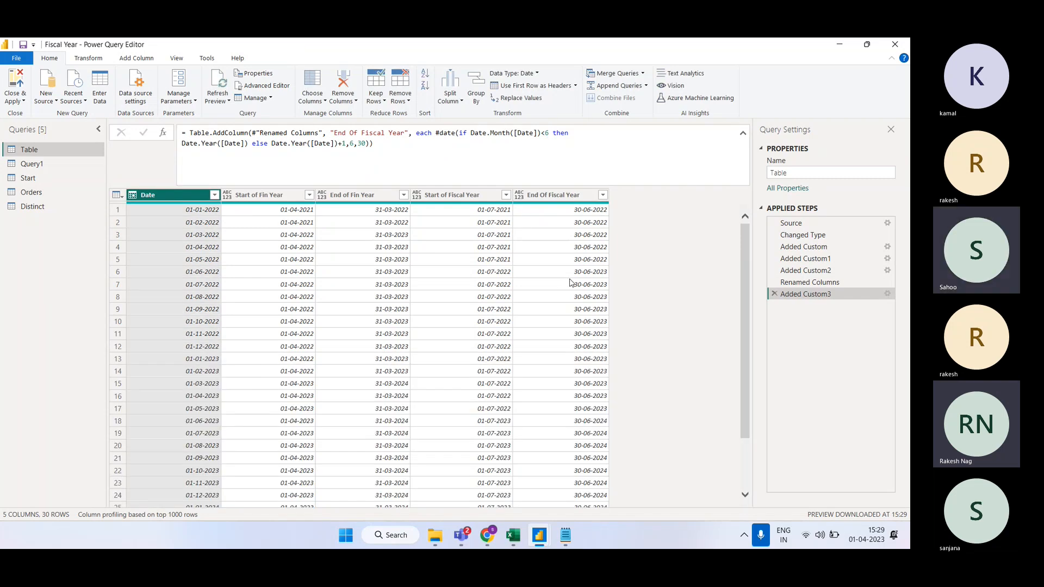
Step: Review the Start of Fin Year formula unchanged, then show the Distinct query's 5009 and 25.18 row
click(293, 212)
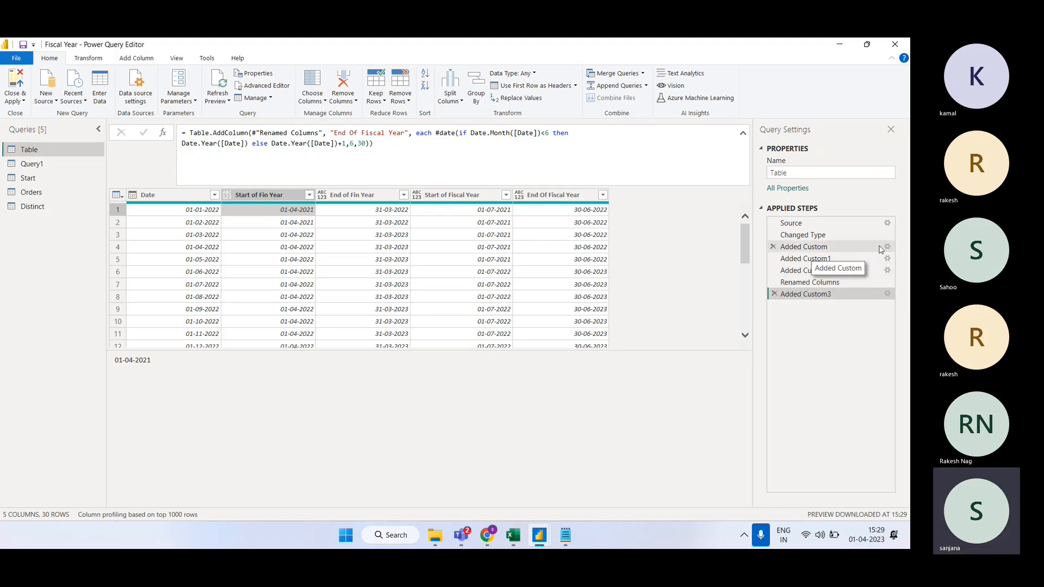
click(888, 251)
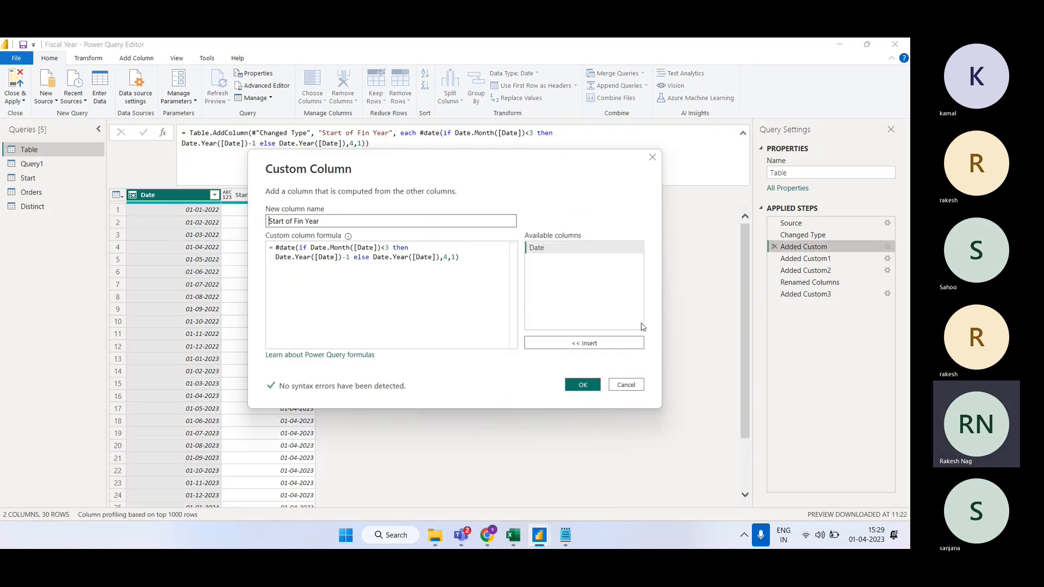
click(634, 389)
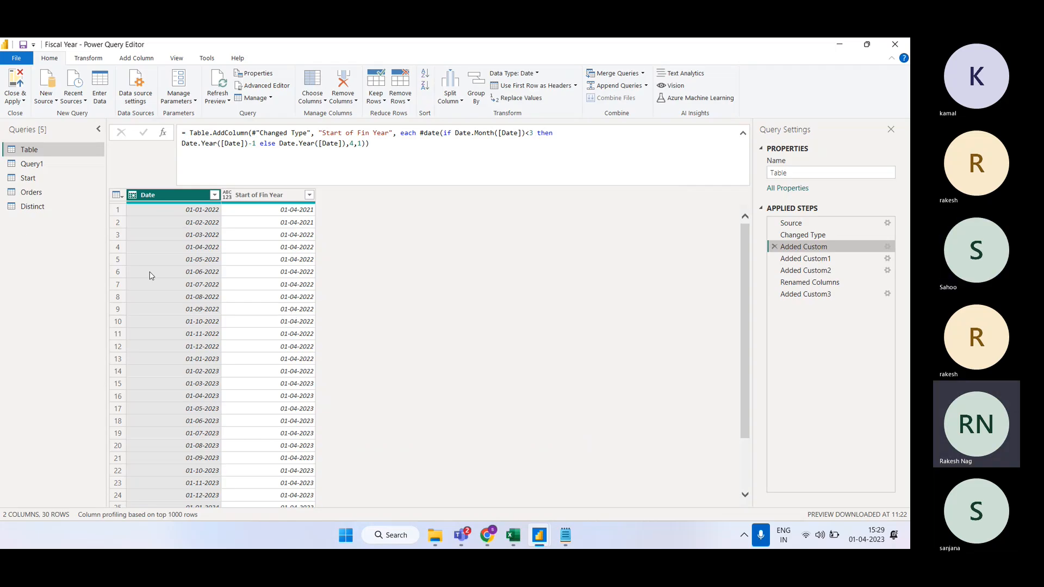
click(43, 207)
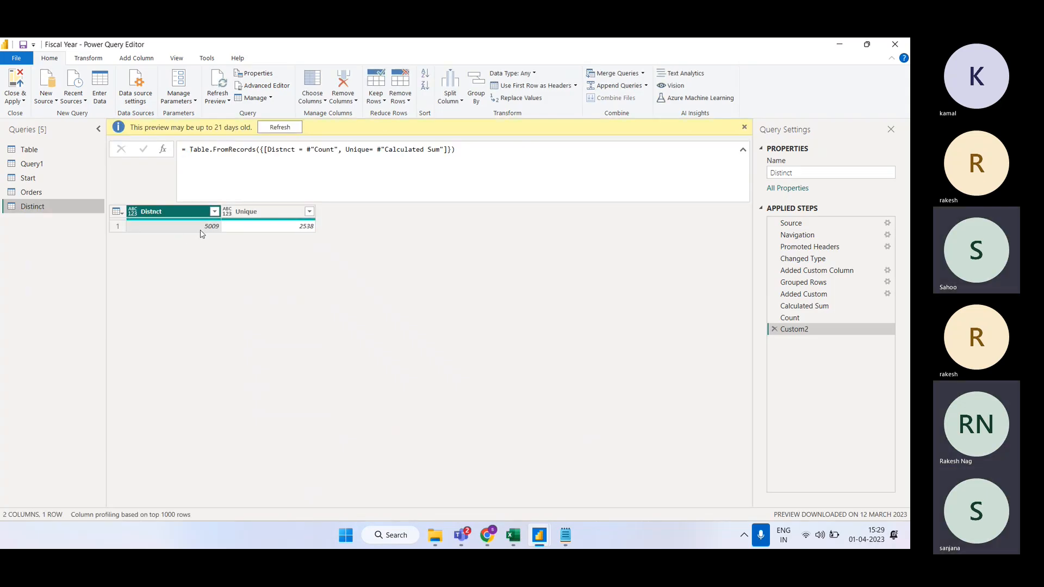
Step: Inspect the Orders query's Custom column, return to Distinct, and bring up the Chrome training video
click(44, 192)
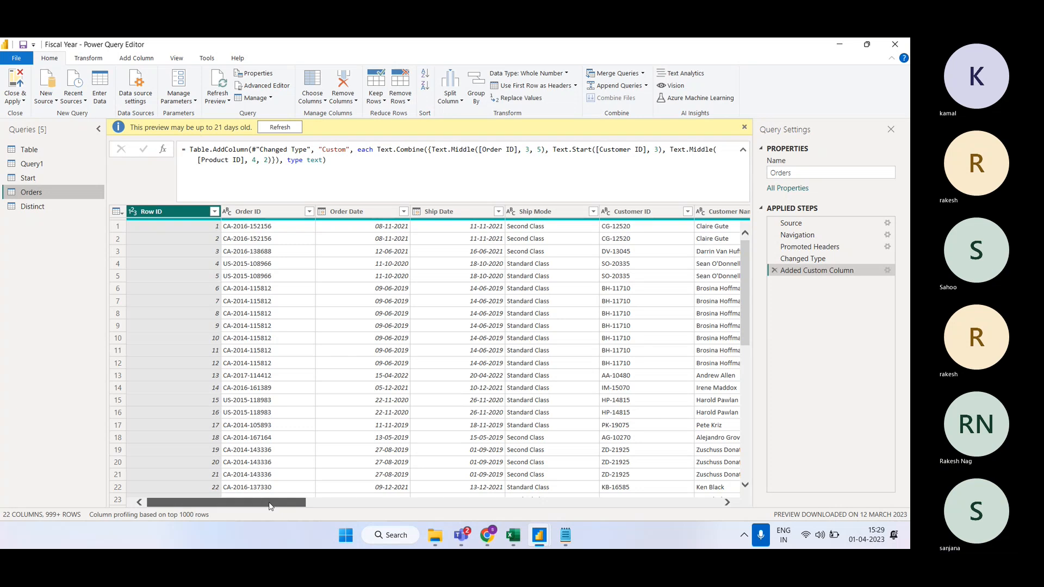
drag(269, 502, 700, 495)
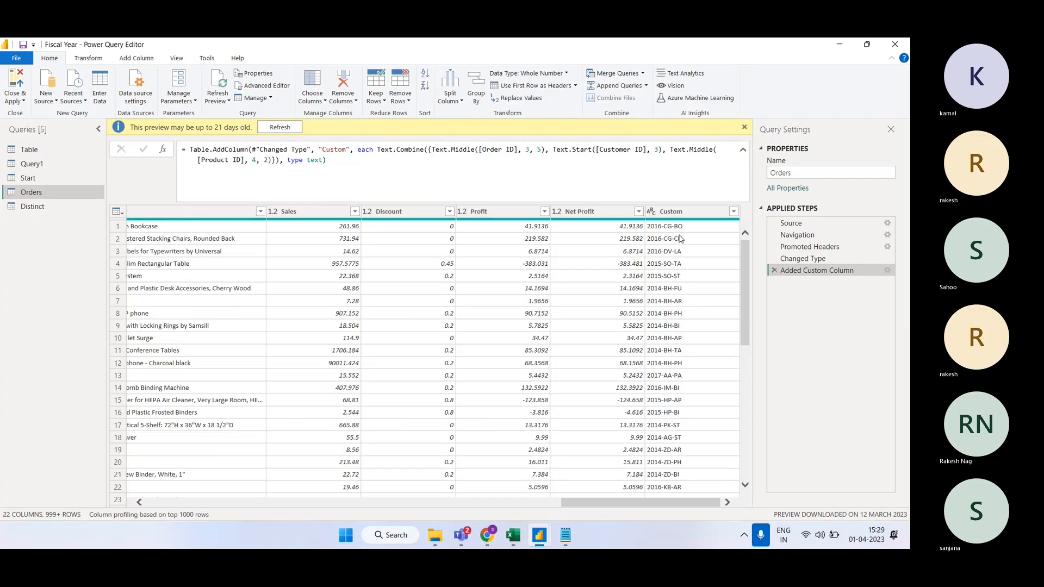
click(680, 239)
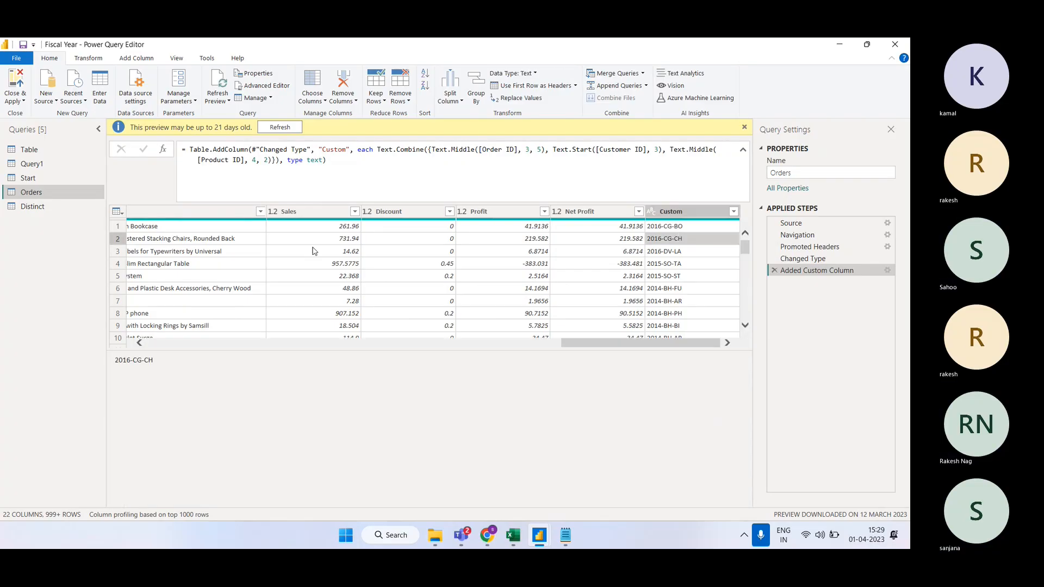
click(46, 213)
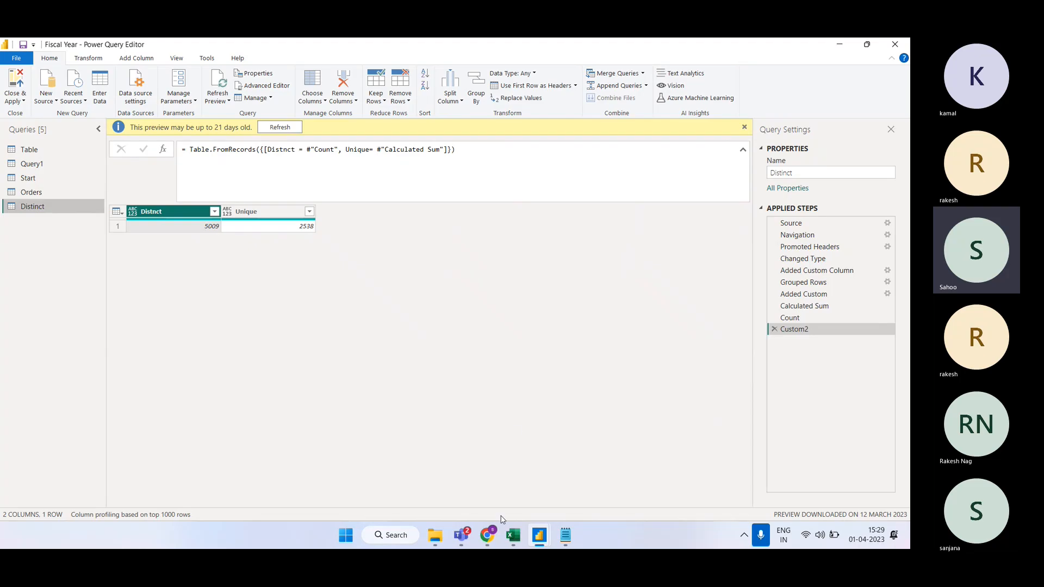
click(487, 535)
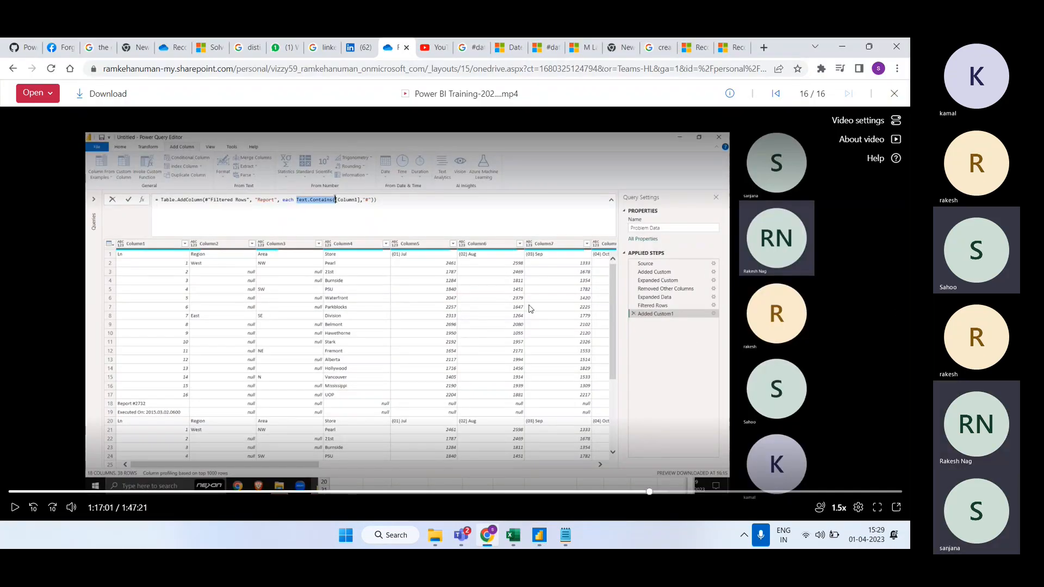
Step: Leave the training video paused at 1:17:01 and bring the Teams meeting window forward
mouse_move(461, 535)
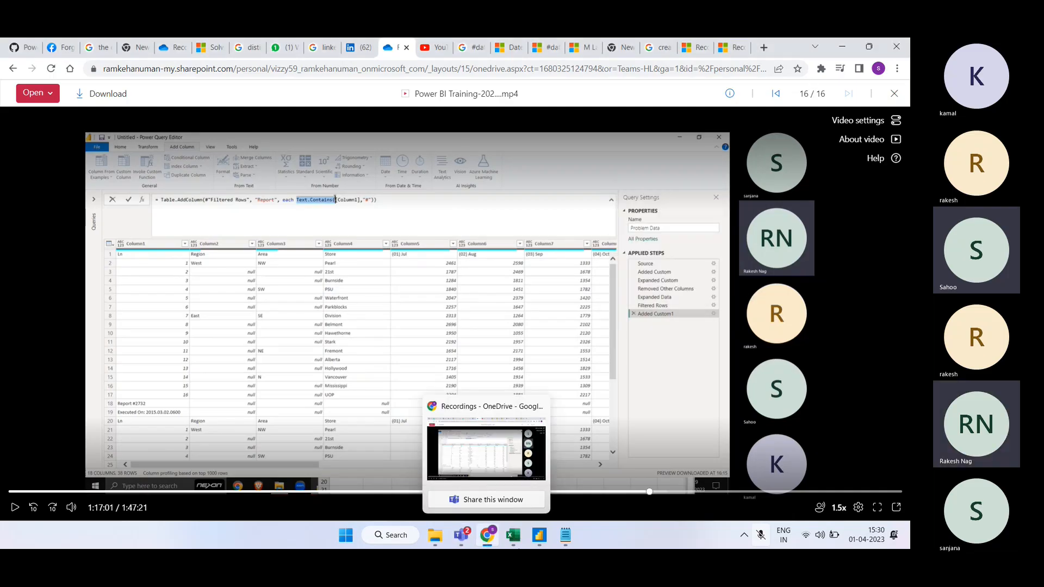
click(462, 537)
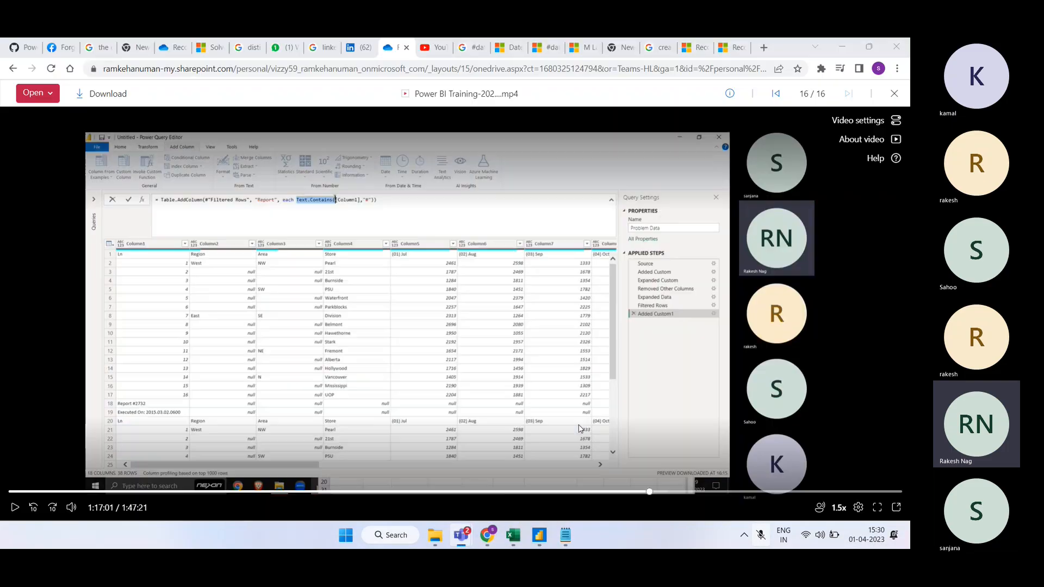
click(834, 87)
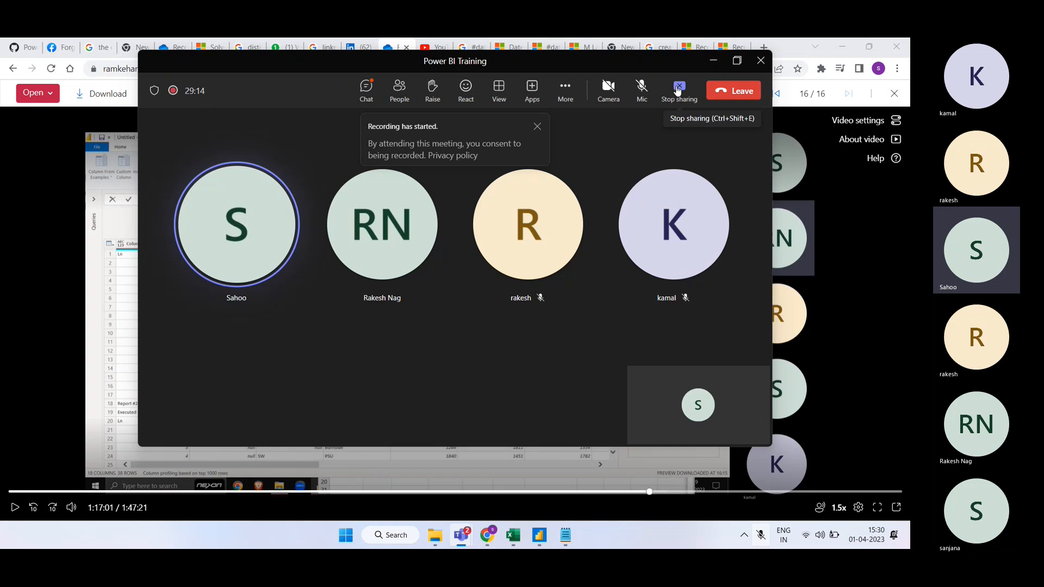
Step: Stop sharing the browser, minimize the call window, and select the Sales to Table folder
click(677, 90)
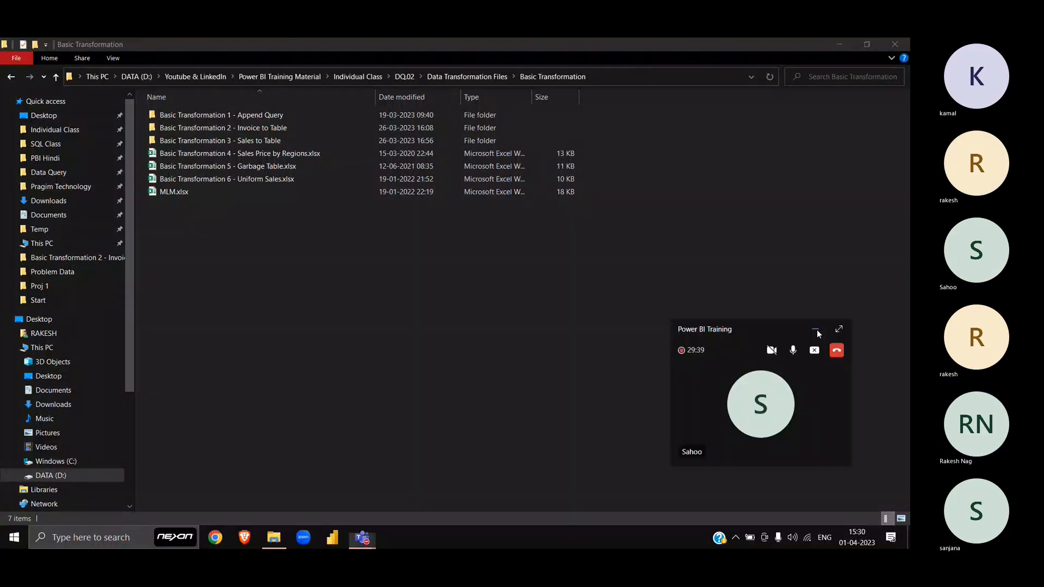
click(817, 330)
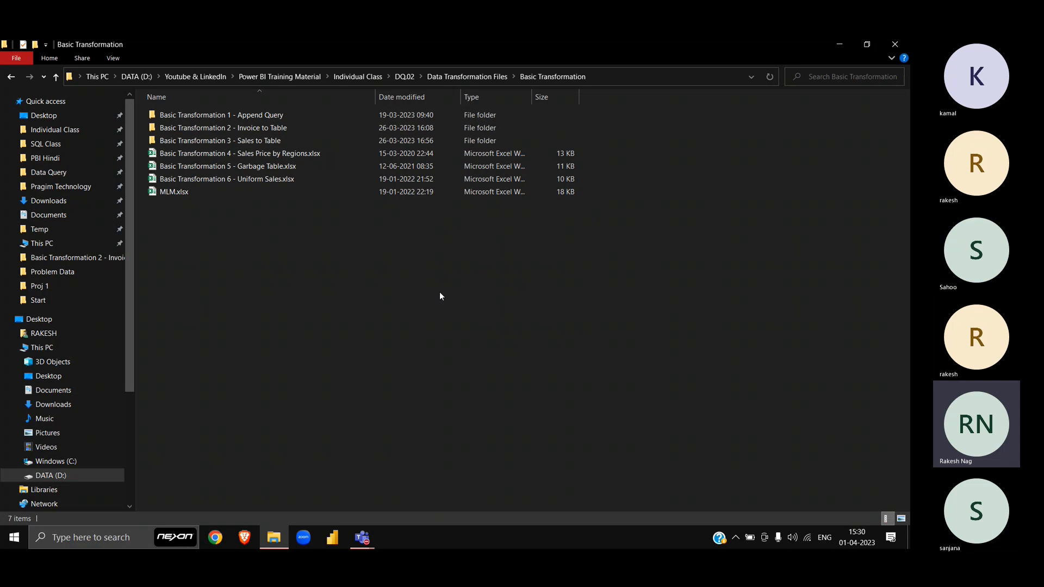
click(269, 146)
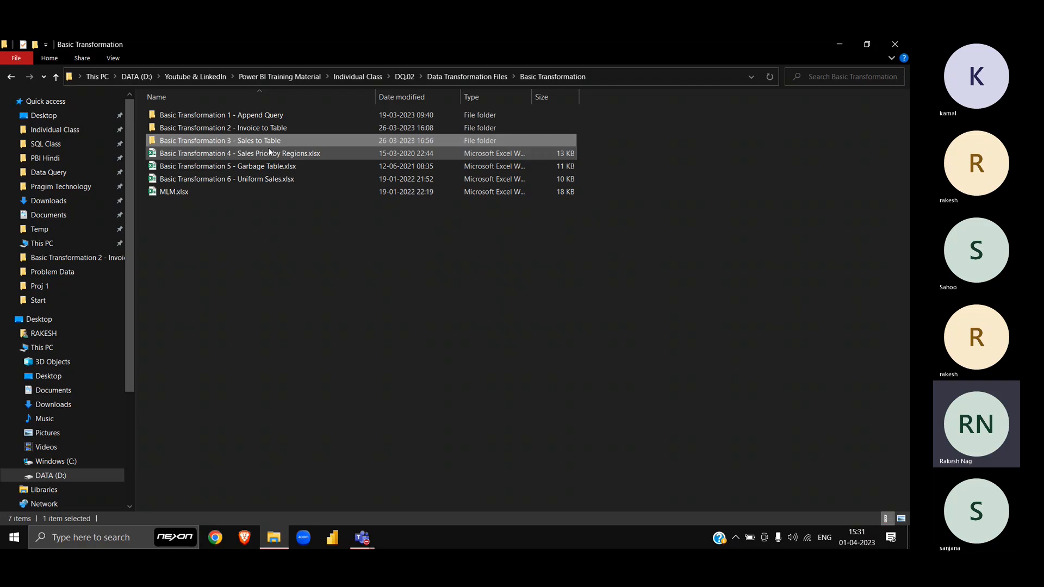
Step: Preview and close Sales Price by Regions.xlsx, then open Basic Transformation 5 - Garbage Table.xlsx
double_click(269, 149)
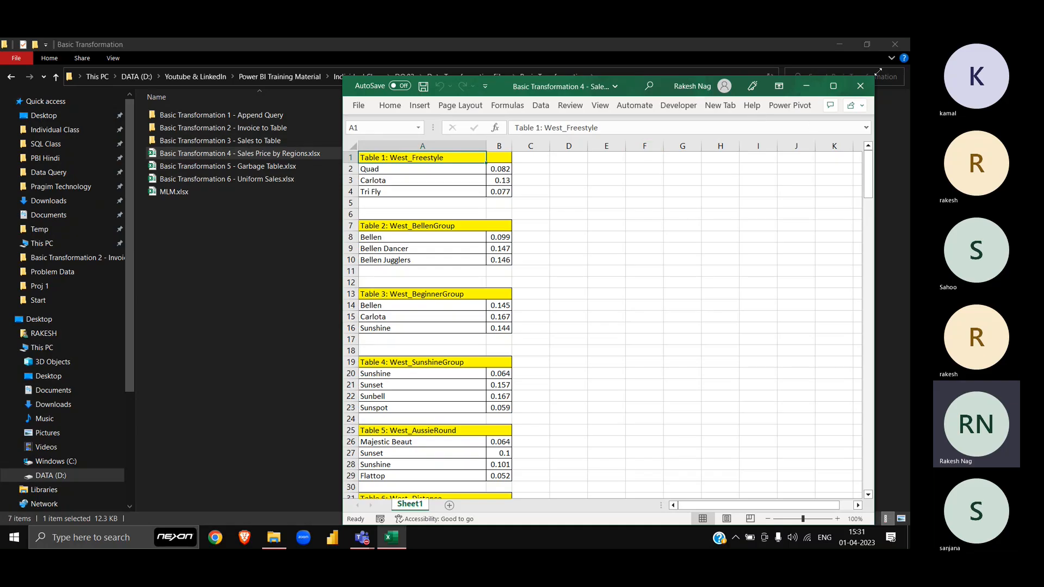
scroll(641, 236, down, 9)
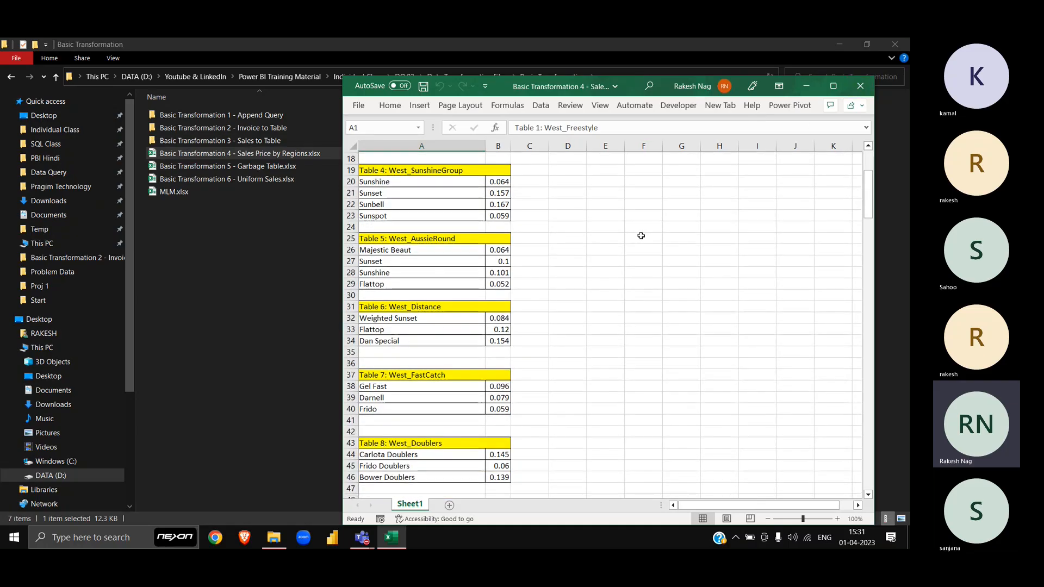
scroll(641, 236, up, 9)
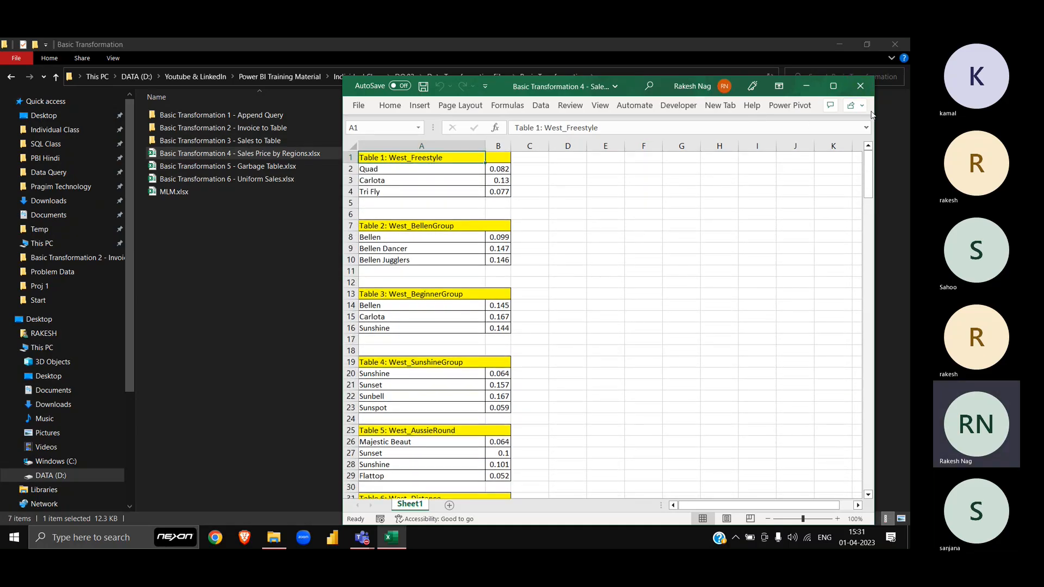
click(858, 93)
key(Down)
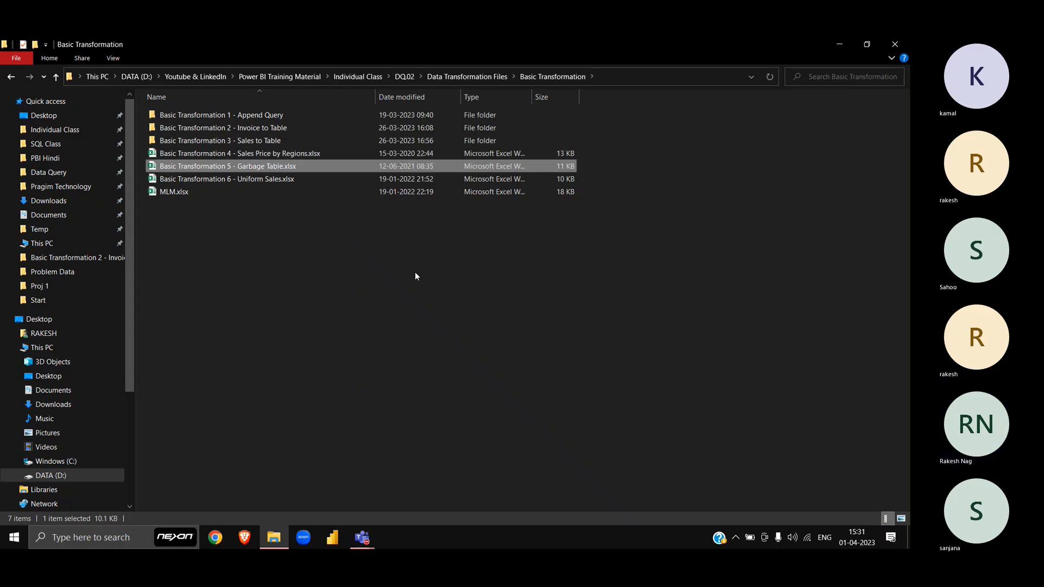
key(Return)
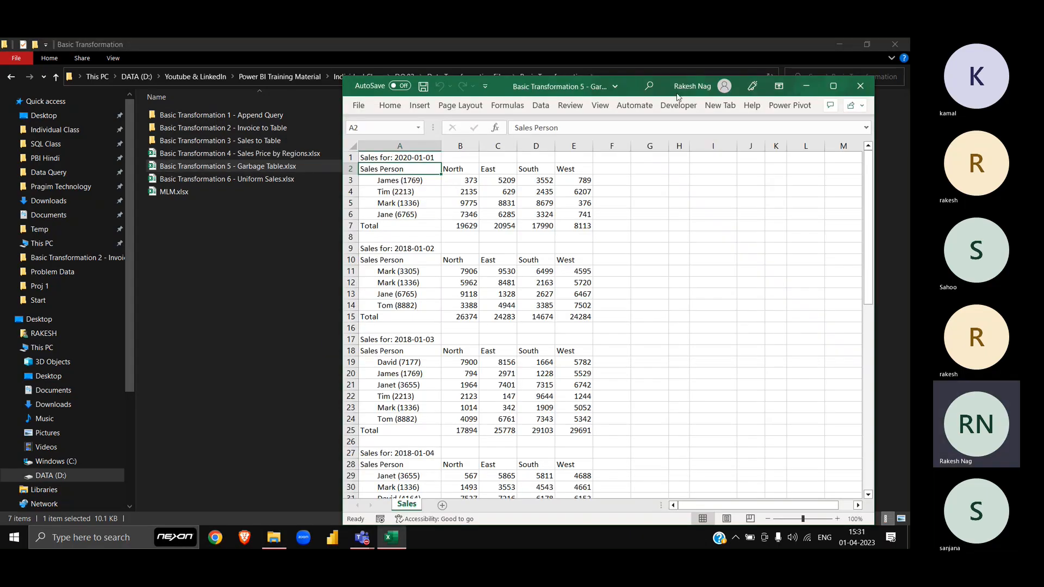
Step: Maximize the Garbage Table workbook, glance at the Teams chat, and select the Sales Person header in A2
click(832, 86)
click(95, 154)
scroll(95, 154, down, 20)
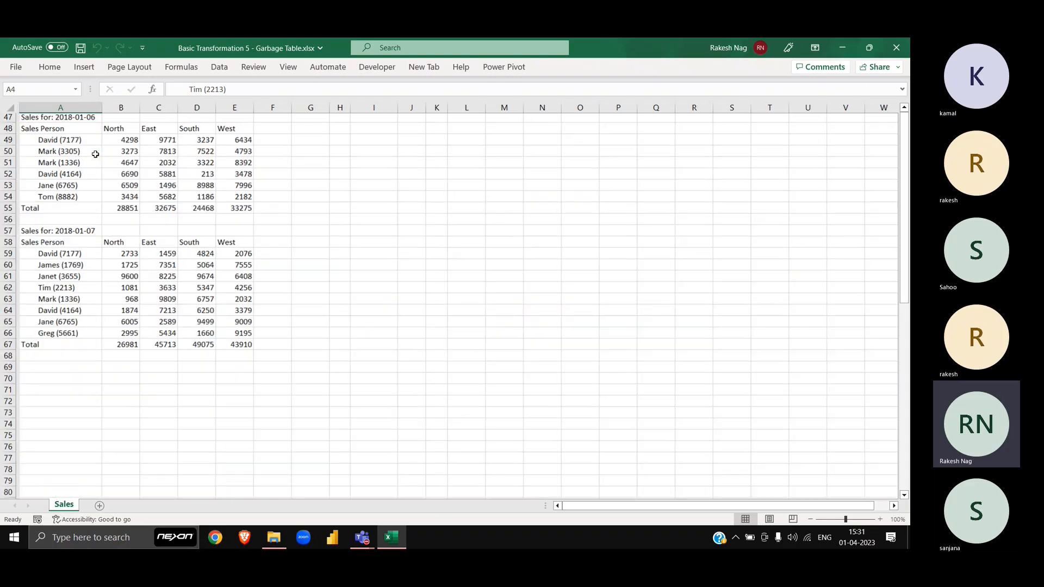
scroll(95, 155, up, 20)
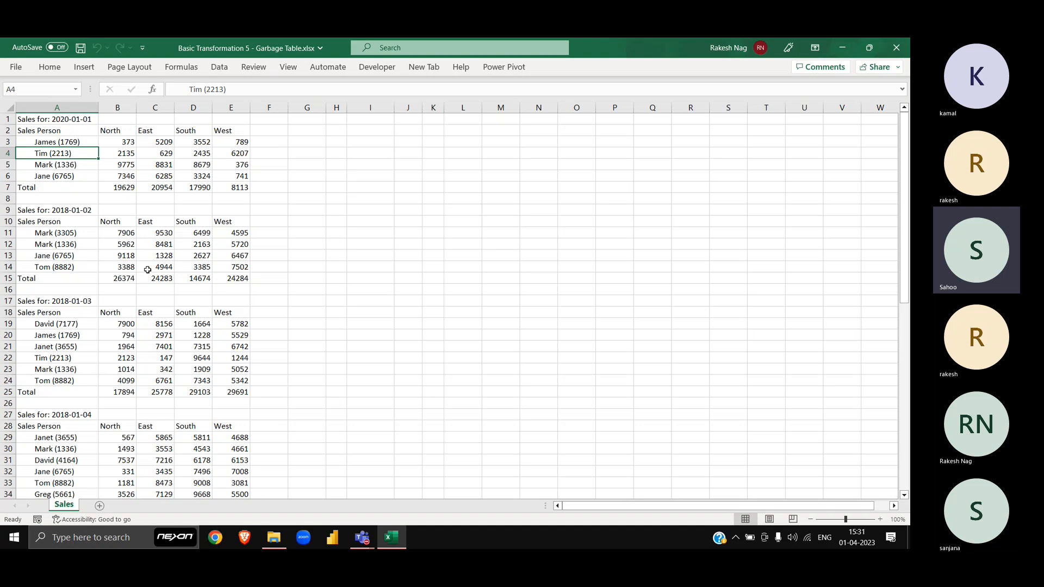
scroll(147, 270, down, 3)
scroll(147, 269, up, 3)
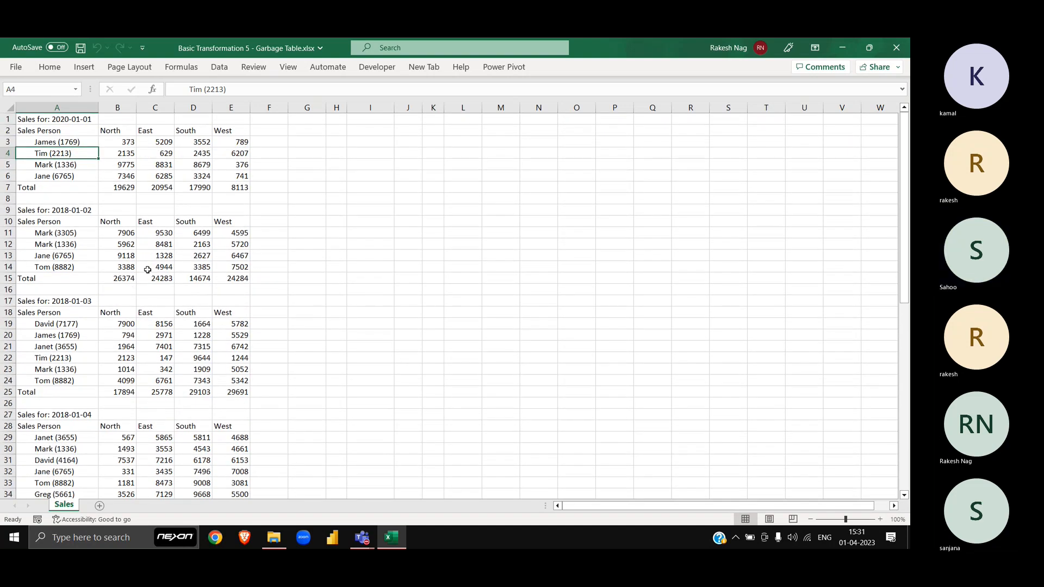
key(alt+Tab)
key(alt+Tab)
key(alt+Tab)
key(alt+Tab)
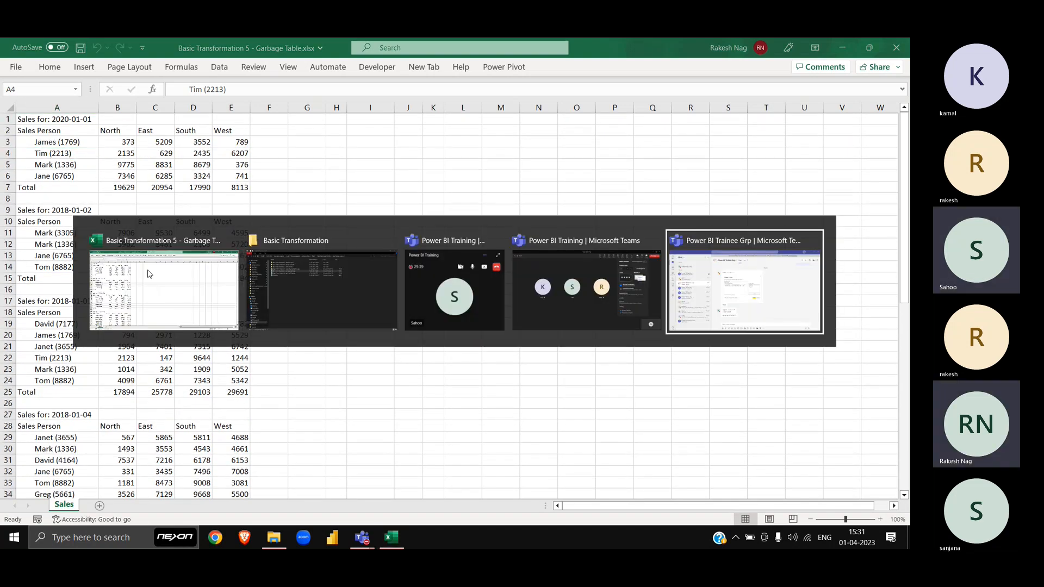
scroll(468, 387, down, 5)
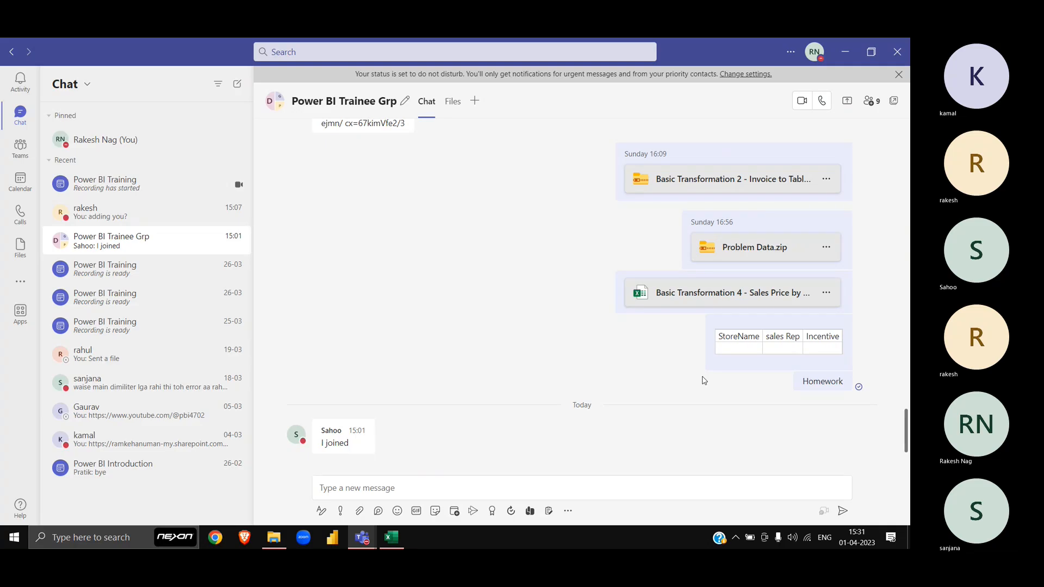
key(alt+Tab)
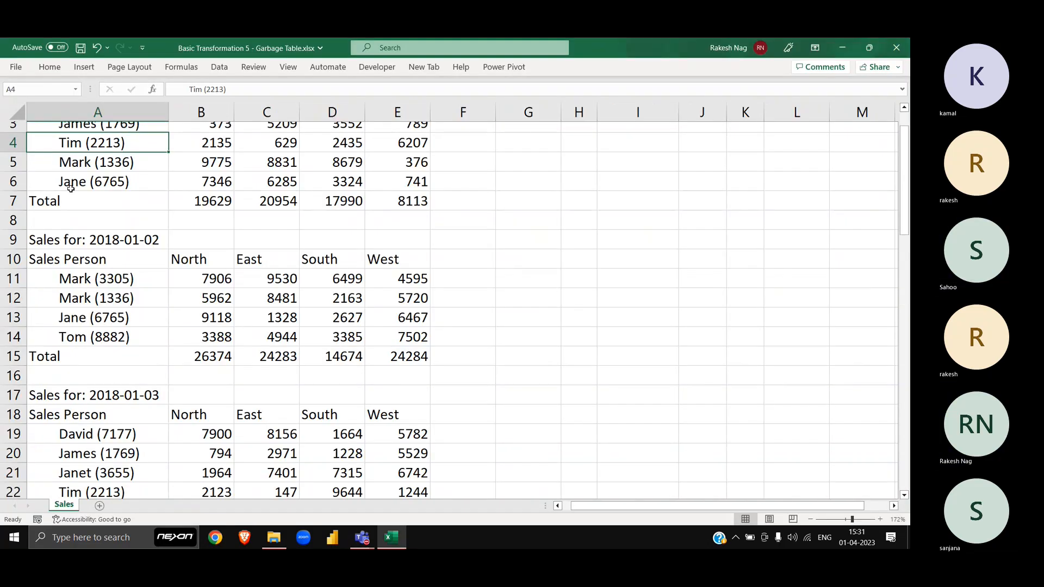
scroll(70, 188, up, 1)
click(136, 159)
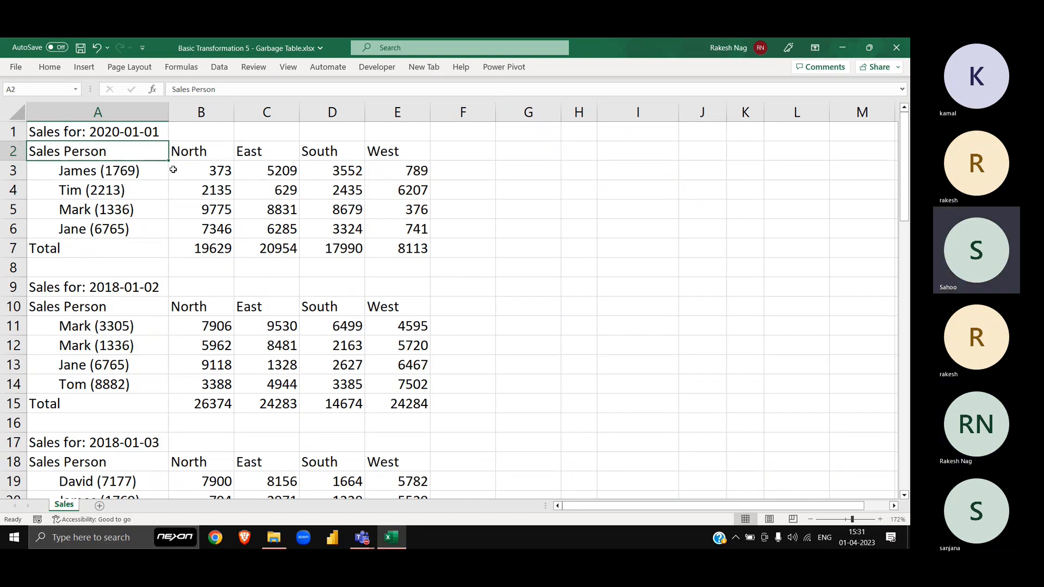
Step: Enter the heading Sales Person in cell G2, revising it from Sales Rep
click(173, 170)
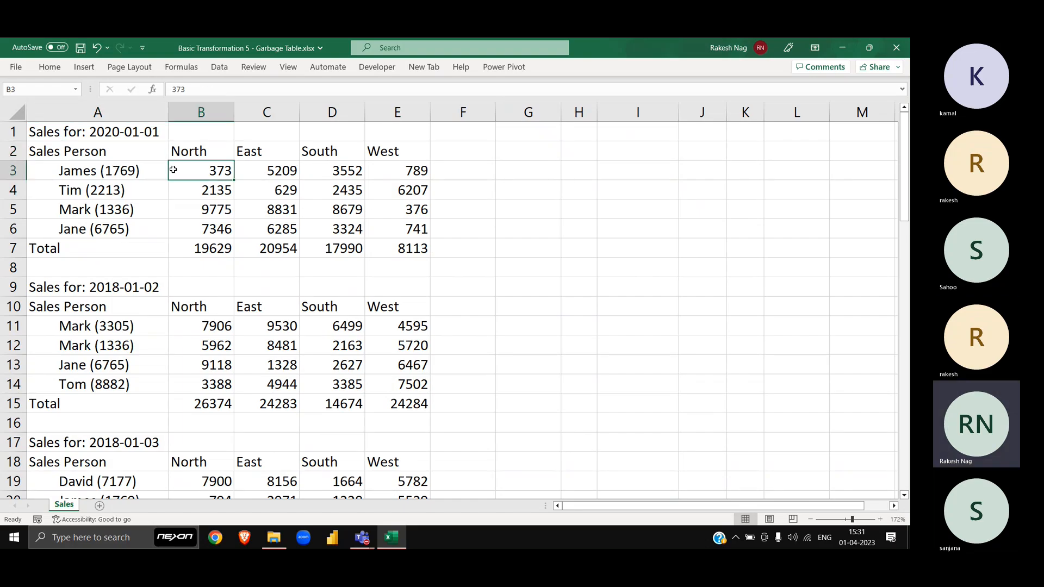
click(544, 158)
key(Left)
key(Left)
key(Right)
key(Right)
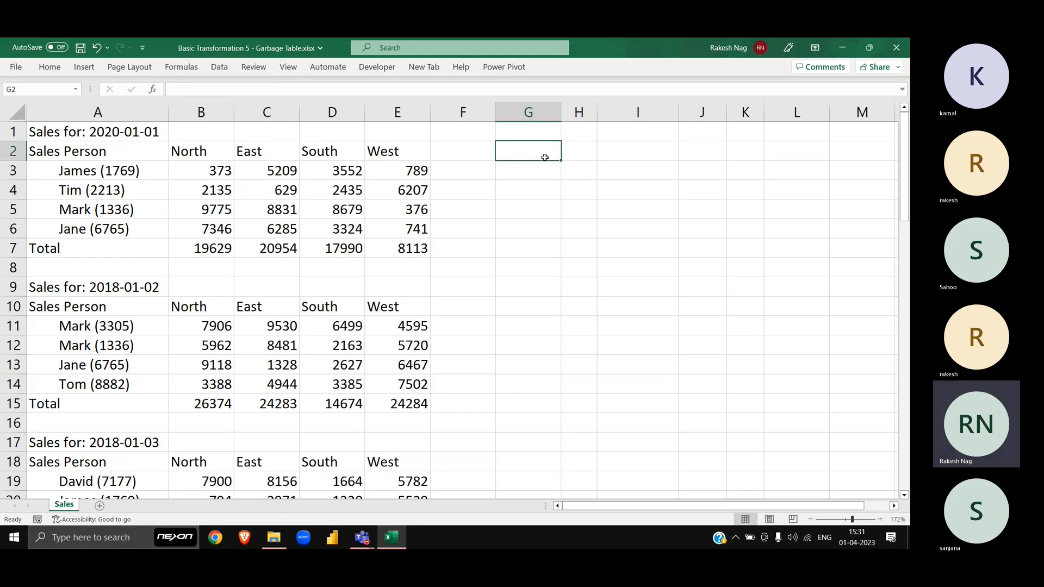
text(Sales Rep)
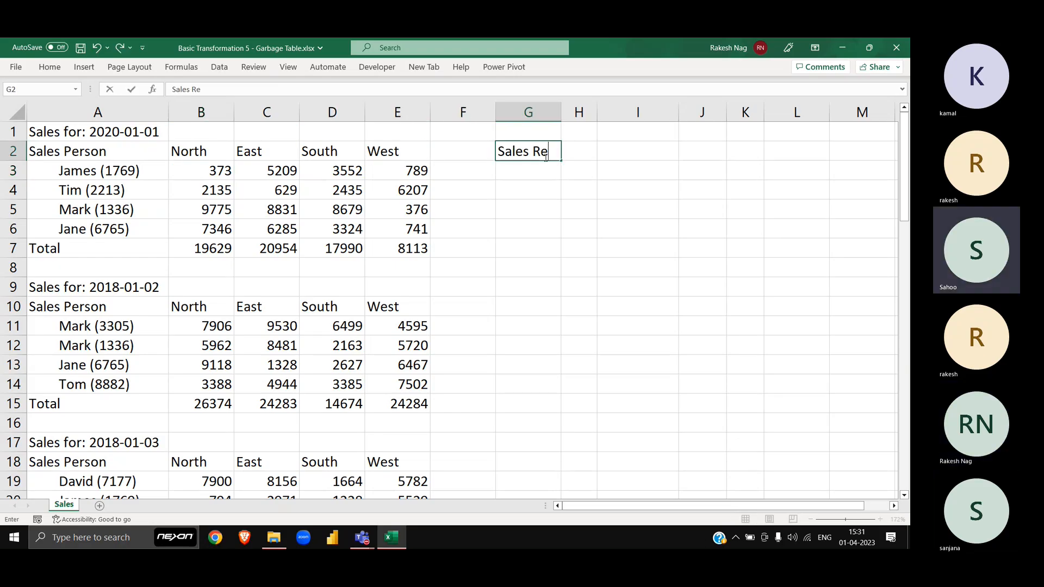
key(Return)
click(545, 157)
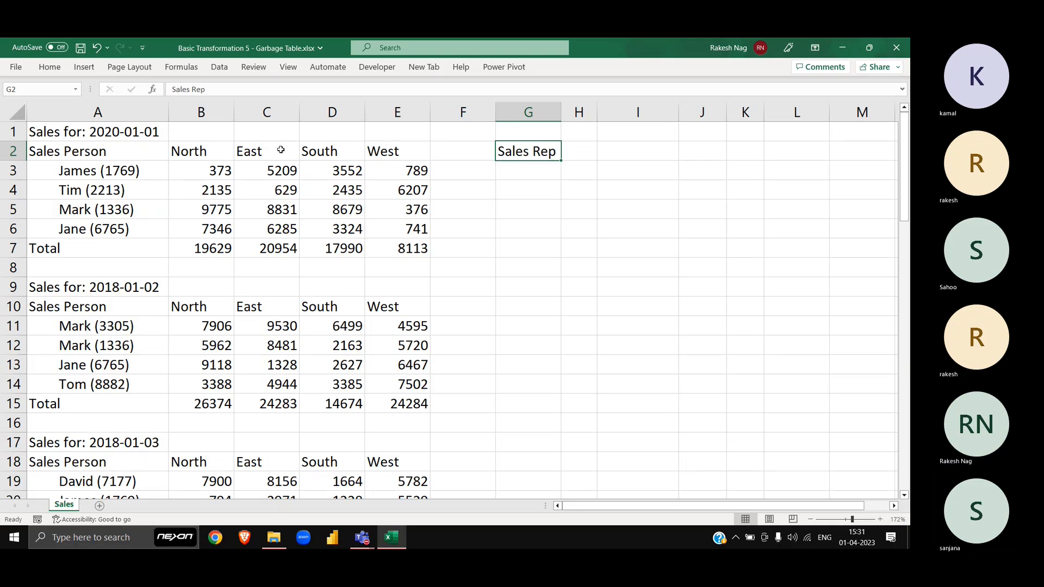
drag(143, 164, 143, 223)
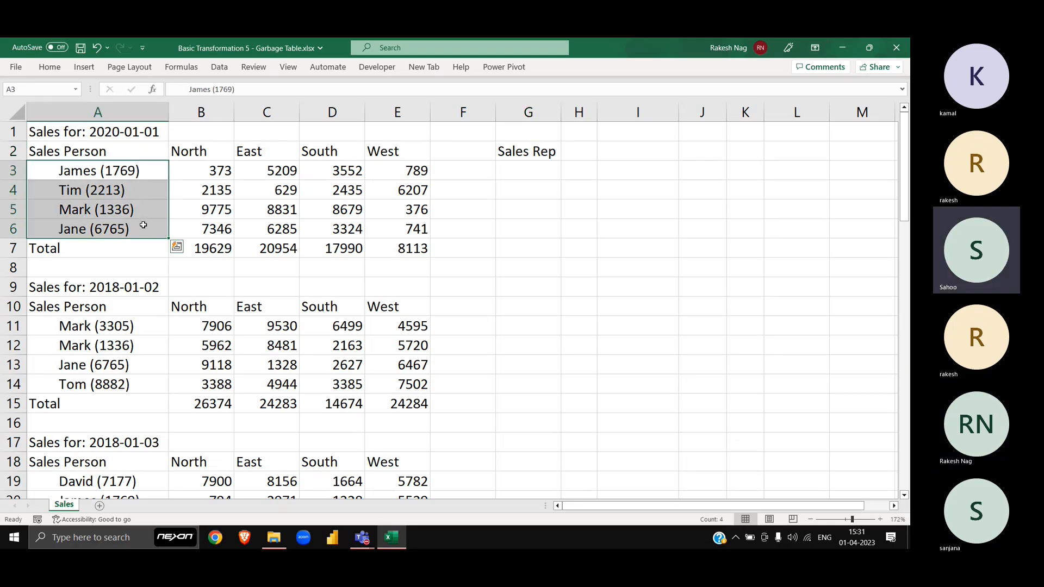
click(544, 152)
double_click(546, 151)
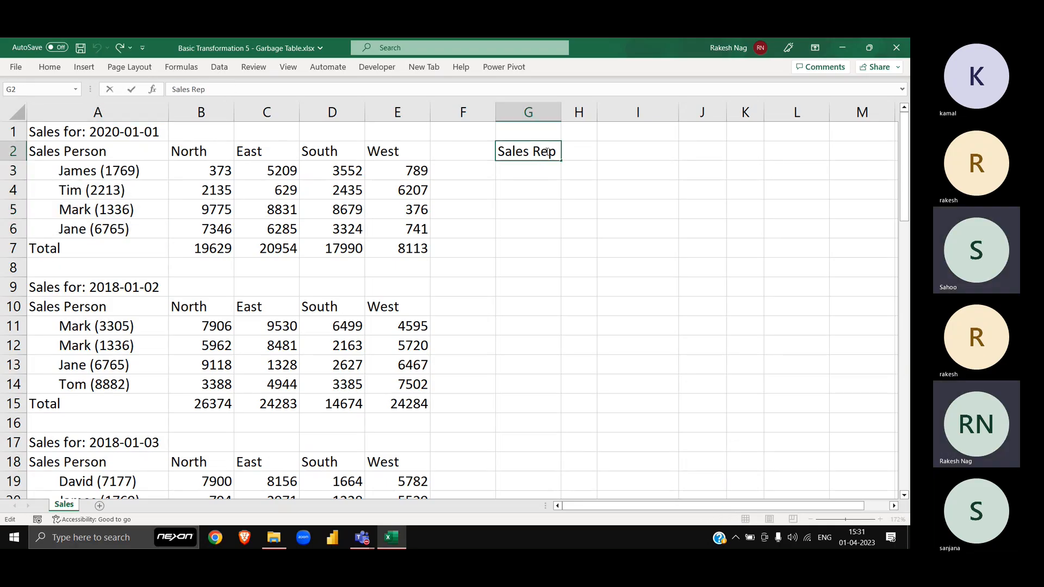
double_click(547, 151)
text(Person)
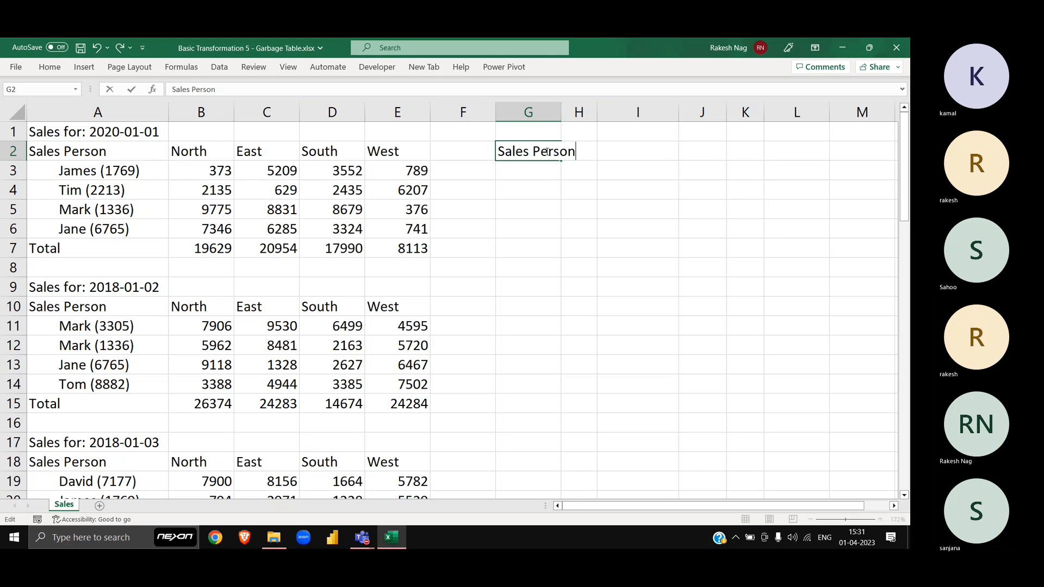
key(Return)
Step: AutoFit column G to the Sales Person heading
click(546, 153)
key(alt)
key(h)
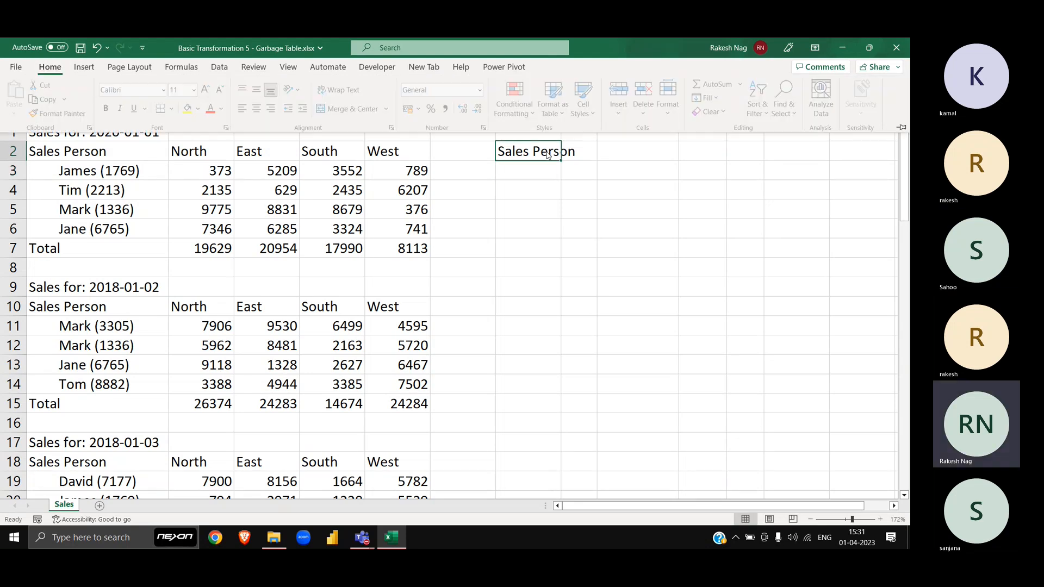
key(o)
key(i)
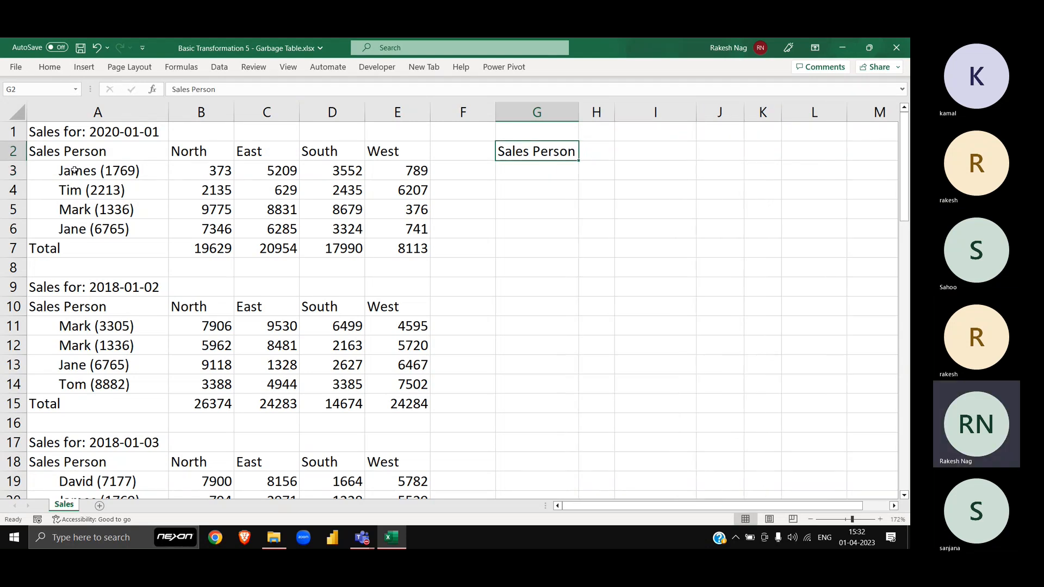
Step: Add the Region heading in H2 and fit column H to it
click(75, 132)
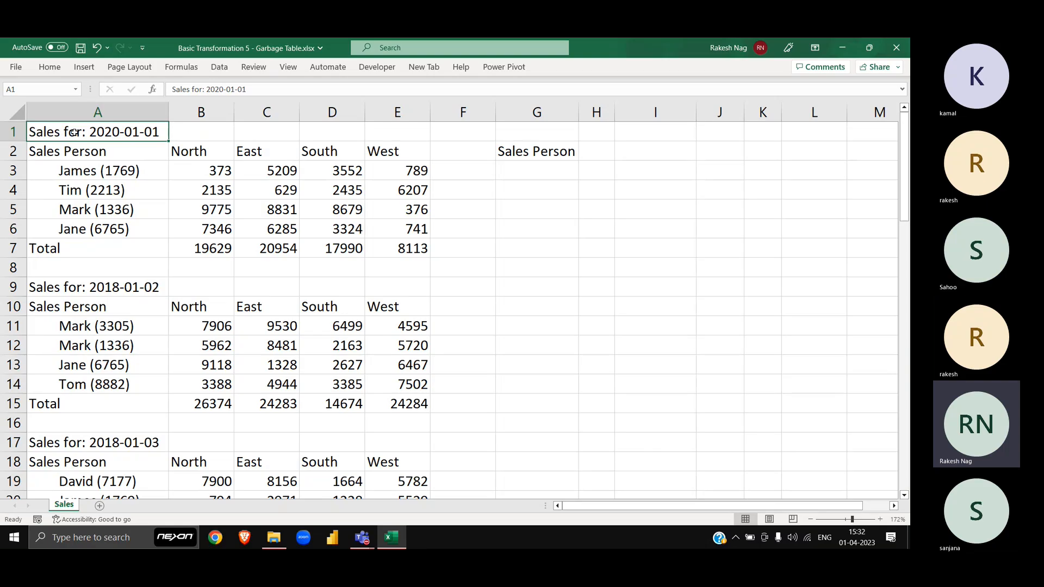
key(Down)
key(Right)
key(ctrl+shift+Right)
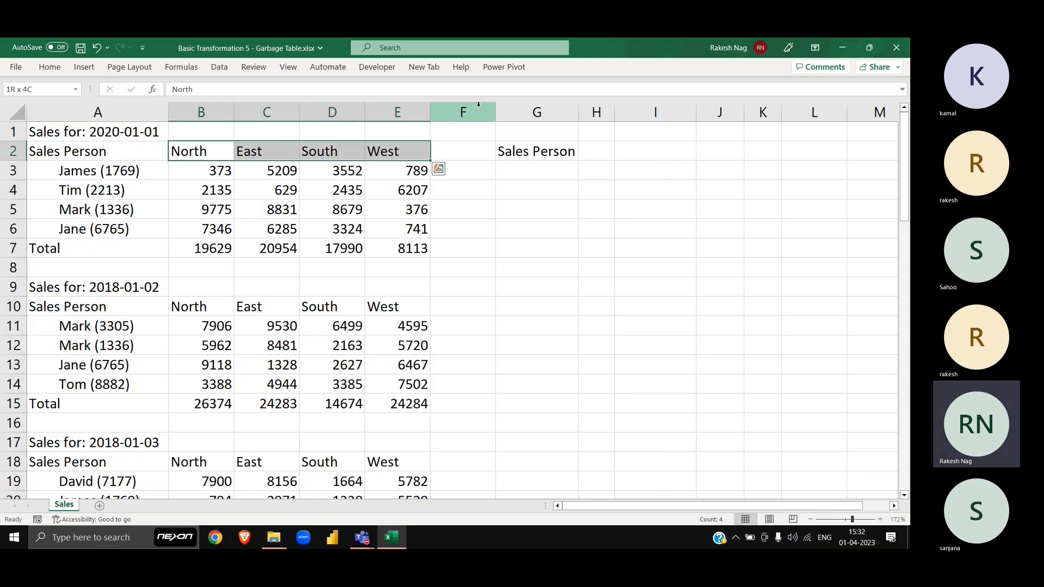
click(592, 157)
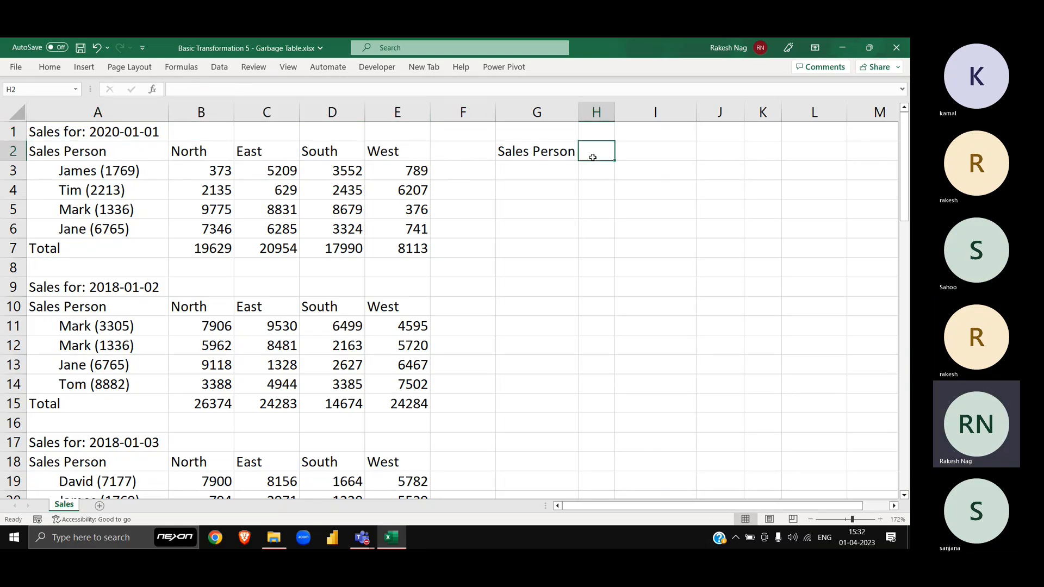
text(Region)
key(Return)
click(593, 157)
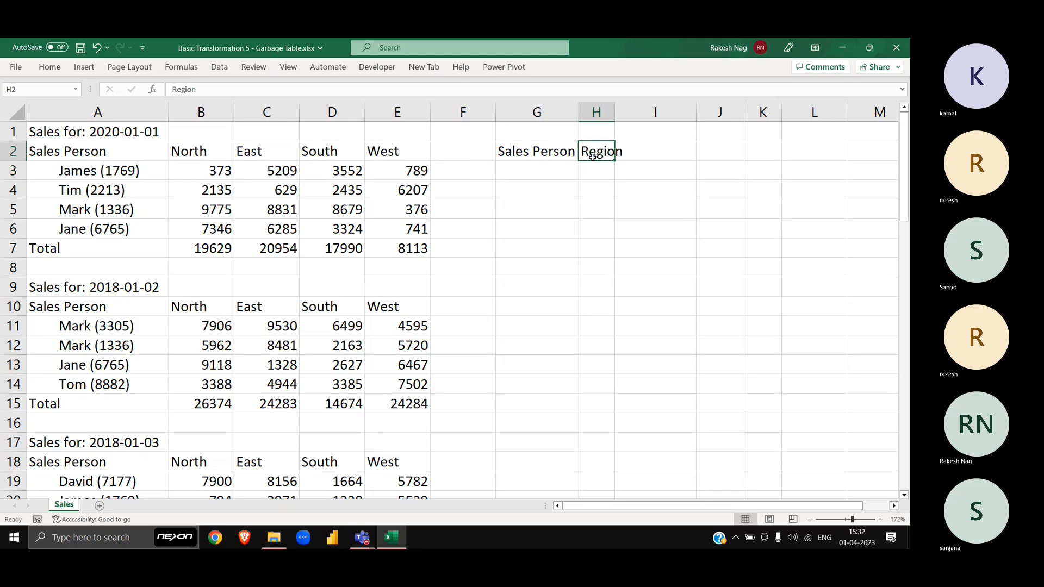
key(alt+h)
key(o)
key(i)
Step: Check the first block's sales figures and enter Sales in I2
key(Left)
key(Left)
key(Left)
key(Left)
key(Left)
key(Left)
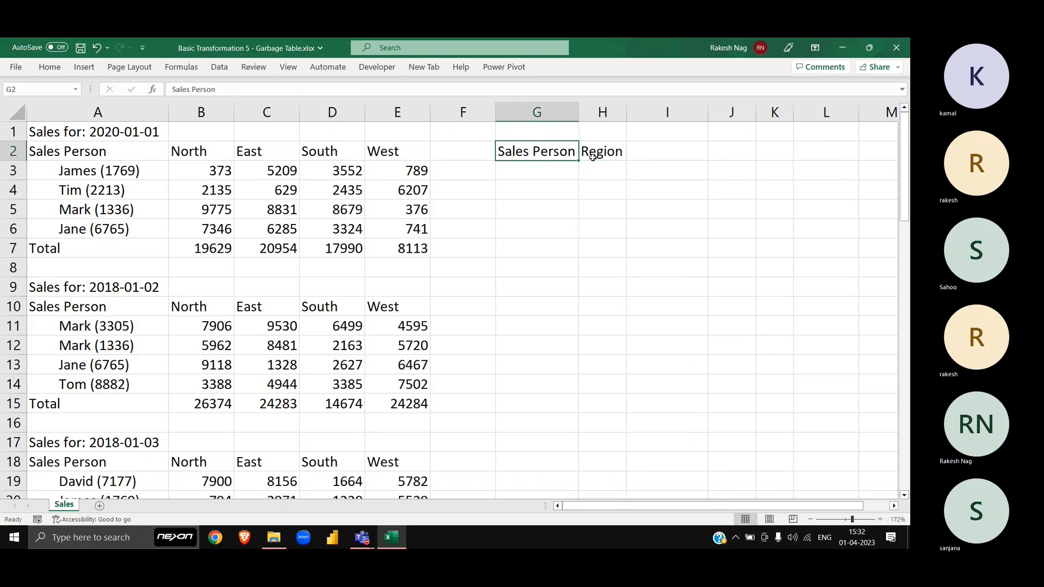
key(Down)
key(ctrl+shift+Right)
key(ctrl+shift+Down)
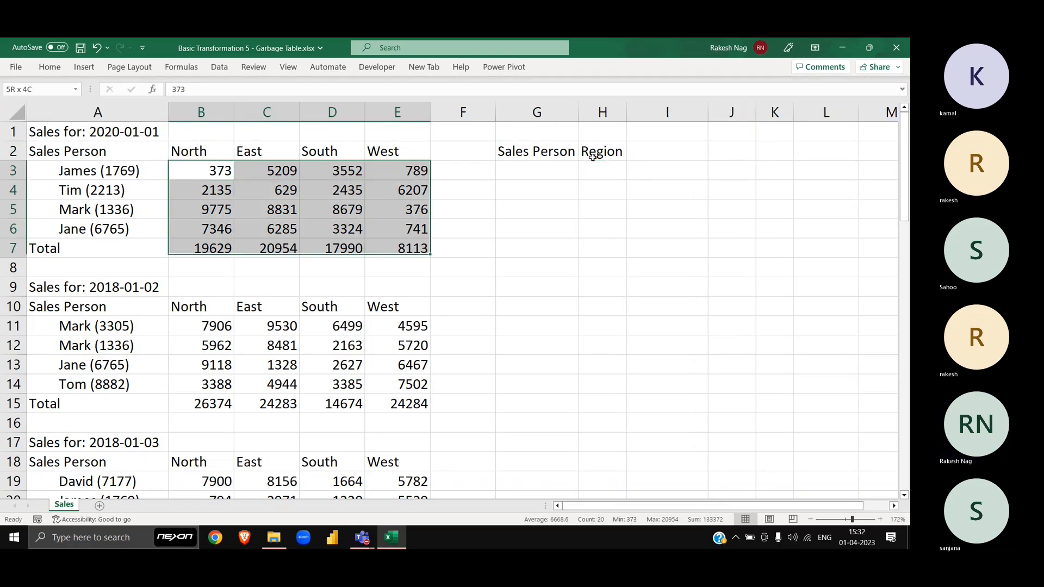
key(shift+Up)
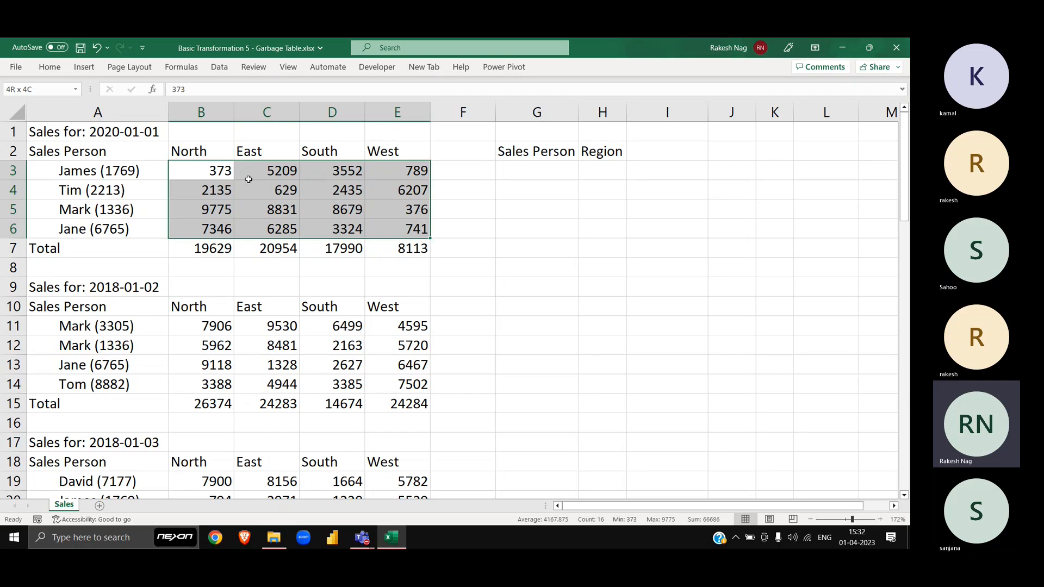
key(Up)
key(Up)
key(Down)
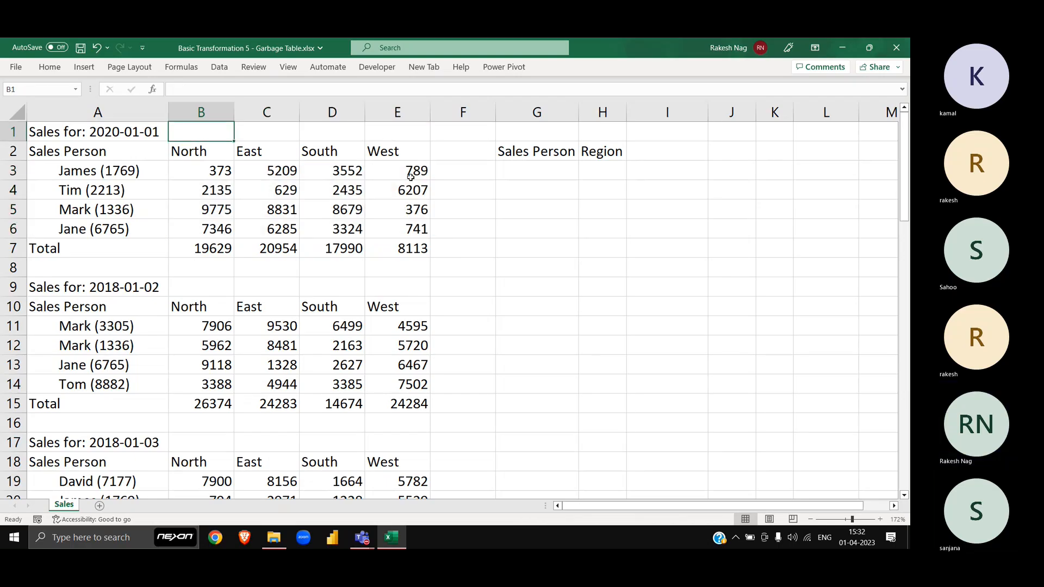
key(Right)
key(Right)
key(Right)
key(Right)
key(Right)
key(Right)
key(Right)
text(Sales)
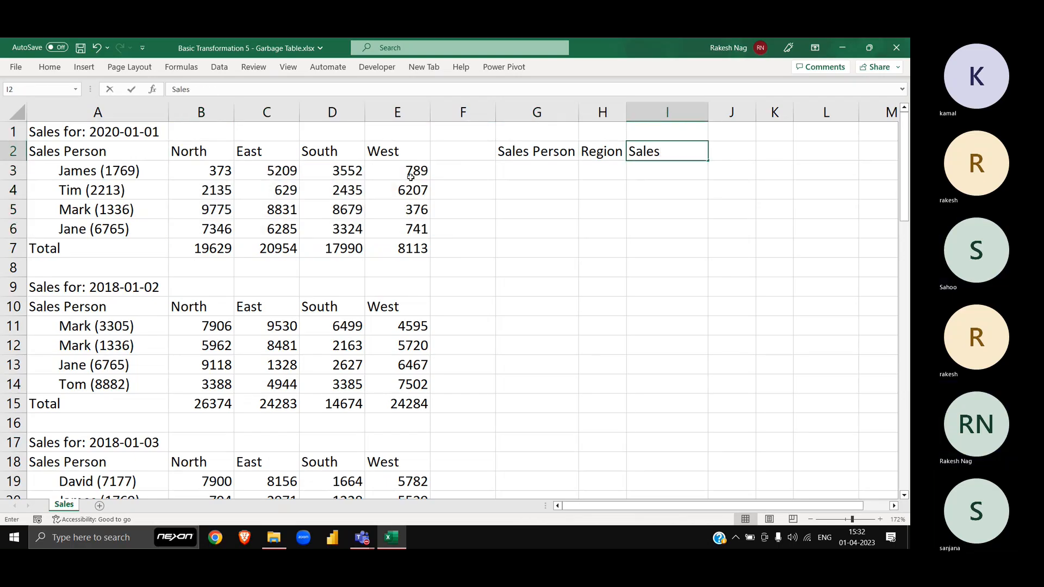
key(Return)
key(Up)
key(Right)
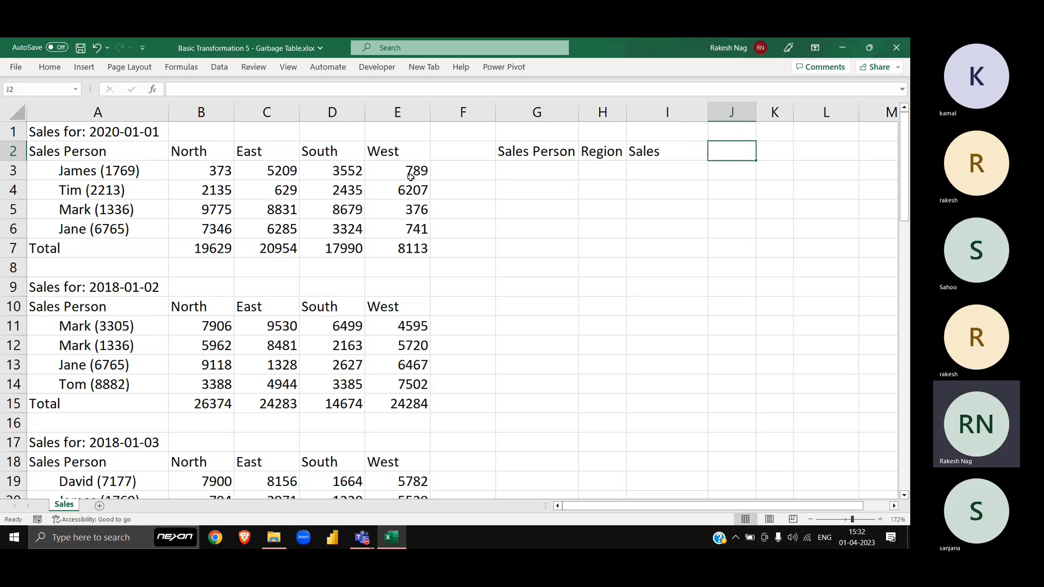
Step: Extend I2 to Sales Amt, add Date in J2, and AutoFit columns G through J
key(Left)
key(F2)
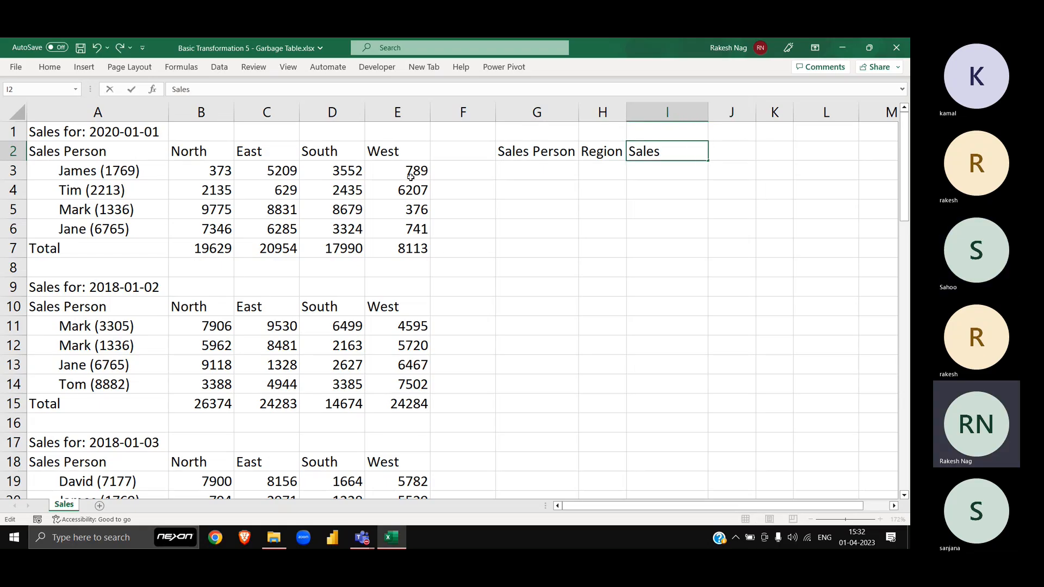
text(Amt)
key(Tab)
text(Date)
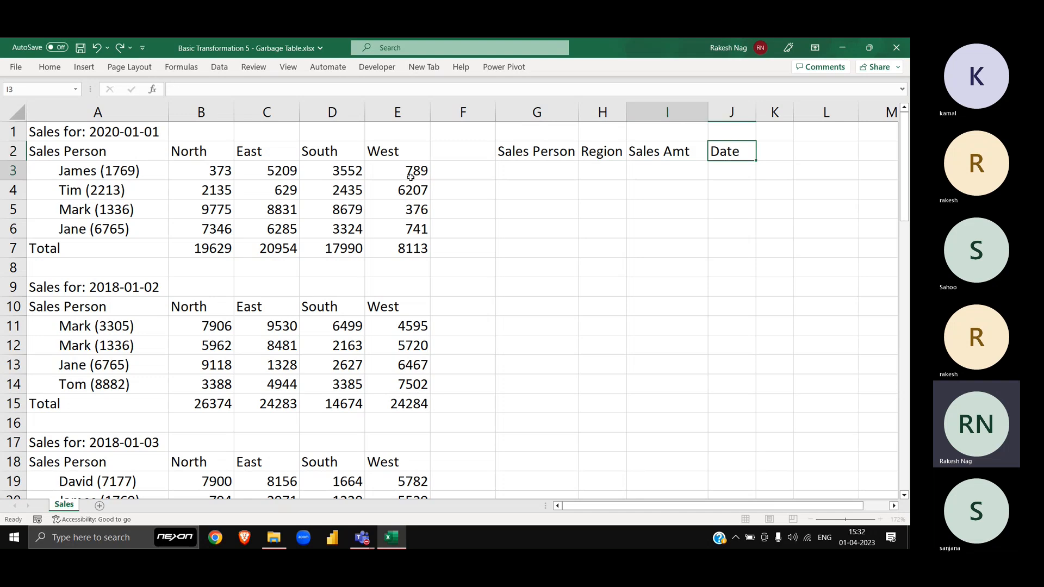
key(Return)
key(Left)
key(Up)
key(Left)
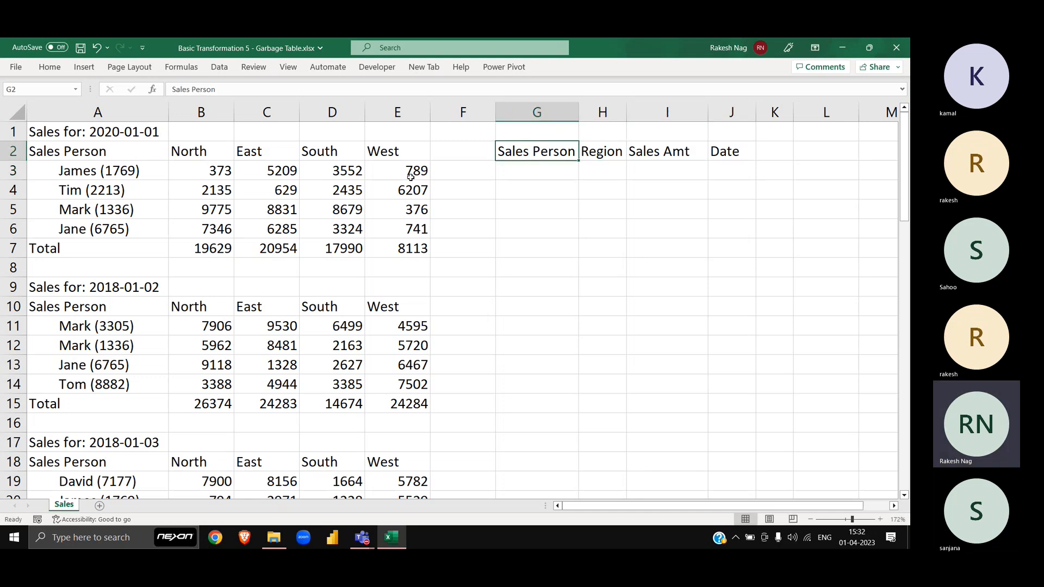
key(ctrl+shift+Right)
key(alt+h)
key(o)
key(i)
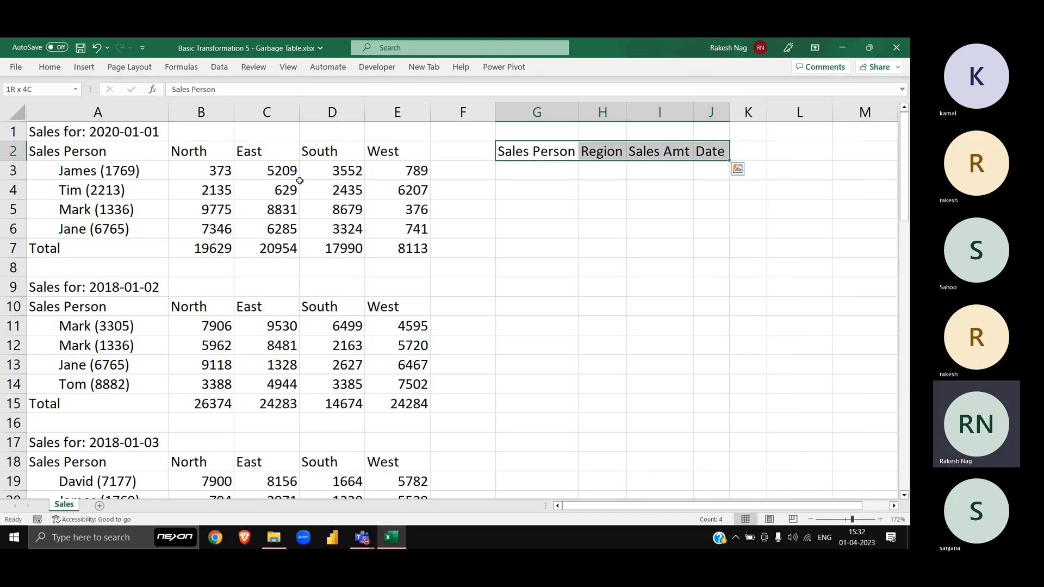
drag(46, 122, 427, 255)
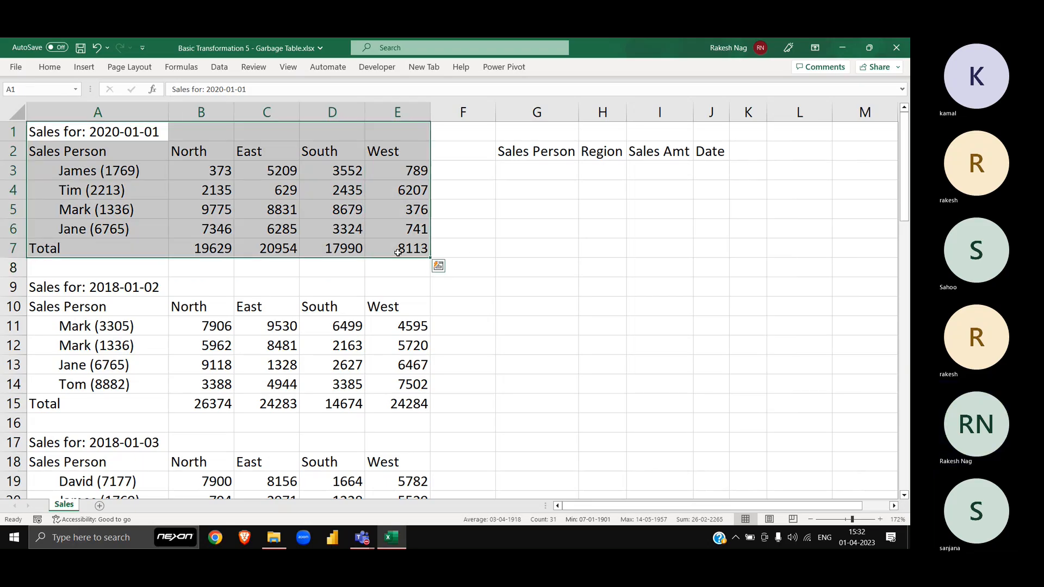
click(13, 248)
drag(209, 177, 214, 231)
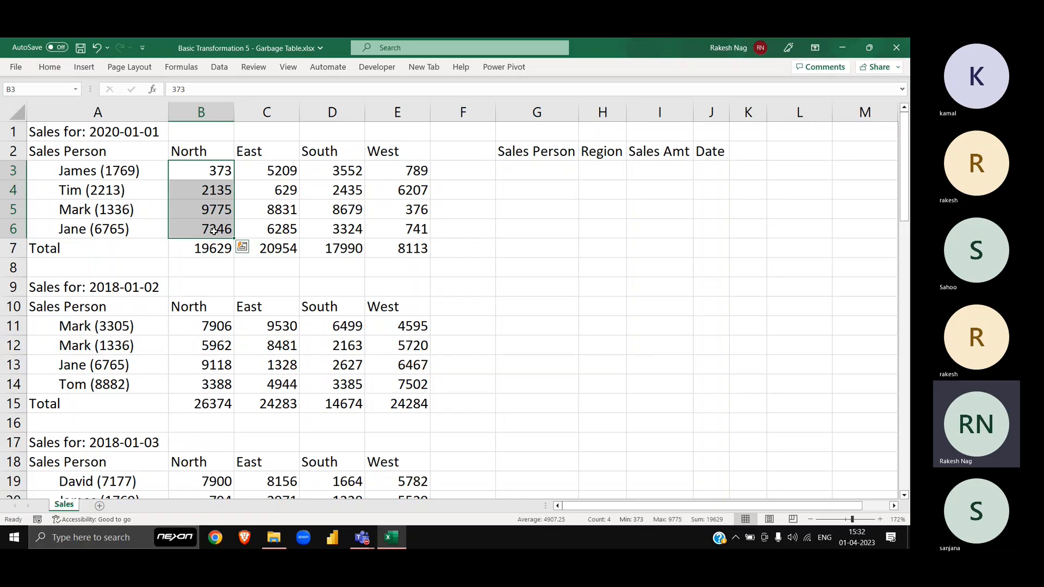
click(14, 248)
click(136, 171)
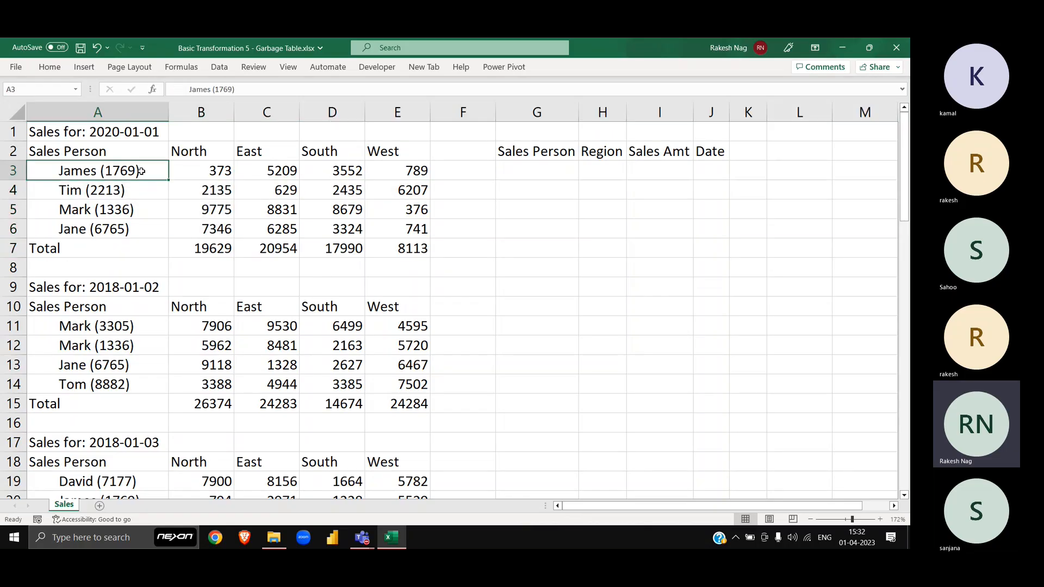
scroll(183, 272, down, 7)
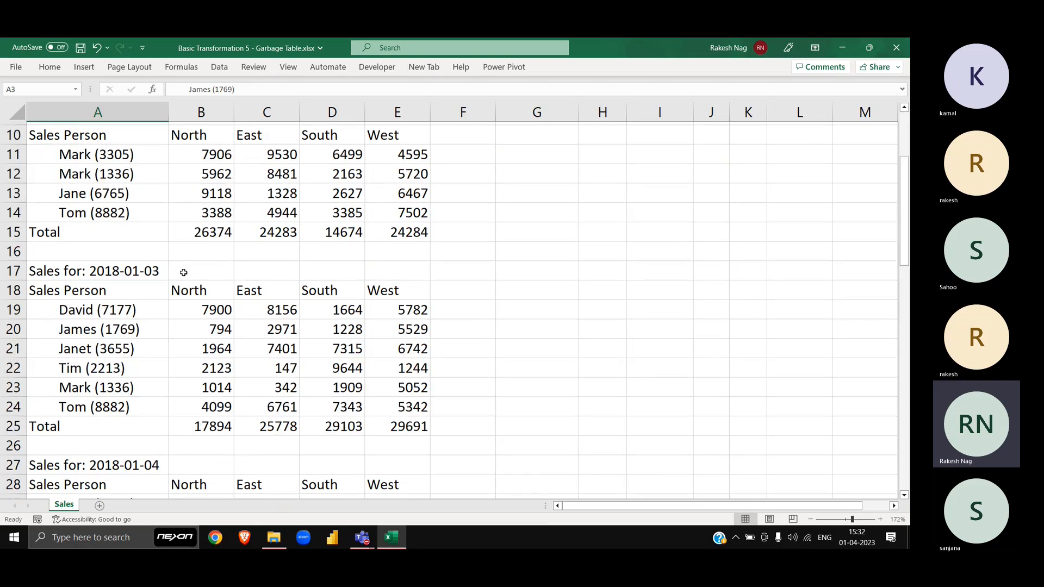
scroll(183, 272, down, 18)
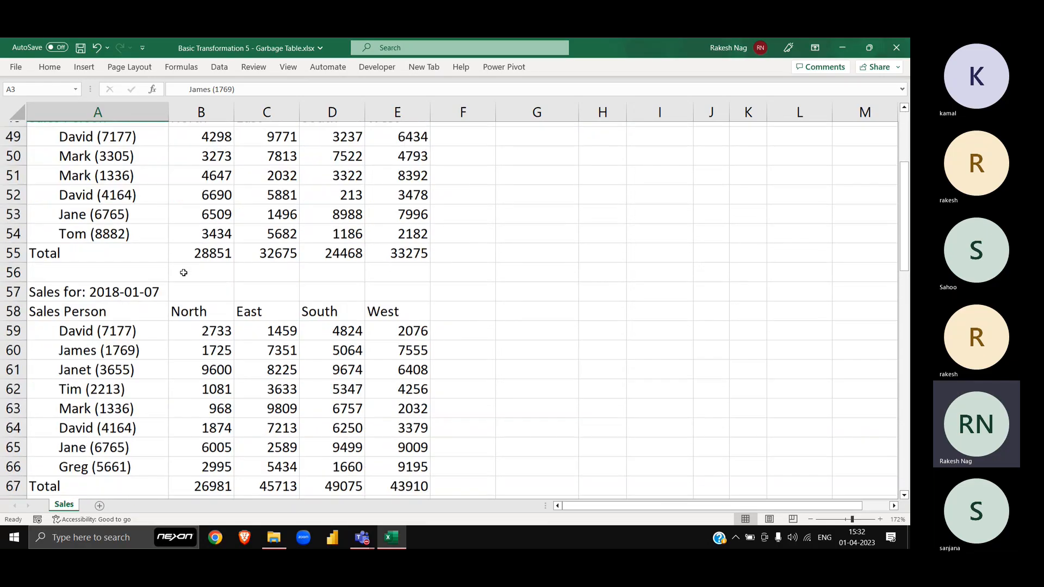
scroll(183, 272, up, 20)
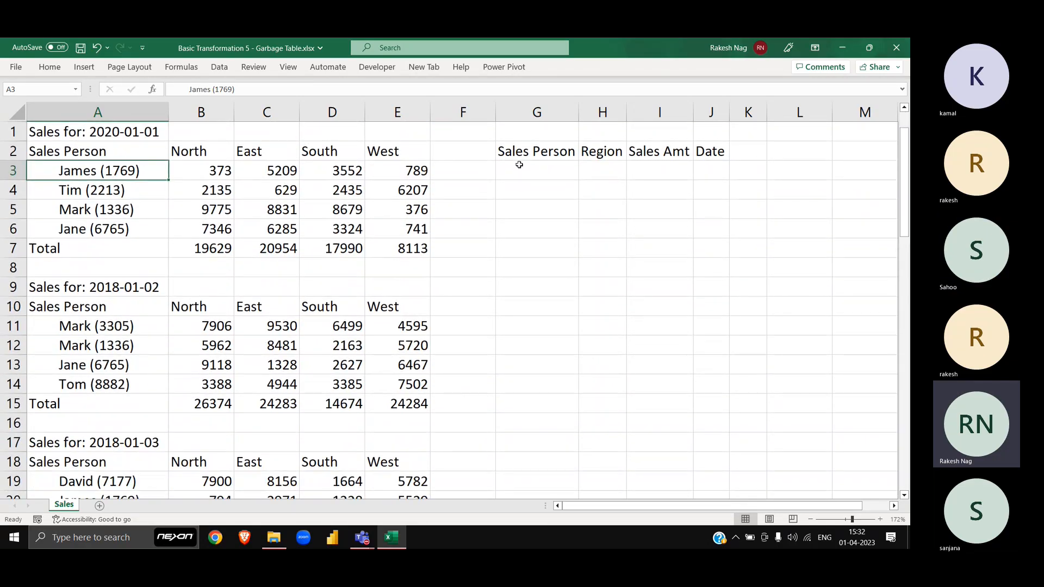
Step: Clear the Sales Person, Region, Sales Amt and Date headers from G2:J2
click(519, 155)
key(ctrl+shift+Right)
key(Delete)
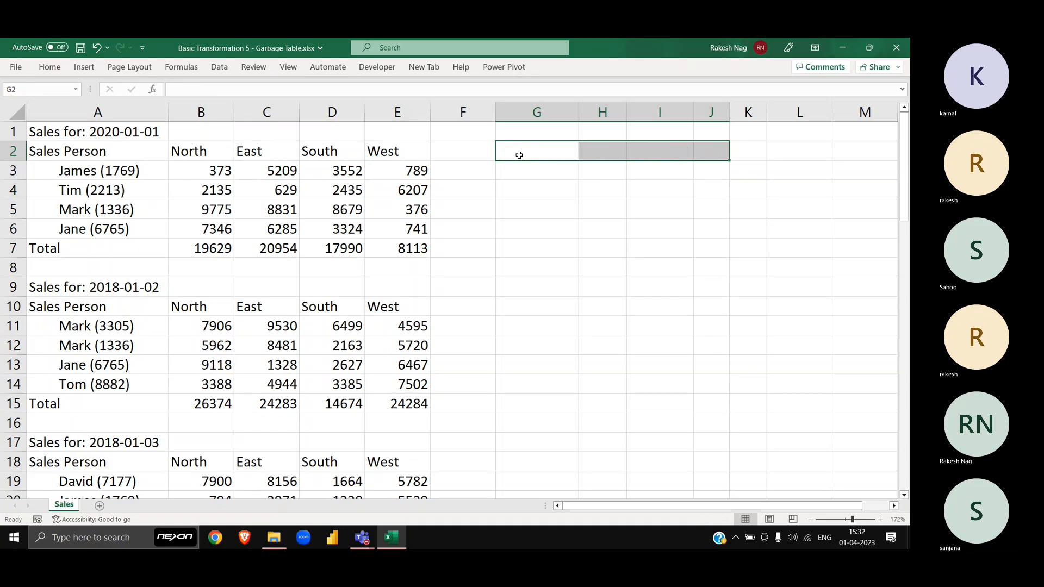
key(Home)
Step: Close the workbook without saving and return to File Explorer
key(ctrl+w)
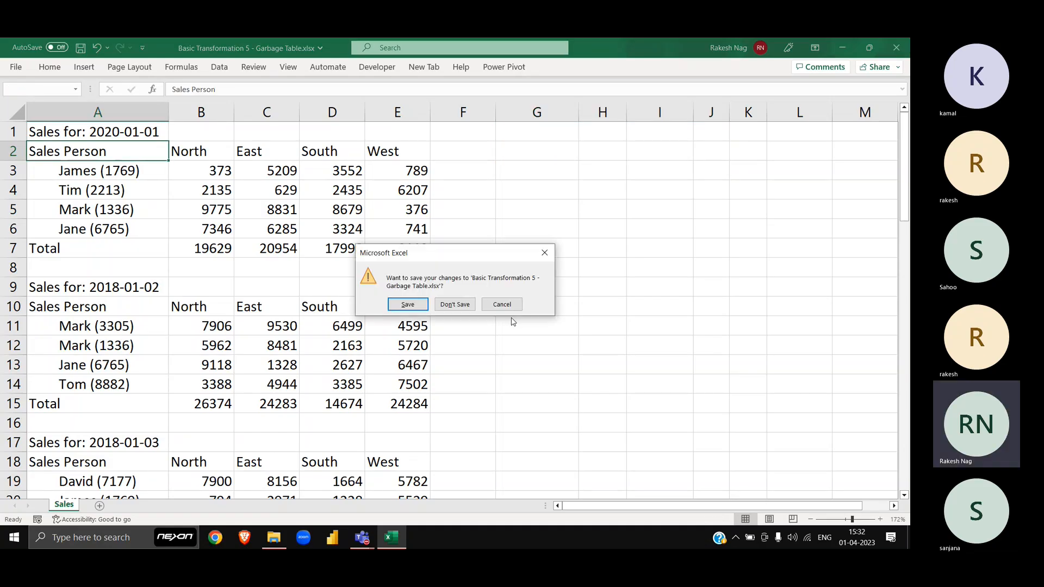
click(459, 303)
key(alt+Tab)
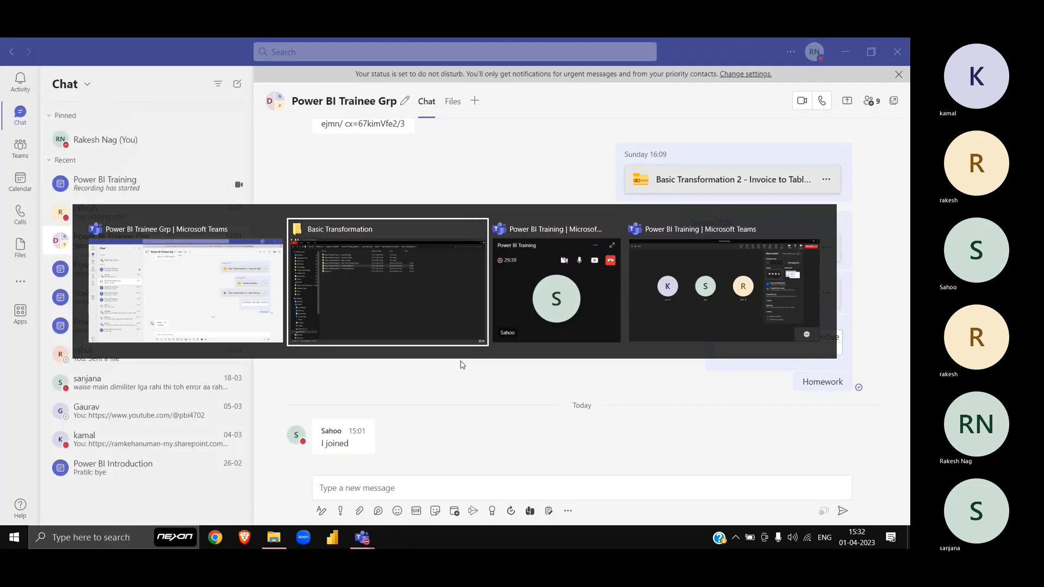
key(alt+Tab)
key(alt+shift+Tab)
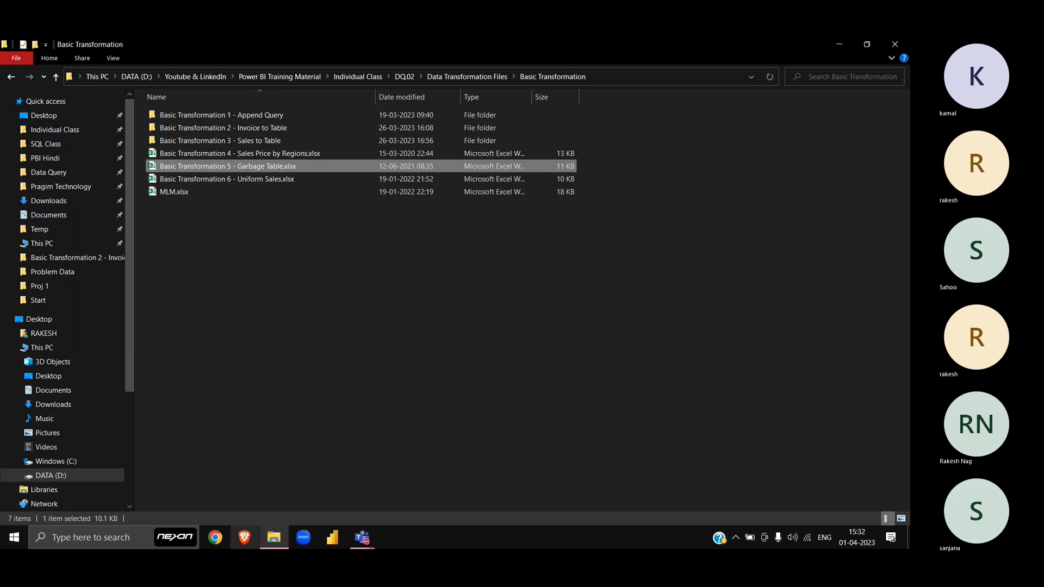
Step: Launch Power BI Desktop and copy the Basic Transformation folder path from File Explorer
click(337, 546)
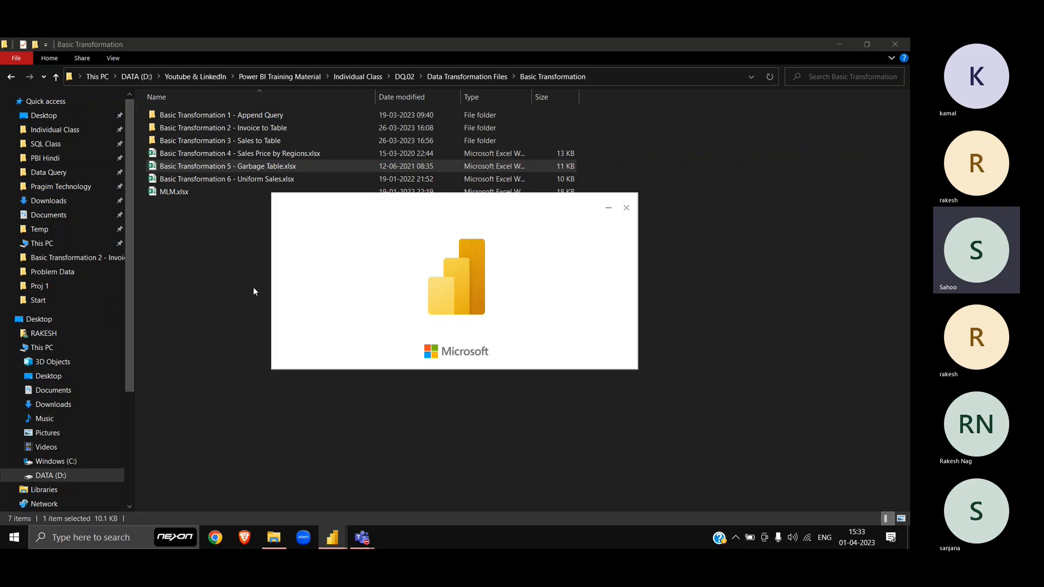
click(238, 298)
key(alt+d)
key(ctrl+c)
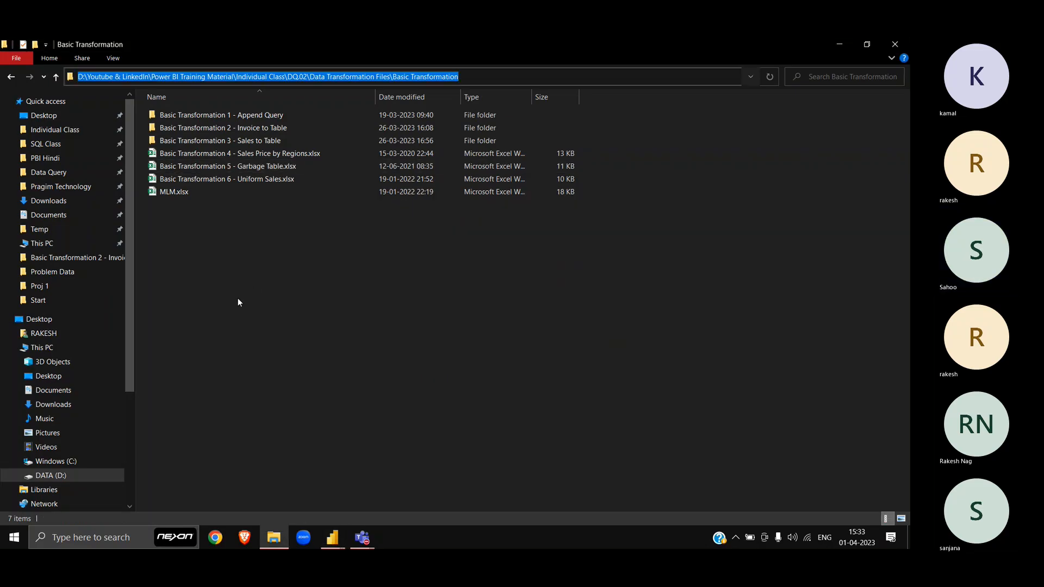
key(alt+Tab)
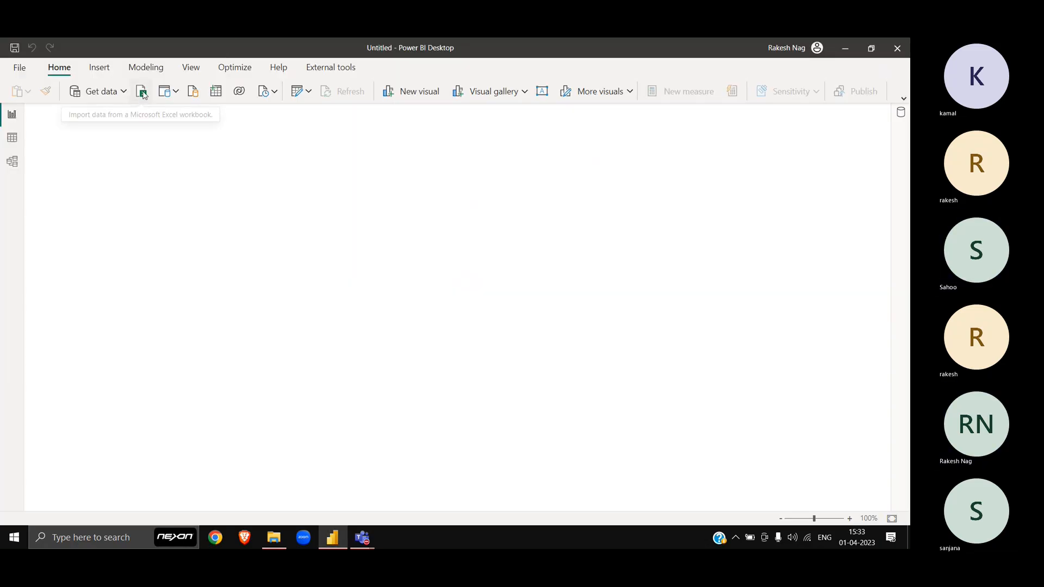
Step: Import the Sales sheet of Basic Transformation 5 - Garbage Table.xlsx for transformation
click(143, 93)
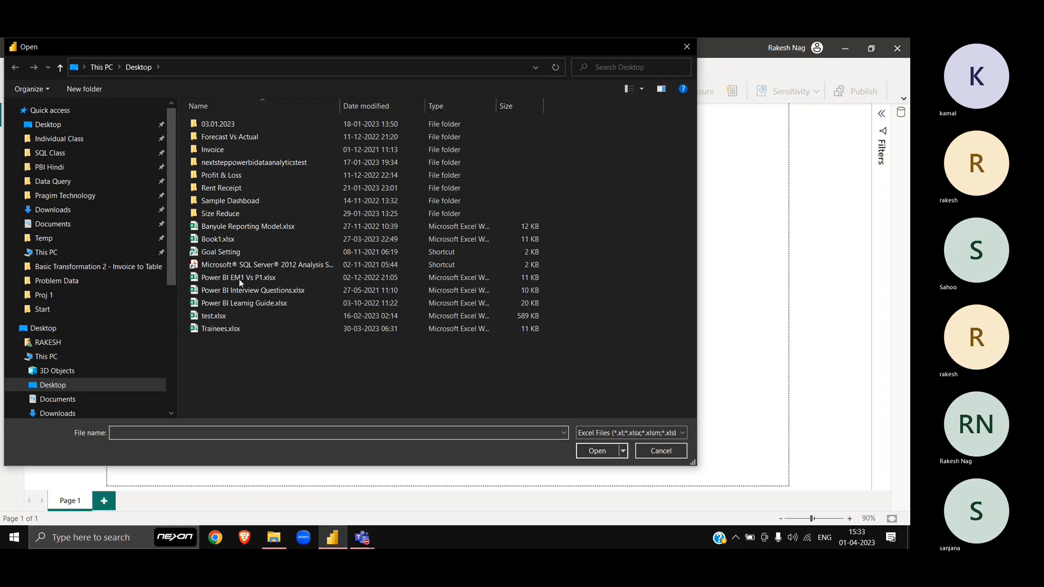
click(361, 67)
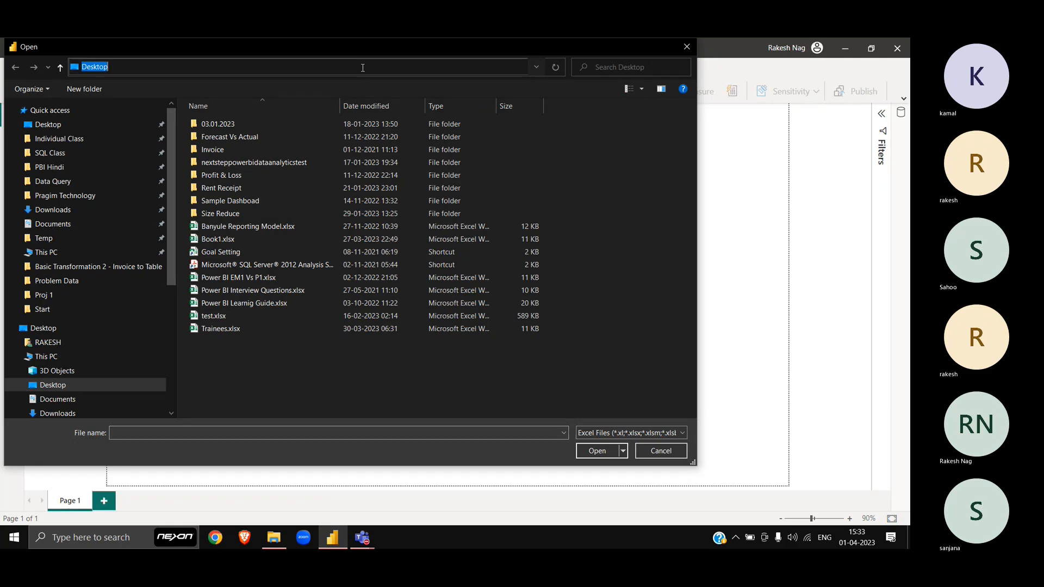
key(ctrl+v)
key(Return)
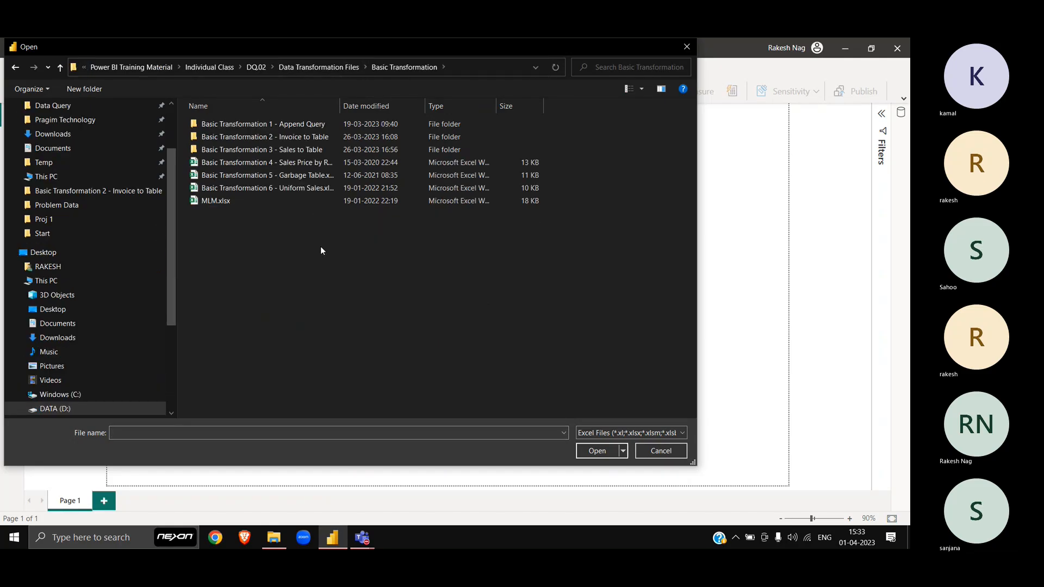
double_click(305, 177)
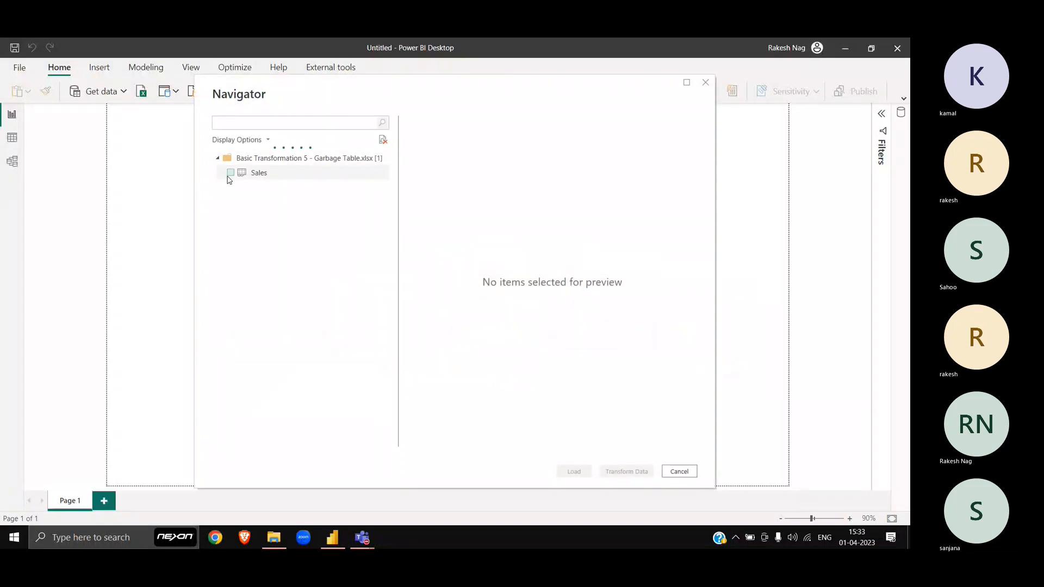
click(231, 173)
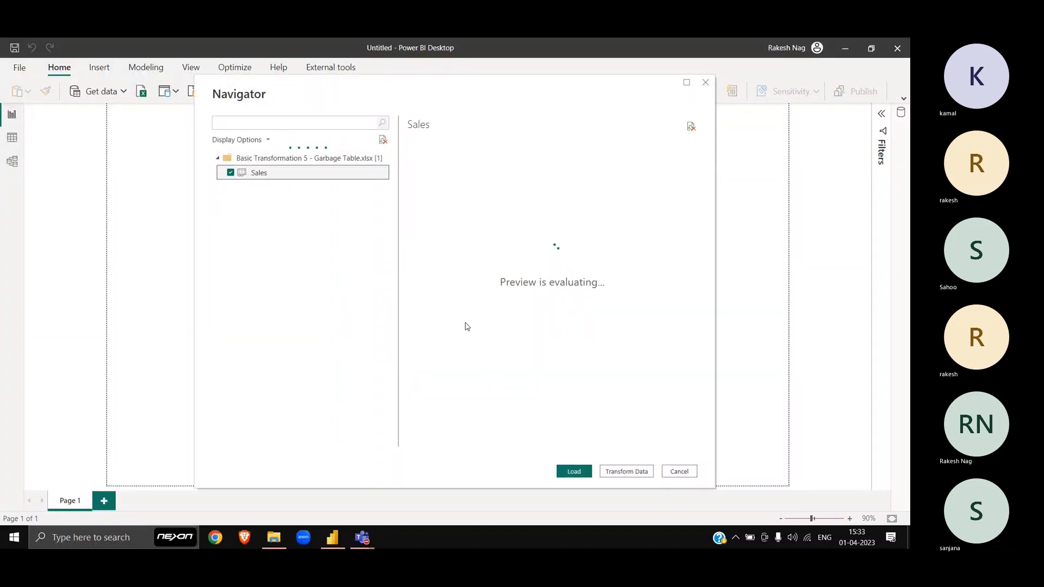
click(611, 472)
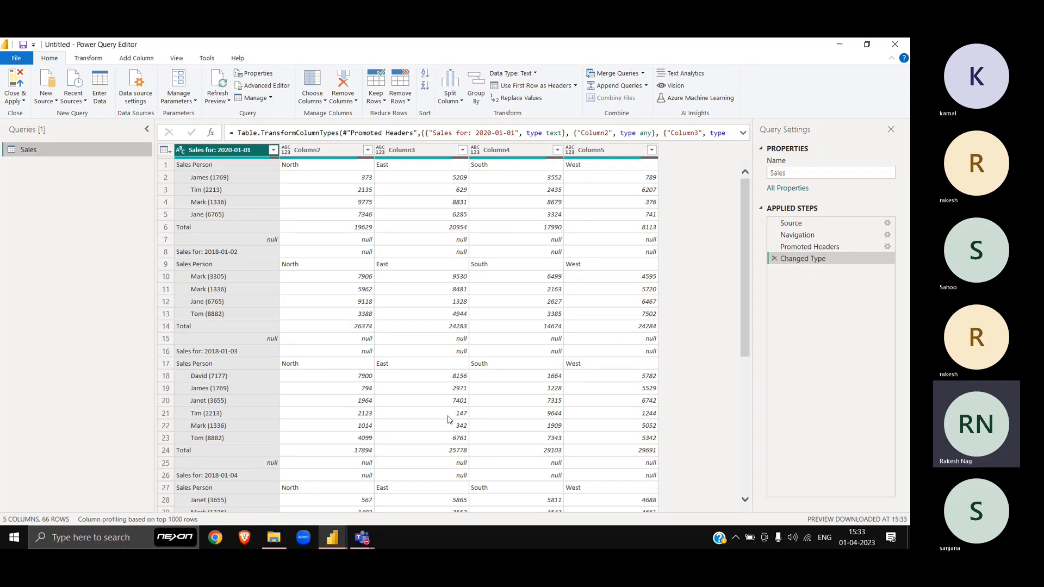
Step: Widen the data grid and expand the formula bar to show the full Changed Type formula
drag(155, 293, 77, 301)
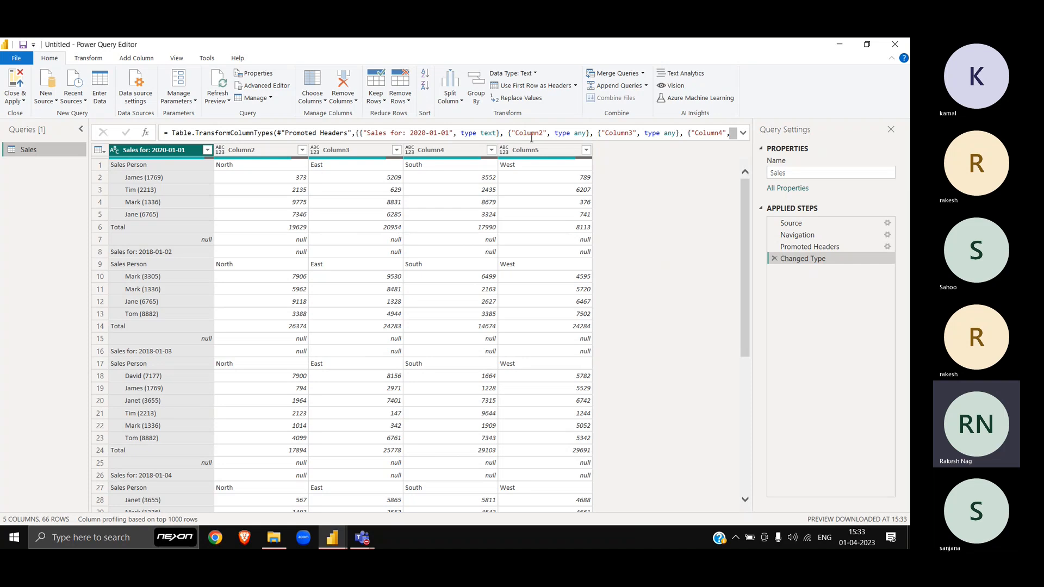
click(743, 134)
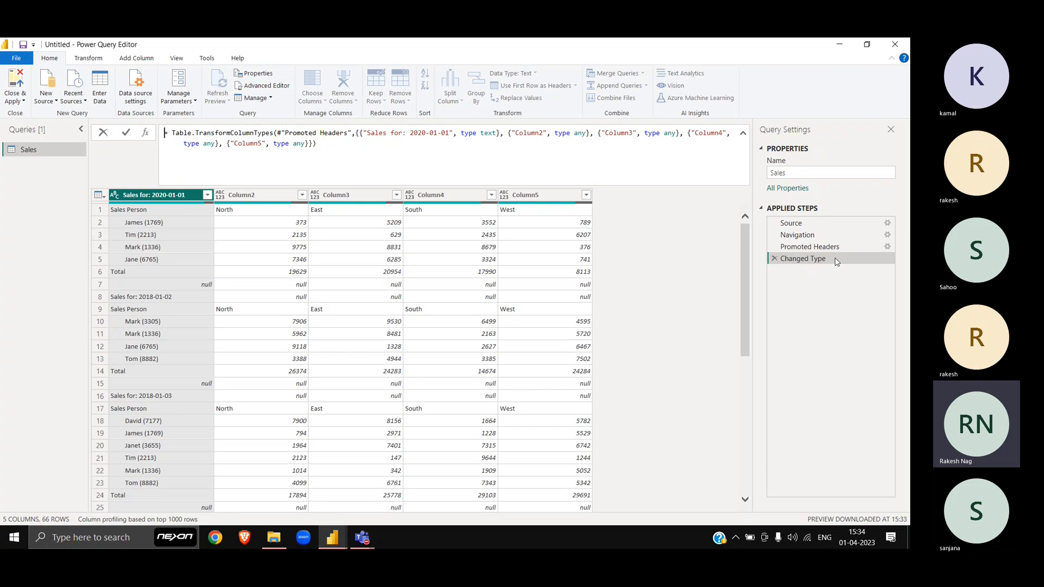
click(675, 312)
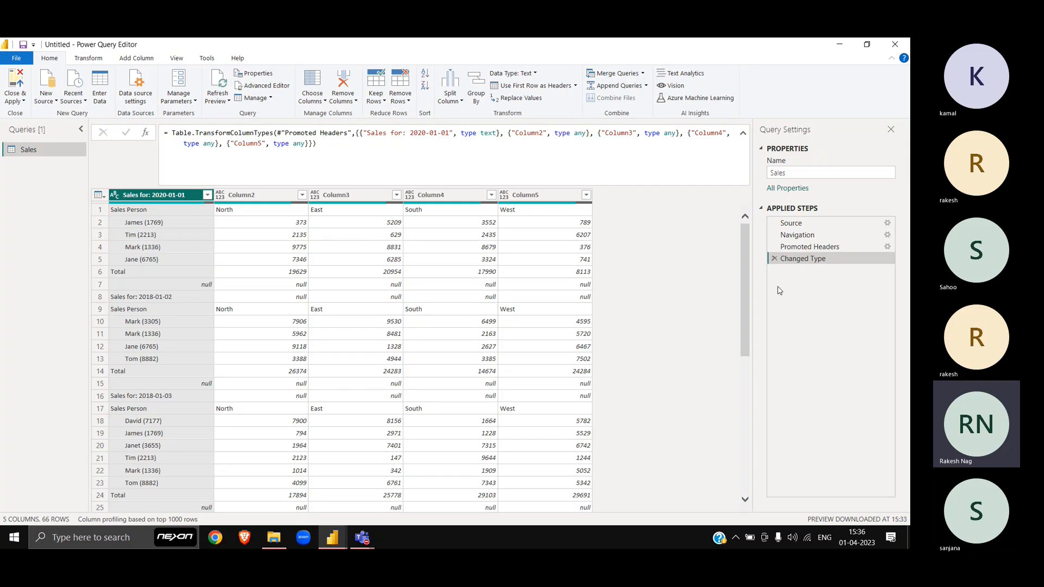
Step: Delete the Changed Type and Promoted Headers steps from the Sales query
click(775, 259)
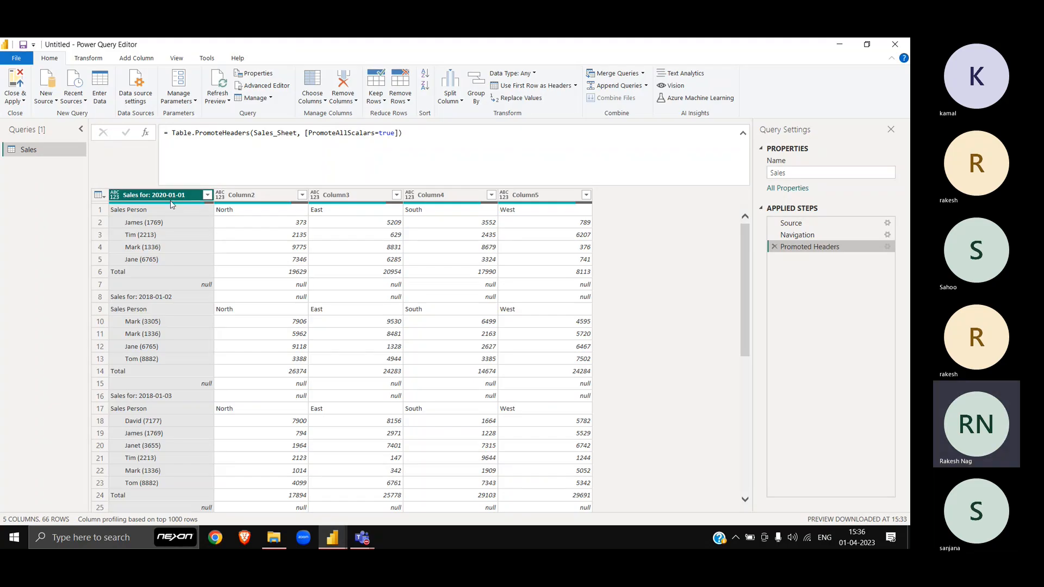
click(775, 248)
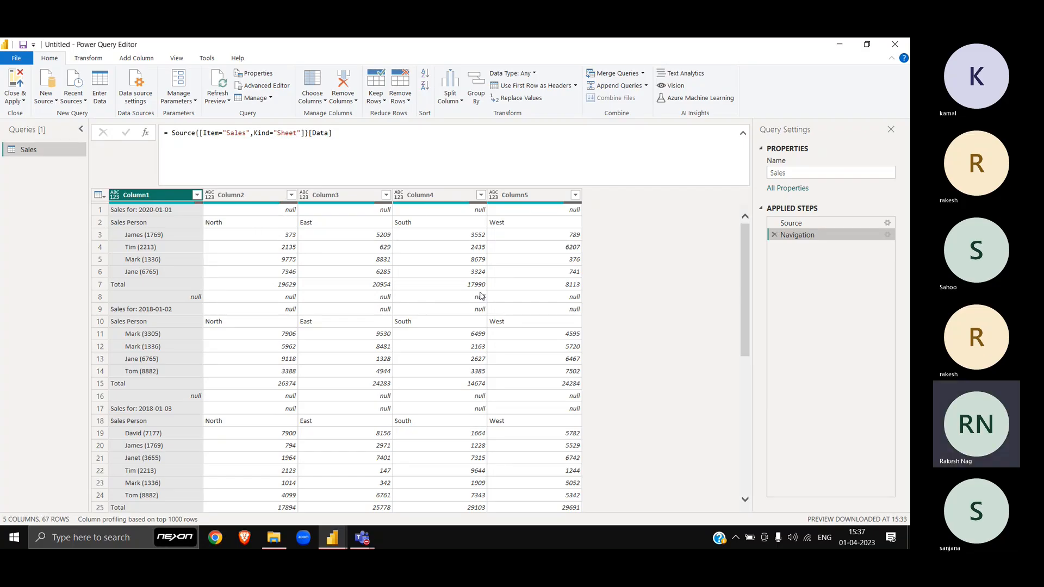
Step: Inspect the columns by selecting Column5, Column2, Column2–Column5, then Column1
click(540, 197)
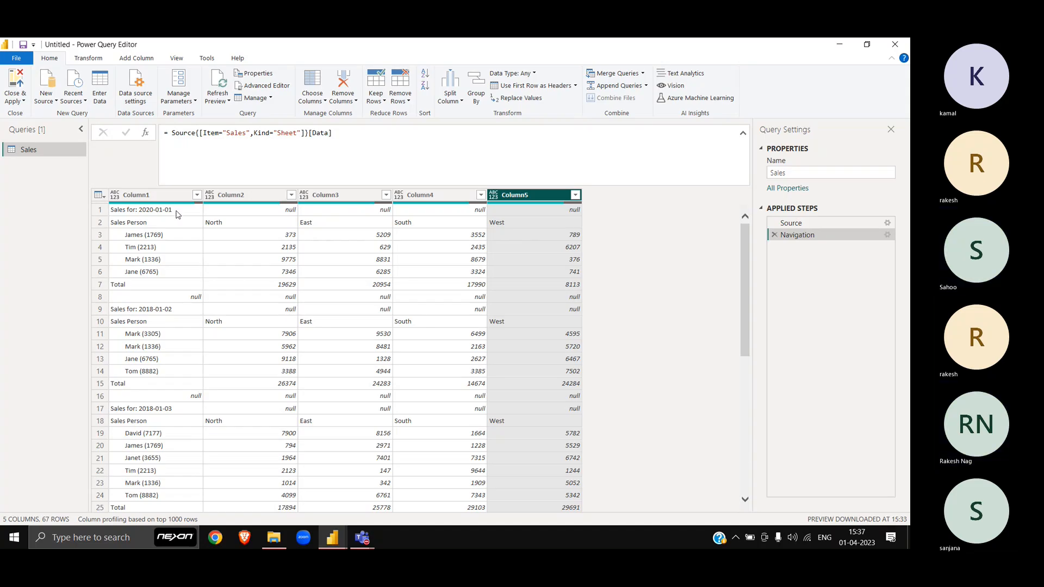
click(256, 196)
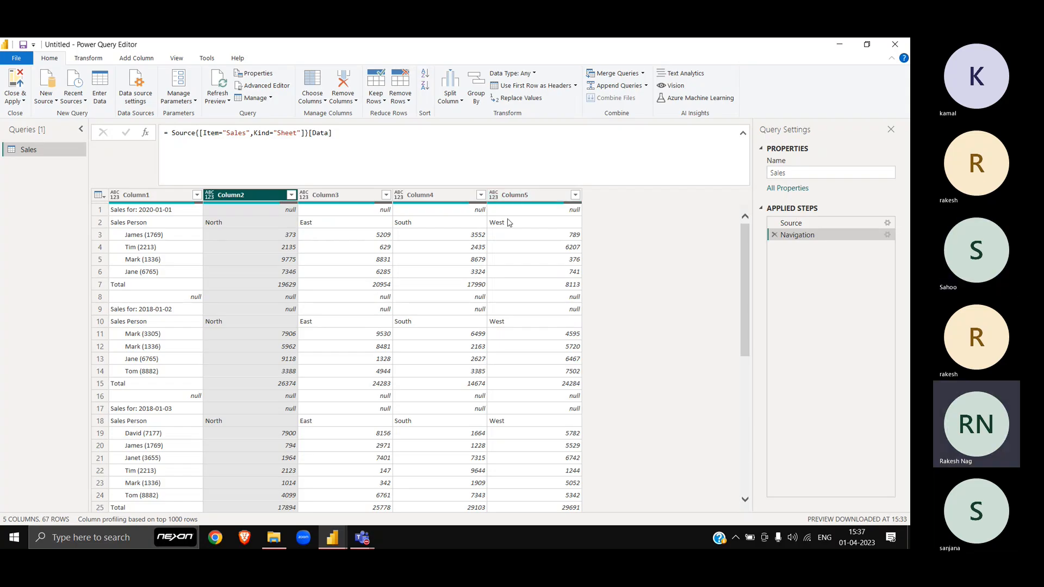
shift+click(519, 197)
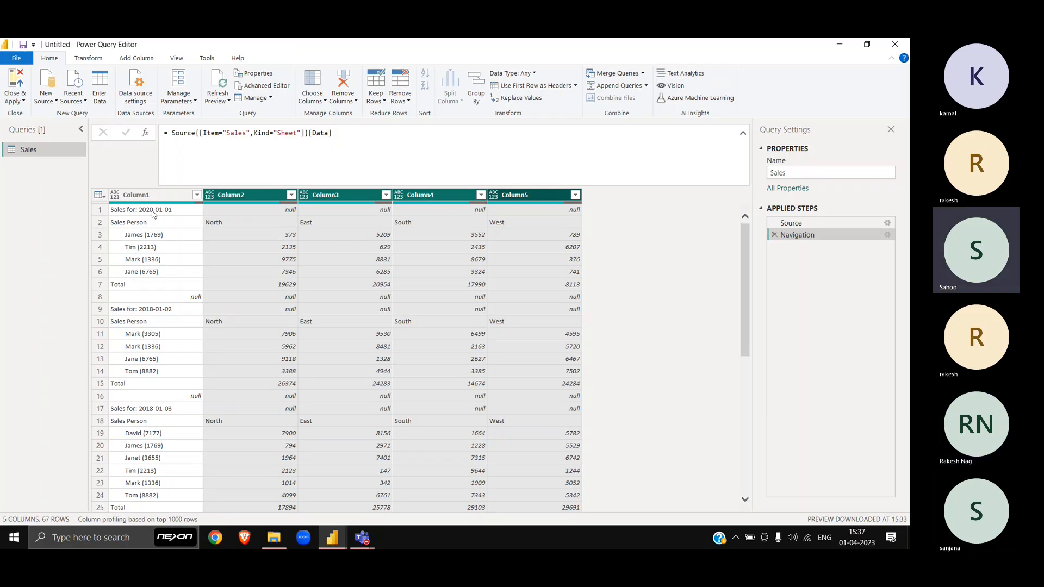
click(183, 197)
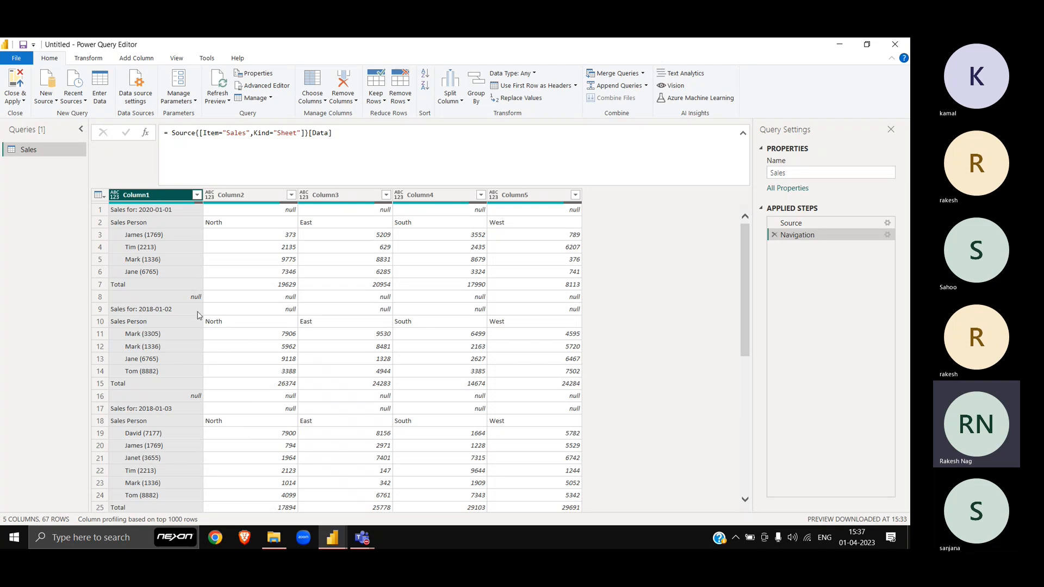
Step: Preview the values of empty row 8 and the Total rows 7 and 15
click(100, 297)
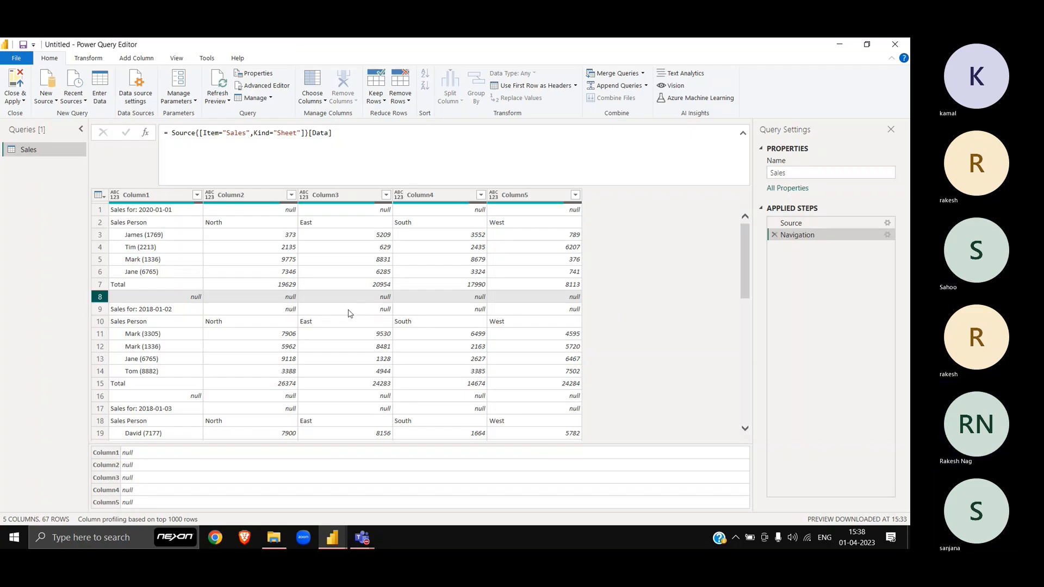
scroll(195, 304, down, 1)
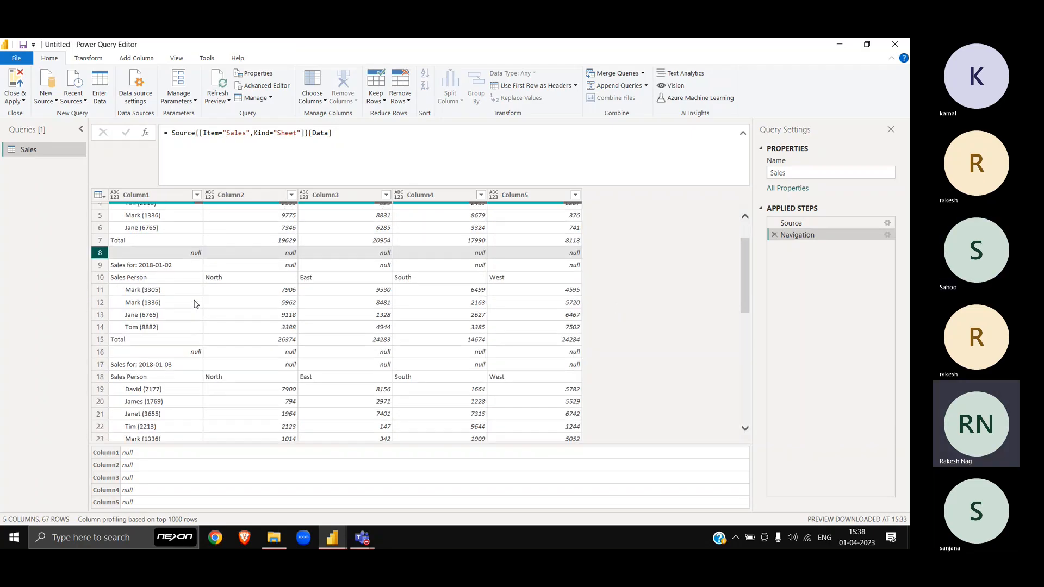
scroll(195, 304, up, 1)
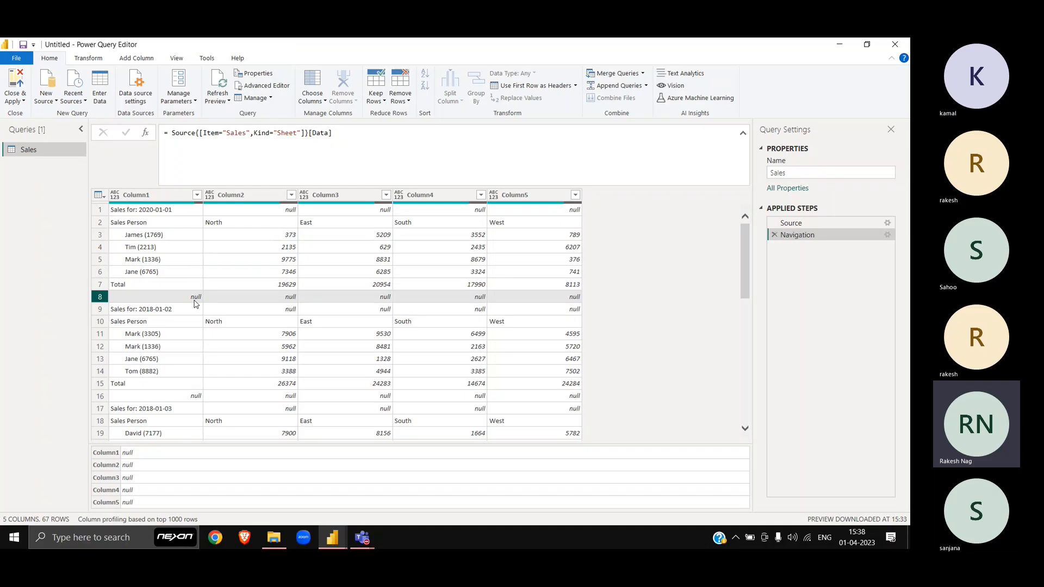
click(105, 284)
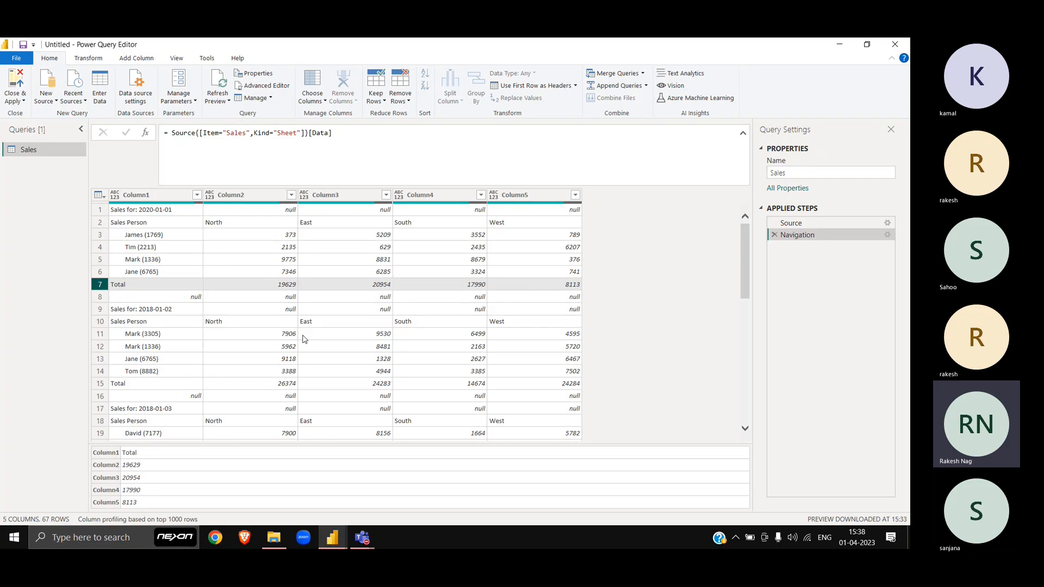
click(100, 384)
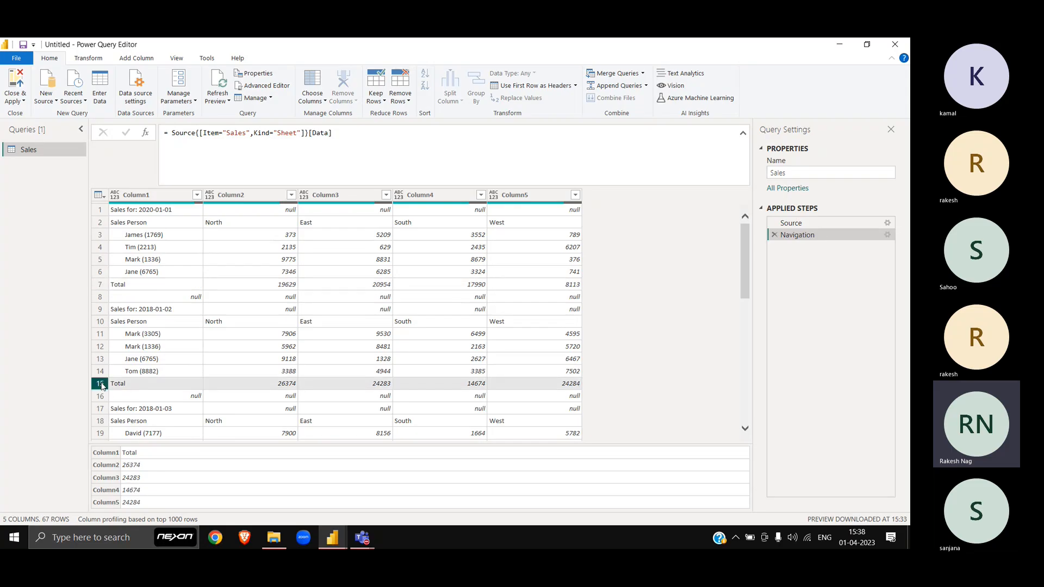
click(197, 195)
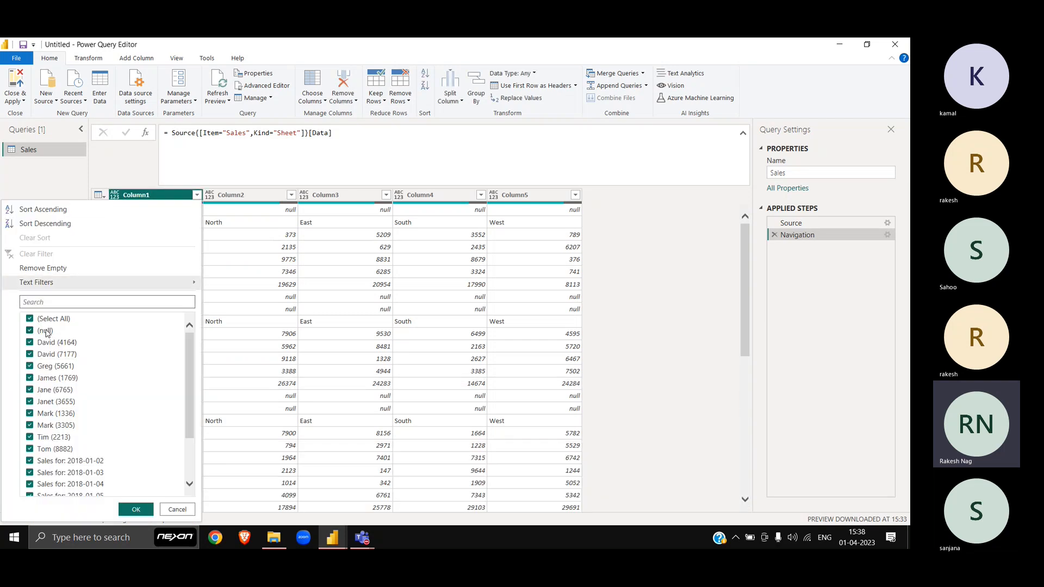
scroll(132, 383, down, 2)
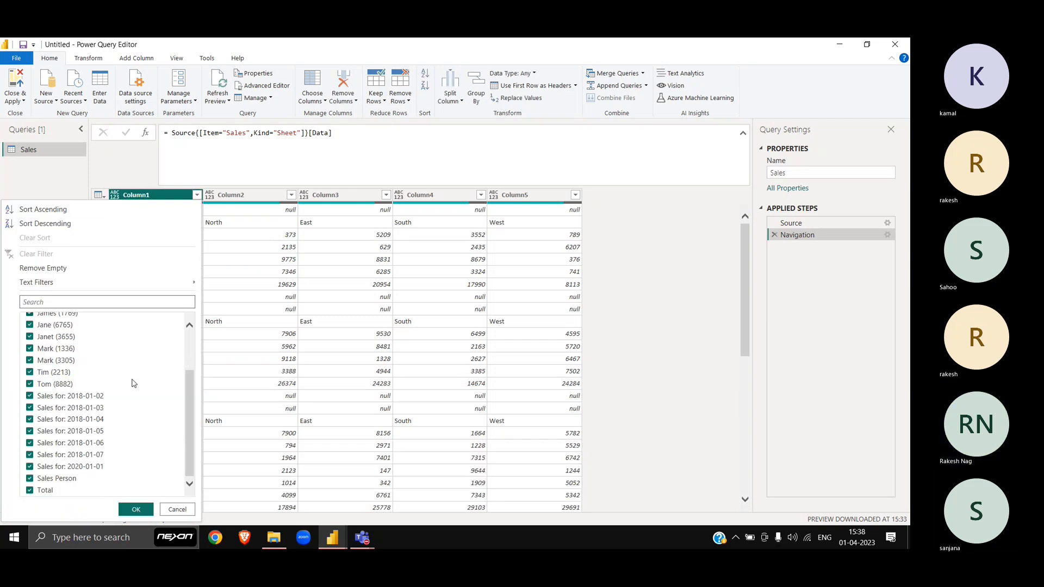
click(48, 490)
scroll(103, 412, up, 2)
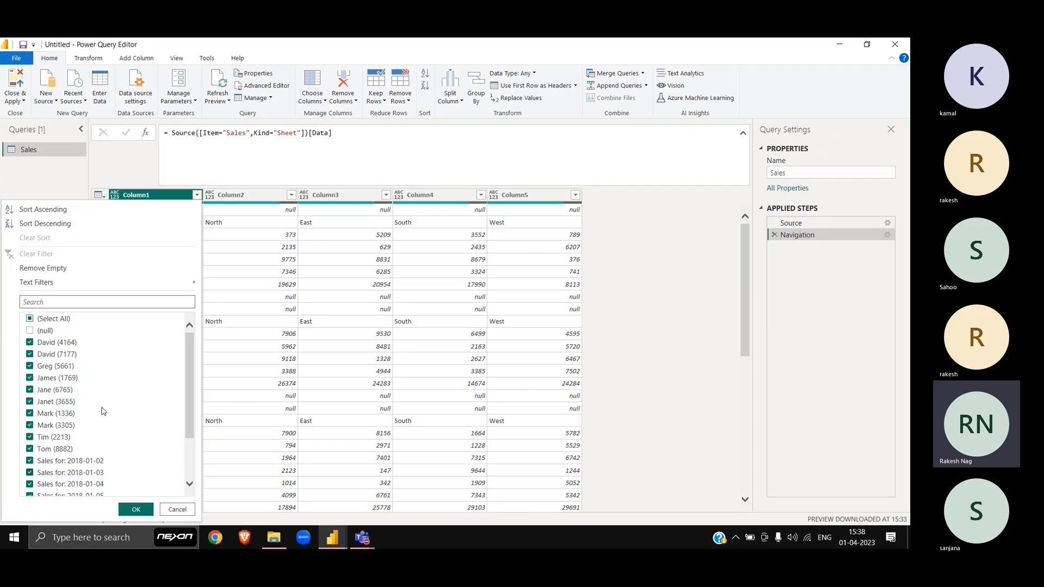
key(Escape)
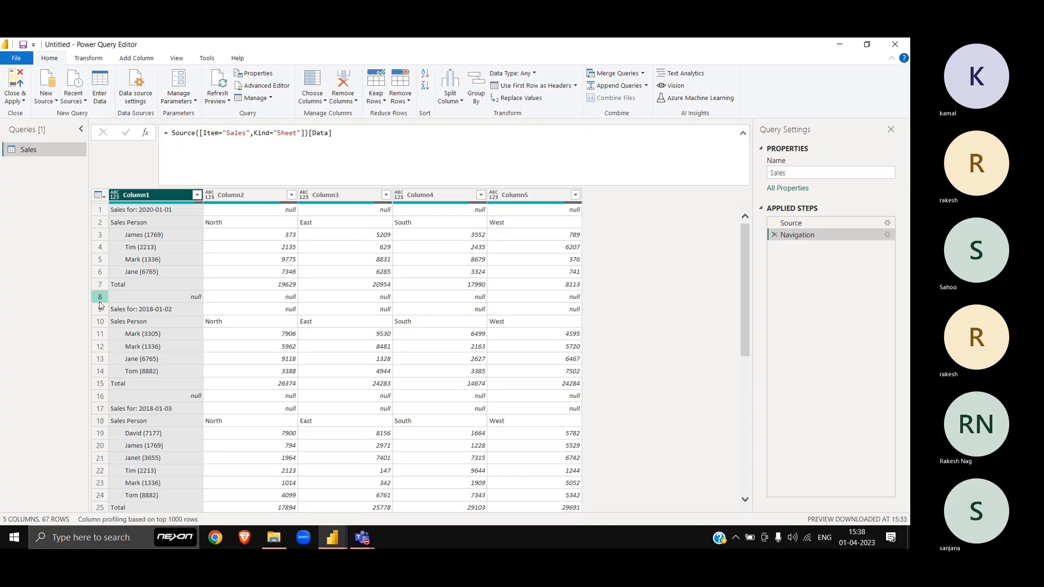
click(100, 284)
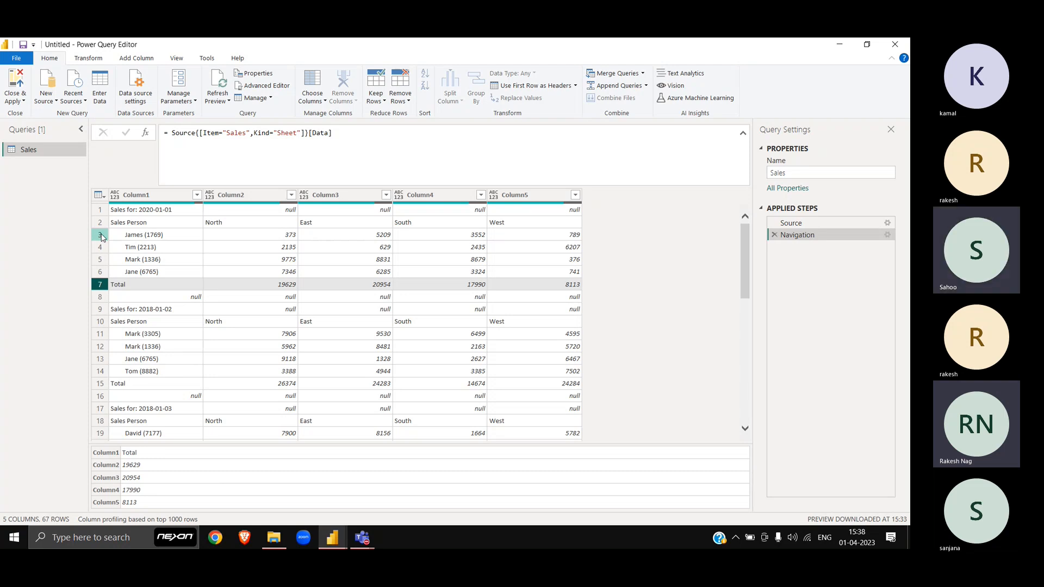
click(100, 209)
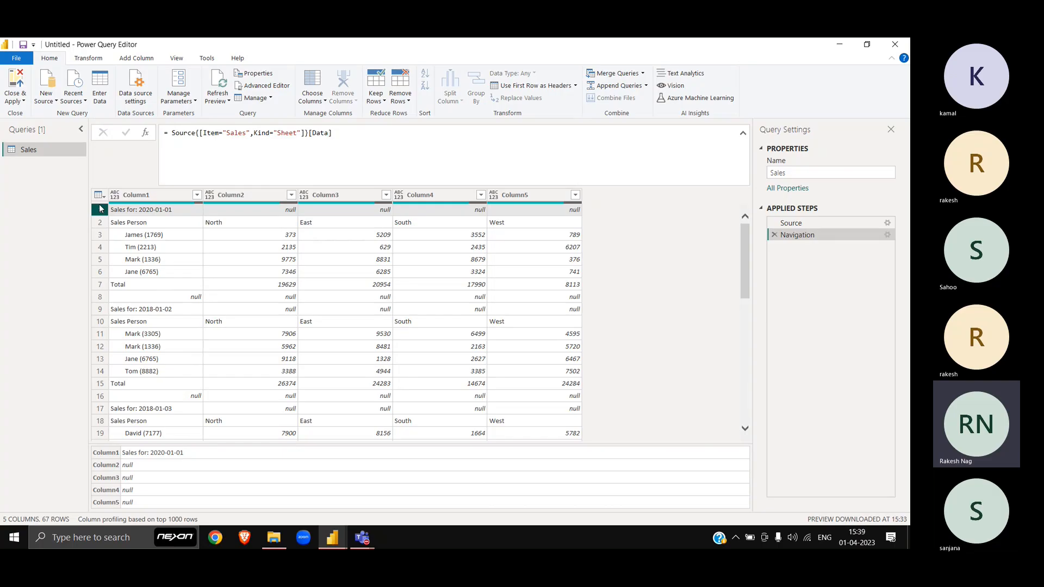
click(100, 285)
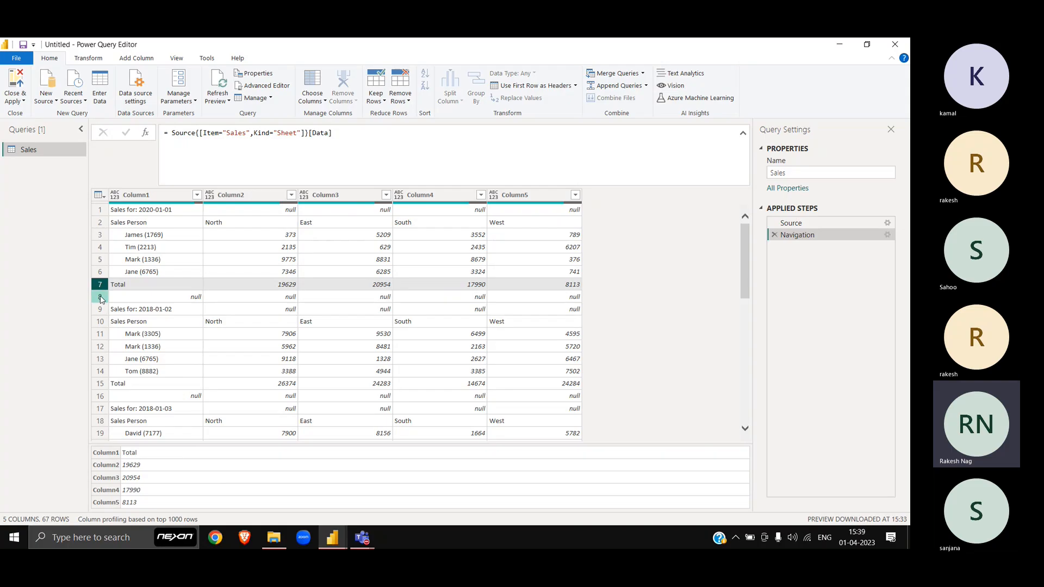
click(101, 298)
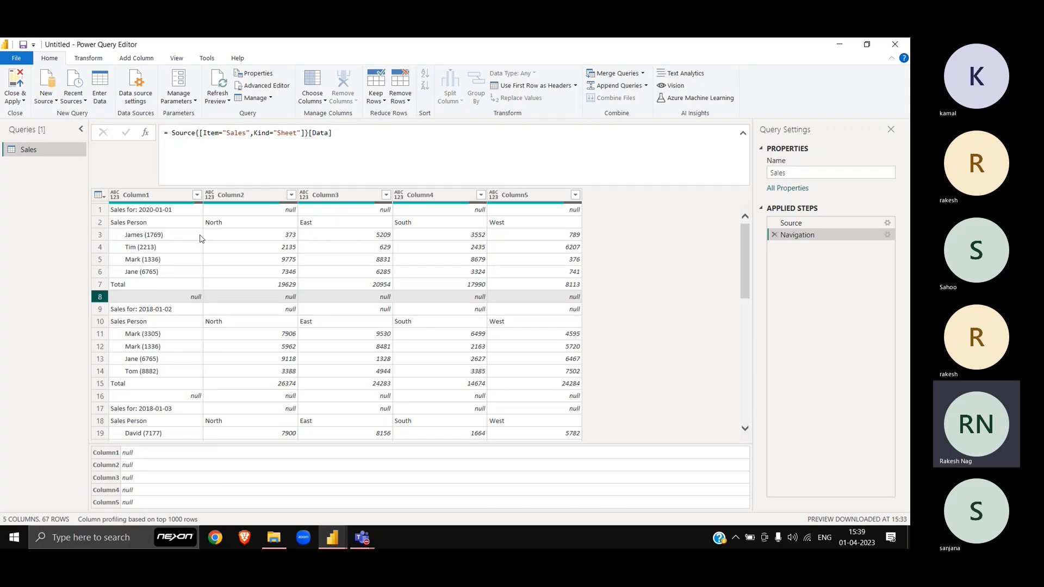
click(197, 194)
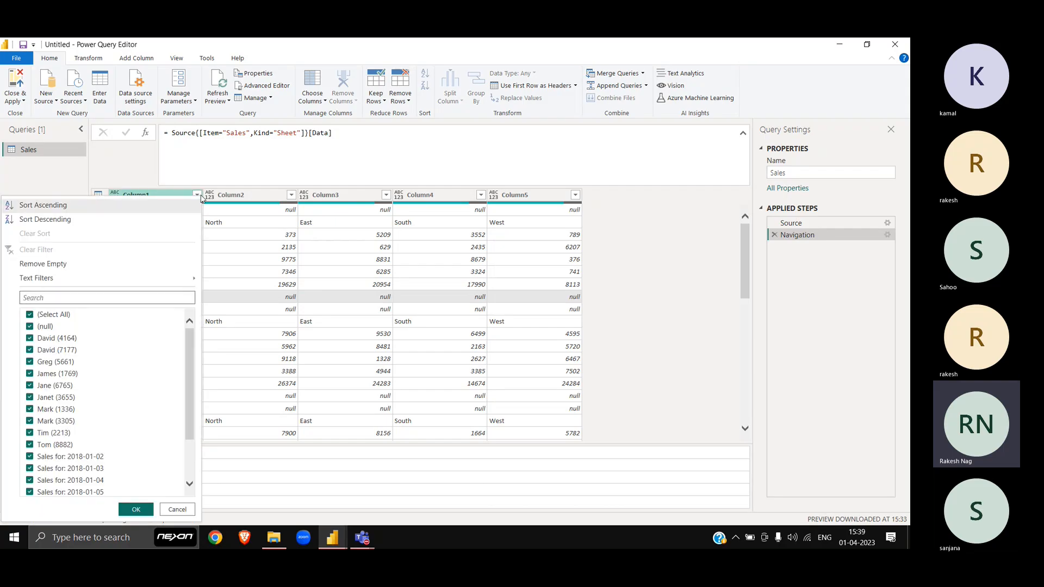
click(49, 328)
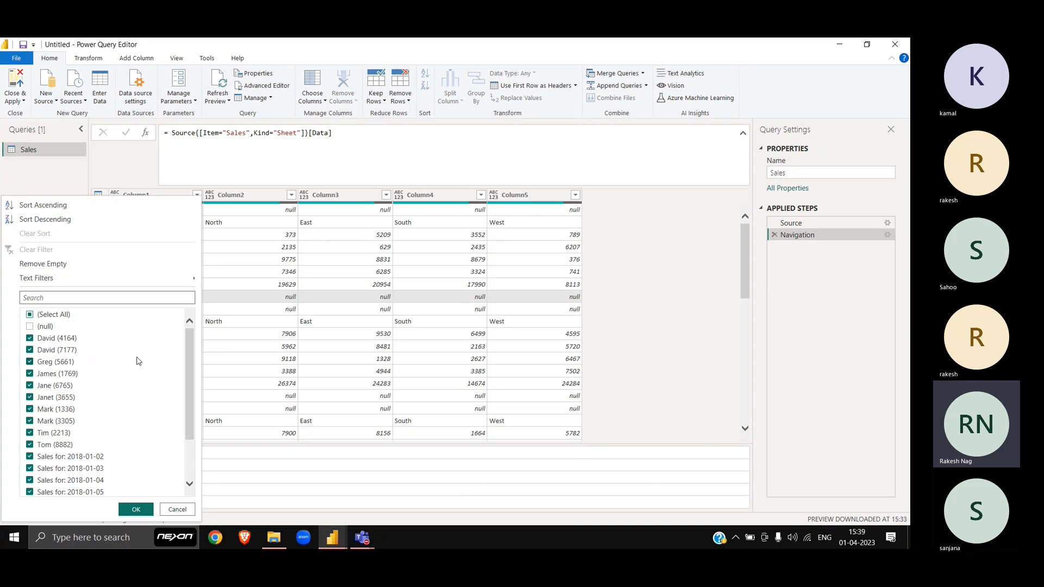
scroll(139, 362, down, 2)
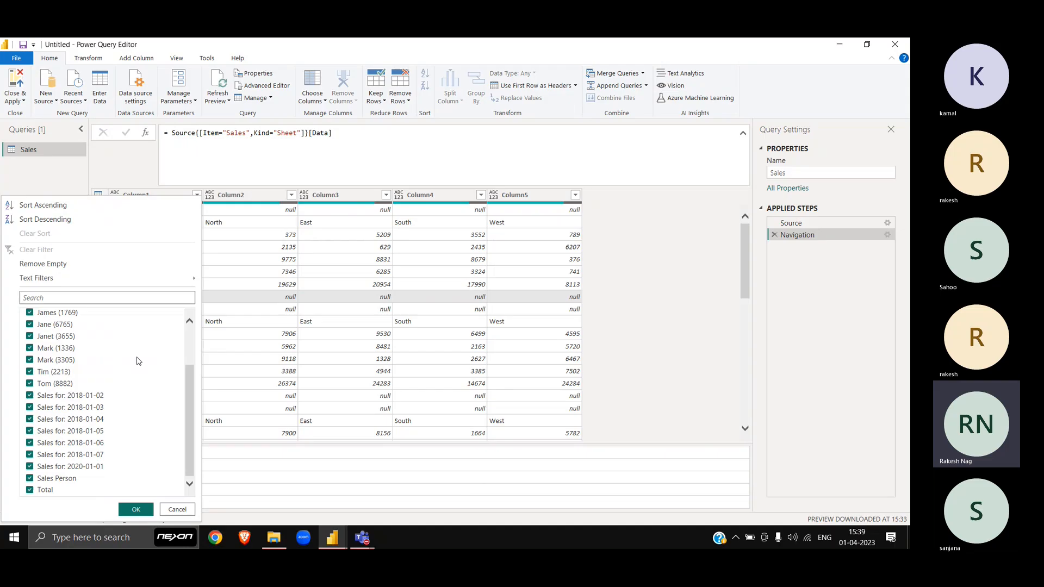
click(52, 490)
click(135, 509)
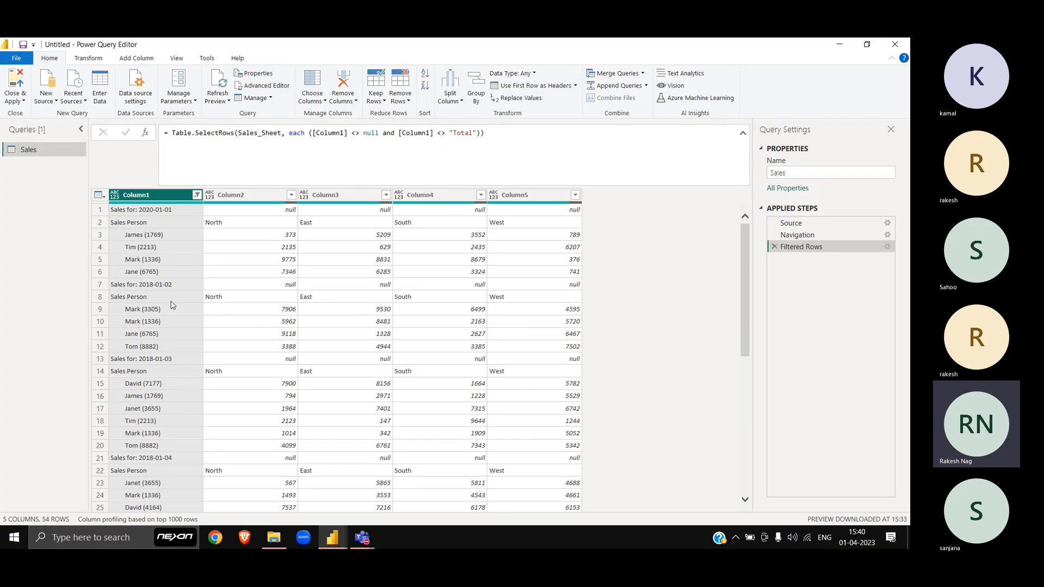
click(236, 193)
shift+click(512, 197)
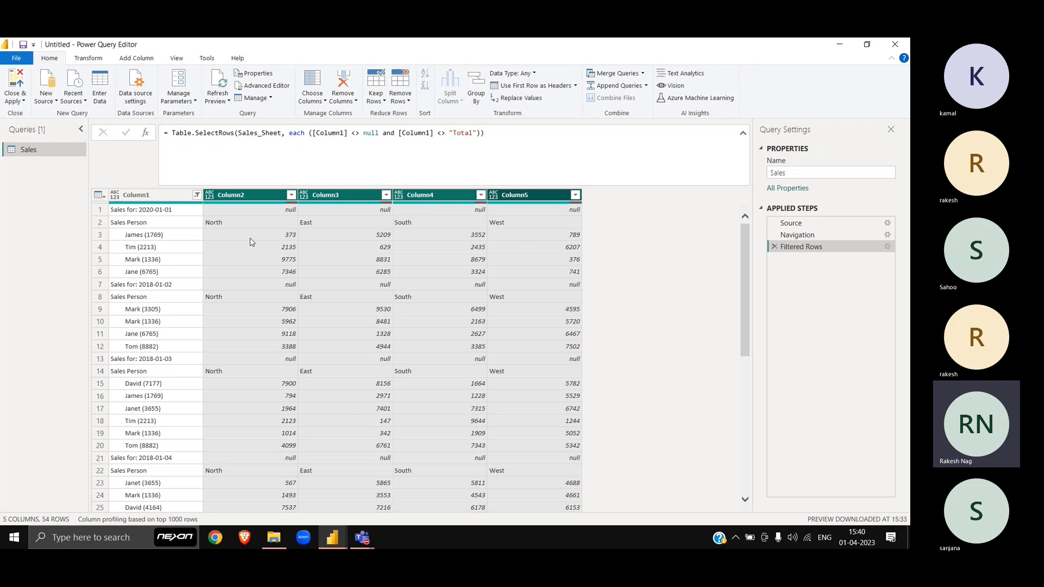
click(96, 211)
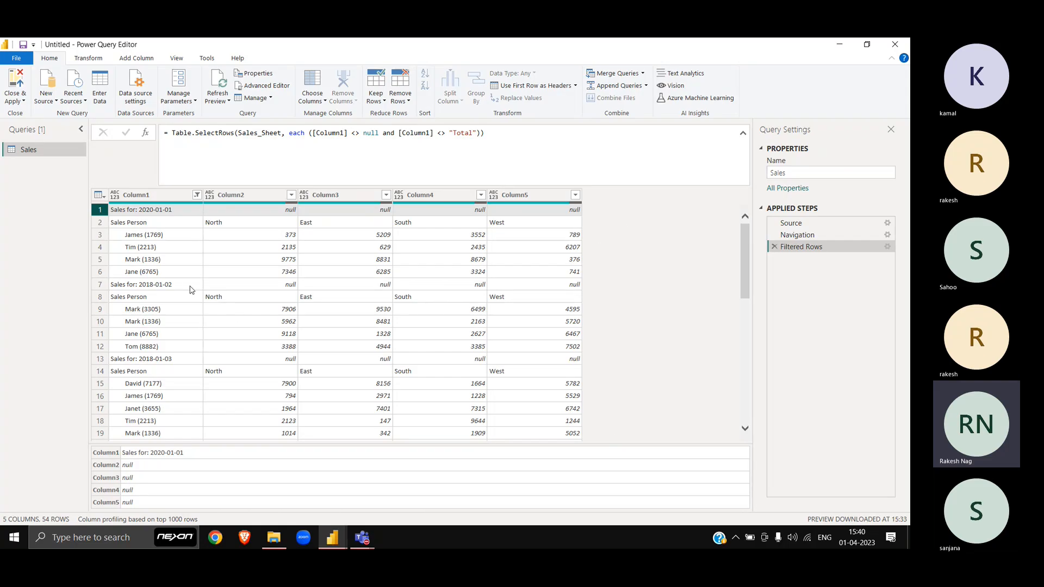
click(148, 57)
click(55, 81)
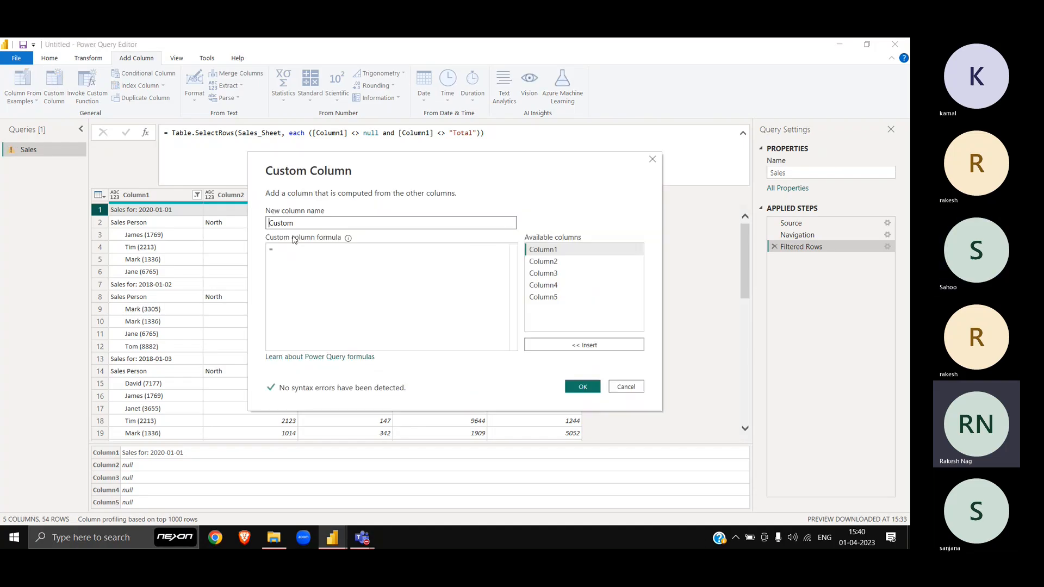
drag(467, 158, 560, 329)
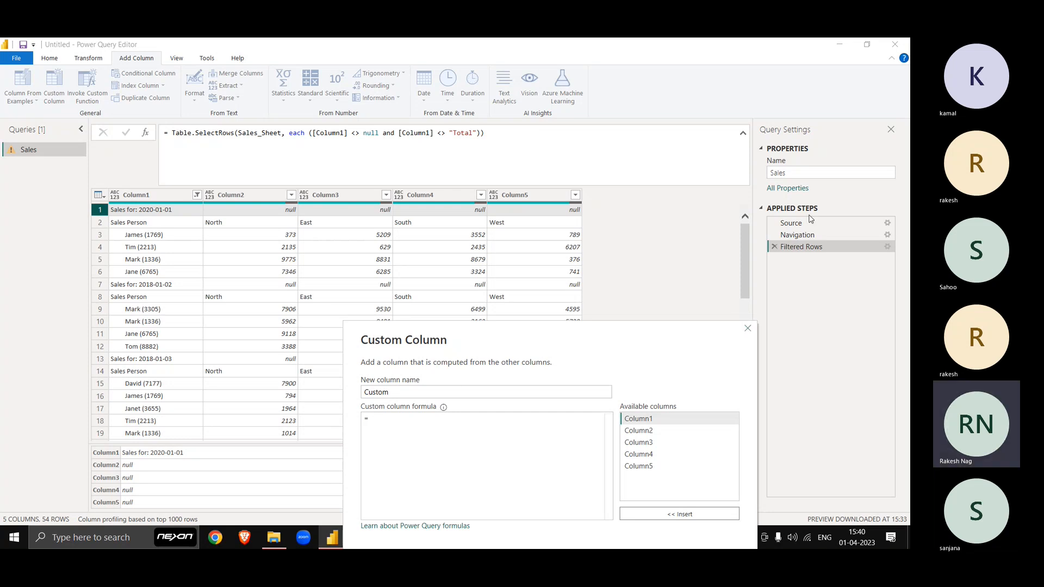
click(748, 328)
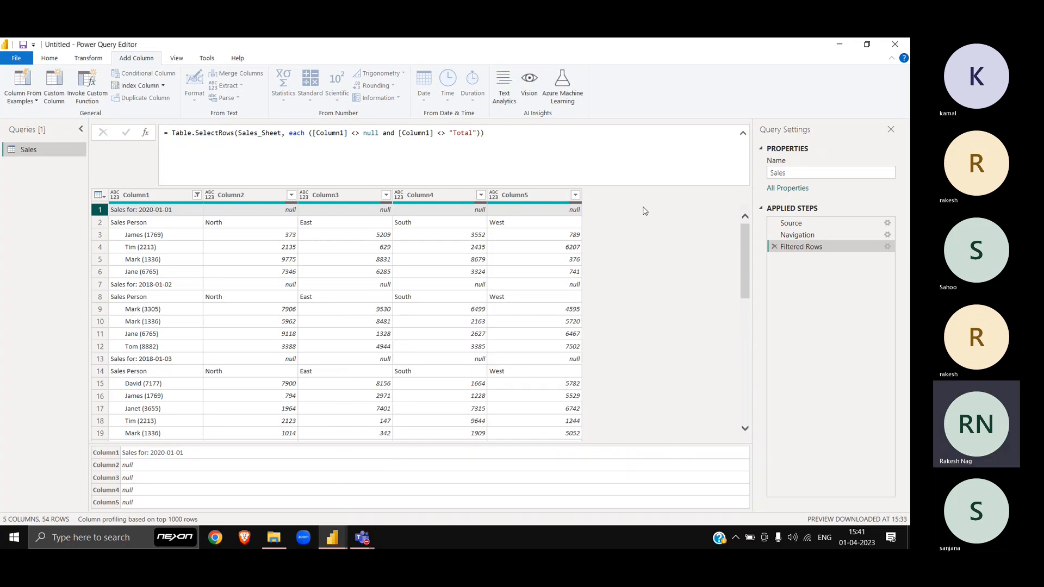
click(155, 193)
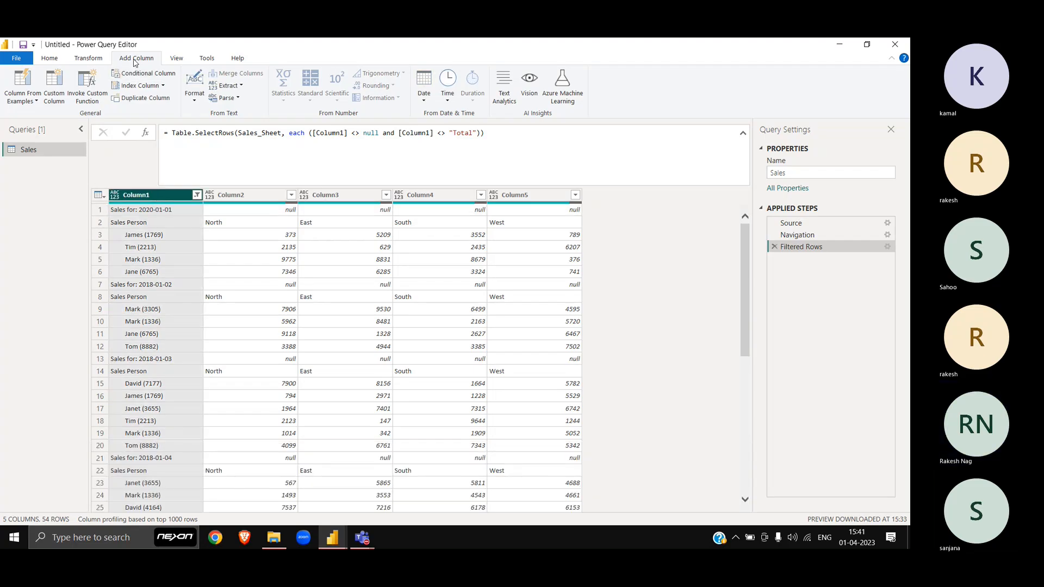
Step: Start a Column From Examples with 2020-01-01 as the first example
click(35, 85)
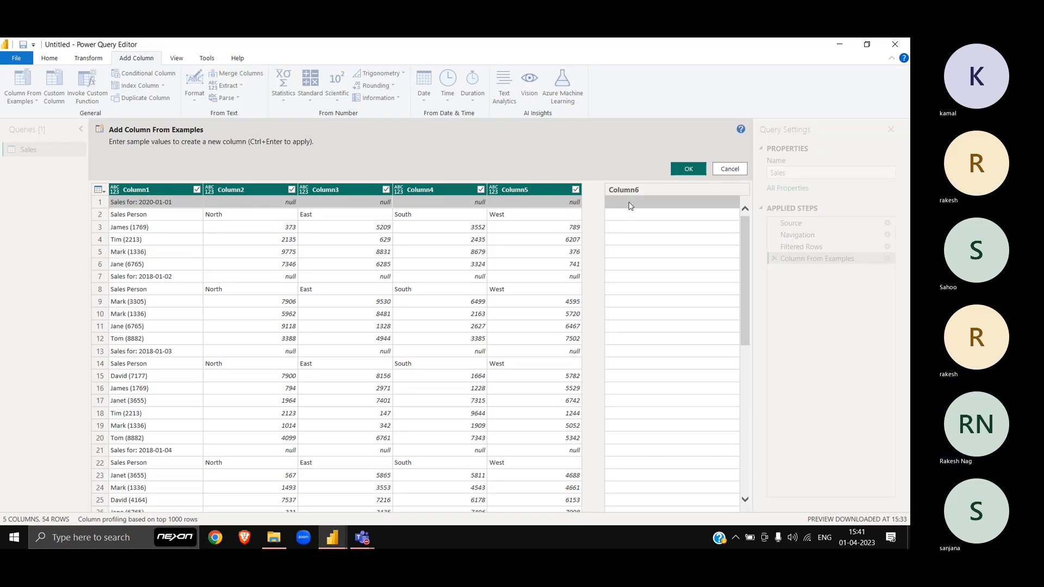
click(630, 204)
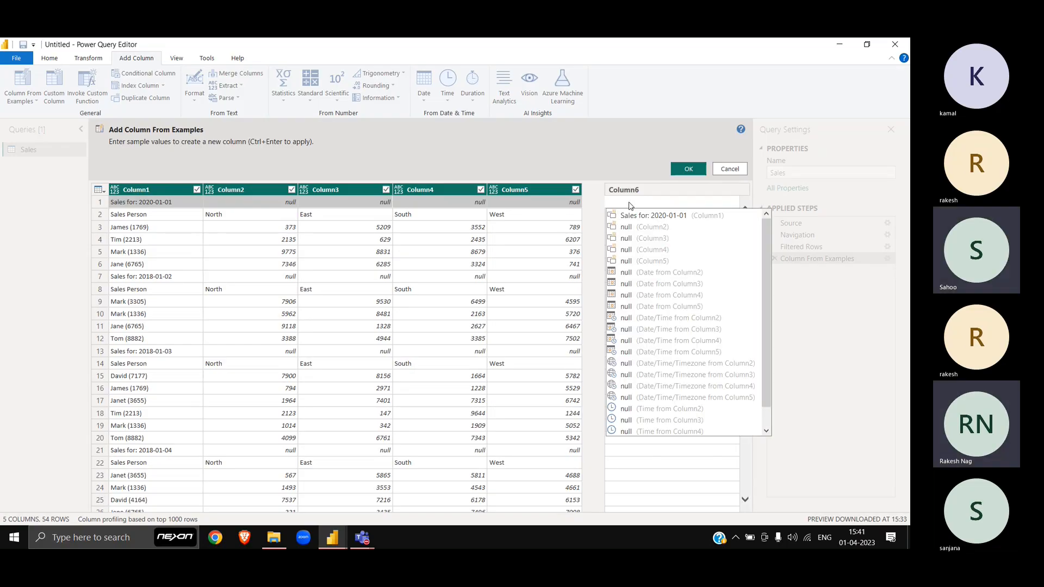
text(2020)
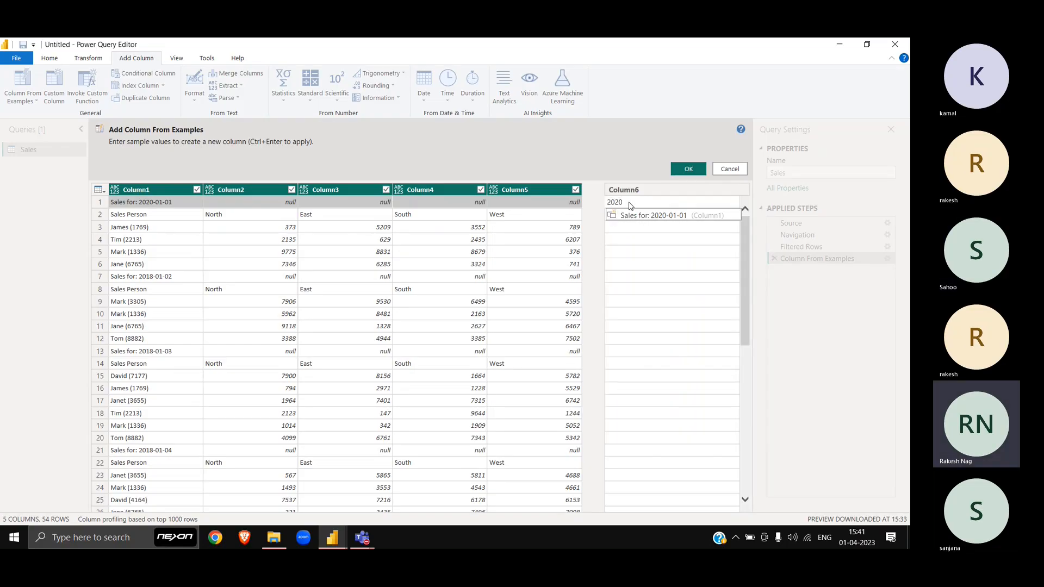
text(-01-01)
key(Return)
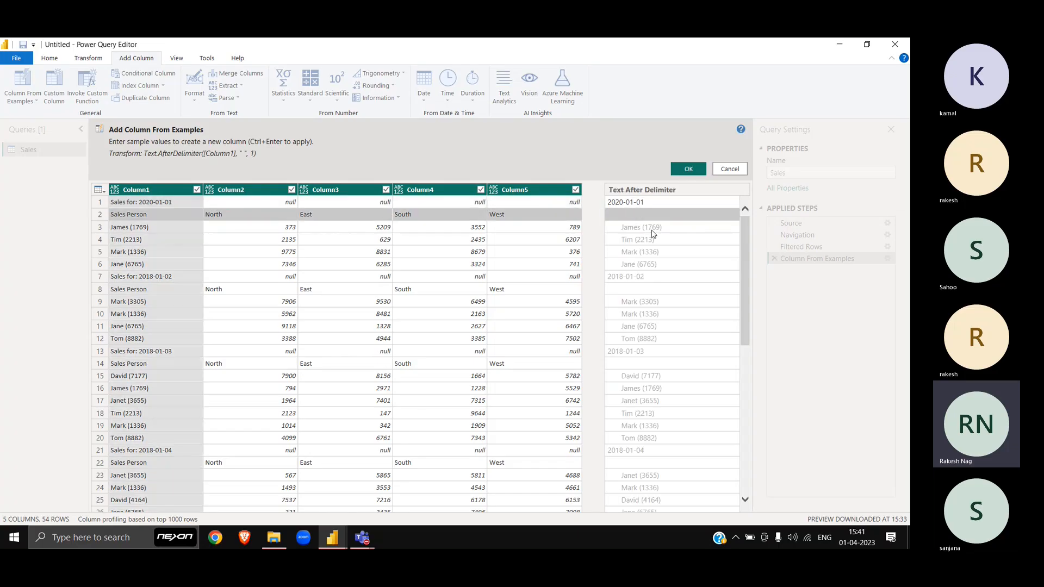
Step: Review the example previews and clear the James (1769) row's example value
click(633, 279)
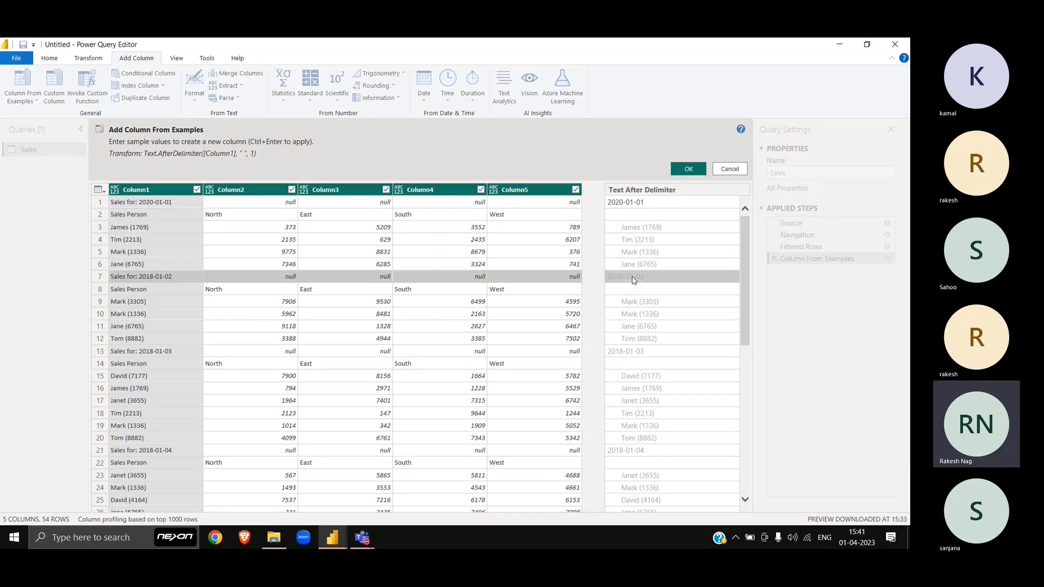
click(640, 219)
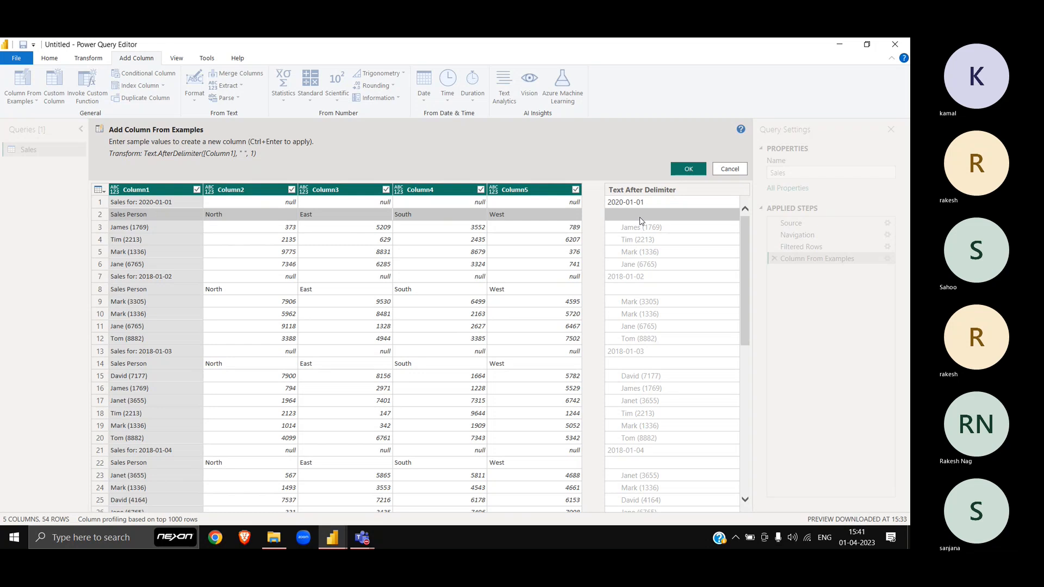
click(640, 218)
key(Down)
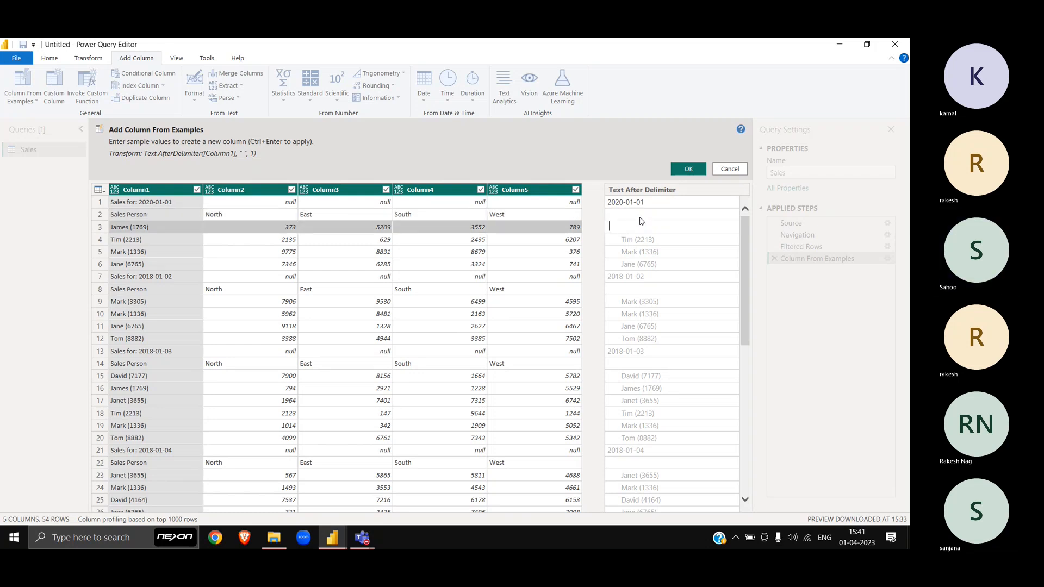
key(Down)
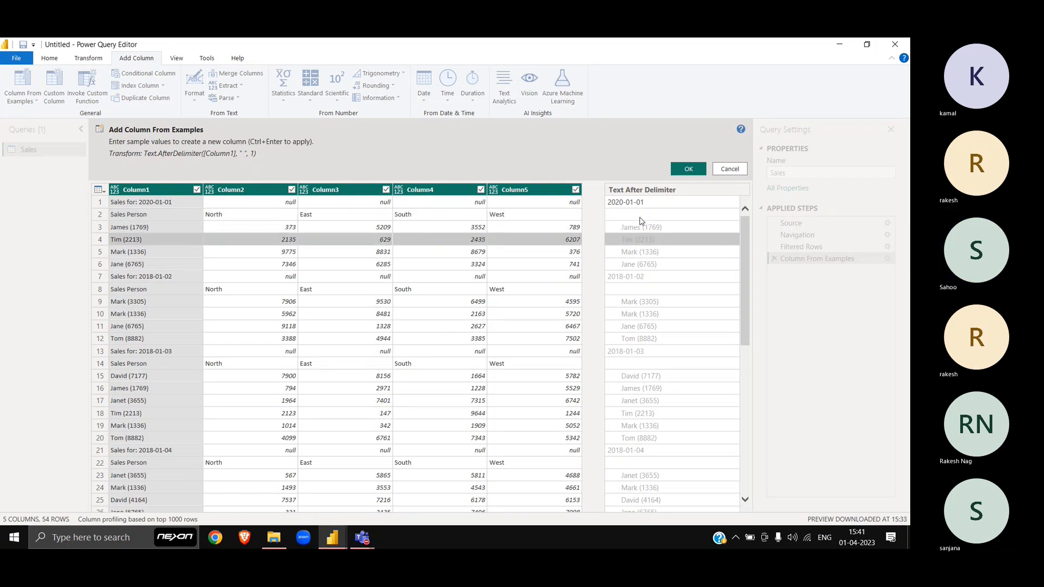
click(680, 232)
double_click(681, 232)
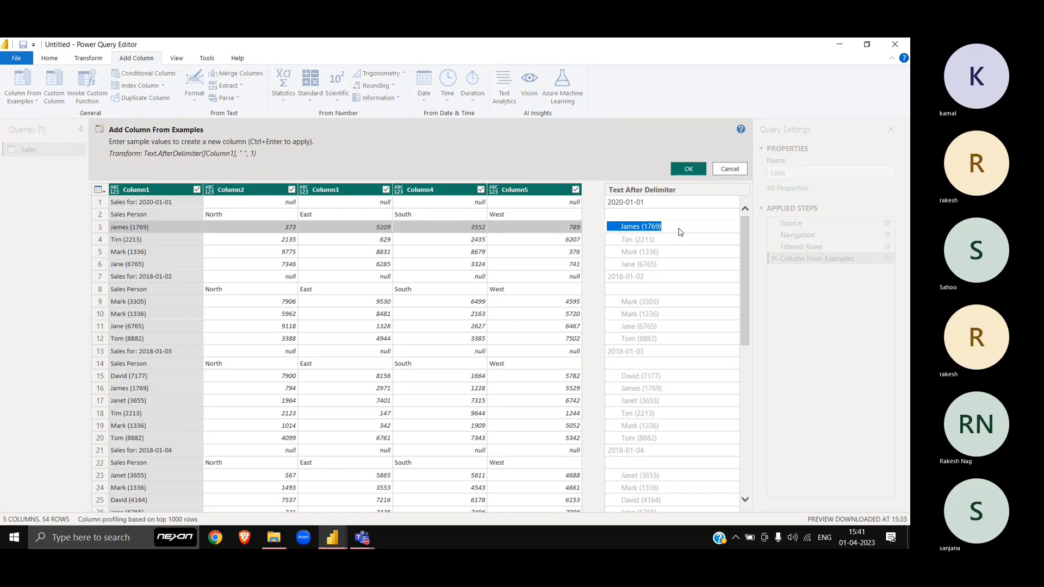
key(BackSpace)
key(Return)
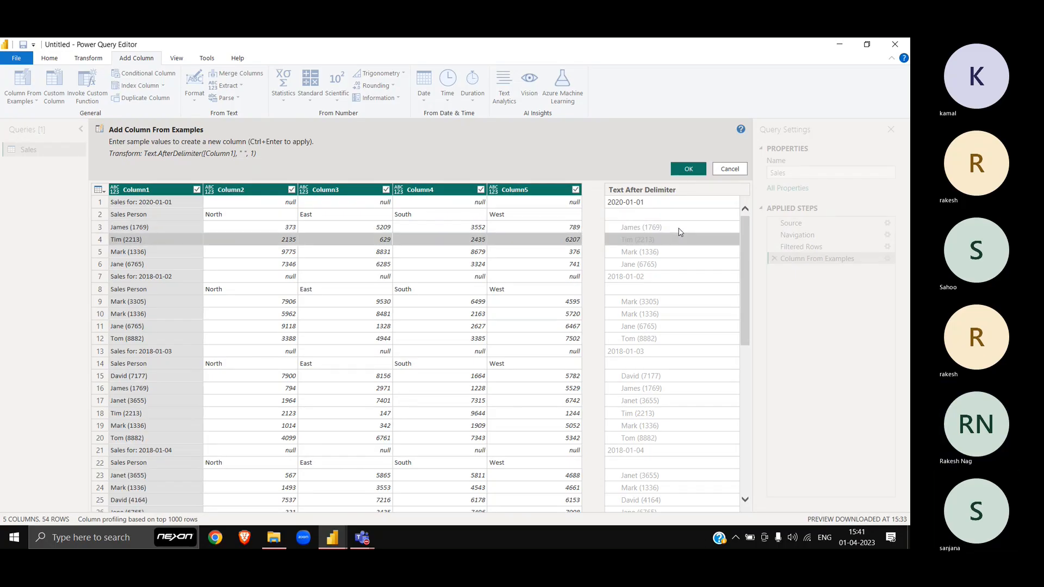
click(653, 217)
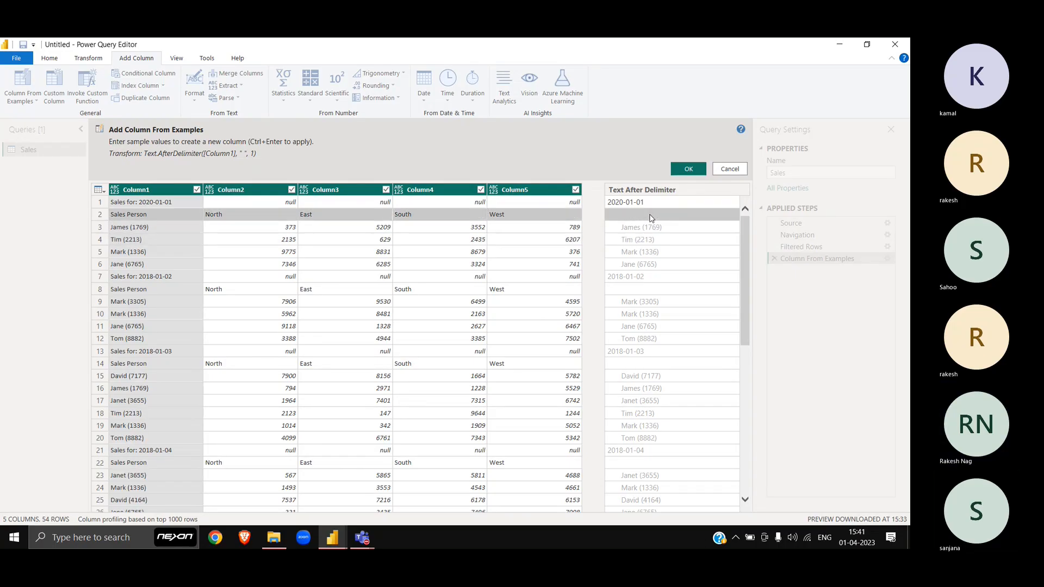
Step: Enter 2018-01-02 and 2018-01-03 as further examples for the date column
click(652, 280)
text(2018-01-)
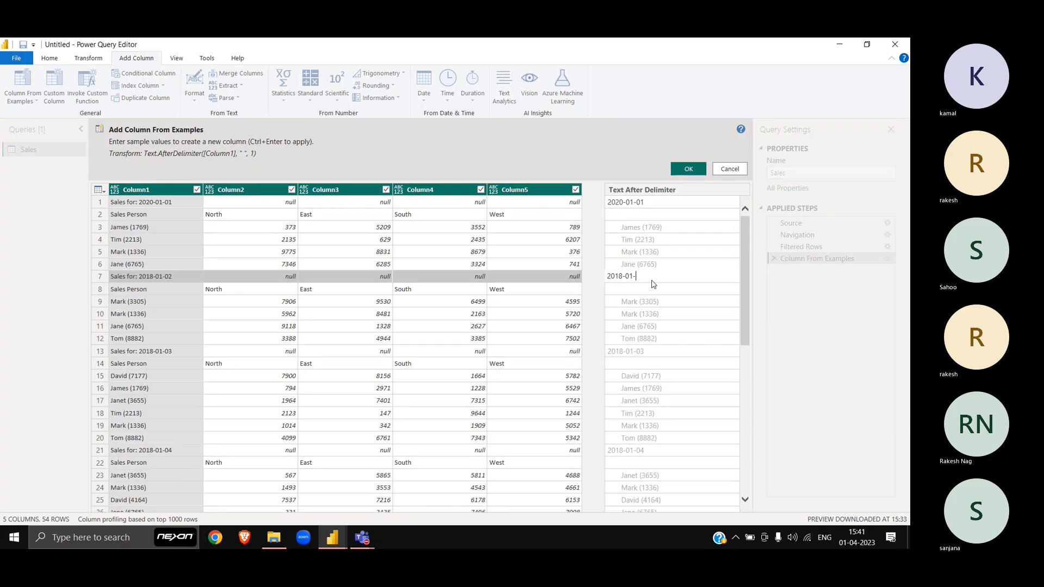
text(02)
key(Return)
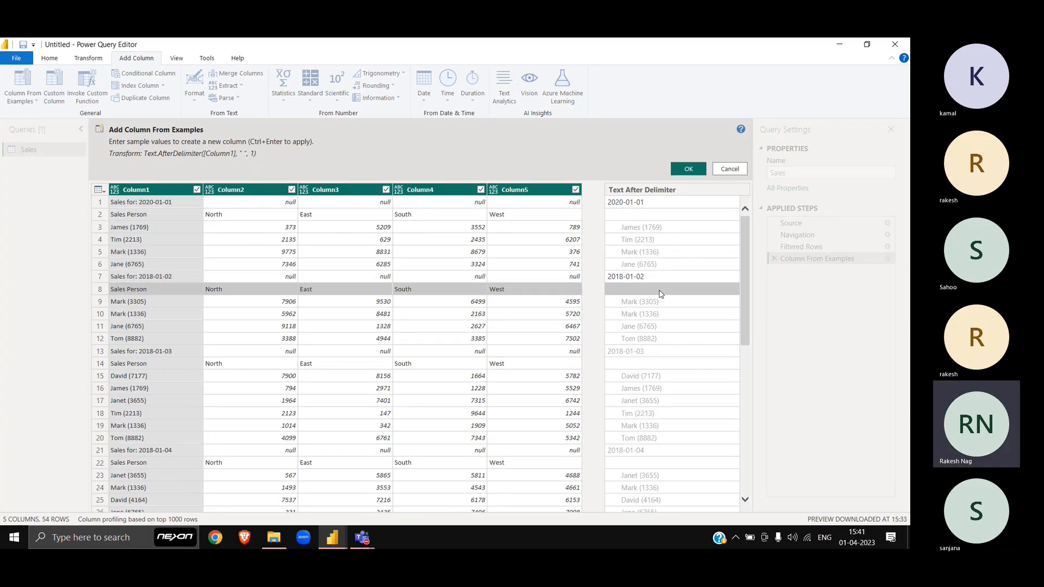
click(668, 231)
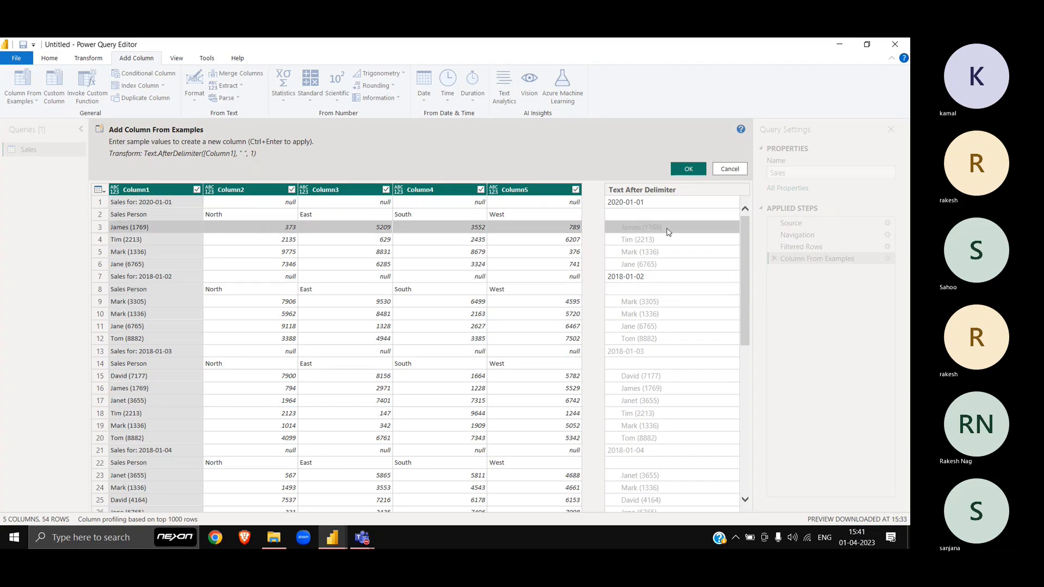
key(Down)
key(Down)
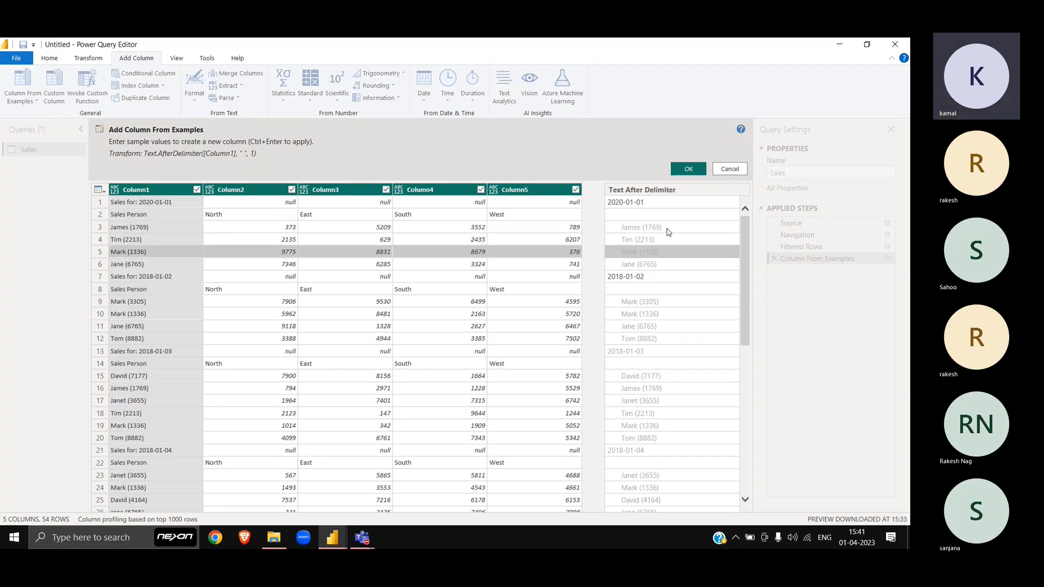
click(645, 354)
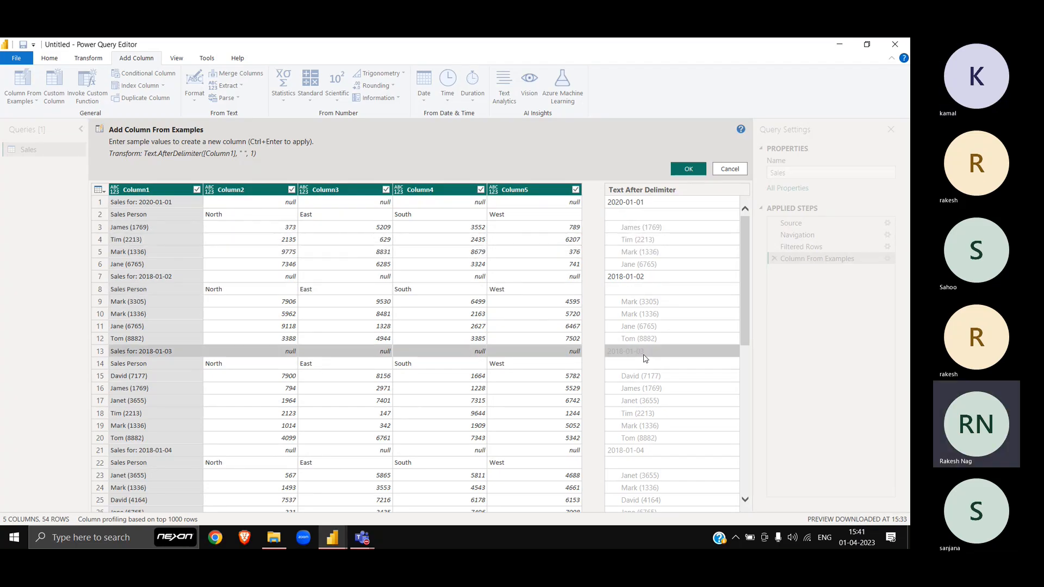
text(2018)
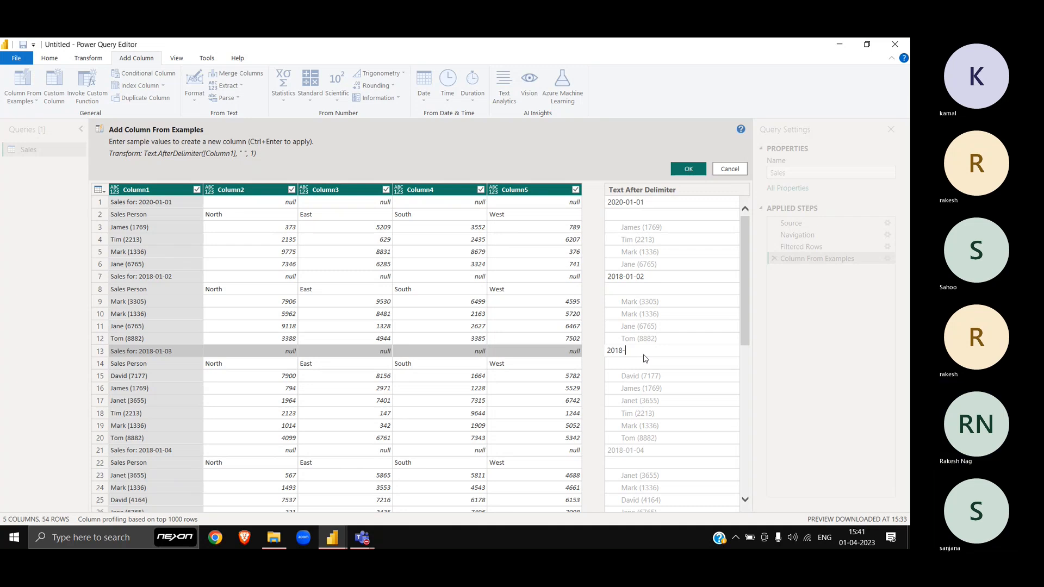
text(-01-03)
key(Return)
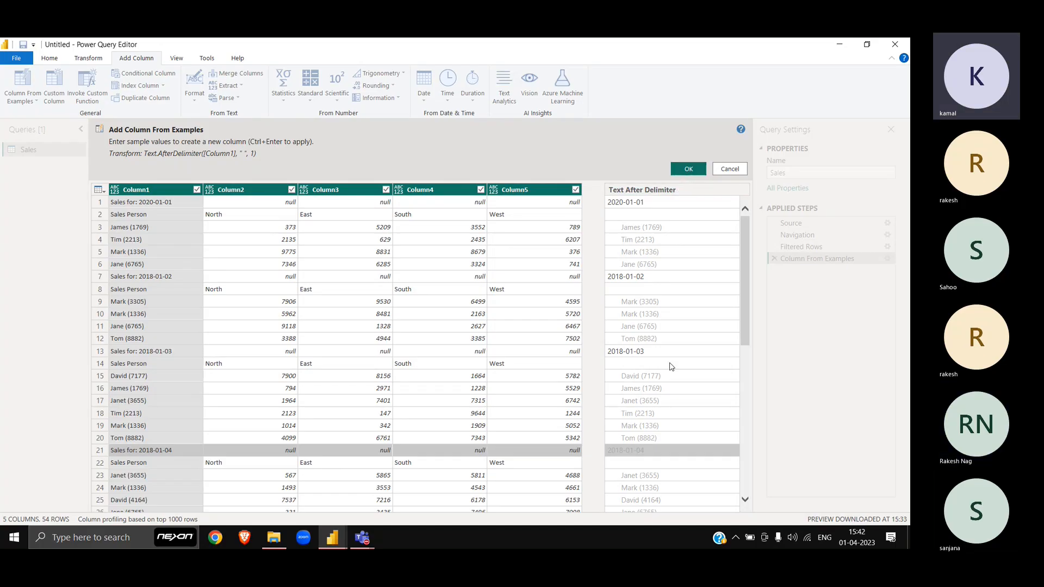
Step: Add 2018-01-04 as an example, accept the column, then delete the Inserted Text After Delimiter step
scroll(674, 372, down, 1)
scroll(674, 372, down, 5)
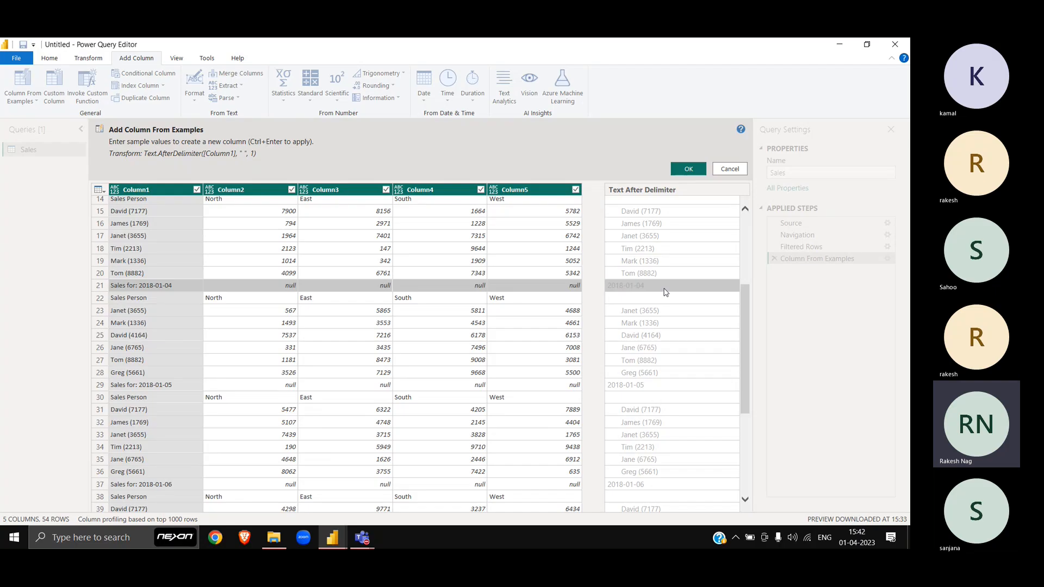
text(2018-01-04)
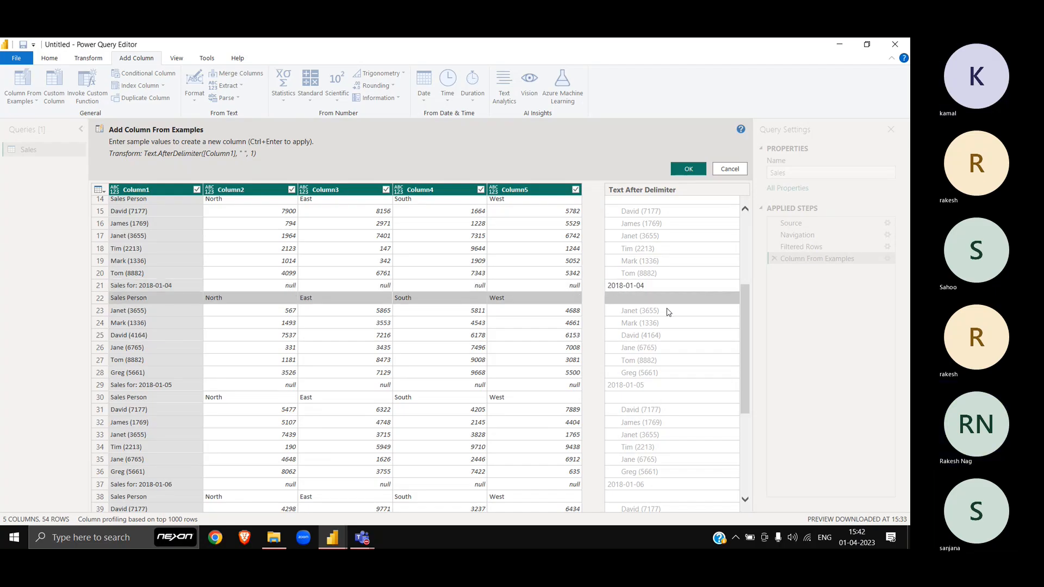
key(Return)
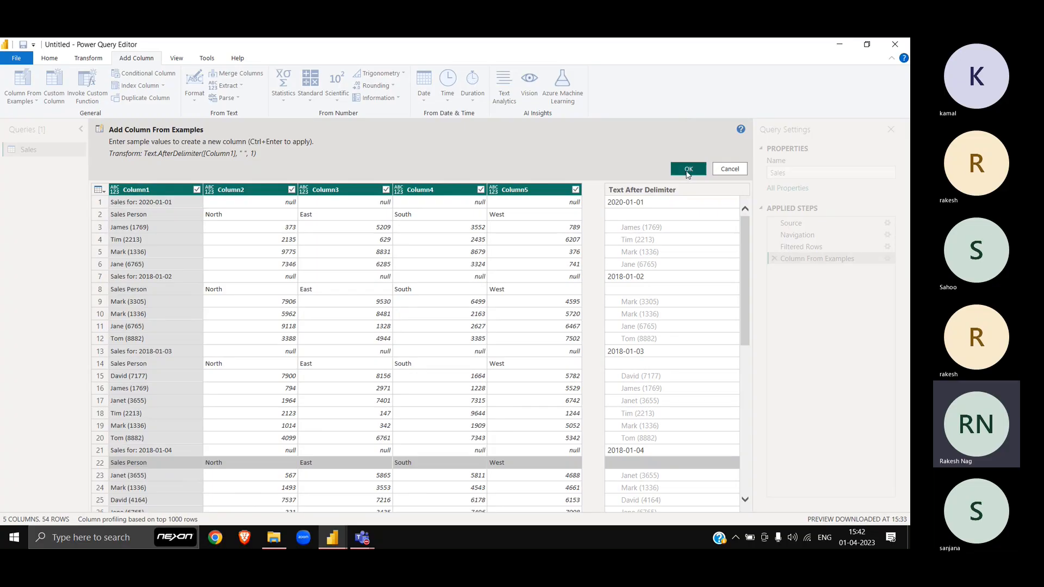
click(688, 169)
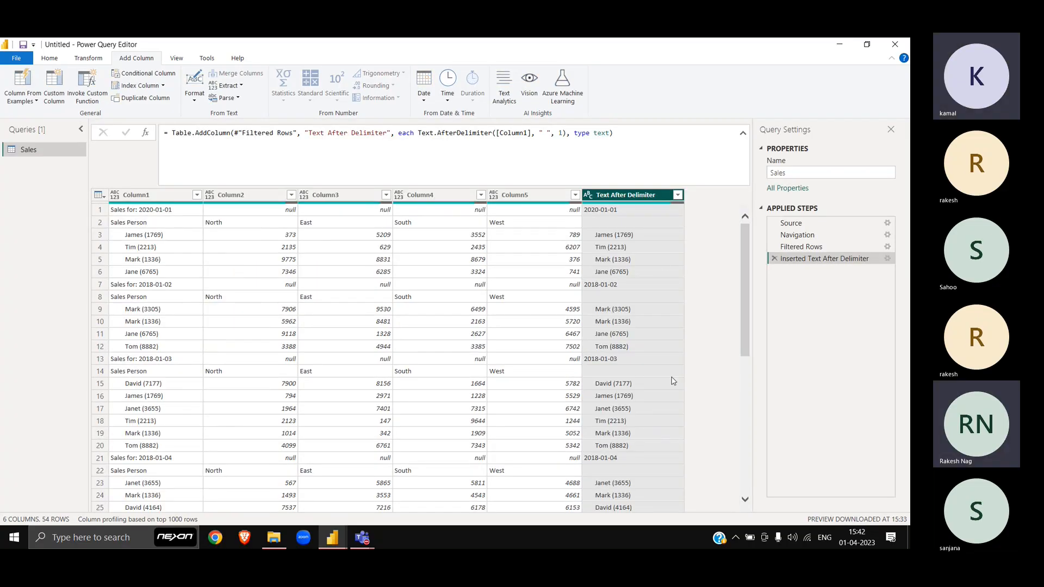
click(774, 260)
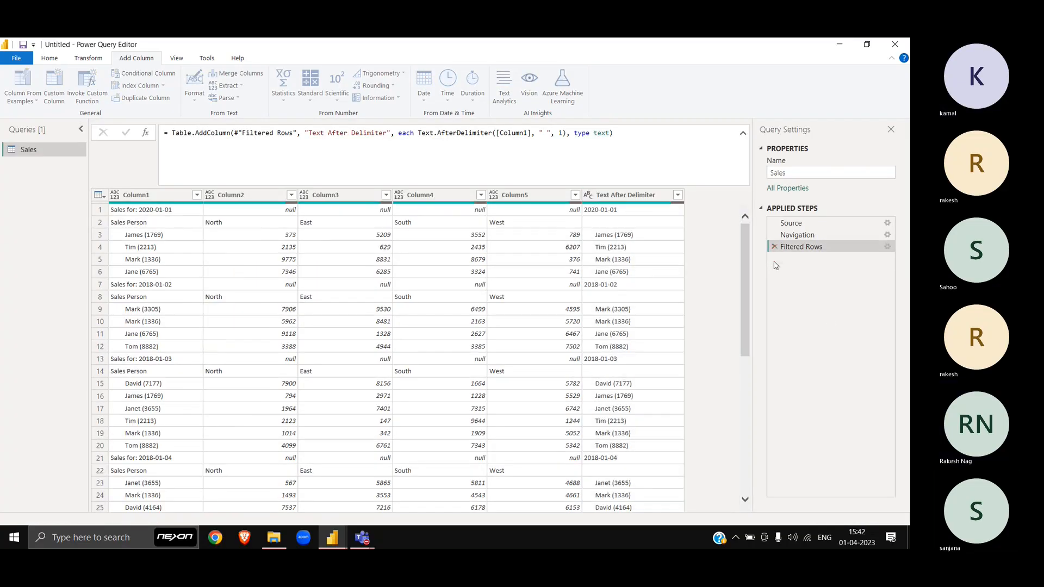
Step: Start a Custom Column formula and browse the Text. function suggestions
click(54, 78)
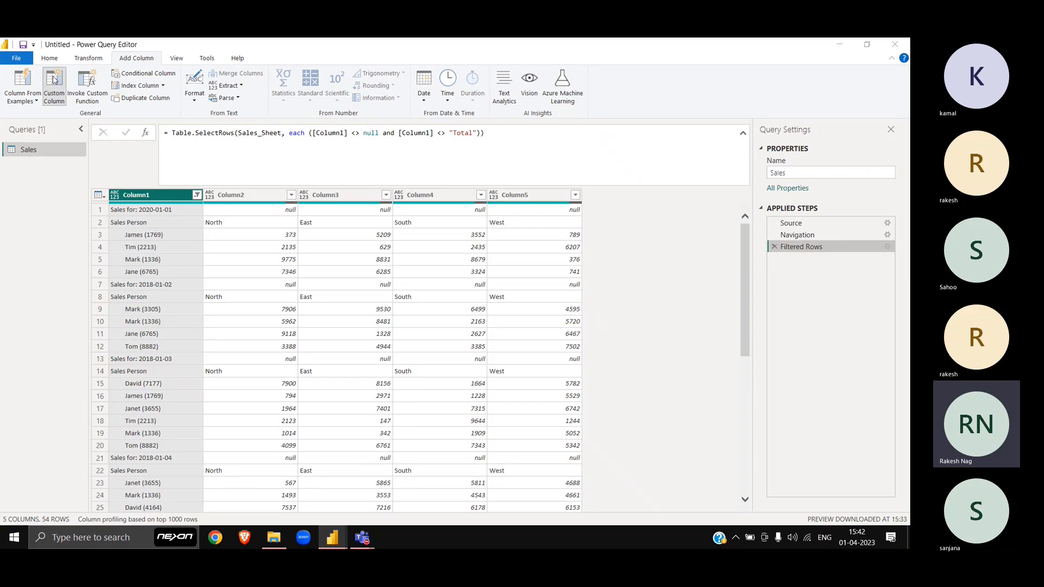
drag(393, 161, 396, 270)
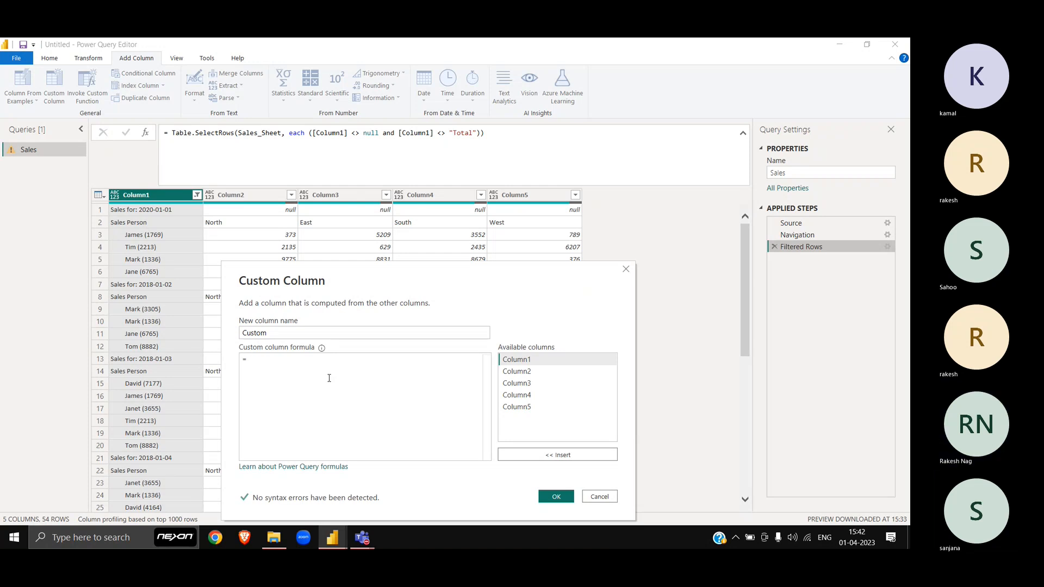
text(t.)
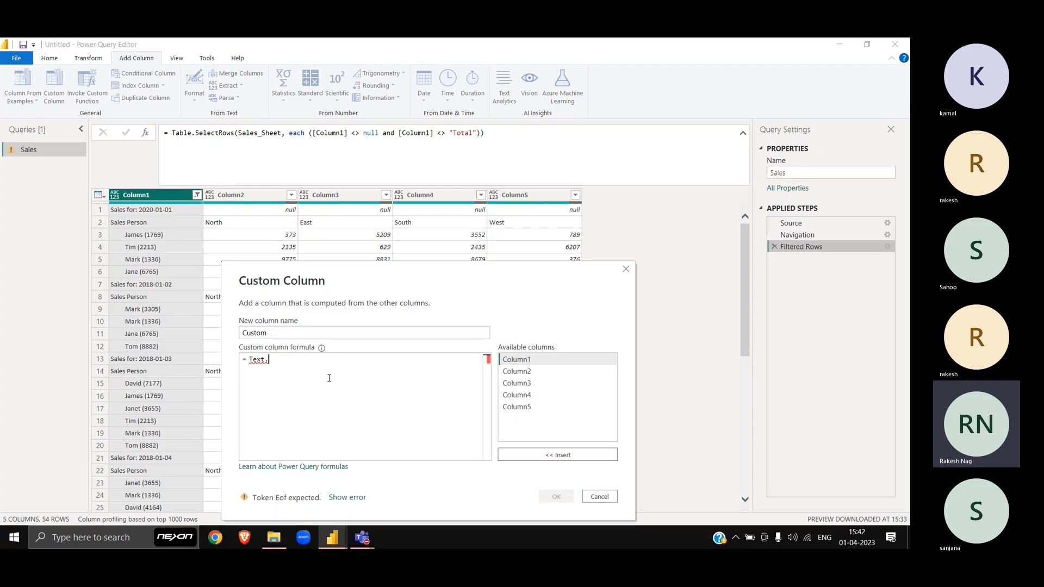
key(Down)
key(Down)
key(Down)
key(Down)
key(Down)
key(Down)
key(Down)
key(Down)
key(Down)
key(Down)
key(Down)
key(Down)
key(Down)
key(Down)
key(Down)
key(Down)
key(Down)
key(Down)
key(Down)
key(Down)
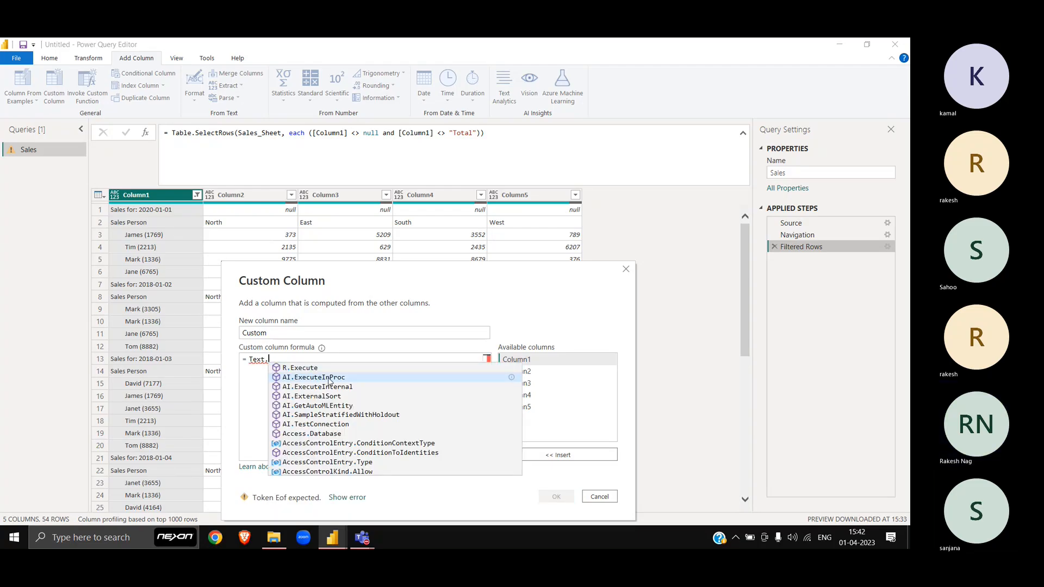
key(Down)
key(Down)
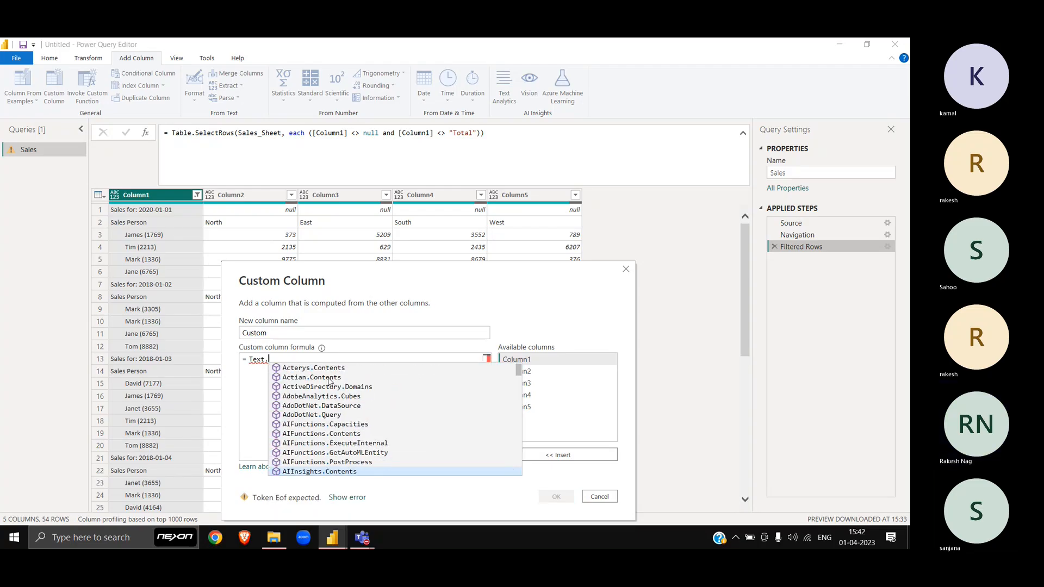
Step: Enter Text.Replace( in the formula, then discard the custom column without adding it
text(re)
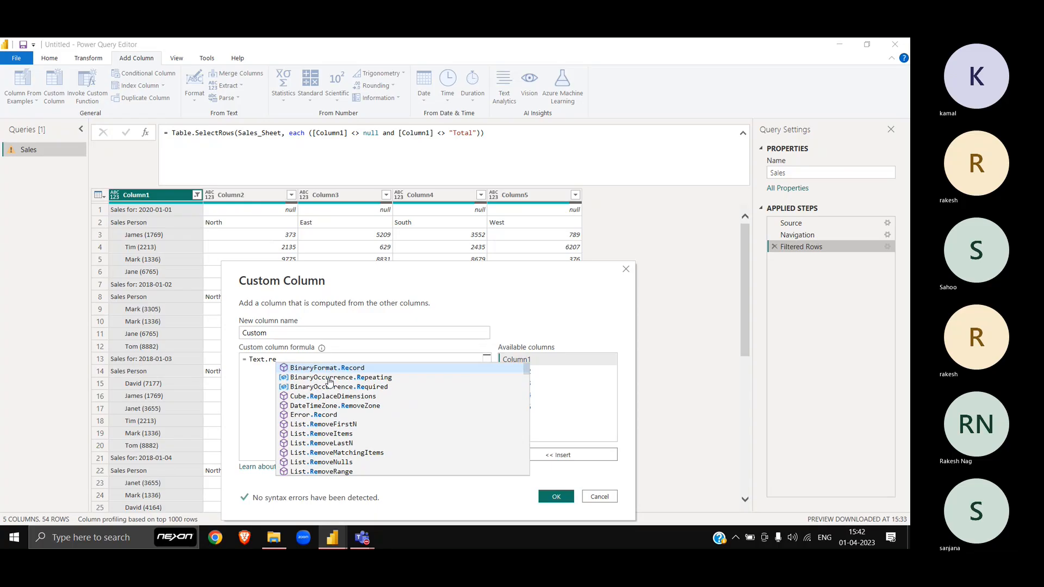
text(p)
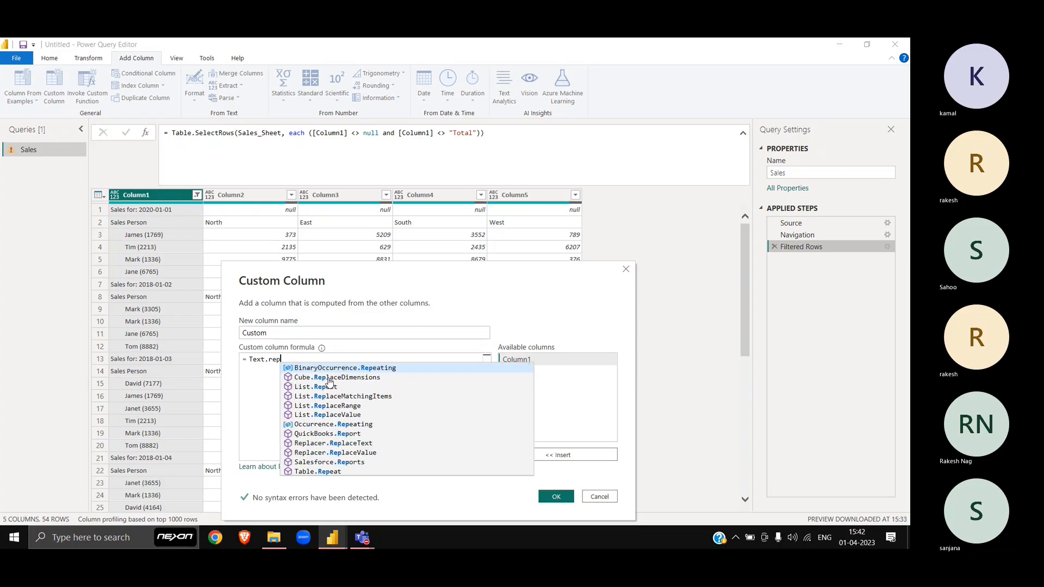
key(Down)
key(Down)
key(Down)
key(Down)
key(Down)
key(Down)
key(Down)
key(Down)
key(Down)
key(Down)
key(Down)
key(Down)
key(Down)
key(Down)
key(Down)
key(Down)
key(Down)
key(Down)
key(Down)
key(Down)
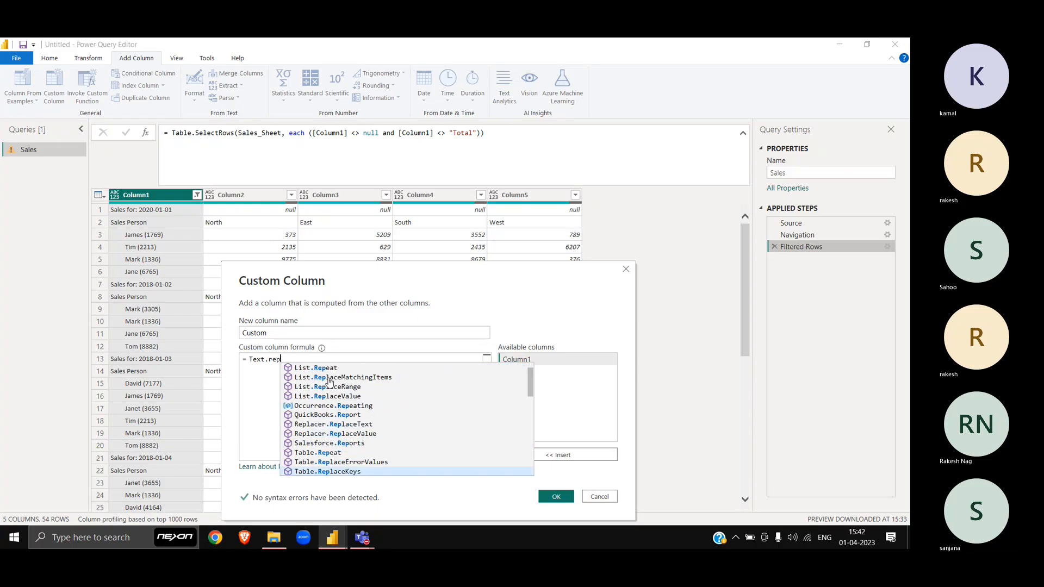
key(Up)
key(Up)
key(Up)
key(Up)
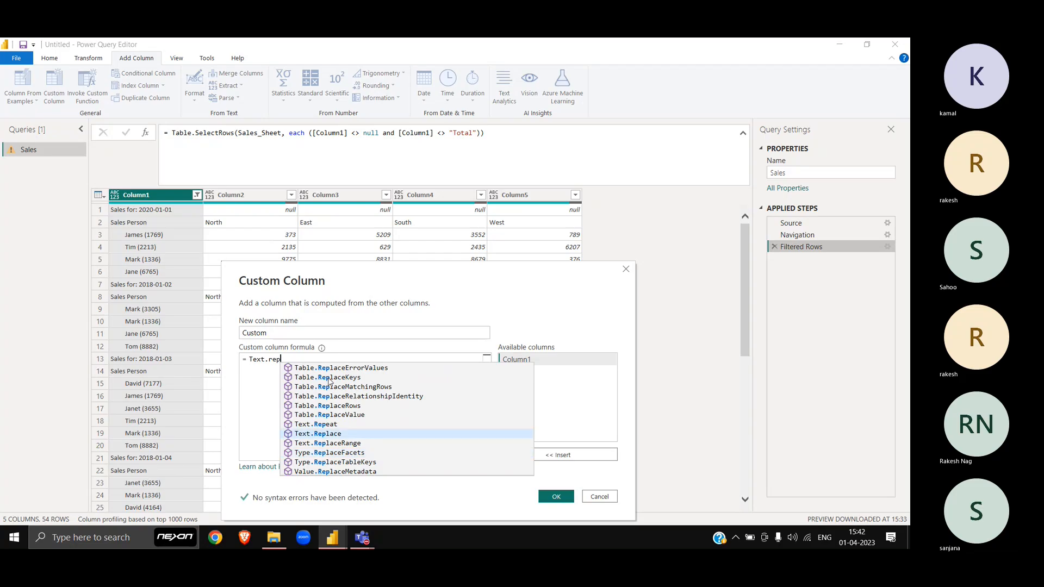
key(Tab)
key(Home)
key(Delete)
key(Delete)
key(Delete)
key(Delete)
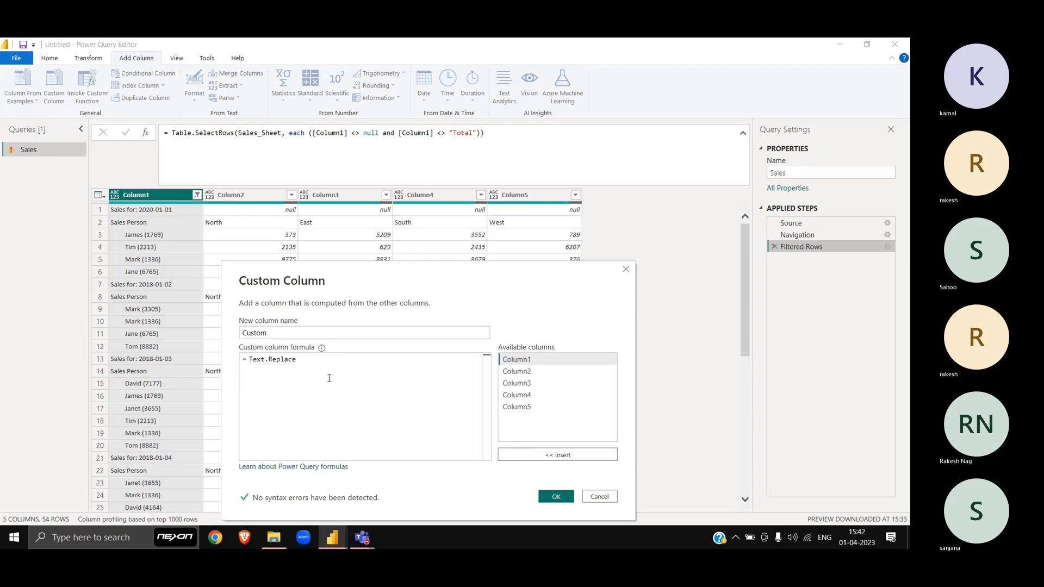
text(()
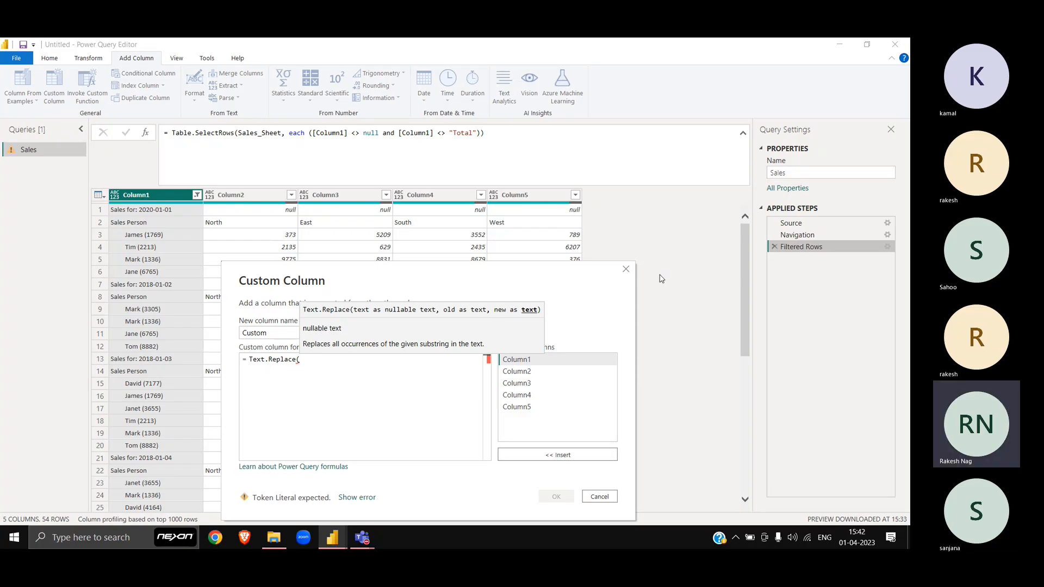
click(627, 269)
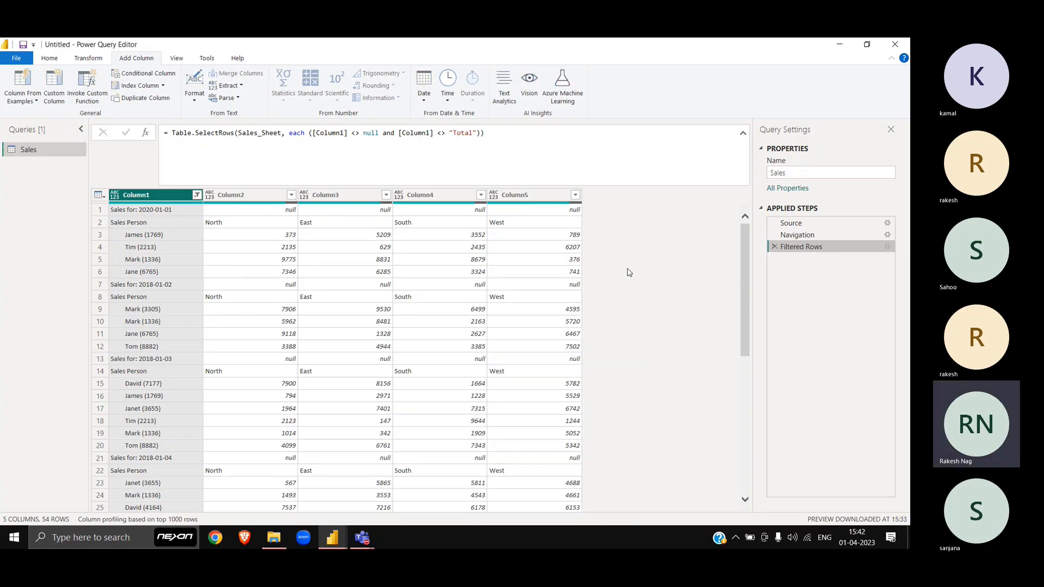
Step: Create a blank query defined as =Text.Replace to show its documentation
right_click(28, 162)
mouse_move(90, 181)
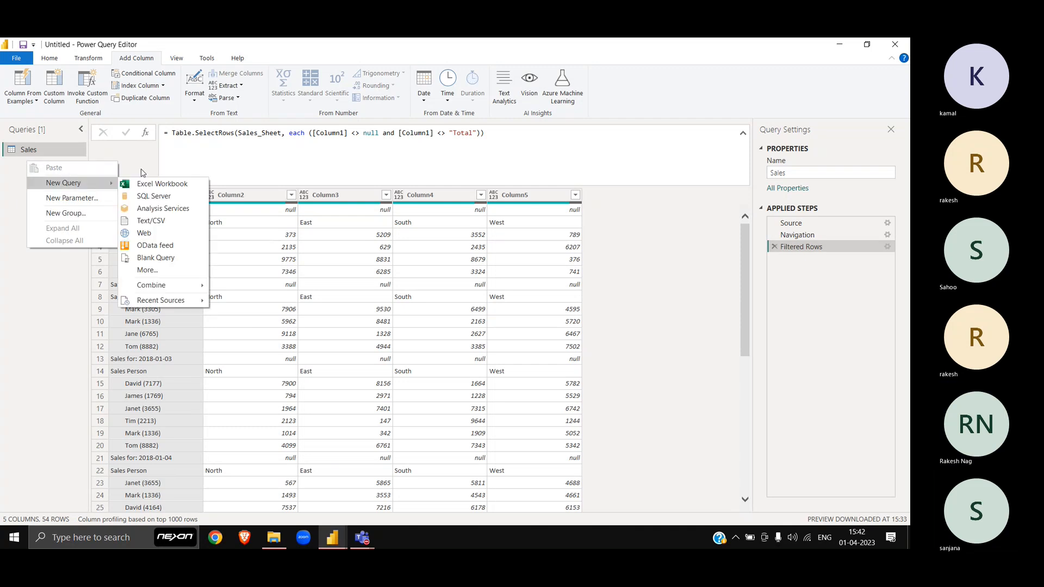
click(161, 262)
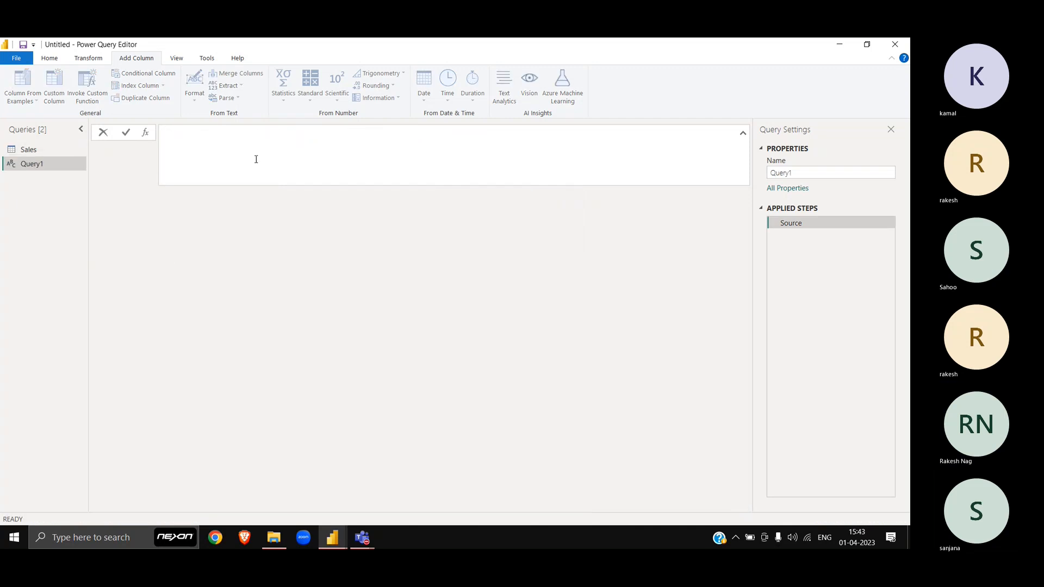
text(=Text)
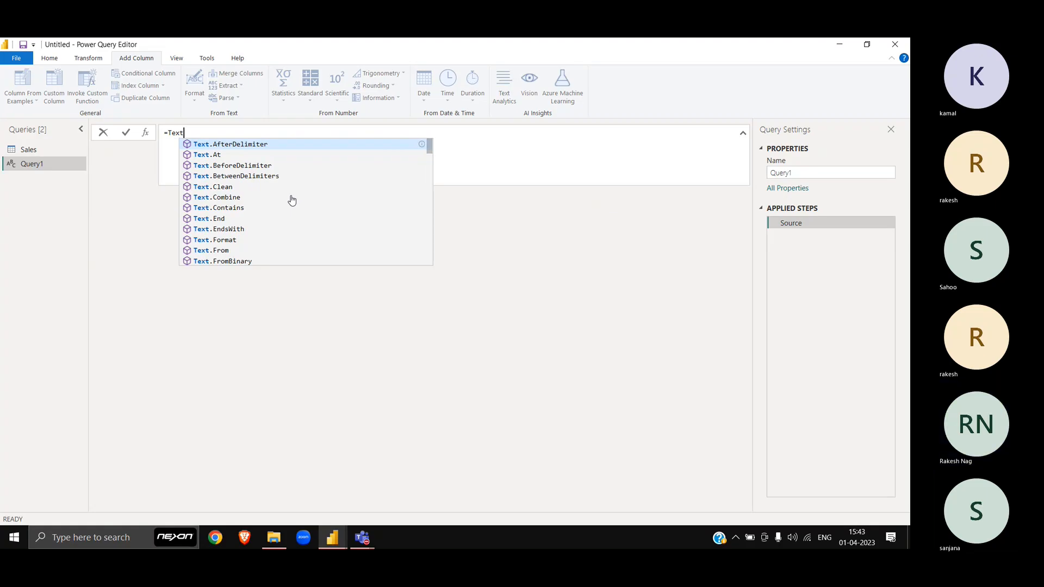
text(.Rep)
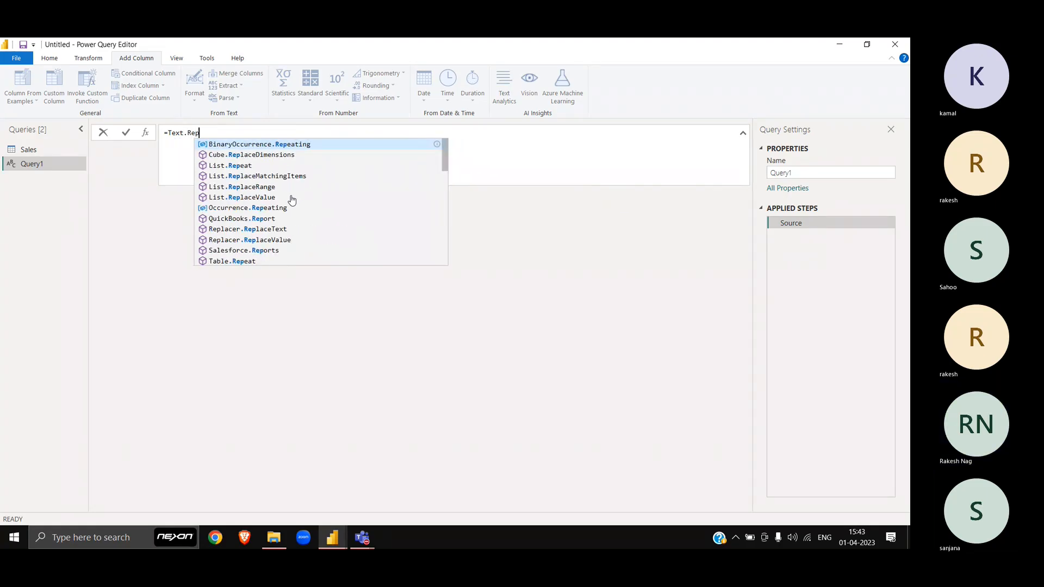
text(lace)
key(Escape)
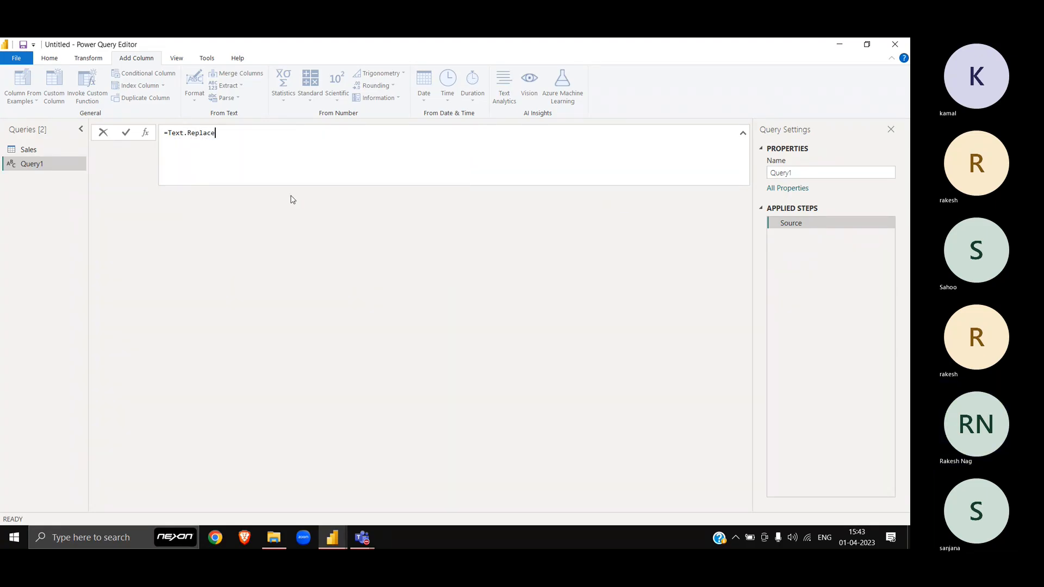
key(Return)
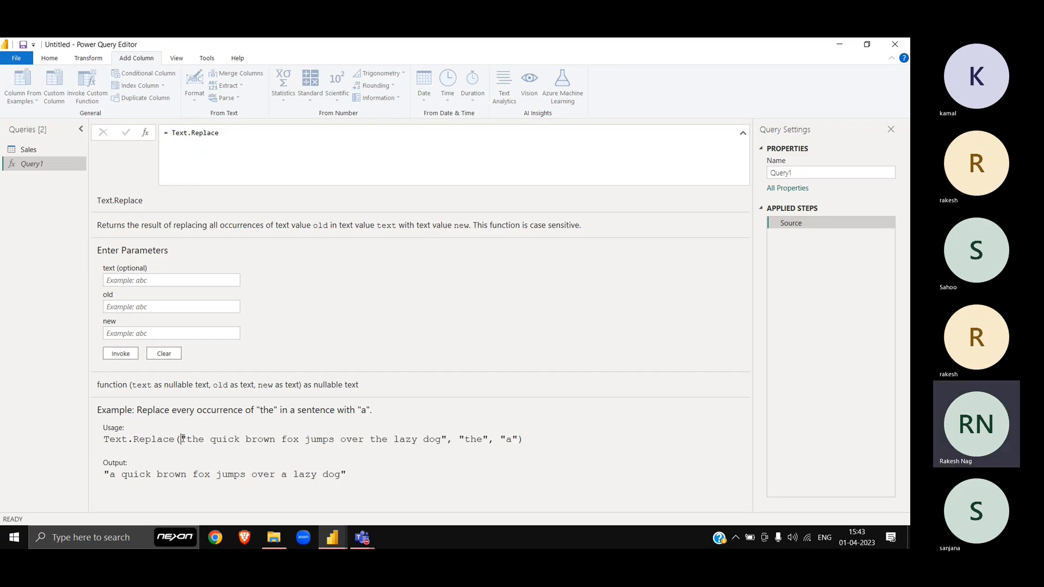
Step: Study the Text.Replace example usage and output, then return to the Sales query
drag(182, 439, 494, 439)
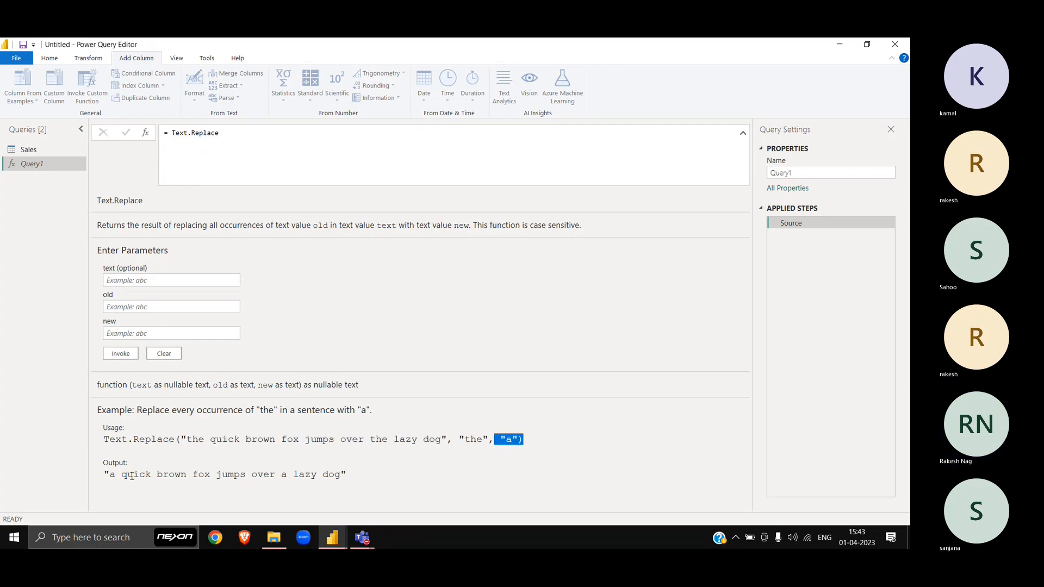
triple_click(195, 441)
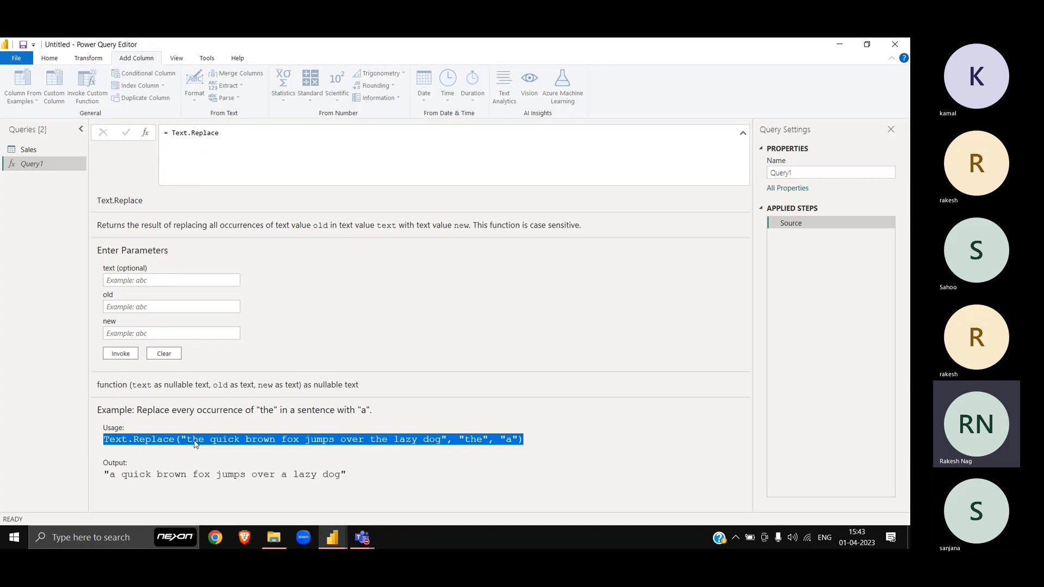
click(115, 474)
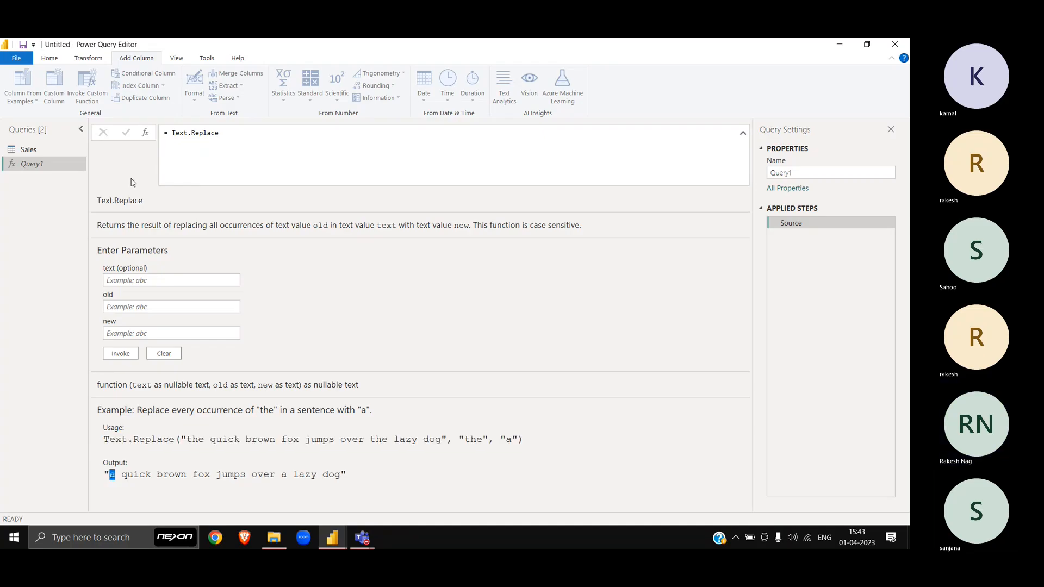
click(46, 152)
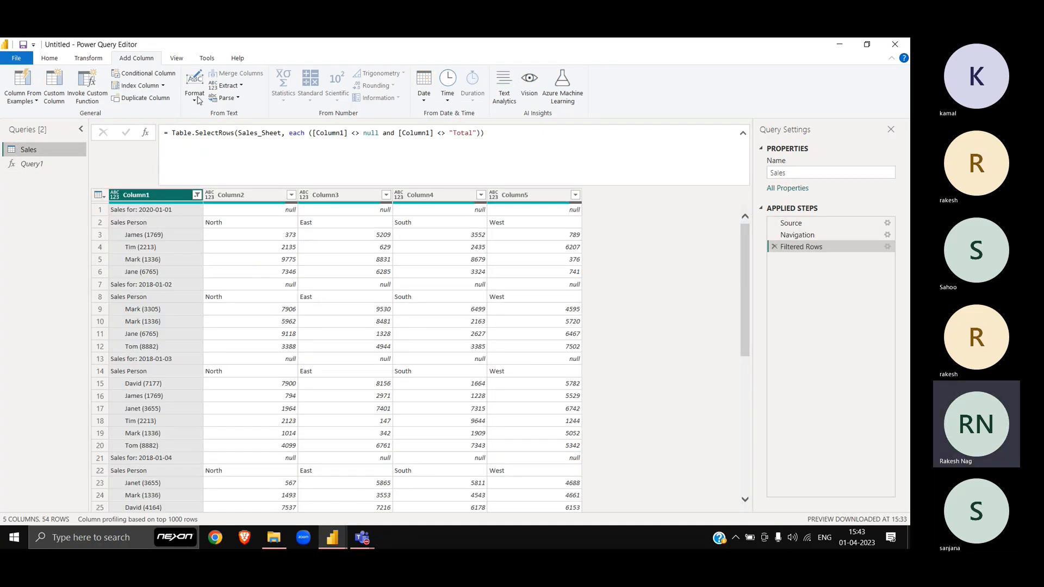
Step: Add a Custom column with formula Text.Replace([Column1],"Sales for:","")
click(54, 93)
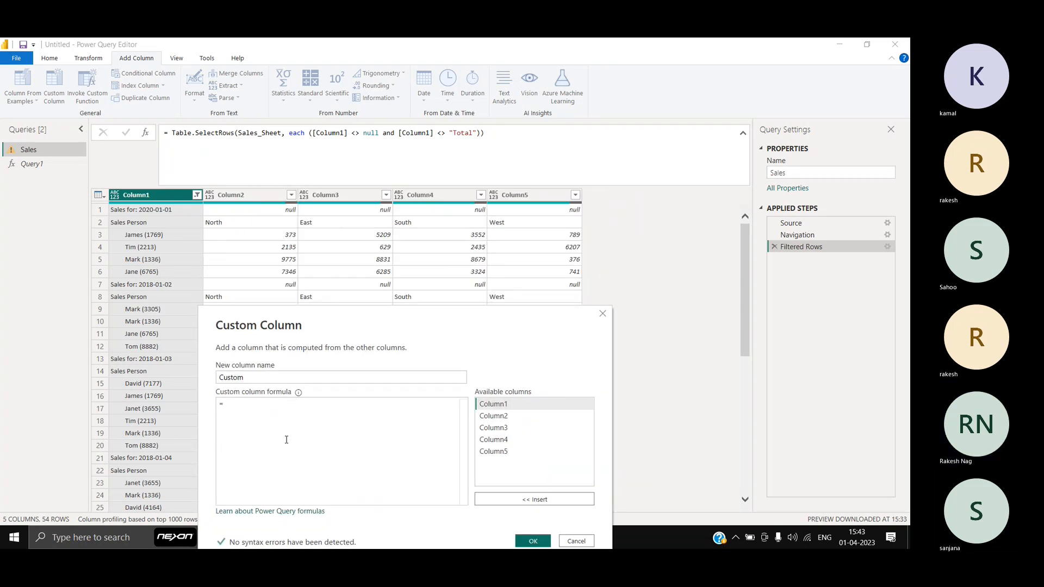
text(Text.Re)
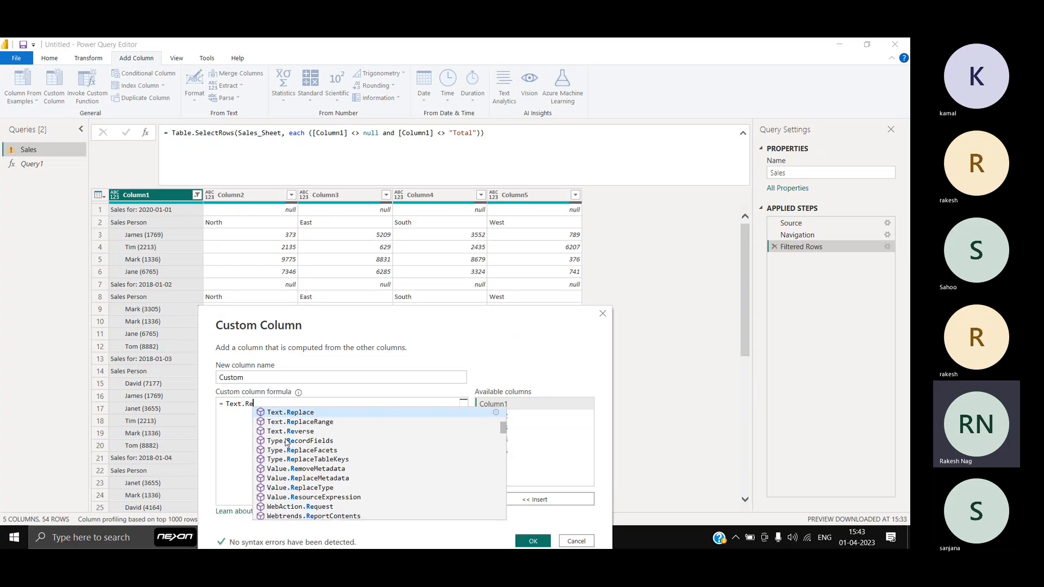
key(Tab)
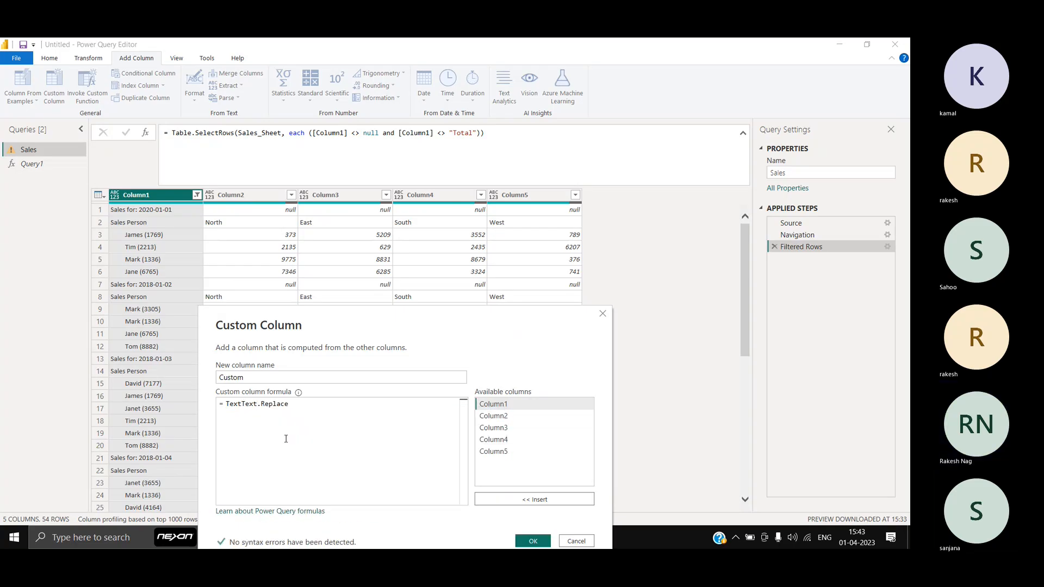
key(Home)
key(Delete)
key(Delete)
key(Delete)
key(Delete)
key(End)
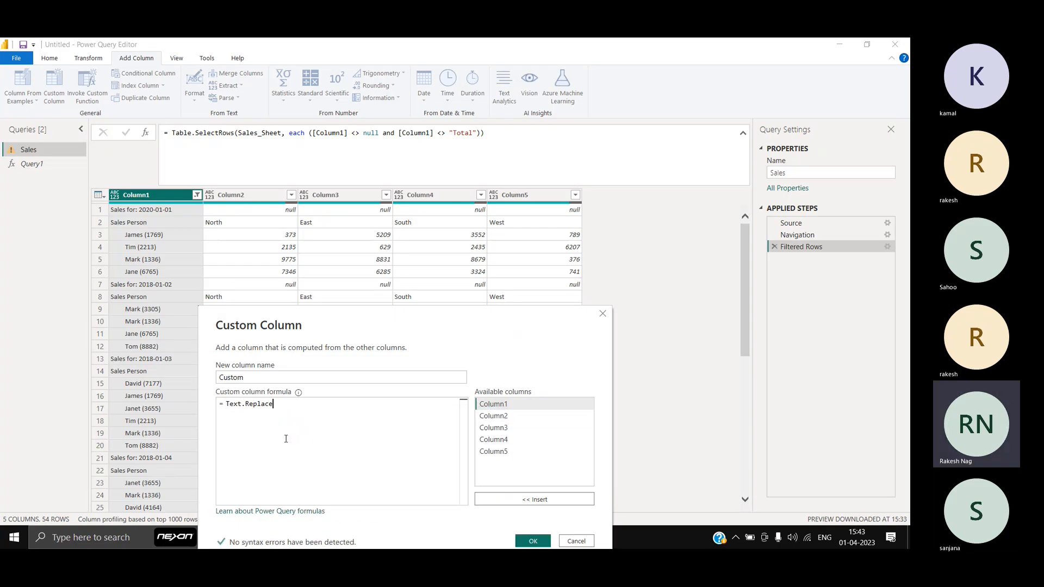
text(()
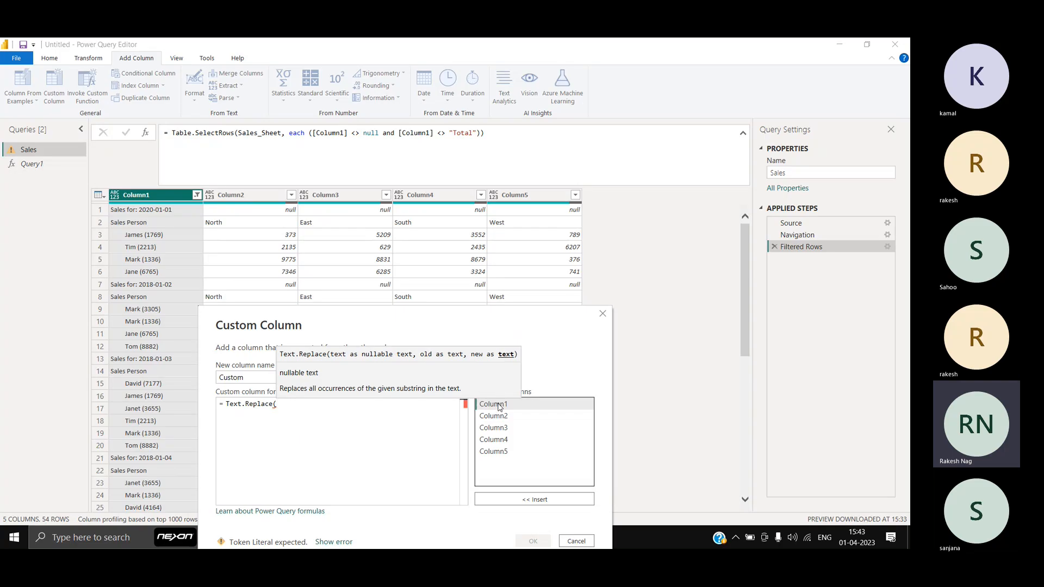
double_click(499, 406)
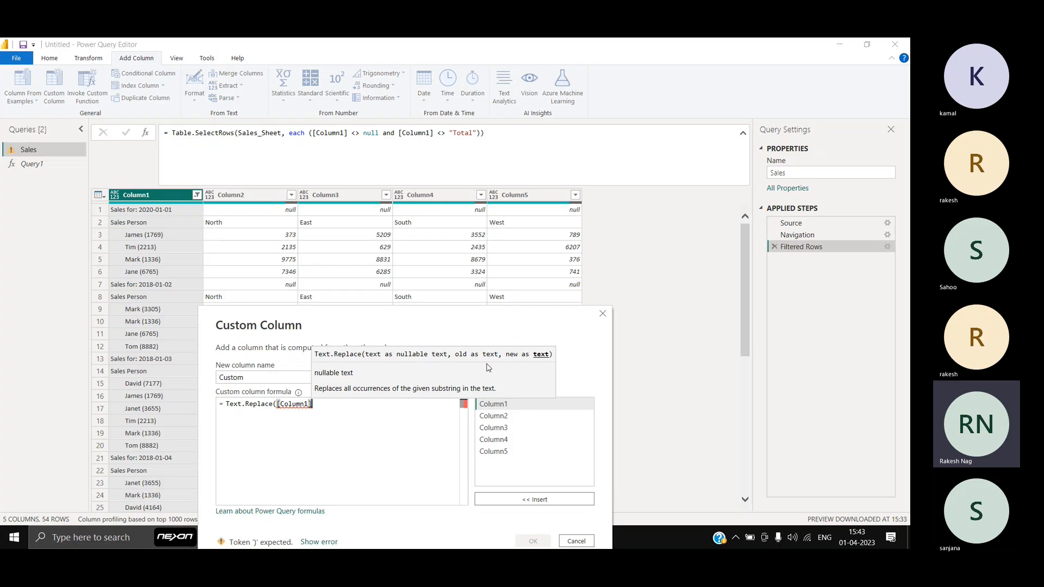
text(,"Sales fro)
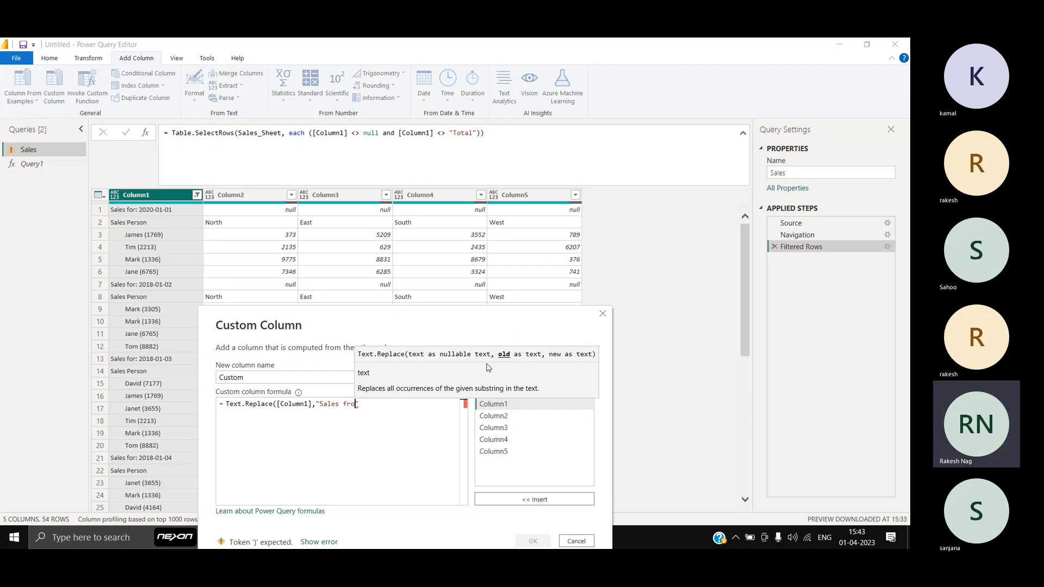
key(BackSpace)
key(BackSpace)
text(or:)
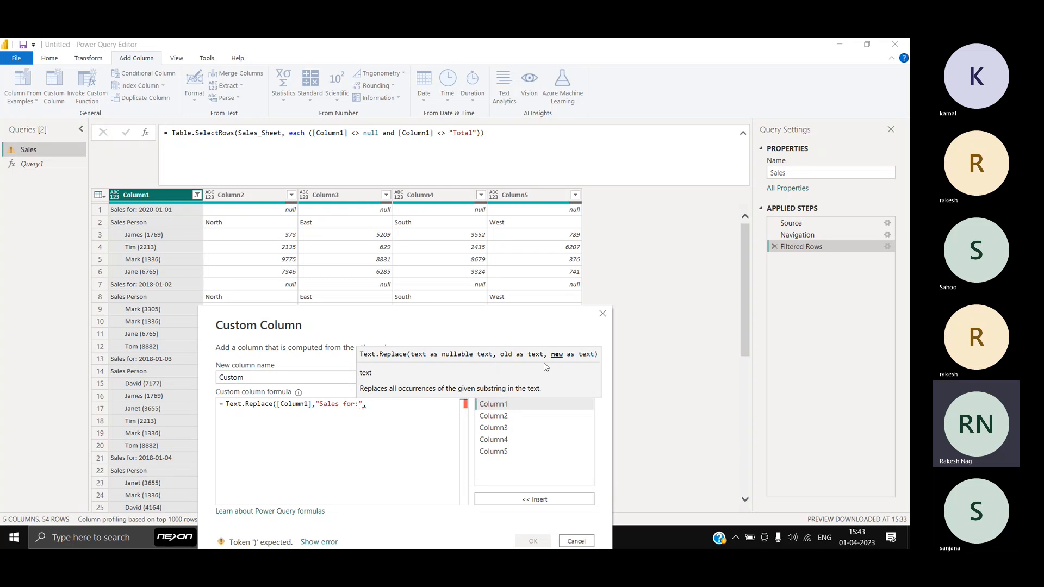
text(",""))
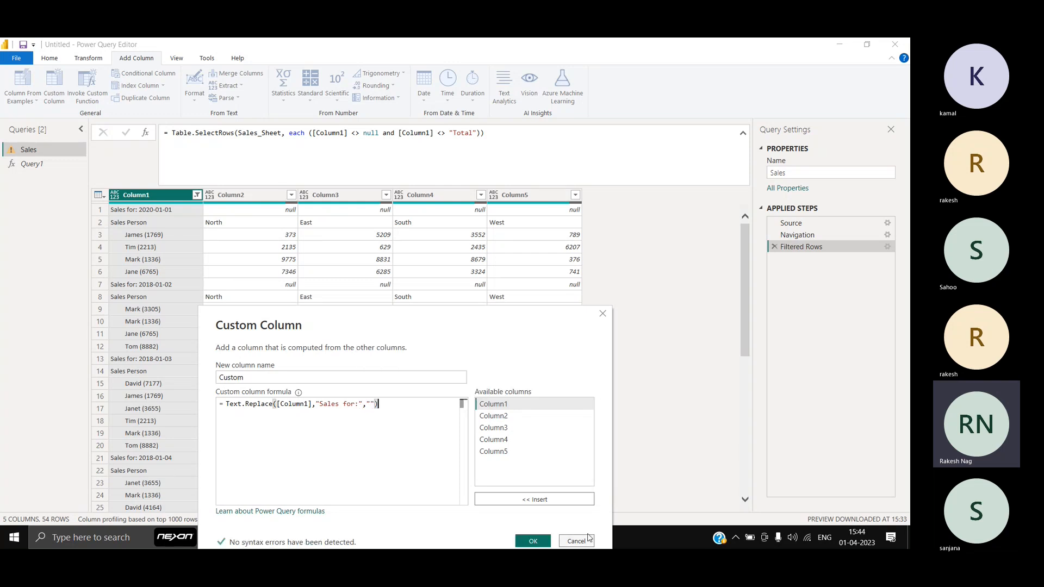
click(540, 538)
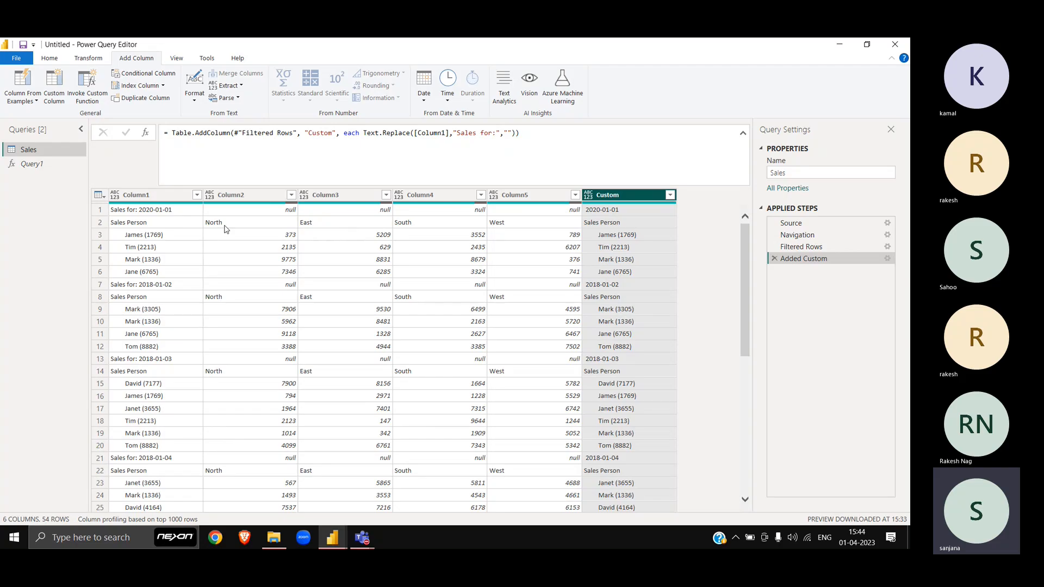
click(197, 213)
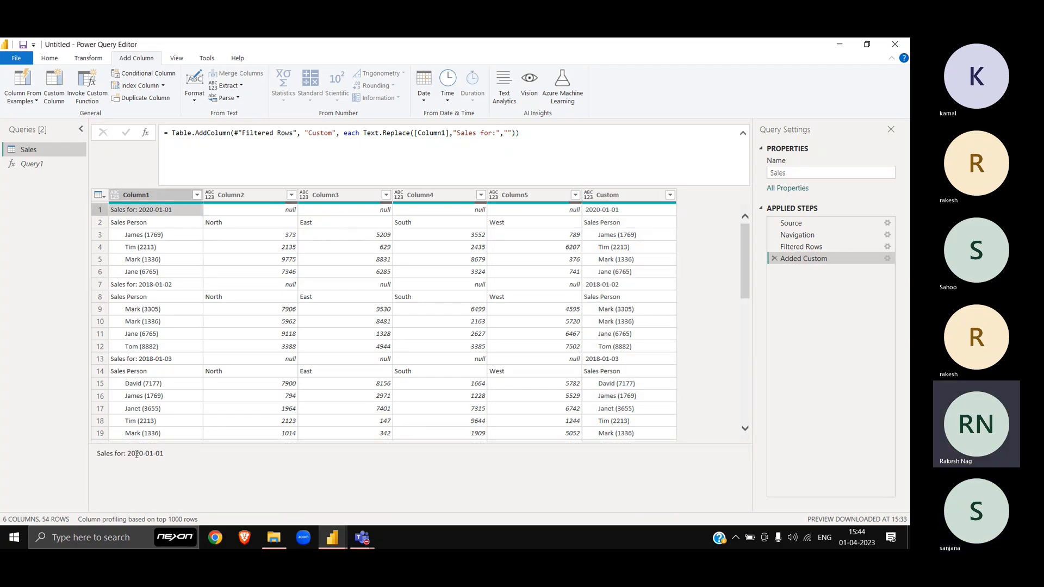
drag(128, 454, 86, 452)
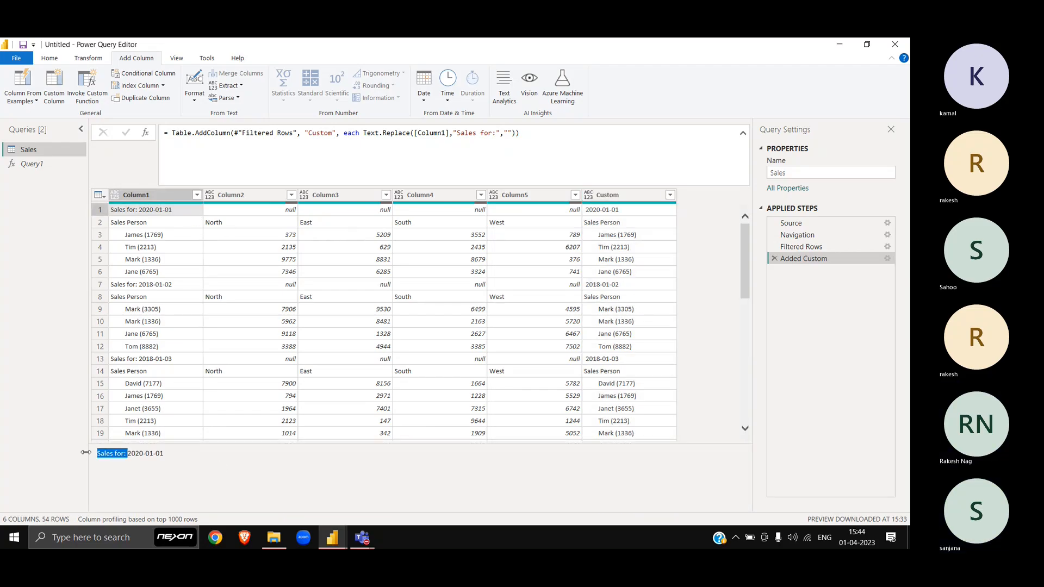
click(500, 148)
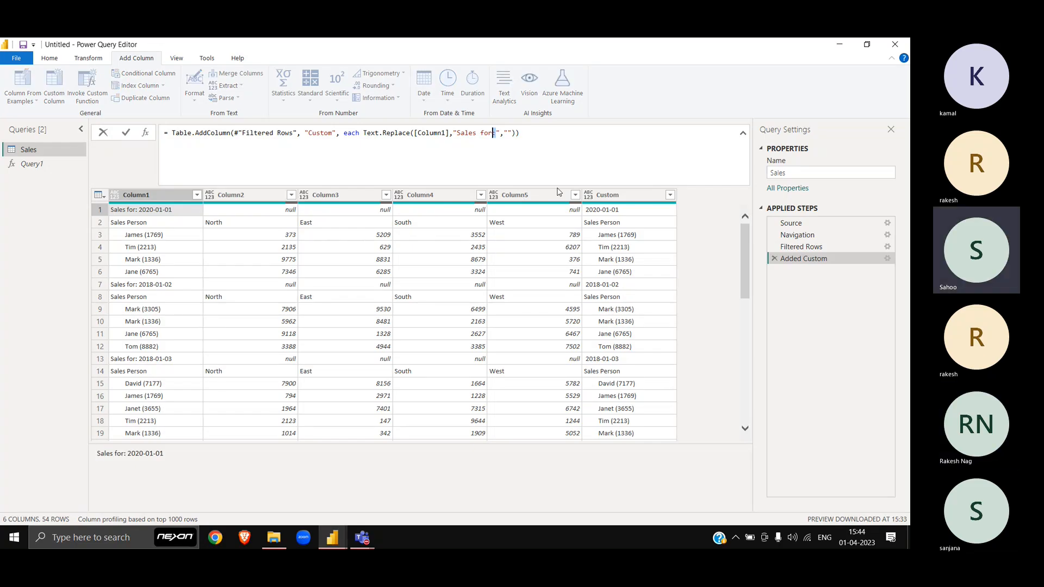
key(ctrl+shift+Left)
key(ctrl+shift+Left)
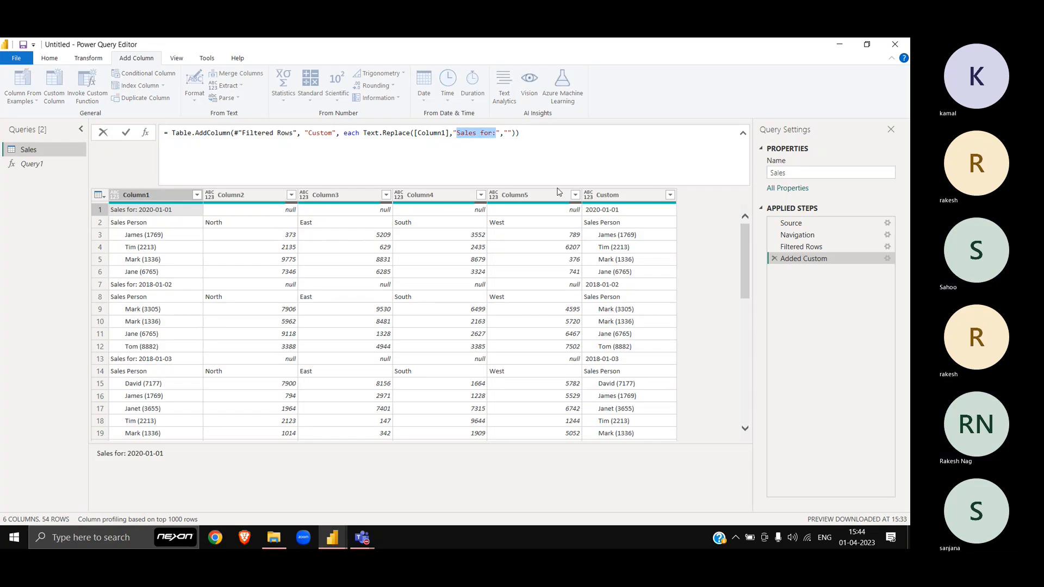
key(Right)
key(Return)
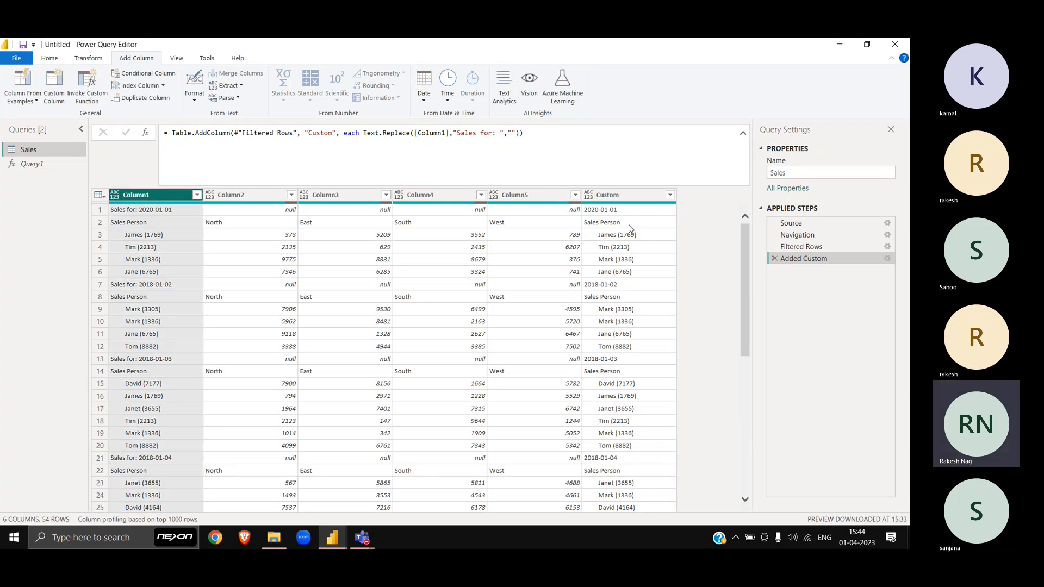
scroll(648, 357, down, 2)
scroll(647, 357, up, 2)
Step: Rewrite the Added Custom formula as if Text.Contains([Column1], ...) then Text.Replace(...) else null
click(888, 259)
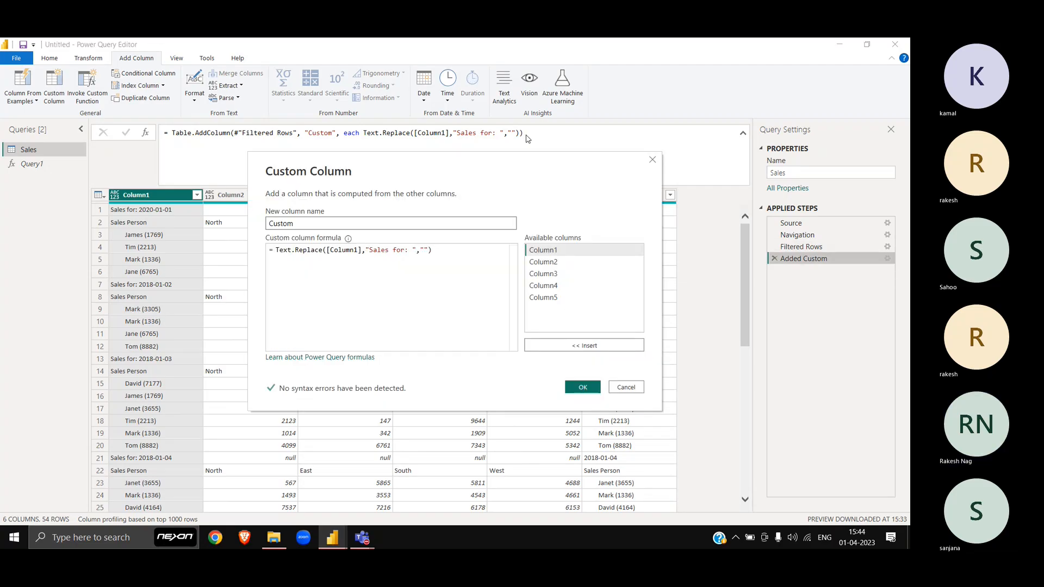
drag(472, 160, 461, 283)
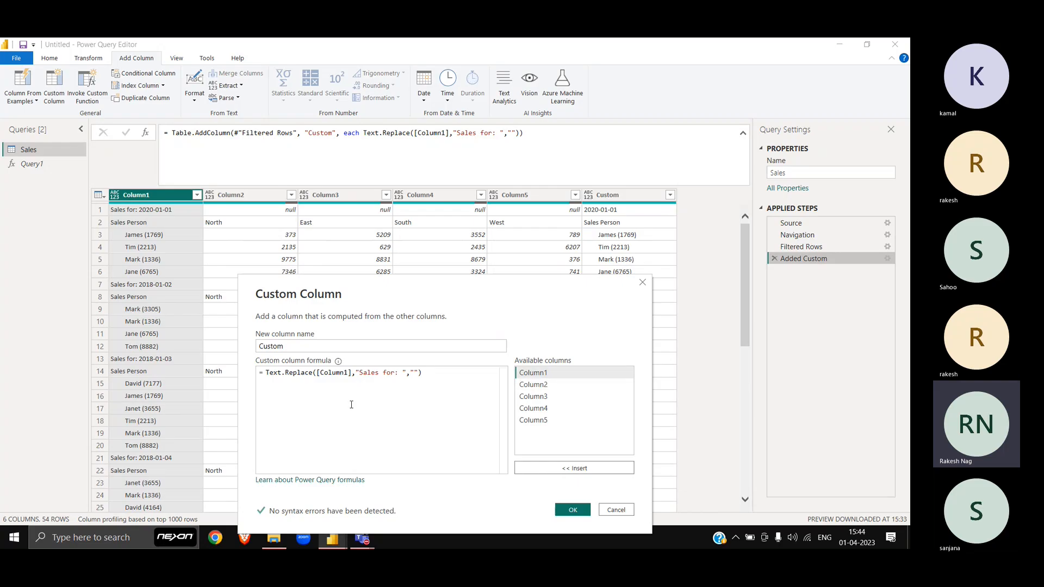
click(268, 374)
text(if)
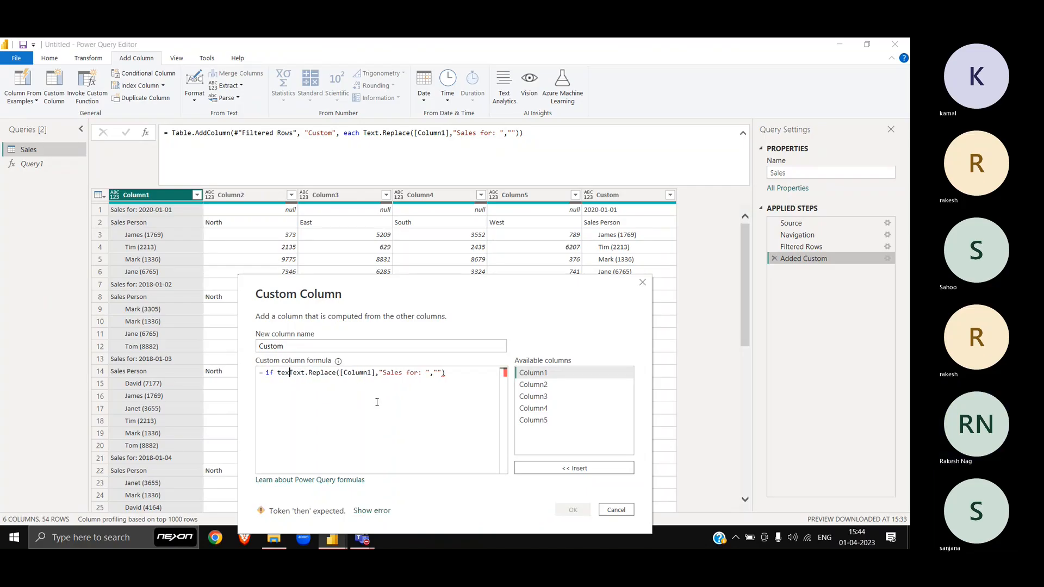
text( Text)
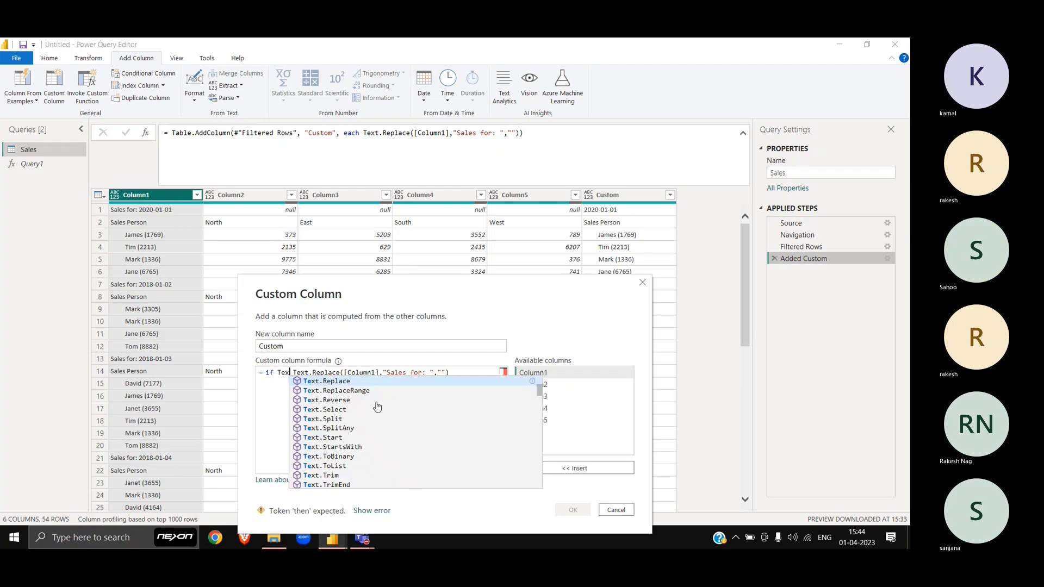
text(.)
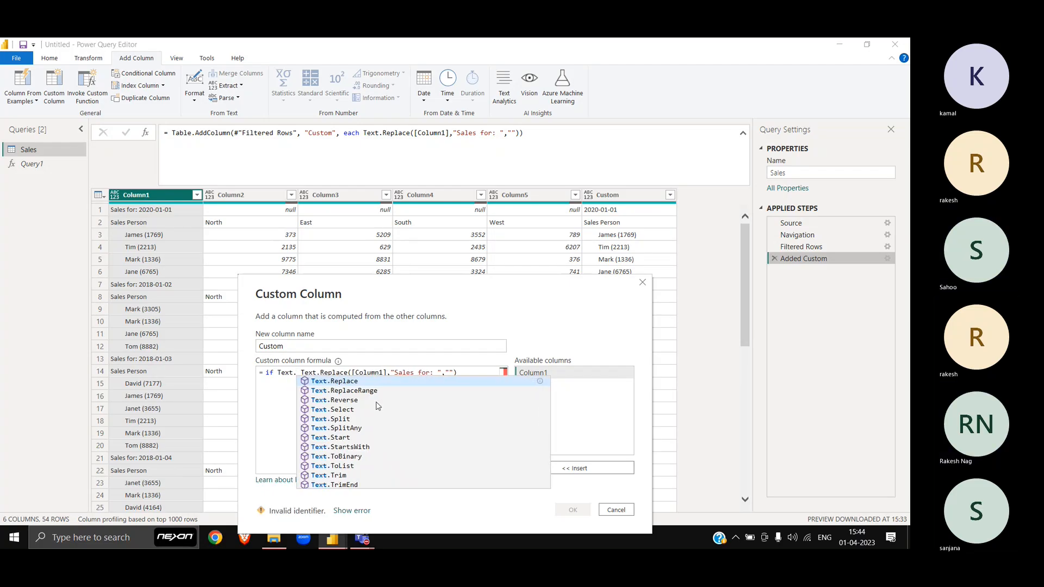
text(Contains)
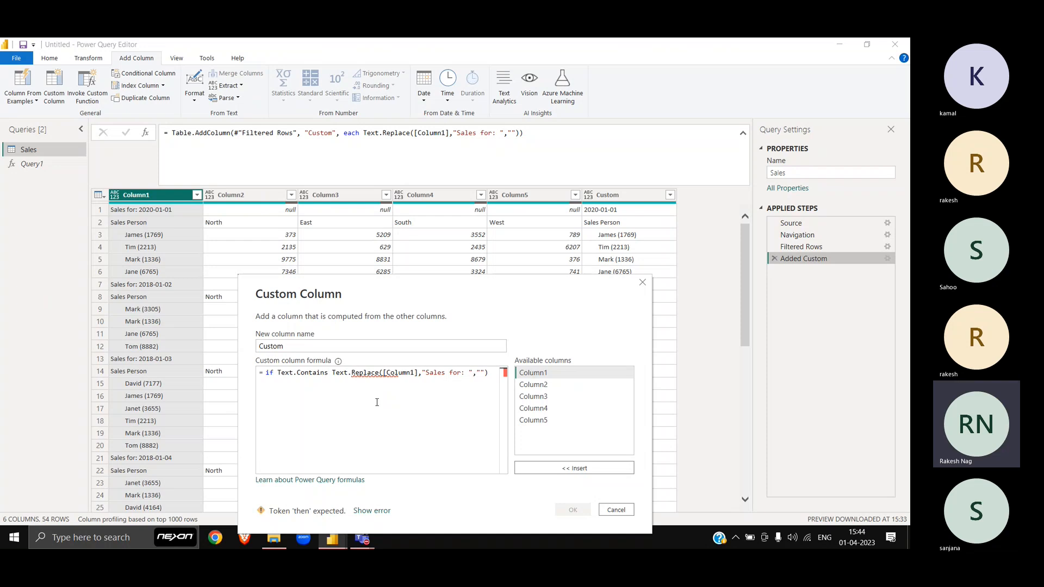
text(()
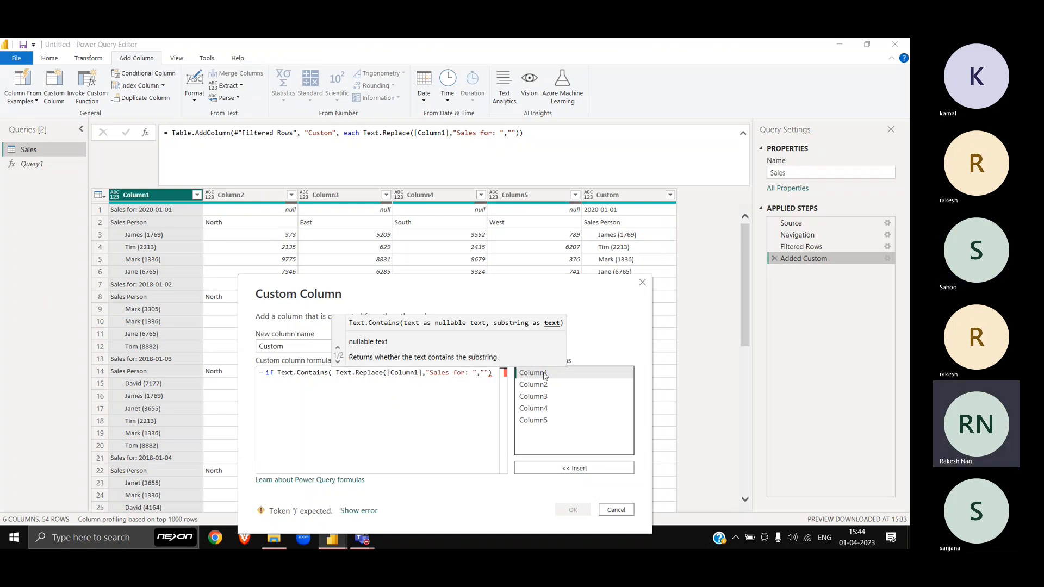
double_click(535, 373)
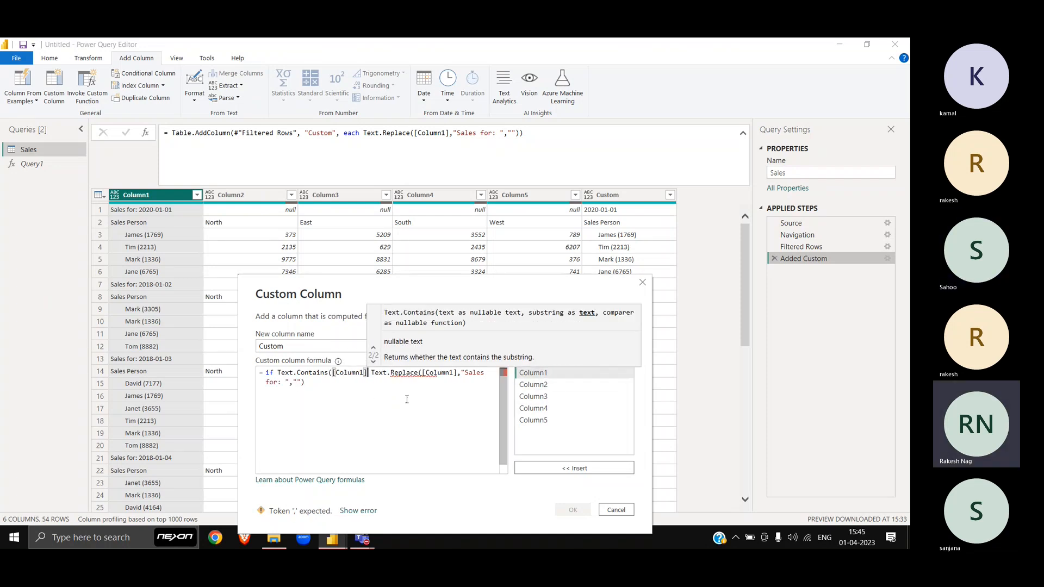
text(,)
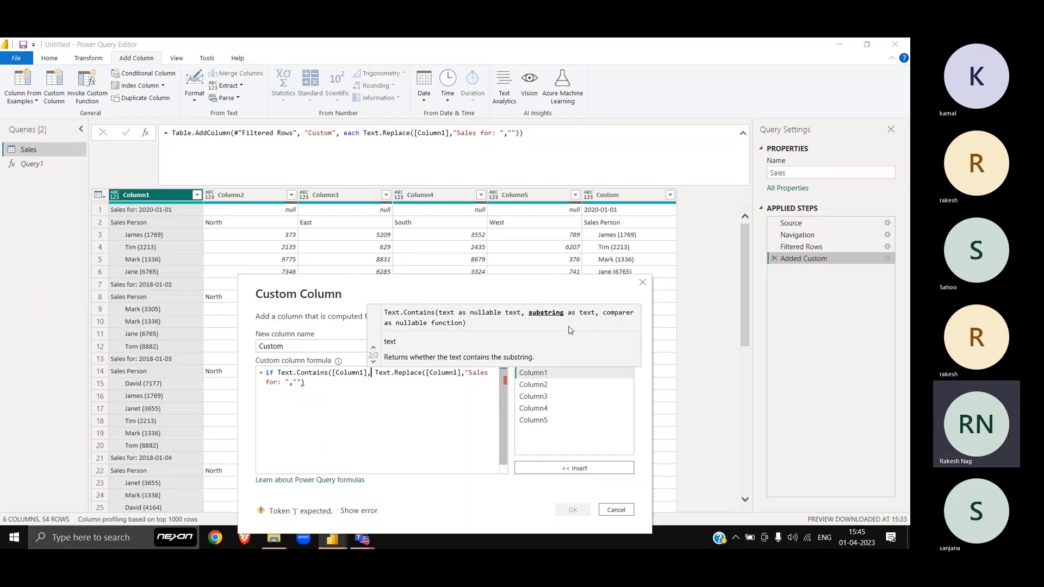
text(")
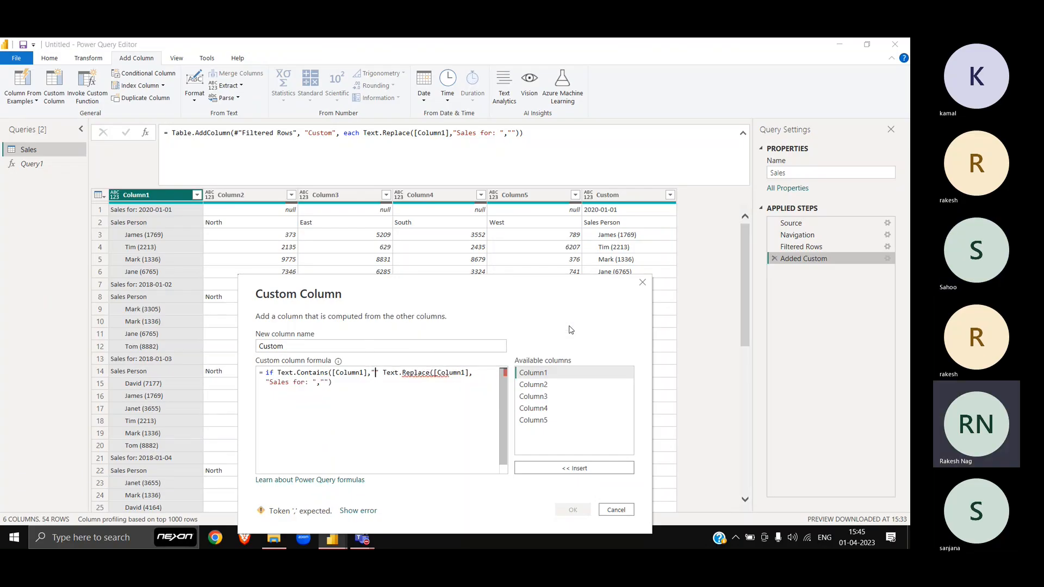
text(;")
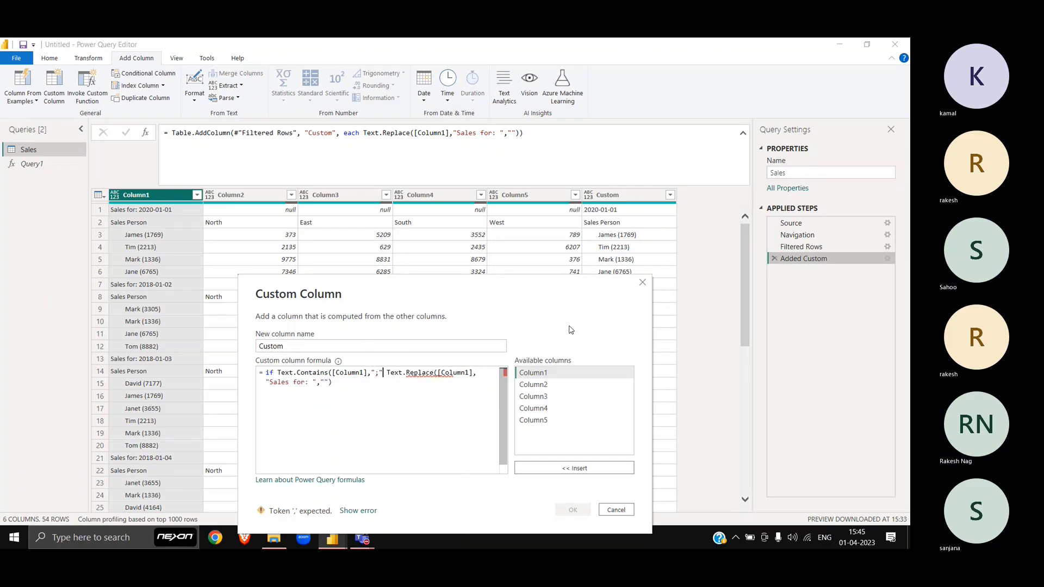
text())
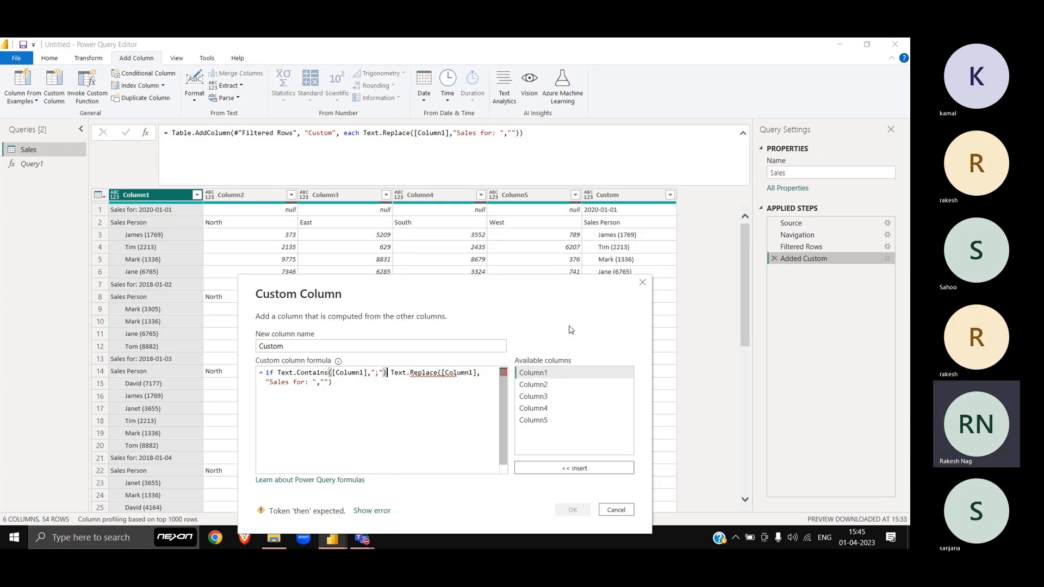
text( then)
key(Escape)
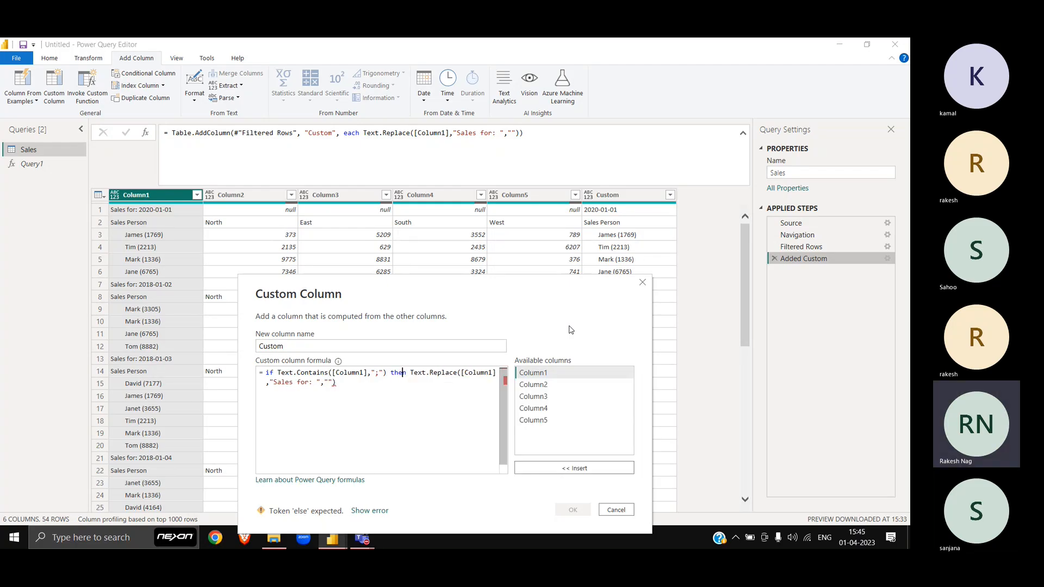
key(Down)
text(else null)
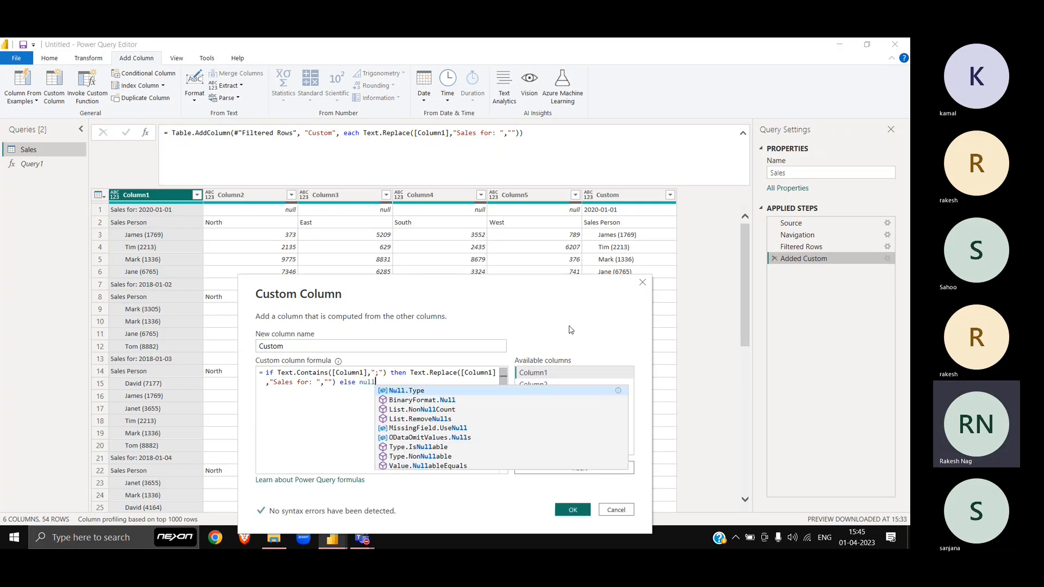
Step: Correct the tested character from ';' to ':' and apply the conditional formula
key(Escape)
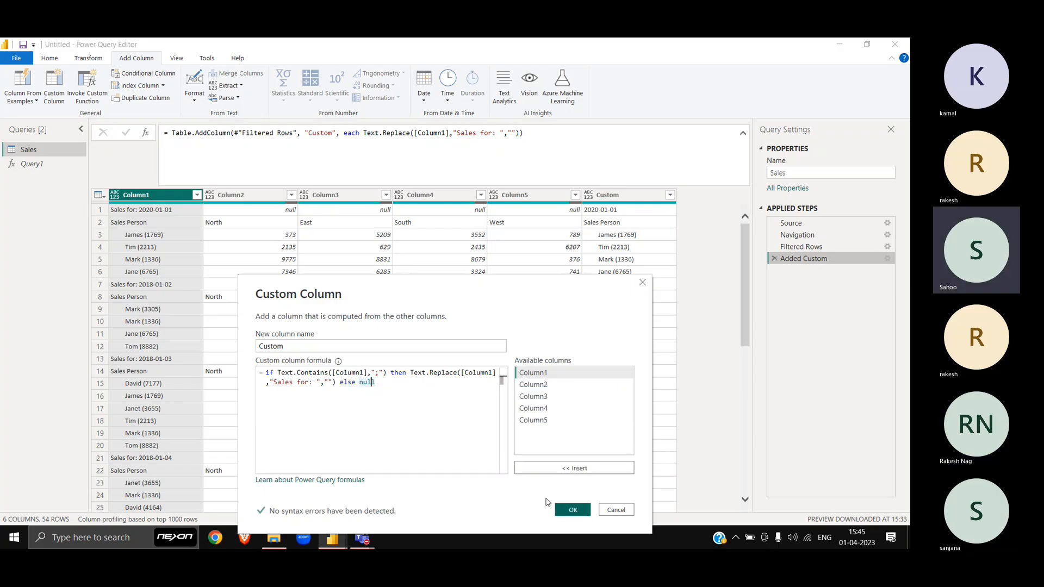
click(384, 373)
key(Left)
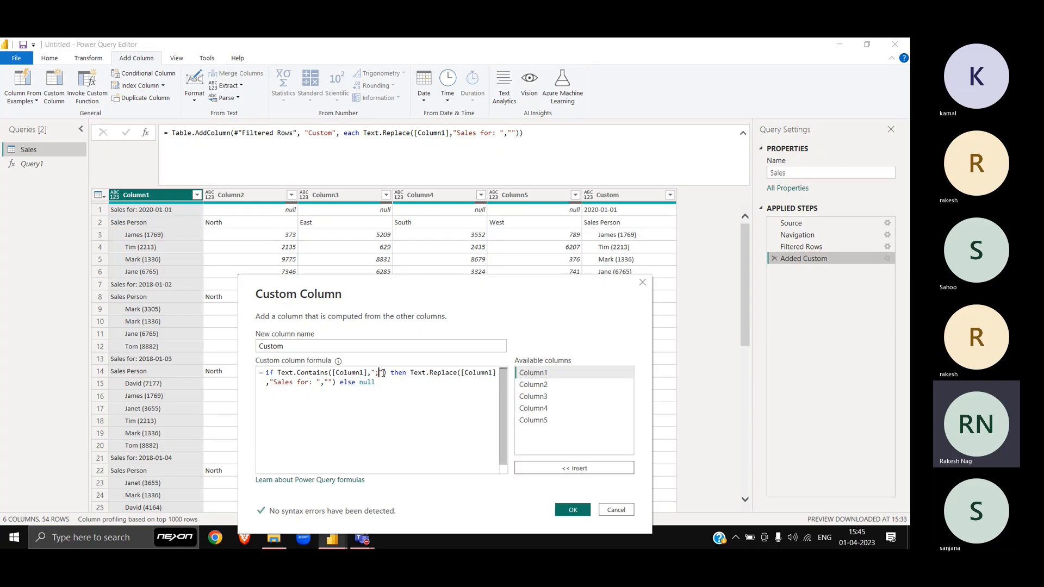
key(BackSpace)
text(:)
click(576, 510)
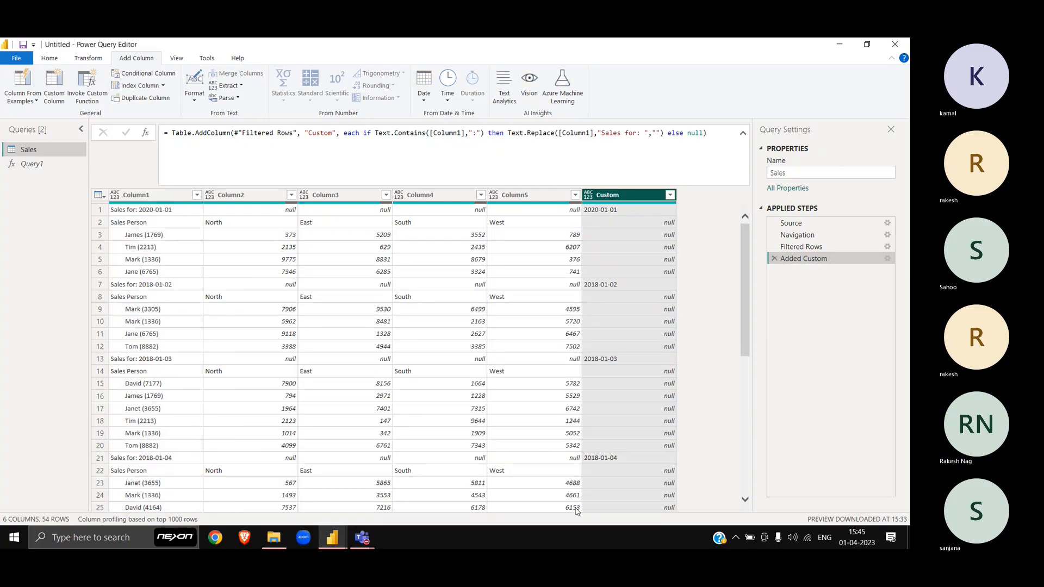
Step: Fill the Custom column's dates down so every row carries its block's date
scroll(632, 354, down, 8)
scroll(658, 481, up, 8)
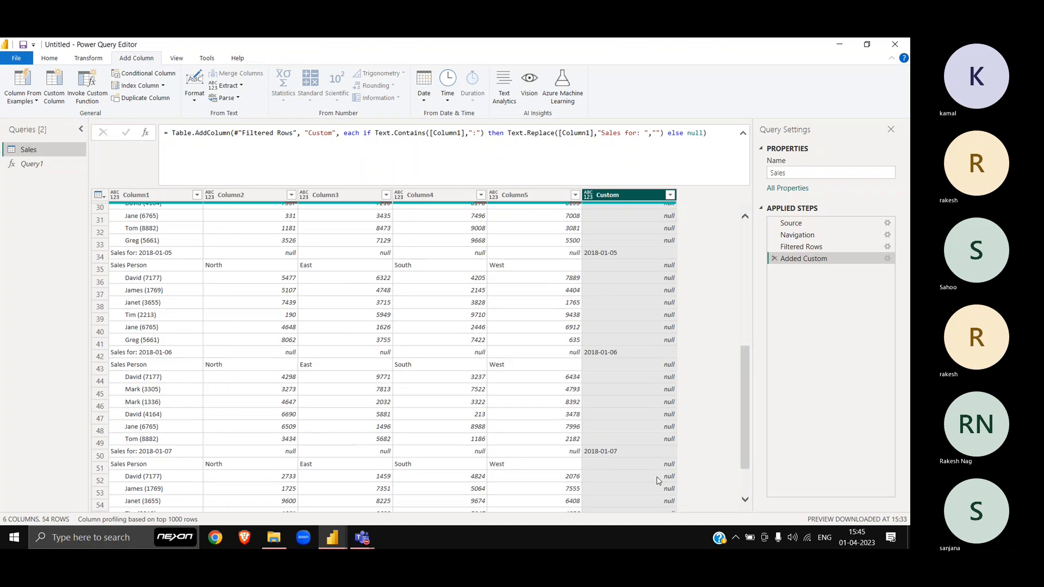
scroll(650, 435, down, 5)
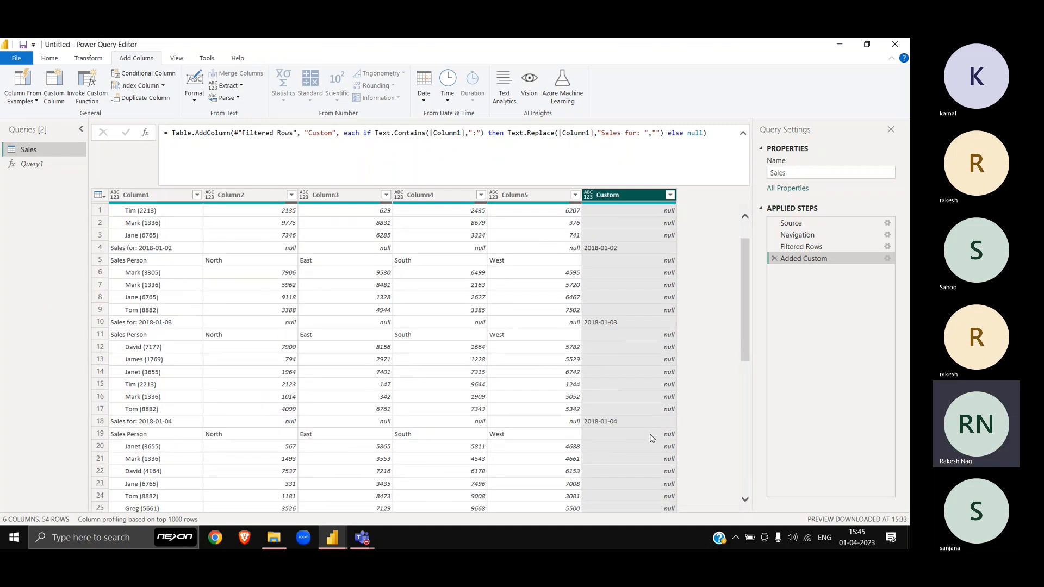
scroll(651, 438, up, 5)
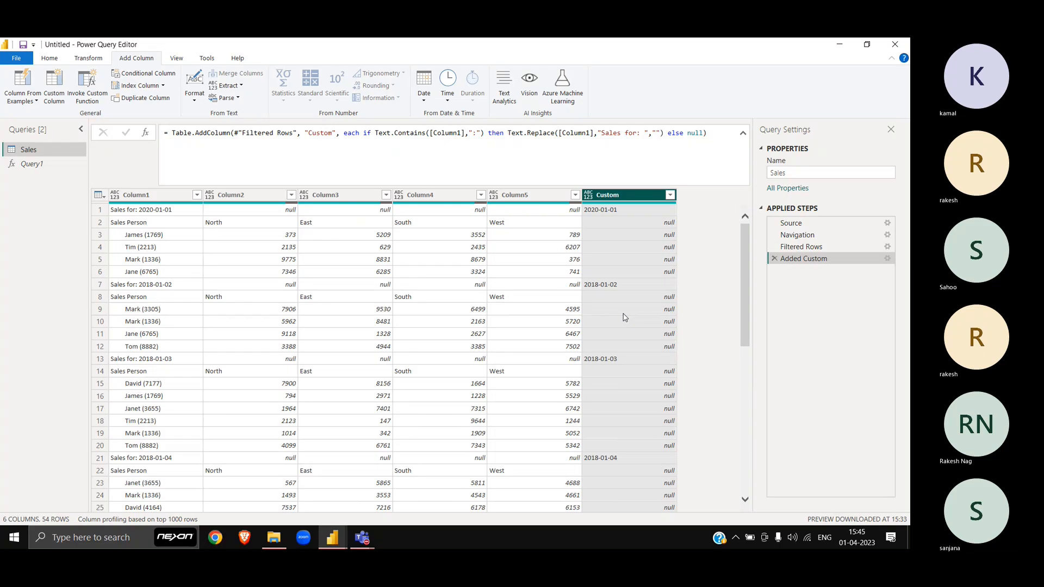
scroll(625, 318, down, 10)
scroll(625, 317, up, 1)
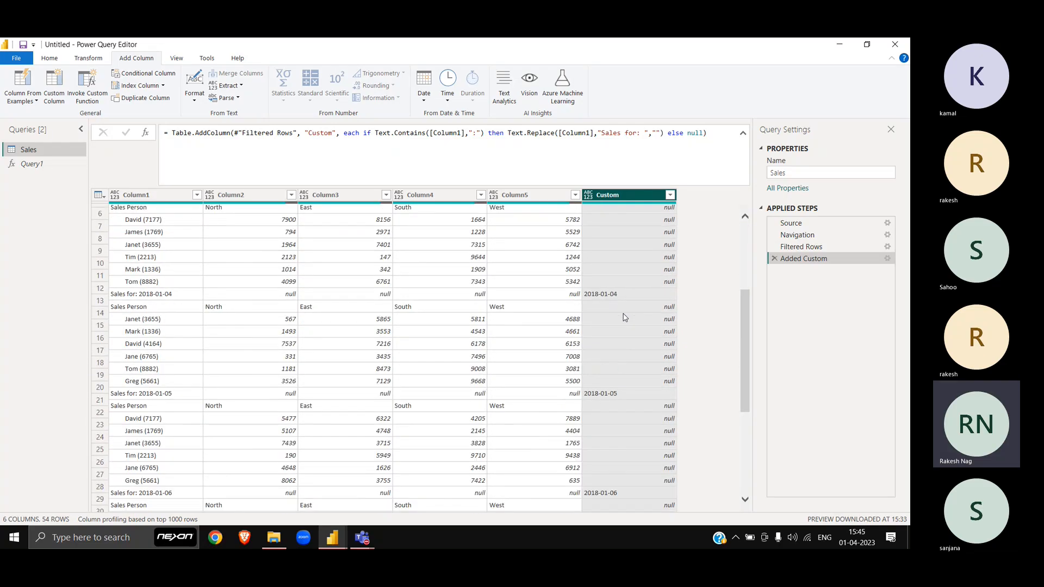
scroll(625, 318, up, 10)
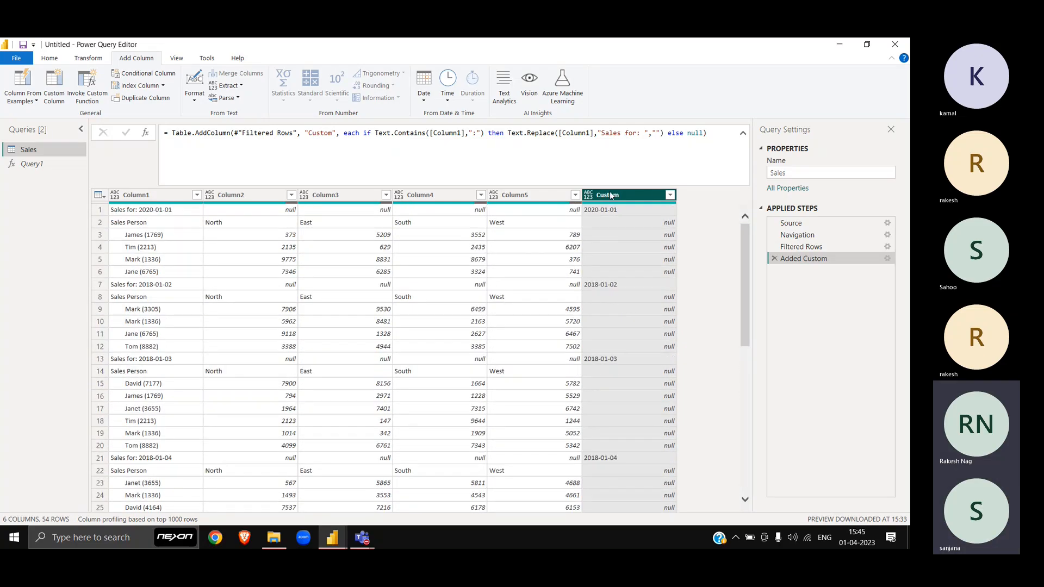
right_click(612, 195)
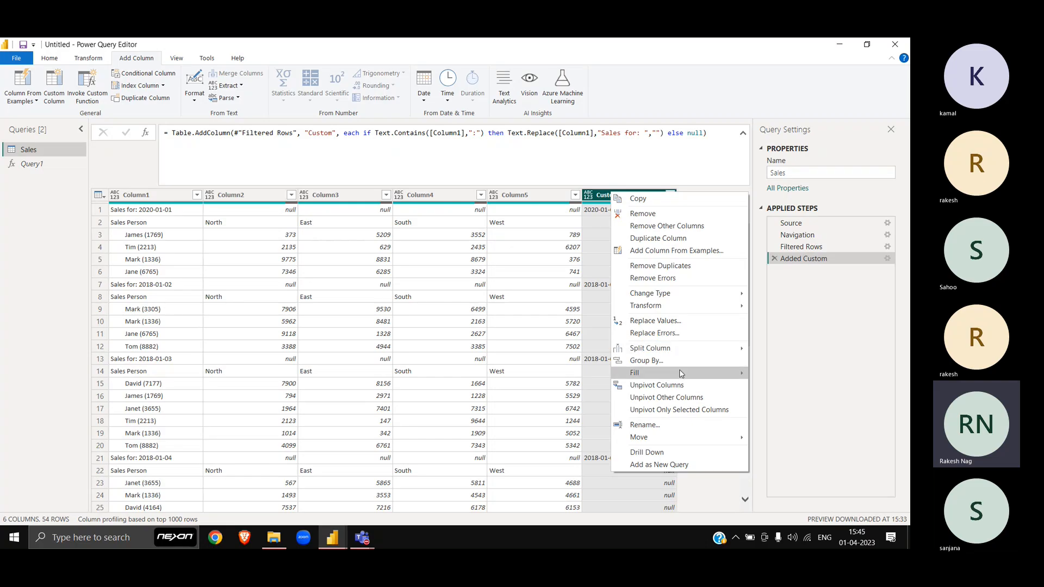
mouse_move(682, 373)
click(775, 373)
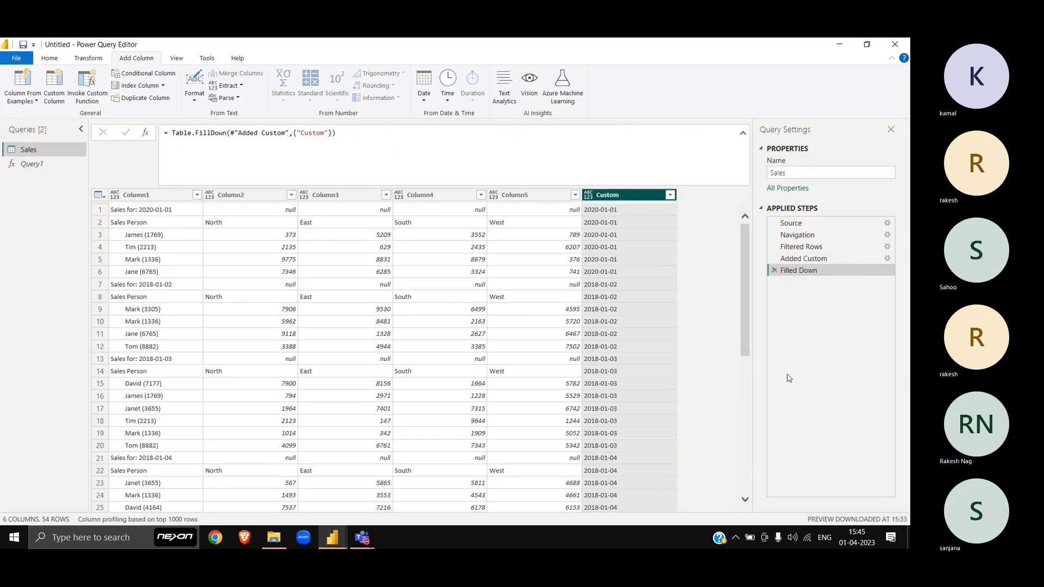
scroll(635, 357, down, 10)
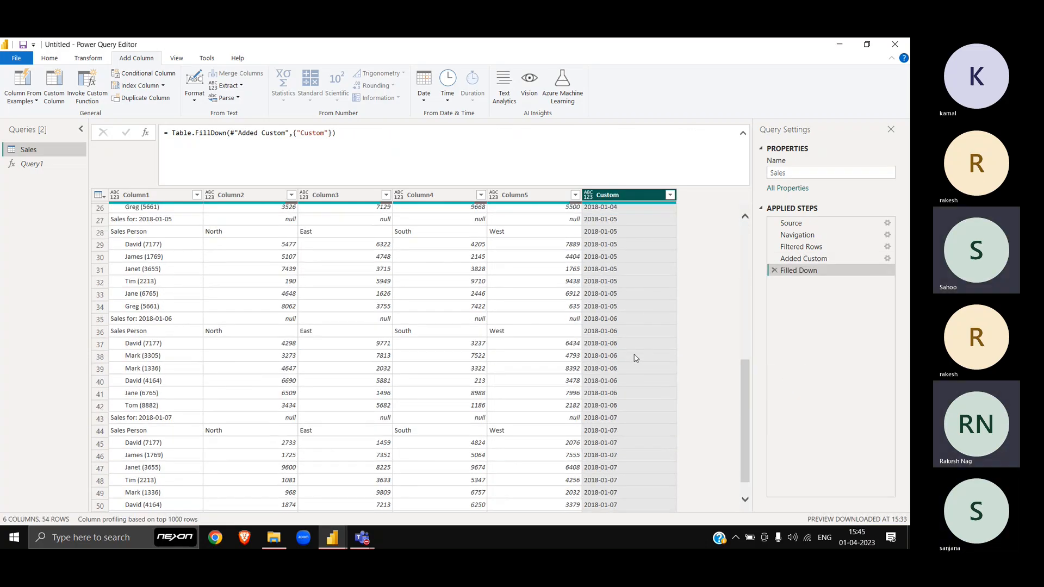
scroll(618, 350, up, 10)
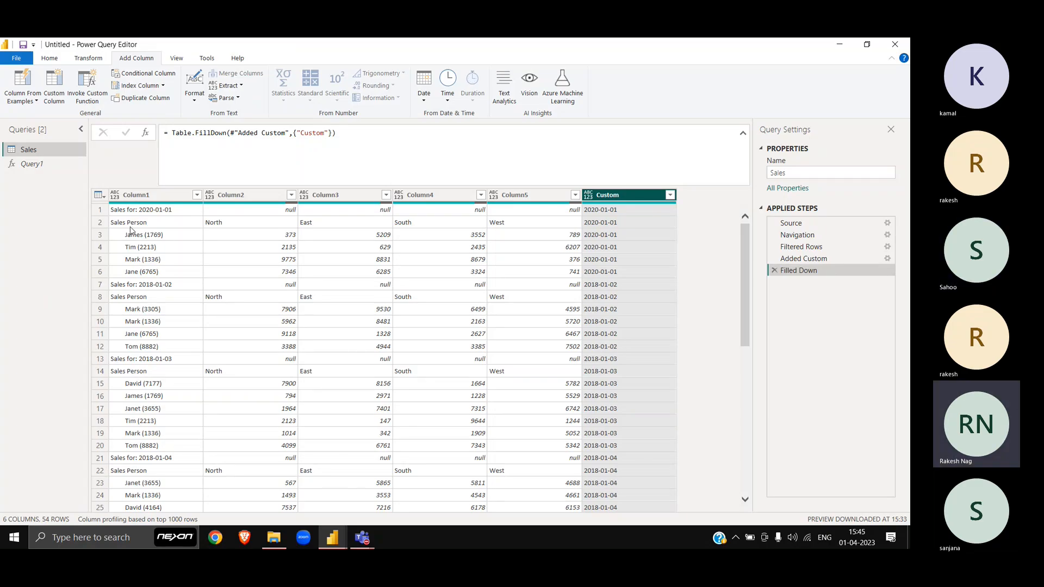
click(100, 210)
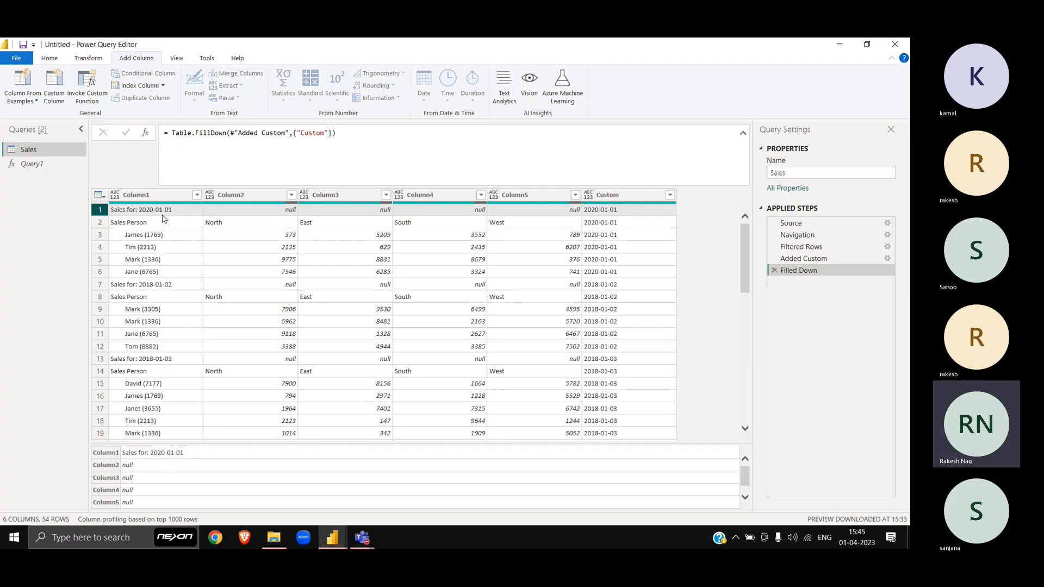
click(197, 195)
scroll(127, 408, down, 1)
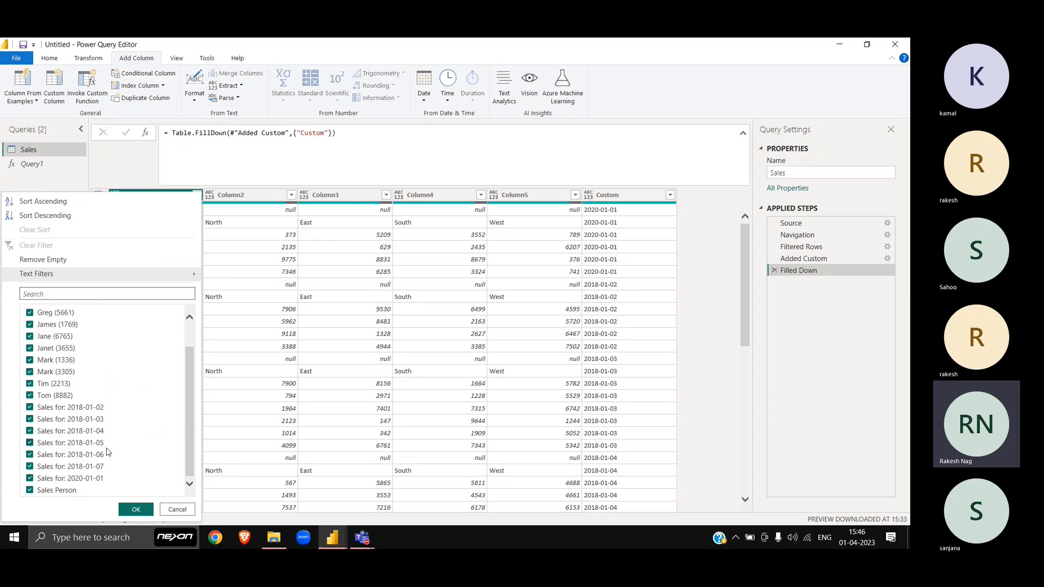
key(Escape)
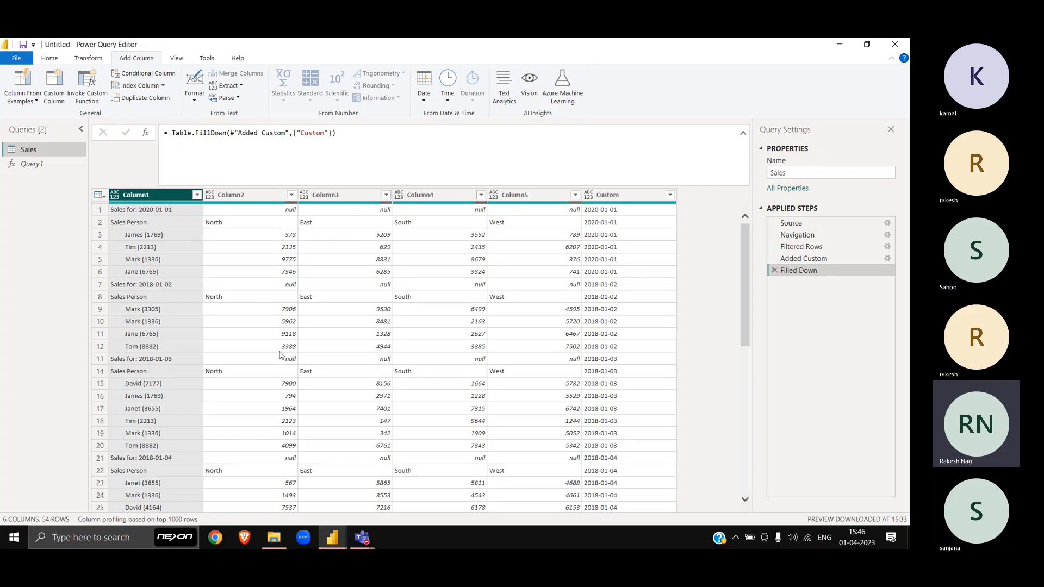
Step: Filter Column2 to exclude (null) rows, leaving 47 rows
click(290, 194)
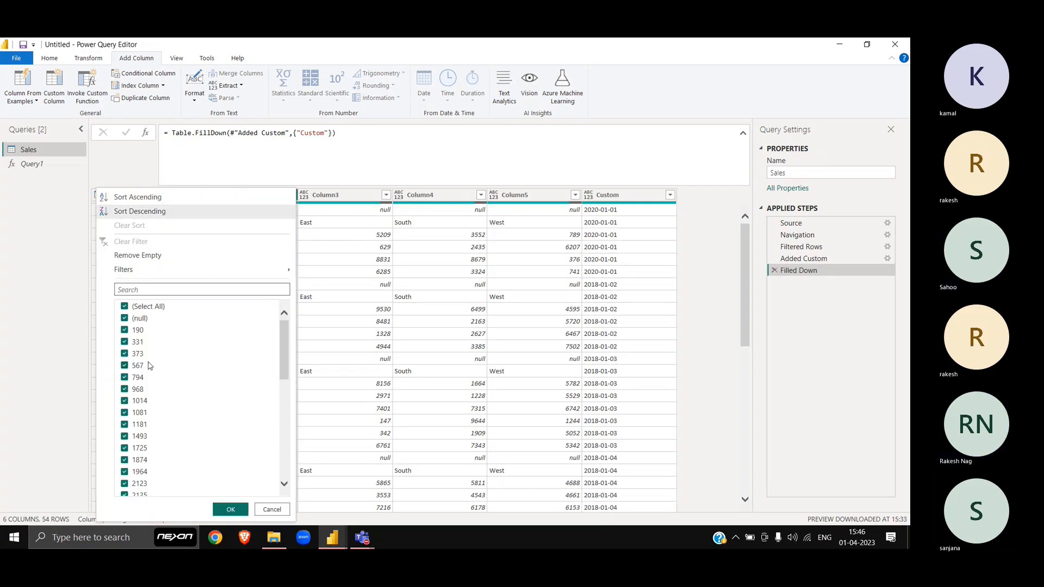
scroll(256, 466, down, 15)
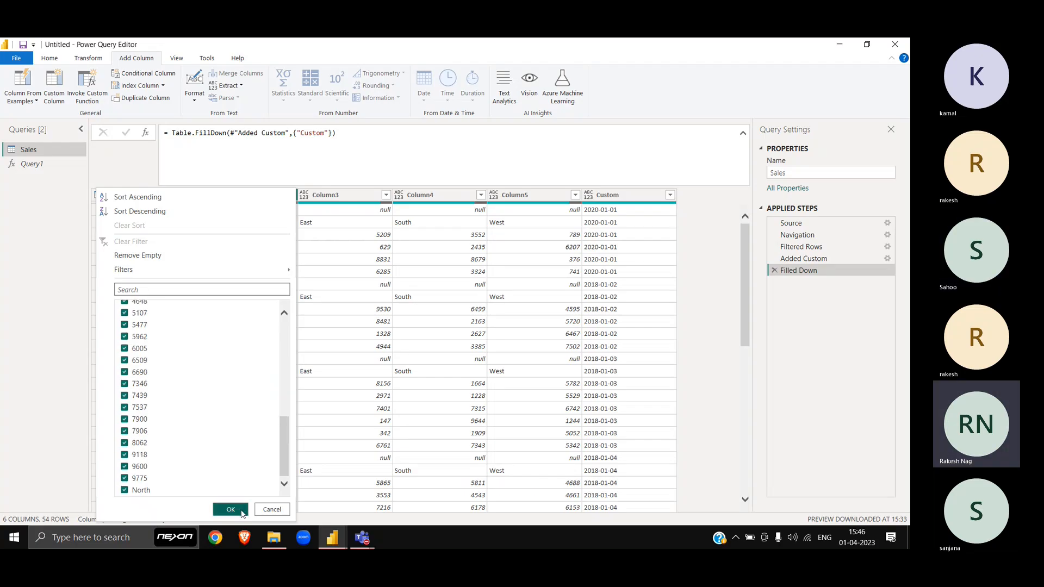
click(230, 509)
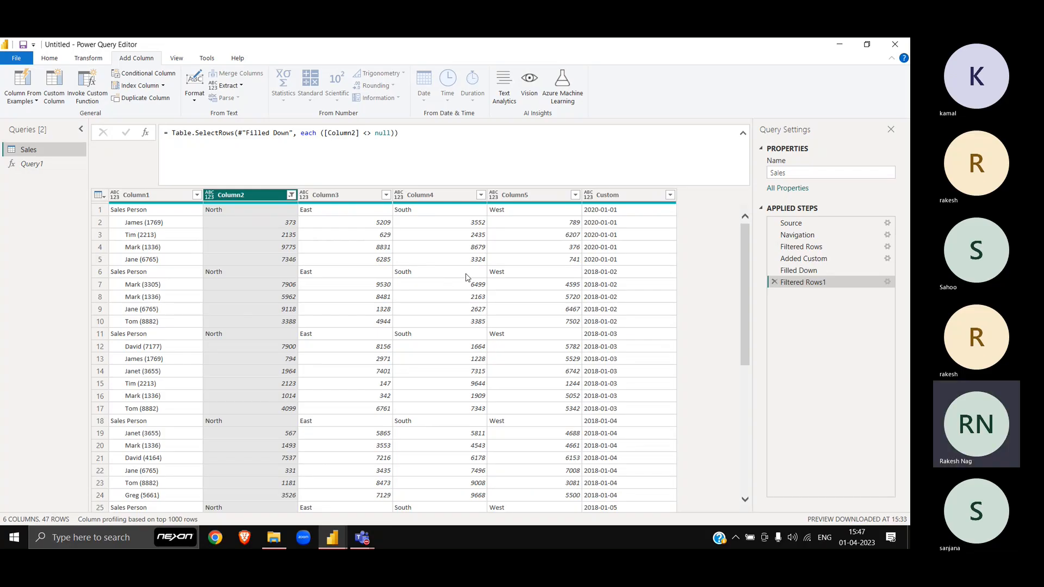
Step: Review the Filtered Rows1 step settings and Column2 filter, cancelling both without changes
click(888, 283)
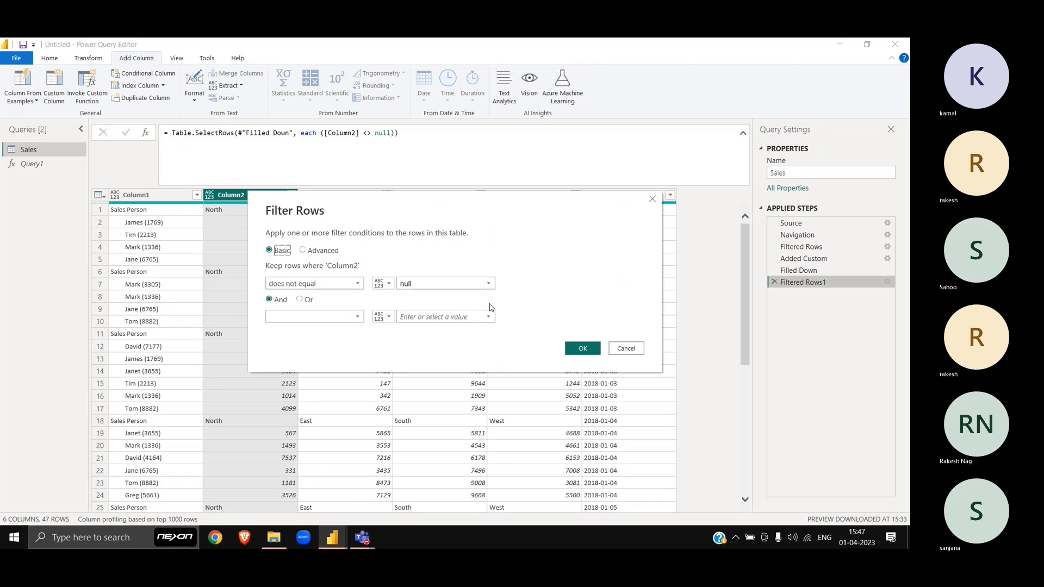
key(Escape)
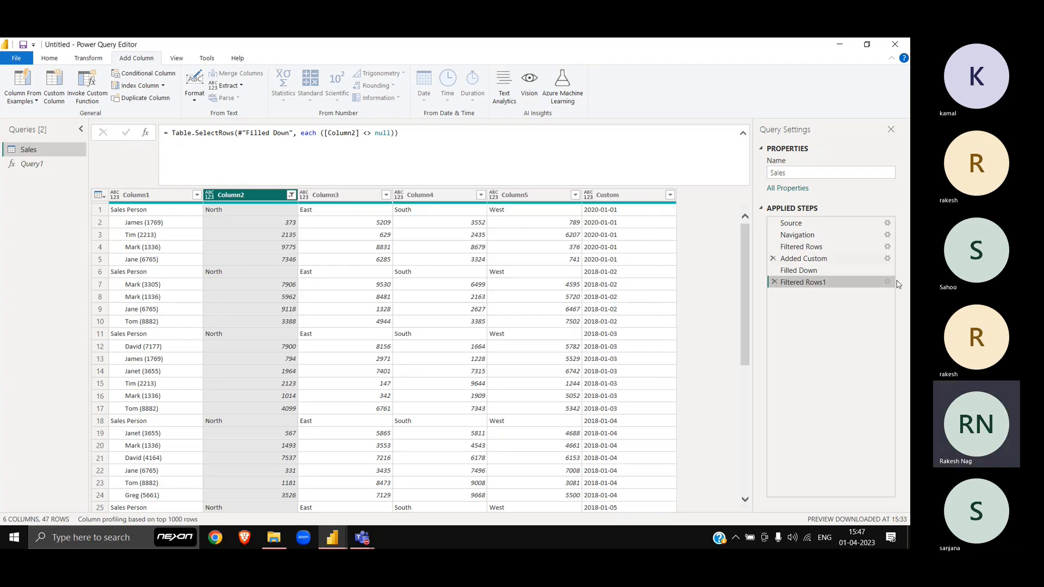
click(291, 195)
scroll(163, 478, down, 8)
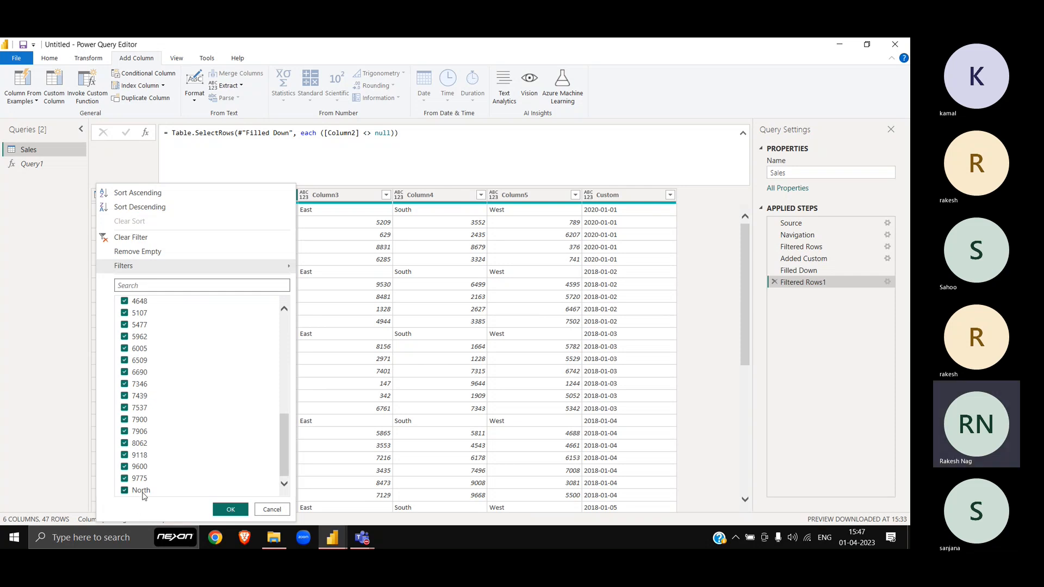
key(Escape)
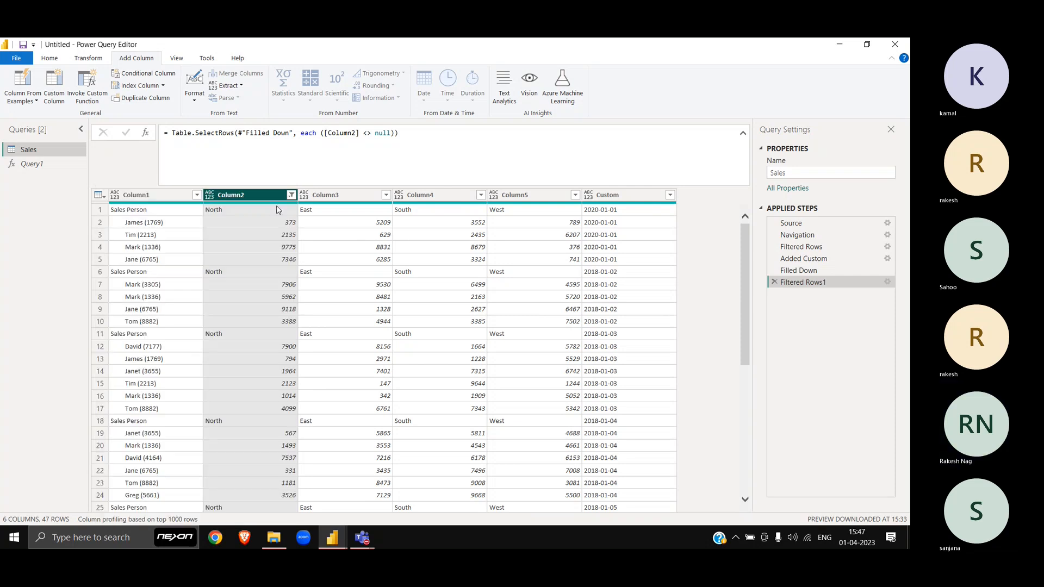
Step: Rename Column1, Column2 and Column3 to Sales Person, North and East
click(178, 193)
double_click(178, 194)
text(Sale)
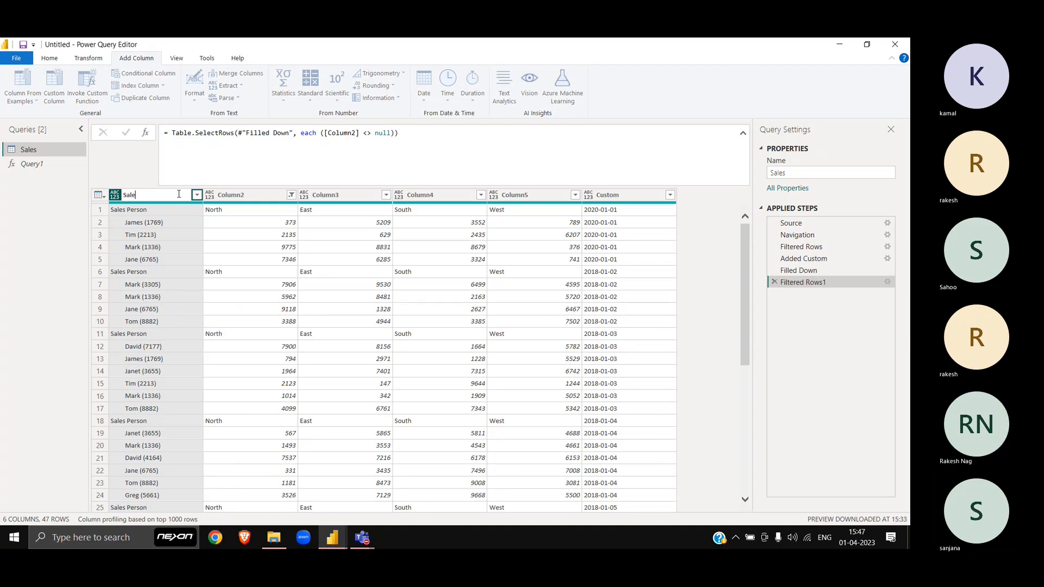
text(s R)
text(er)
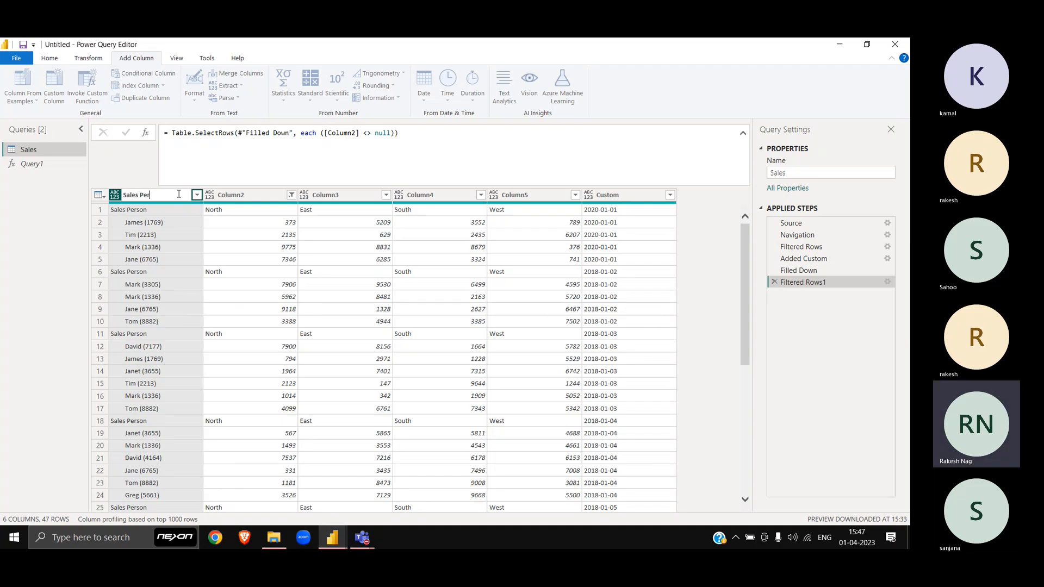
text(son)
key(Return)
double_click(272, 197)
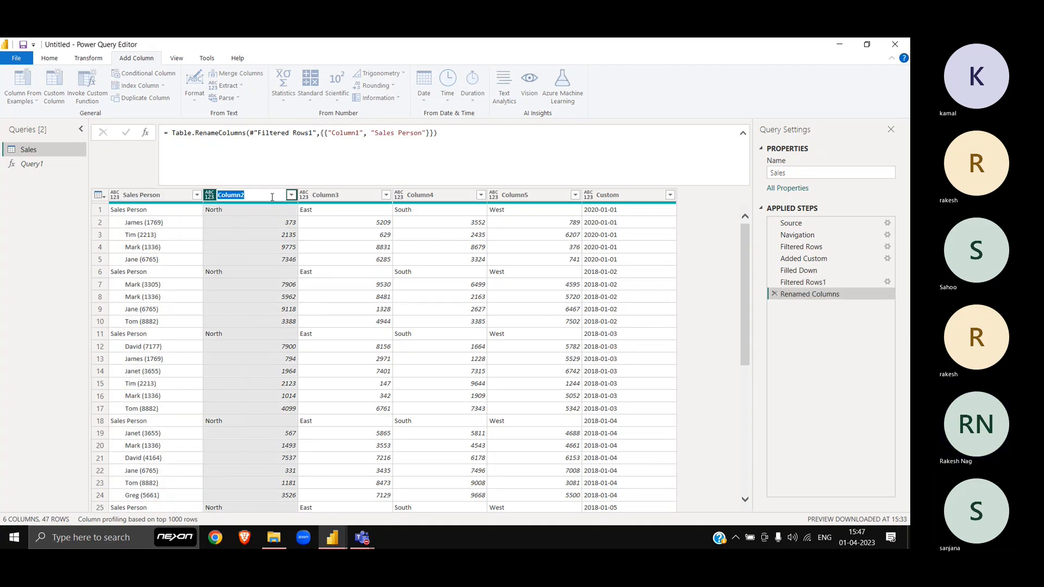
text(North)
key(Return)
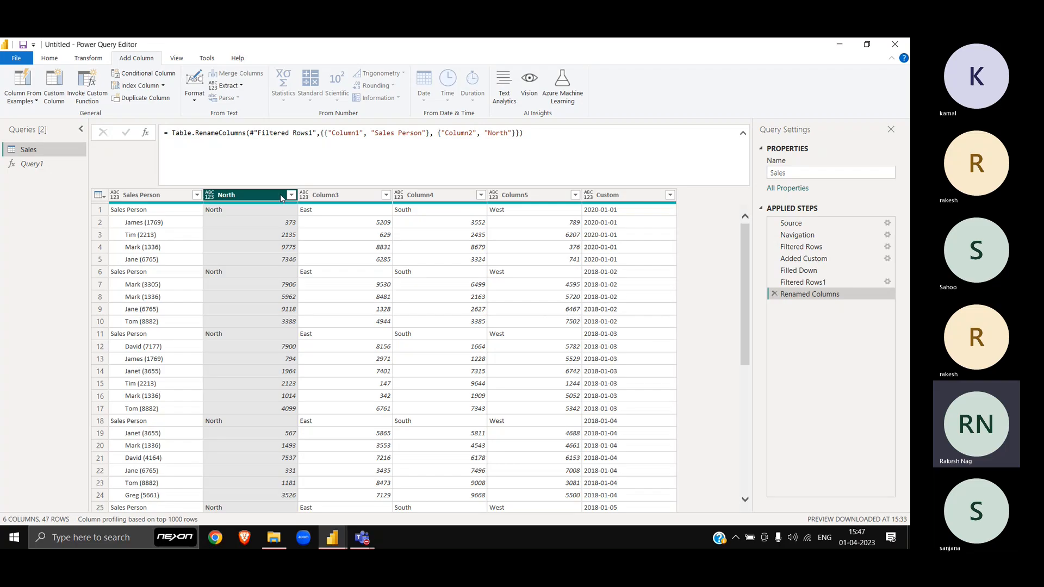
double_click(346, 197)
text(Eas)
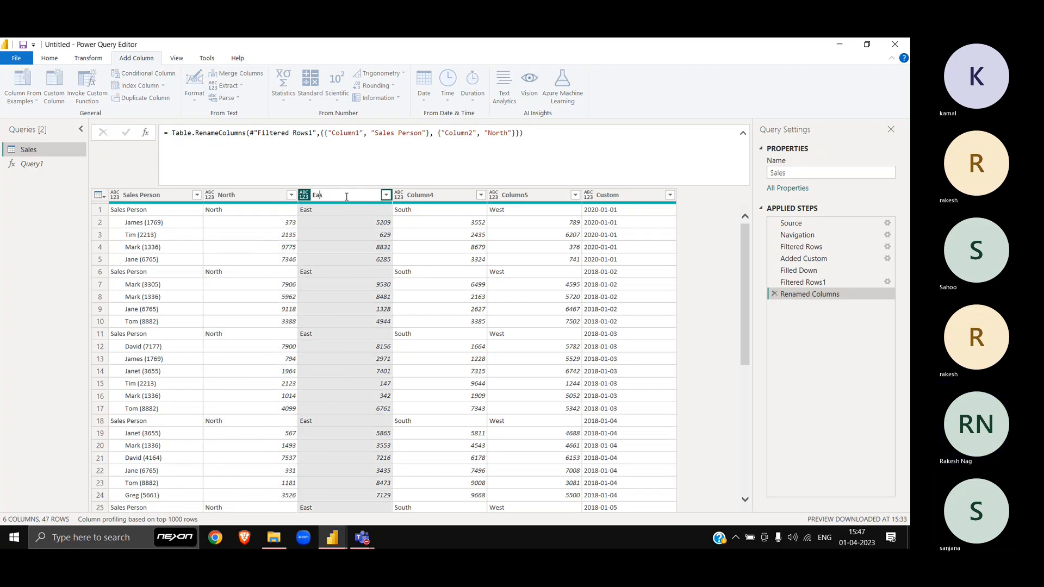
text(t)
key(Return)
Step: Rename Column4, Column5 and Custom to South, West and Date
double_click(455, 197)
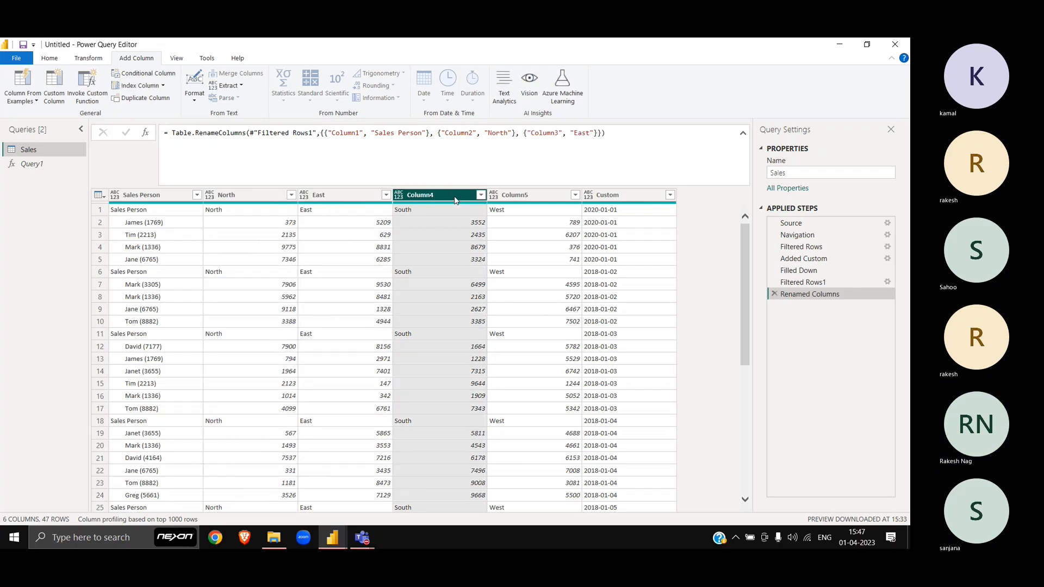
text(South)
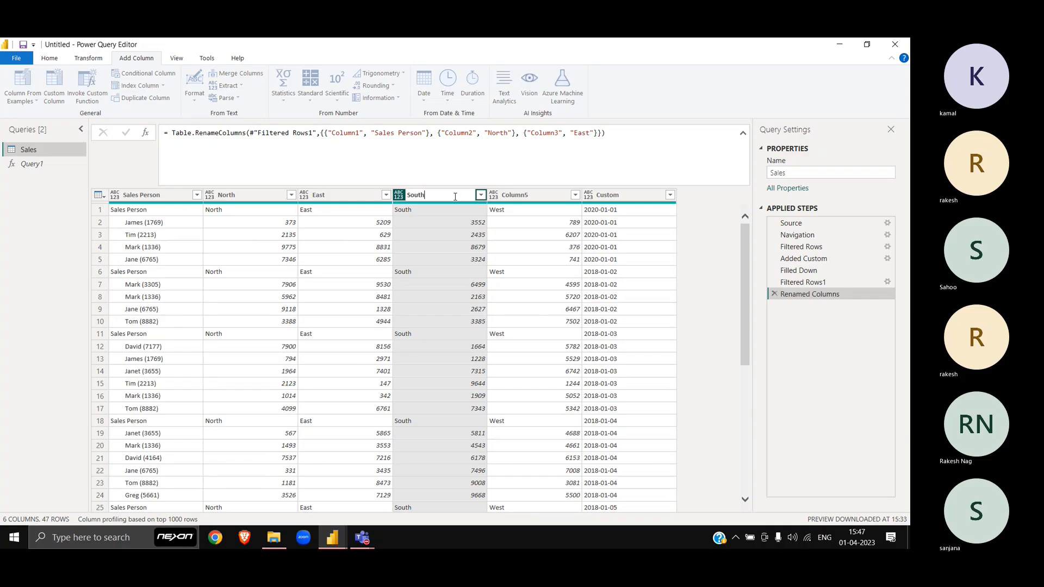
key(Return)
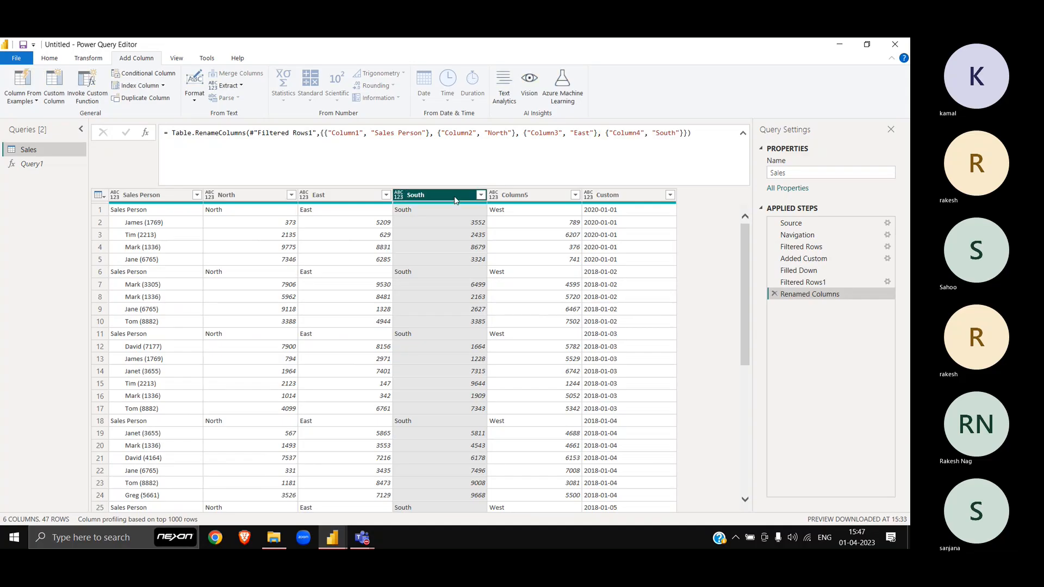
click(544, 197)
double_click(545, 198)
text(Wes)
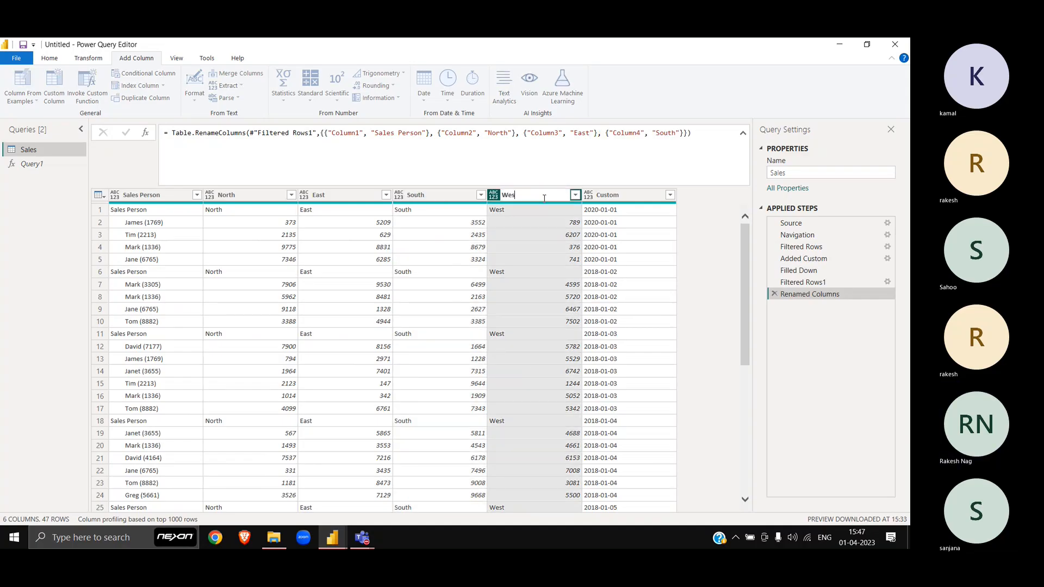
text(t)
key(Return)
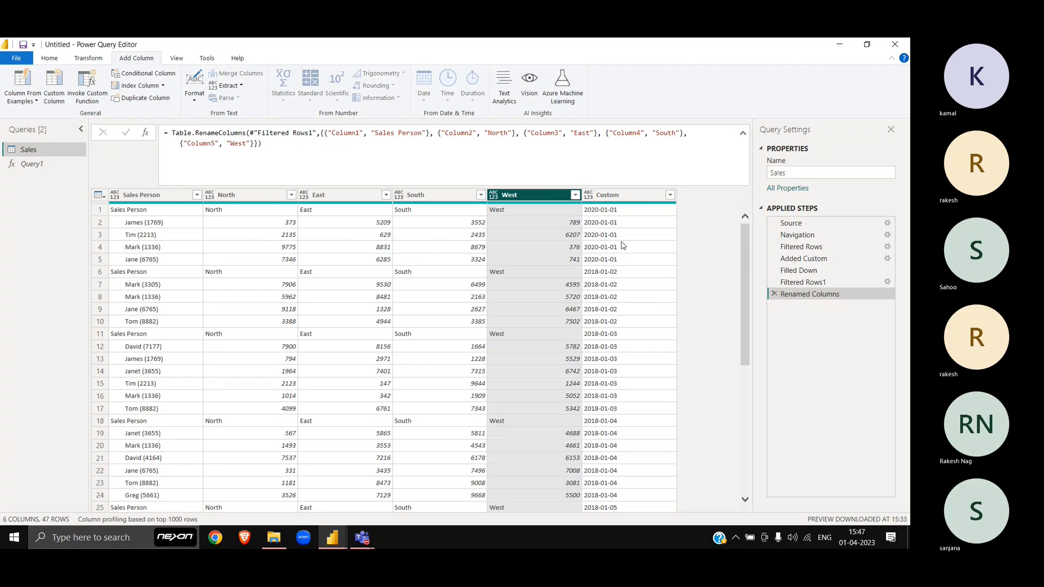
double_click(615, 195)
text(Date)
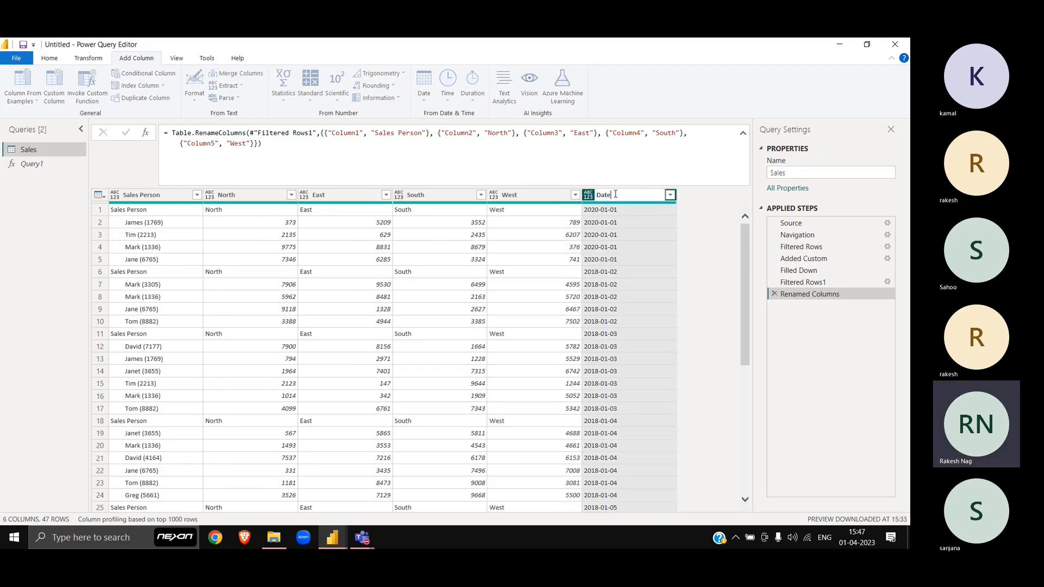
key(Return)
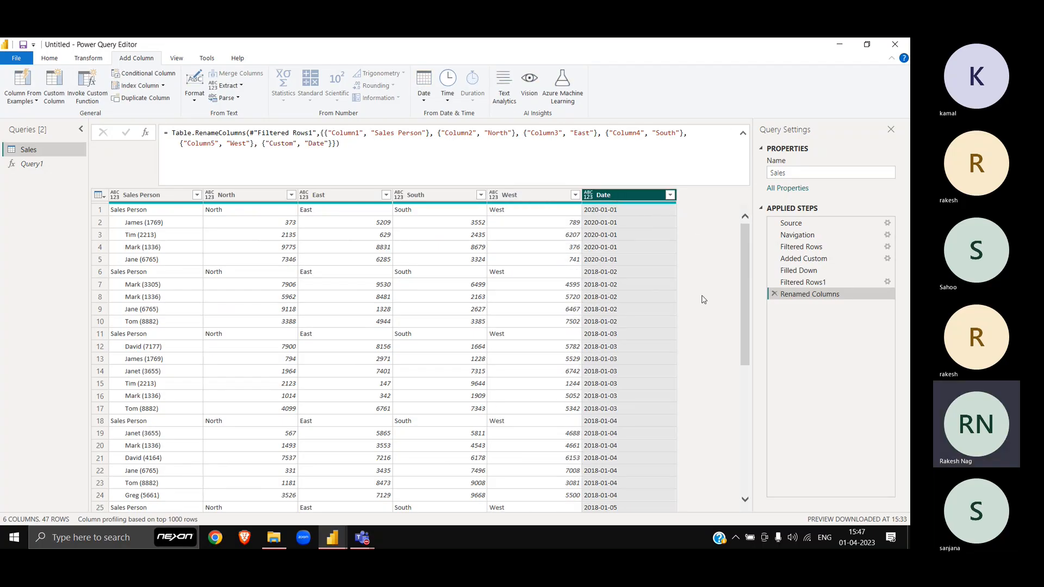
Step: Filter the Sales Person column to drop the repeated 'Sales Person' header rows, leaving 40 rows
click(100, 211)
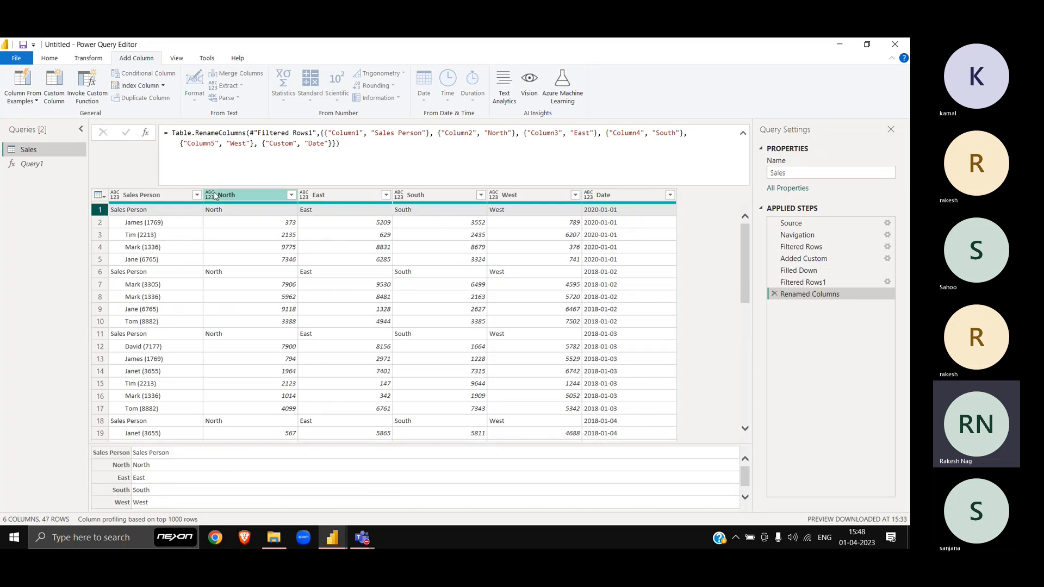
click(197, 195)
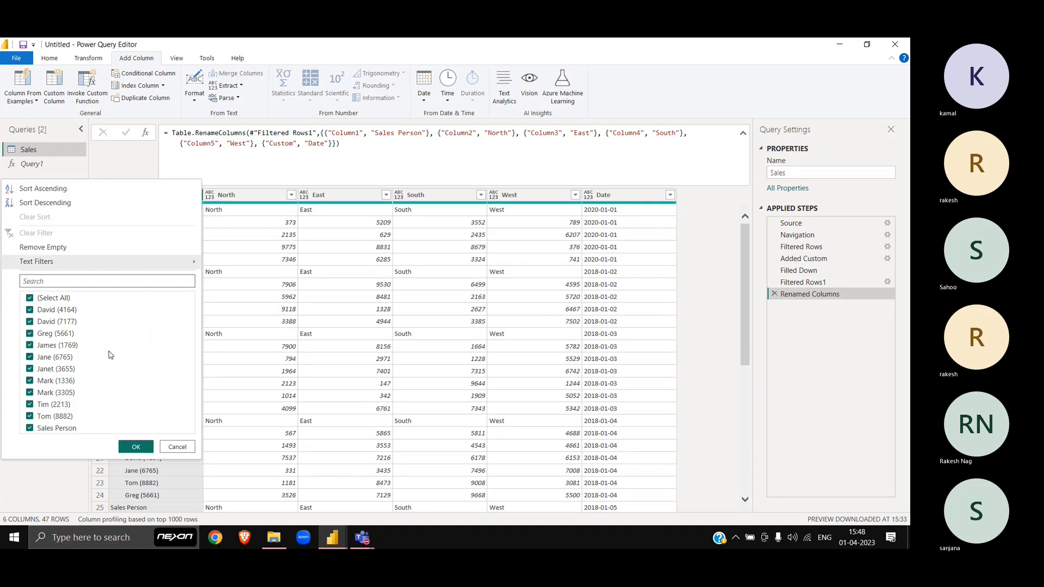
click(70, 428)
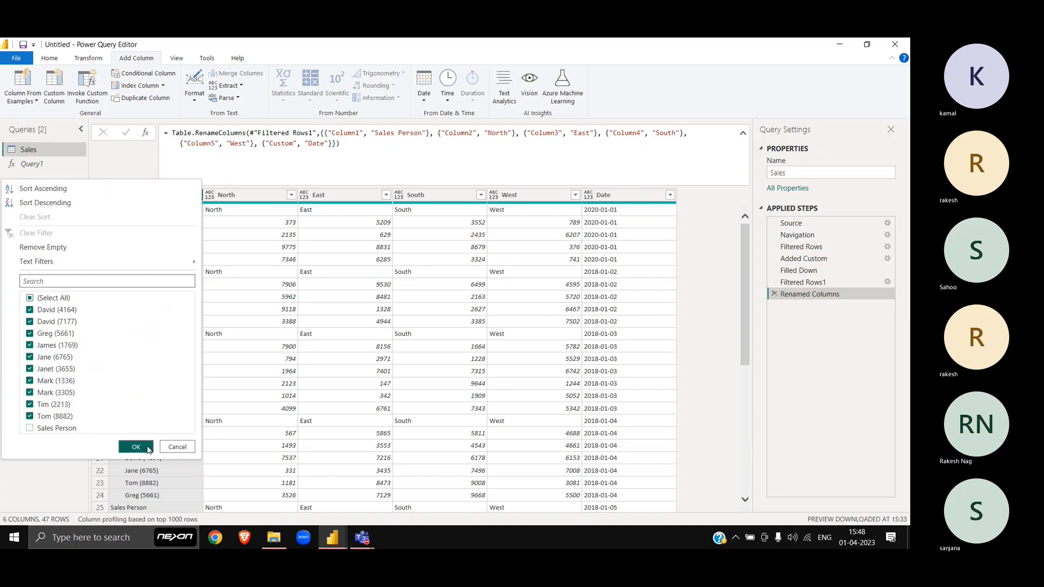
click(137, 447)
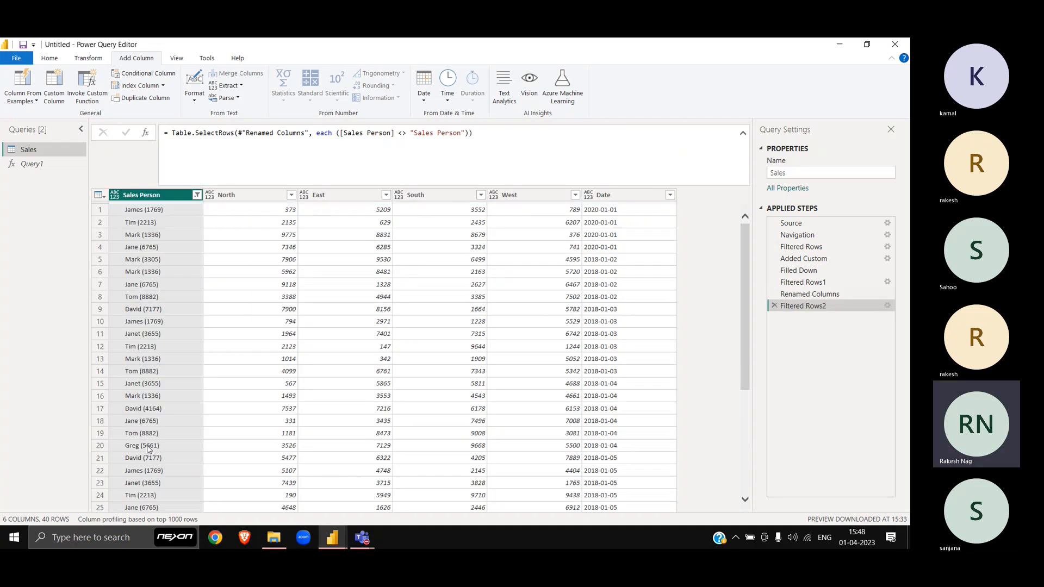
Step: Preview the table at the Filtered Rows1 step
click(817, 283)
click(807, 308)
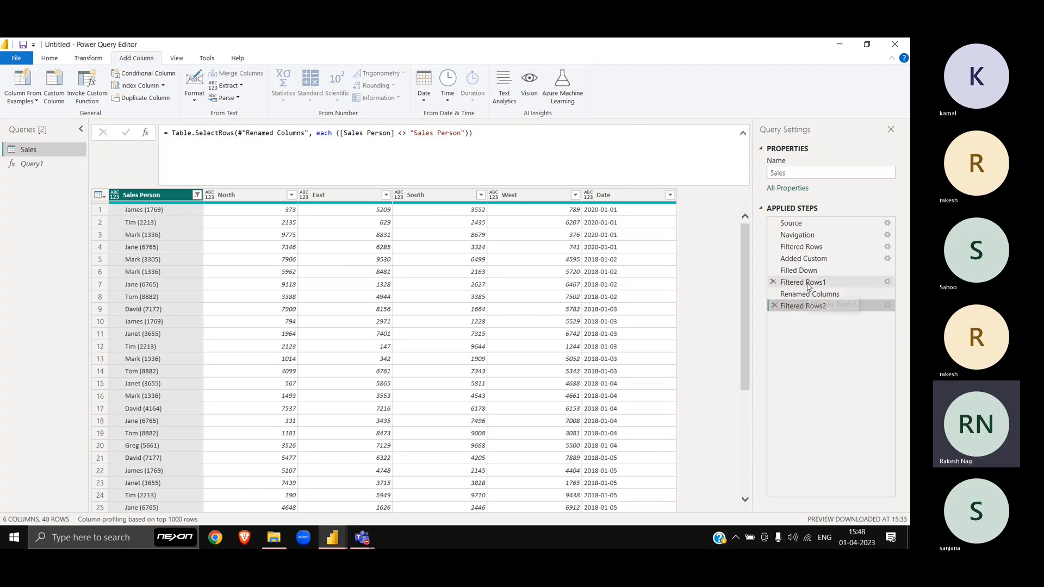
click(808, 283)
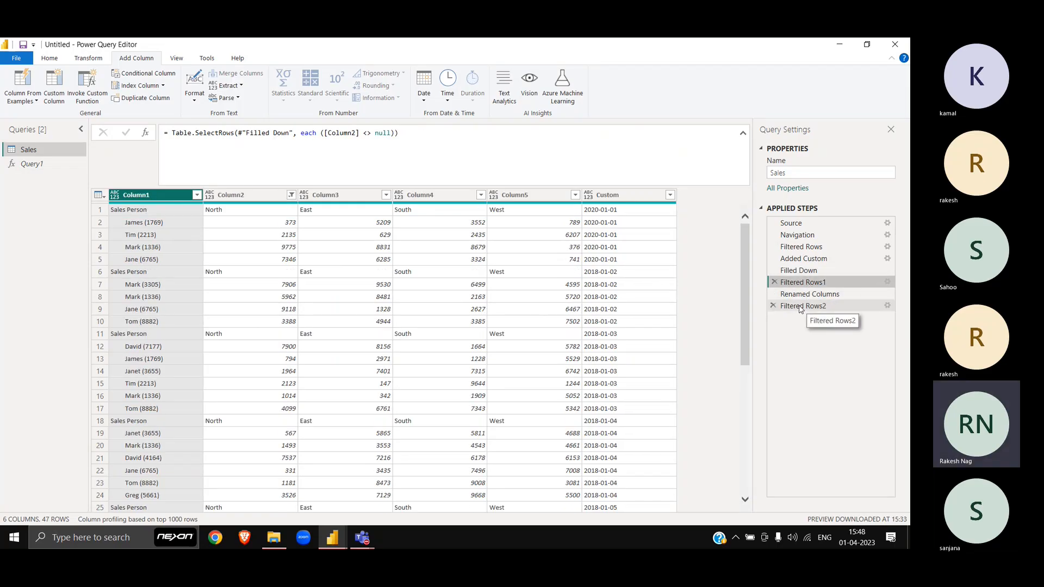
Step: Delete Filtered Rows2 and make Filtered Rows1 also exclude 'North' from Column2
click(801, 308)
click(773, 306)
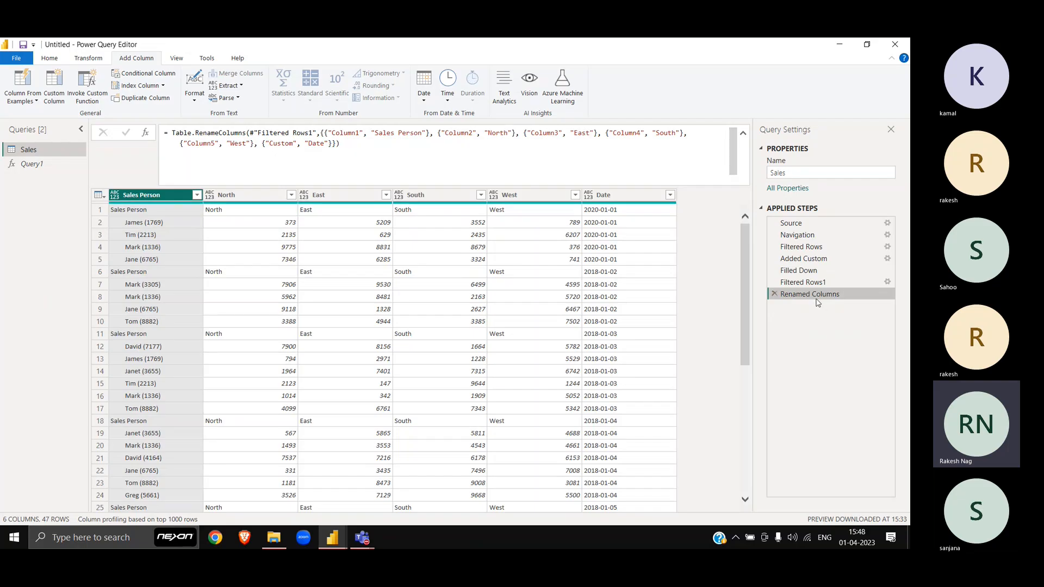
click(809, 282)
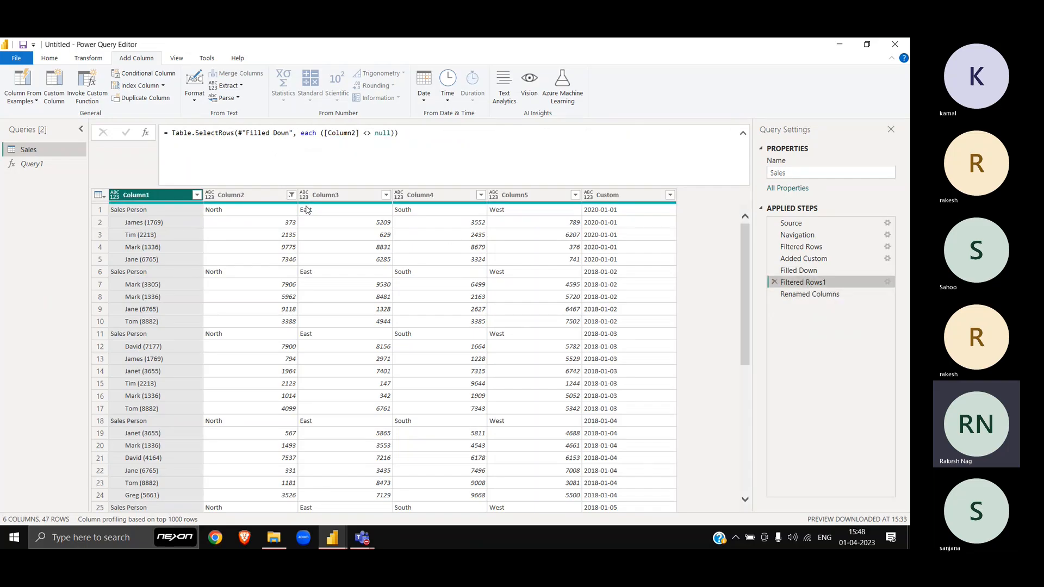
click(291, 195)
scroll(150, 487, down, 10)
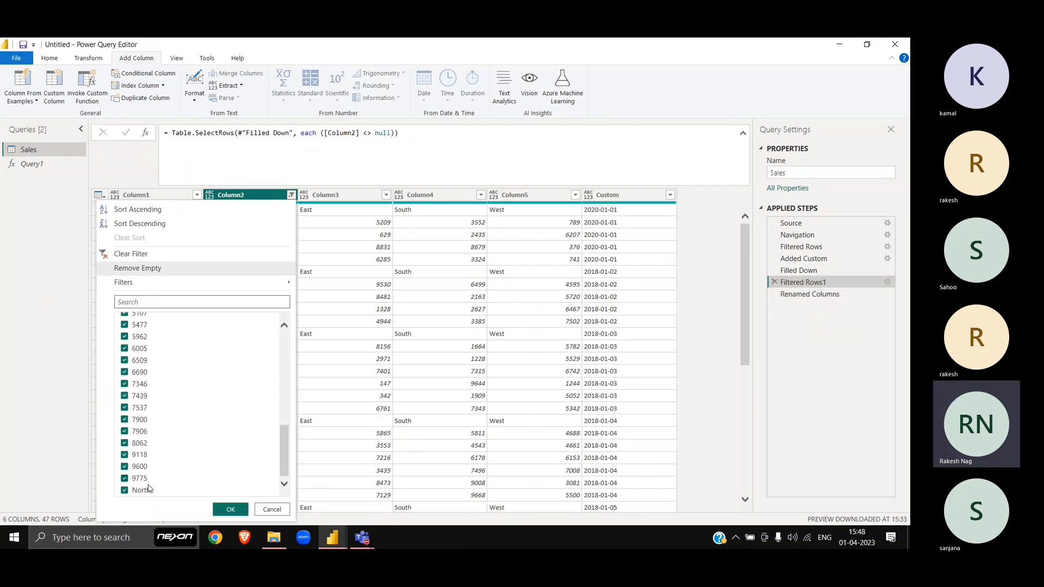
click(142, 489)
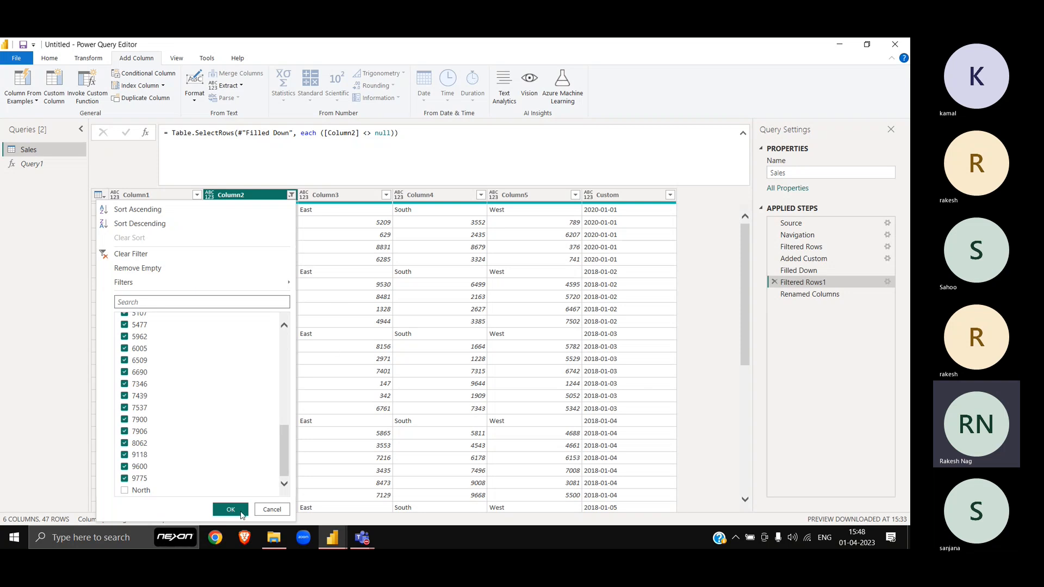
click(230, 510)
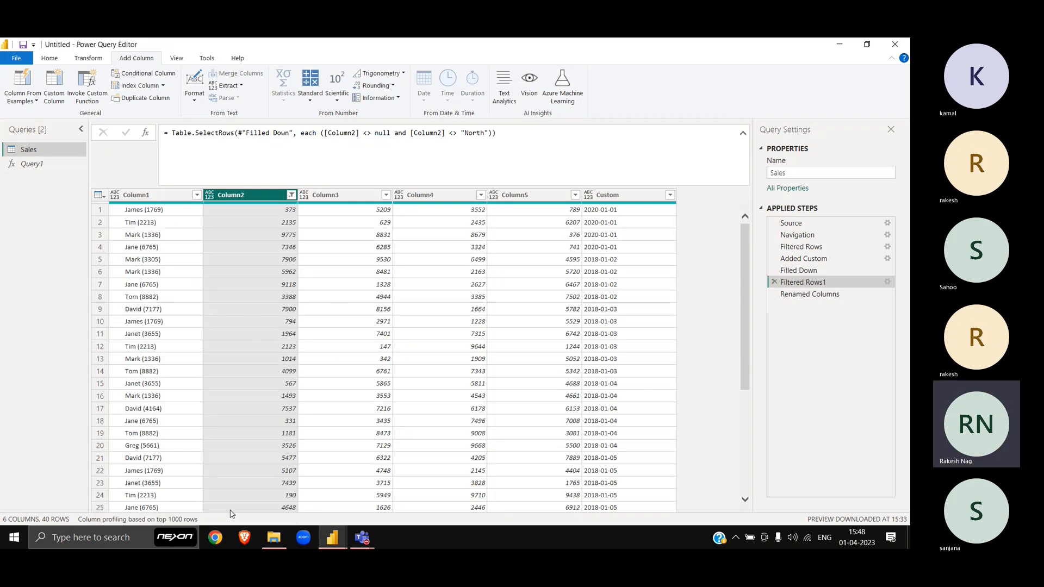
Step: At the Renamed Columns step, select the North through West region columns
click(803, 295)
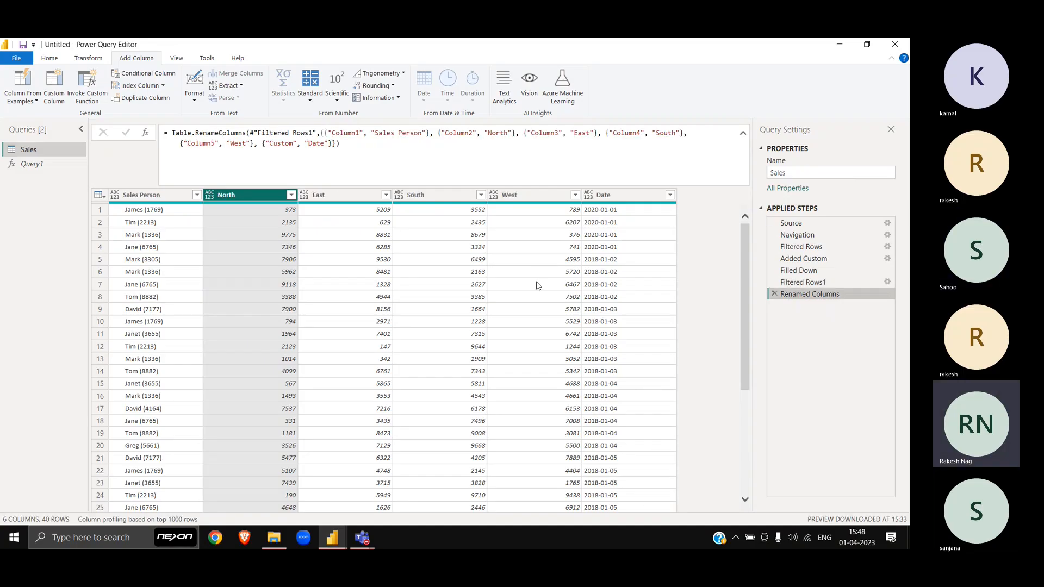
scroll(382, 229, down, 5)
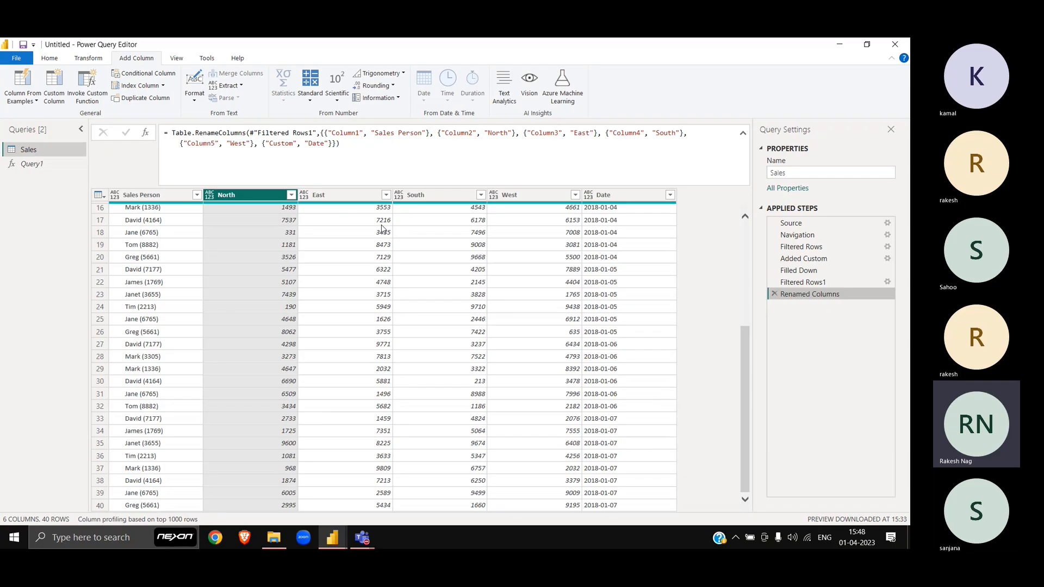
scroll(383, 228, up, 5)
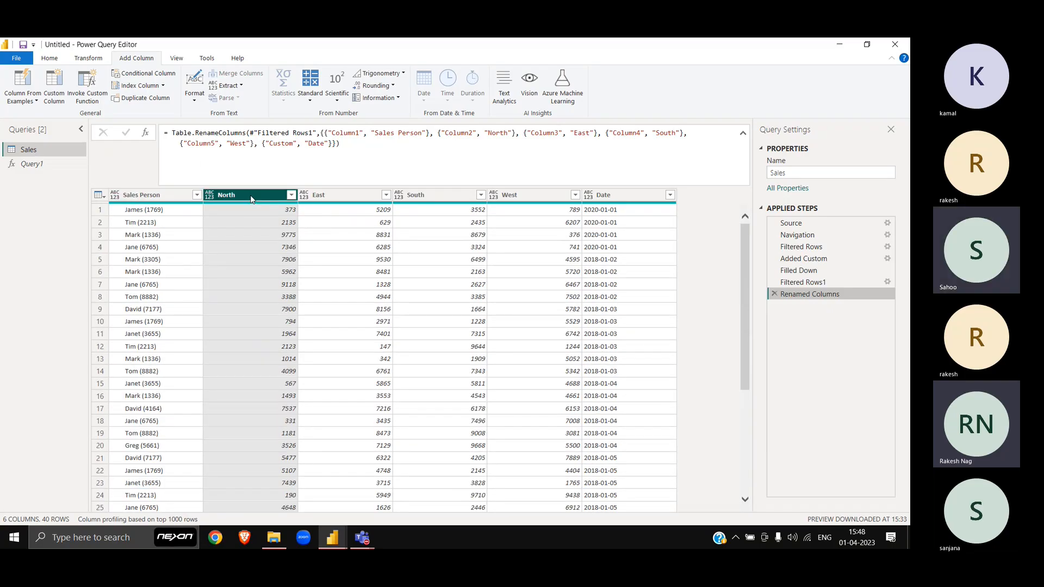
shift+click(527, 197)
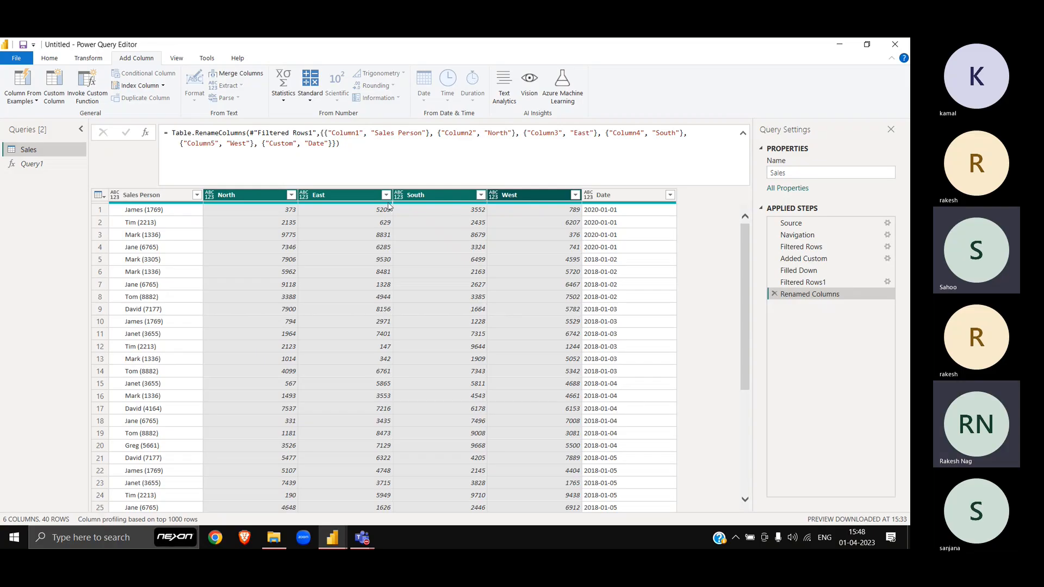
Step: Unpivot only the four selected region columns into Attribute and Value, giving 160 rows
right_click(447, 197)
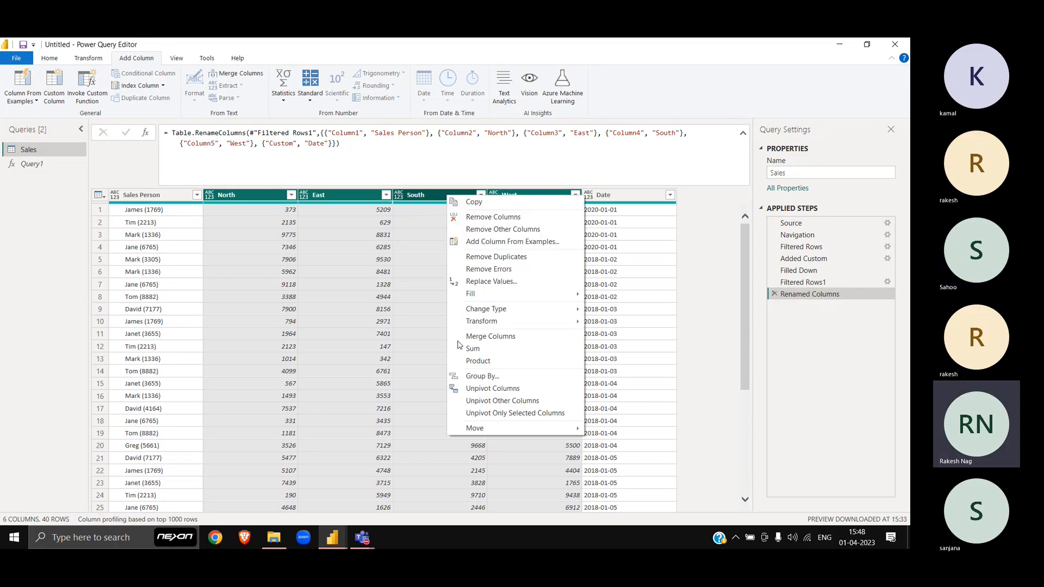
click(505, 415)
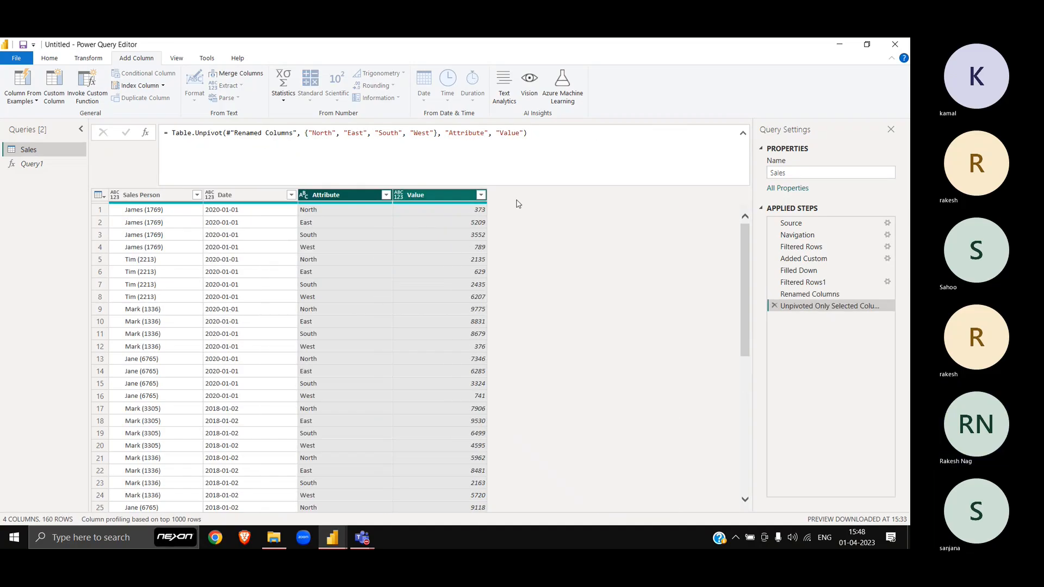
scroll(582, 263, down, 20)
scroll(585, 264, up, 20)
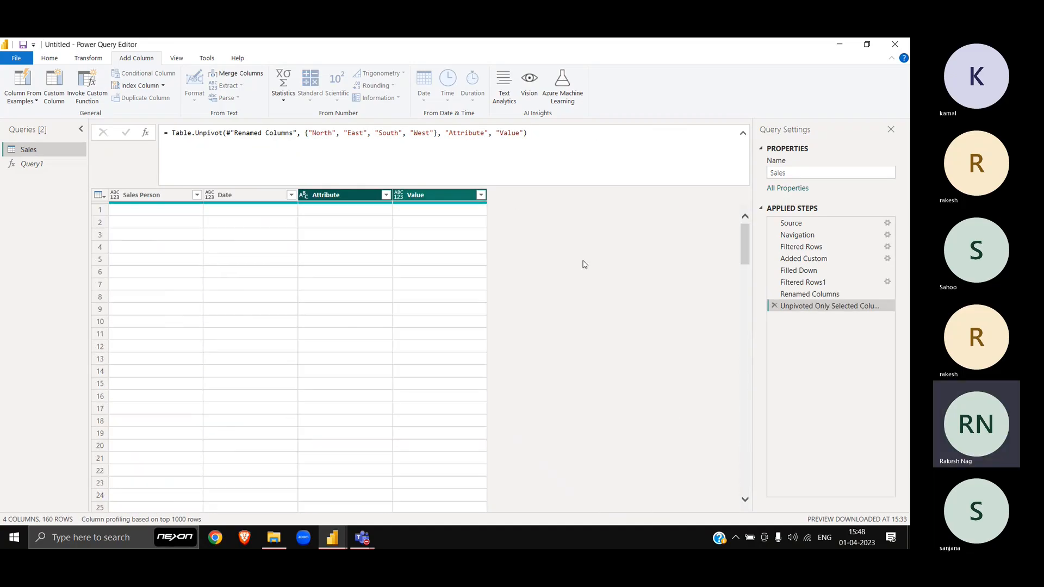
Step: Rename Attribute to Region and Value to Sales, then delete that Renamed Columns1 step
click(352, 195)
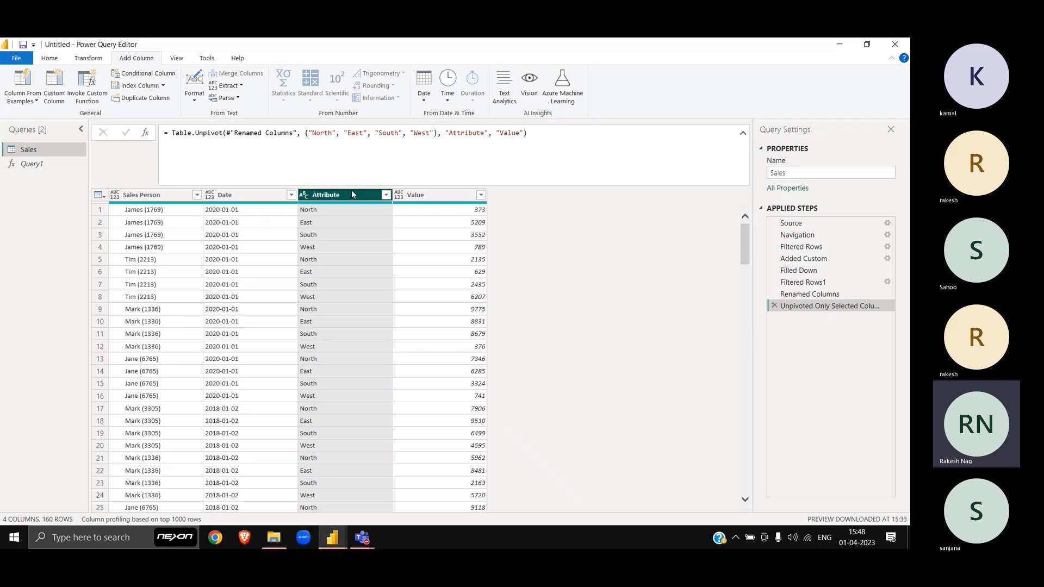
click(433, 196)
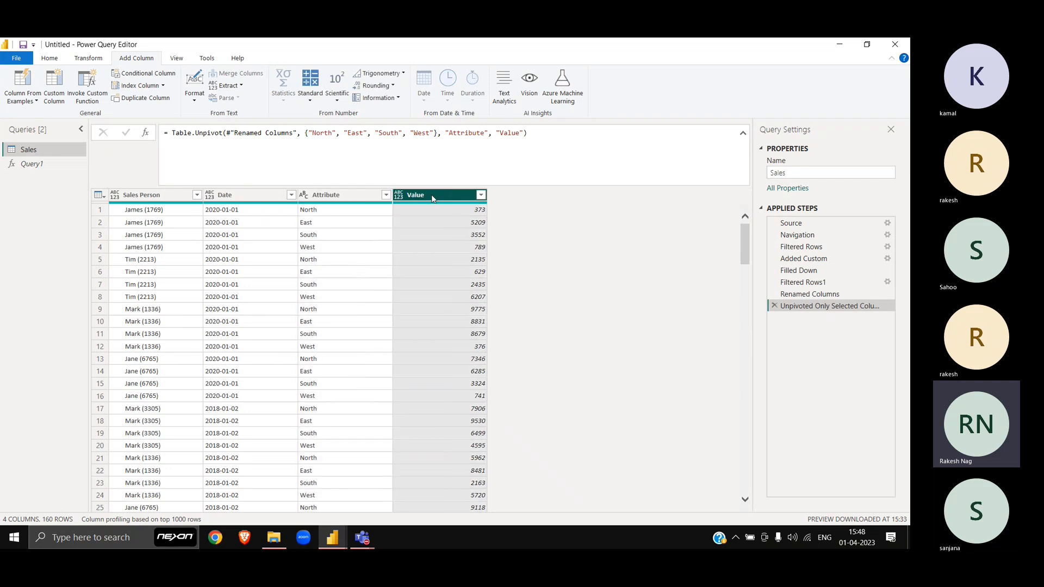
double_click(348, 193)
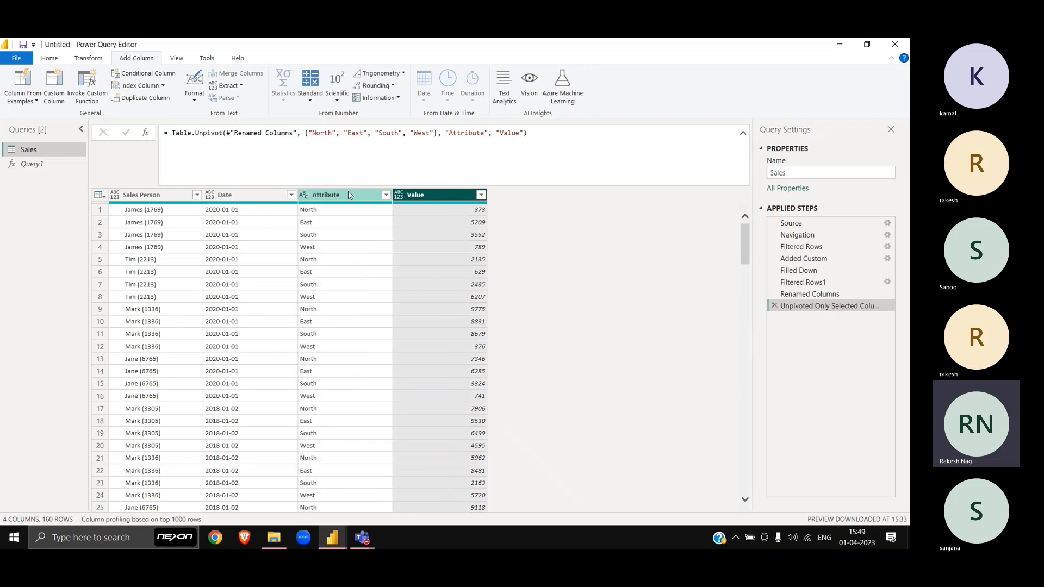
text(Region)
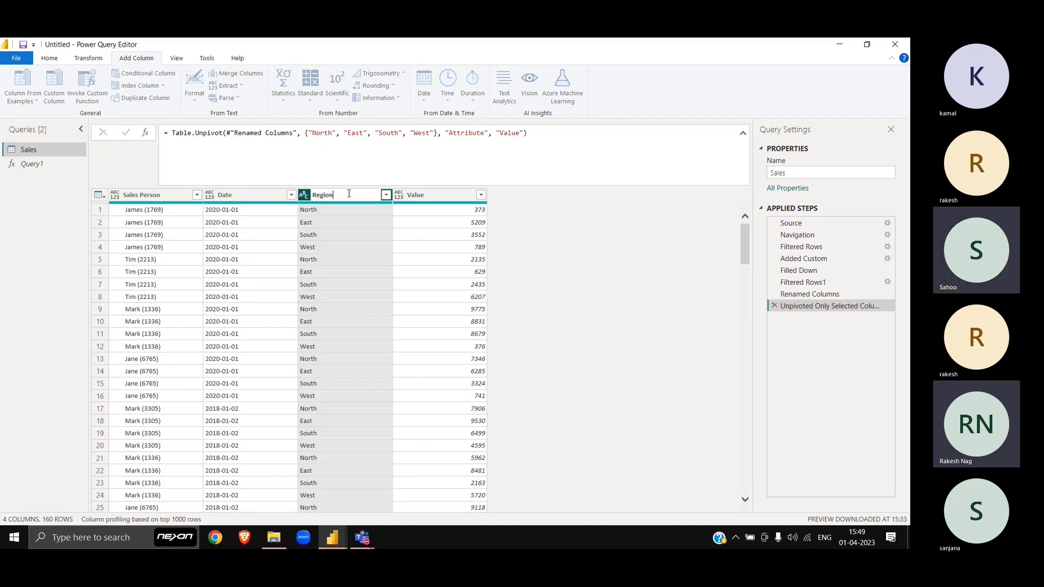
key(Return)
double_click(432, 195)
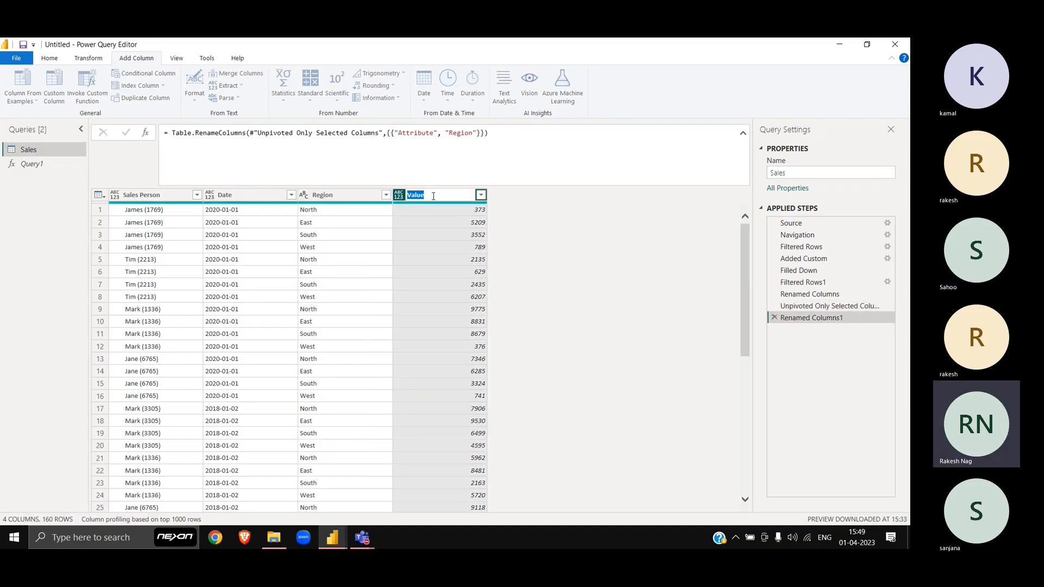
text(Sales)
key(Return)
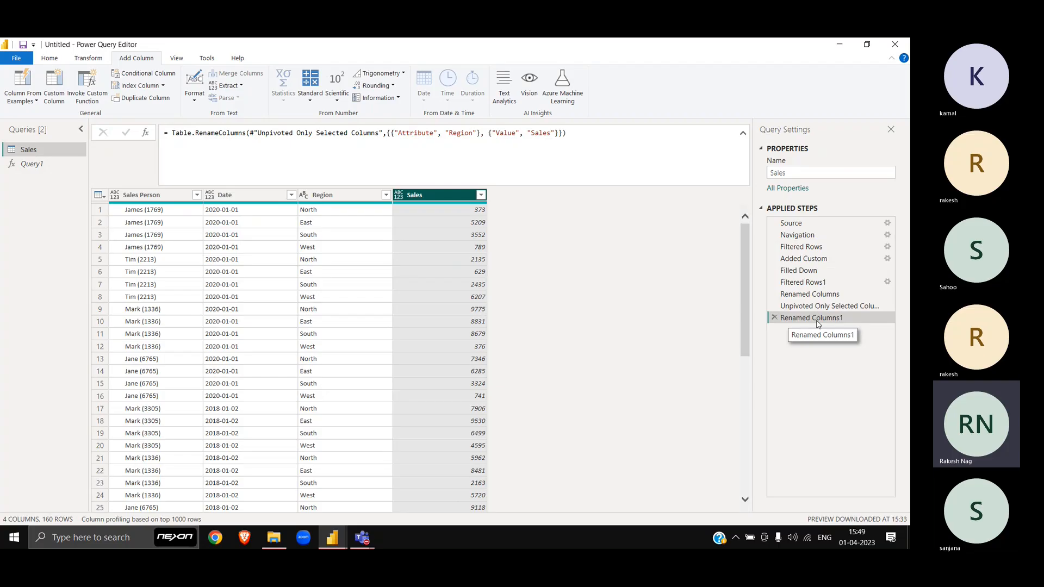
click(774, 318)
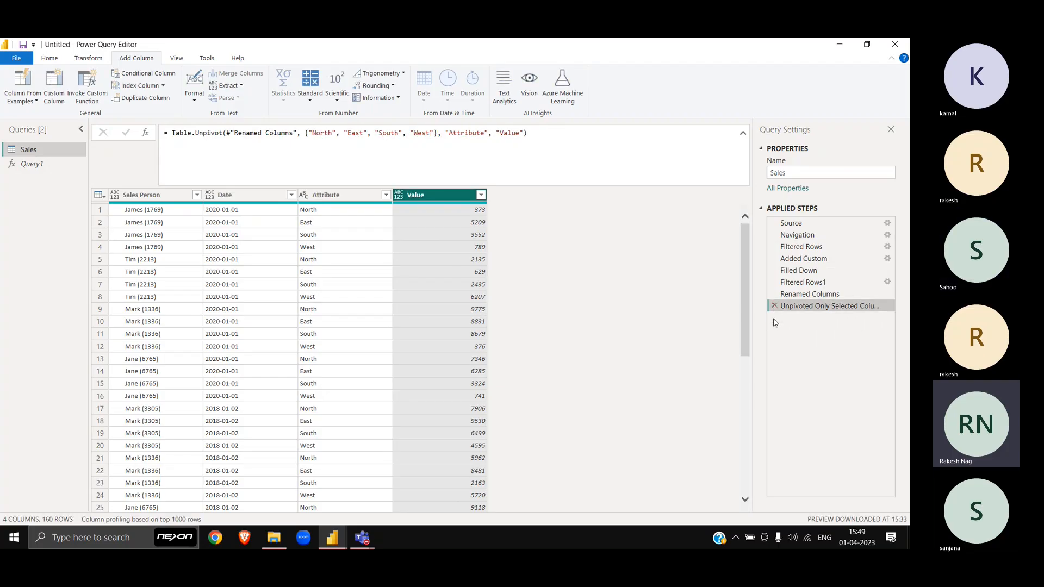
Step: Edit the unpivot formula to name its outputs Region and Sales Amt, then select all columns
click(462, 133)
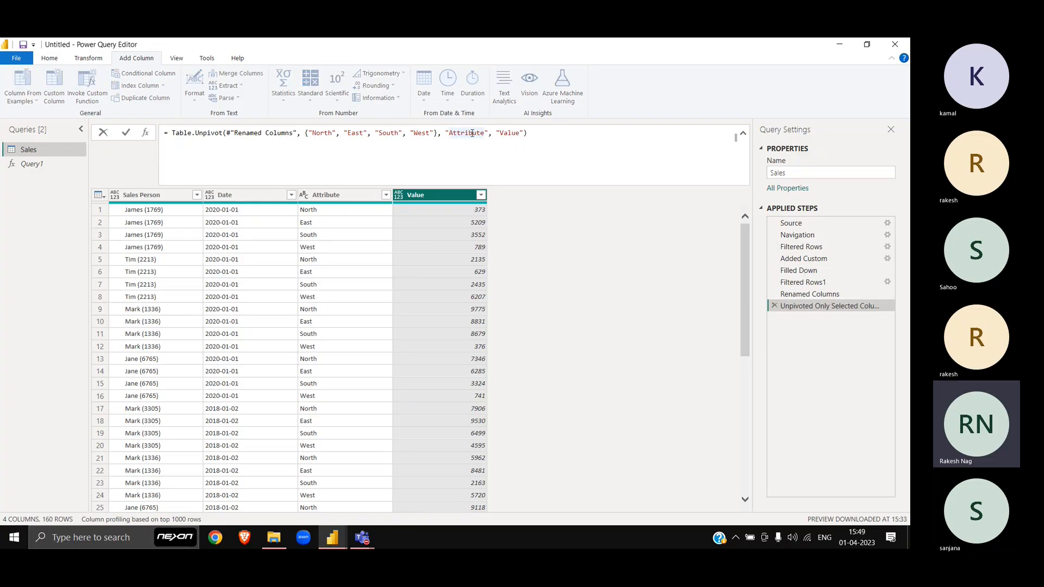
double_click(472, 133)
text(Region)
key(Return)
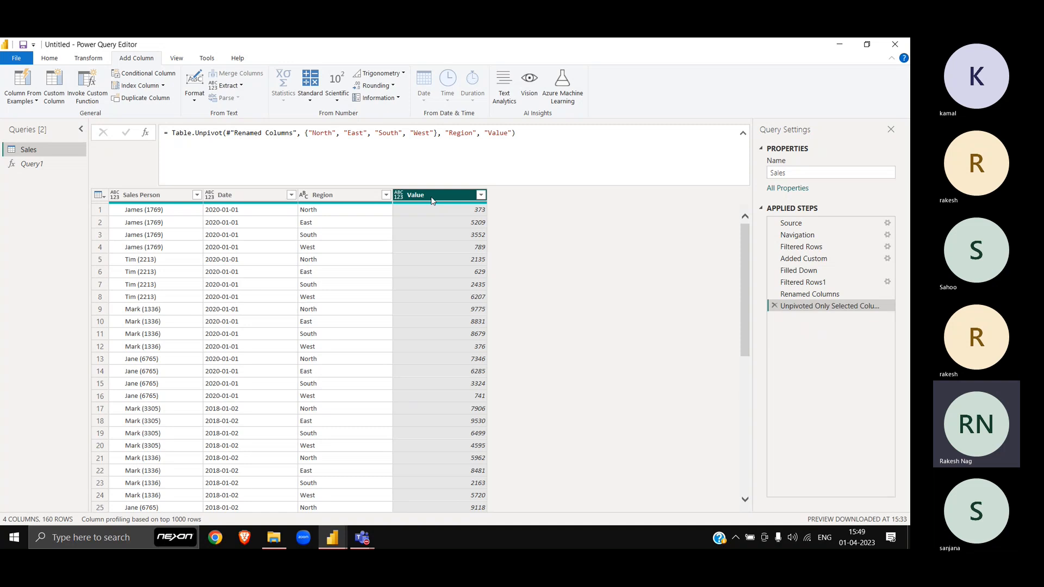
double_click(498, 134)
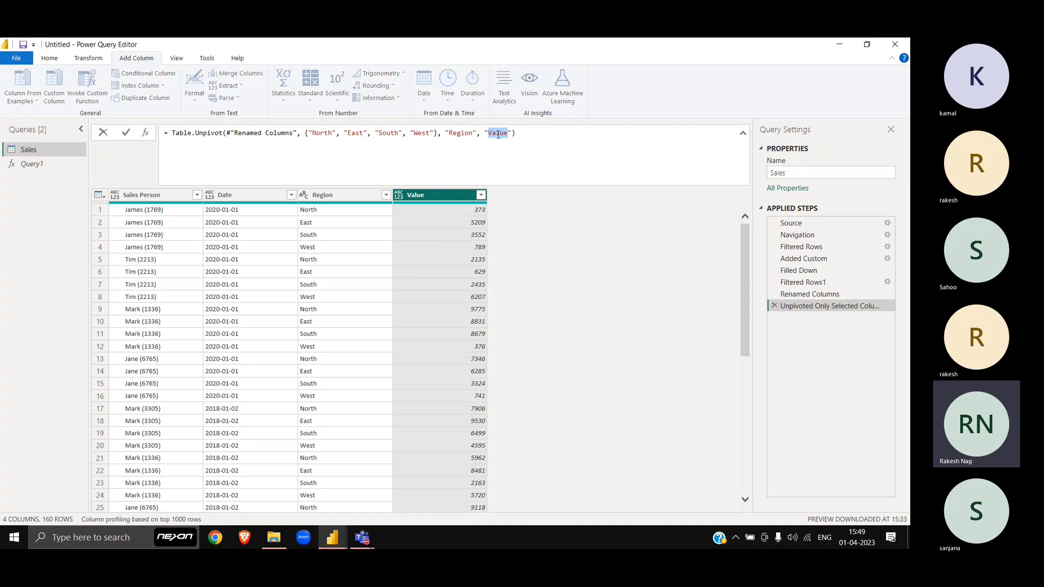
text(Sales Amt)
key(Return)
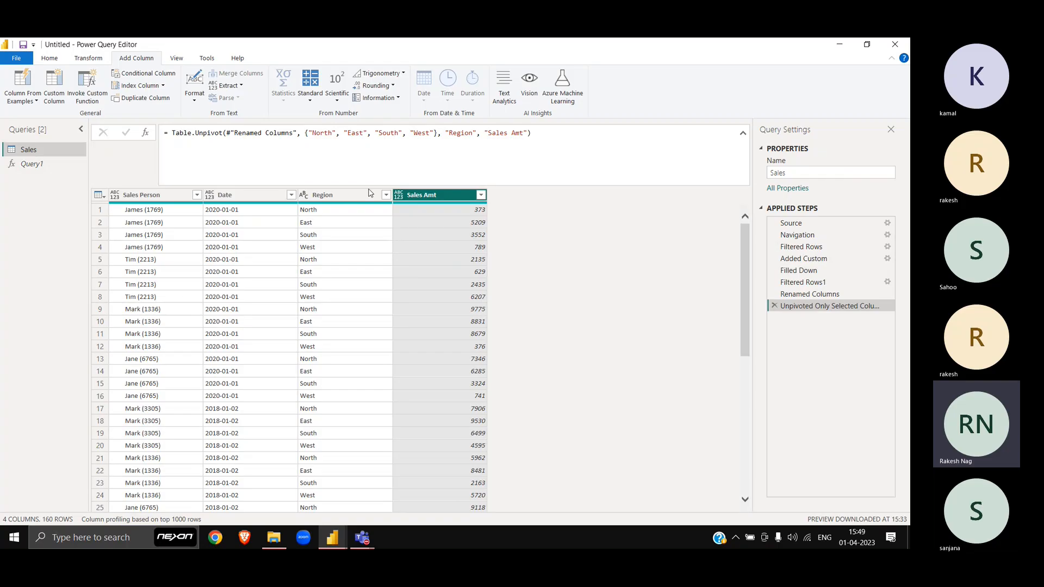
click(341, 197)
key(ctrl+a)
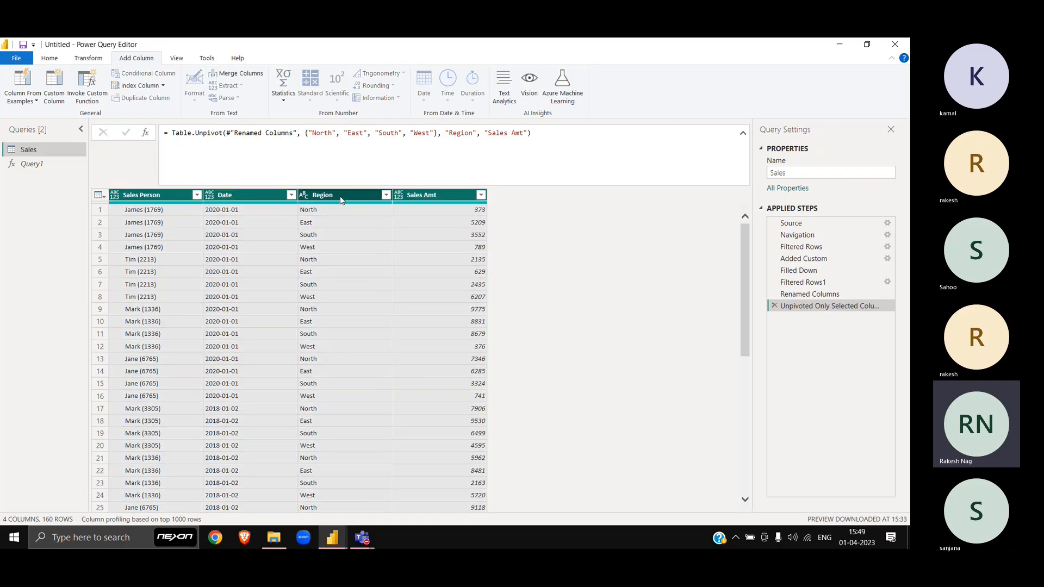
Step: Detect data types: Sales Person and Region as text, Date as date, Sales Amt as whole number
click(78, 61)
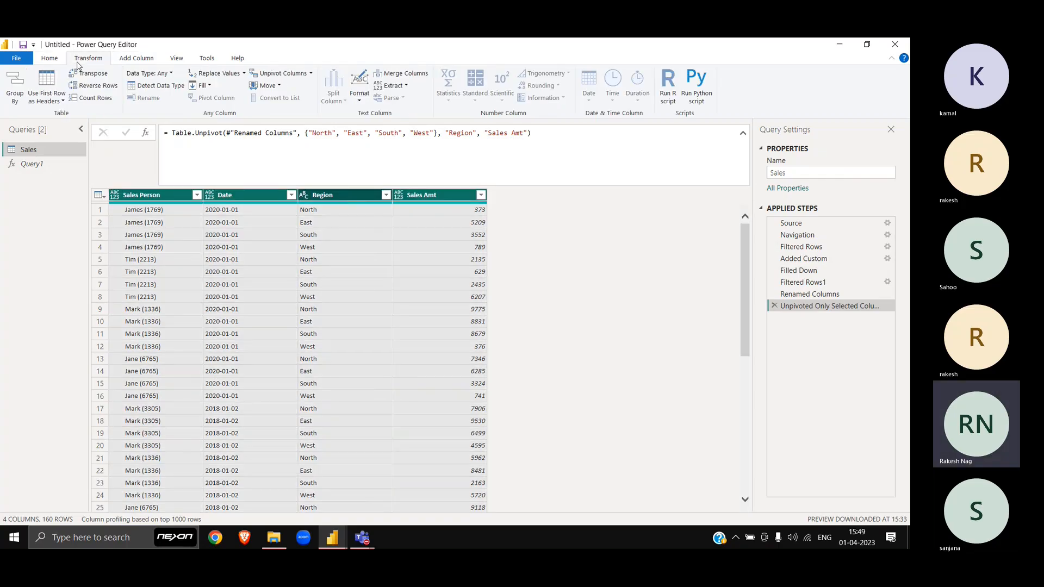
click(161, 87)
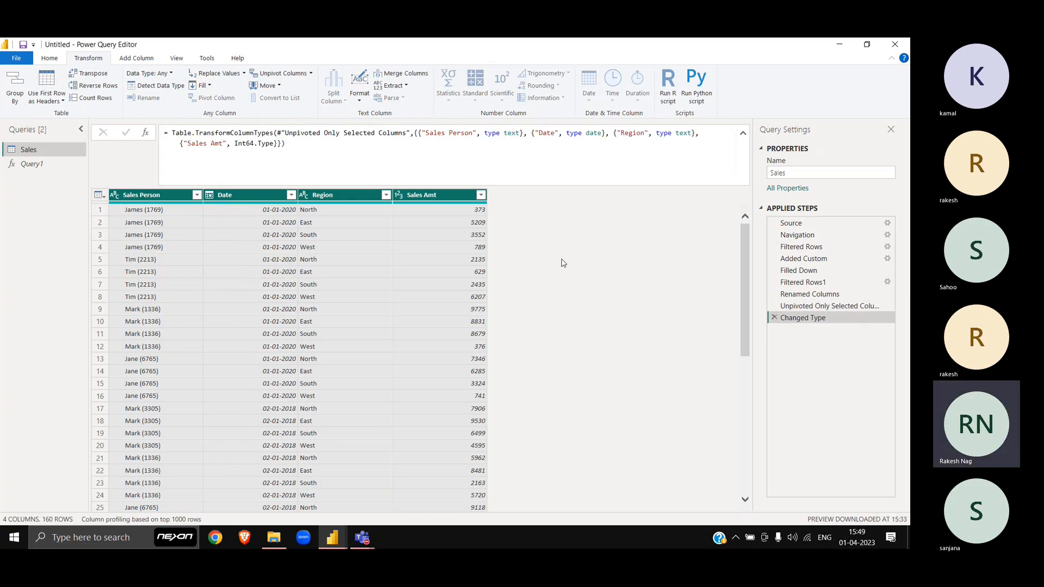
scroll(563, 263, down, 20)
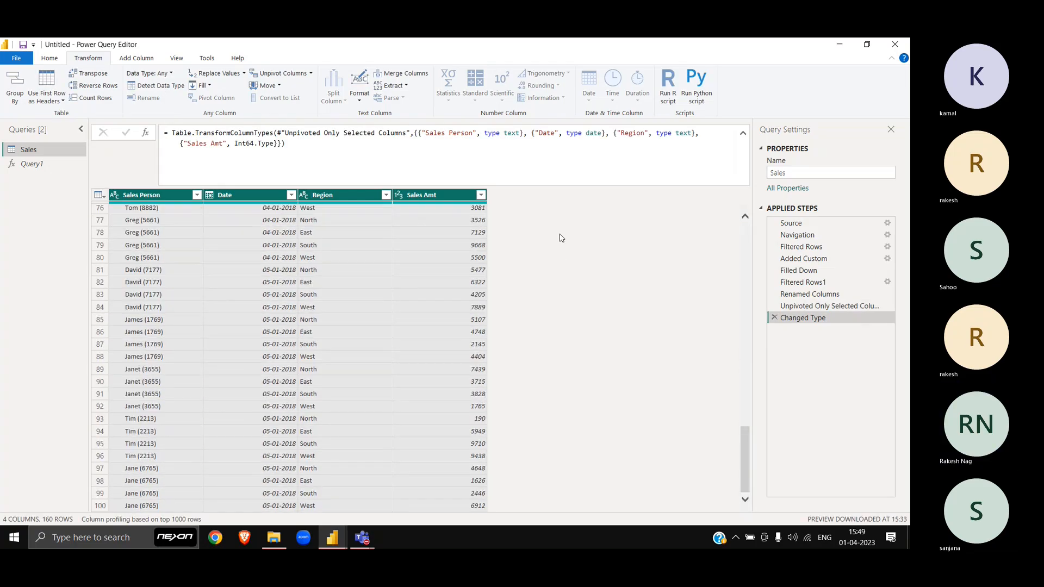
scroll(562, 238, down, 4)
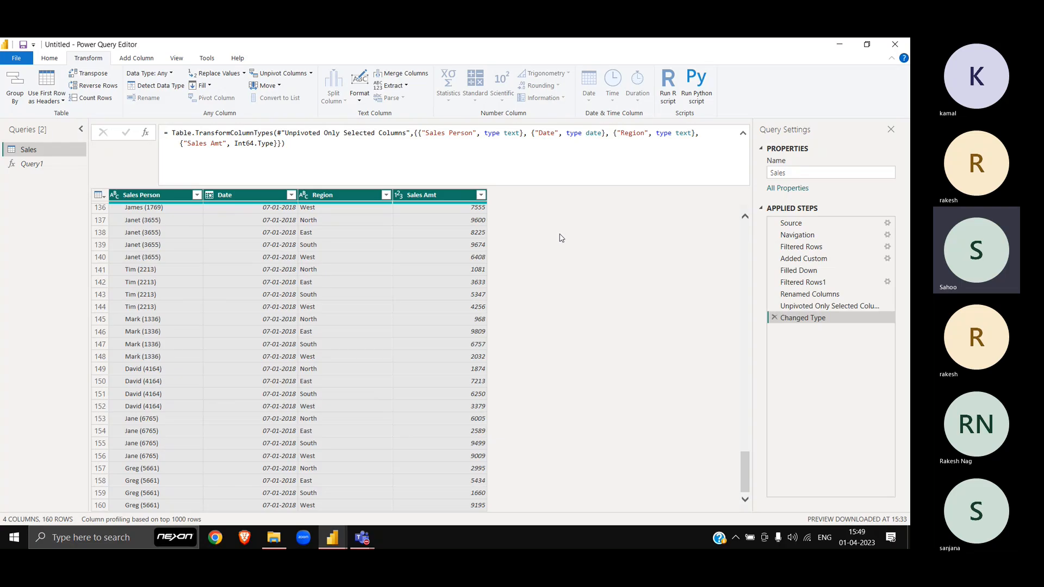
click(366, 196)
key(ctrl+a)
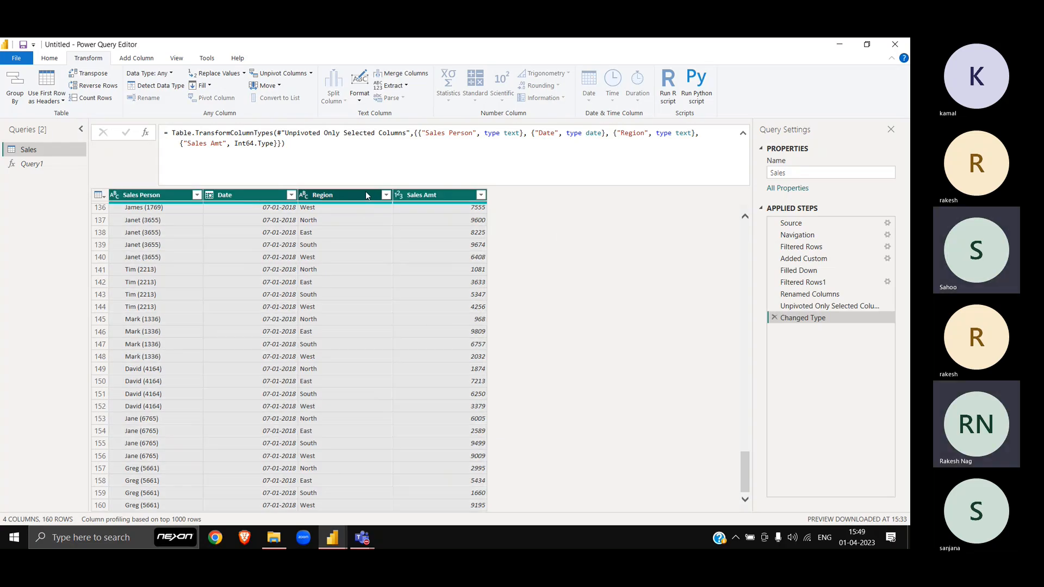
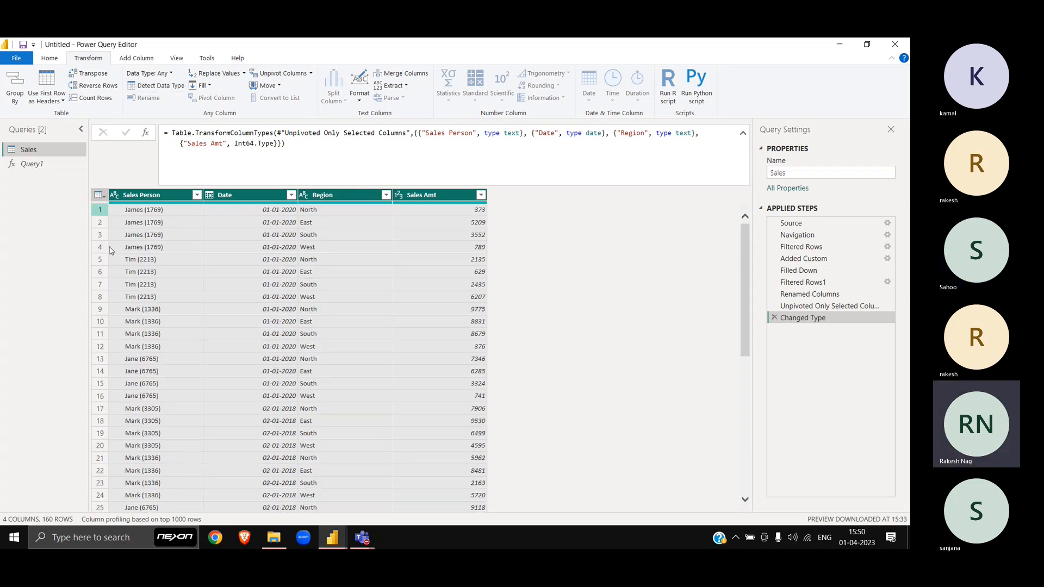
Step: Inspect the first Sales Person value, James (1769), to reveal its leading space
click(159, 210)
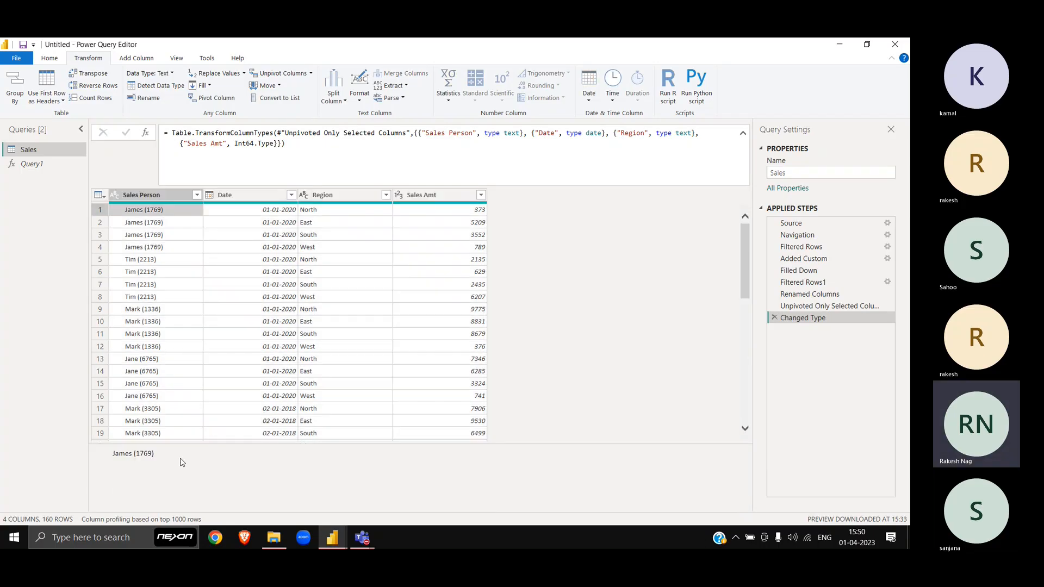
drag(155, 458, 108, 461)
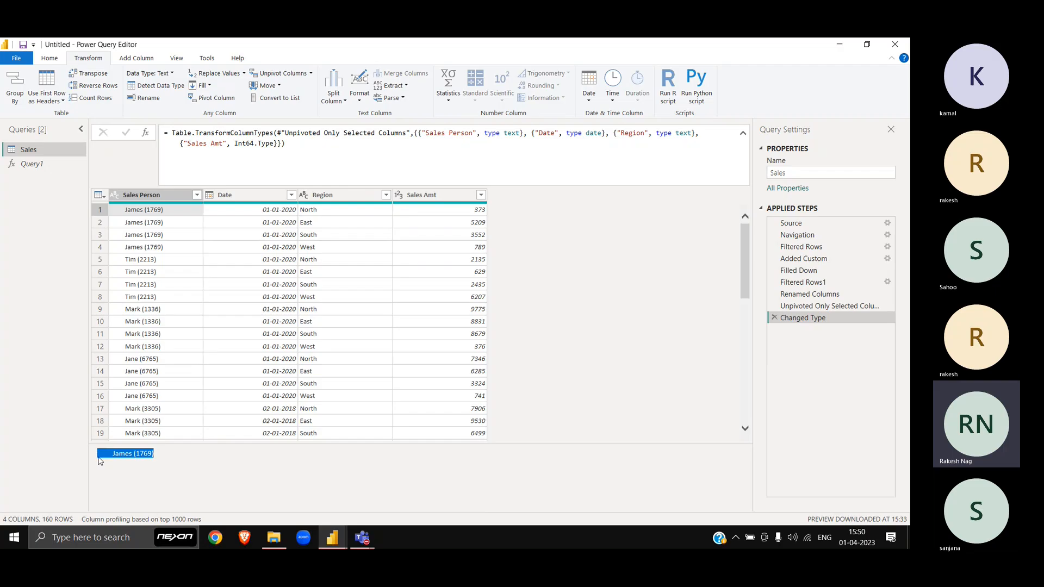
click(100, 460)
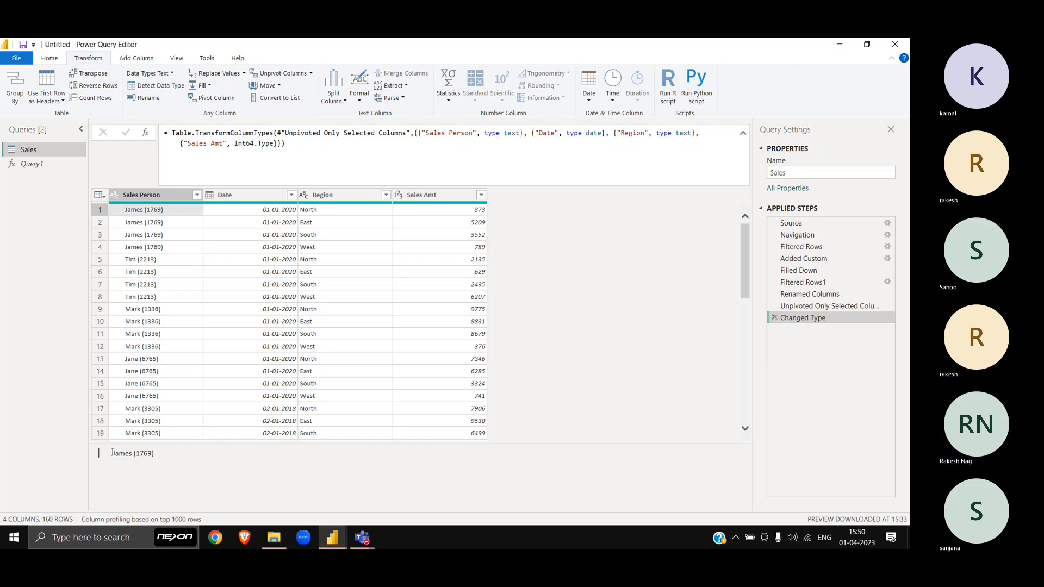
drag(112, 452, 112, 455)
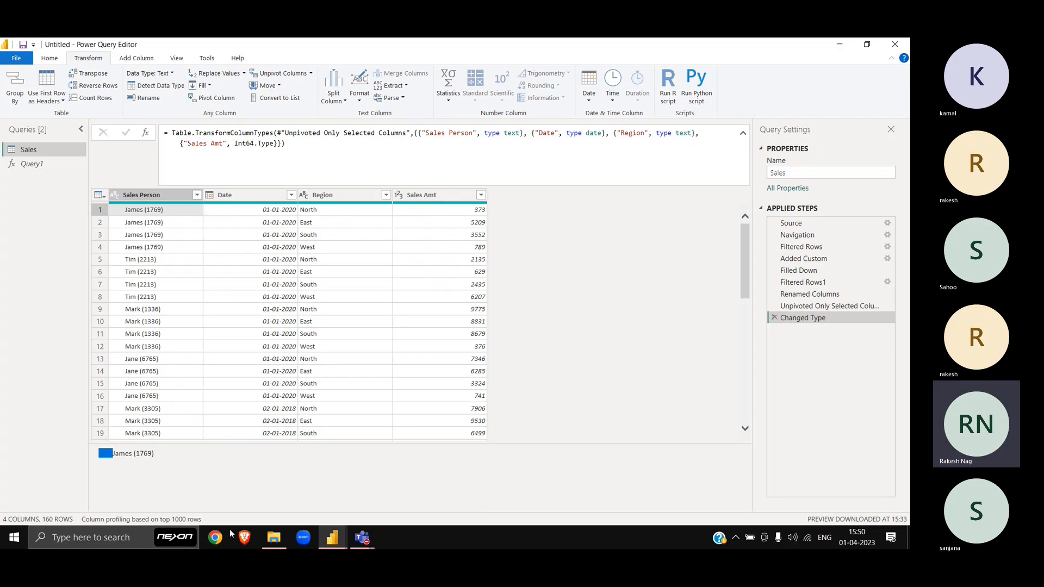
Step: Trim the extra spaces from the Sales Person column values
click(147, 198)
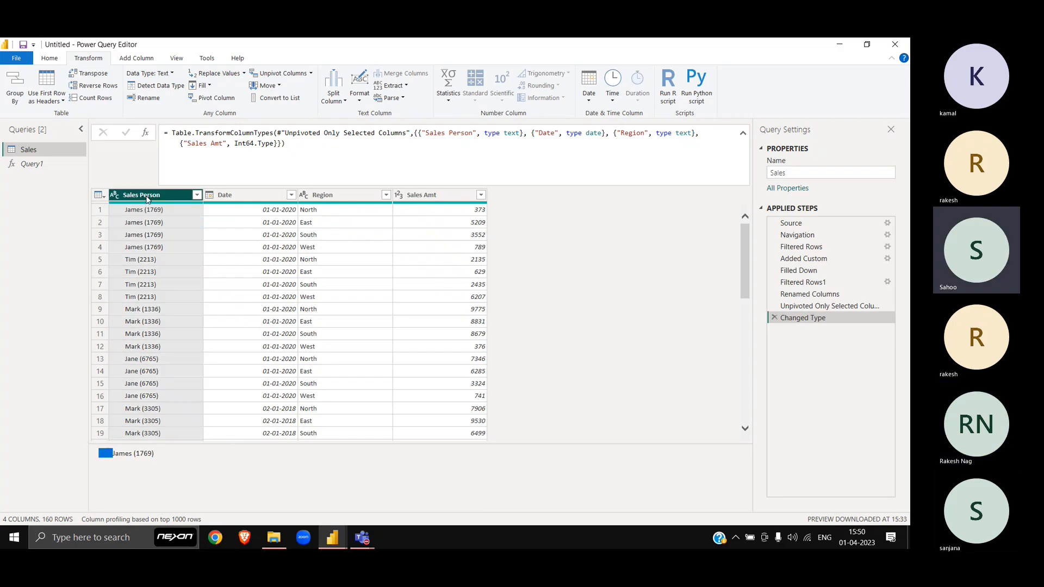
click(359, 102)
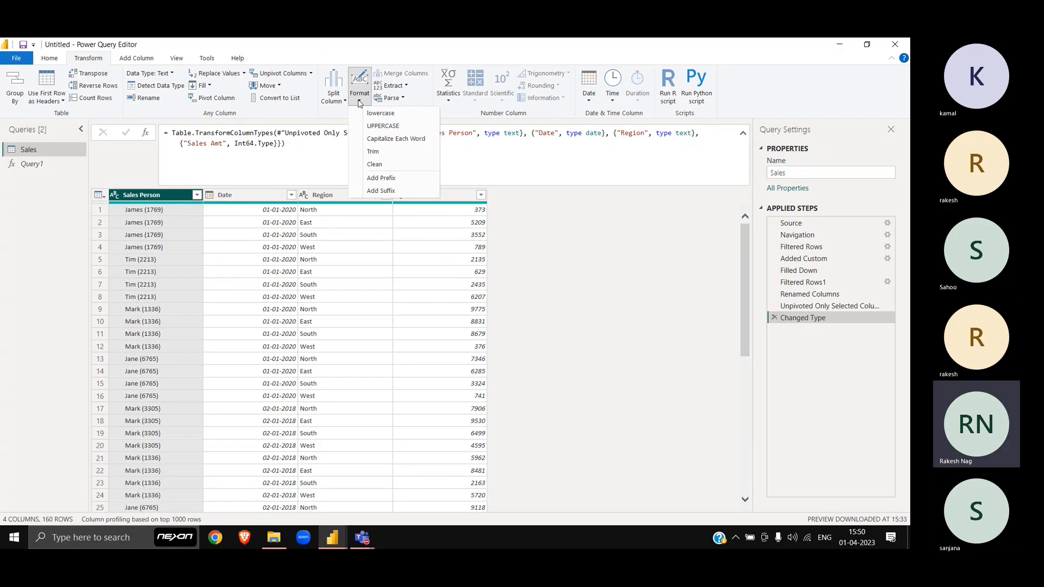
click(382, 152)
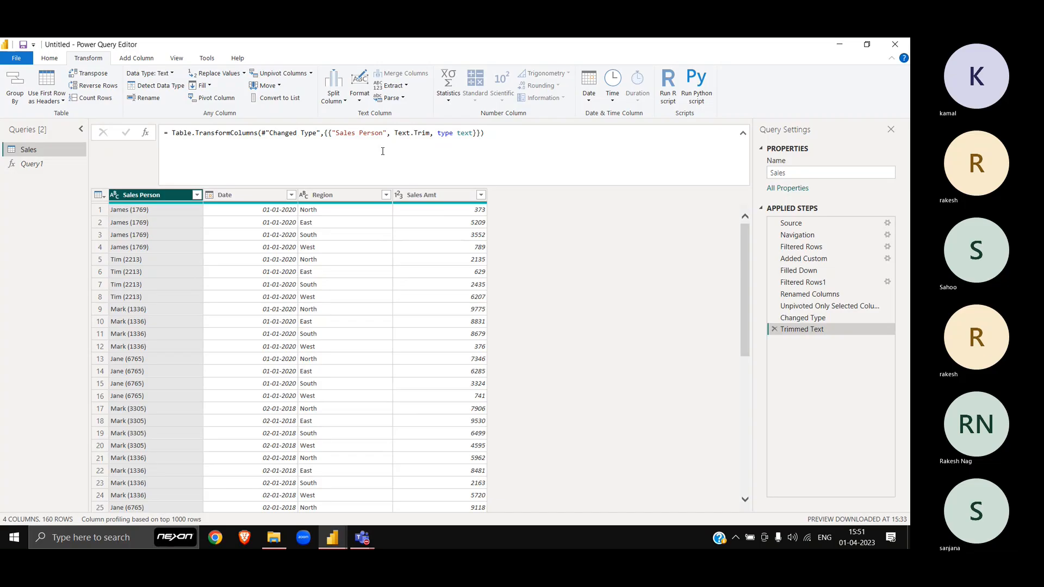
key(alt+Tab)
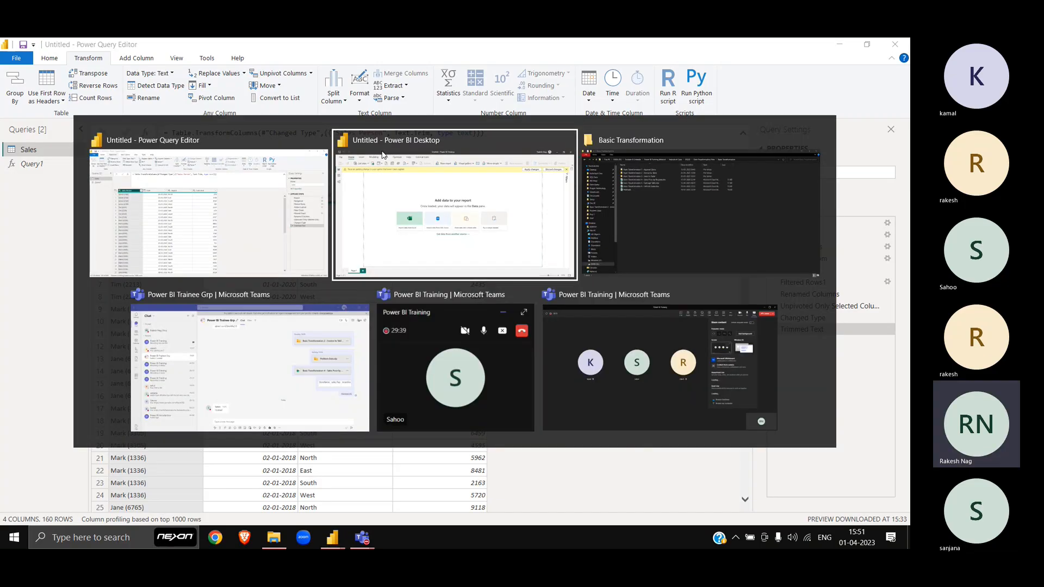
Step: Open Basic Transformation 6 - Uniform Sales.xlsx and close MLM.xlsx
key(alt+Tab)
key(Down)
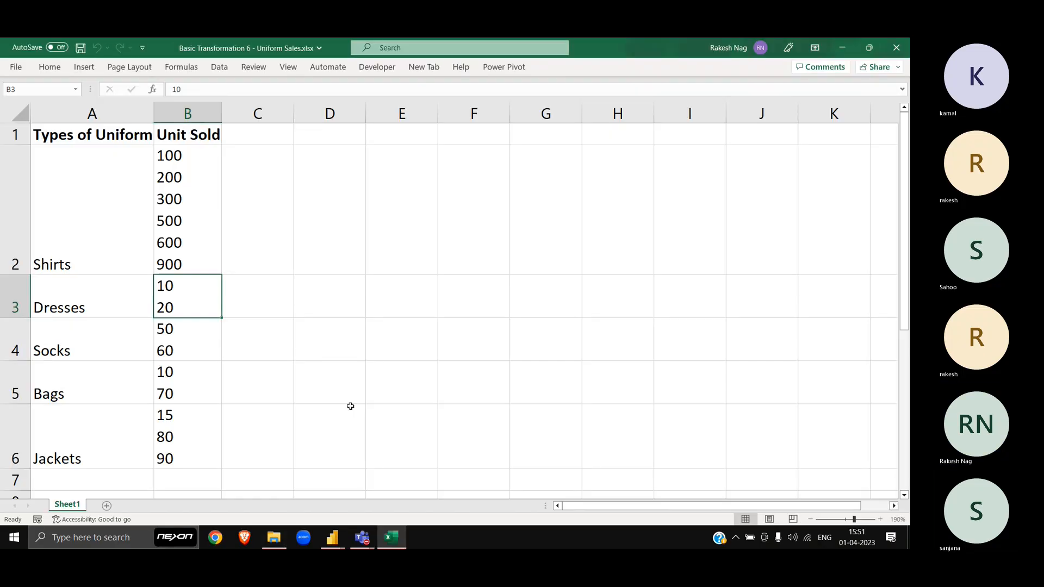
key(alt+Tab)
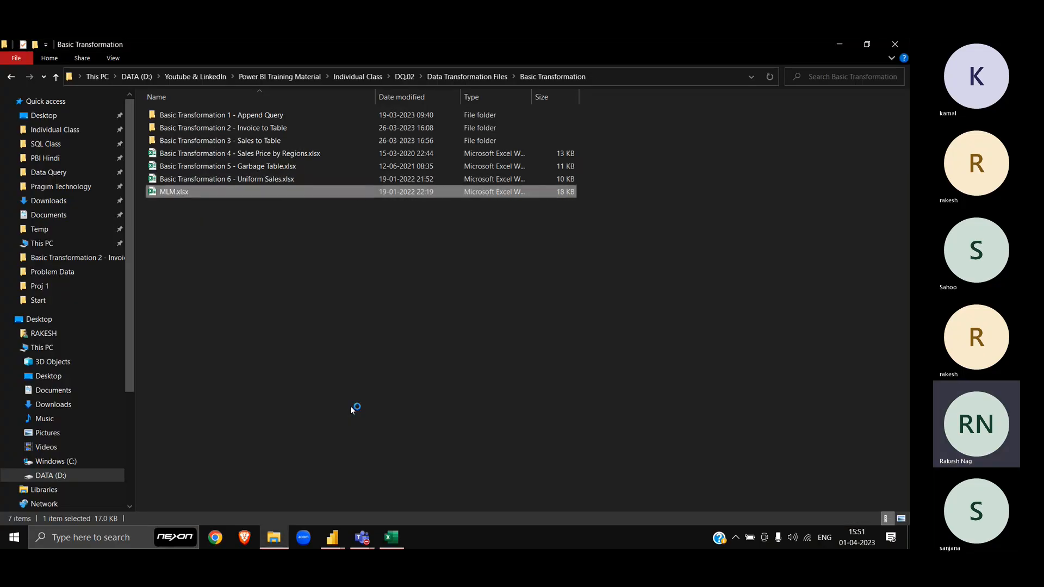
key(alt+Tab)
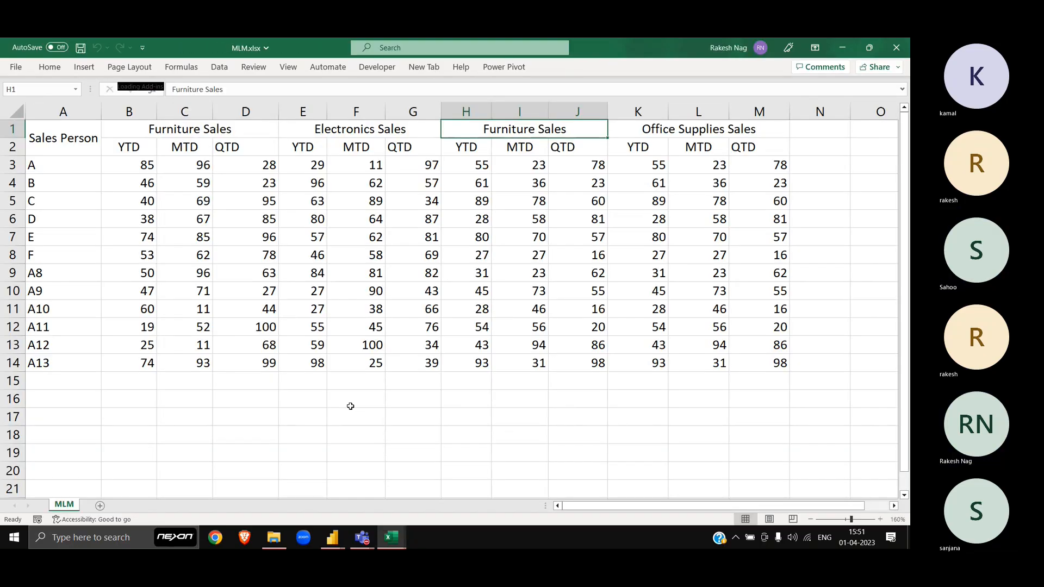
click(908, 45)
Step: Inspect the merged Shirts, Dresses and Socks cells and Shirts' stacked Unit Sold values
scroll(113, 250, down, 3)
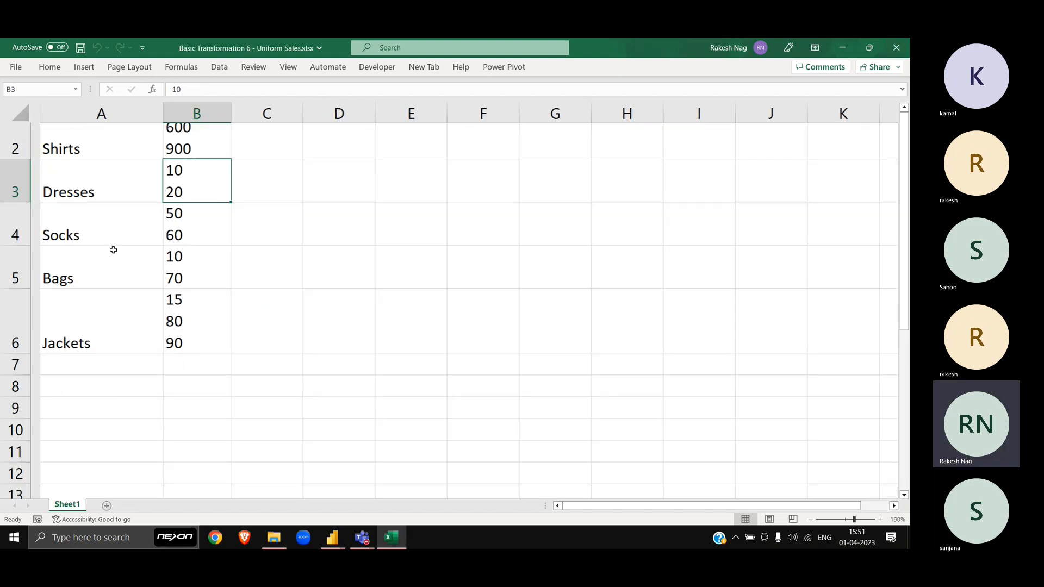
scroll(114, 250, up, 3)
click(135, 144)
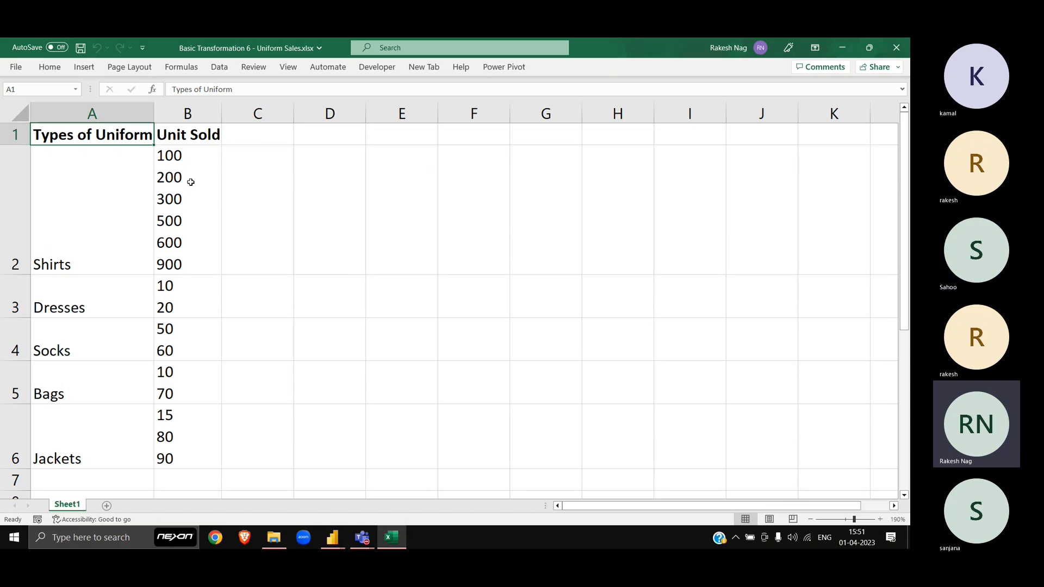
click(119, 176)
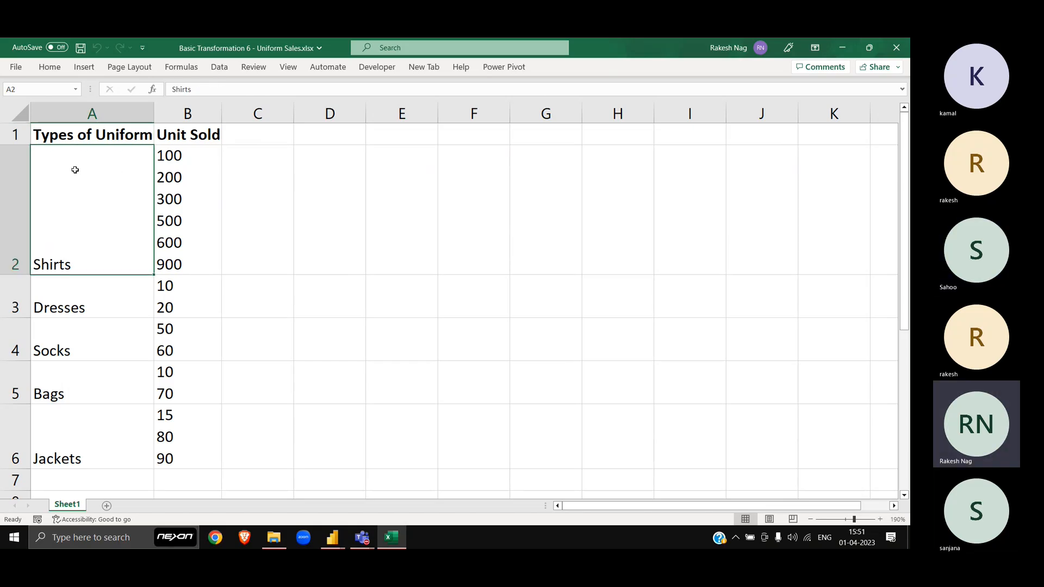
click(19, 173)
click(18, 298)
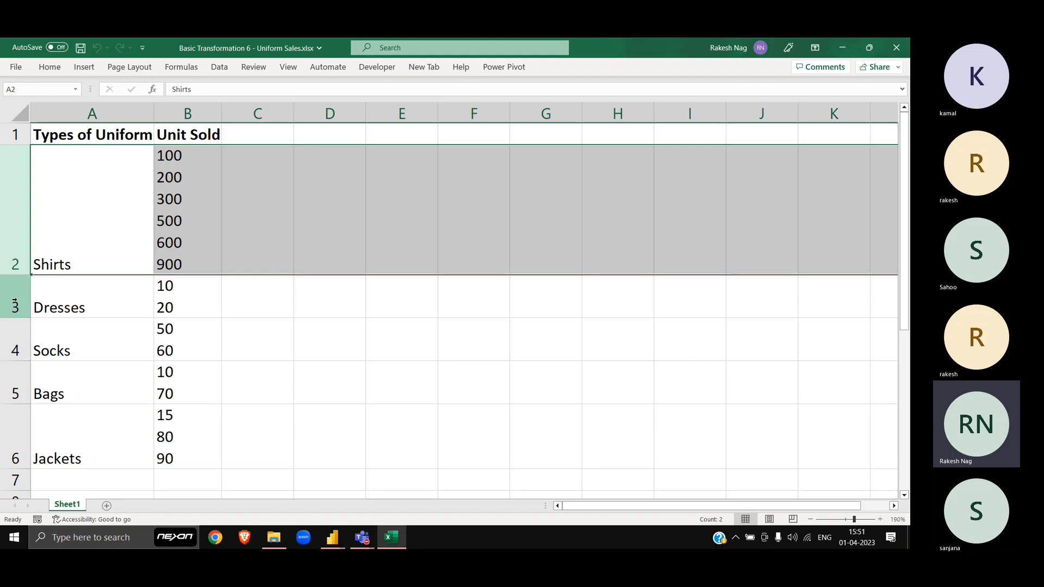
click(17, 339)
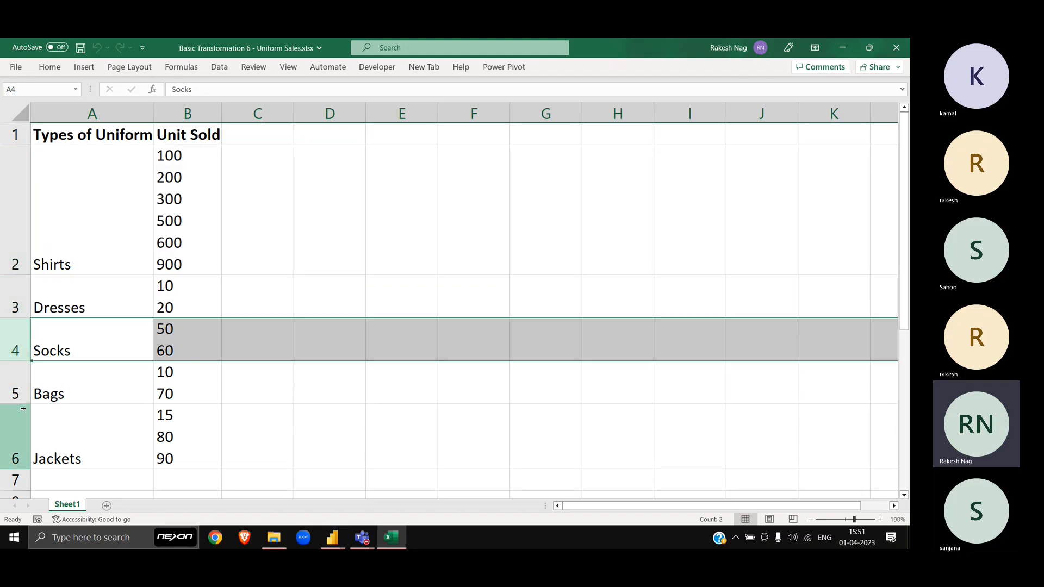
click(69, 213)
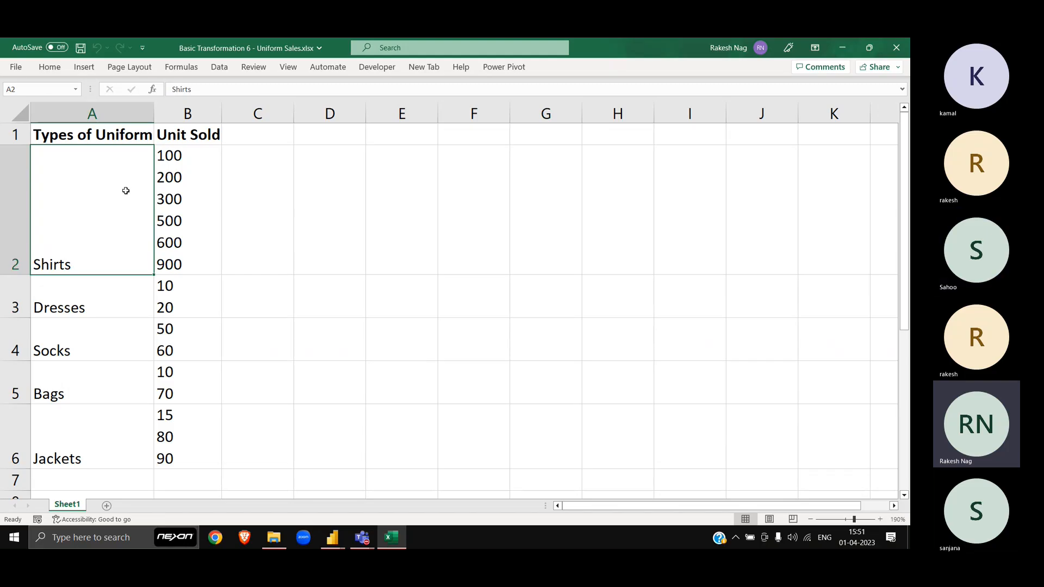
click(93, 309)
click(90, 248)
click(191, 156)
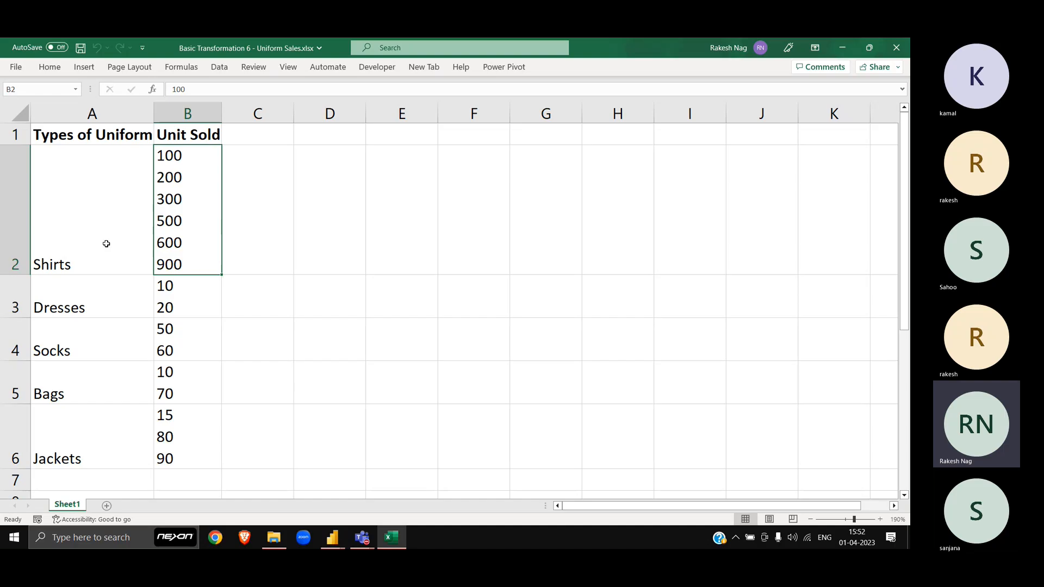
Step: Test =SUM(B2) in D3 on the stacked Shirts values and widen column B
double_click(195, 180)
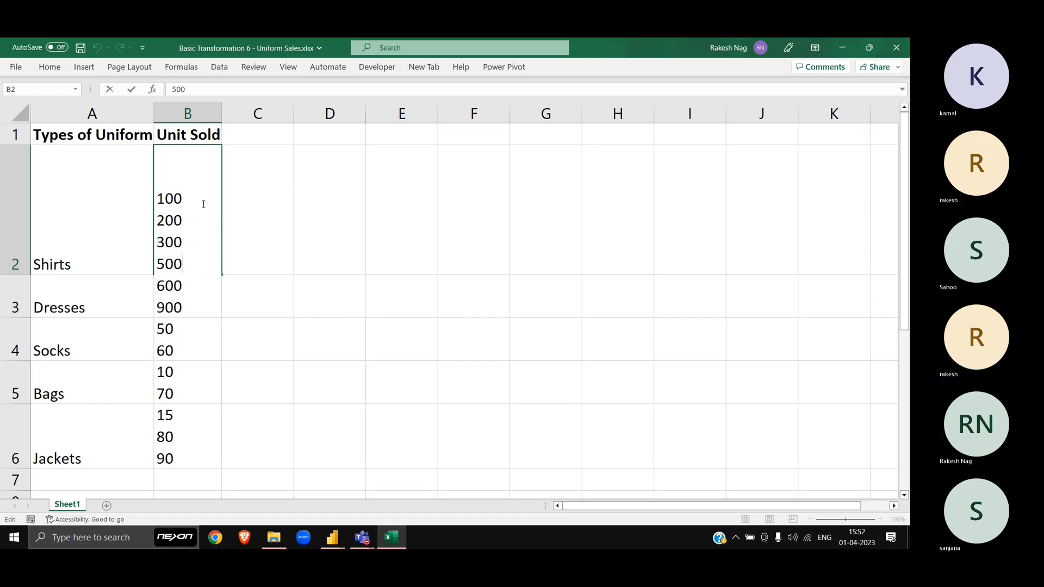
key(Escape)
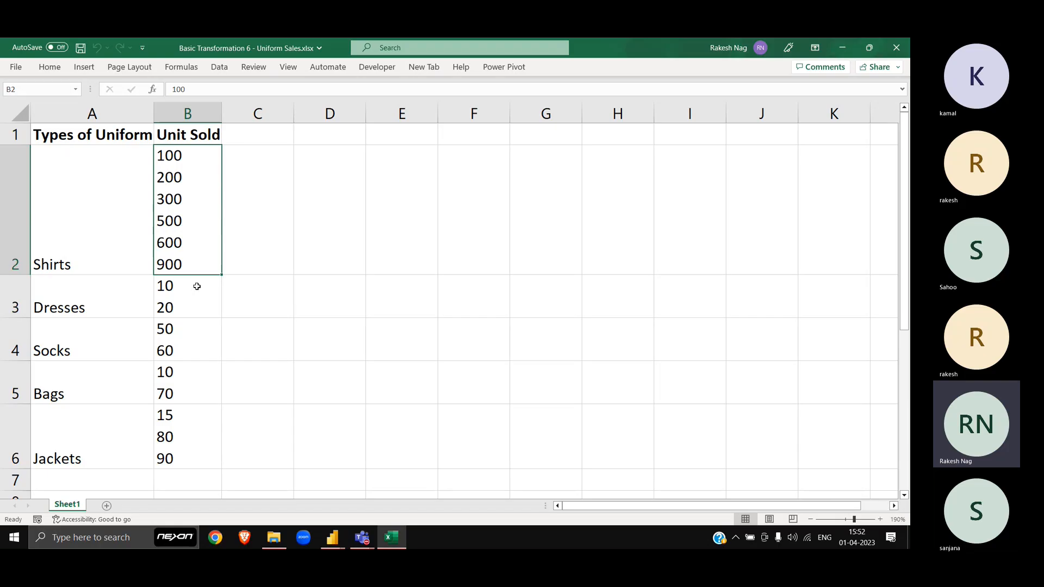
click(347, 296)
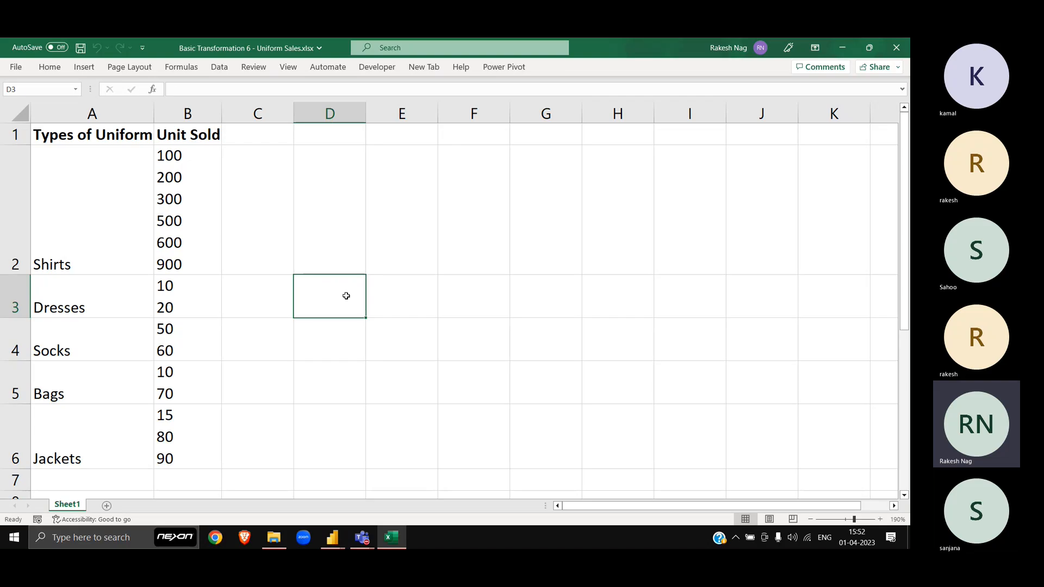
text(=sum)
key(Tab)
key(Up)
key(Up)
key(Left)
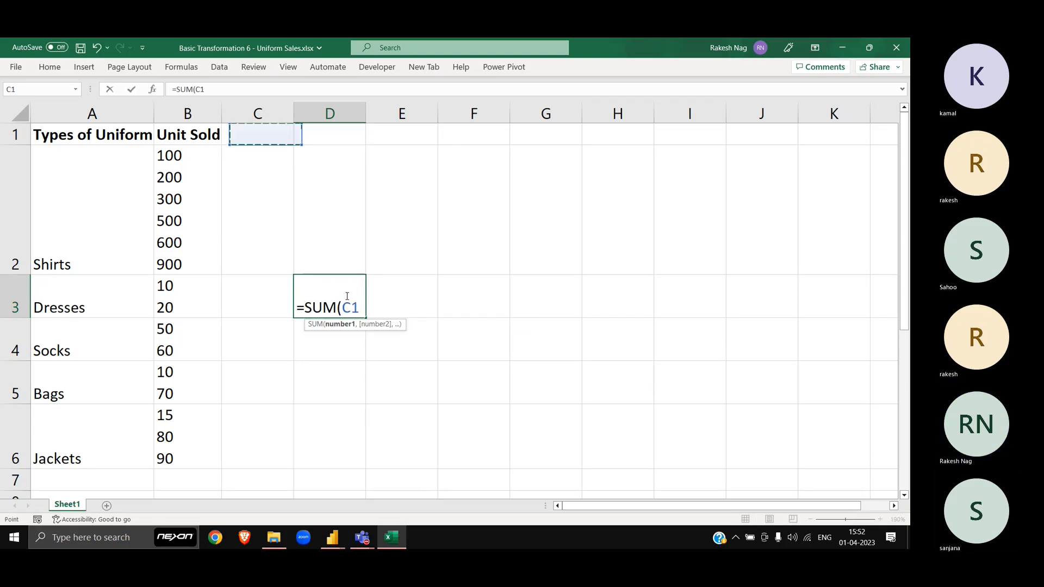
key(Left)
key(Down)
key(Return)
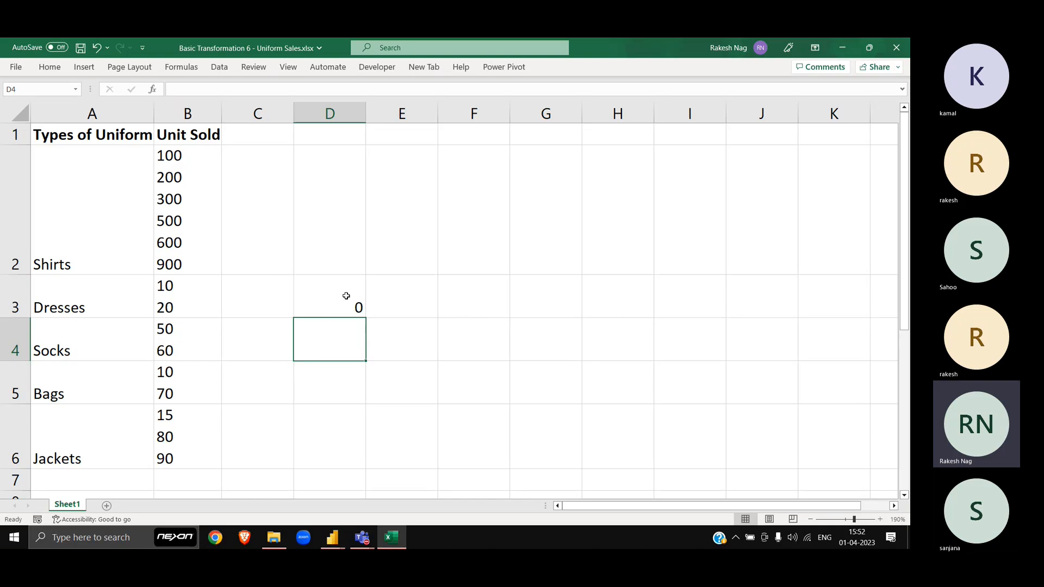
click(190, 183)
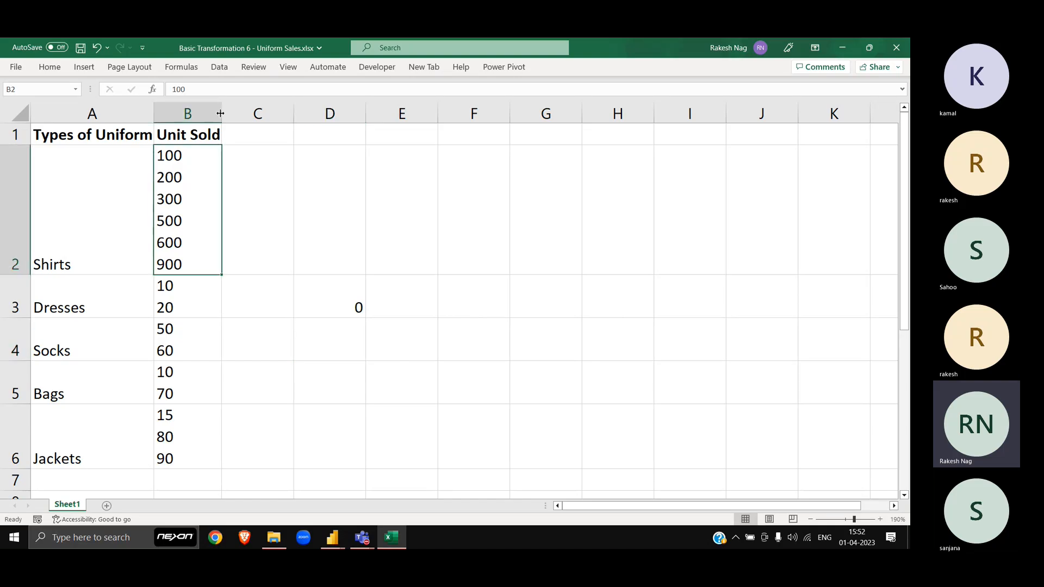
drag(222, 113, 326, 127)
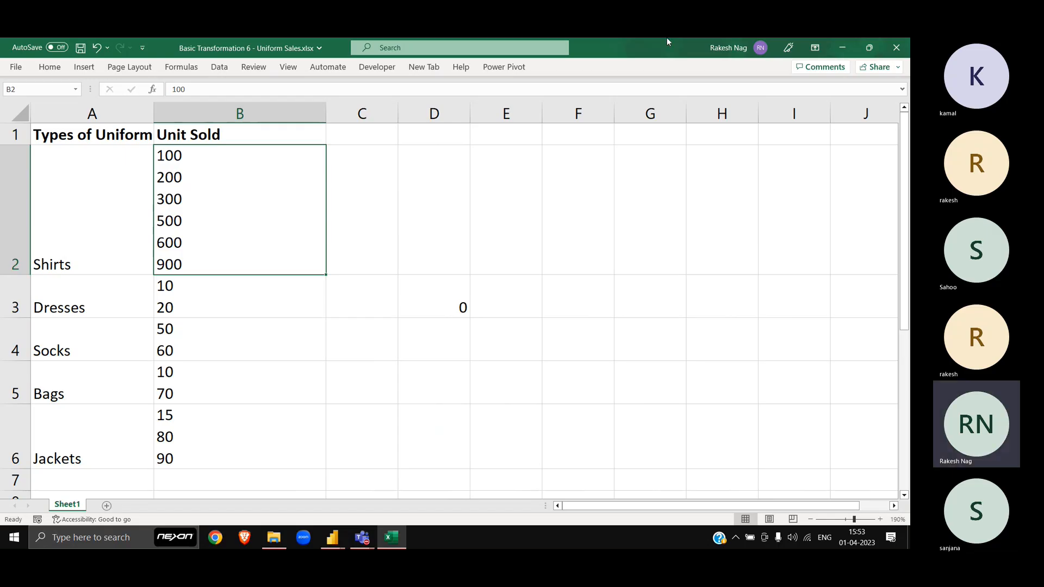
Step: Close the Uniform Sales workbook without saving the test edits
click(896, 47)
click(463, 305)
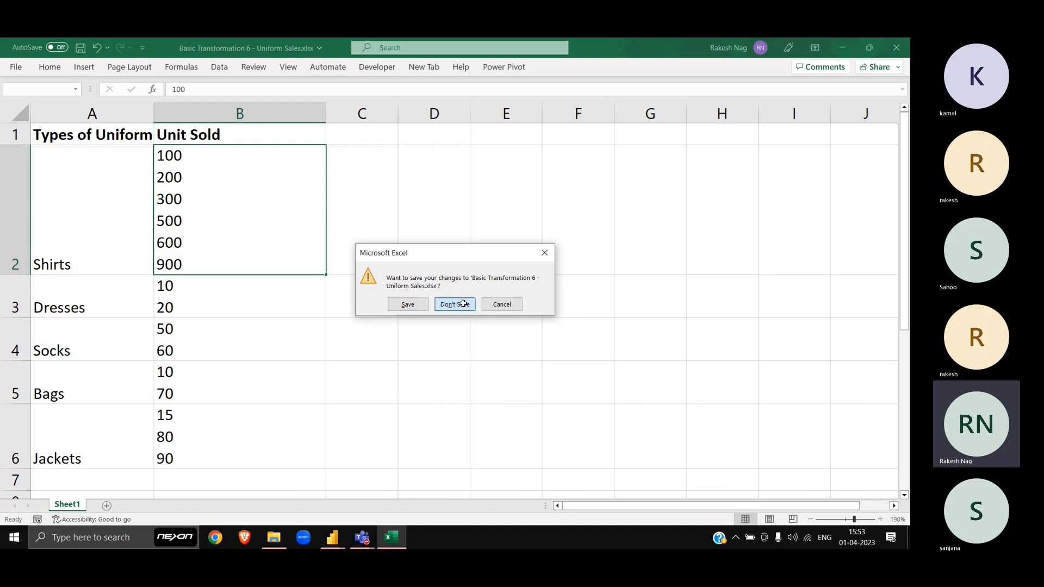
key(Up)
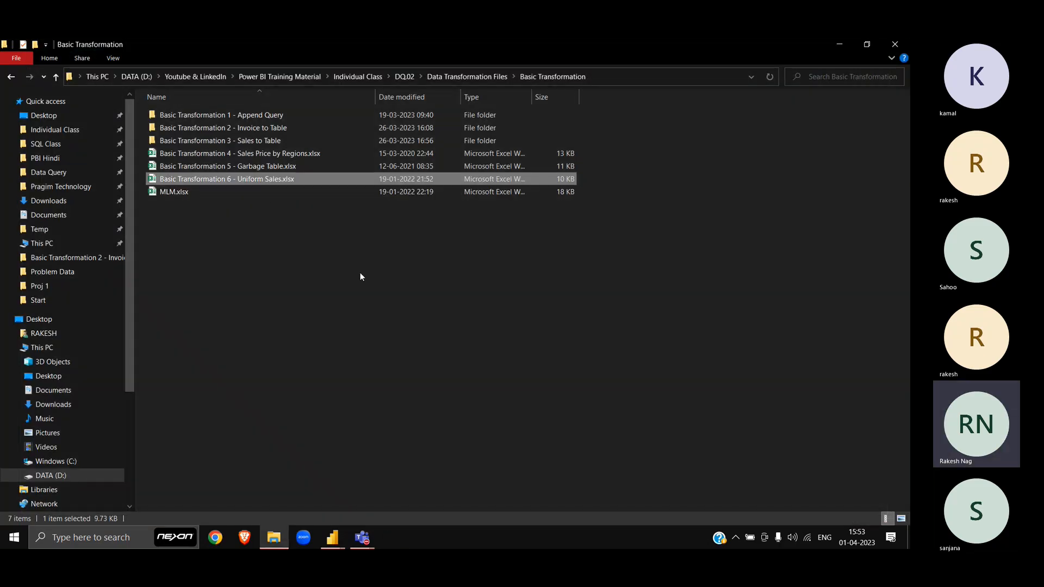
key(alt+d)
Step: Import Sheet1 from Basic Transformation 6 - Uniform Sales.xlsx as a new query
key(alt+Tab)
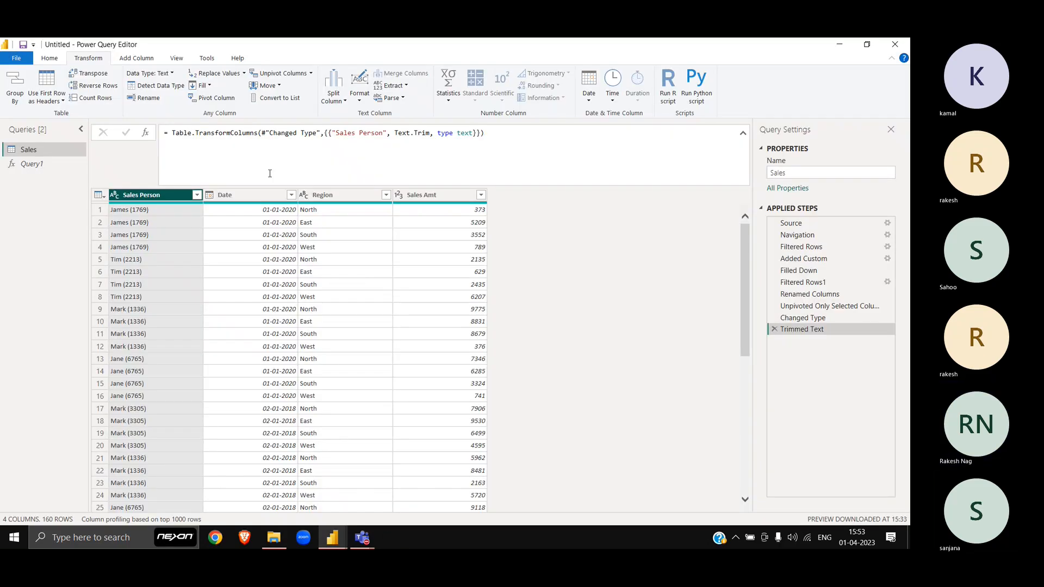
click(50, 60)
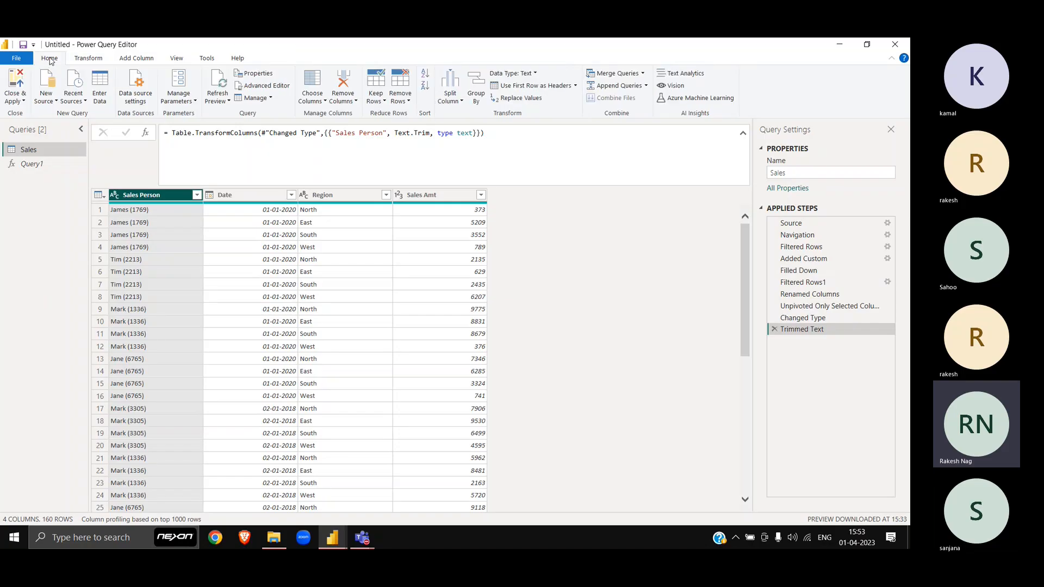
click(48, 97)
click(84, 136)
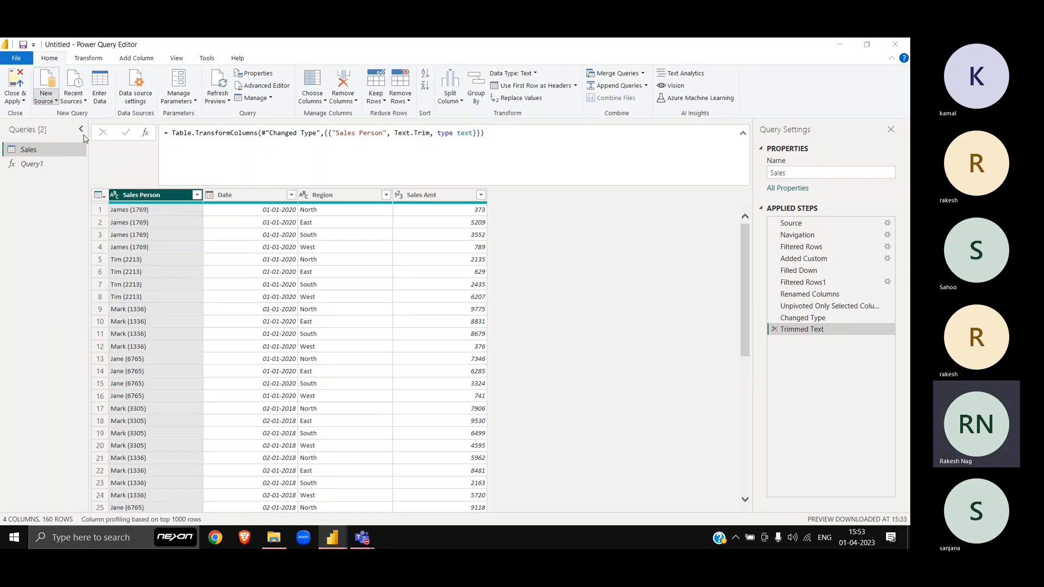
key(alt+d)
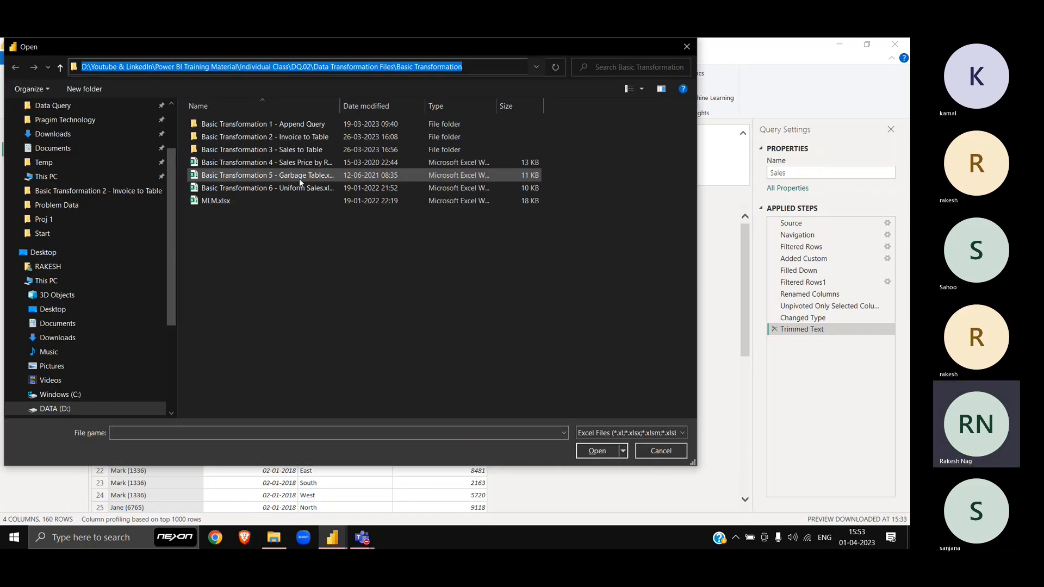
double_click(301, 185)
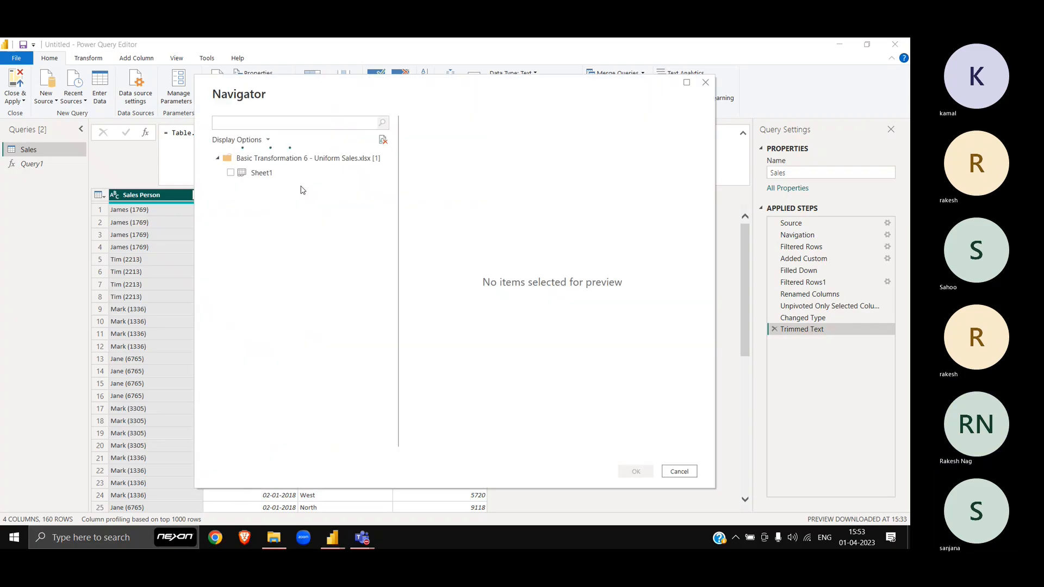
click(231, 173)
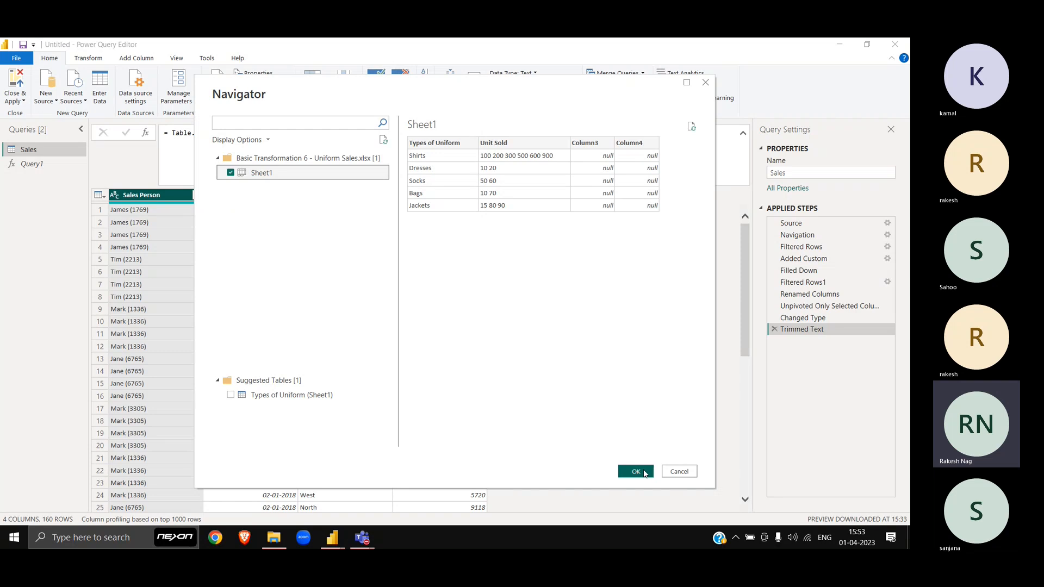
click(644, 473)
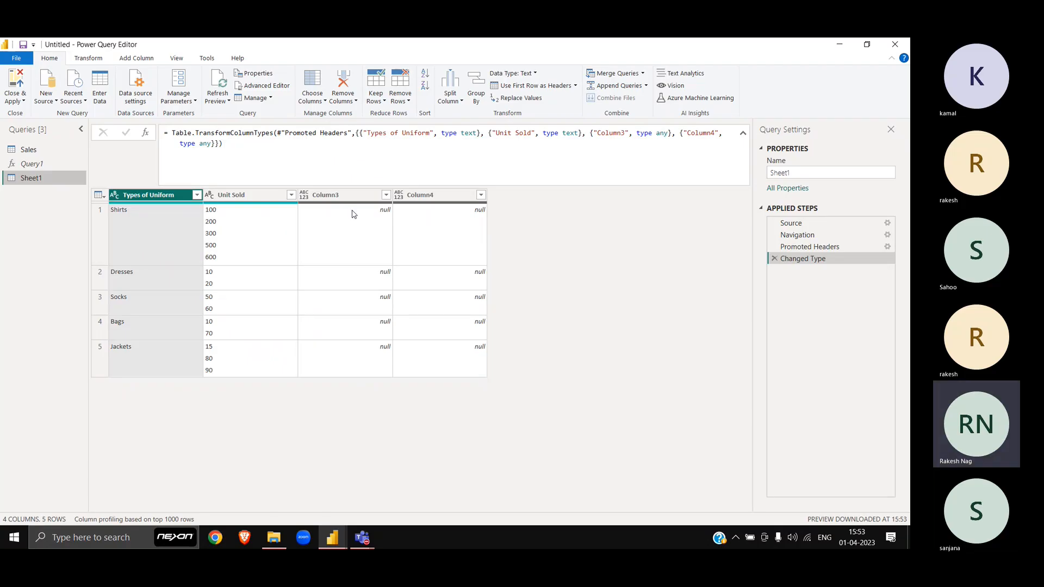
Step: Delete the automatic Changed Type step from the Sheet1 query
click(340, 196)
click(419, 197)
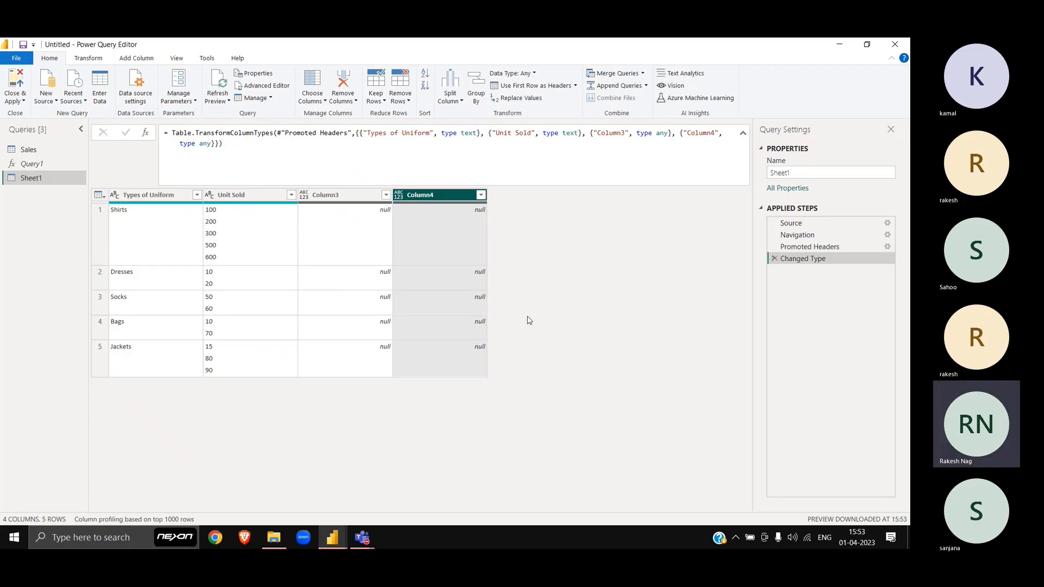
click(252, 194)
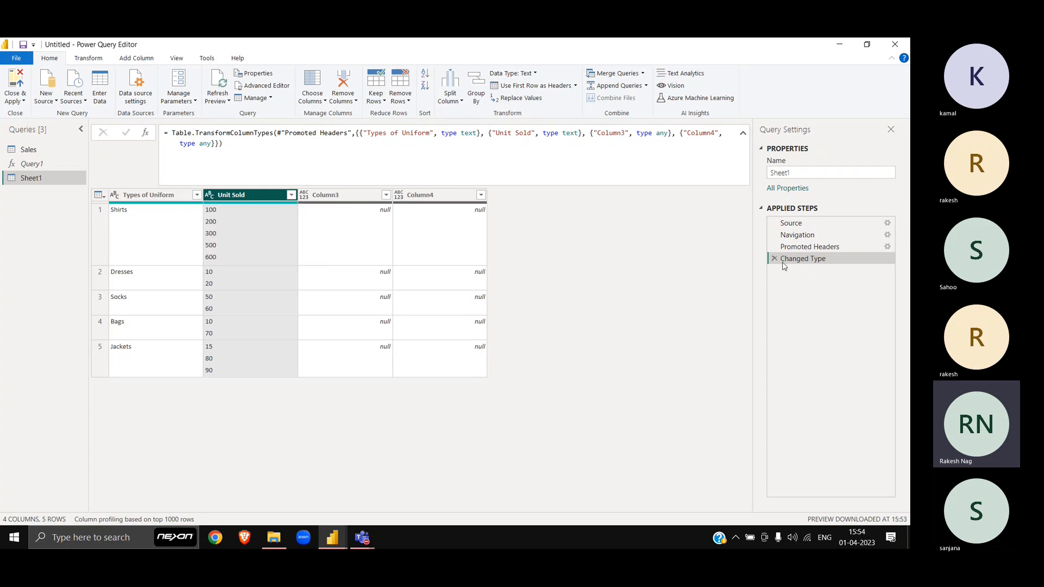
click(774, 259)
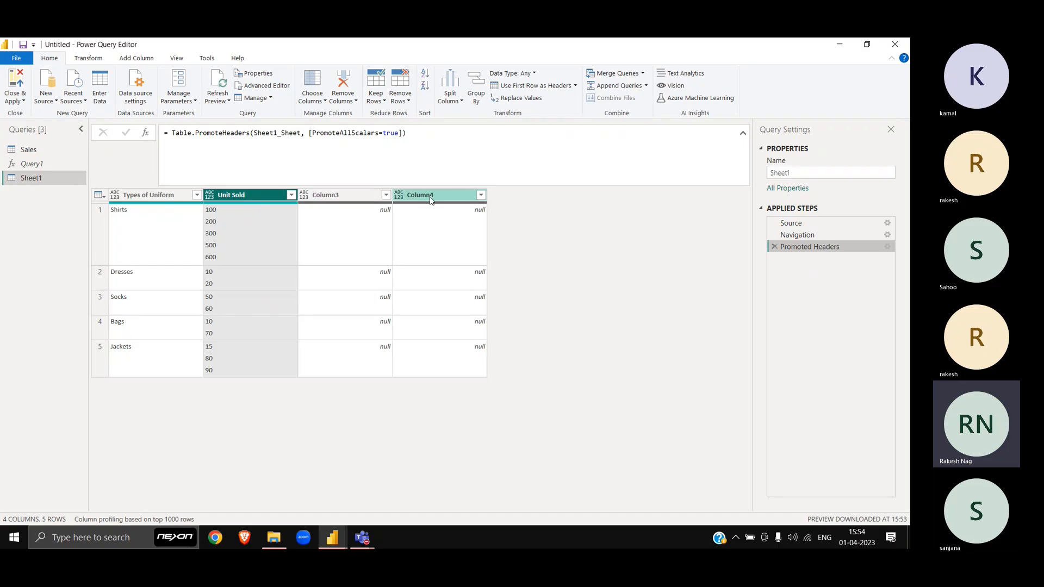
Step: Keep only the Types of Uniform and Unit Sold columns, removing the others
click(167, 206)
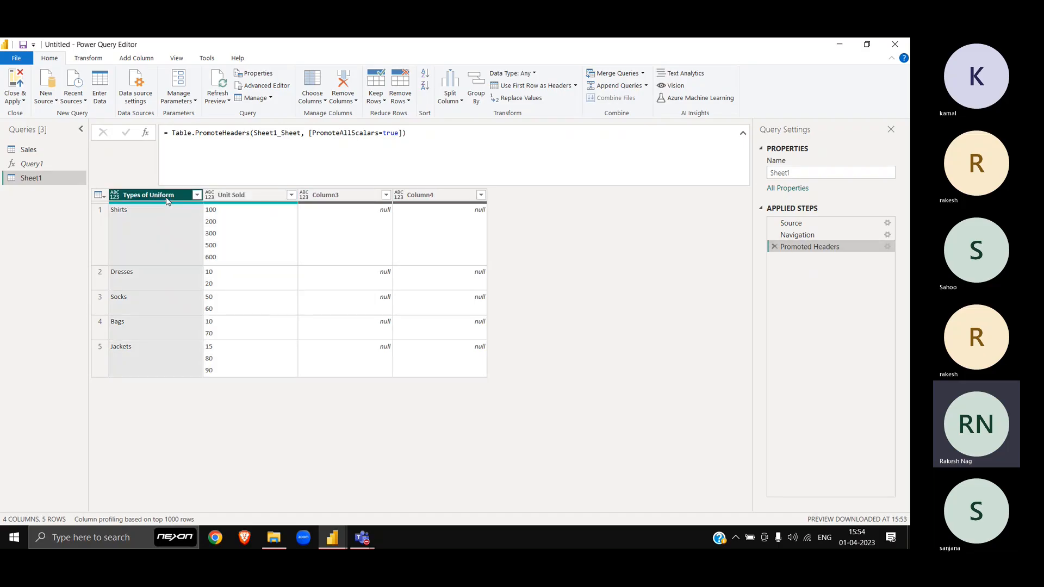
ctrl+click(250, 200)
right_click(243, 198)
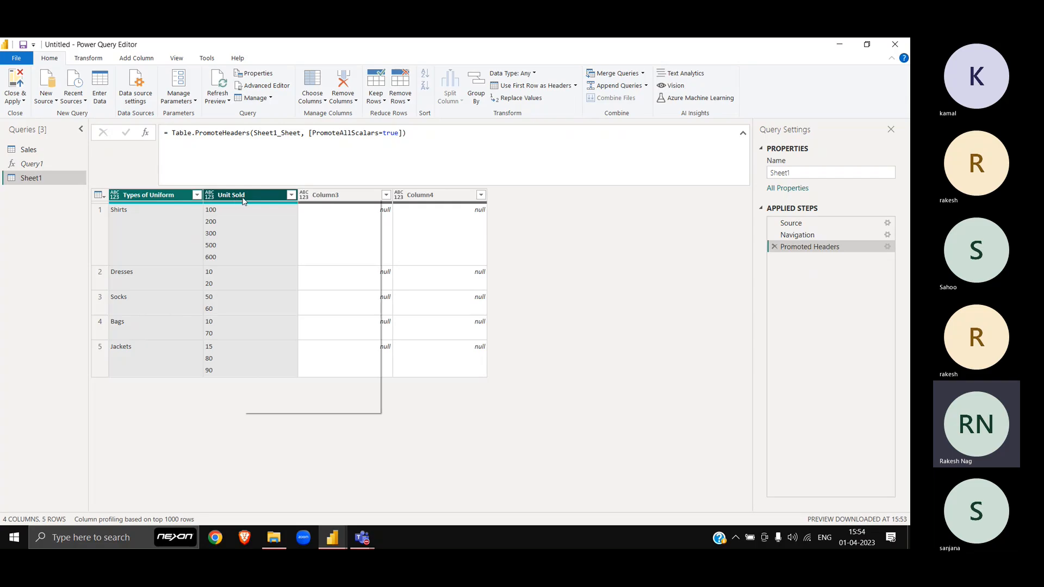
click(292, 233)
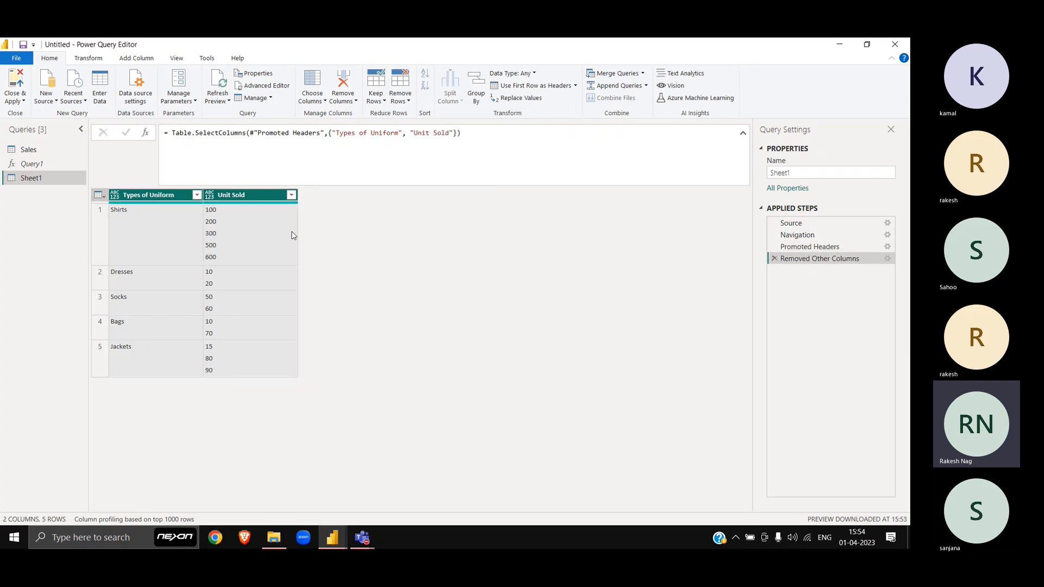
click(259, 199)
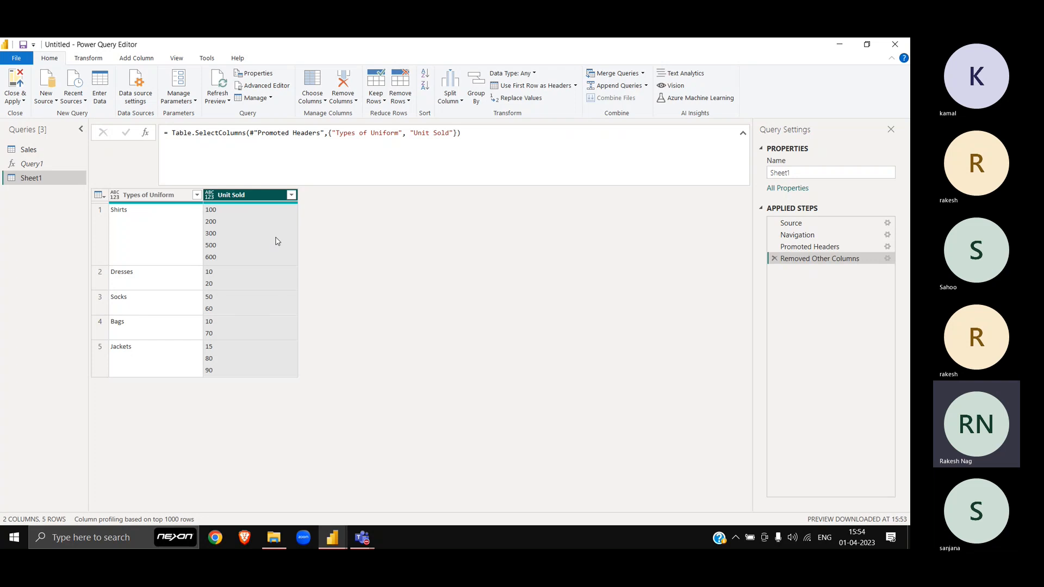
key(alt+Tab)
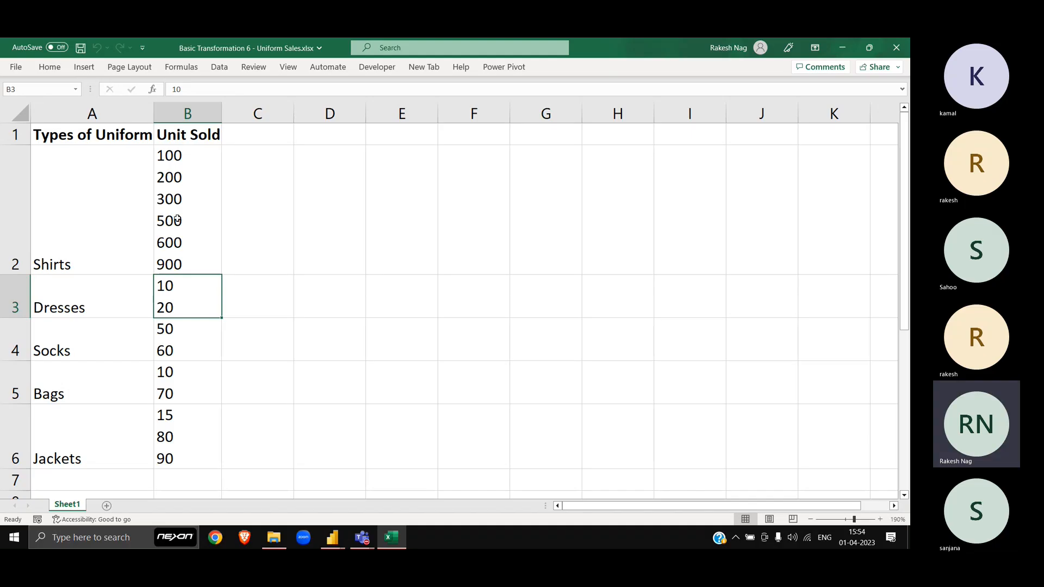
Step: Enter Shirts in F3:F6 with quantities 100, 200, 300 and 500 in G3:G6
click(336, 174)
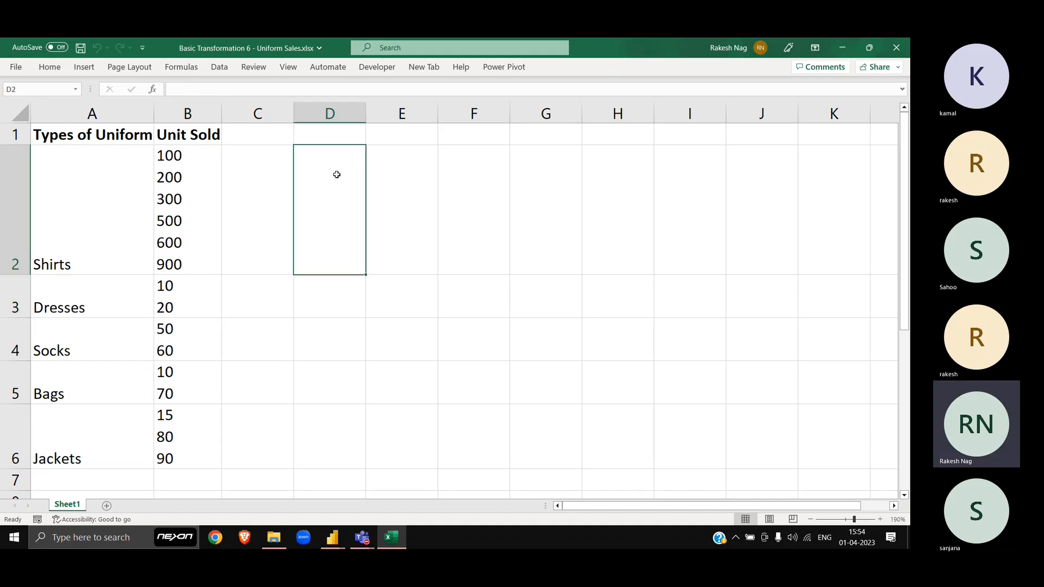
ctrl+scroll(337, 175, down, 6)
click(254, 205)
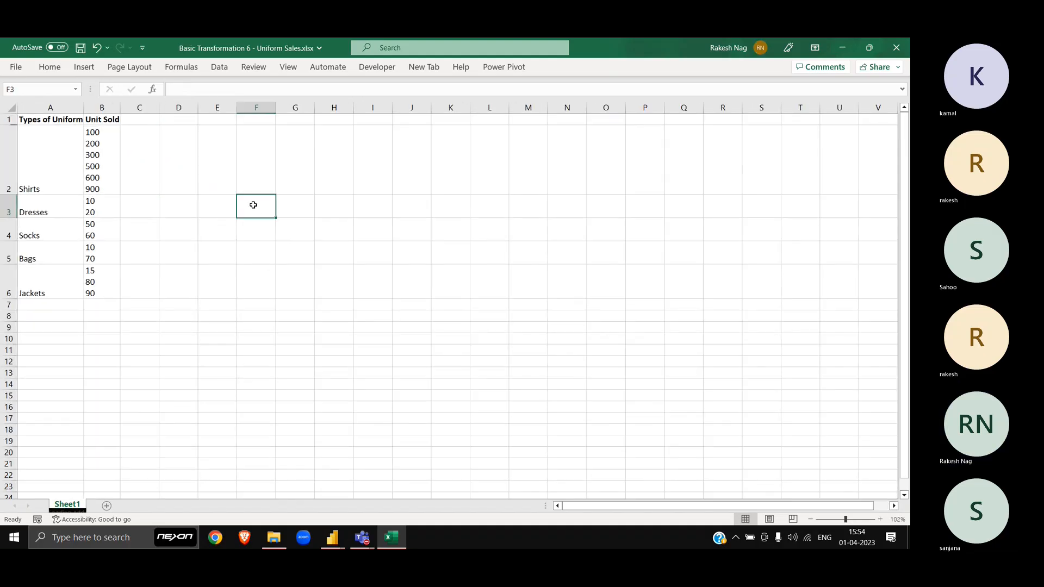
text(hirts)
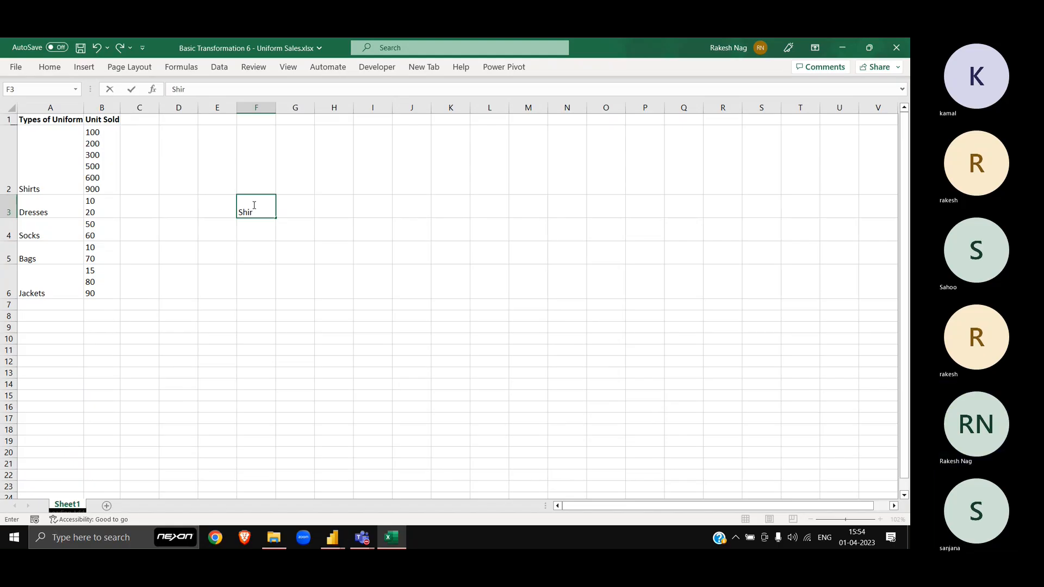
key(Return)
key(Up)
key(Right)
text(100)
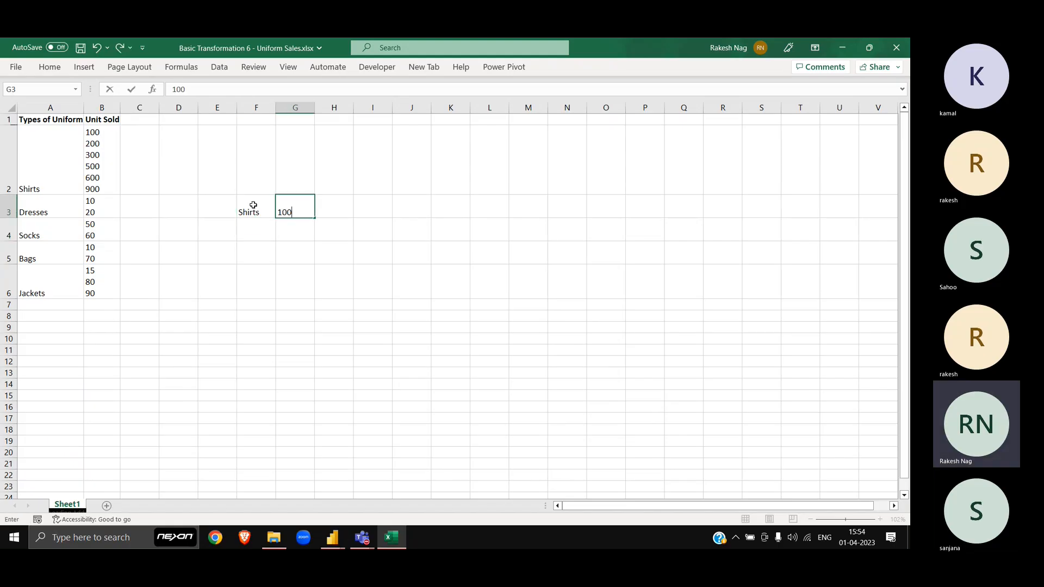
key(Return)
key(Left)
text(Shirts)
key(Tab)
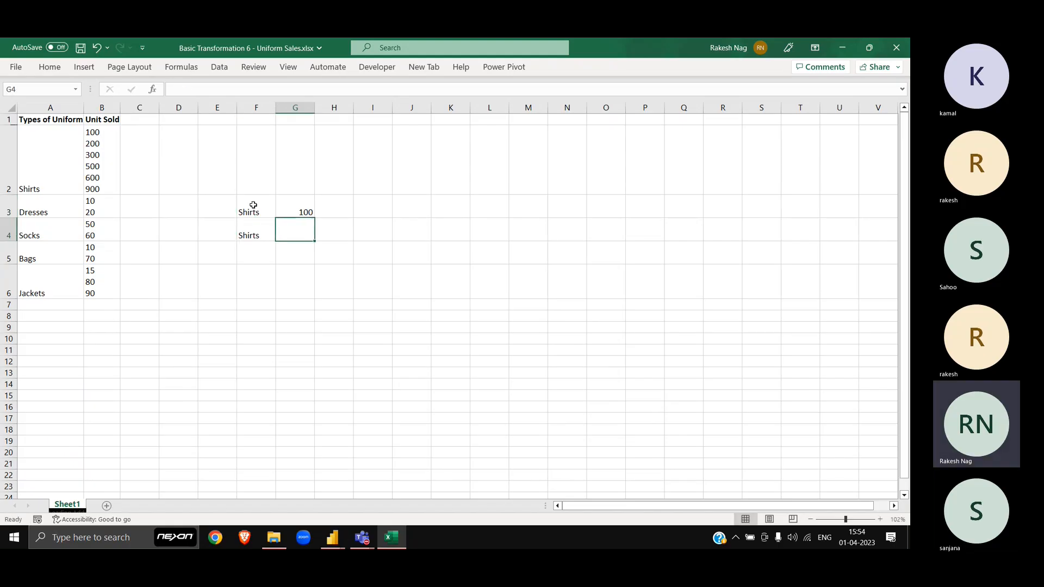
text(200)
key(Return)
text(Shirts)
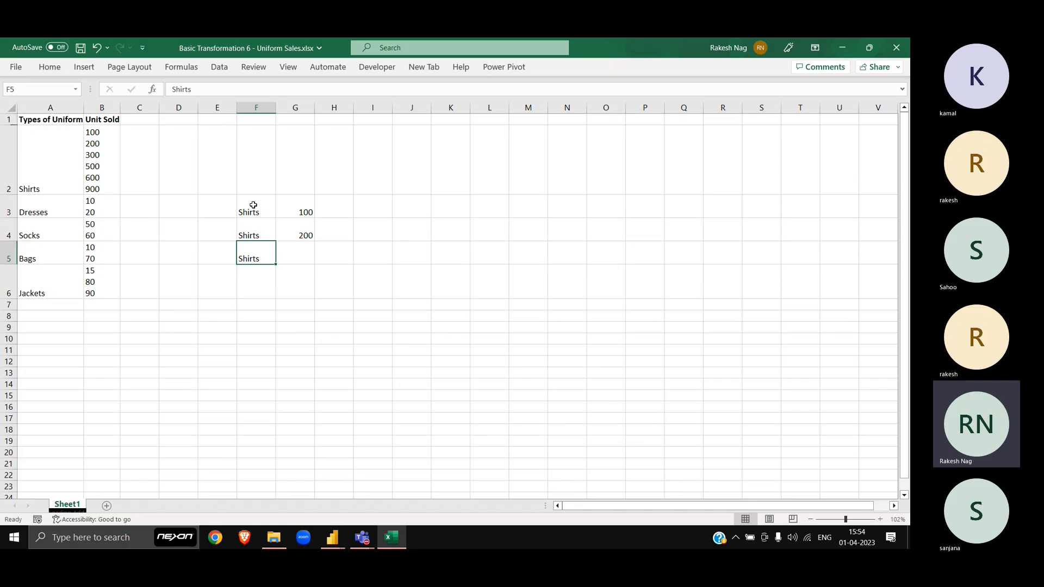
key(Tab)
text(300)
key(Return)
key(Left)
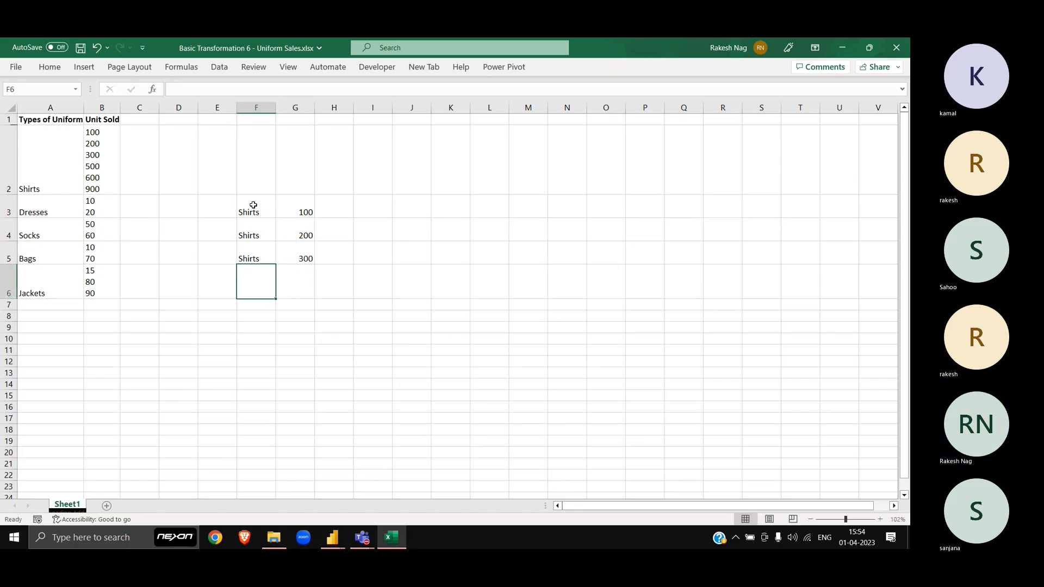
text(Shirts)
key(Tab)
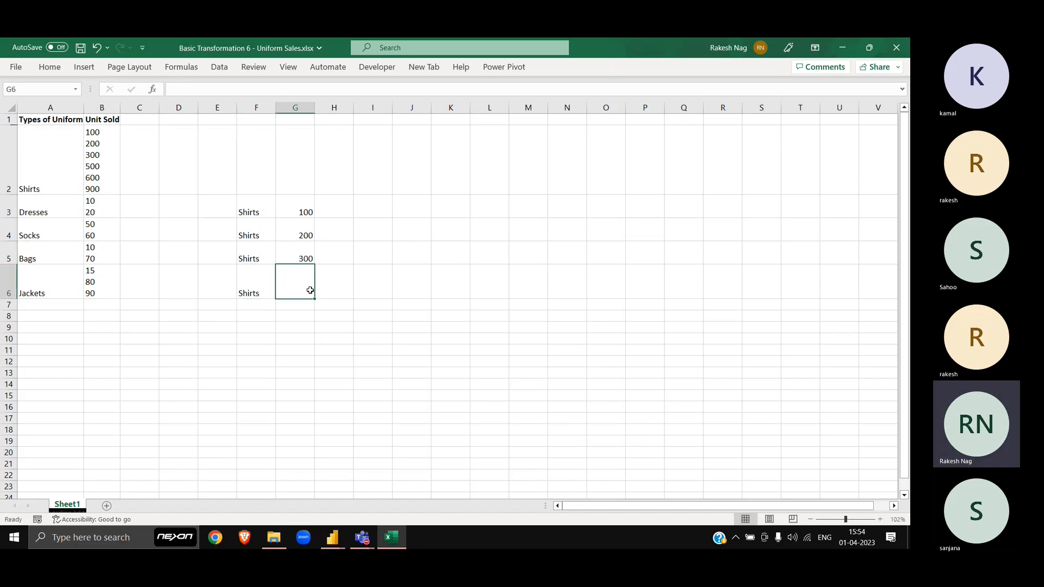
text(500)
key(Tab)
Step: Total the quantities with =SUM(G3:G6) in I6, giving 1100
key(Tab)
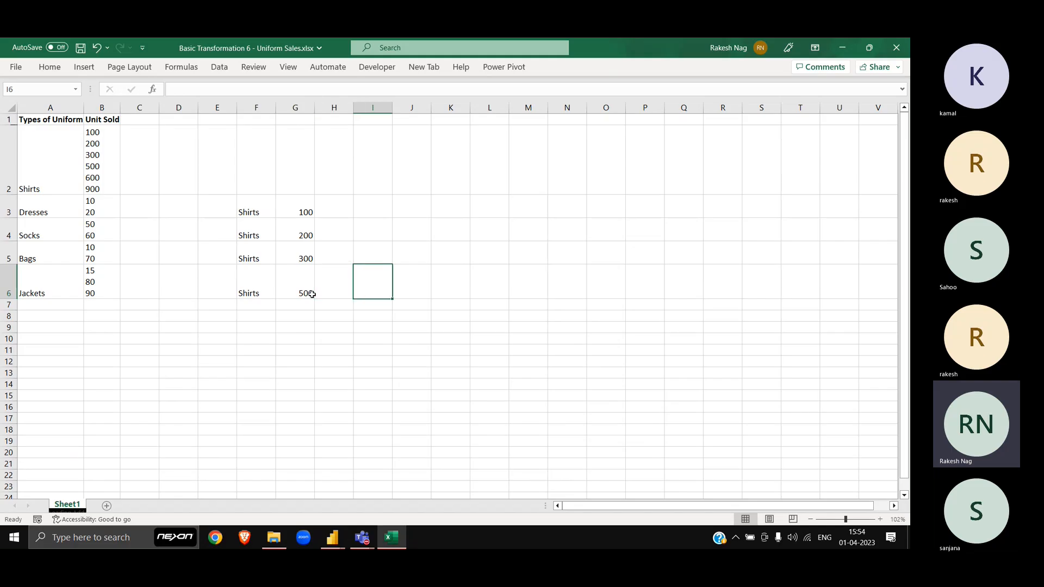
text(=sum)
key(Tab)
key(Left)
key(Left)
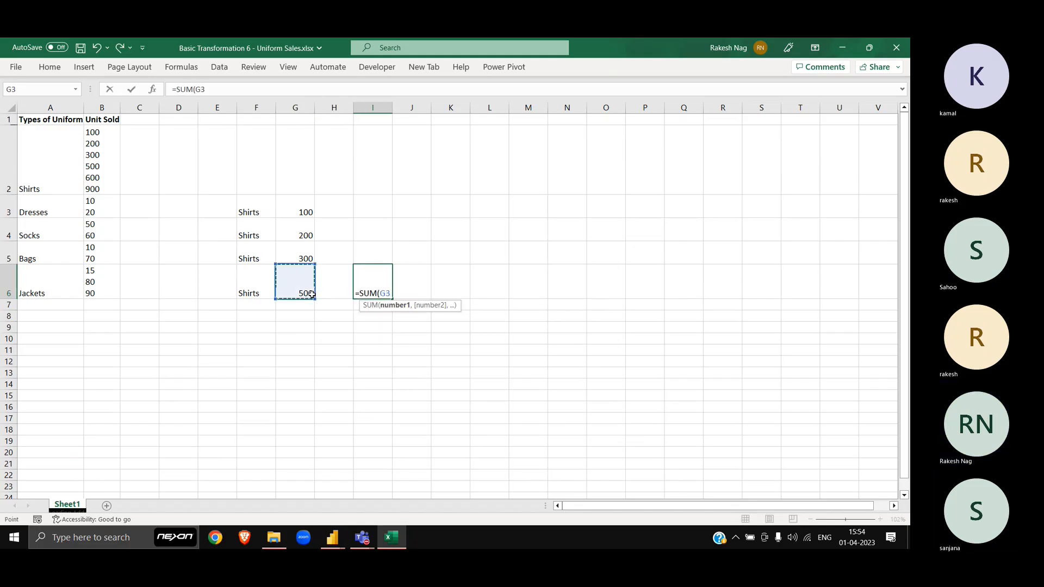
key(Up)
key(Up)
key(Up)
key(shift+Down)
key(shift+Down)
key(shift+Down)
key(Return)
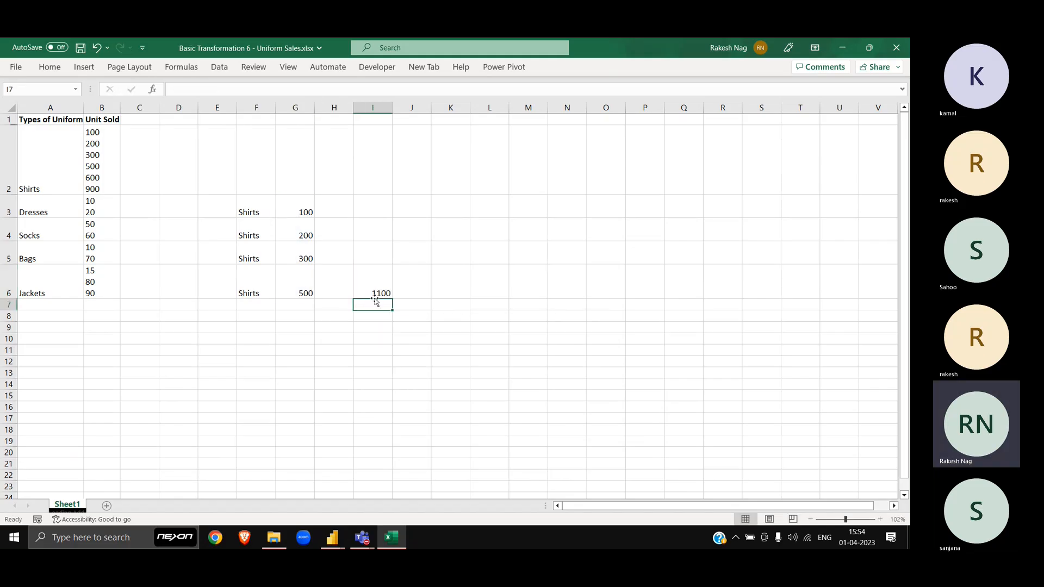
click(374, 294)
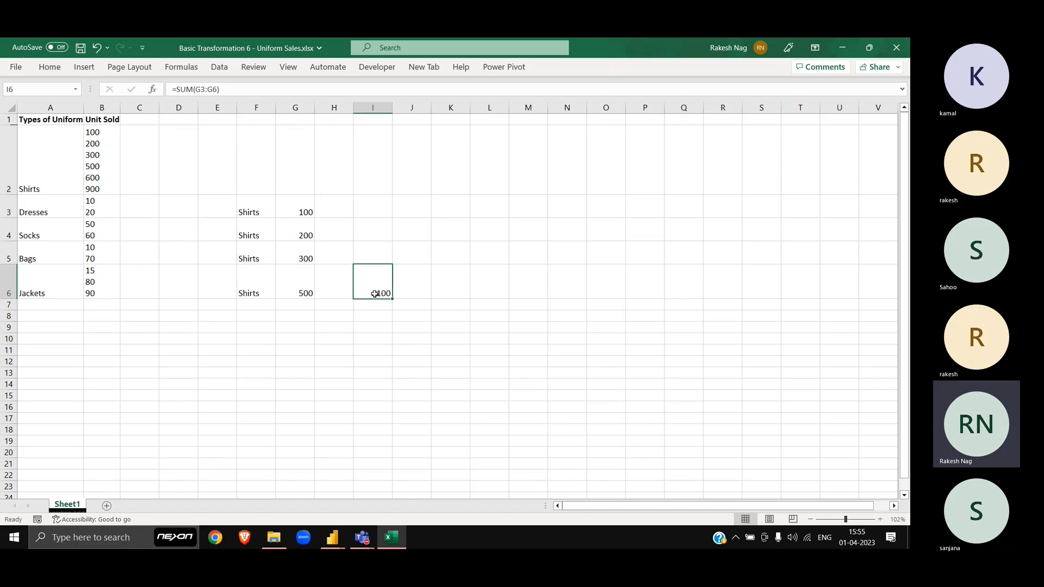
key(alt+Tab)
key(Tab)
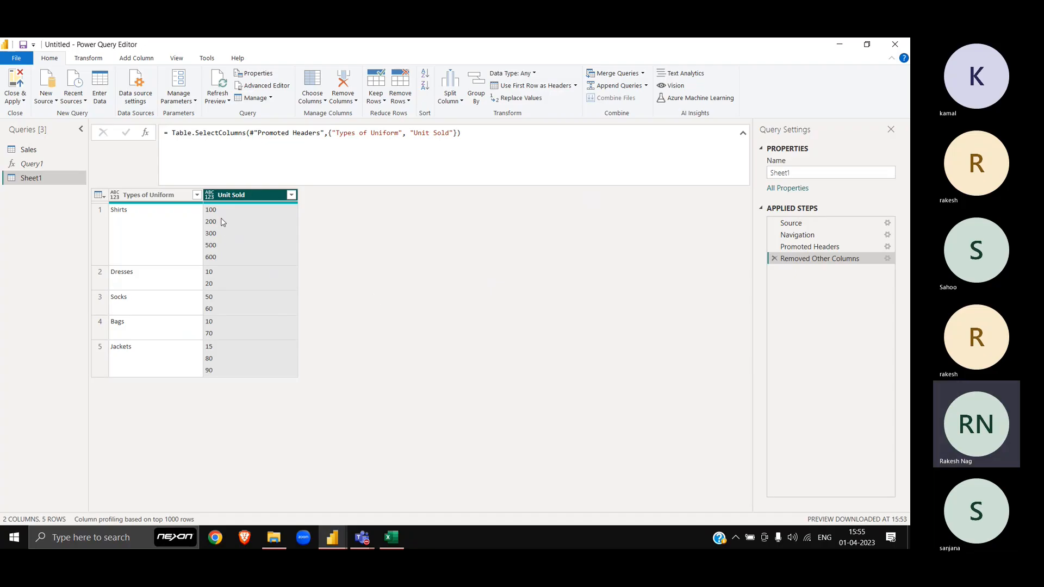
Step: Review the Split Column by Delimiter settings for Unit Sold, closing them without splitting
click(97, 58)
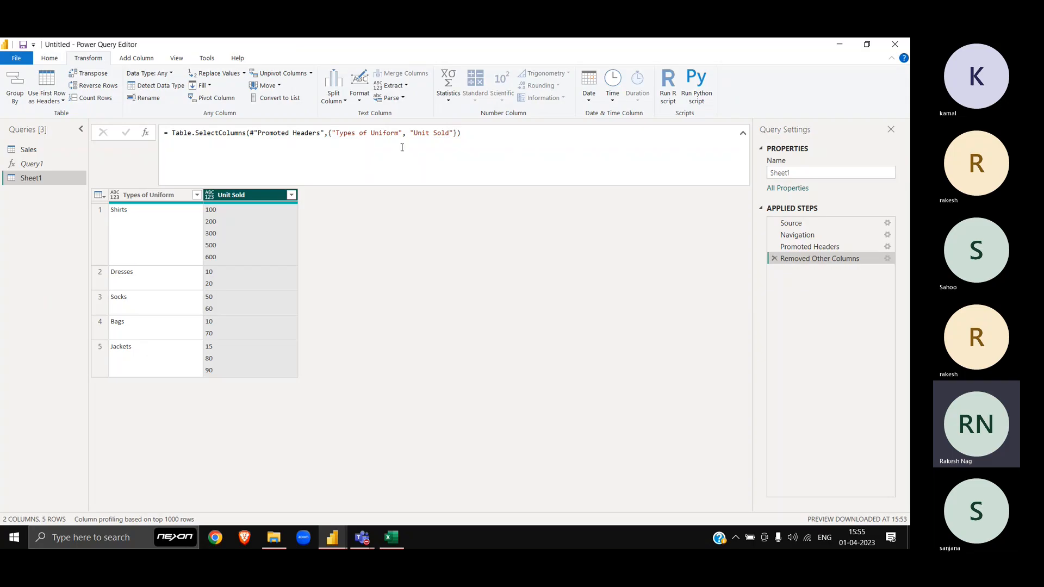
click(342, 101)
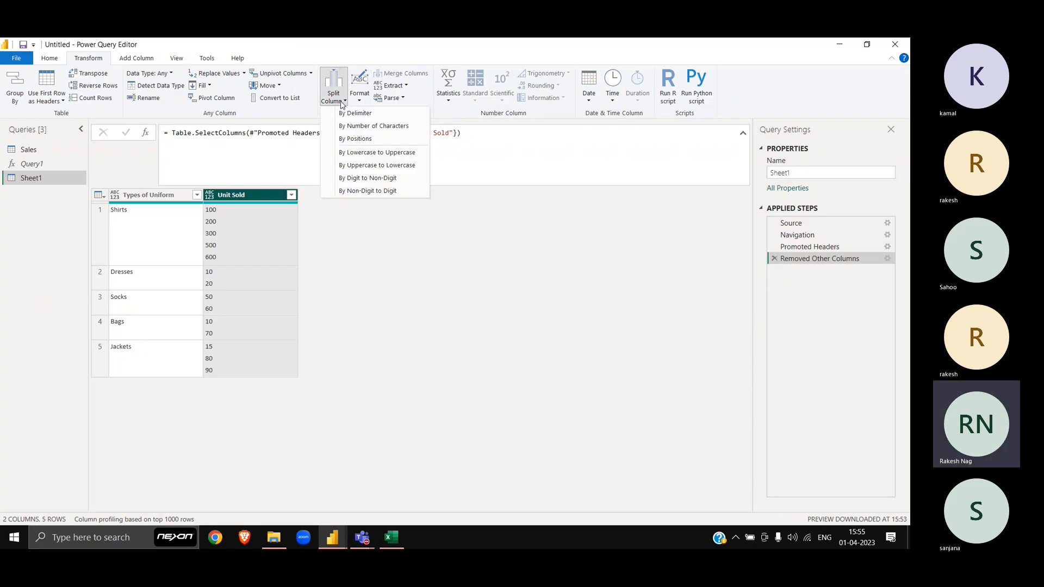
click(374, 113)
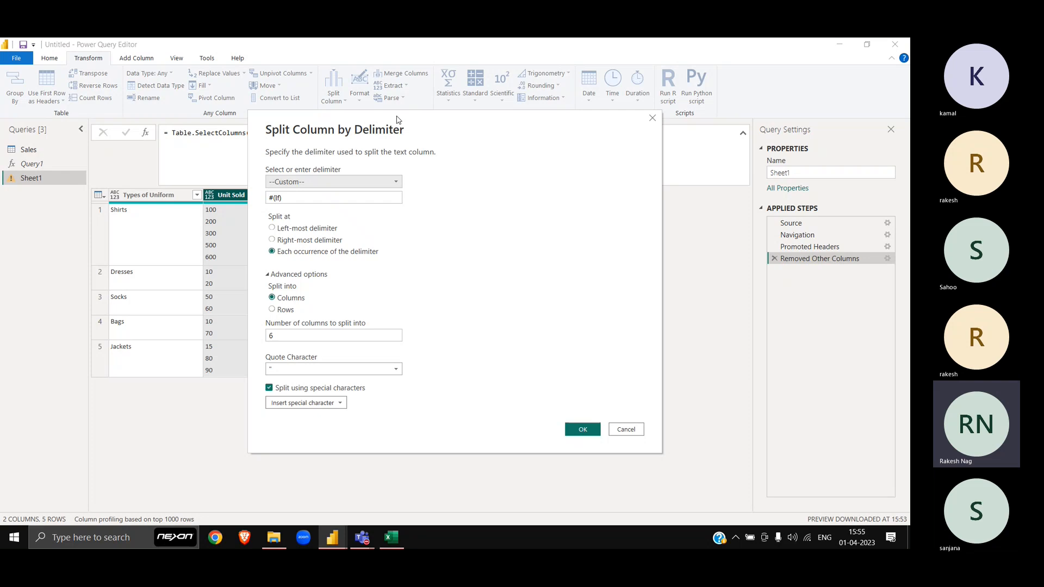
drag(397, 120, 564, 145)
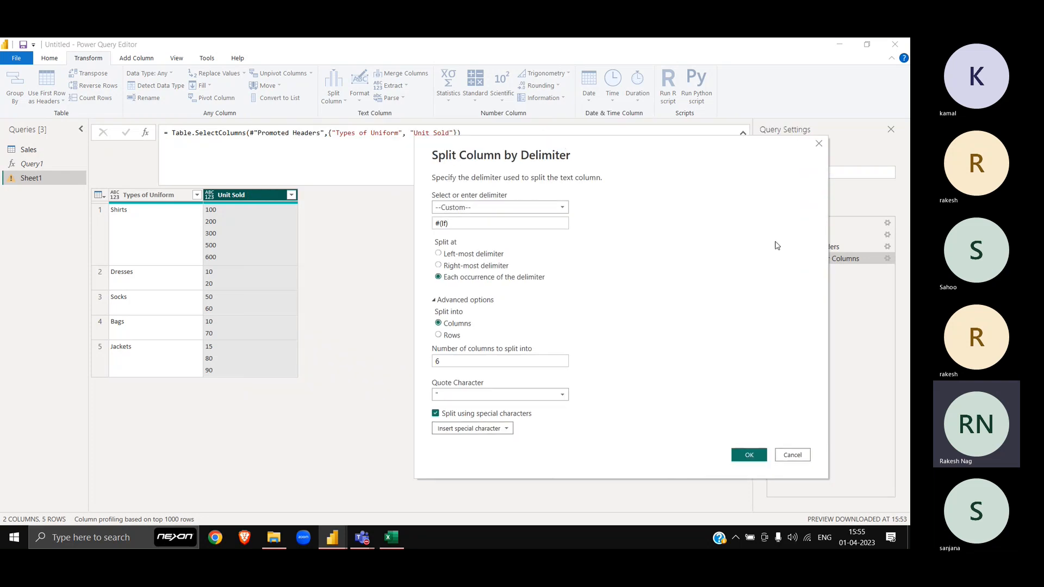
click(819, 145)
Step: Enter 100, 200 and 300 on separate lines within cell K4
key(alt+Tab)
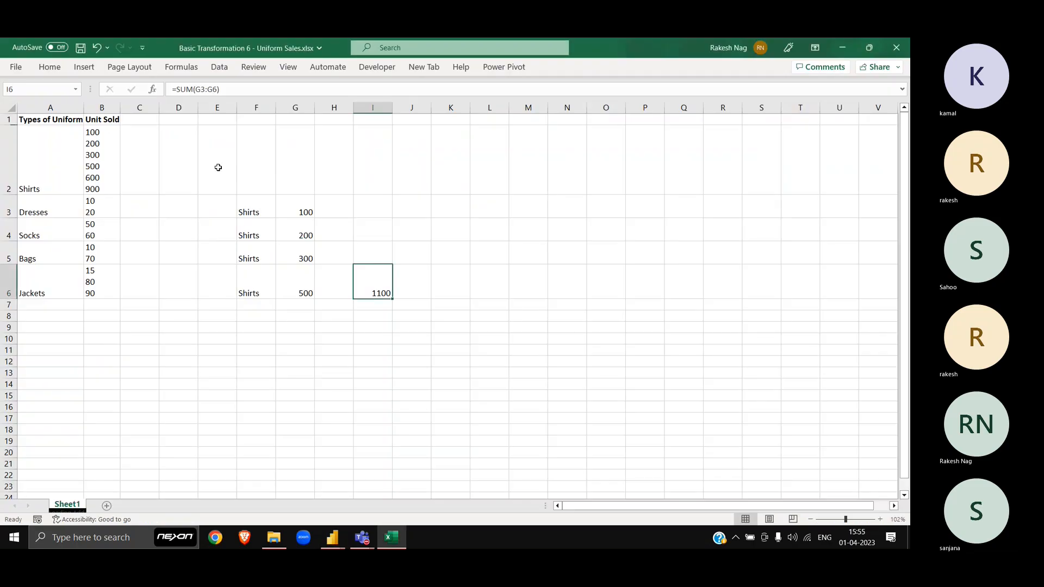
double_click(446, 226)
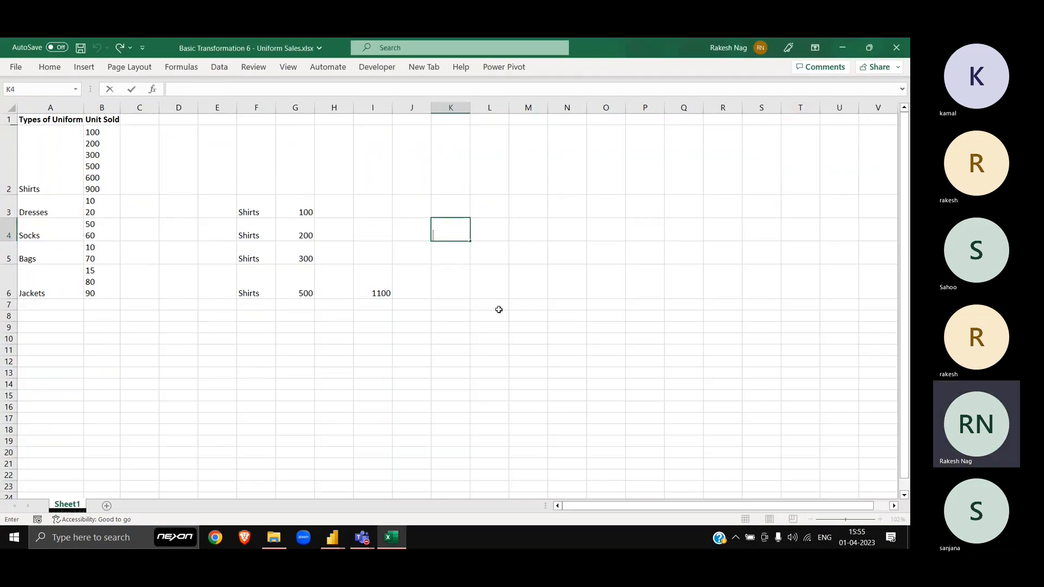
text(100)
key(Return)
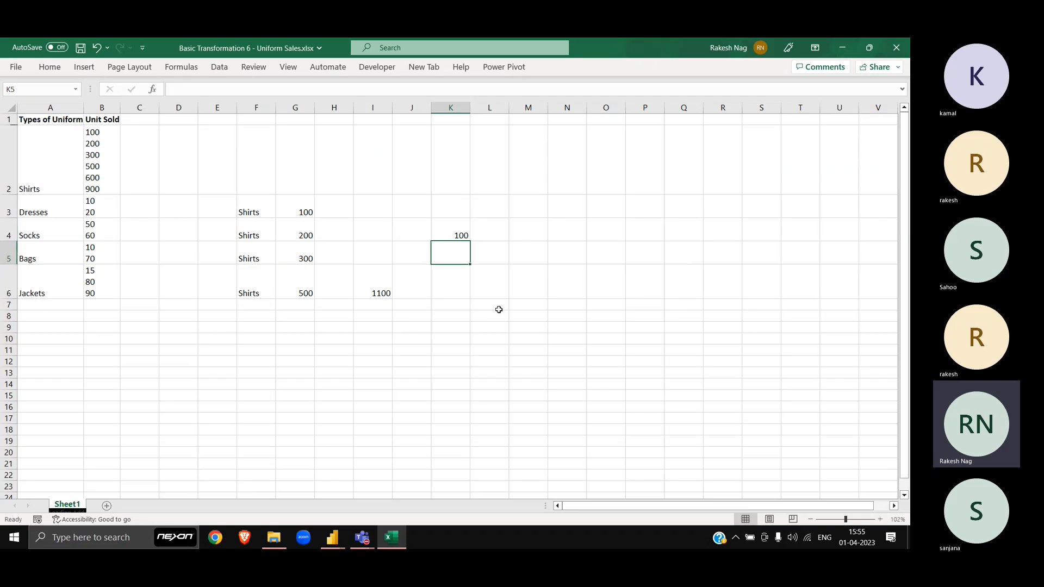
key(Up)
key(F2)
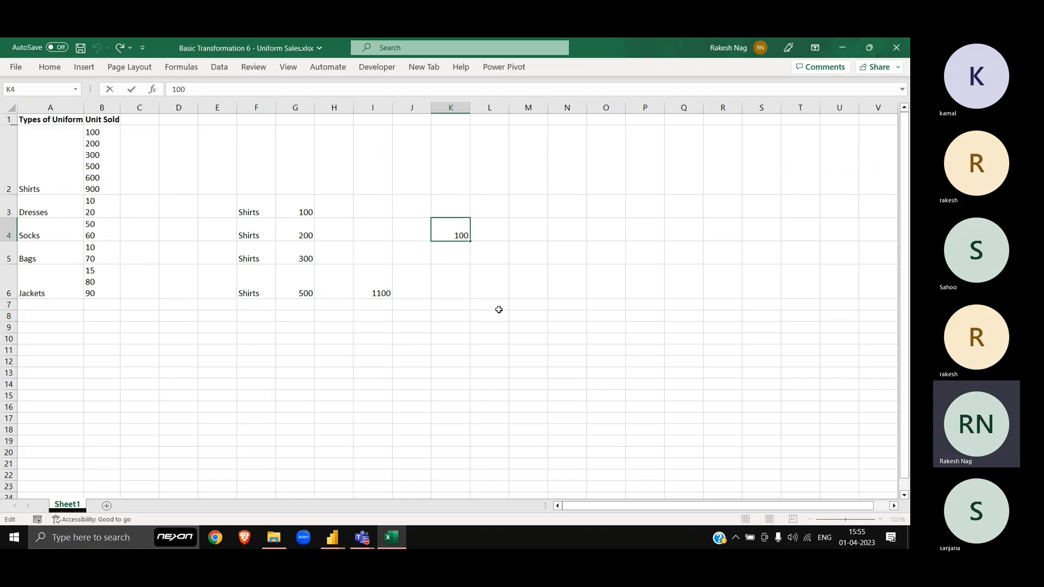
key(alt+Return)
text(200)
key(alt+Return)
text(300)
key(ctrl+Return)
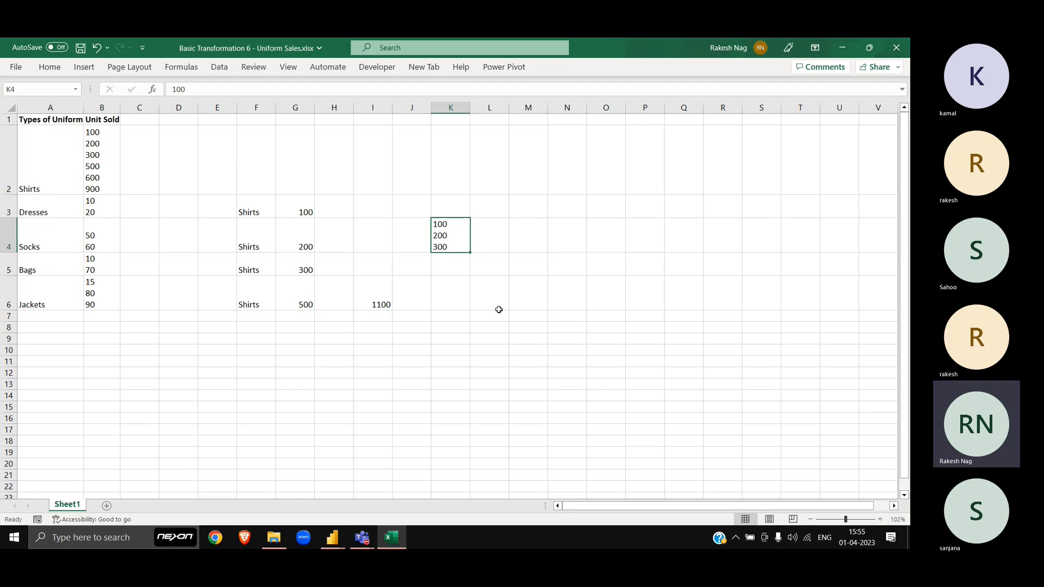
key(alt+Tab)
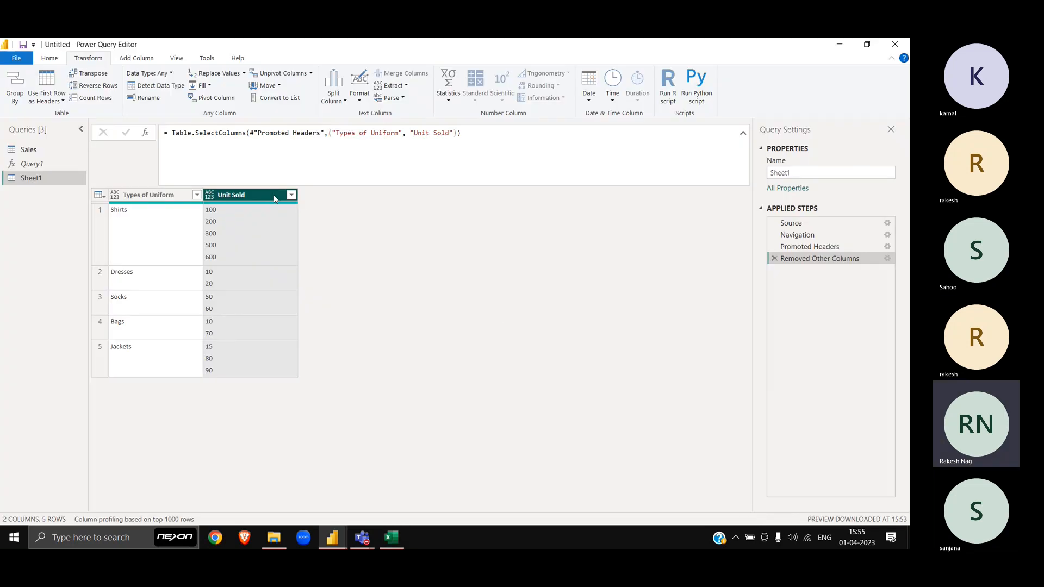
Step: Split Unit Sold into columns at the #(lf) line-feed delimiter
click(344, 101)
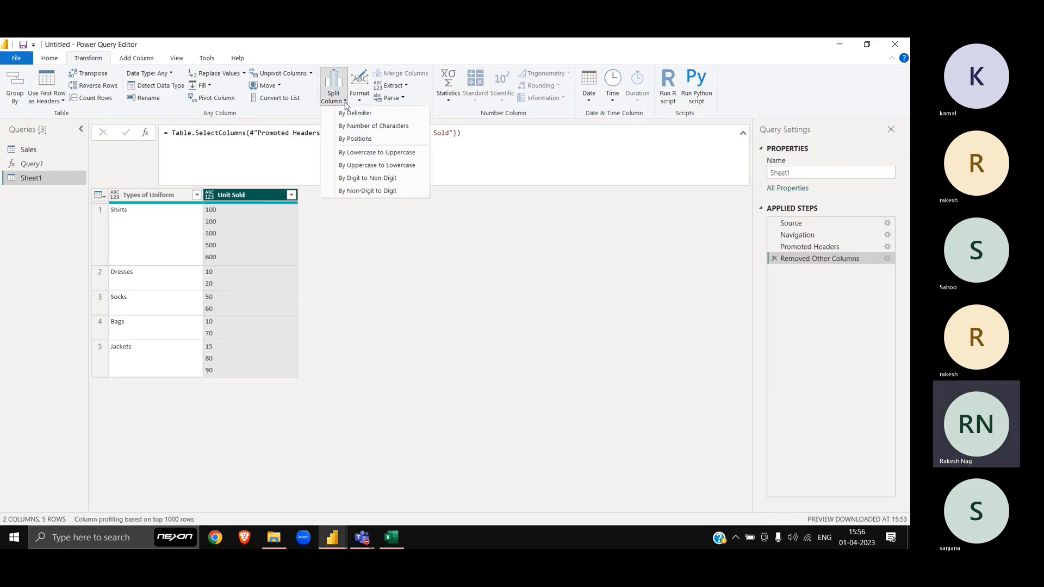
click(364, 114)
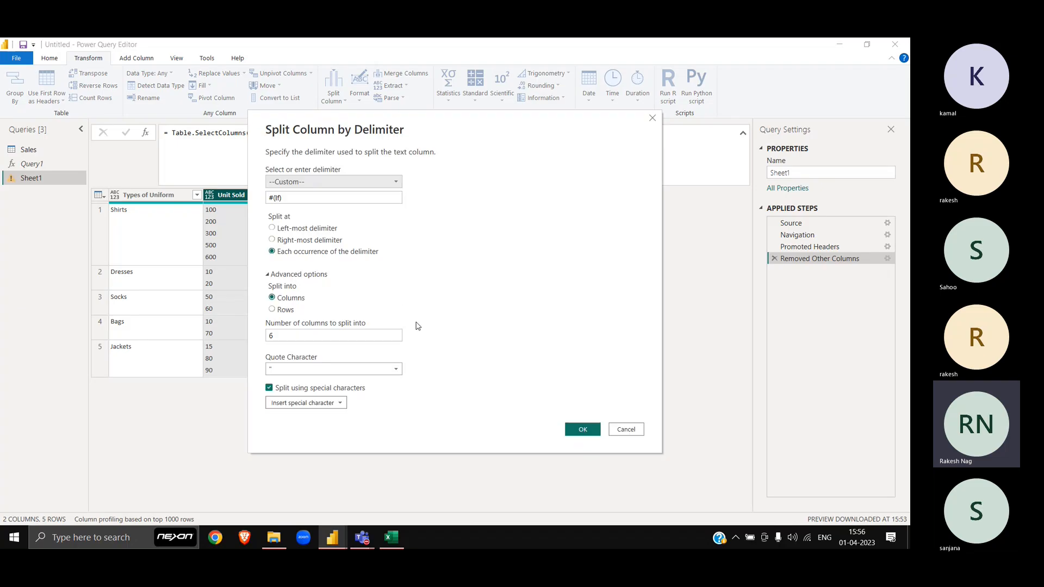
click(286, 196)
double_click(286, 196)
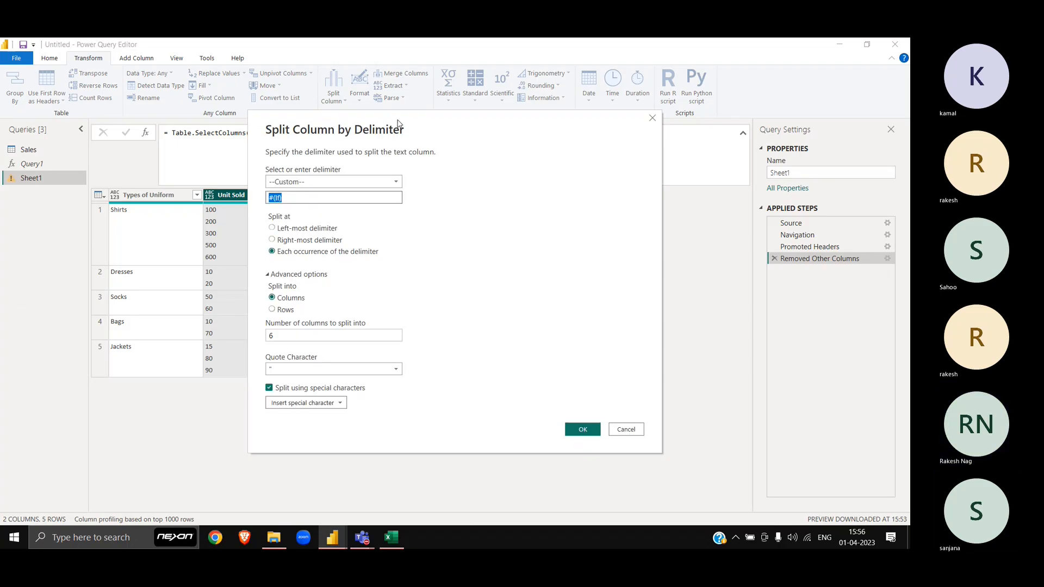
drag(399, 124, 501, 93)
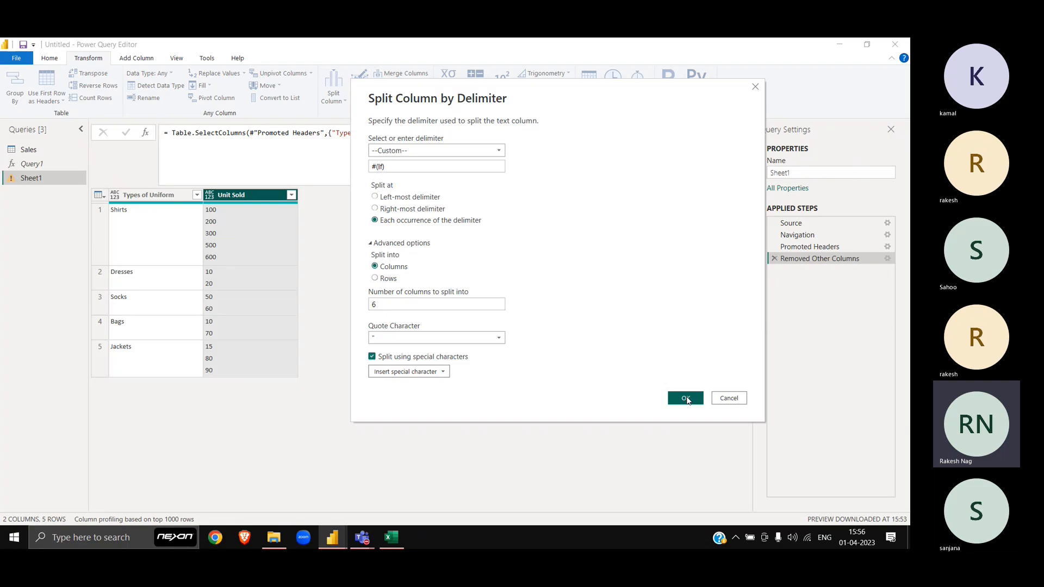
click(686, 399)
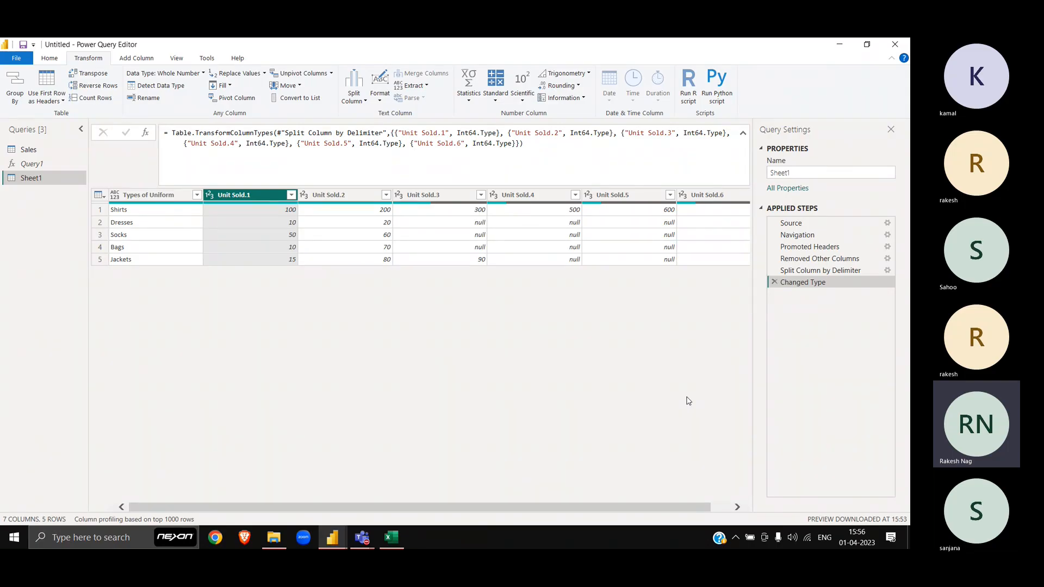
Step: In Excel, clear the demo values in columns I to L and select G3:G6
key(alt+Tab)
key(Left)
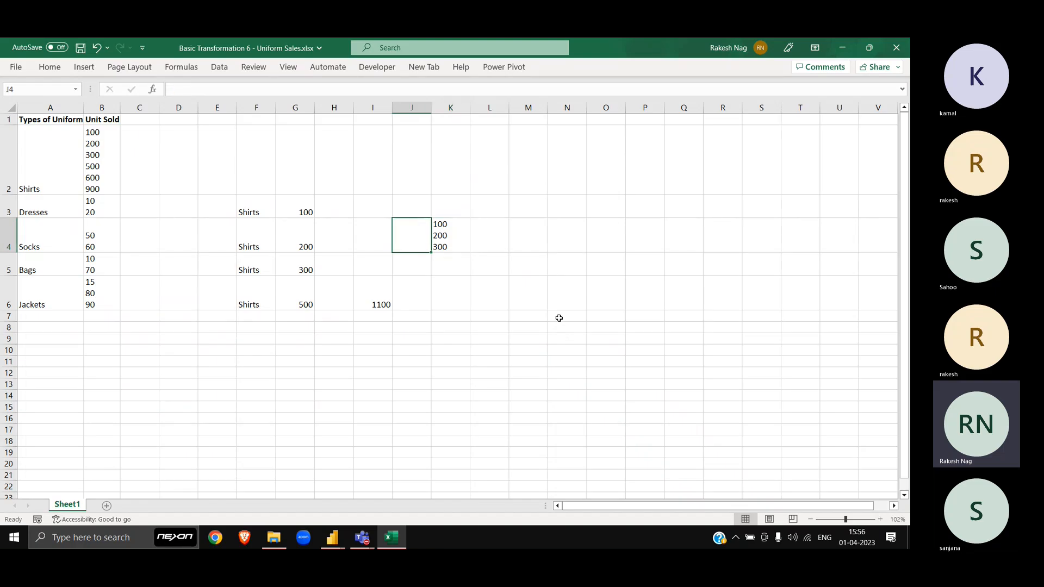
key(Left)
key(ctrl+space)
key(shift+Right)
key(shift+Right)
key(shift+Right)
key(Delete)
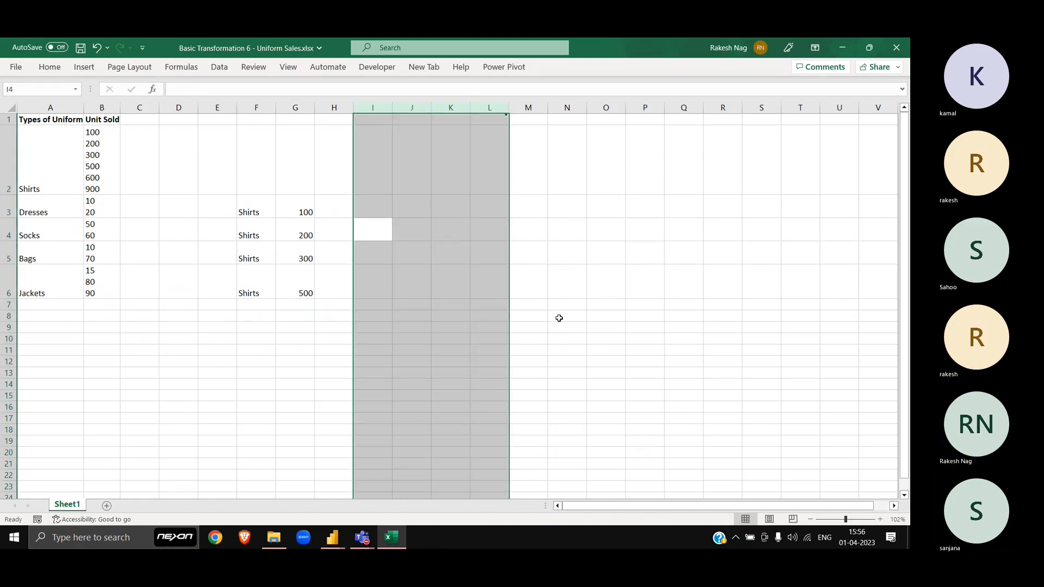
key(Left)
key(Left)
click(294, 214)
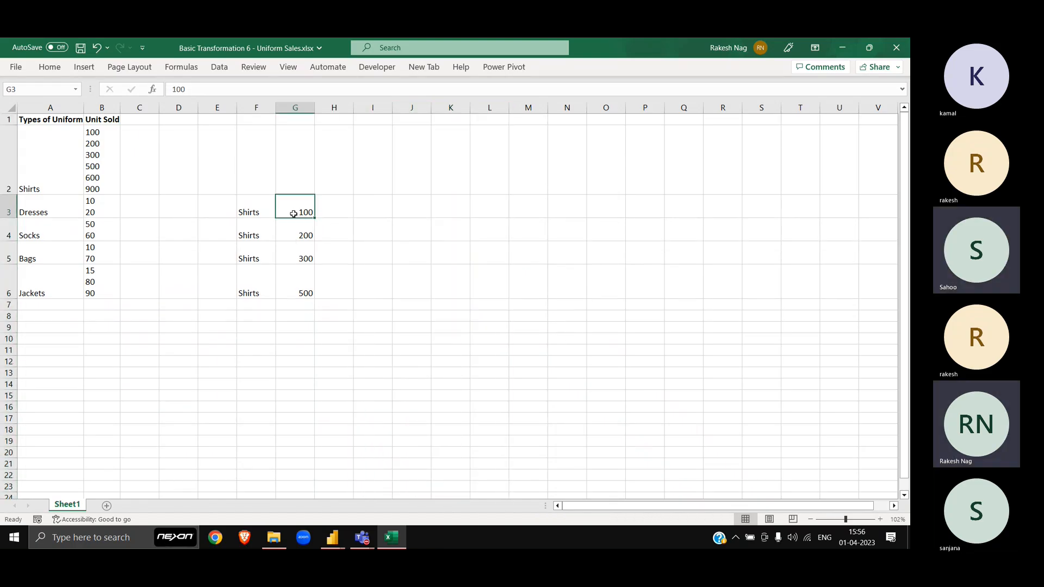
drag(294, 214, 305, 293)
key(alt+Tab)
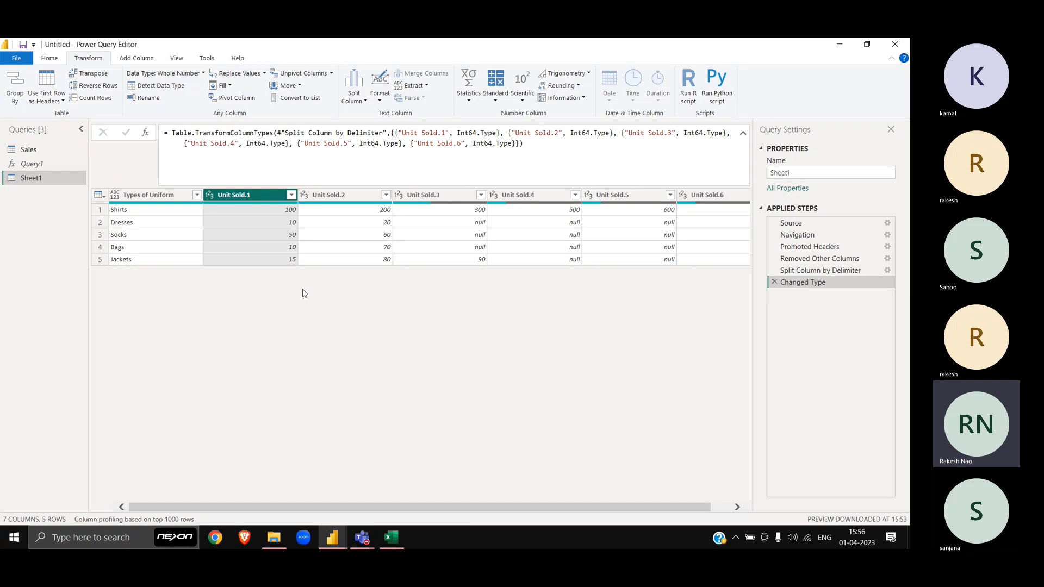
Step: Replace the column split with a #(lf) split of Unit Sold into rows
scroll(531, 305, right, 1)
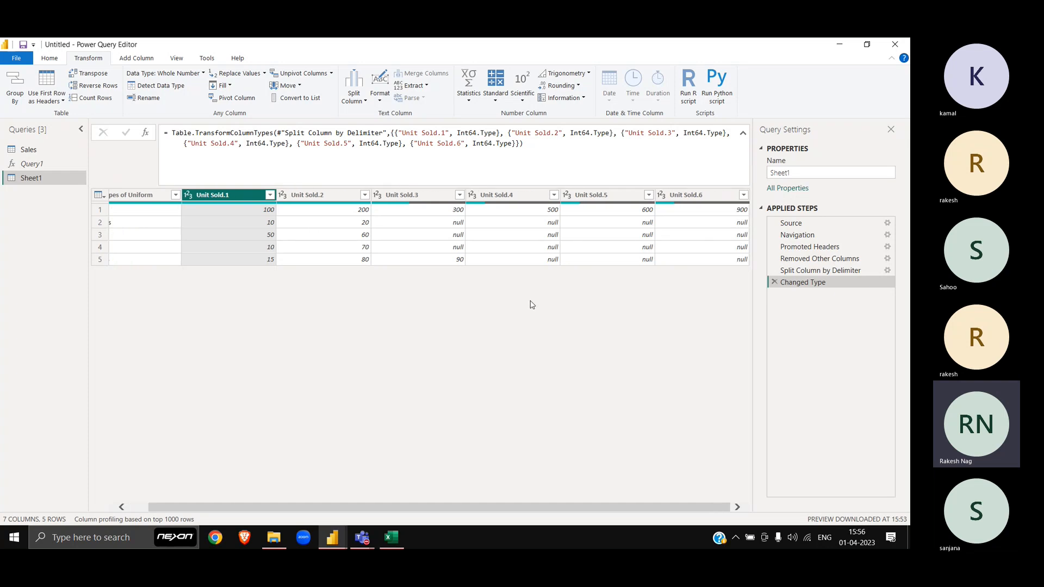
click(775, 282)
click(774, 271)
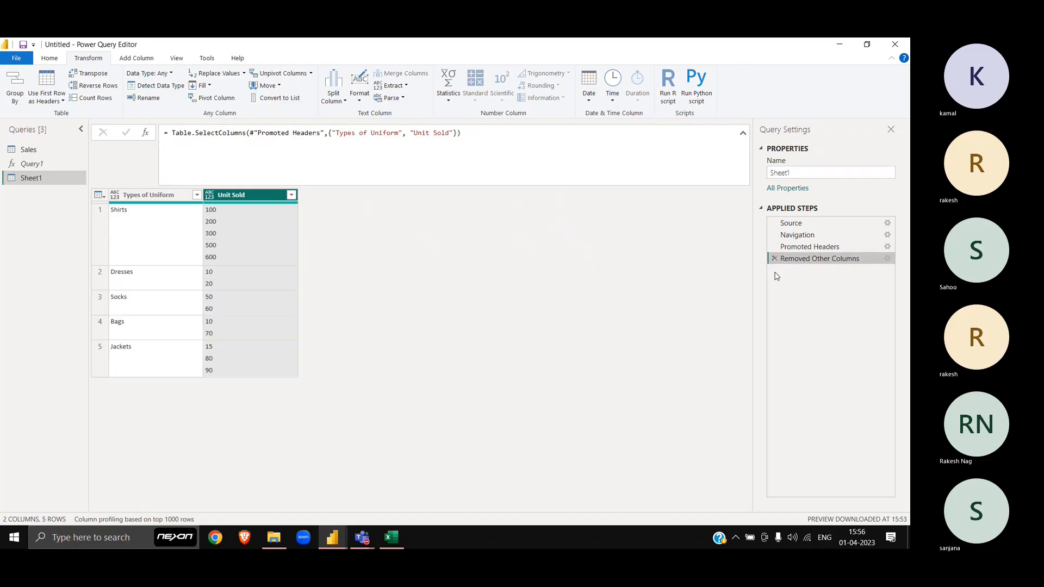
click(333, 97)
click(353, 113)
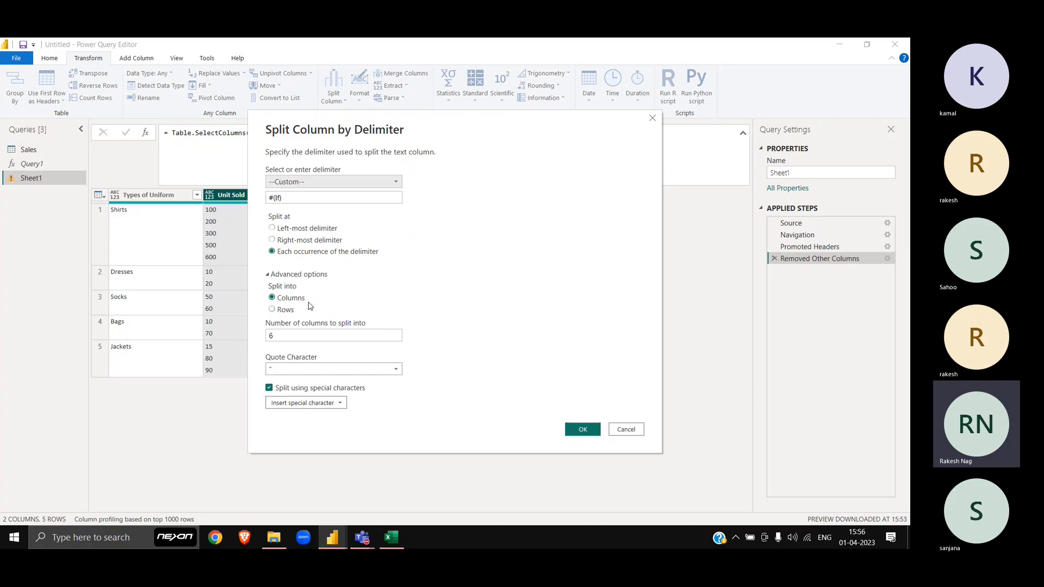
click(284, 310)
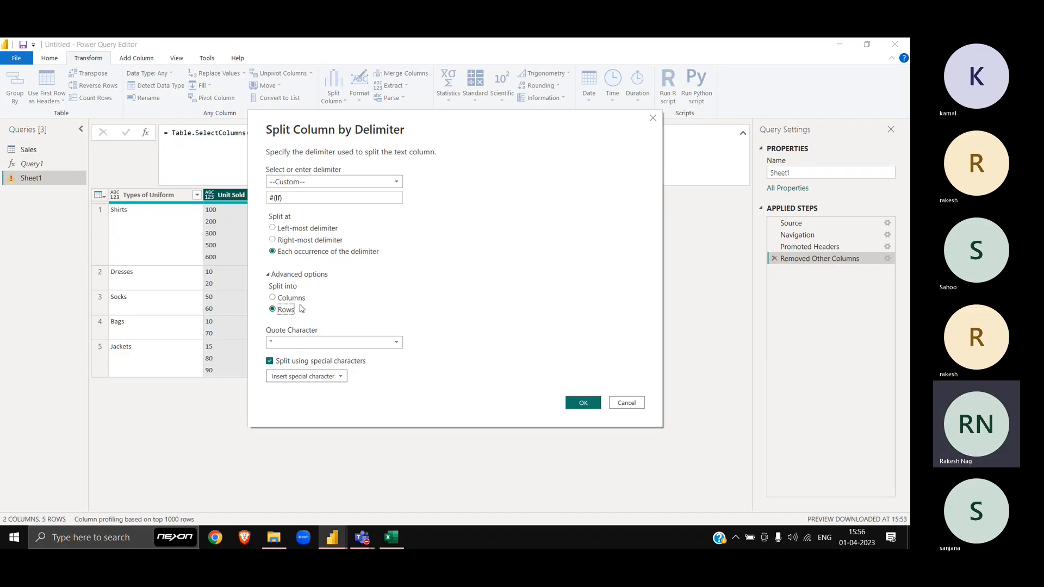
click(584, 407)
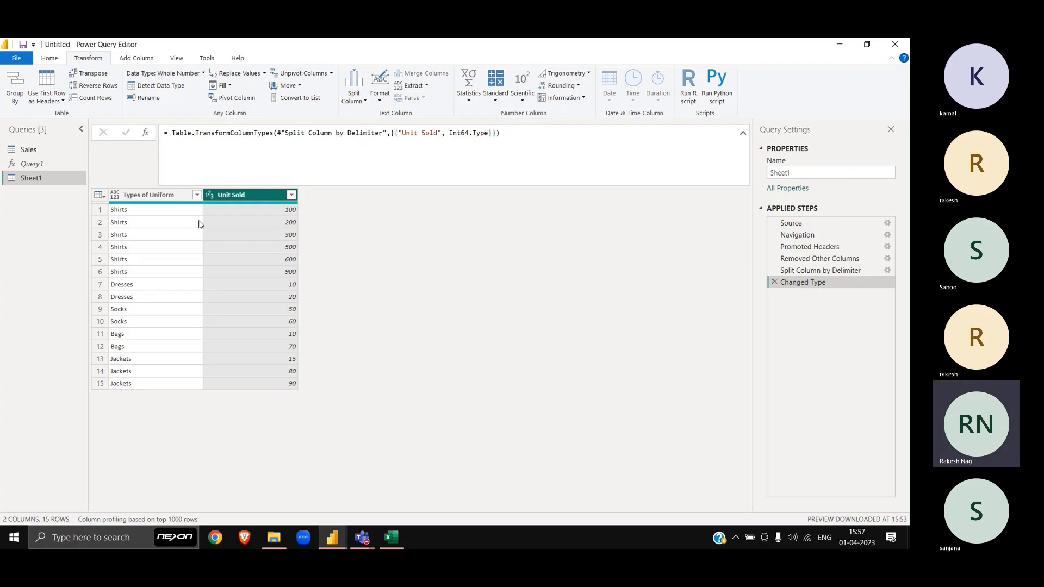
Step: Group Sheet1 by Types of Uniform, summing Unit Sold into a new Total Sold Units column
right_click(172, 199)
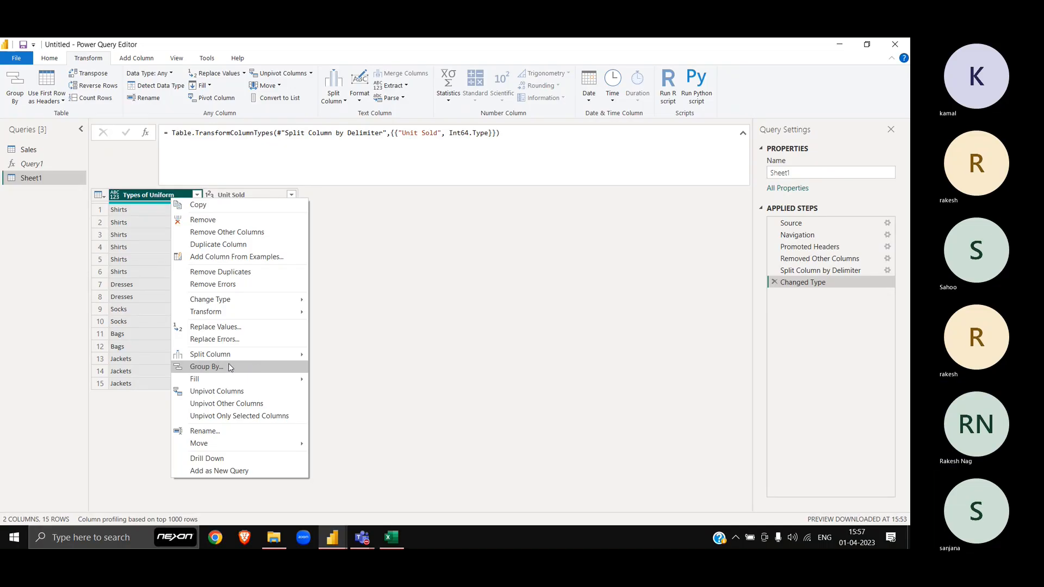
click(228, 364)
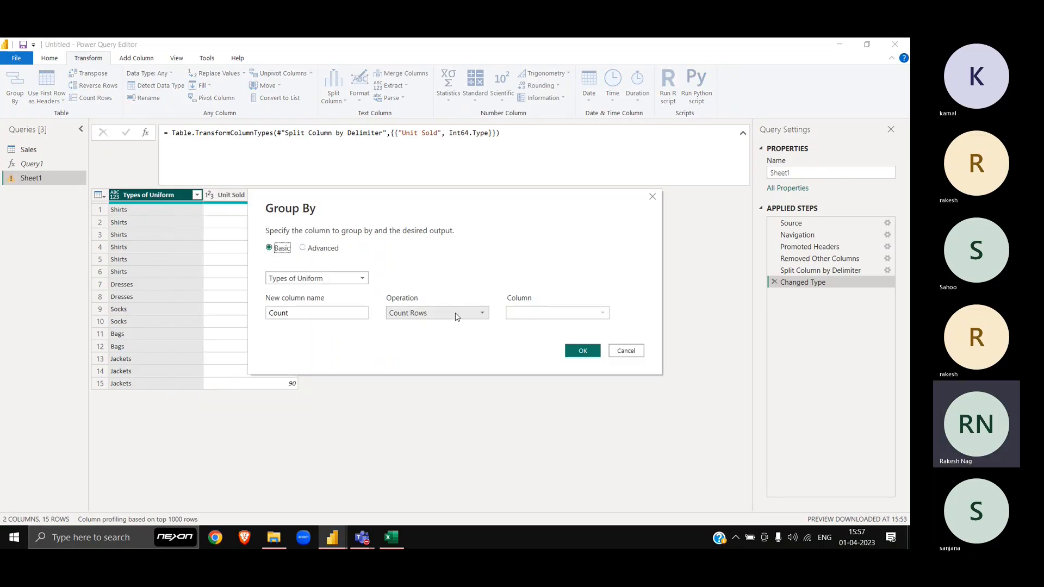
click(458, 314)
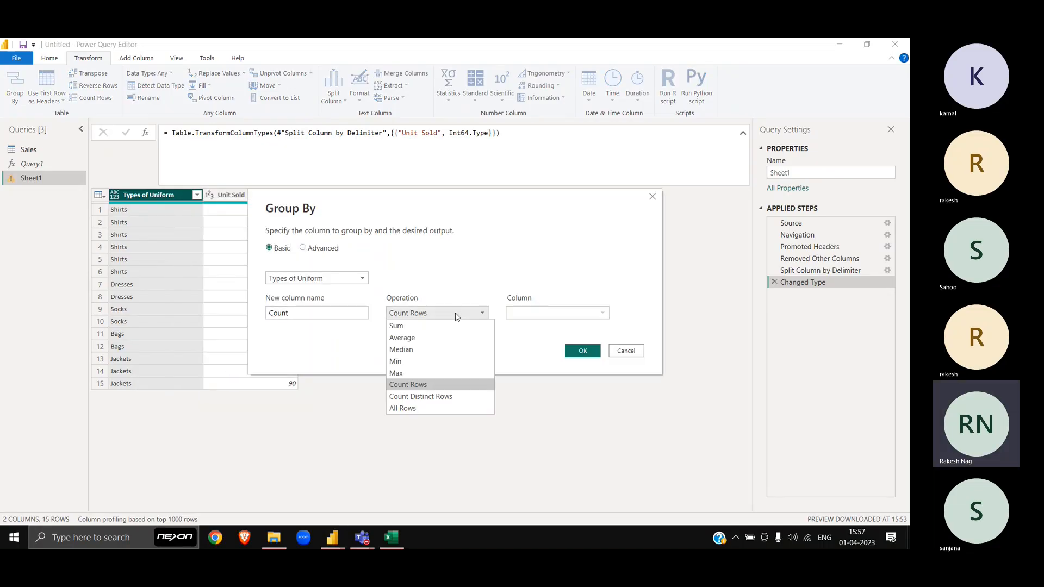
click(408, 326)
double_click(368, 311)
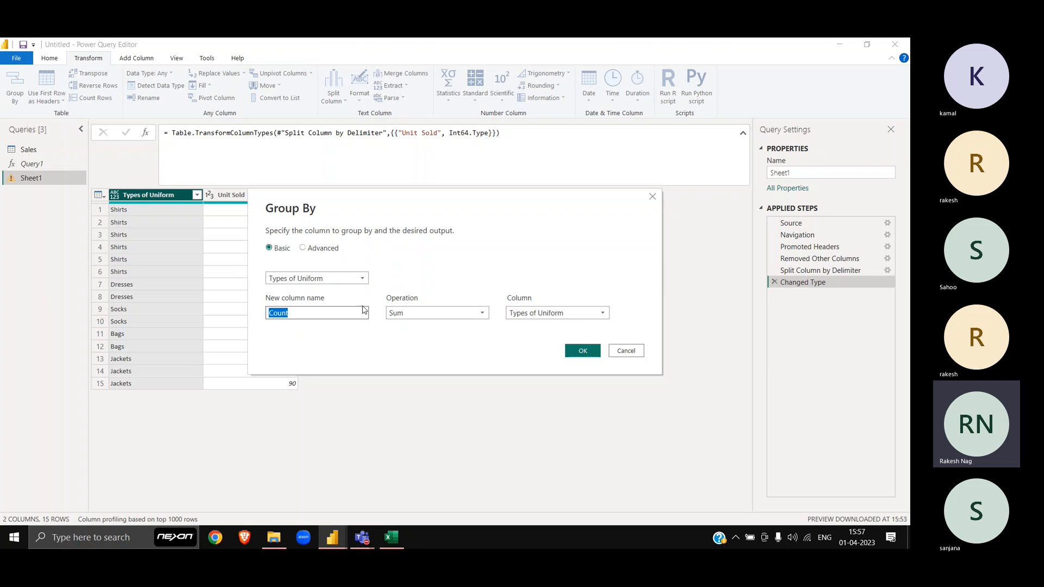
text(Total Sold UNits)
key(Left)
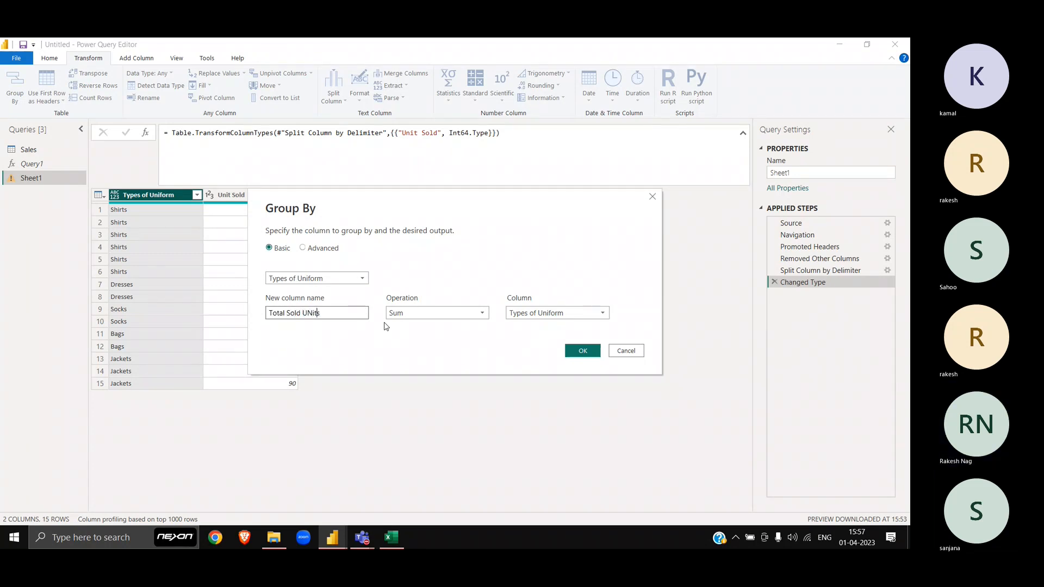
key(shift+Right)
text(n)
click(569, 311)
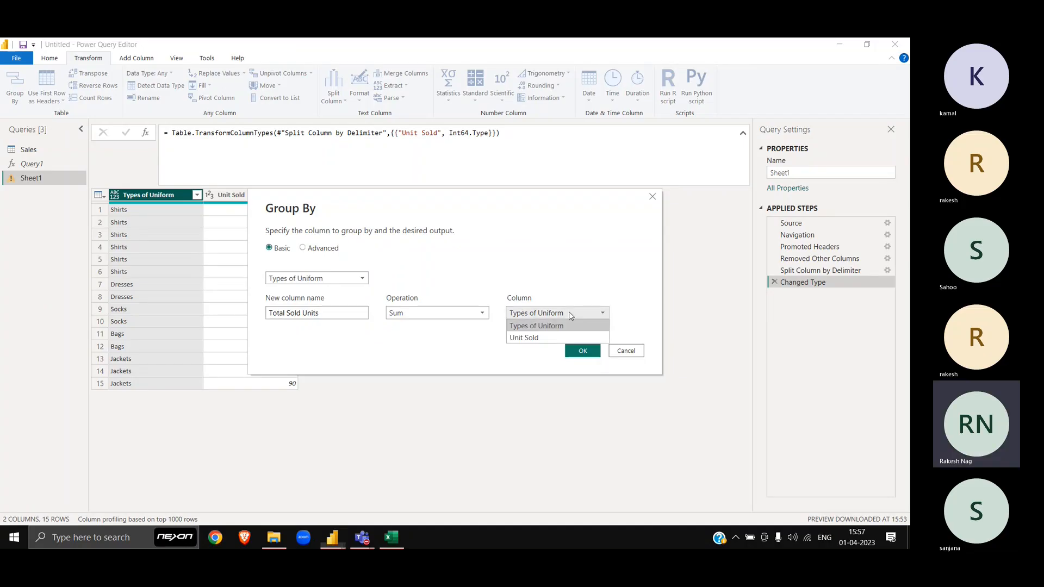
click(540, 338)
click(583, 351)
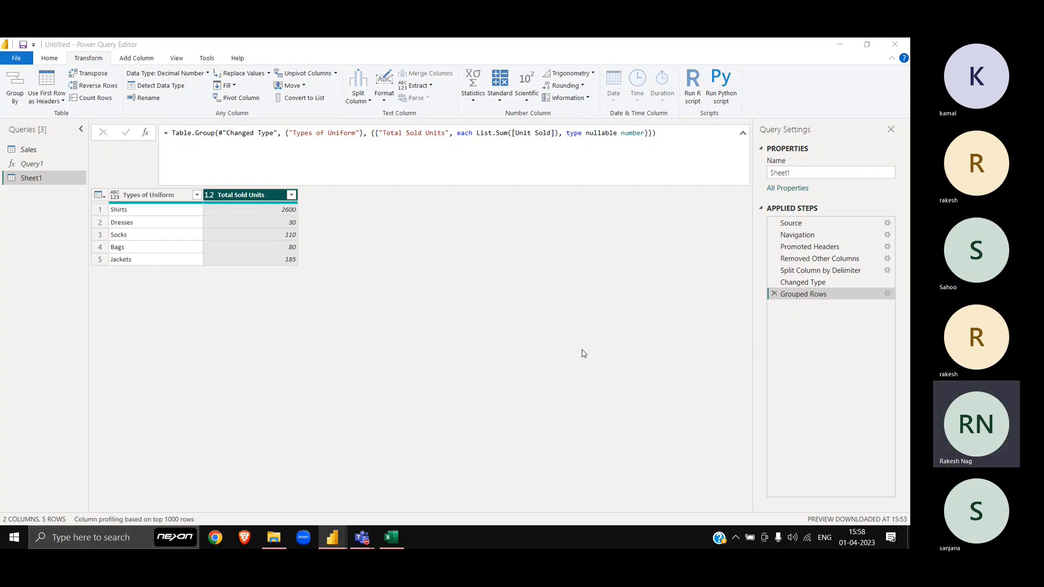
Step: In the Basic Transformation folder, add the Garbage Table workbook to the file selection
key(alt+Tab)
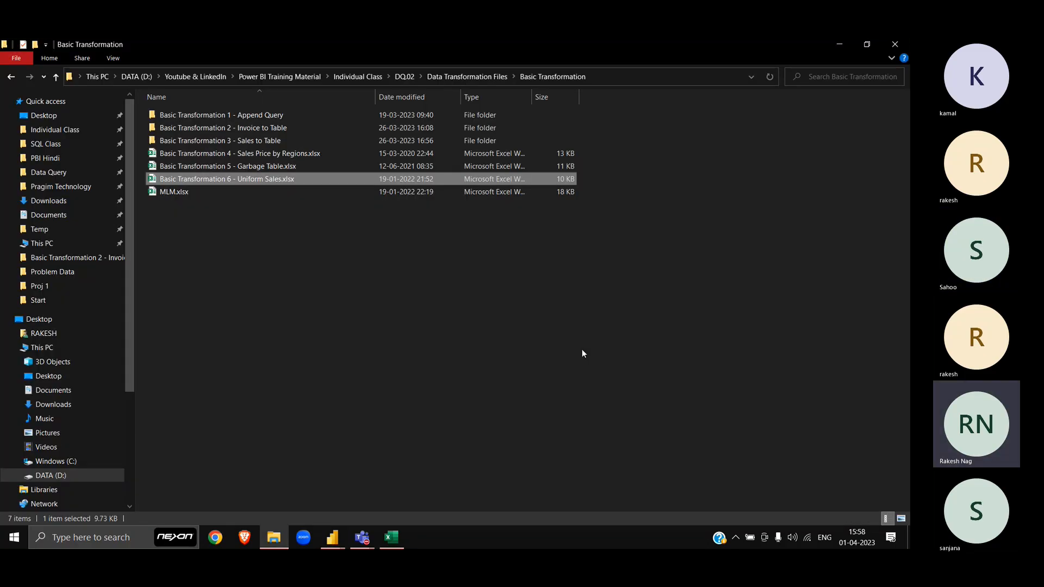
key(shift+Up)
key(alt+Tab)
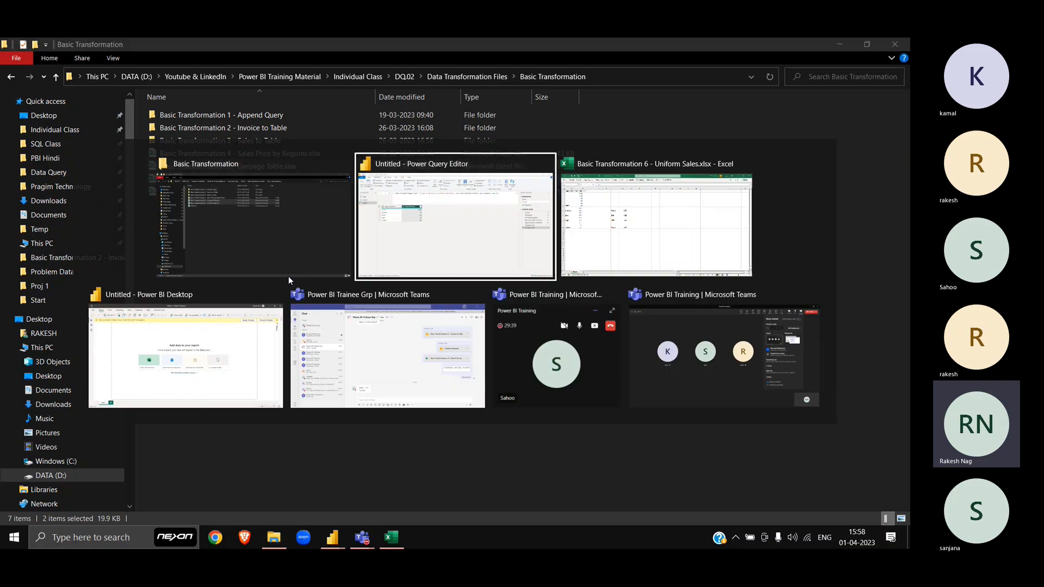
Step: Attach the Garbage Table and Uniform Sales workbooks to a Power BI Trainee Grp message and send it
click(337, 337)
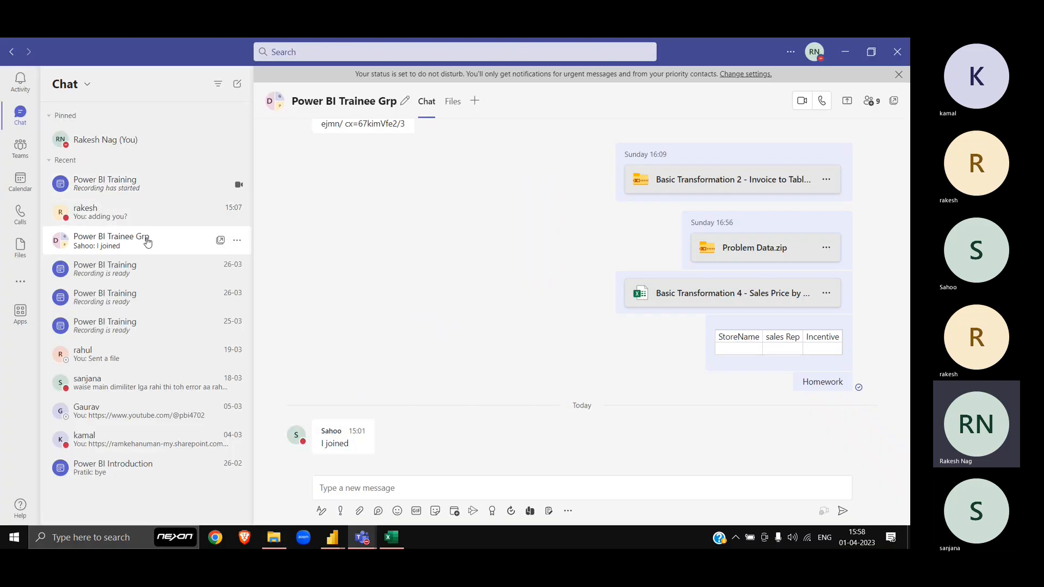
key(alt+Tab)
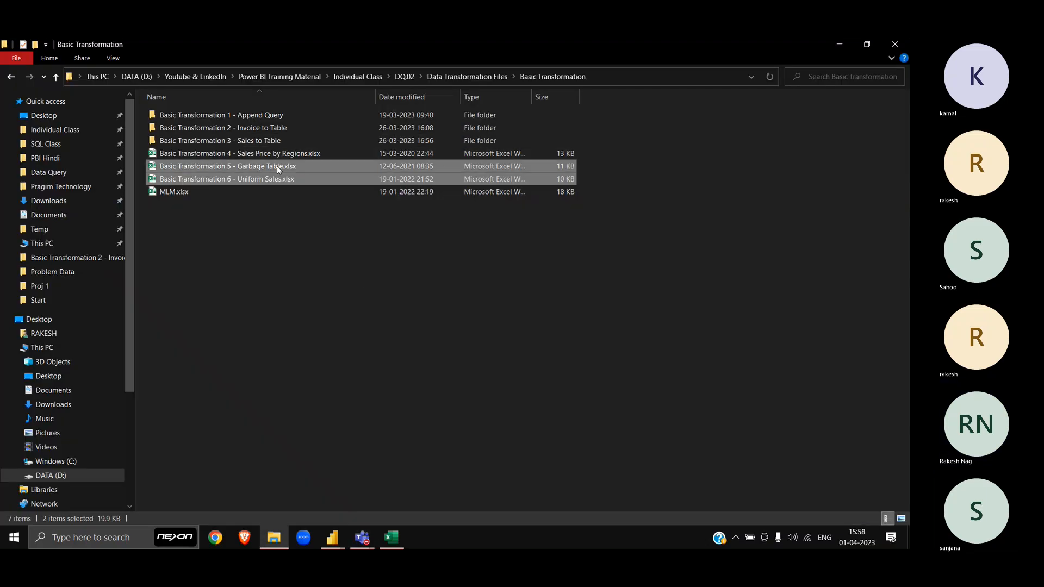
drag(276, 165, 380, 489)
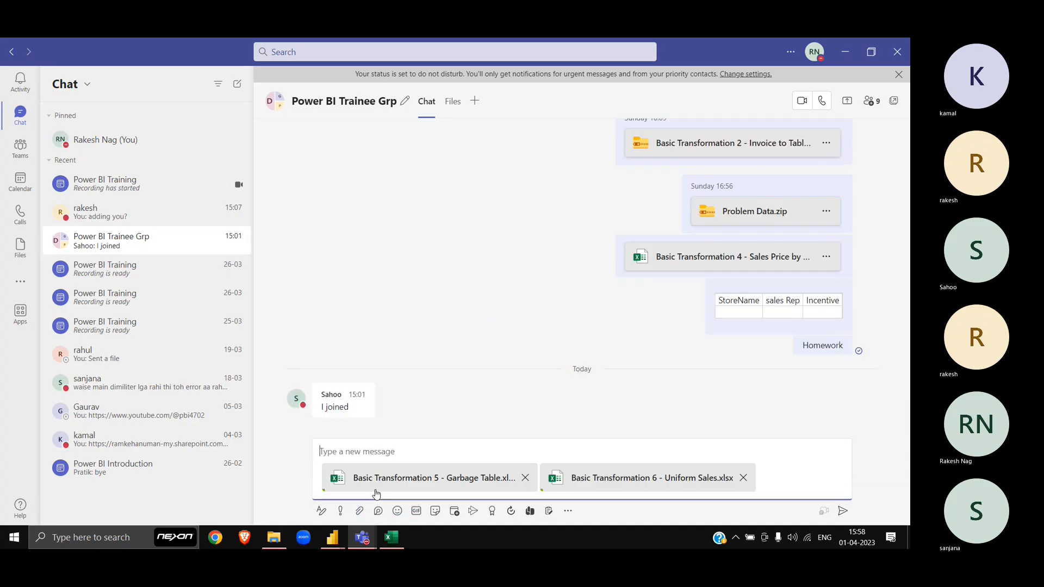
click(843, 512)
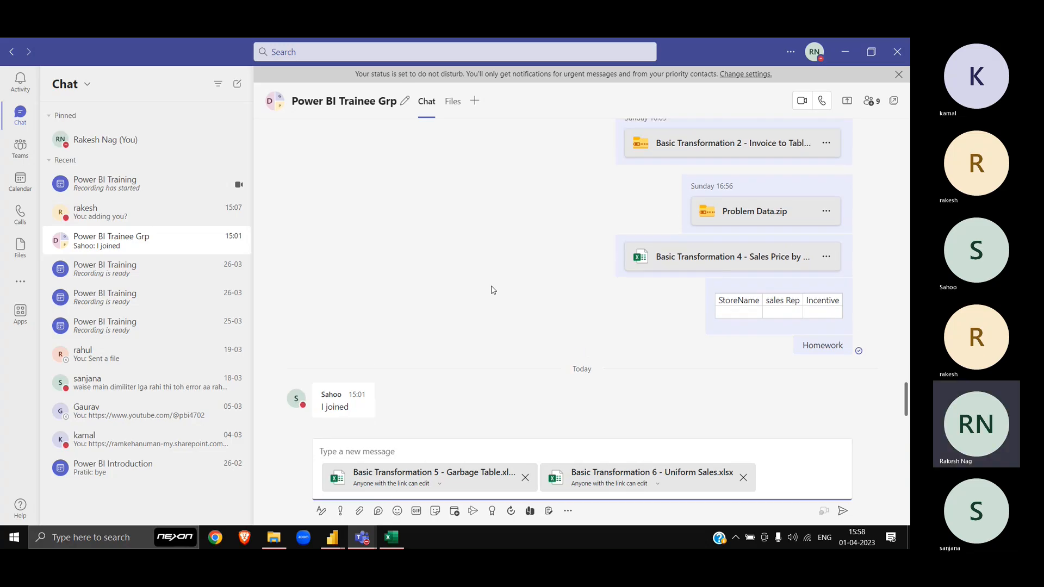
click(843, 511)
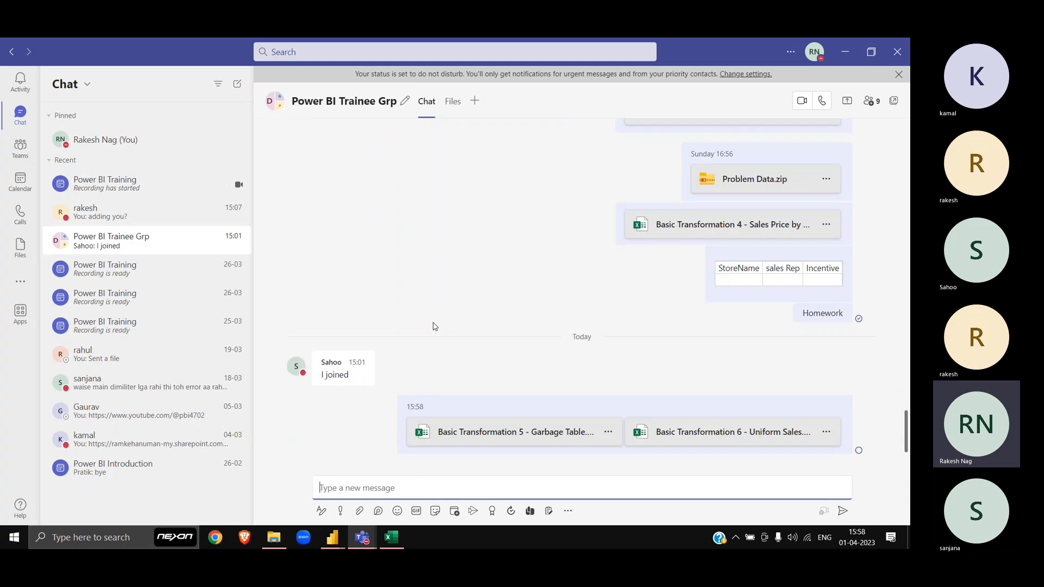
key(alt+Tab)
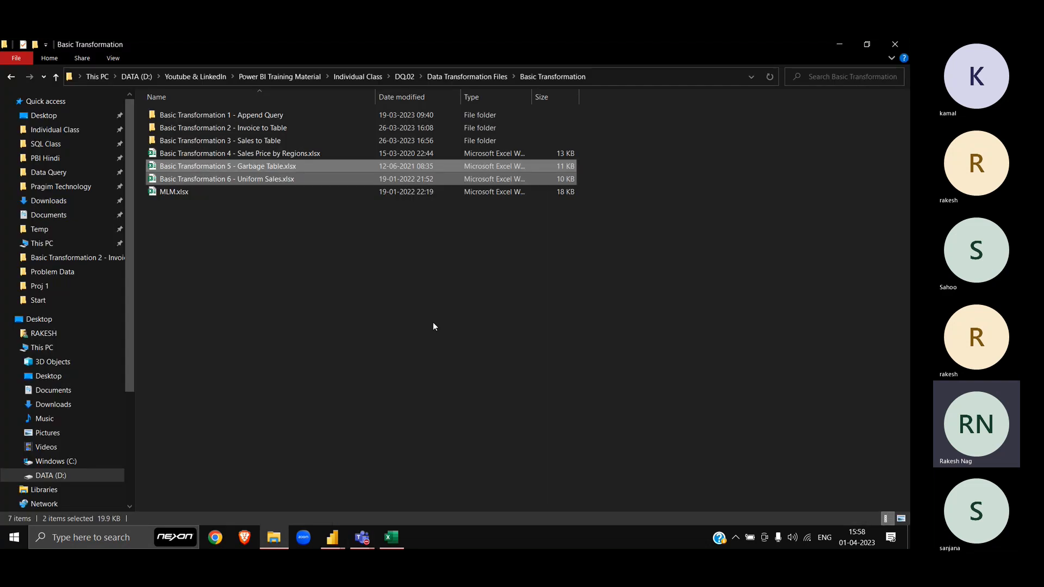
Step: Close the Uniform Sales workbook with Don't Save and open MLM.xlsx from the Basic Transformation folder
key(Down)
key(Down)
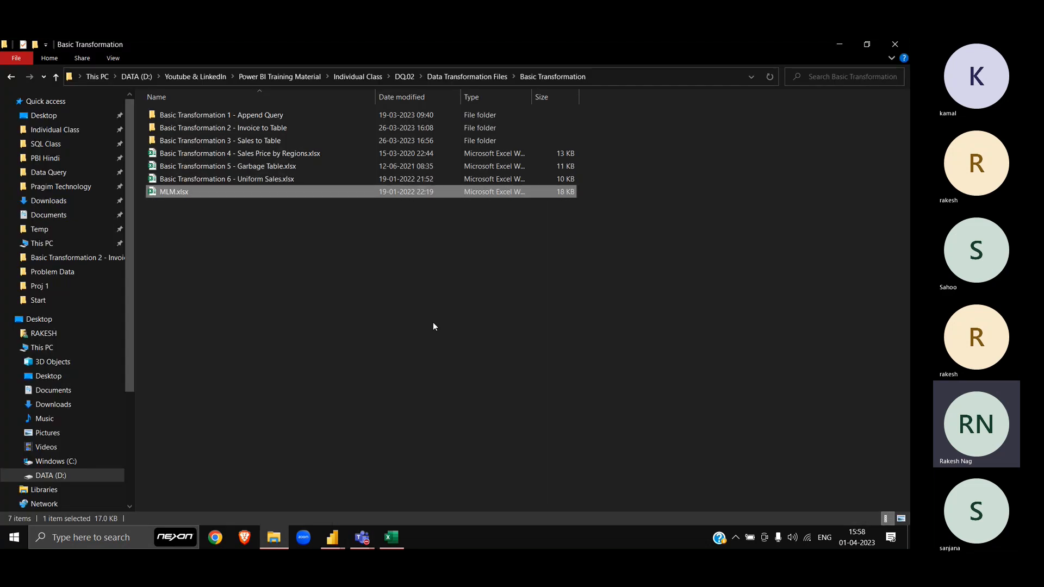
key(alt+Tab)
key(alt+Tab)
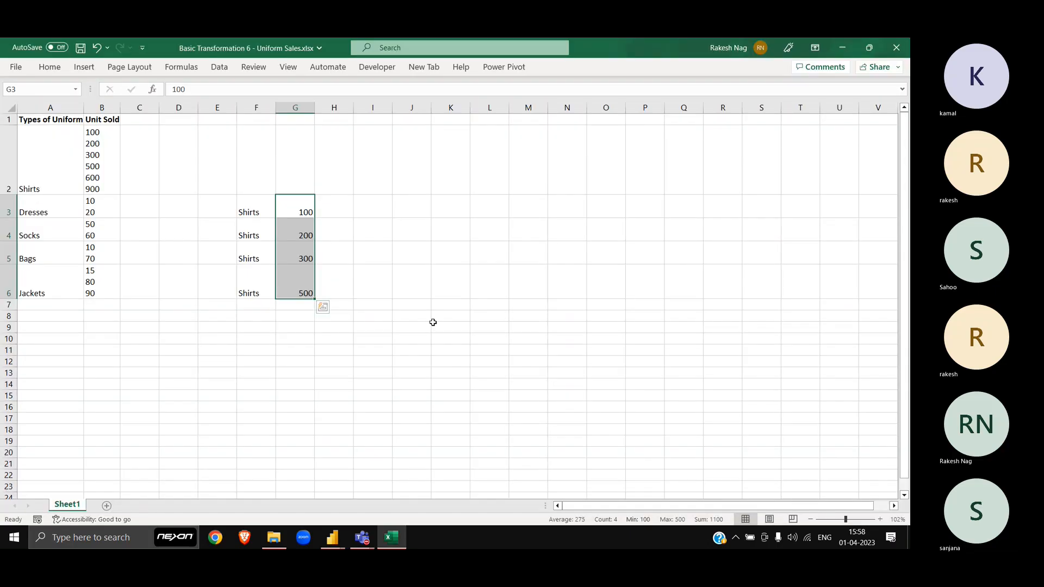
key(alt+F4)
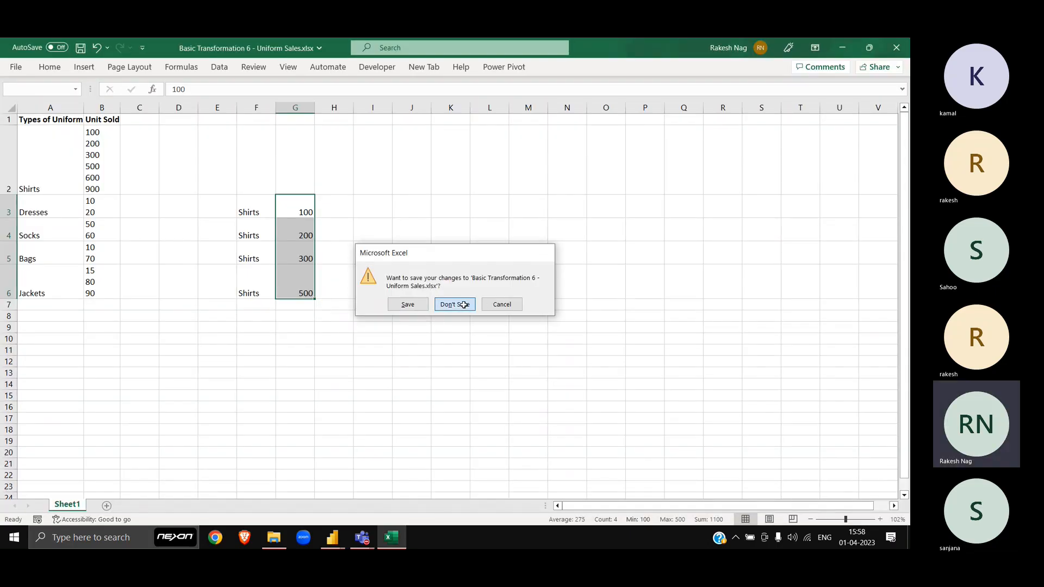
click(459, 305)
key(Up)
key(Down)
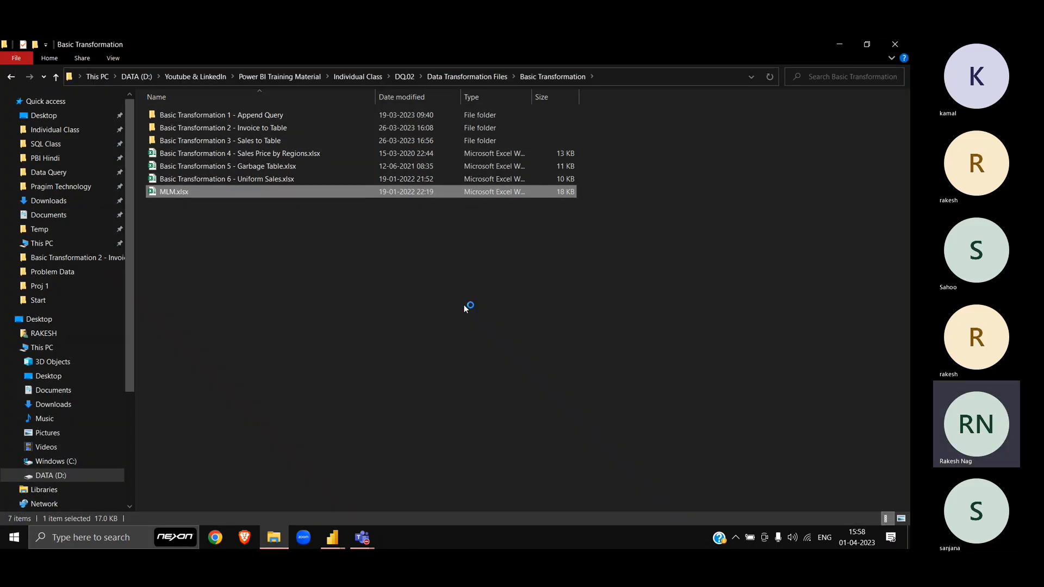
key(Return)
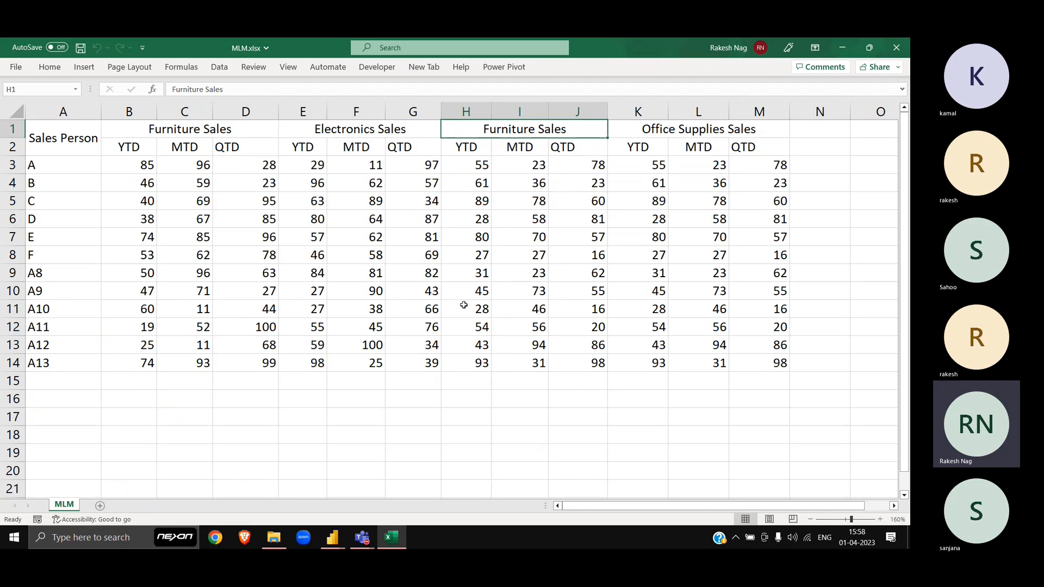
Step: Bold the category and period headers in rows 1–2
click(128, 127)
key(shift+Down)
key(shift+Right)
key(shift+Right)
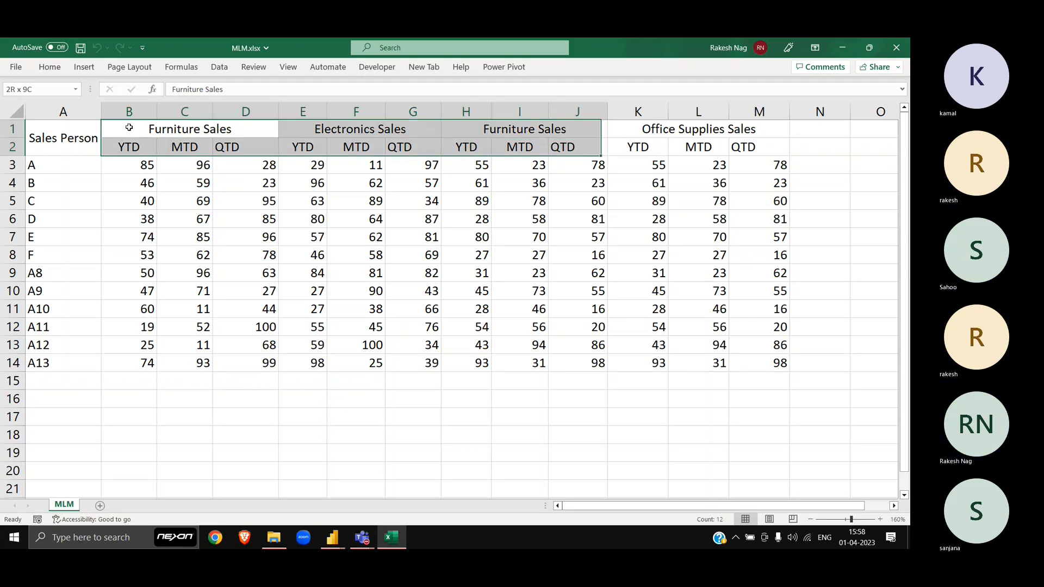
key(shift+Right)
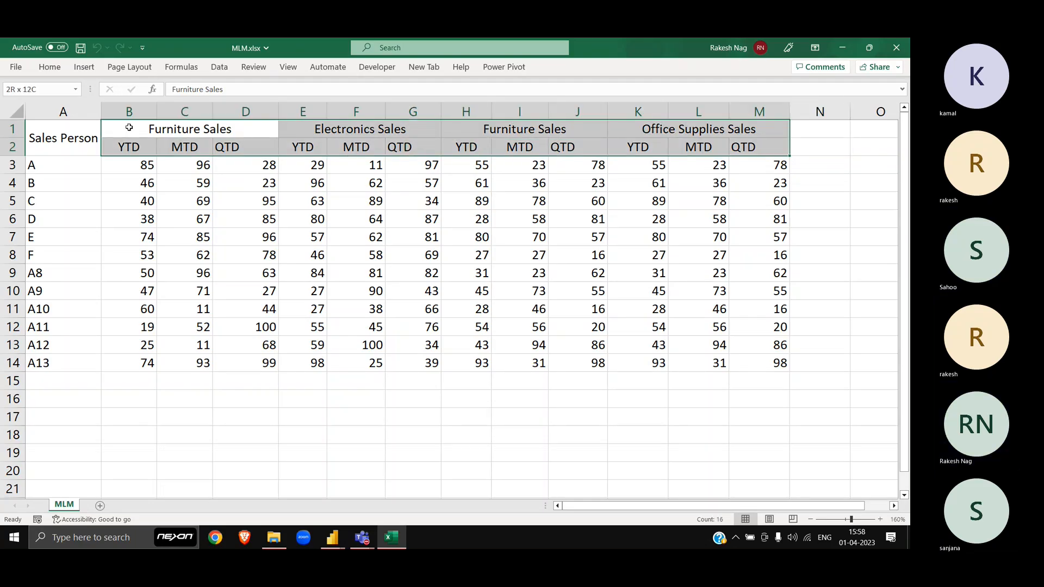
key(shift+Left)
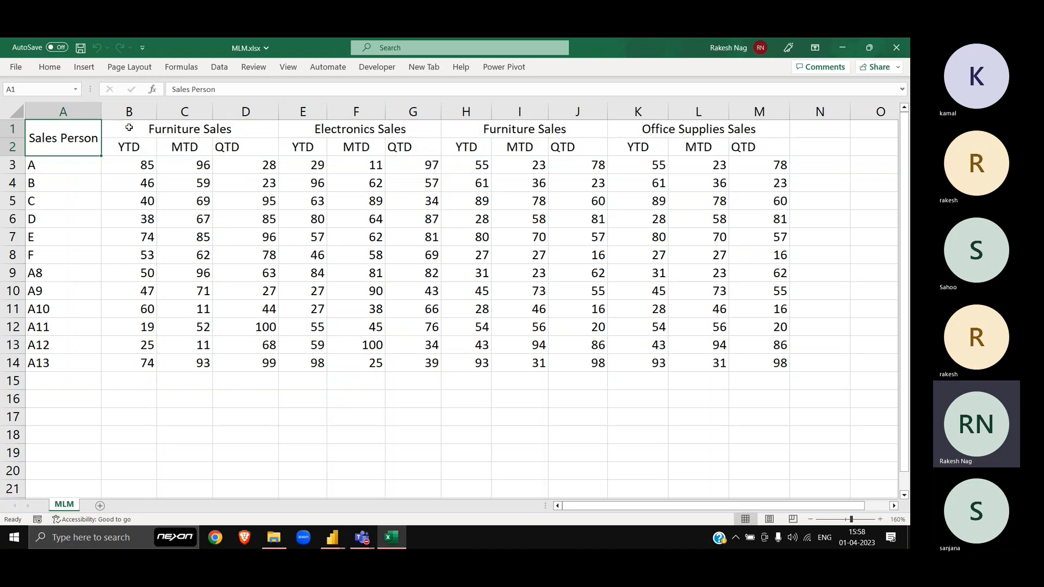
key(shift+space)
key(ctrl+b)
Step: Bold the sales-person names A to A13 in column A
key(Down)
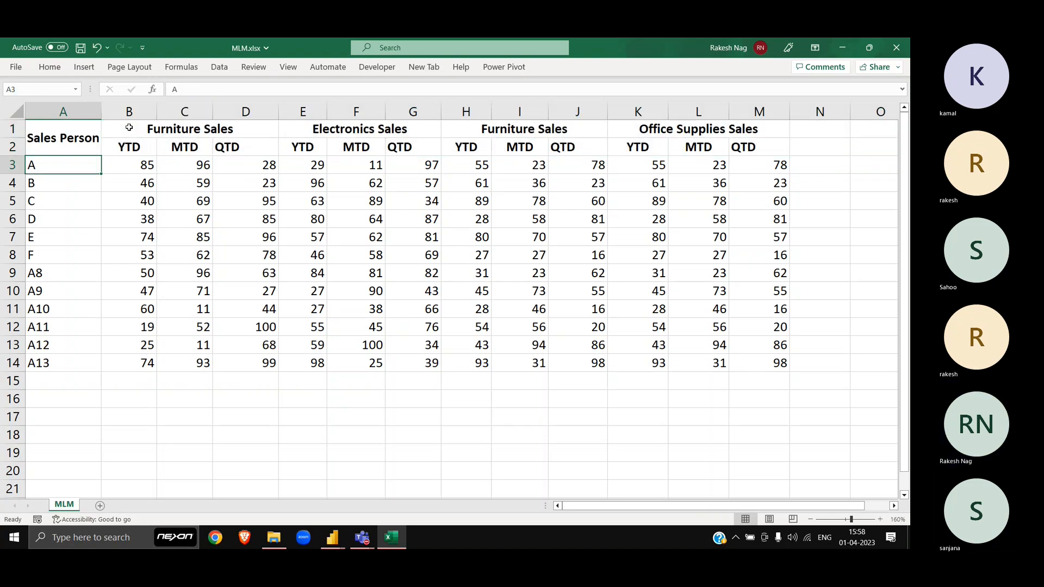
key(ctrl+shift+Down)
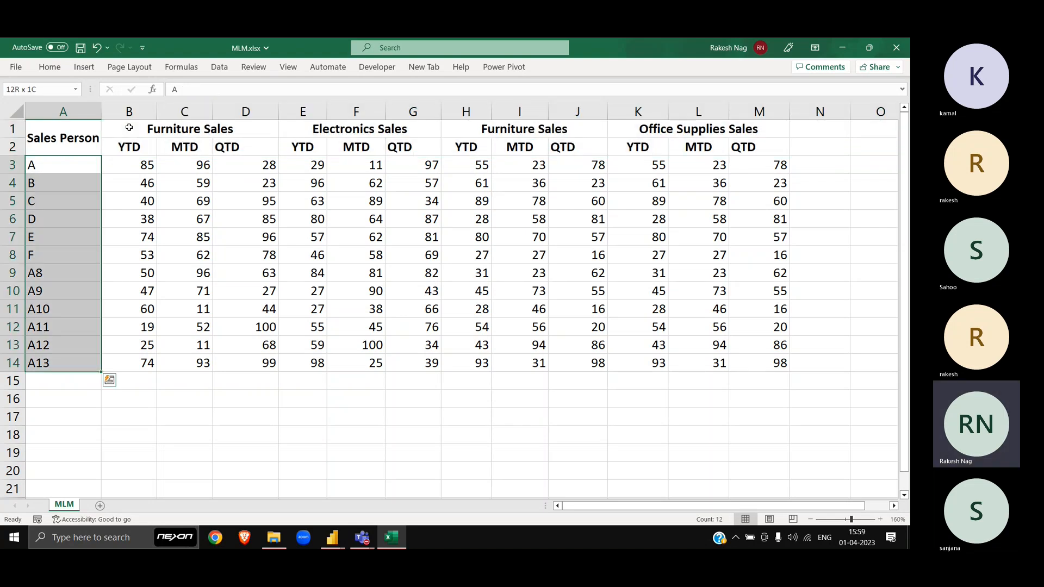
key(ctrl+b)
key(Up)
key(shift+space)
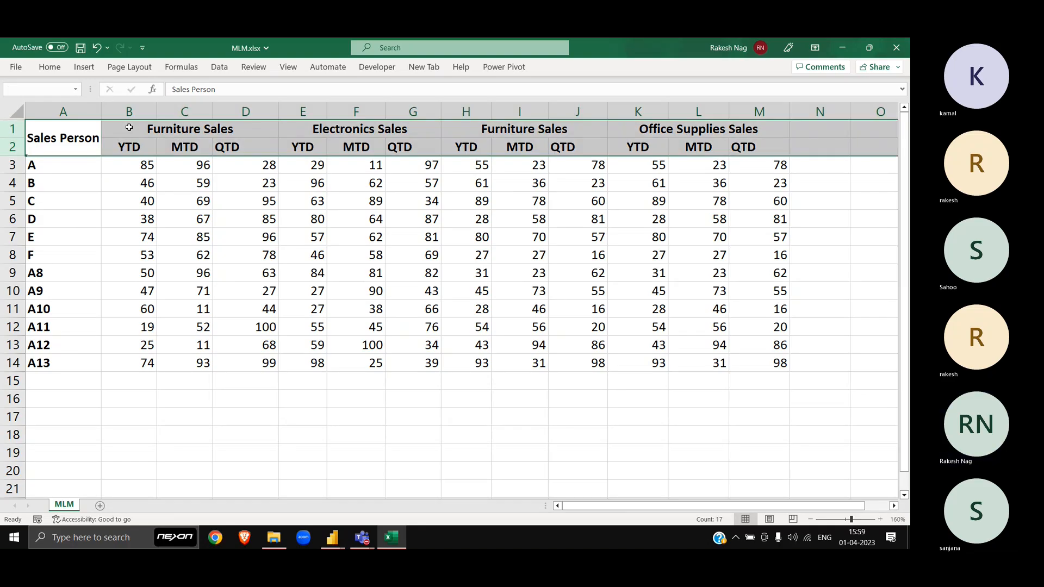
Step: Review the sales figures and names range, then settle on row 16 below the table
click(210, 245)
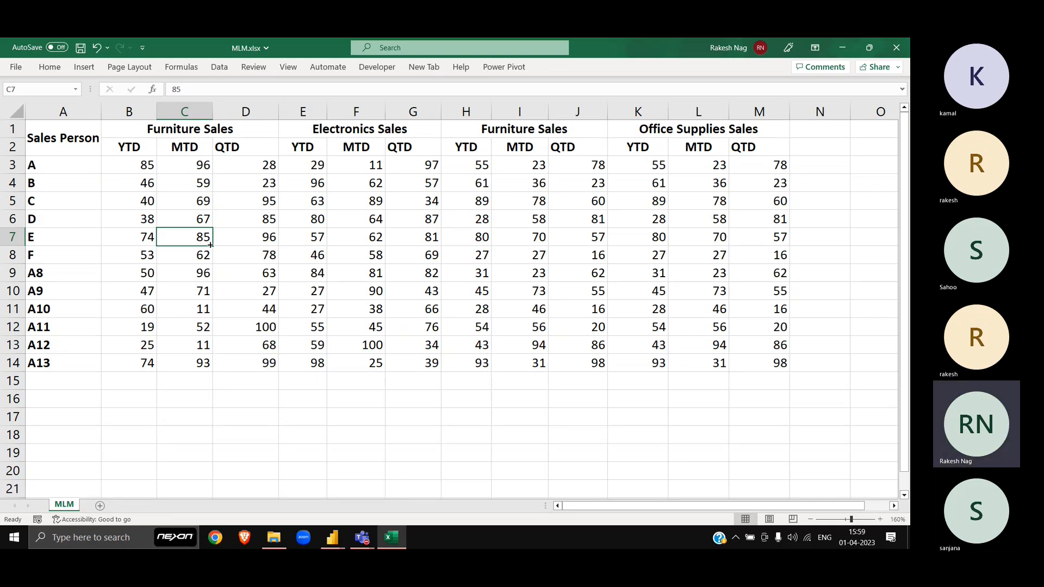
click(142, 164)
key(ctrl+shift+Right)
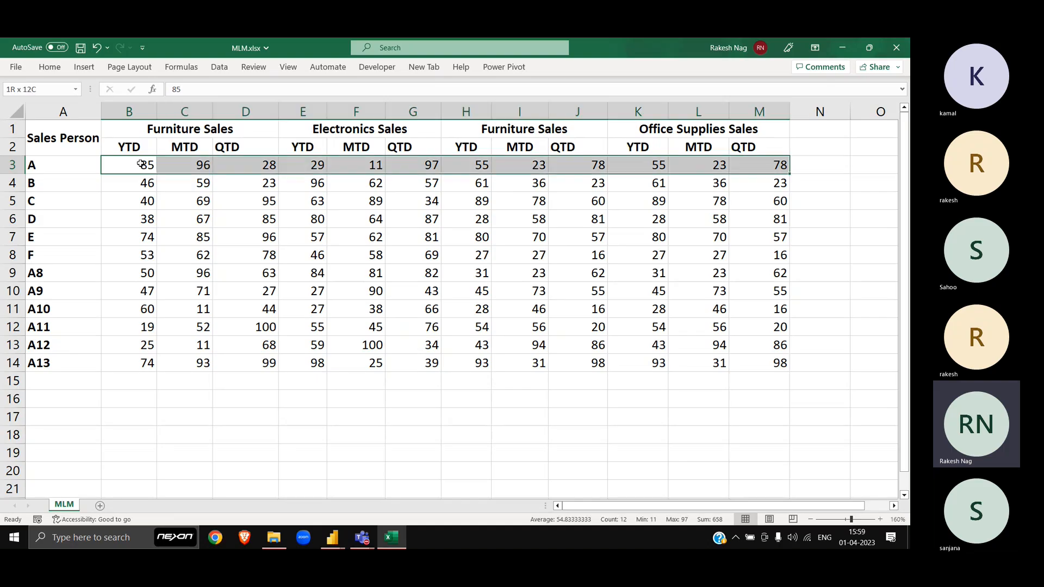
key(ctrl+shift+Down)
key(Left)
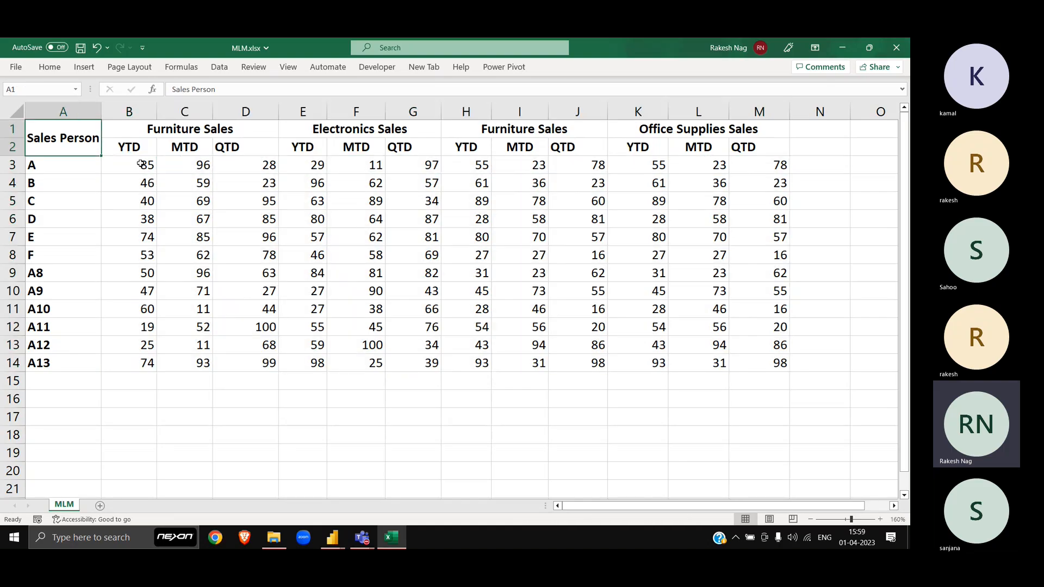
key(ctrl+shift+Down)
click(142, 164)
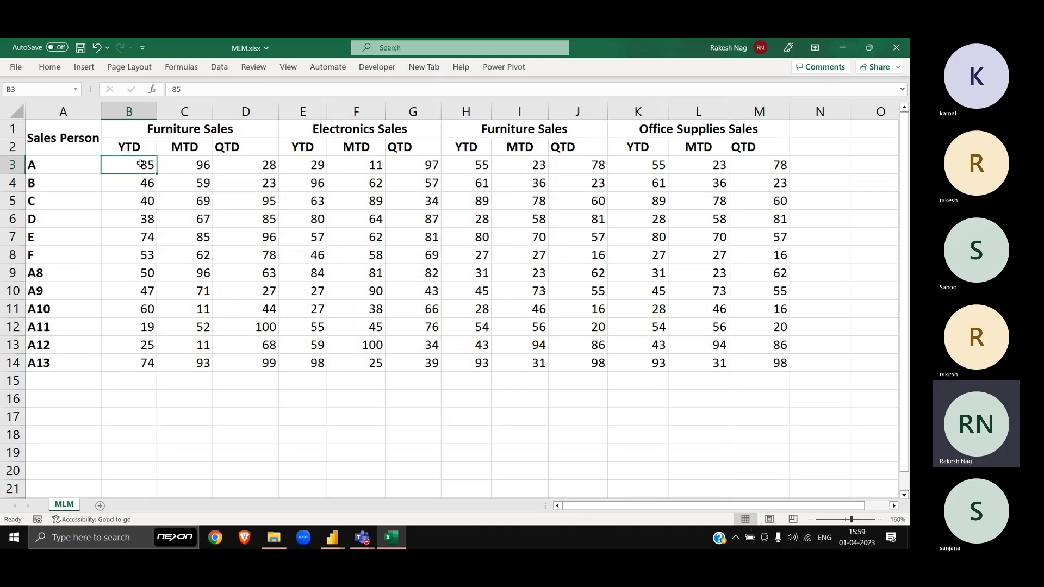
key(Down)
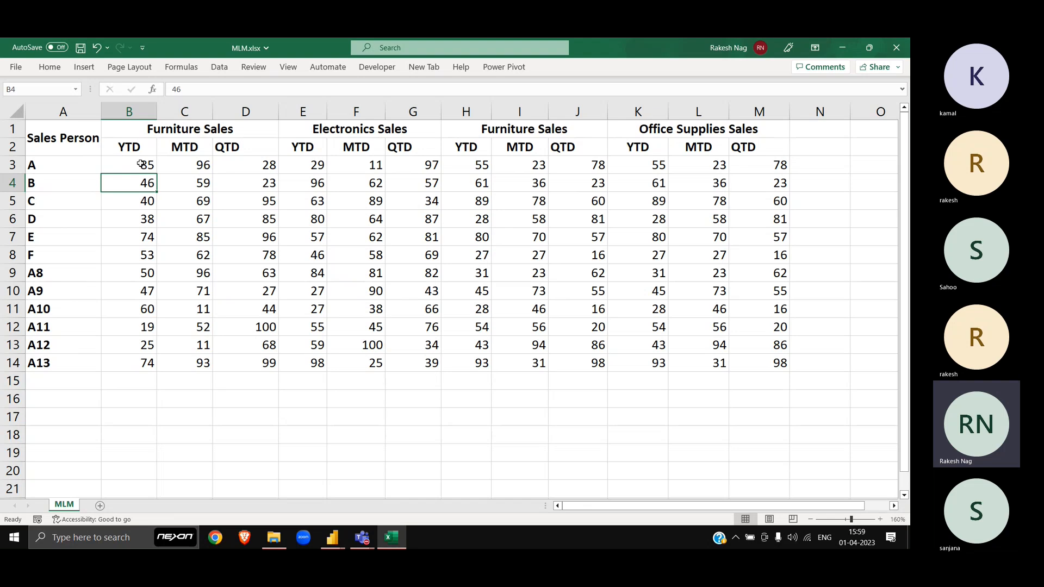
key(ctrl+Down)
key(Down)
key(Down)
key(Down)
key(Up)
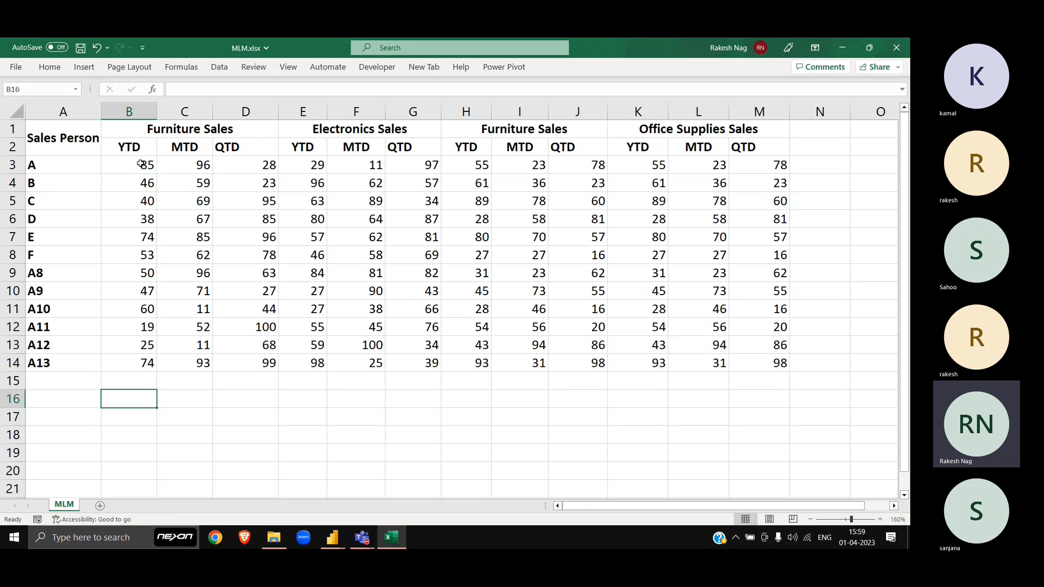
Step: Enter the header Sales Person in B16 and AutoFit column B
text(Sales Person)
key(ctrl+Return)
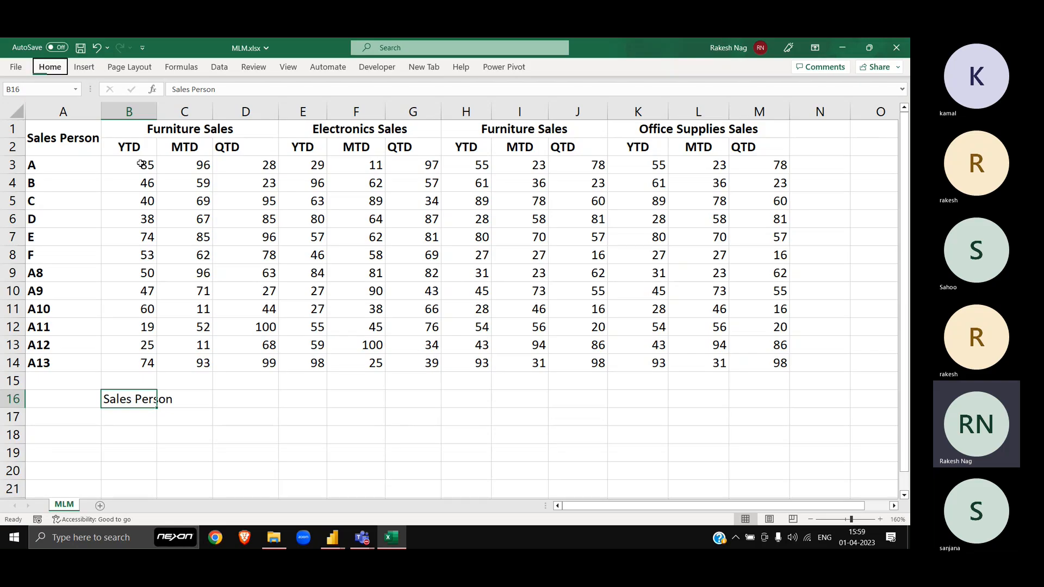
key(h)
key(o)
key(i)
key(Right)
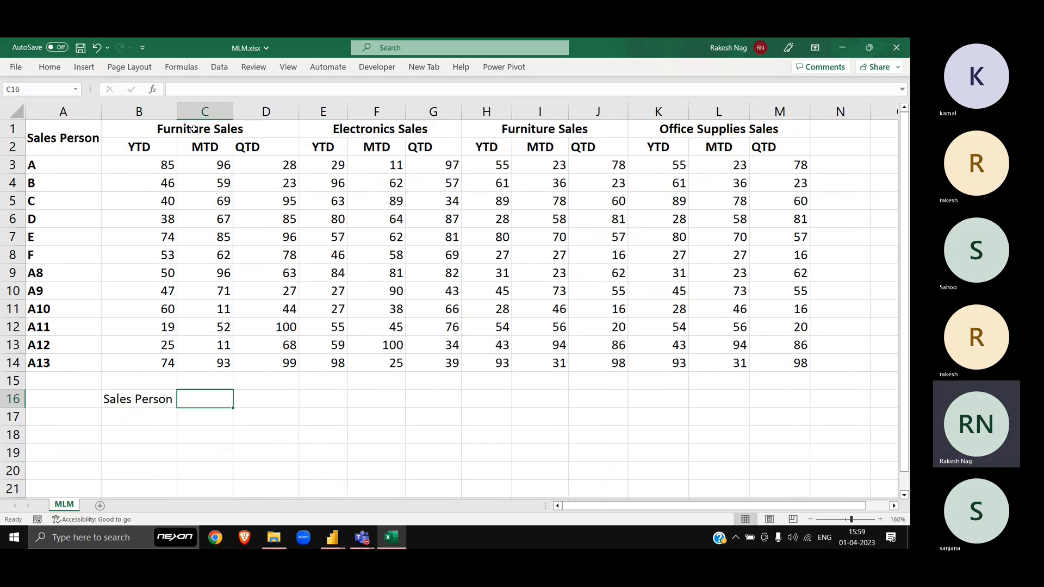
Step: Enter Category in C16, matching the category headers in row 1
text(Category)
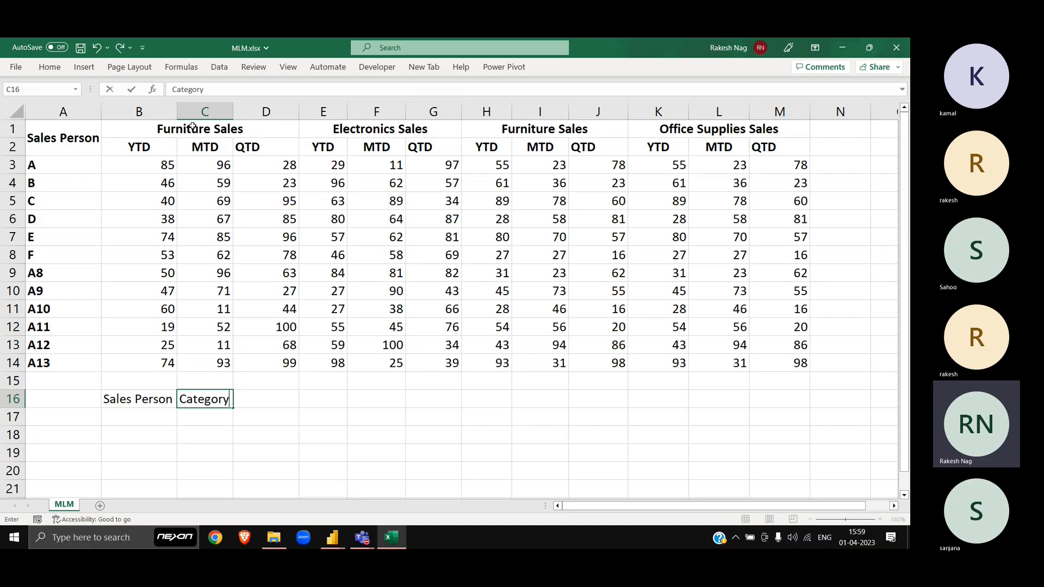
key(Return)
key(Up)
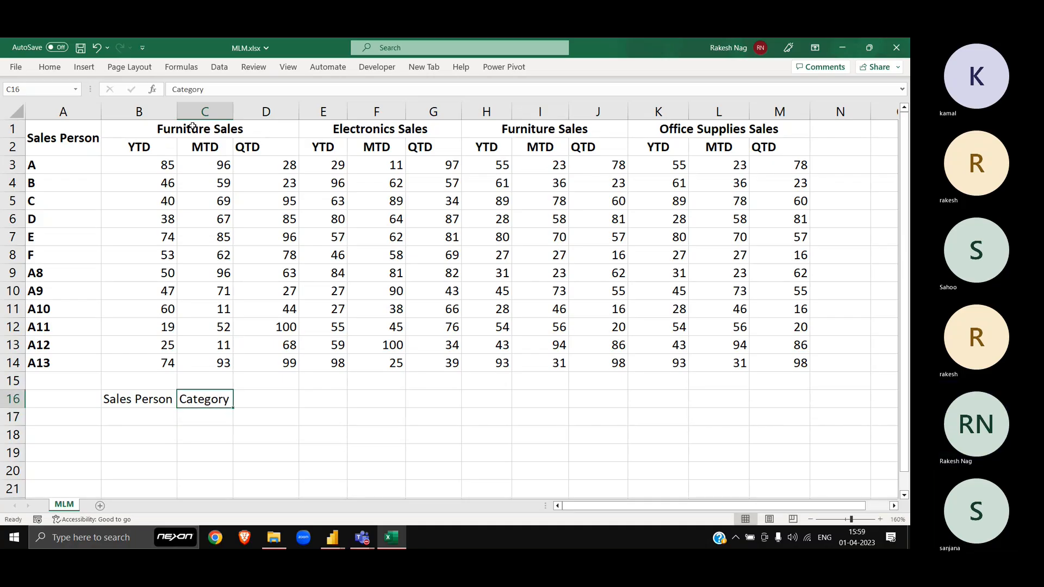
key(Right)
click(181, 127)
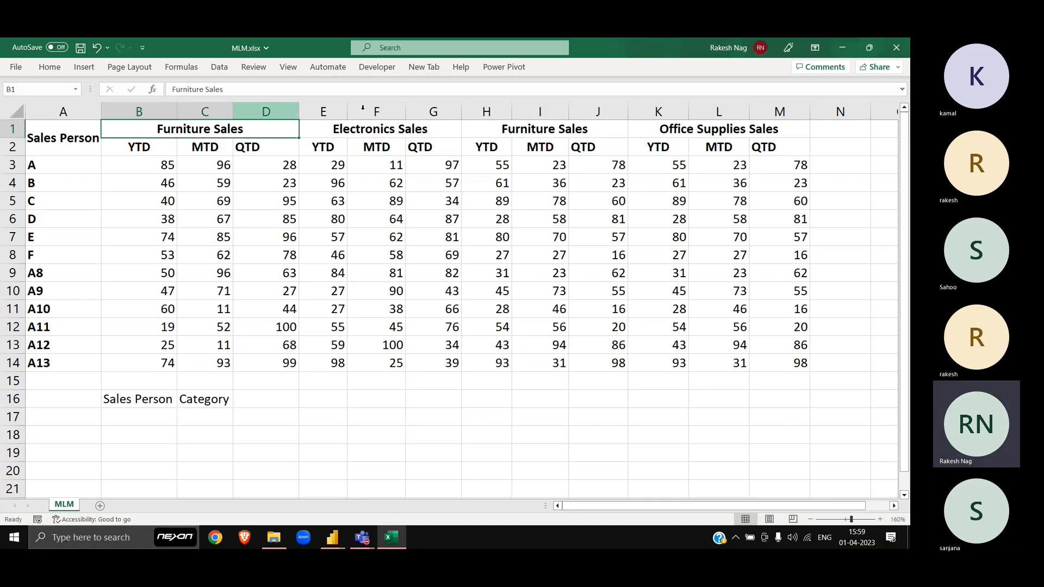
shift+click(703, 126)
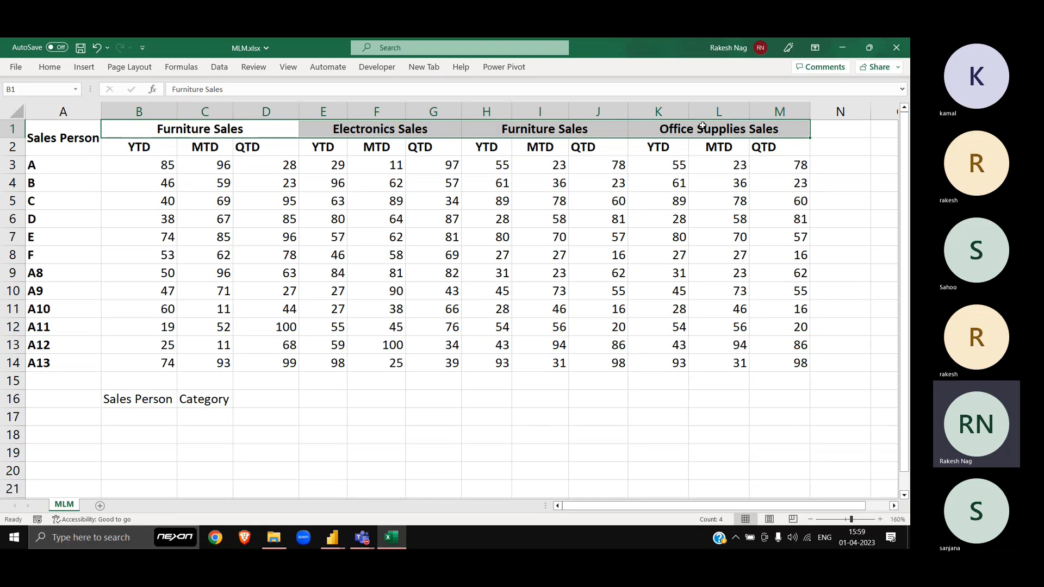
Step: Enter Period in D16 and Sales in E16
click(257, 399)
text(Period)
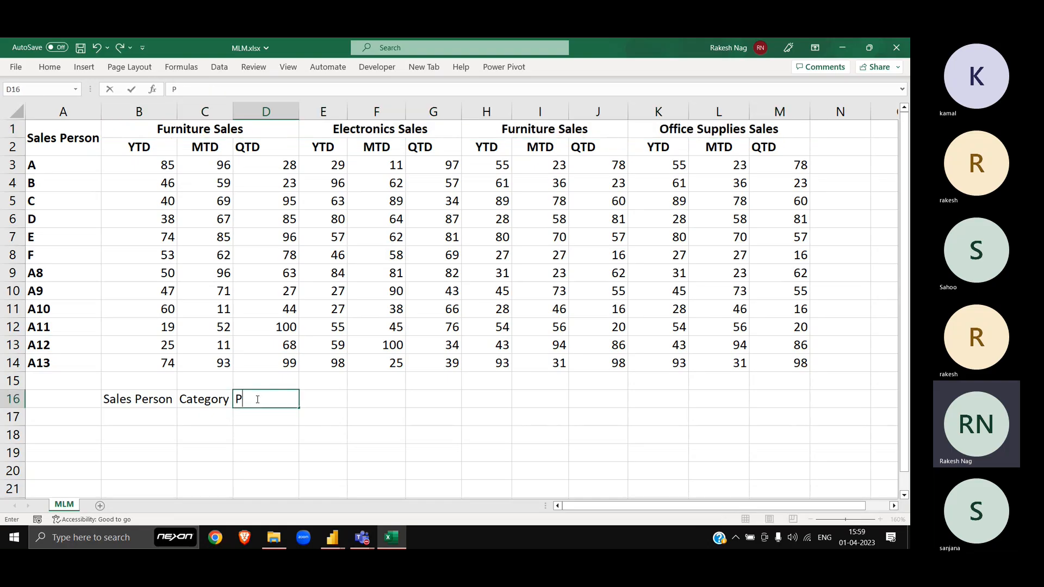
key(Return)
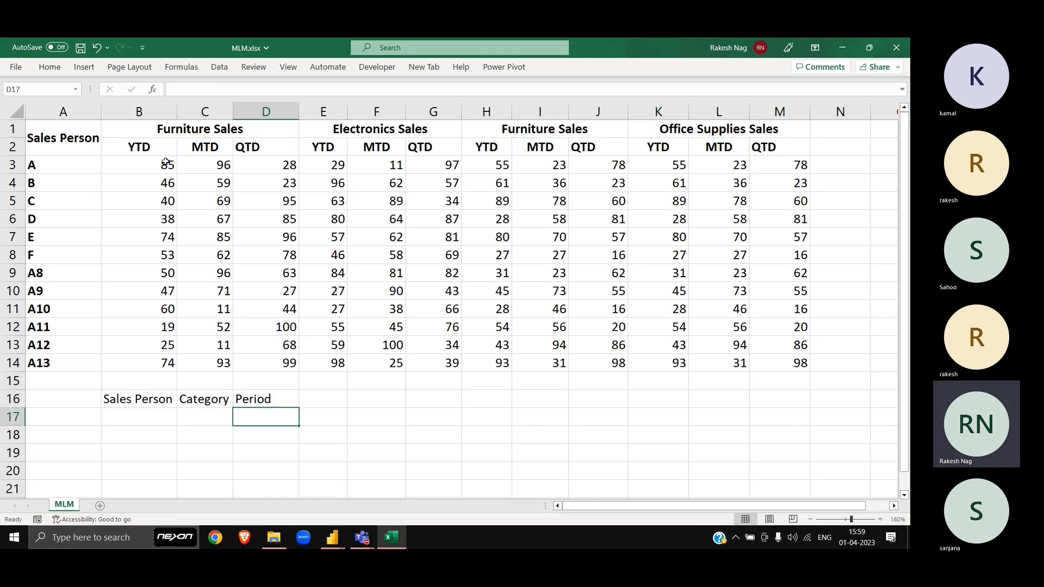
click(152, 143)
key(ctrl+shift+Right)
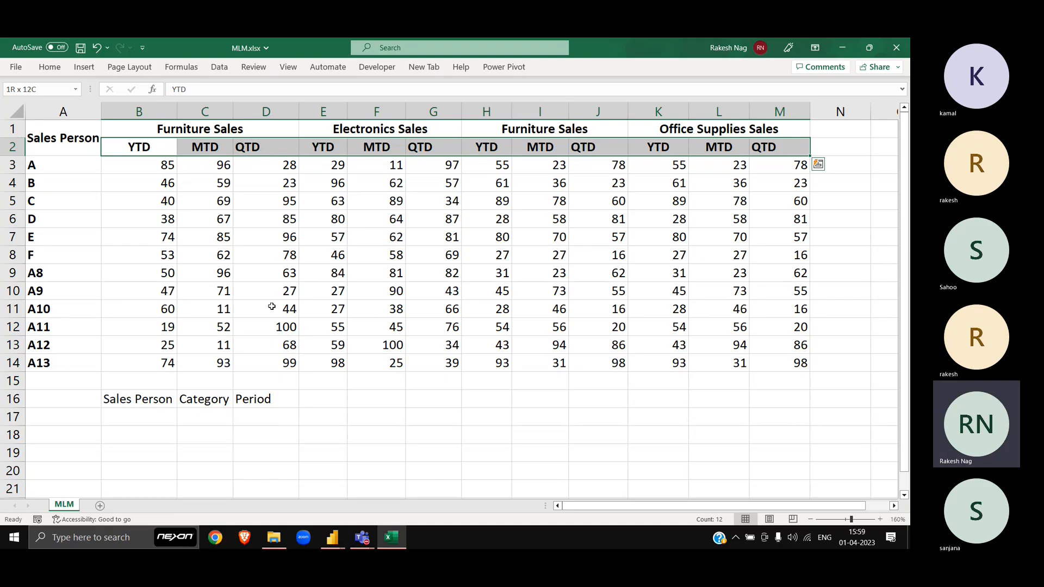
click(322, 400)
text(Sales)
key(Return)
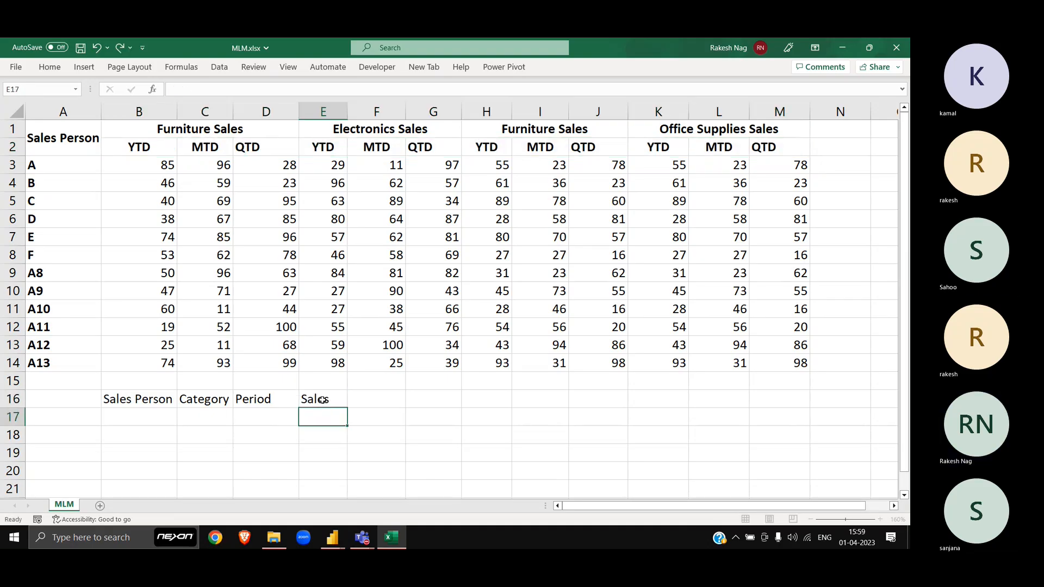
Step: Check the extent of the sales figures and move beneath the table
click(142, 165)
key(ctrl+shift+Right)
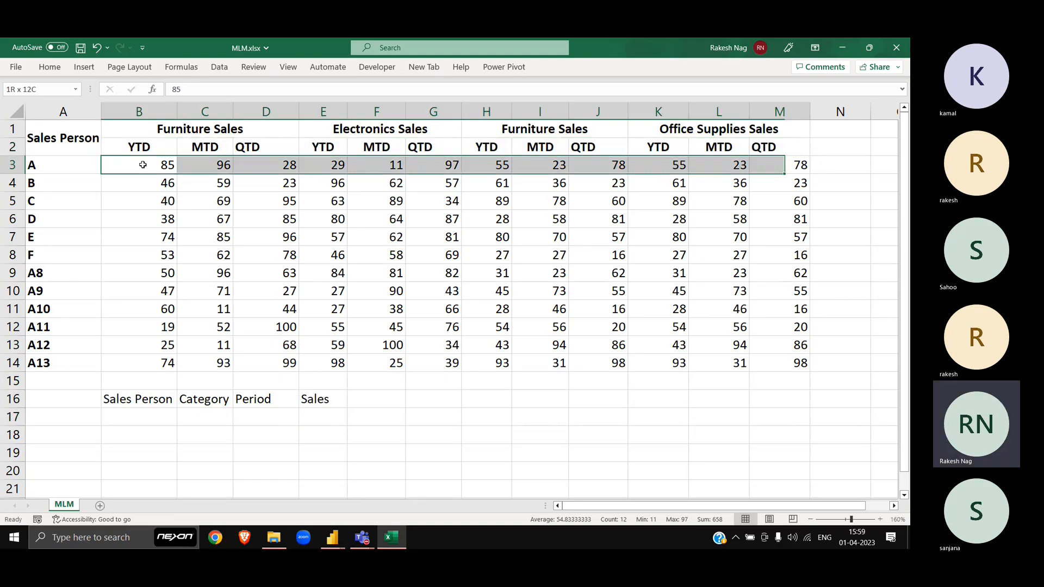
key(ctrl+shift+Down)
key(Down)
key(ctrl+Down)
key(ctrl+Down)
key(Down)
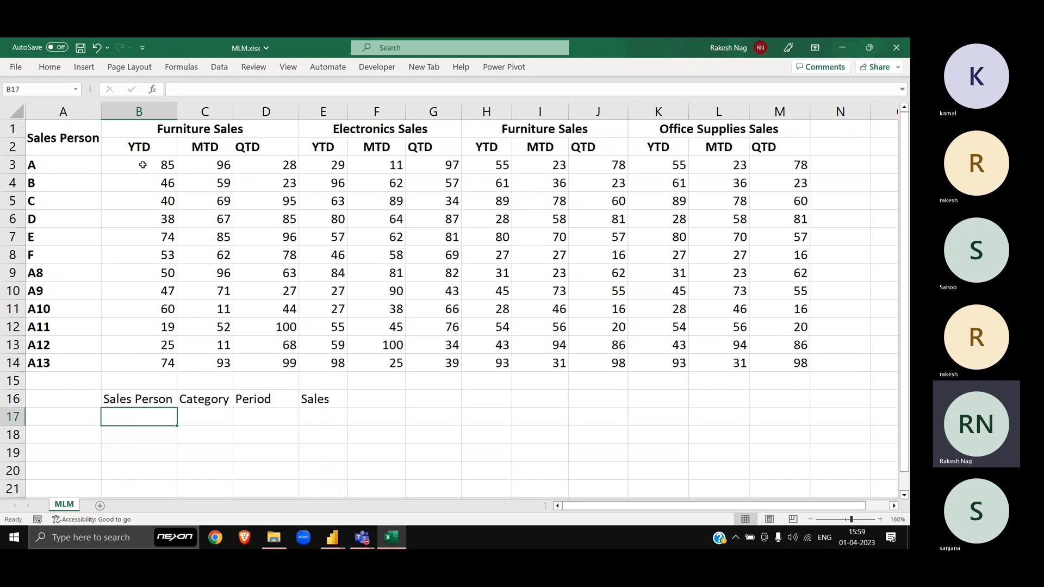
key(ctrl+shift+Right)
key(ctrl+Left)
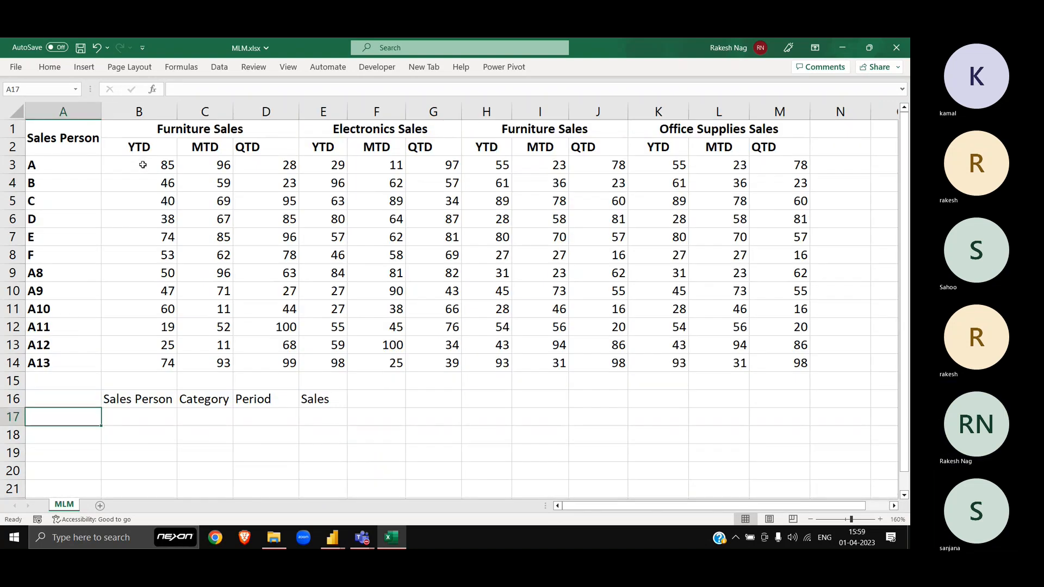
Step: AutoFit columns B–E to the Sales Person, Category, Period and Sales headers
key(Up)
key(Right)
key(ctrl+shift+Right)
key(alt+h)
key(o)
key(i)
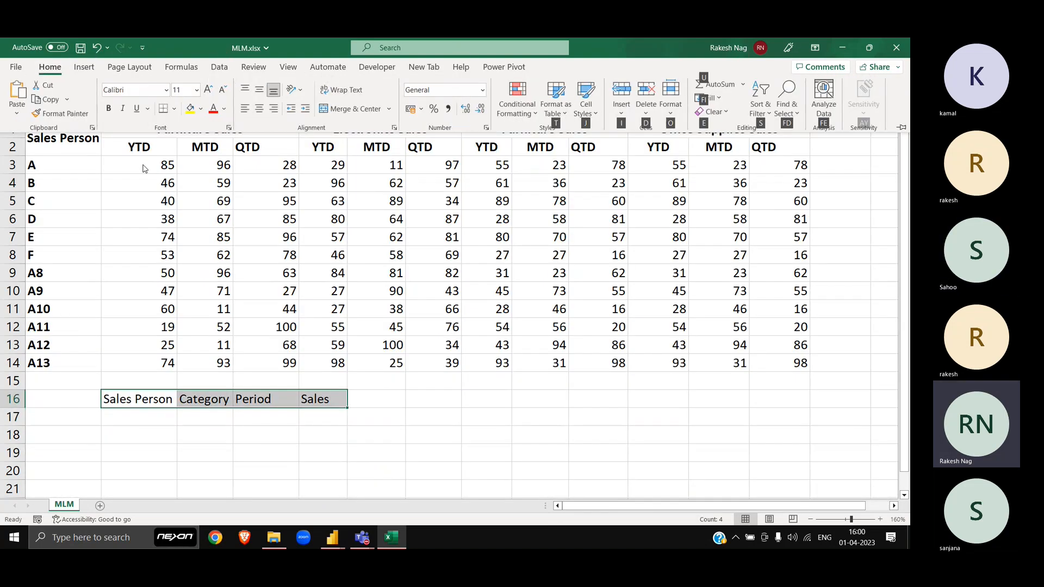
key(ctrl+Up)
key(ctrl+Up)
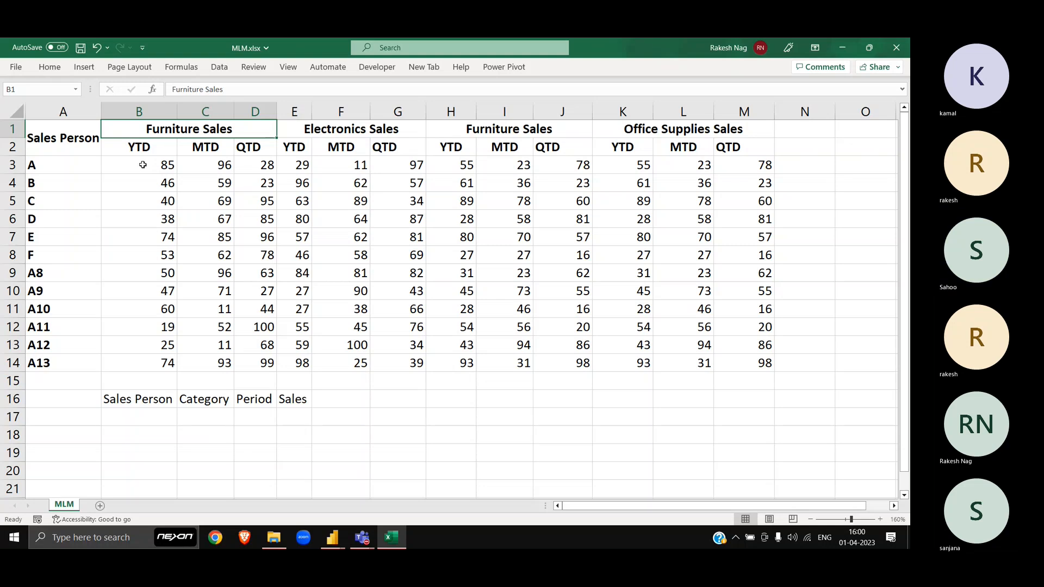
Step: Import the MLM sheet from MLM.xlsx as a new Excel Workbook query
key(alt+Tab)
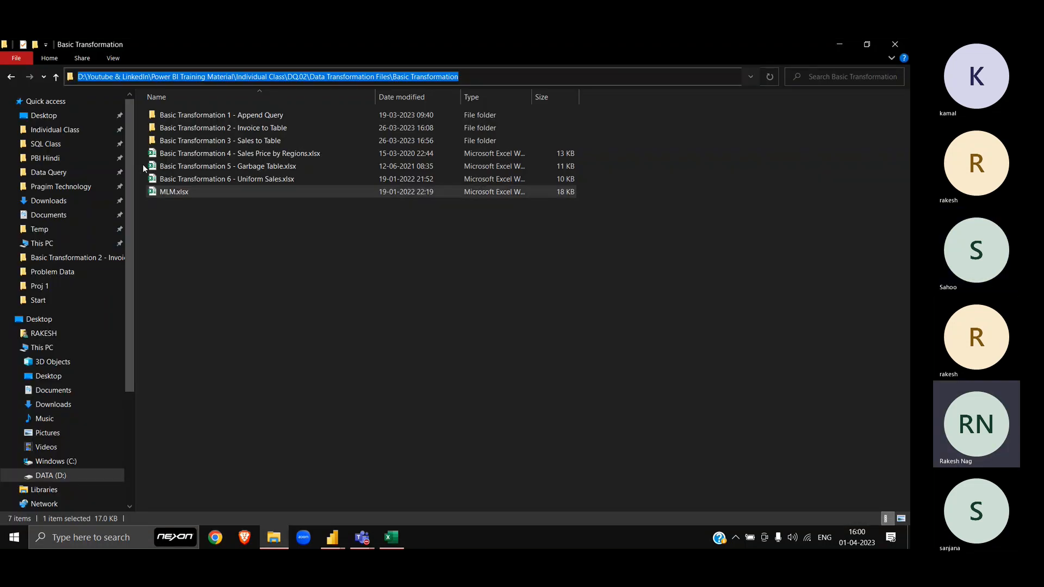
key(alt+Tab)
key(alt+Tab)
key(Tab)
key(Tab)
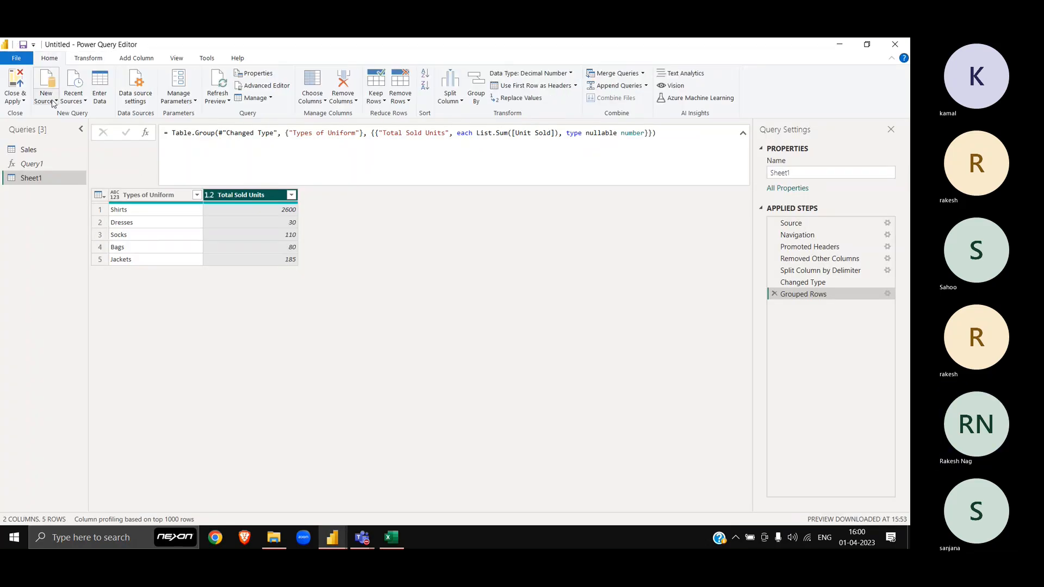
click(47, 95)
click(69, 130)
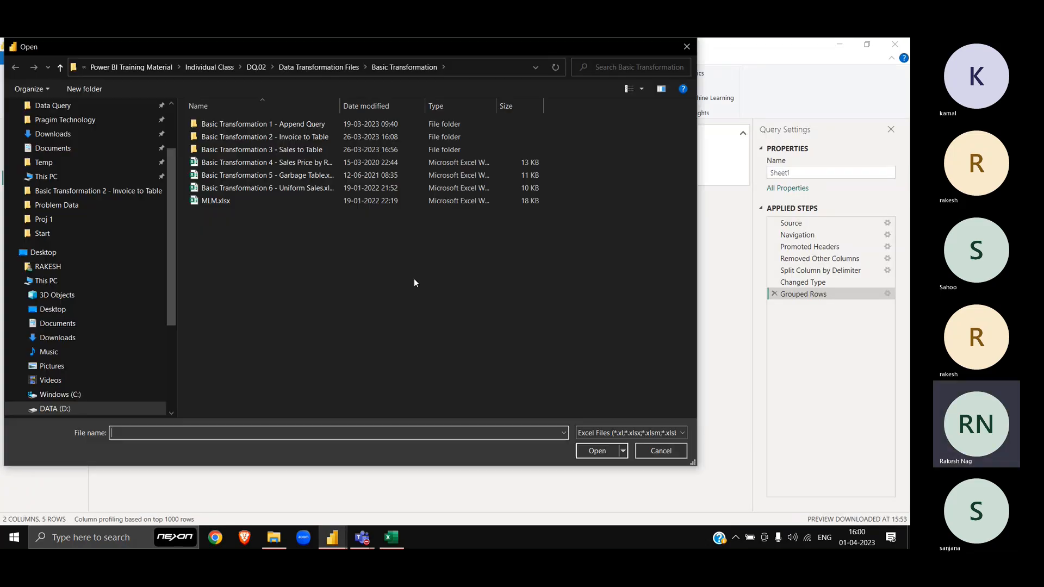
double_click(241, 201)
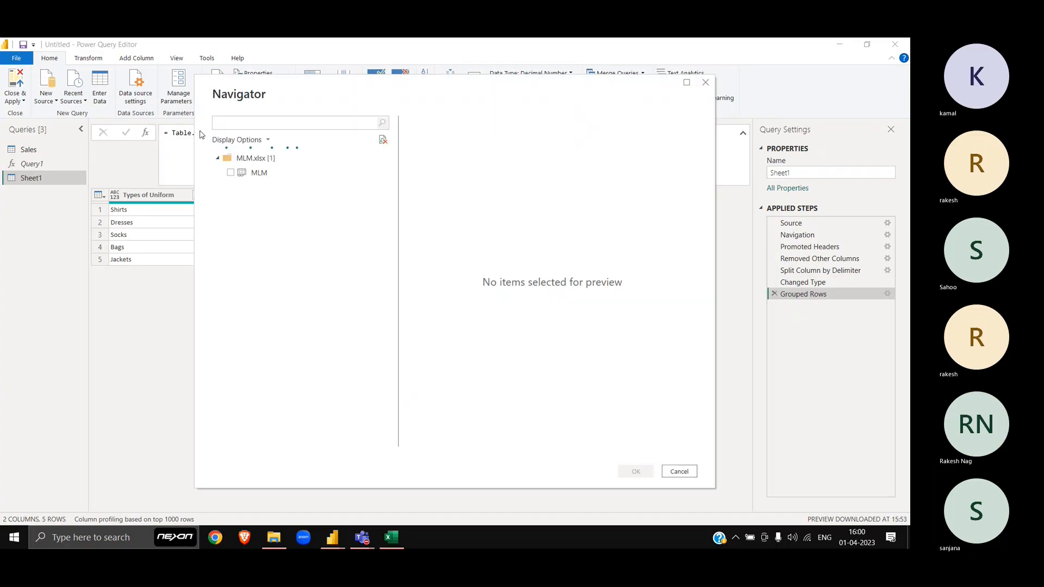
click(230, 173)
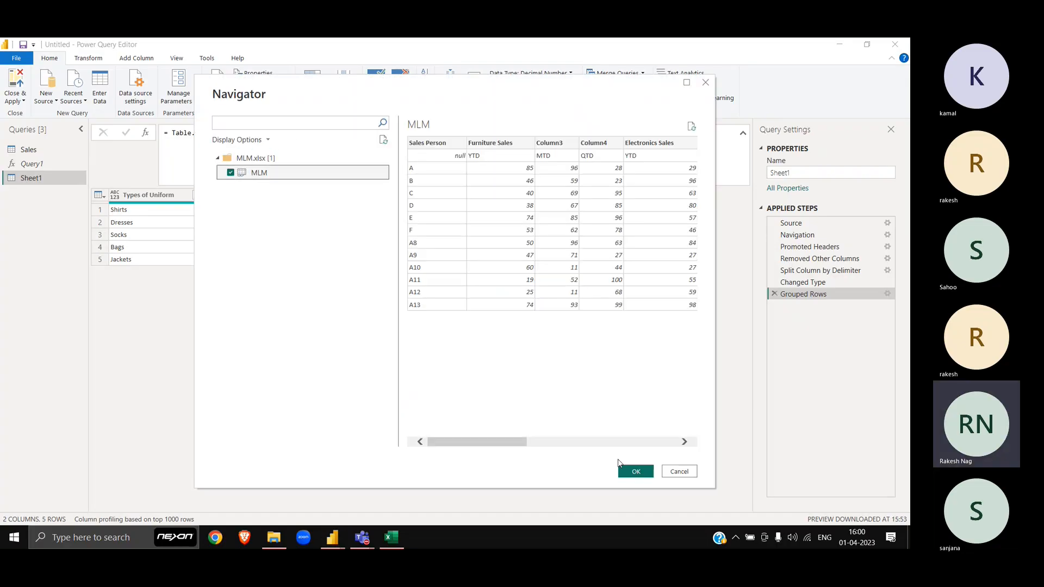
click(635, 471)
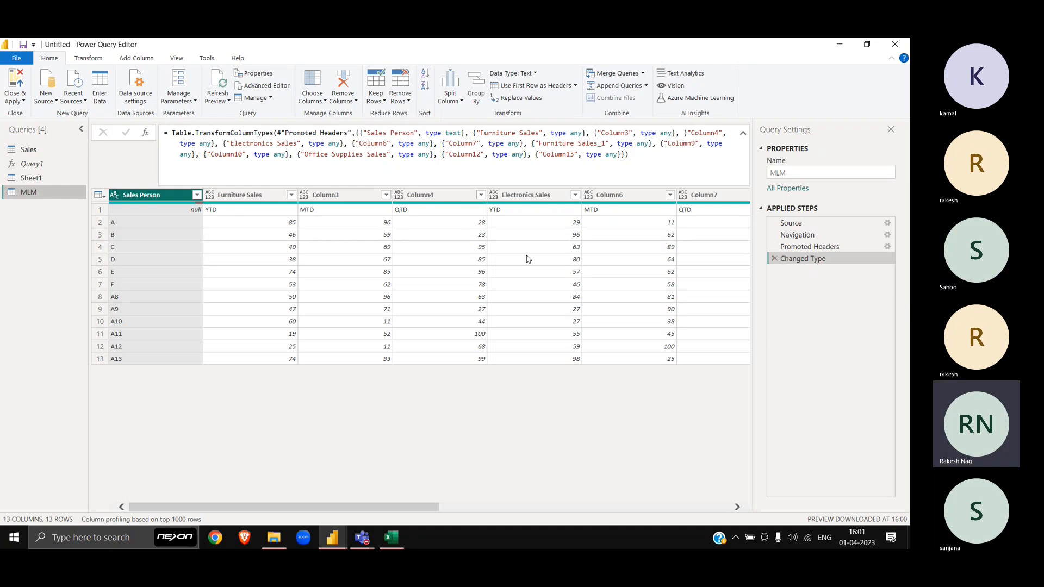
Step: Remove the Changed Type and Promoted Headers steps and collapse the Queries pane
click(774, 259)
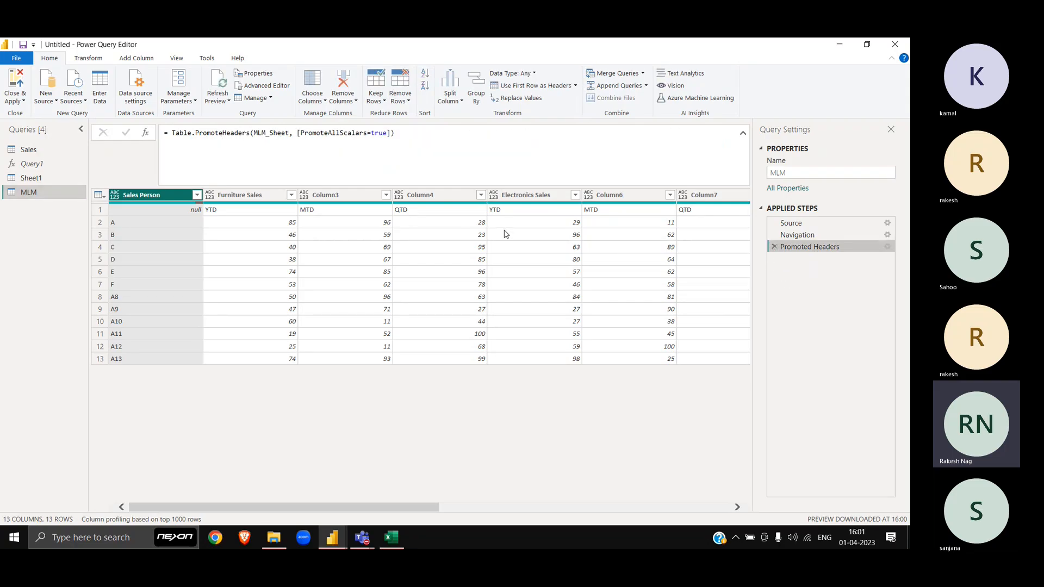
click(774, 248)
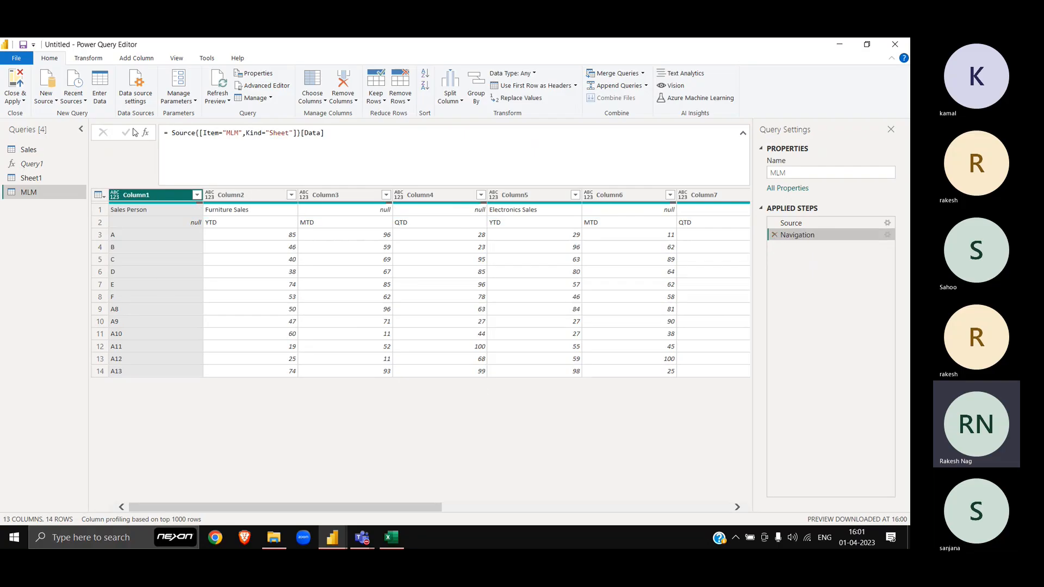
click(81, 129)
scroll(290, 331, right, 5)
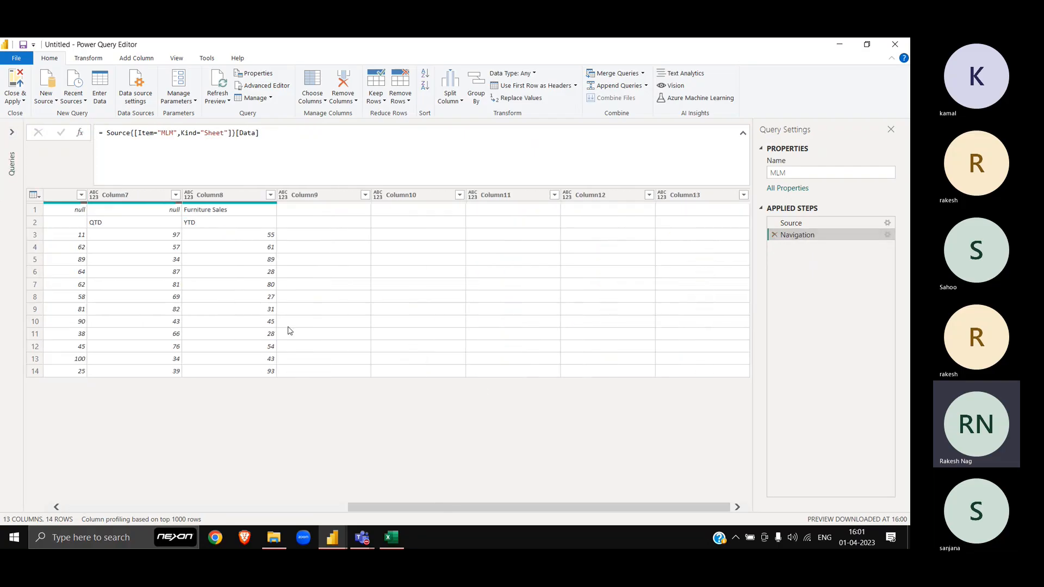
scroll(289, 331, left, 5)
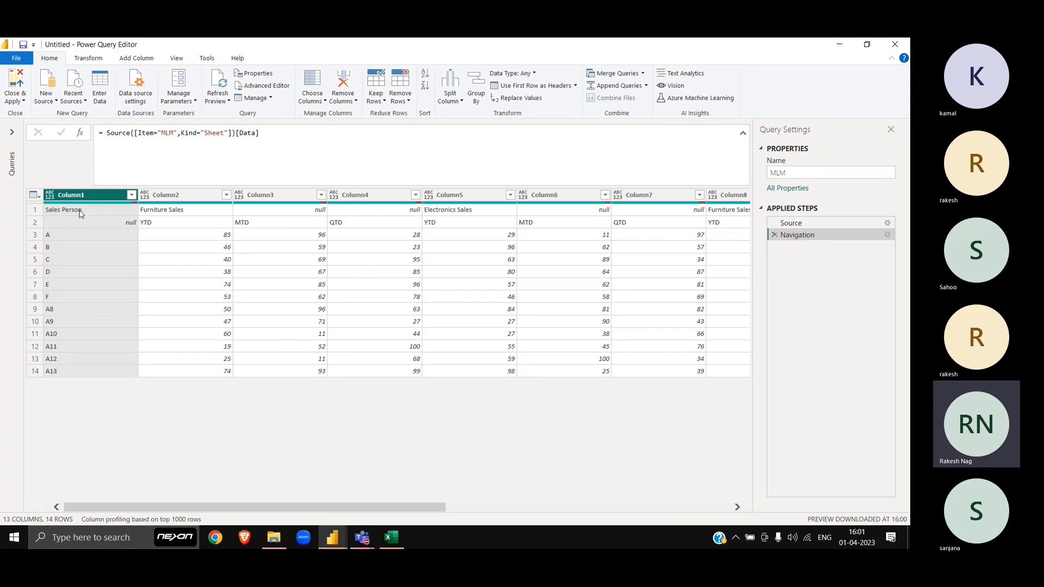
scroll(374, 264, right, 5)
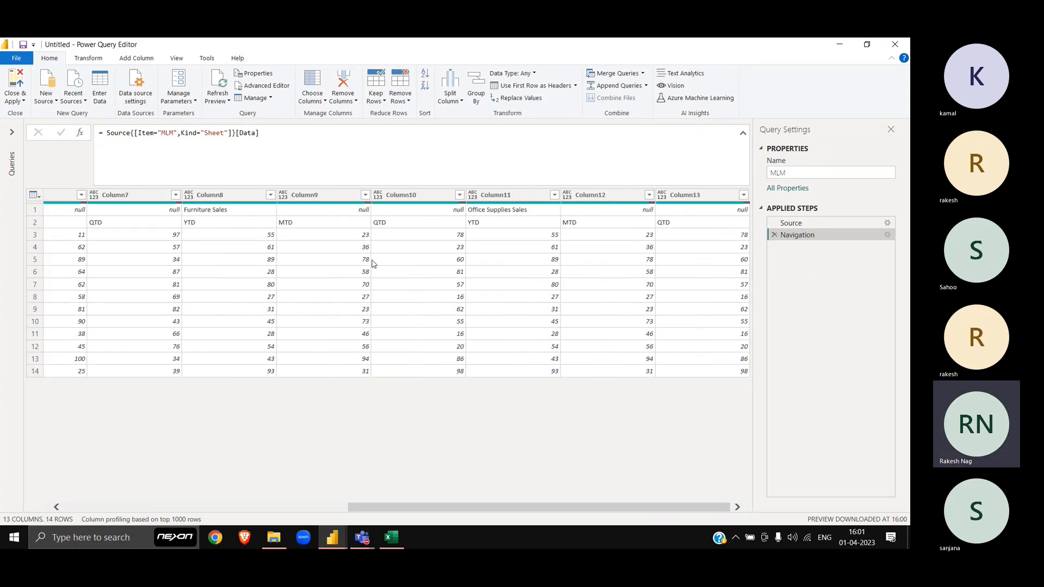
scroll(374, 263, left, 5)
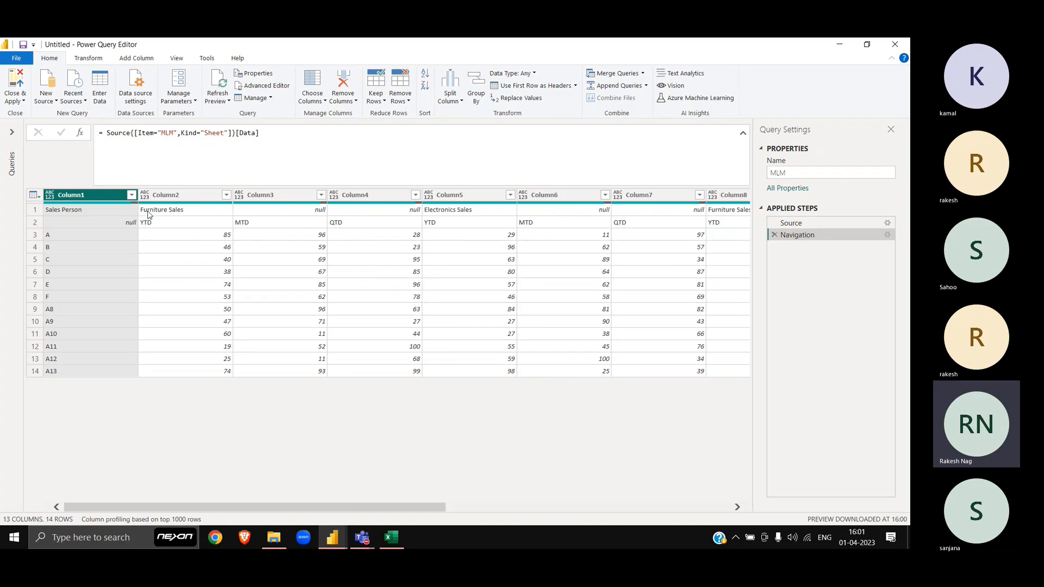
right_click(105, 200)
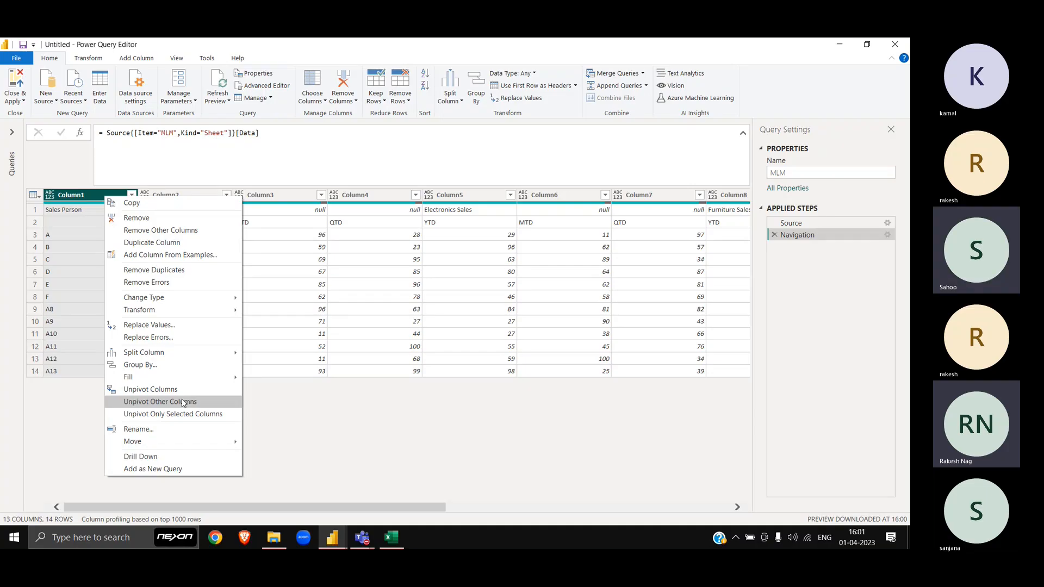
click(184, 403)
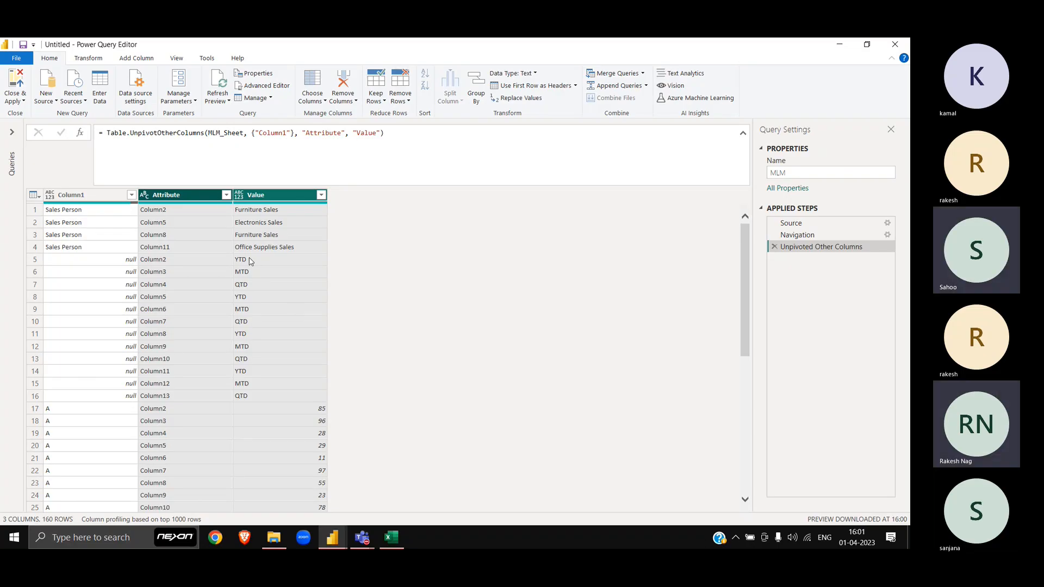
scroll(266, 334, down, 20)
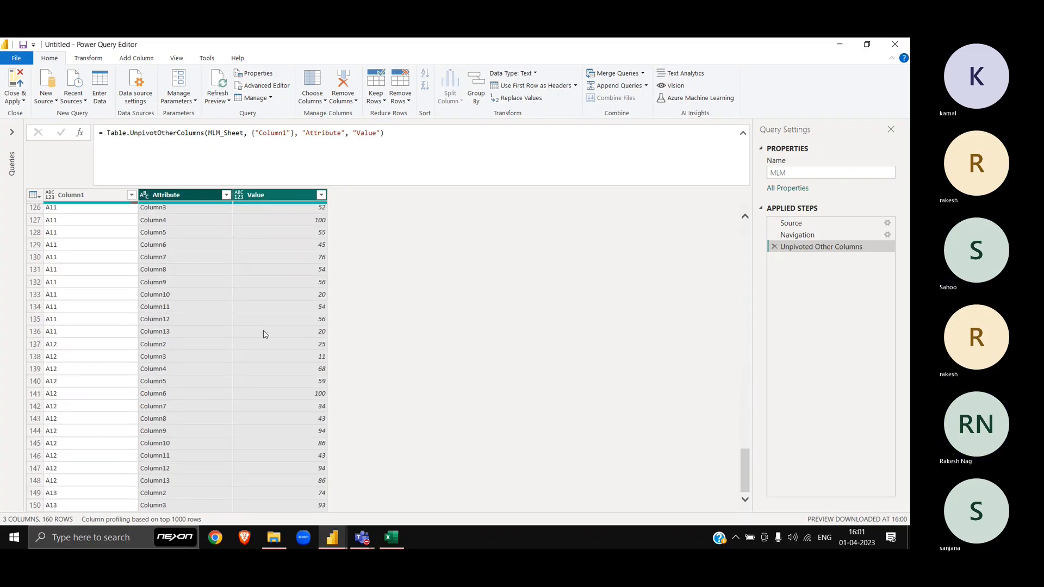
scroll(279, 336, up, 20)
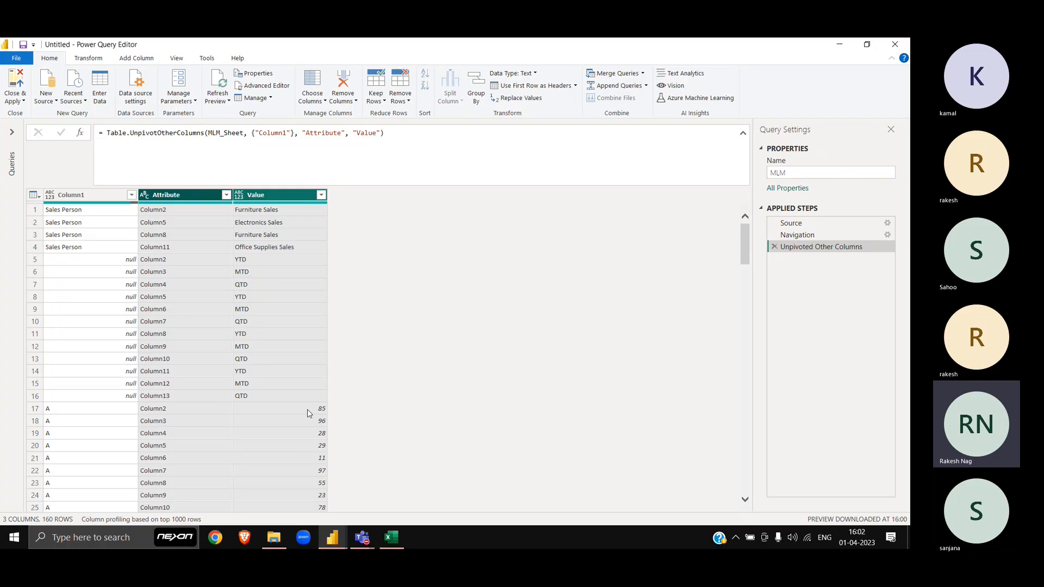
click(774, 247)
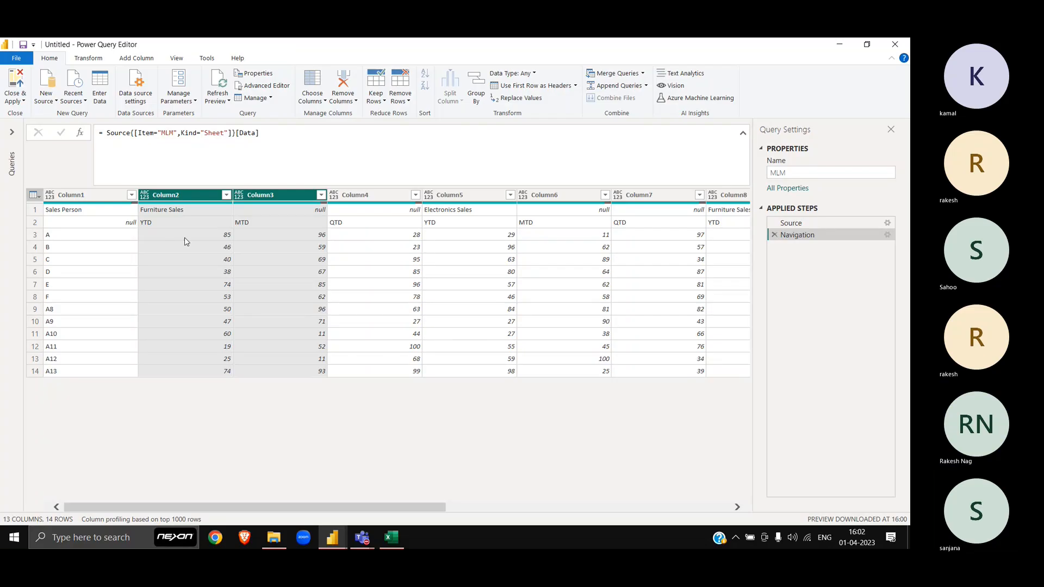
Step: Select all columns of the MLM query and transpose the table
click(101, 197)
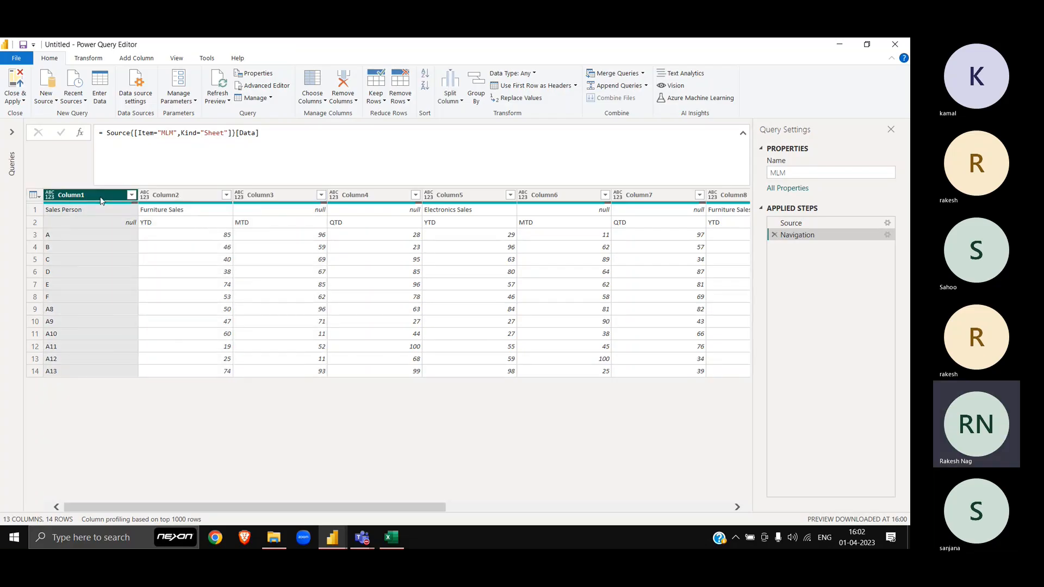
key(ctrl+a)
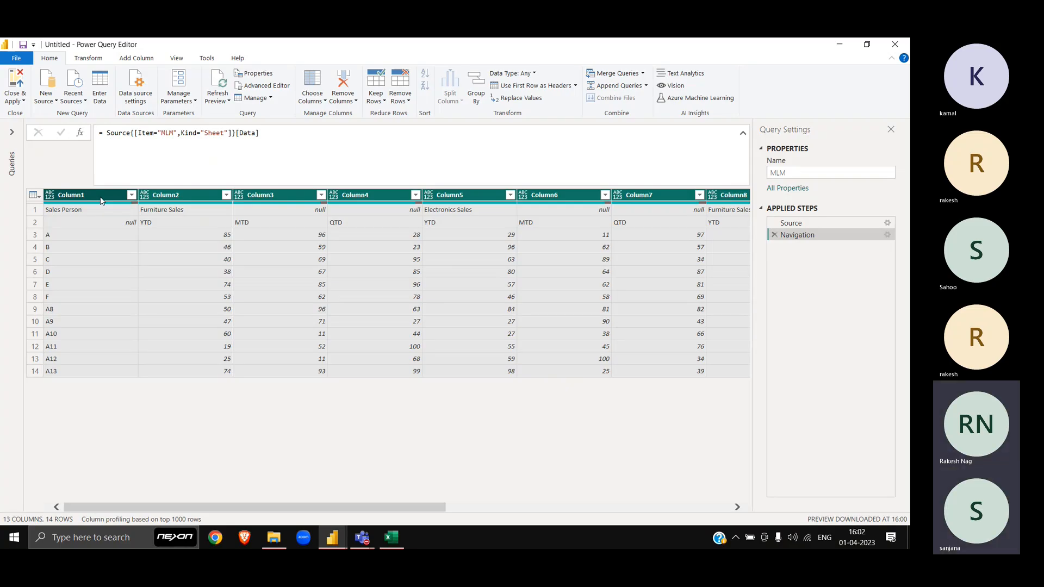
click(86, 58)
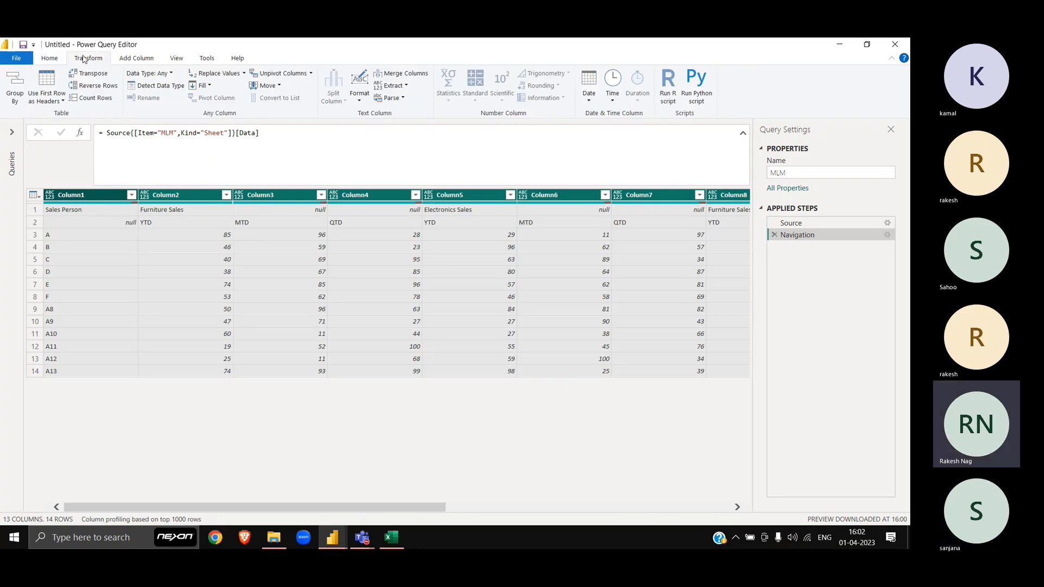
click(99, 79)
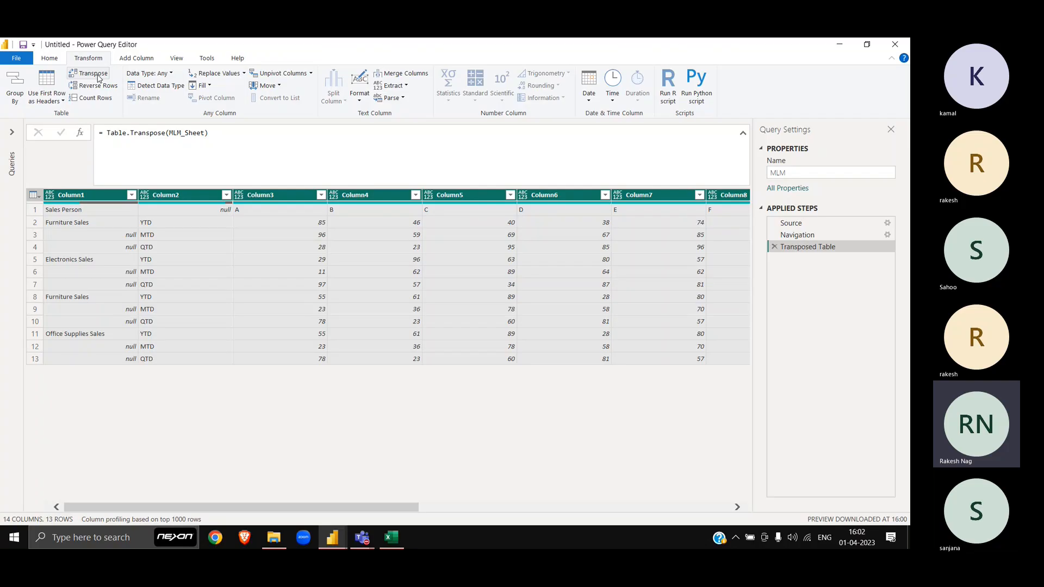
Step: Fill Column1 down so each YTD/MTD/QTD row carries its category name
click(87, 195)
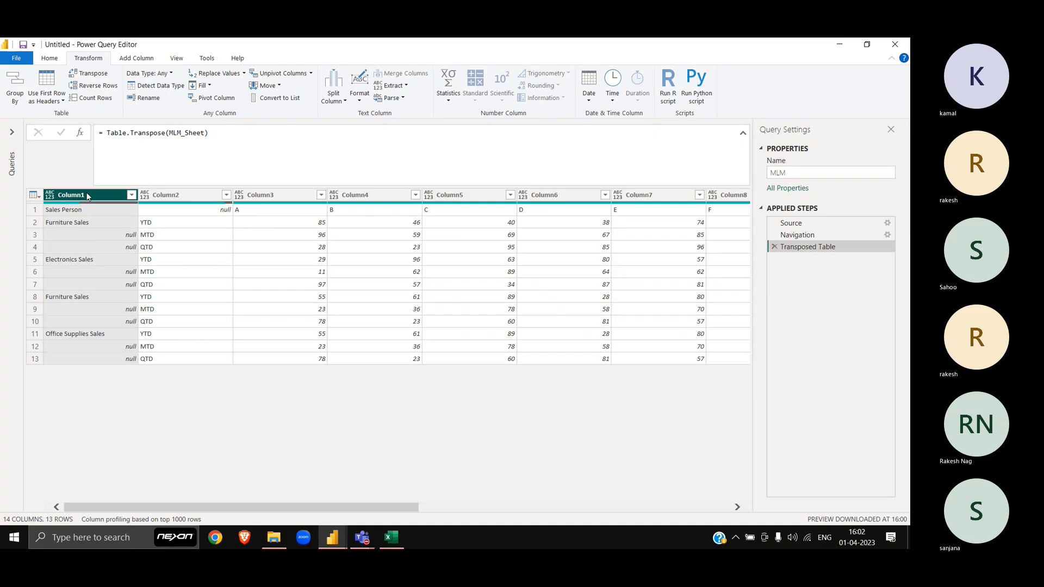
right_click(87, 196)
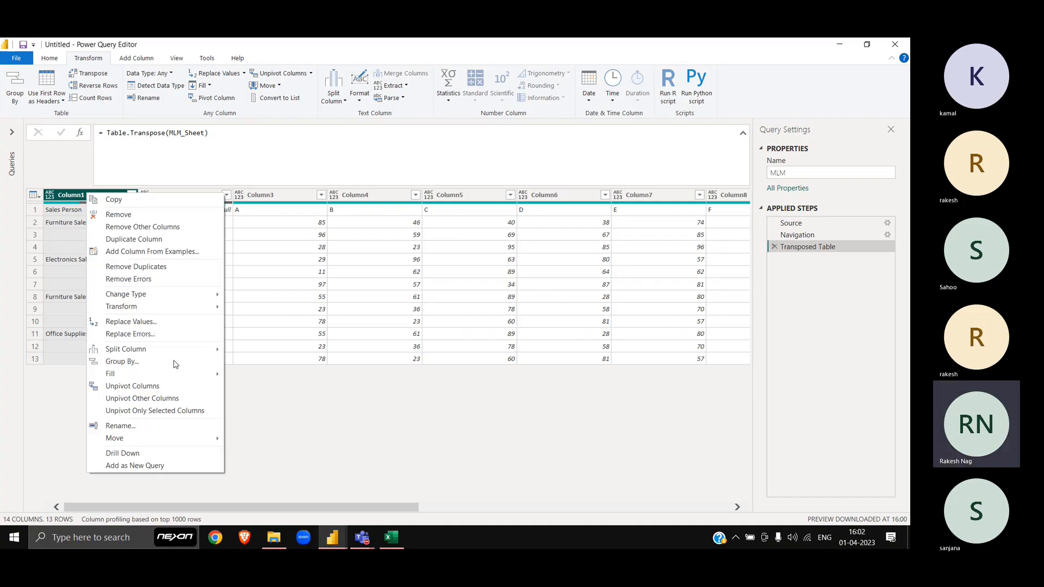
mouse_move(178, 376)
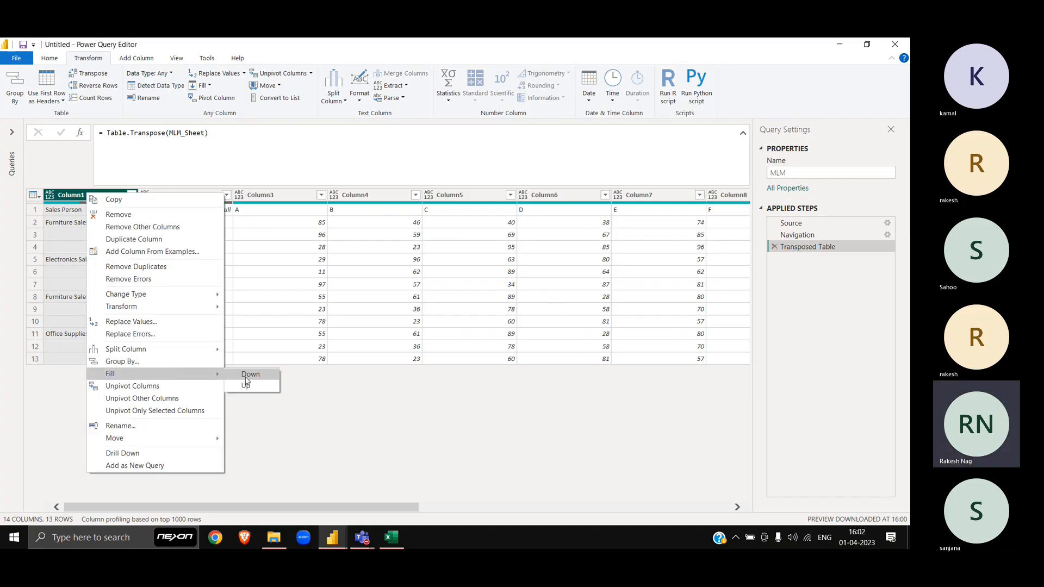
click(250, 375)
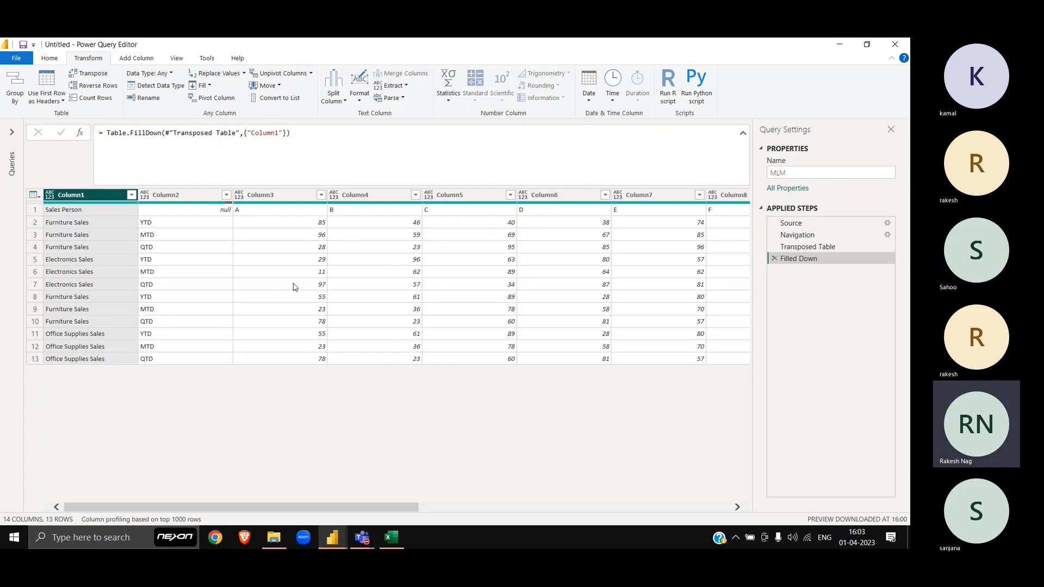
scroll(293, 287, right, 5)
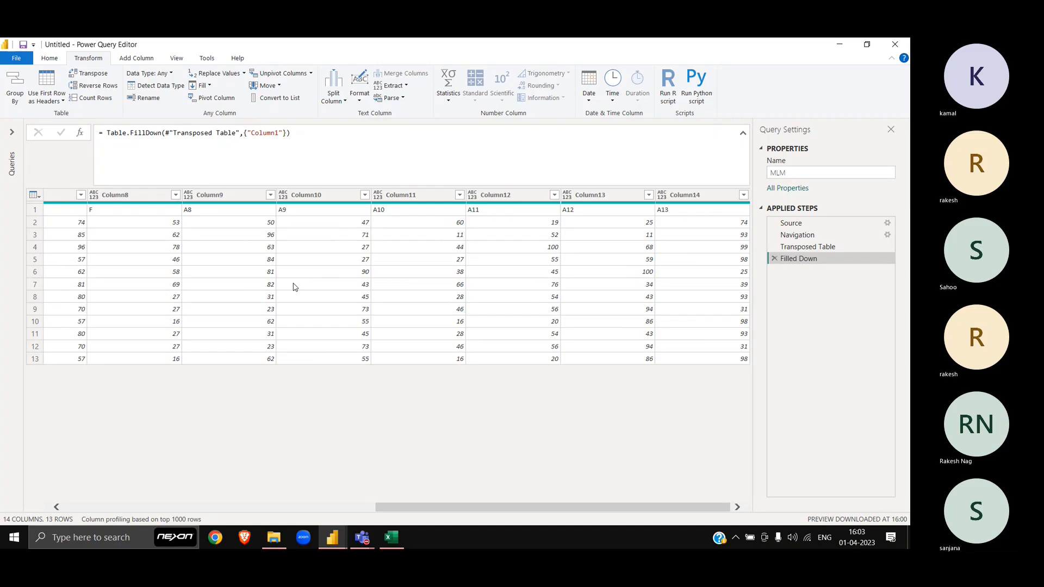
scroll(294, 287, left, 5)
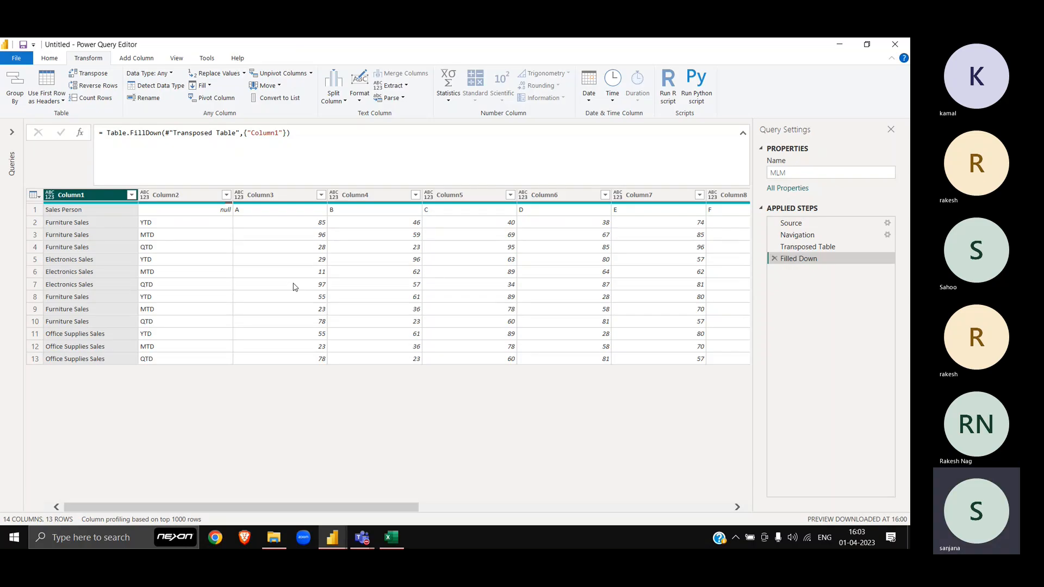
Step: Compare the row 16 headers in the MLM workbook with the transposed query layout
key(alt+Tab)
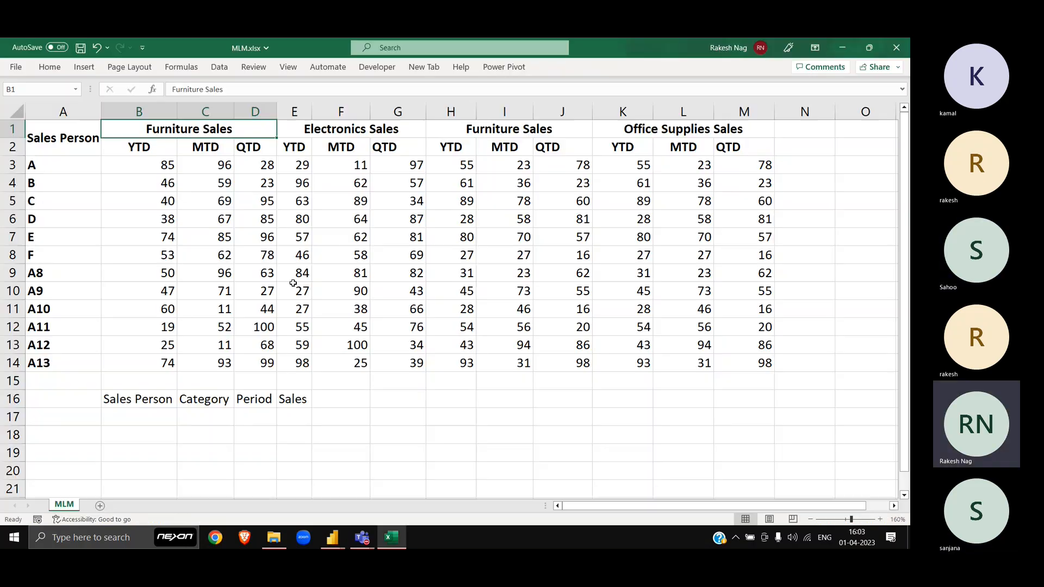
scroll(293, 283, down, 4)
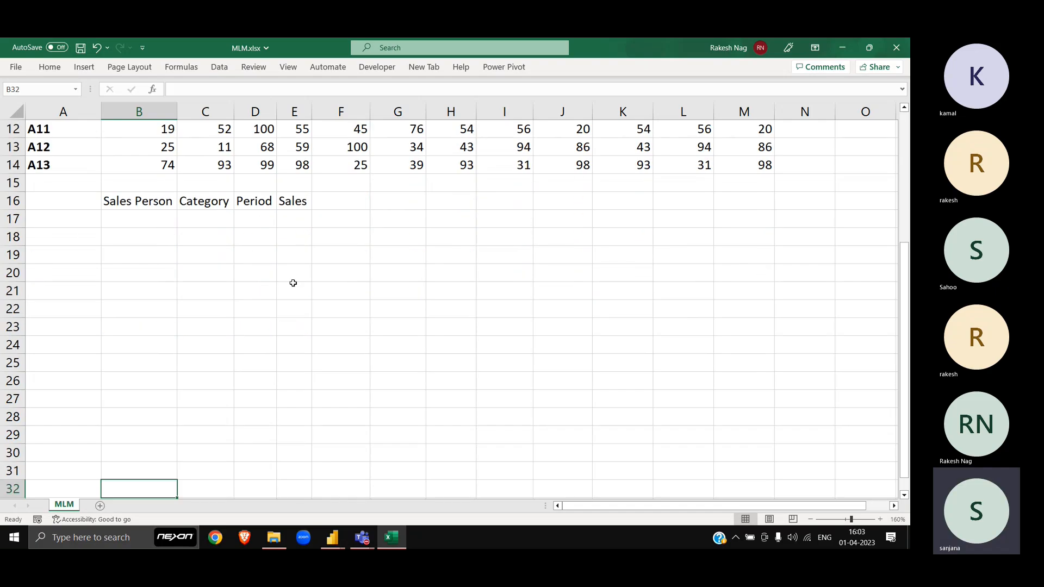
key(Up)
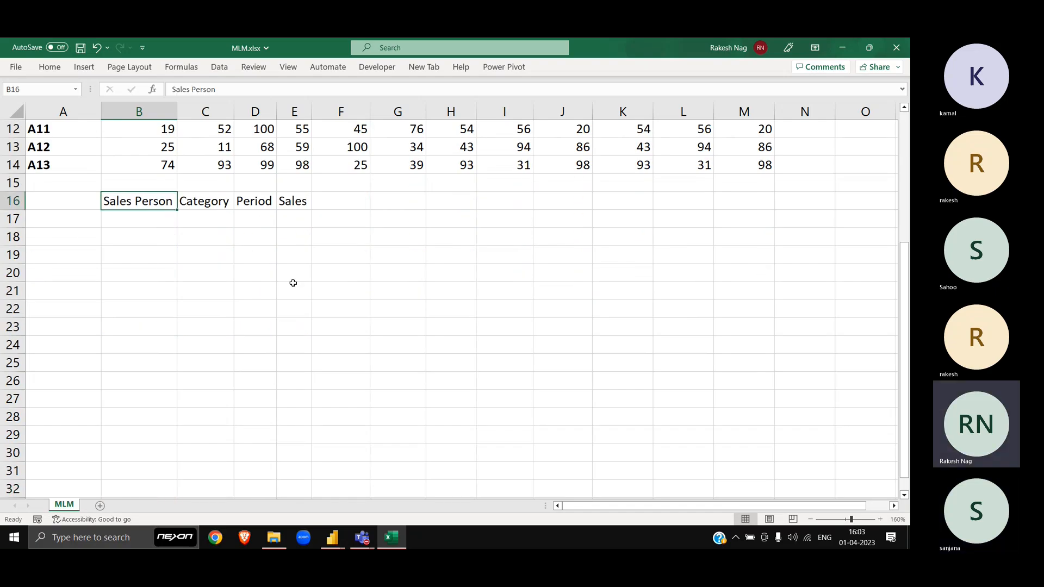
key(alt+Tab)
key(alt+Tab)
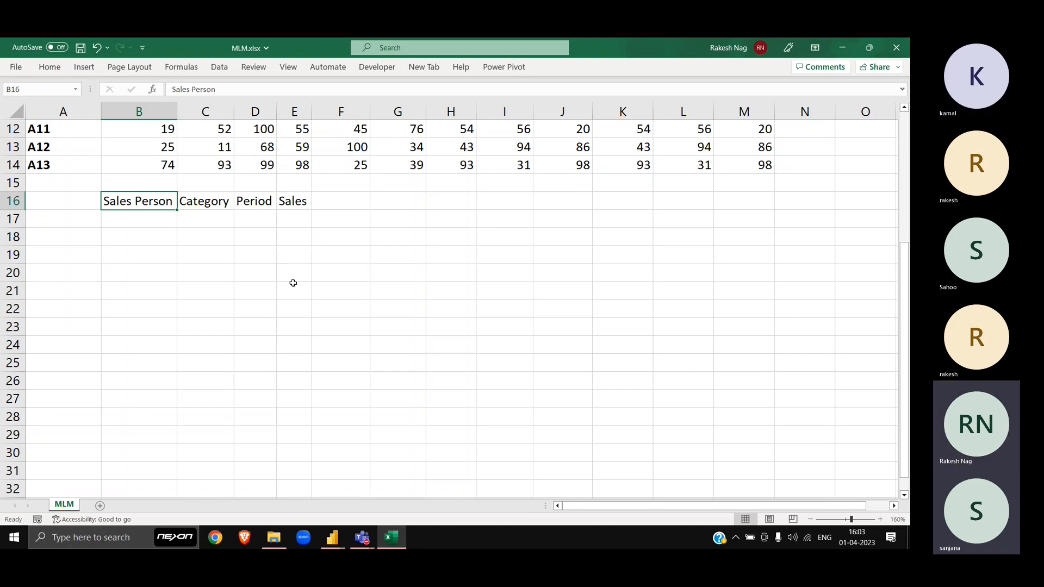
key(Tab)
key(alt+Tab)
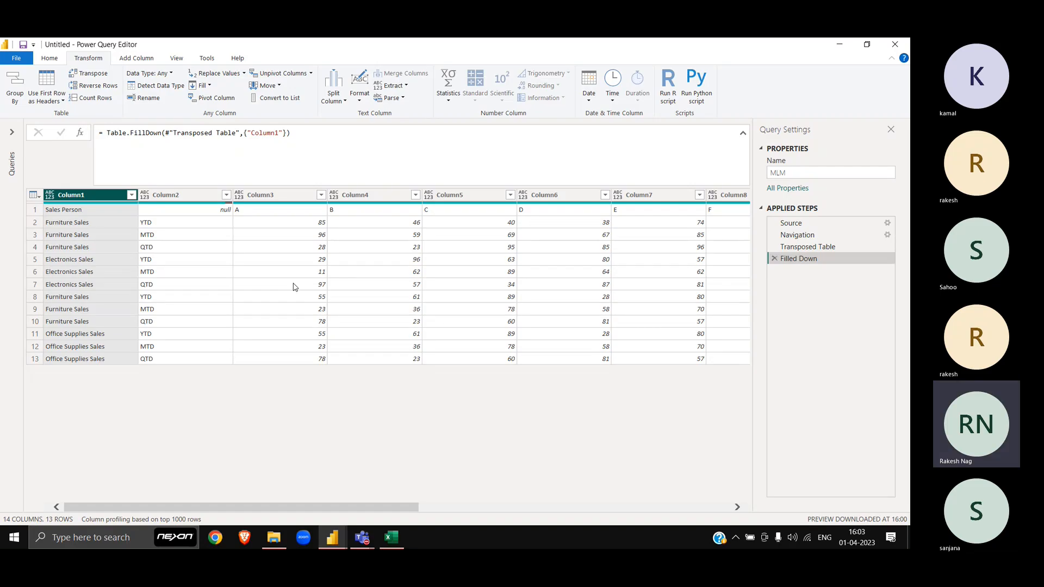
key(alt+Tab)
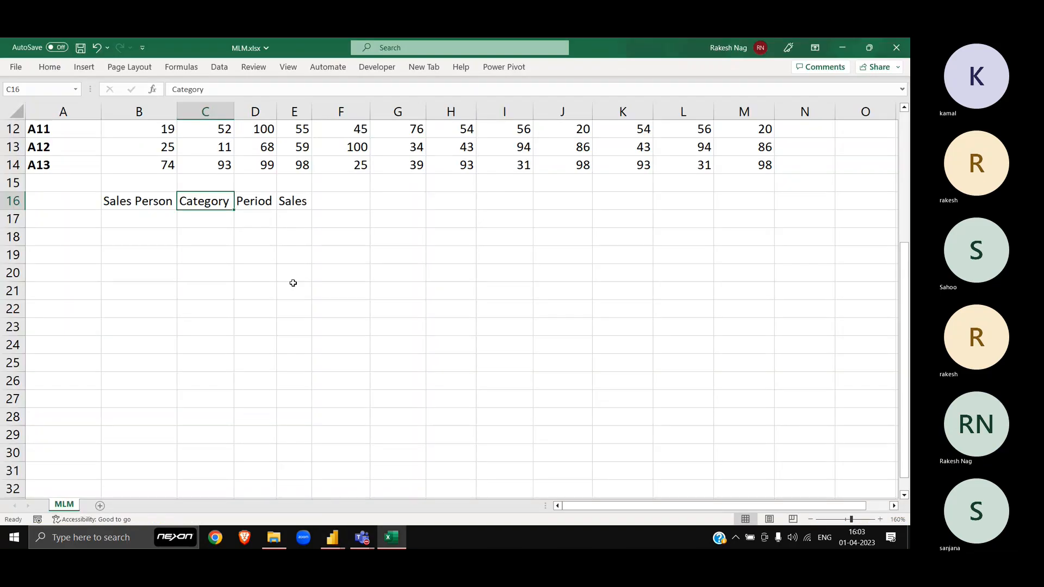
key(alt+Tab)
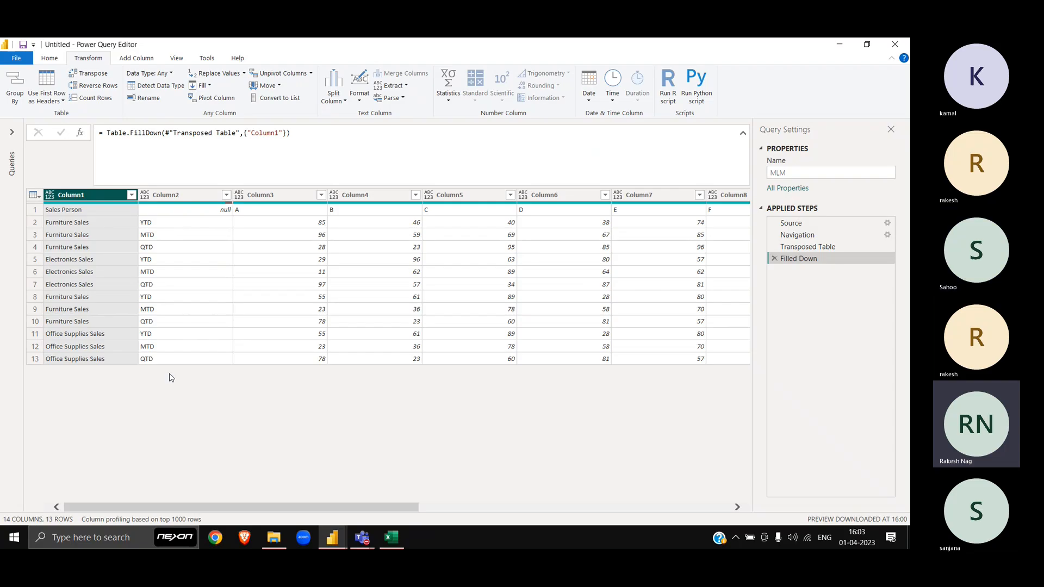
key(alt+Tab)
key(Right)
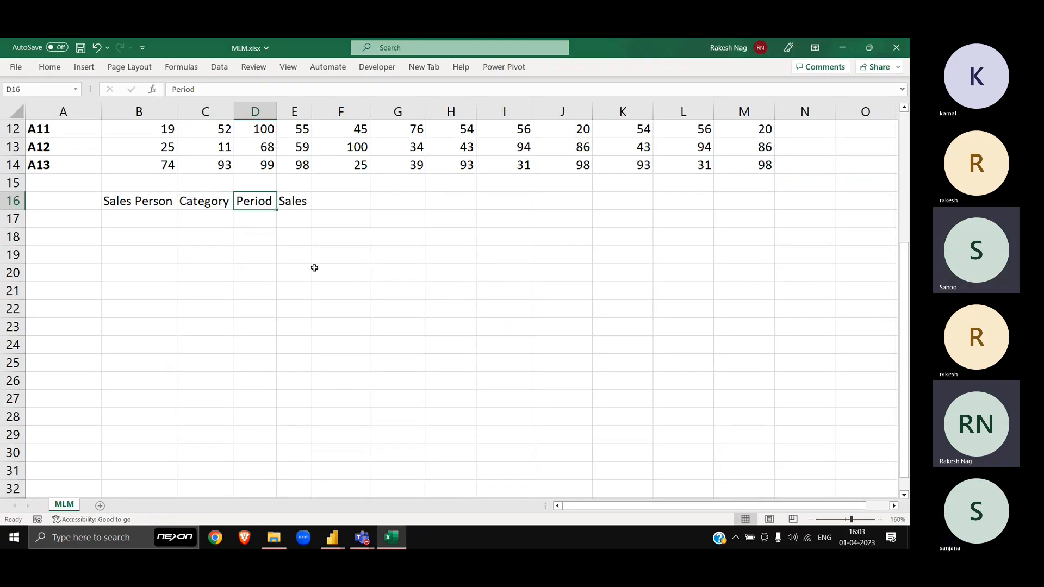
key(alt+Tab)
key(alt+Tab)
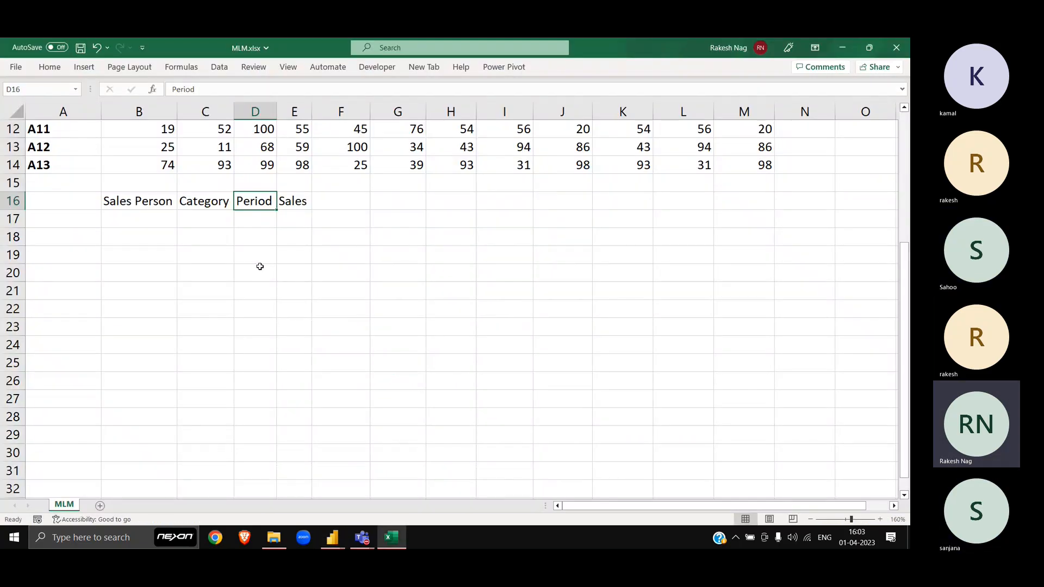
Step: Bold the Category and Period headers in C16:D16, then return to Power Query Editor
click(127, 202)
key(Right)
key(shift+Right)
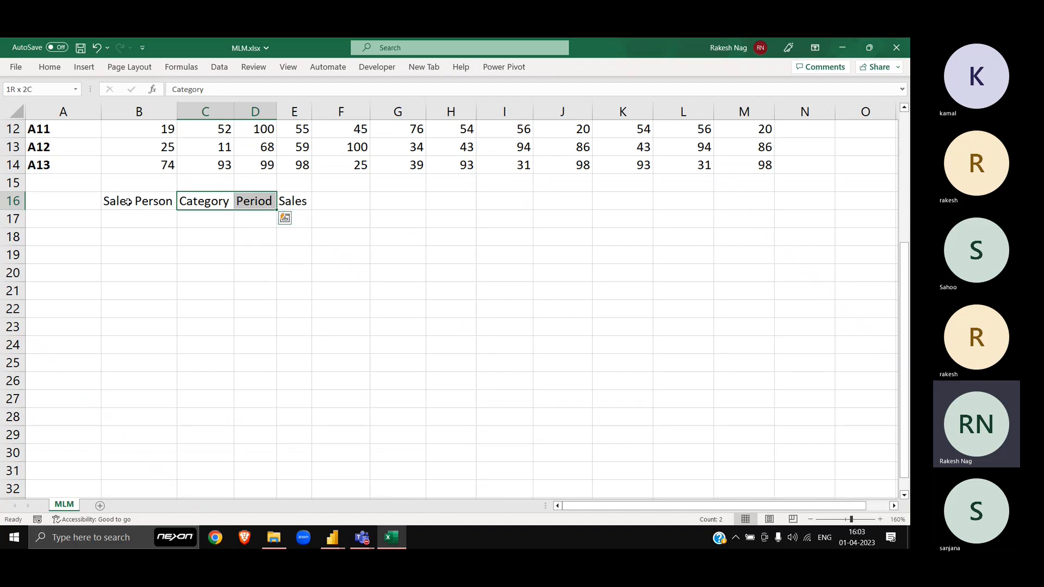
key(ctrl+b)
click(126, 202)
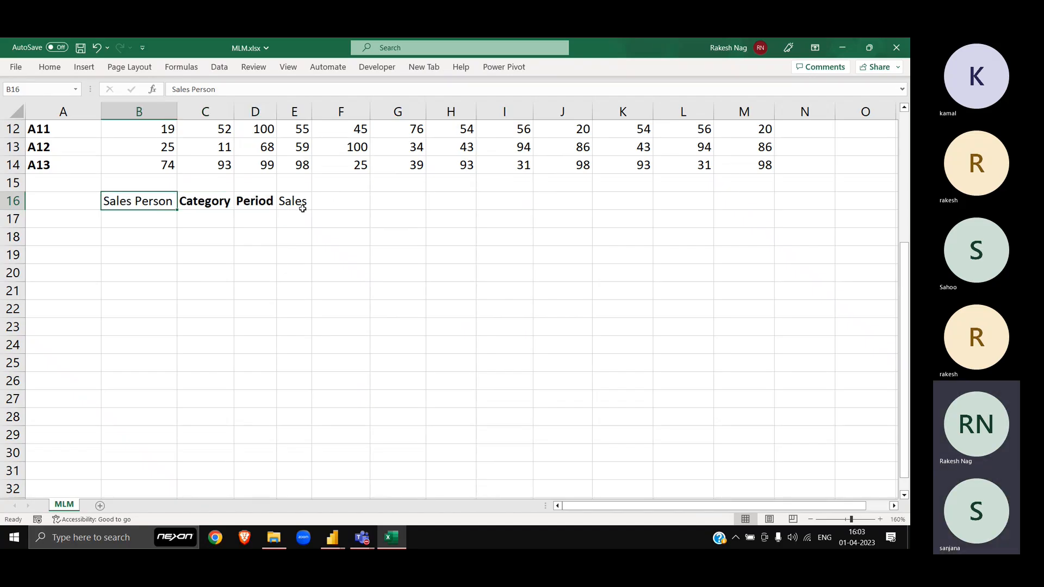
click(302, 208)
click(160, 196)
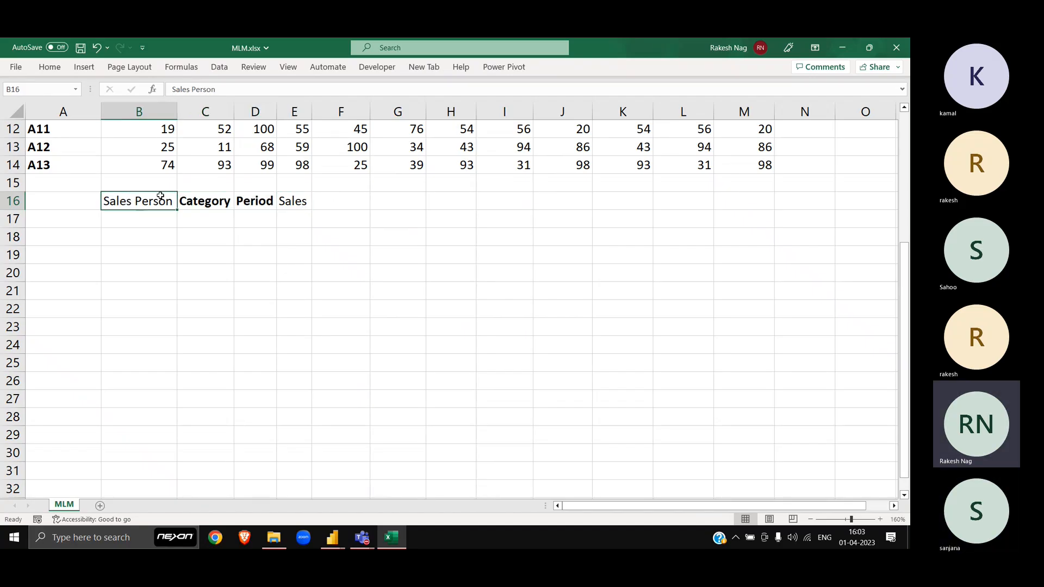
click(305, 203)
key(alt+Tab)
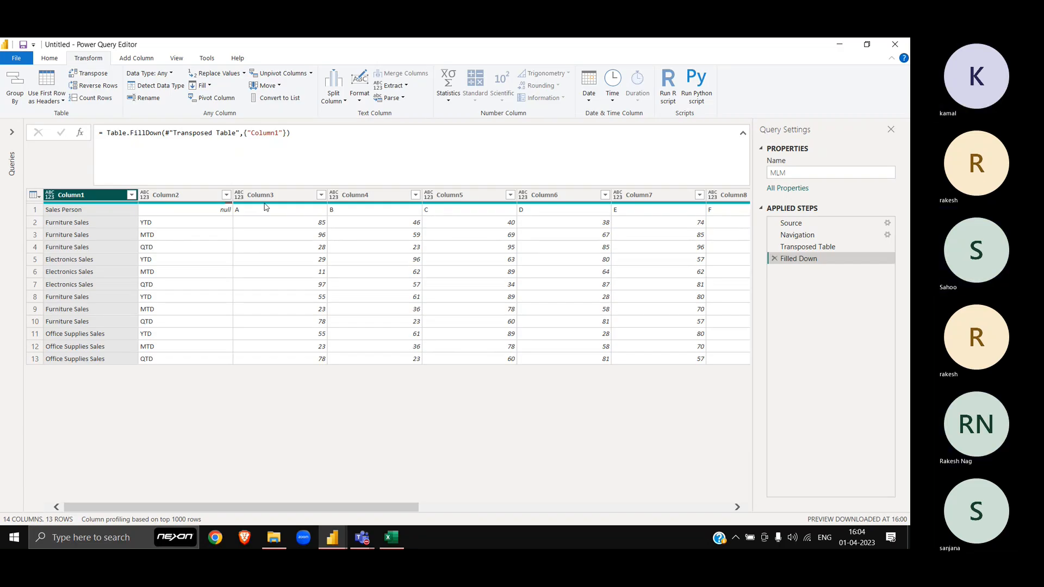
click(269, 197)
shift+click(451, 197)
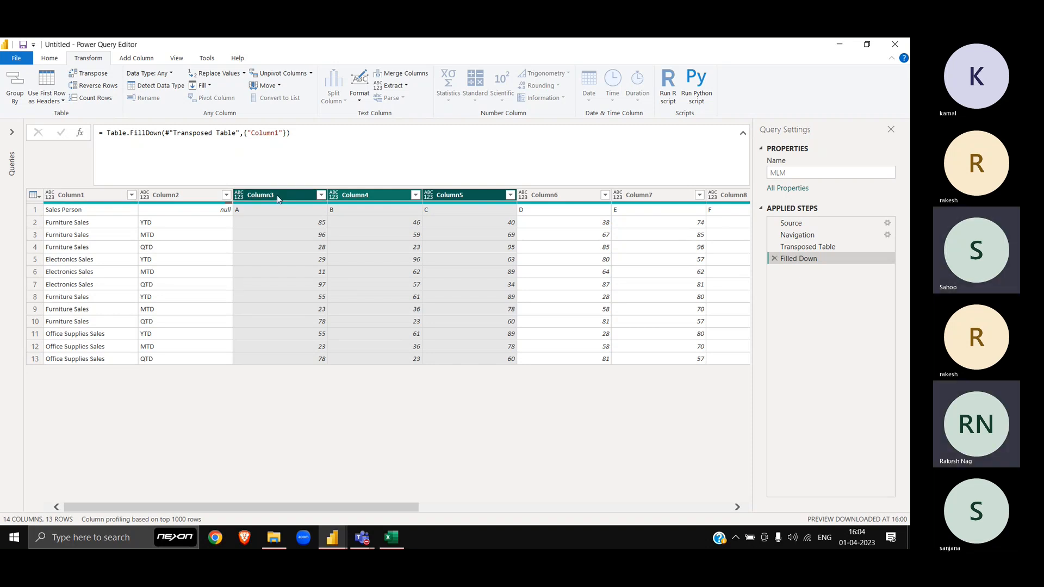
key(shift+Right)
key(shift+Right)
key(shift+Right)
key(shift+Right)
key(shift+Right)
key(shift+Right)
key(shift+Right)
key(shift+Right)
key(shift+Right)
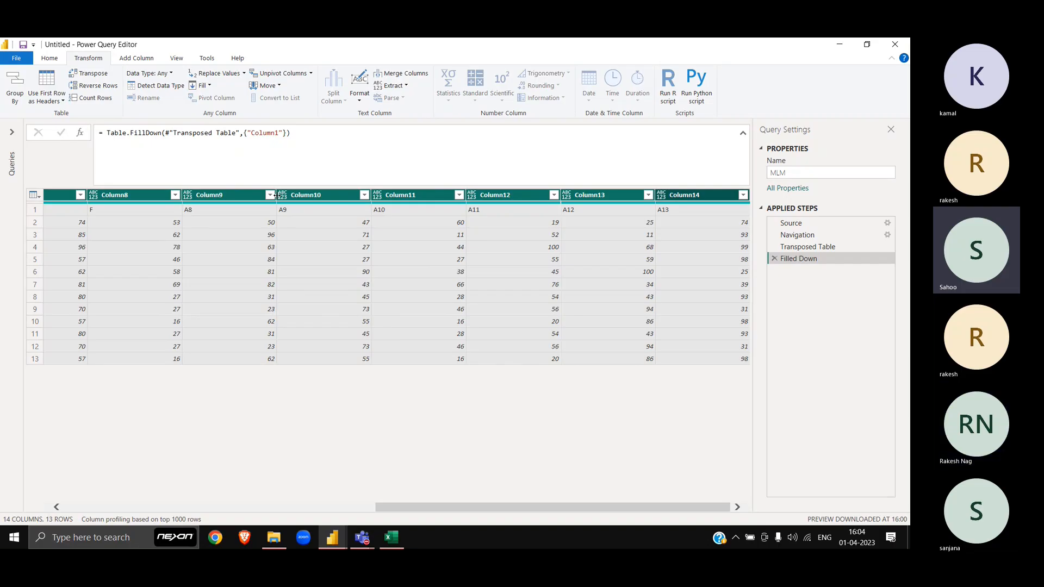
key(alt+Tab)
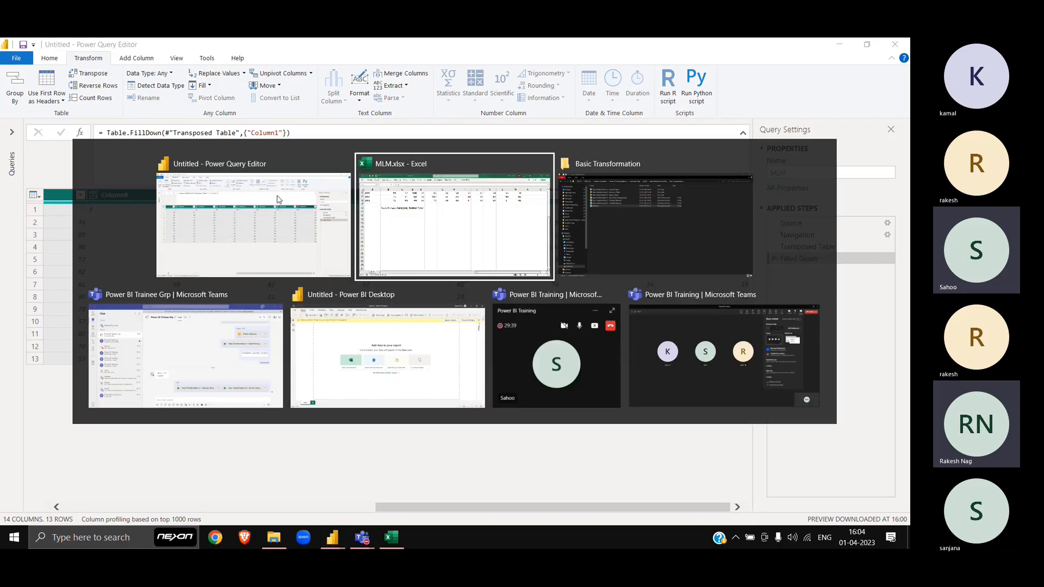
scroll(352, 247, up, 4)
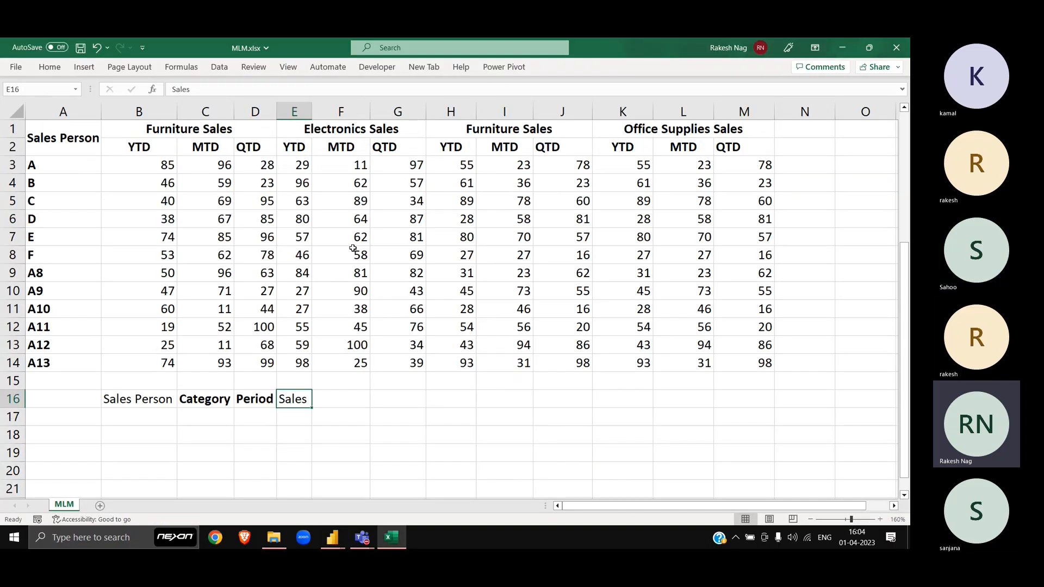
click(88, 169)
key(ctrl+shift+Down)
key(alt+Tab)
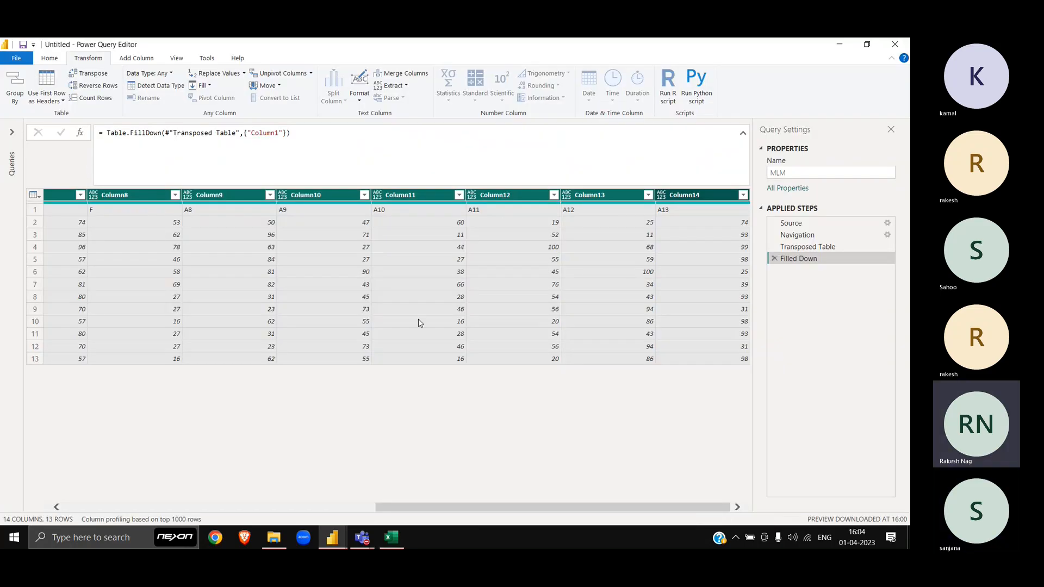
scroll(420, 323, left, 10)
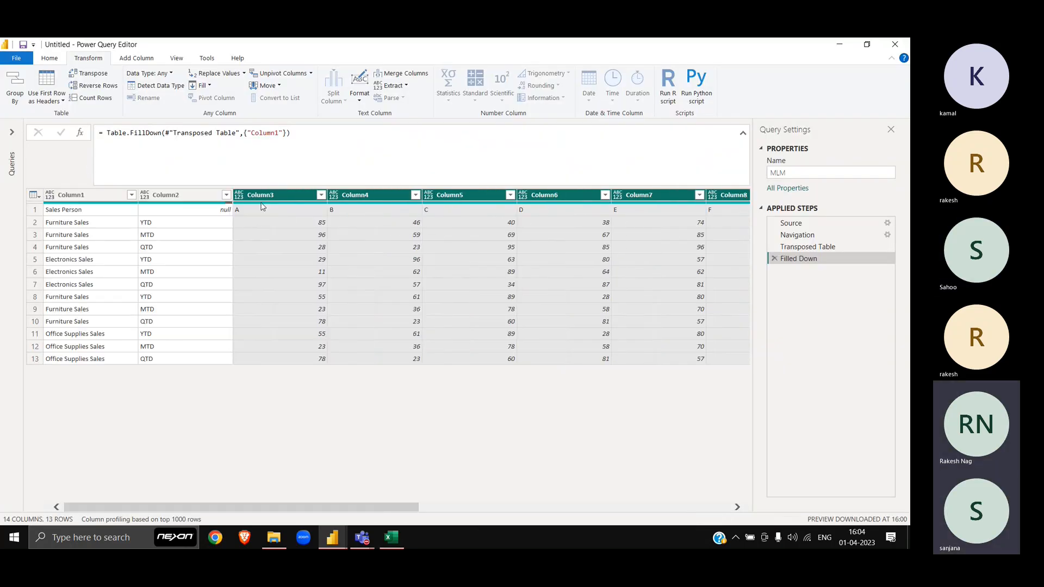
click(261, 204)
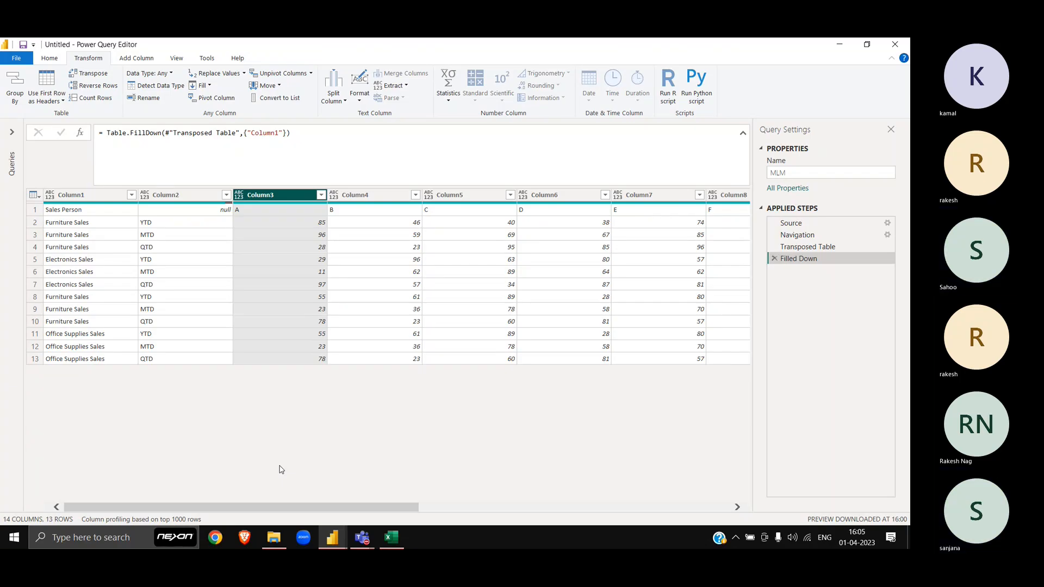
key(alt+Tab)
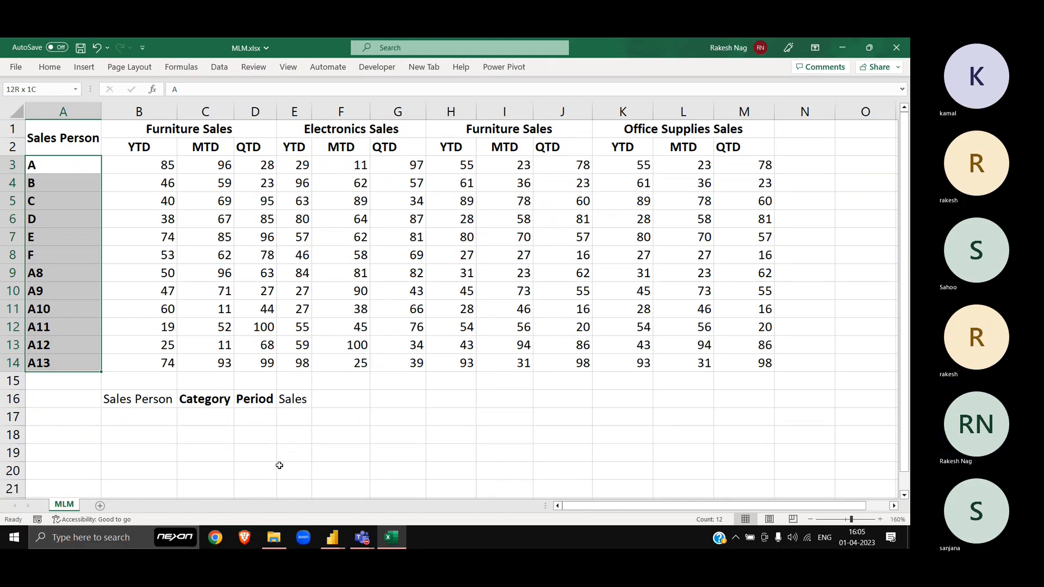
key(alt+Tab)
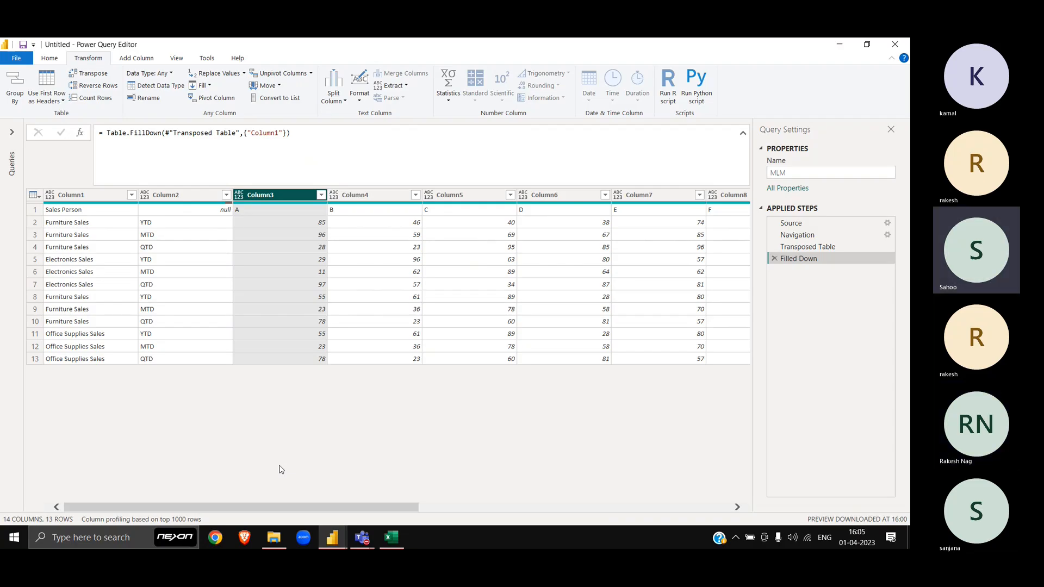
Step: Show the details of row 1, listing Sales Person, null, A, B, C
click(35, 210)
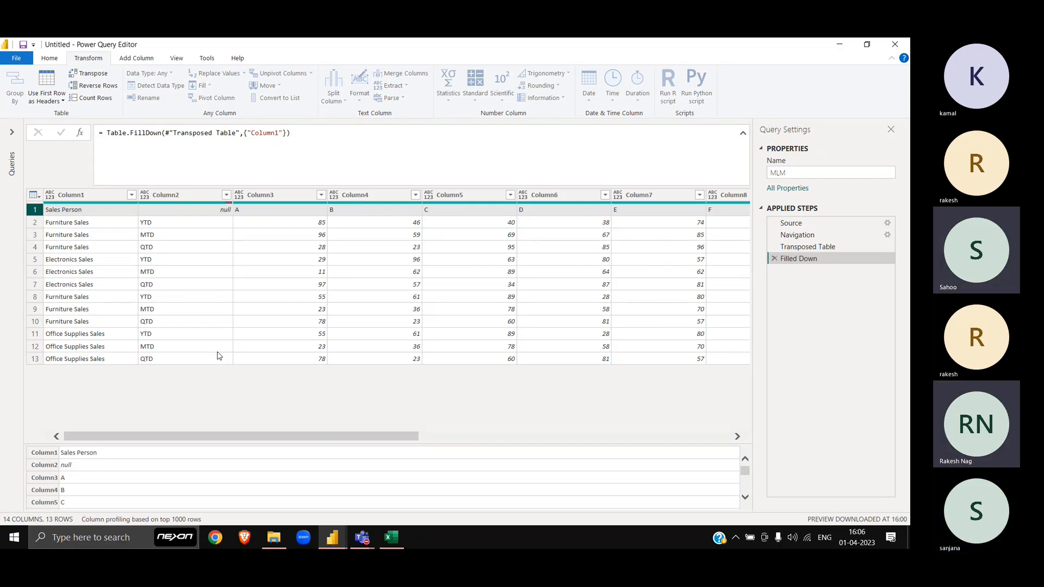
Step: Inspect the Sheet1 query's Promoted Headers step formula, then return to the Sales query
click(11, 133)
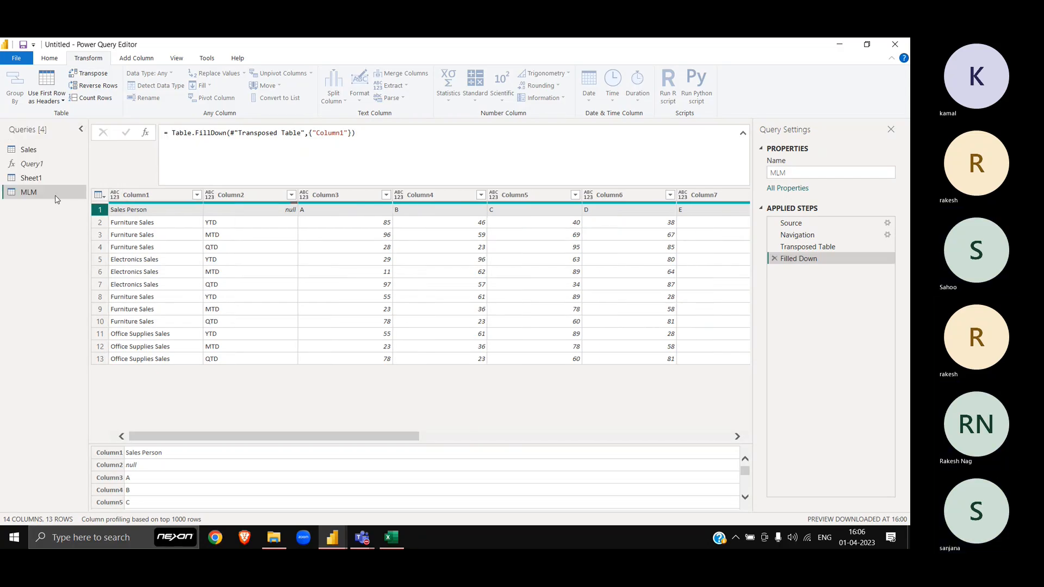
click(33, 178)
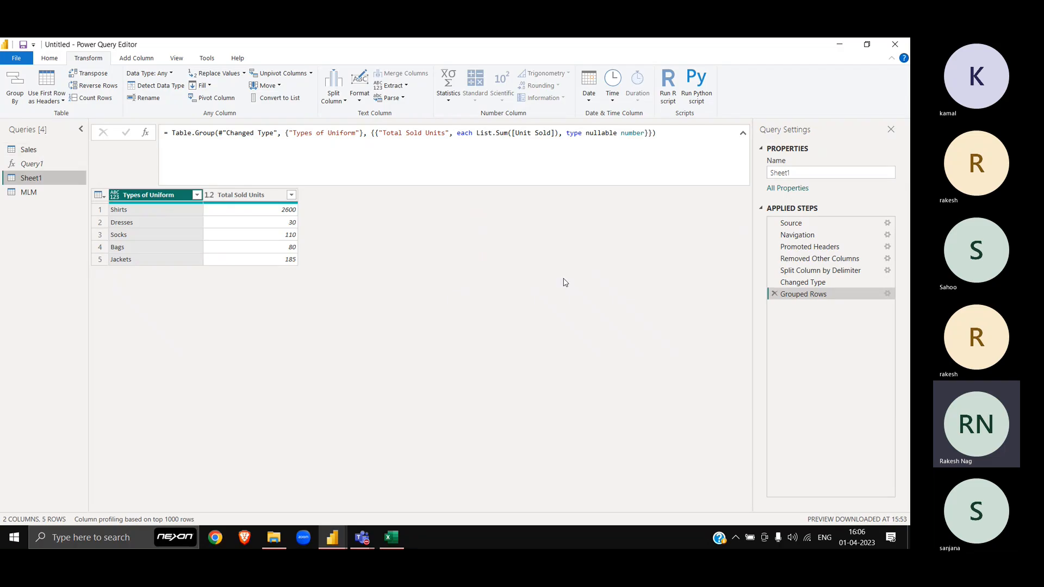
click(810, 247)
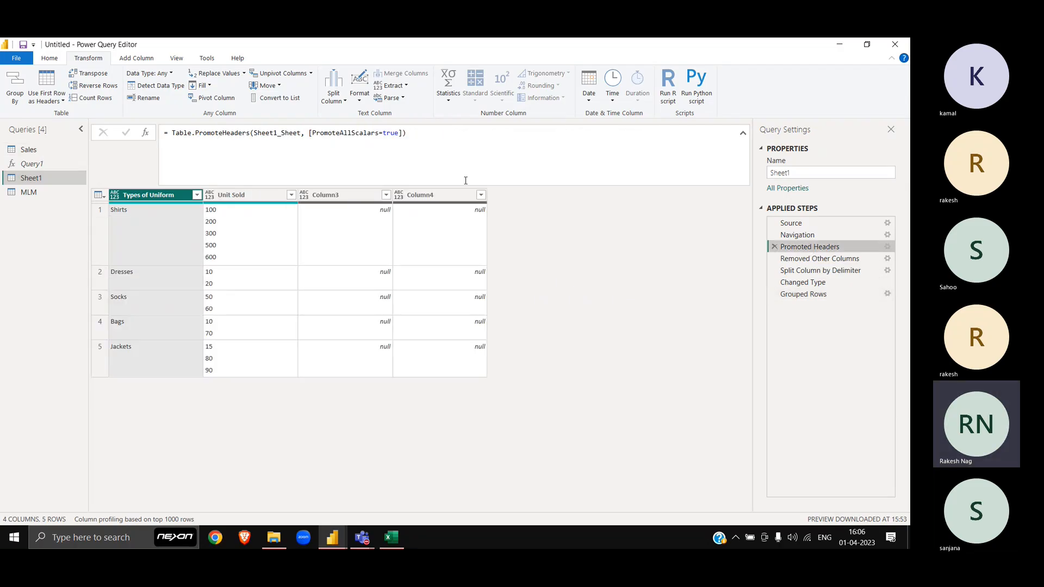
drag(425, 136, 164, 138)
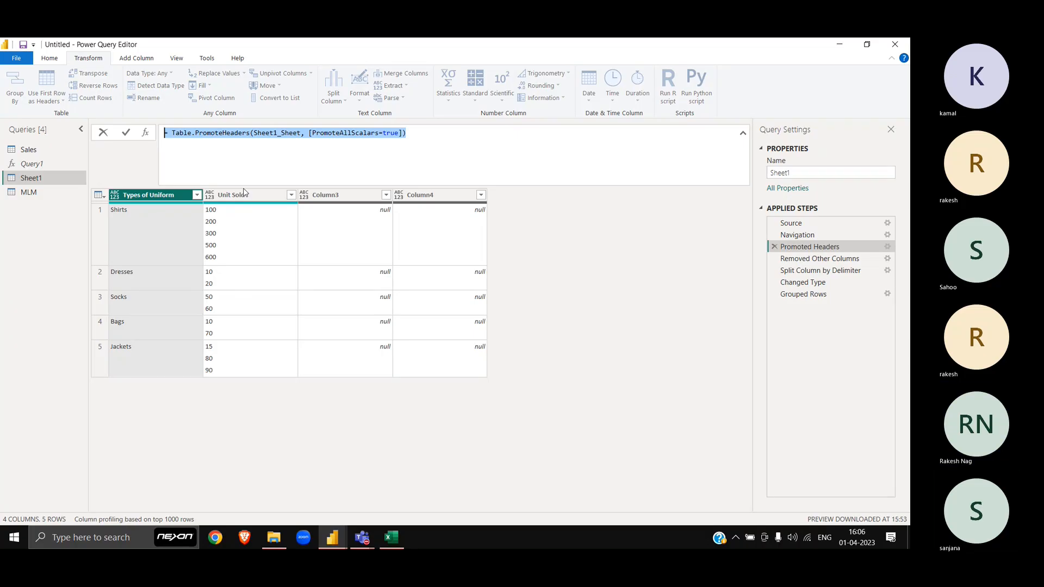
click(33, 150)
click(31, 150)
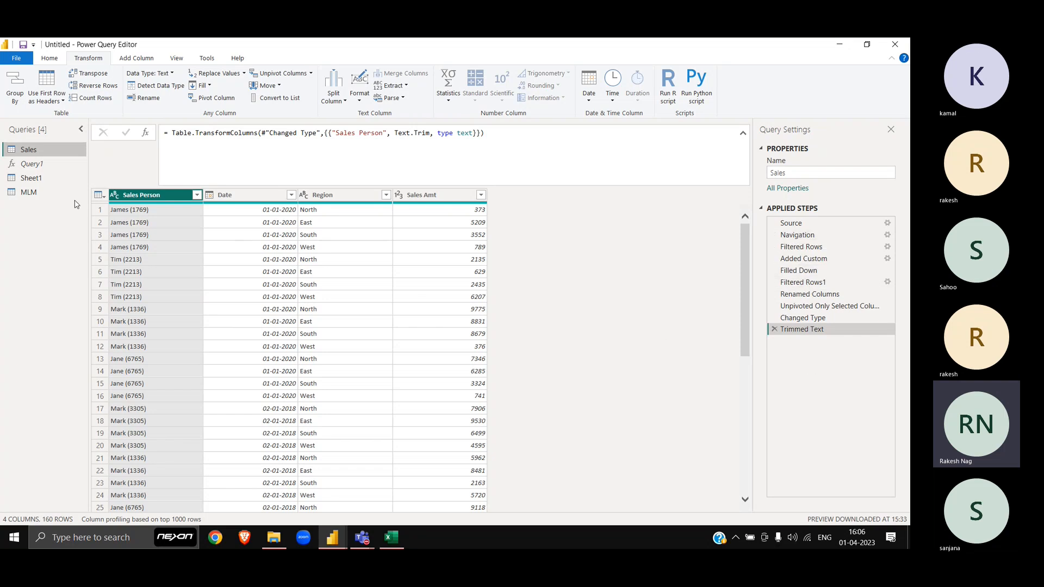
Step: Glance at the MLM query, then view the Sales query at its Added Custom step
click(58, 194)
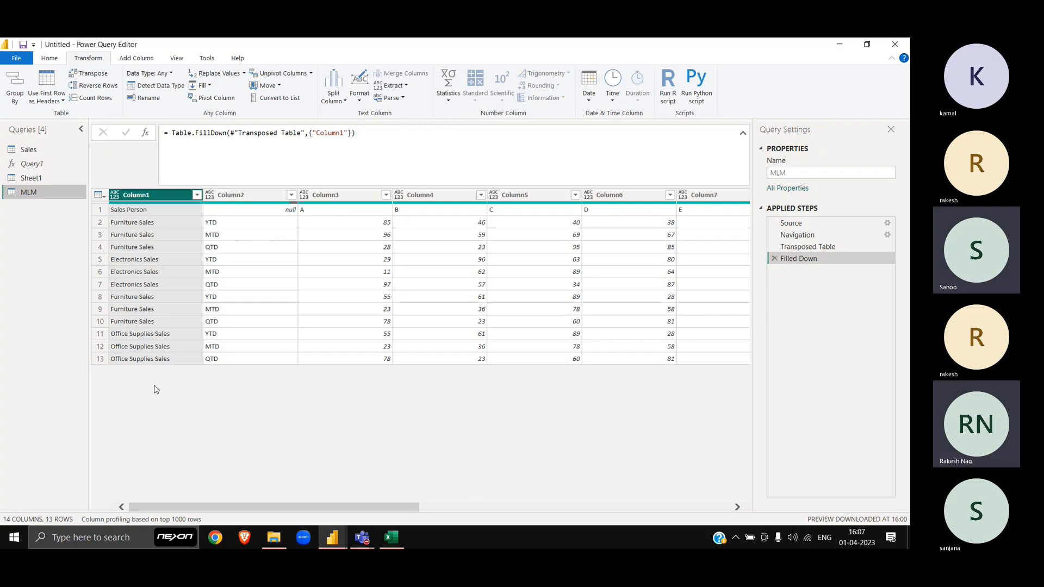
click(43, 150)
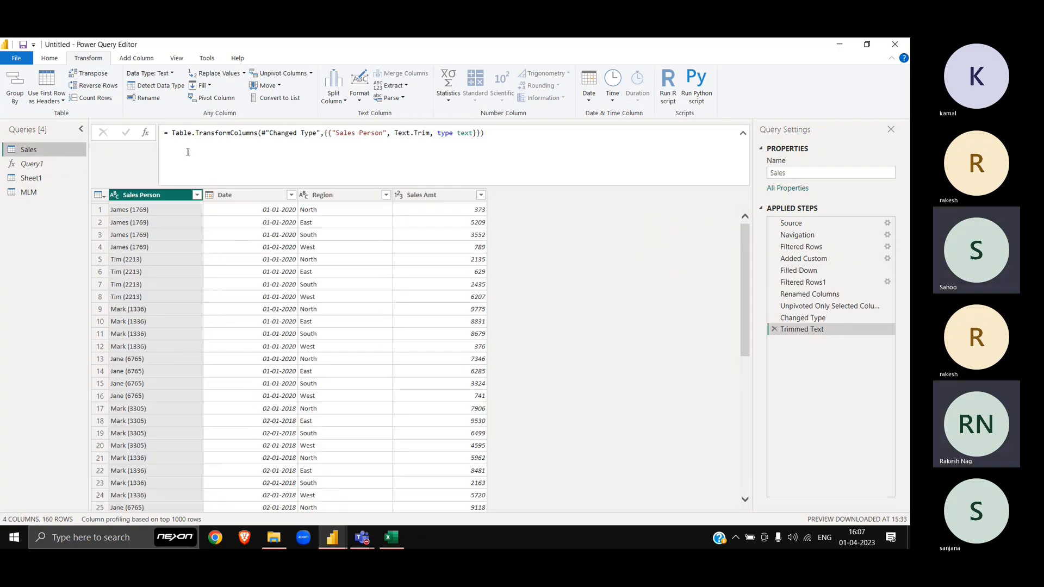
click(811, 259)
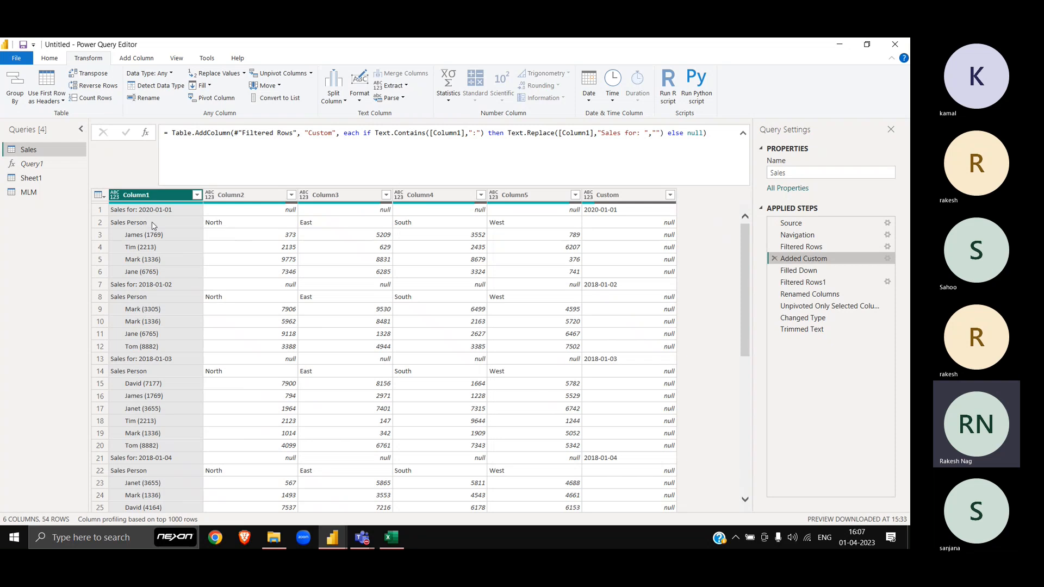
Step: Insert a Use First Row as Headers step after Added Custom in the Sales query
mouse_move(151, 205)
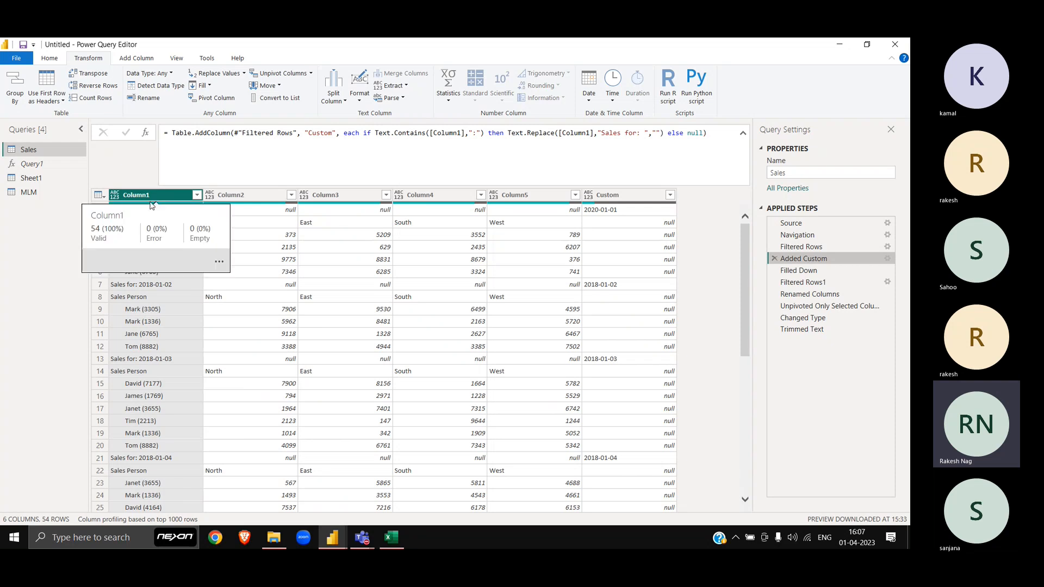
click(99, 196)
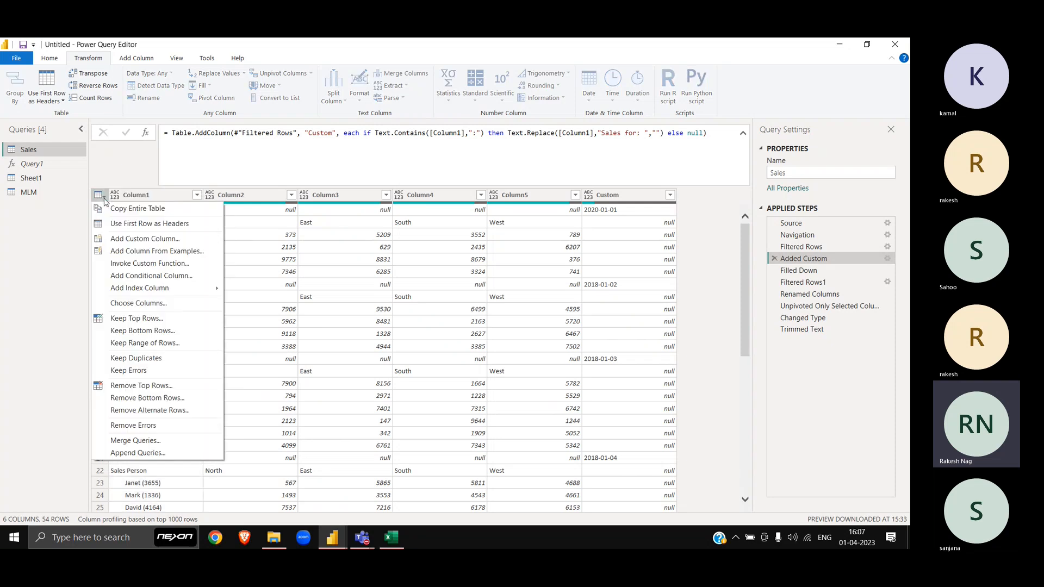
click(152, 225)
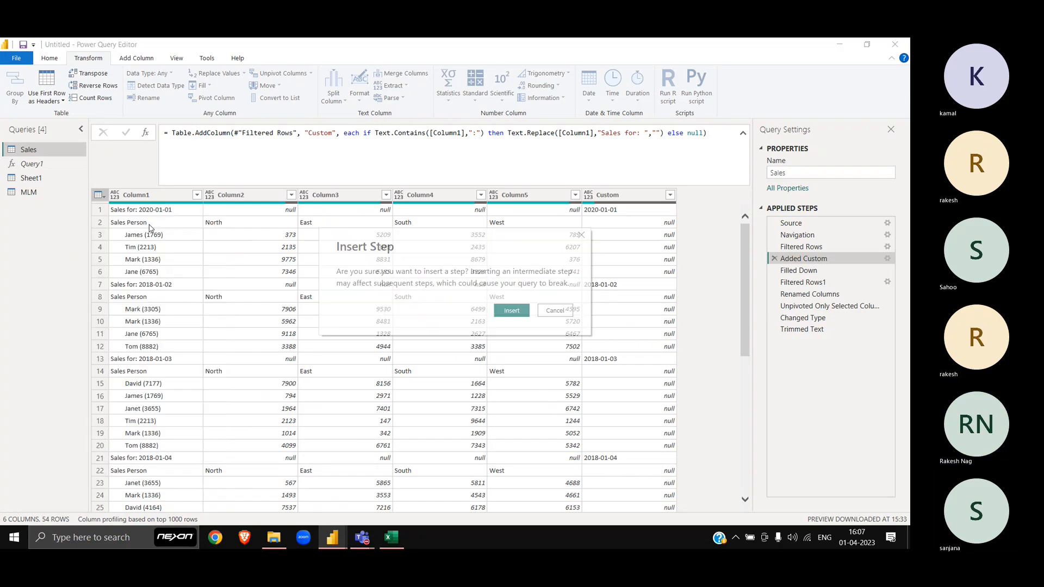
click(512, 310)
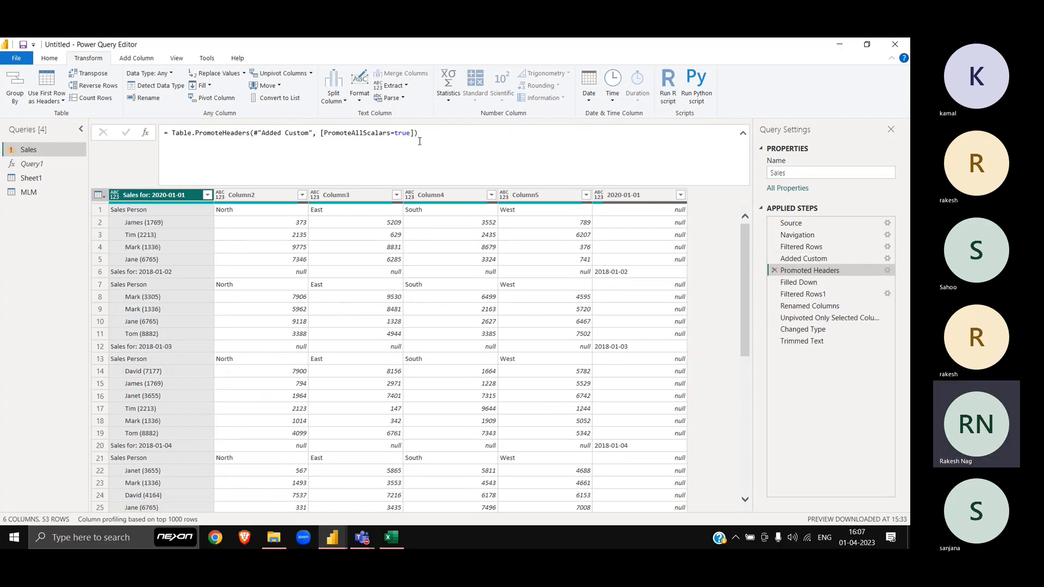
drag(420, 133, 130, 132)
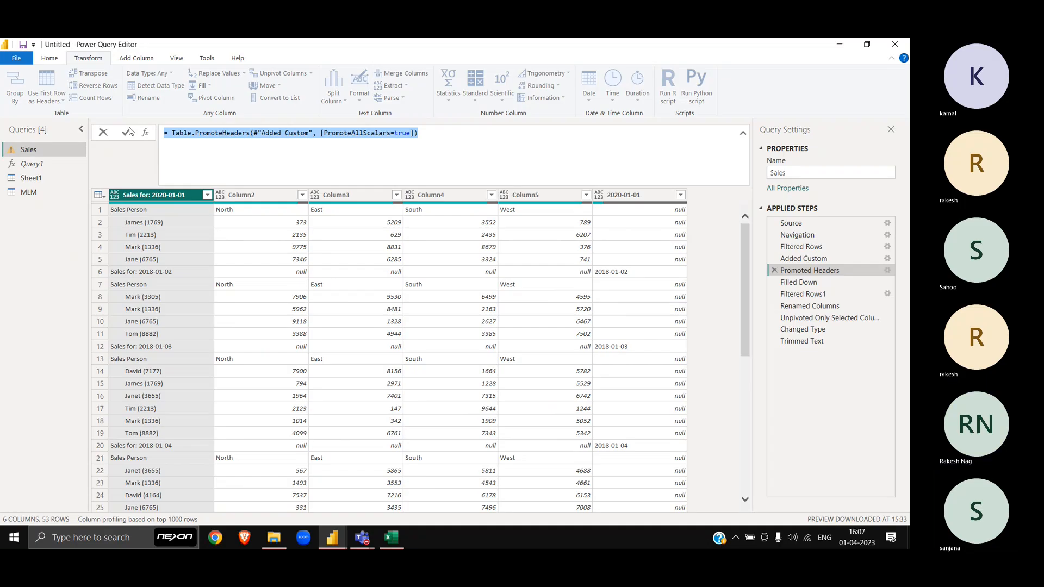
click(174, 197)
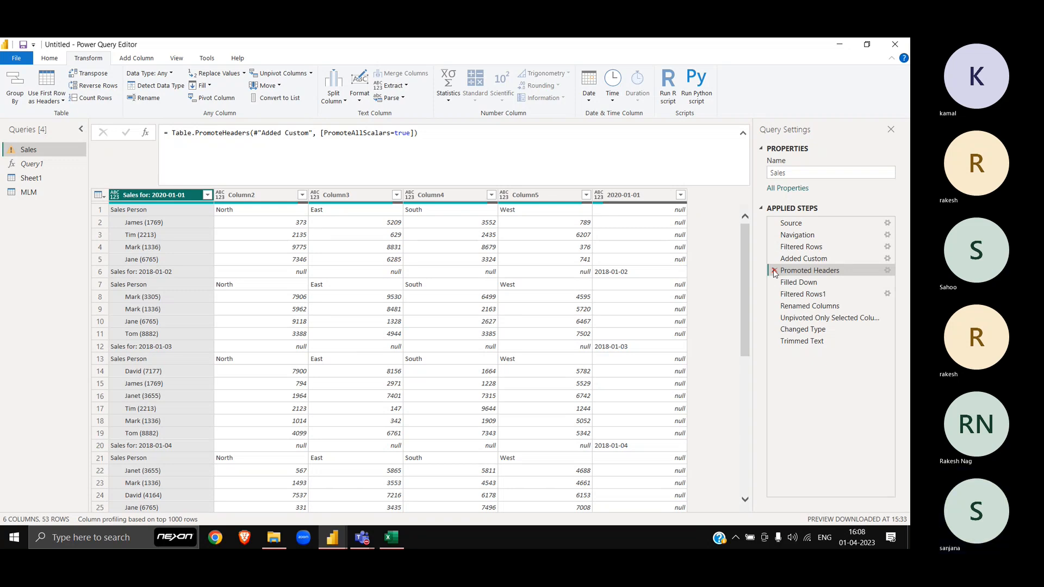
Step: Delete the Sales query's Promoted Headers step and go back to the MLM query
click(775, 271)
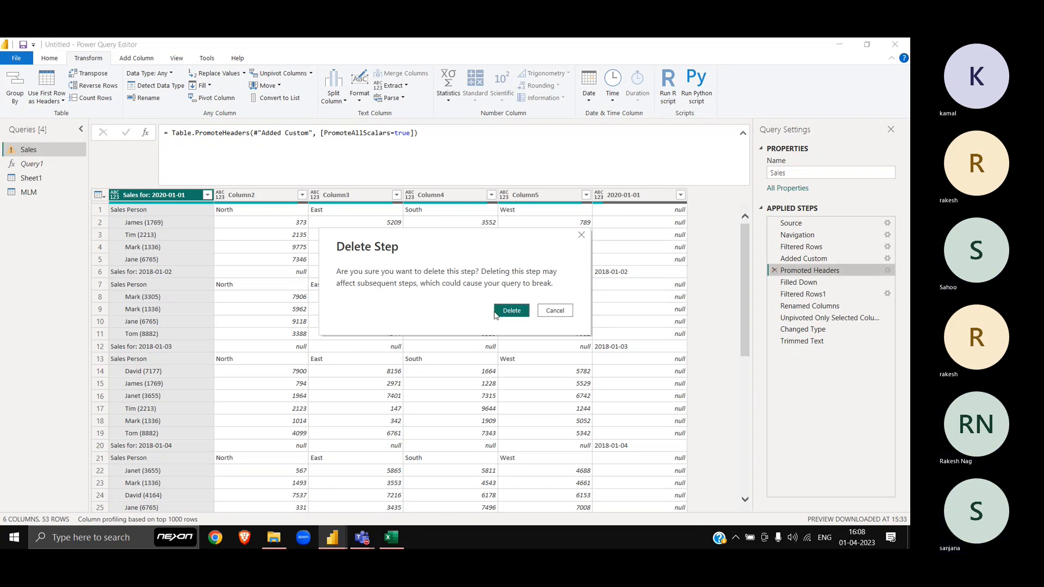
click(511, 311)
click(54, 193)
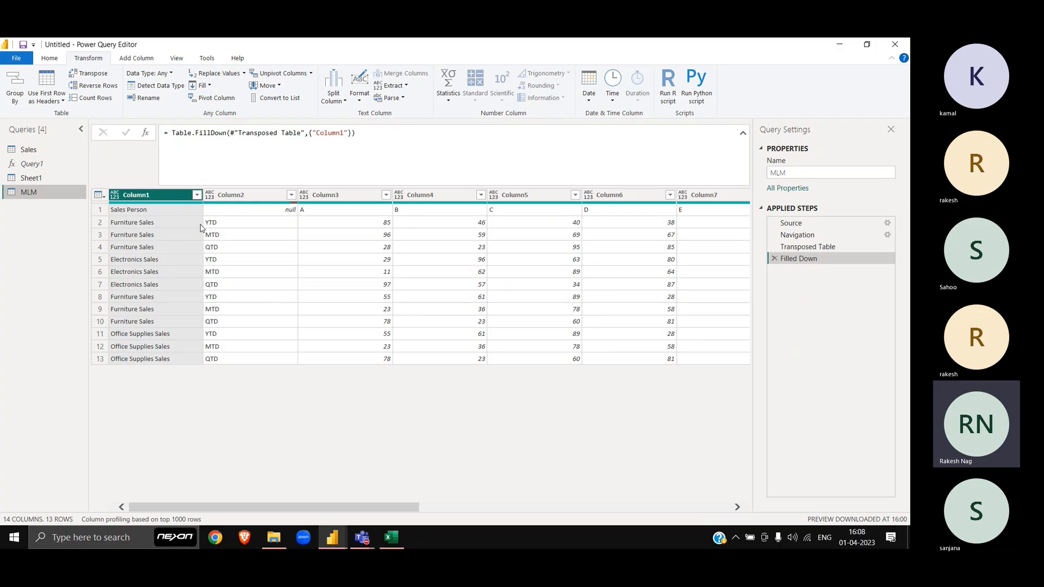
Step: Promote the MLM query's first row to headers, delete the Changed Type step, then bring up MLM.xlsx
click(100, 195)
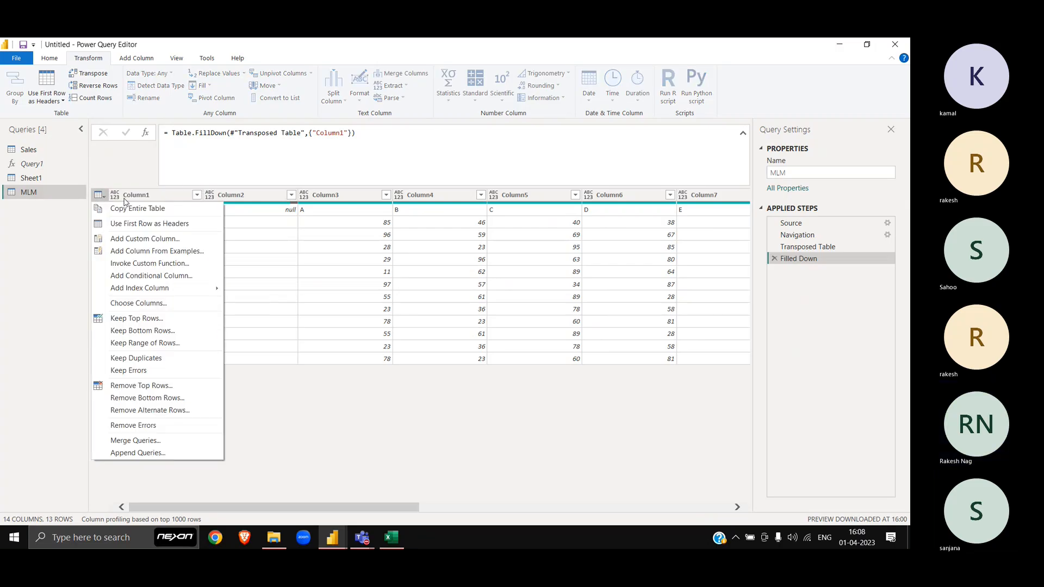
click(147, 224)
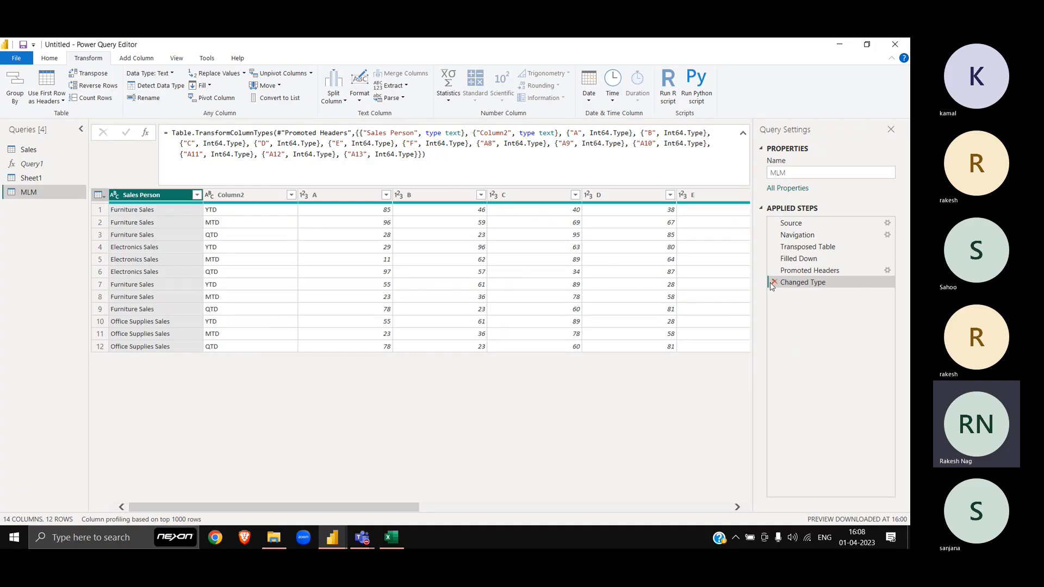
click(774, 283)
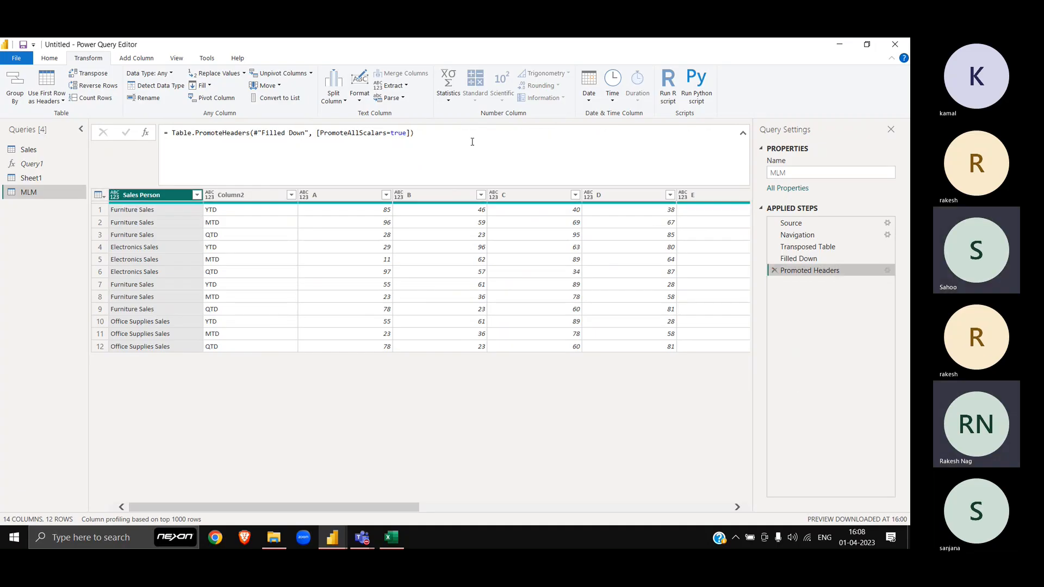
drag(427, 134, 240, 133)
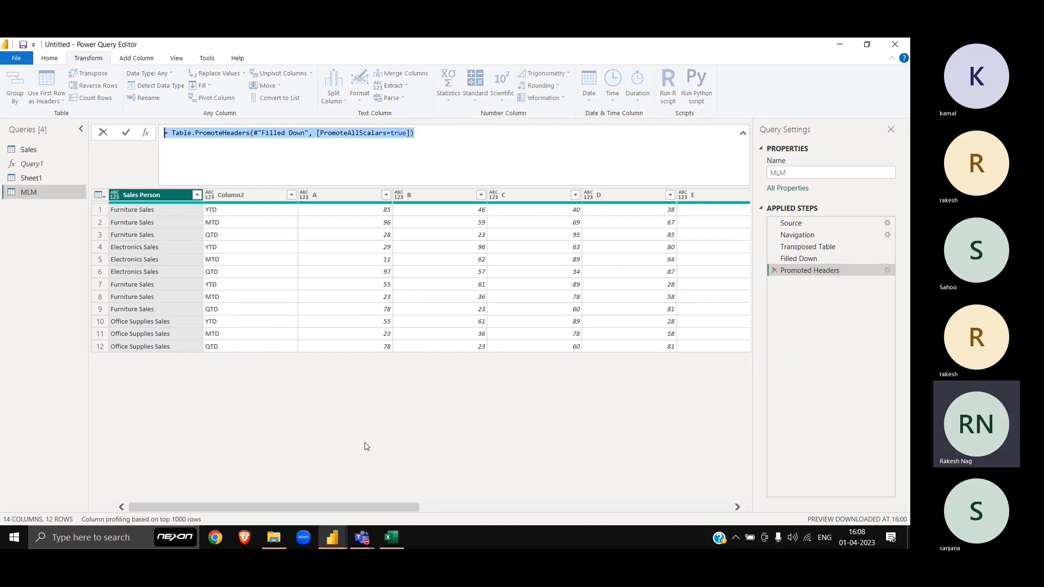
click(310, 385)
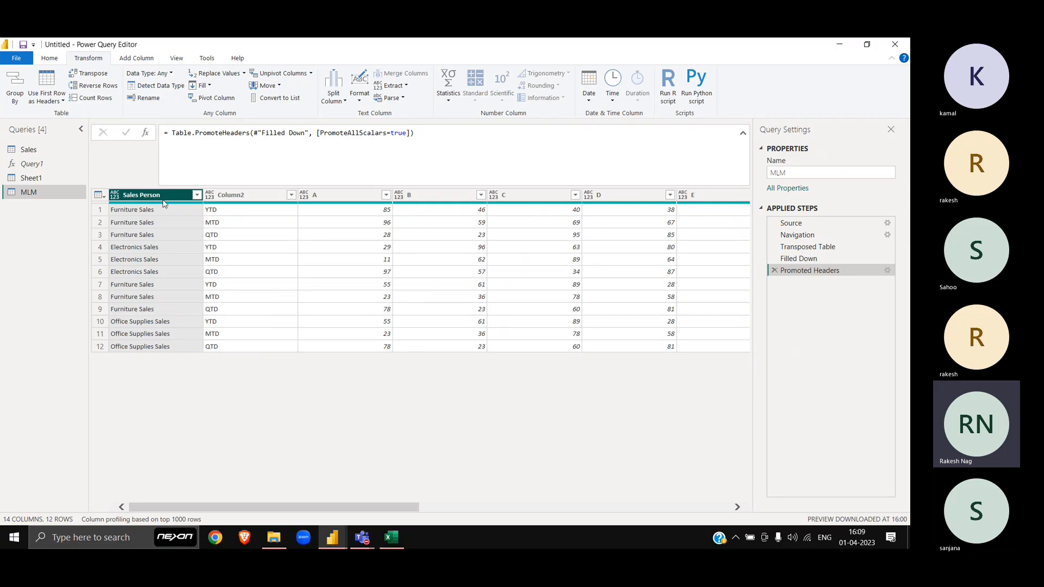
click(399, 539)
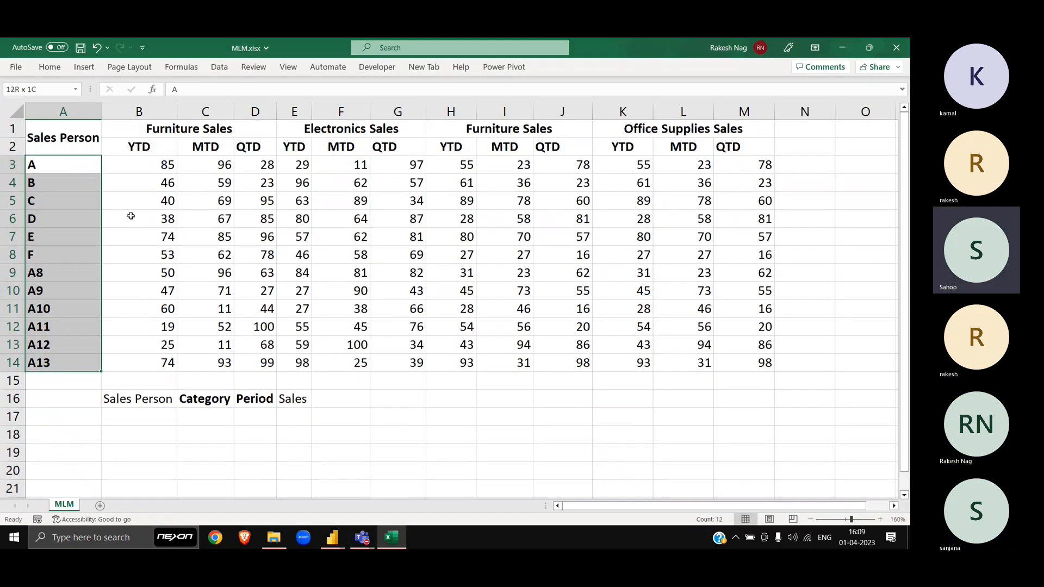
Step: Check the Sales Person heading in cell A1, then return to the Power Query Editor
click(60, 130)
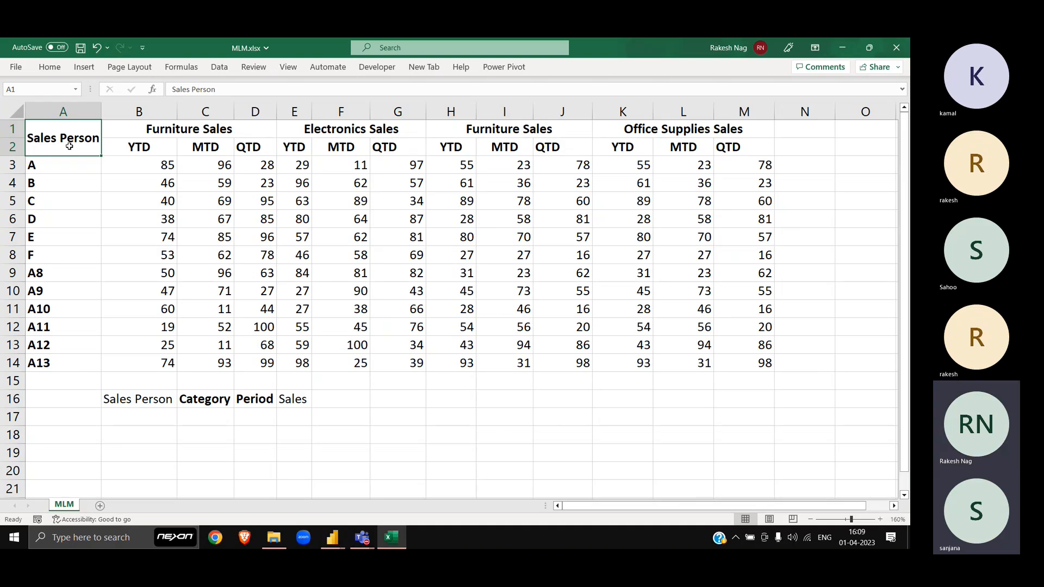
key(alt+Tab)
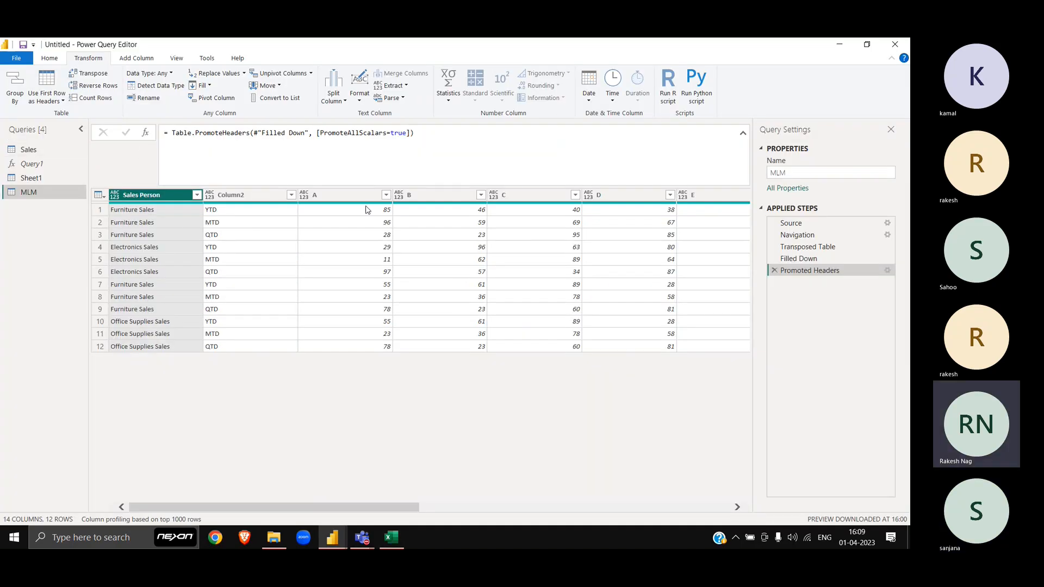
click(354, 196)
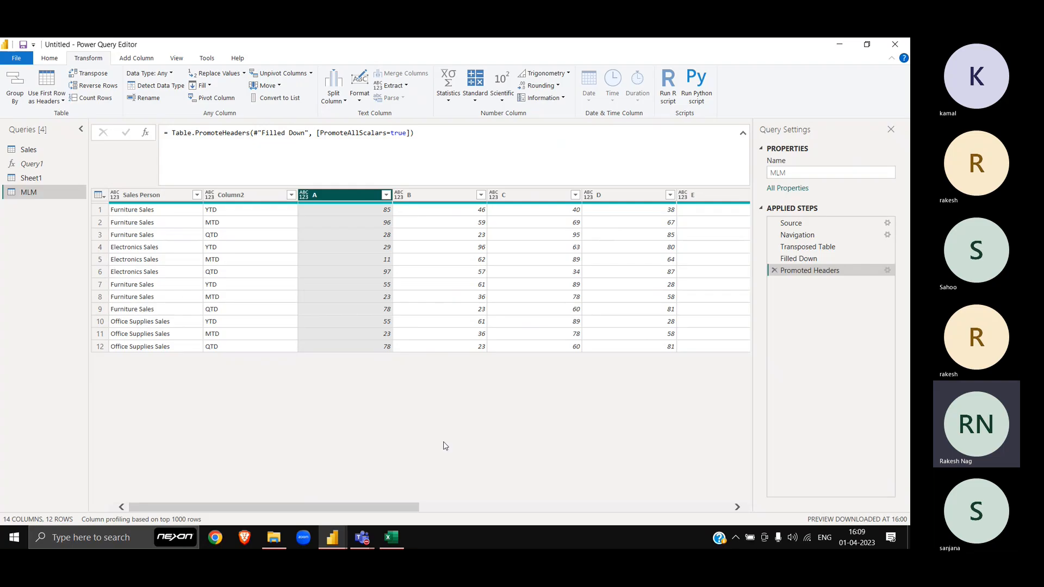
click(468, 509)
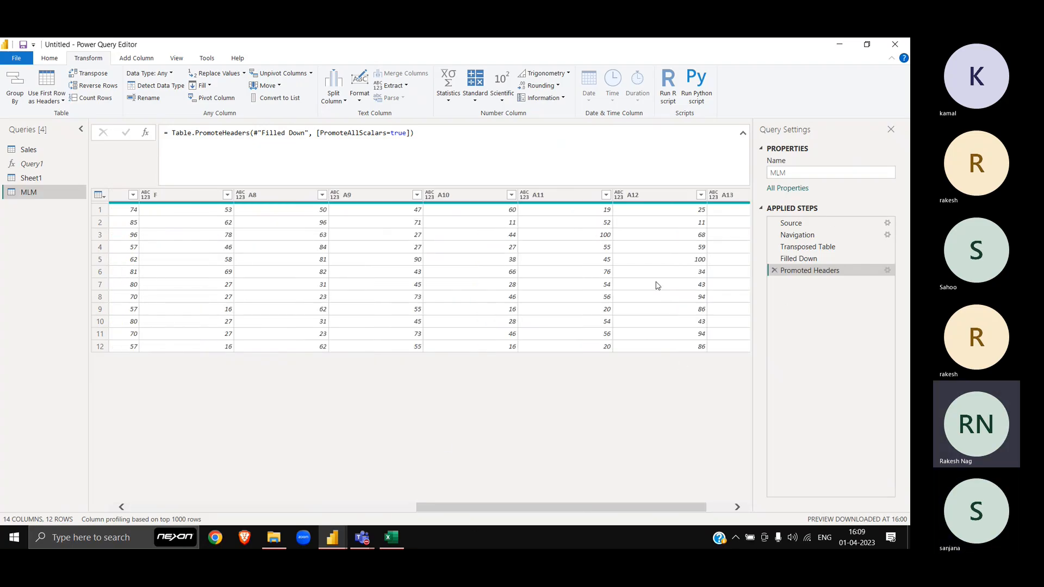
click(804, 247)
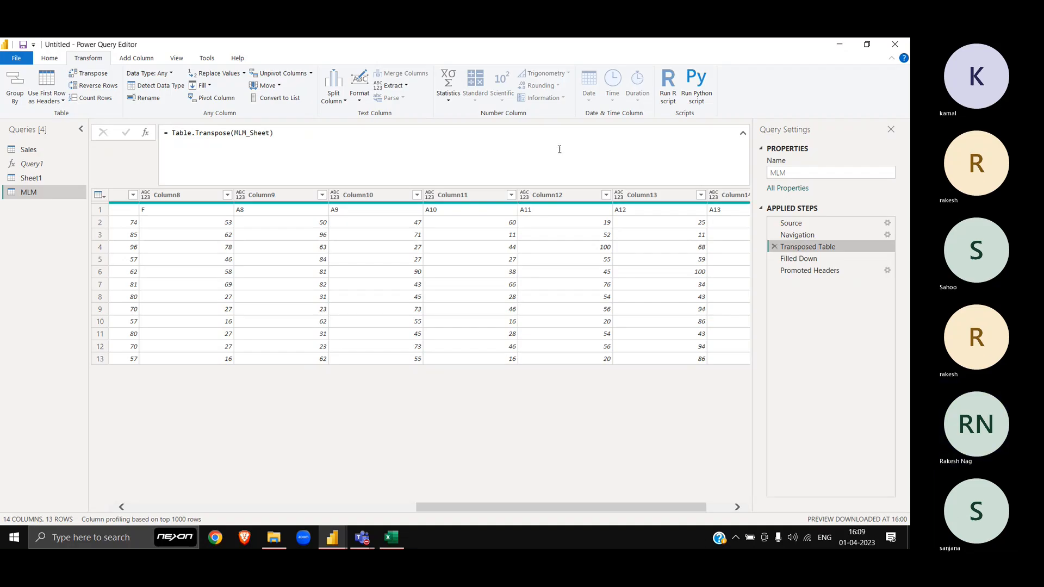
scroll(496, 305, right, 2)
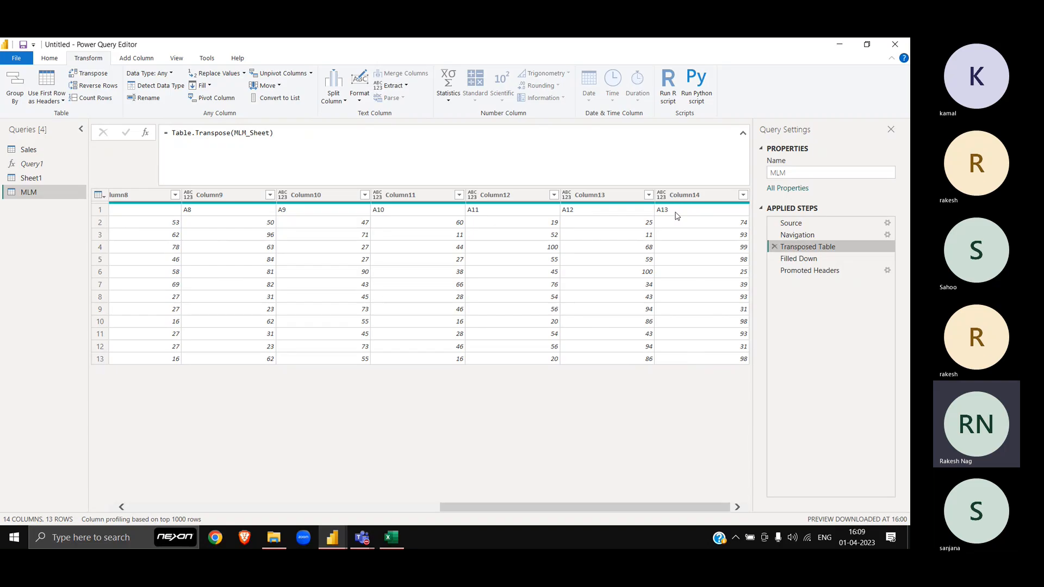
click(793, 270)
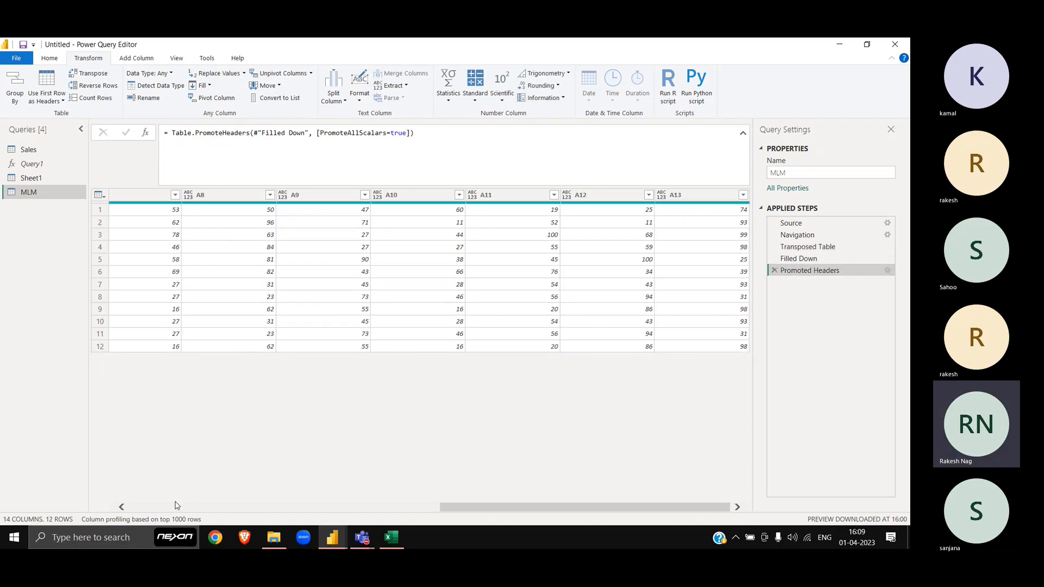
click(260, 507)
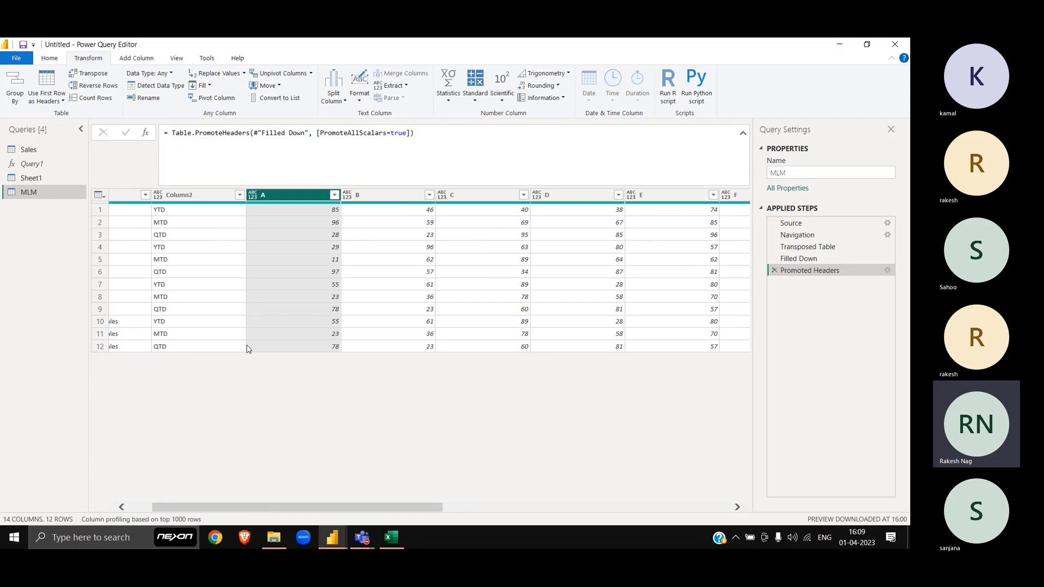
scroll(274, 427, left, 1)
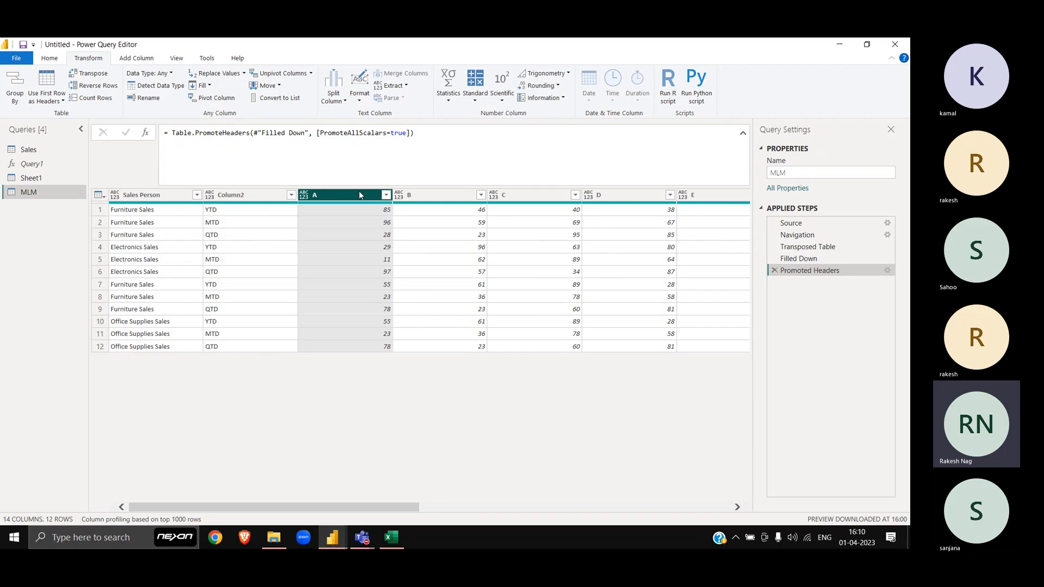
Step: Unpivot only the selected value columns A through A13 and review the resulting formula
key(shift+Right)
key(shift+End)
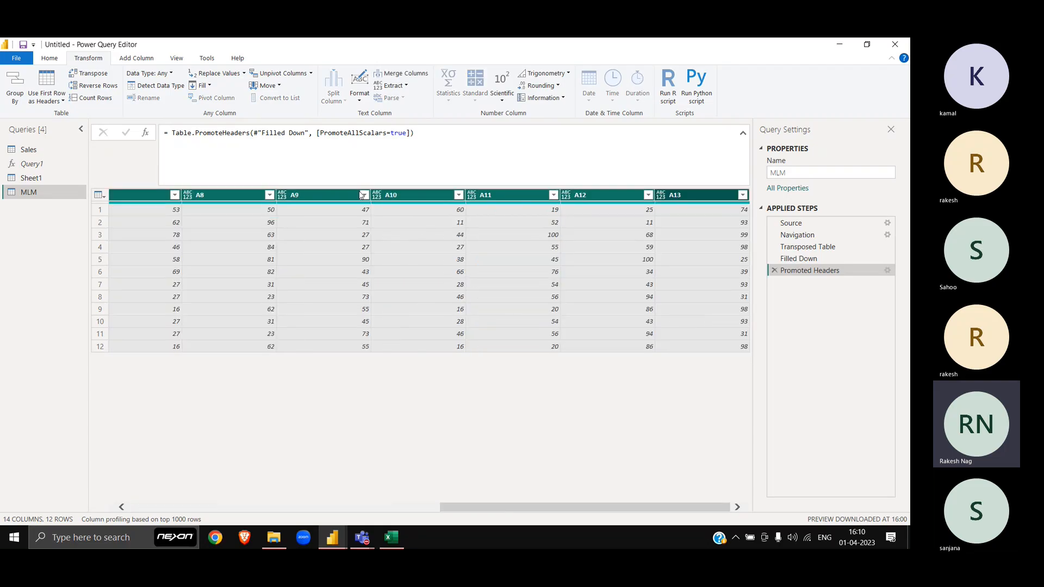
right_click(524, 197)
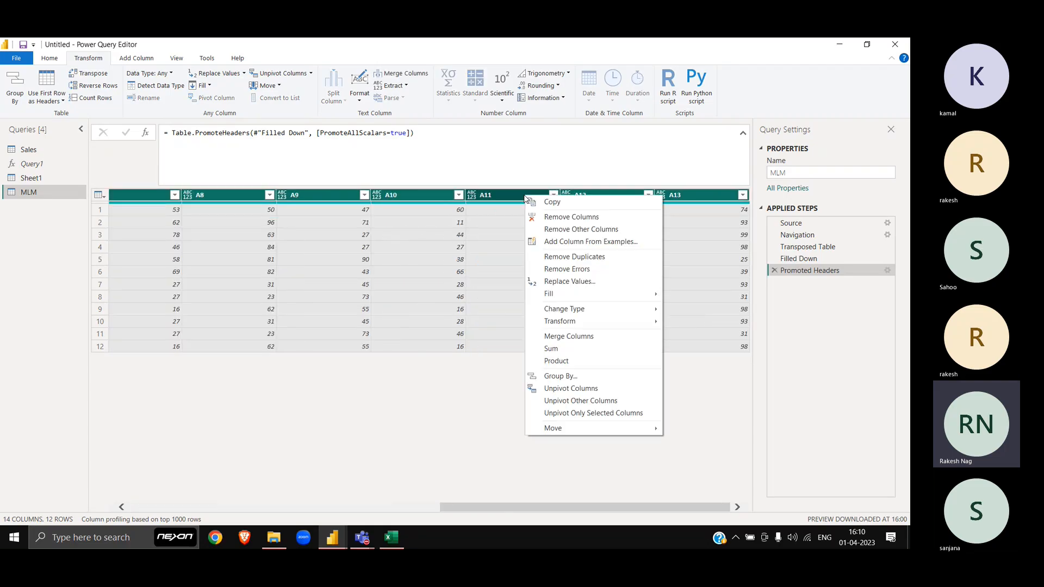
click(582, 413)
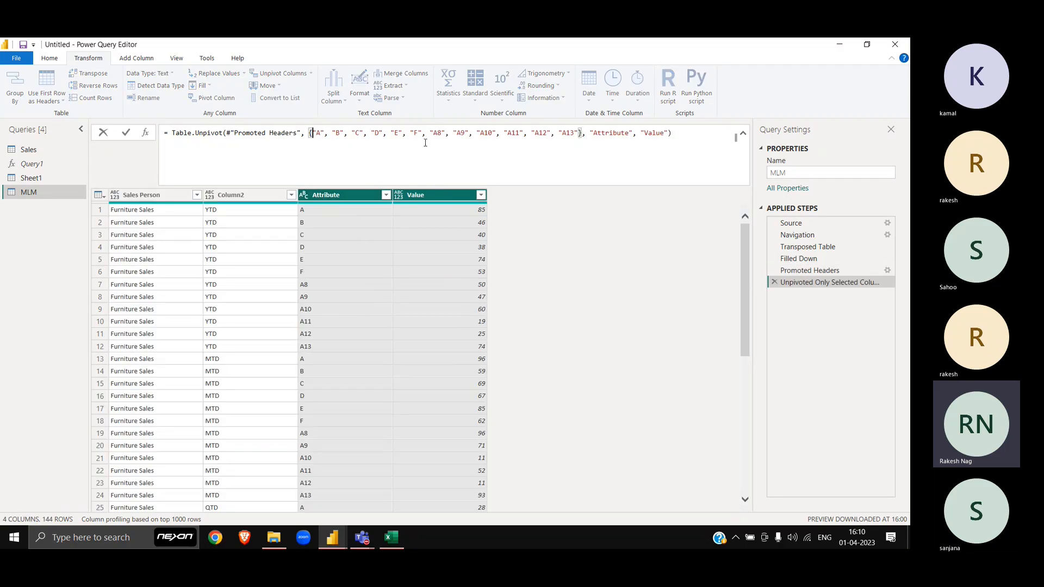
drag(314, 134, 576, 134)
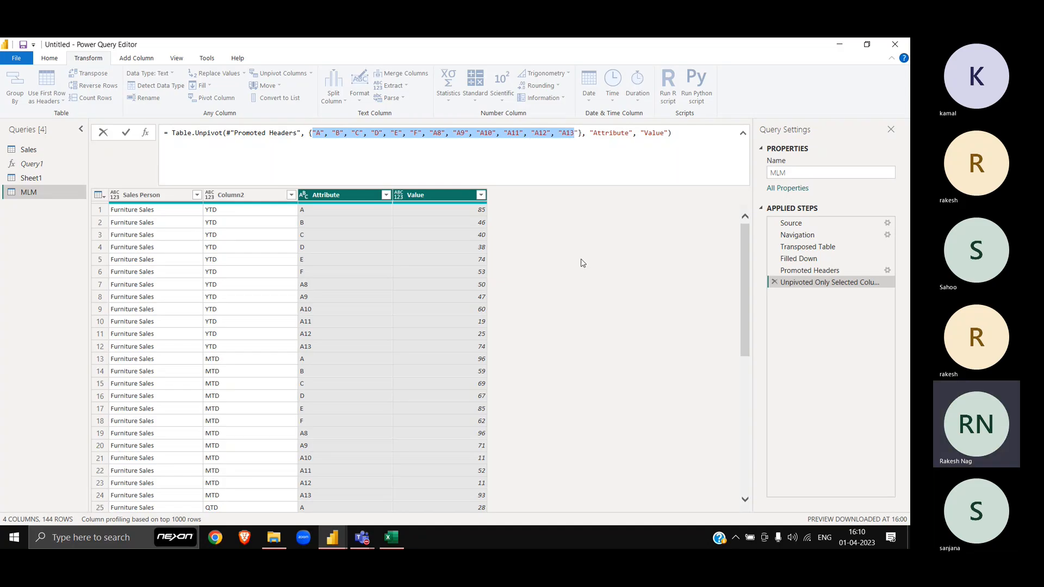
key(Escape)
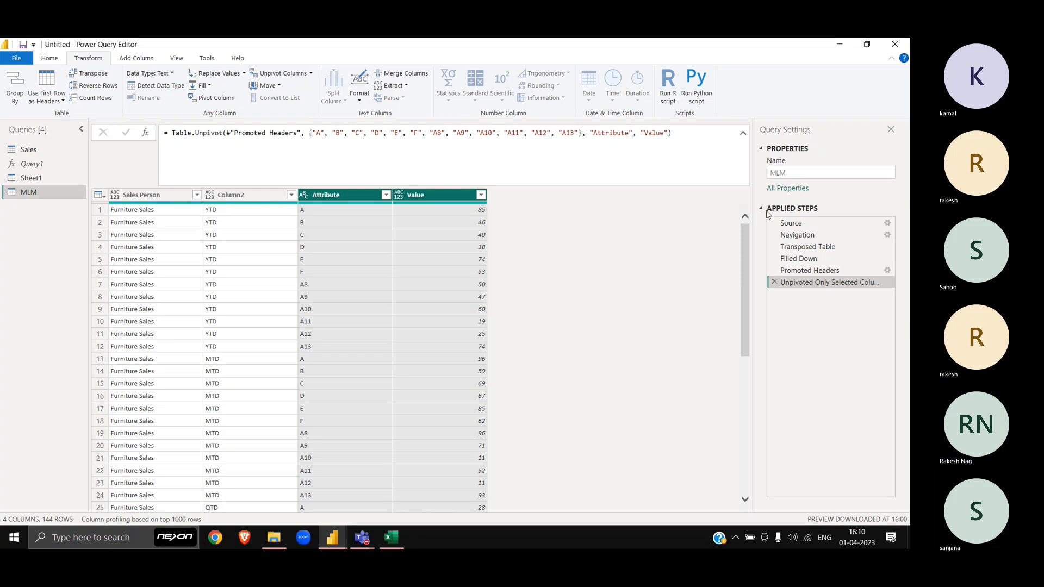
Step: Replace that step with Unpivot Other Columns, keeping Sales Person and Column2 fixed
click(774, 284)
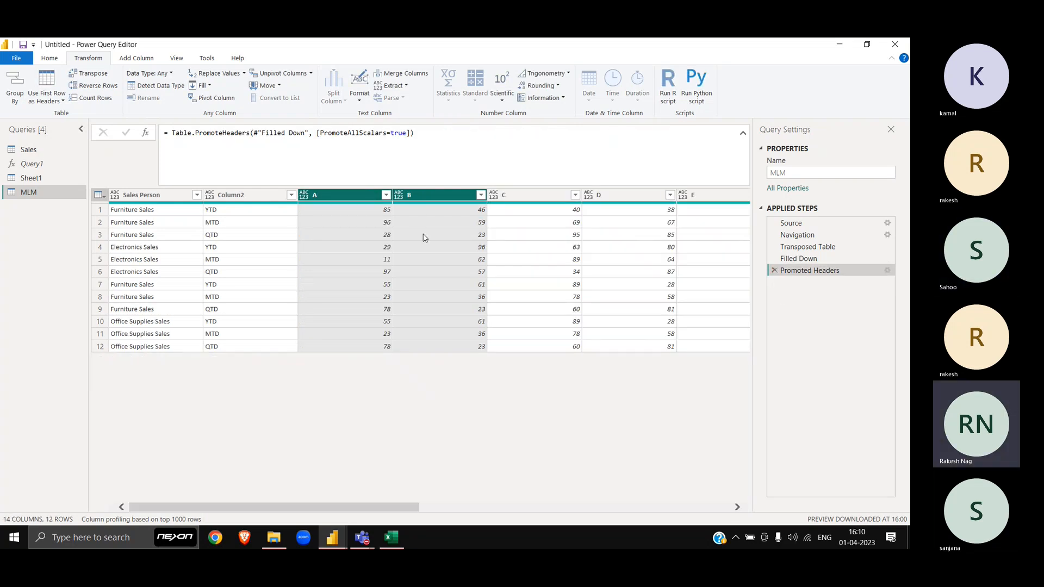
click(182, 200)
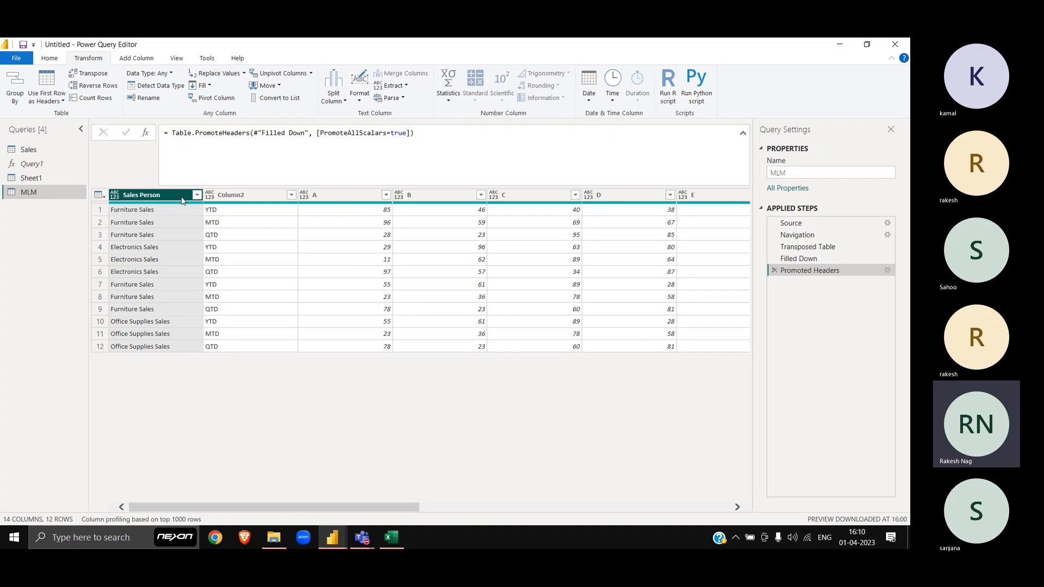
ctrl+click(260, 200)
right_click(259, 200)
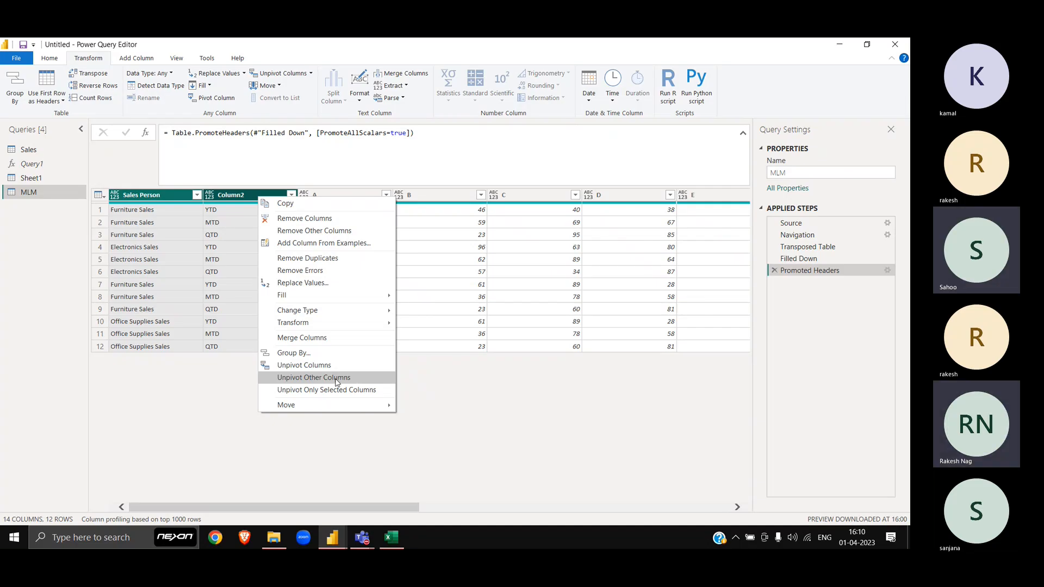
click(337, 383)
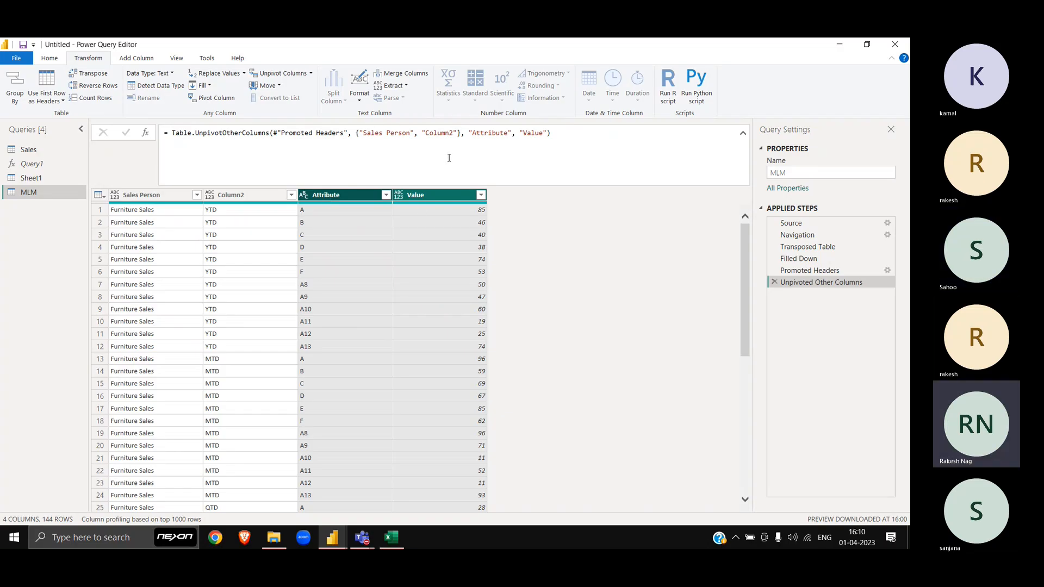
double_click(486, 134)
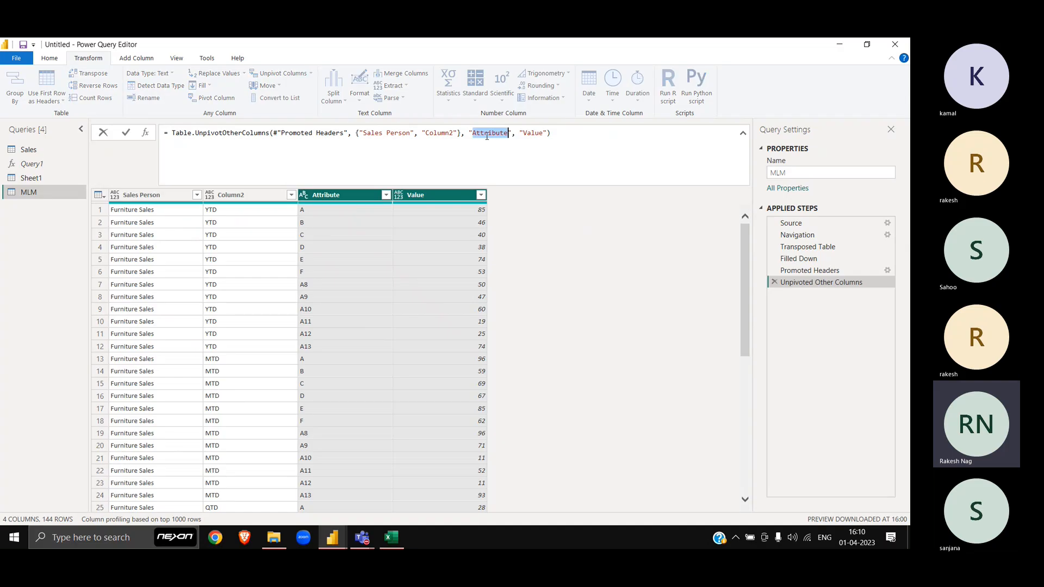
text(Sa)
key(Escape)
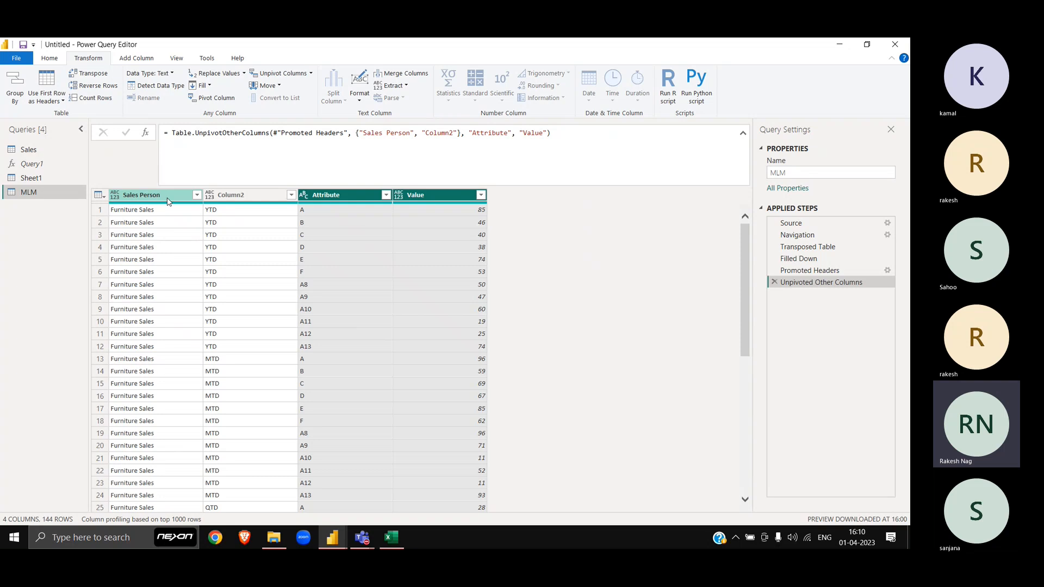
Step: Rename the Sales Person column to Category and Column2 to Period
double_click(167, 197)
text(Cate)
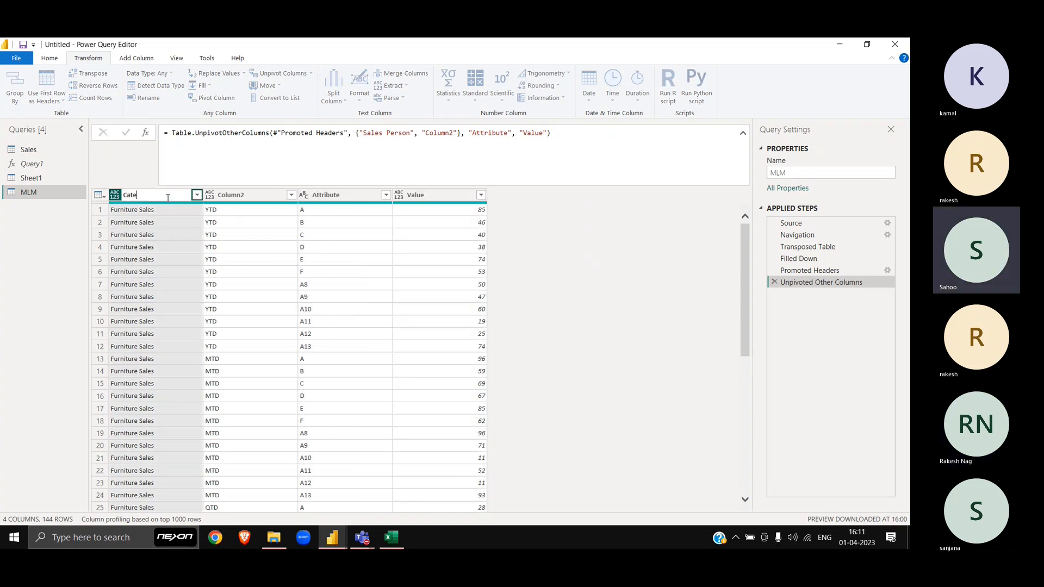
text(gory)
key(Return)
click(268, 200)
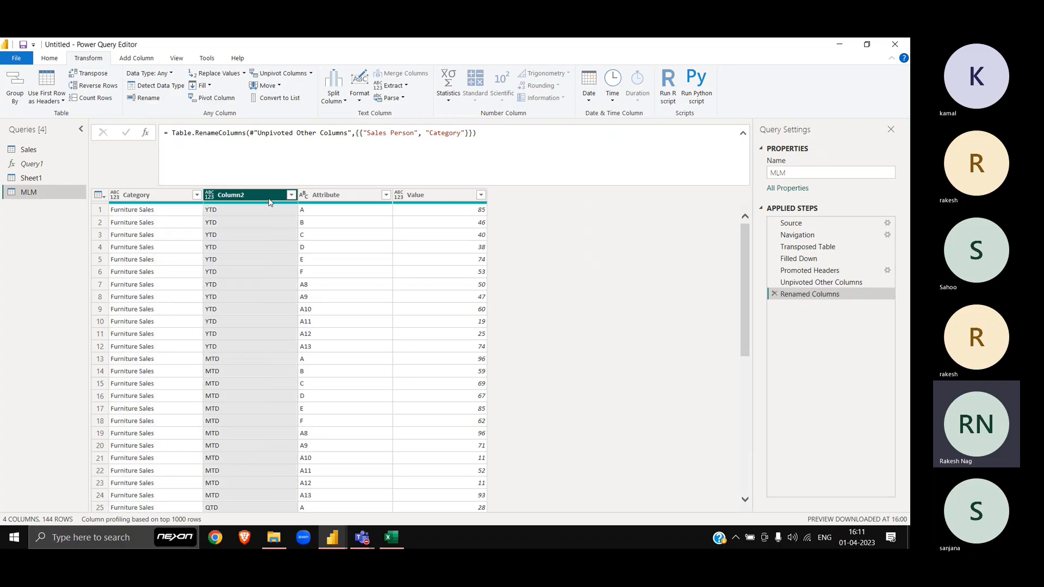
double_click(269, 196)
text(Period)
key(Return)
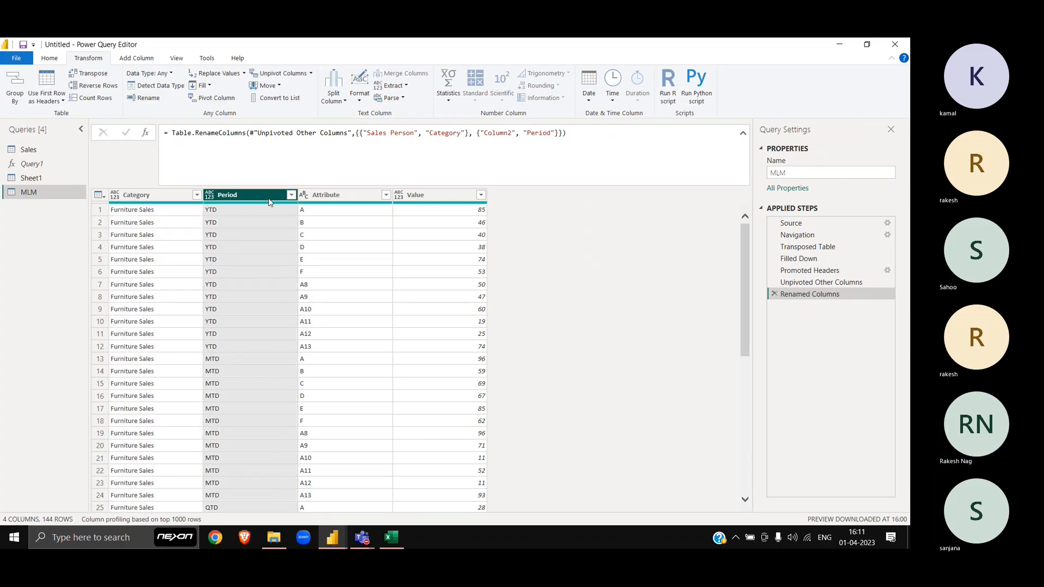
Step: Rename the Attribute column to Sales Person and the Value column to Sales
double_click(336, 196)
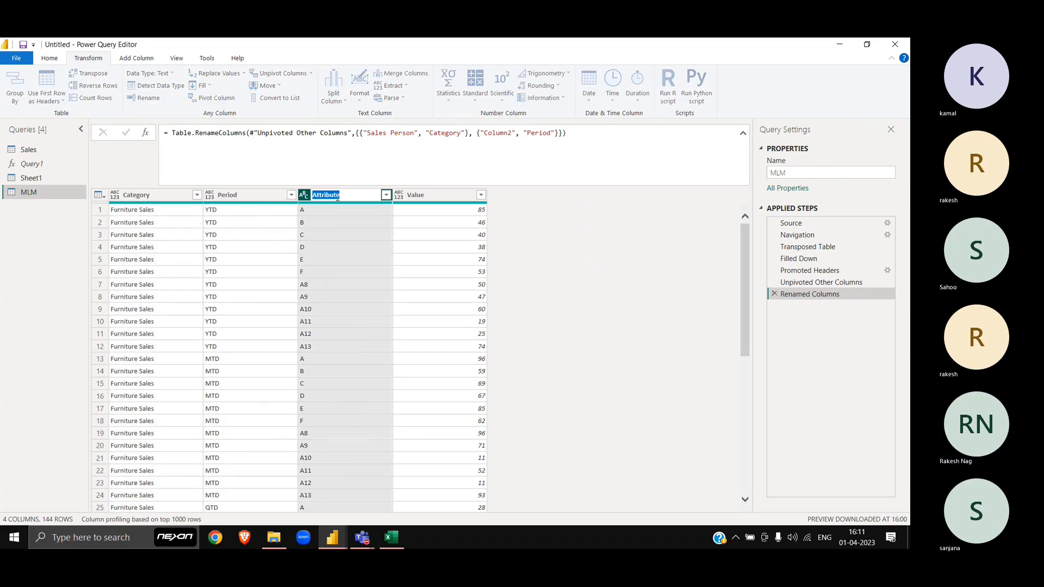
text(Sales Person)
key(Return)
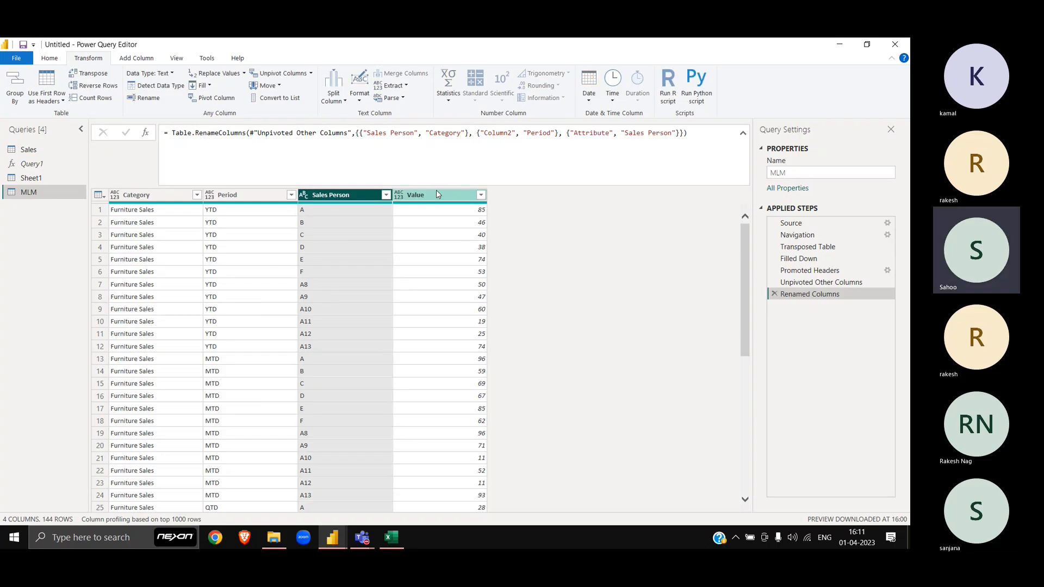
double_click(437, 195)
text(Sales)
key(Return)
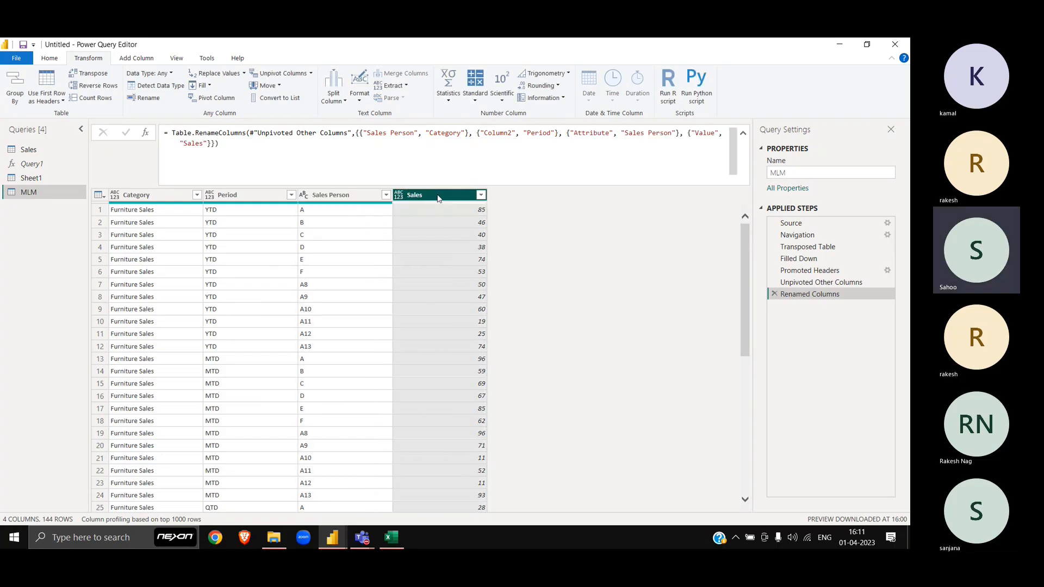
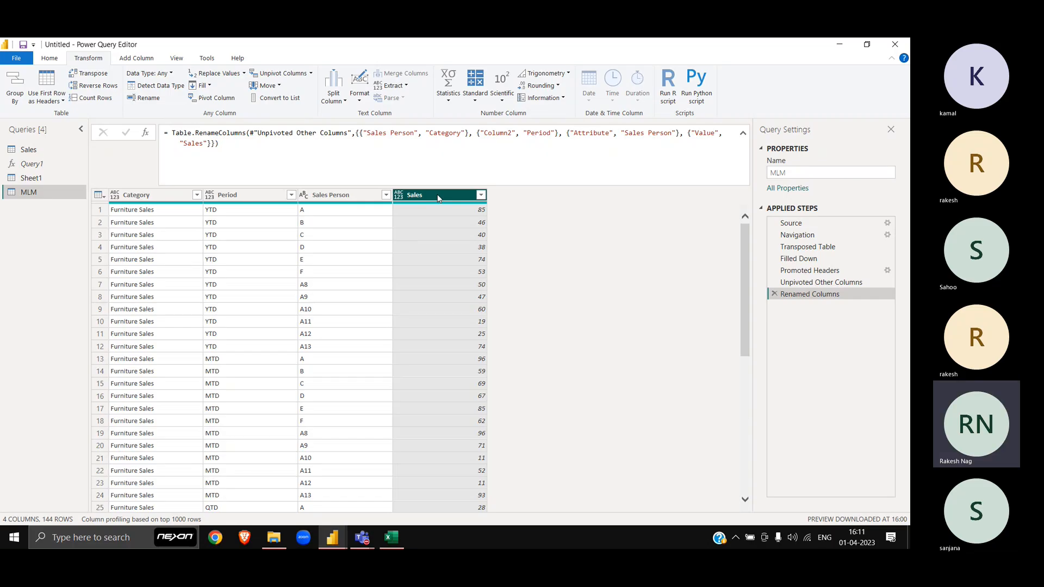
Step: Select all four MLM query columns and bring the MLM.xlsx workbook forward in Excel
key(ctrl+a)
key(alt+Tab)
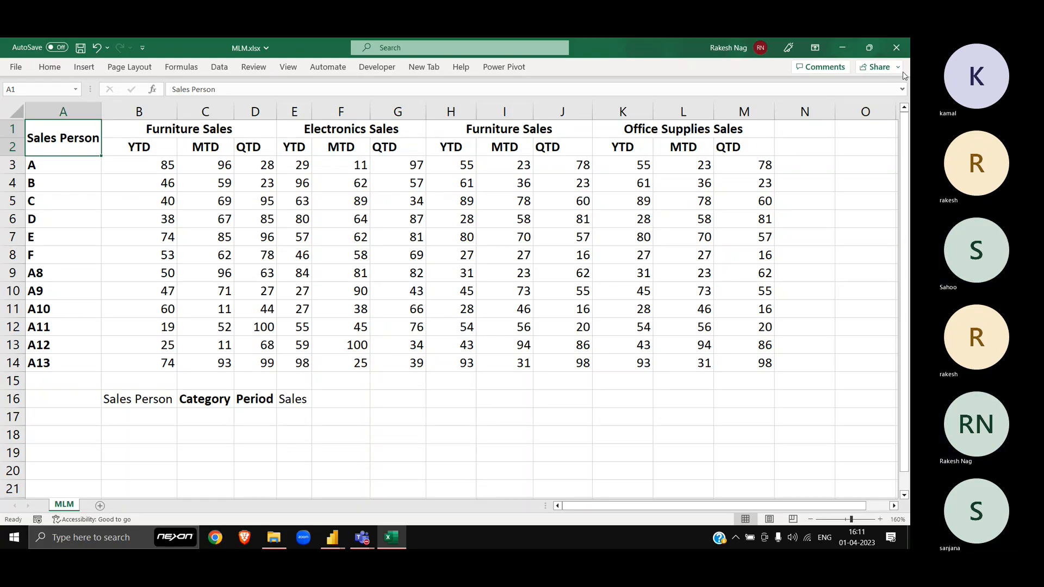
Step: Close MLM.xlsx without saving and cycle windows to the Power BI Trainee Grp chat in Teams
click(897, 52)
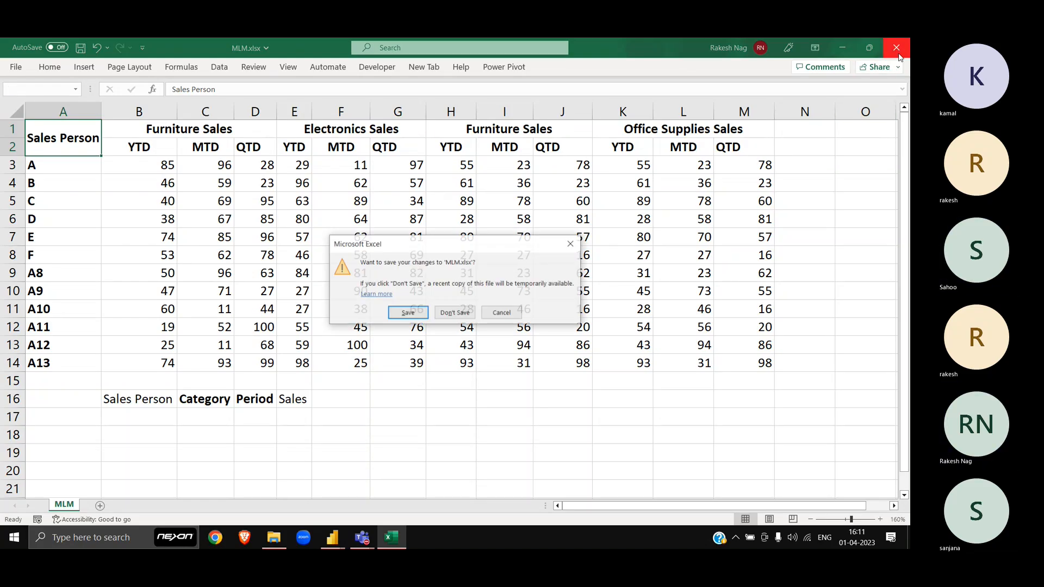
click(469, 316)
key(alt+Tab)
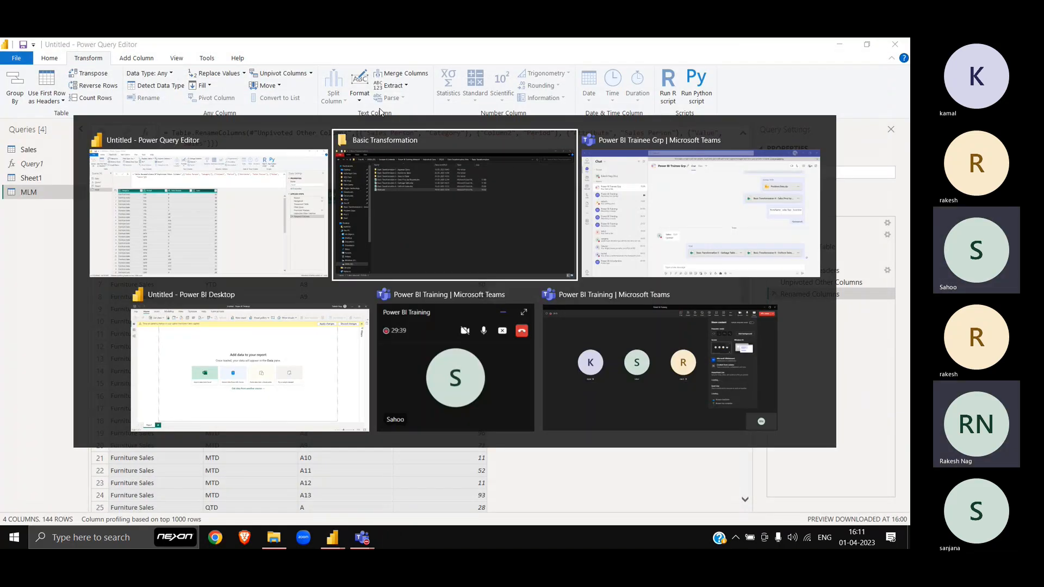
key(alt+Tab)
key(alt+Tab)
key(alt+Tab)
key(alt+Tab)
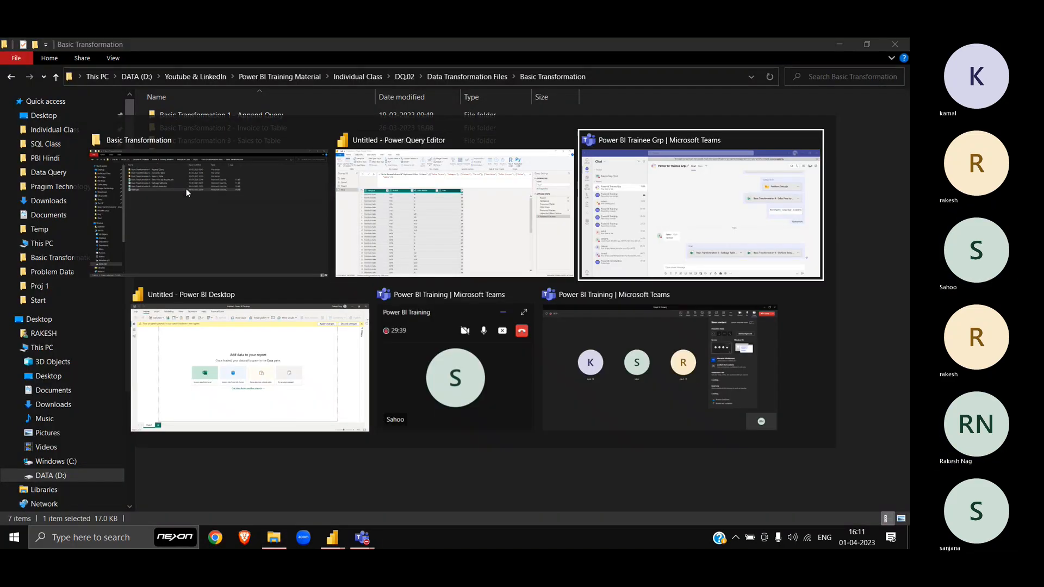
key(alt+Tab)
key(alt+Tab)
key(alt+Tab)
key(alt+Tab)
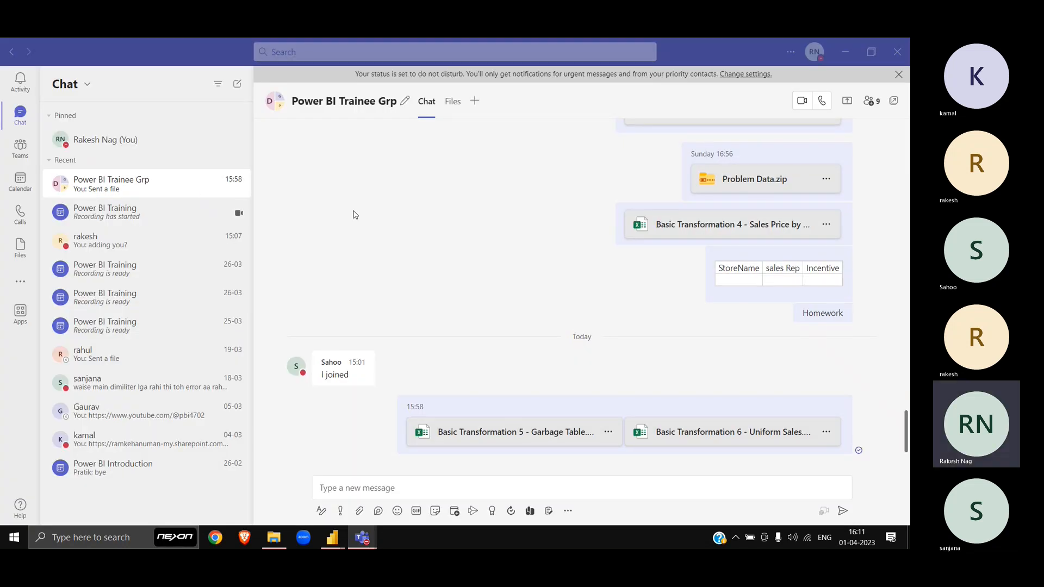
Step: Send MLM.xlsx from the Basic Transformation folder to the Power BI Trainee Grp chat
key(alt+Tab)
drag(170, 191, 427, 499)
key(alt+Tab)
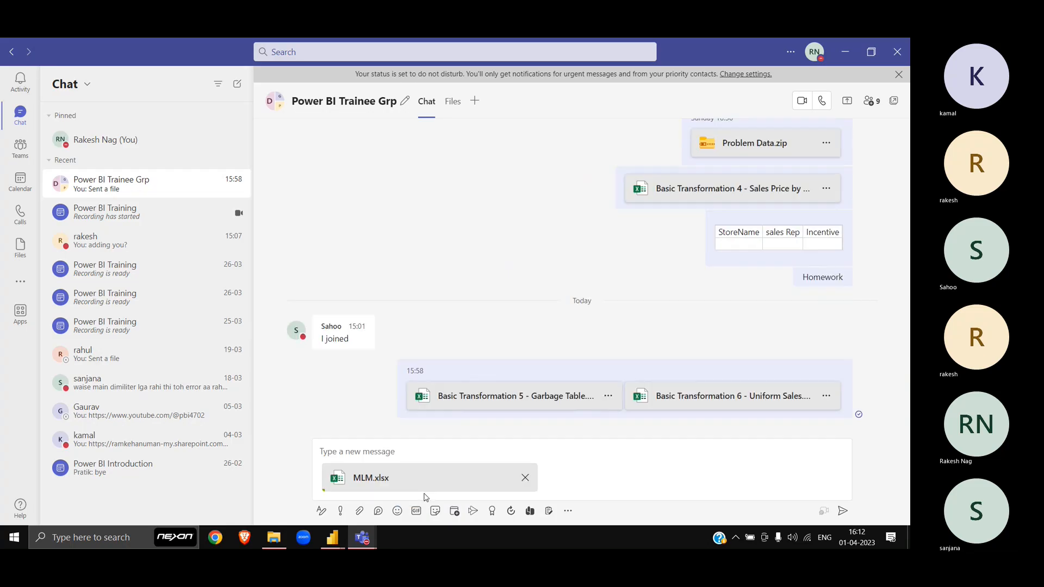
click(843, 513)
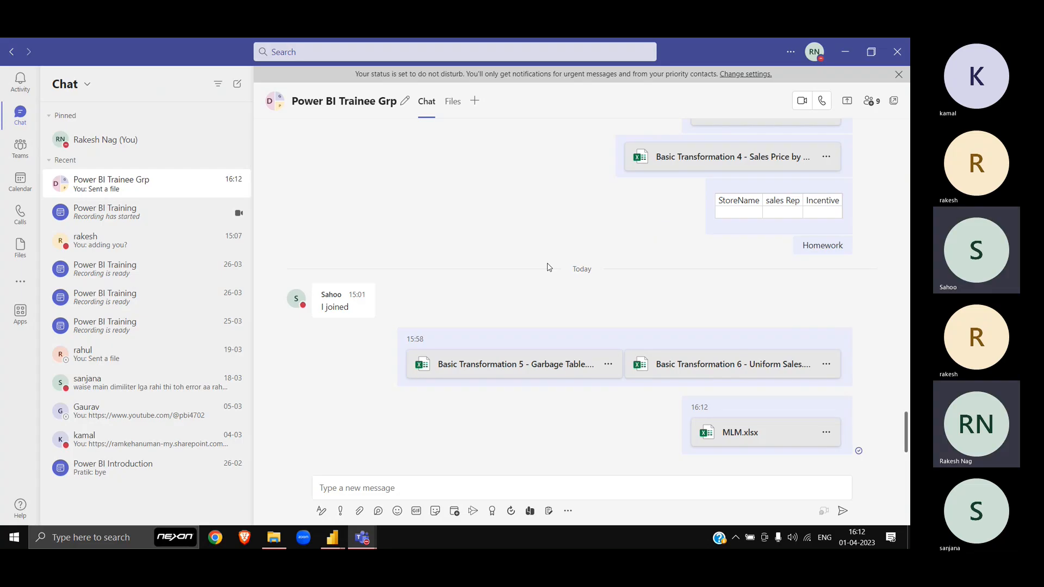
key(alt+Tab)
click(367, 222)
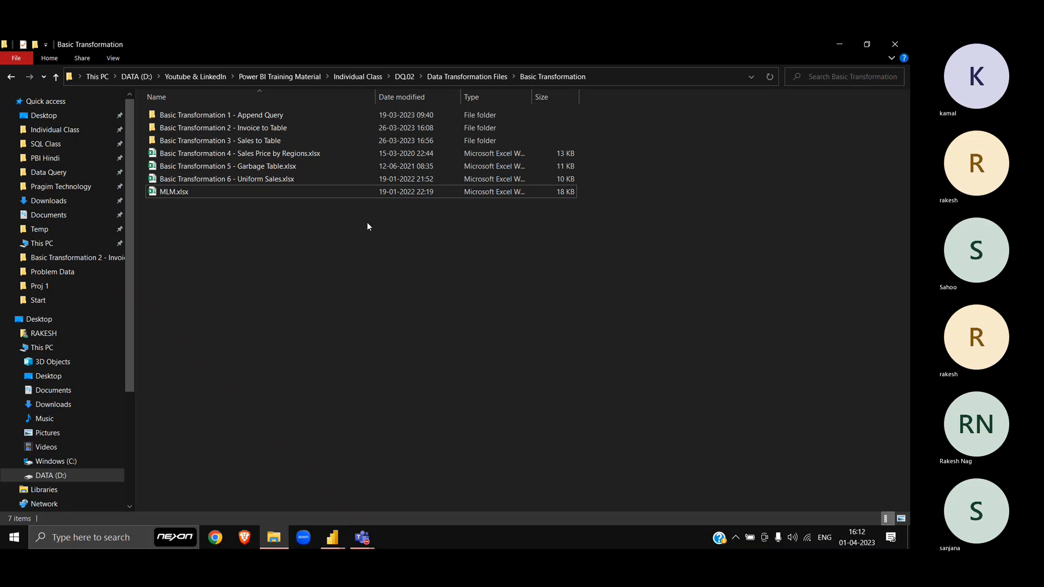
Step: Open the Advance Transformation folder, widen the Name column, and refresh the file listing
key(alt+Up)
key(Up)
key(Return)
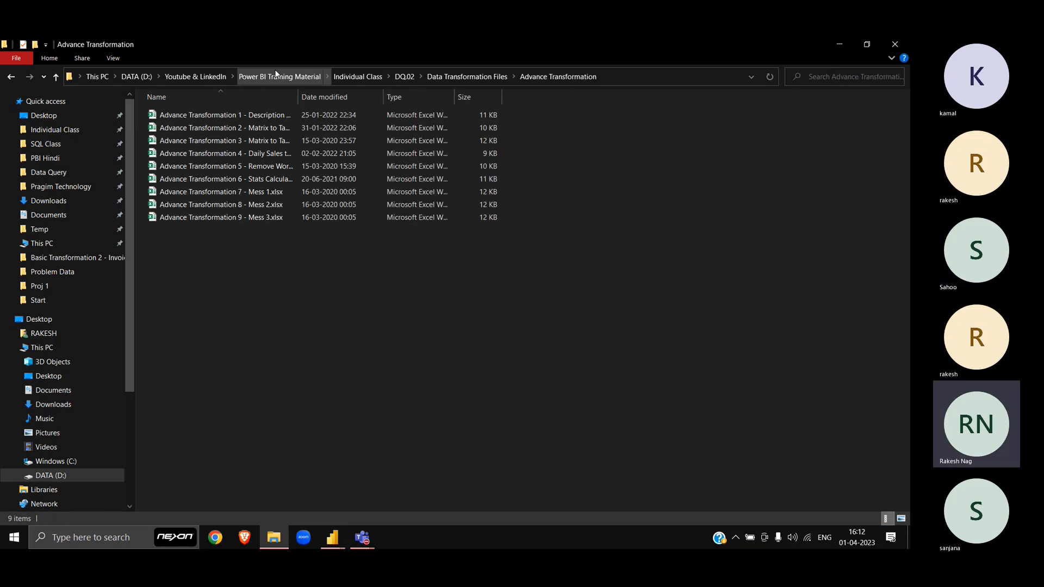
drag(298, 96, 430, 110)
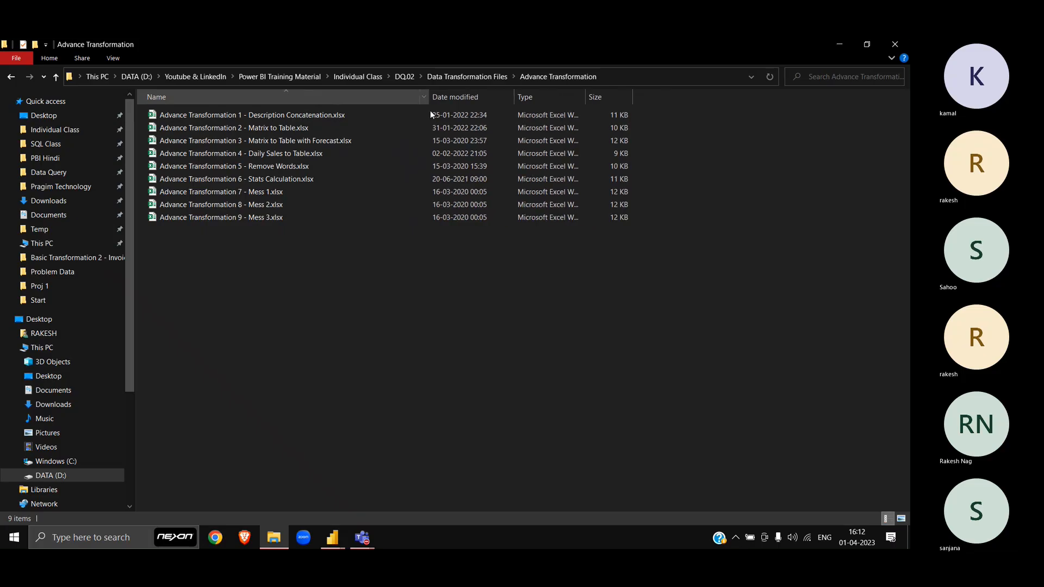
right_click(338, 337)
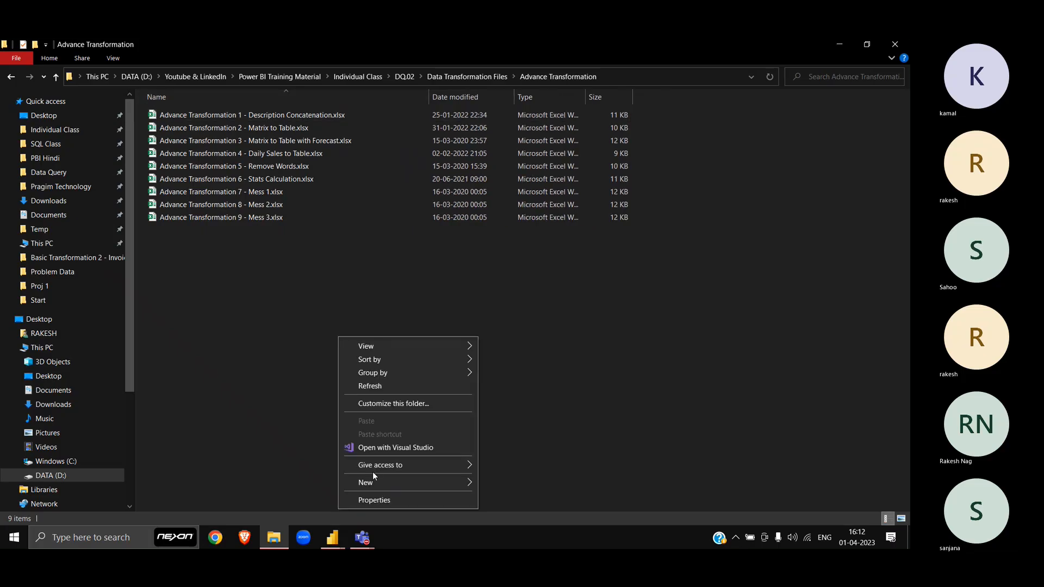
click(374, 389)
right_click(373, 386)
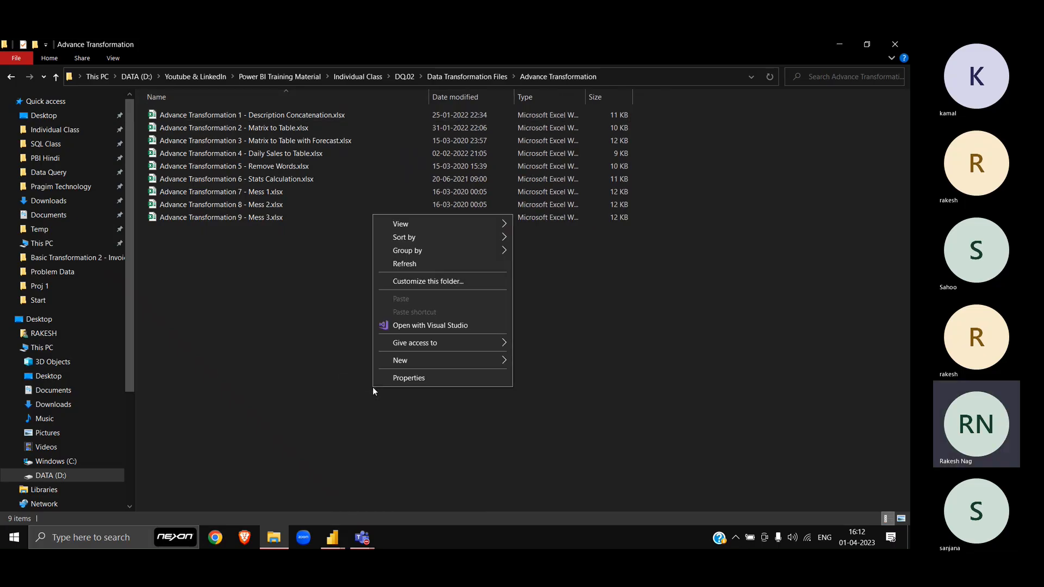
click(416, 264)
Step: Open the Description Concatenation workbook and make the table's header row much taller
double_click(298, 116)
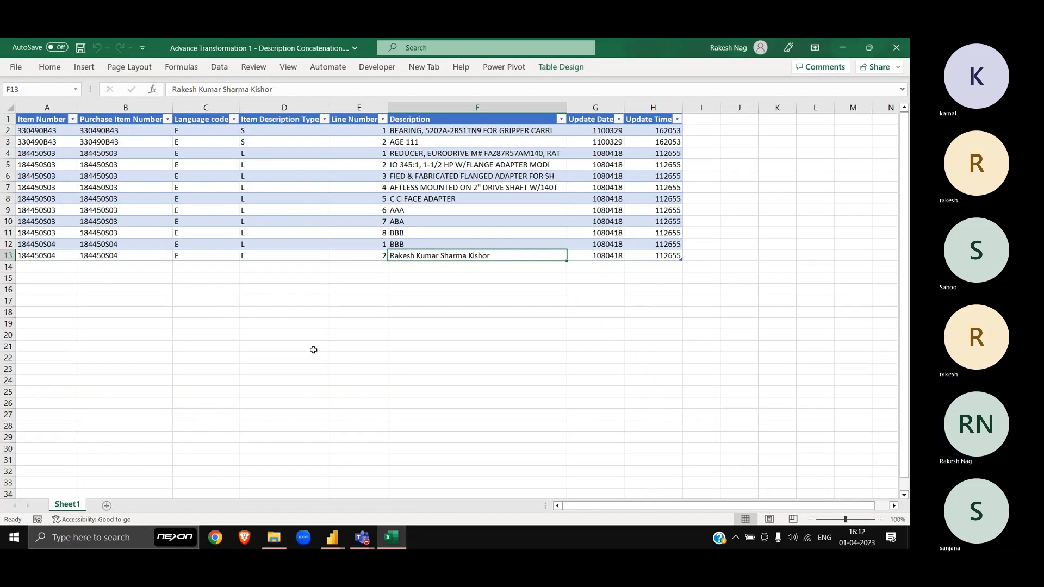
scroll(272, 304, up, 2)
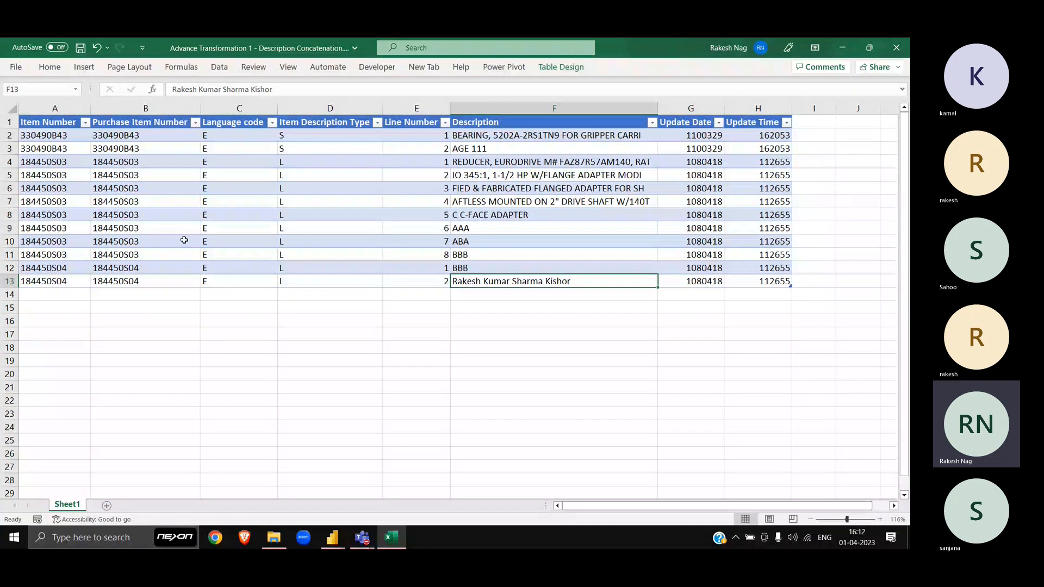
drag(9, 129, 7, 158)
click(5, 133)
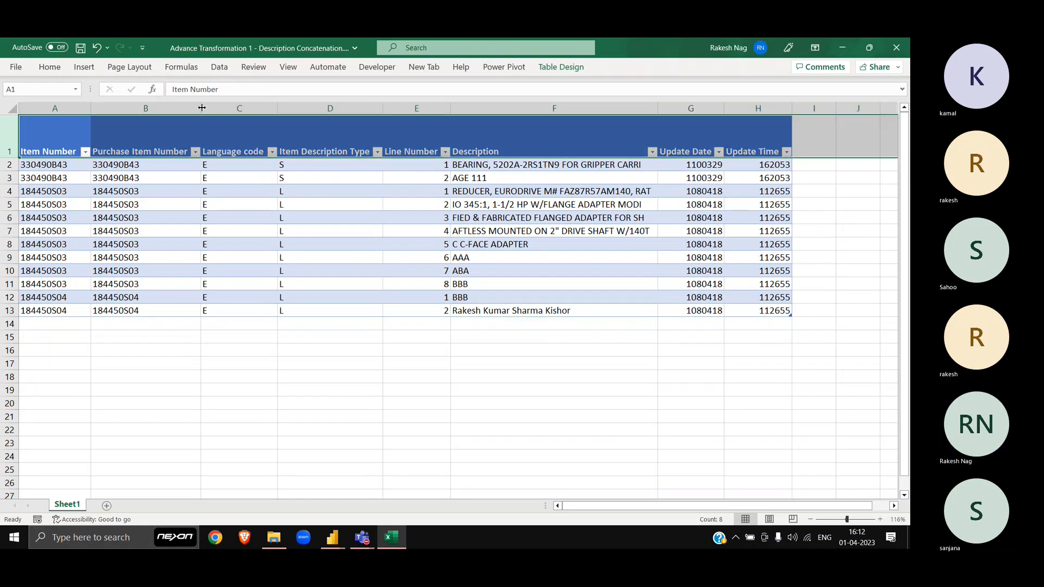
Step: Narrow the Purchase Item Number, Language code, Item Description Type, Line Number, Update Date and Update Time columns
drag(201, 108, 155, 112)
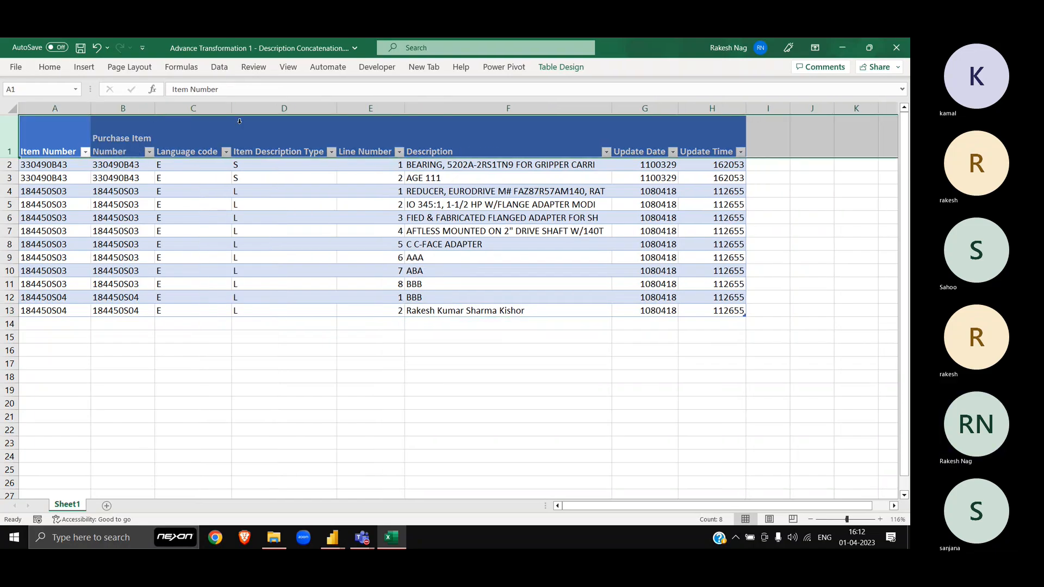
drag(231, 111, 200, 113)
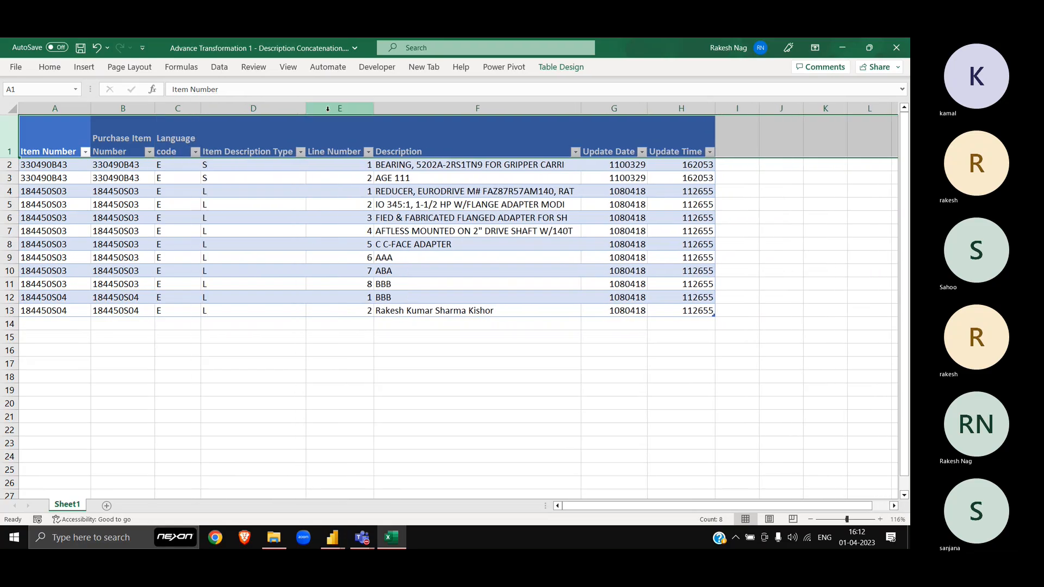
drag(304, 112, 254, 114)
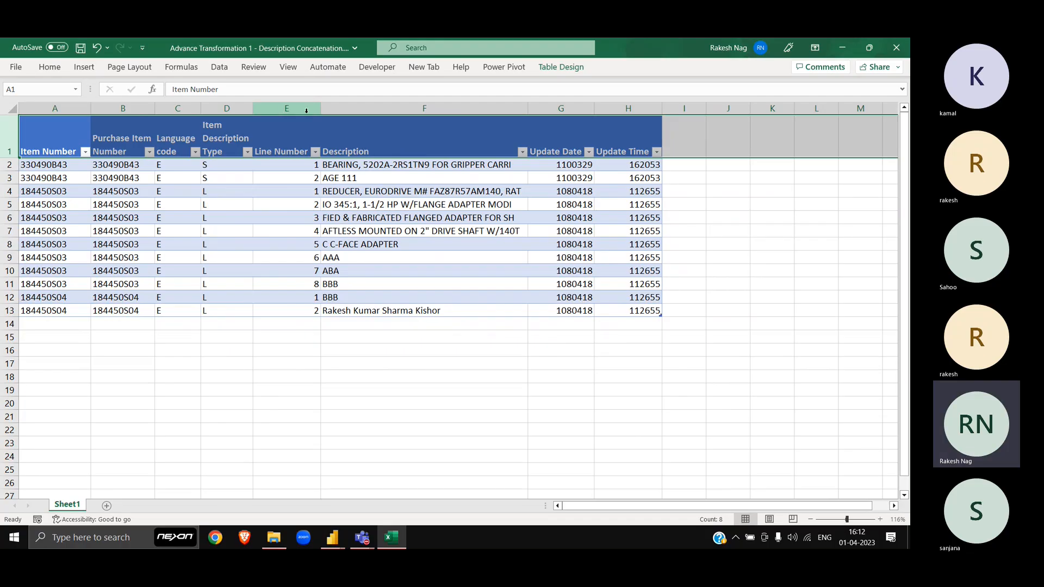
drag(321, 112, 290, 111)
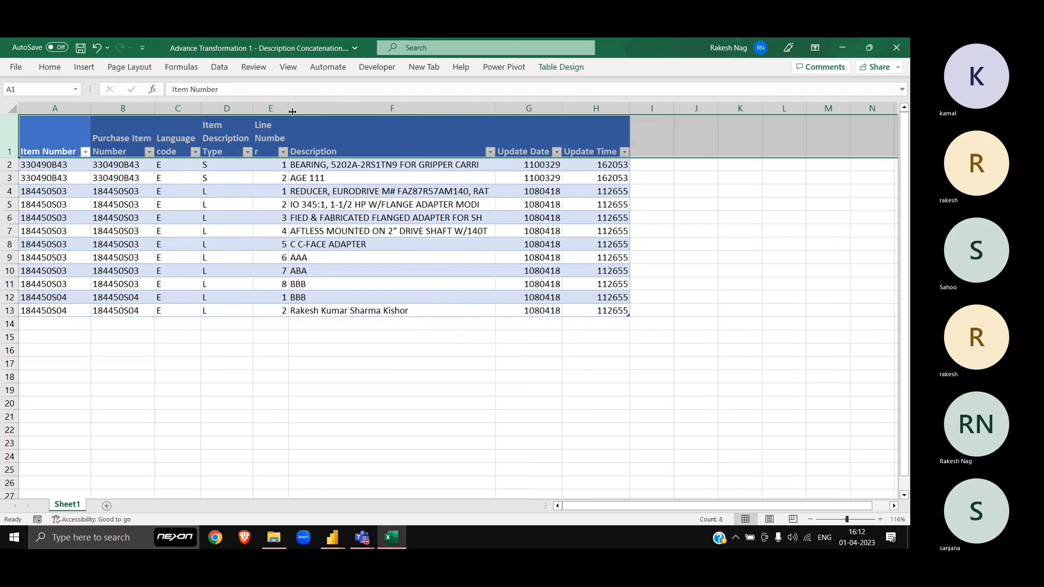
double_click(287, 107)
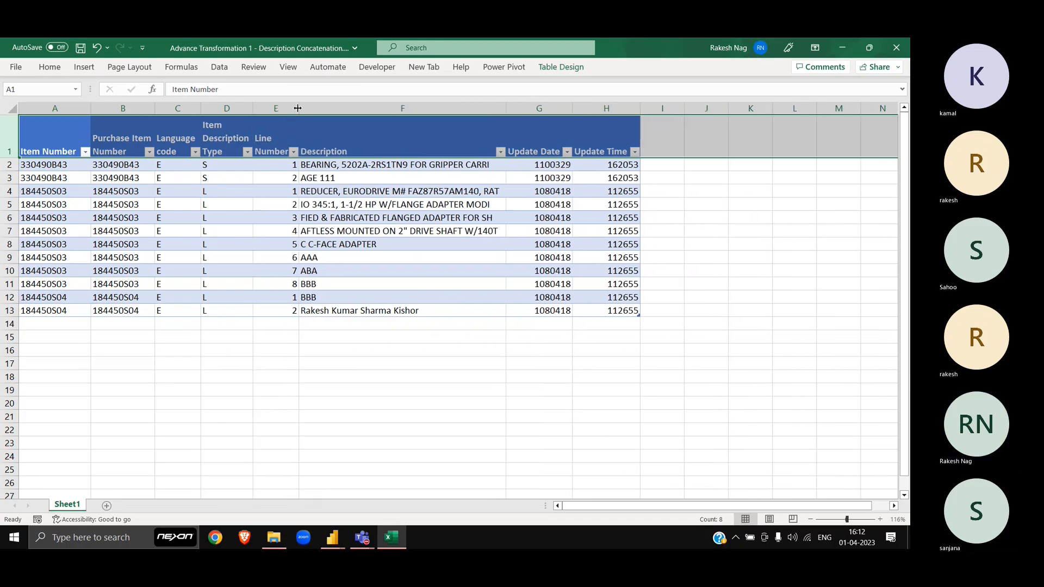
drag(574, 108, 542, 108)
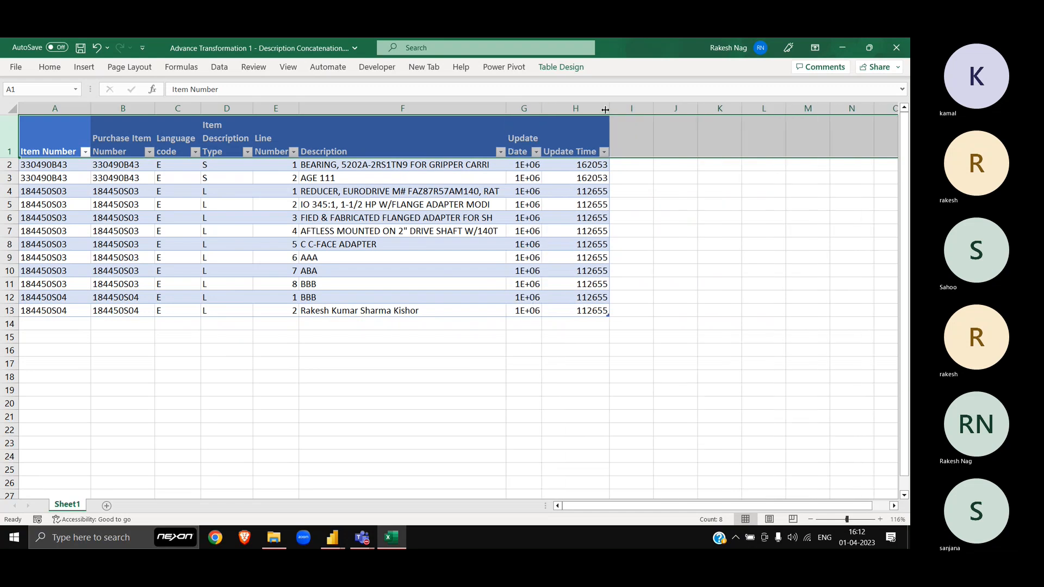
drag(610, 112, 578, 114)
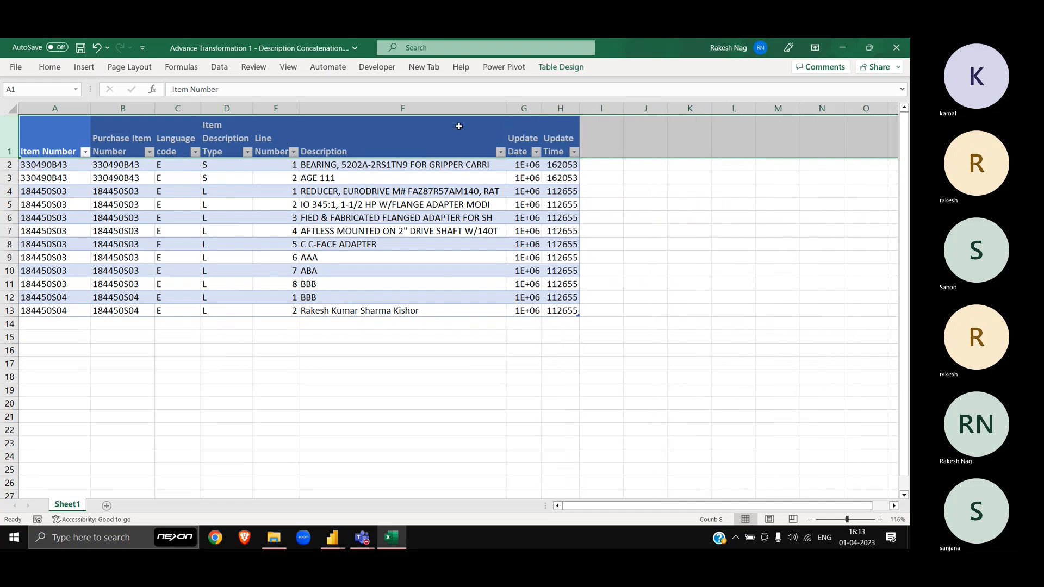
click(419, 442)
Step: Dismiss the warning and toggle the table's filter buttons off and back on
key(ctrl+shift+l)
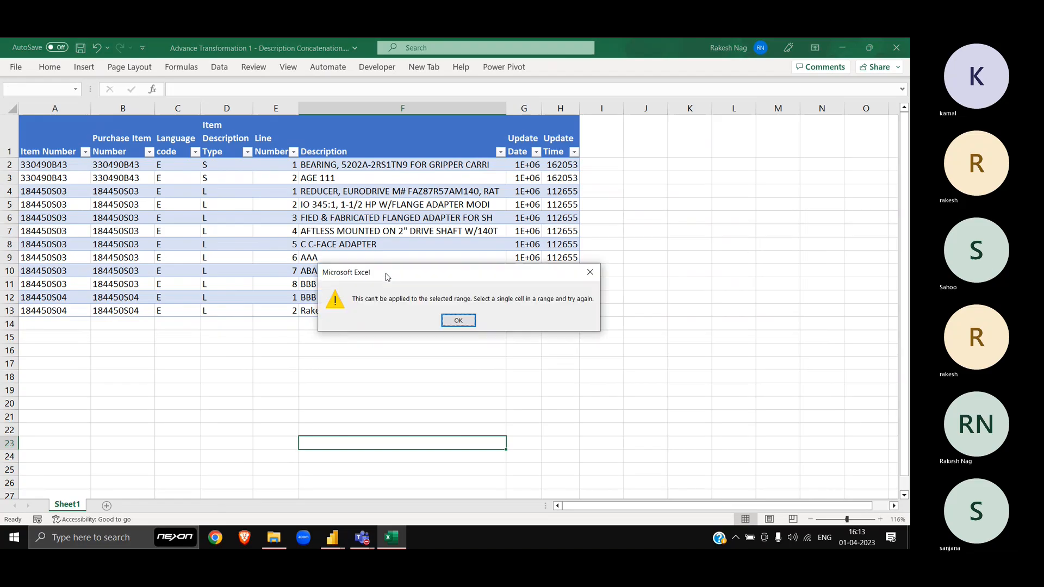
key(Escape)
click(403, 215)
key(ctrl+shift+l)
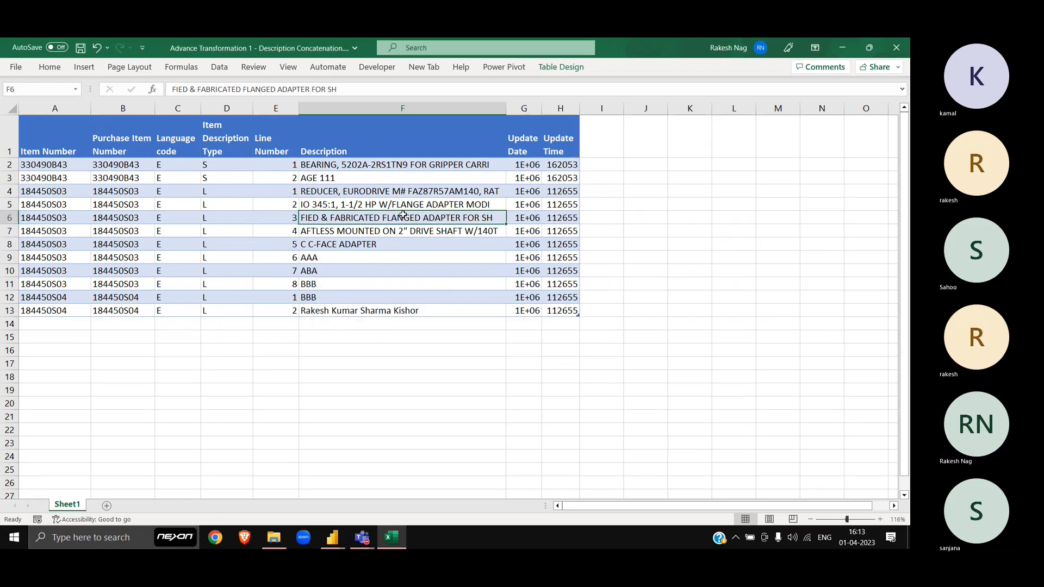
click(86, 180)
key(ctrl+shift+l)
key(ctrl+Home)
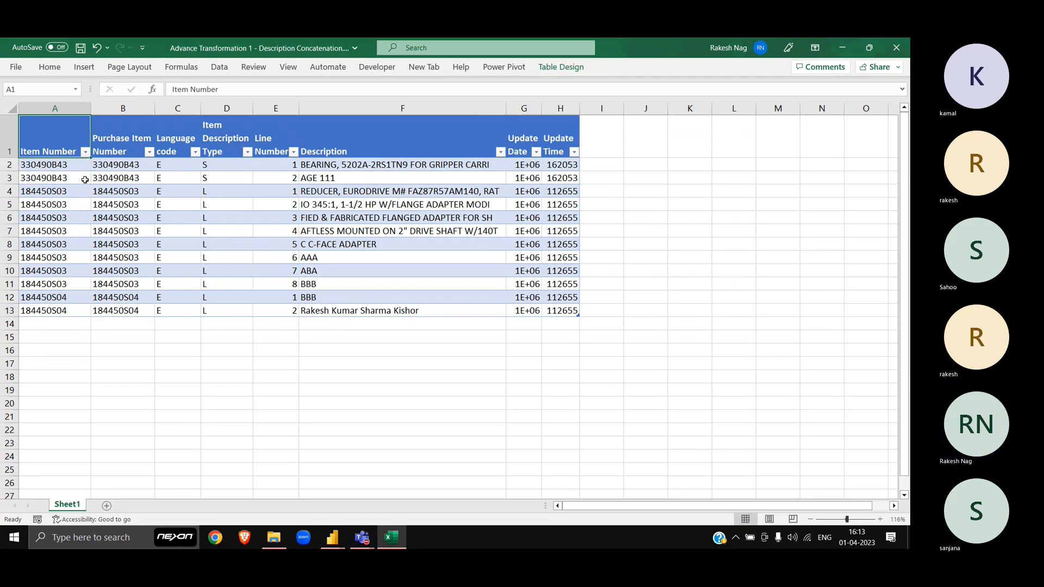
Step: Filter Item Number to only 184450S03 and select its first cell, A4
key(alt+Down)
key(Down)
key(Down)
key(Down)
key(Down)
key(Down)
key(Down)
key(Down)
key(Up)
key(space)
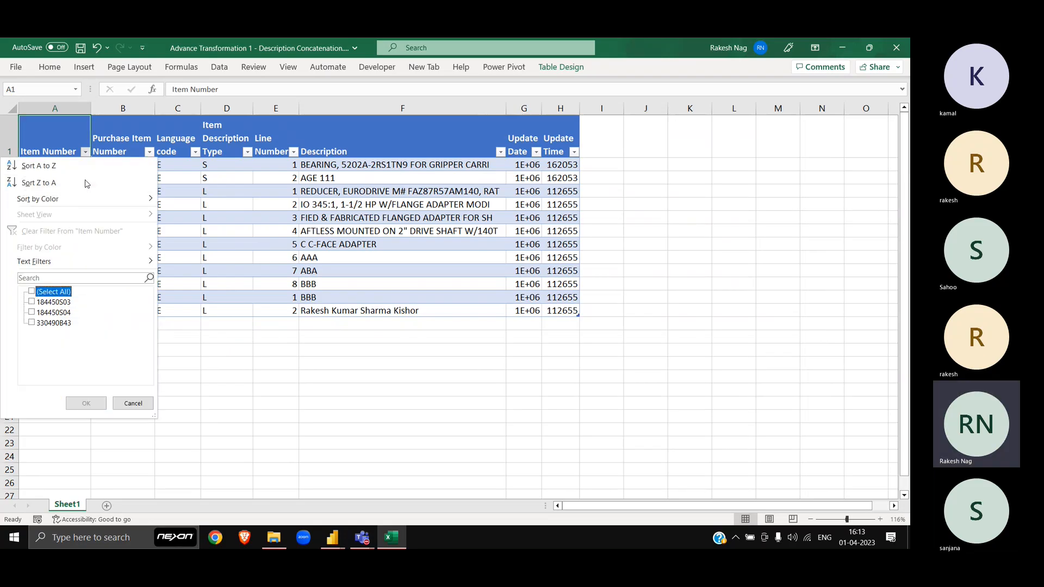
key(Down)
key(space)
key(Return)
key(Down)
key(ctrl+shift+Down)
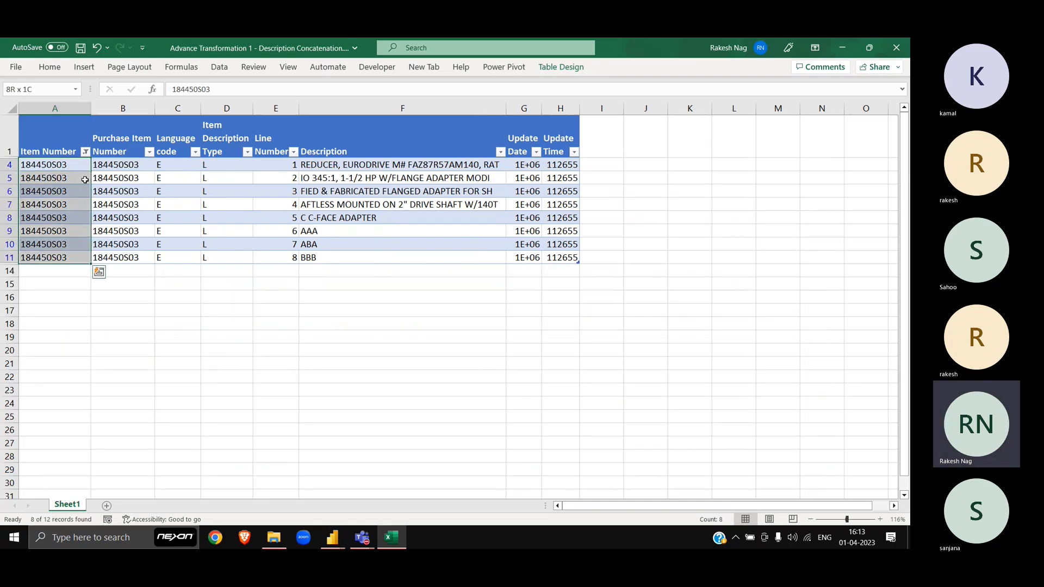
key(ctrl+shift+Up)
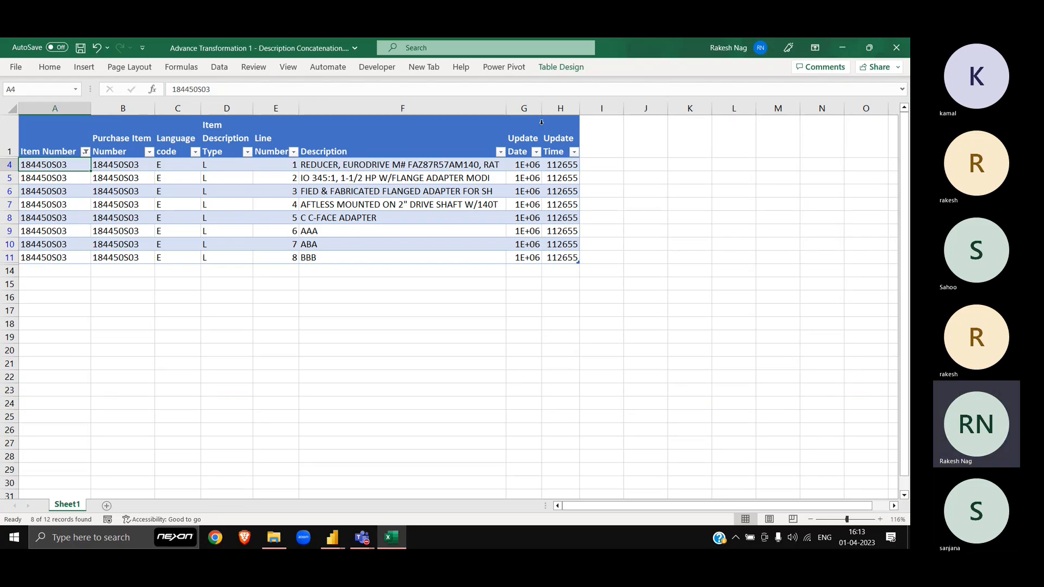
drag(542, 108, 560, 109)
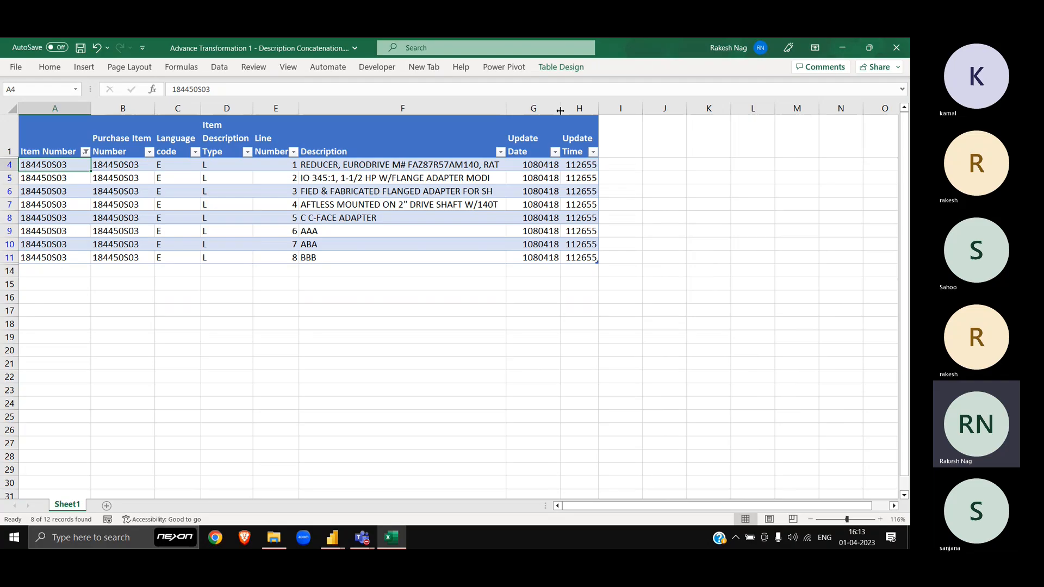
click(421, 172)
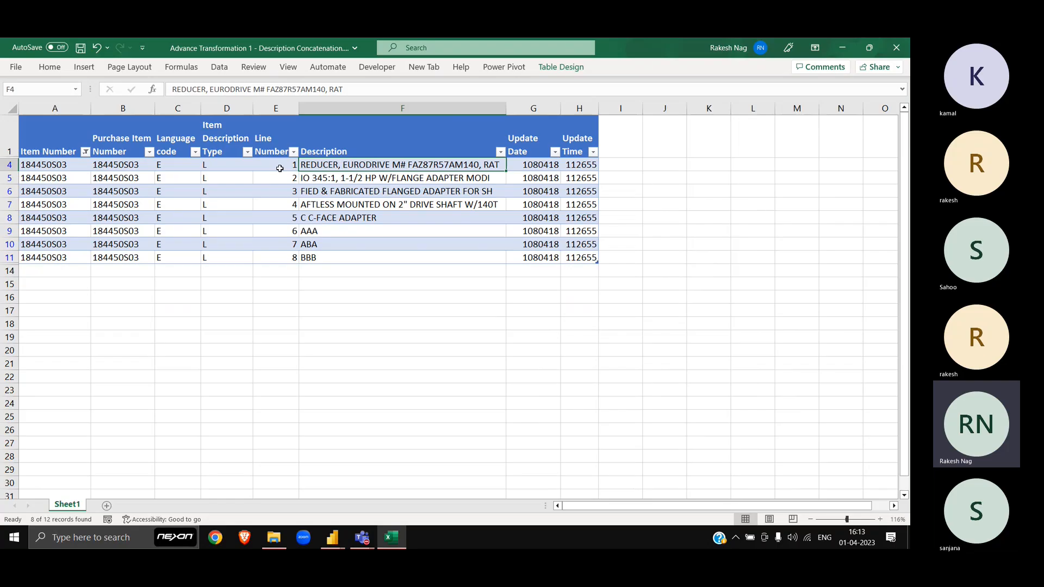
drag(280, 167, 292, 253)
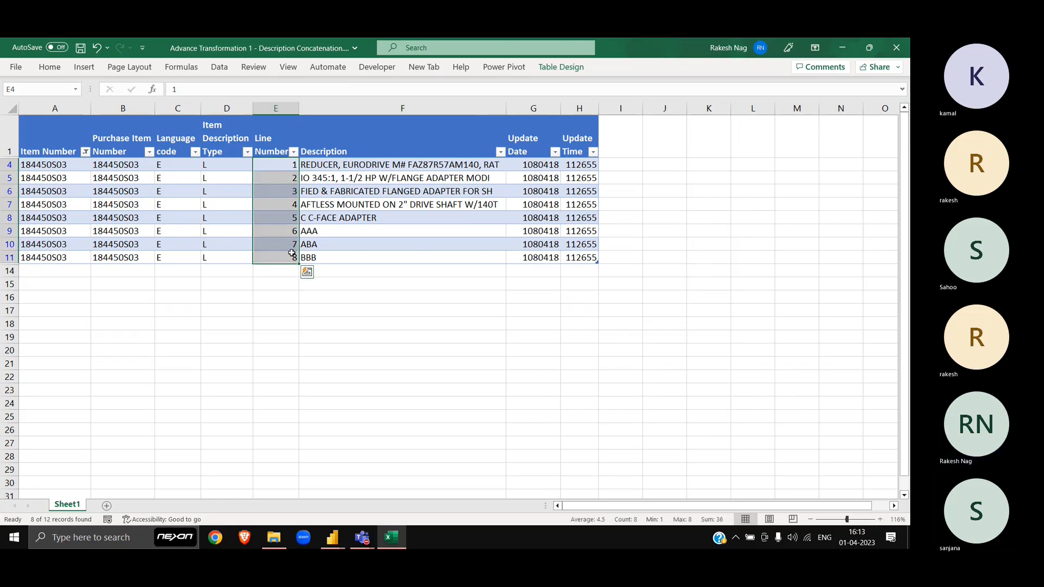
click(331, 180)
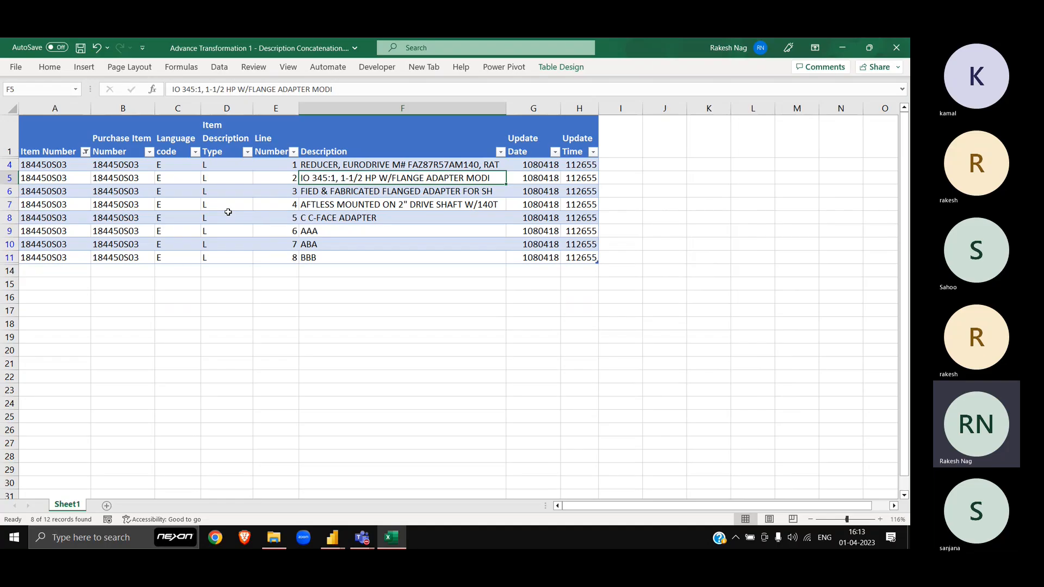
click(64, 164)
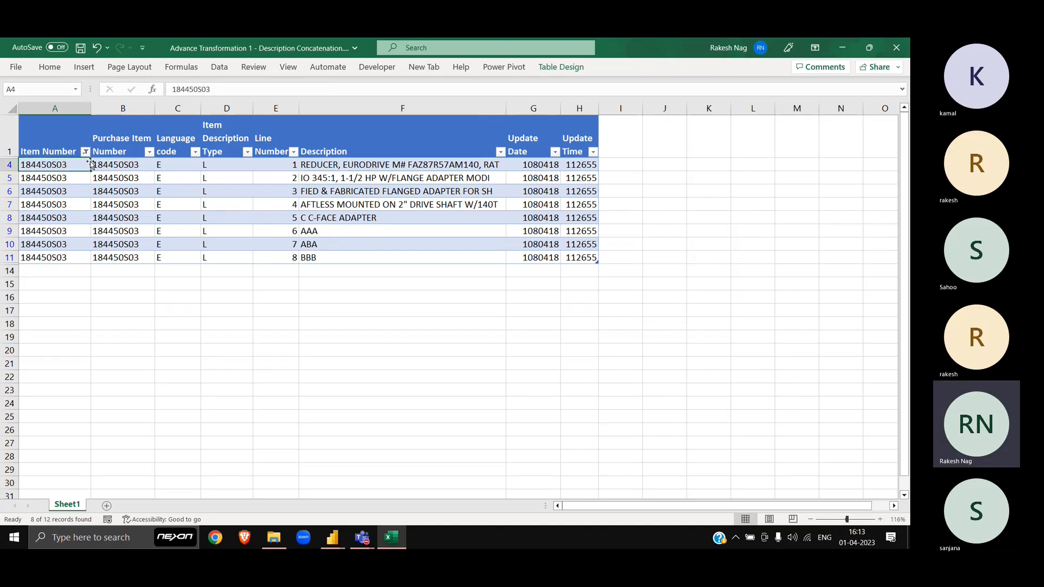
click(320, 152)
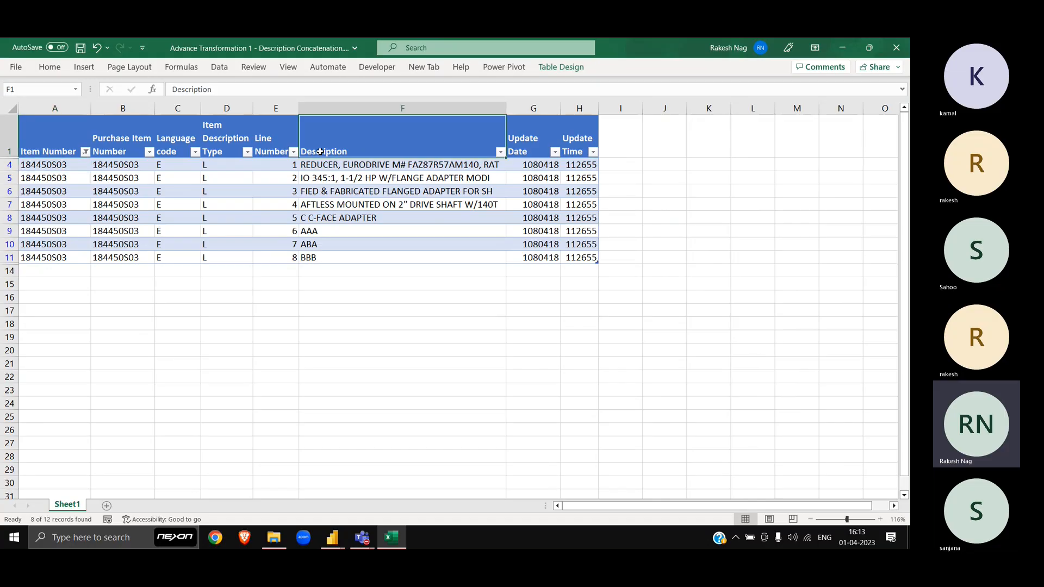
click(327, 173)
key(Up)
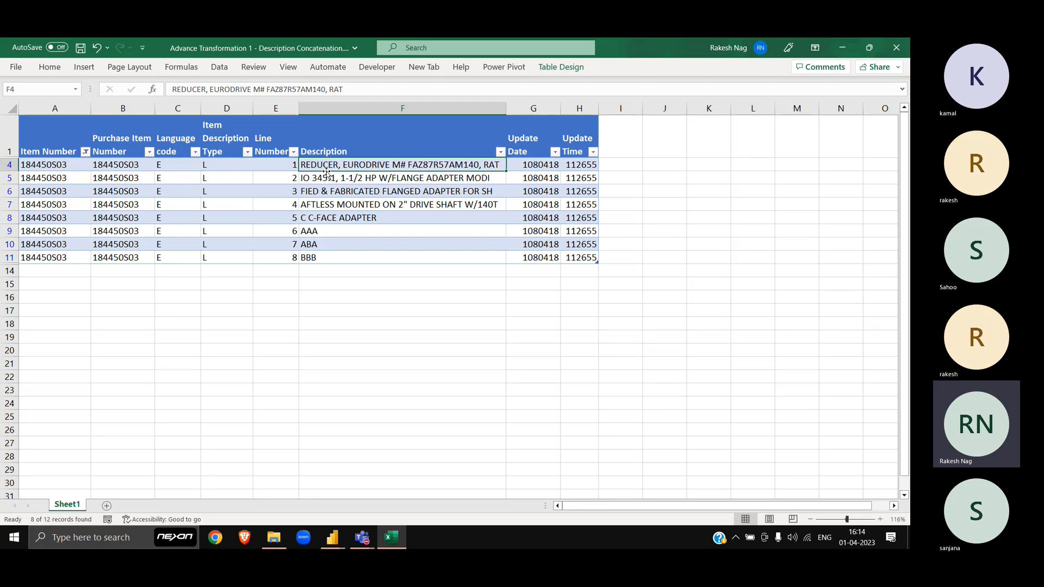
click(335, 183)
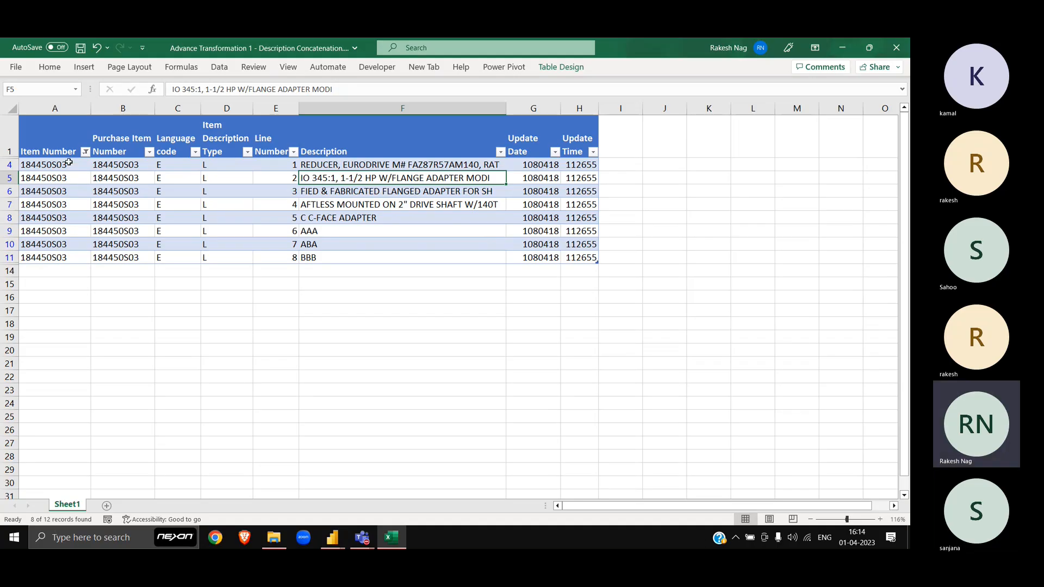
drag(67, 163, 80, 257)
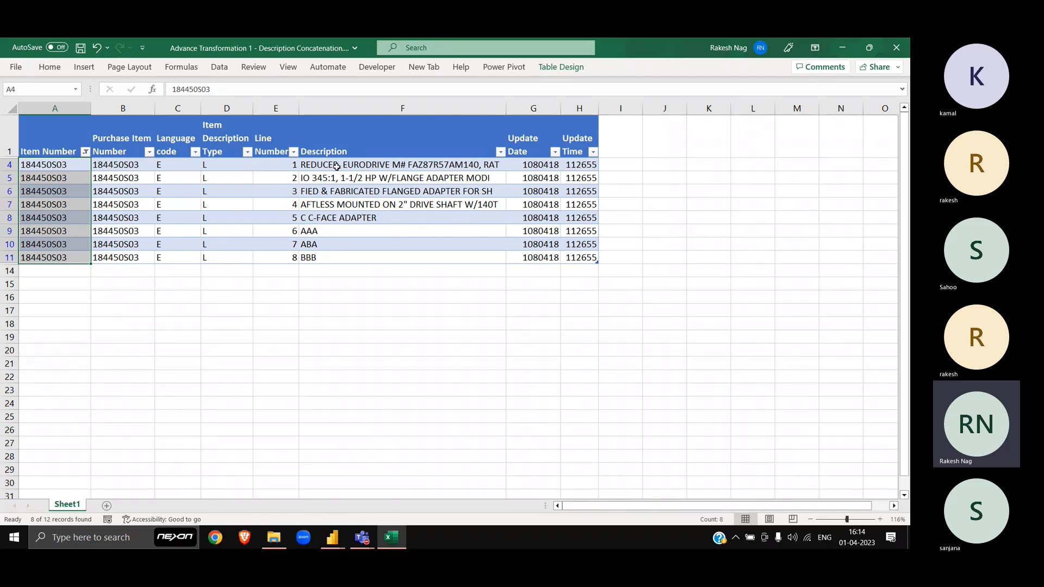
drag(337, 166, 333, 252)
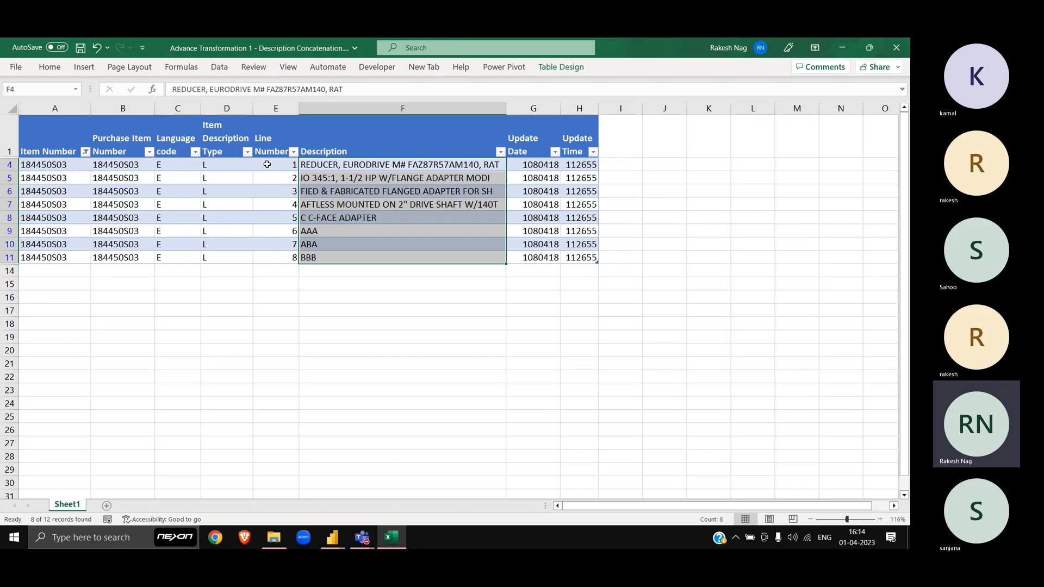
click(84, 166)
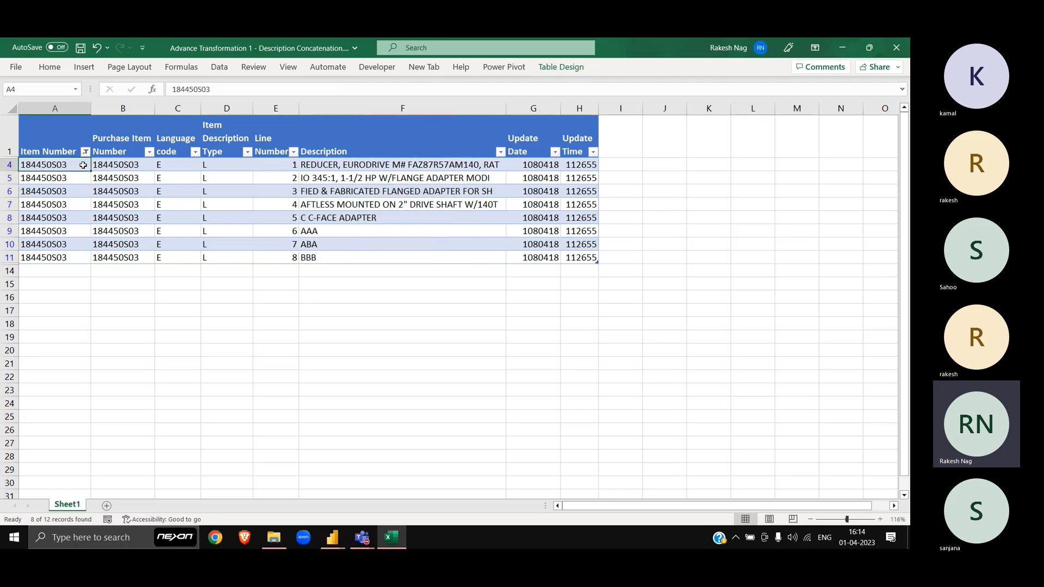
click(355, 163)
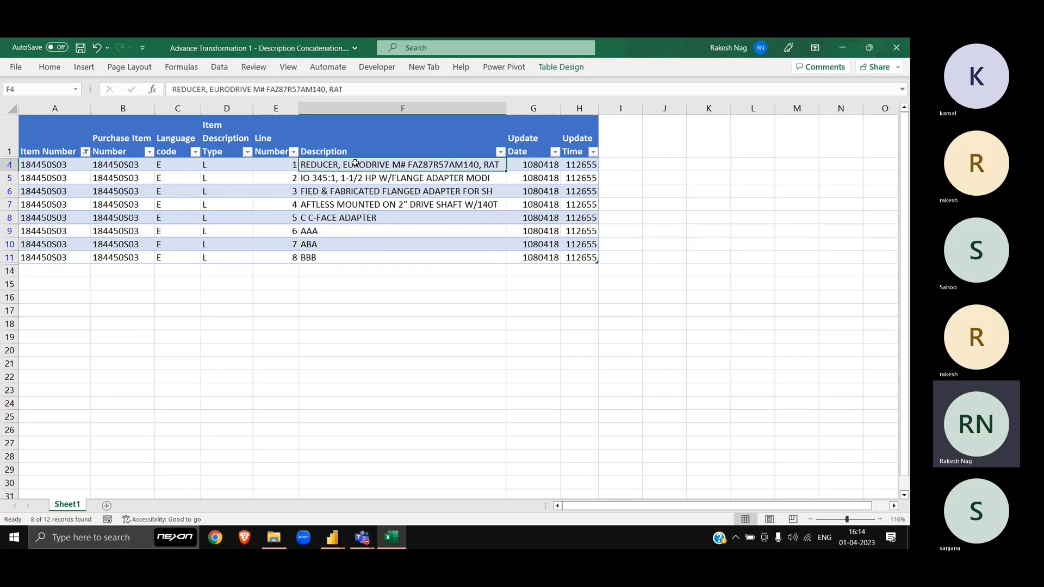
click(72, 168)
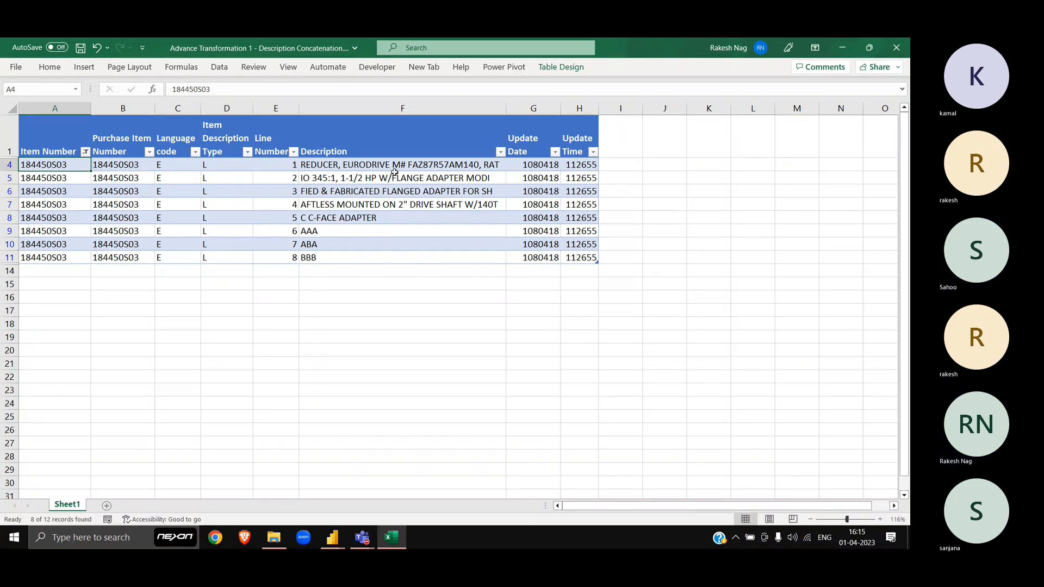
click(384, 167)
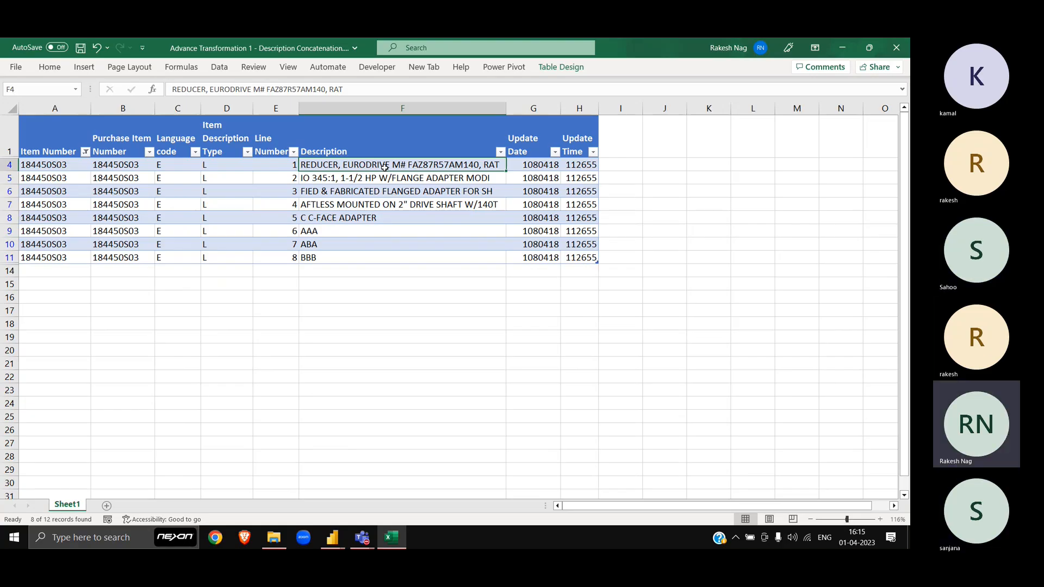
click(63, 170)
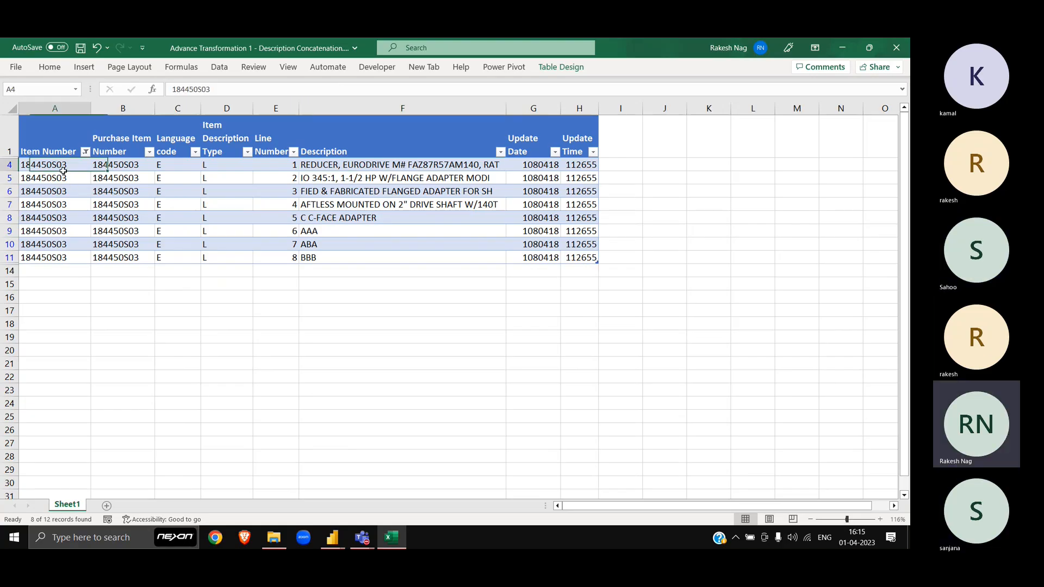
drag(389, 170, 368, 253)
click(364, 166)
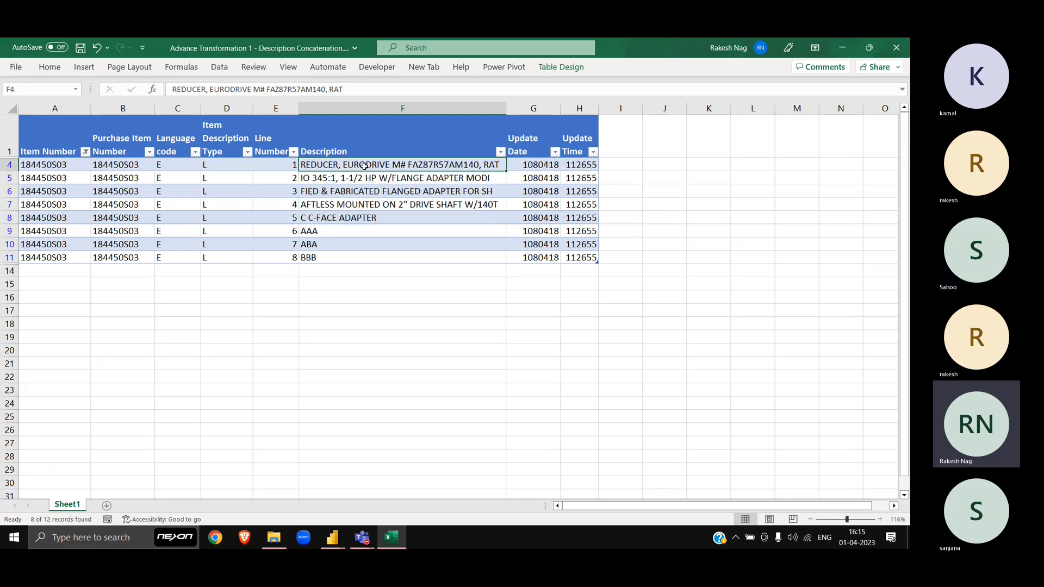
key(Down)
key(Down)
key(Down)
key(Down)
key(Down)
key(Down)
key(Down)
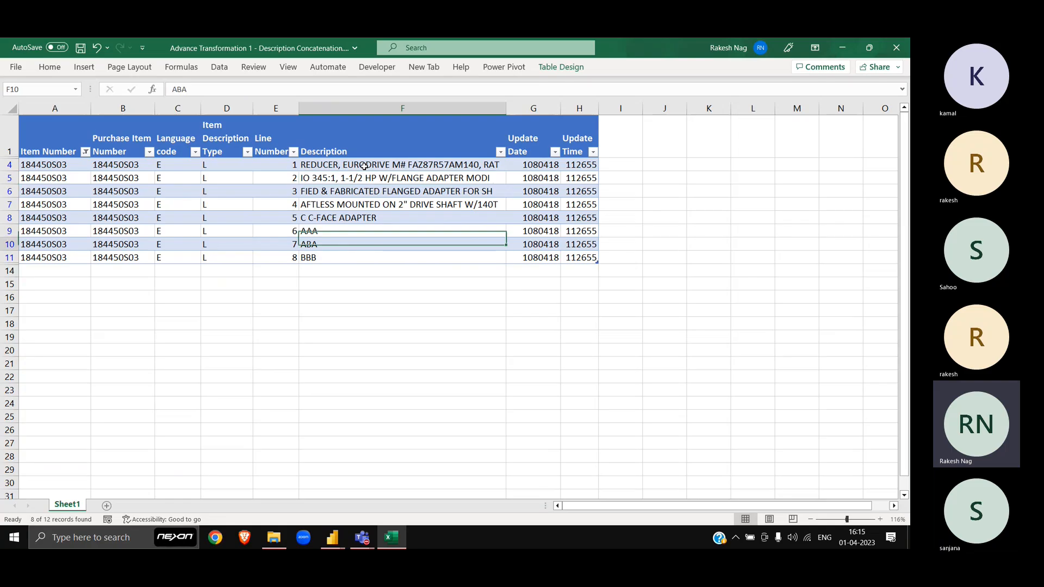
Step: Empty the description cells in rows 11 and 10, gathering BBB and ABA into one text
key(F2)
key(BackSpace)
key(BackSpace)
key(BackSpace)
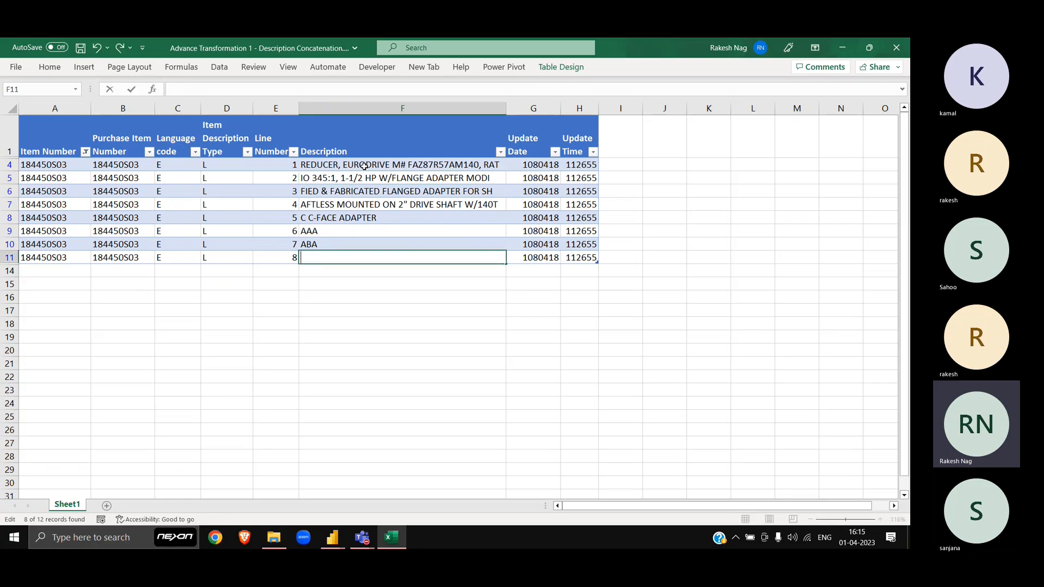
text(\)
key(BackSpace)
key(Return)
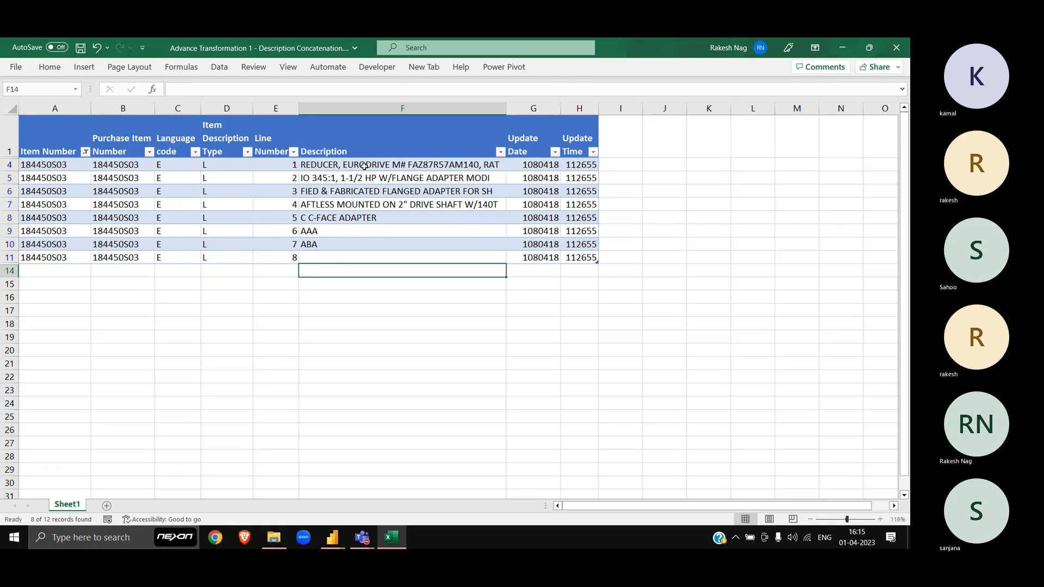
key(Up)
key(Up)
key(F2)
text(BBB)
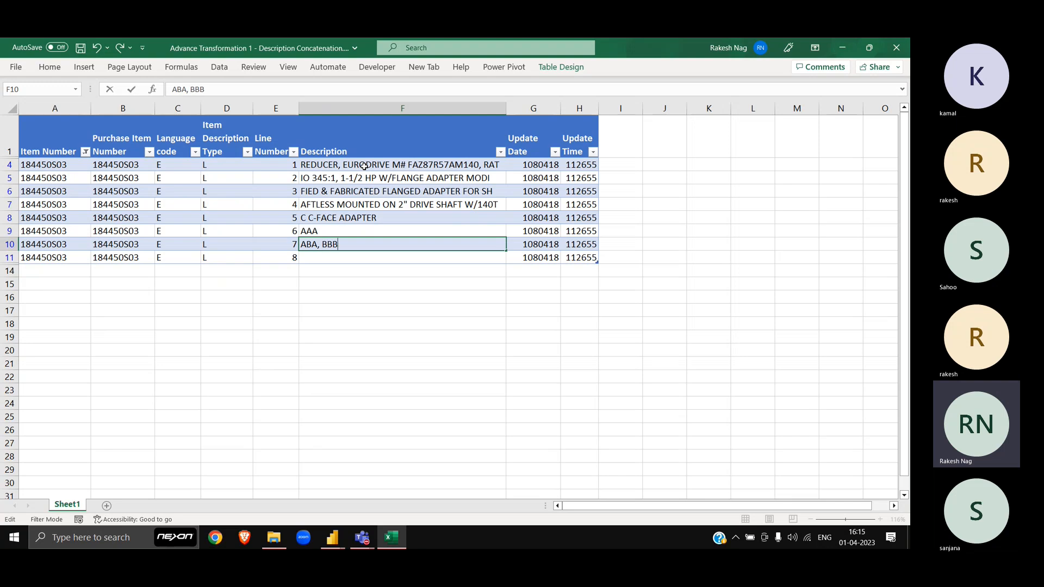
key(ctrl+a)
key(ctrl+c)
key(BackSpace)
key(Return)
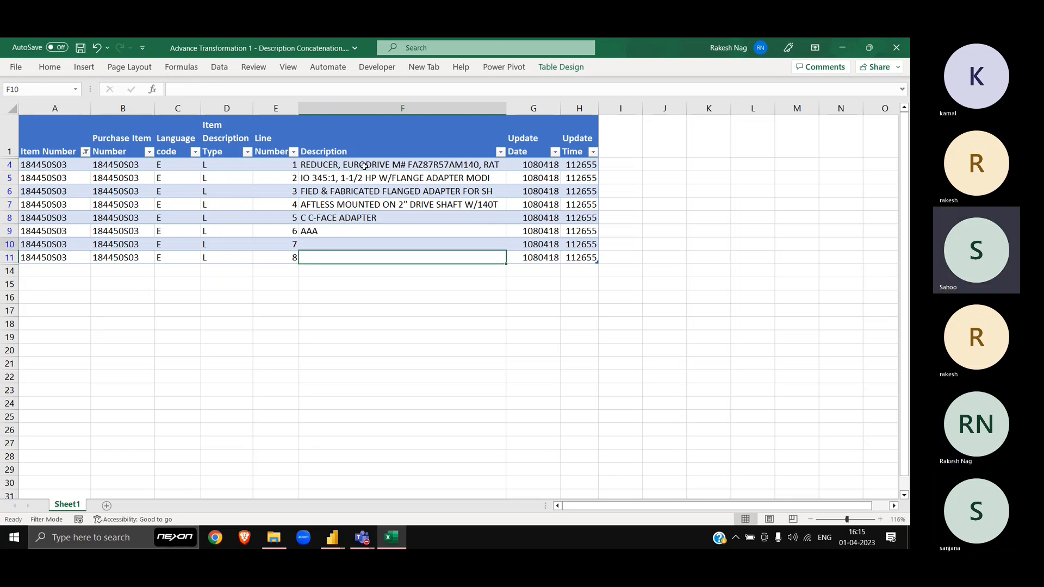
Step: Append the collected text to AAA and the C C-FACE ADAPTER description, emptying rows 9 and 8
key(Up)
key(Up)
key(F2)
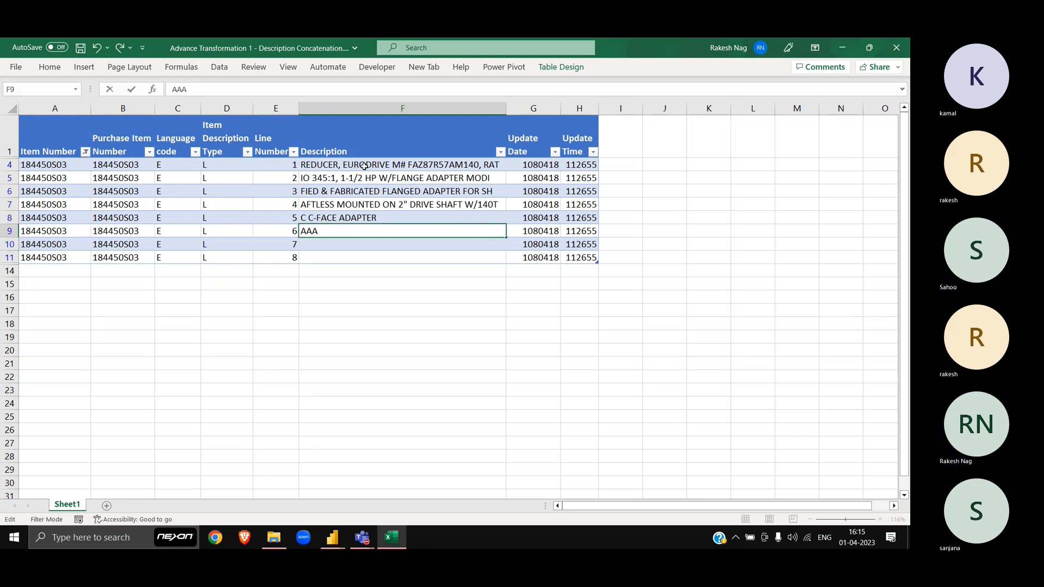
key(ctrl+v)
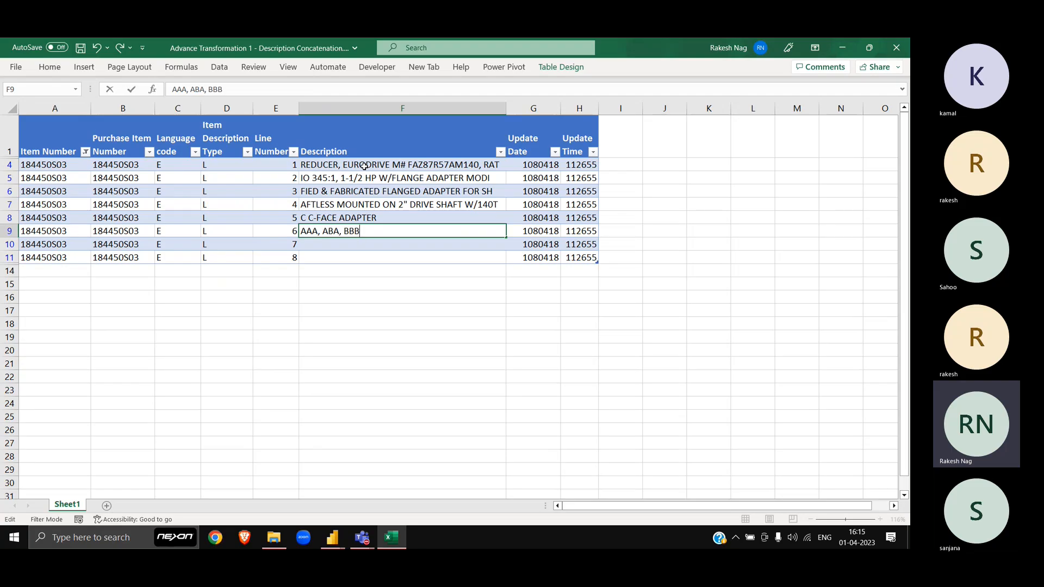
key(shift+Home)
key(ctrl+x)
key(Return)
key(Up)
key(Up)
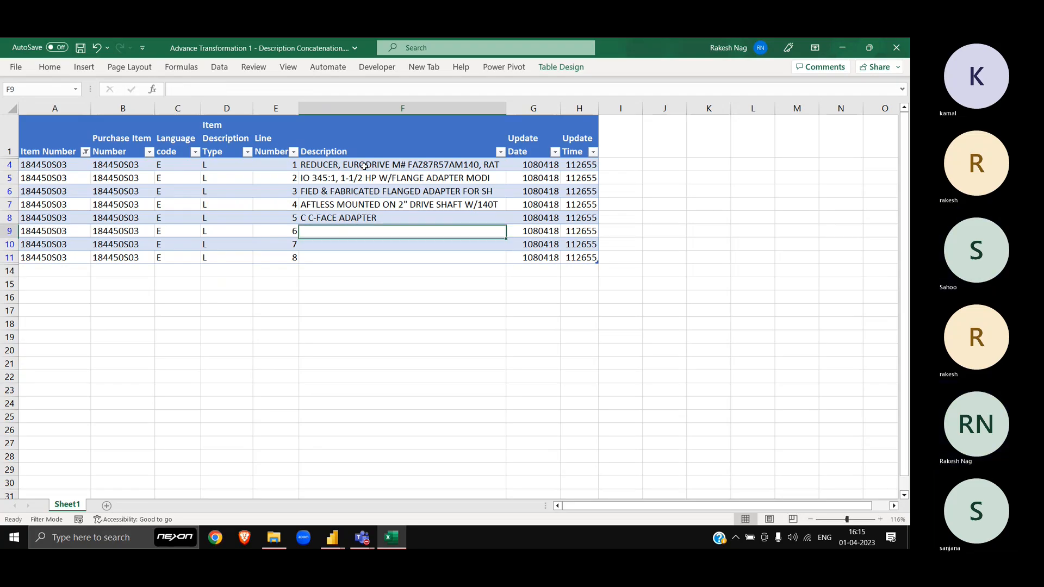
key(F2)
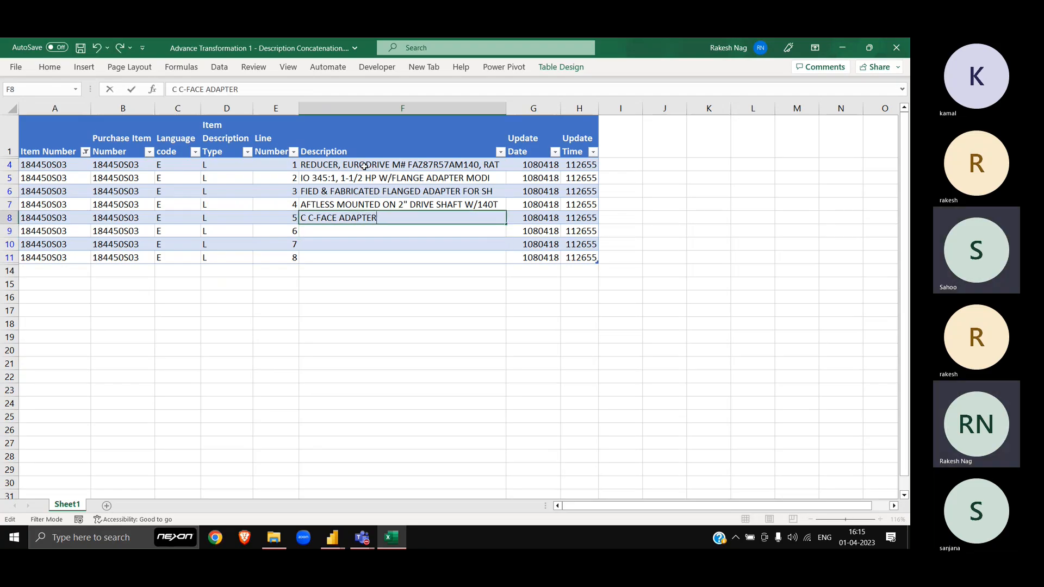
key(ctrl+v)
key(ctrl+a)
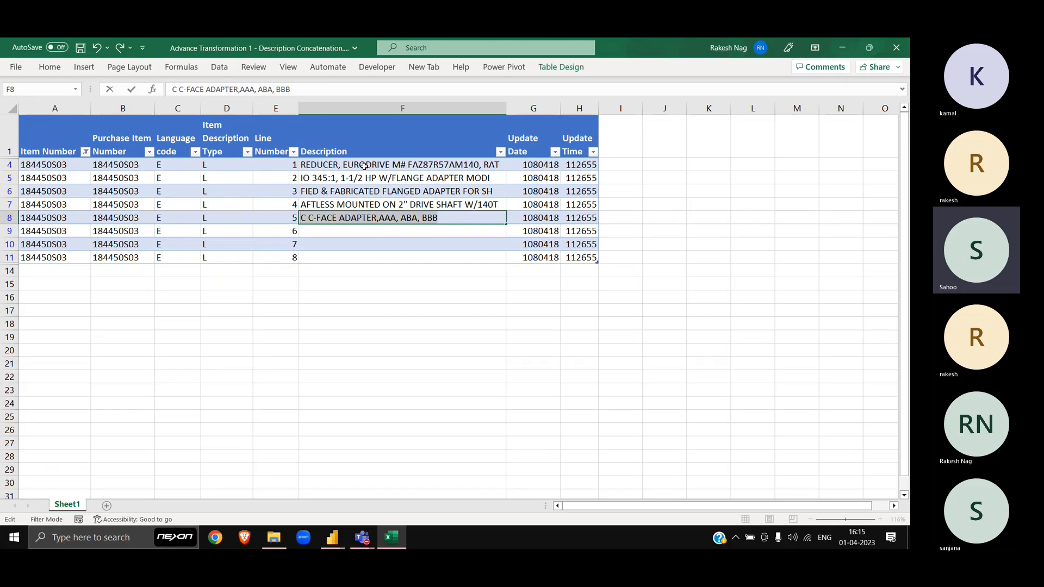
key(ctrl+x)
key(Return)
Step: Carry the combined text up through the fourth and third descriptions, emptying rows 7 and 6
key(Up)
key(Up)
key(F2)
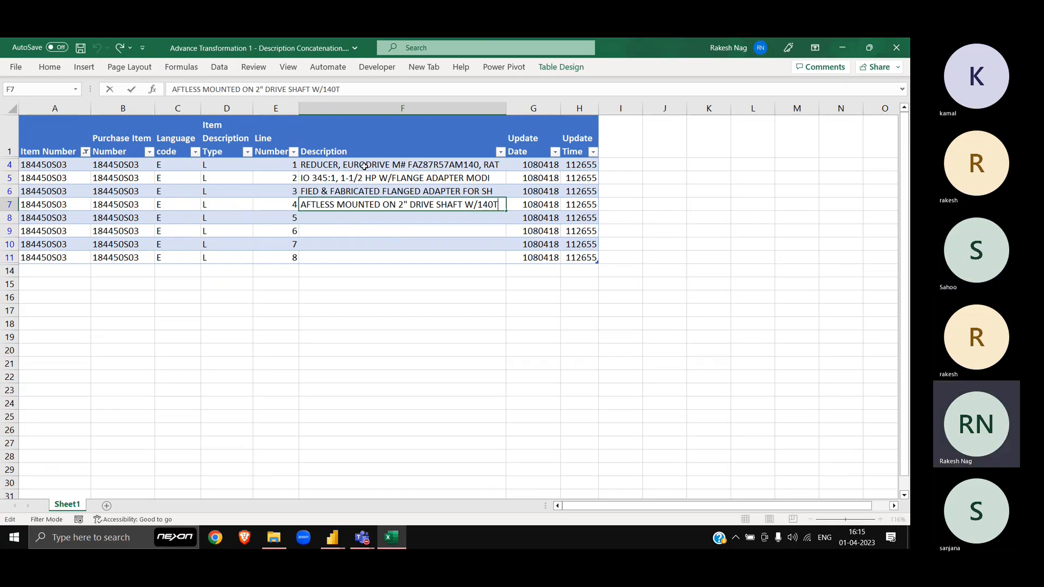
key(ctrl+v)
key(ctrl+a)
key(ctrl+x)
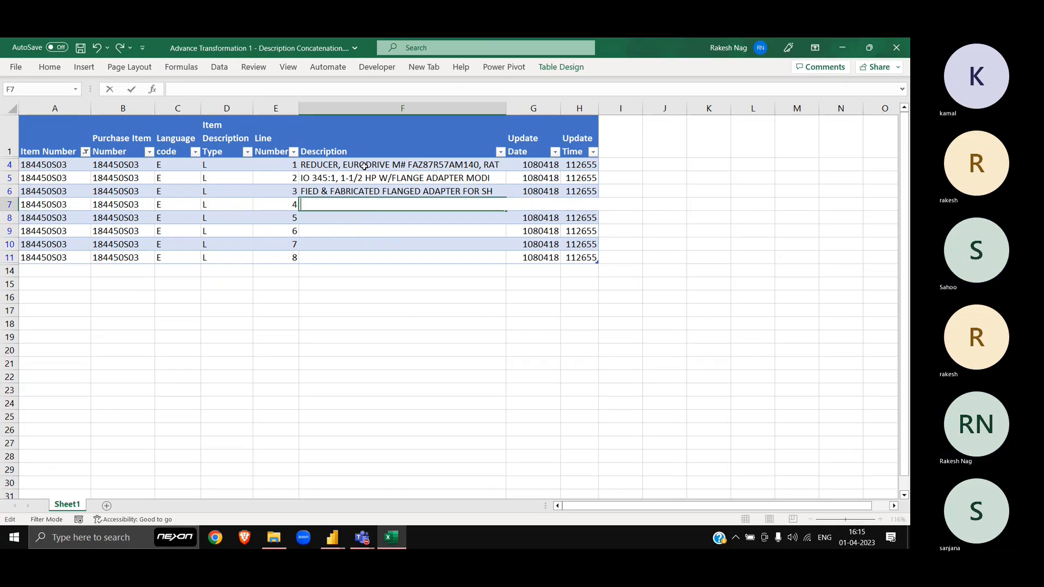
key(Return)
key(Up)
key(Up)
key(F2)
text(,)
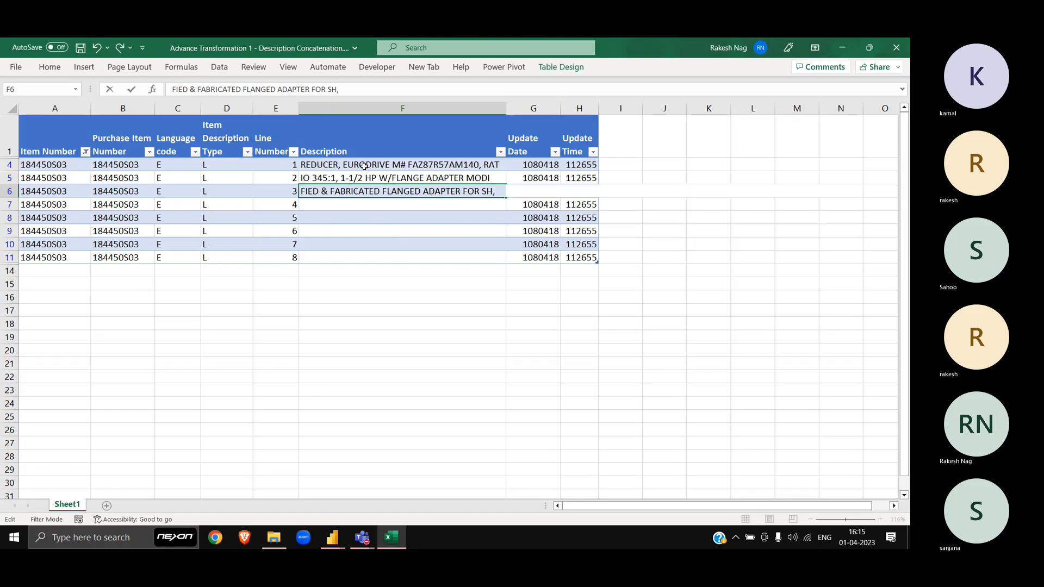
key(ctrl+v)
key(ctrl+a)
key(ctrl+x)
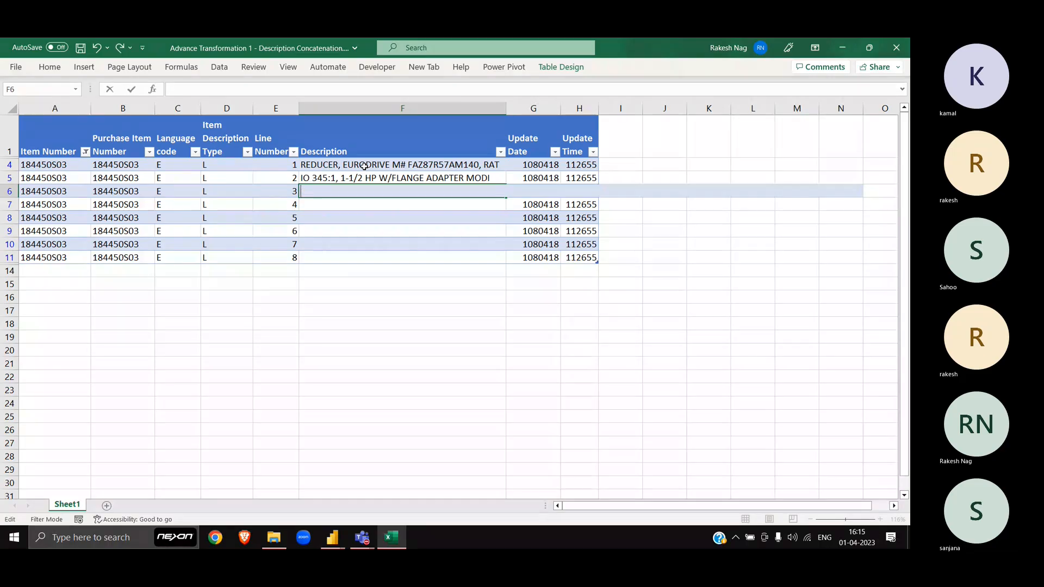
key(ctrl+Return)
Step: Add the second description and paste all fragments, comma-separated, after RAT in F4
key(Up)
key(F2)
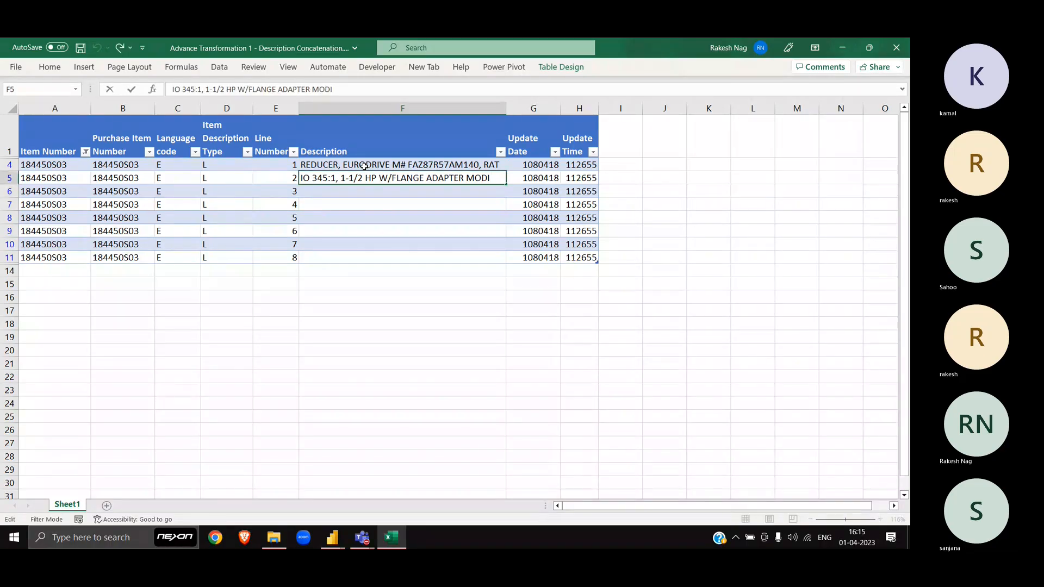
text(,)
key(ctrl+v)
key(ctrl+a)
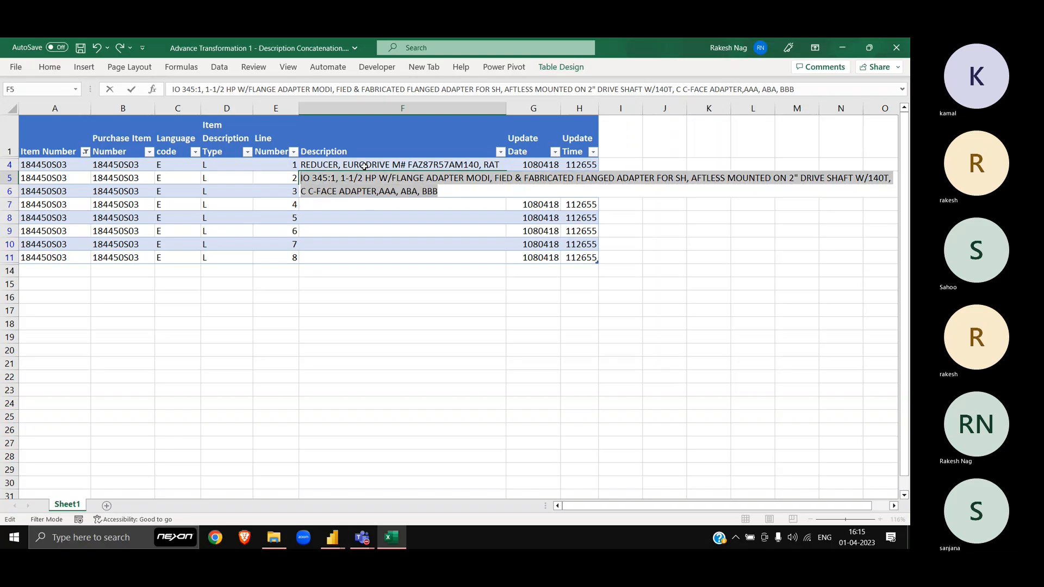
key(ctrl+x)
click(365, 166)
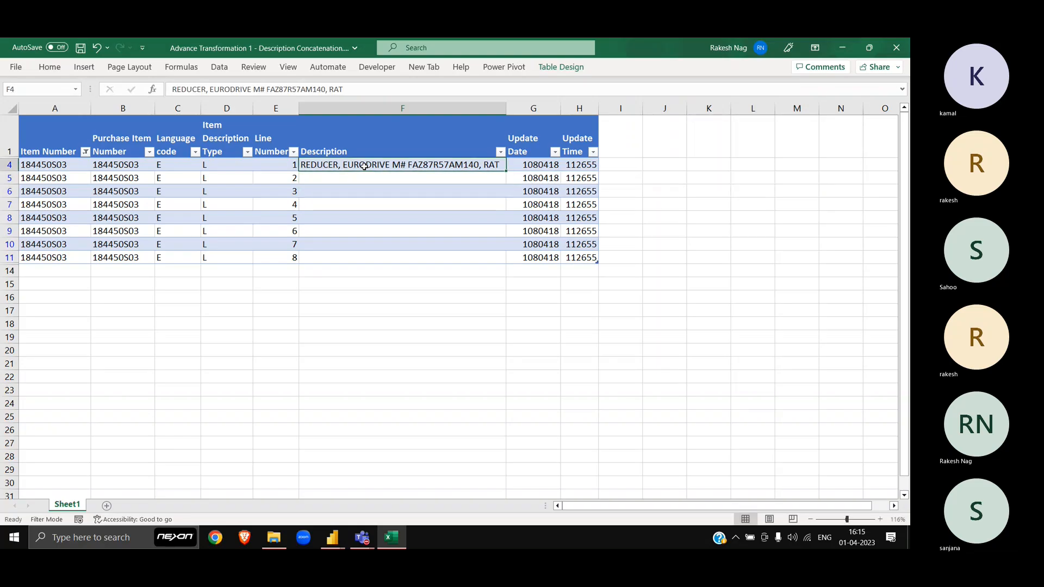
key(F2)
text(,)
key(ctrl+v)
key(Return)
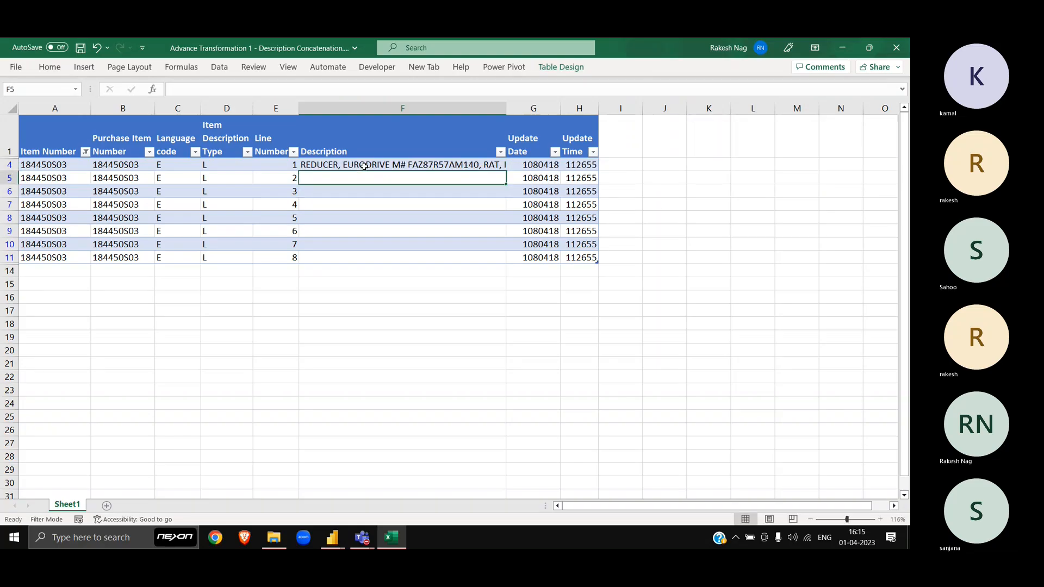
Step: Check F4's merged description and select the emptied rows 5–11 below it
click(365, 166)
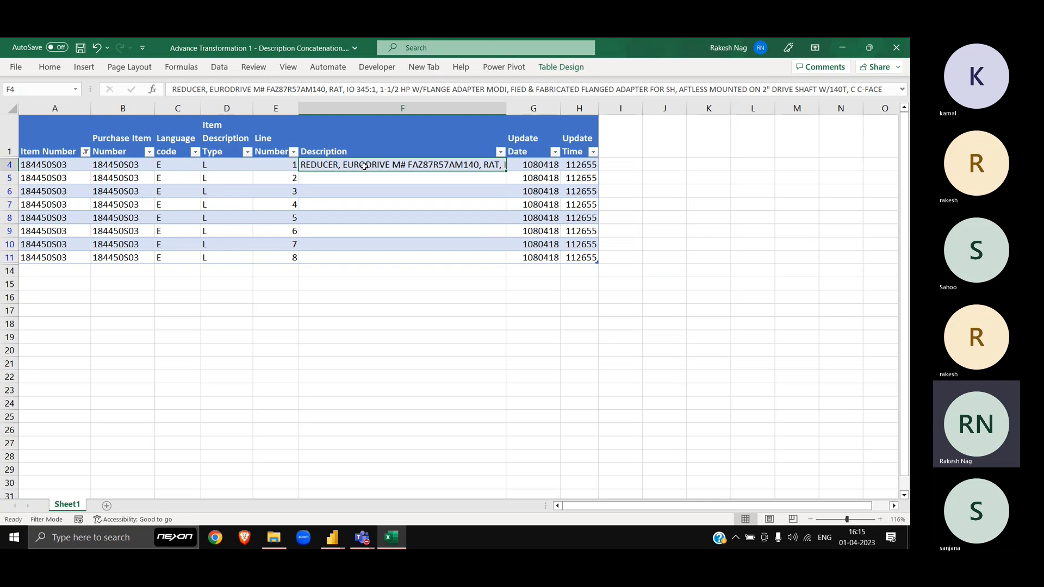
key(F2)
key(Escape)
key(Down)
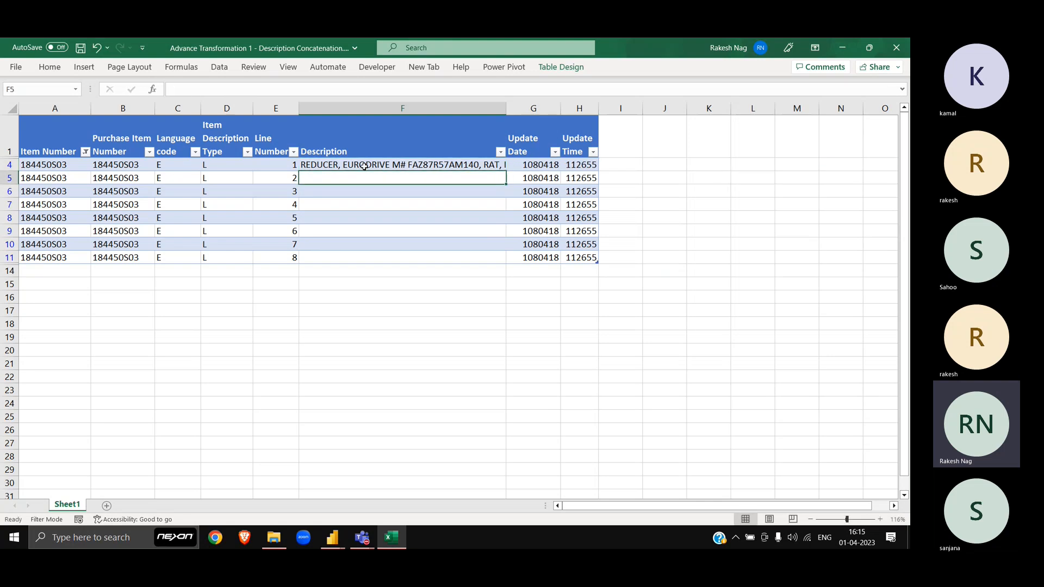
key(ctrl+shift+Down)
click(365, 166)
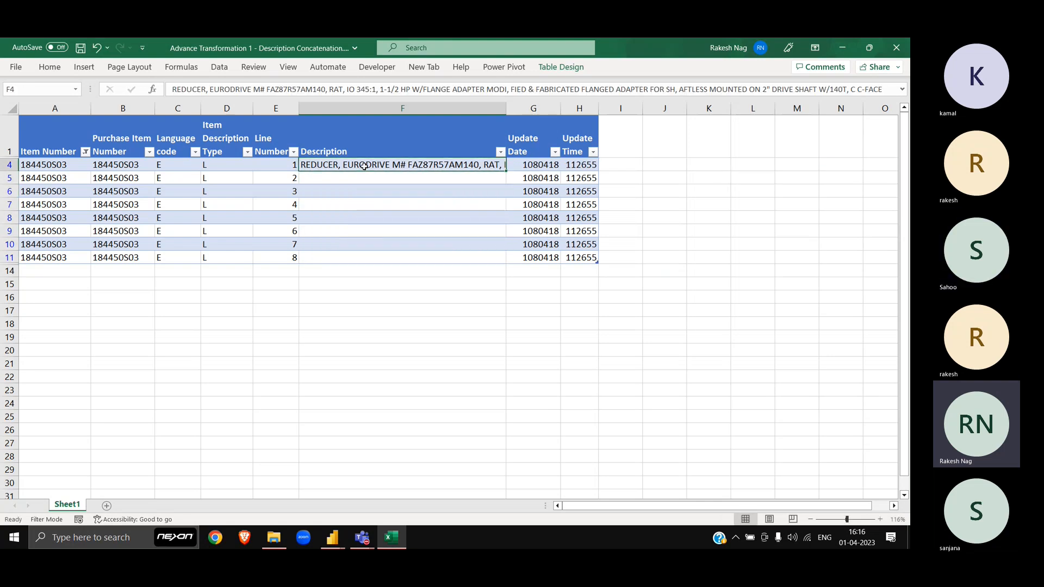
key(Down)
key(Left)
key(ctrl+shift+Down)
Step: Delete rows 5–11 and clear the Item Number filter to show all rows
key(shift+space)
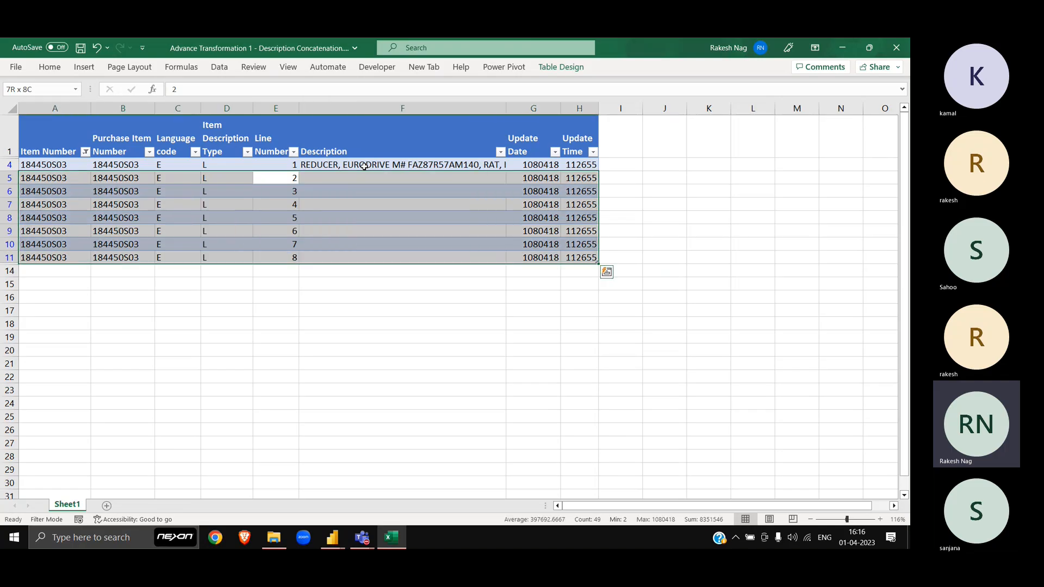
key(shift+space)
key(ctrl+minus)
key(ctrl+Up)
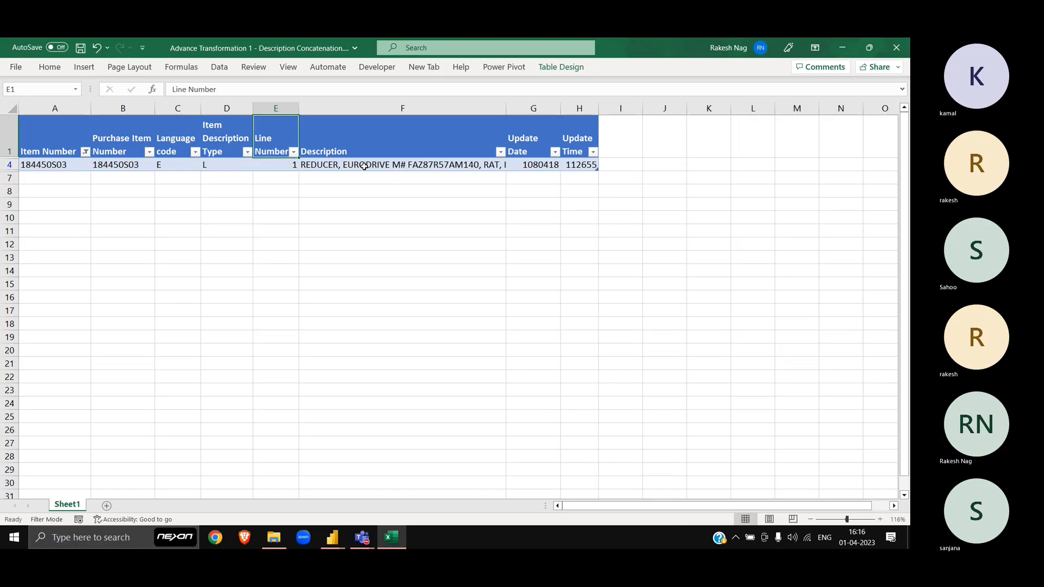
key(ctrl+shift+l)
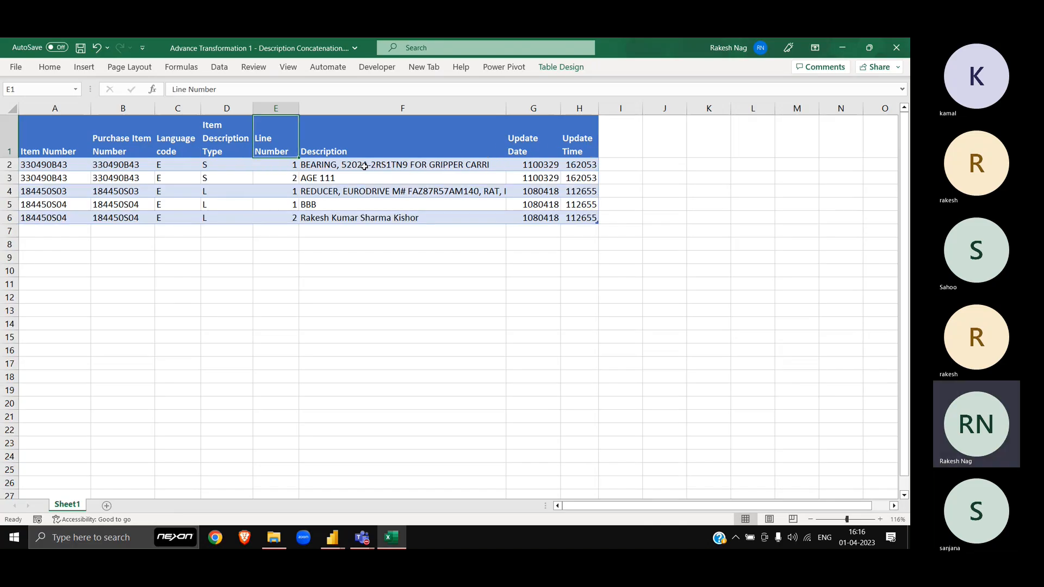
Step: Select rows 2–3 and then both 184450S04 rows across the table
key(Down)
key(Left)
key(Left)
key(Left)
key(Left)
key(shift+Down)
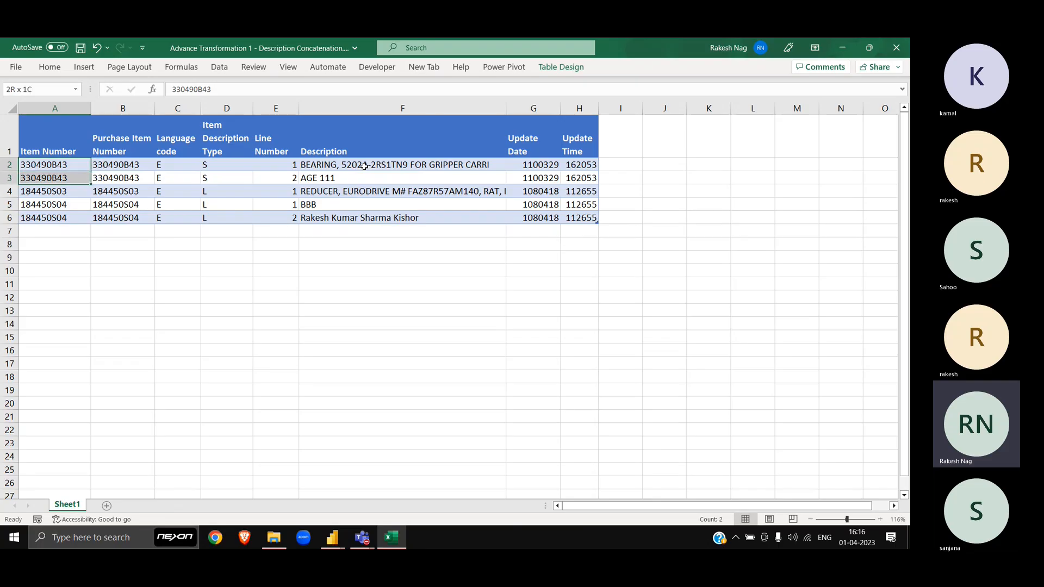
key(ctrl+shift+Right)
key(Down)
key(Down)
key(Down)
key(shift+Down)
key(ctrl+shift+Right)
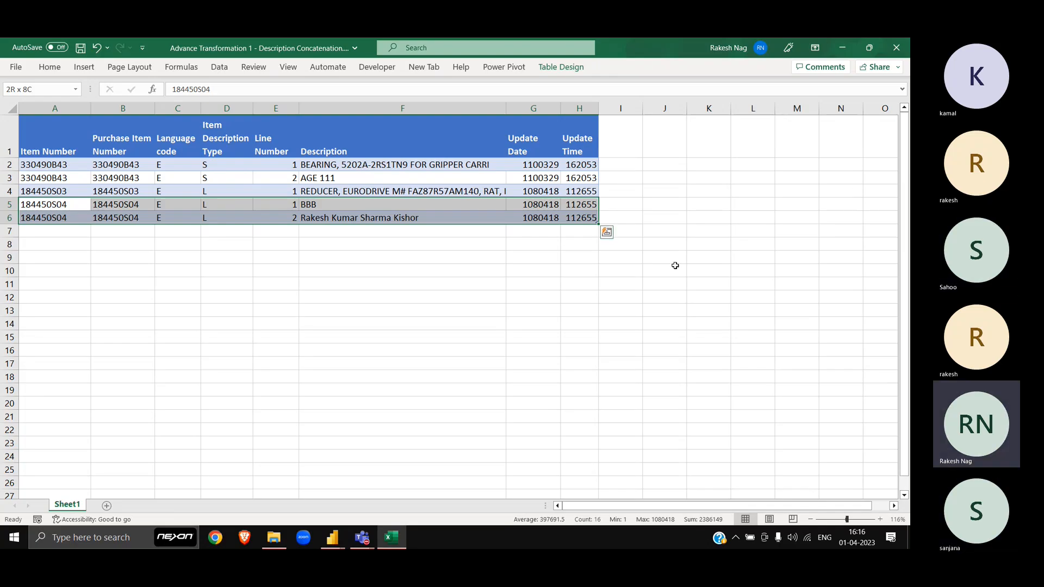
key(alt+Tab)
key(alt+Tab)
key(alt+Tab)
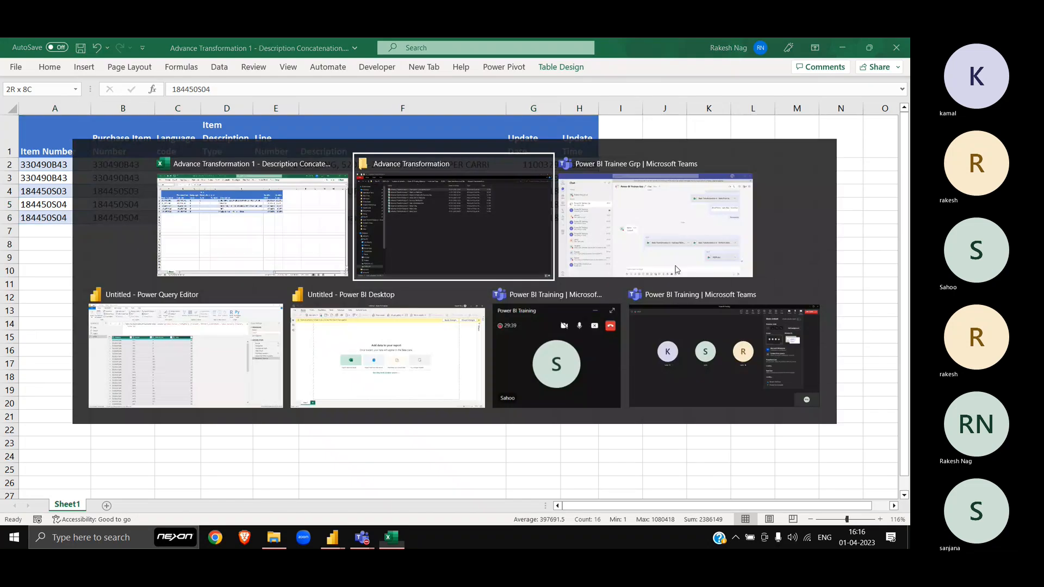
Step: Import Table1 from the Advance Transformation Description Concatenation workbook as a new Excel query
key(alt+Down)
key(alt+Left)
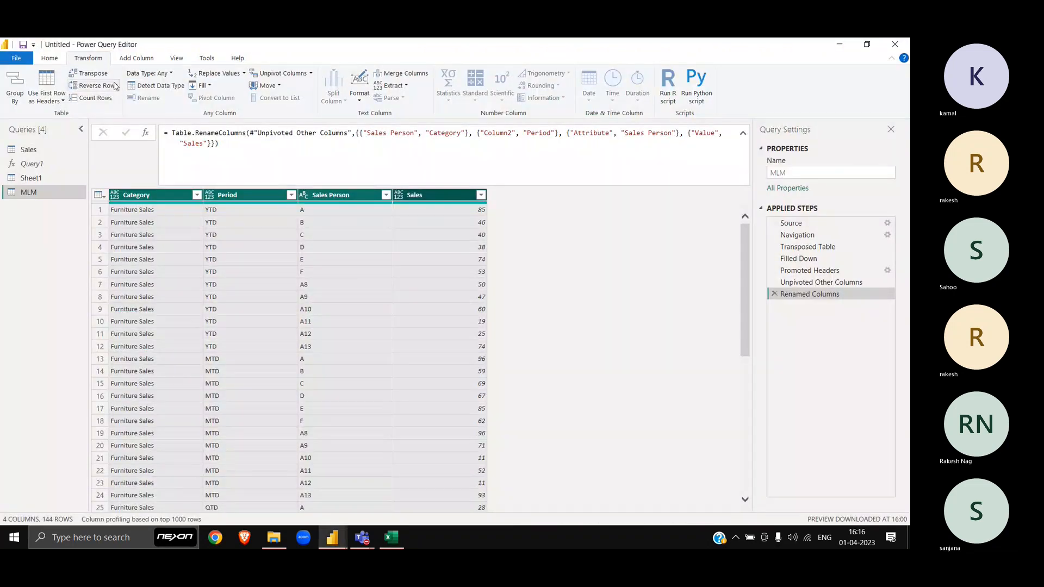
click(51, 58)
click(55, 102)
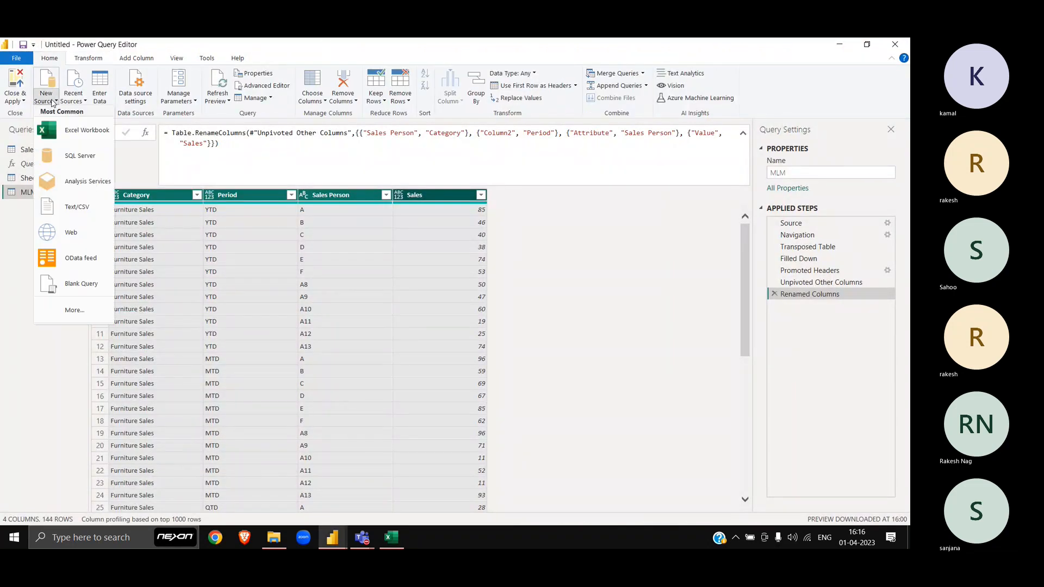
click(76, 130)
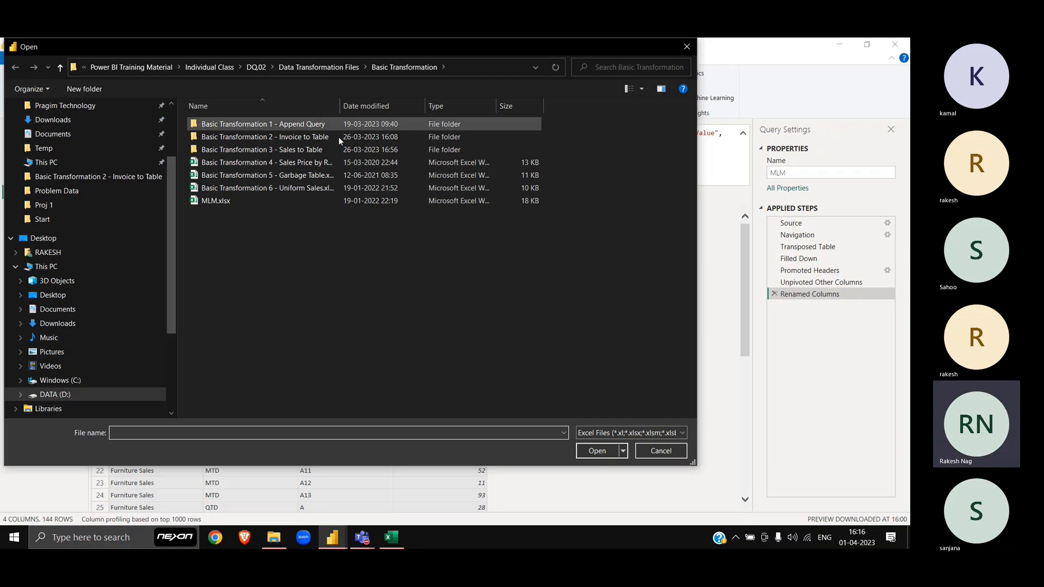
click(341, 67)
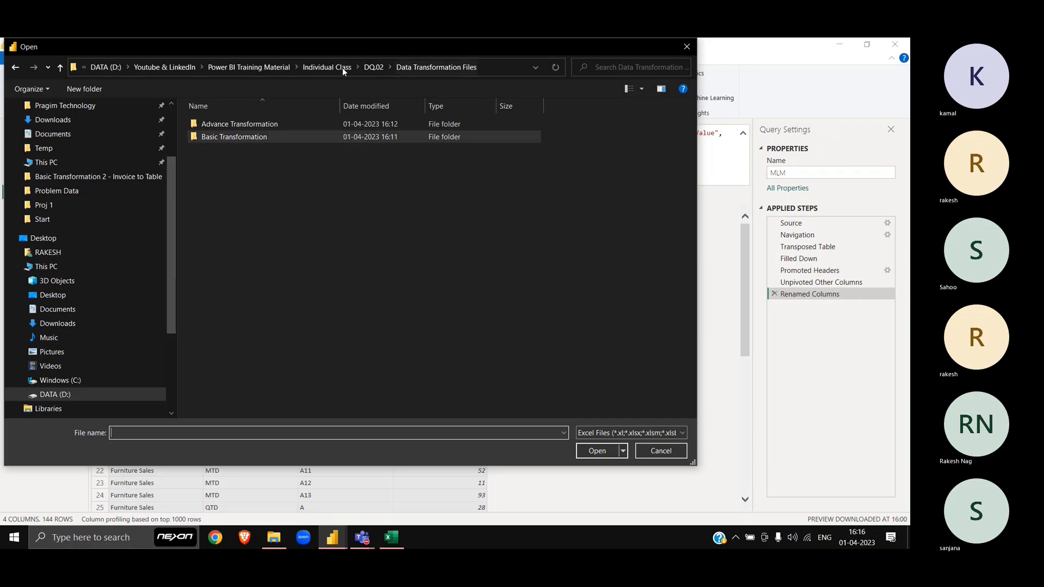
double_click(248, 123)
double_click(248, 124)
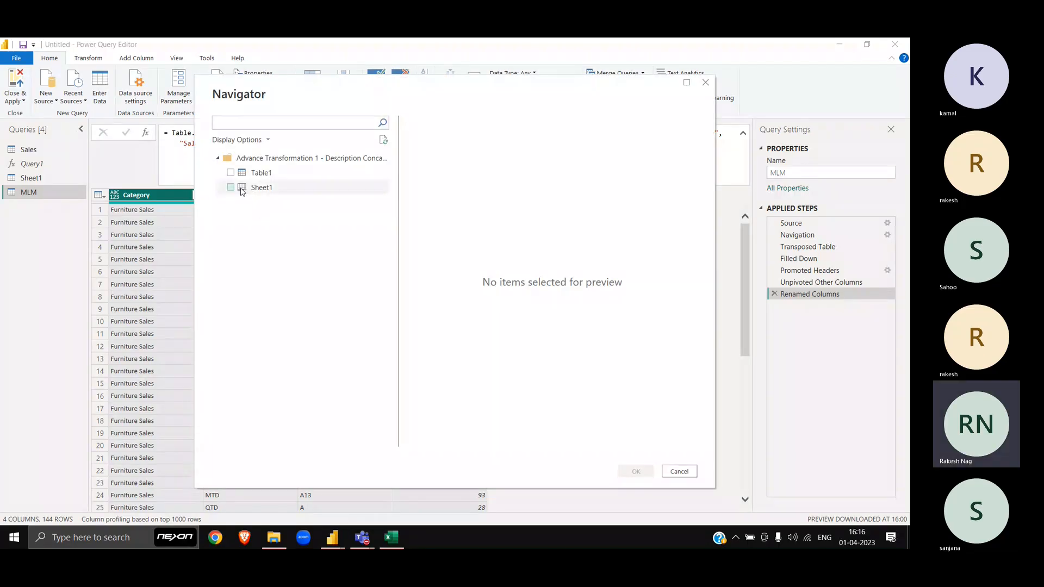
click(231, 173)
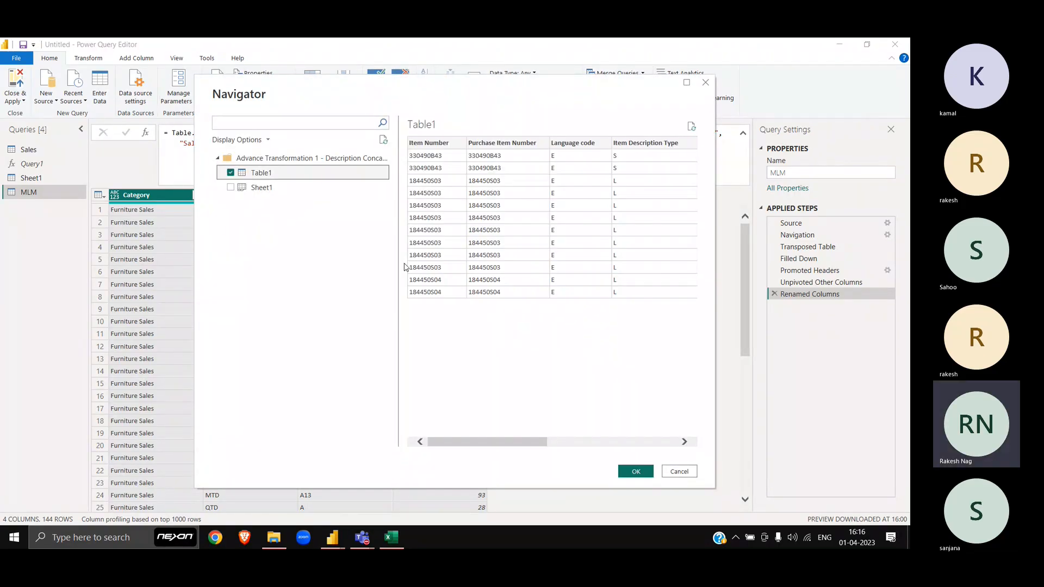
click(636, 471)
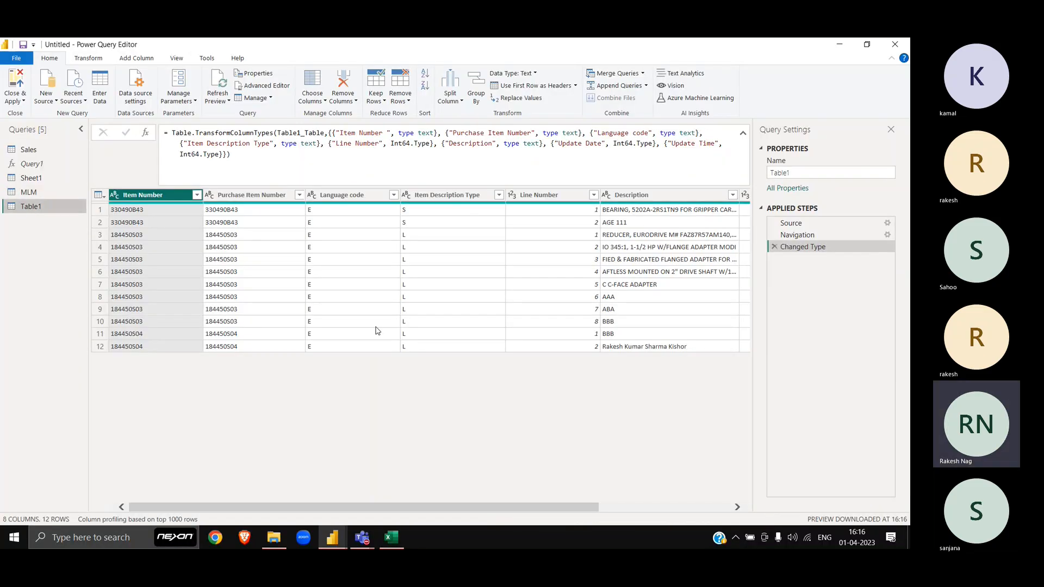
scroll(416, 375, right, 3)
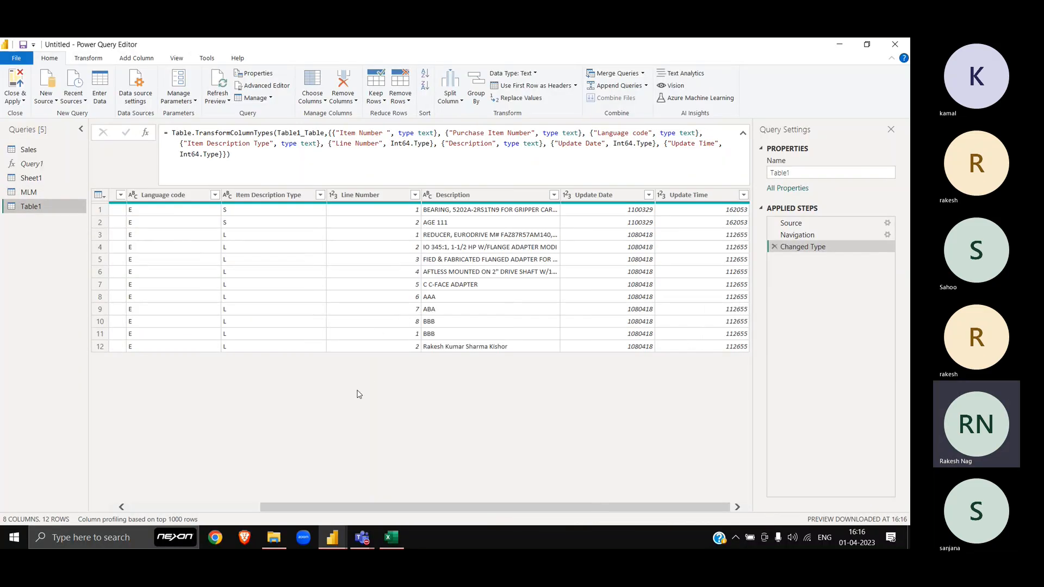
scroll(413, 366, left, 3)
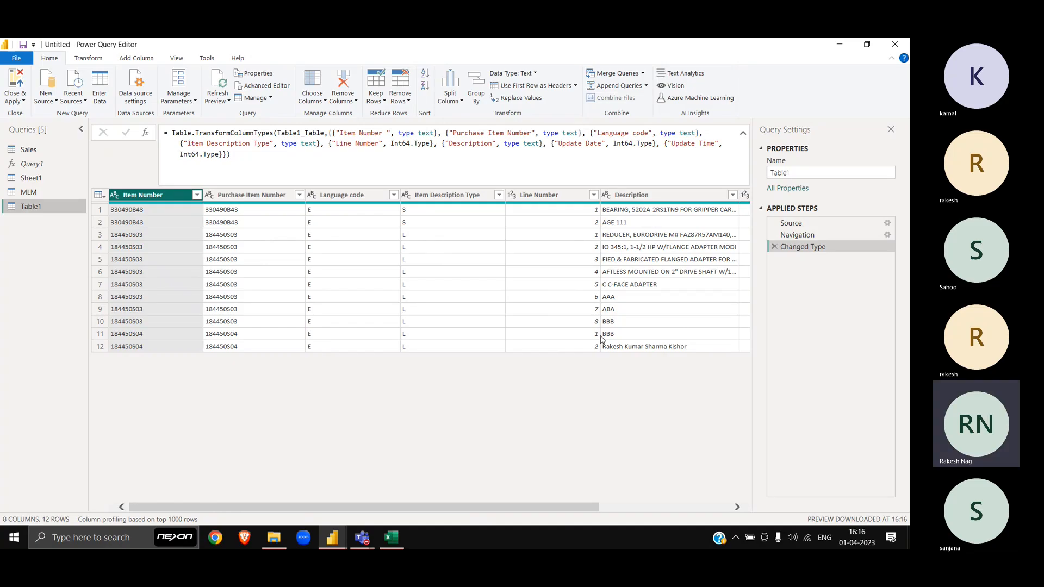
scroll(413, 366, right, 3)
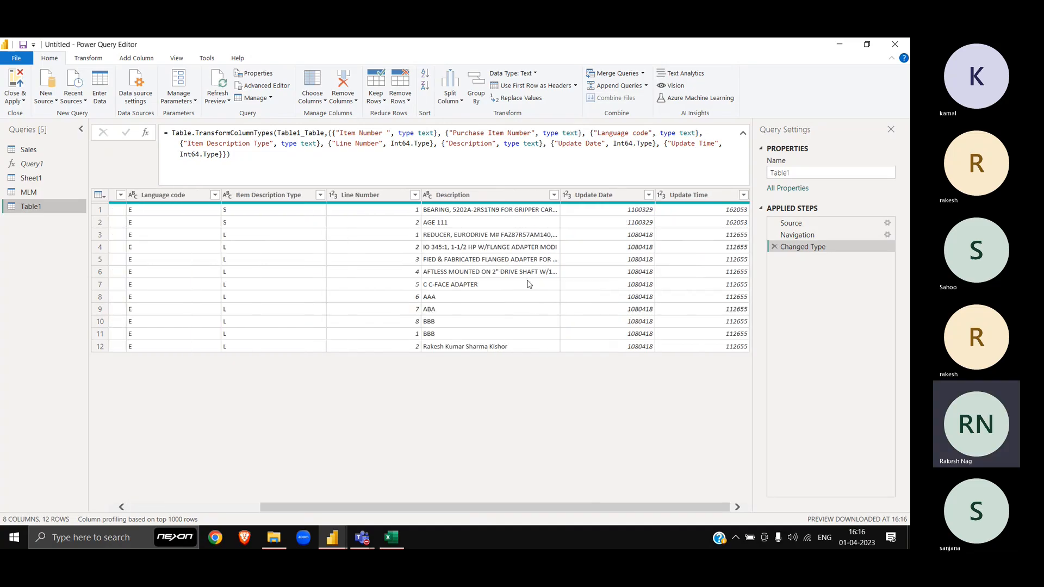
scroll(473, 340, left, 3)
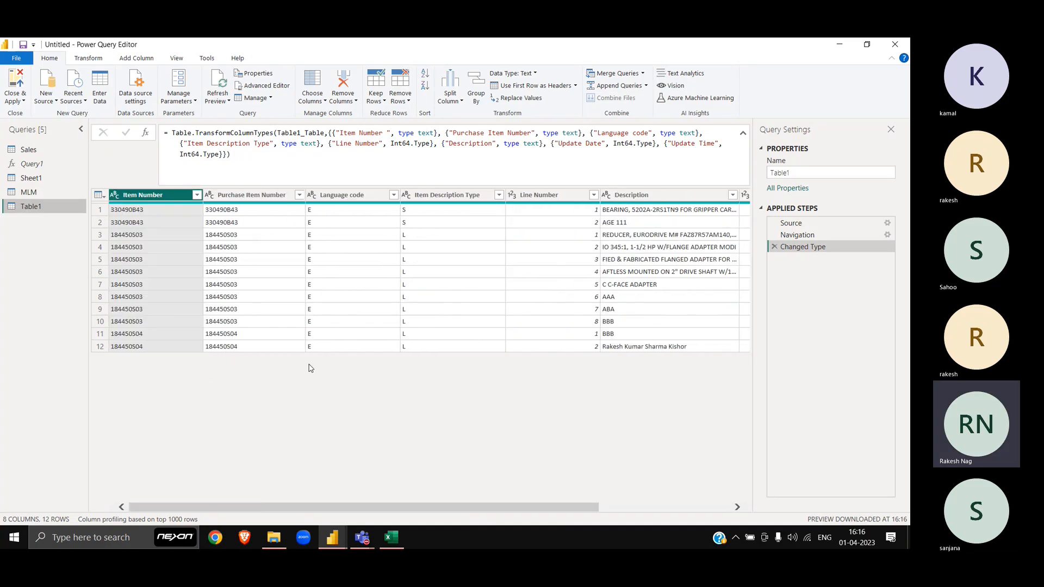
click(81, 130)
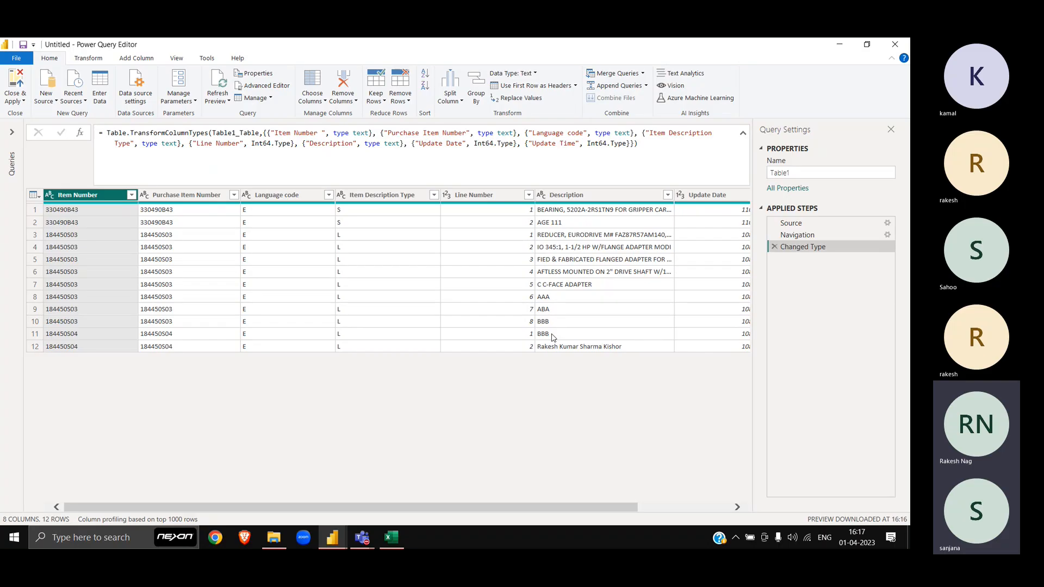
click(13, 134)
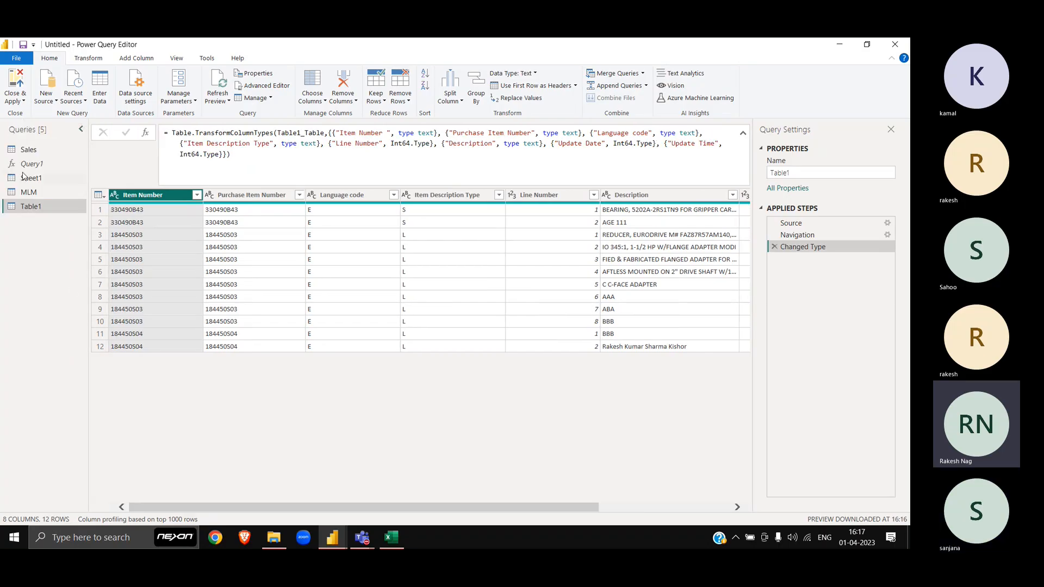
Step: Replace Query1's formula with =#shared and convert the record into a Name/Value table
click(39, 165)
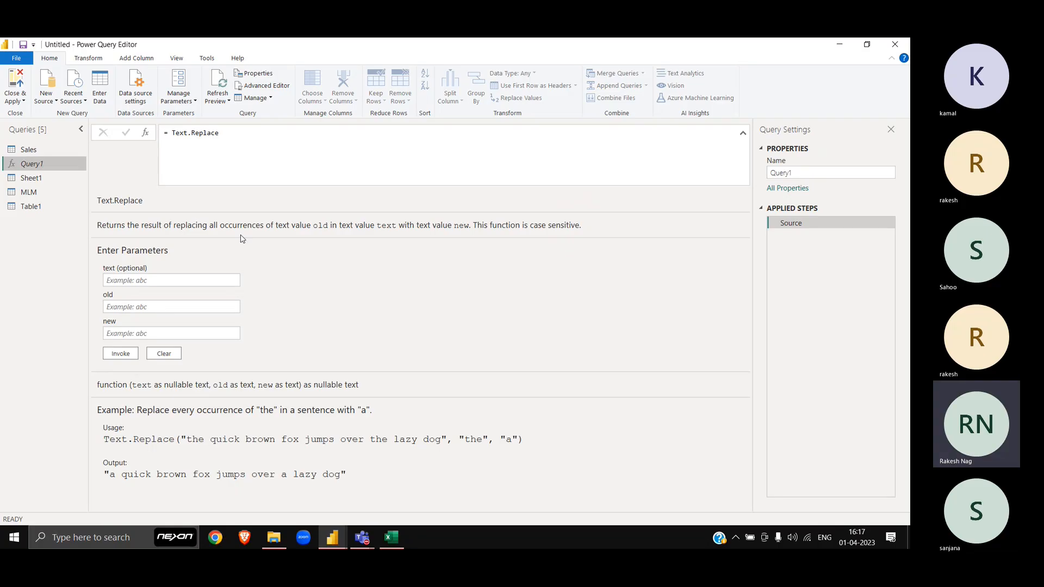
click(403, 165)
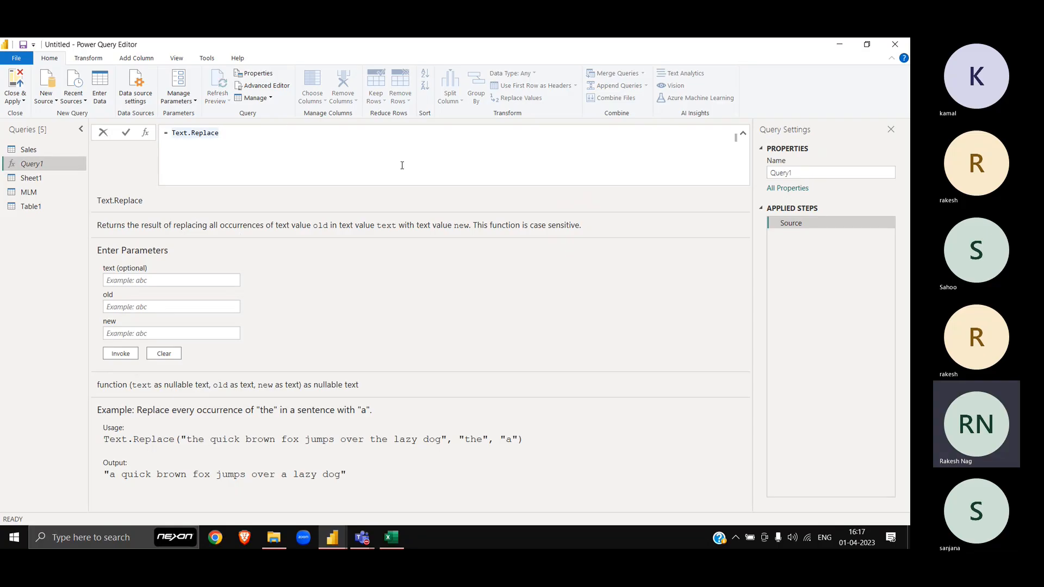
key(shift+Home)
text(#shared)
key(Return)
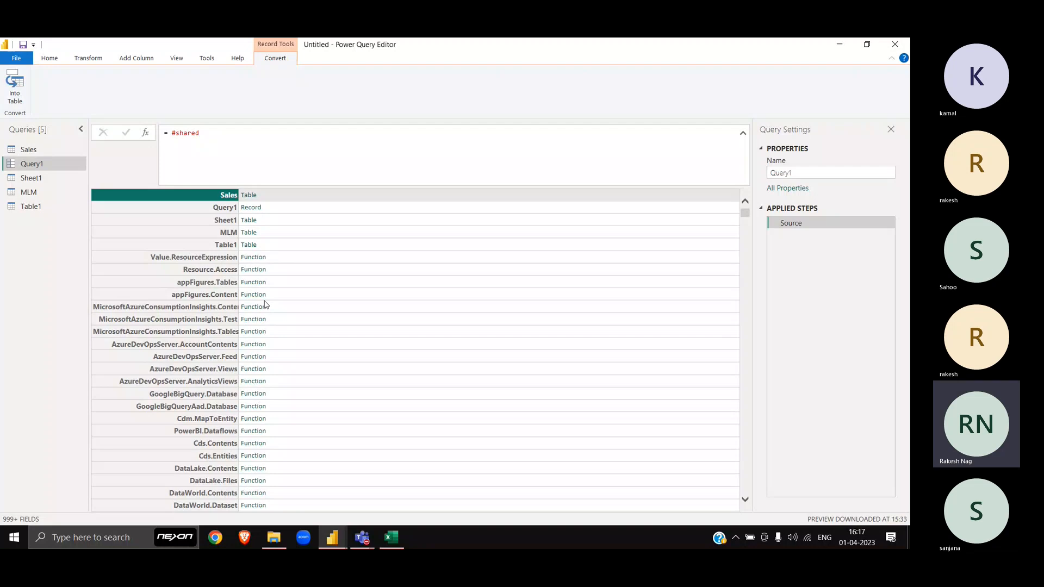
click(22, 93)
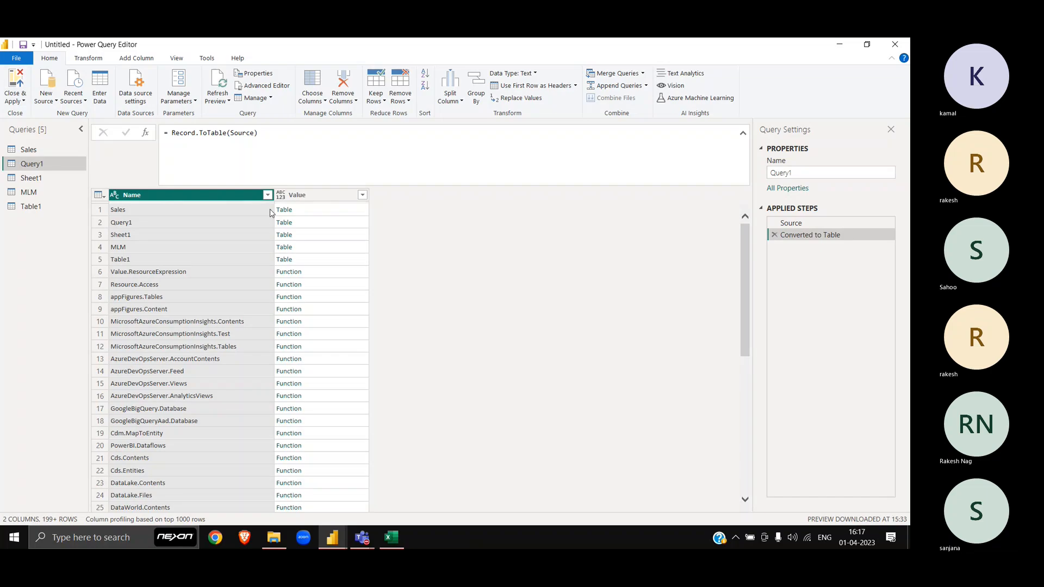
Step: Filter the function list to names containing 'Combine' and enlarge Text.Combine's documentation pane
click(268, 195)
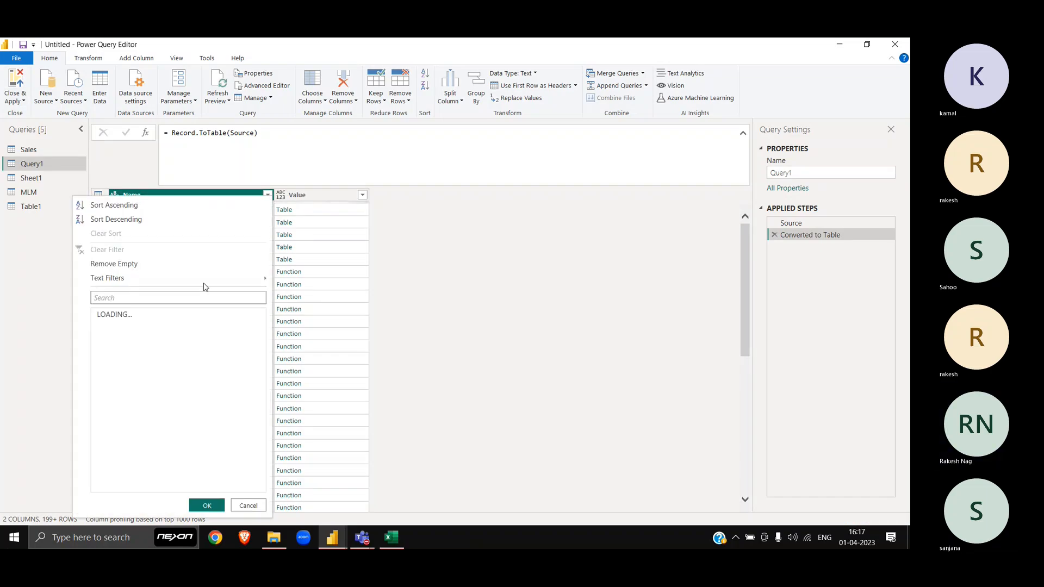
mouse_move(204, 280)
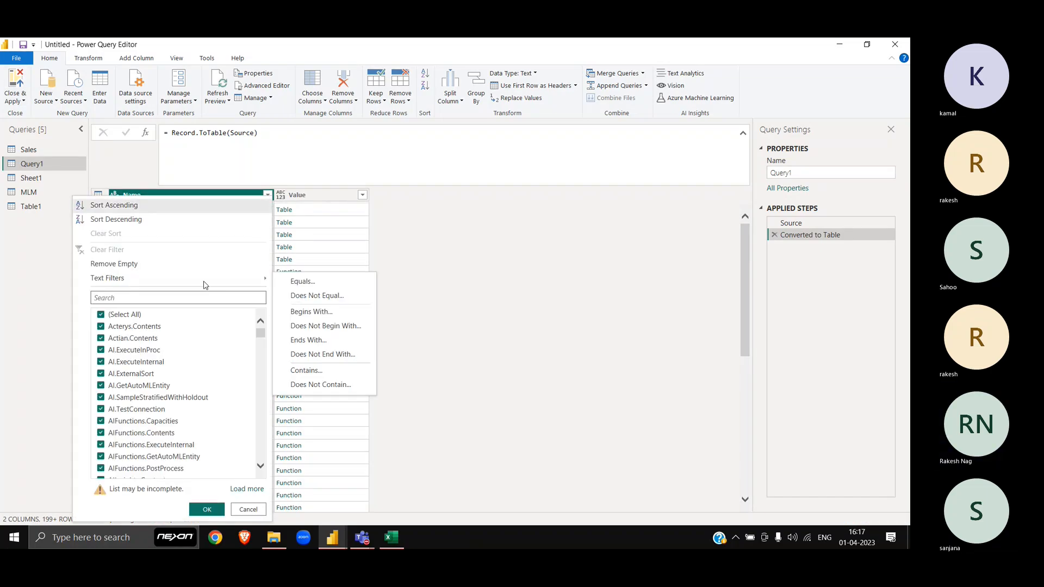
click(308, 372)
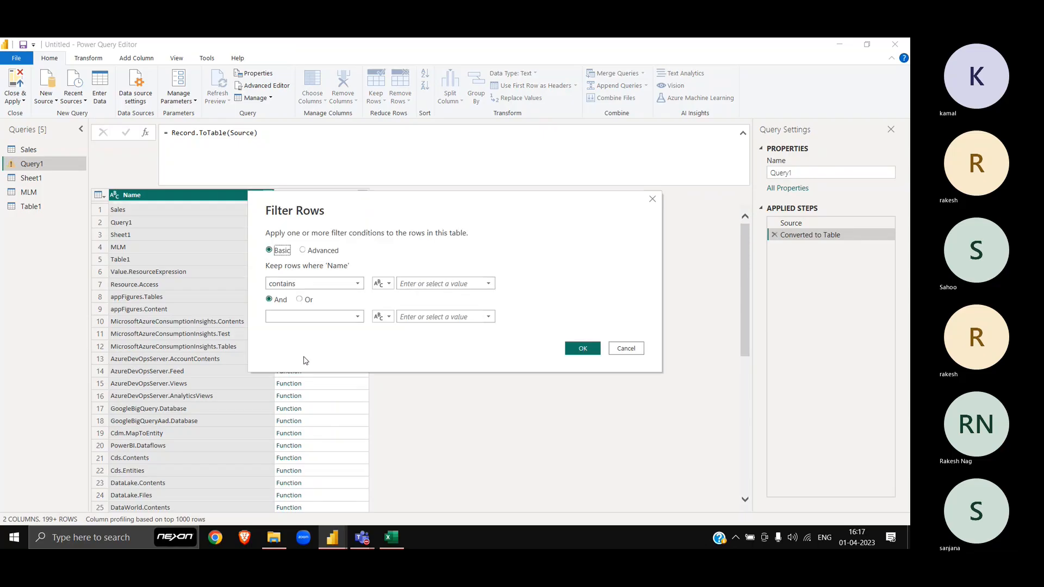
click(421, 284)
text(Combine)
click(592, 351)
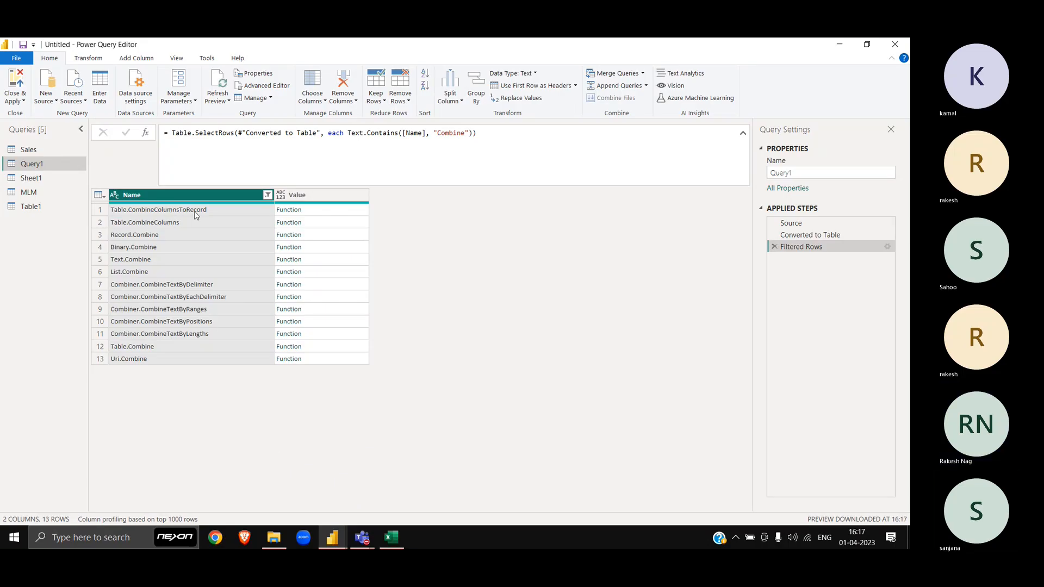
click(181, 263)
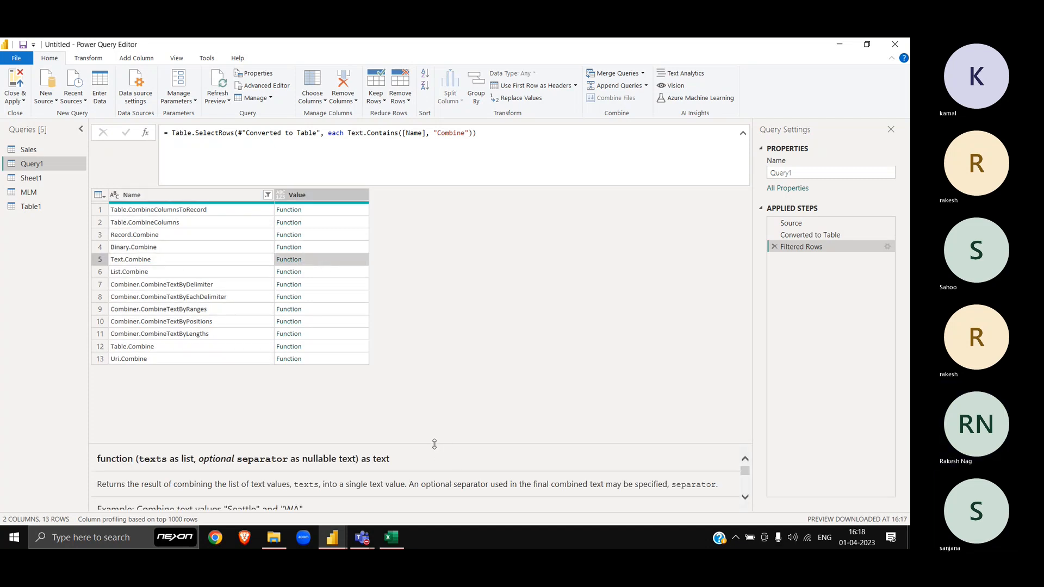
drag(434, 444, 427, 338)
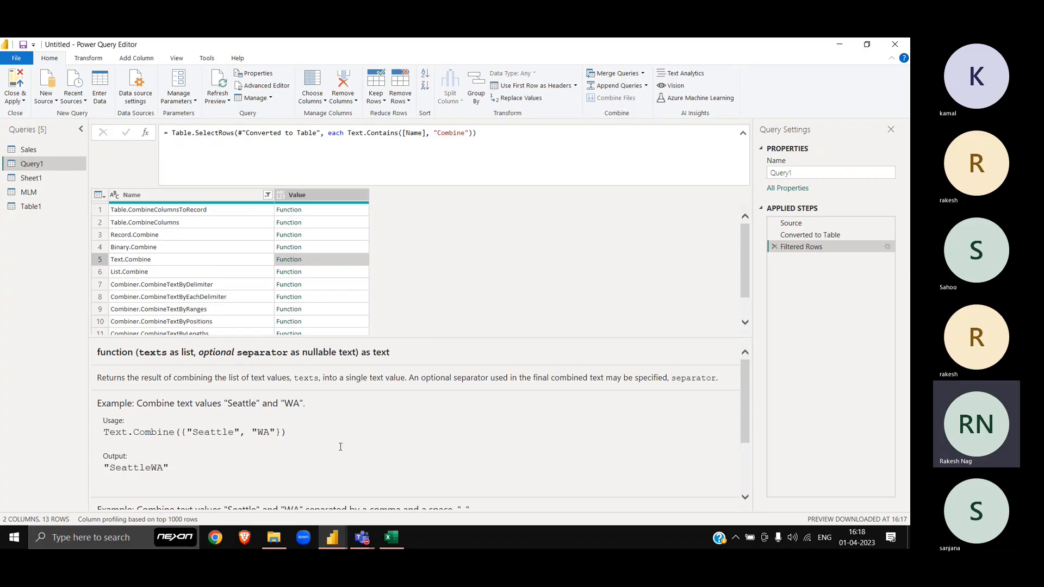
Step: Undo the earlier changes in Excel to restore the original Description entries
key(alt+Tab)
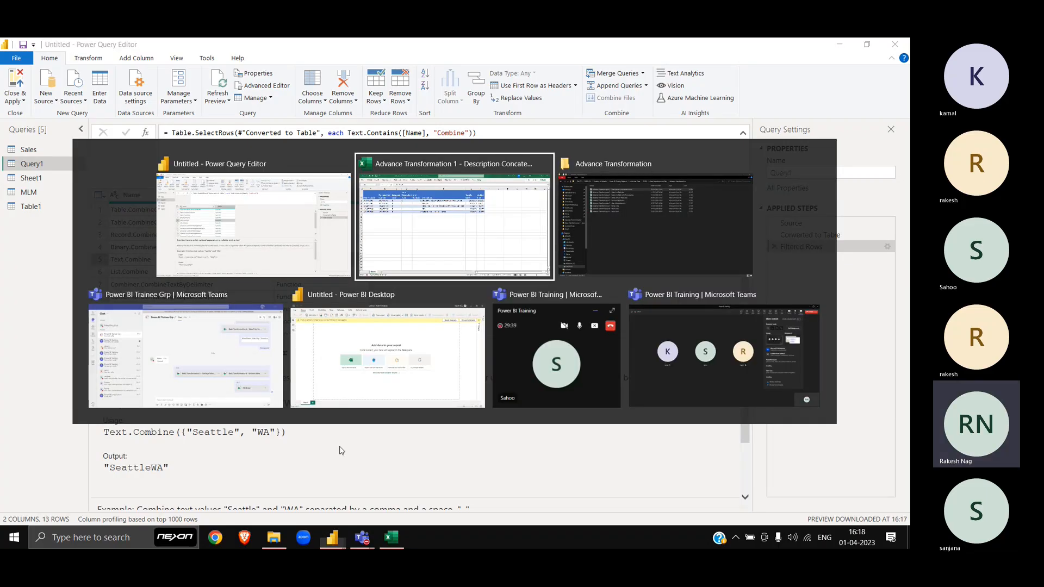
key(ctrl+z)
key(ctrl+z)
key(ctrl+z)
key(ctrl+z)
key(ctrl+z)
key(ctrl+z)
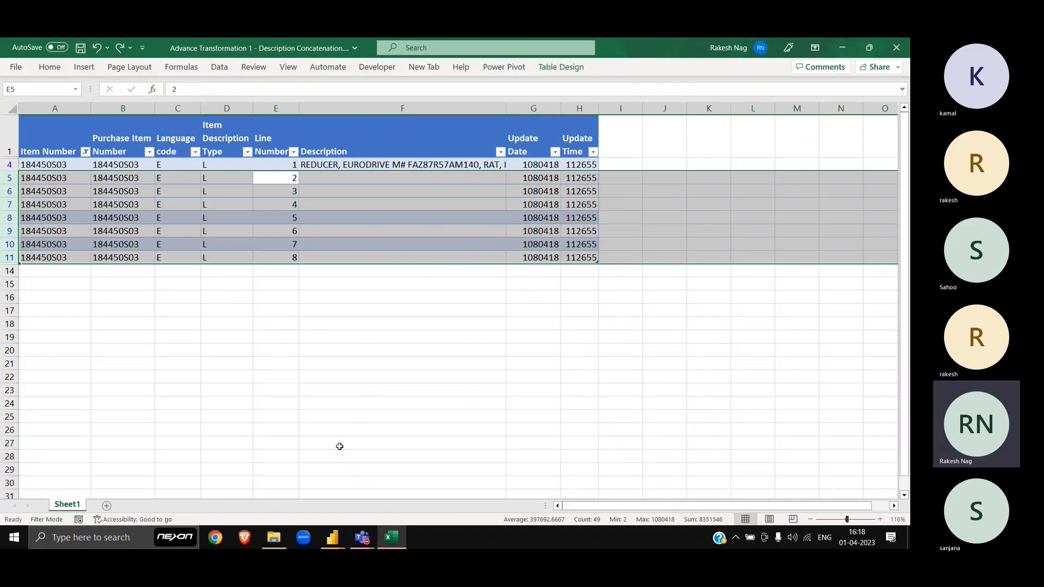
key(ctrl+z)
key(ctrl+z)
key(ctrl+z)
key(ctrl+z)
key(ctrl+z)
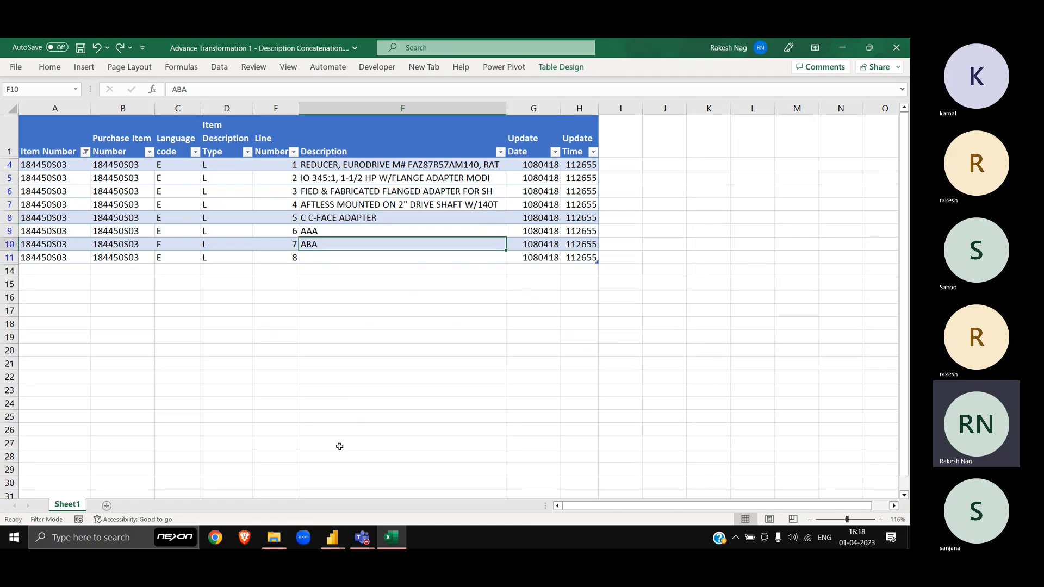
key(ctrl+z)
key(ctrl+z)
key(ctrl+z)
key(ctrl+z)
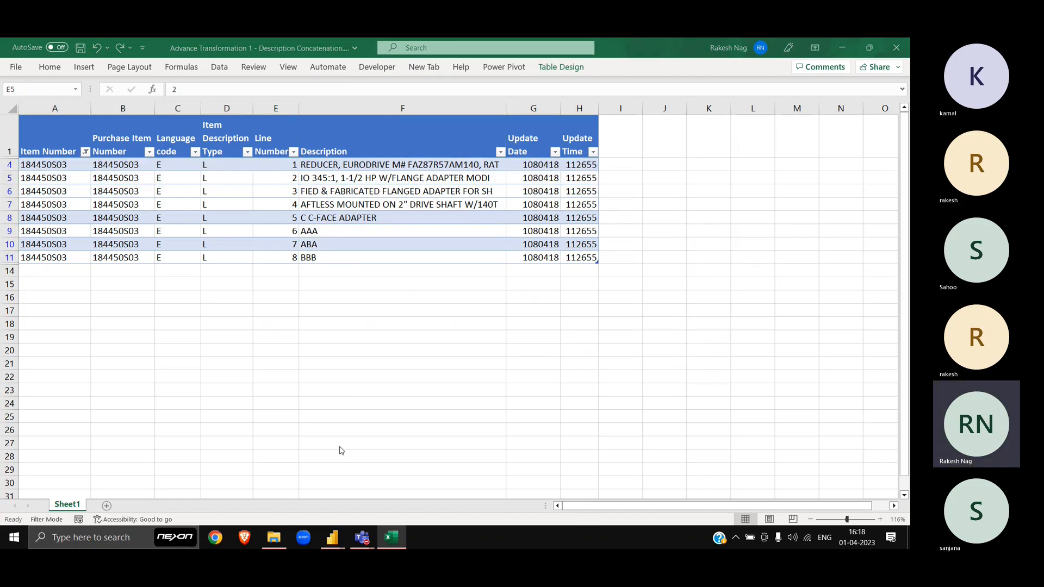
key(alt+Tab)
key(alt+Tab)
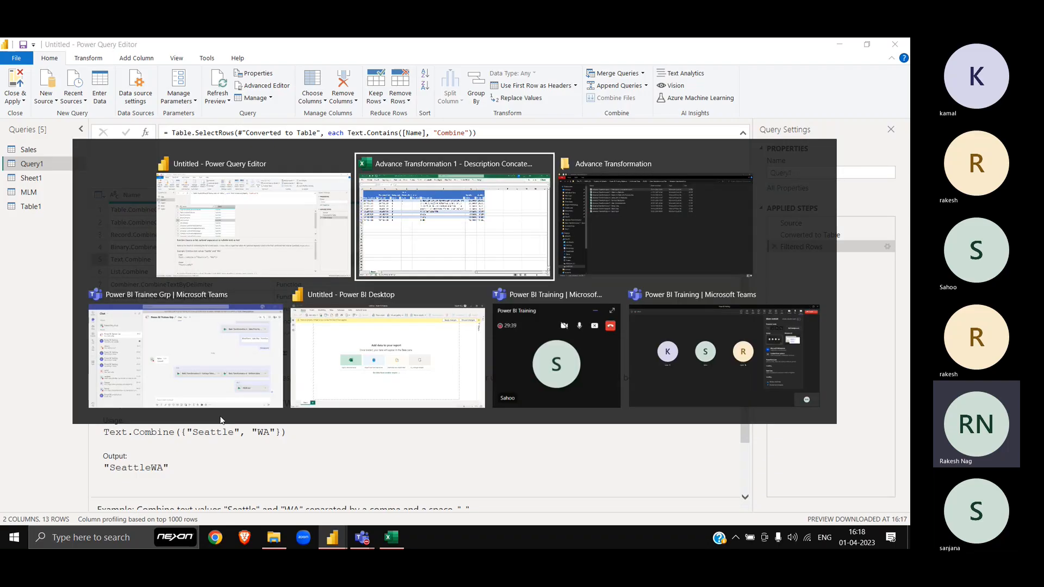
Step: Enter a sample first name and surname across D18:E18
click(249, 322)
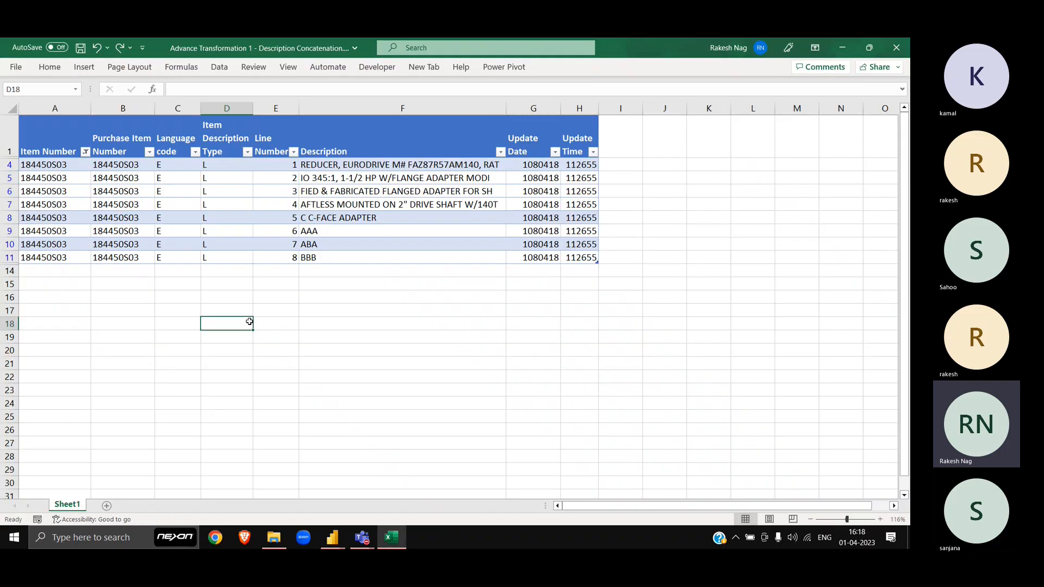
key(Tab)
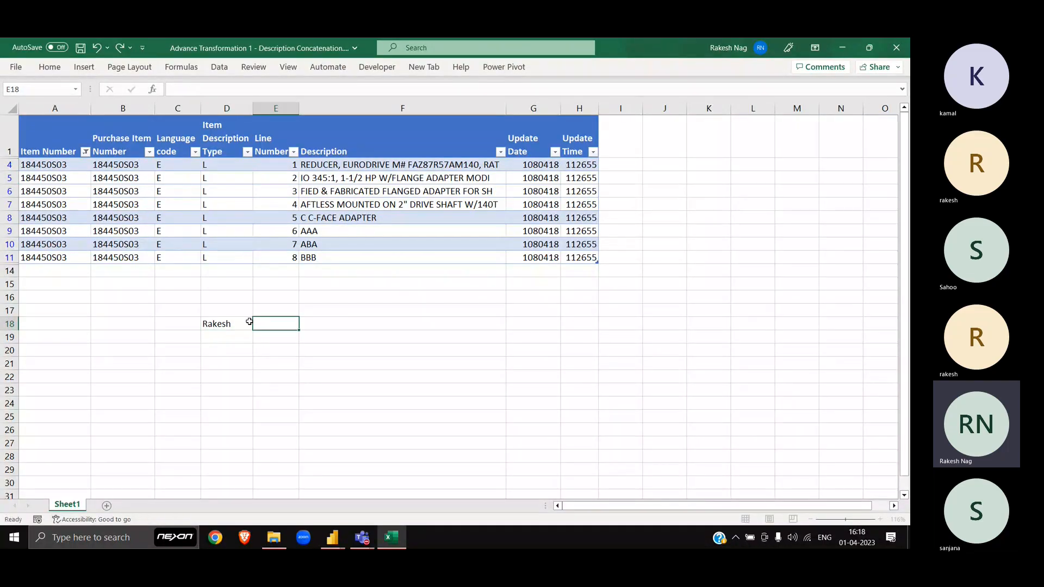
click(249, 322)
key(Right)
drag(250, 324, 255, 323)
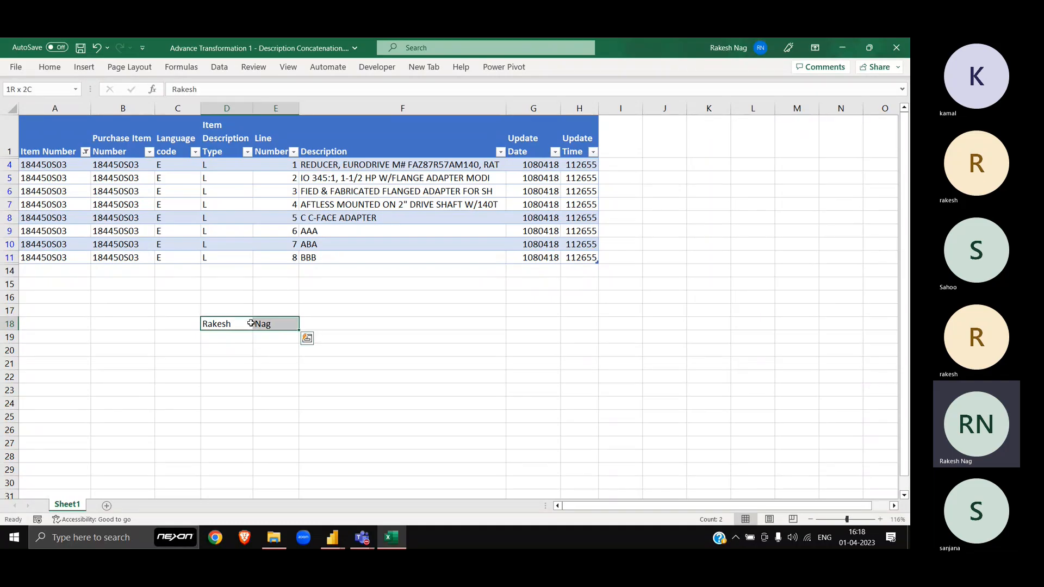
click(302, 325)
Step: Enter the same first name and surname stacked in F19:F20 and select them
key(alt+Tab)
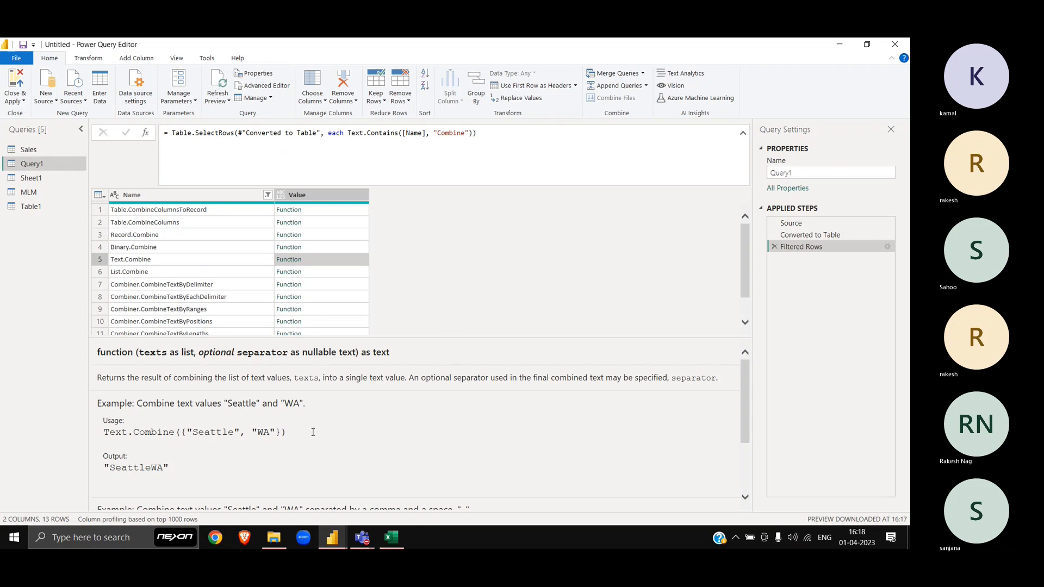
key(alt+Tab)
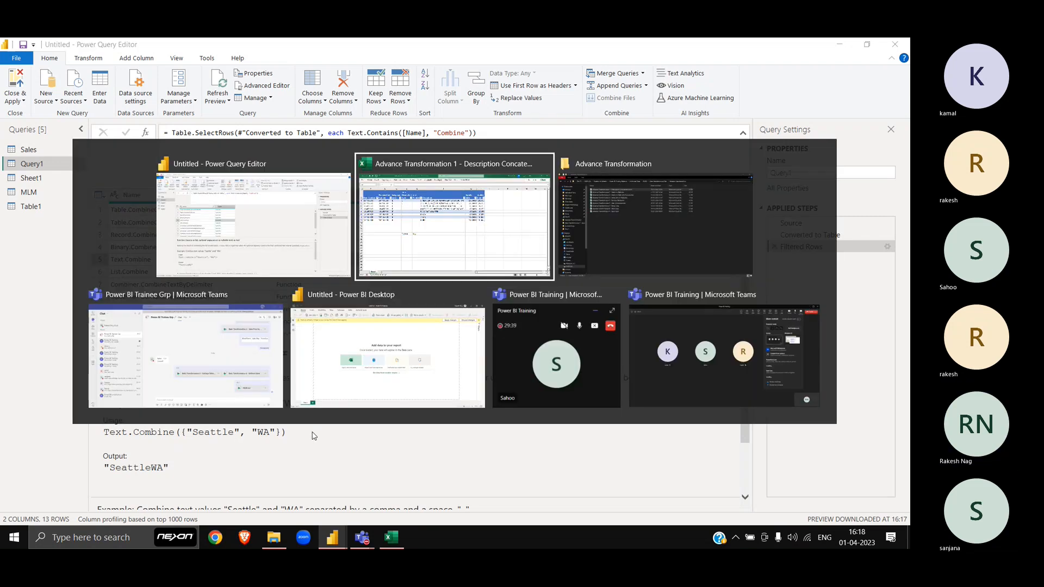
key(Down)
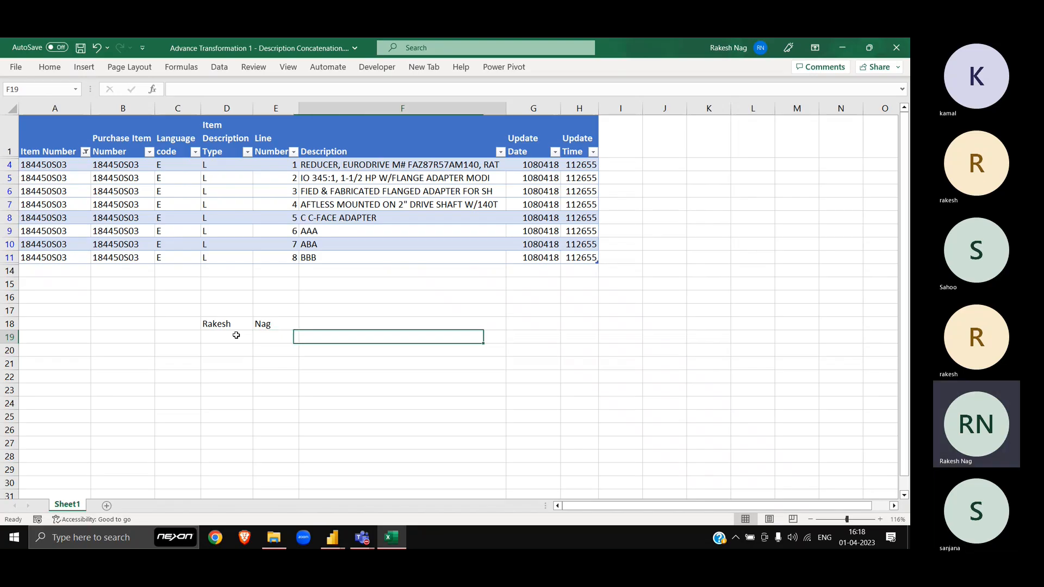
key(Return)
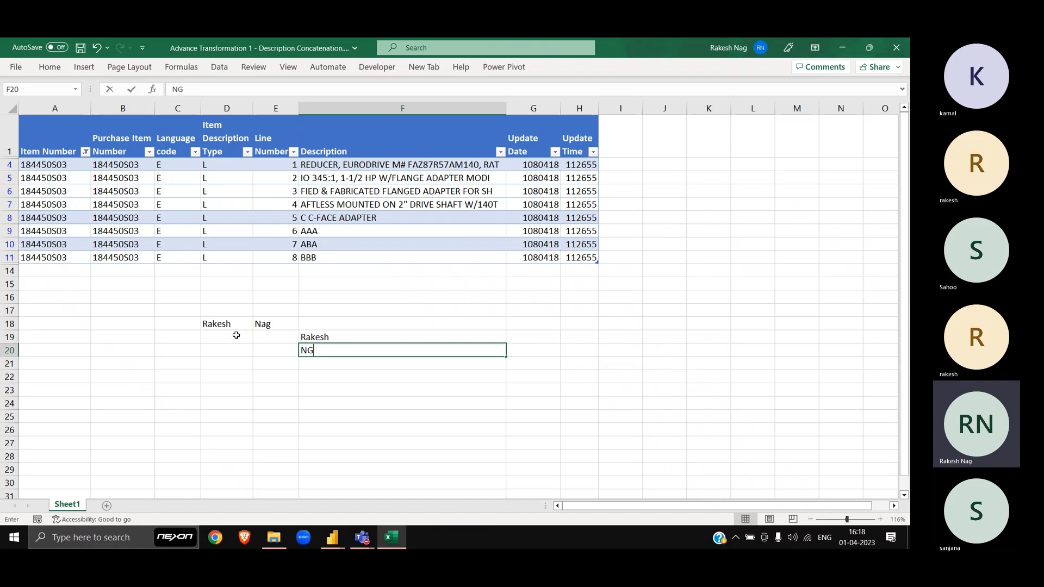
key(Return)
key(Up)
key(Up)
key(shift+Down)
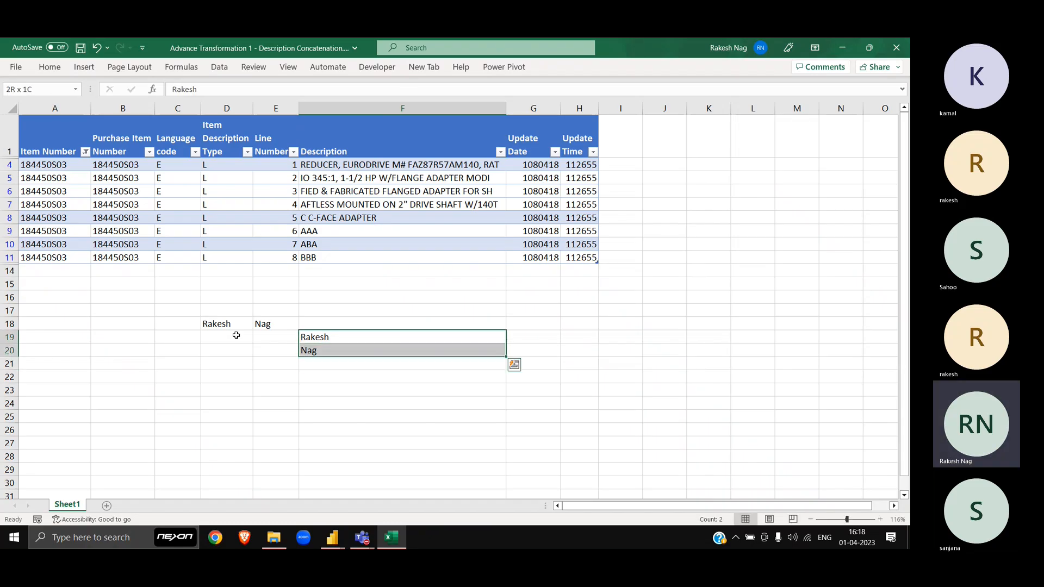
Step: Select the eight descriptions downward from F4
click(334, 164)
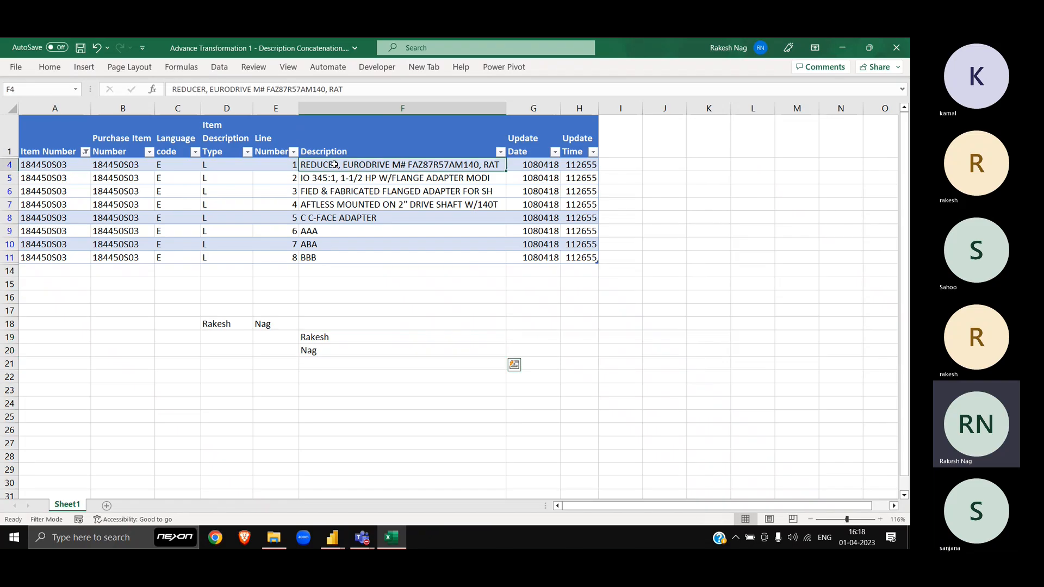
key(ctrl+shift+Down)
key(alt+Tab)
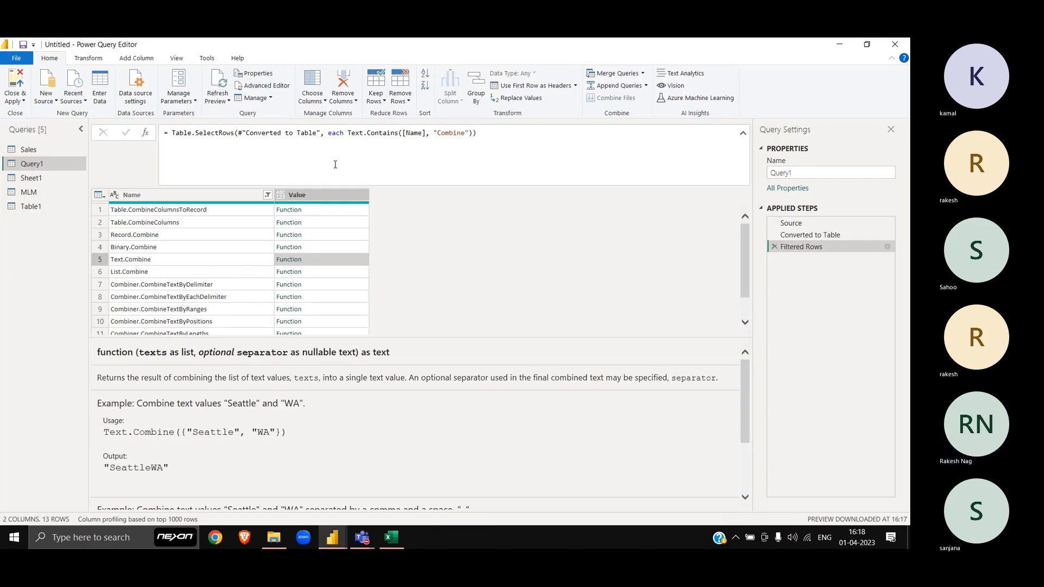
Step: Show List.Combine's documentation and select the stacked names F19:F20 in Excel
click(217, 275)
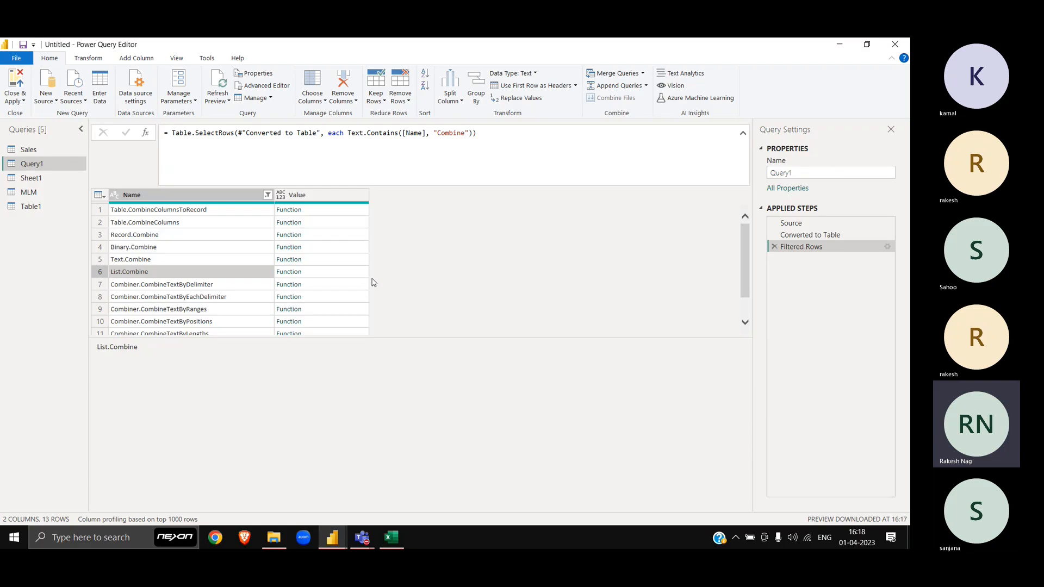
click(336, 273)
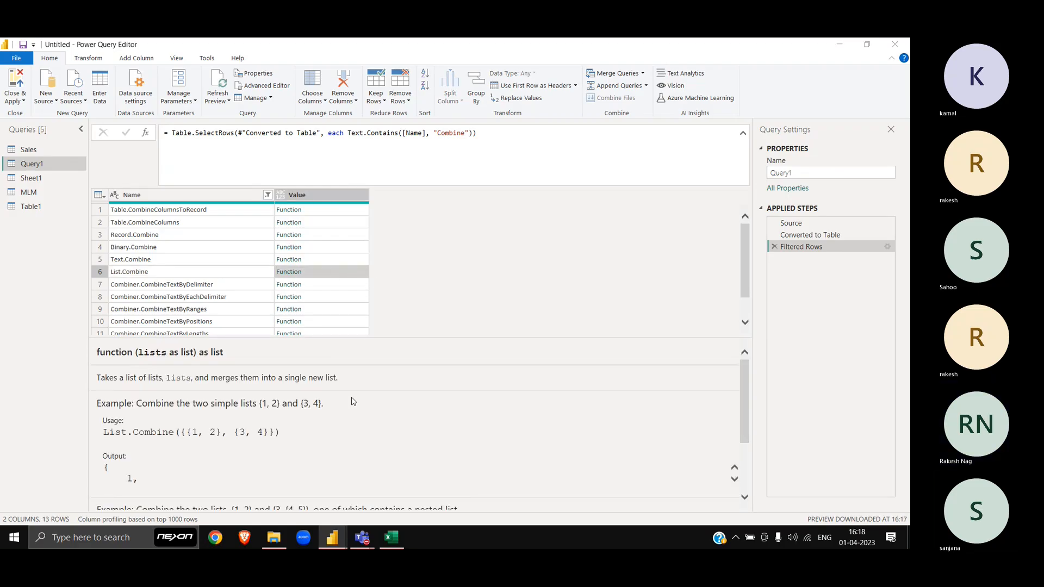
key(alt+Tab)
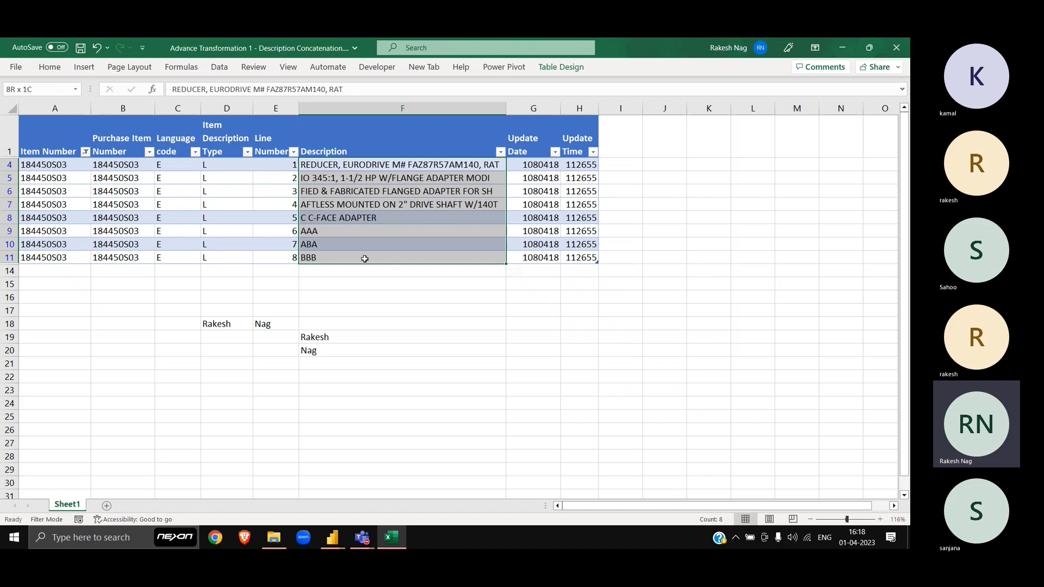
drag(329, 333, 335, 356)
key(alt+Tab)
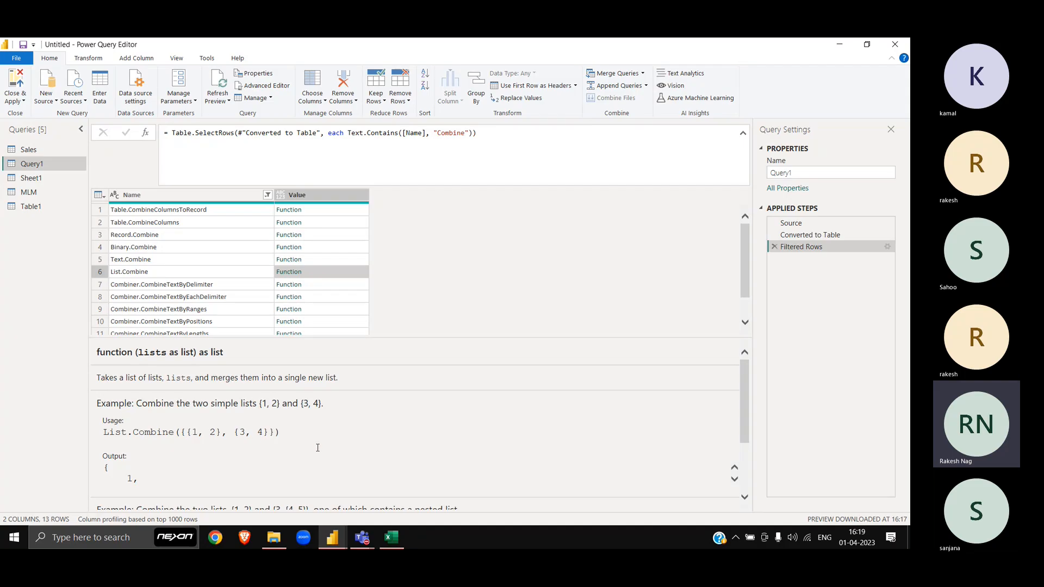
Step: Show Table.Combine's documentation and enlarge the help pane to read its examples
scroll(288, 435, down, 1)
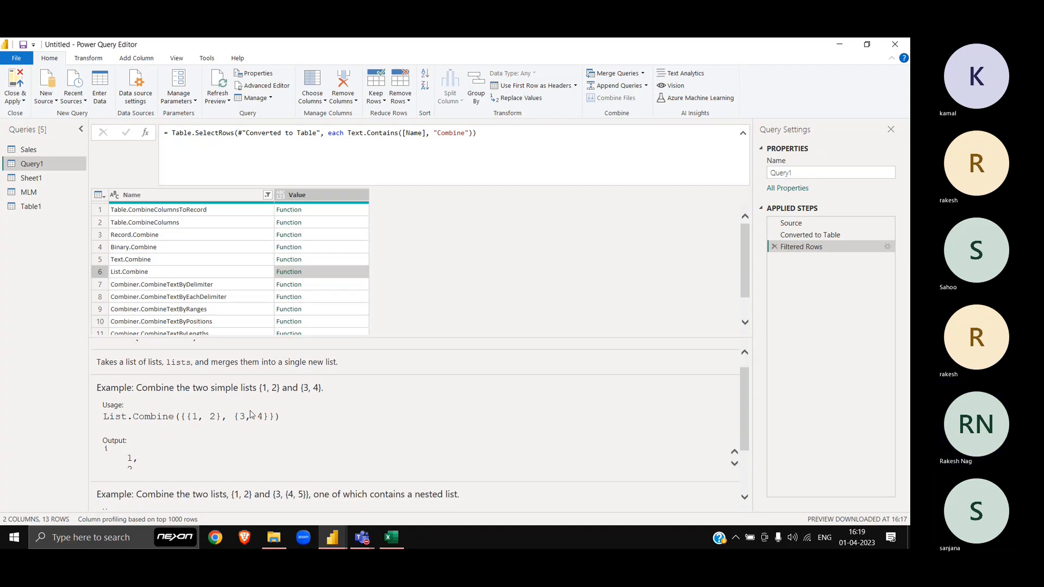
scroll(171, 461, down, 4)
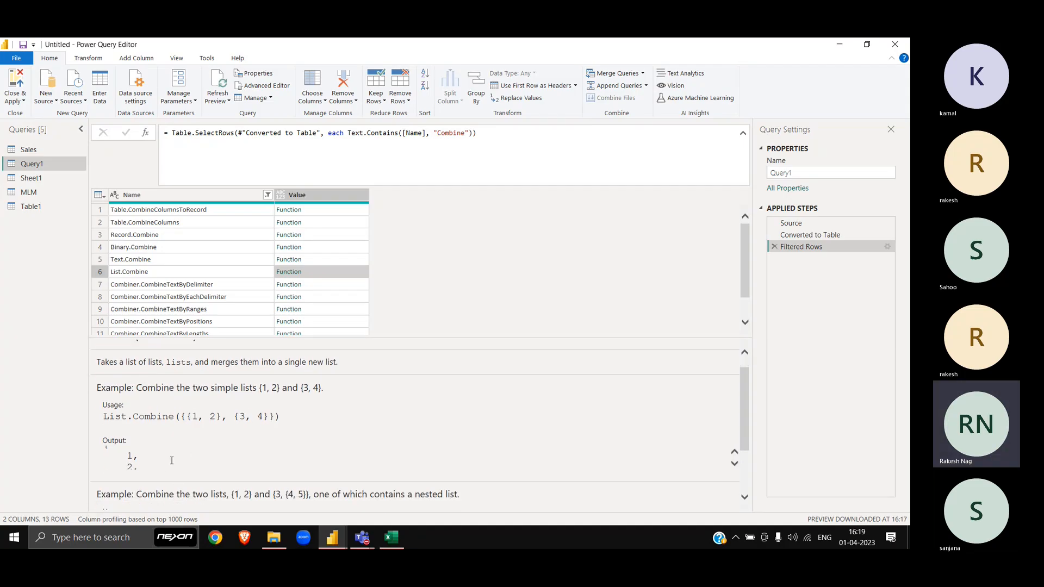
scroll(172, 460, down, 3)
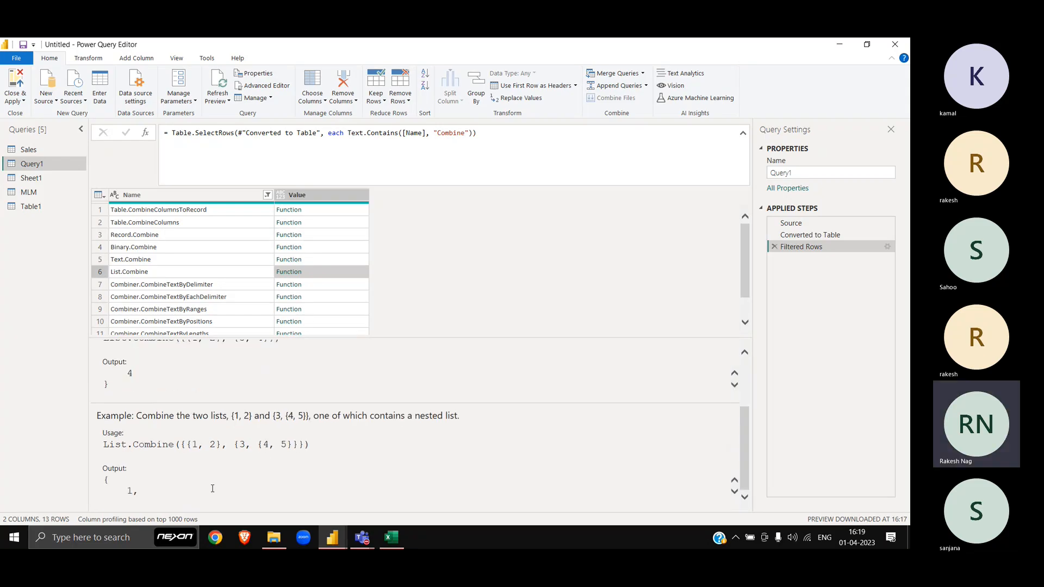
scroll(154, 491, down, 1)
scroll(155, 491, down, 3)
scroll(154, 491, down, 1)
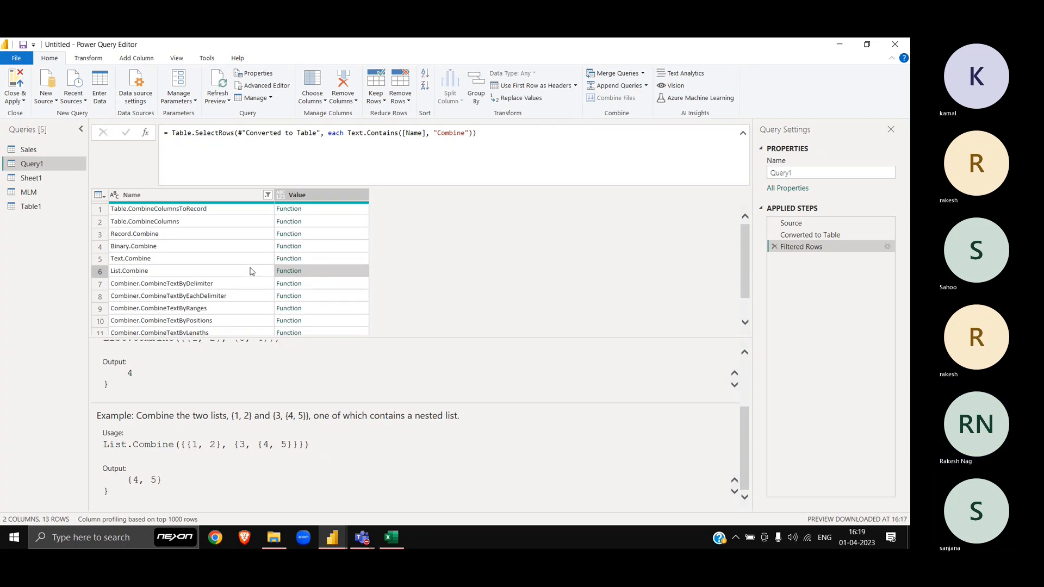
scroll(252, 272, down, 1)
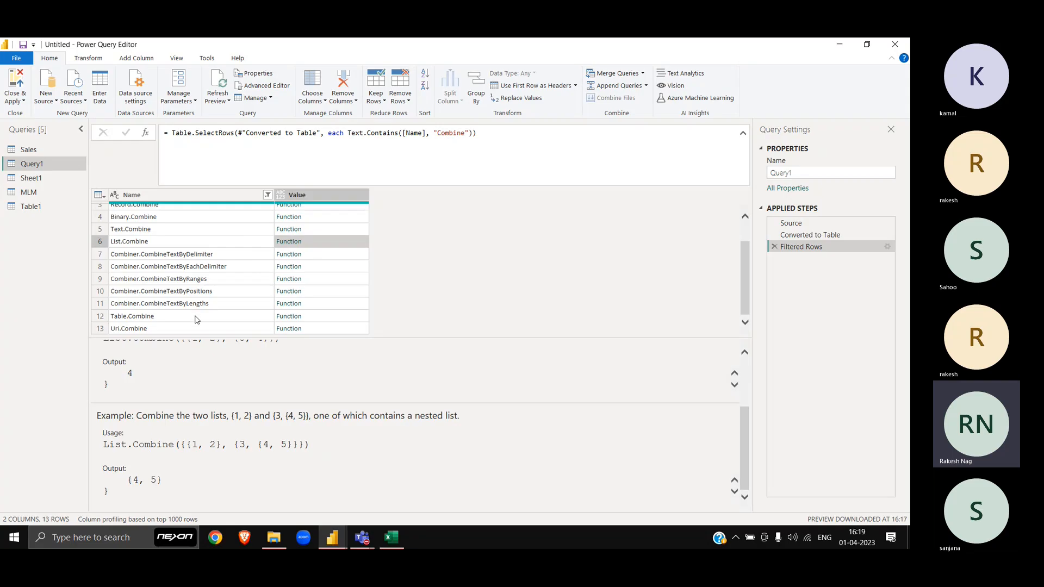
click(313, 318)
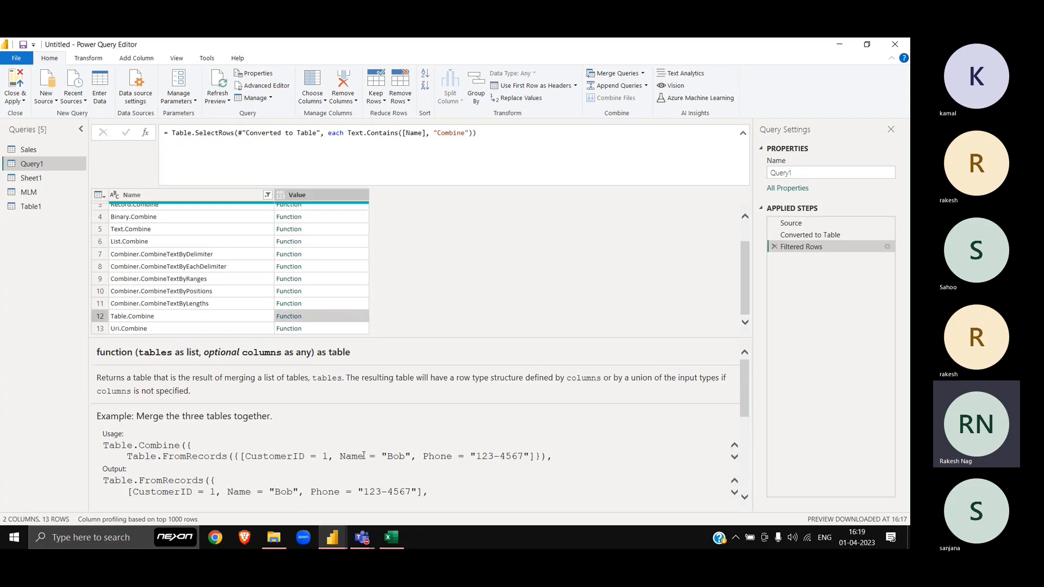
scroll(360, 409, down, 1)
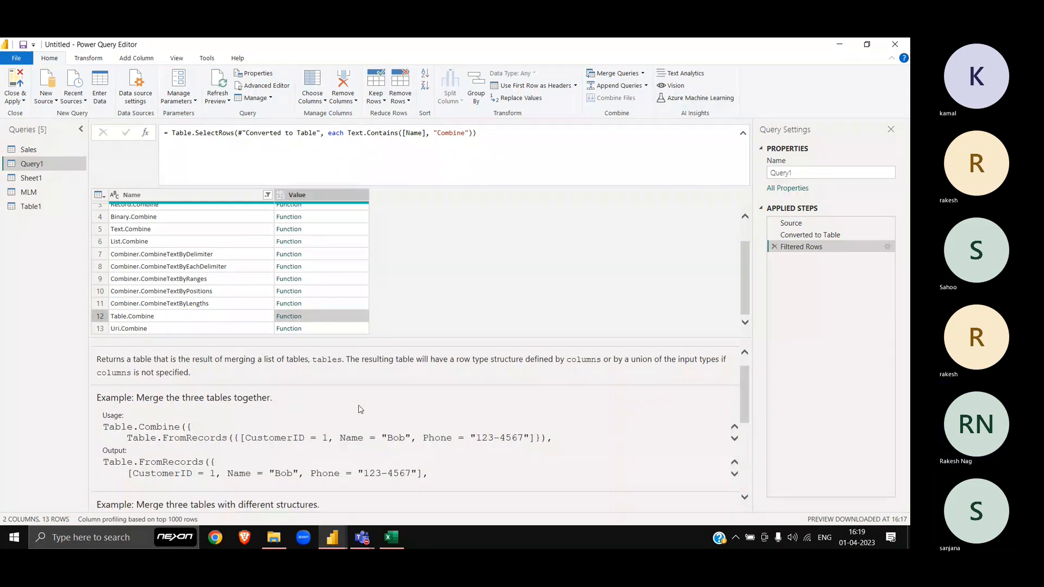
scroll(359, 409, down, 1)
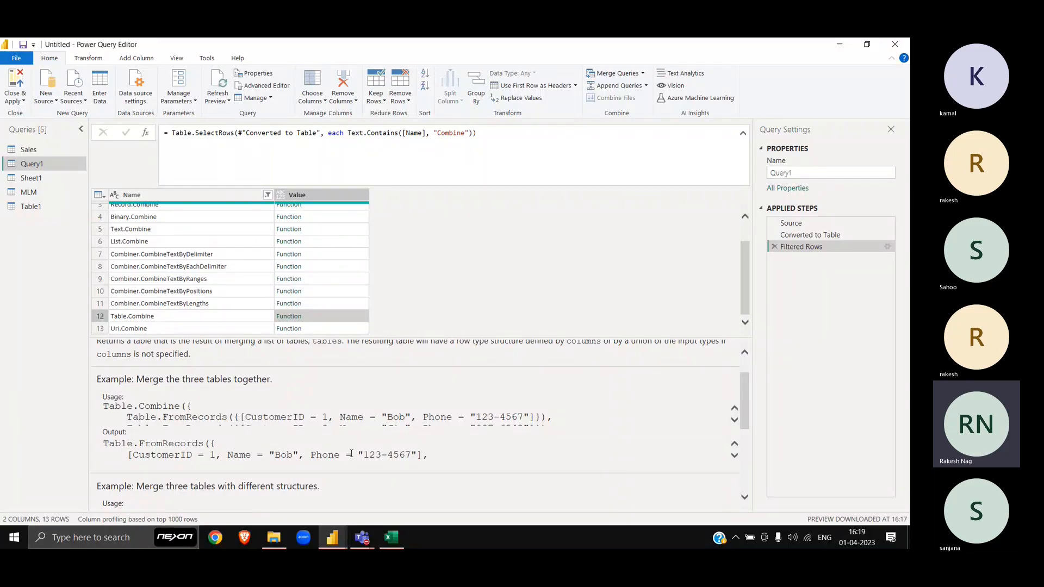
scroll(351, 453, down, 2)
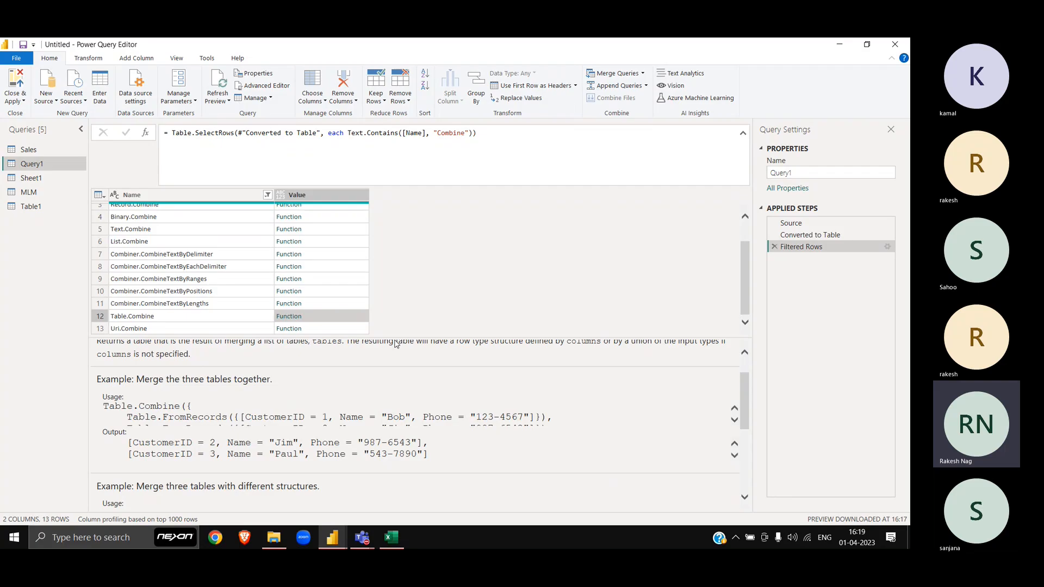
drag(391, 337, 391, 243)
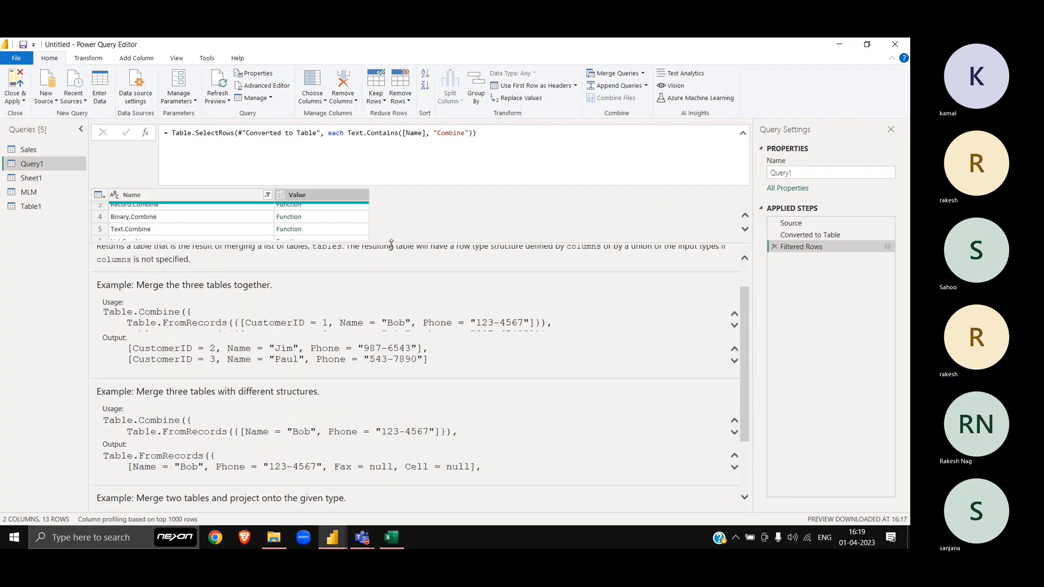
Step: Resize the help pane downward so all 13 Combine functions are visible
scroll(364, 441, down, 2)
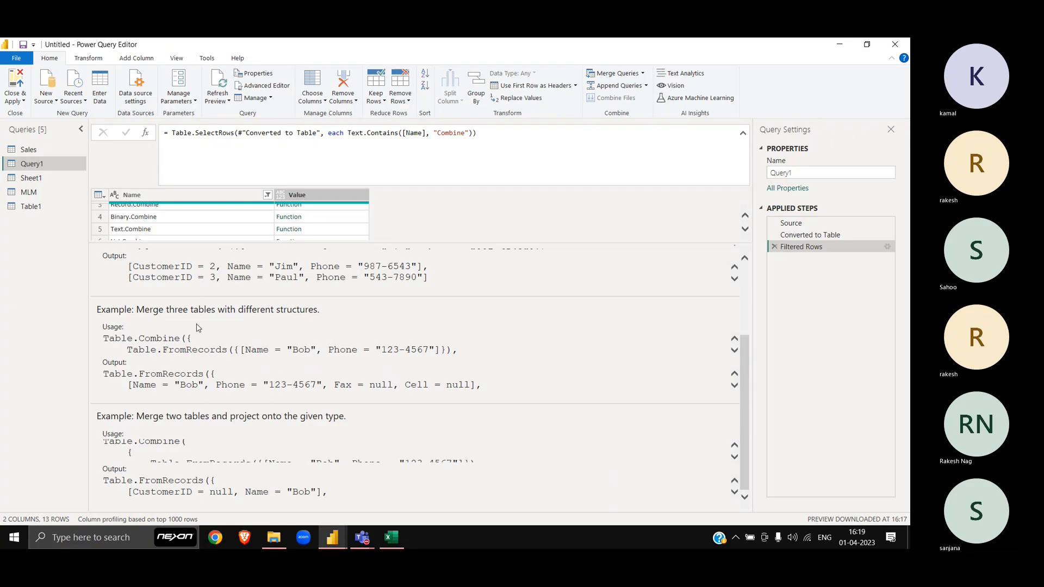
scroll(197, 327, up, 2)
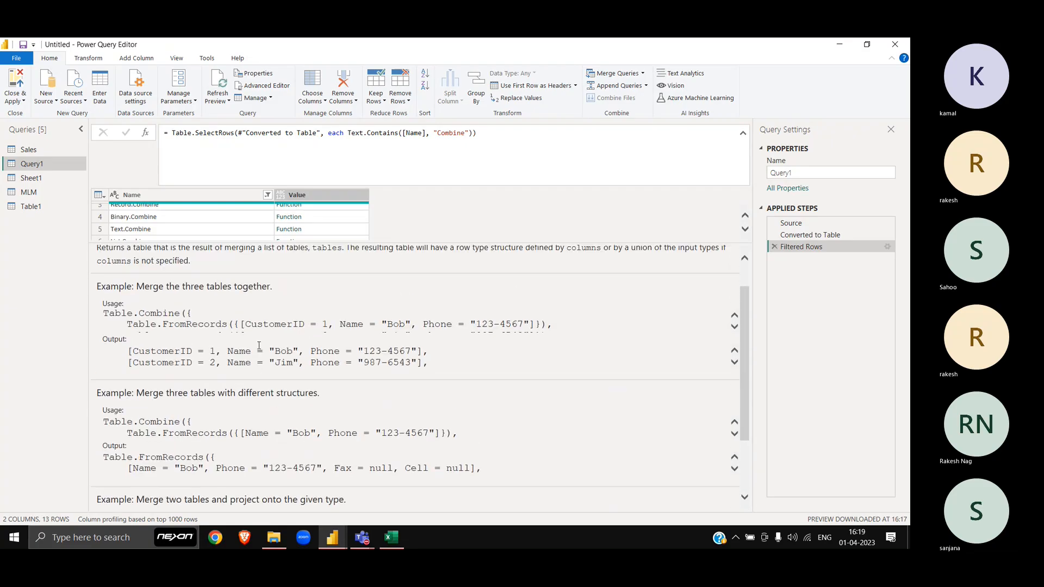
scroll(244, 272, up, 1)
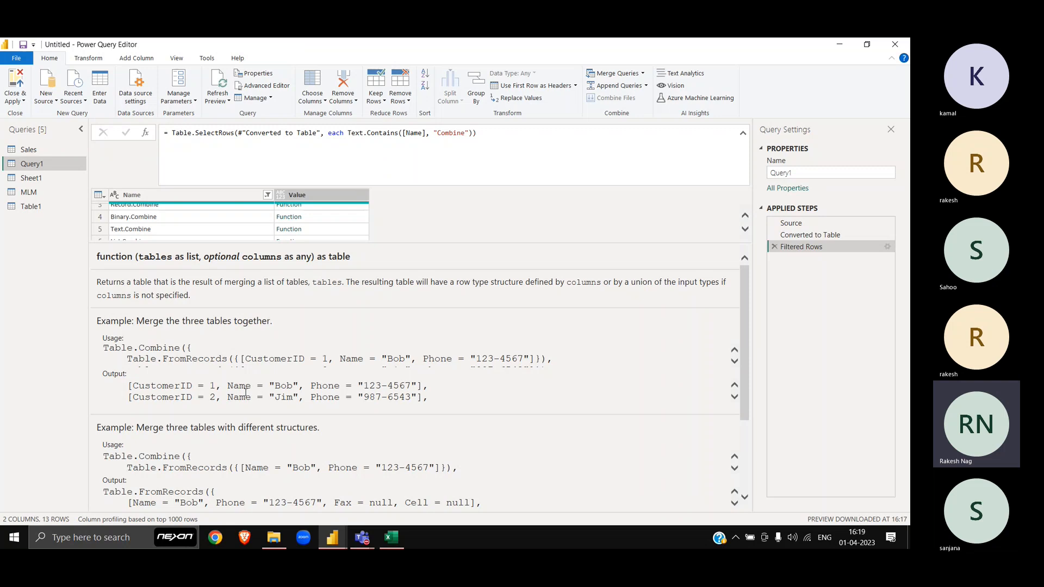
scroll(245, 391, down, 5)
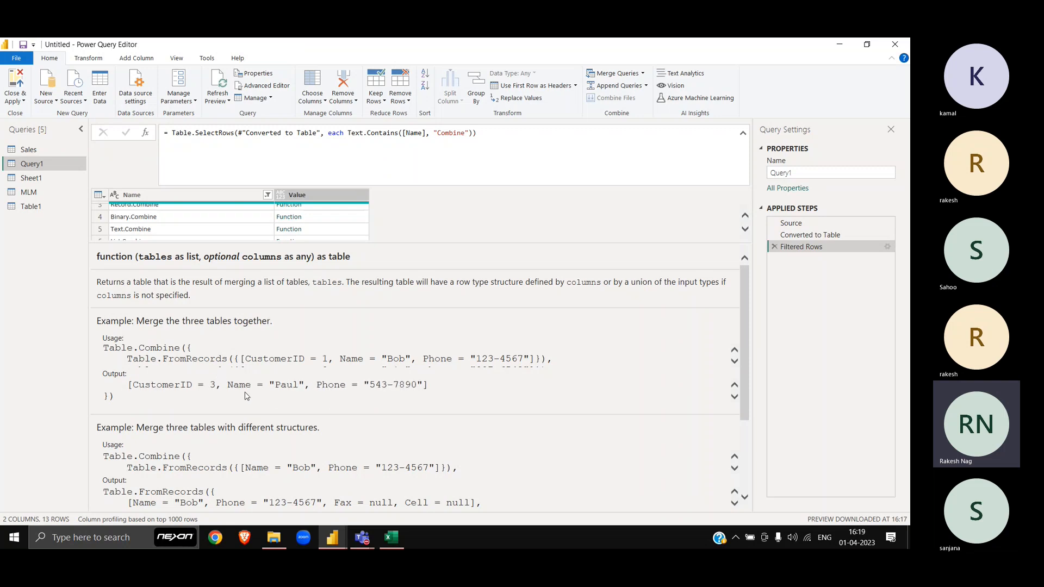
scroll(246, 391, up, 5)
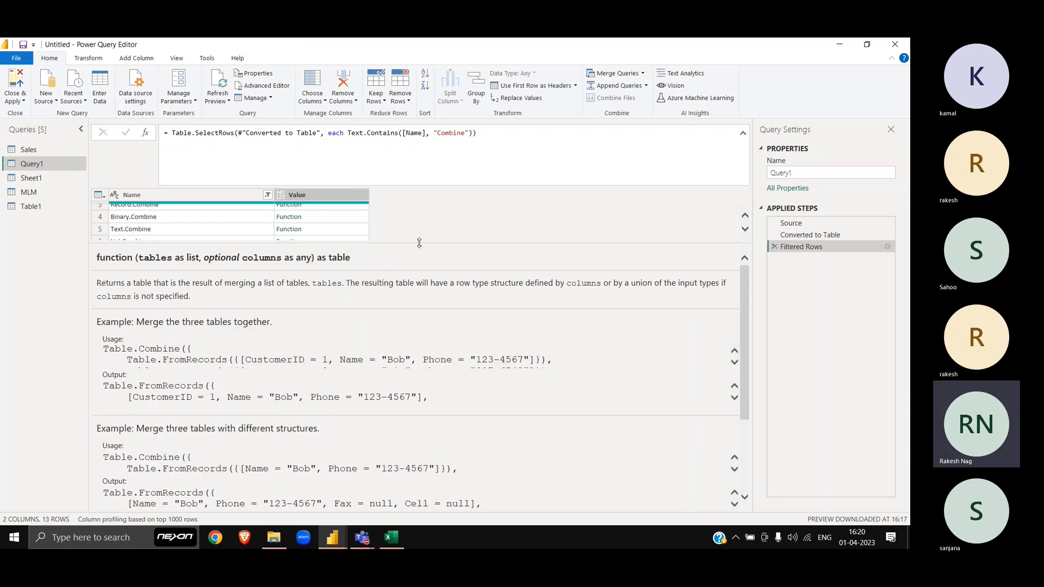
drag(419, 243, 419, 320)
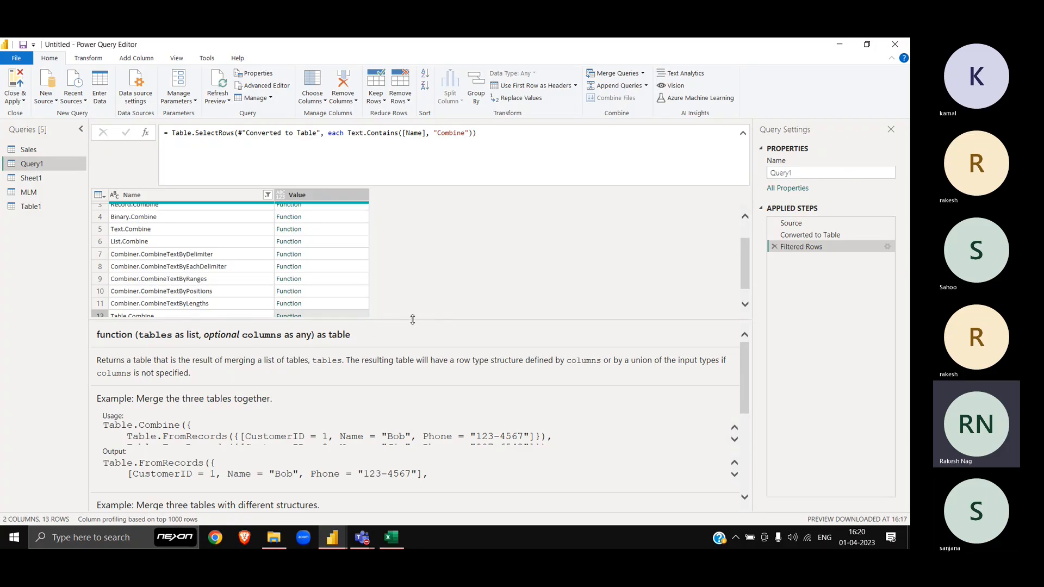
drag(413, 320, 420, 411)
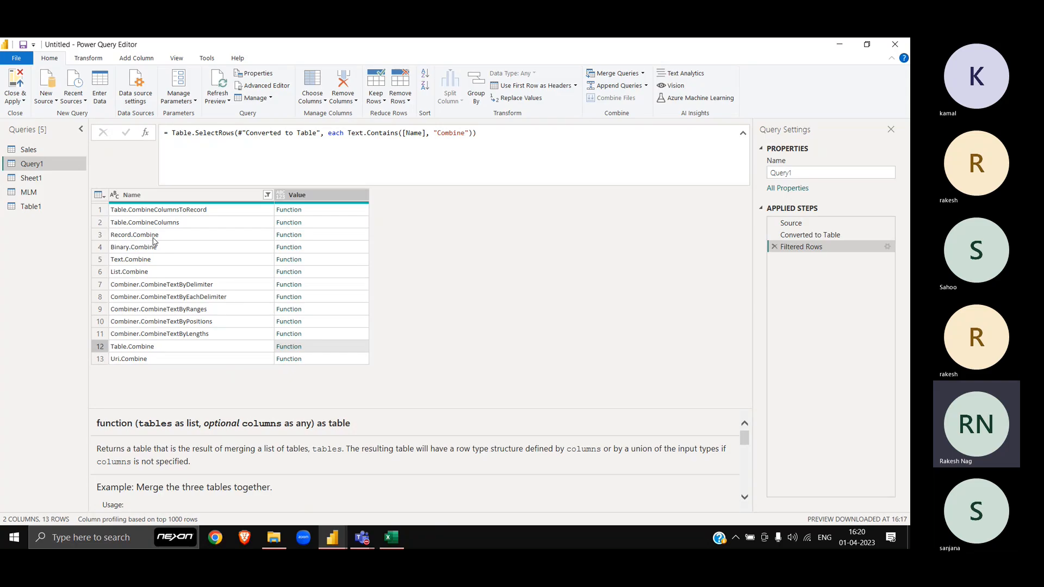
Step: Reopen List.Combine's documentation and scroll to the {1, 2} with {3, {4, 5}} example
click(307, 273)
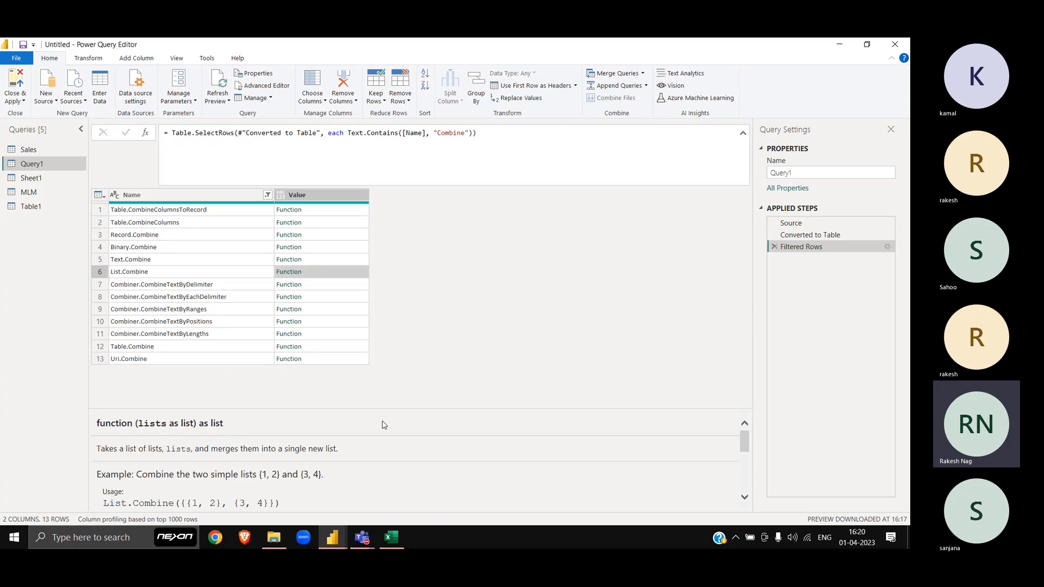
drag(438, 409, 440, 279)
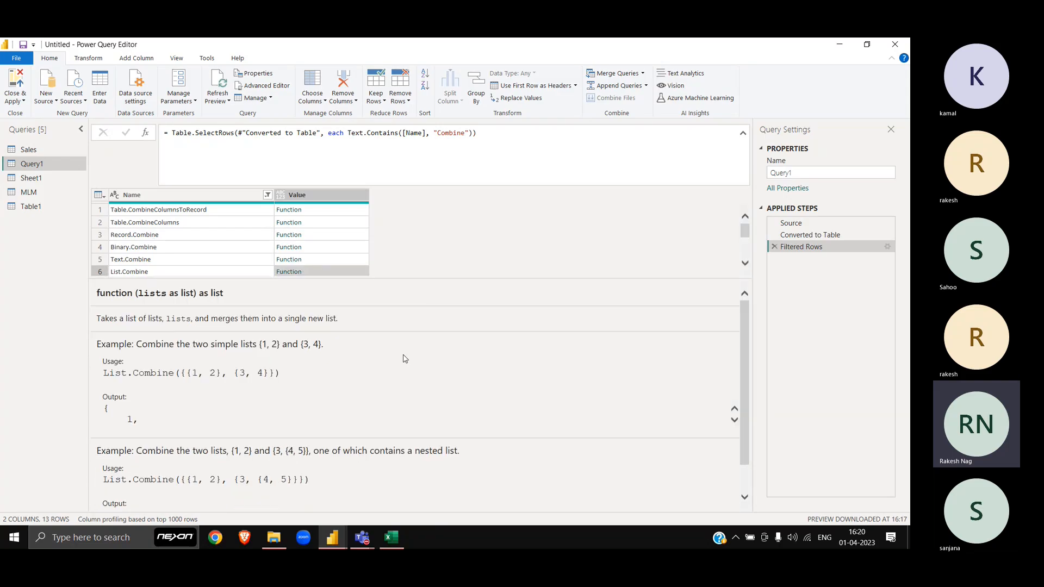
scroll(406, 359, down, 1)
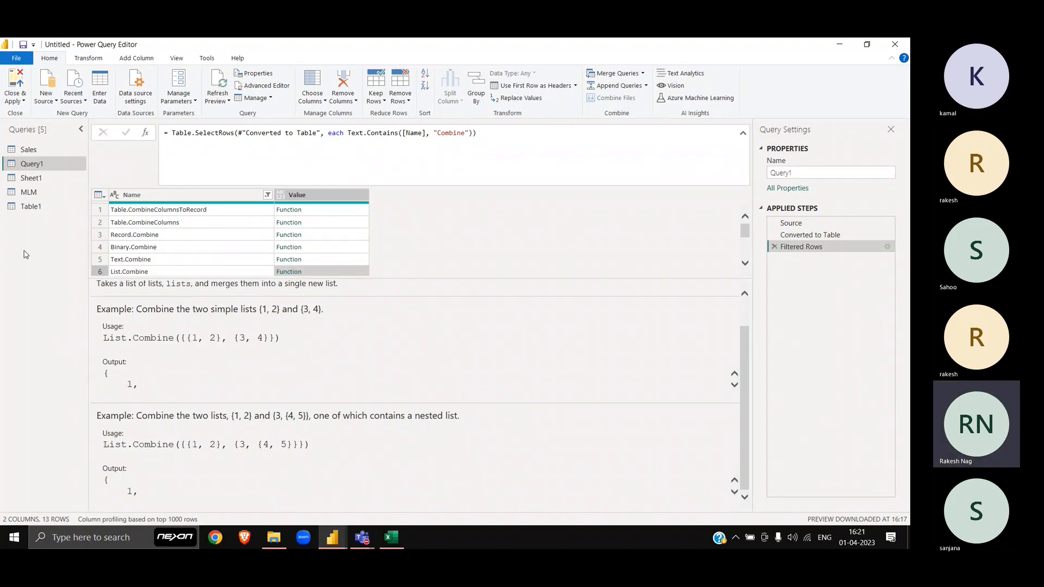
Step: Open the Table1 query and scroll right to view Description, Update Date and Update Time
click(34, 207)
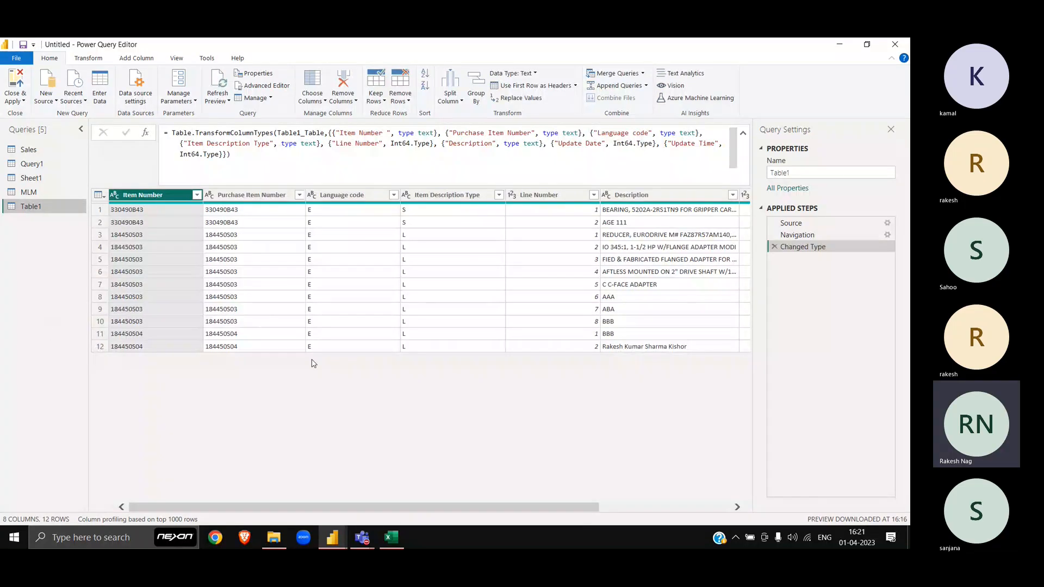
scroll(445, 388, right, 3)
scroll(445, 387, right, 2)
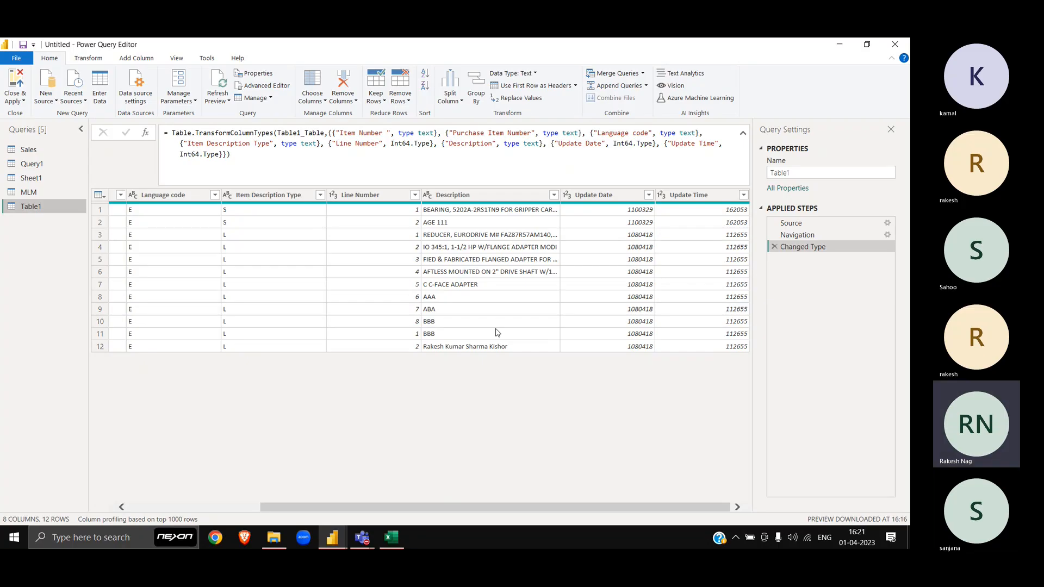
Step: Clear the Excel table's filter so all 12 item rows are visible
key(alt+Tab)
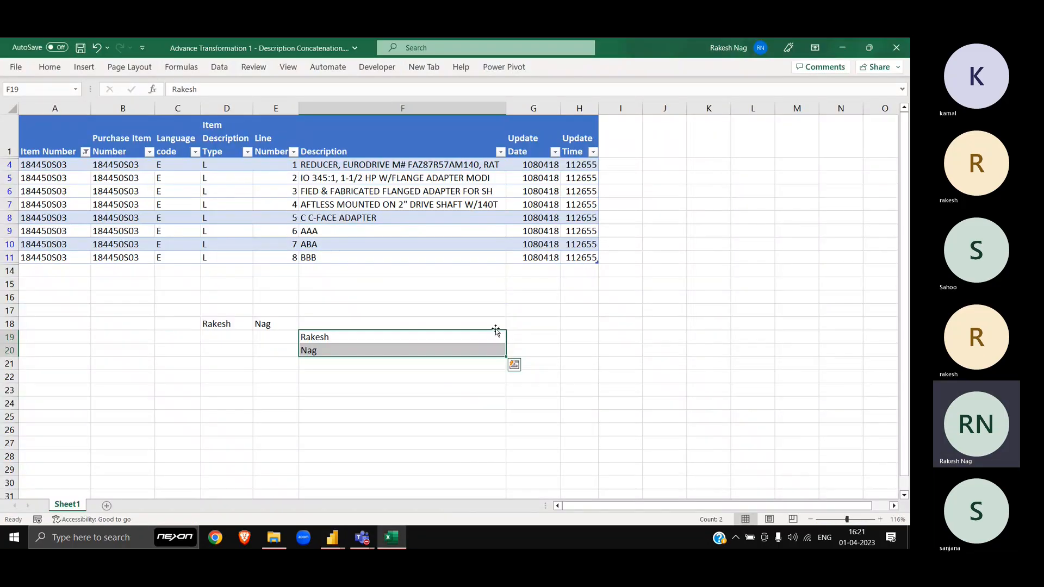
key(ctrl+Up)
key(ctrl+Up)
key(ctrl+shift+l)
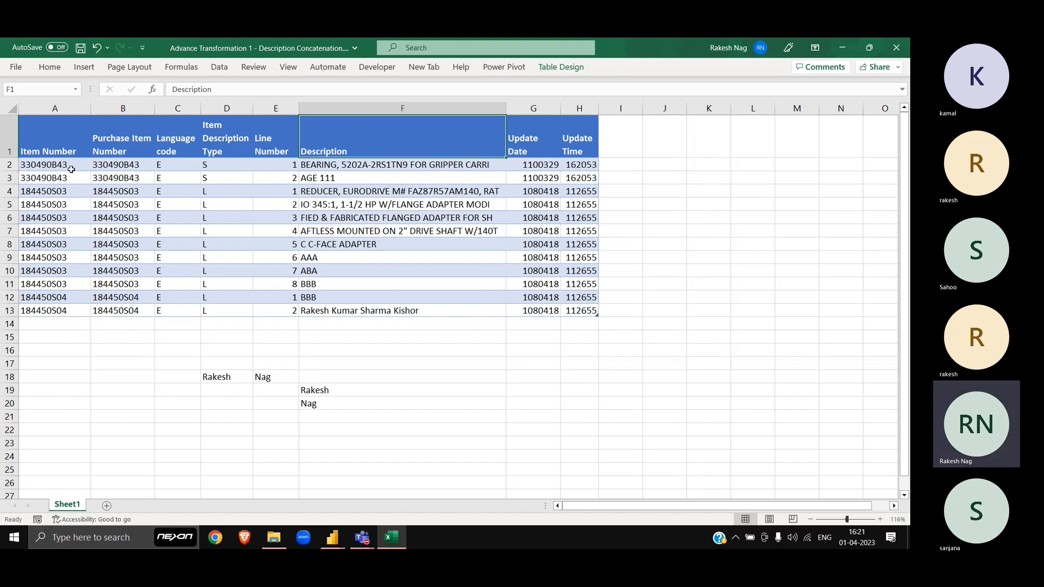
Step: Select the two 330490B43 rows, then all 184450S03 rows across every column
click(71, 168)
key(shift+Down)
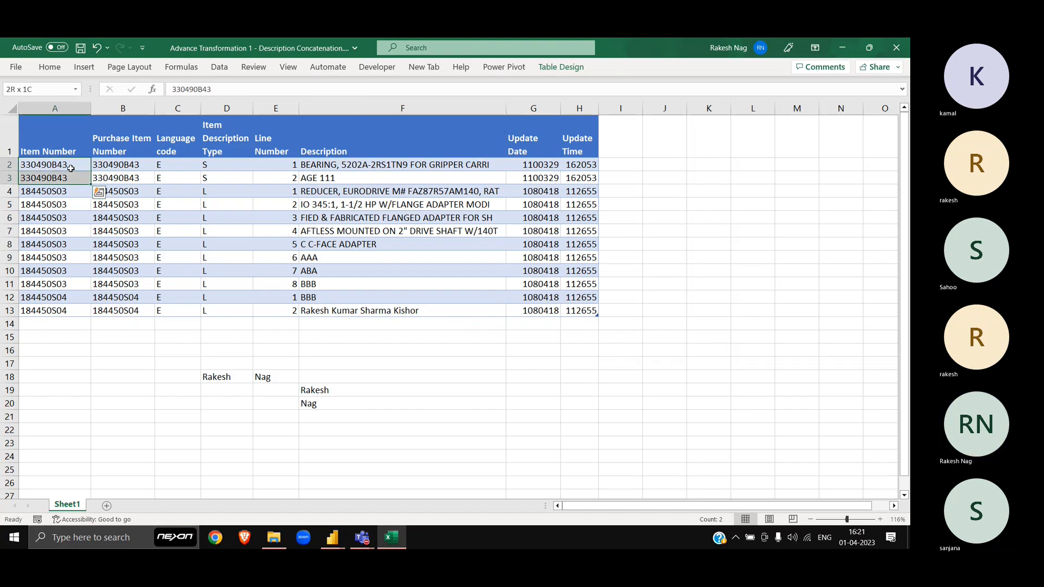
key(ctrl+shift+Right)
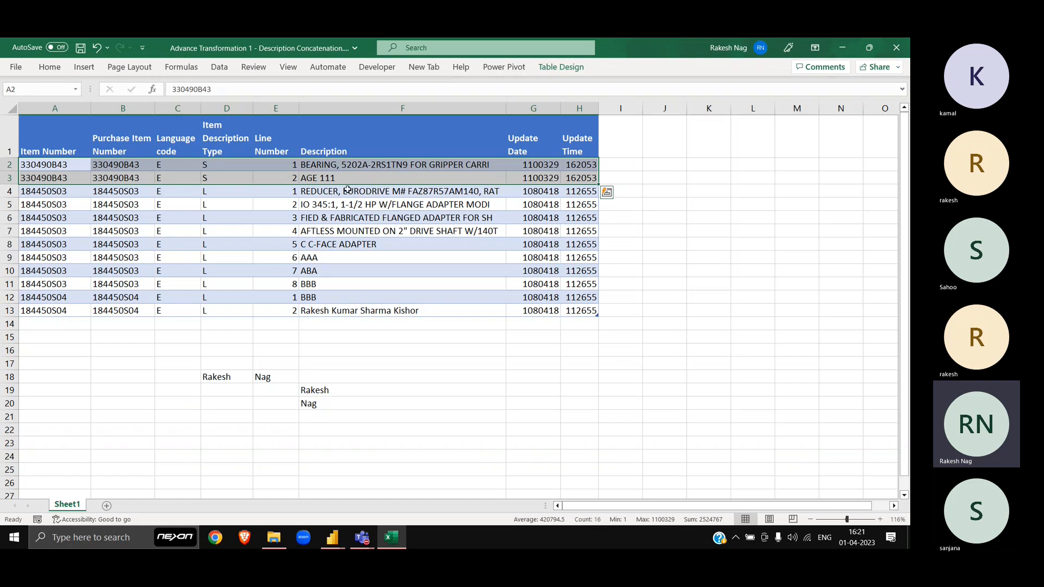
key(Down)
key(Down)
key(shift+Down)
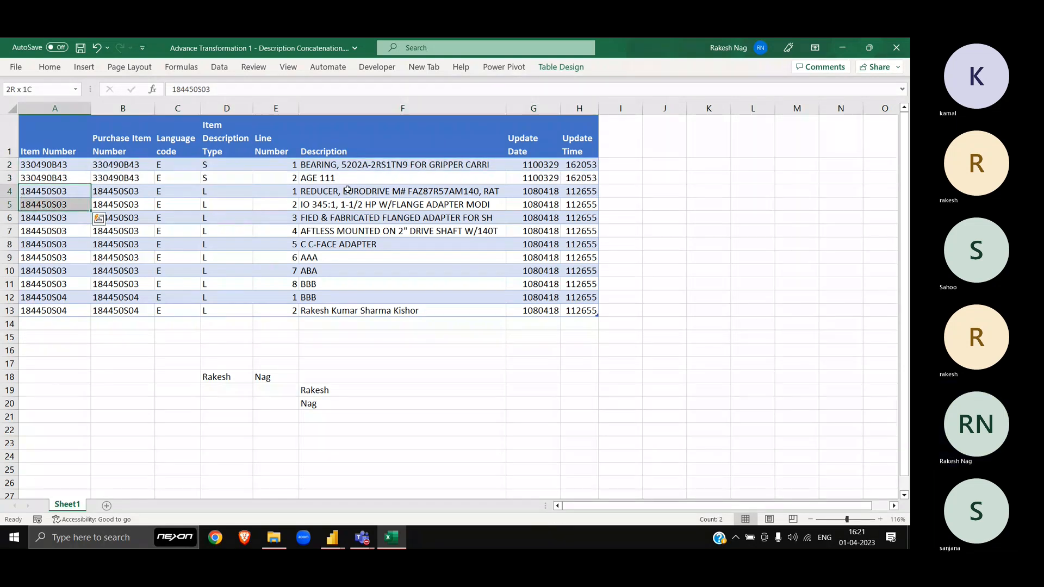
key(shift+Down)
key(shift+Down)
key(shift+Down)
key(shift+Down)
key(shift+Down)
key(shift+Down)
key(ctrl+shift+Right)
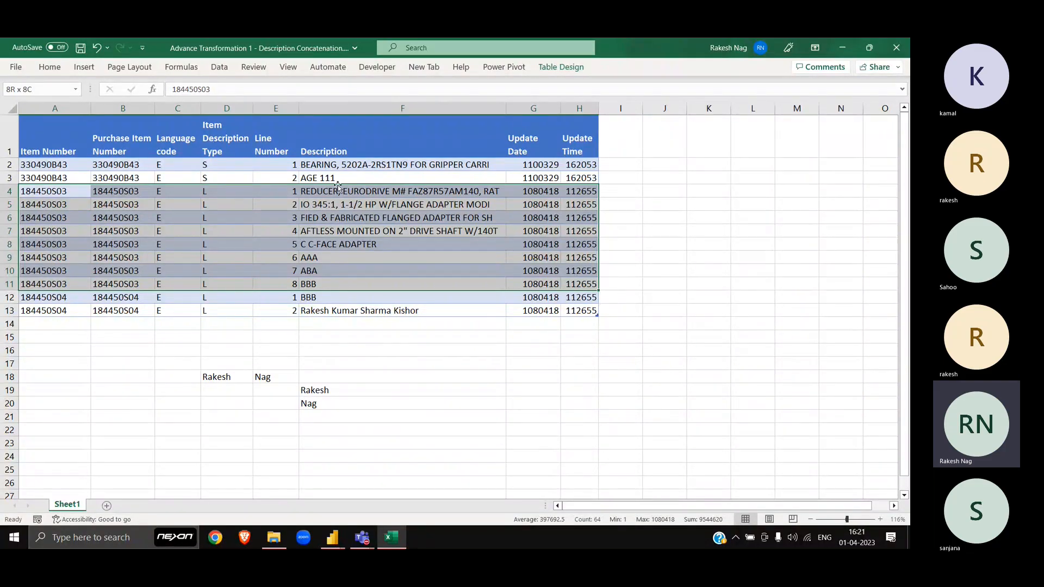
key(alt+Tab)
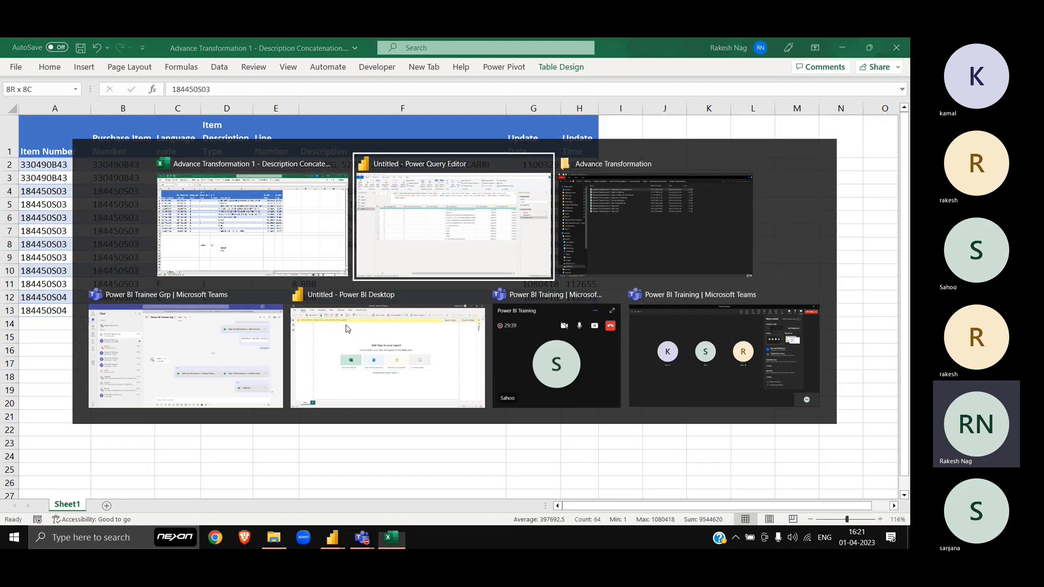
Step: Return to Power Query Editor and select all eight columns of Table1
click(155, 195)
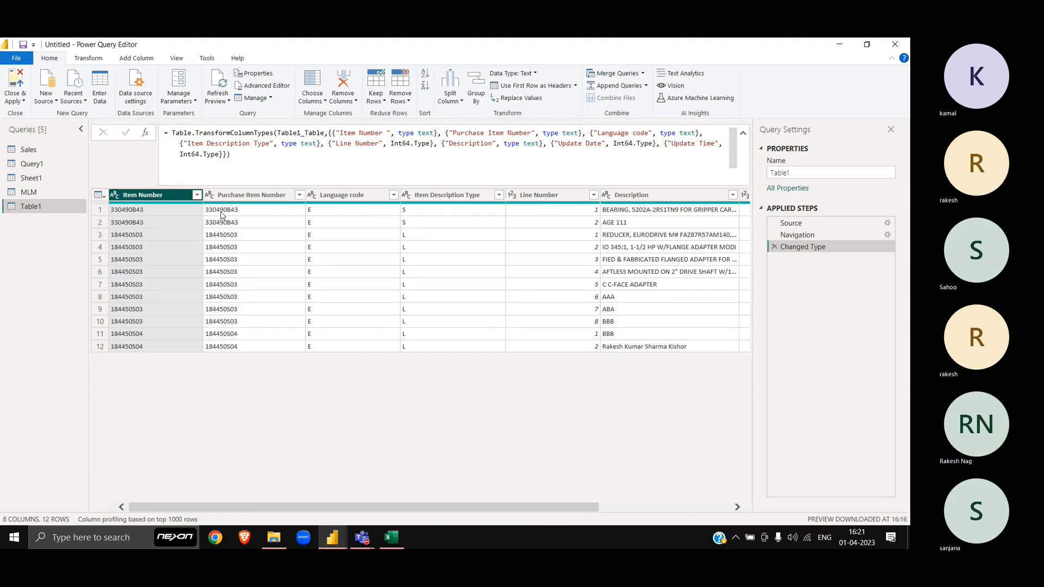
key(ctrl+a)
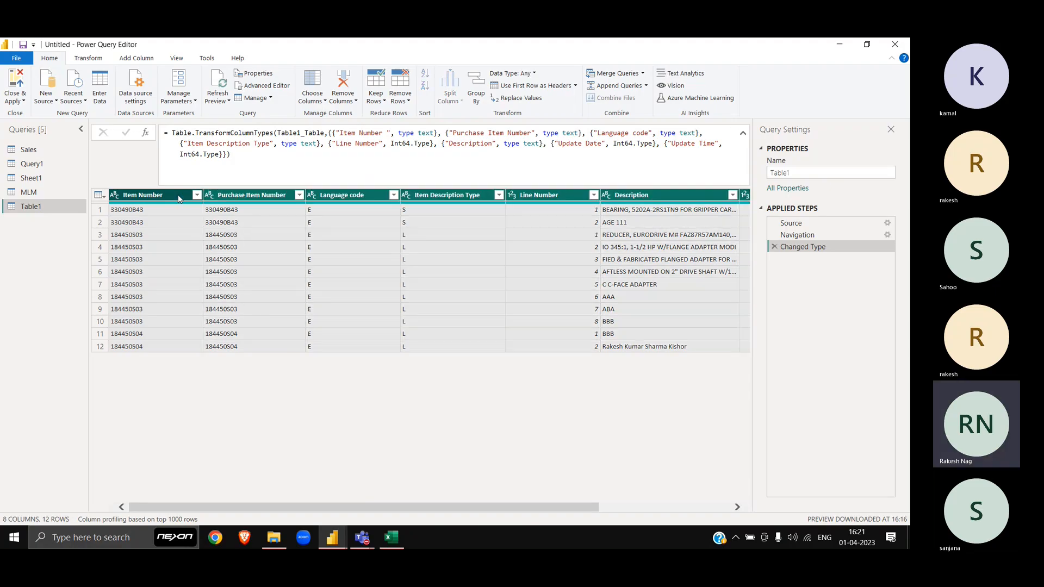
scroll(493, 219, right, 3)
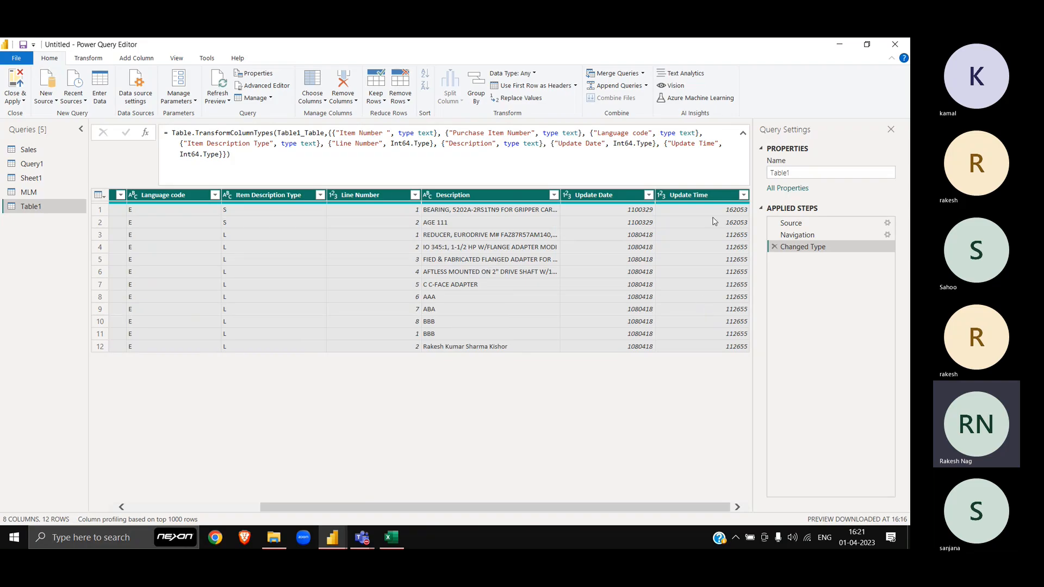
scroll(251, 262, left, 3)
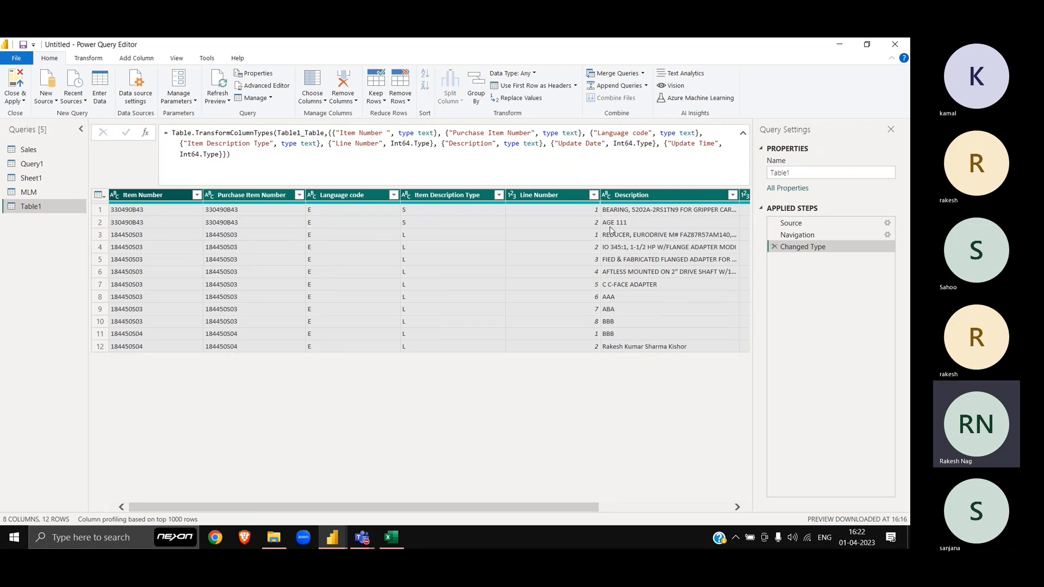
Step: Group Table1 by all columns using All Rows, naming the new column 'All'
right_click(563, 195)
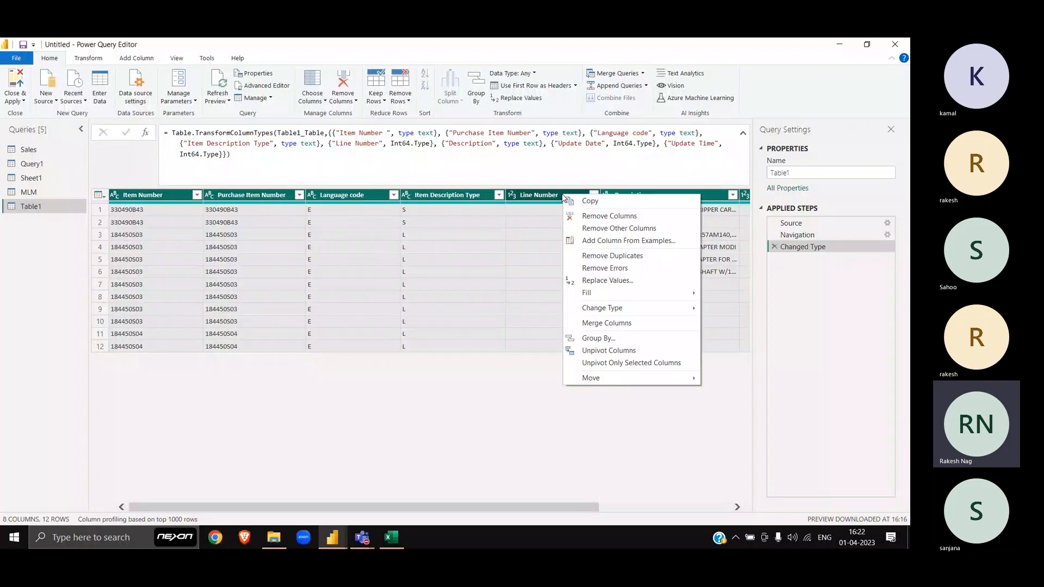
click(601, 337)
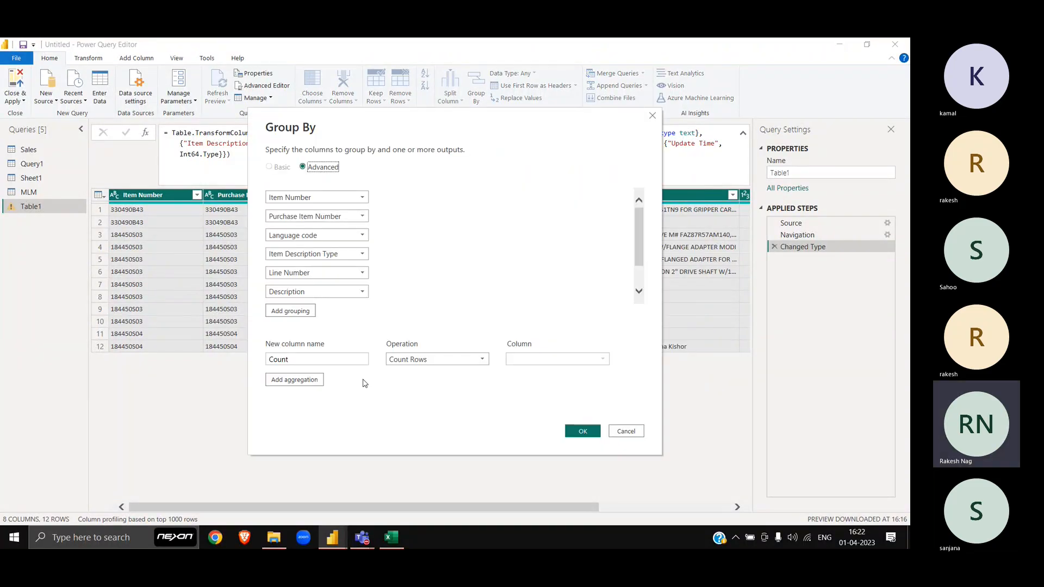
click(461, 360)
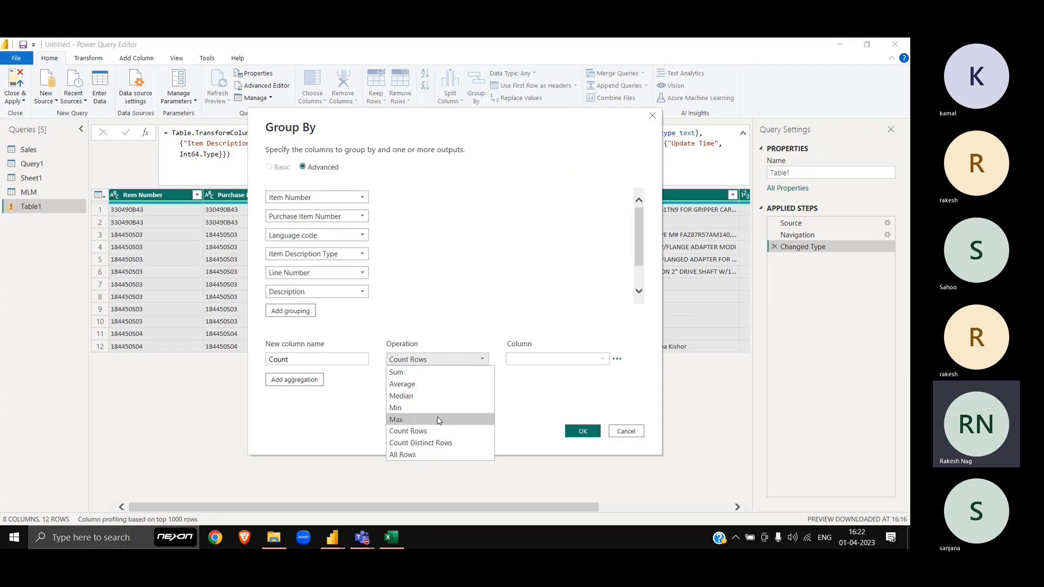
click(416, 455)
click(327, 364)
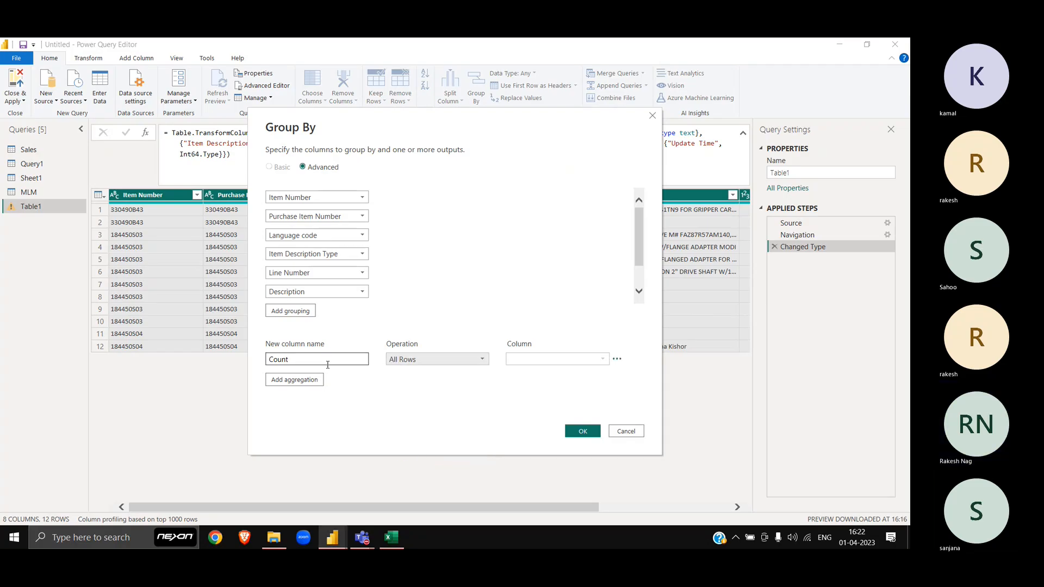
double_click(327, 364)
text(Al)
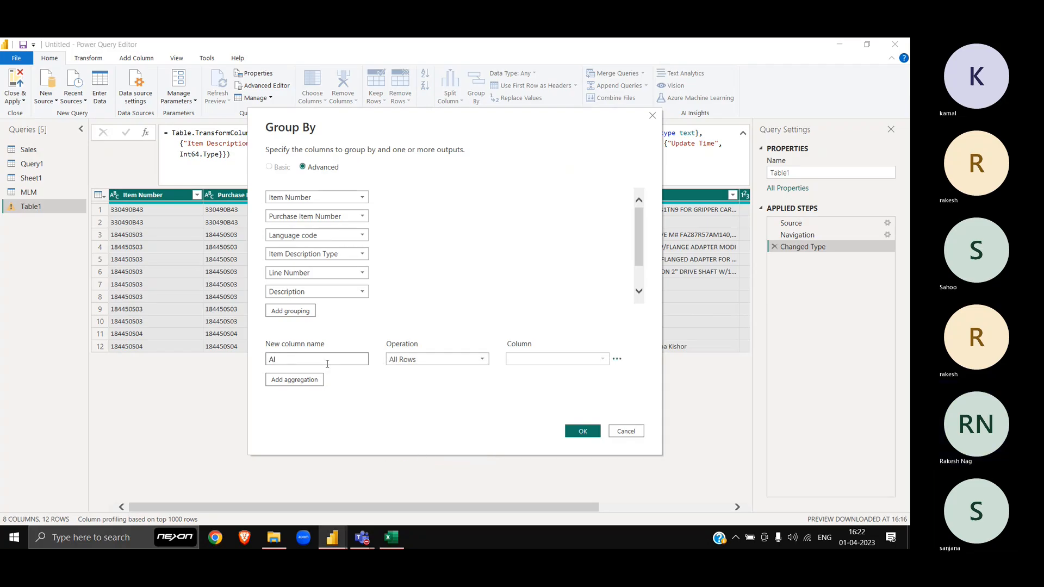
text(l REgions)
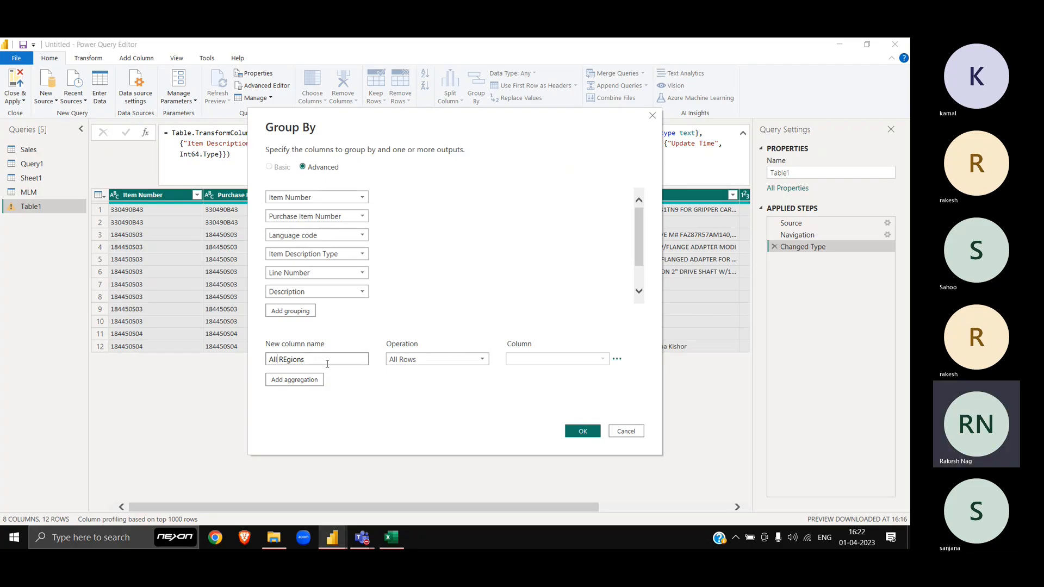
double_click(327, 363)
key(BackSpace)
click(583, 431)
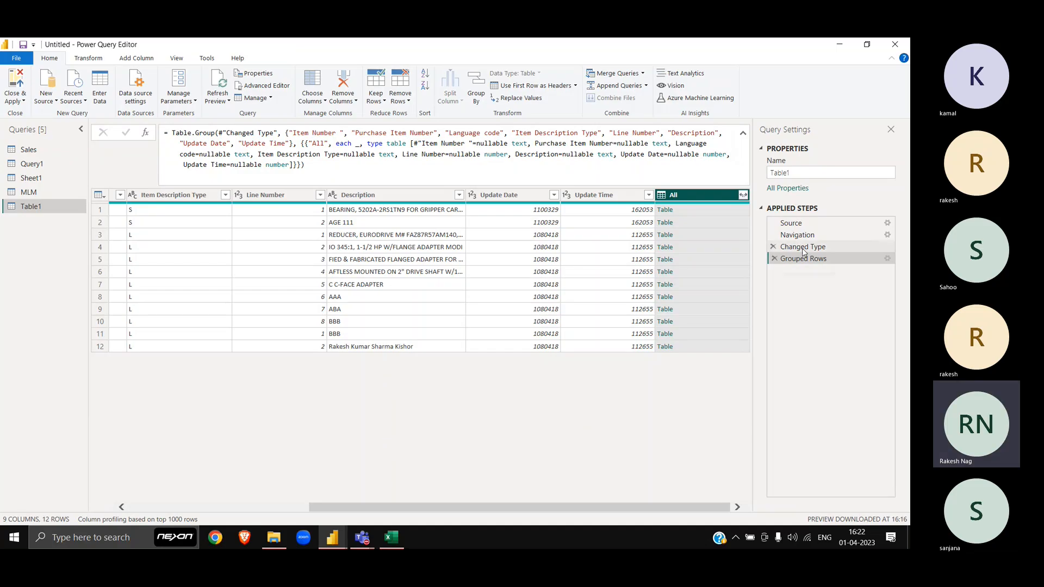
Step: Remove the Grouped Rows step, redo an All Rows grouping on all columns, then delete it again
click(774, 259)
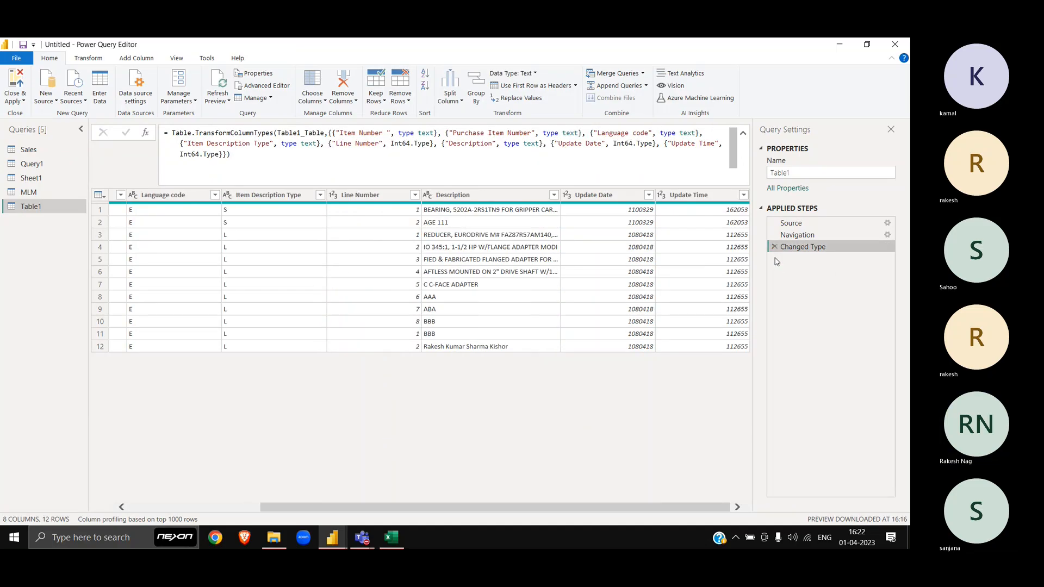
click(379, 197)
key(ctrl+a)
right_click(379, 202)
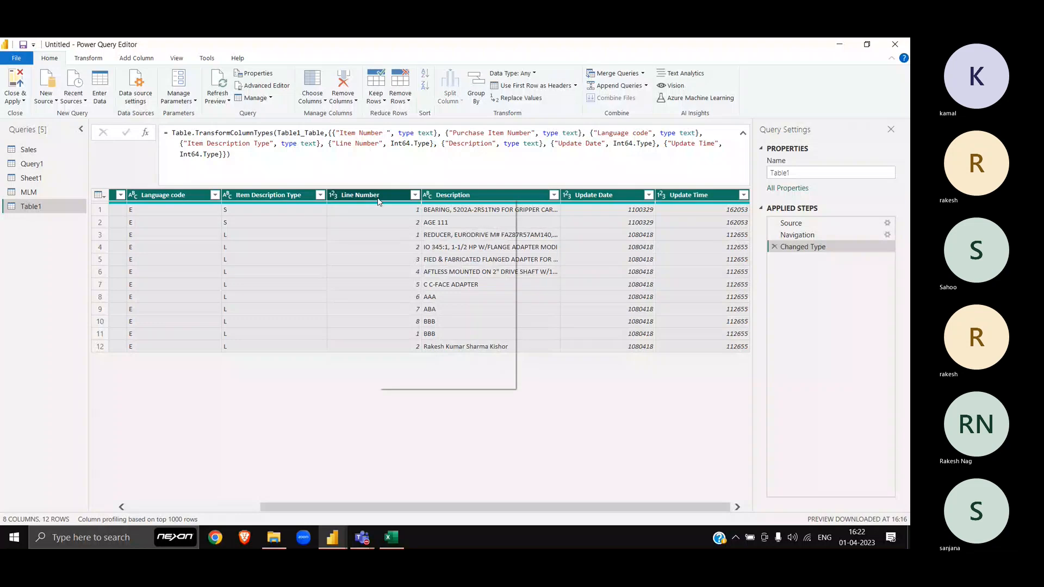
click(438, 342)
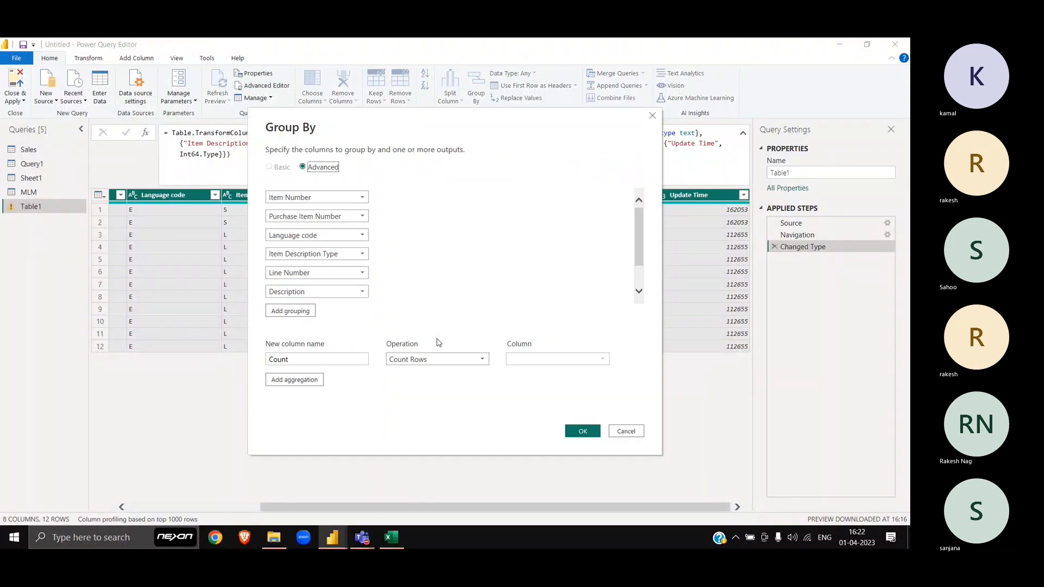
scroll(439, 284, down, 2)
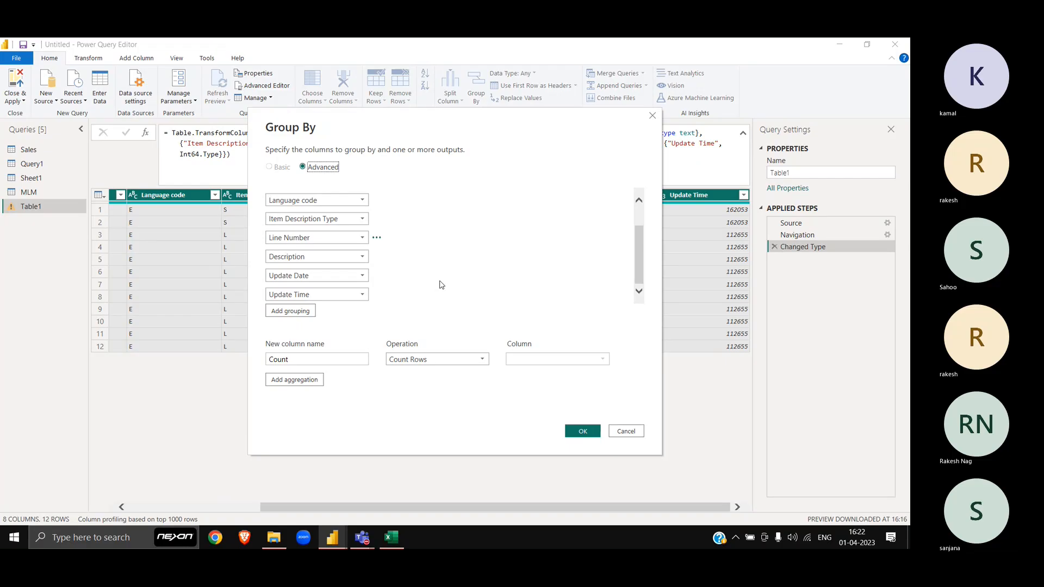
click(438, 360)
click(420, 457)
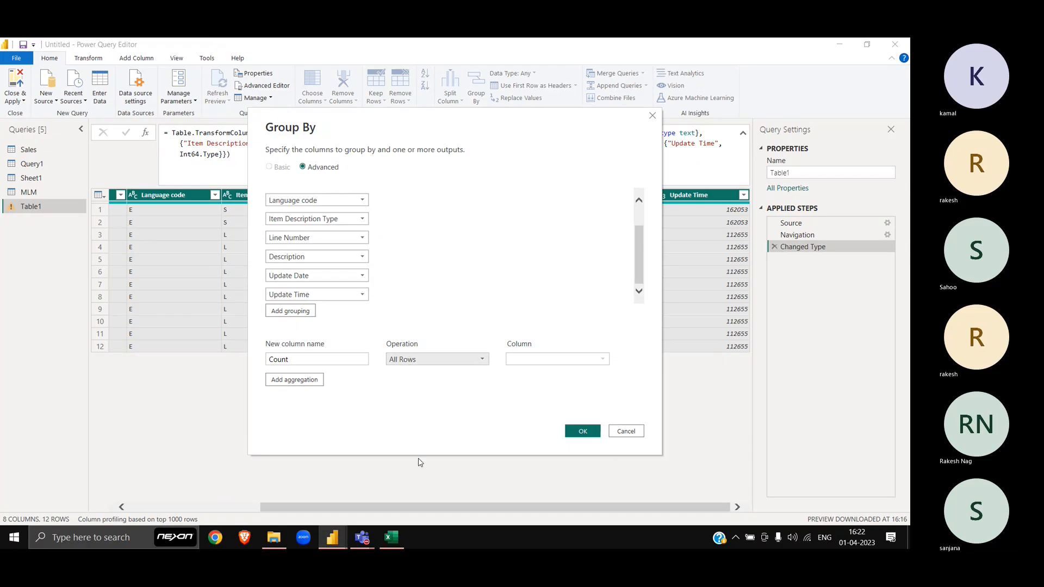
click(581, 435)
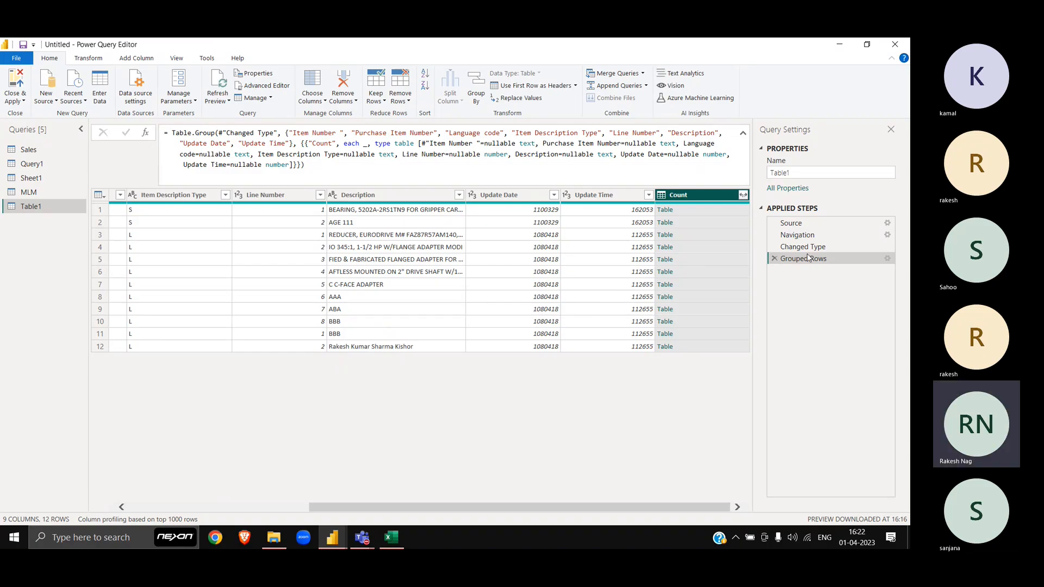
click(775, 259)
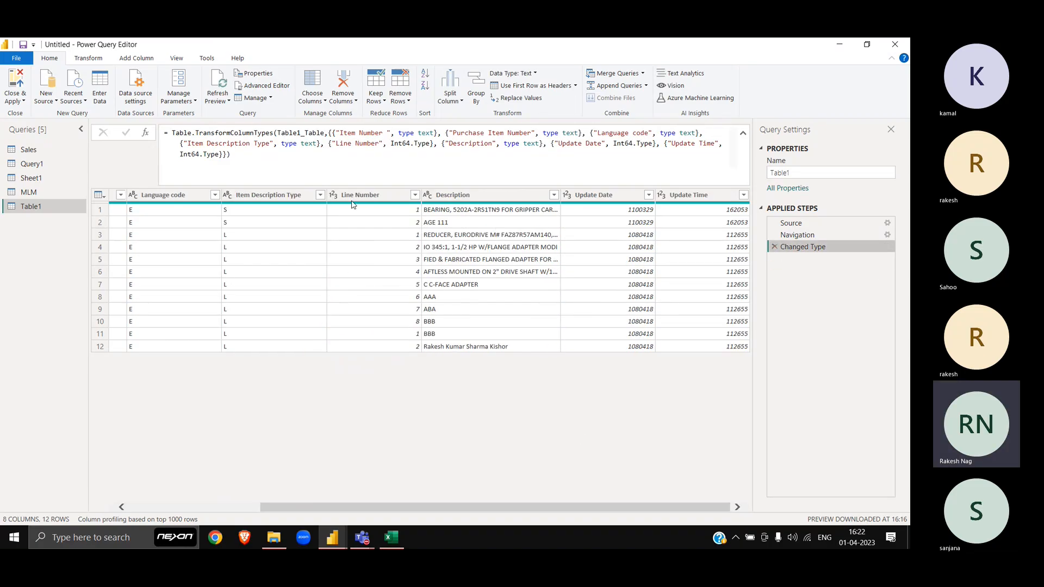
Step: Start a Group By on all of Table1's columns and reposition the dialog
click(378, 194)
key(ctrl+a)
right_click(378, 195)
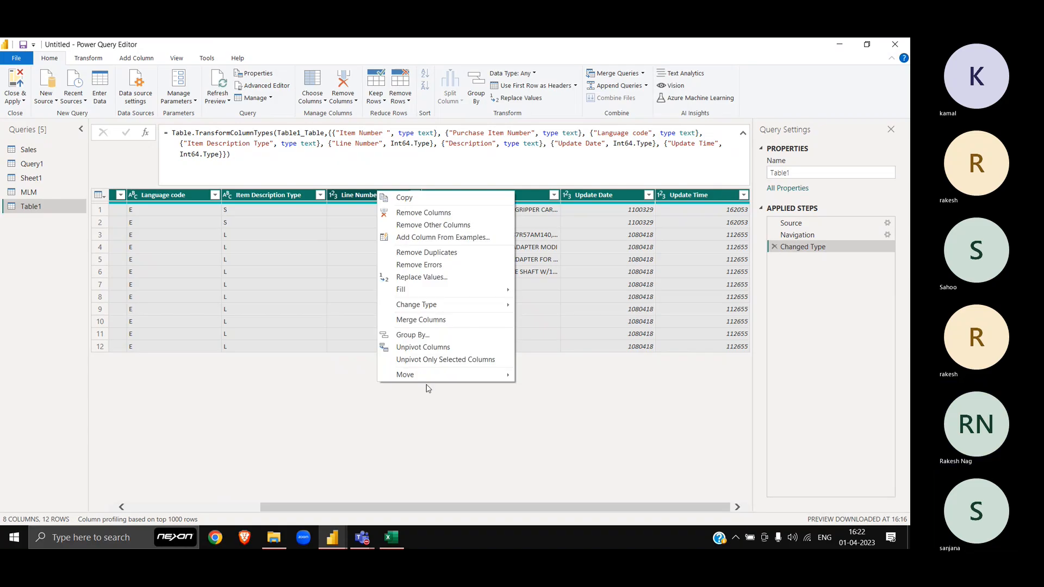
click(406, 335)
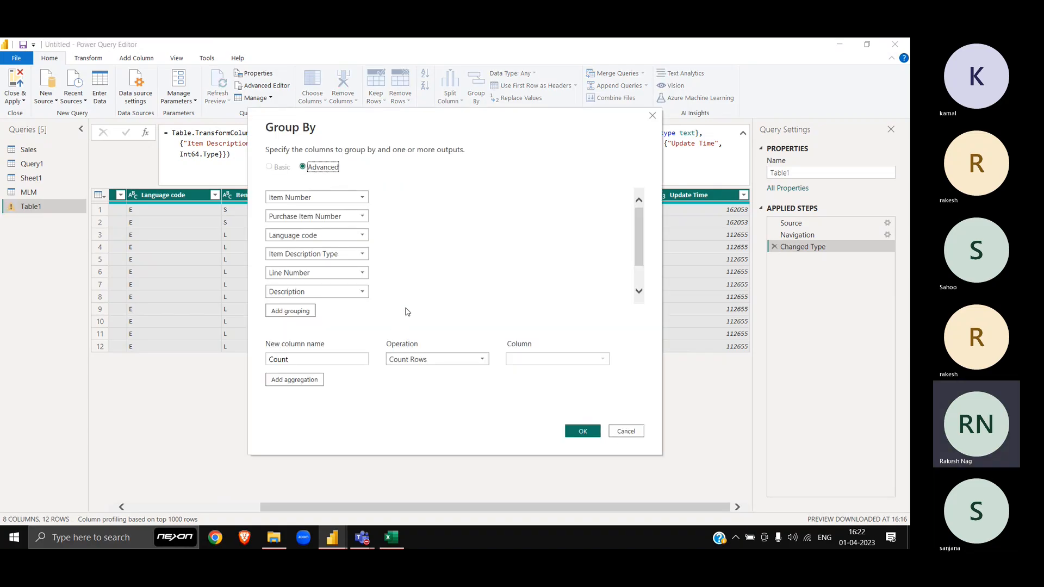
scroll(448, 254, down, 2)
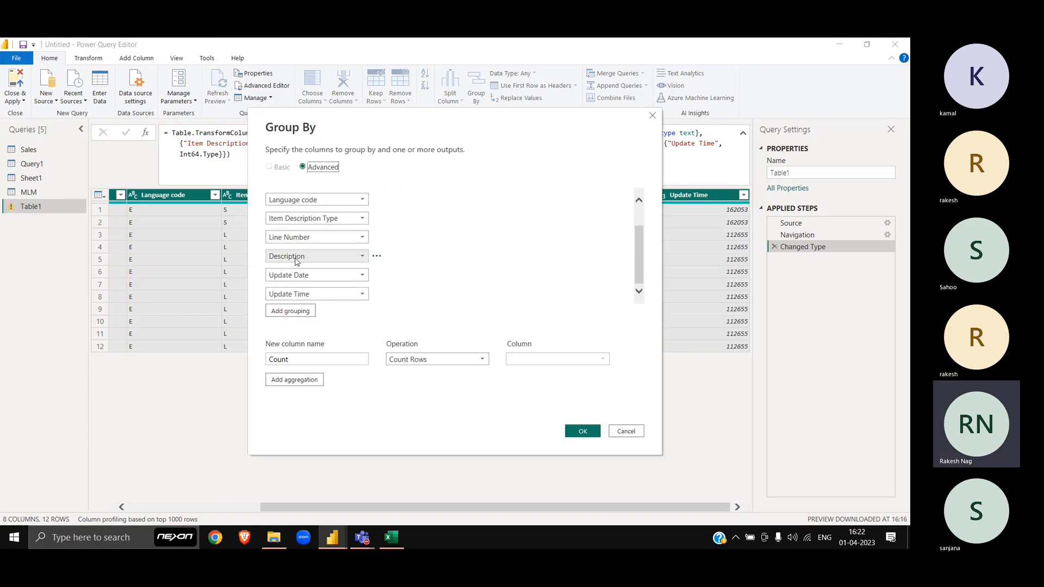
drag(413, 117, 182, 199)
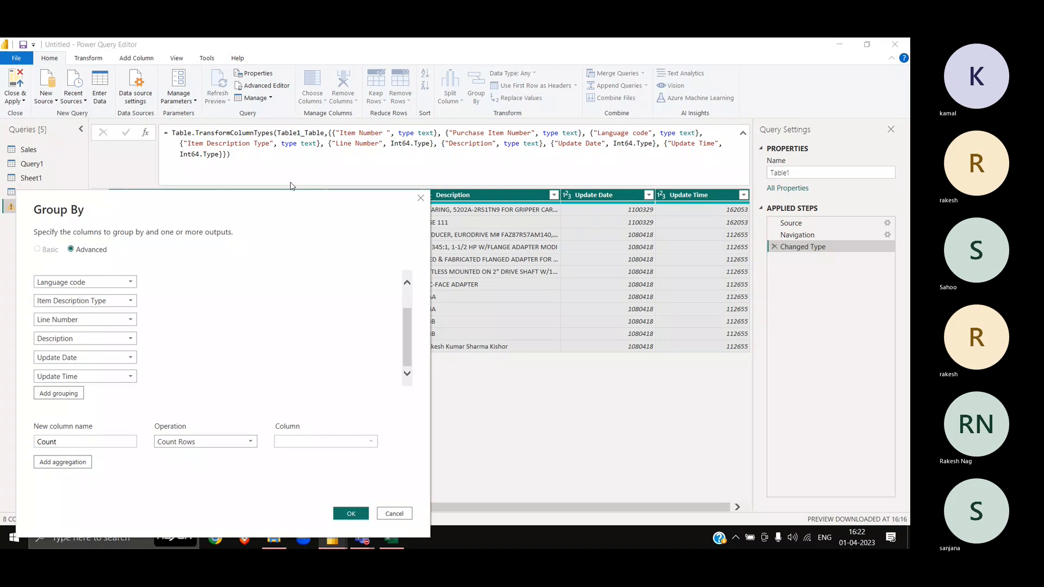
drag(290, 197, 498, 291)
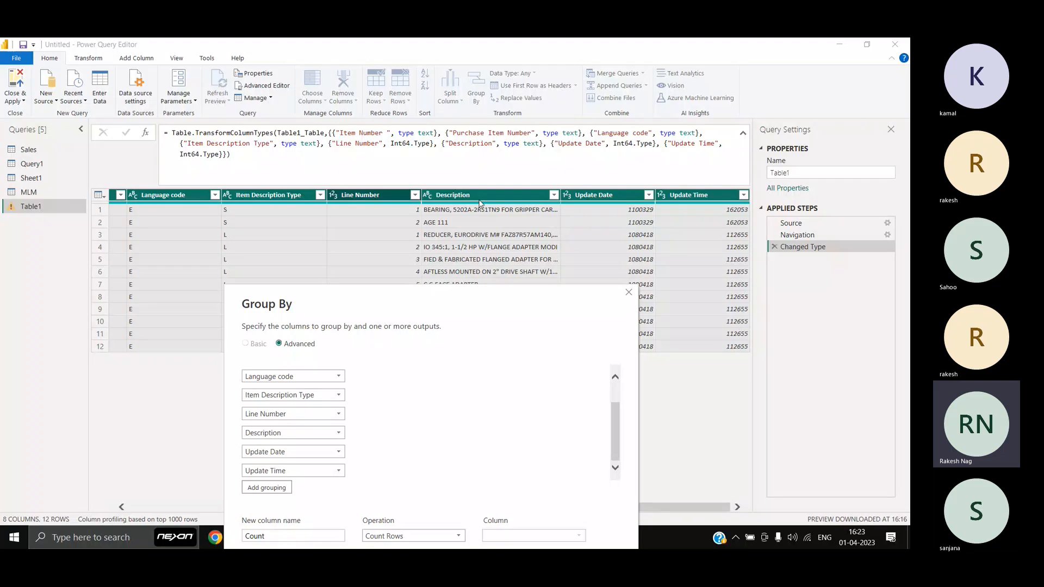
mouse_move(408, 396)
scroll(471, 427, up, 2)
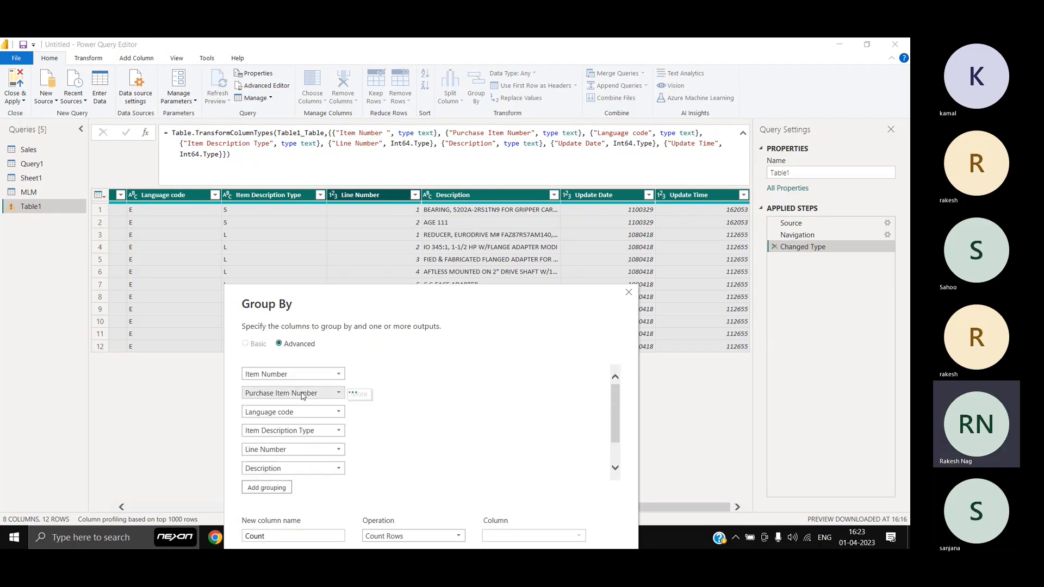
Step: Drop the Line Number and Description groupings, choose All Rows, and select the column name for renaming
click(353, 450)
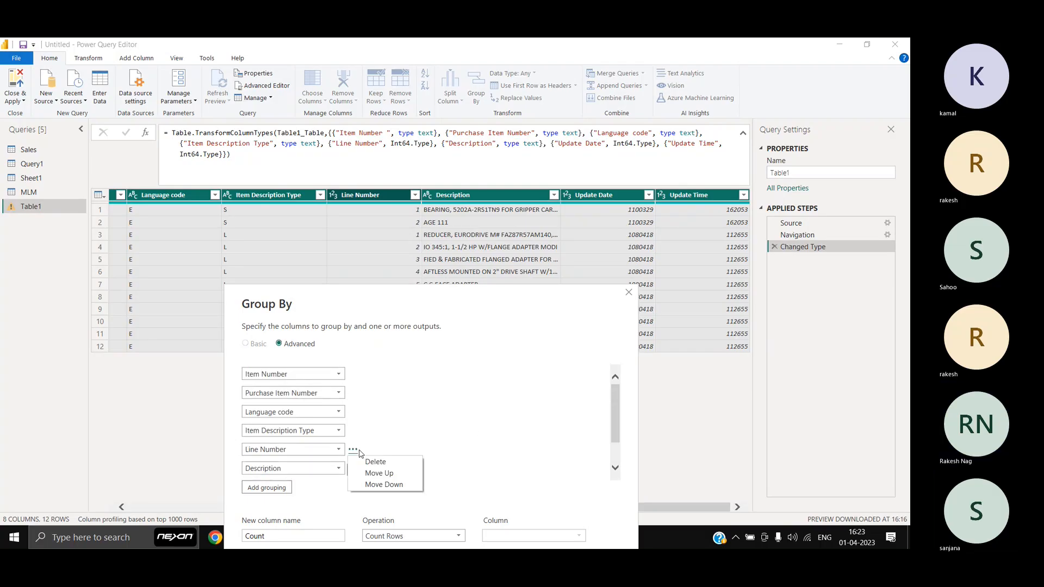
click(373, 462)
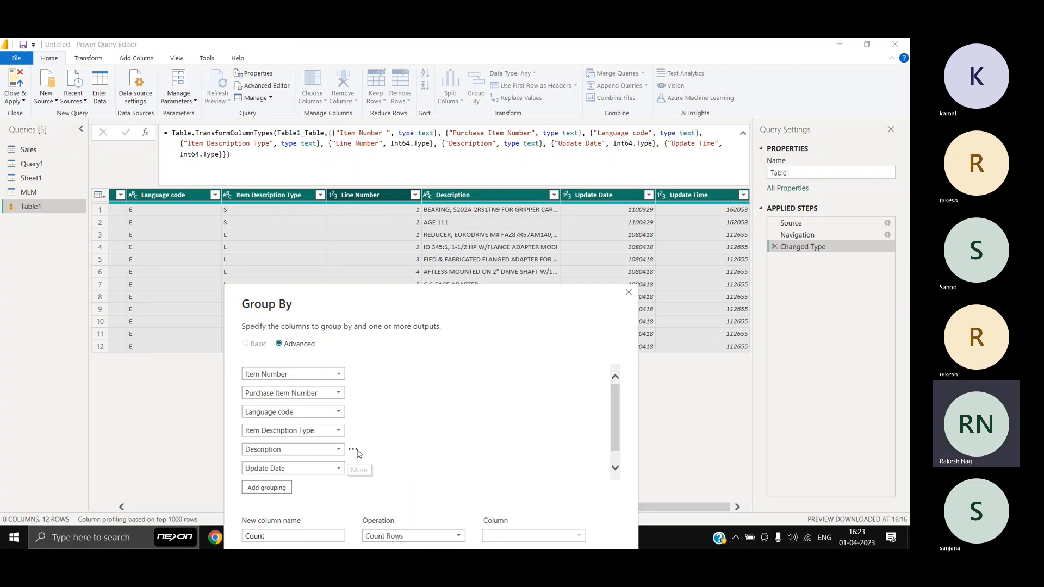
click(352, 449)
click(376, 463)
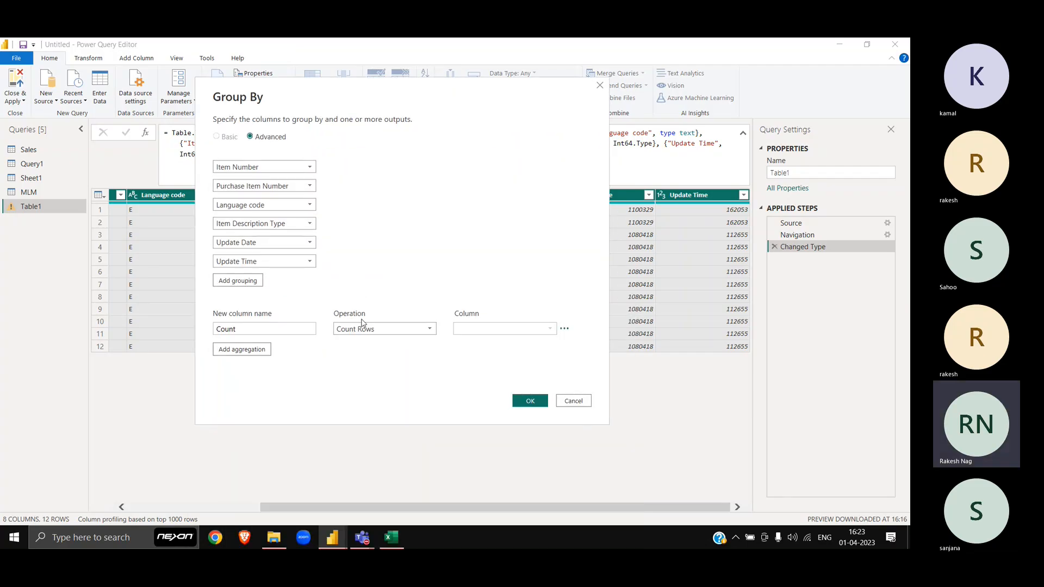
click(359, 330)
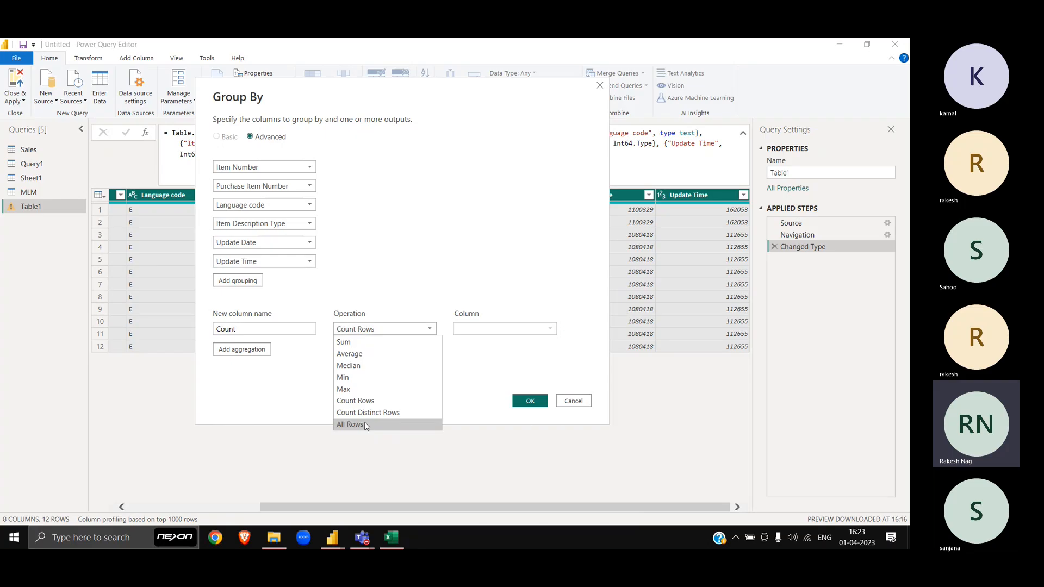
click(366, 424)
click(258, 331)
double_click(257, 332)
Step: Name the aggregated column All and apply the grouping into 3 item rows
text(Al)
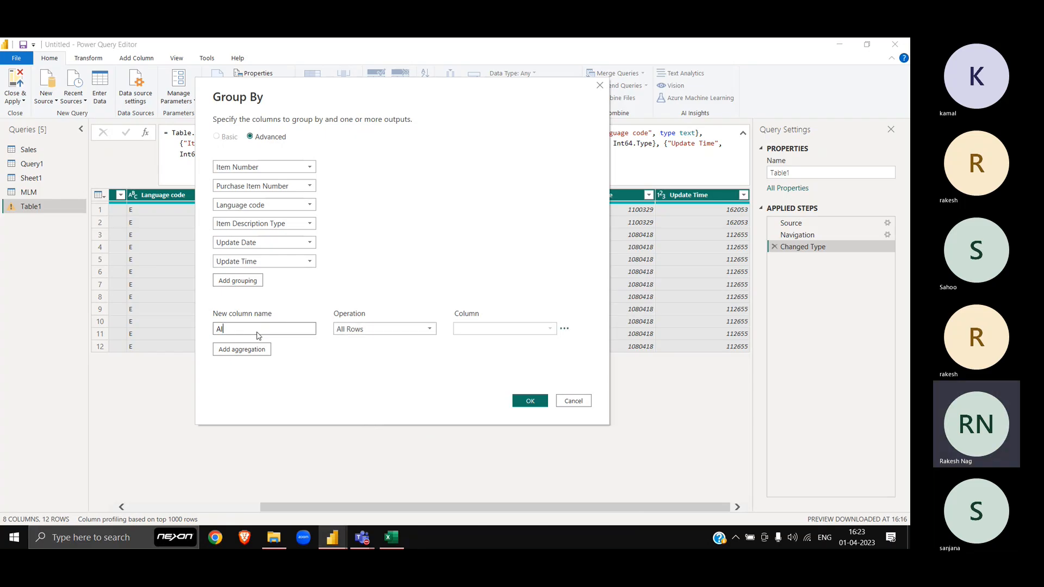
text(l)
click(530, 401)
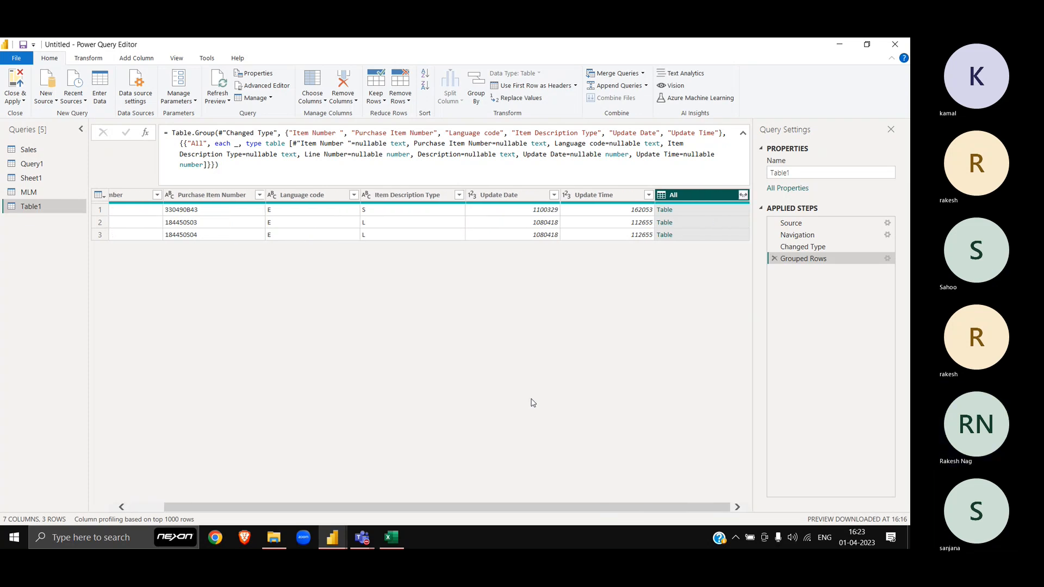
click(692, 221)
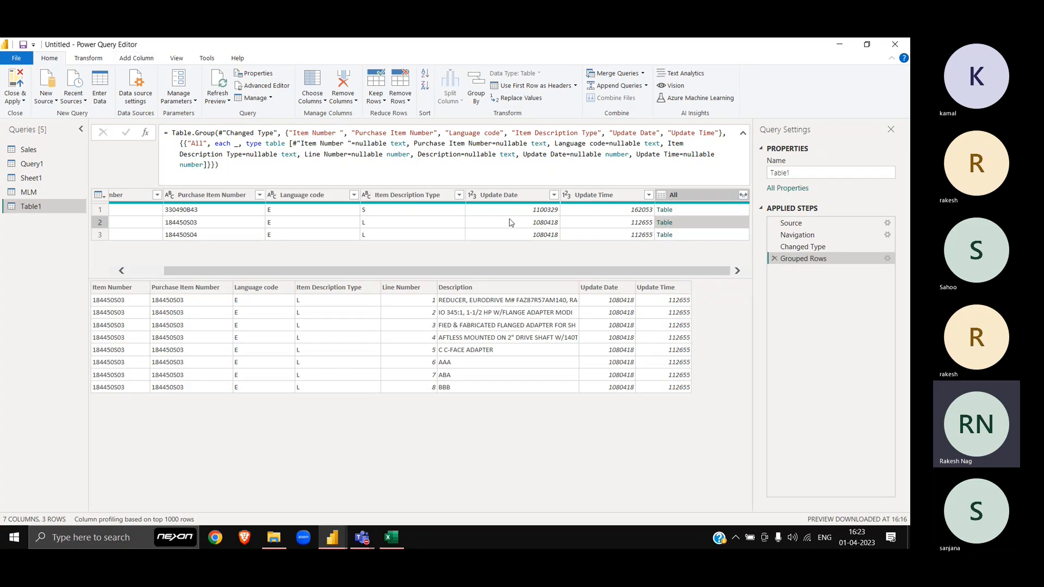
Step: Remove Purchase Item Number through Update Time, keeping only Item Number and All
click(511, 198)
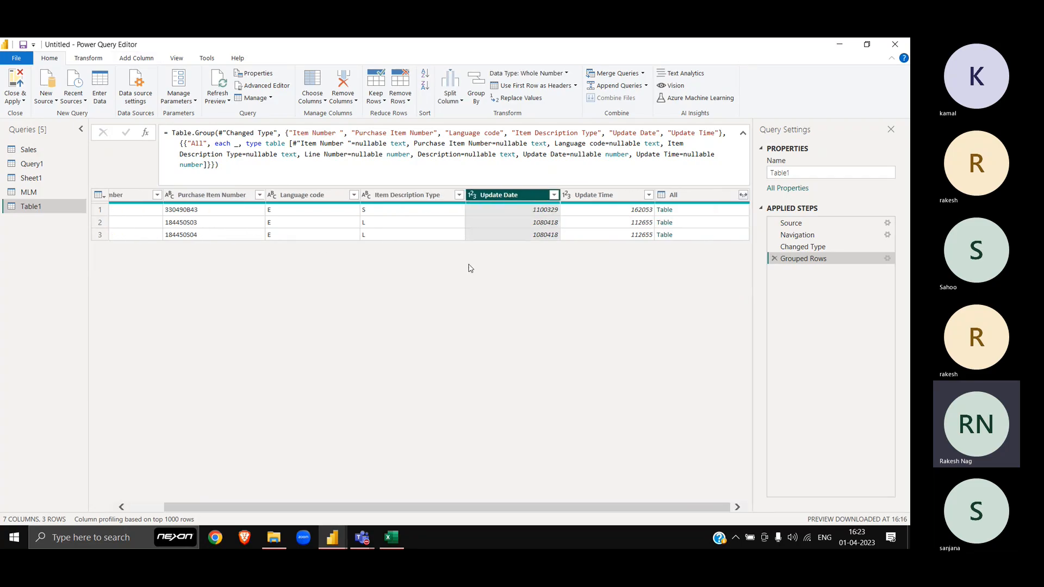
drag(593, 197, 319, 196)
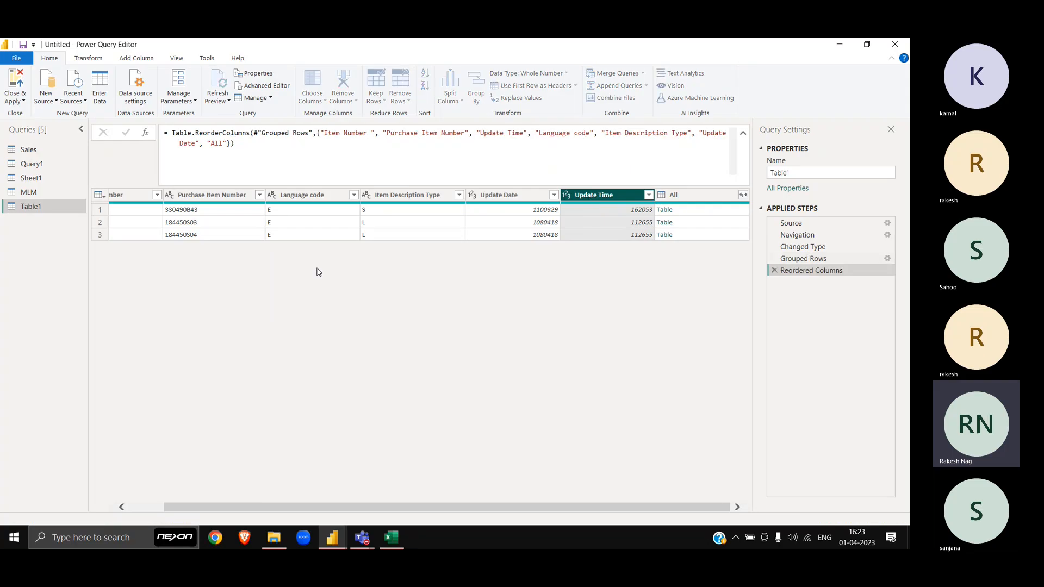
click(775, 271)
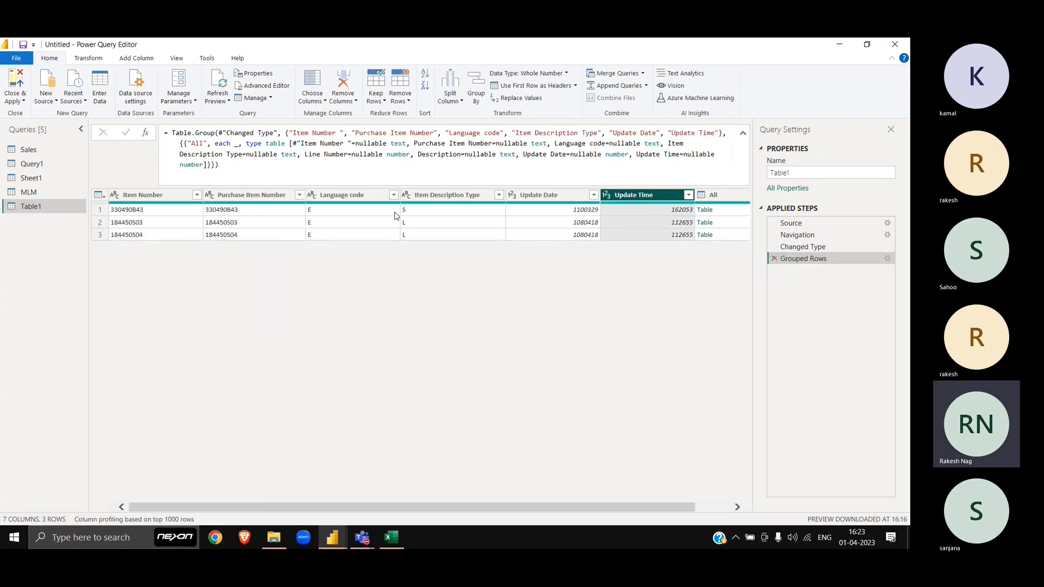
shift+click(249, 197)
key(Delete)
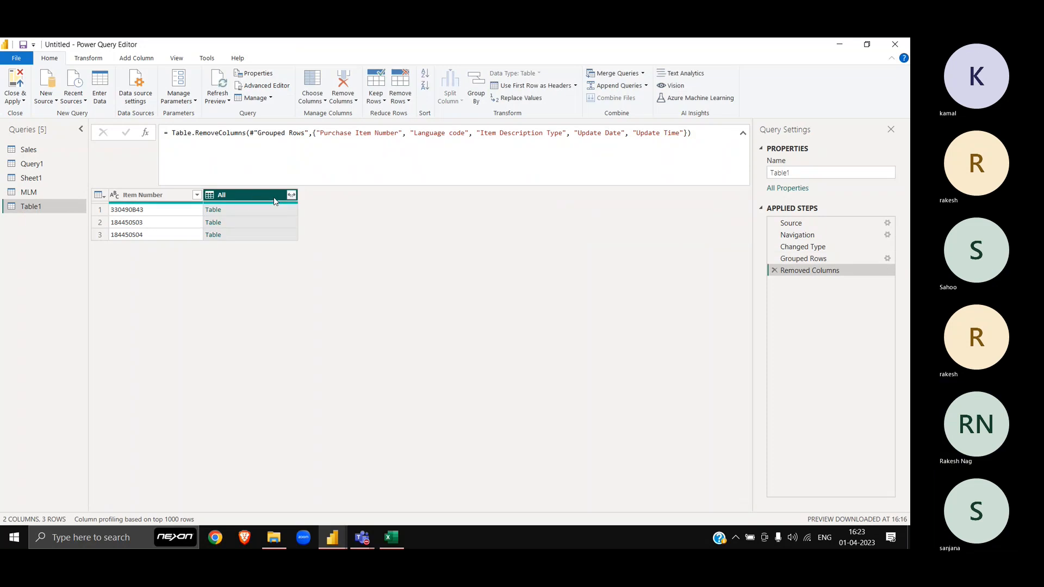
Step: Add a Custom column with the formula Table.SelectColumns([All],"Description")
click(146, 61)
click(54, 88)
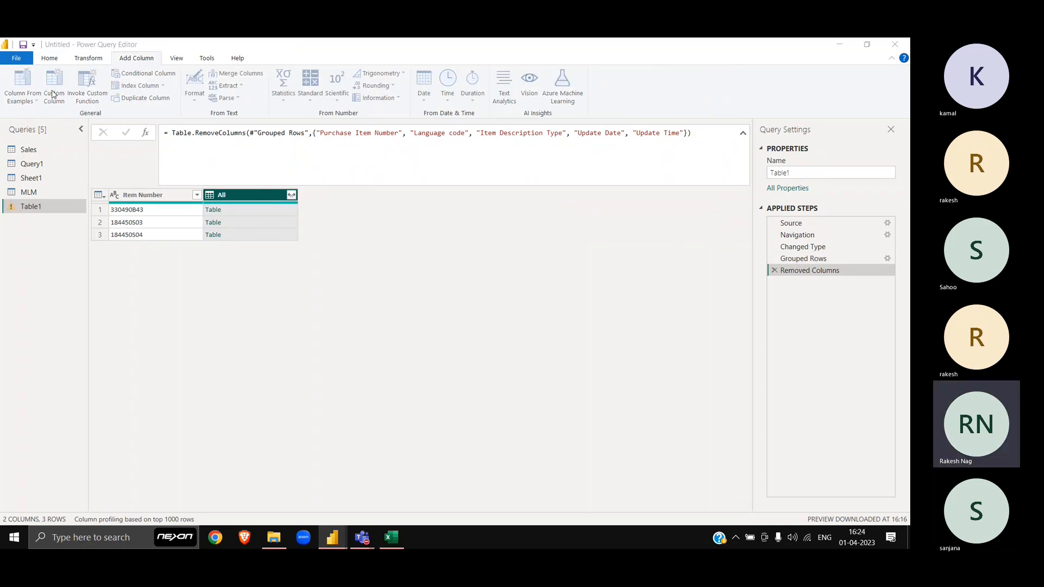
click(375, 279)
text(Tab)
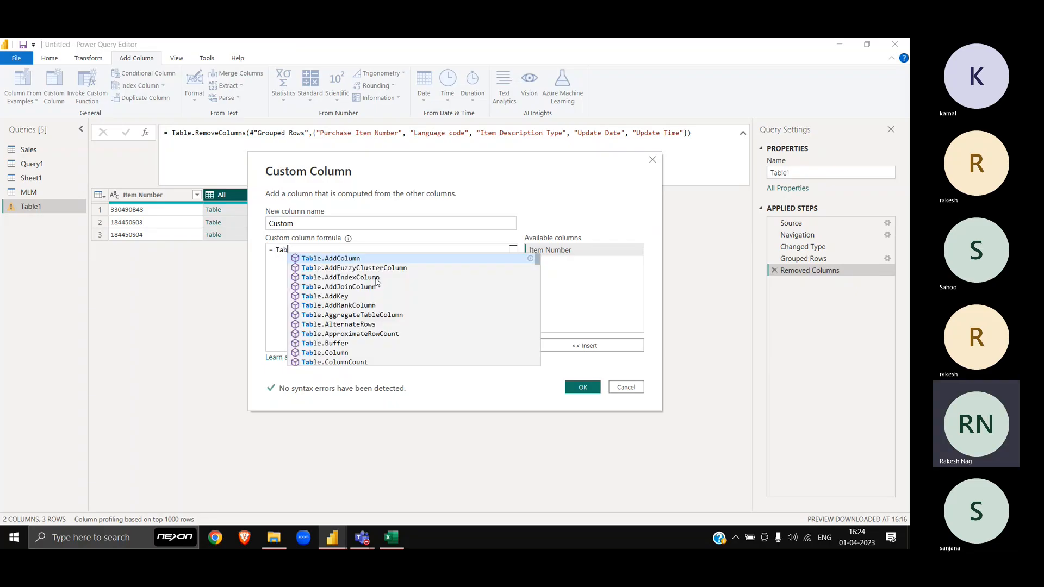
text(le.Selec)
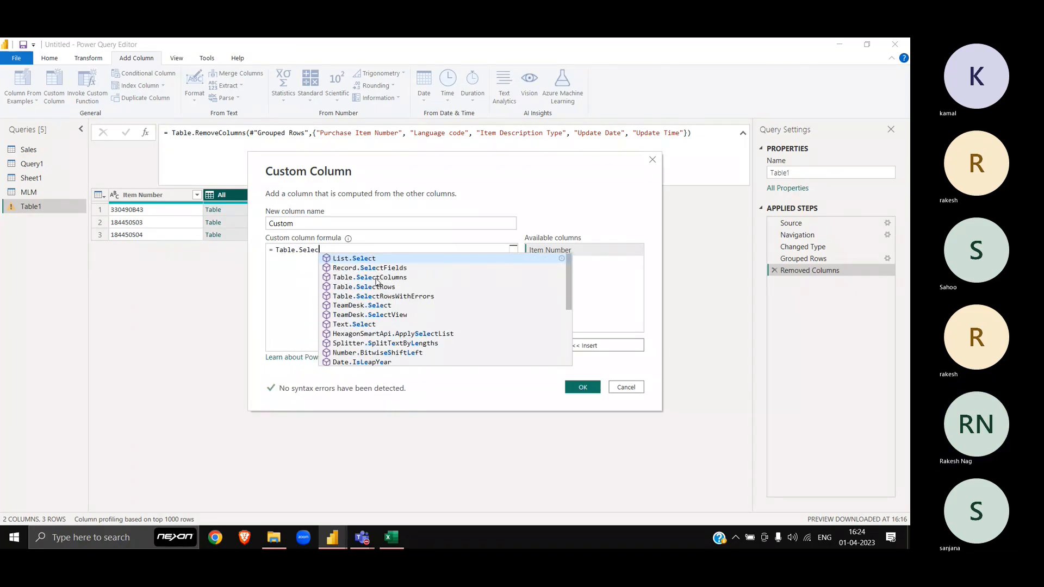
text(tColumns)
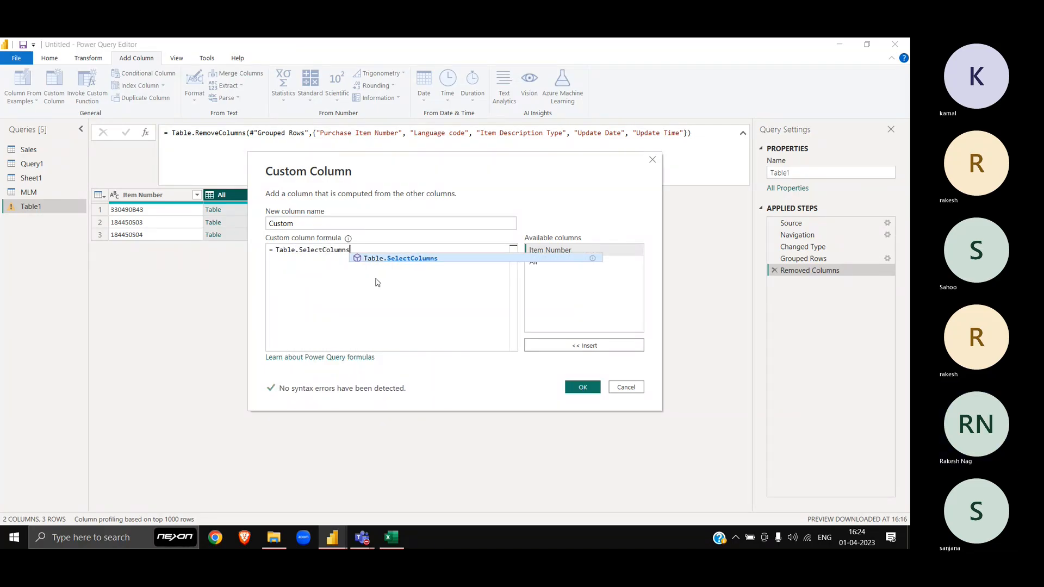
text(()
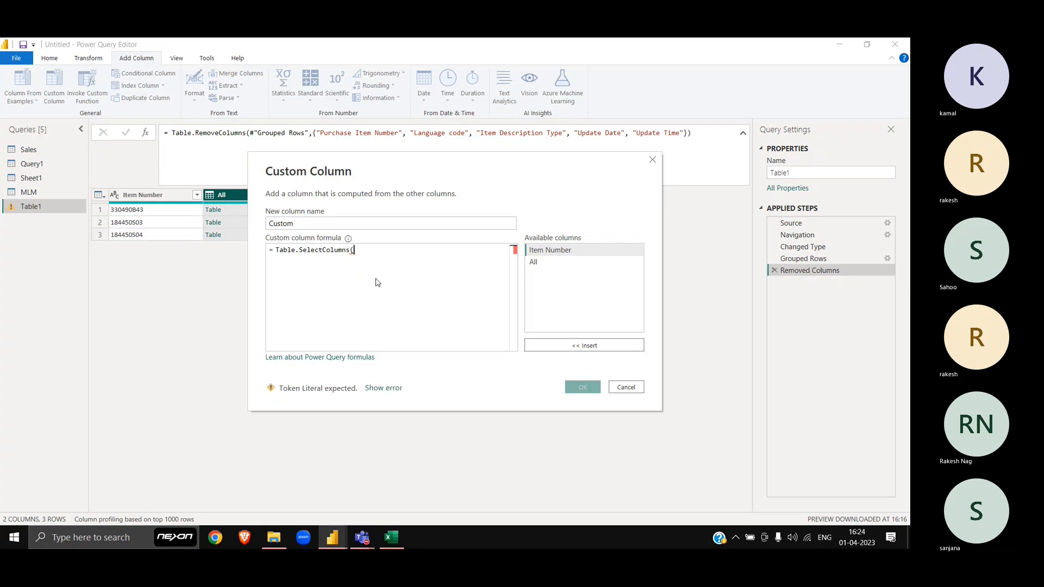
double_click(544, 264)
text(,)
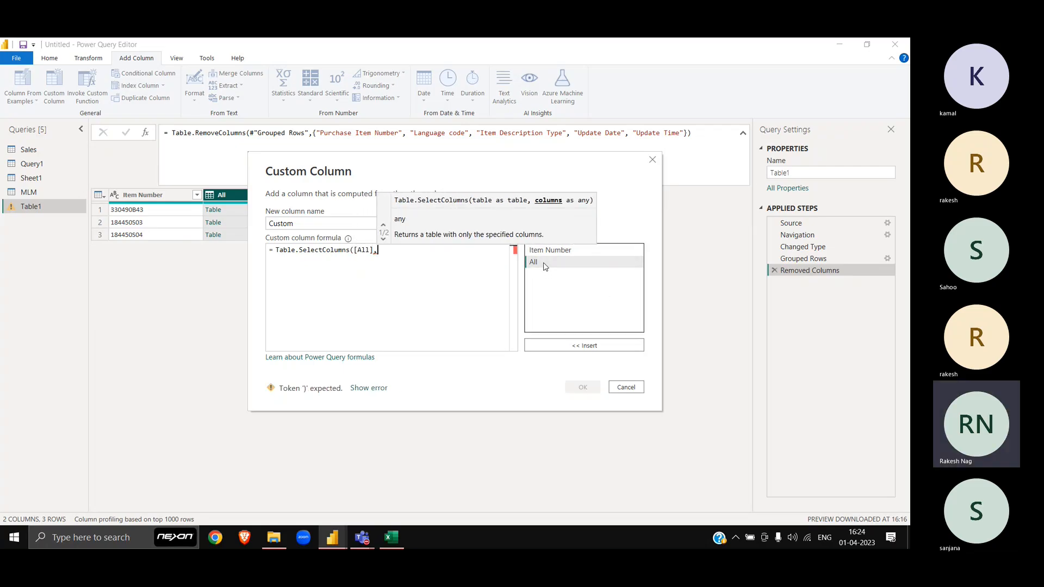
text("Descr)
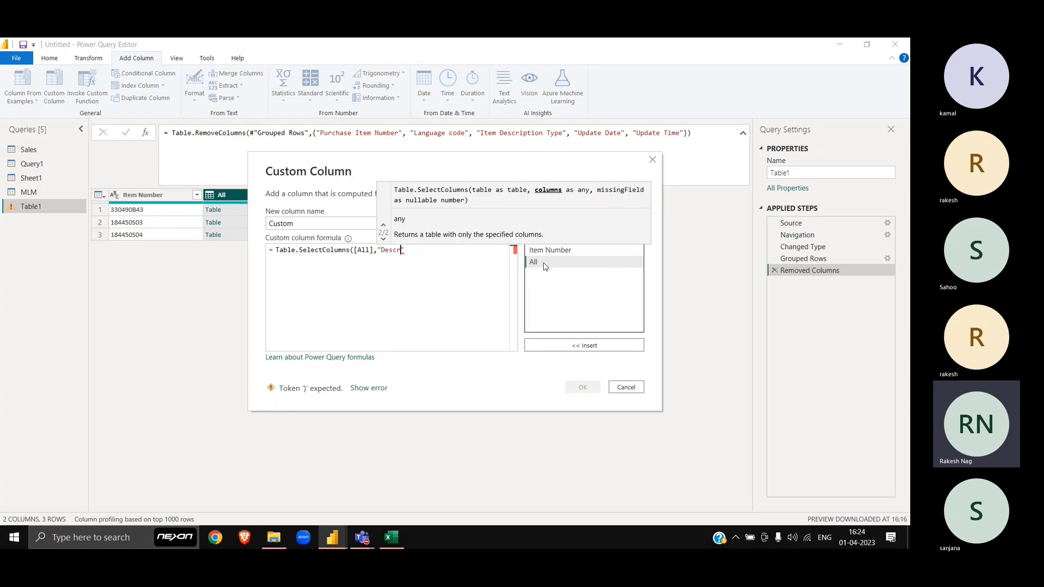
text(iption)
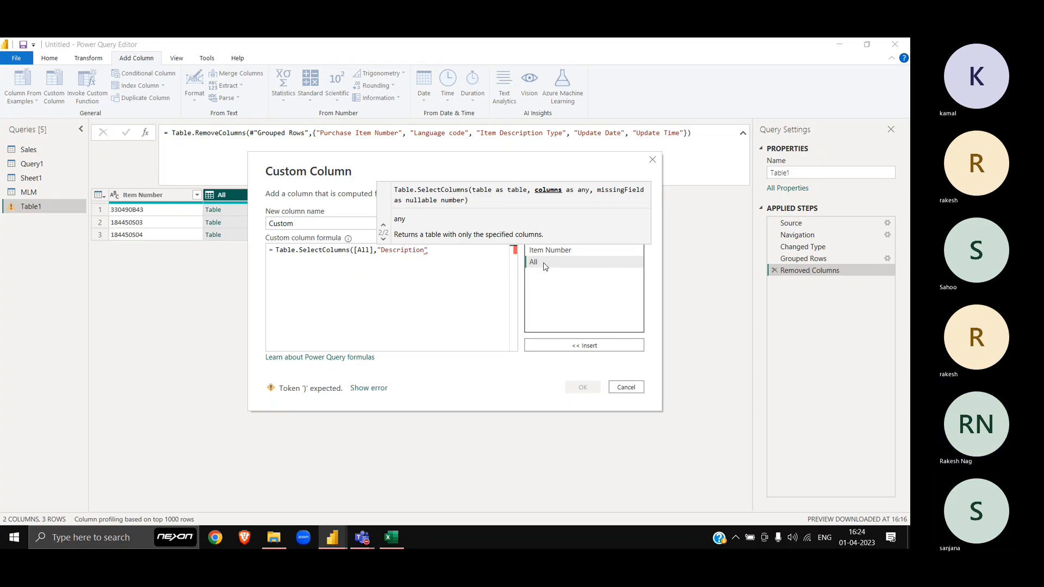
text())
click(583, 387)
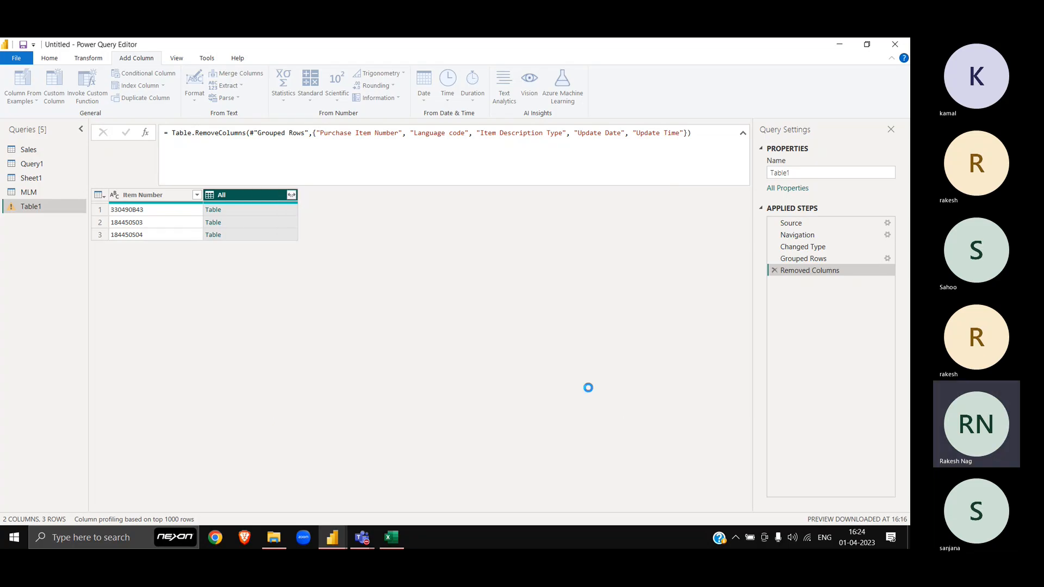
click(331, 211)
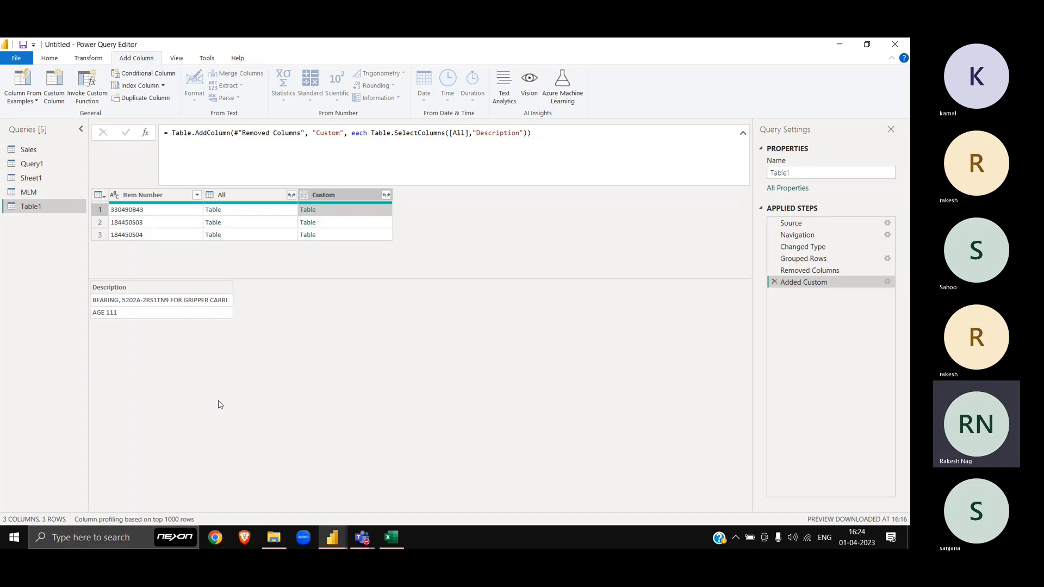
key(Down)
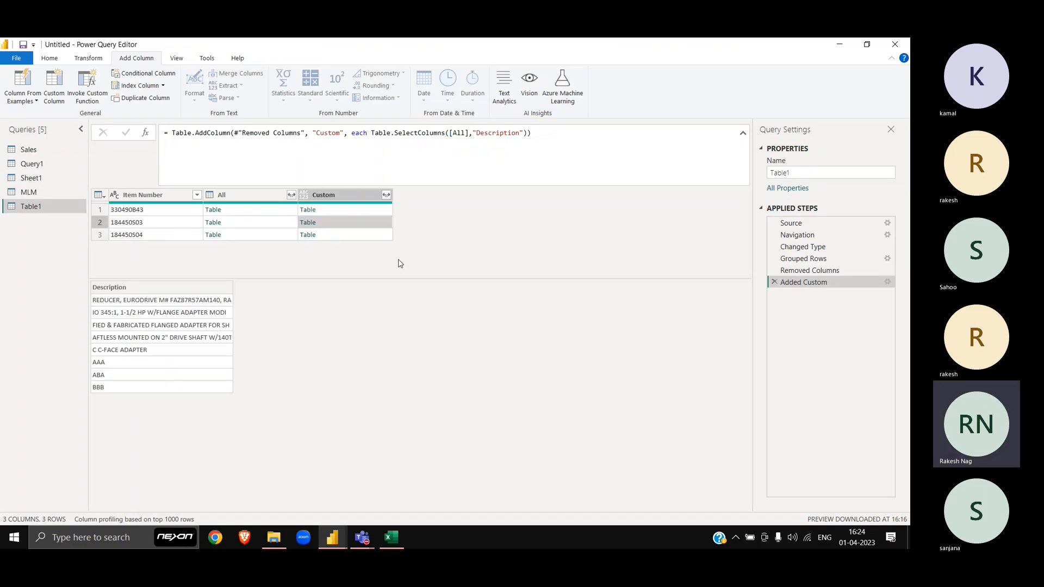
key(Down)
key(Up)
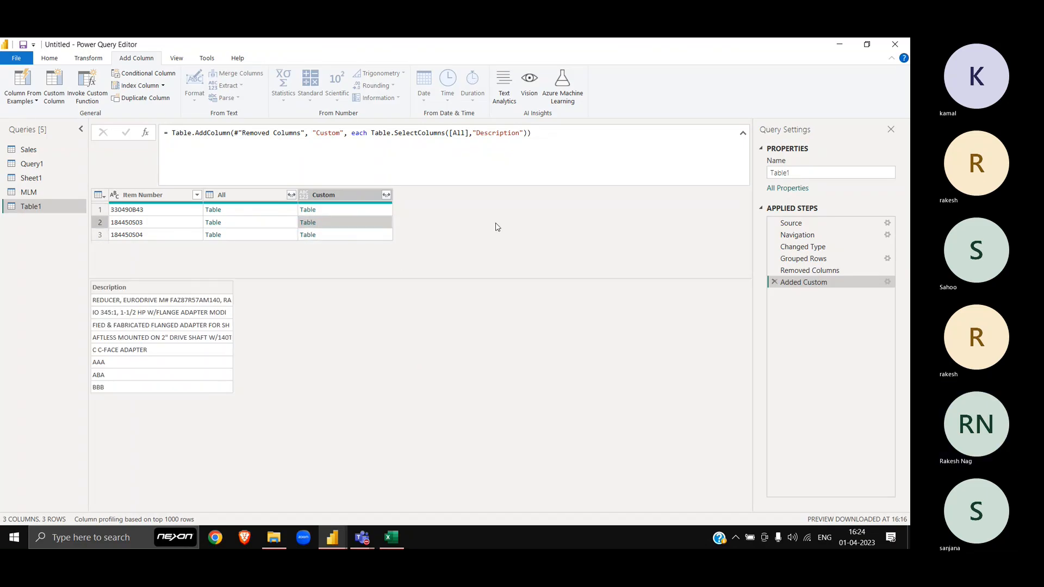
key(Up)
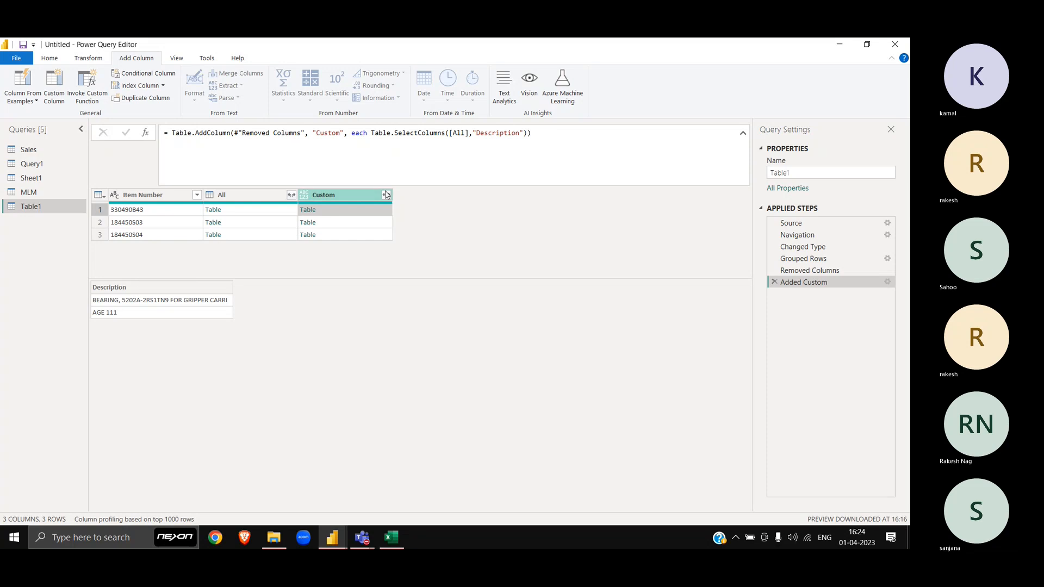
click(386, 195)
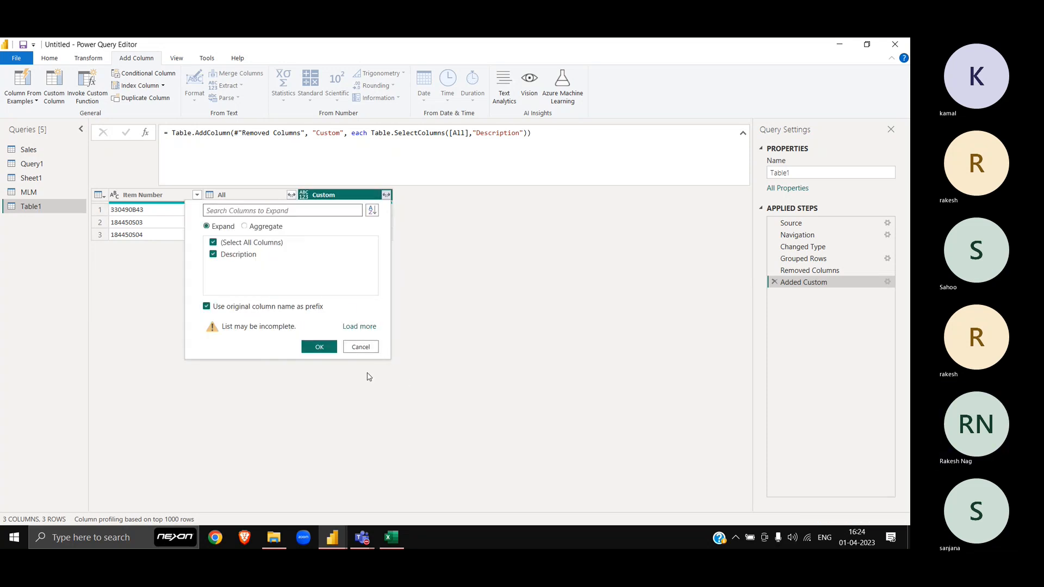
click(361, 347)
click(361, 210)
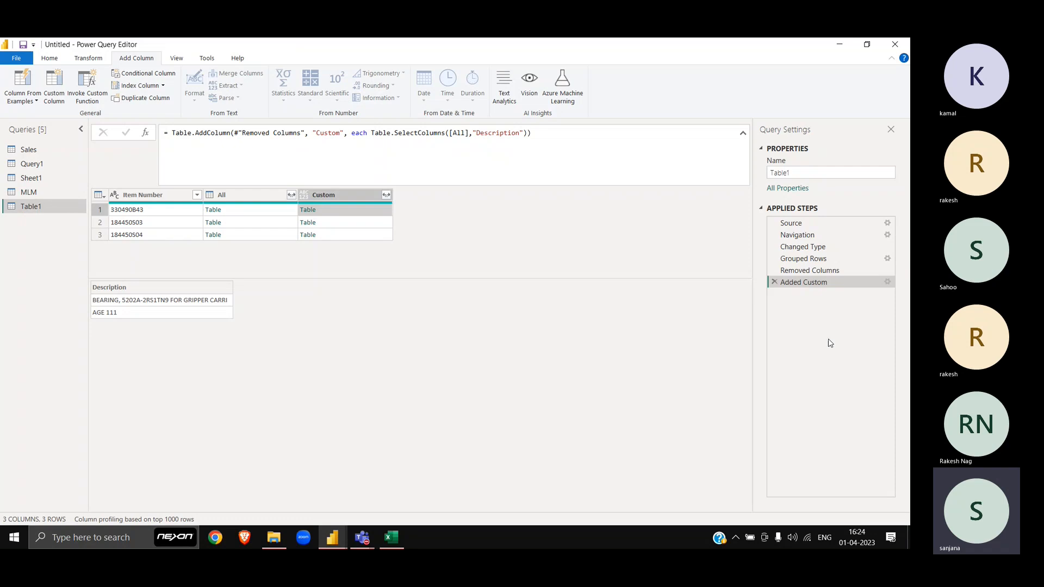
Step: Append [Description] to the custom column formula so it returns lists
click(888, 283)
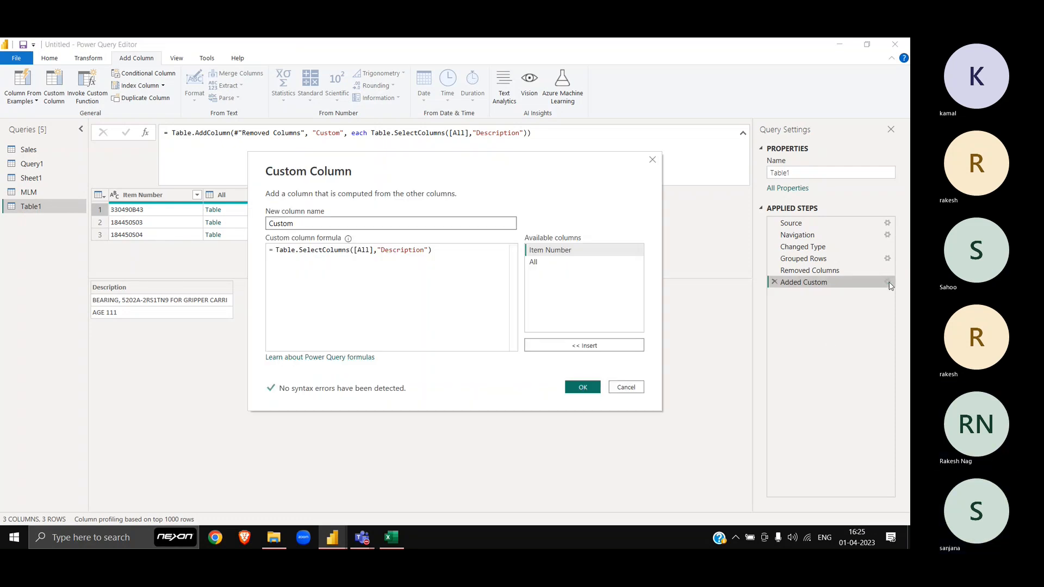
double_click(412, 251)
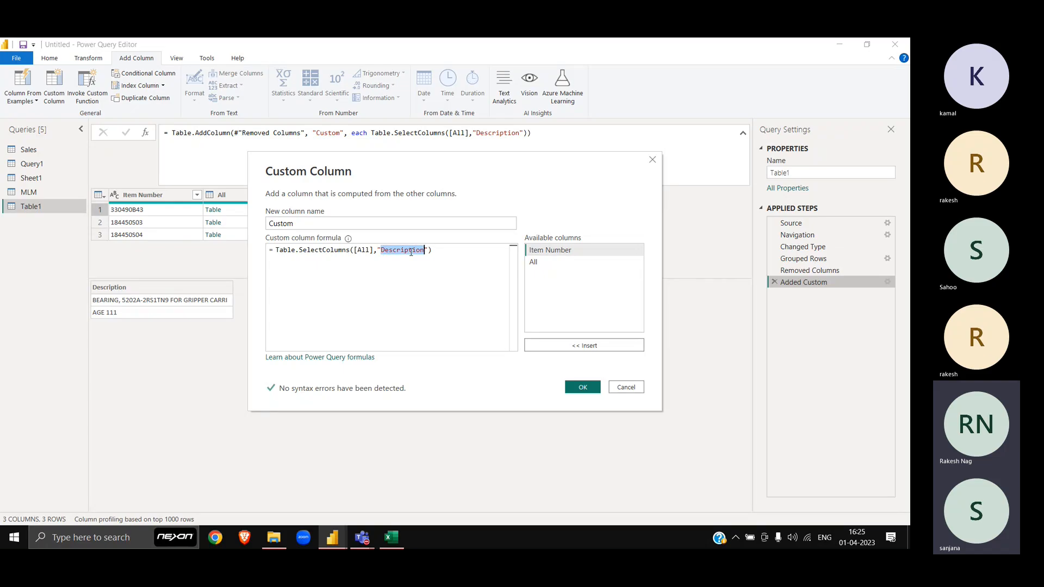
key(End)
text([Description)
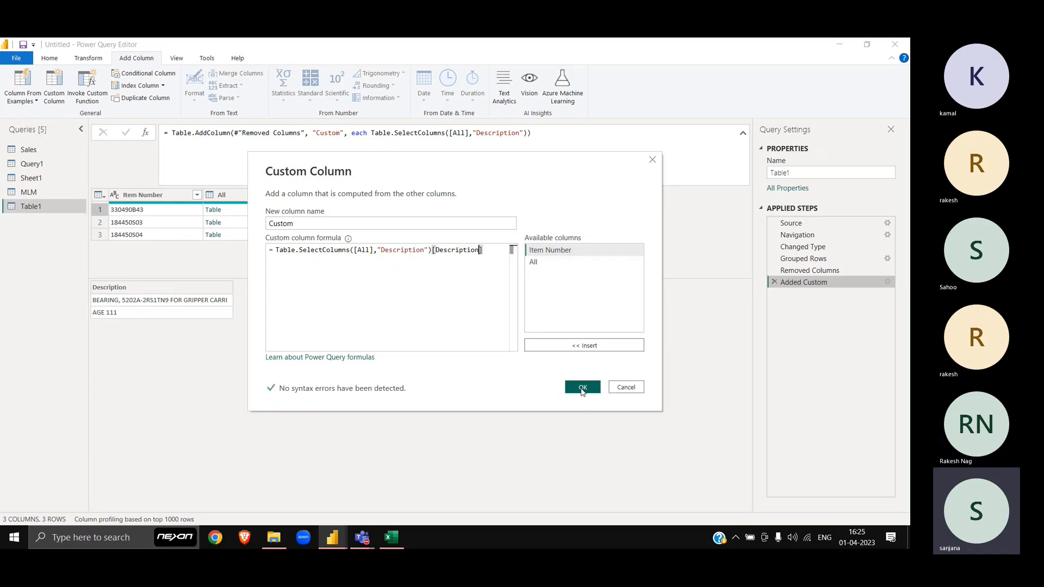
click(583, 388)
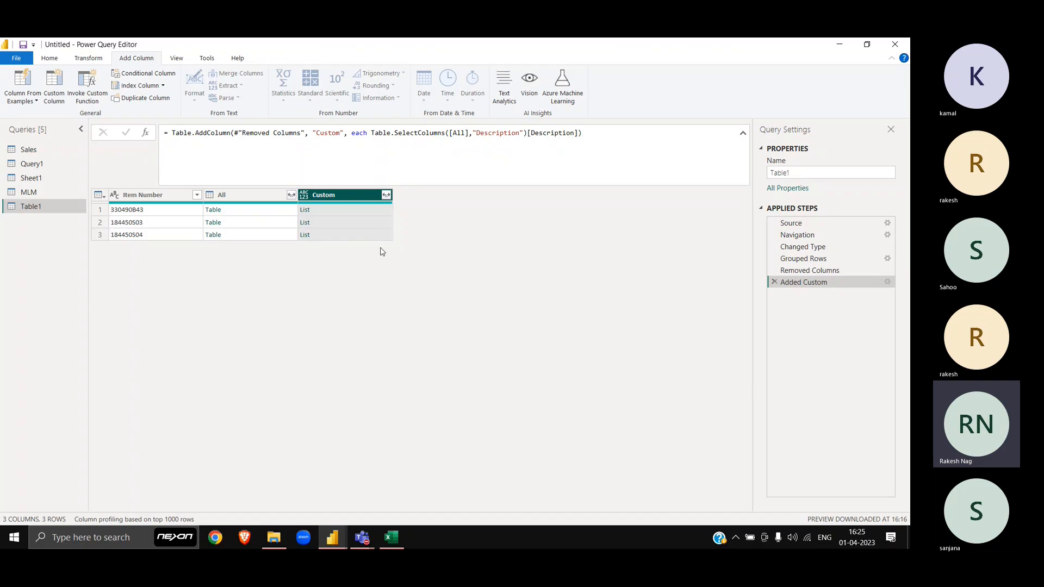
Step: Preview the description list of each of the three items
click(353, 215)
key(Down)
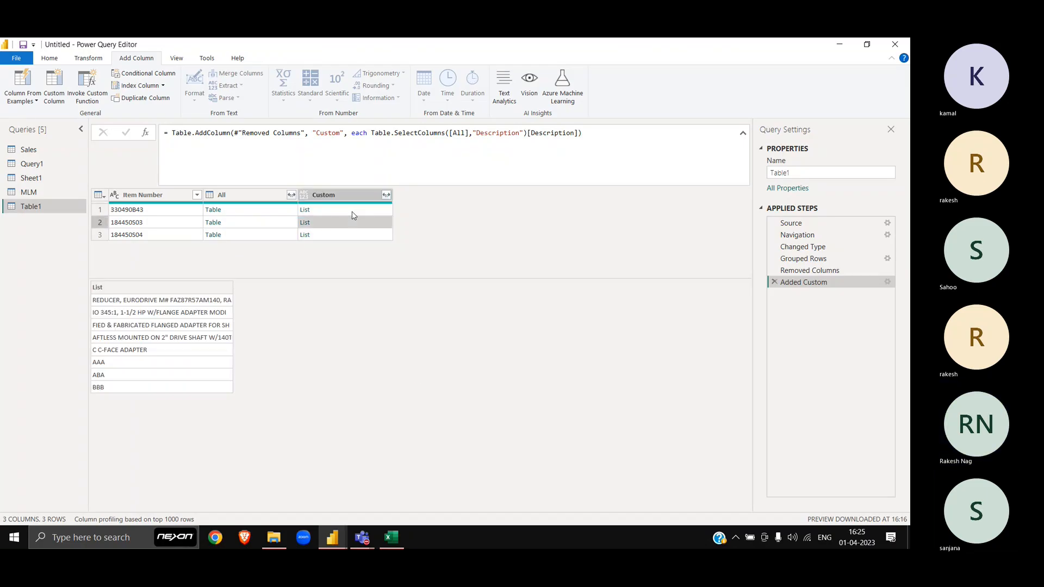
key(Down)
click(354, 215)
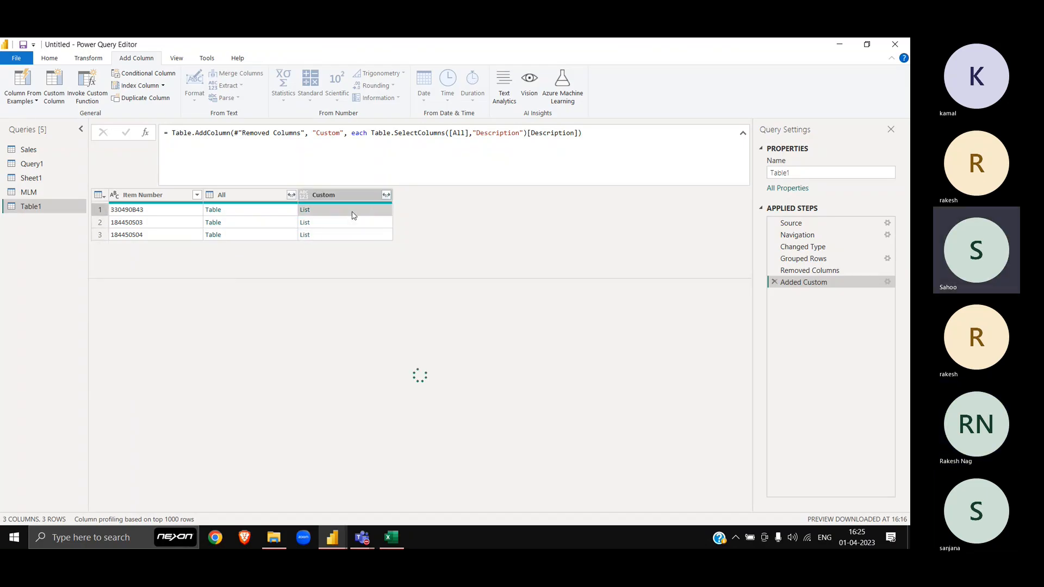
click(386, 195)
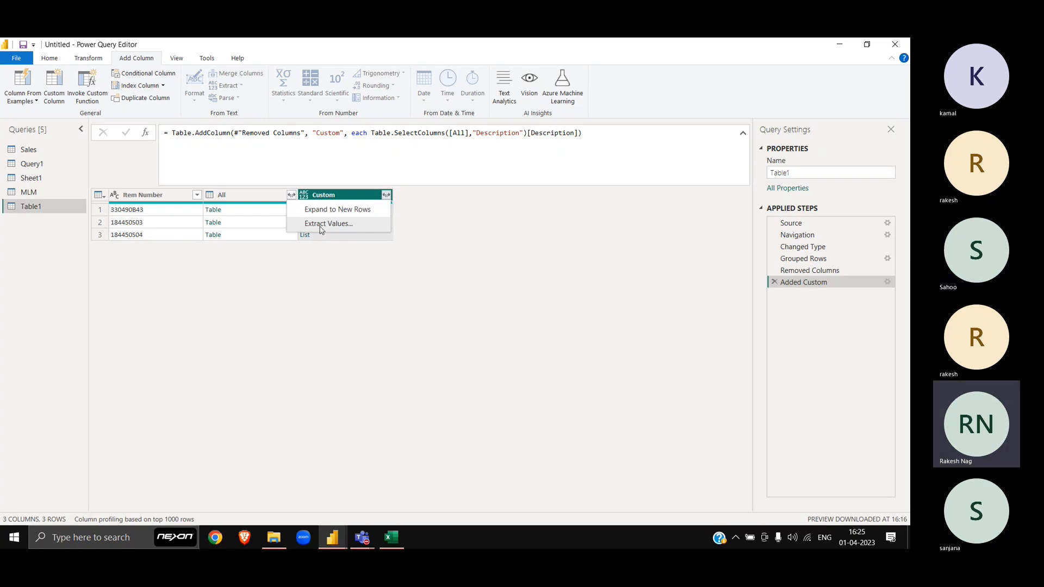
Step: Try Expand to New Rows and undo it, then extract the list values with a Space delimiter
click(329, 213)
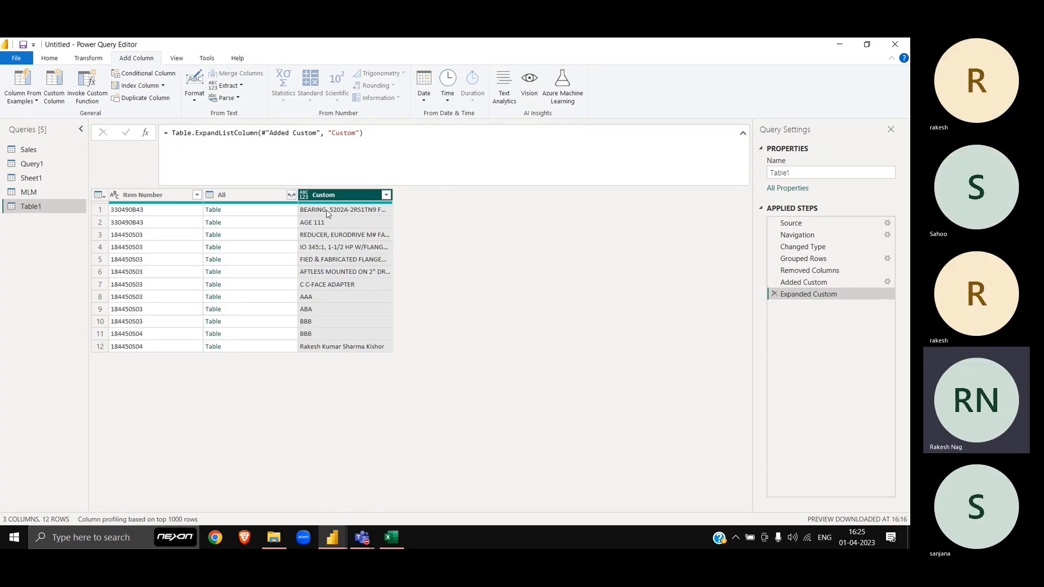
click(774, 295)
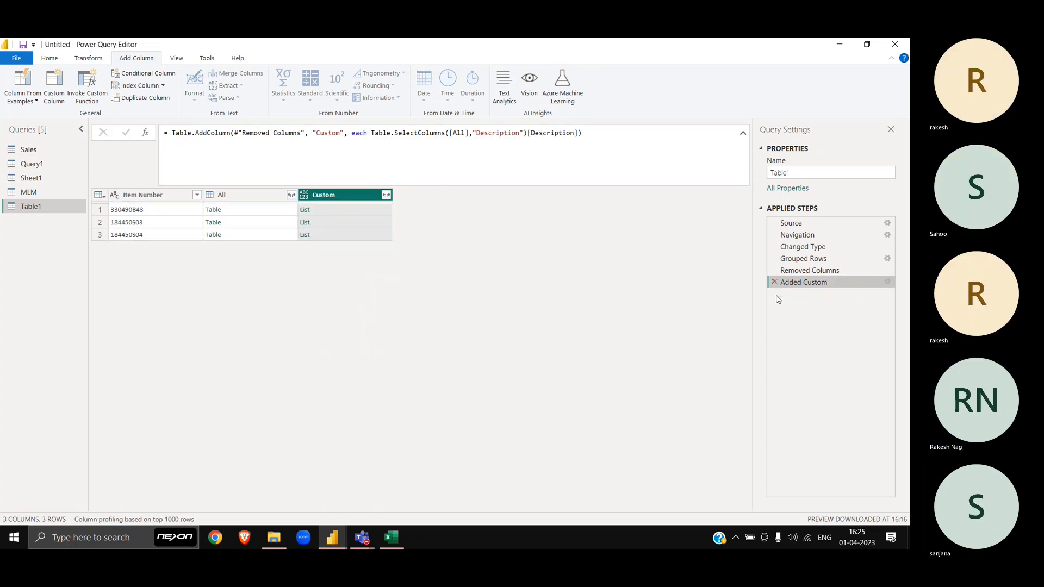
click(387, 195)
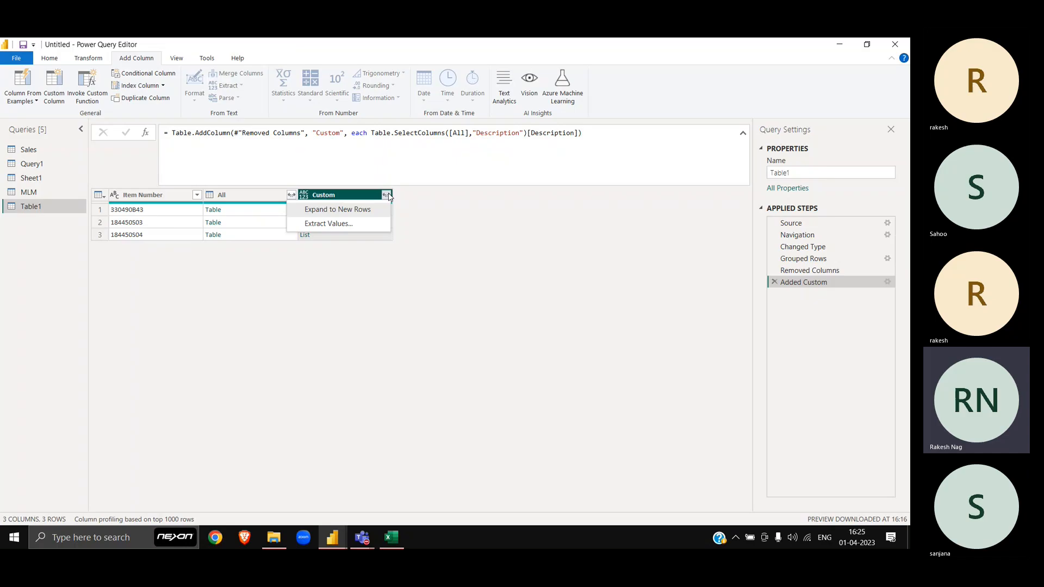
click(337, 224)
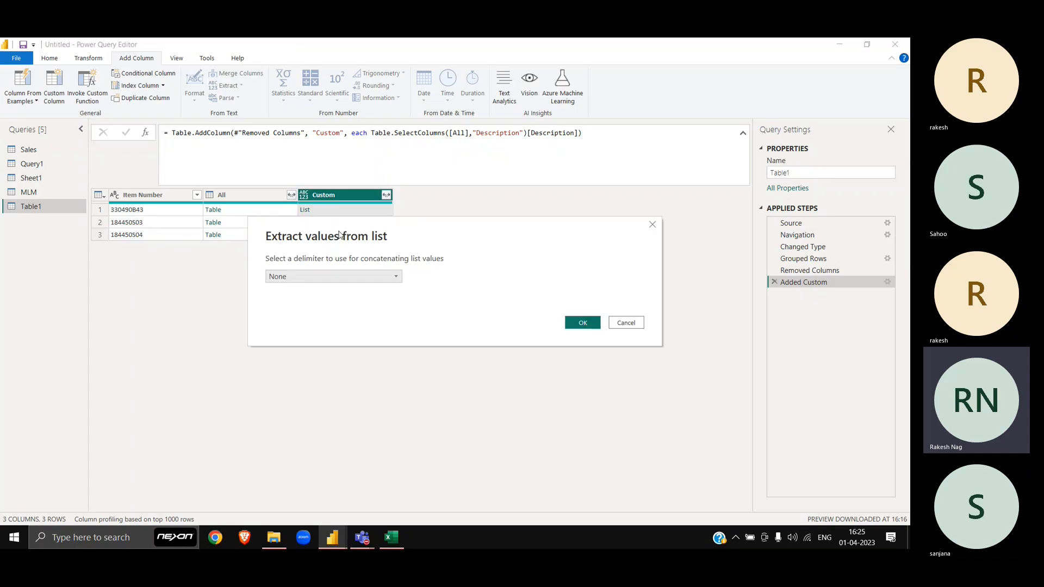
click(337, 279)
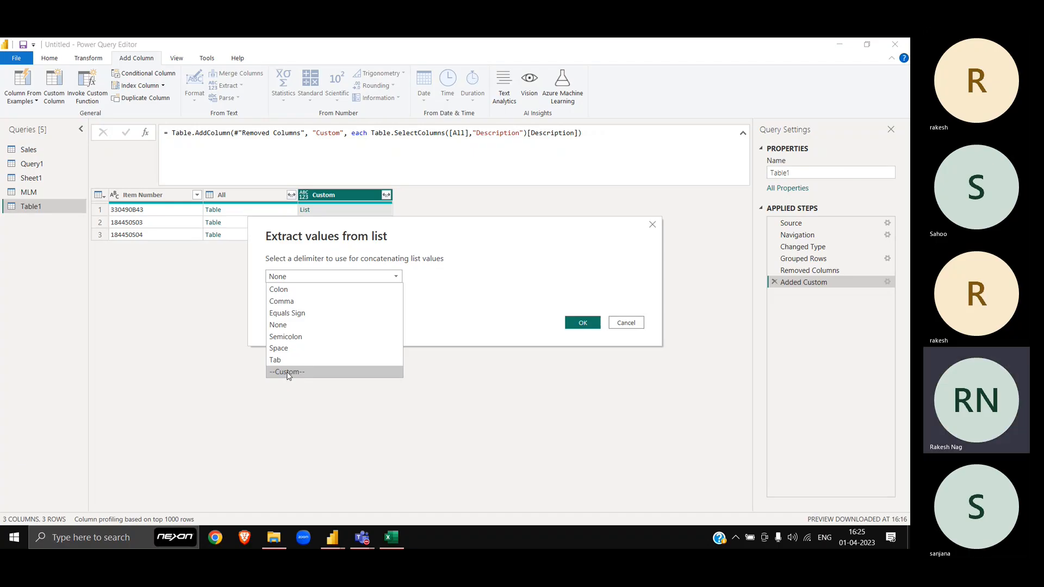
click(278, 348)
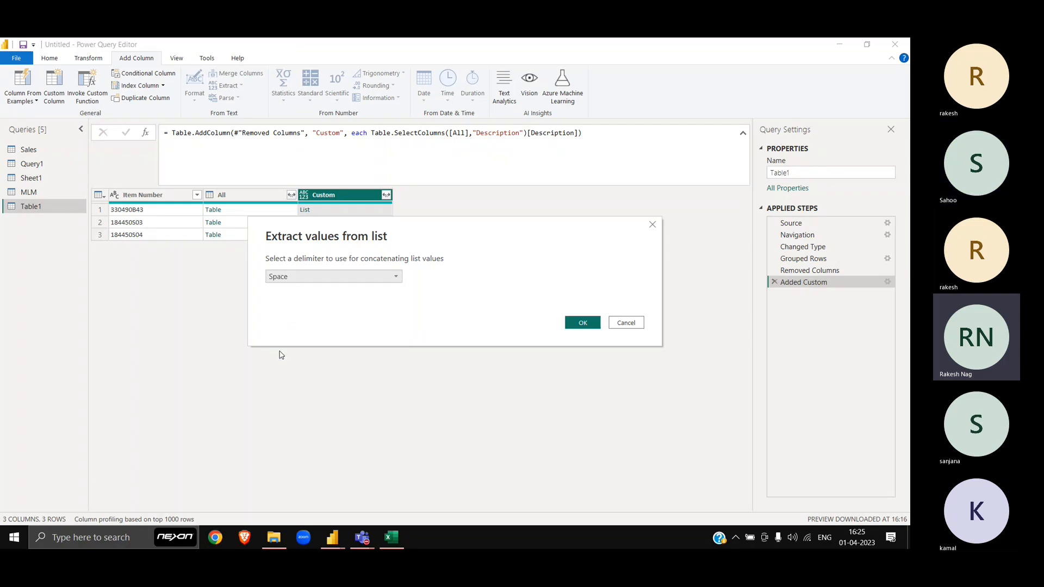
click(583, 323)
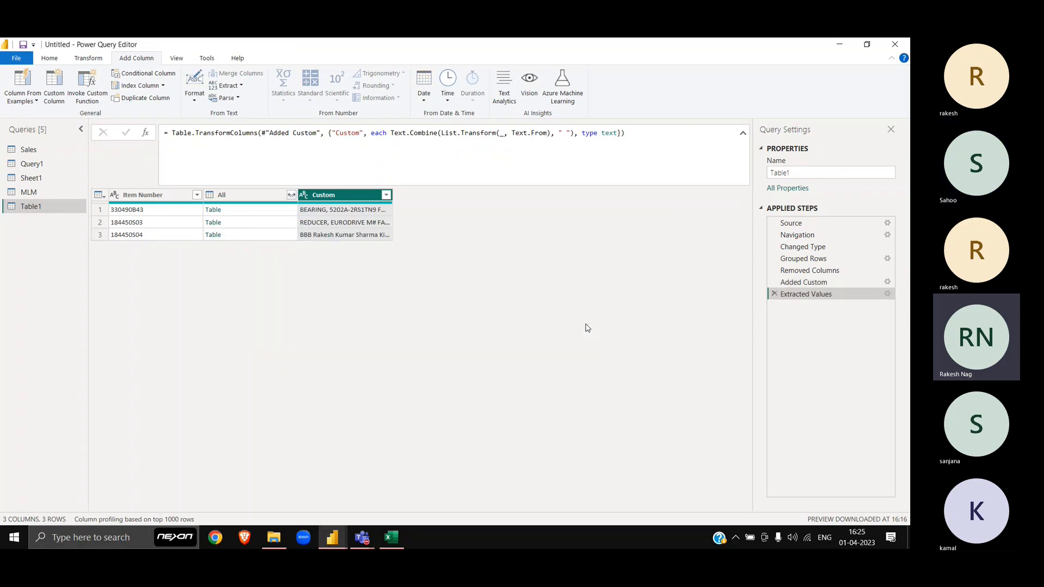
Step: Review the combined description text for each of the three items
click(358, 214)
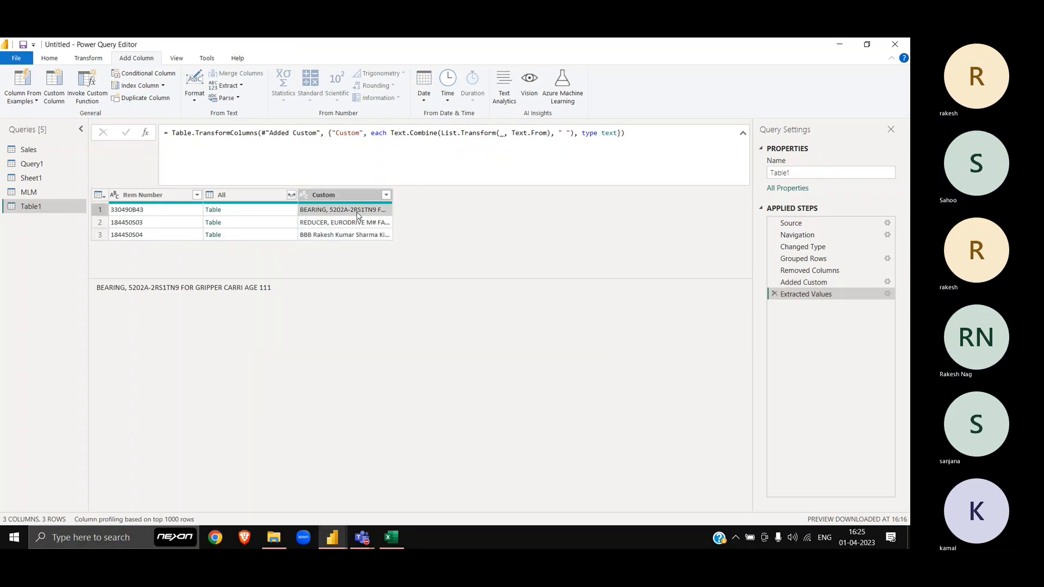
click(358, 223)
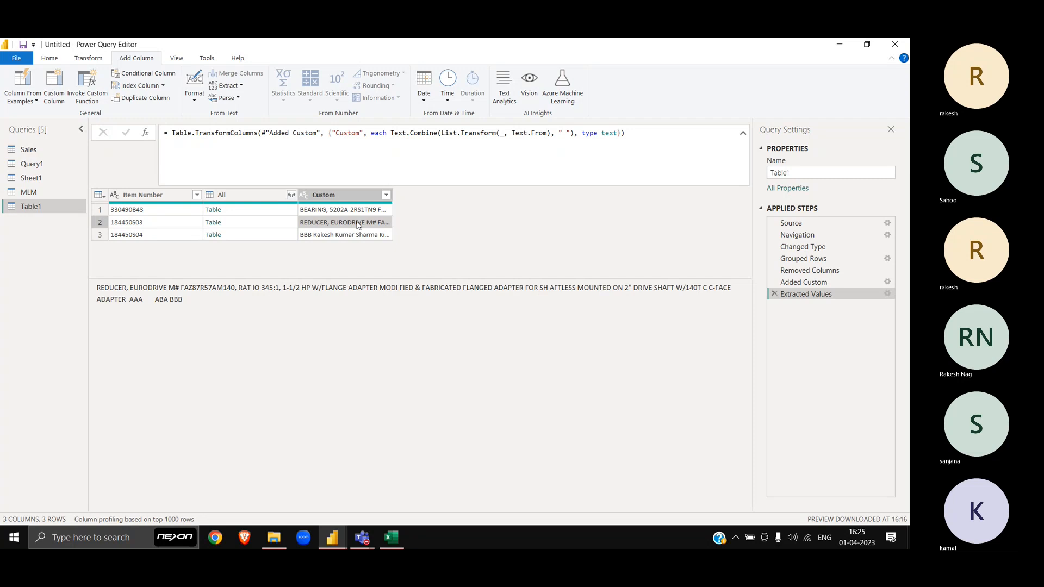
key(Down)
key(Up)
key(Up)
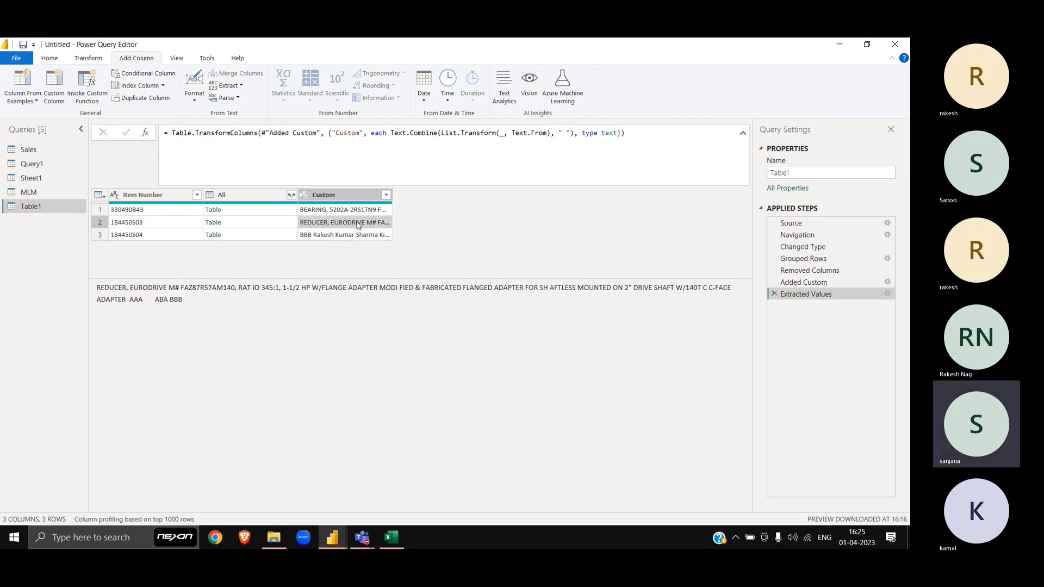
key(Down)
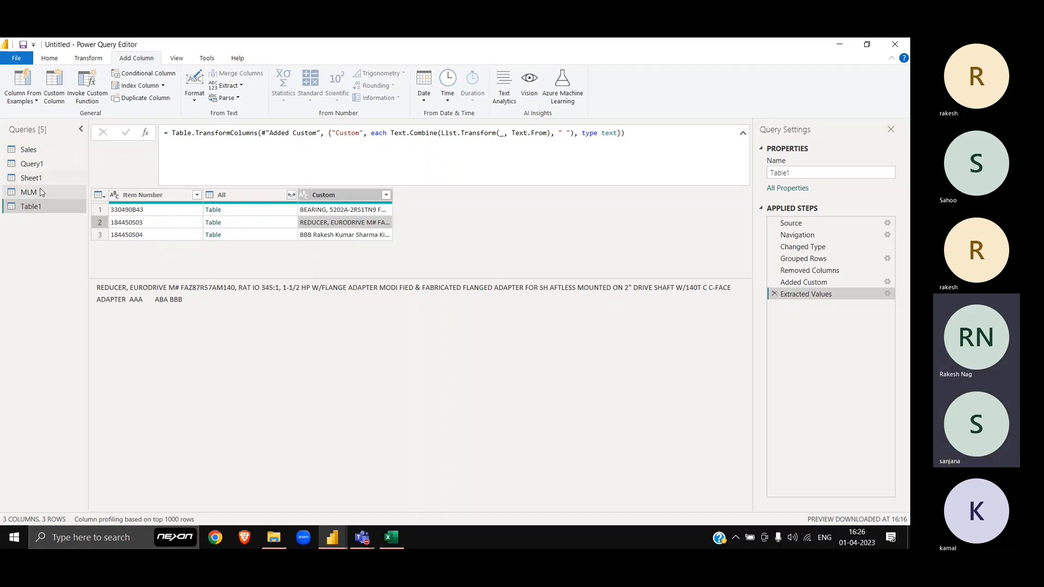
click(38, 166)
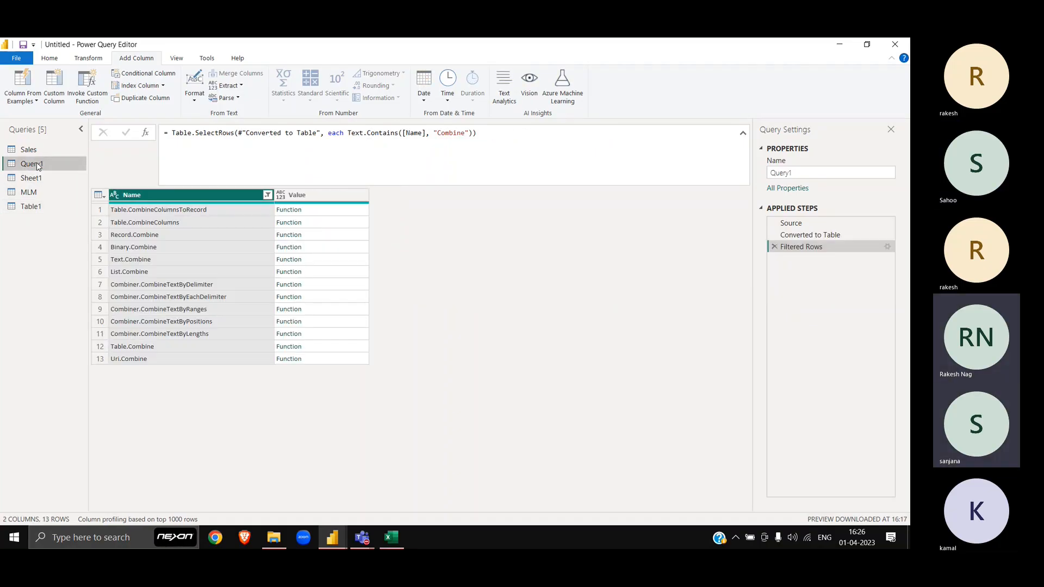
click(318, 276)
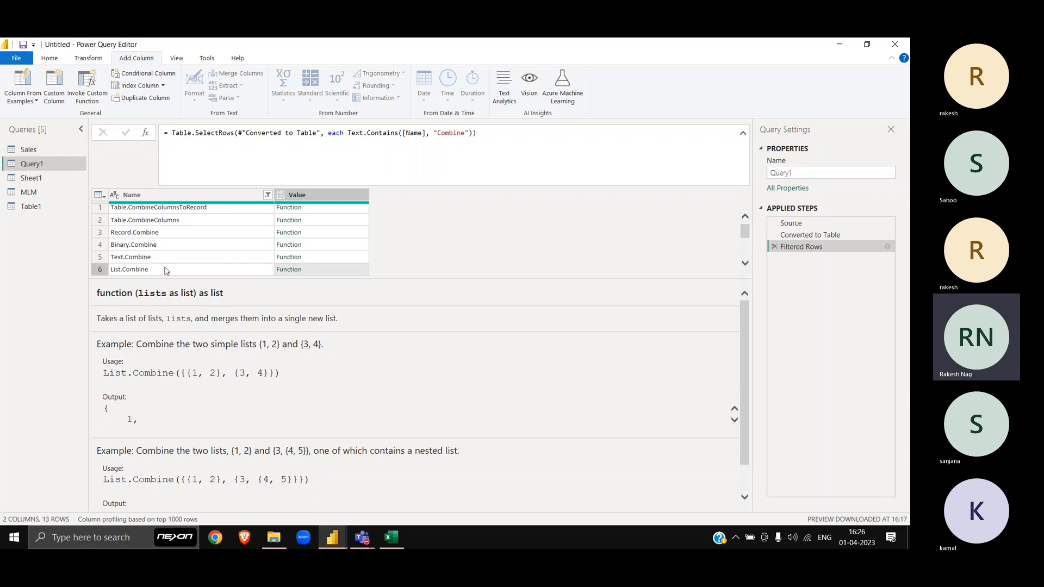
click(316, 258)
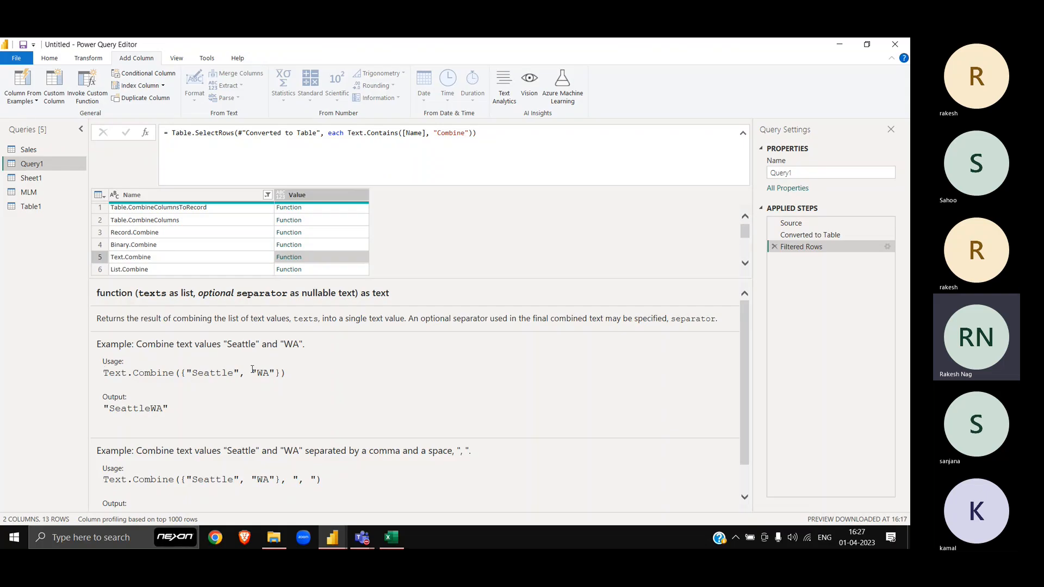
double_click(182, 374)
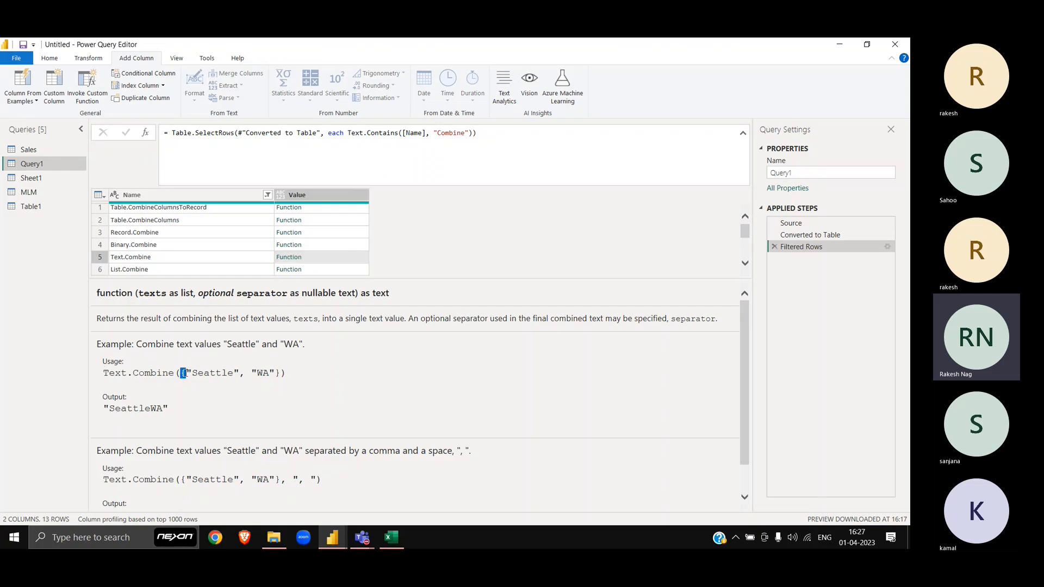
double_click(277, 374)
drag(191, 408, 9, 410)
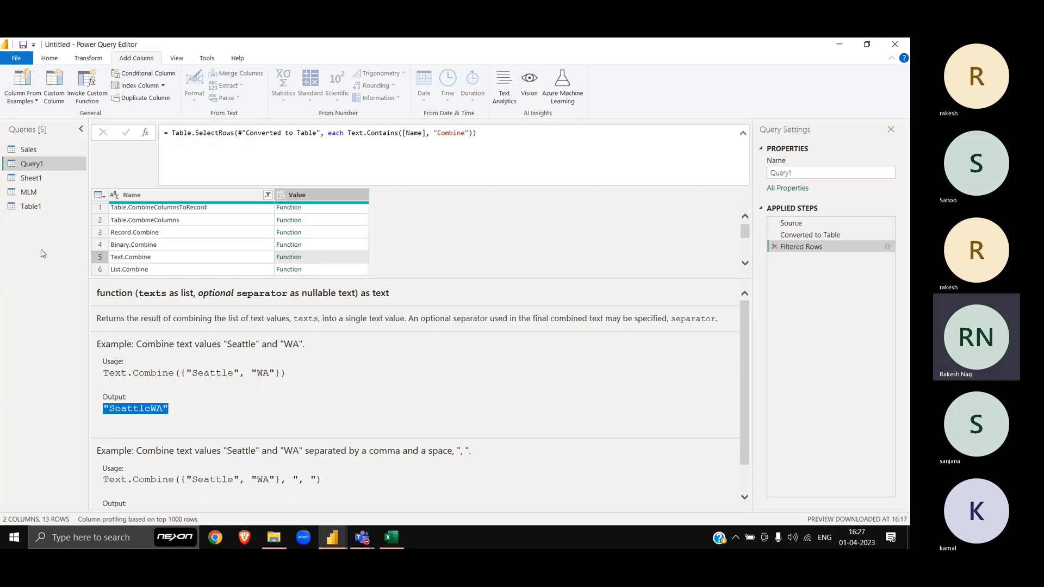
click(31, 206)
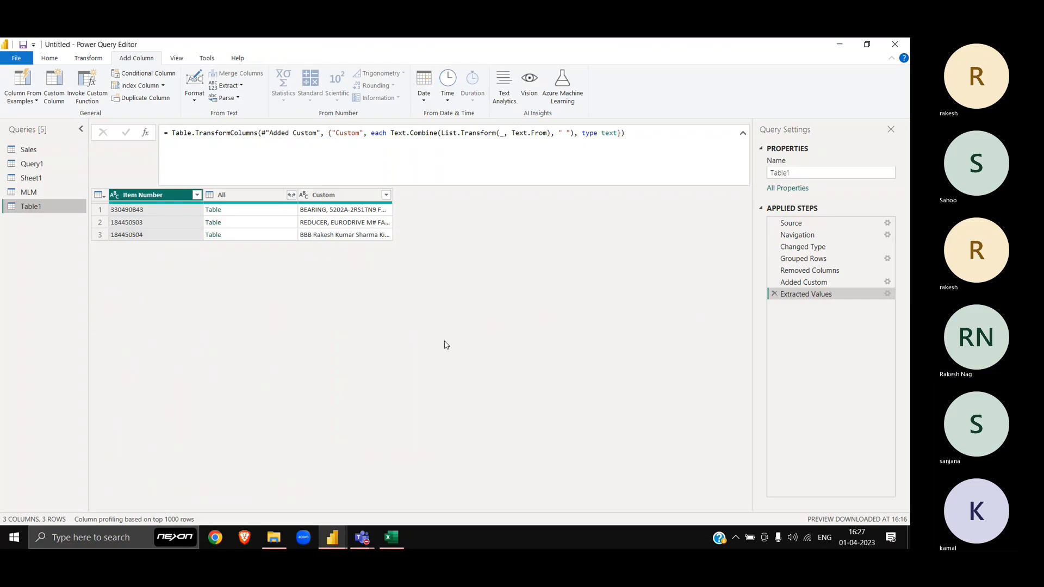
Step: Inspect the Extracted Values step's Text.Combine formula, then delete that step
click(793, 282)
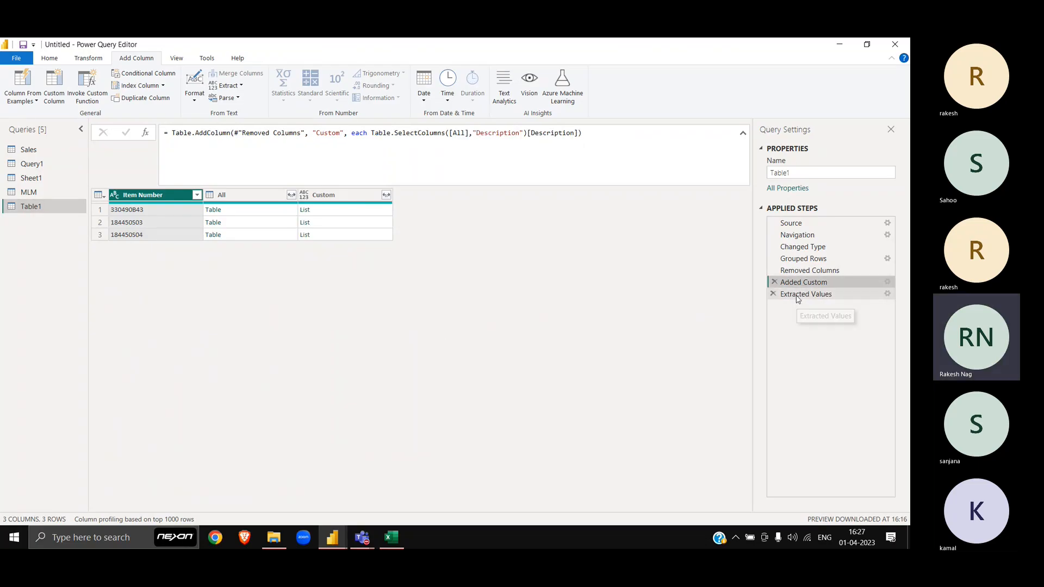
click(798, 294)
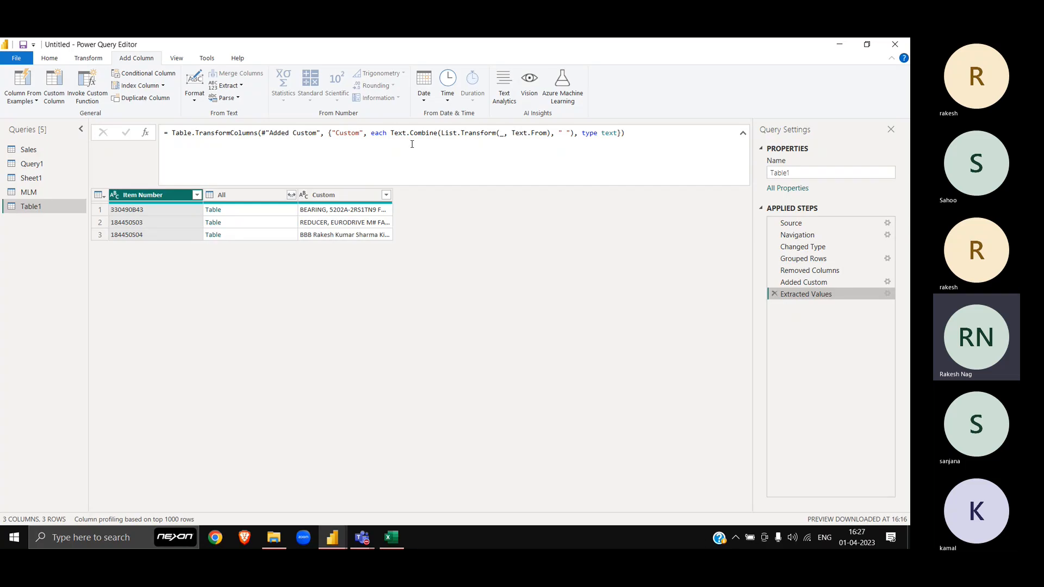
drag(390, 134, 439, 134)
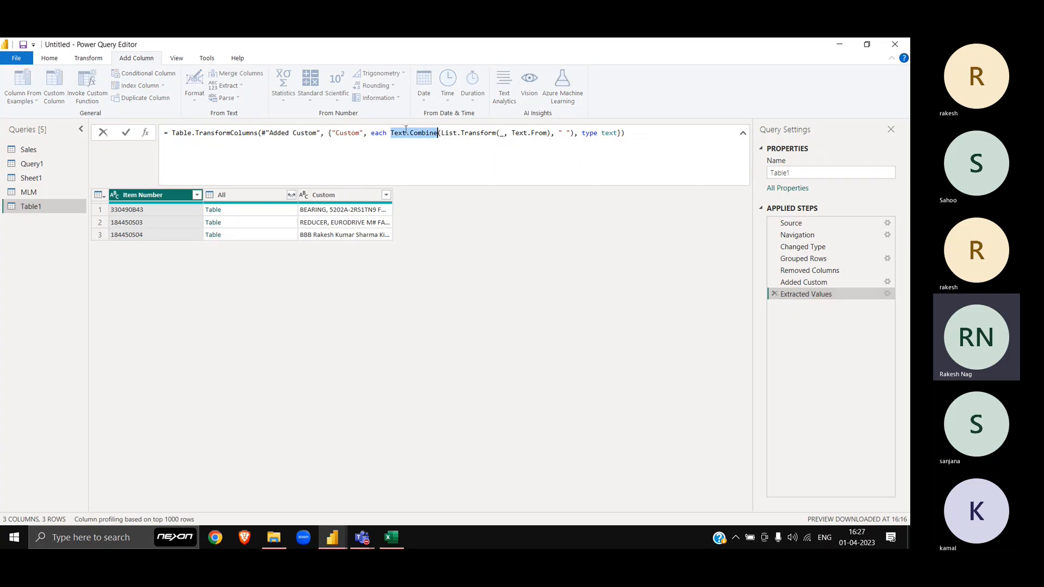
click(551, 133)
drag(391, 133, 575, 133)
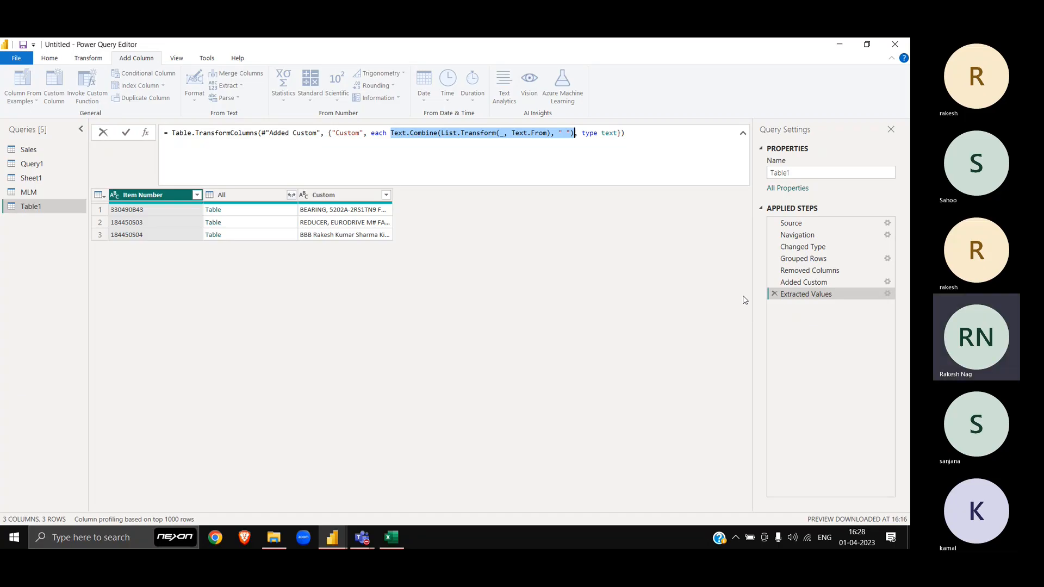
click(776, 295)
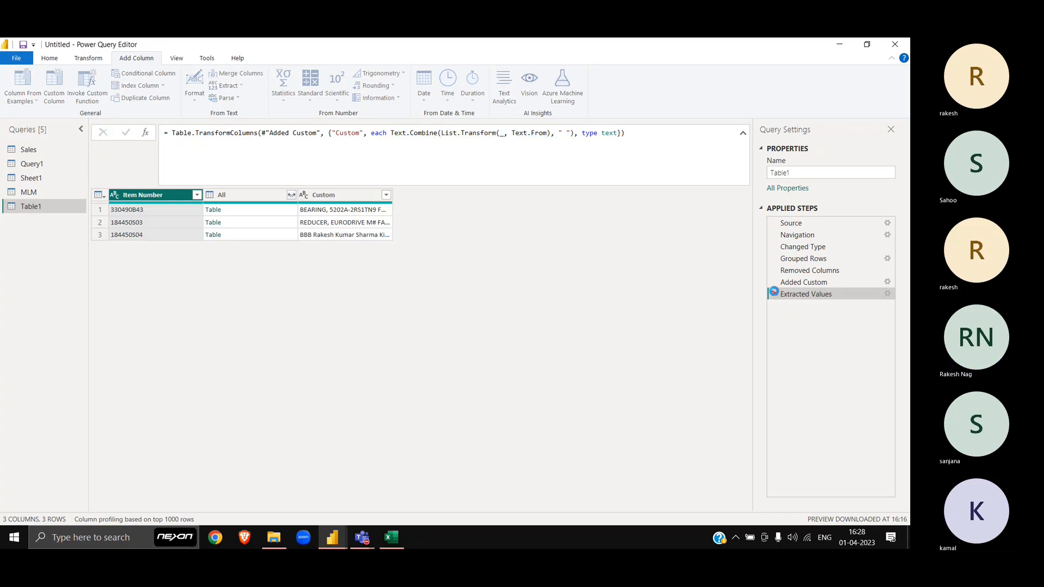
click(775, 294)
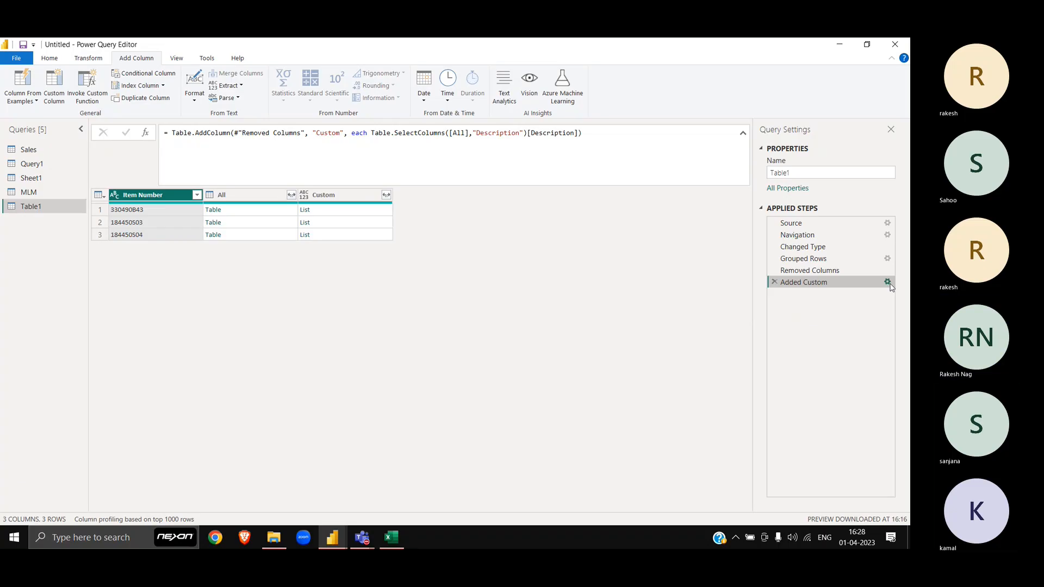
Step: Wrap the Added Custom formula in Text.Combine(…, " ") to join descriptions with spaces
click(887, 282)
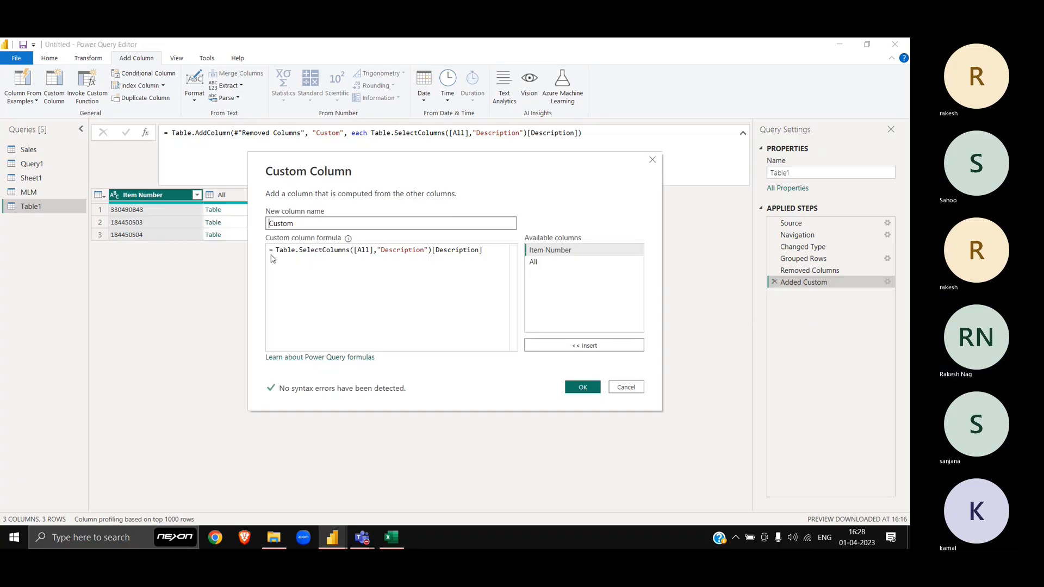
click(276, 251)
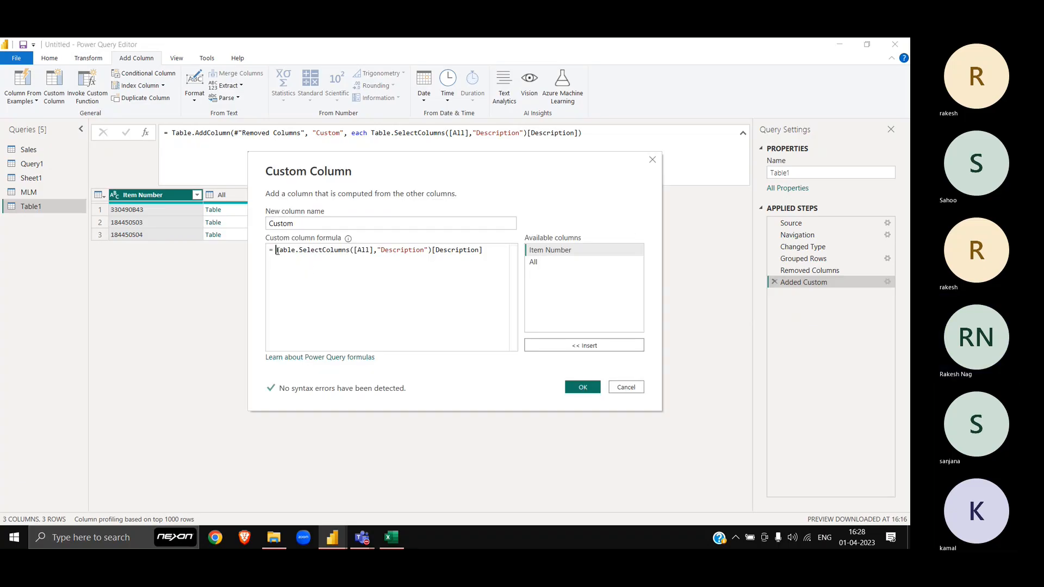
text(Text.Co)
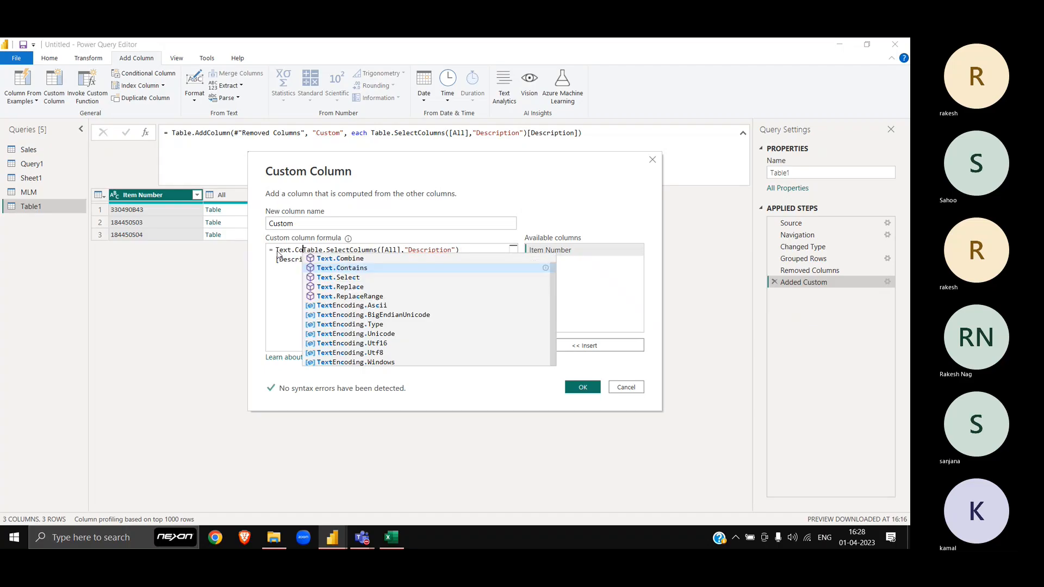
text(mbine)
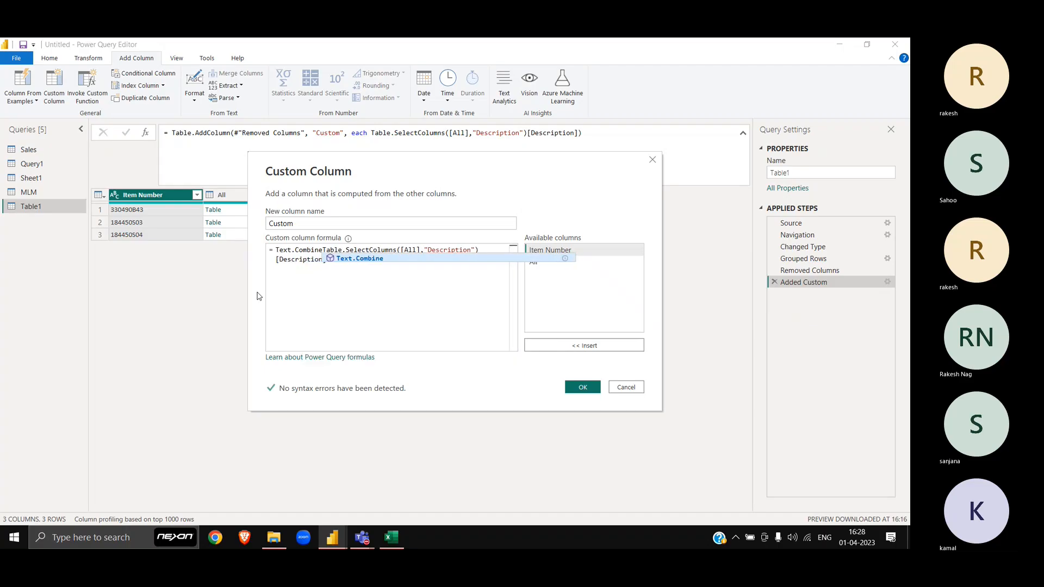
text(()
key(Down)
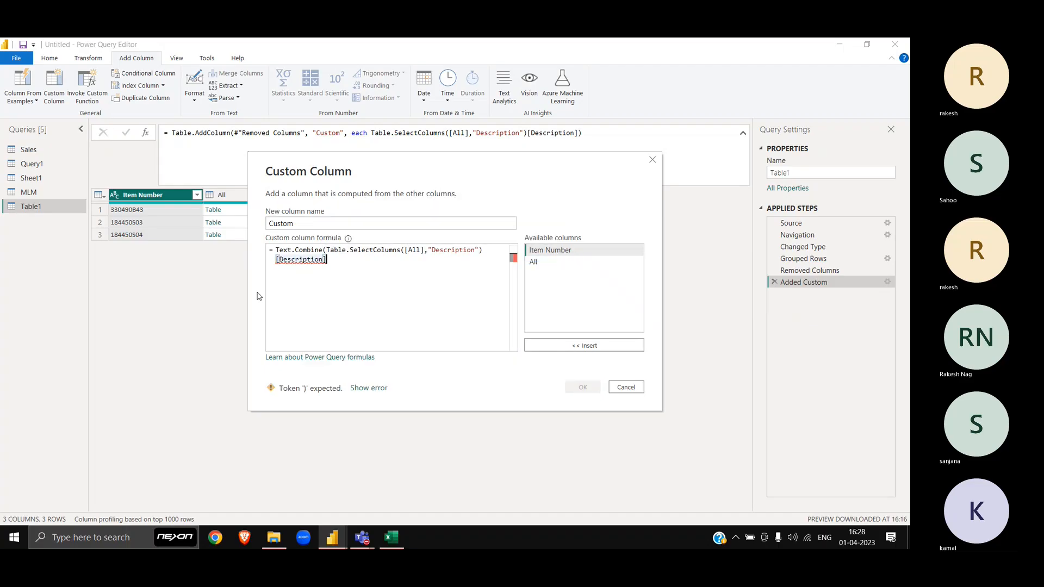
text(,)
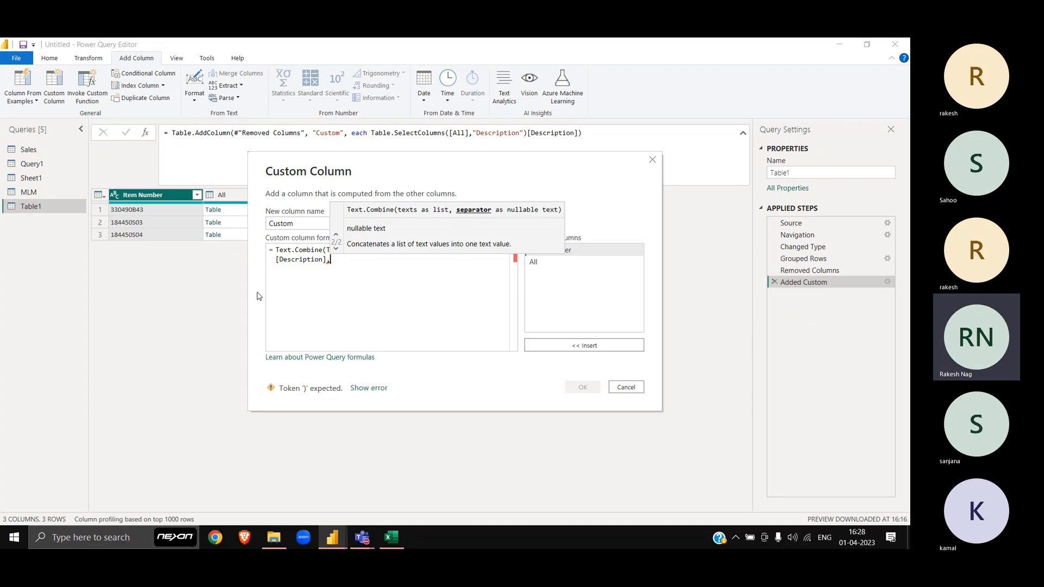
text(" ")
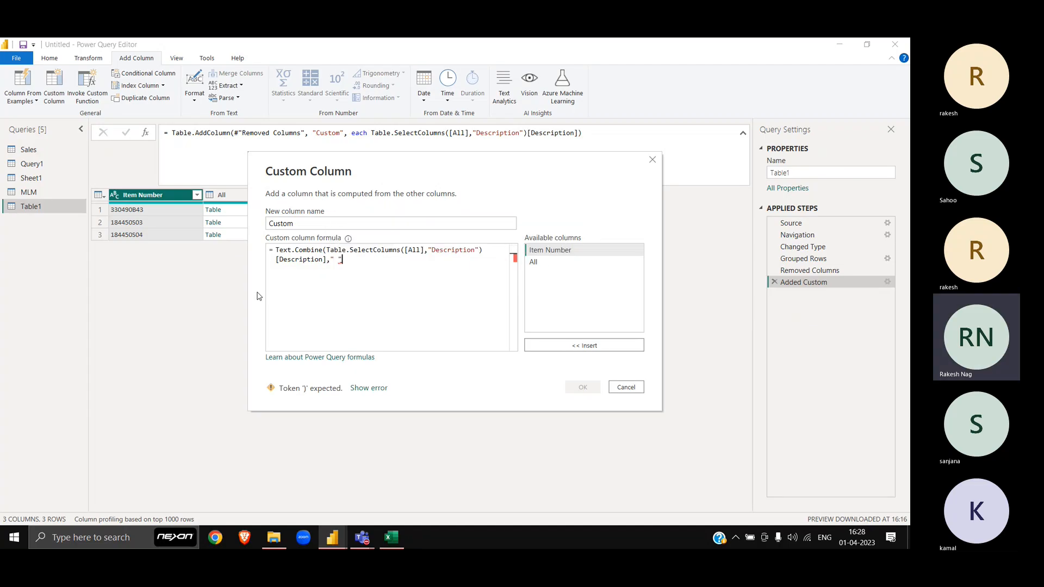
text())
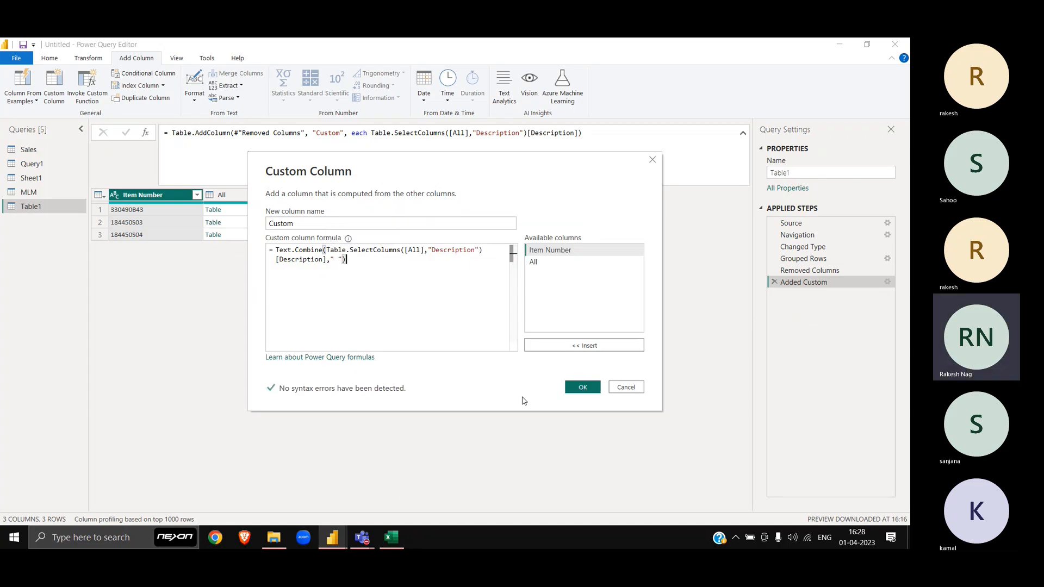
click(586, 389)
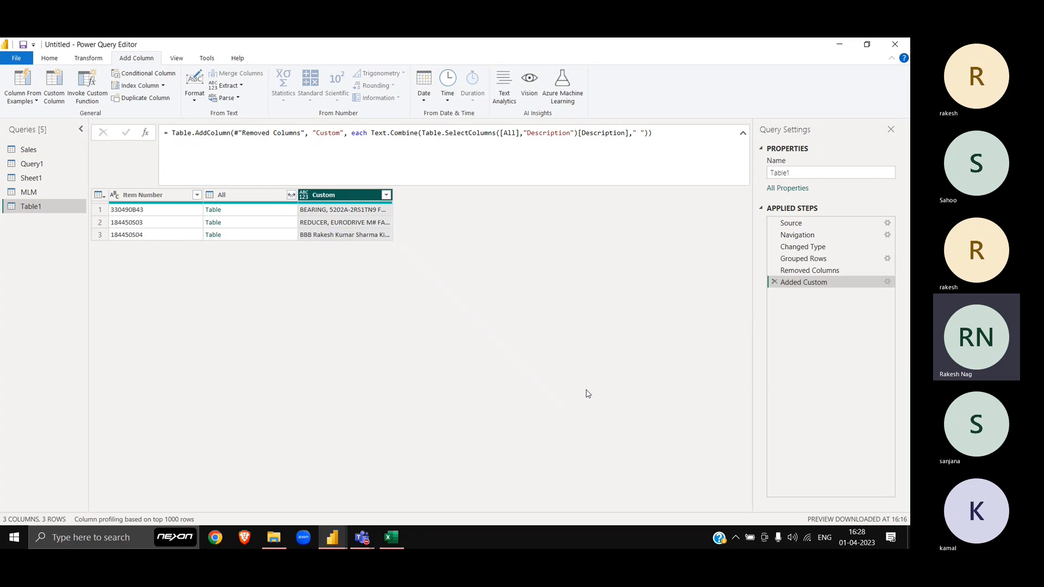
Step: Preview each item's combined description, including the BEARING row
click(349, 220)
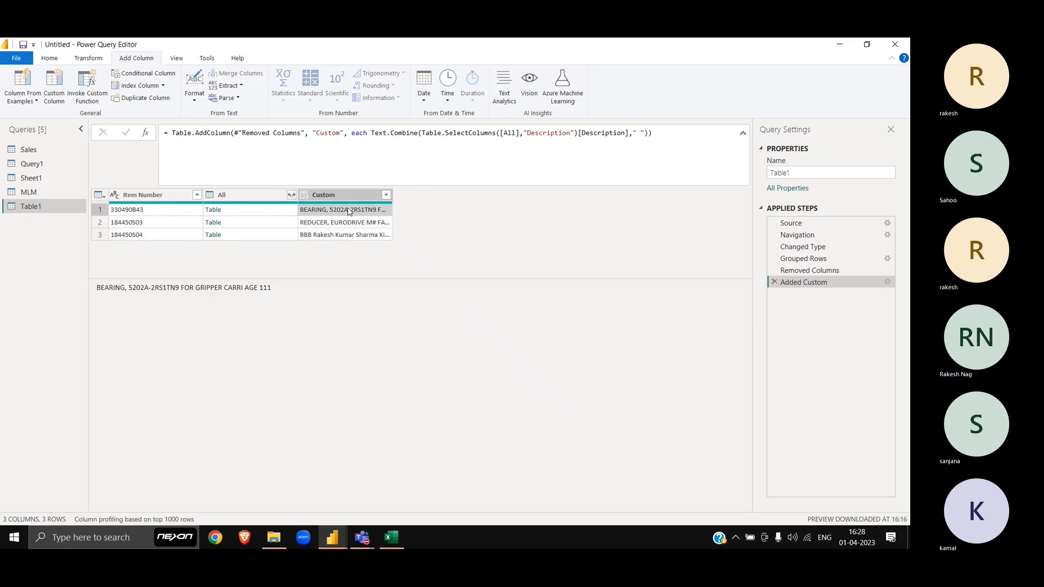
key(Down)
key(Up)
key(Up)
key(Down)
key(Down)
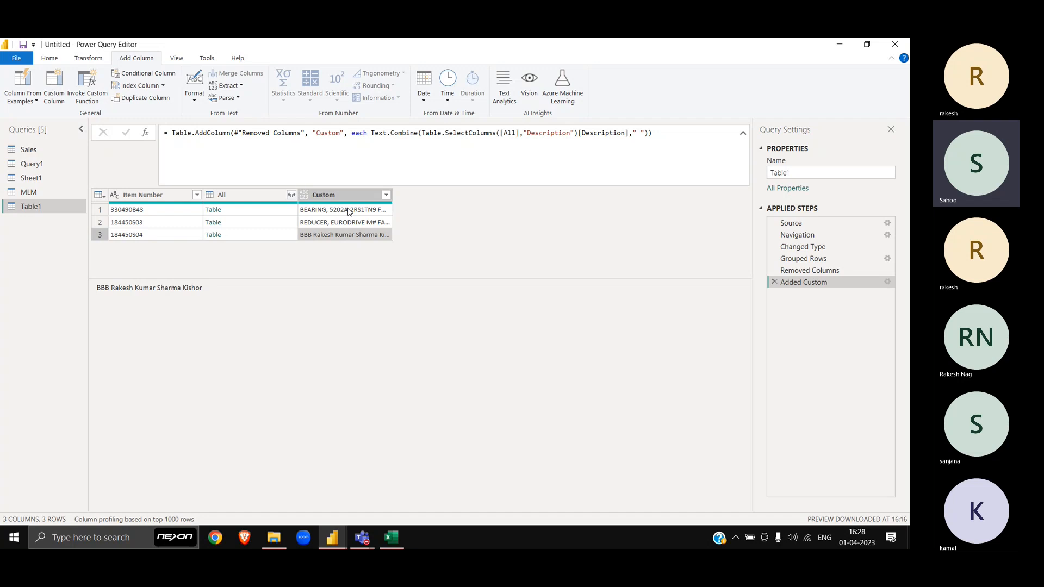
click(349, 212)
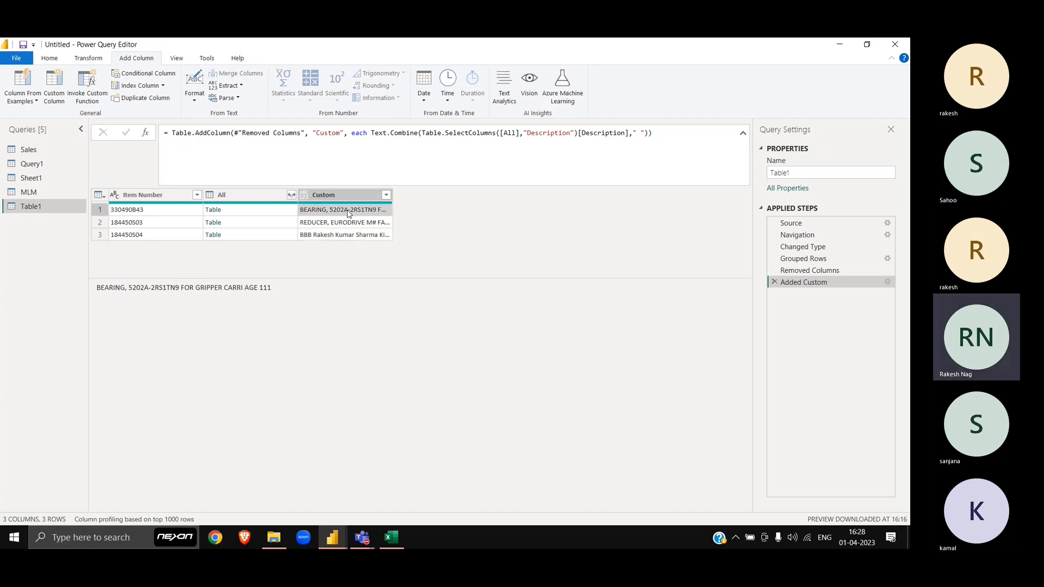
key(Down)
key(Down)
click(348, 212)
key(alt+Tab)
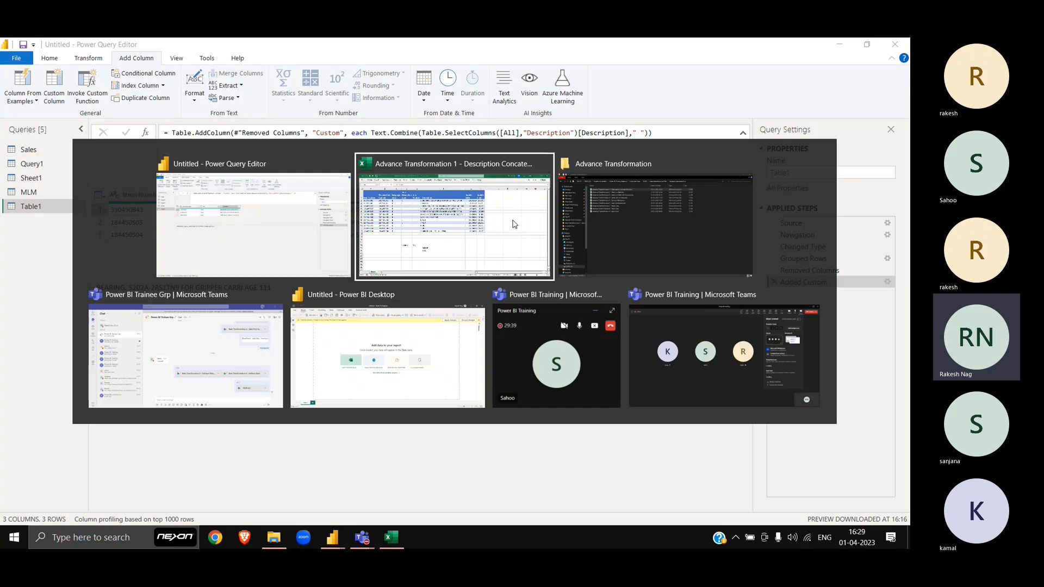
Step: Close the Description Concatenation workbook without saving and send it to the Teams trainee group chat
key(alt+F4)
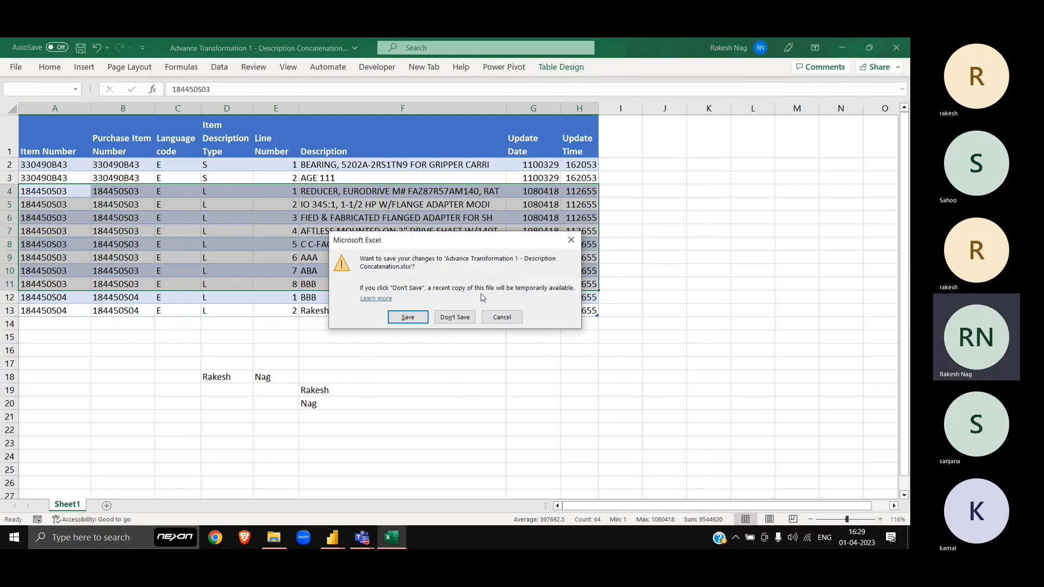
click(470, 317)
key(alt+Tab)
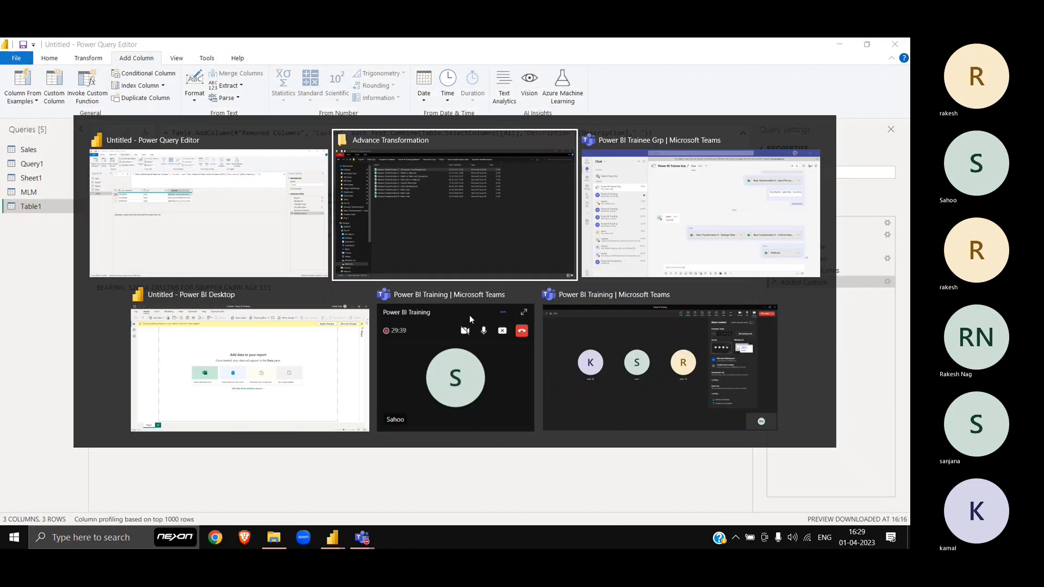
key(alt+Tab)
key(Tab)
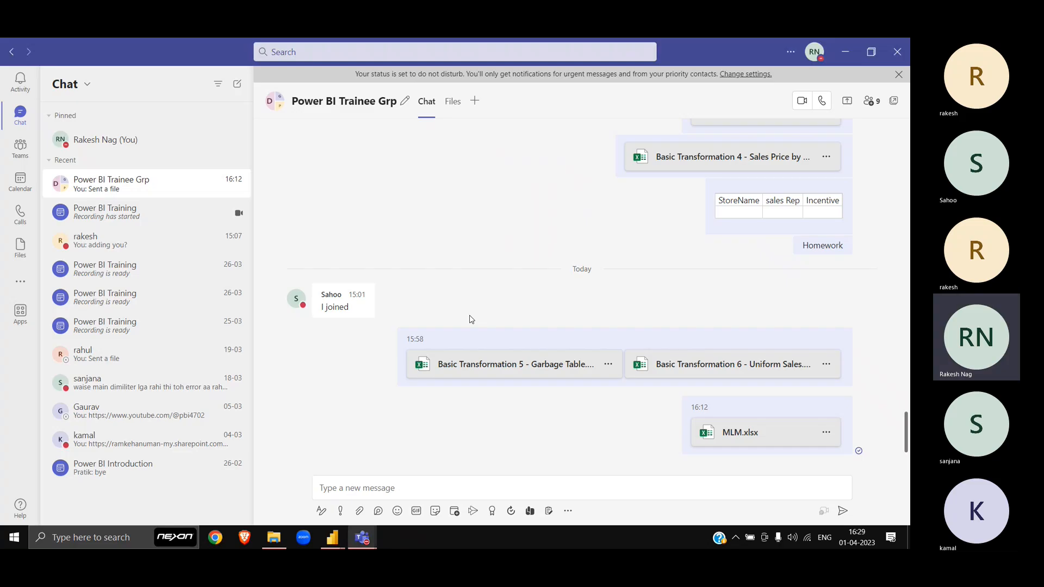
key(alt+Tab)
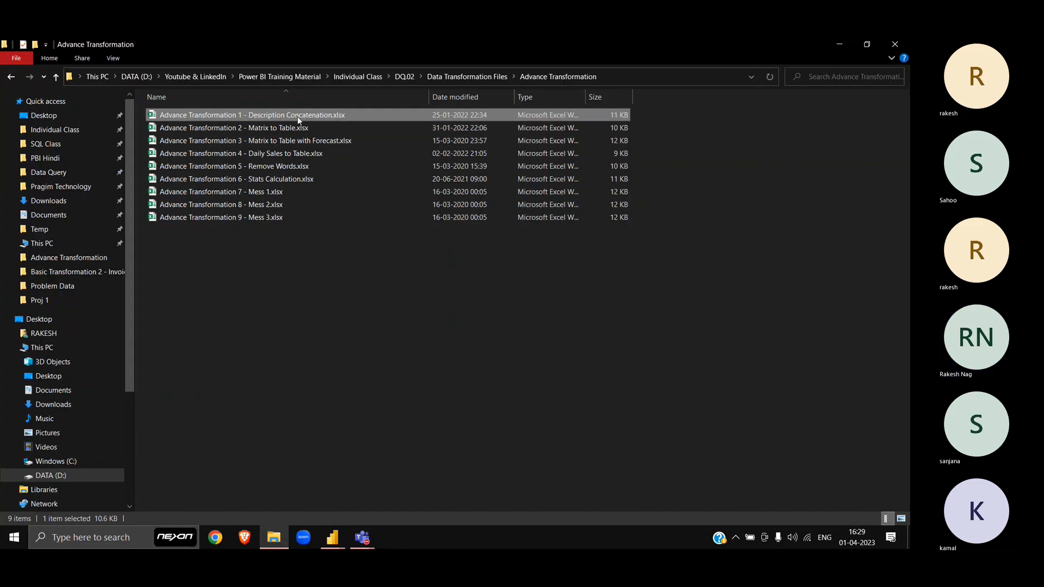
key(alt+Tab)
drag(354, 155, 364, 490)
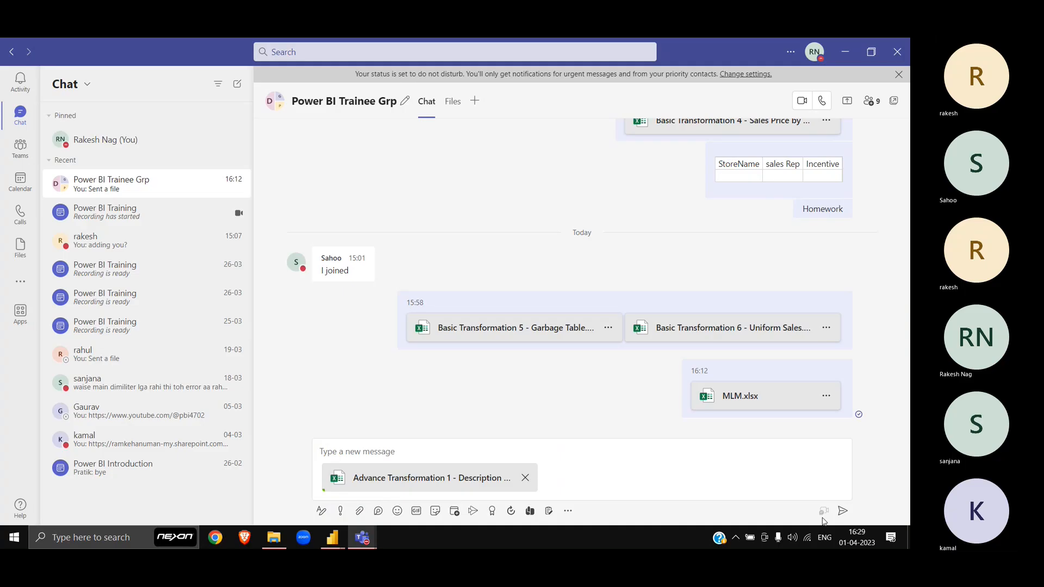
click(842, 513)
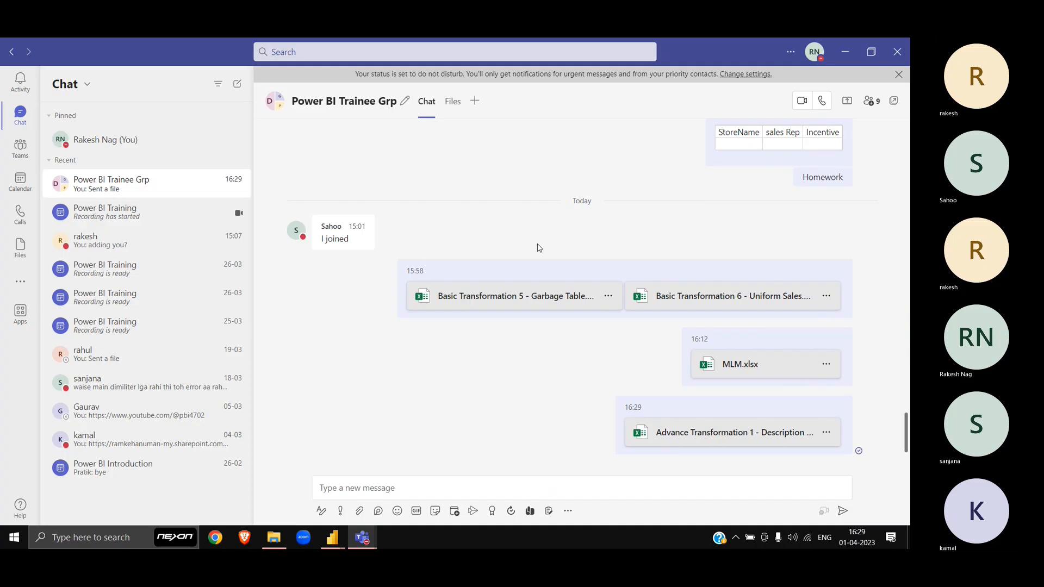
Step: Open the Advance Transformation 2 - Matrix to Table workbook
key(alt+Tab)
key(Down)
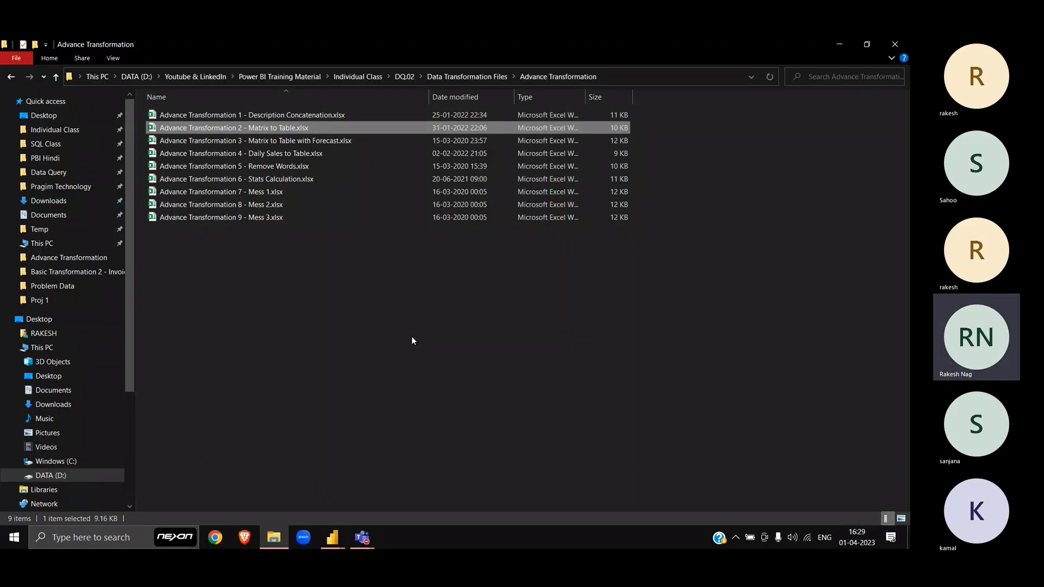
key(Return)
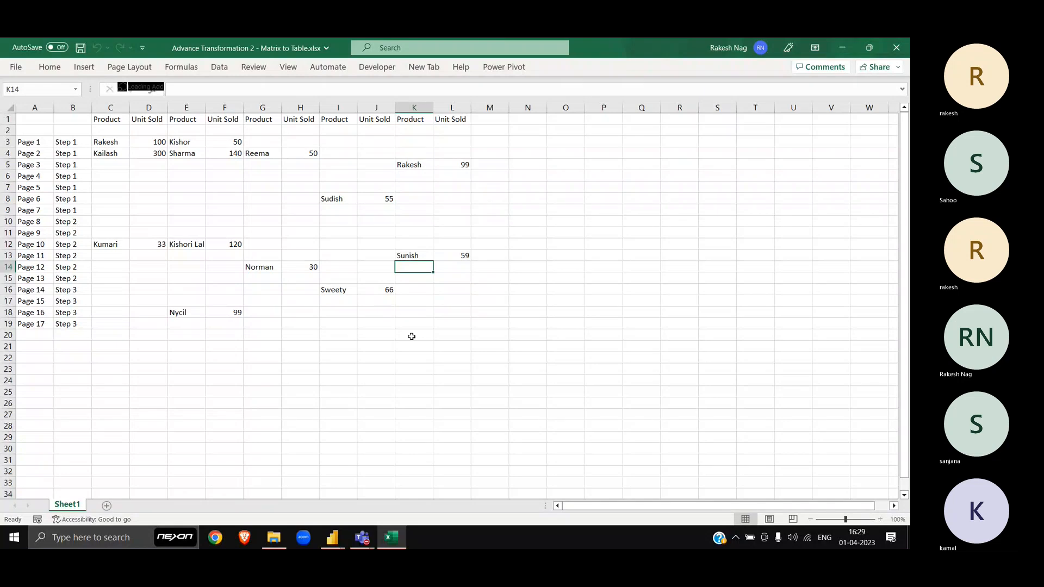
Step: Select the full matrix data range A1:L19 on Sheet1, starting from cell A1
click(235, 368)
scroll(235, 368, down, 12)
scroll(234, 367, up, 12)
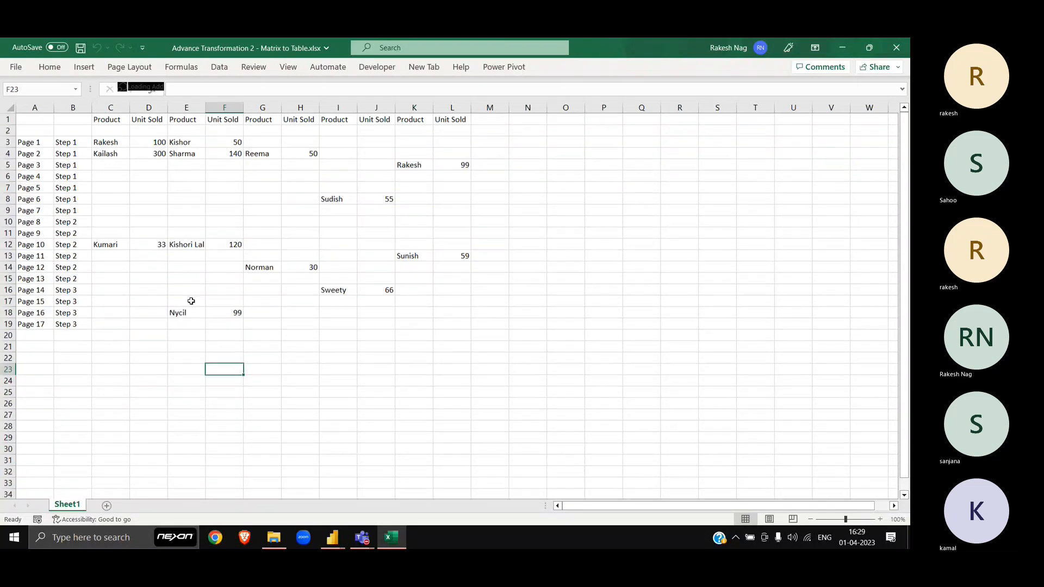
ctrl+scroll(175, 222, up, 6)
ctrl+scroll(177, 223, down, 4)
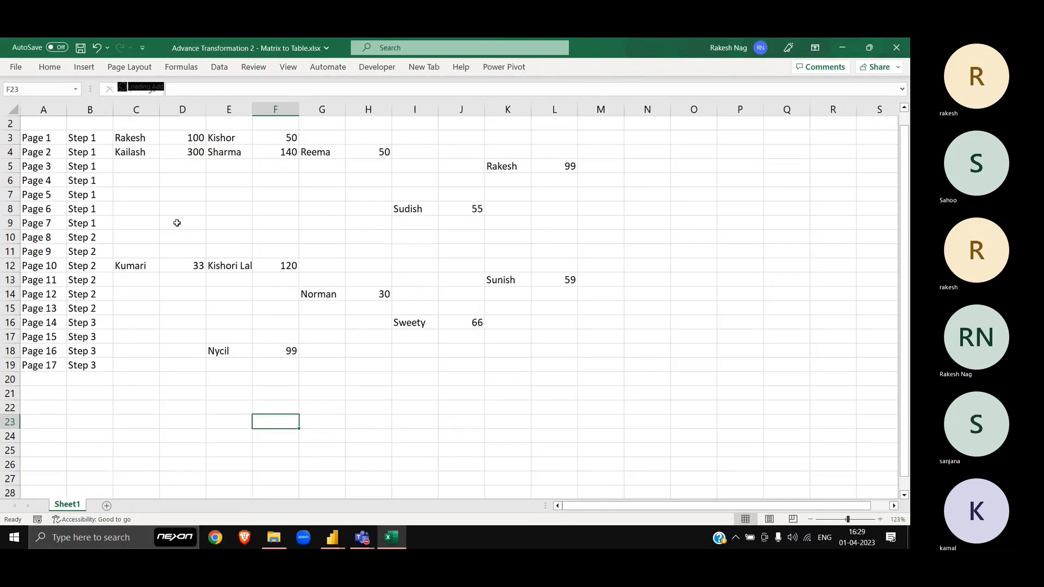
scroll(177, 223, up, 1)
click(87, 152)
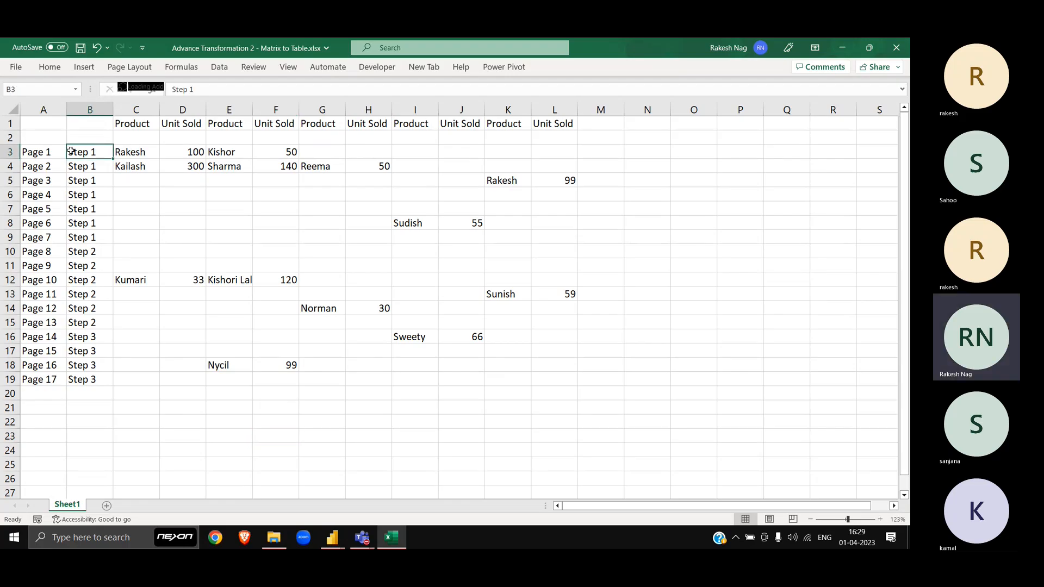
click(48, 123)
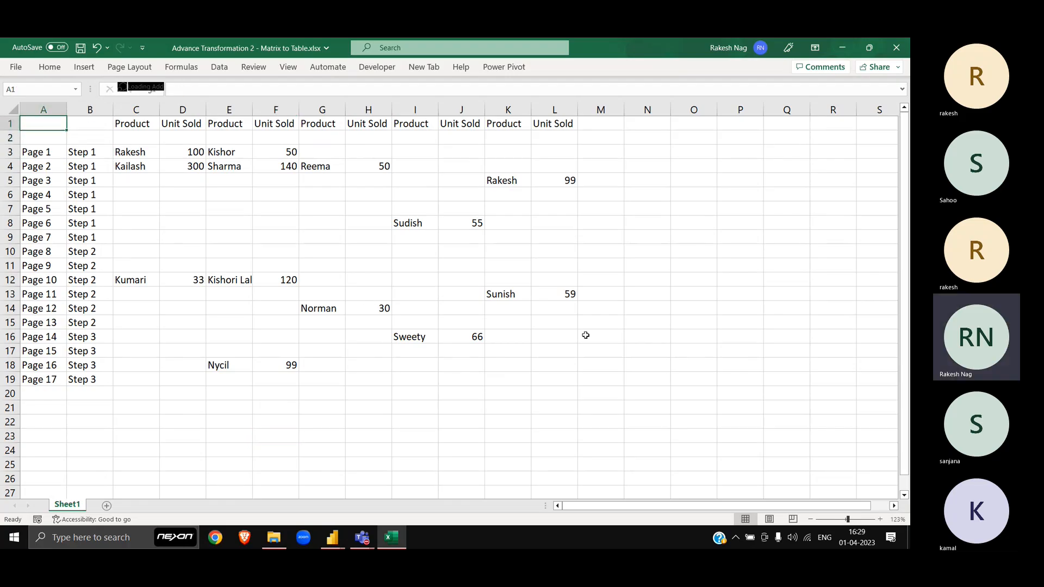
key(End)
key(ctrl+shift+End)
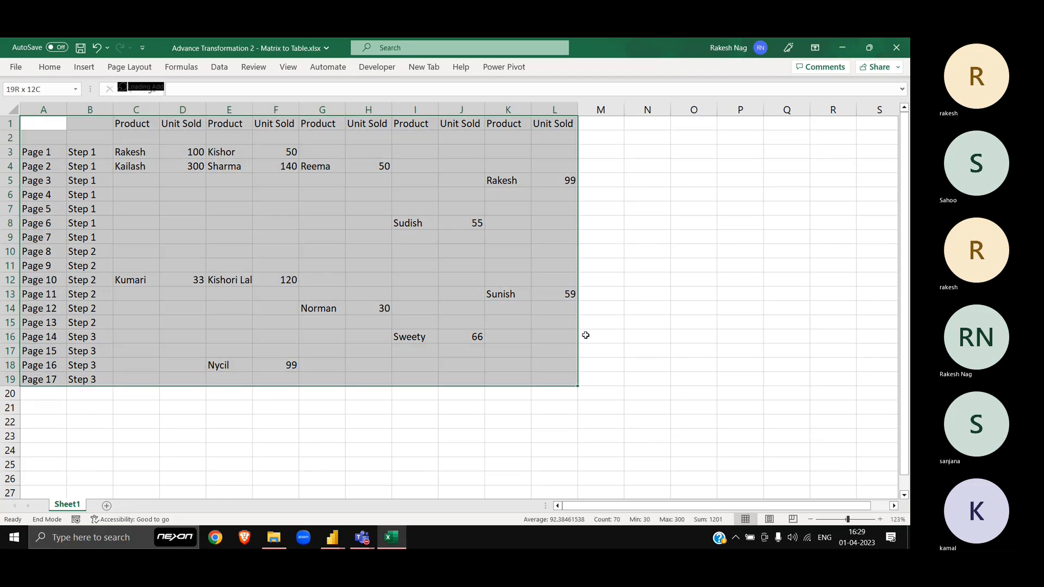
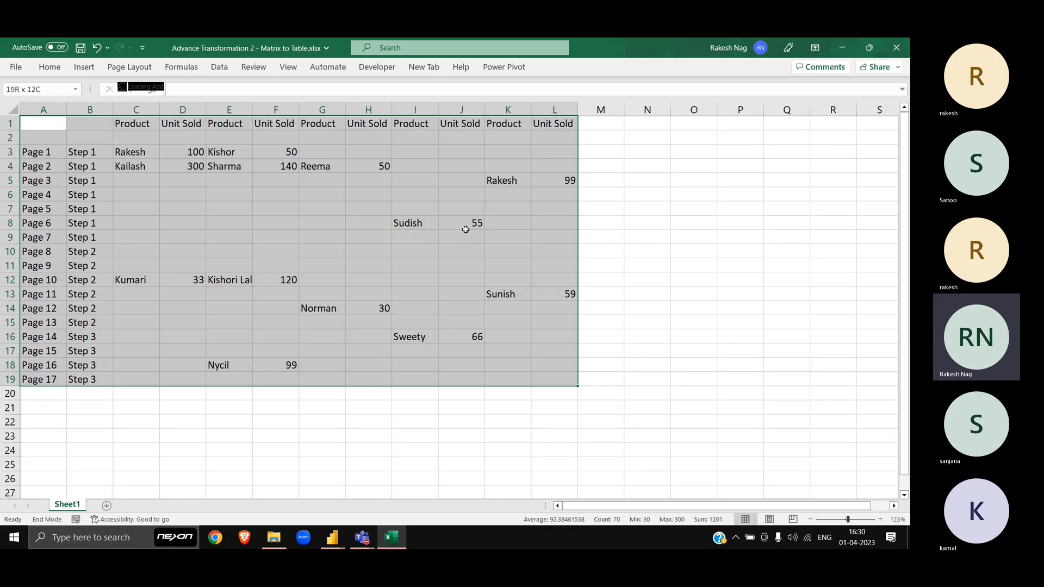
Step: Copy the K1:L1 Product/Unit Sold header pair into M1:N1
click(604, 125)
key(Left)
key(Left)
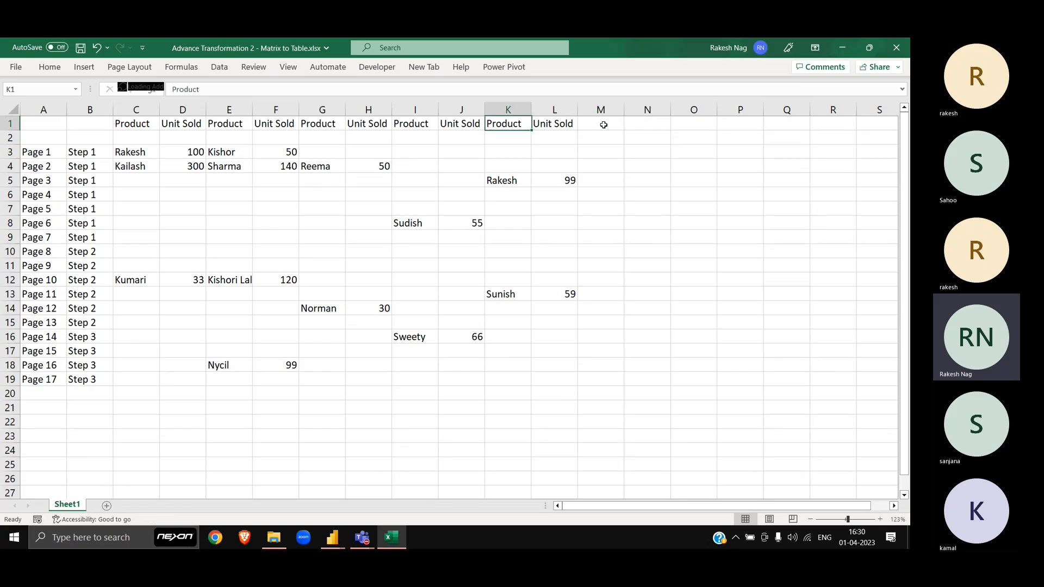
key(shift+Right)
key(ctrl+c)
key(Right)
key(Right)
key(ctrl+v)
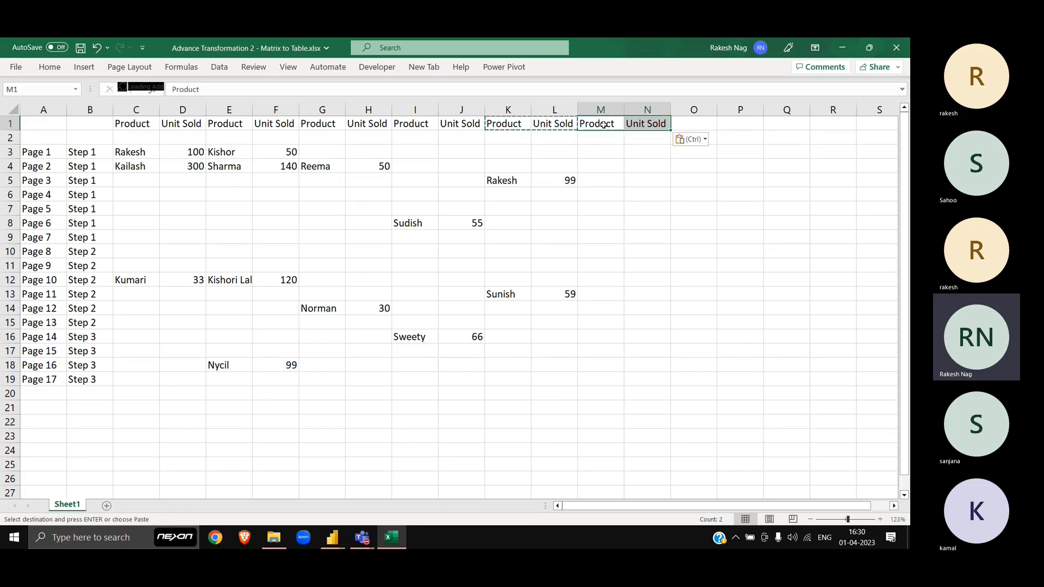
key(Return)
key(Return)
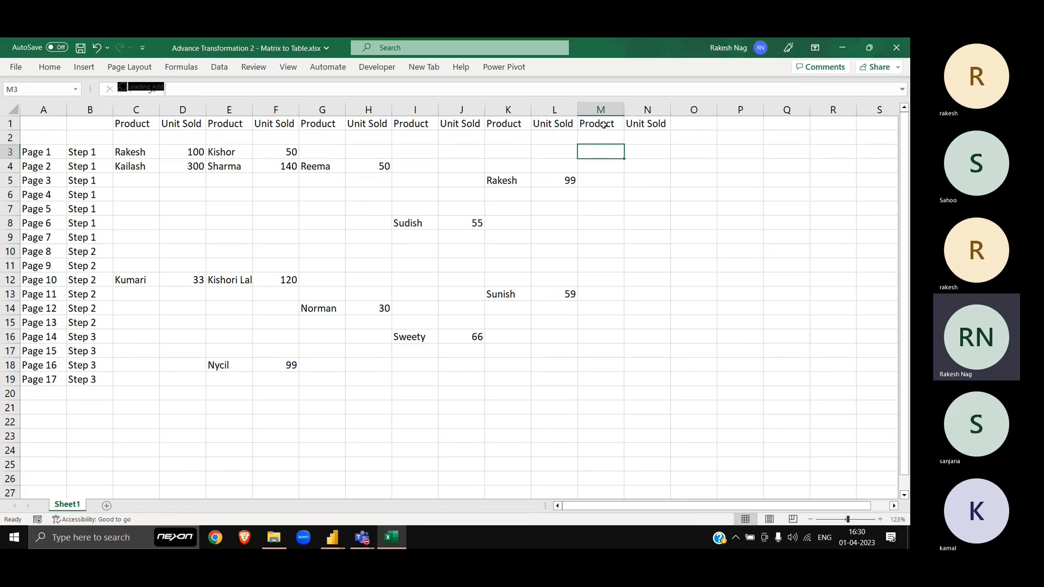
Step: Enter ppp and 364 in M3:N3, and poo and 3 in M10:N10
text(ppp)
key(Tab)
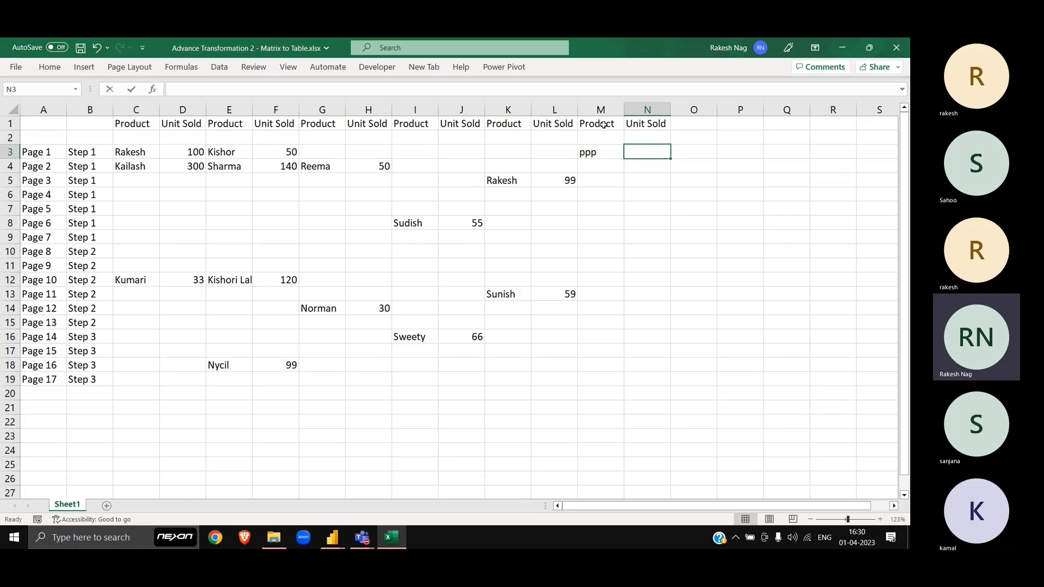
text(364)
key(Return)
key(Down)
key(Down)
key(Down)
key(Down)
key(Down)
key(Down)
text(5)
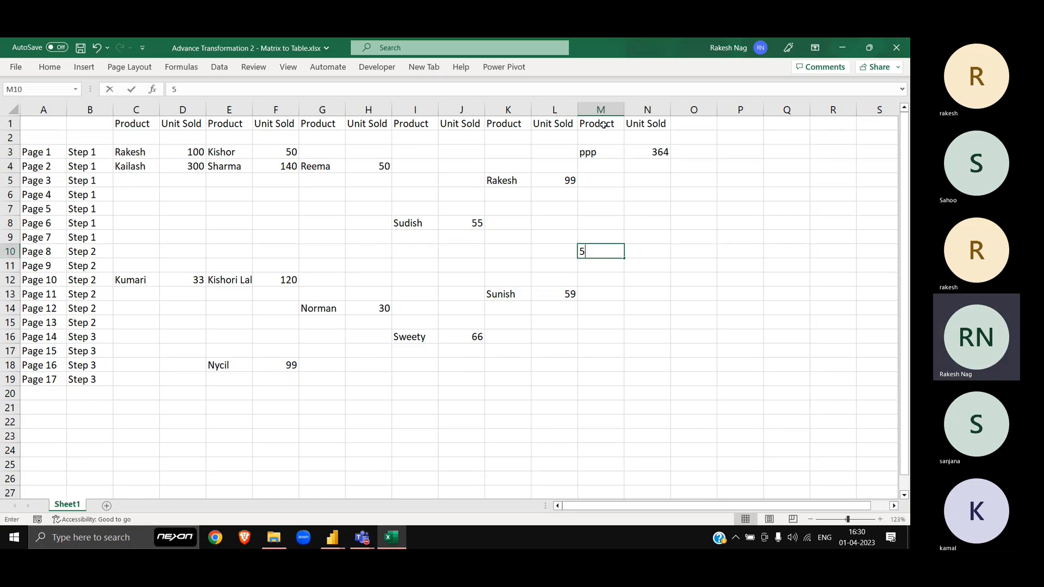
key(BackSpace)
text(poo)
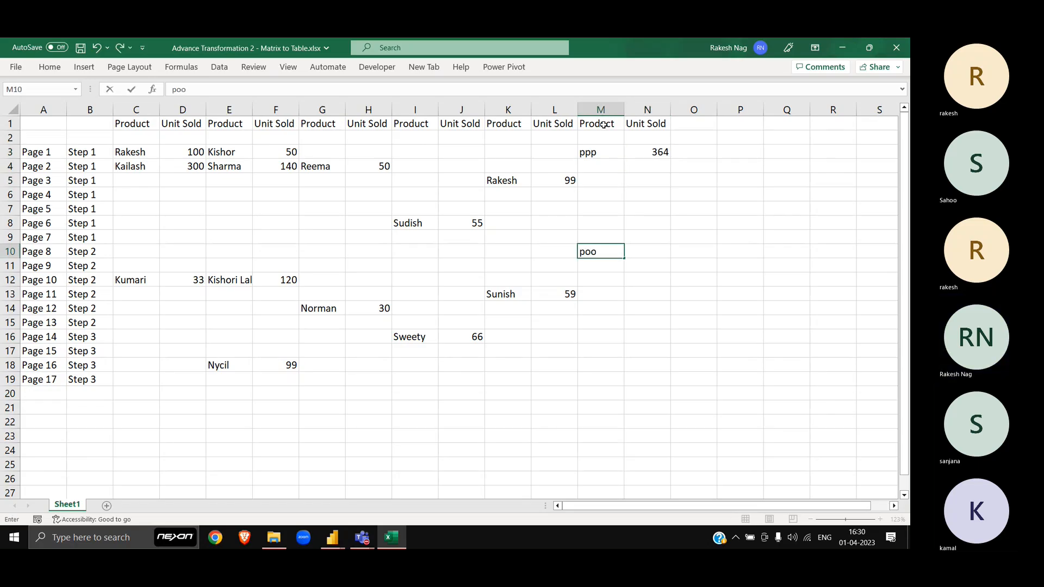
key(Tab)
text(3)
key(Tab)
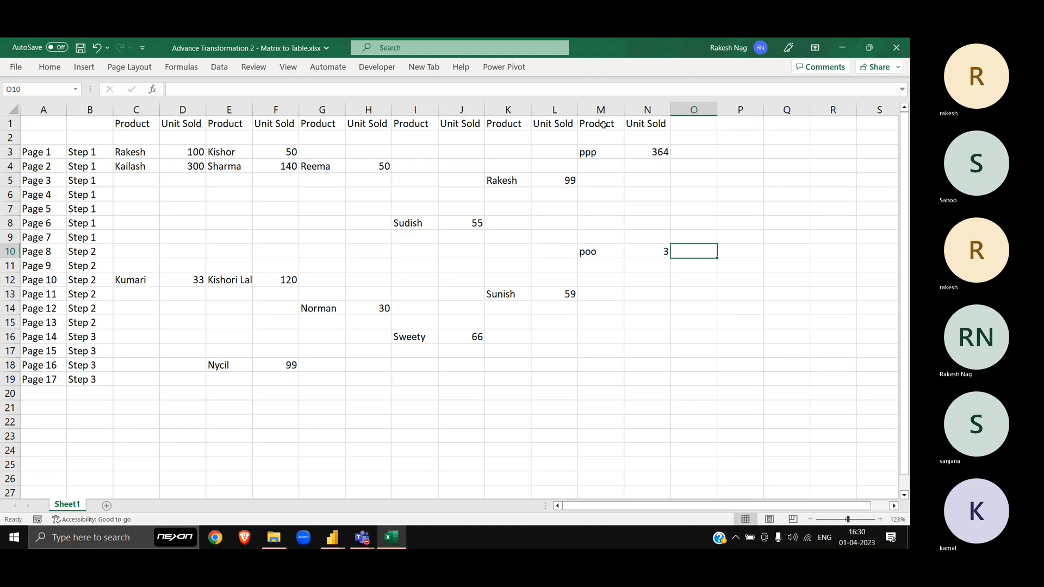
key(Left)
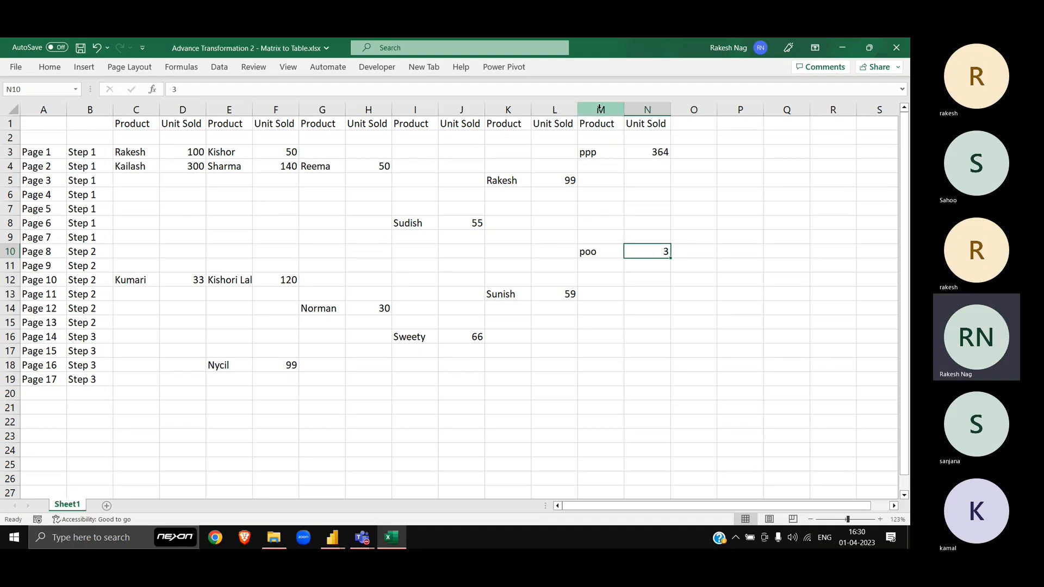
Step: Copy columns M:N and paste them into columns O:P and Q:R
click(600, 109)
key(shift+Right)
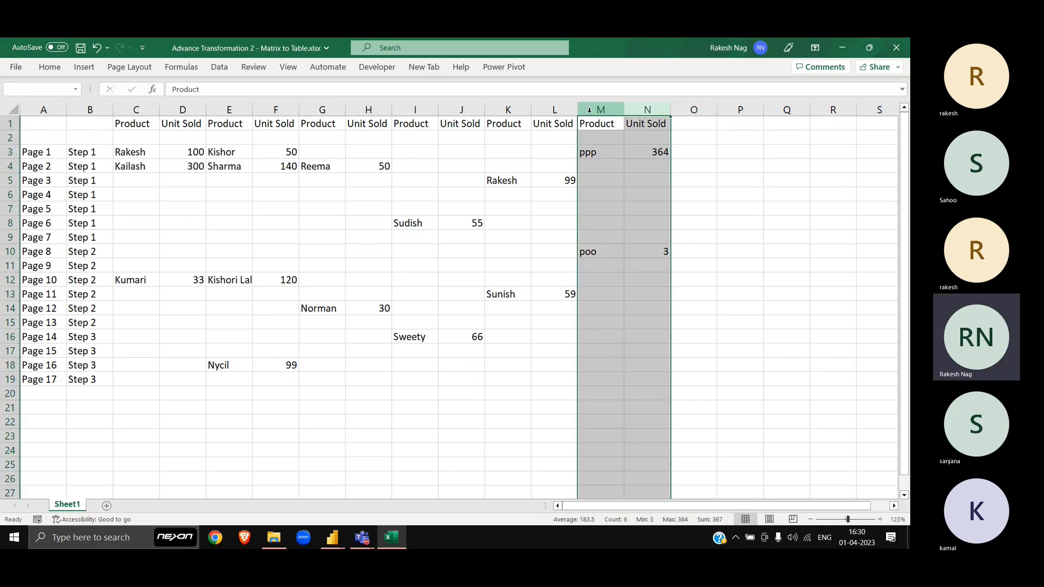
key(ctrl+c)
key(Right)
key(Right)
key(ctrl+v)
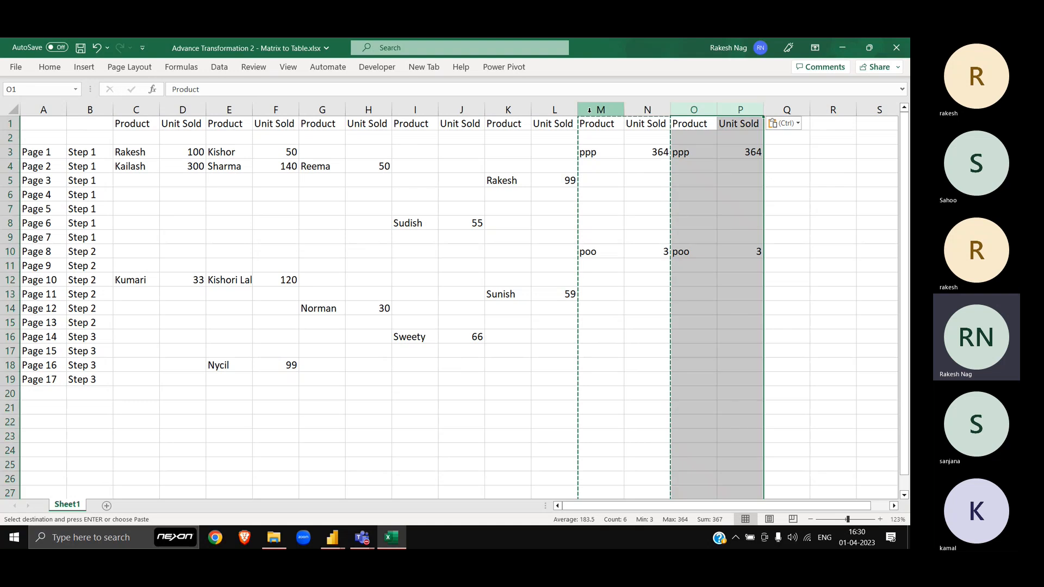
key(Right)
key(Right)
key(ctrl+v)
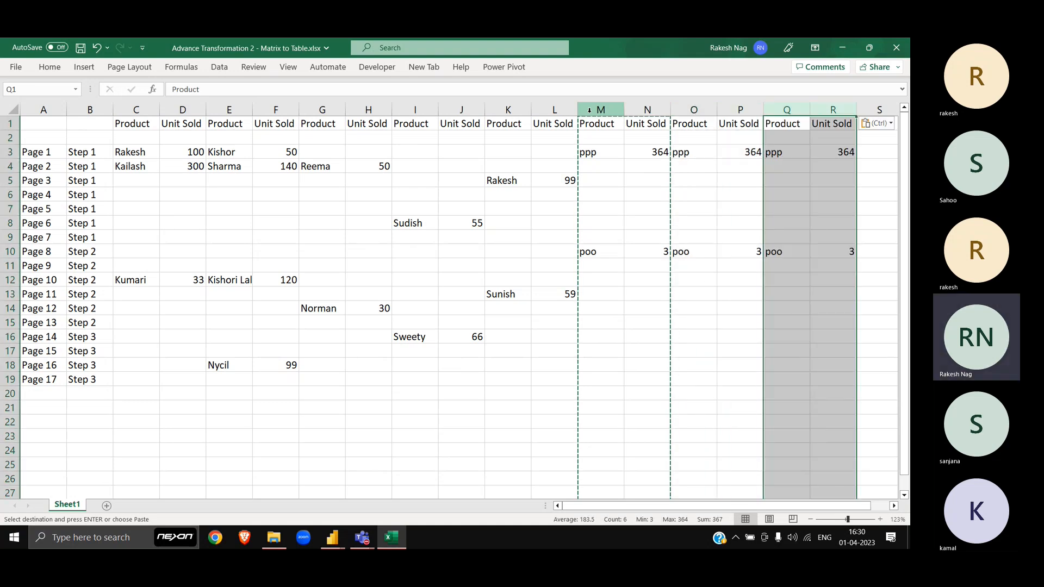
key(Escape)
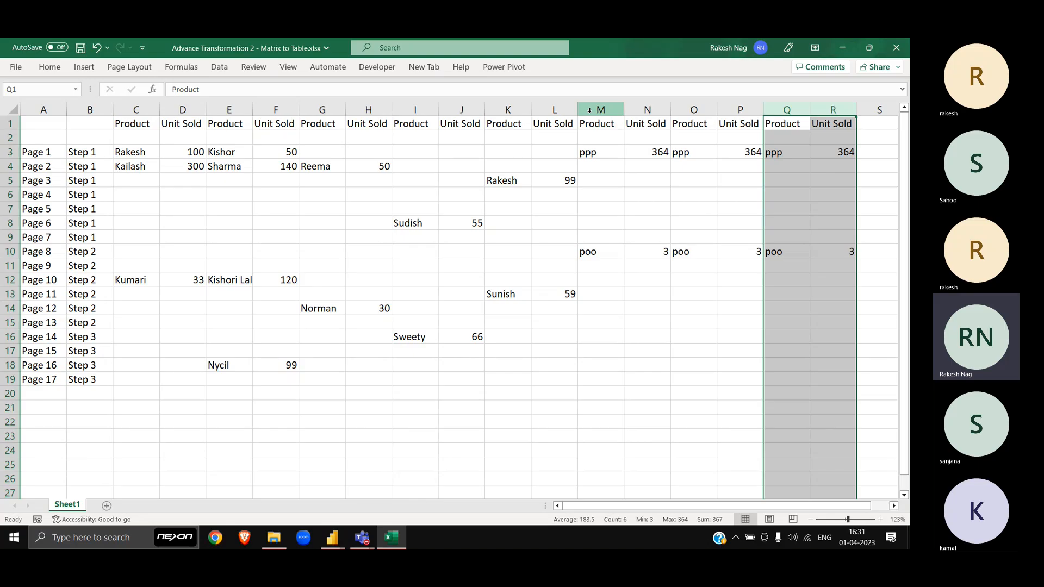
Step: Check the table's last data row and the extra test columns beyond column L
click(44, 379)
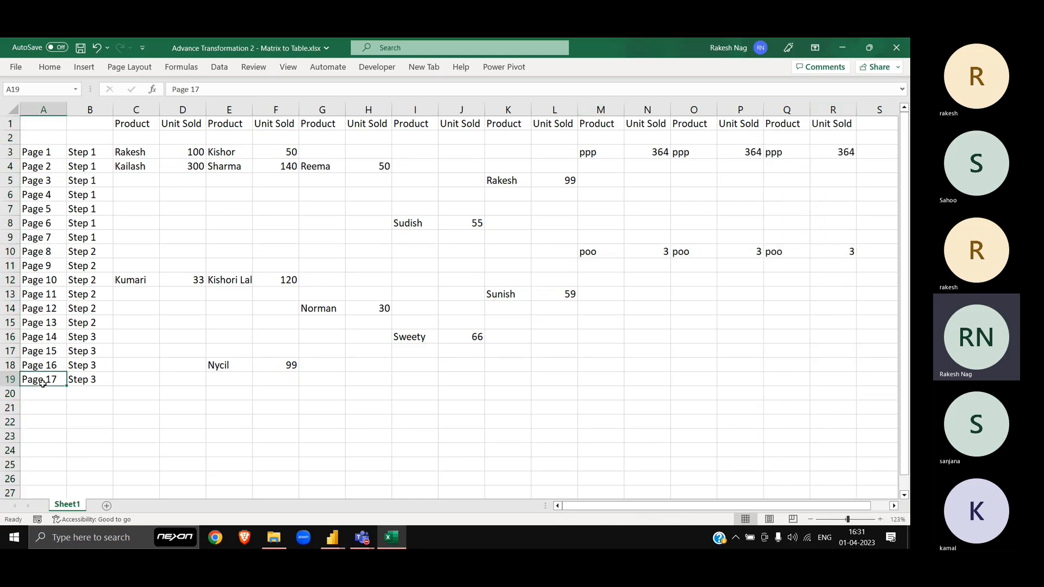
drag(9, 393, 10, 479)
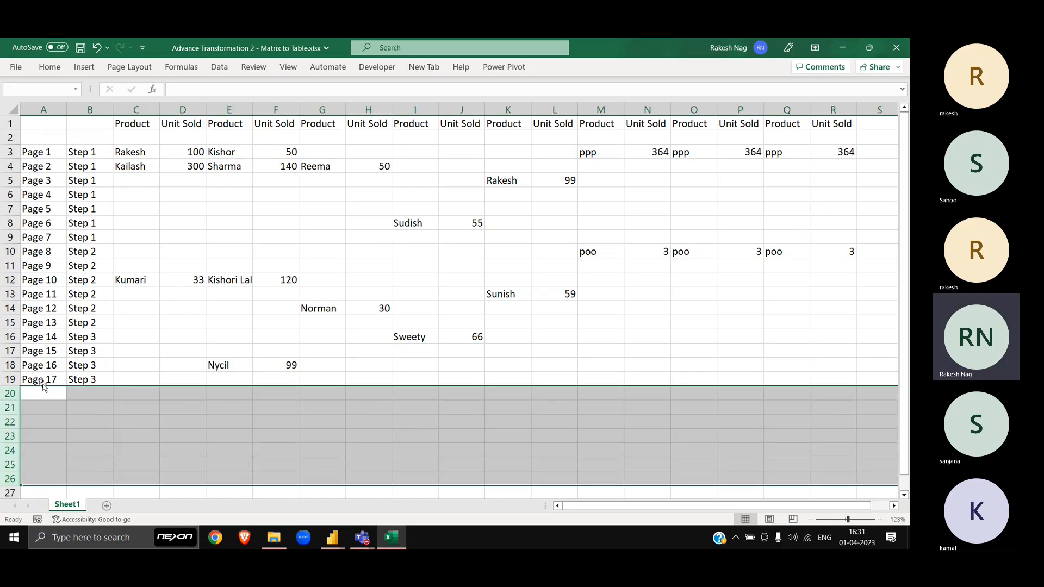
key(shift+Up)
key(shift+Up)
key(shift+Up)
key(shift+Up)
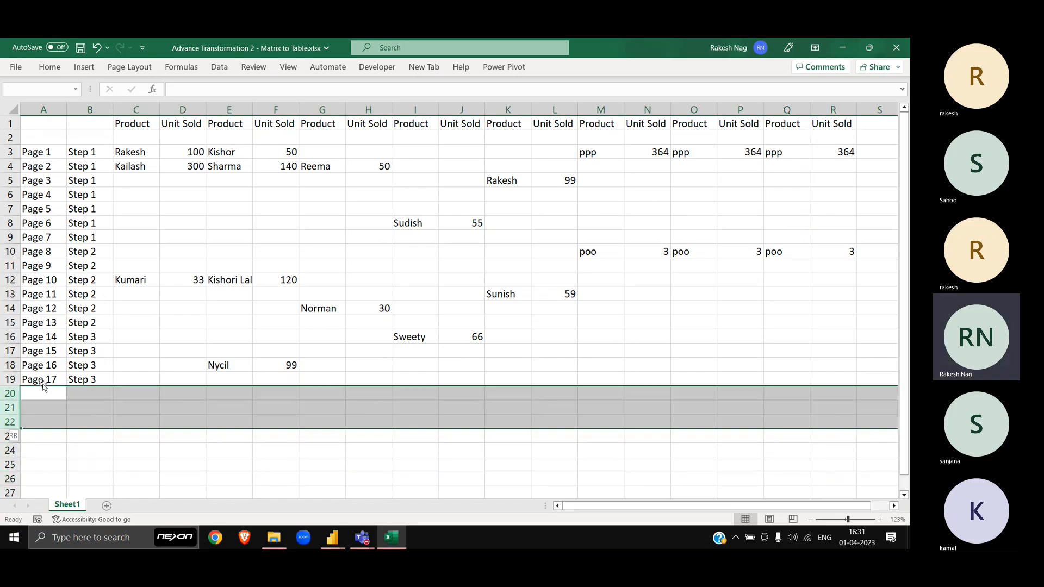
key(Up)
key(ctrl+Home)
key(ctrl+Right)
key(ctrl+Right)
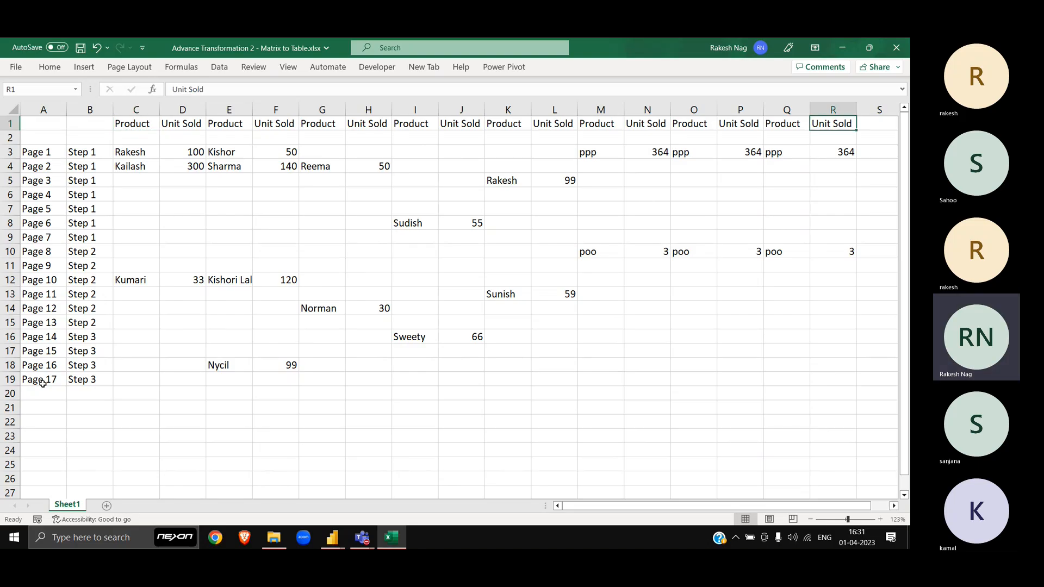
key(ctrl+space)
key(shift+Right)
key(shift+Right)
key(shift+Right)
key(shift+Right)
key(shift+Right)
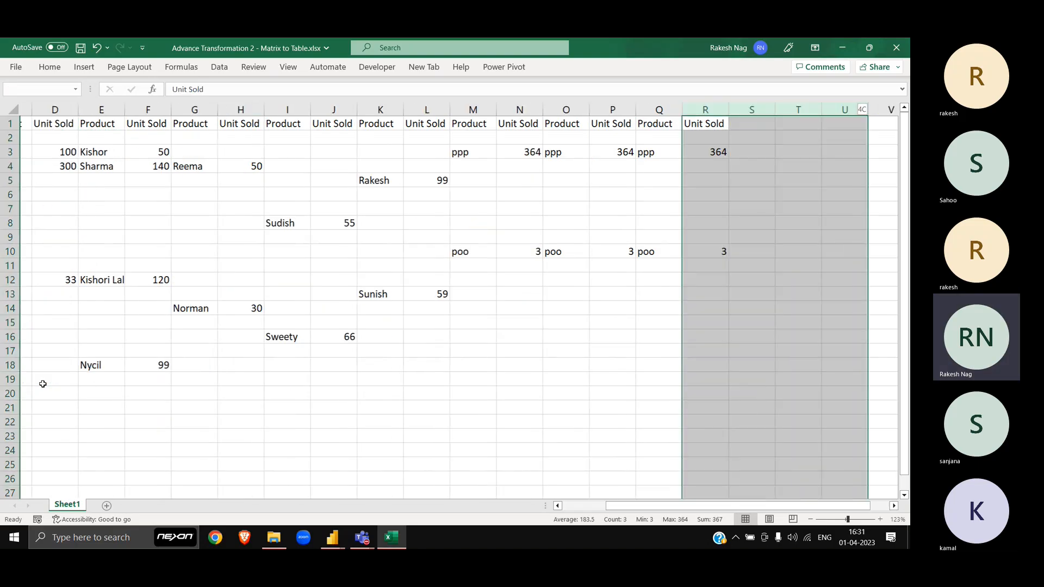
key(ctrl+Home)
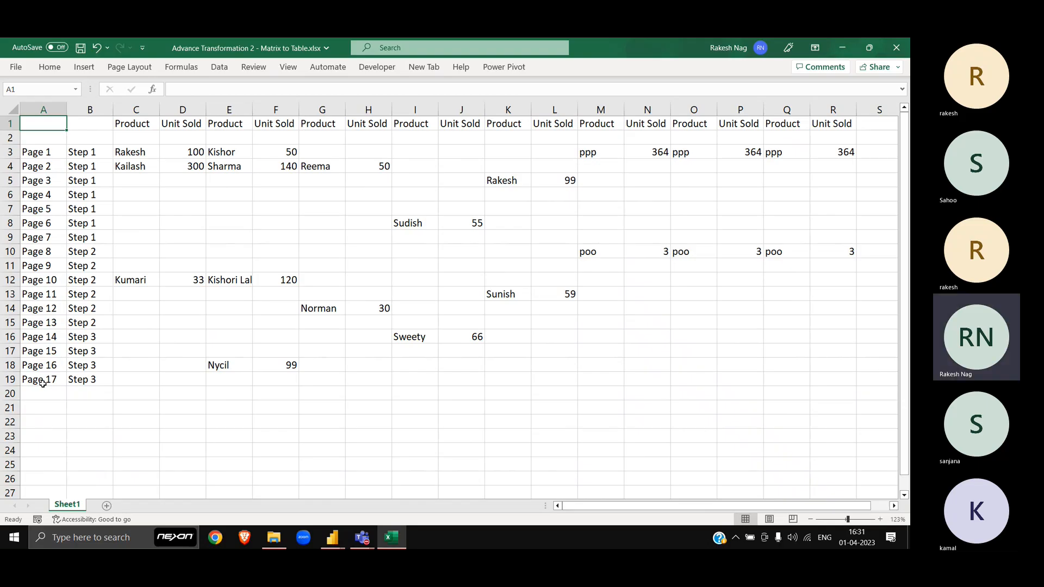
Step: Undo the pasted test columns, then select the table from A1:L1 down to the last row
key(ctrl+z)
key(ctrl+z)
key(ctrl+z)
key(ctrl+z)
key(ctrl+z)
key(ctrl+z)
key(ctrl+z)
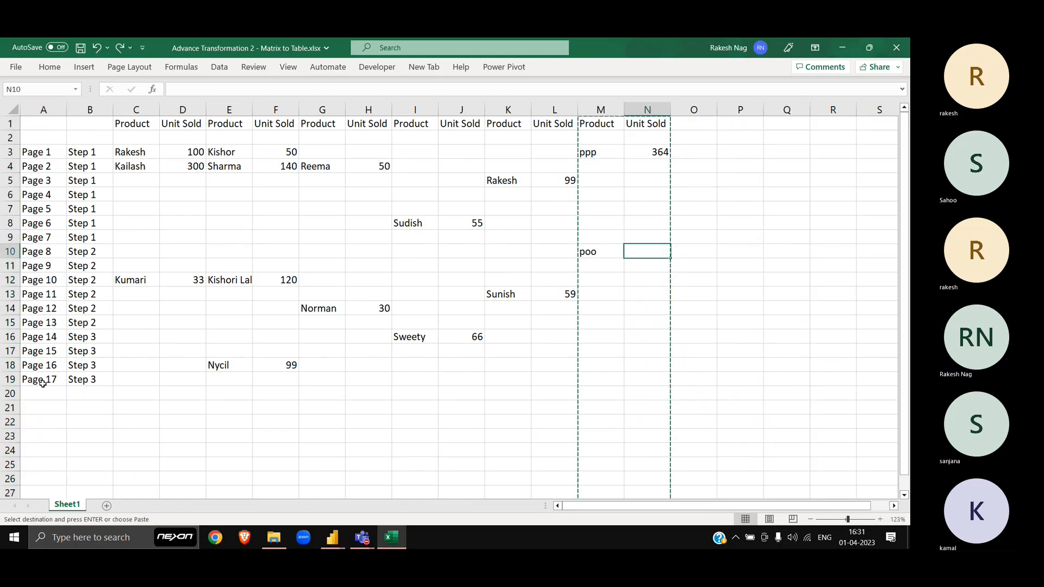
scroll(42, 384, up, 4)
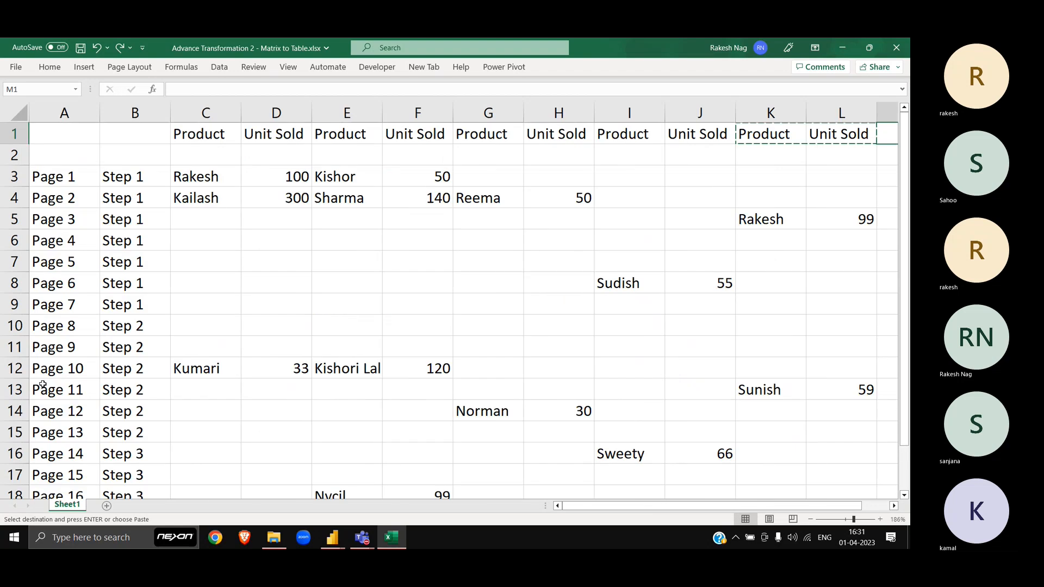
scroll(42, 384, down, 7)
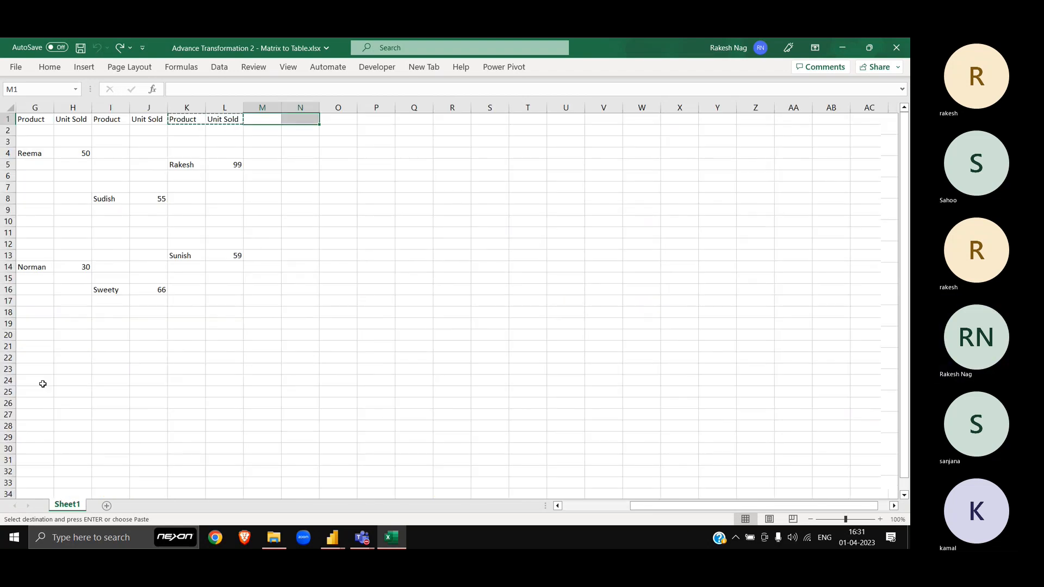
scroll(42, 385, up, 3)
key(Left)
key(shift+Home)
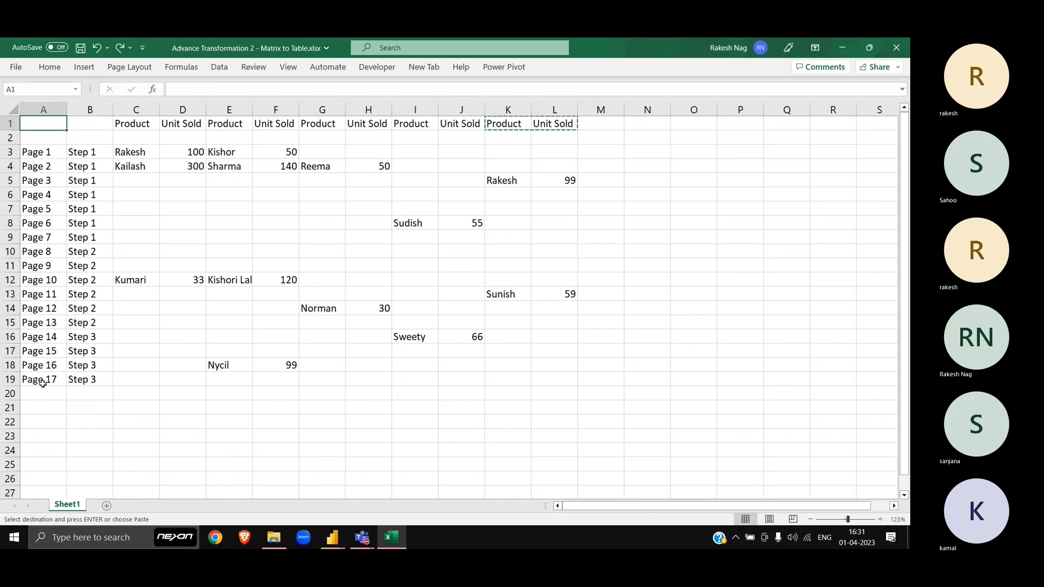
key(ctrl+shift+Down)
key(ctrl+shift+Down)
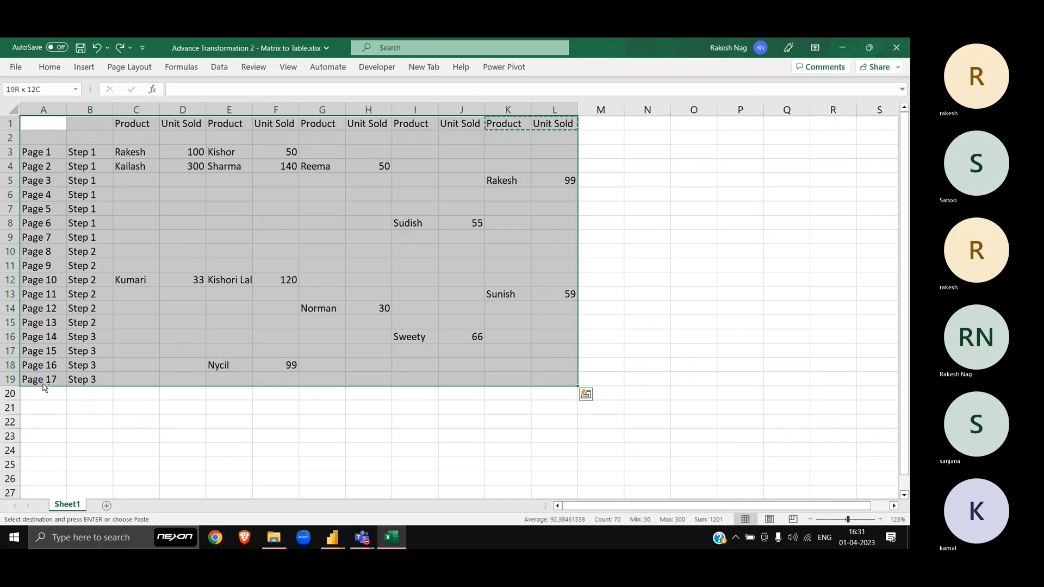
Step: Copy A1:L19 into a new workbook and close the original without saving
key(ctrl+c)
key(ctrl+n)
key(ctrl+v)
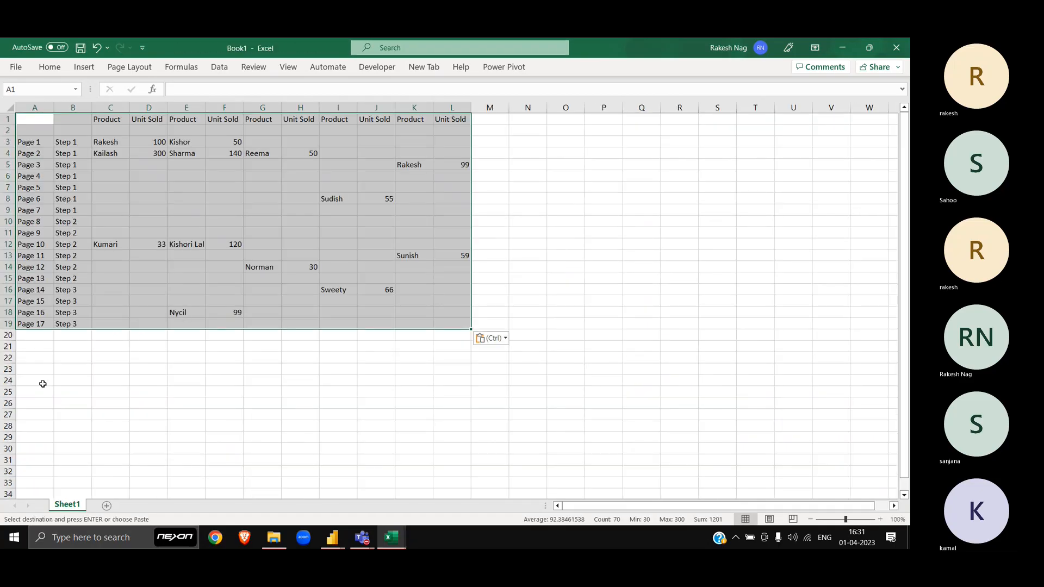
key(alt+Tab)
key(ctrl+w)
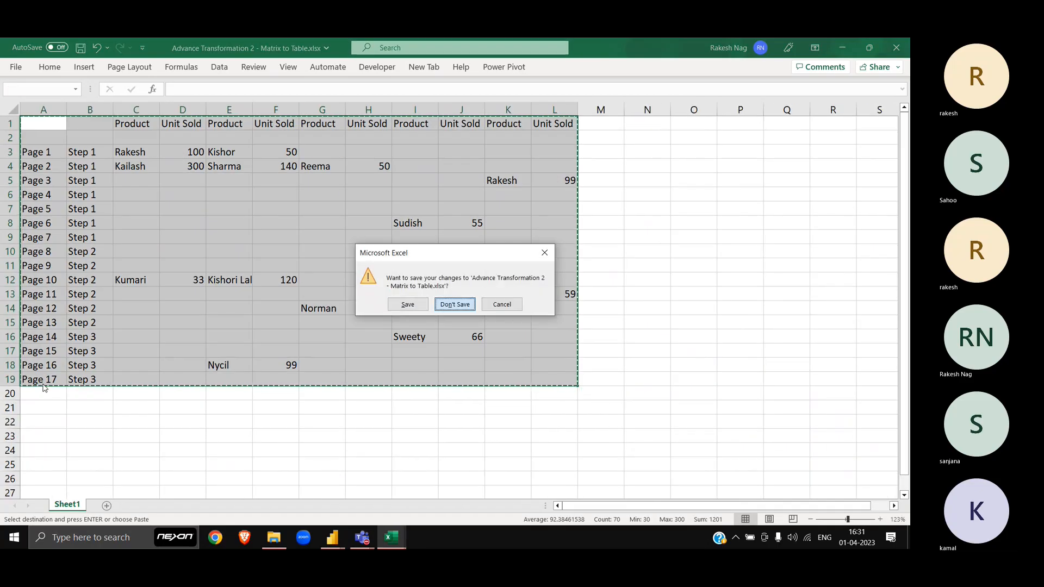
key(n)
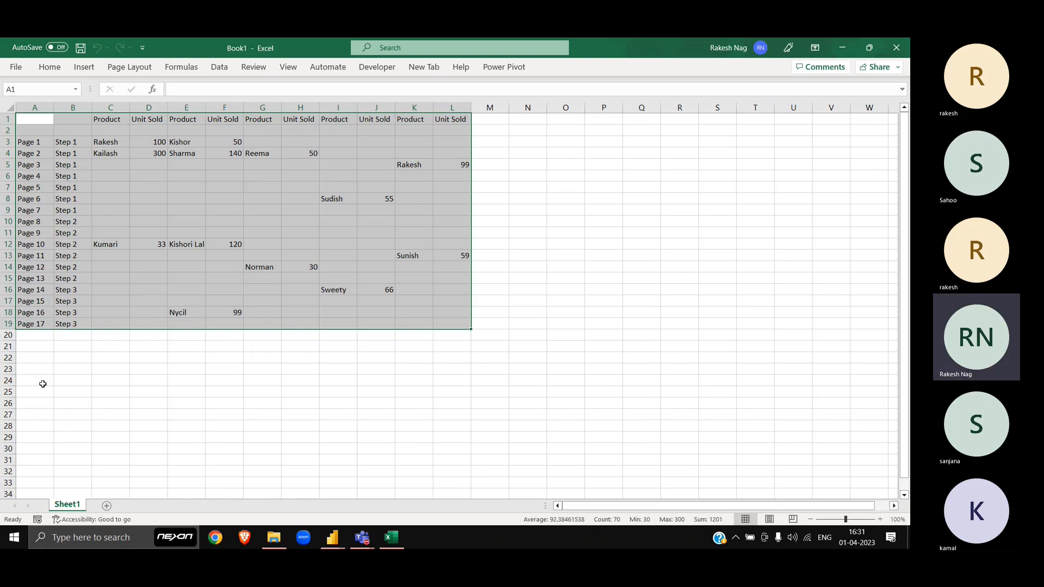
Step: Reset Book1's zoom to 100% and return to cell A1
scroll(272, 338, up, 10)
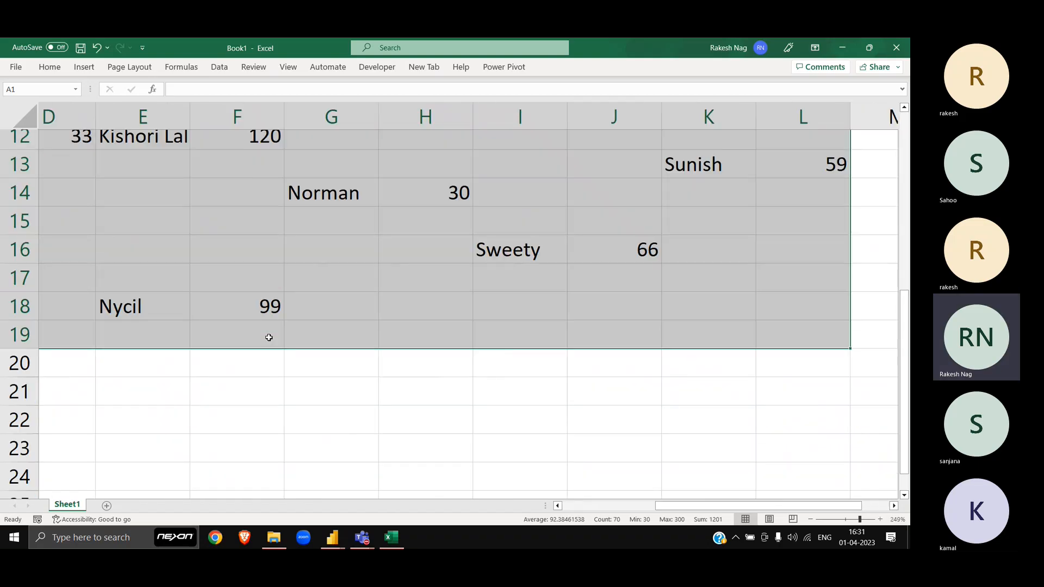
scroll(268, 337, down, 10)
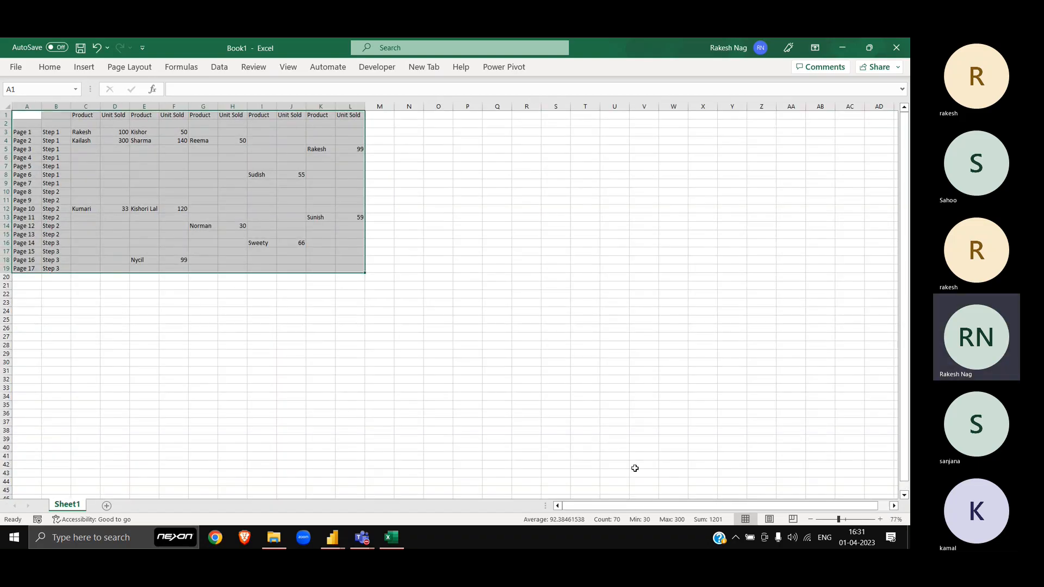
double_click(880, 520)
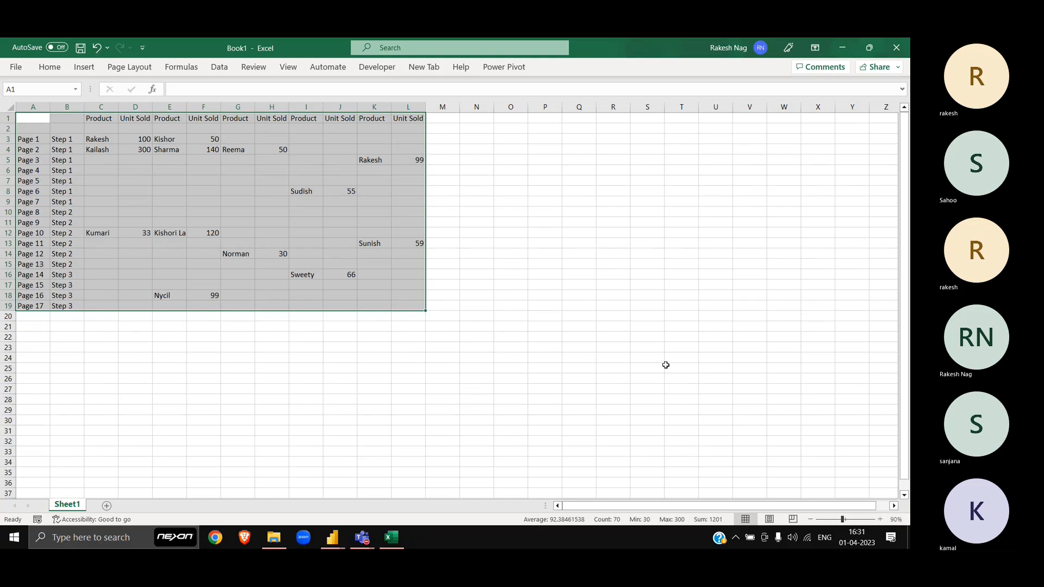
click(881, 520)
click(654, 342)
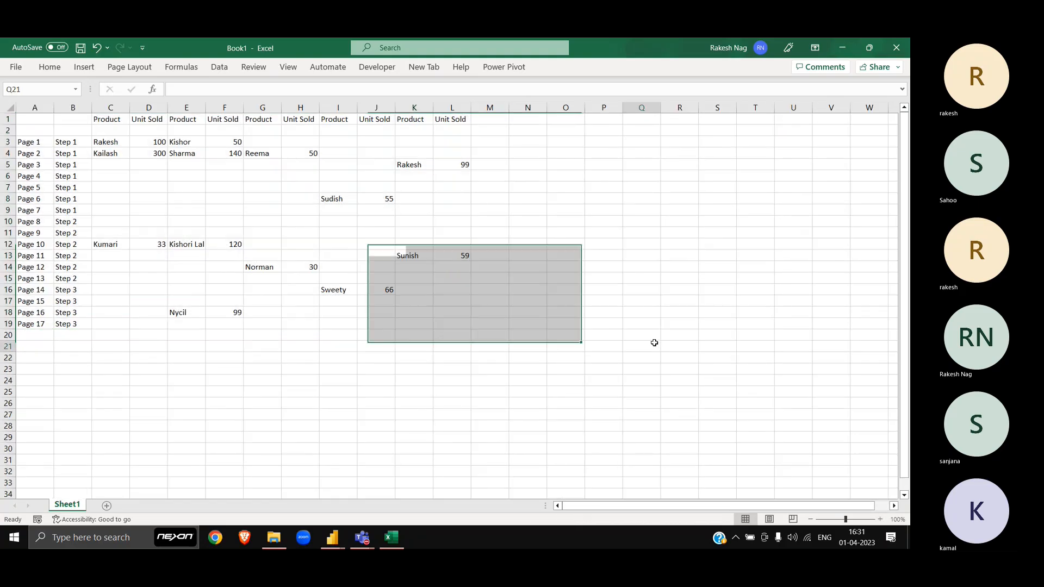
key(ctrl+Up)
key(ctrl+Left)
key(ctrl+Home)
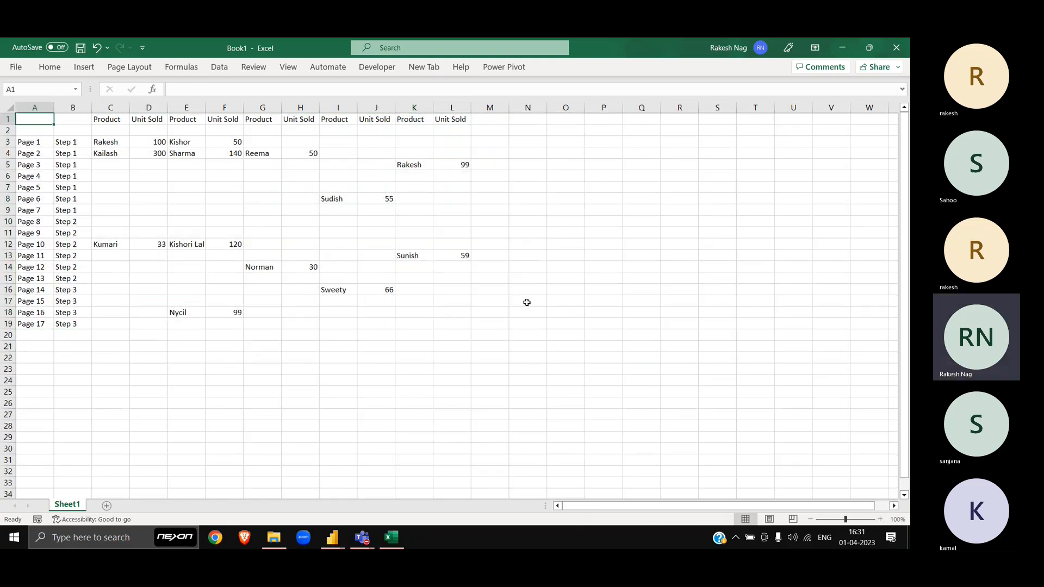
Step: Pick cell E21 below the matrix for the headings, clearing a trial Page entry
click(199, 352)
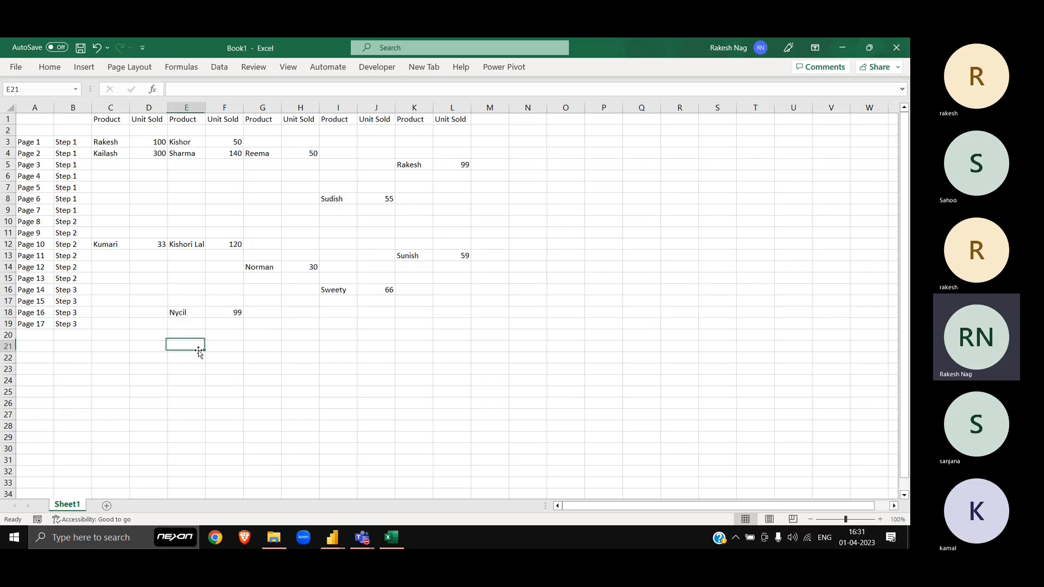
text(Pag)
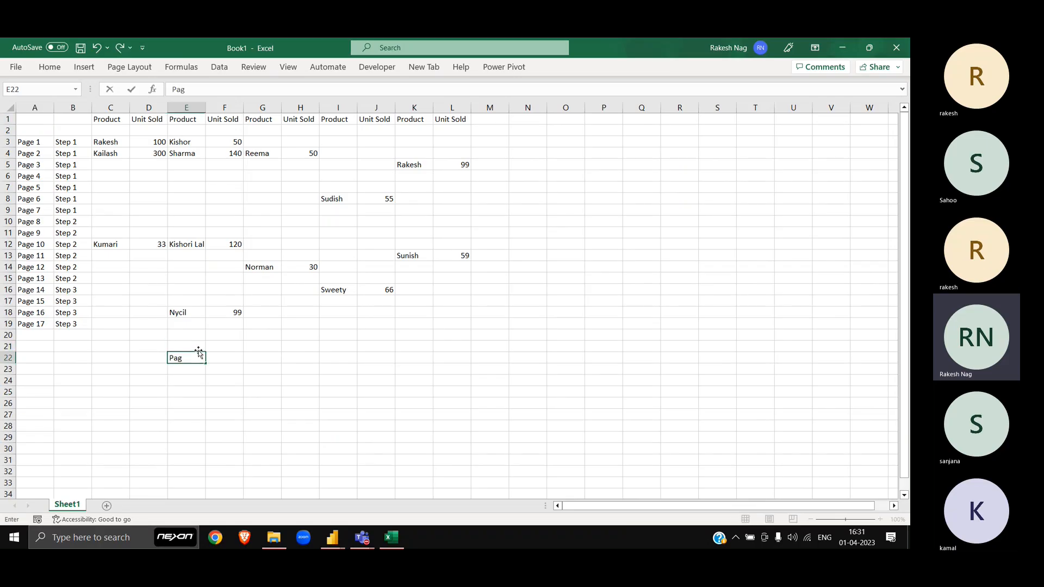
text(e)
key(Tab)
scroll(198, 351, up, 3)
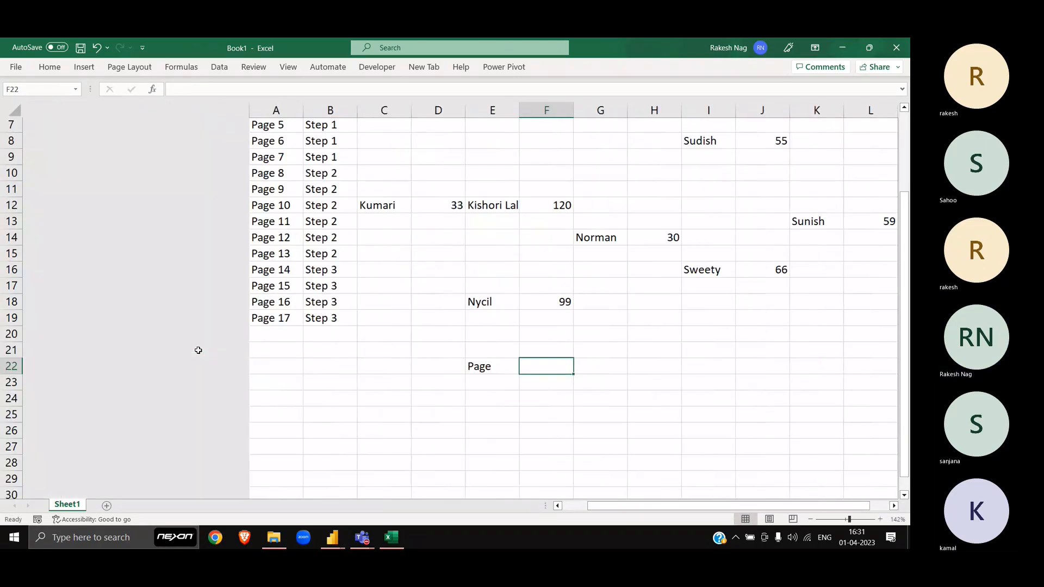
key(Left)
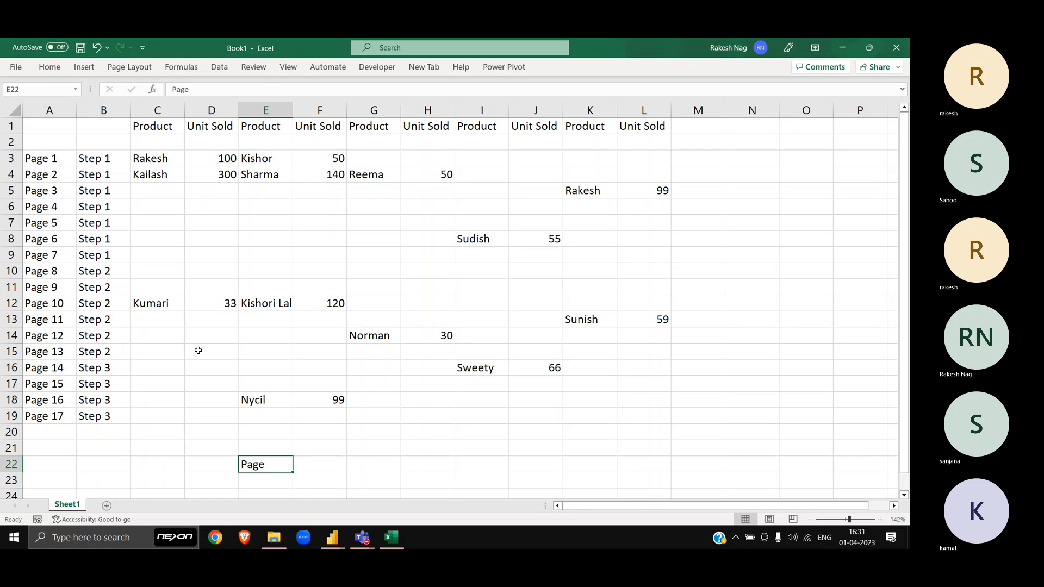
key(Delete)
key(Up)
key(Up)
key(Up)
key(Down)
key(Down)
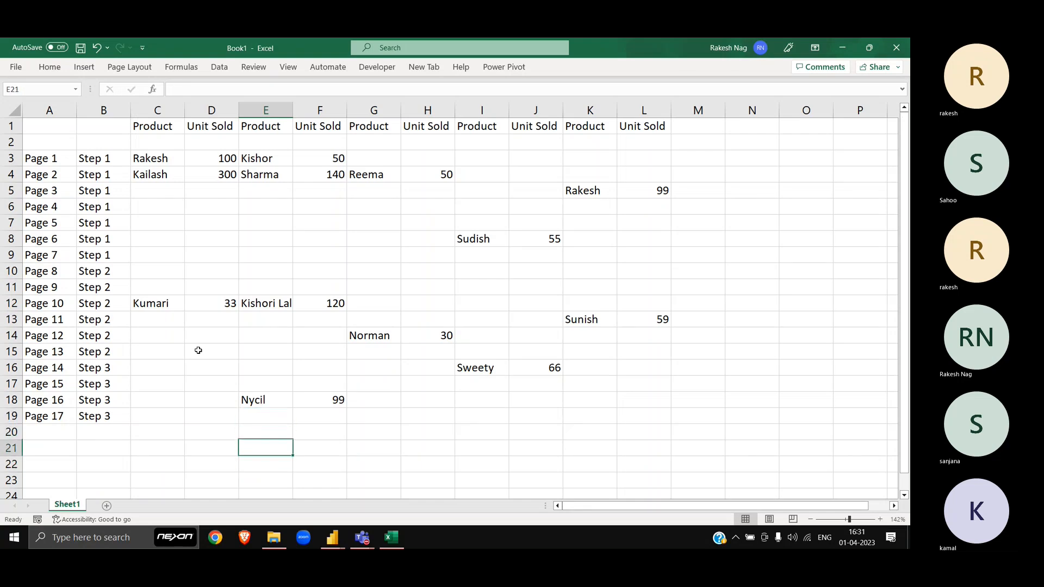
key(shift+Right)
key(shift+Right)
key(shift+Right)
key(shift+Right)
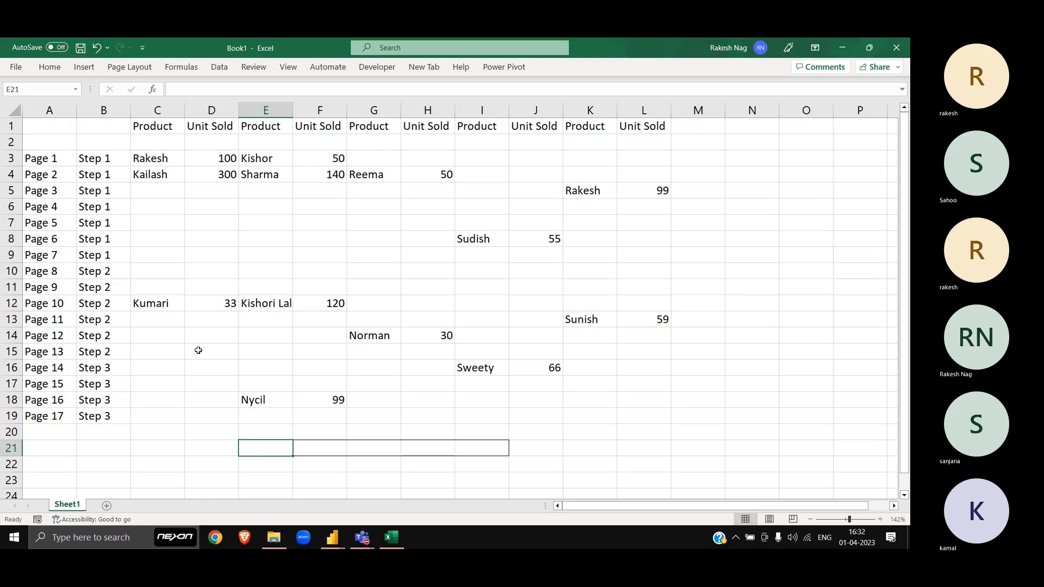
Step: Type the headings Page, Step, Product and Unit Sold across E21:H21
text(Page)
key(Tab)
text(Step)
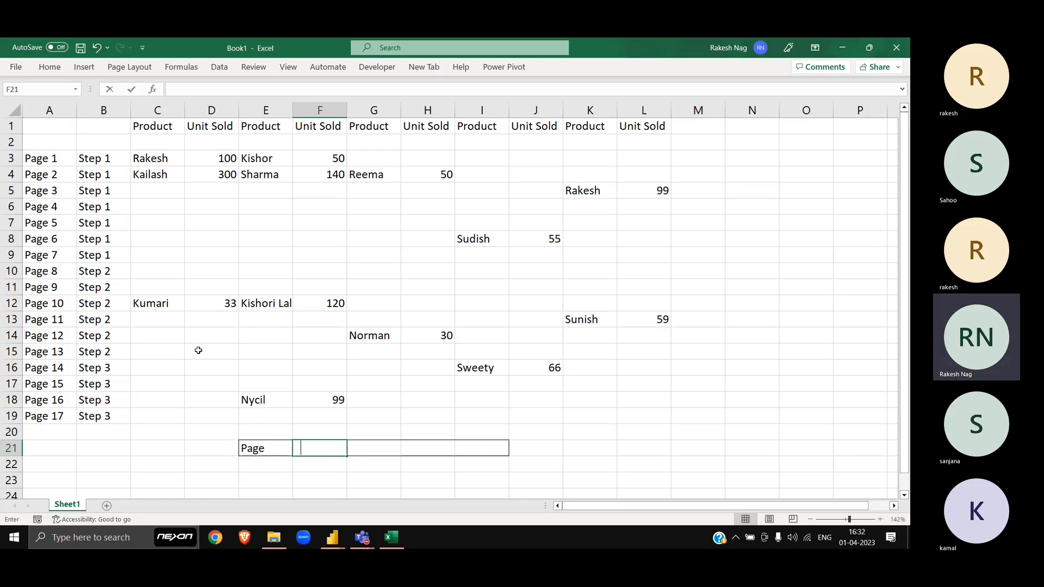
key(Tab)
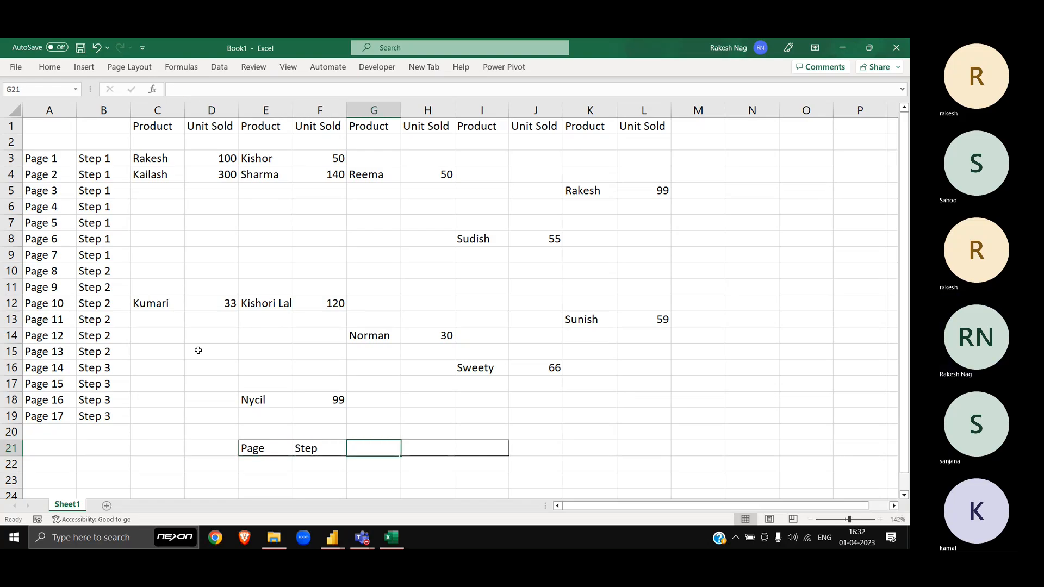
text(Product)
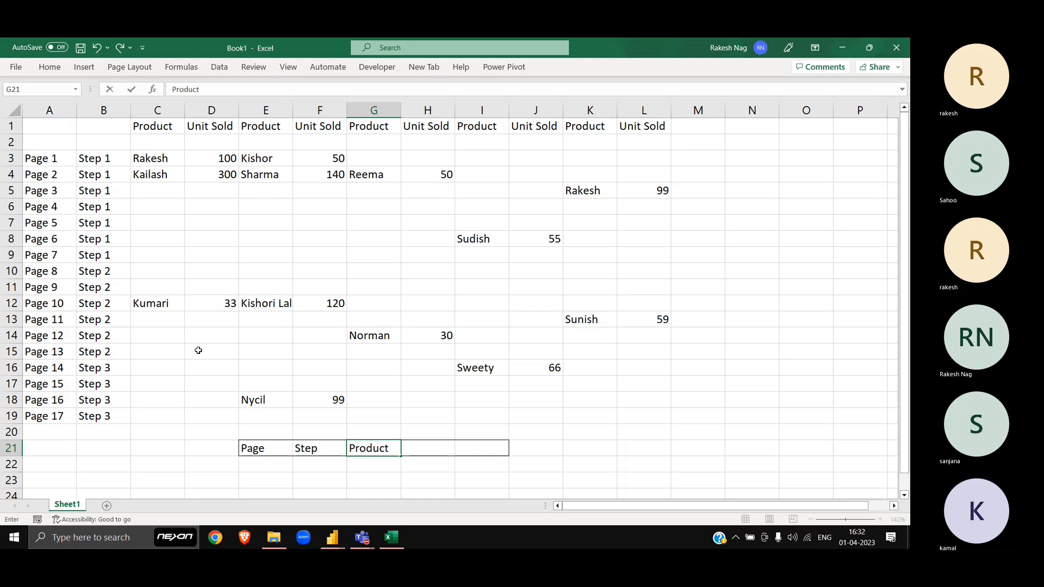
key(Tab)
text(Unit)
key(BackSpace)
key(BackSpace)
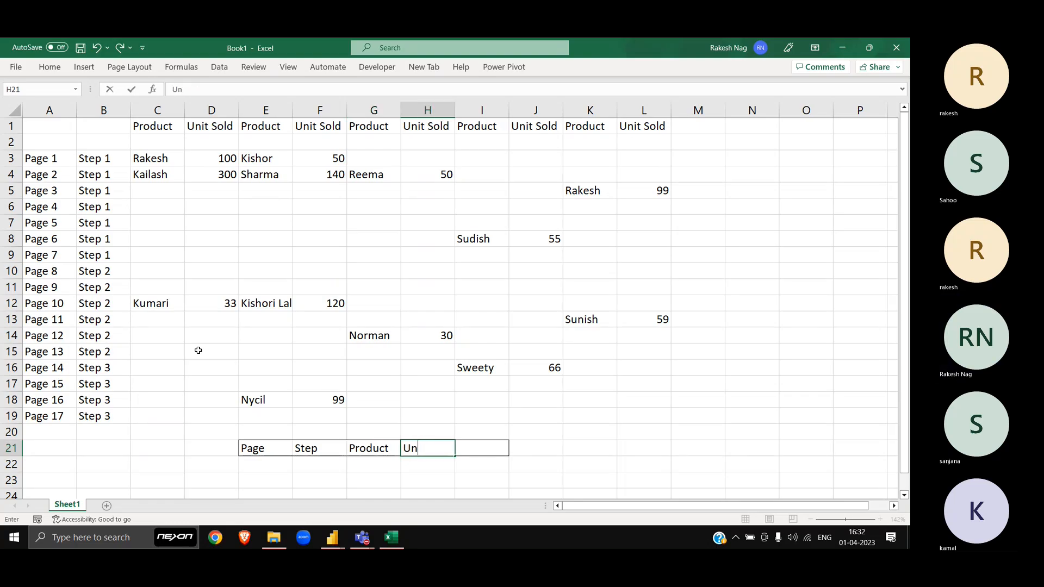
text(it Sold)
key(Tab)
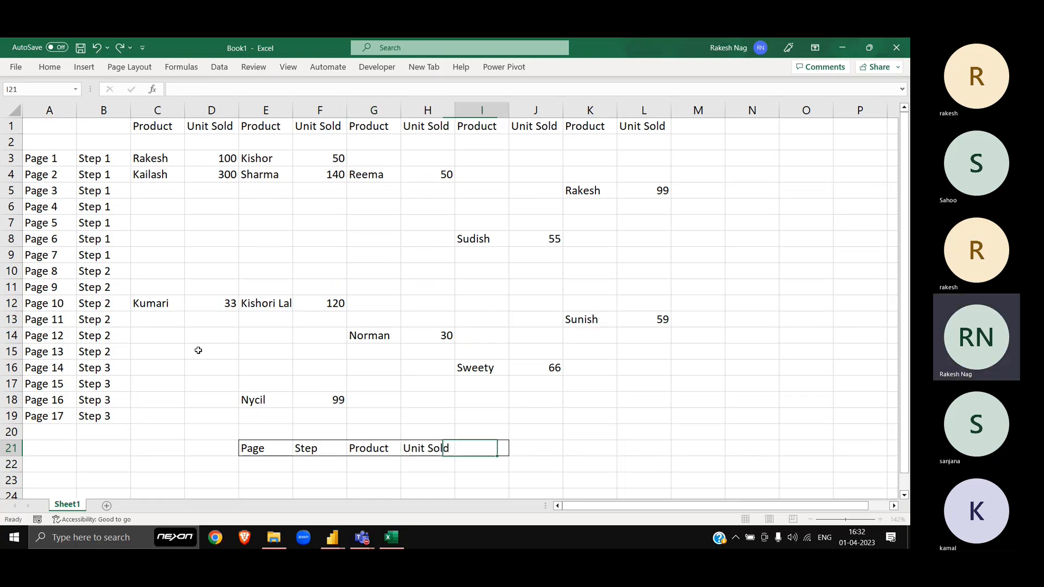
Step: Clear the extra border from I21, select E21:H21, then columns L–P and rows 19–24
key(alt)
key(h)
key(e)
key(a)
key(Return)
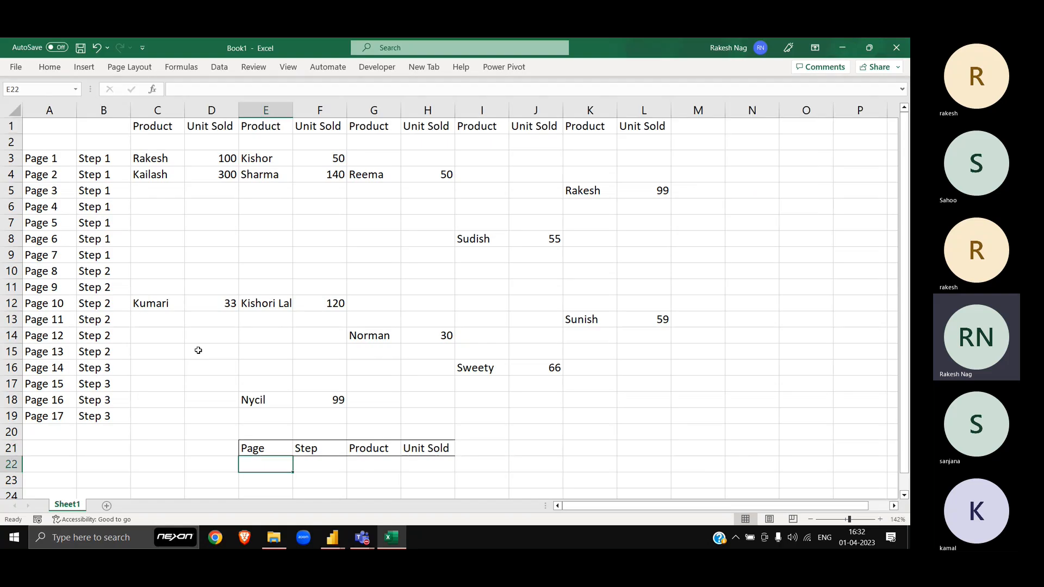
key(Left)
key(Up)
key(Right)
key(ctrl+shift+Right)
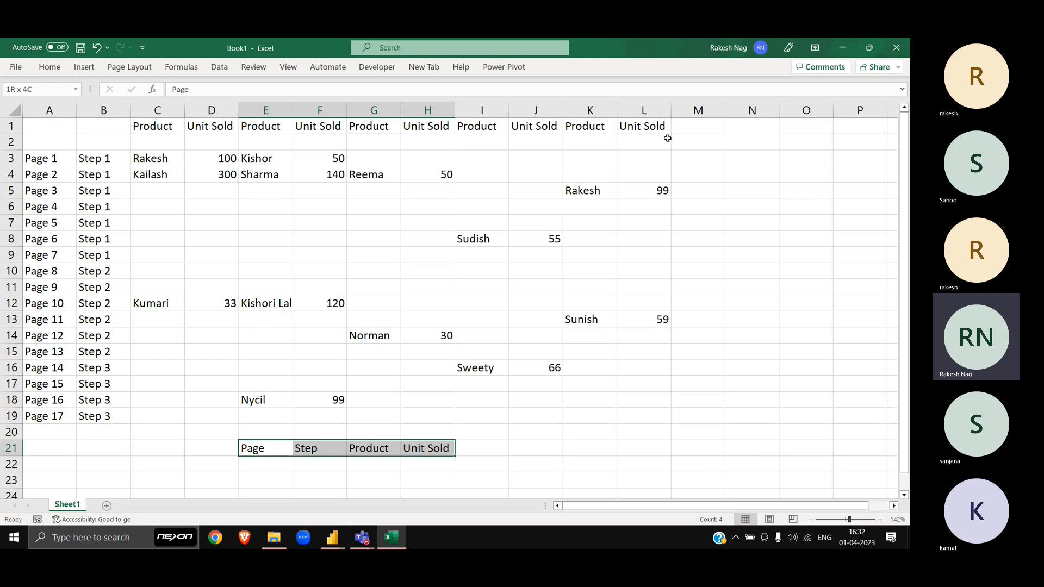
click(653, 110)
drag(653, 110, 841, 94)
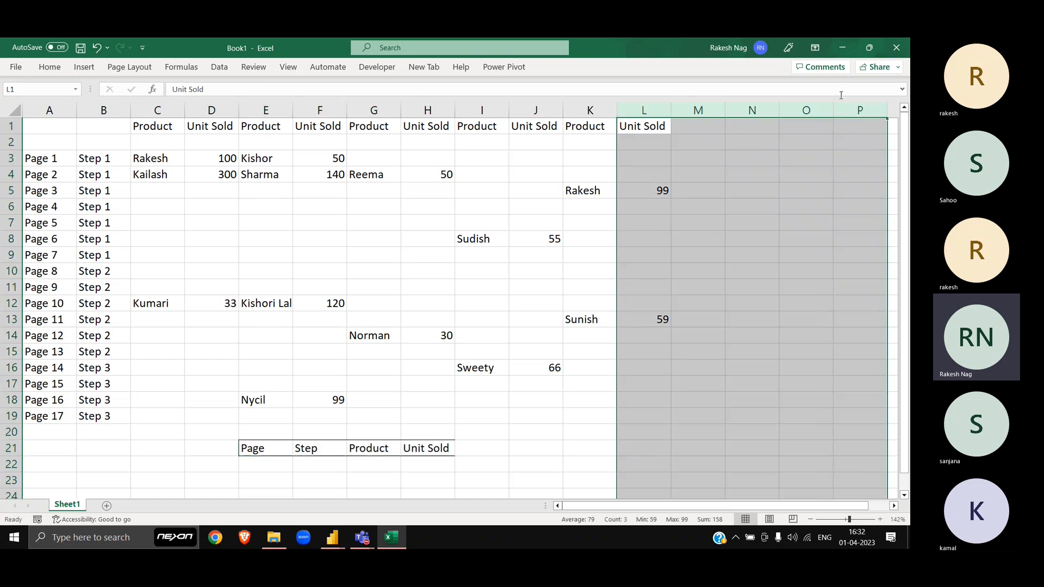
drag(10, 416, 9, 492)
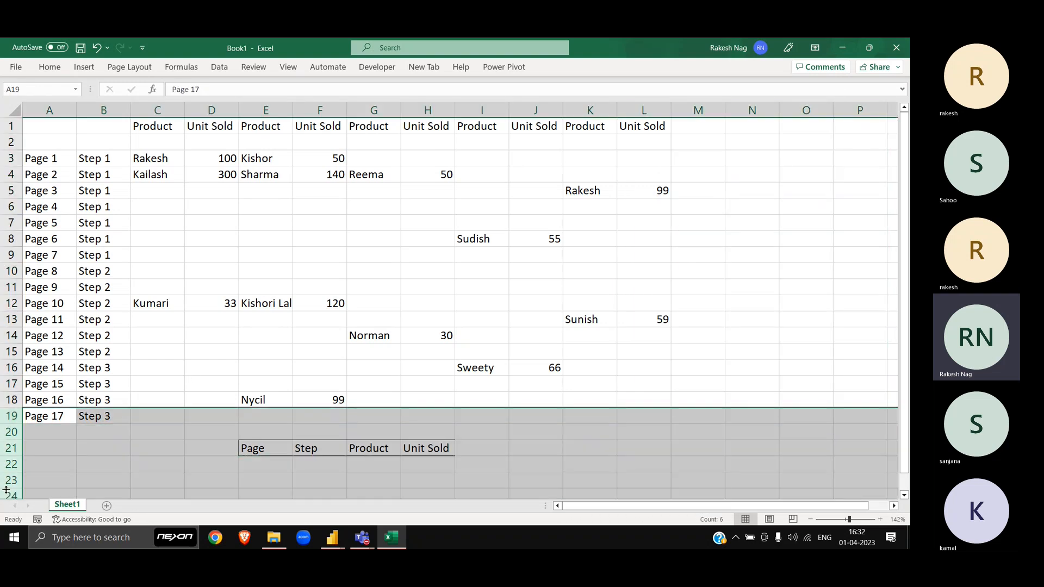
Step: In Power Query, add Advance Transformation 2 - Matrix to Table as an Excel Workbook source and tick Sheet1
click(63, 301)
key(alt+Tab)
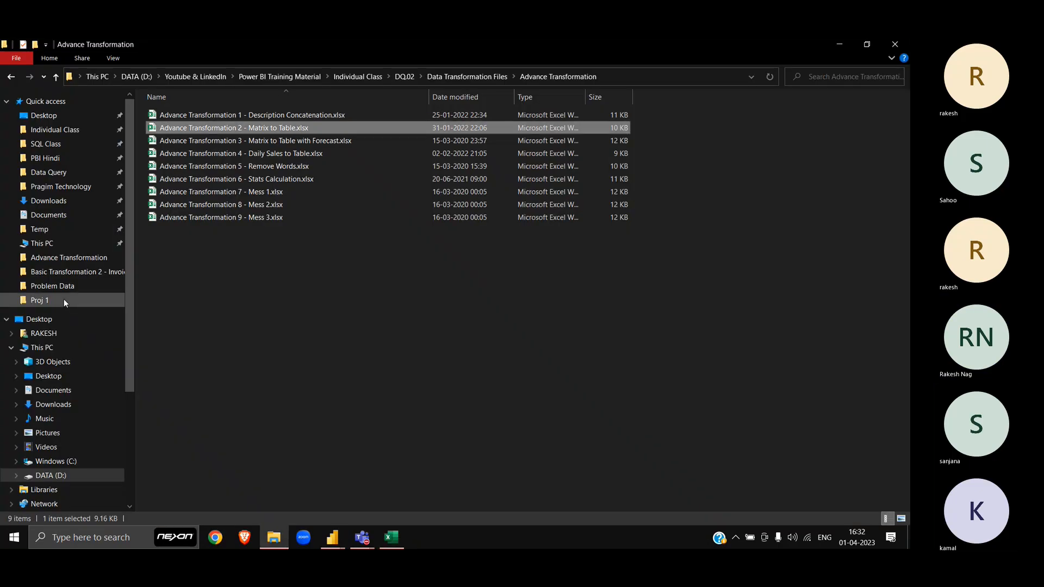
key(alt+Tab)
key(alt+Tab)
key(alt+Tab)
key(alt+Tab)
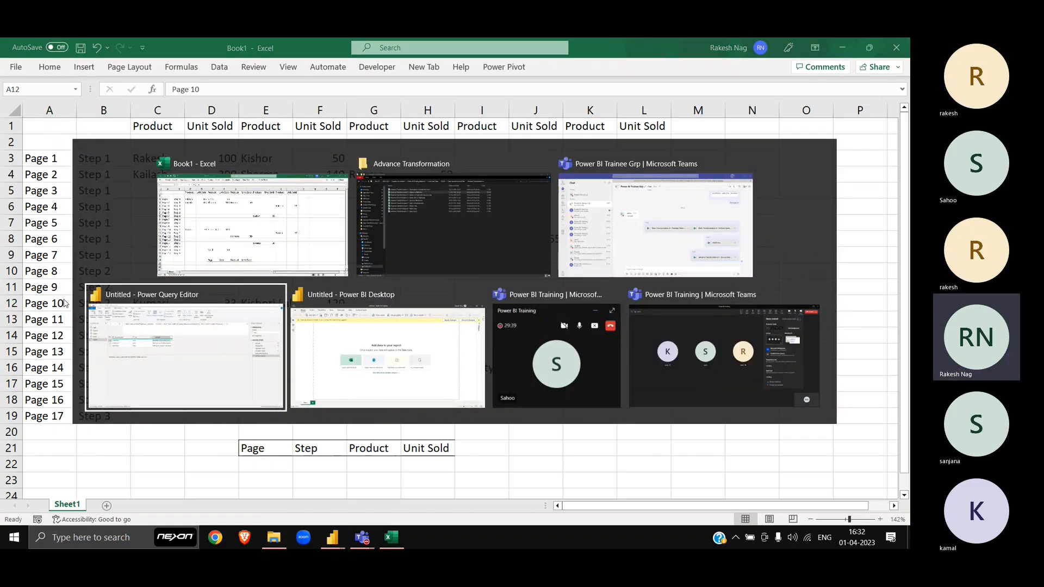
click(58, 58)
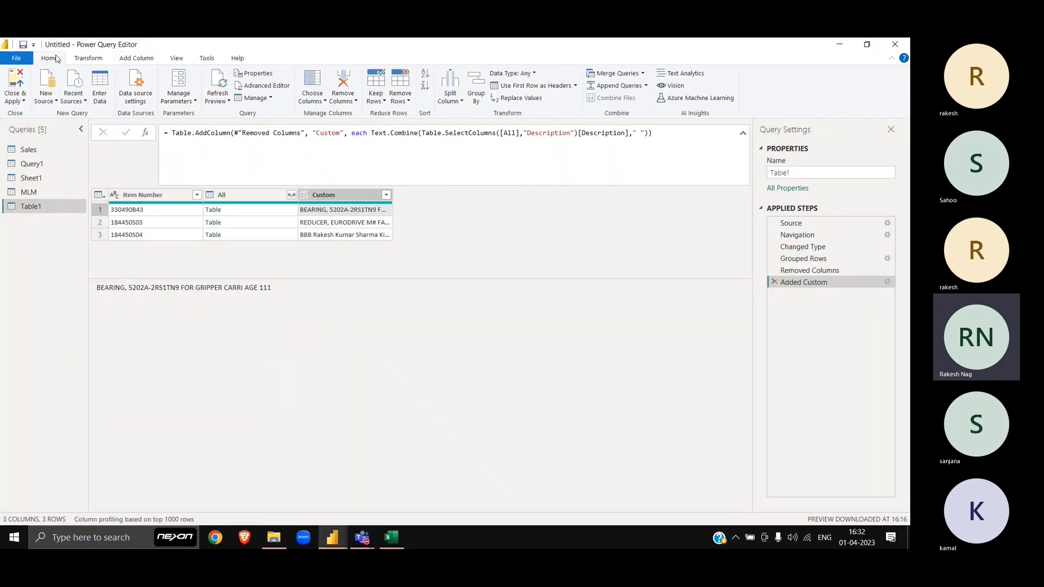
click(55, 96)
click(87, 136)
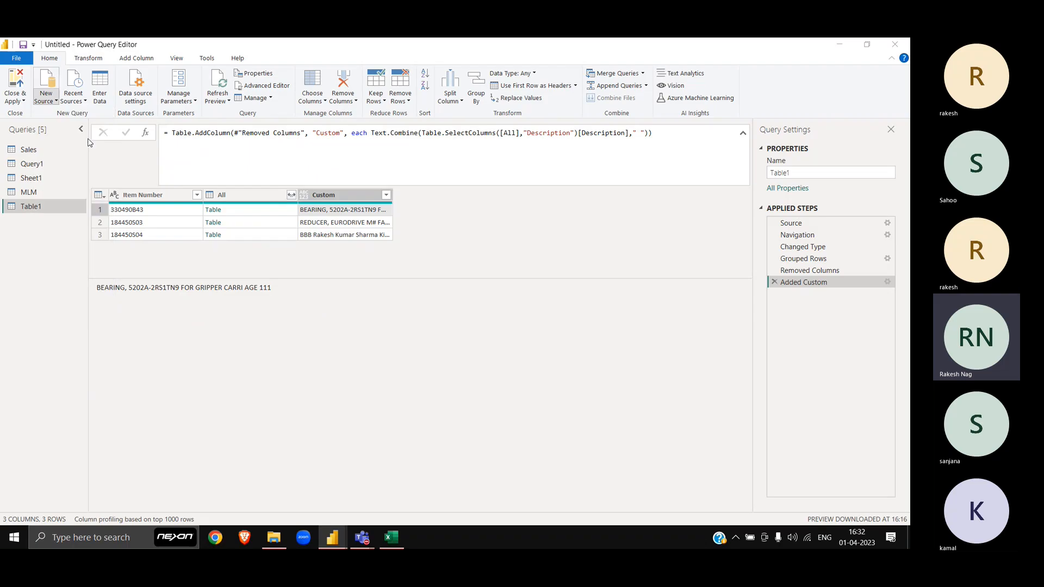
double_click(280, 142)
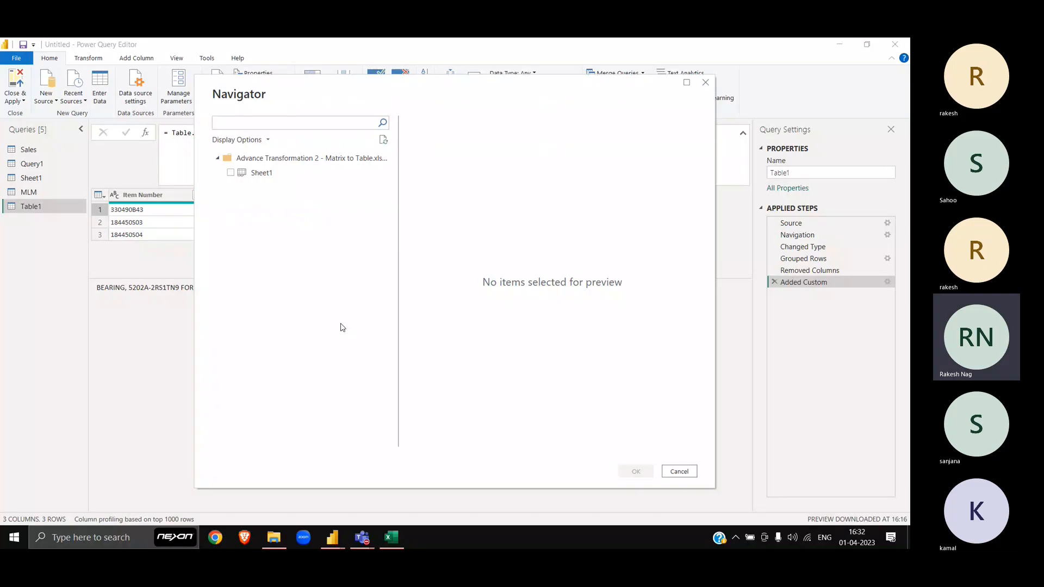
click(230, 173)
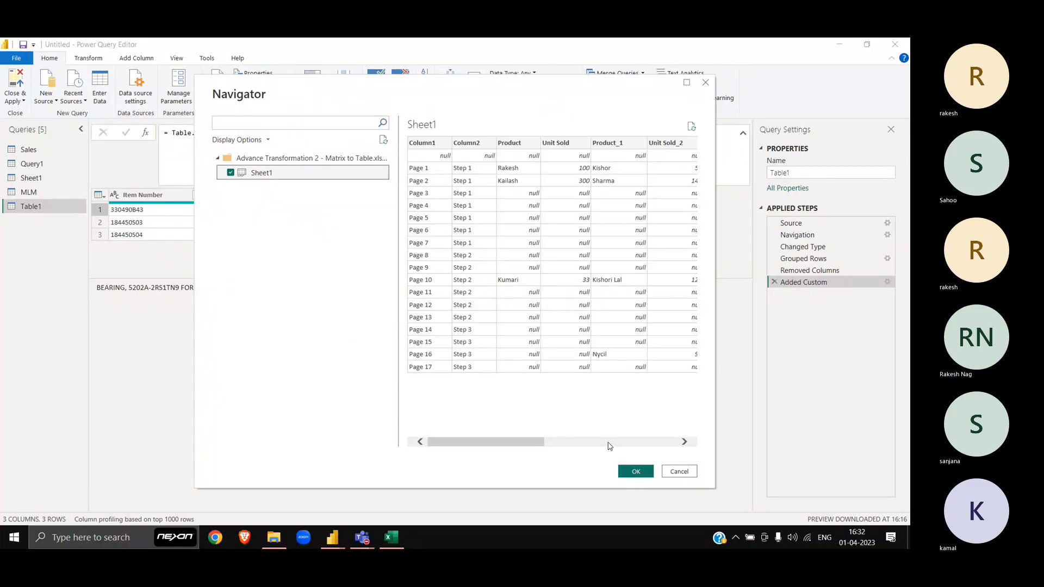
Step: Load Sheet1 as a new query and delete its Changed Type and Promoted Headers steps
click(633, 472)
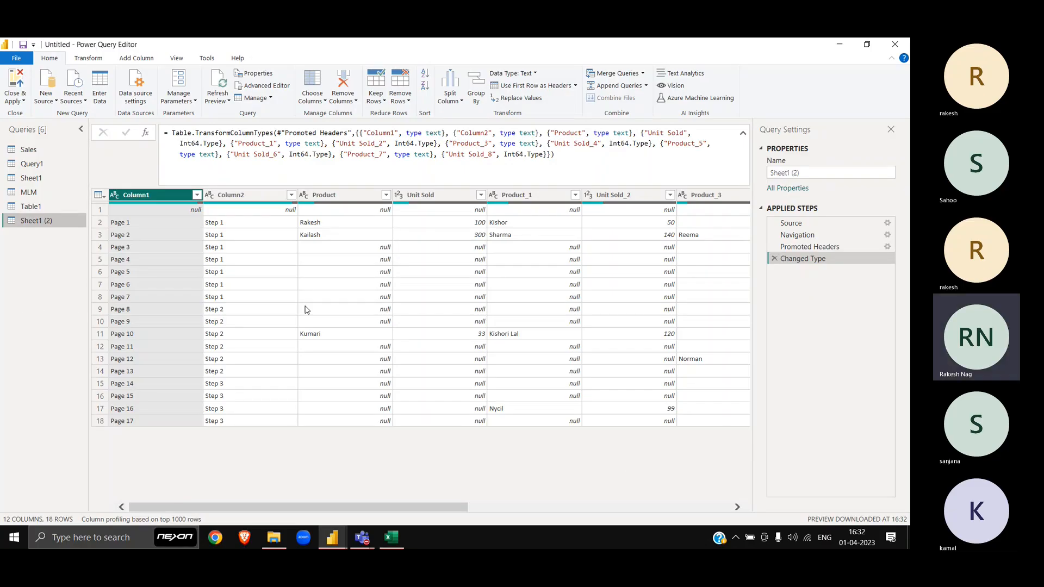
scroll(304, 308, right, 5)
scroll(307, 310, left, 5)
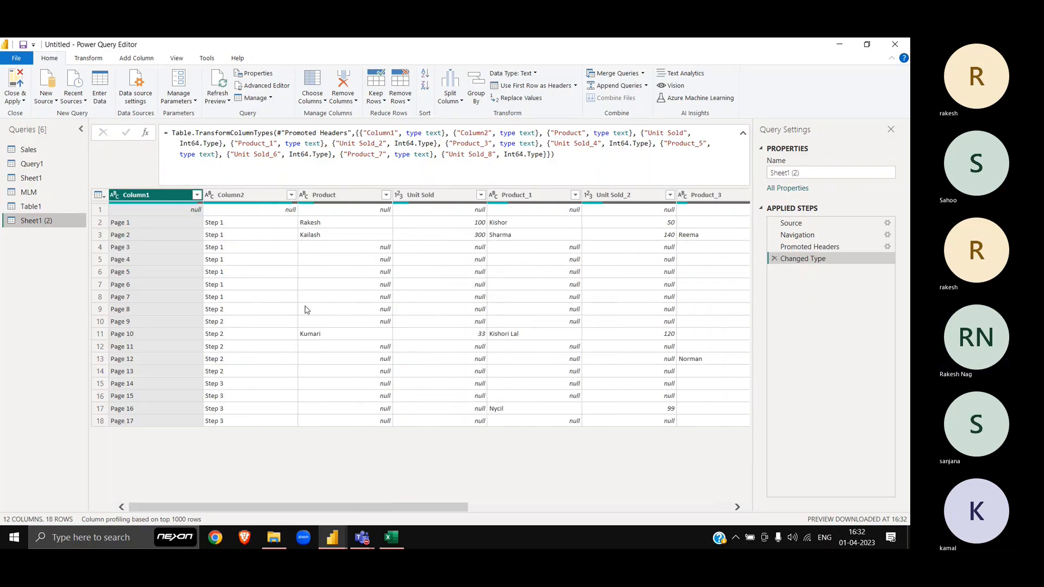
click(774, 260)
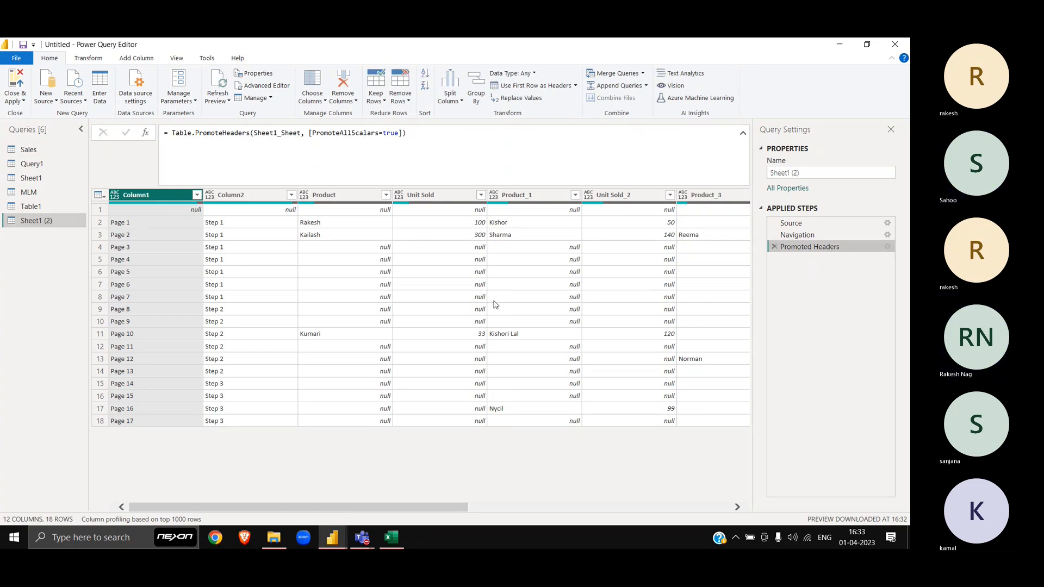
scroll(496, 304, right, 1)
scroll(496, 305, left, 1)
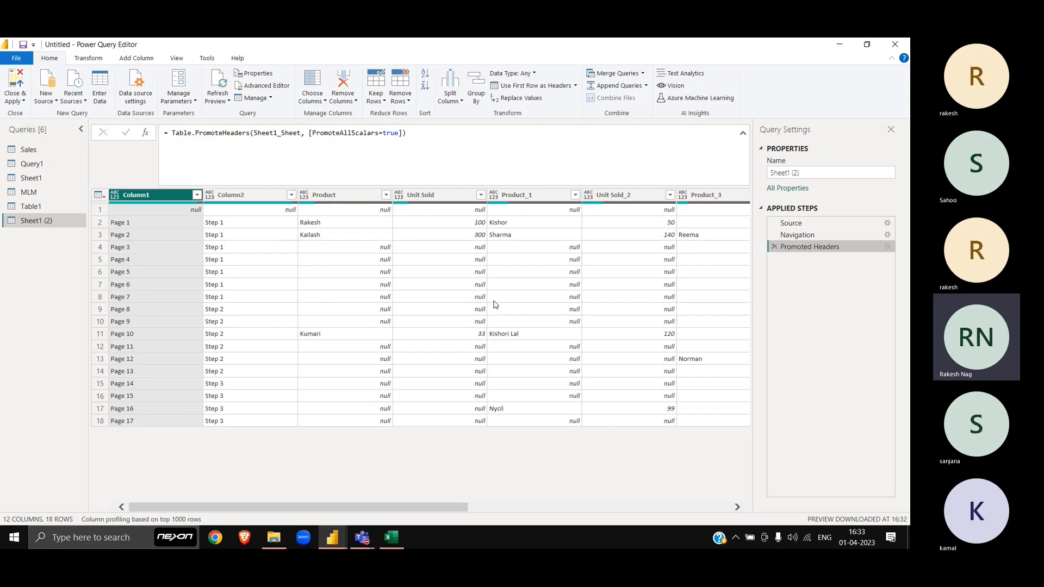
click(774, 246)
scroll(459, 314, right, 5)
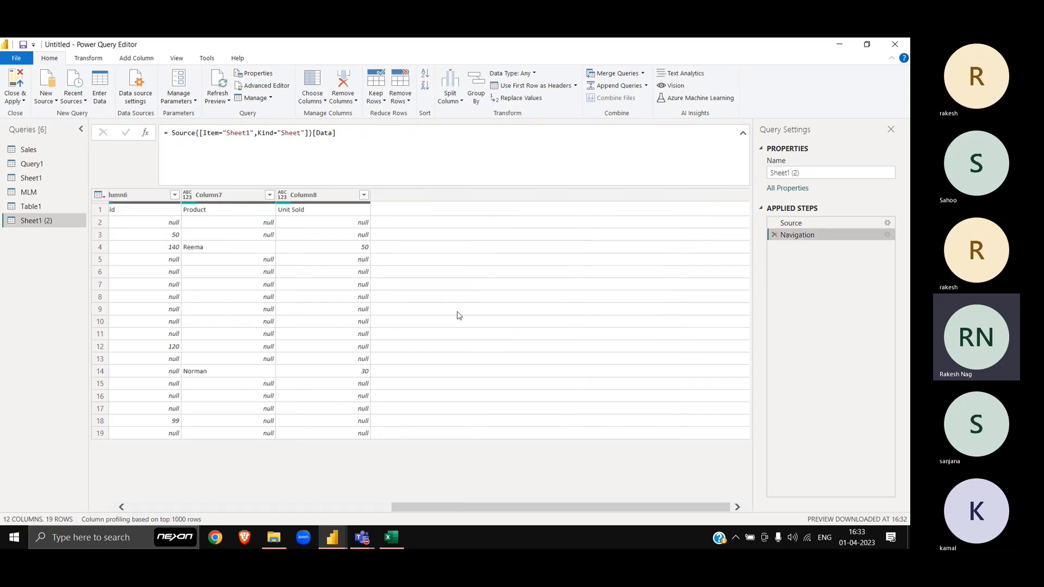
scroll(458, 315, left, 5)
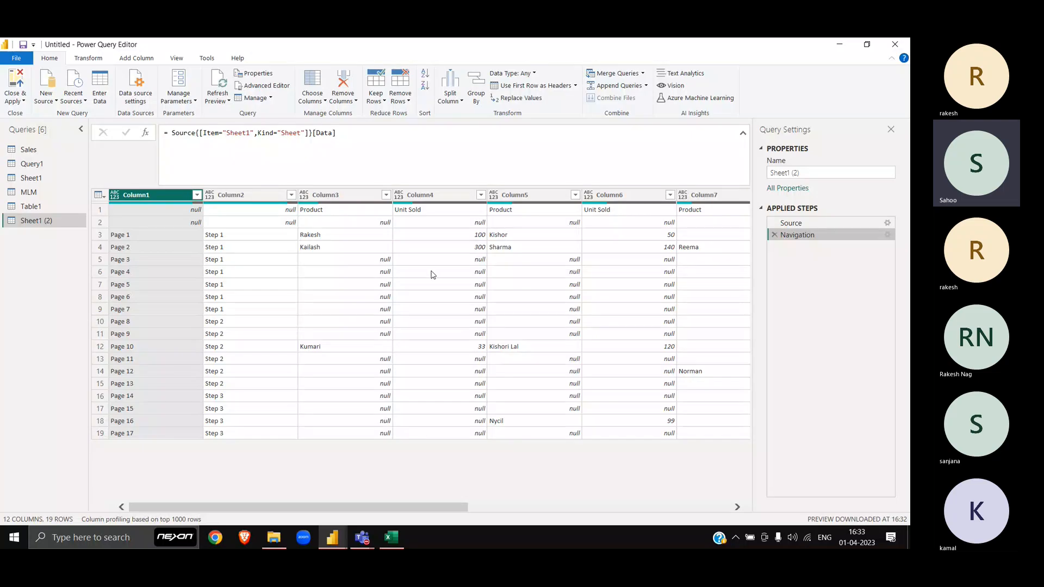
Step: Try selecting the second row, then Column7, Column1 and Column2 in the preview
click(103, 222)
scroll(397, 228, right, 5)
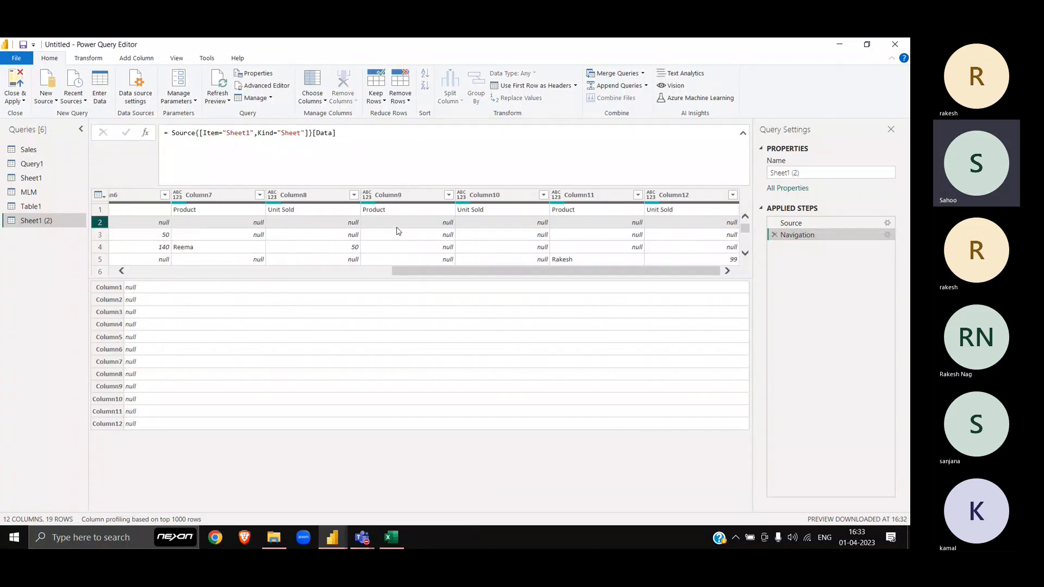
click(216, 195)
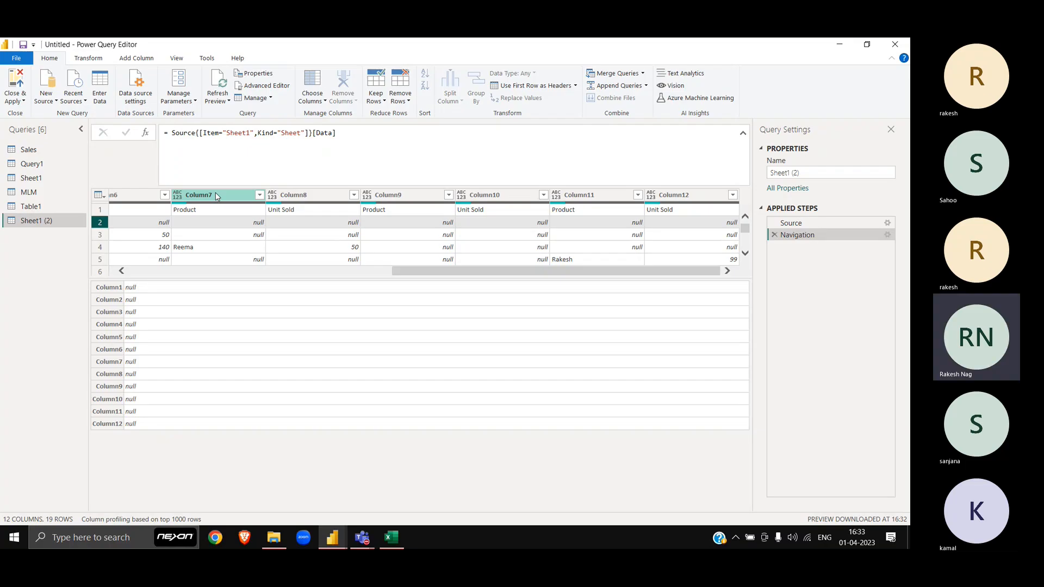
scroll(270, 277, left, 5)
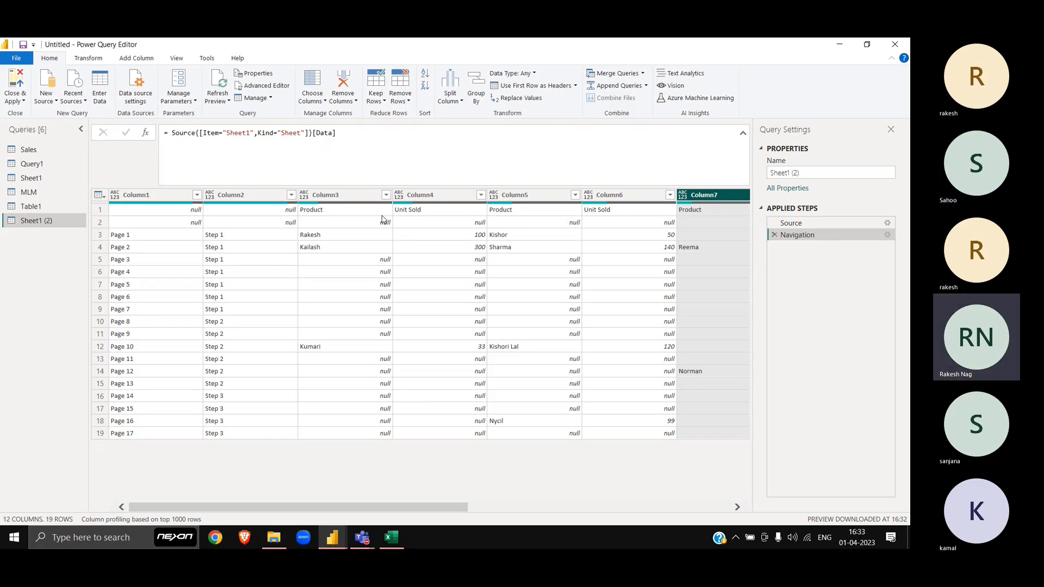
scroll(480, 267, right, 5)
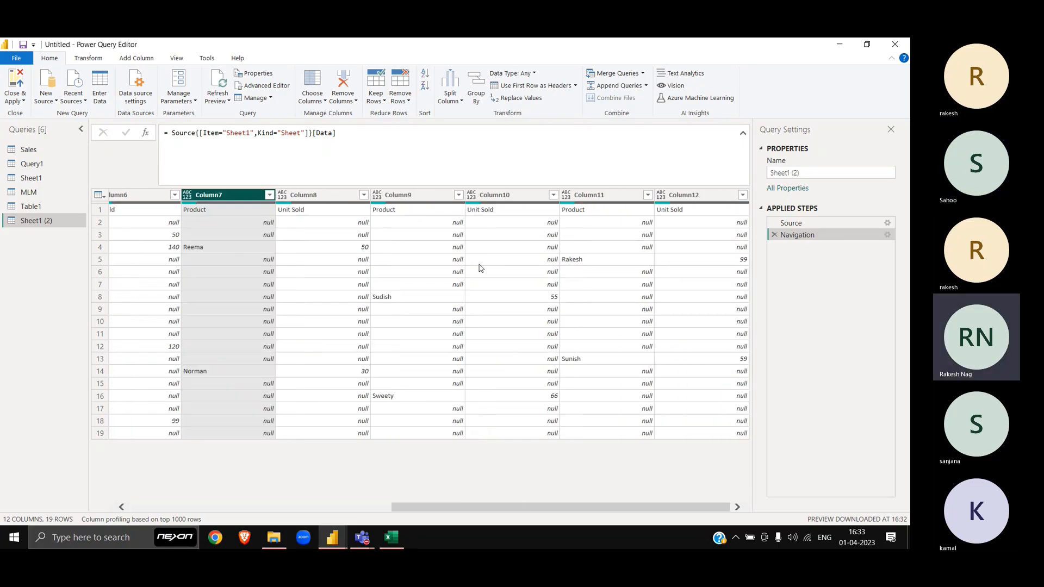
scroll(480, 267, left, 5)
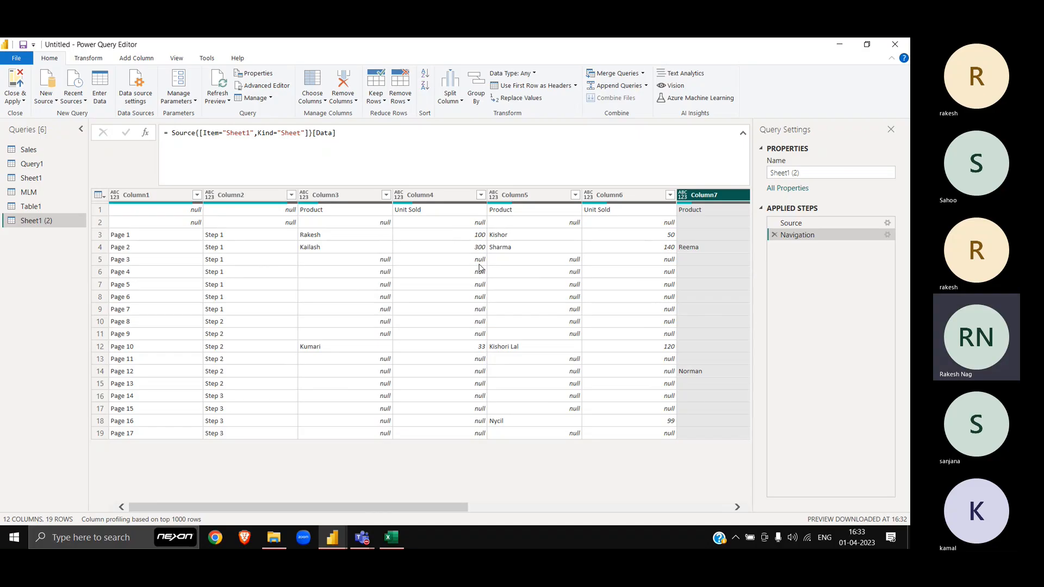
click(162, 197)
click(255, 196)
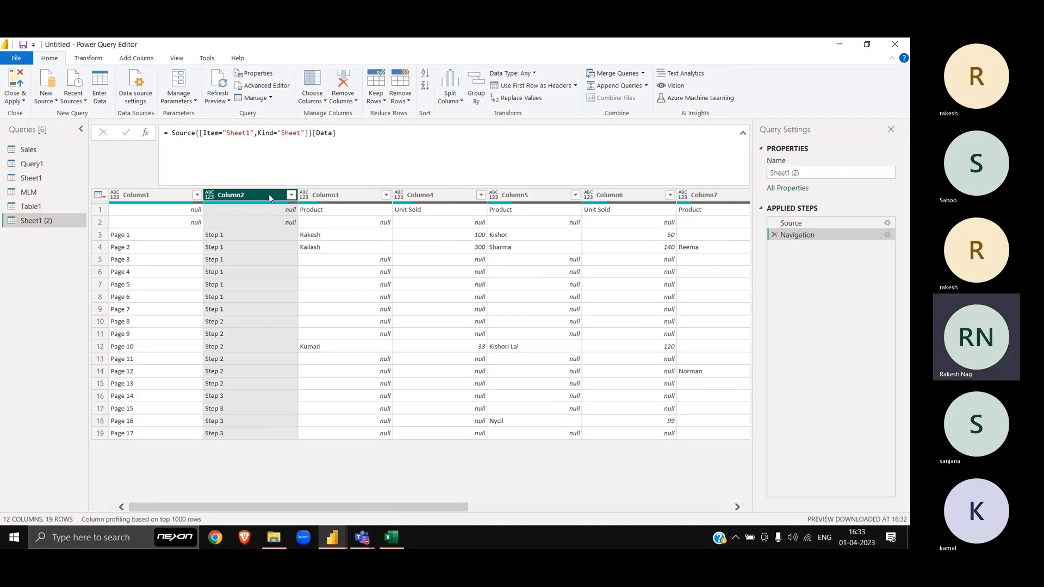
Step: Select Column3 and Column4 as one Product/Unit Sold pair, then start the next pair at Column5
click(342, 198)
key(shift+Right)
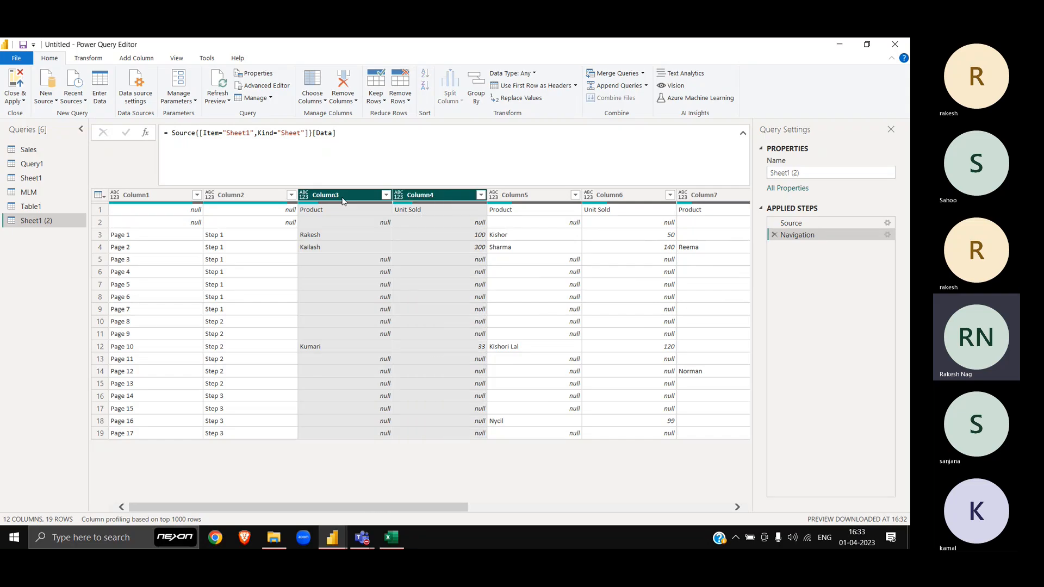
key(shift+Right)
key(shift+Right)
key(shift+Right)
key(shift+Right)
key(shift+Right)
key(shift+Right)
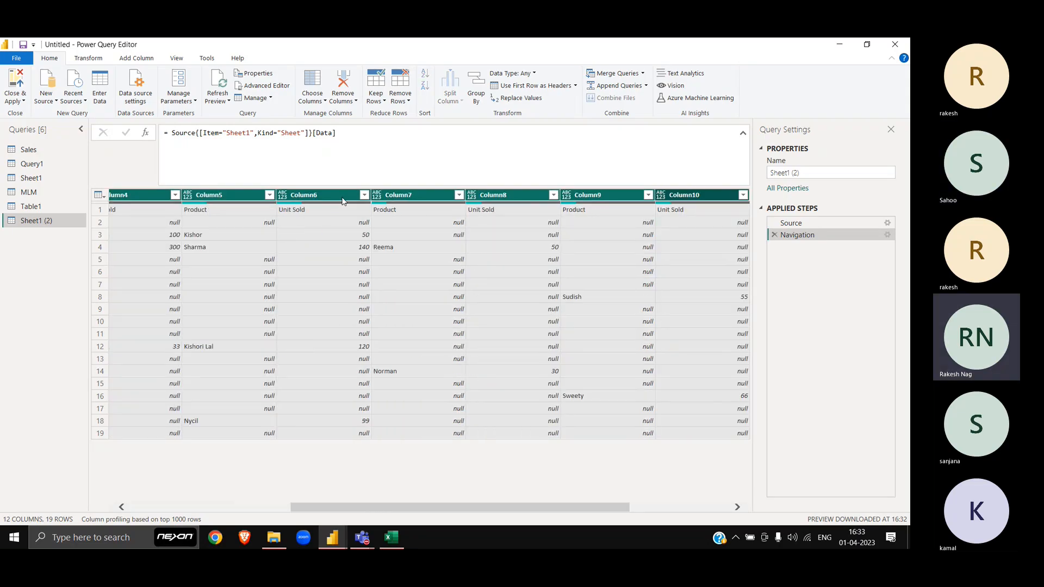
scroll(348, 282, left, 5)
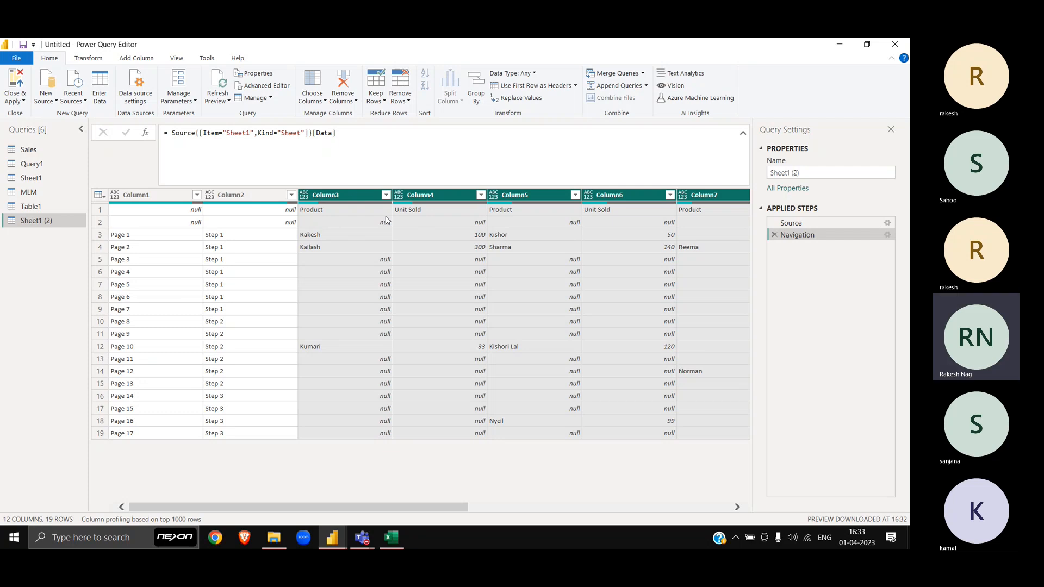
click(358, 196)
click(440, 206)
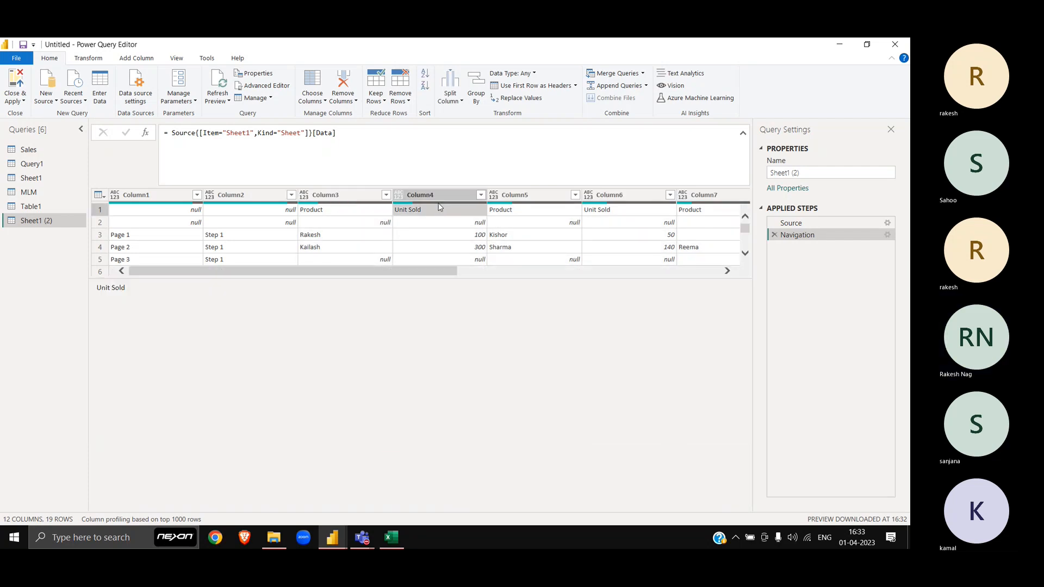
drag(373, 196, 380, 193)
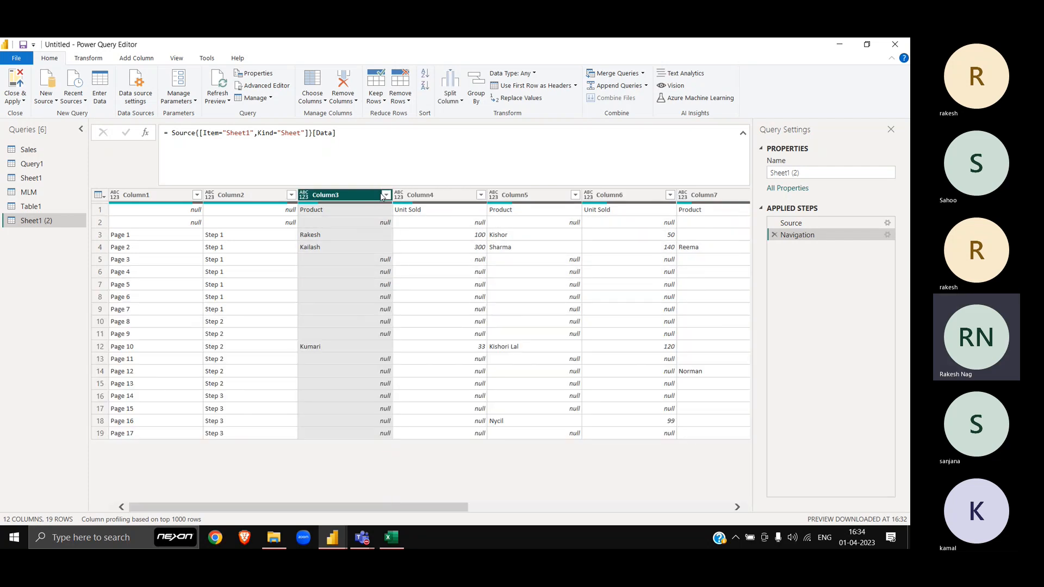
ctrl+click(451, 195)
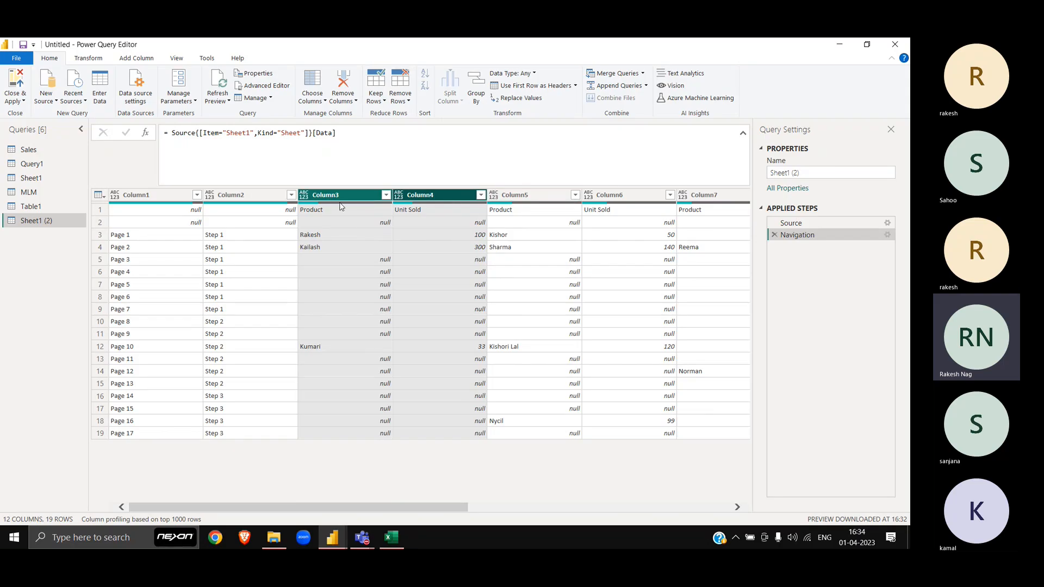
click(501, 196)
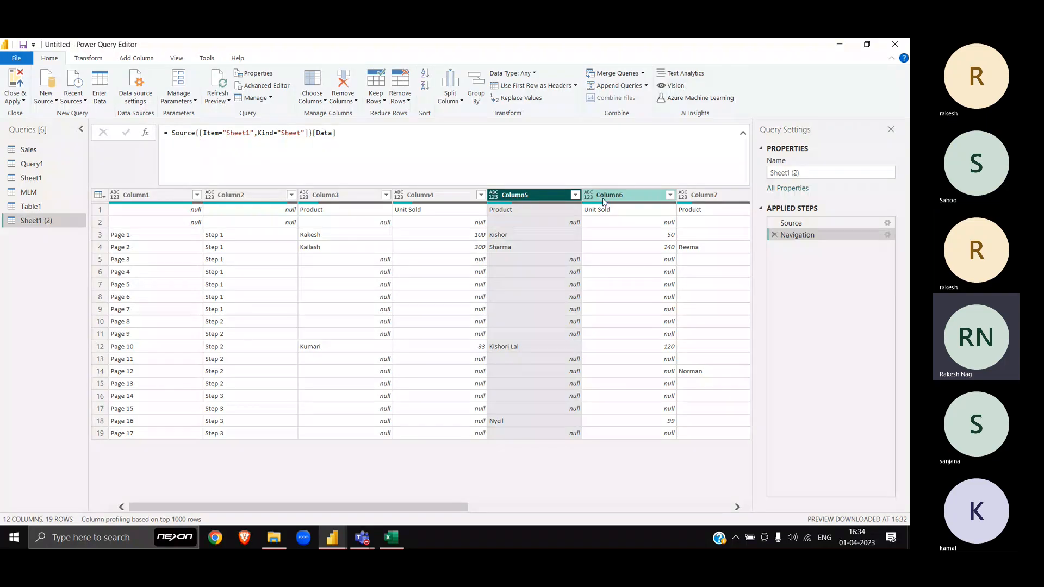
Step: Add Column6 to the selection so Column5 and Column6 form the next pair
ctrl+click(604, 201)
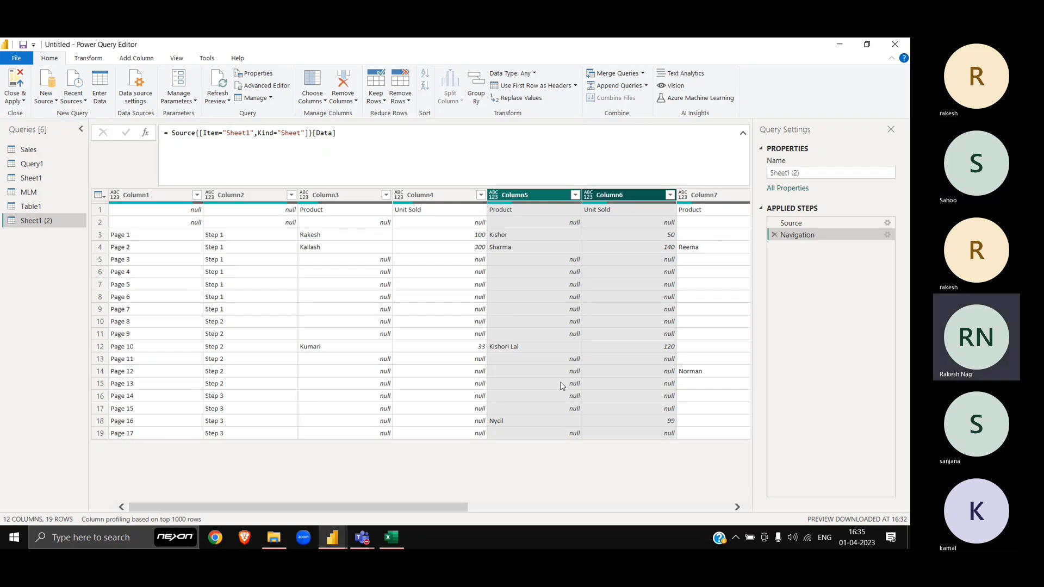
Step: Switch to Excel's Book1, scroll through the sheet and select the Product names in C3:C15
key(alt+Tab)
scroll(561, 382, down, 4)
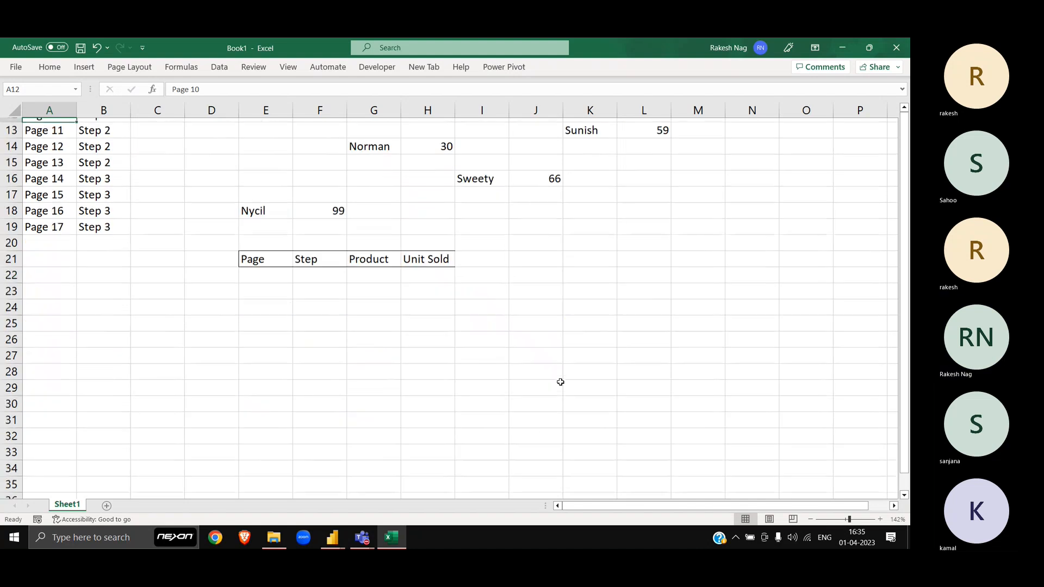
scroll(561, 382, down, 2)
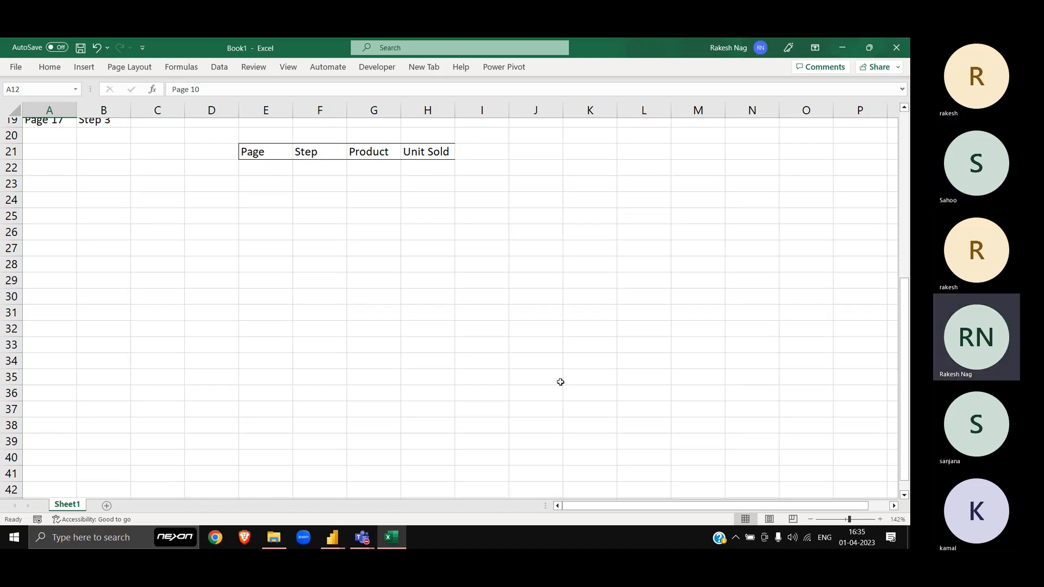
scroll(561, 382, up, 6)
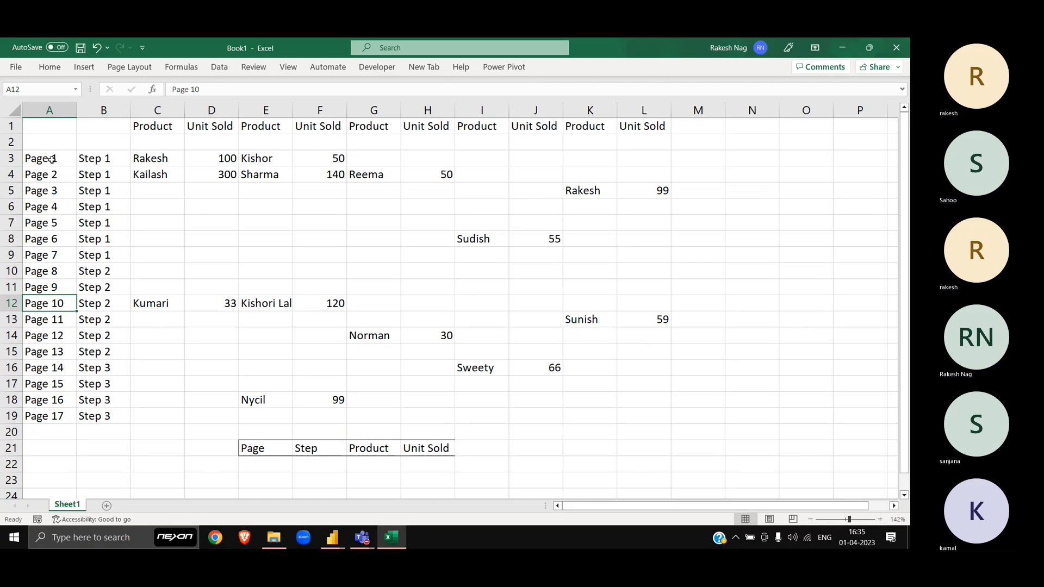
drag(160, 159, 171, 350)
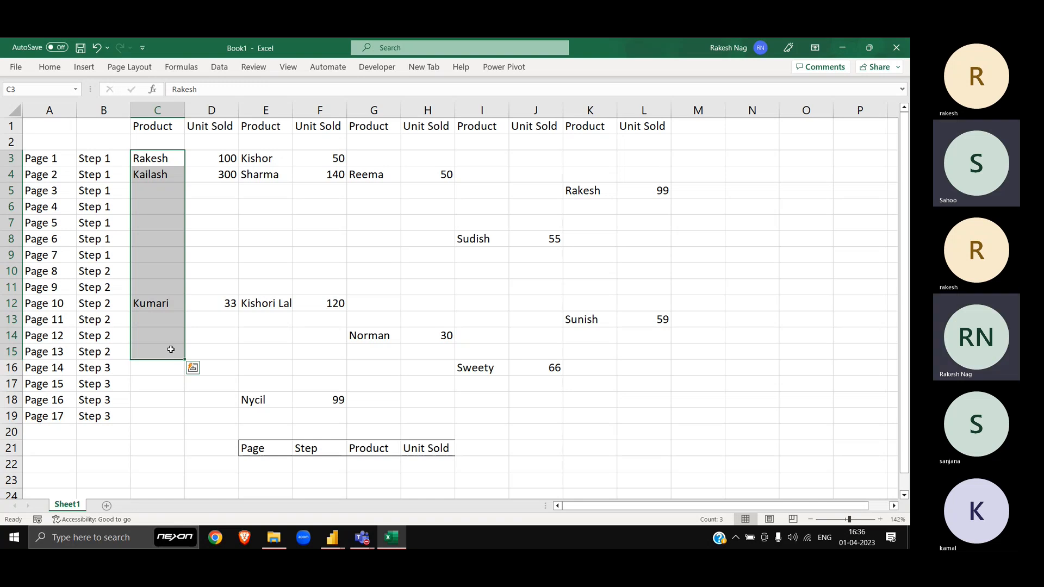
Step: Copy Book1's A1:D19 block into a new workbook, Book2, and autofit its columns
click(192, 291)
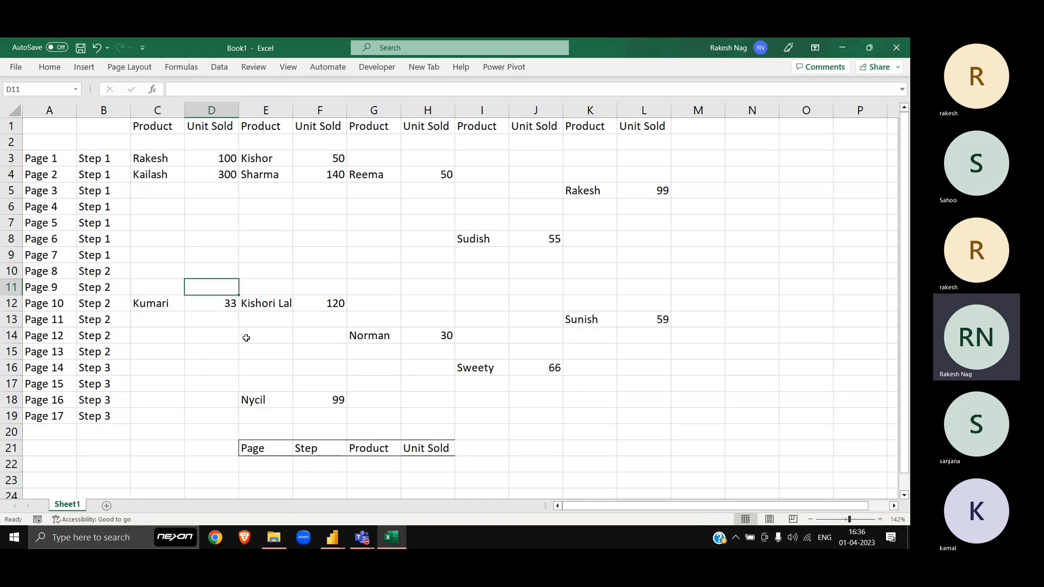
click(246, 444)
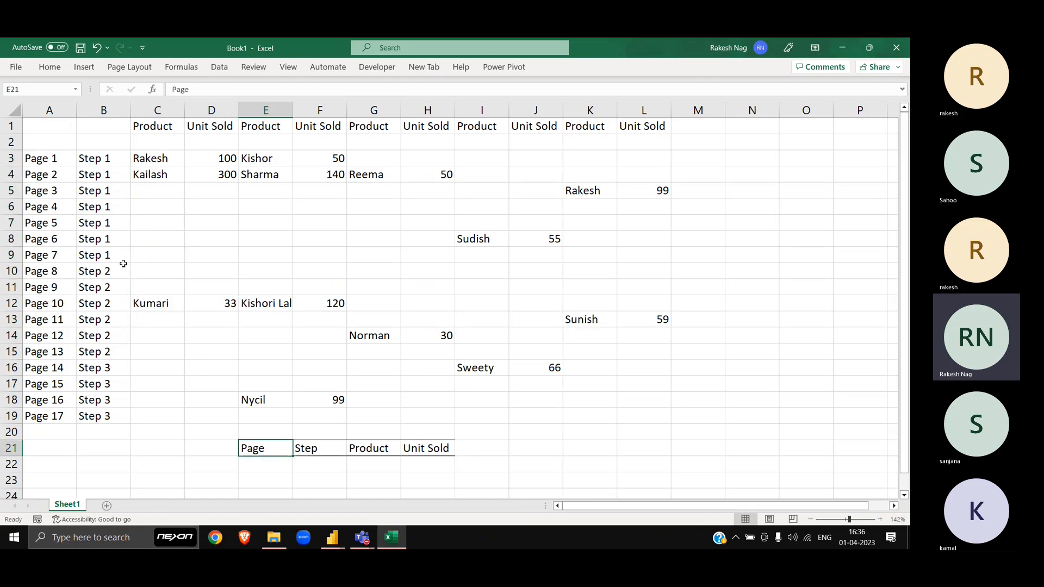
click(84, 124)
key(Left)
key(shift+Right)
key(shift+Right)
key(shift+Right)
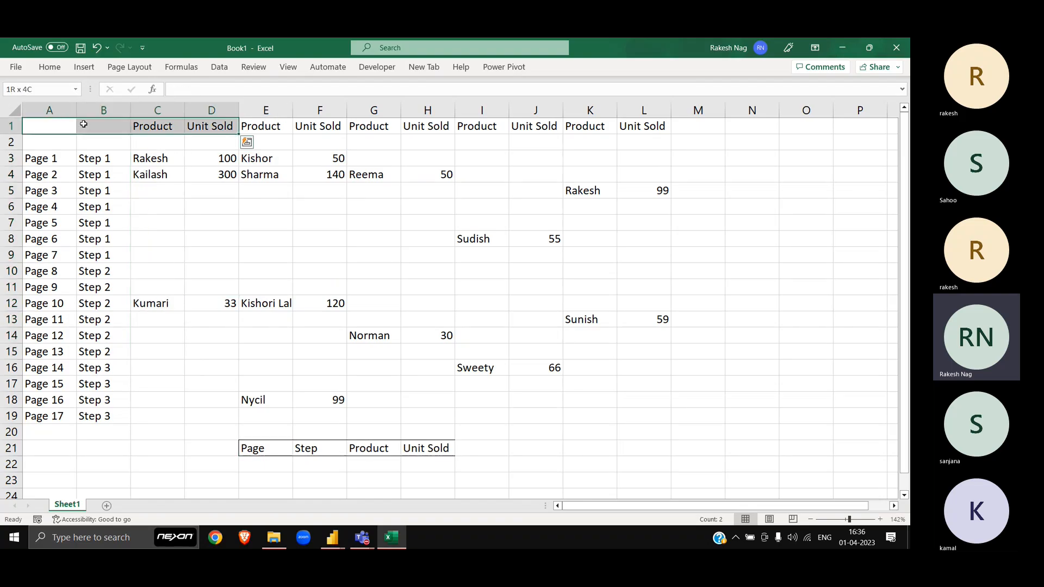
key(shift+Down)
key(shift+Down)
key(shift+Down)
key(shift+Down)
key(shift+Down)
key(shift+Down)
key(shift+Down)
key(shift+Down)
key(shift+Down)
key(shift+Down)
key(shift+Down)
key(shift+Down)
key(shift+Down)
key(shift+Down)
key(shift+Down)
key(shift+Down)
key(shift+Down)
key(shift+Down)
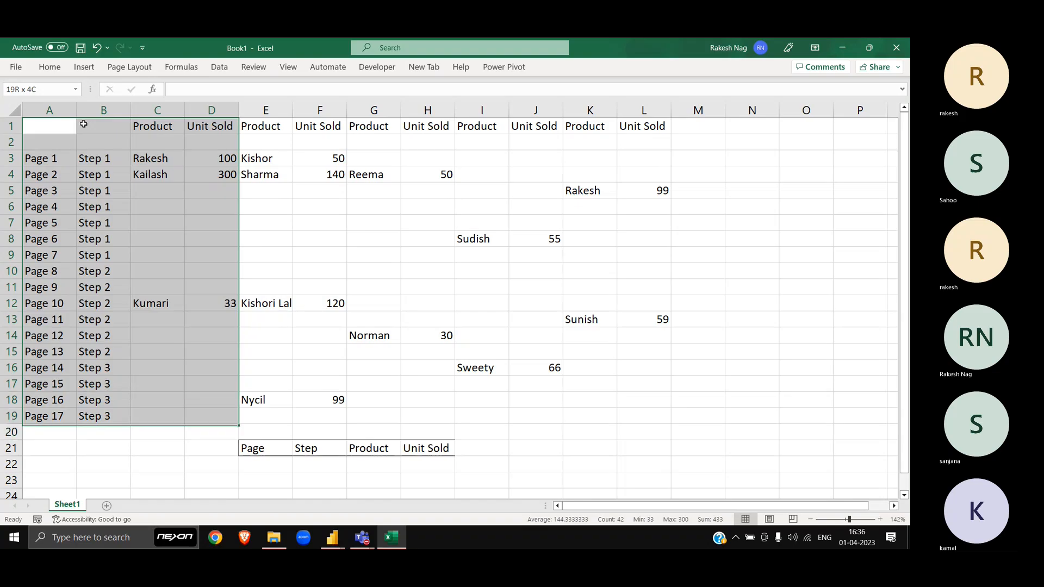
key(ctrl+c)
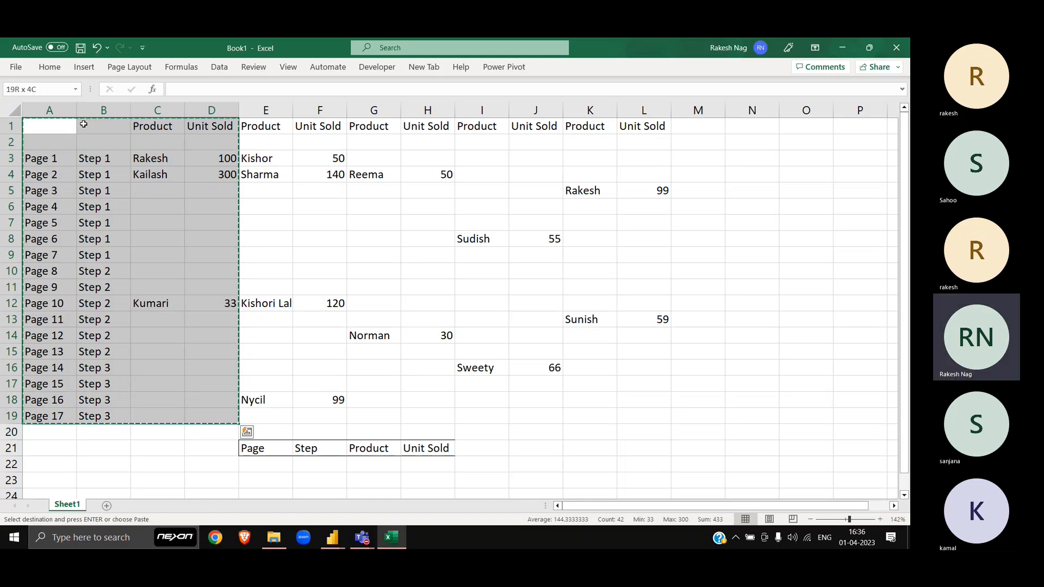
key(ctrl+n)
key(ctrl+v)
key(alt+h)
key(o)
key(i)
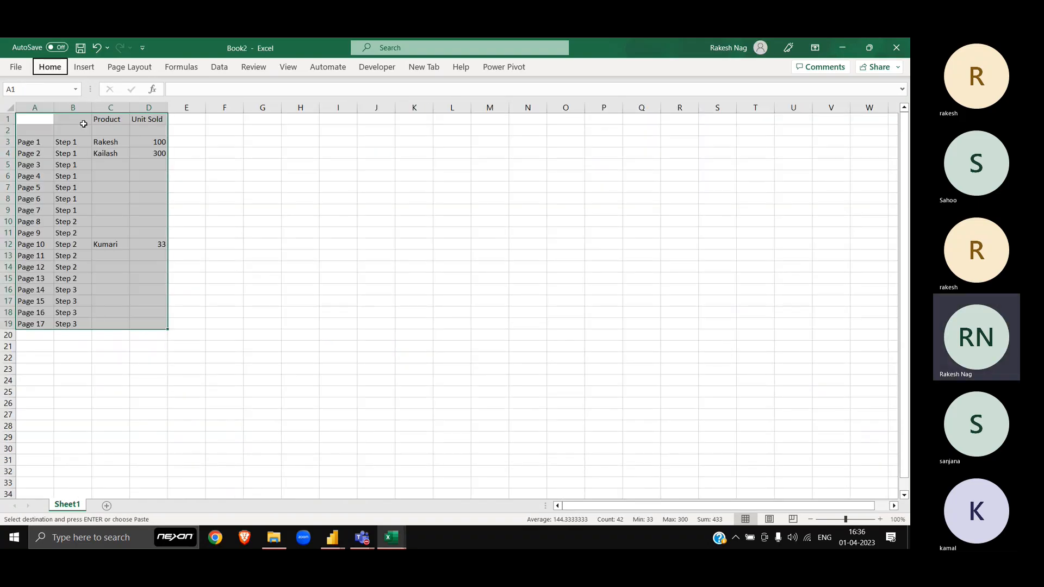
Step: Hide columns C and D in Book1 so Page and Step sit beside the next pair
key(alt+Tab)
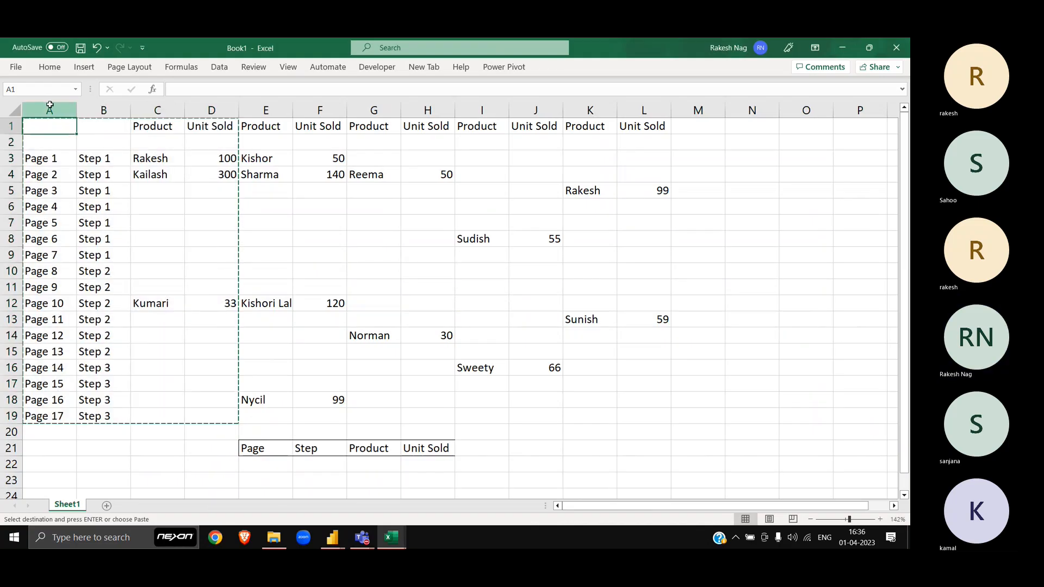
drag(51, 109, 110, 105)
drag(266, 110, 322, 109)
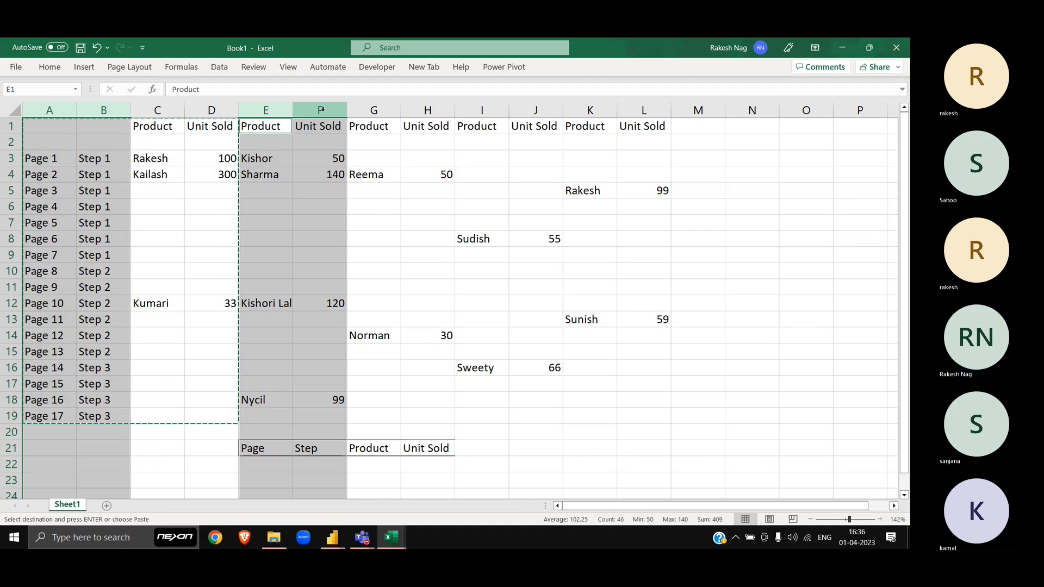
key(Left)
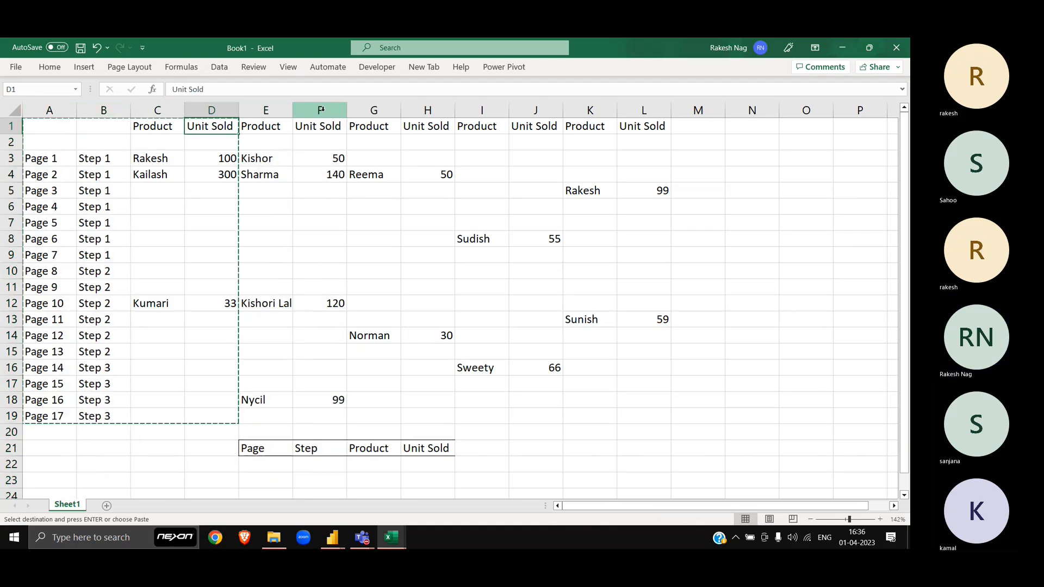
key(Left)
key(shift+Right)
key(ctrl+0)
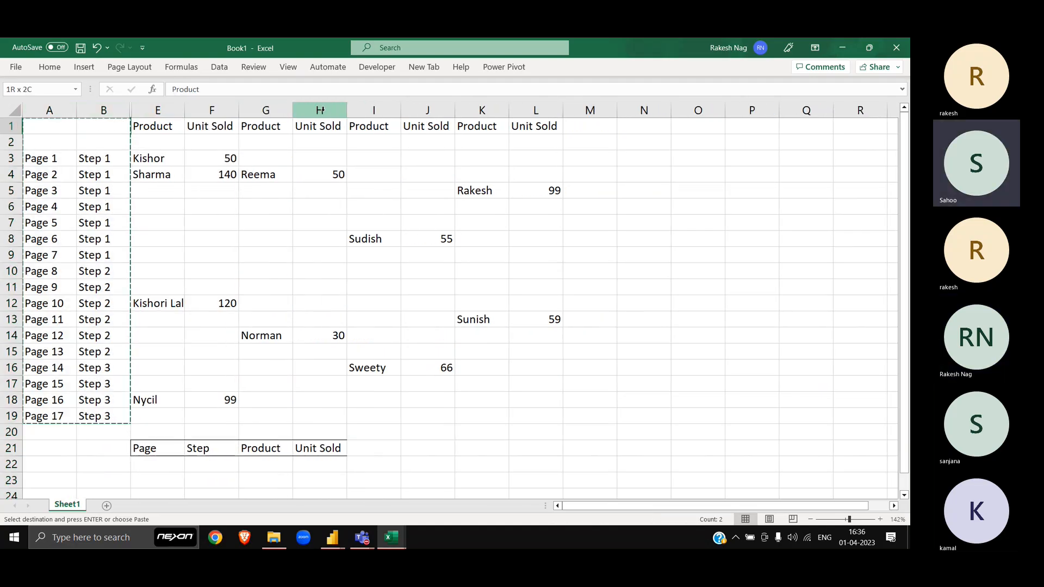
Step: Clear the Page, Step, Product and Unit Sold headings in row 21 of Book1
click(166, 446)
key(ctrl+shift+Right)
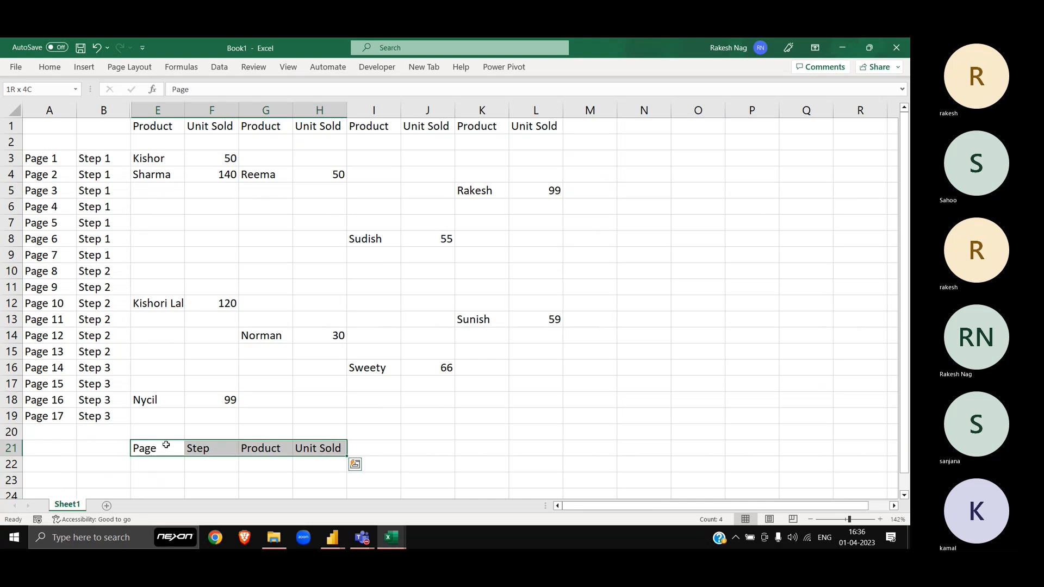
key(alt)
key(h)
key(e)
key(a)
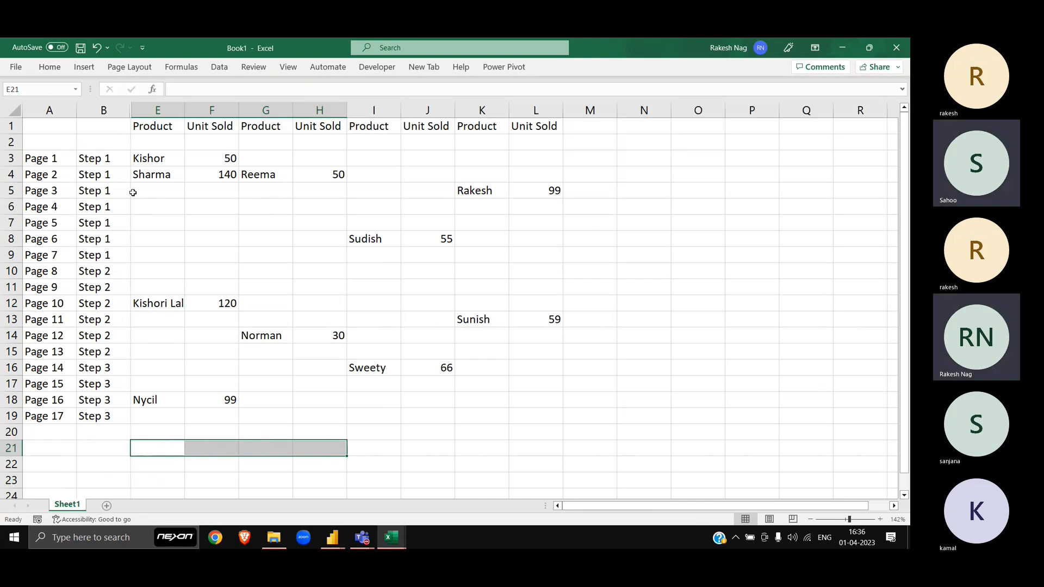
Step: Copy Book1's visible A1:F19 block and paste it into Book2 at A20, below the existing data
click(55, 124)
key(ctrl+shift+Right)
key(shift+Down)
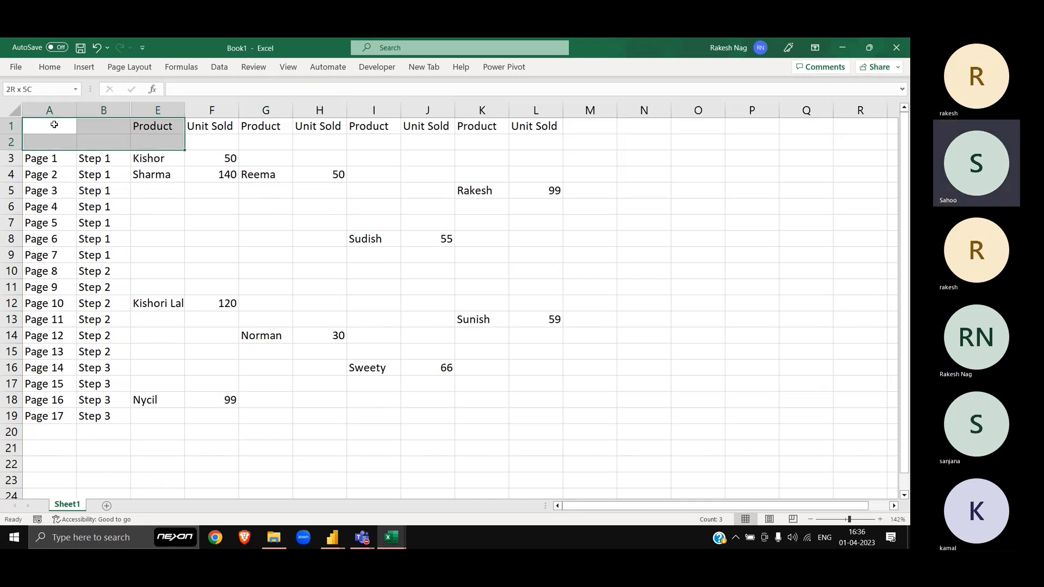
key(shift+Down)
key(shift+Down)
key(shift+Down)
key(shift+Down)
key(shift+Down)
key(shift+Down)
key(shift+Down)
key(shift+Down)
key(shift+Down)
key(shift+Down)
key(shift+Down)
key(shift+Down)
key(shift+Down)
key(shift+Down)
key(shift+Down)
key(shift+Right)
key(shift+Down)
key(shift+Down)
key(shift+Down)
key(shift+Down)
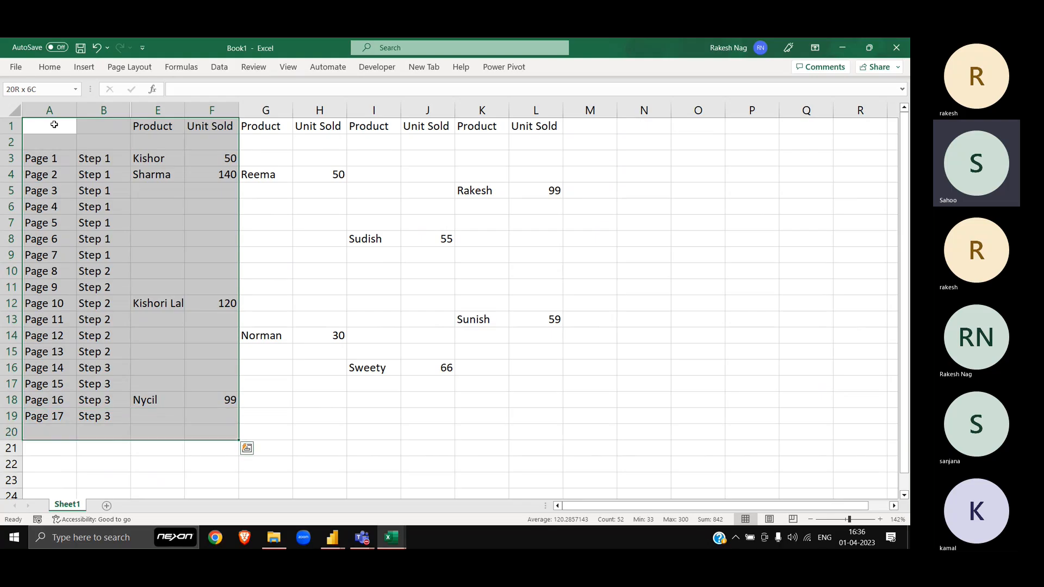
key(shift+Up)
key(shift+Up)
key(ctrl+c)
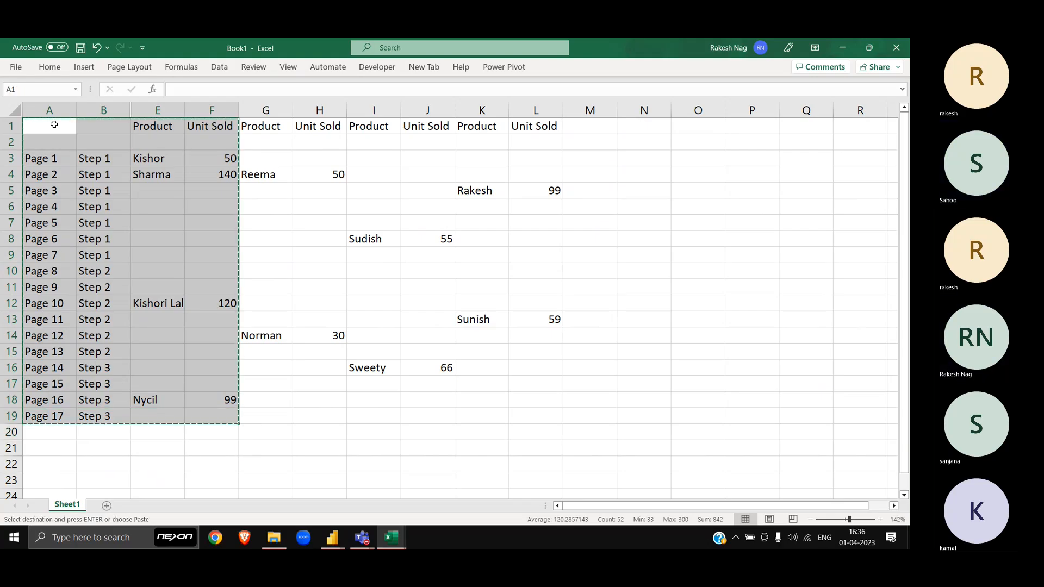
key(ctrl+Tab)
key(ctrl+Down)
key(ctrl+Down)
key(Down)
key(ctrl+v)
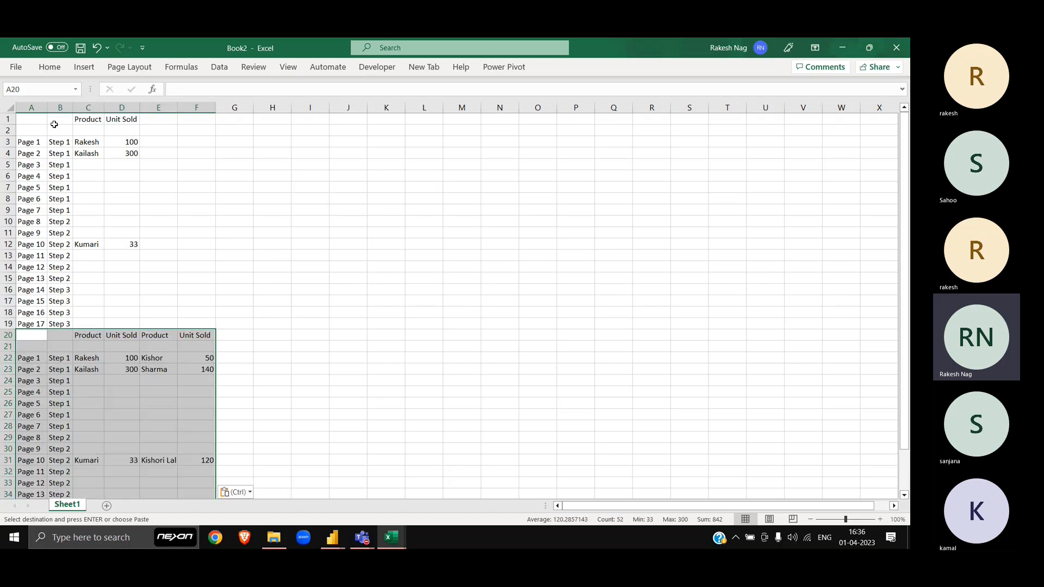
Step: Delete the two pasted header rows, 20 and 21, in Book2
key(Left)
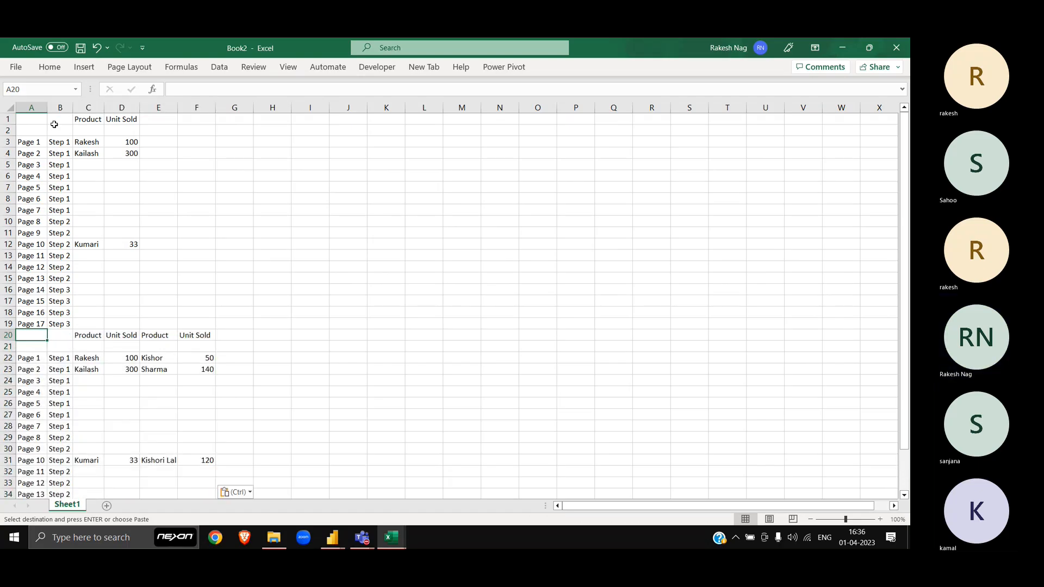
key(shift+Down)
key(shift+space)
key(ctrl+minus)
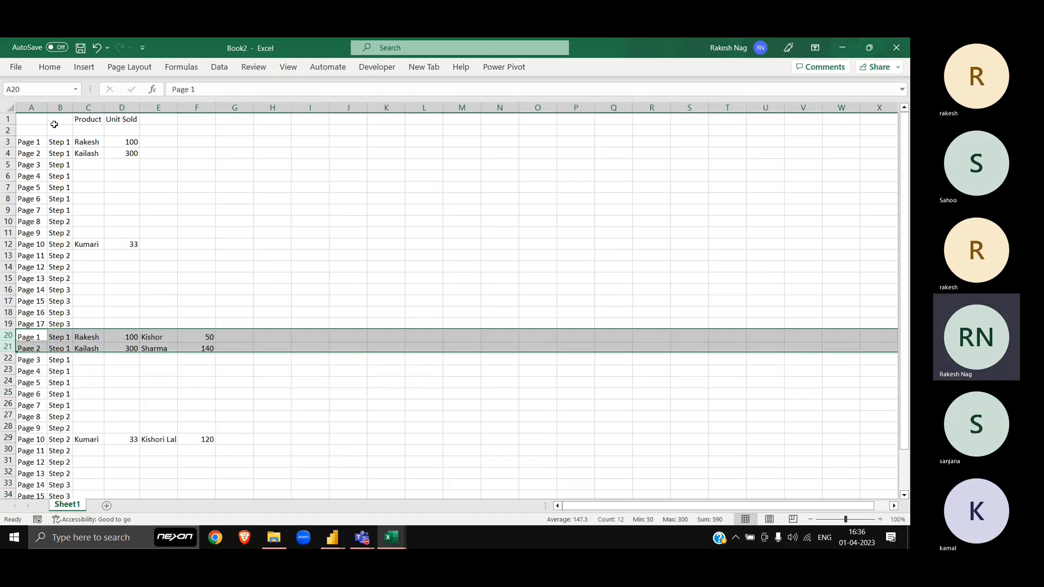
Step: Move the pasted E:F Product/Unit Sold data into columns C and D, ending on the first empty row
key(Right)
key(Right)
key(Right)
key(Right)
key(shift+Right)
key(shift+Down)
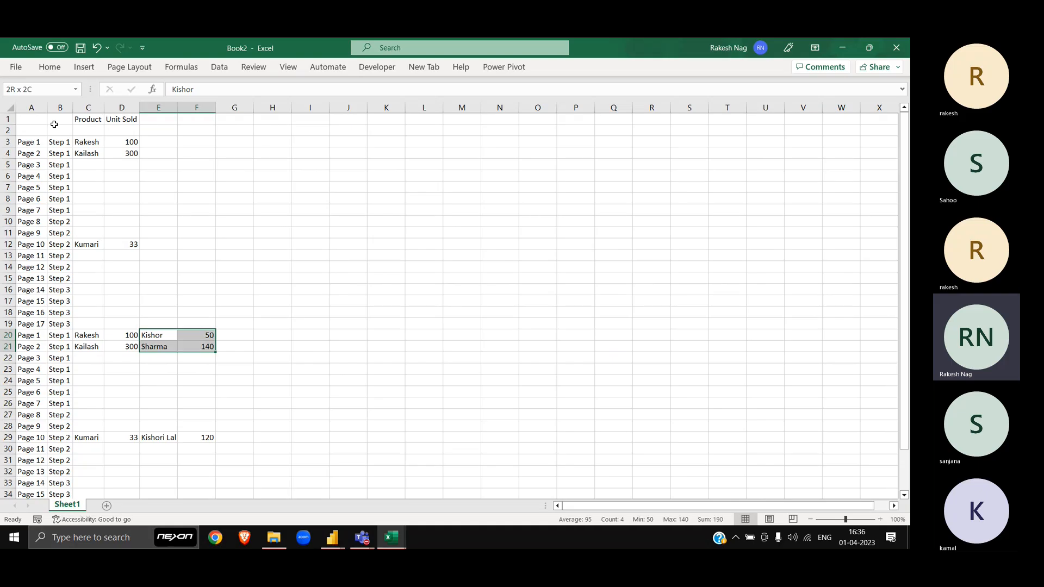
key(shift+Down)
key(shift+Down)
key(shift+Down)
key(shift+Down)
key(shift+Down)
key(shift+Down)
key(shift+Down)
key(shift+Down)
key(shift+Down)
key(shift+Down)
key(shift+Down)
key(shift+Down)
key(shift+Down)
key(shift+Down)
key(shift+Down)
key(shift+Down)
key(shift+Down)
key(shift+Down)
key(shift+Down)
key(shift+Down)
key(shift+Up)
key(shift+Up)
key(shift+Up)
key(shift+Up)
key(shift+Up)
key(shift+Up)
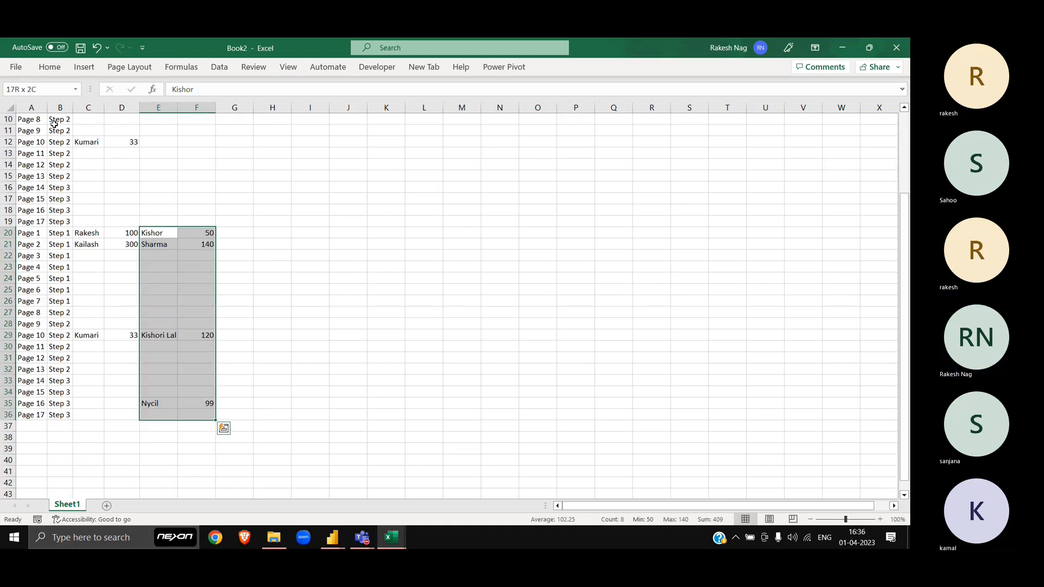
key(ctrl+x)
key(Left)
key(Left)
key(ctrl+v)
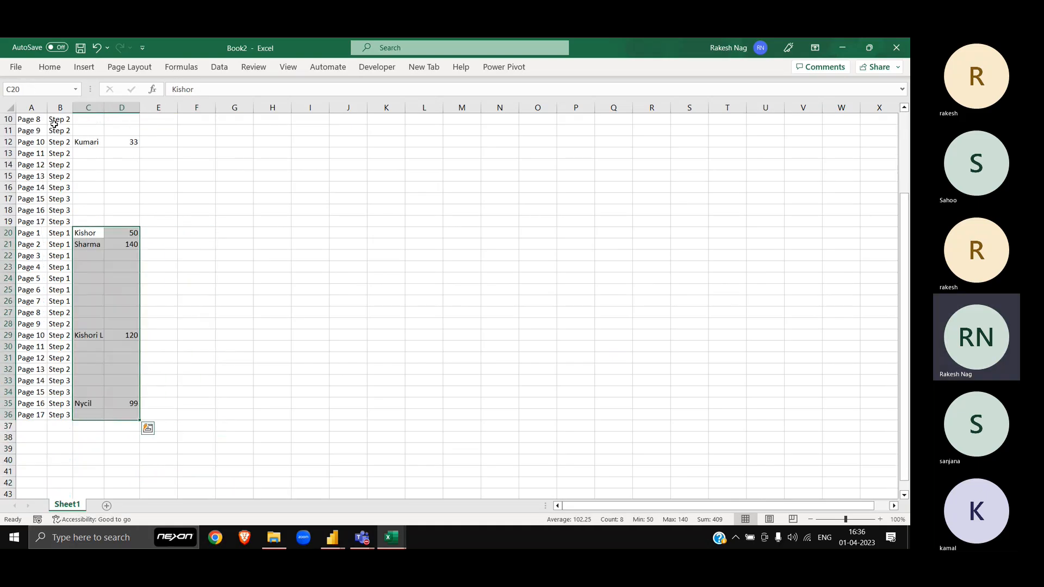
key(Left)
key(ctrl+Down)
key(Down)
key(Left)
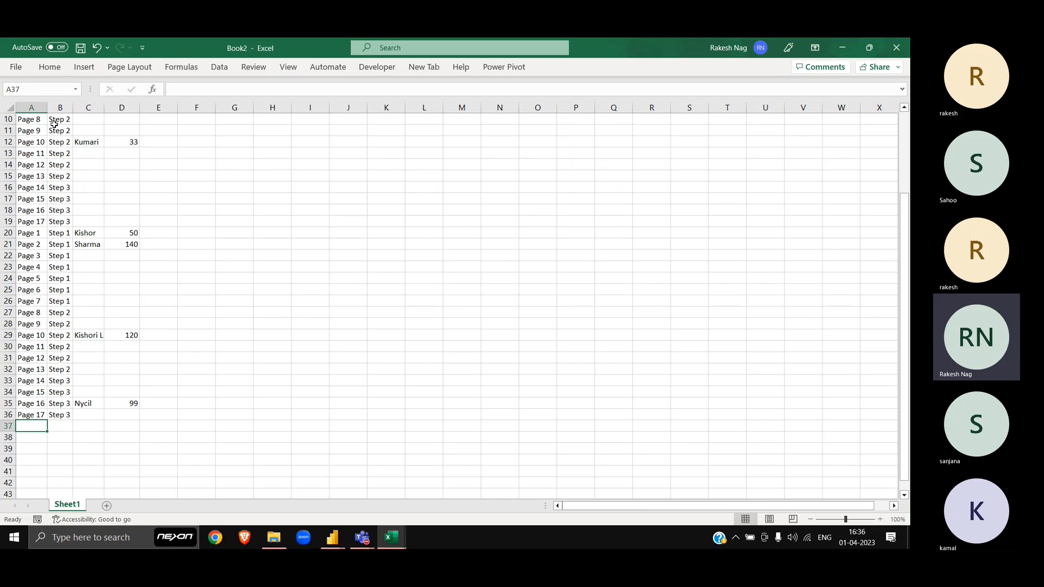
Step: Hide columns E and F in Book1
key(alt+Tab)
key(Up)
key(Down)
key(Down)
key(ctrl+shift+Right)
key(ctrl+shift+Down)
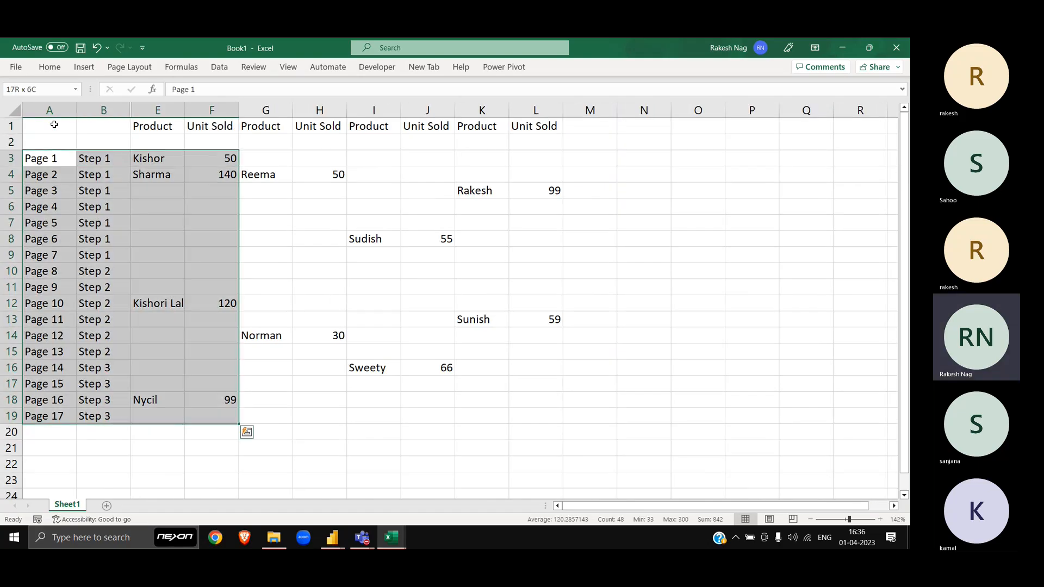
key(shift+Left)
key(Right)
key(Right)
key(shift+Right)
key(ctrl+0)
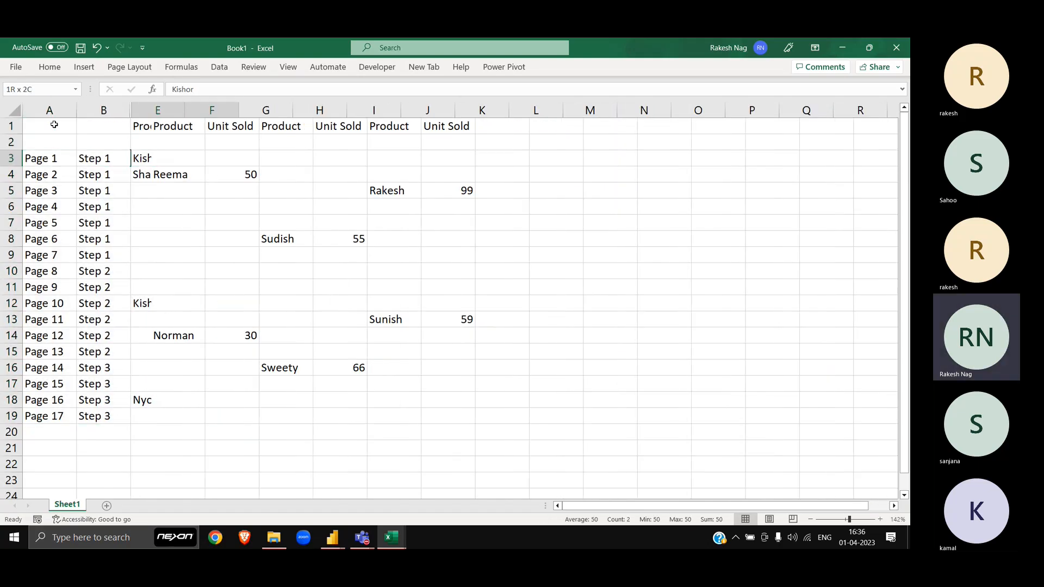
Step: Copy Book1's Page and Step block and paste it below the data in Book2
key(Left)
key(Left)
key(ctrl+shift+Down)
key(shift+Right)
key(ctrl+c)
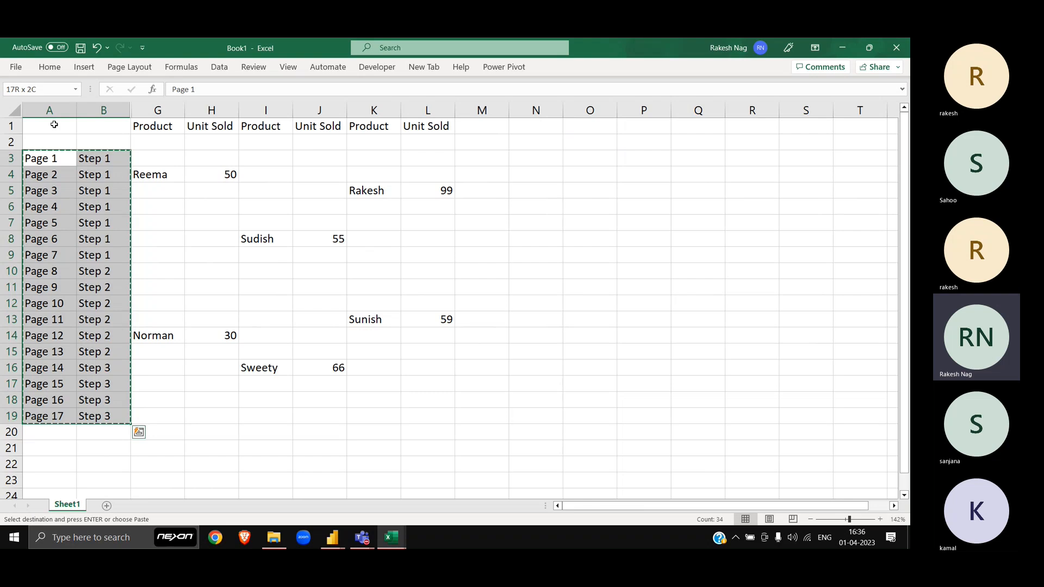
key(alt+Tab)
key(ctrl+v)
key(Right)
key(Right)
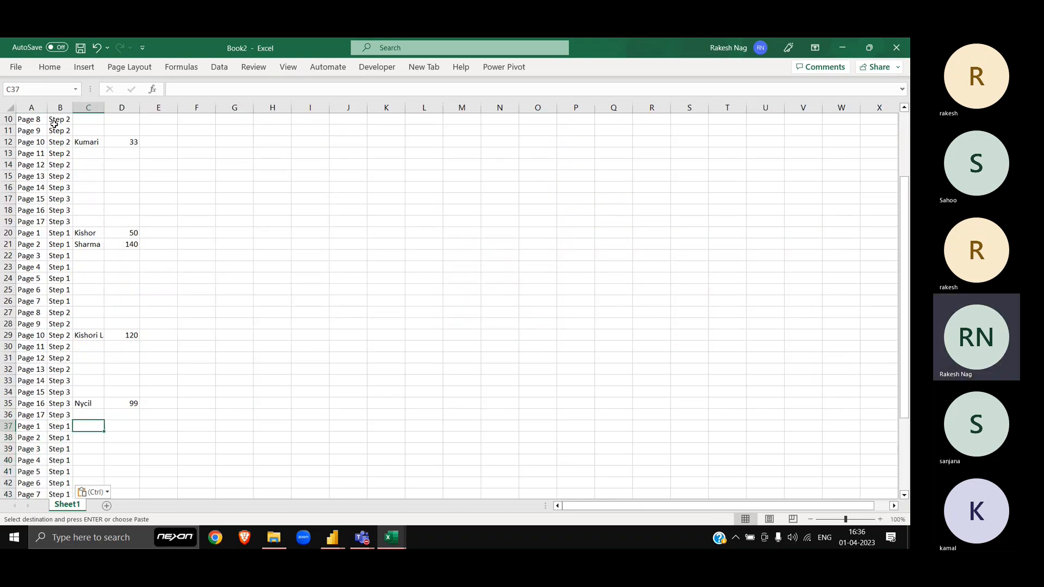
Step: Copy the Reema and Norman columns from Book1 and paste them beside the Page/Step rows in Book2
key(alt+Tab)
key(shift+Right)
key(shift+Right)
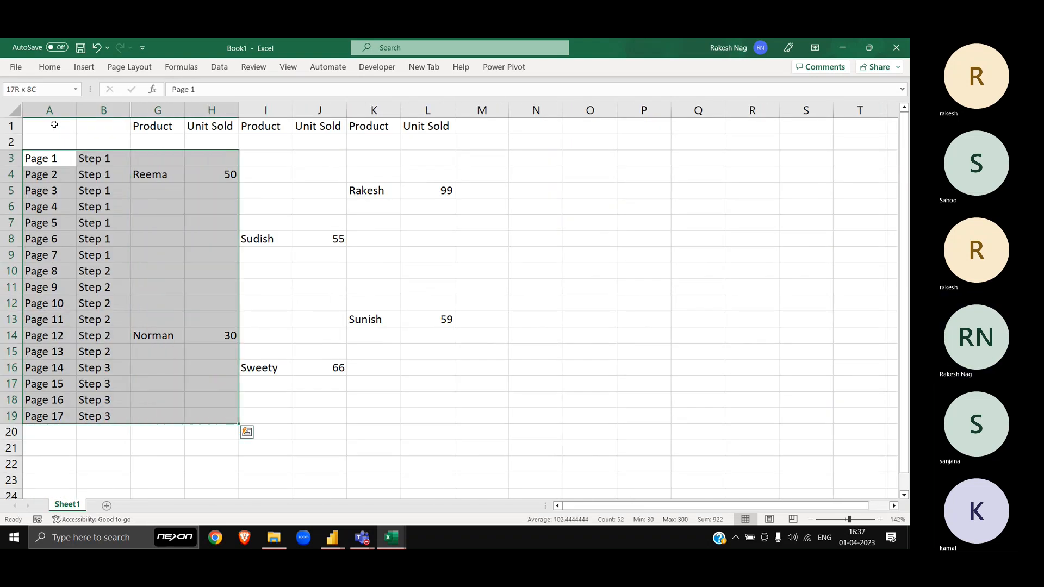
key(ctrl+period)
key(shift+Right)
key(shift+Right)
key(ctrl+c)
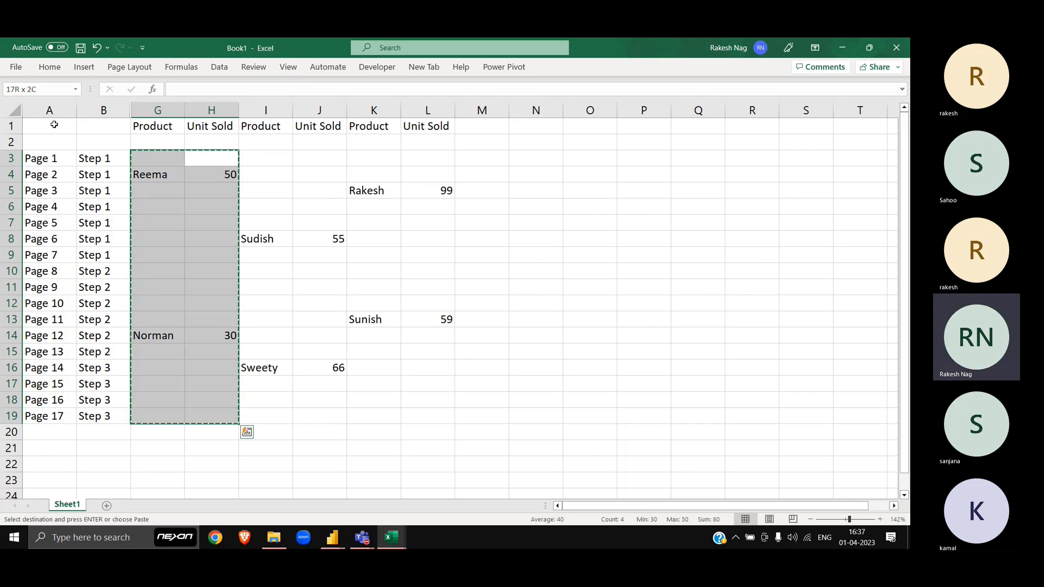
key(alt+Tab)
key(ctrl+v)
key(Left)
key(ctrl+Down)
key(Down)
key(Down)
key(Down)
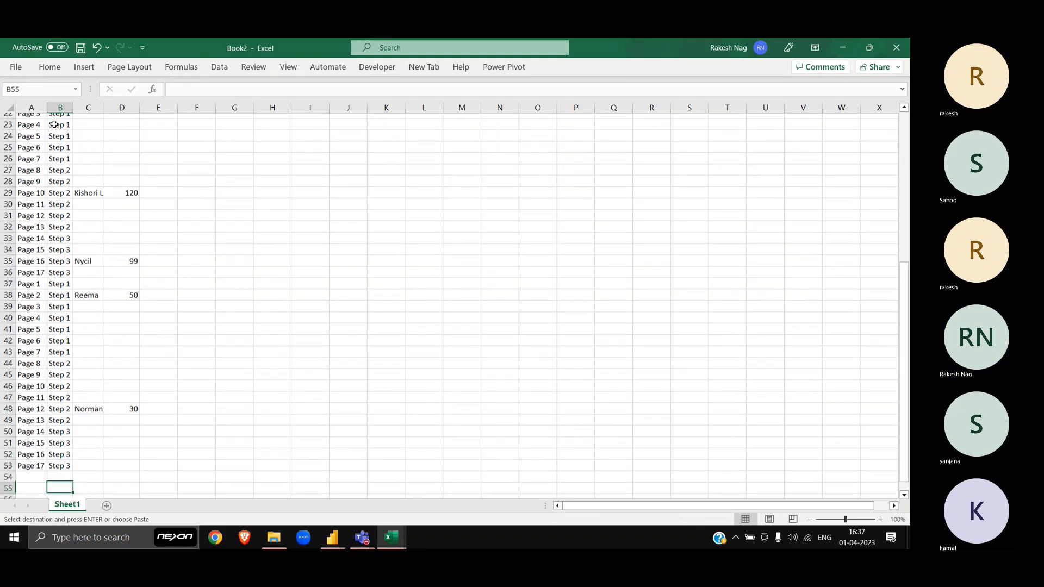
Step: Undo all the pasted blocks in Book2 with Ctrl+Z
key(alt+Tab)
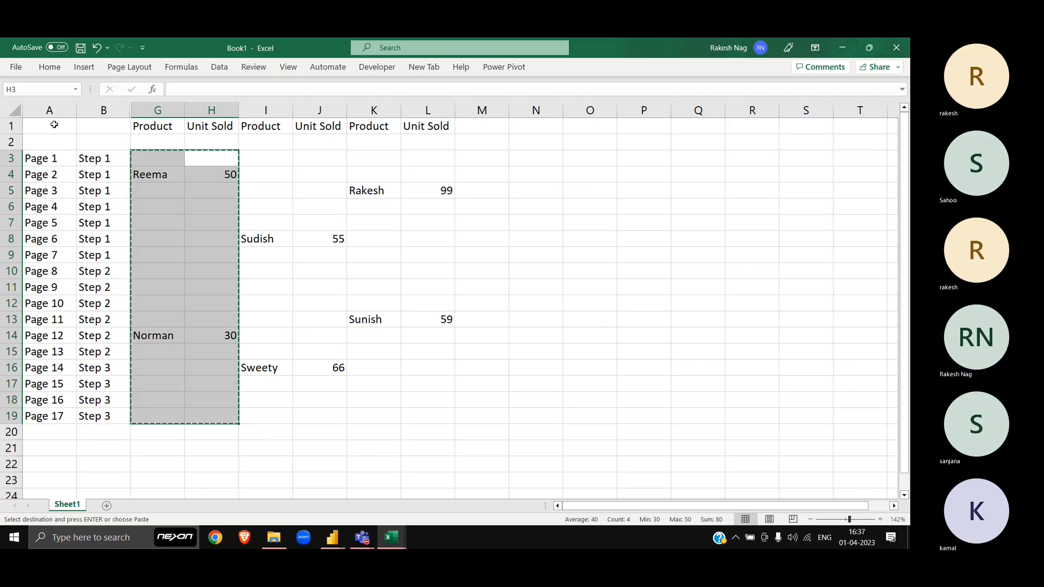
key(alt+Tab)
key(ctrl+z)
key(ctrl+z)
key(ctrl+z)
key(ctrl+z)
key(ctrl+z)
key(ctrl+z)
key(ctrl+z)
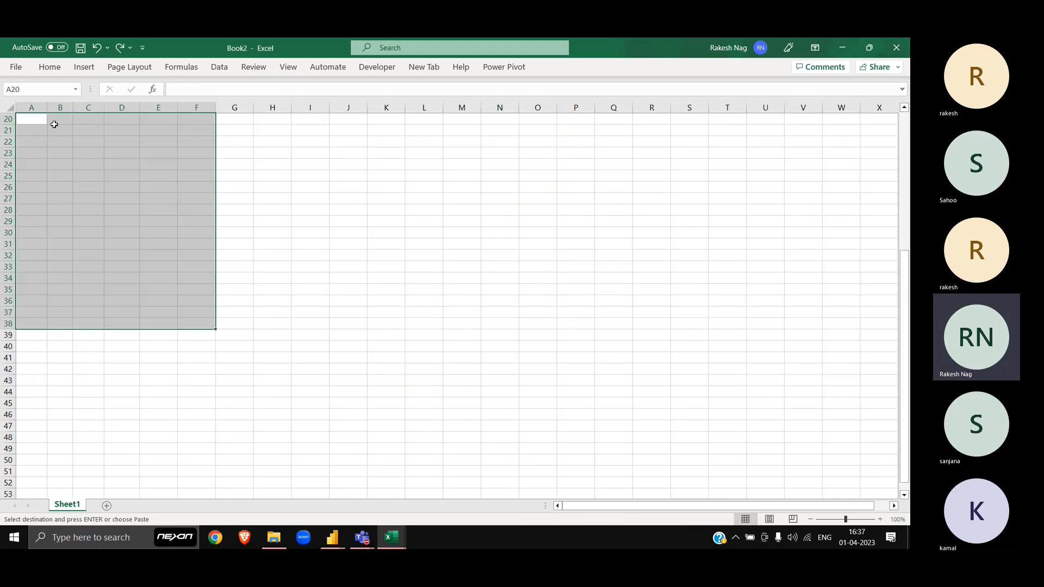
key(ctrl+z)
key(ctrl+z)
key(ctrl+z)
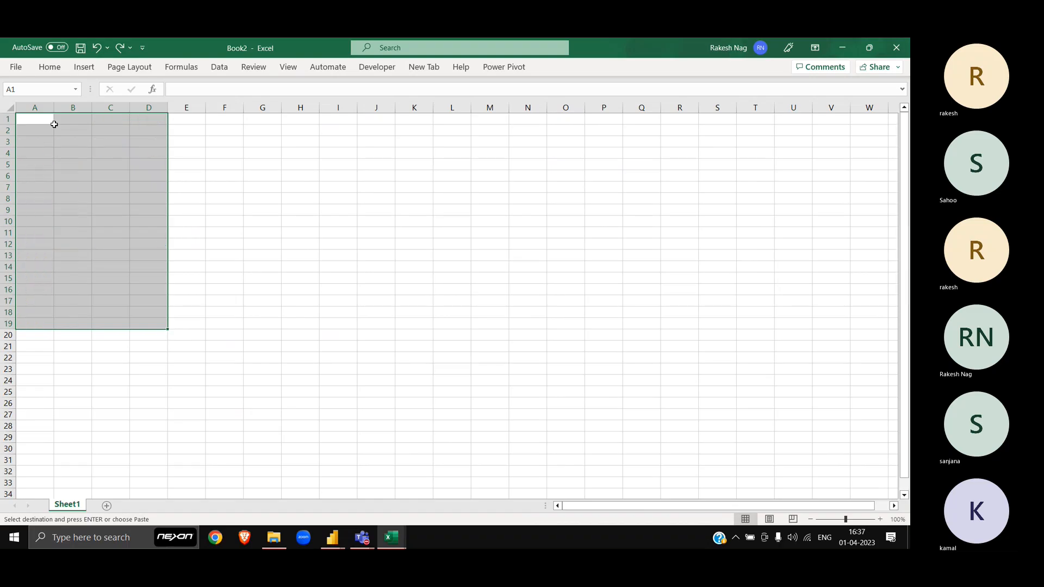
Step: Cancel the pending copy, select Book1's Product/Unit Sold headers C1:D1, and return to Power Query Editor
key(Escape)
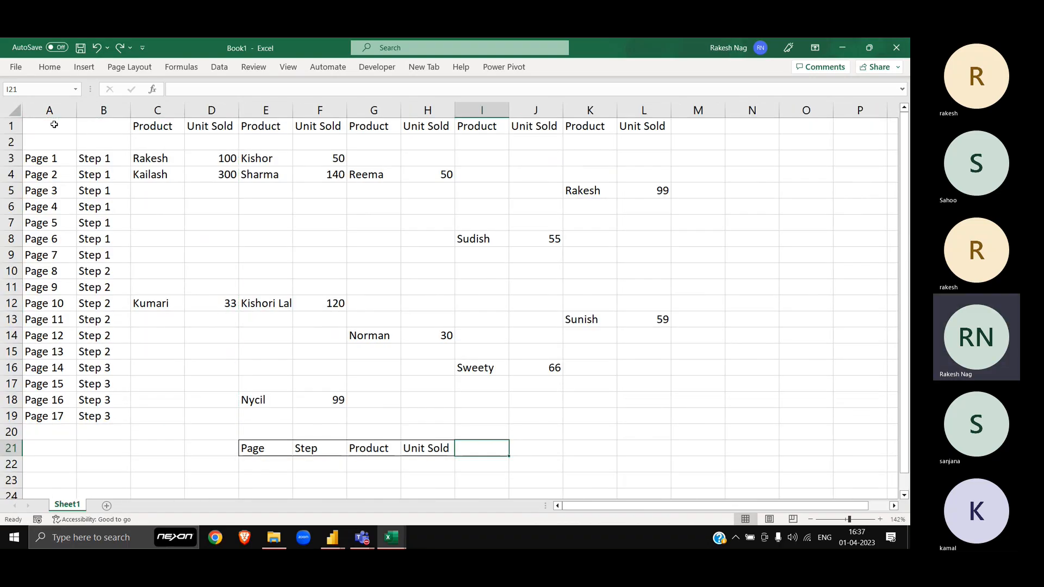
key(alt+Tab)
key(alt+Tab)
key(alt+Tab)
key(alt+Tab)
key(alt+Tab)
key(alt+Tab)
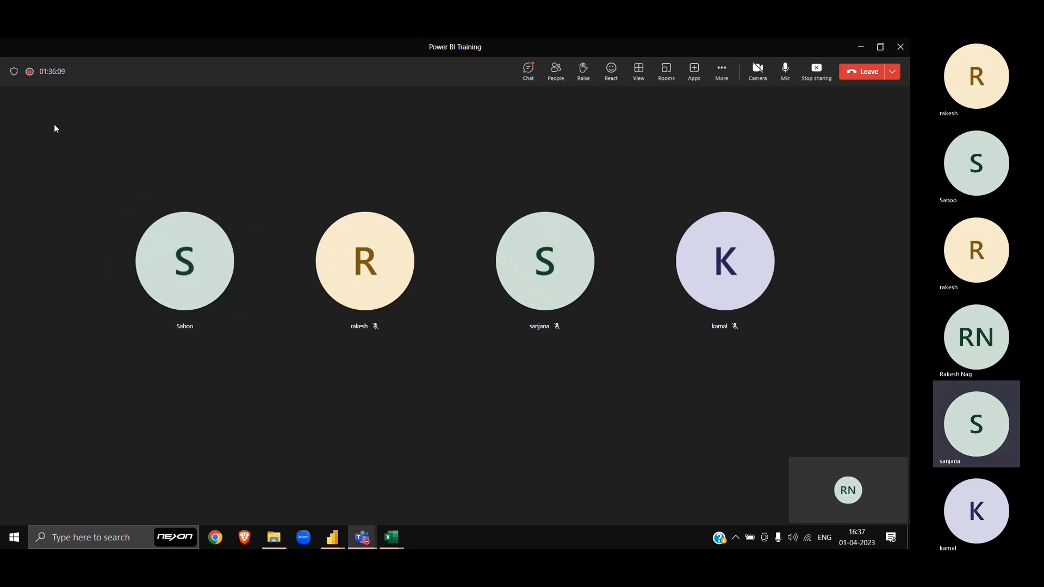
key(alt+Tab)
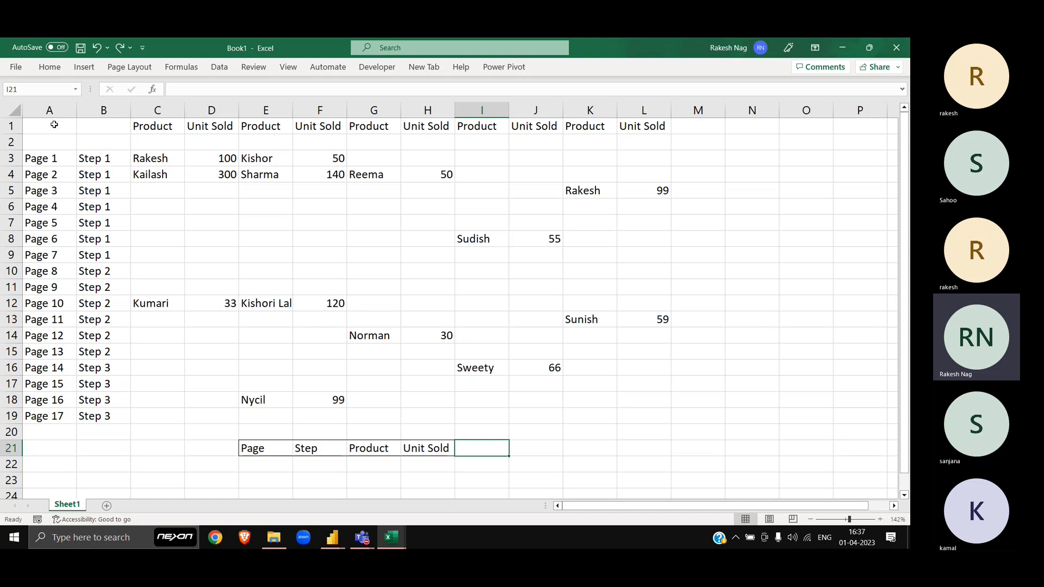
key(Left)
key(alt+Tab)
key(alt+Tab)
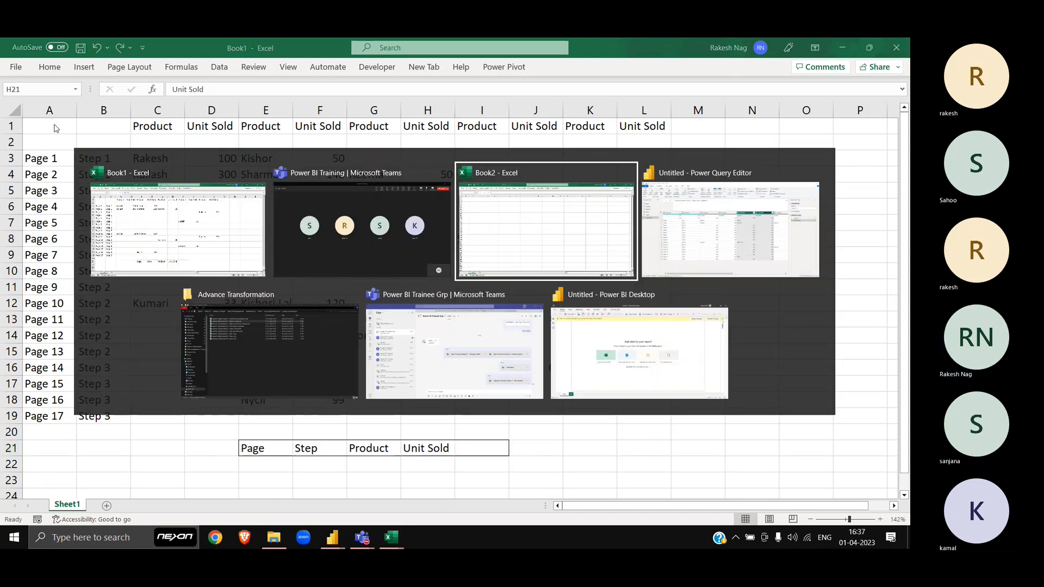
key(alt+shift+Tab)
key(alt+shift+Tab)
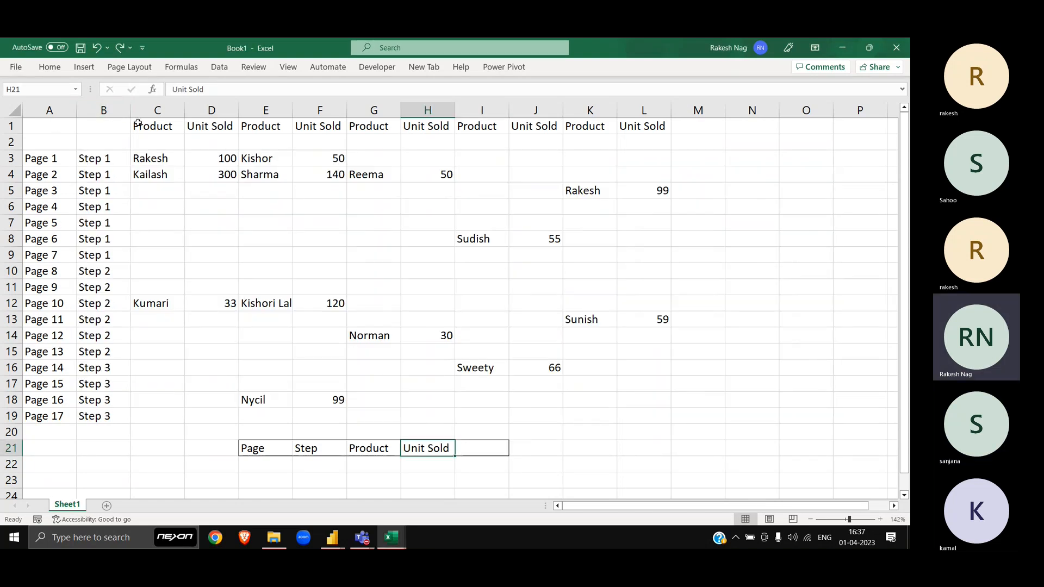
click(138, 123)
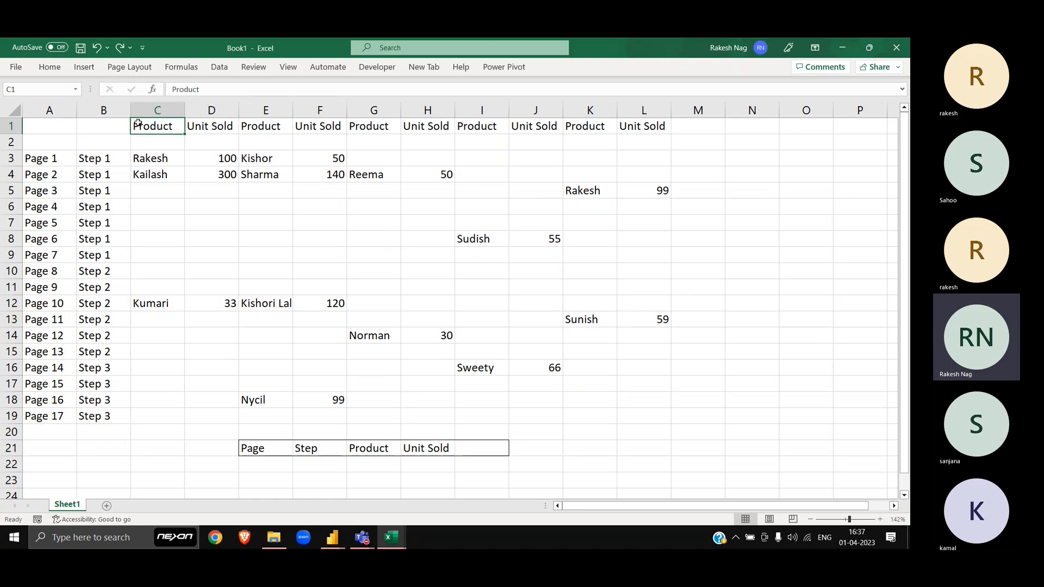
drag(138, 124, 198, 133)
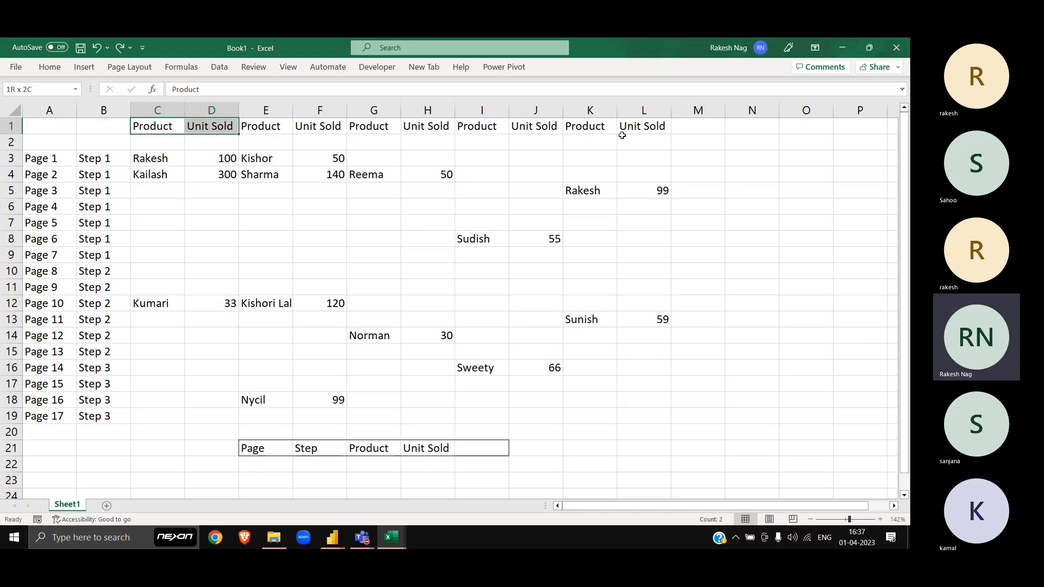
key(alt+Tab)
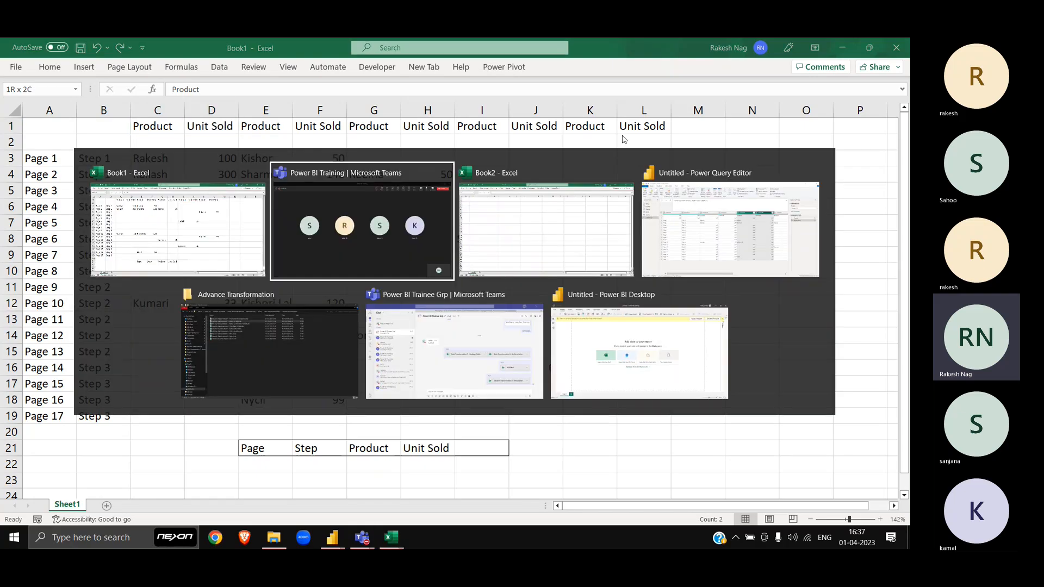
key(alt+Tab)
key(alt+Tab)
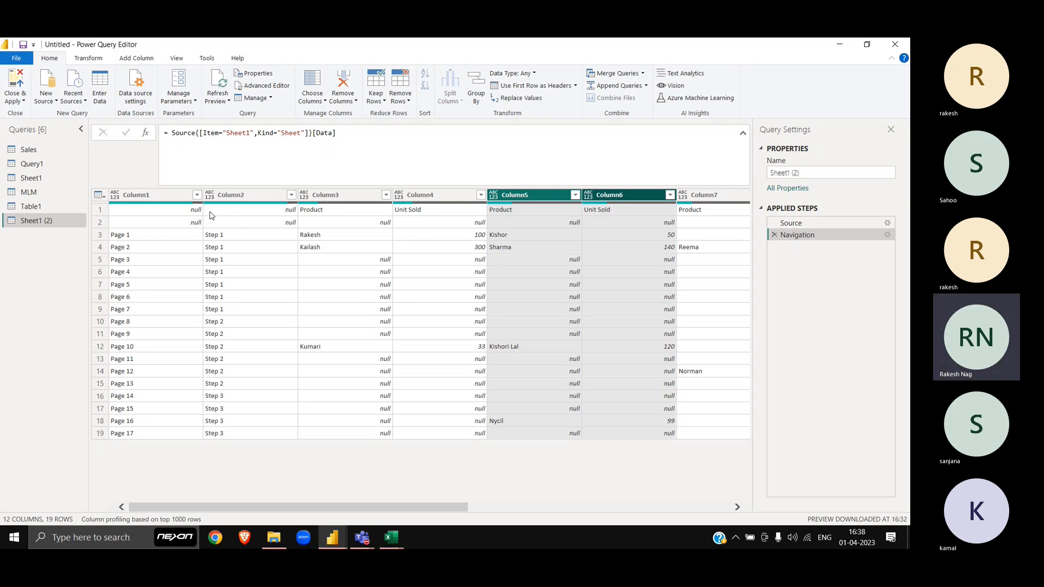
Step: Keep only the top 1 row of the Sheet1 (2) query
click(125, 61)
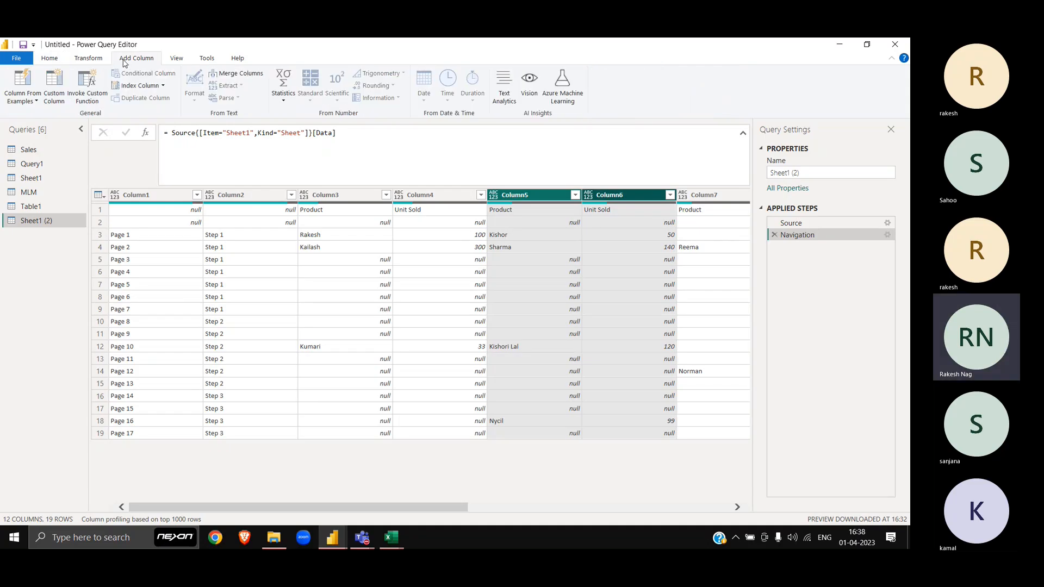
click(50, 59)
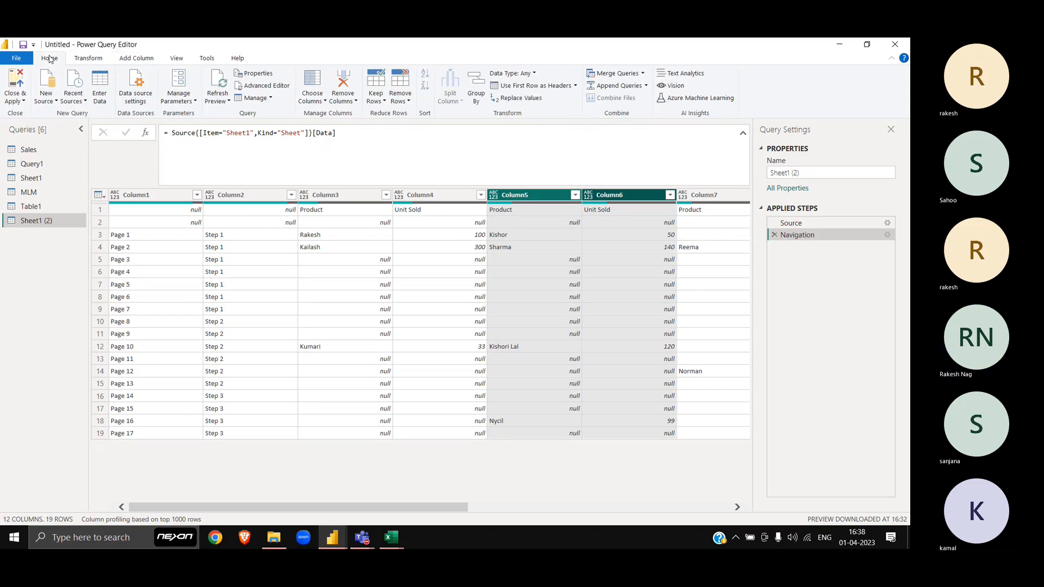
click(383, 103)
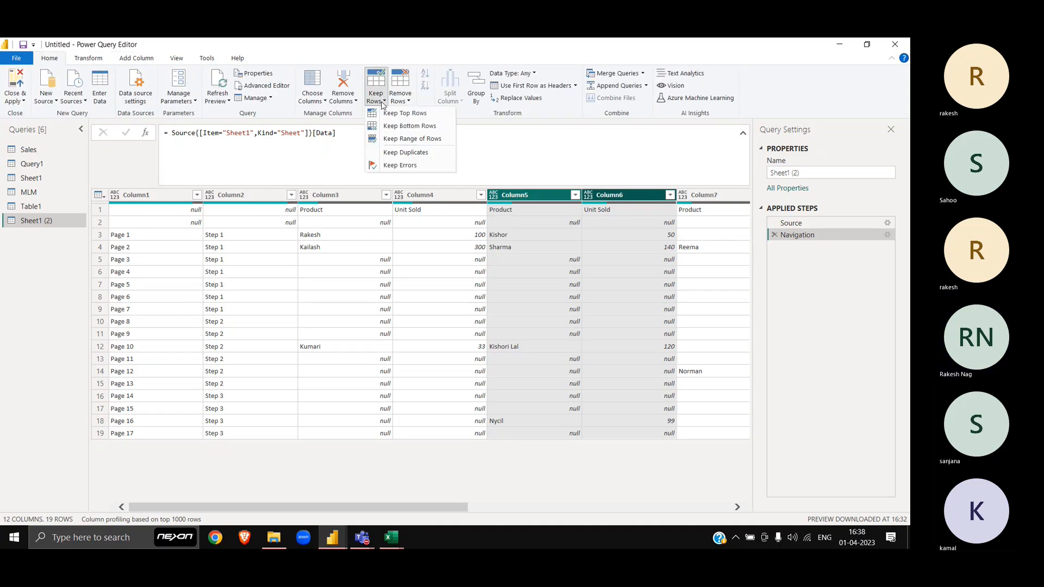
click(411, 114)
text(1)
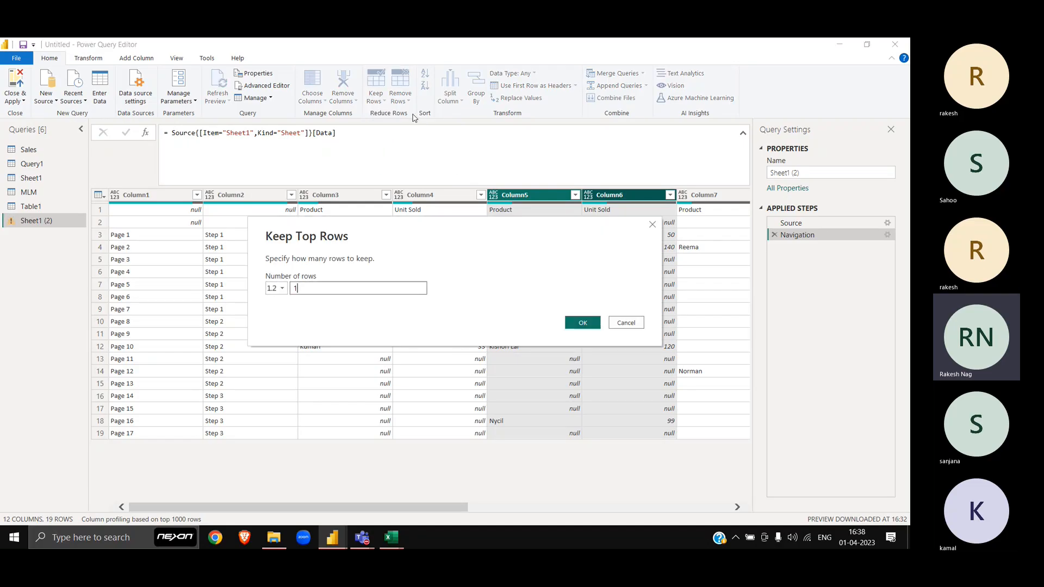
click(574, 324)
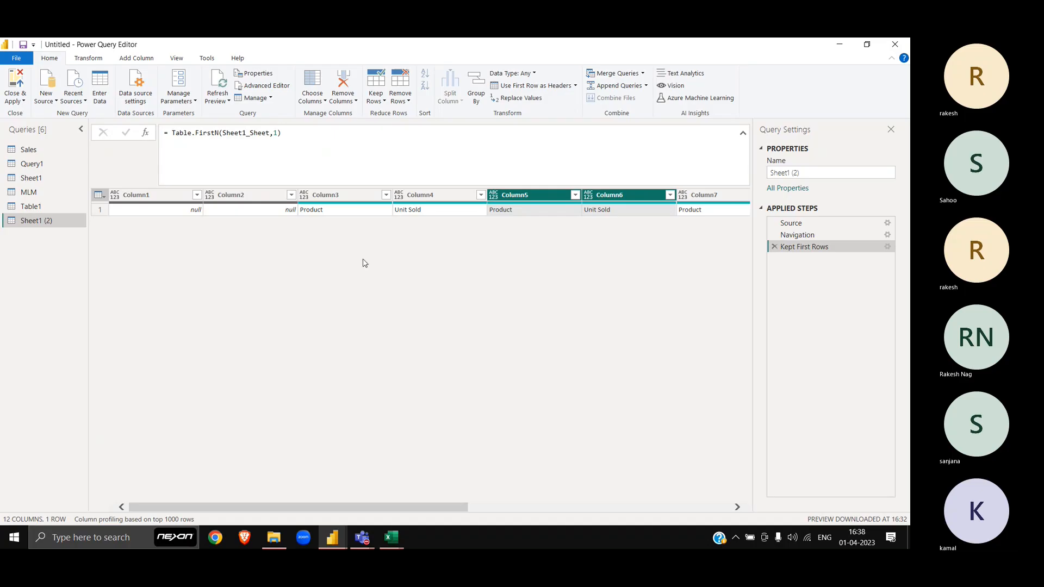
Step: Transpose the kept header row into a single column of 12 values
click(356, 197)
key(ctrl+a)
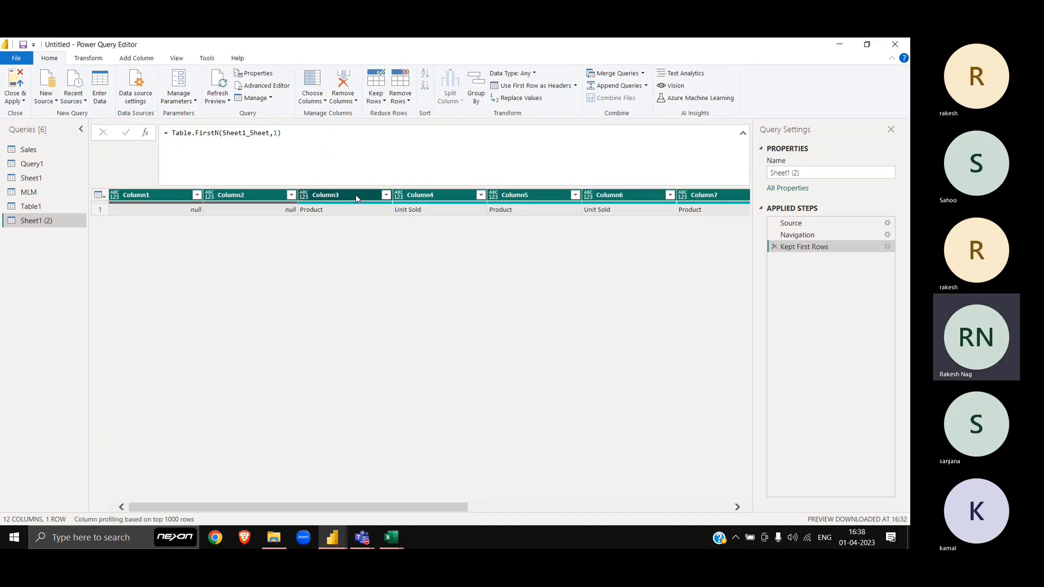
click(90, 59)
click(88, 74)
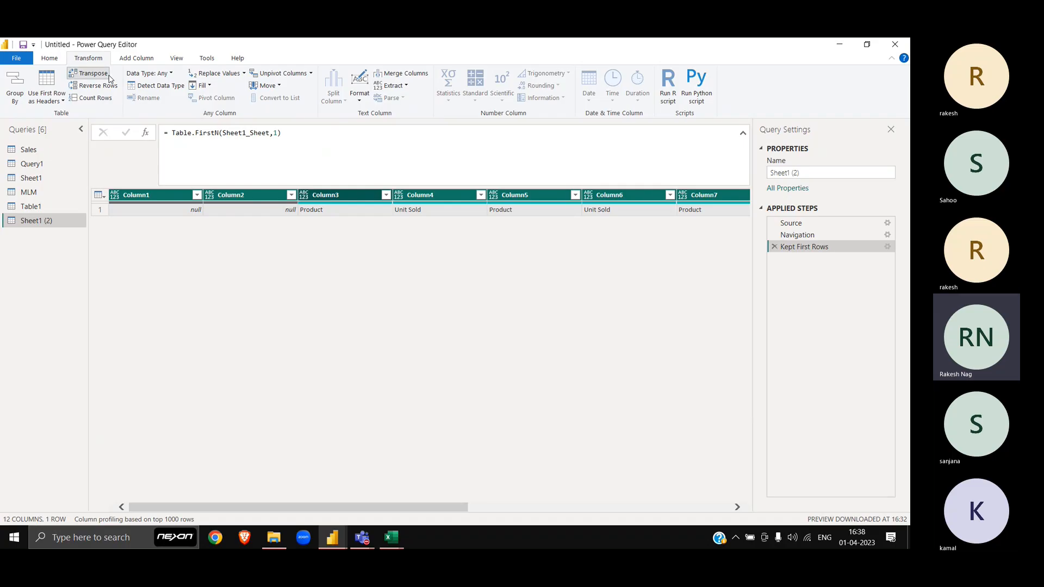
key(alt+Tab)
key(Tab)
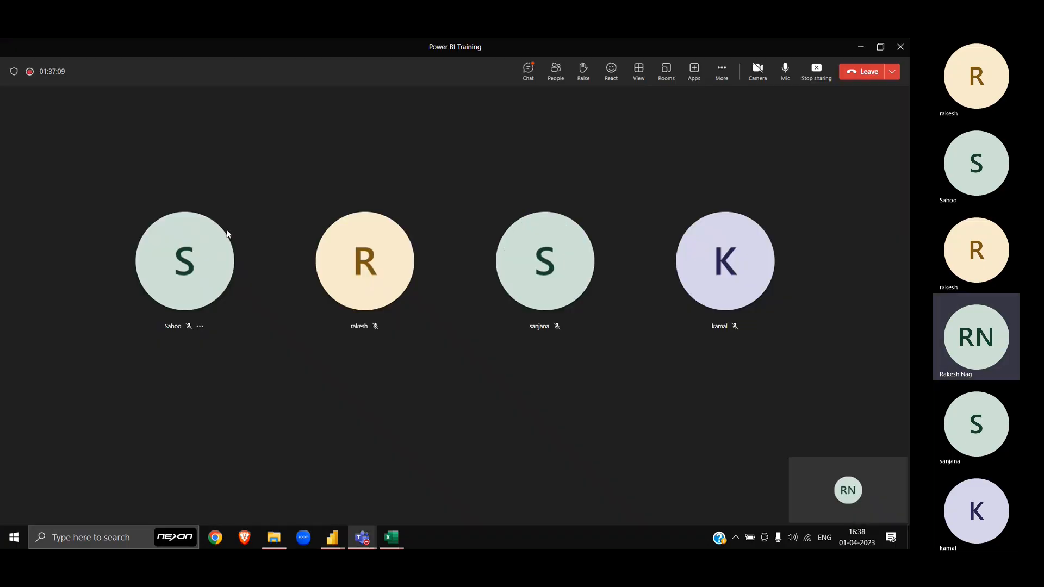
Step: Mute and then unmute the Teams microphone, returning to Power Query Editor
click(786, 71)
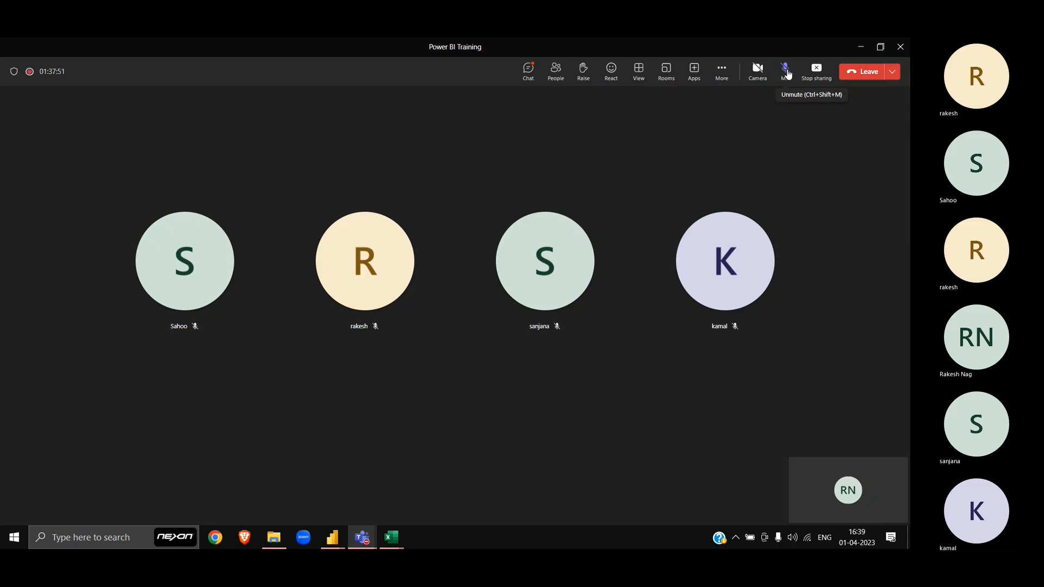
click(787, 72)
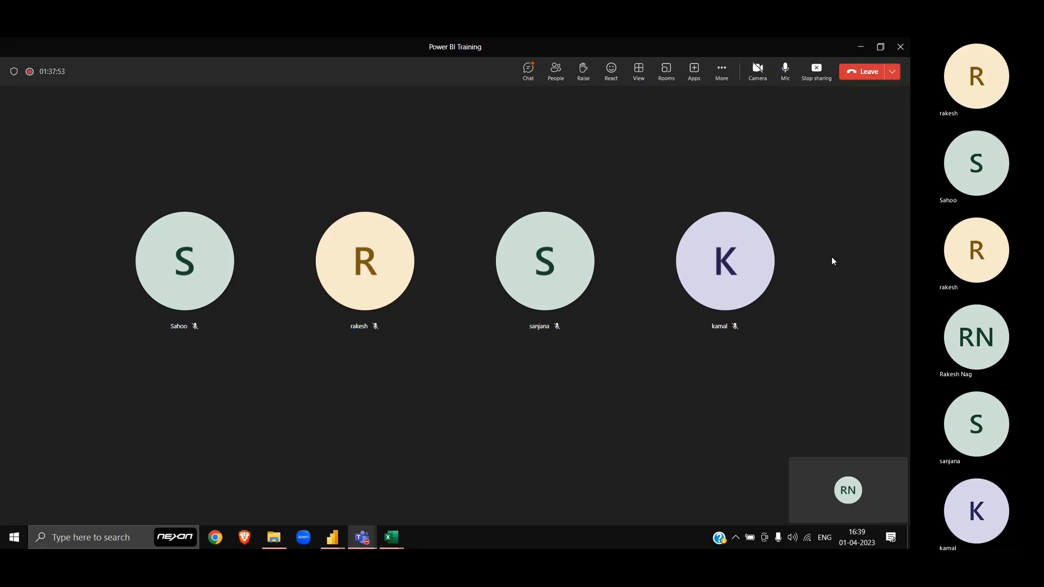
key(alt+Tab)
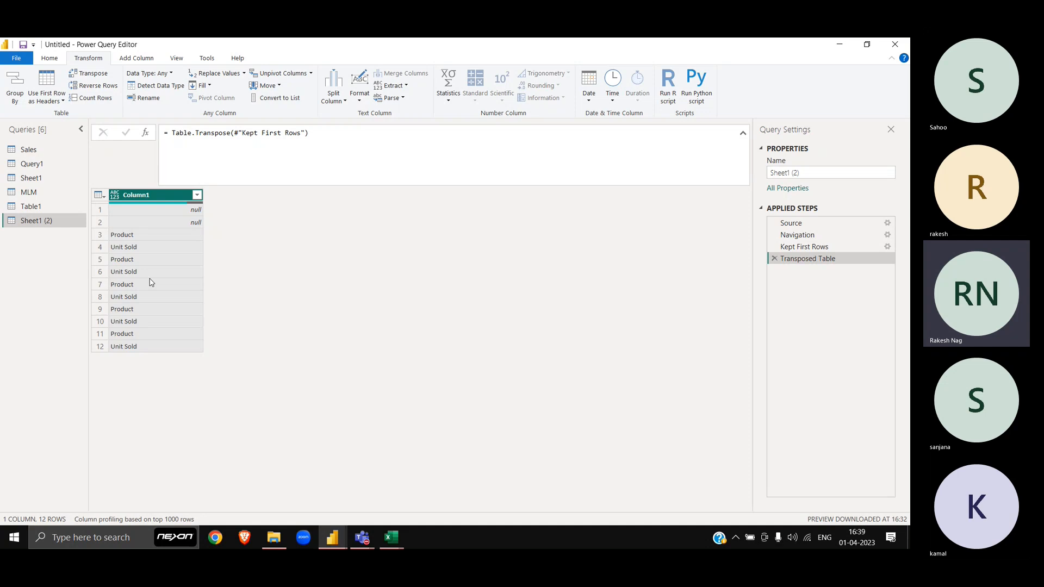
Step: Delete the Transposed Table and Kept First Rows steps from Sheet1 (2), then switch to Book1
click(774, 259)
click(774, 247)
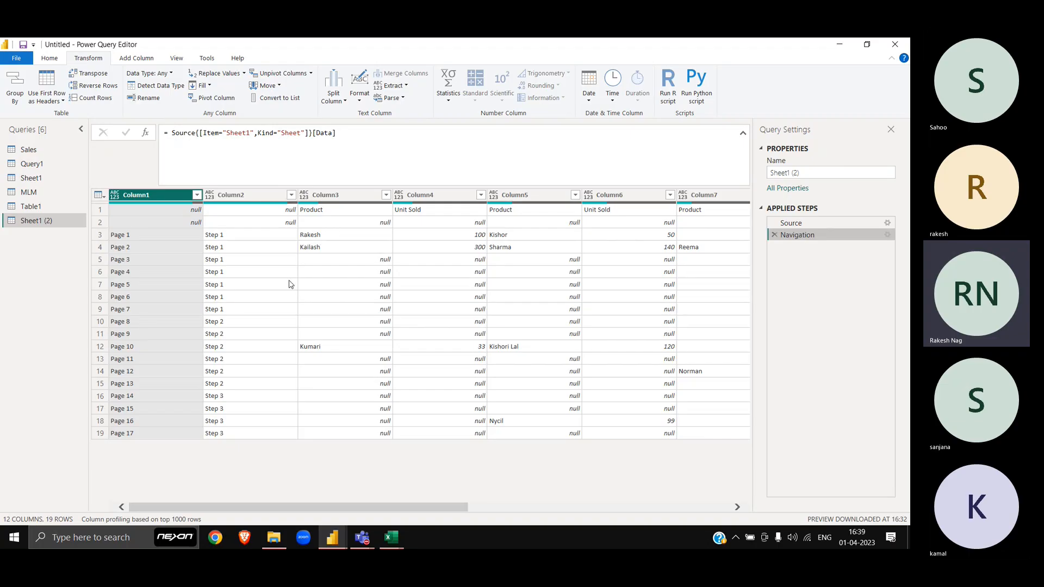
key(alt+Tab)
key(alt+Tab)
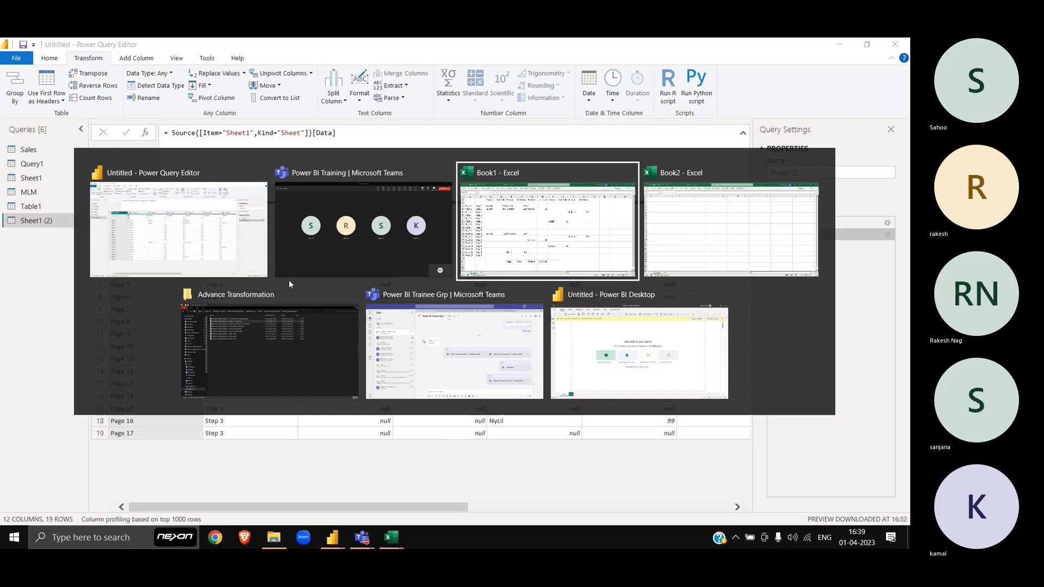
Step: Try selections across Book1's header row, settling on the first Product/Unit Sold pair
key(Home)
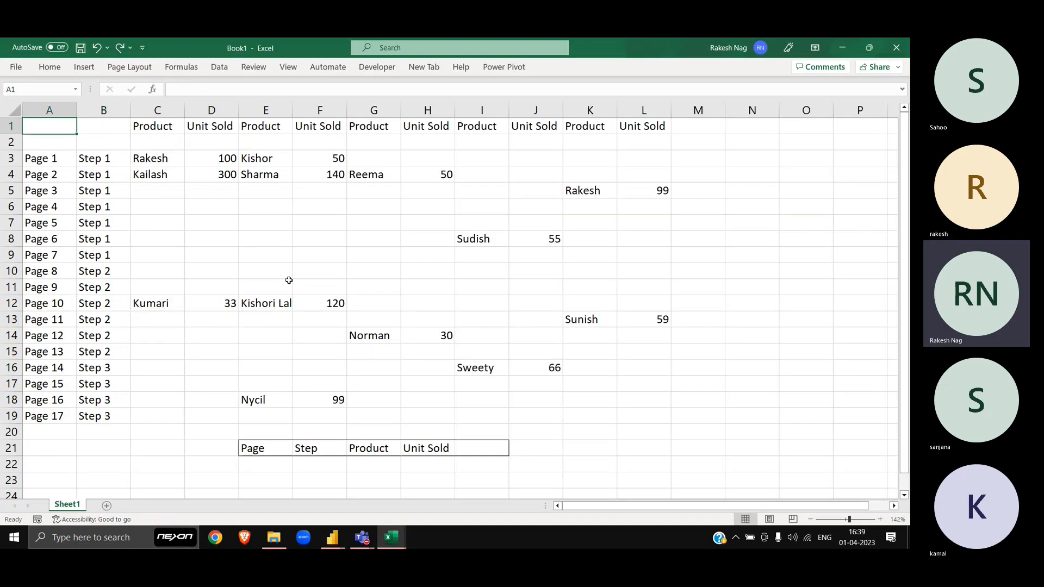
key(shift+Right)
key(shift+Right)
key(shift+Right)
key(shift+Right)
key(shift+Right)
key(shift+Right)
key(shift+Right)
key(shift+Right)
key(shift+Right)
key(shift+Right)
key(shift+Right)
key(shift+Right)
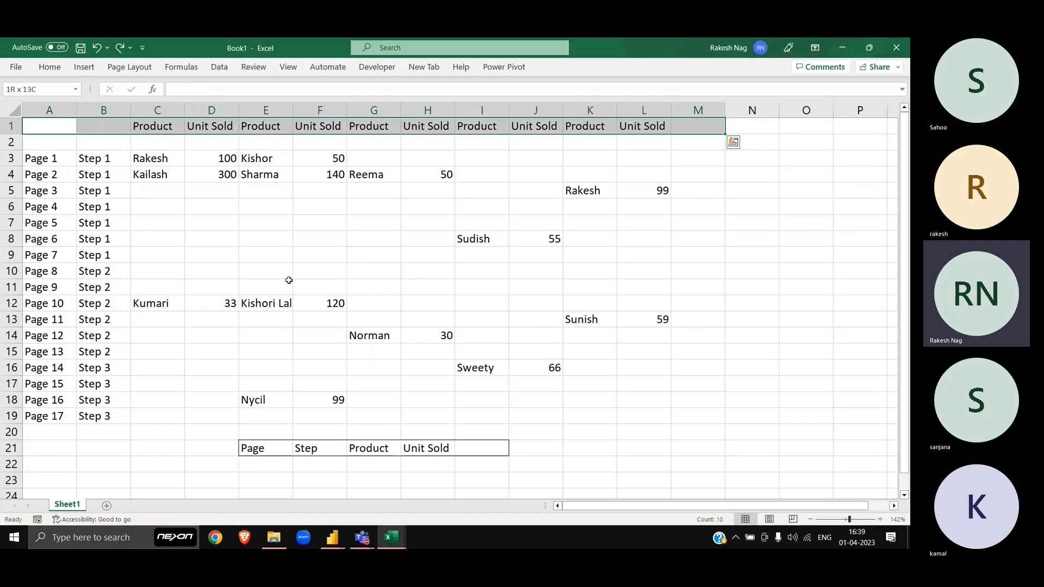
key(shift+Left)
key(shift+Down)
key(shift+Down)
key(shift+Down)
key(shift+Down)
key(shift+Down)
key(shift+Down)
key(shift+Down)
key(shift+Down)
key(shift+Down)
key(shift+Down)
key(shift+Down)
key(shift+Down)
key(shift+Down)
key(shift+Down)
key(shift+Down)
key(shift+Down)
key(shift+Down)
key(shift+Down)
key(shift+Down)
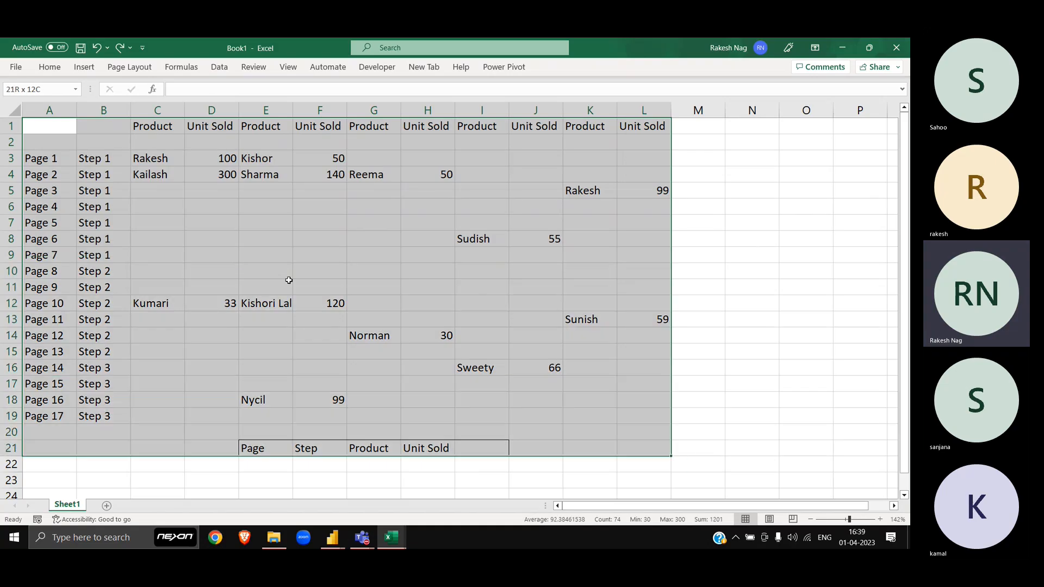
key(shift+Up)
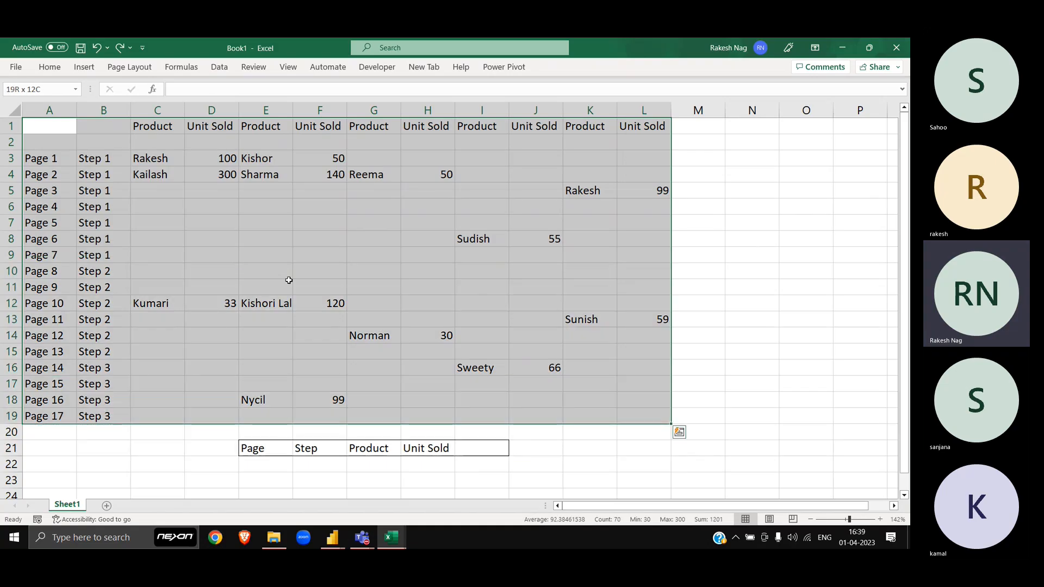
key(ctrl+Home)
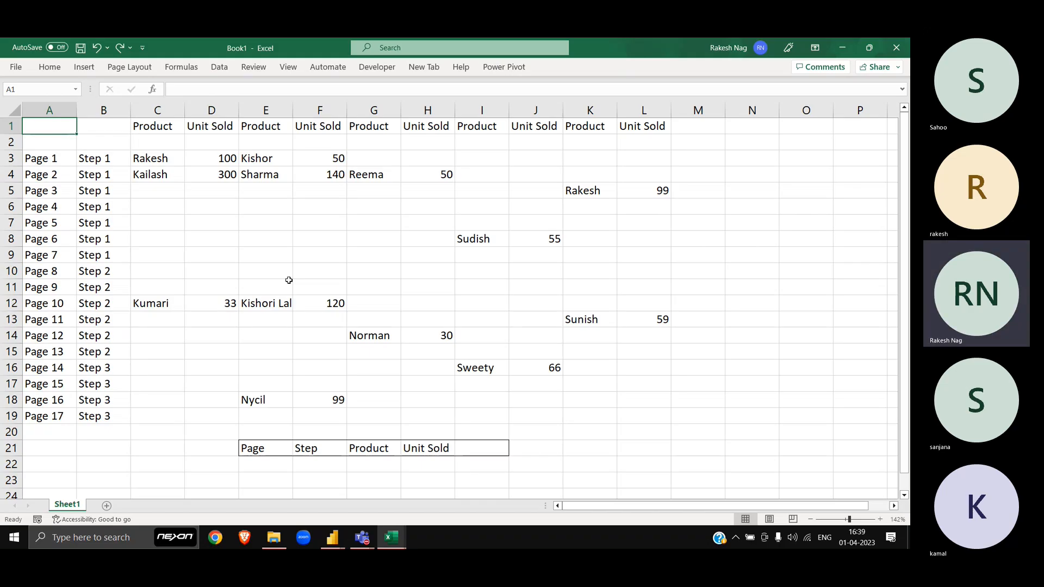
key(shift+Right)
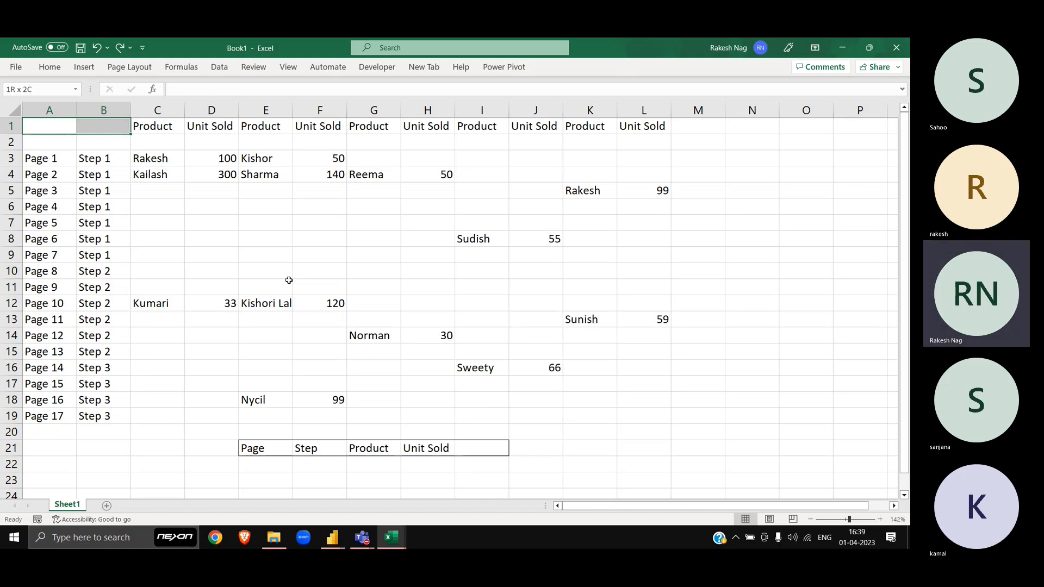
key(Right)
key(Right)
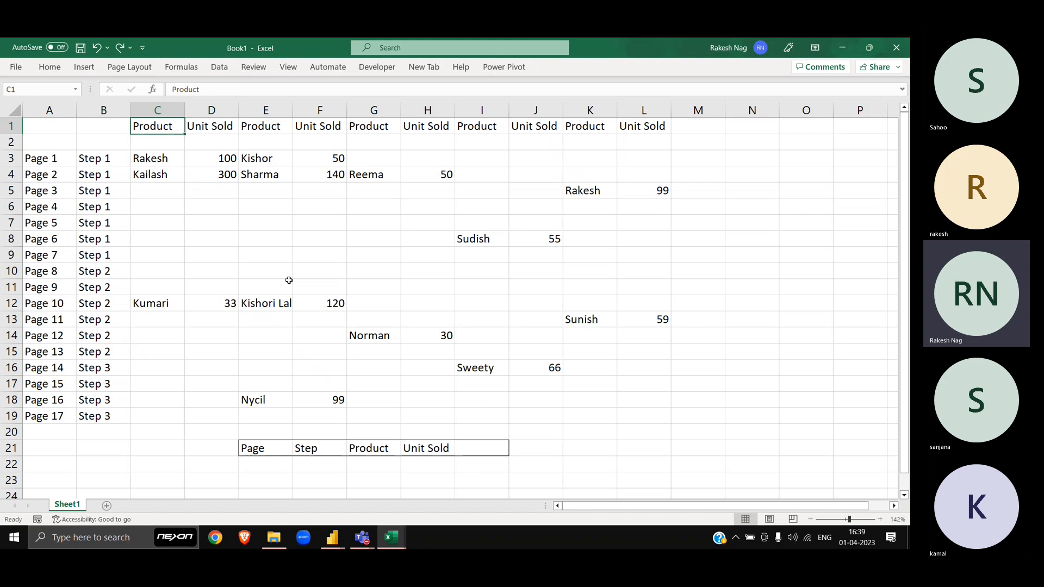
key(shift+Right)
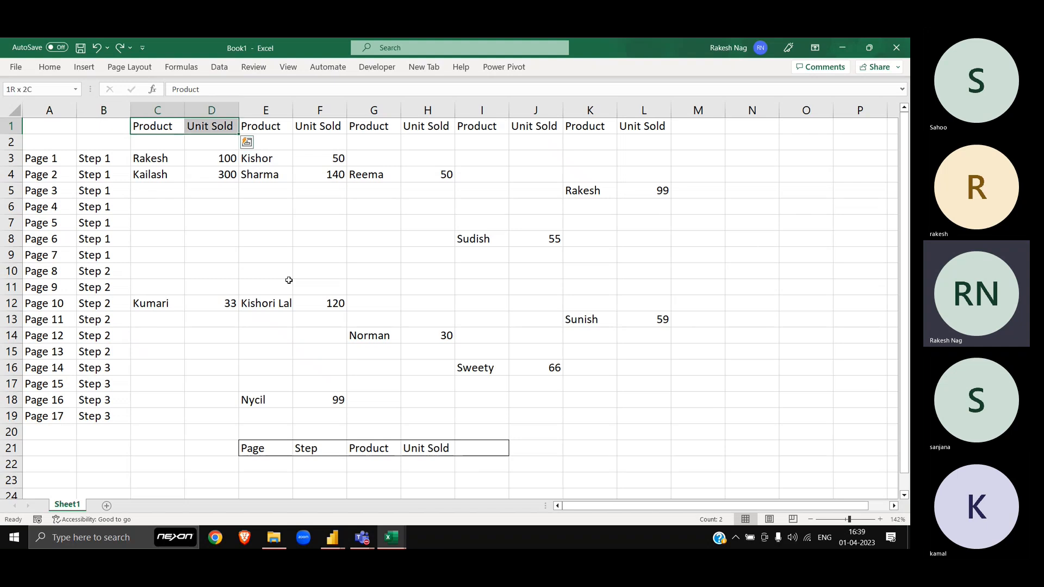
Step: Select Book1's A1:D19 block covering Page, Step and the first Product/Unit Sold pair
key(alt+Tab)
key(alt+Tab)
key(alt+Tab)
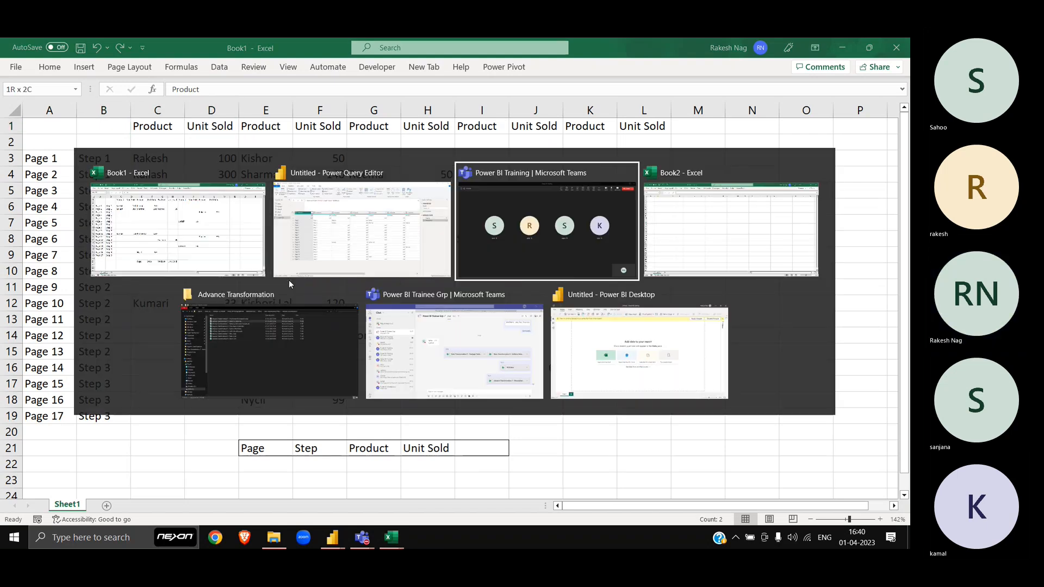
key(ctrl+Home)
key(alt+Tab)
key(ctrl+Home)
key(shift+Right)
key(shift+Right)
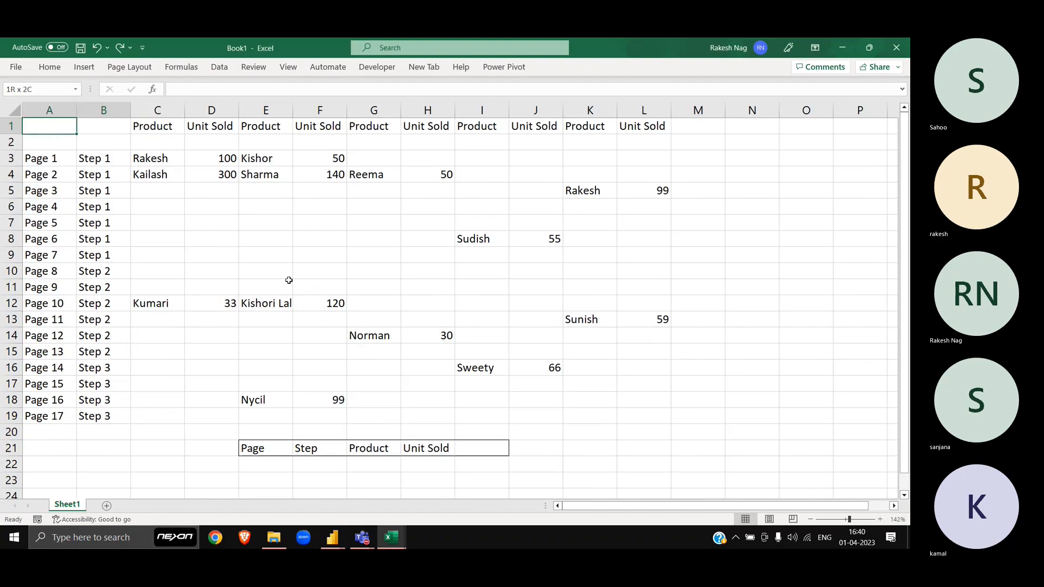
key(shift+Right)
key(shift+Down)
key(shift+Down)
key(shift+Down)
key(shift+Down)
key(shift+Down)
key(shift+Down)
key(shift+Down)
key(shift+Down)
key(shift+Down)
key(shift+Down)
key(shift+Down)
key(shift+Down)
key(shift+Down)
key(shift+Down)
key(shift+Down)
key(shift+Down)
key(shift+Down)
key(shift+Down)
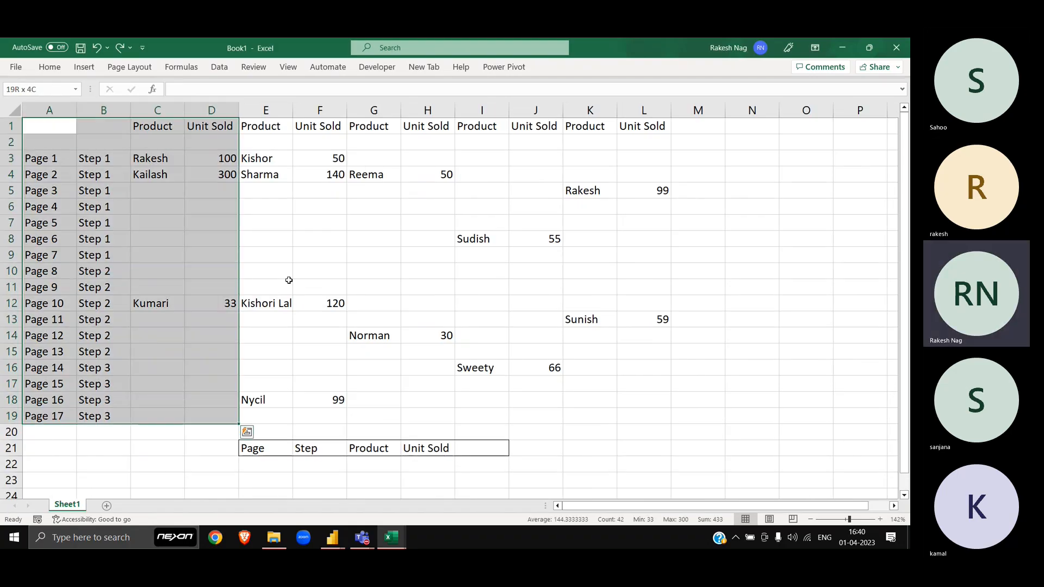
Step: Copy the A1:D19 block and paste it into Book2
key(ctrl+c)
key(alt+Tab)
key(ctrl+v)
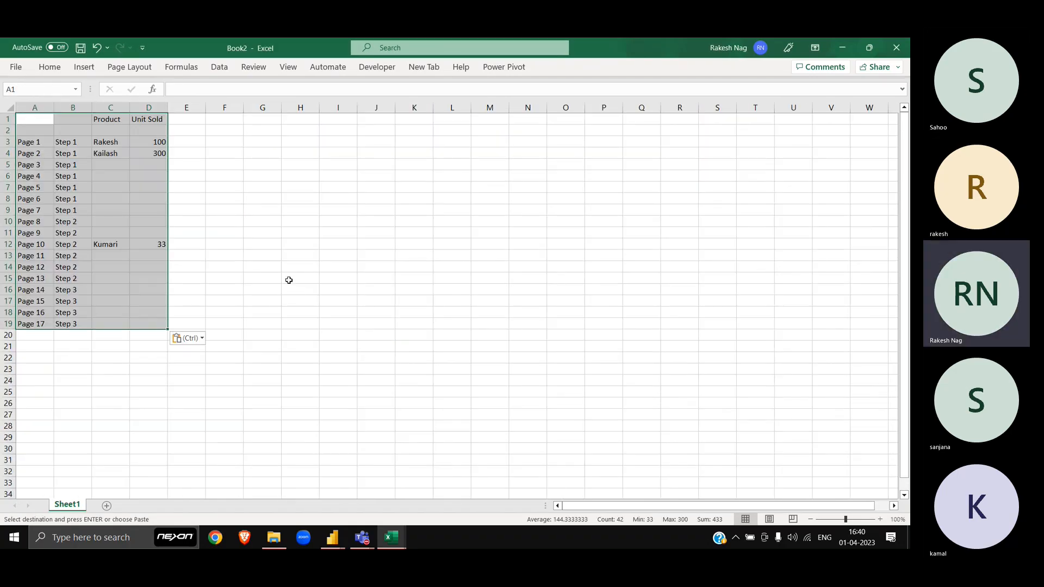
key(alt+Tab)
Step: Hide columns C and D in Book1 with Ctrl+0
key(Escape)
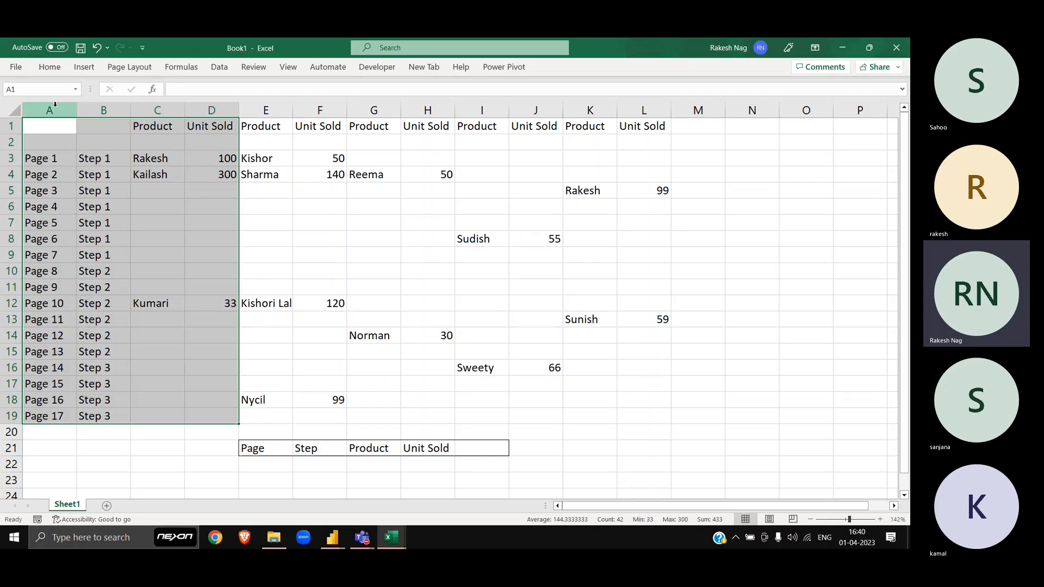
click(54, 108)
click(103, 110)
drag(157, 111, 208, 112)
click(207, 110)
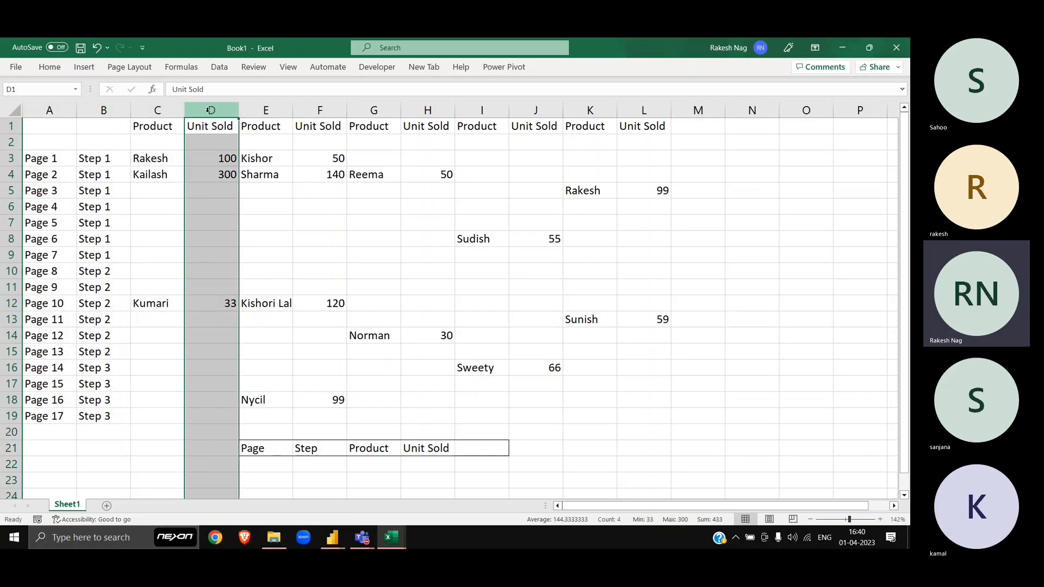
key(Left)
key(shift+Right)
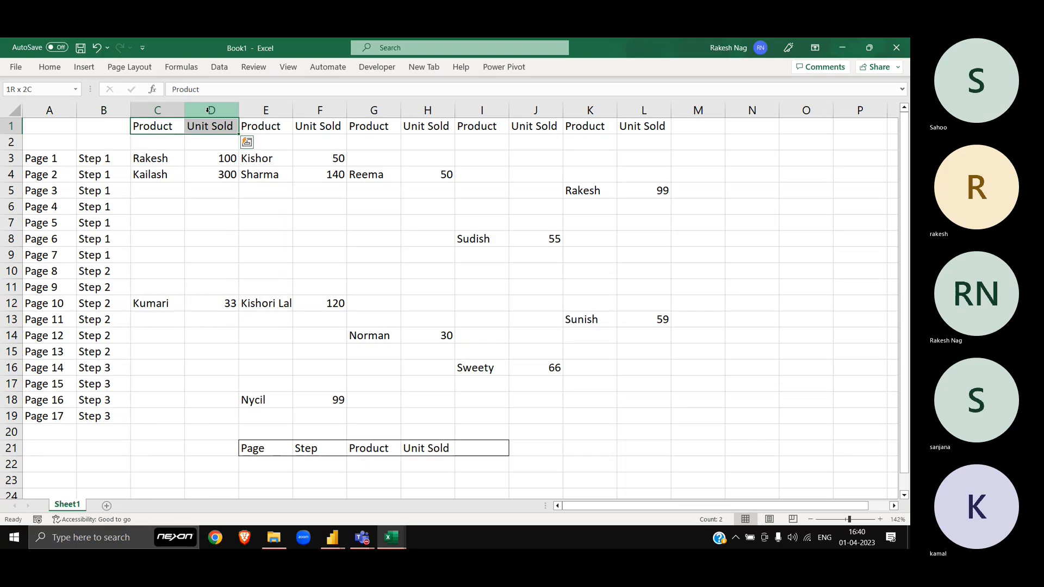
key(ctrl+0)
key(Left)
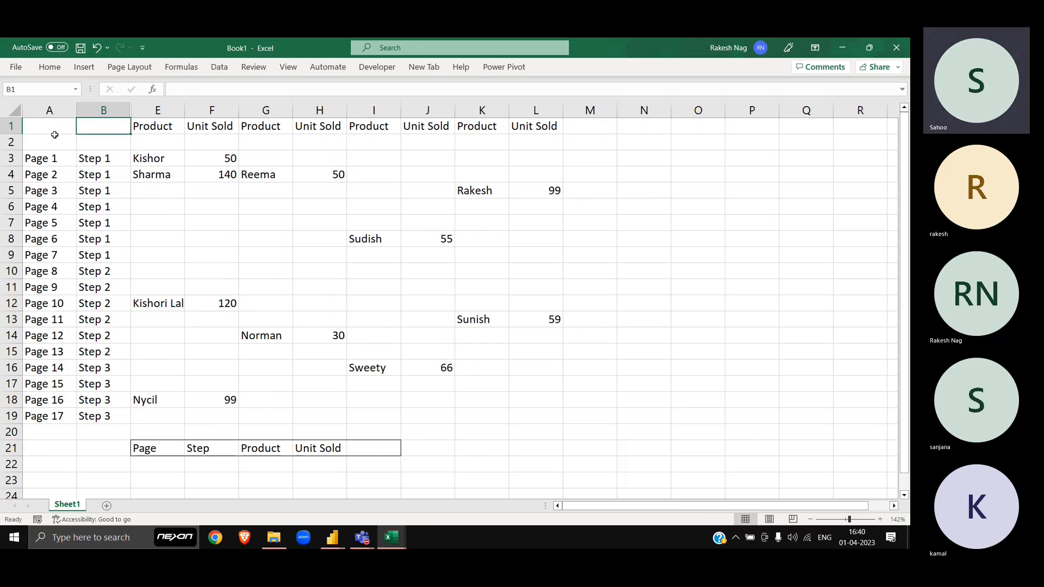
Step: Copy the Page/Step rows A3:B19 from Book1 into Book2 at A20
click(48, 157)
click(50, 172)
key(Up)
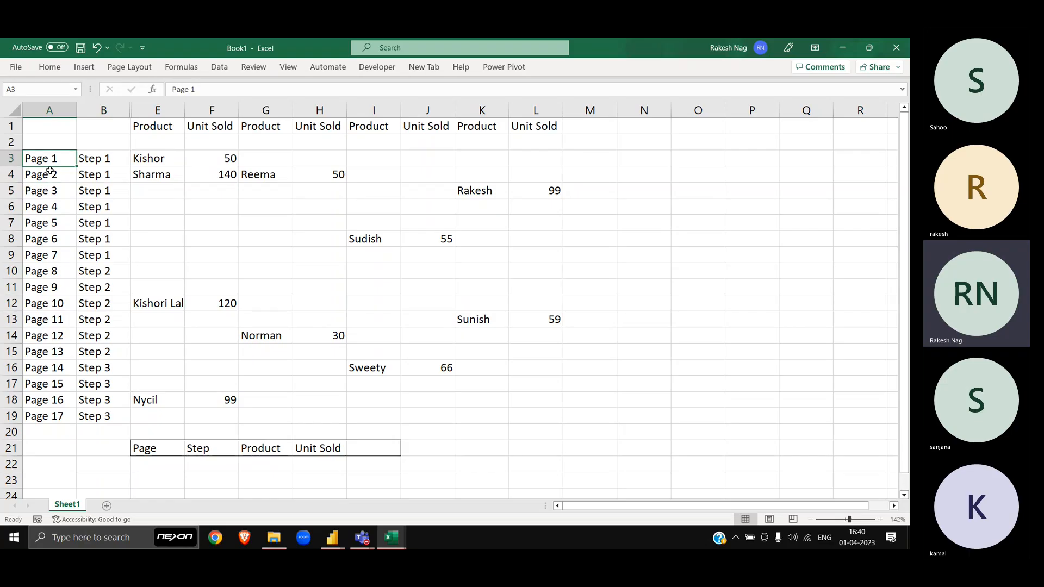
key(shift+Right)
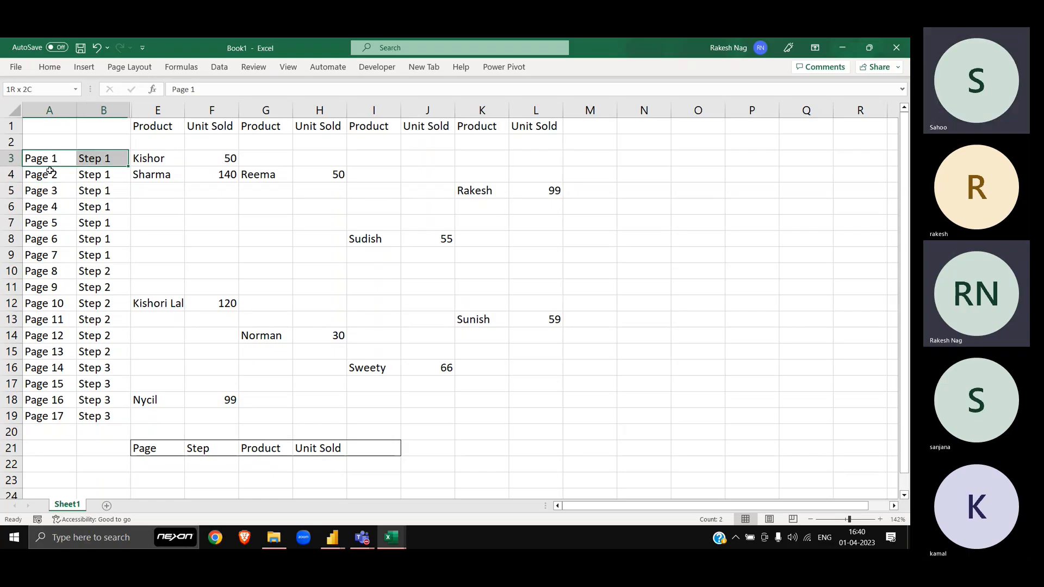
key(ctrl+shift+Down)
key(ctrl+c)
key(alt+Tab)
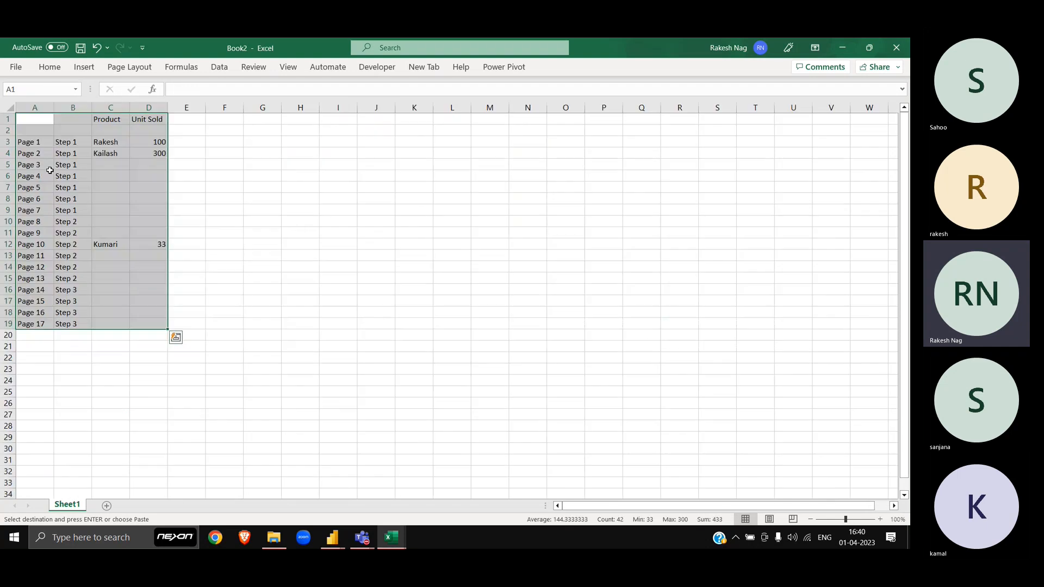
key(ctrl+Down)
key(Down)
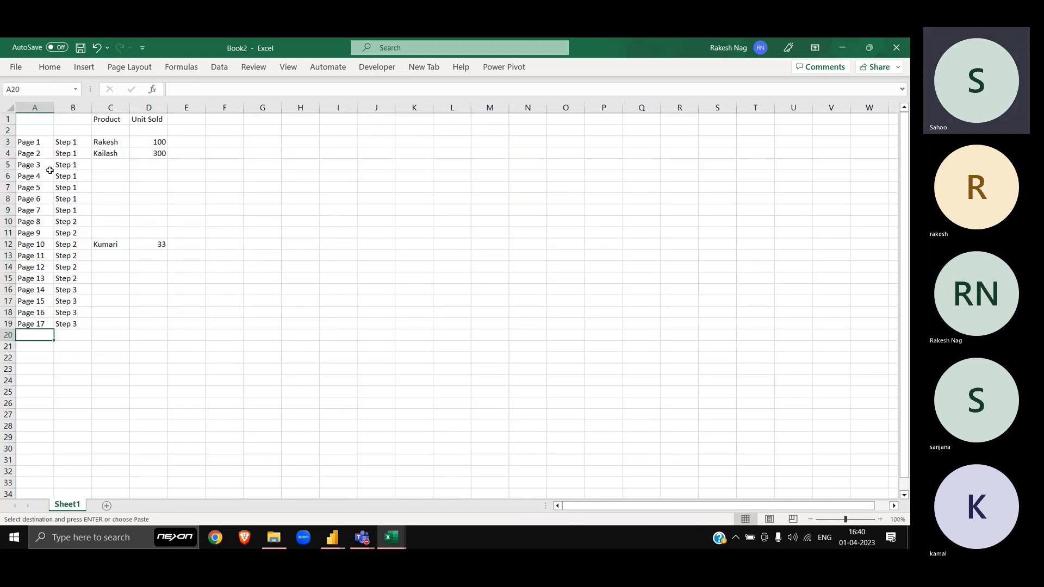
key(ctrl+v)
Step: Copy the second Product/Unit Sold pair E3:F19 into Book2 at C20
key(Tab)
key(Right)
key(alt+Tab)
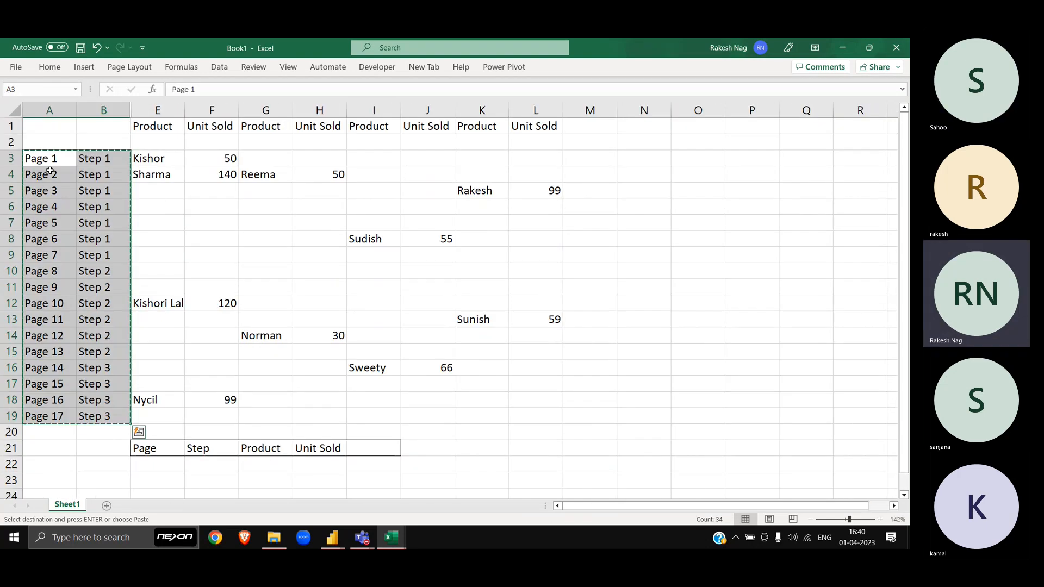
key(shift+Right)
key(shift+Down)
key(shift+Down)
key(shift+Down)
key(shift+Down)
key(shift+Down)
key(shift+Down)
key(shift+Down)
key(shift+Down)
key(shift+Down)
key(shift+Down)
key(shift+Down)
key(shift+Down)
key(shift+Down)
key(shift+Down)
key(shift+Down)
key(shift+Down)
key(shift+Down)
key(shift+Down)
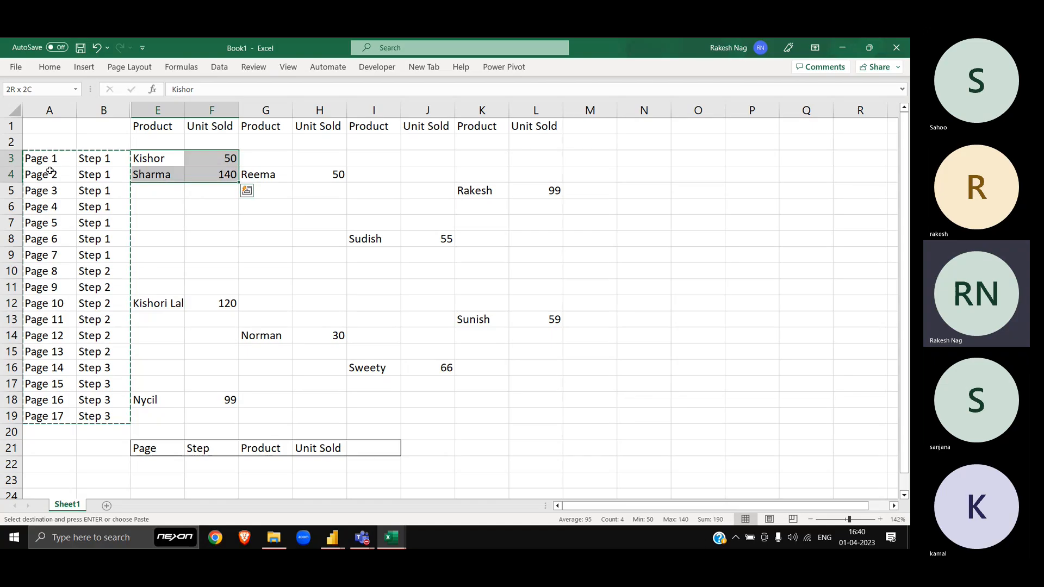
key(shift+Up)
key(shift+Up)
key(ctrl+c)
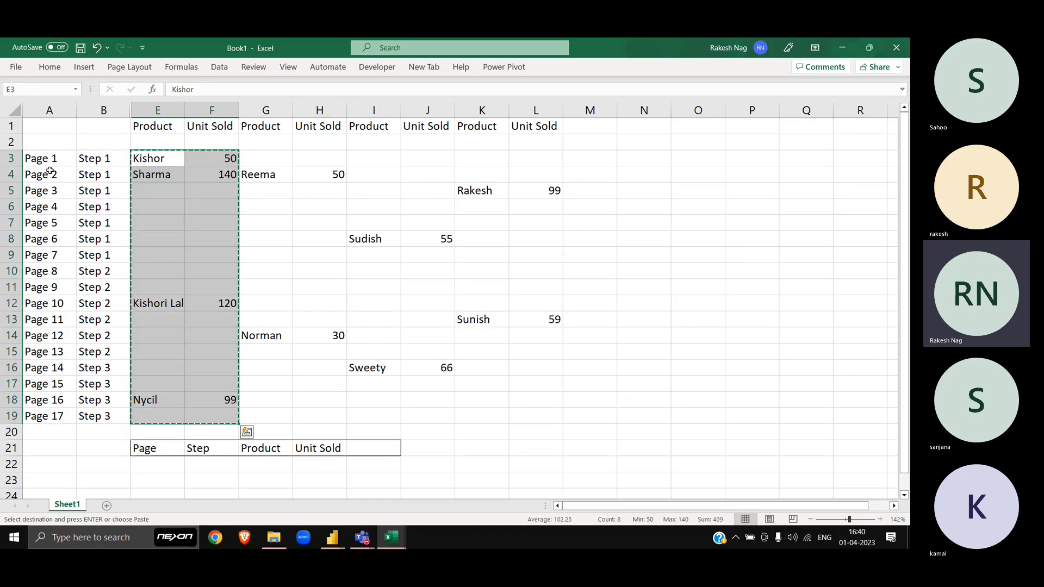
key(alt+Tab)
key(ctrl+v)
Step: Move Book2 to the next empty row A37 and return to Book1's Page 1 cell
key(ctrl+Left)
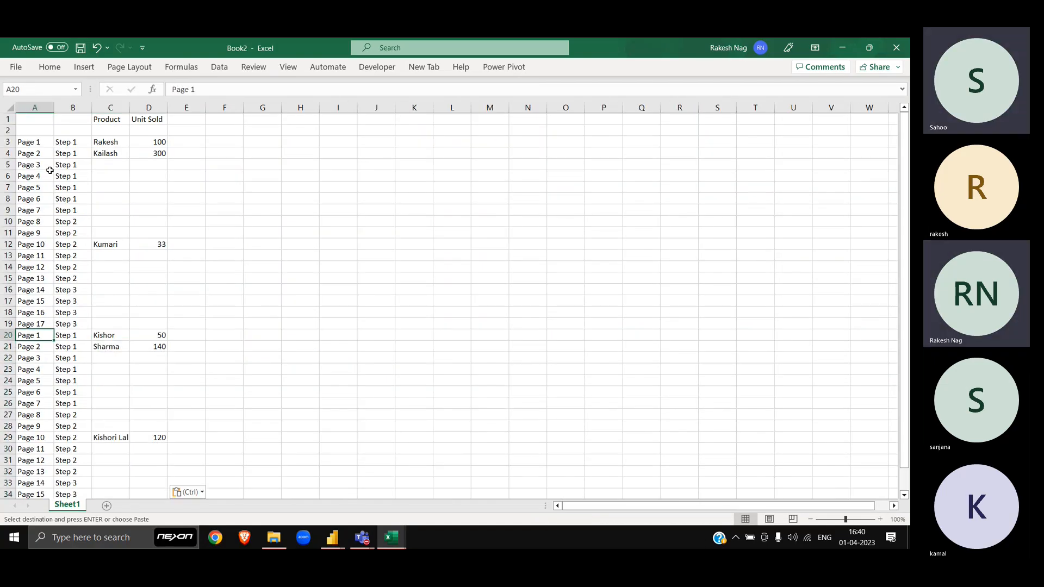
key(ctrl+Down)
key(Down)
key(alt+Tab)
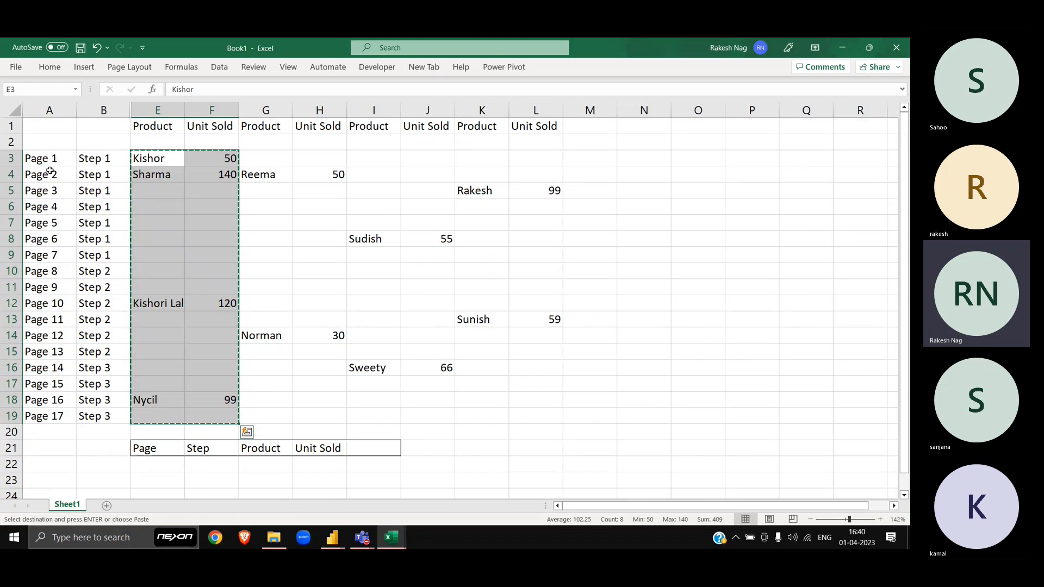
key(Home)
Step: Copy the Page/Step rows again and paste them into Book2 at A37
key(shift+Right)
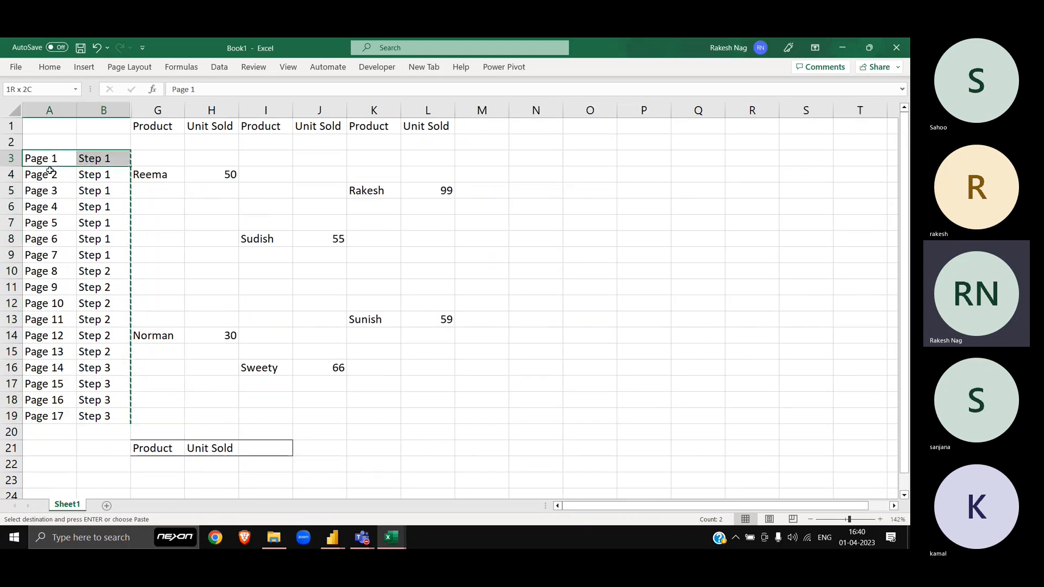
key(ctrl+shift+Down)
key(ctrl+c)
key(alt+Tab)
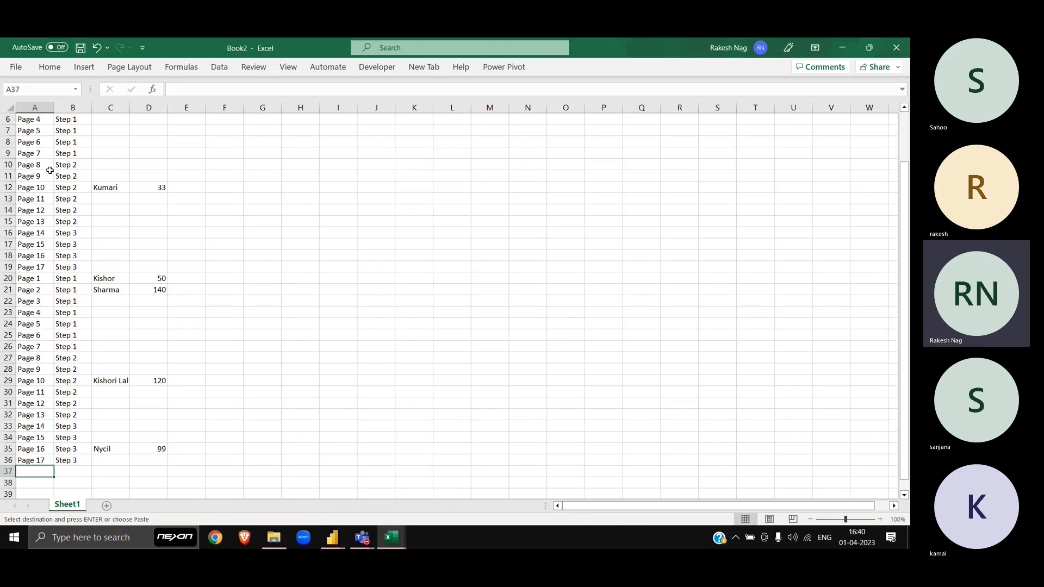
key(ctrl+v)
key(Right)
key(Right)
Step: Copy the Reema/Norman block G3:H19 into Book2 at C37
key(alt+Tab)
key(Escape)
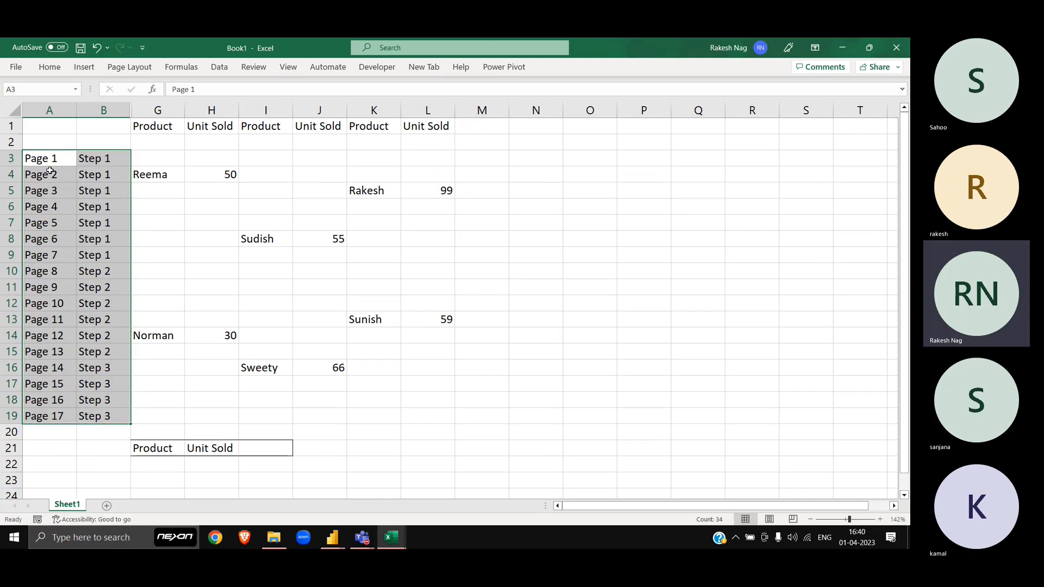
key(Right)
key(Right)
key(shift+Right)
key(shift+Left)
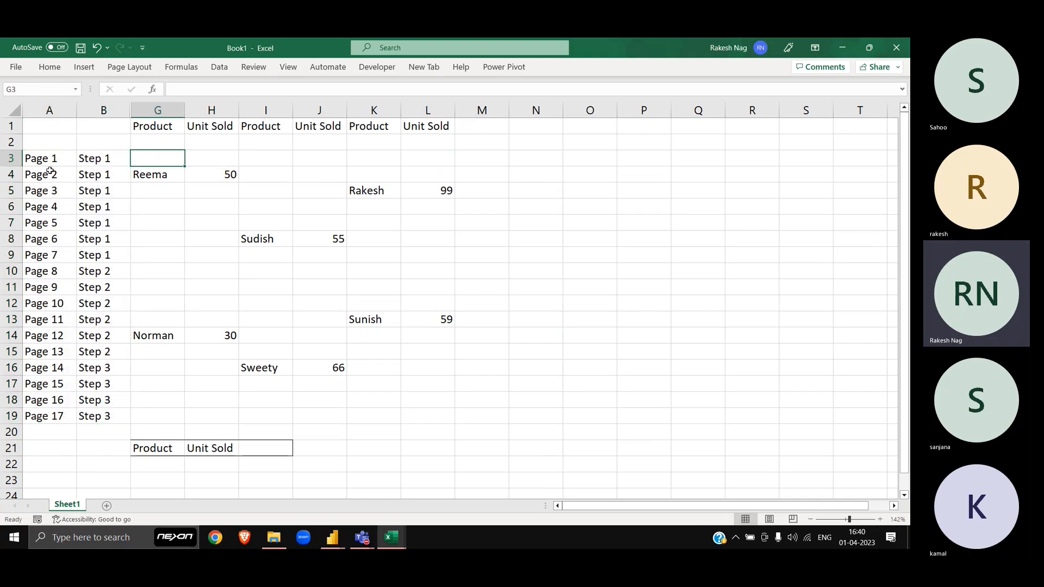
key(shift+Right)
key(shift+Down)
key(shift+Down)
key(shift+Down)
key(shift+Down)
key(shift+Down)
key(shift+Down)
key(shift+Down)
key(shift+Down)
key(shift+Down)
key(shift+Down)
key(shift+Down)
key(shift+Down)
key(shift+Down)
key(shift+Down)
key(shift+Down)
key(shift+Down)
key(shift+Down)
key(shift+Down)
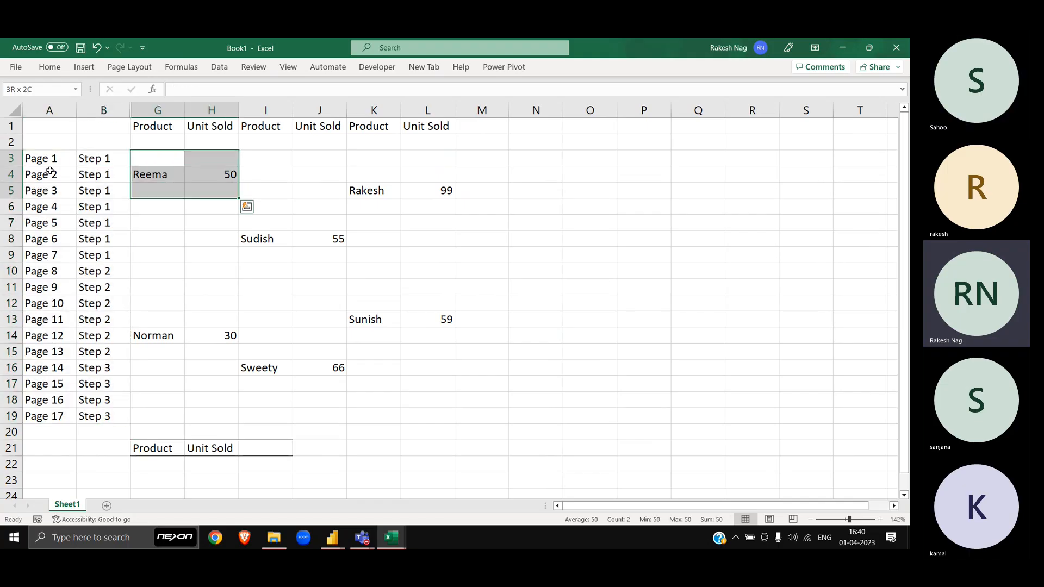
key(shift+Up)
key(shift+Up)
key(ctrl+c)
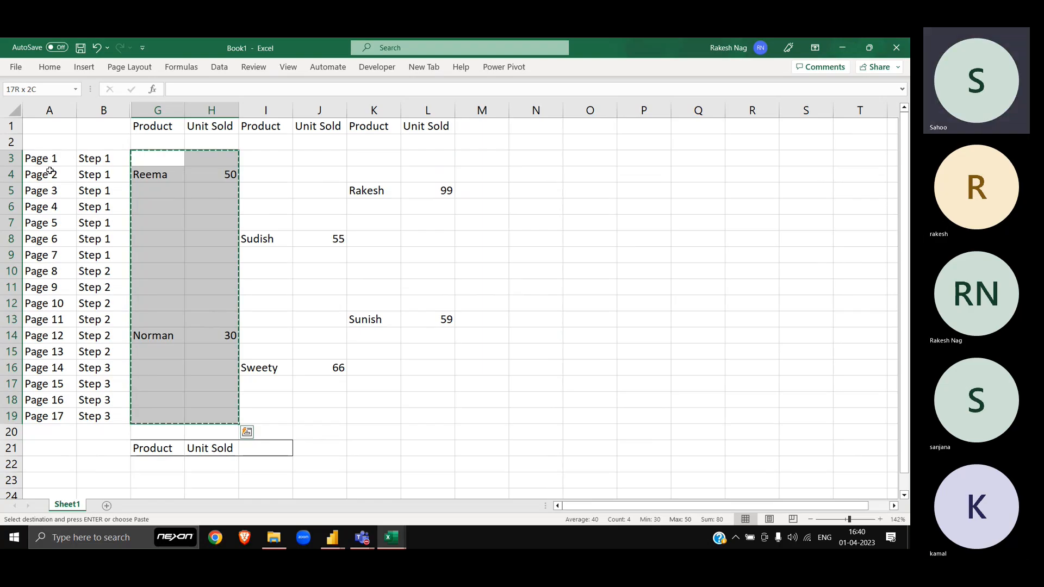
key(alt+Tab)
key(ctrl+v)
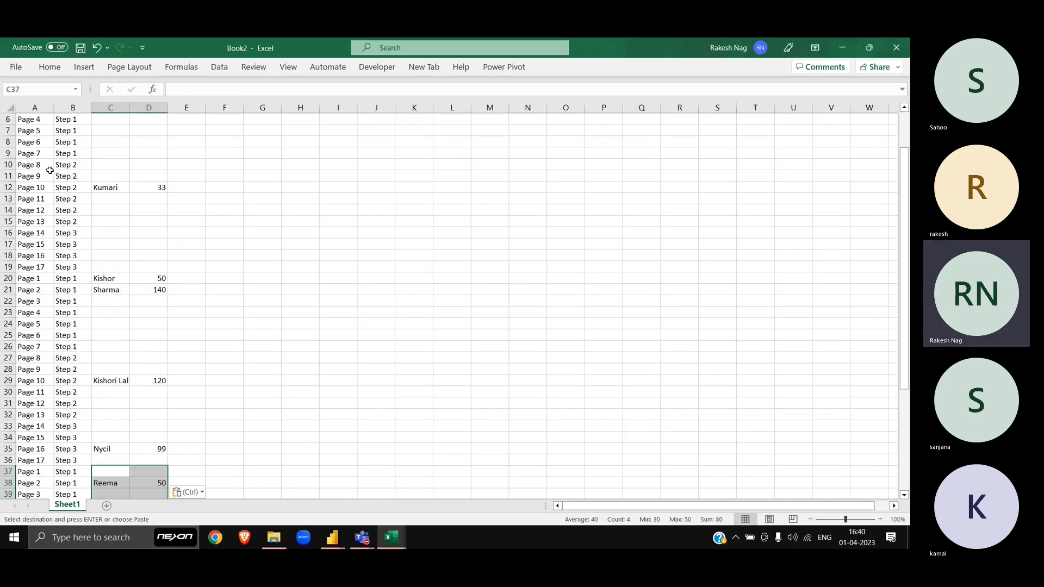
Step: Undo the recent edits to unhide the columns and clear the row 21 labels
key(alt+Tab)
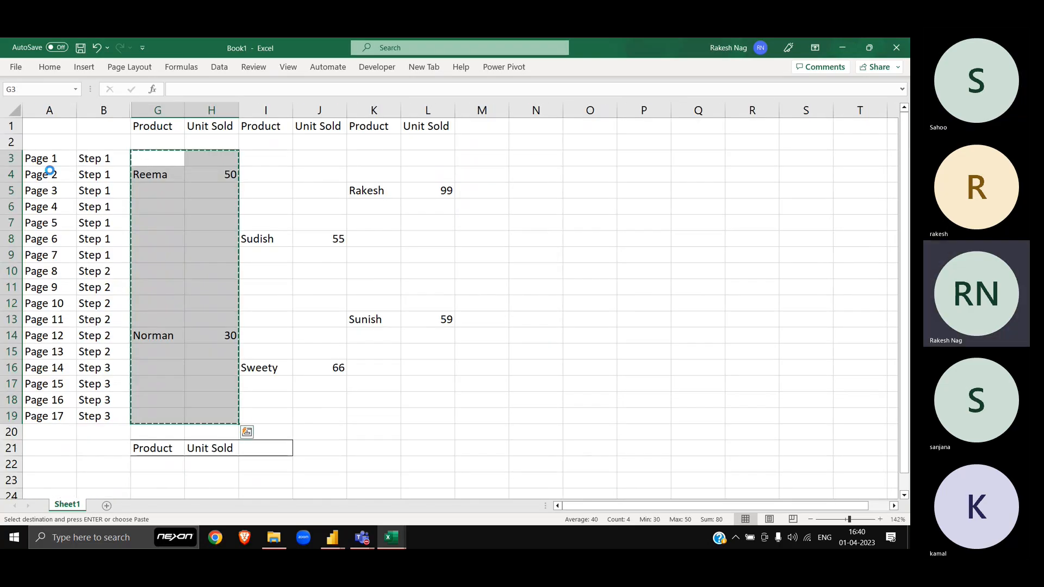
key(ctrl+z)
key(ctrl+z)
key(ctrl+z)
key(ctrl+z)
key(ctrl+z)
key(ctrl+z)
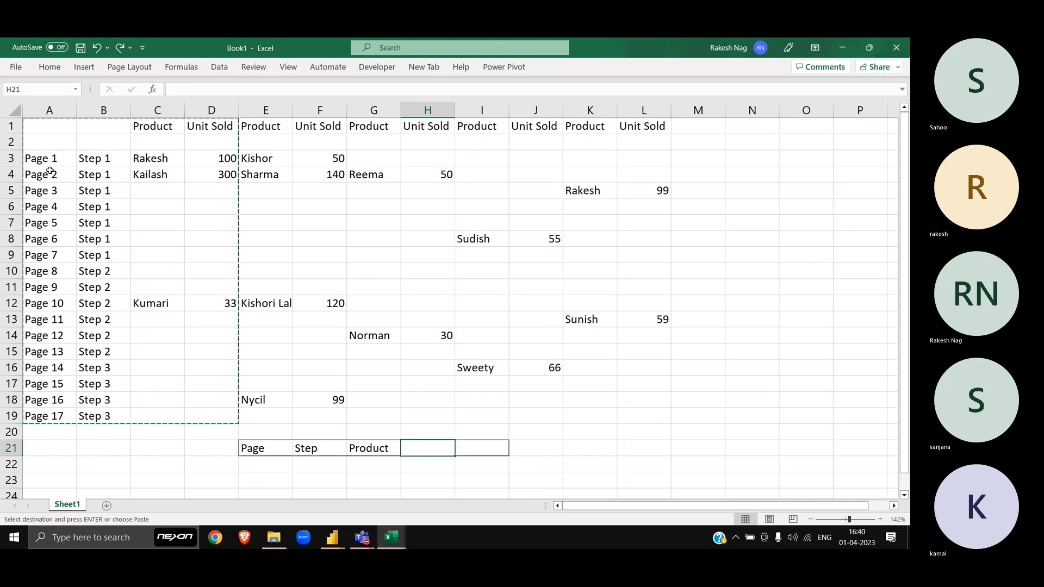
key(ctrl+z)
key(ctrl+z)
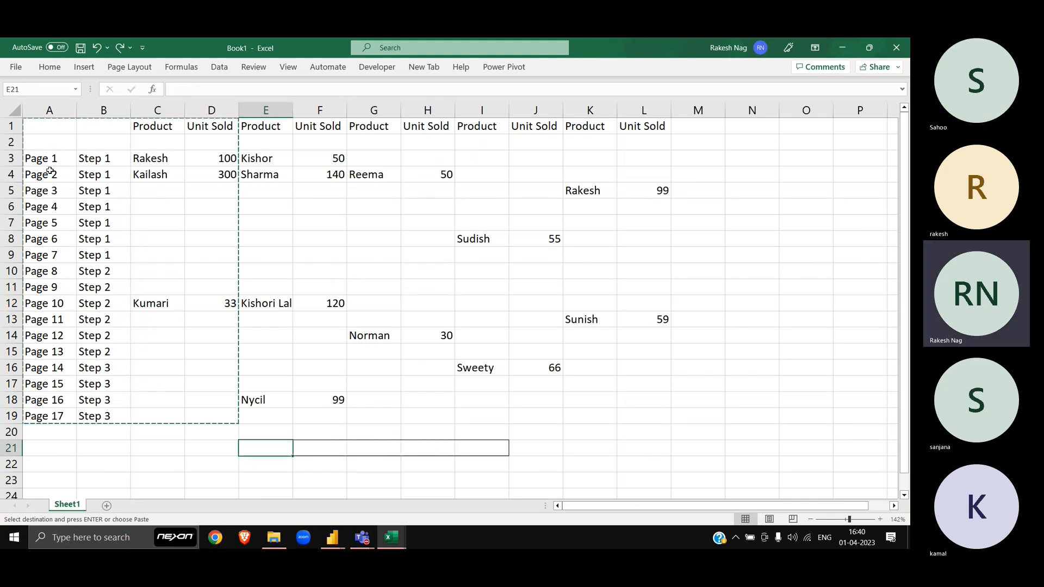
key(Escape)
key(alt+Tab)
key(alt+Tab)
Step: Apply Use Headers as First Row so Column1–Column12 become the first data row
key(Tab)
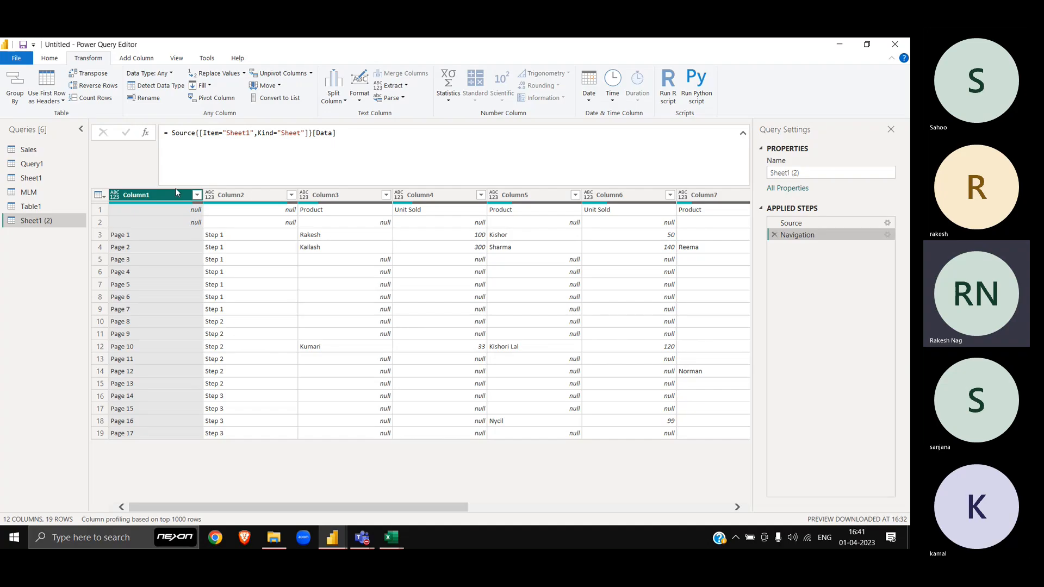
click(104, 200)
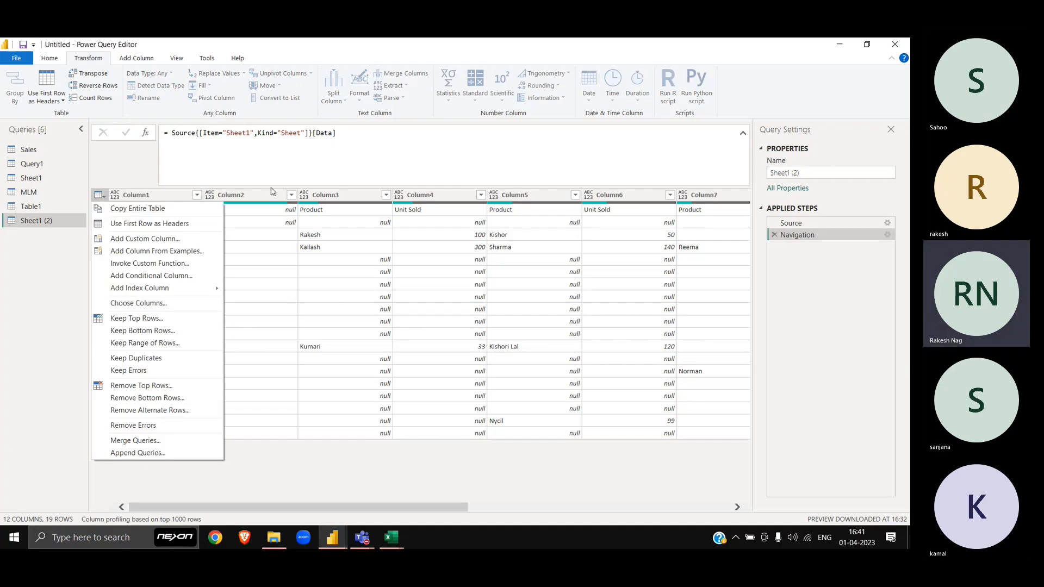
click(306, 220)
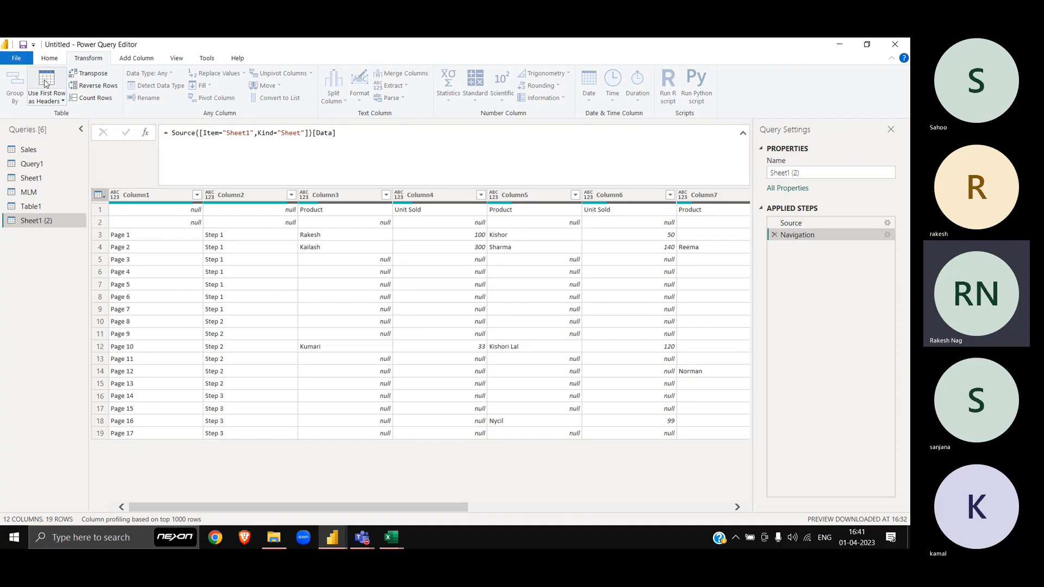
click(48, 58)
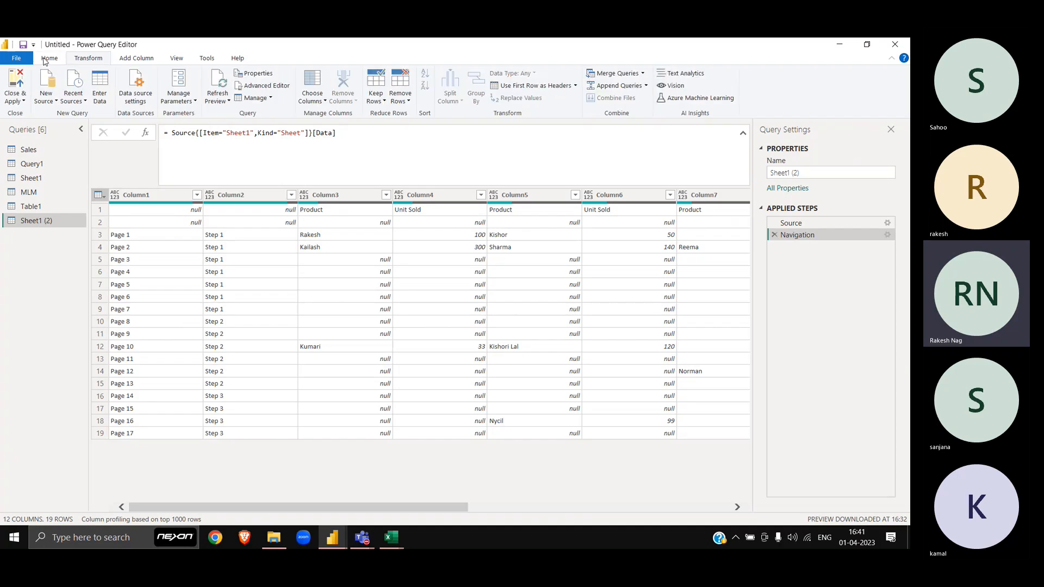
click(577, 87)
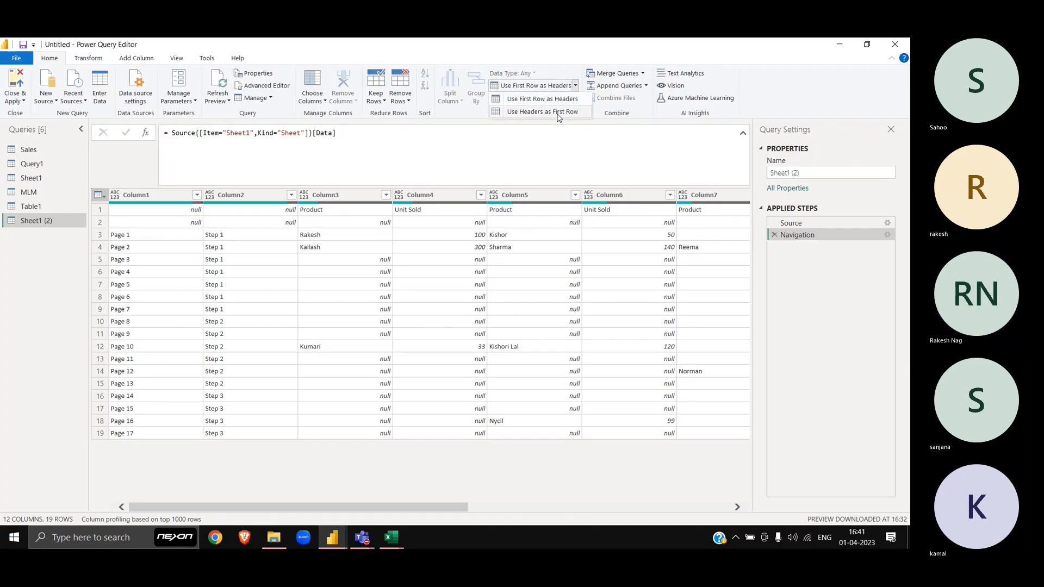
click(518, 112)
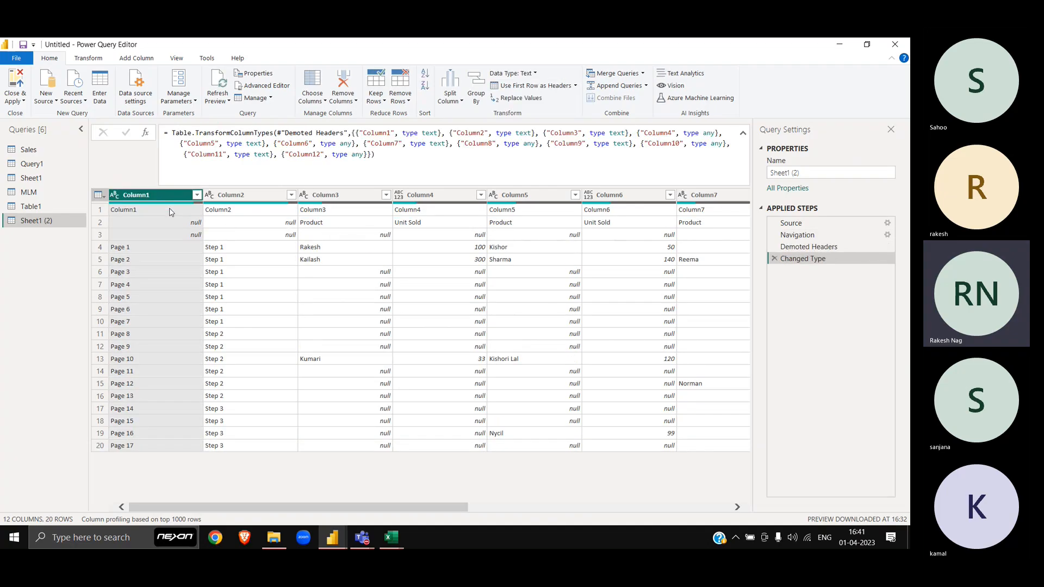
click(224, 201)
click(100, 211)
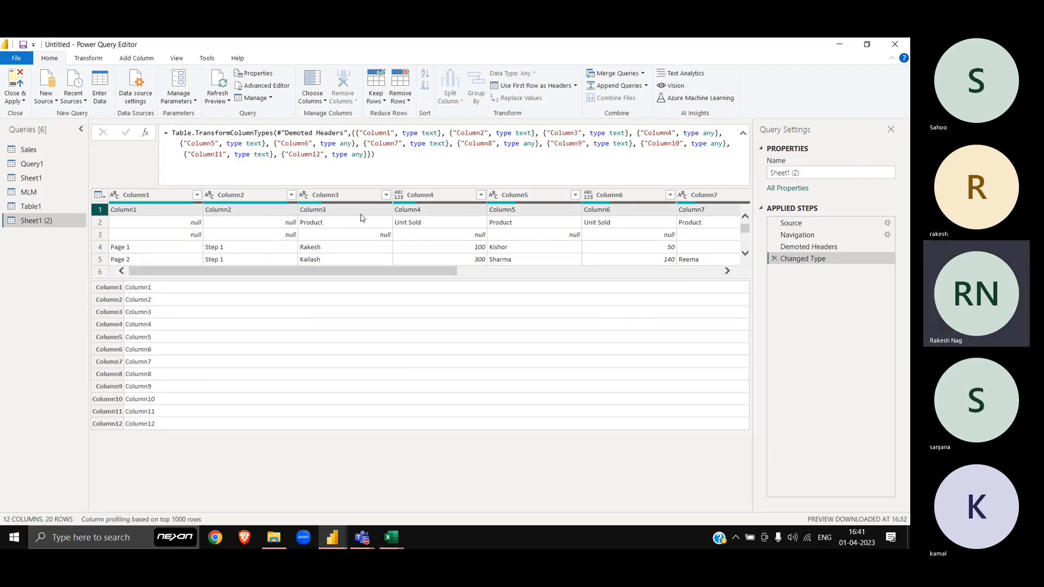
Step: Keep only the top 1 row of the query
scroll(361, 218, right, 5)
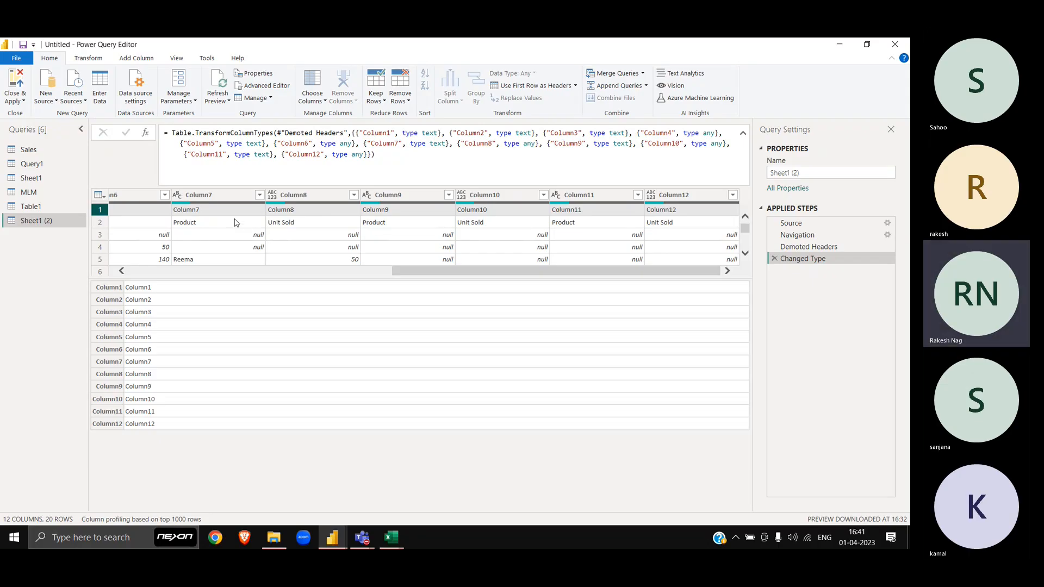
click(376, 109)
click(400, 117)
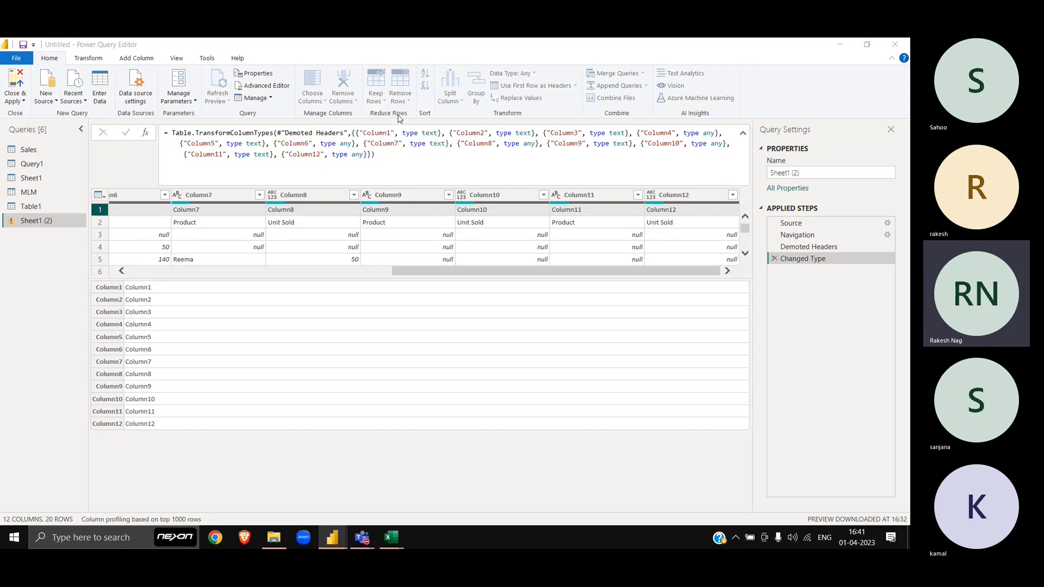
text(1)
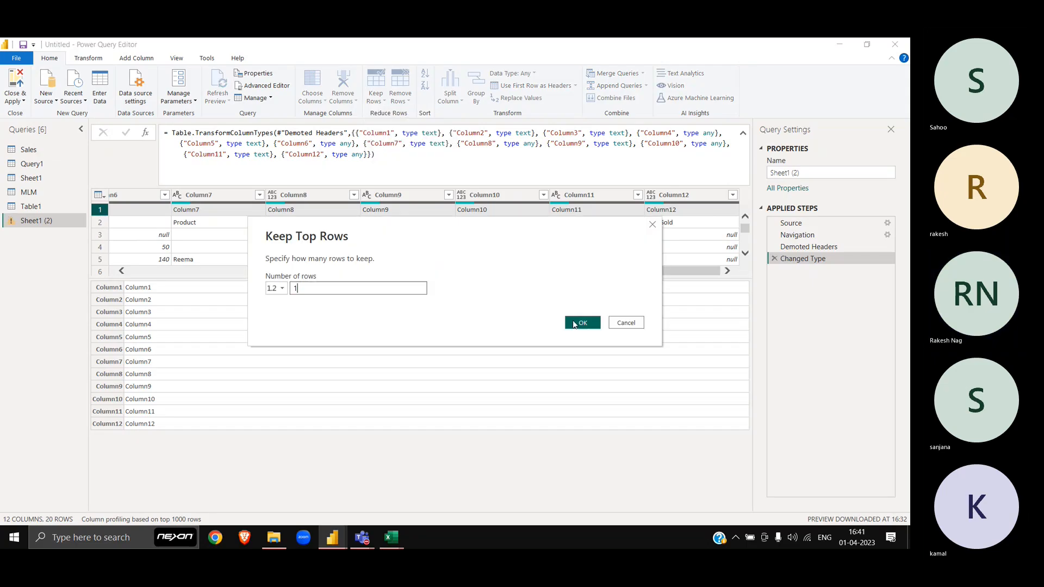
click(576, 324)
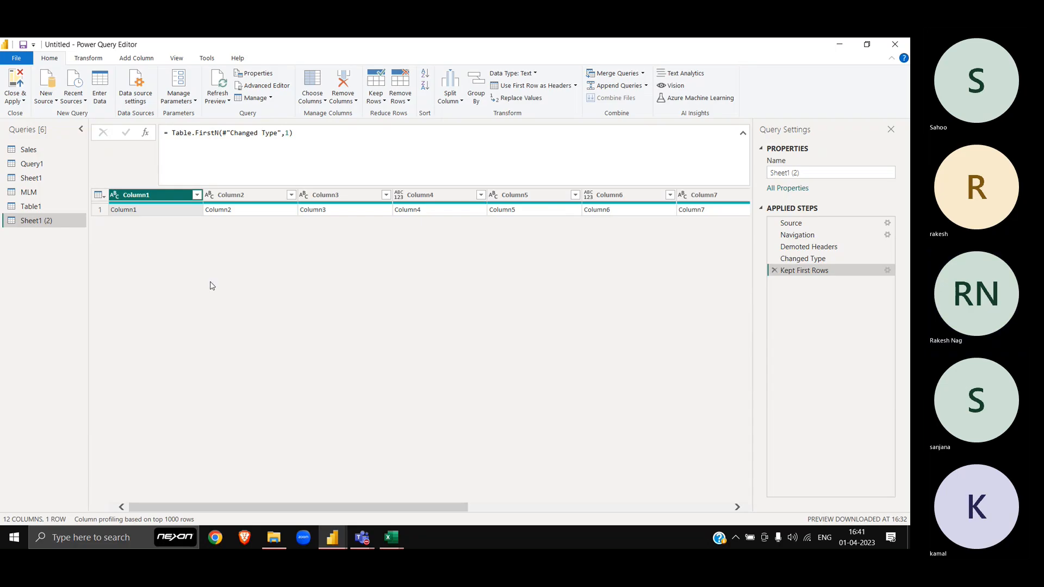
Step: Transpose all columns so the header names form a single column
key(ctrl+a)
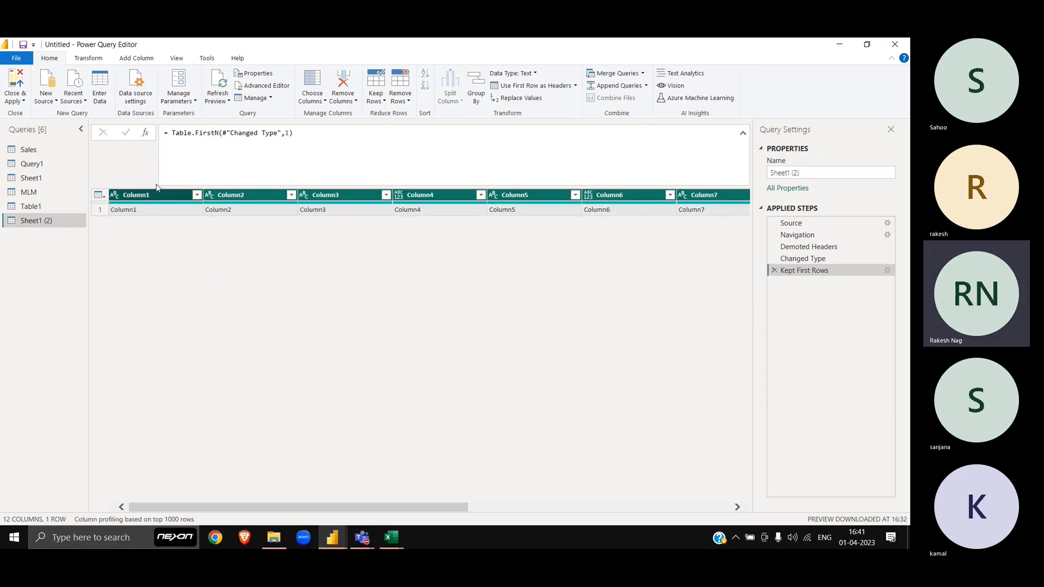
click(103, 62)
click(90, 73)
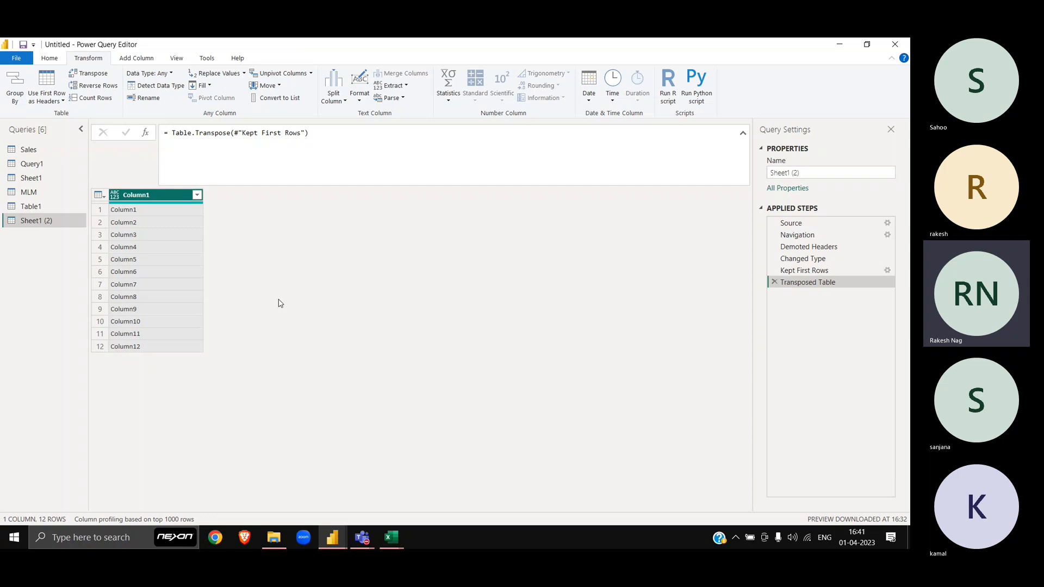
Step: Back in Book1, zoom the sheet out to 120%
key(alt+Tab)
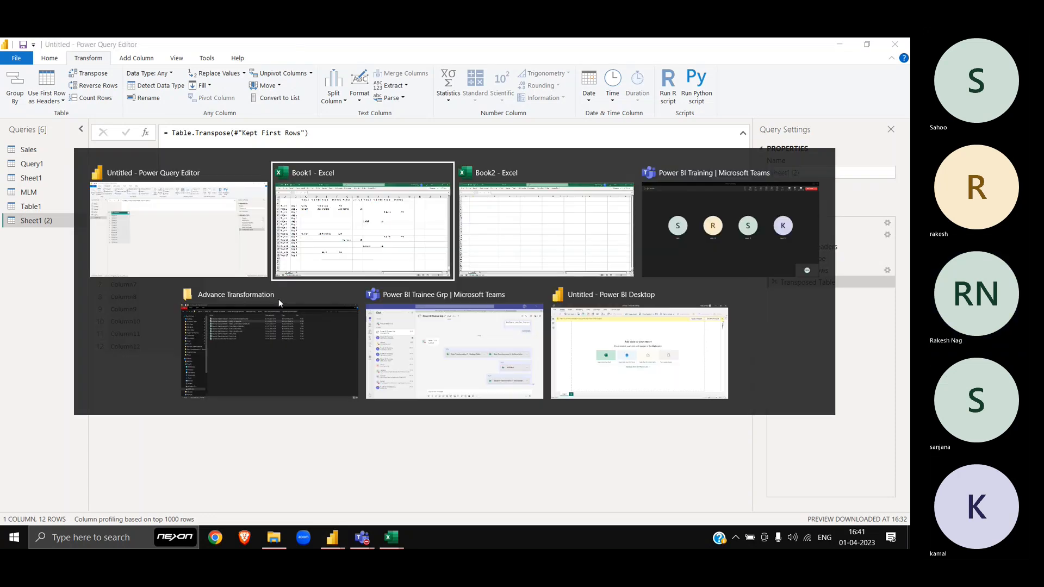
scroll(247, 366, down, 2)
scroll(246, 366, up, 2)
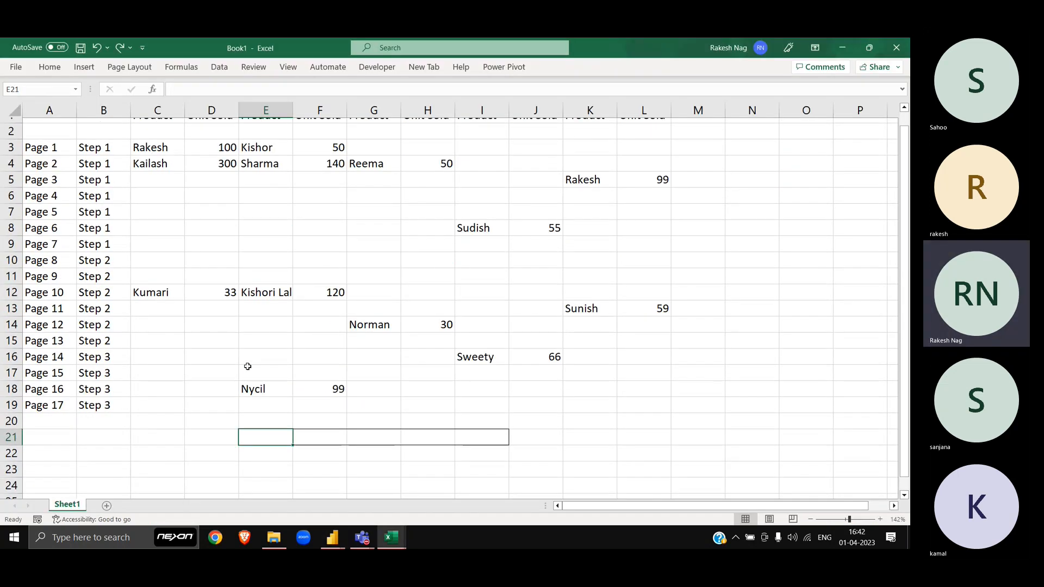
scroll(422, 366, up, 1)
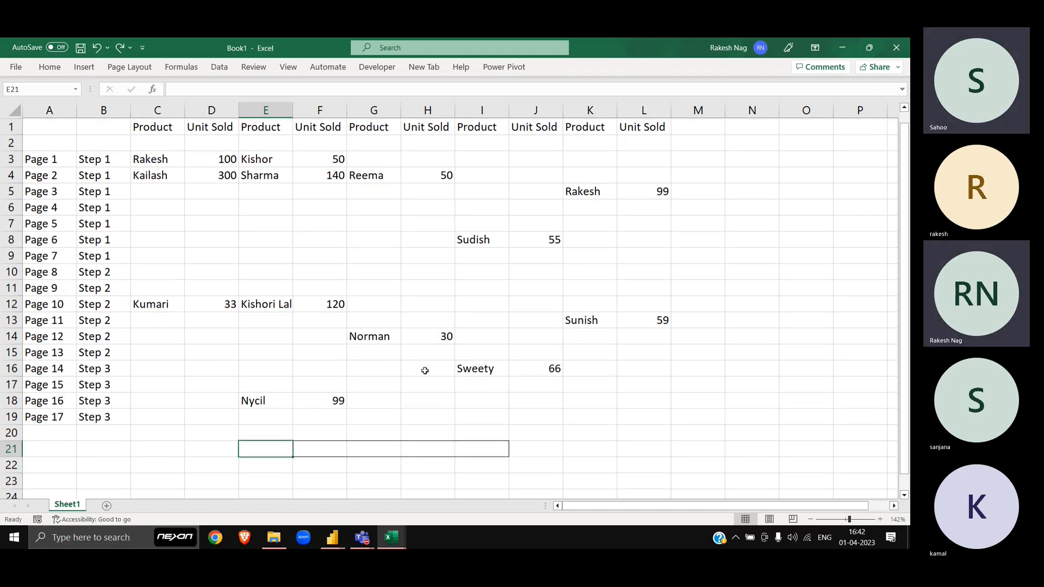
right_click(427, 383)
key(Escape)
click(811, 519)
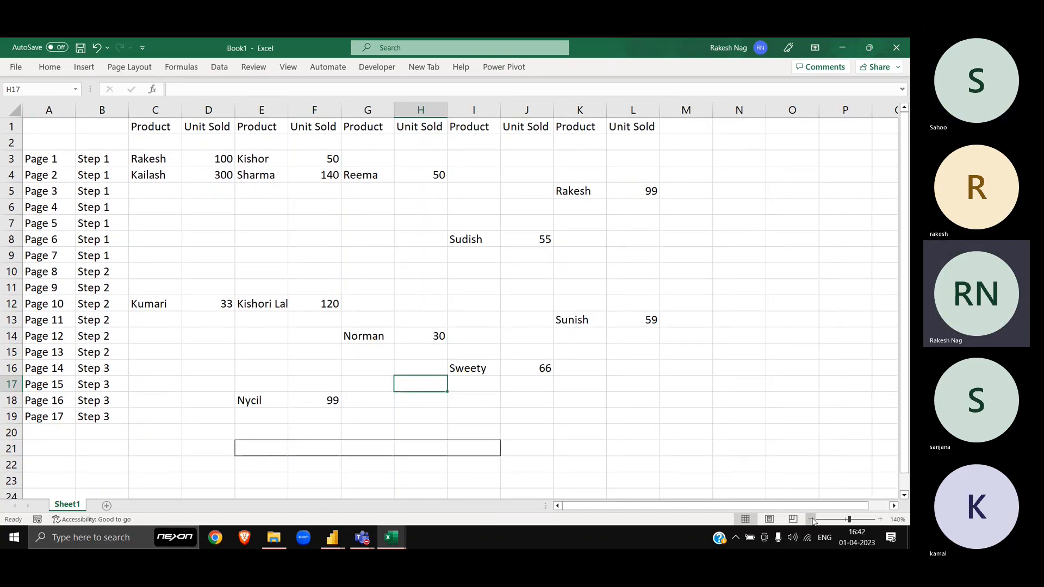
click(811, 519)
click(811, 519)
Step: Enter Table.SelectColumns([Table],{Col1,Col2,Col3,Col4}) in cell F23
click(268, 423)
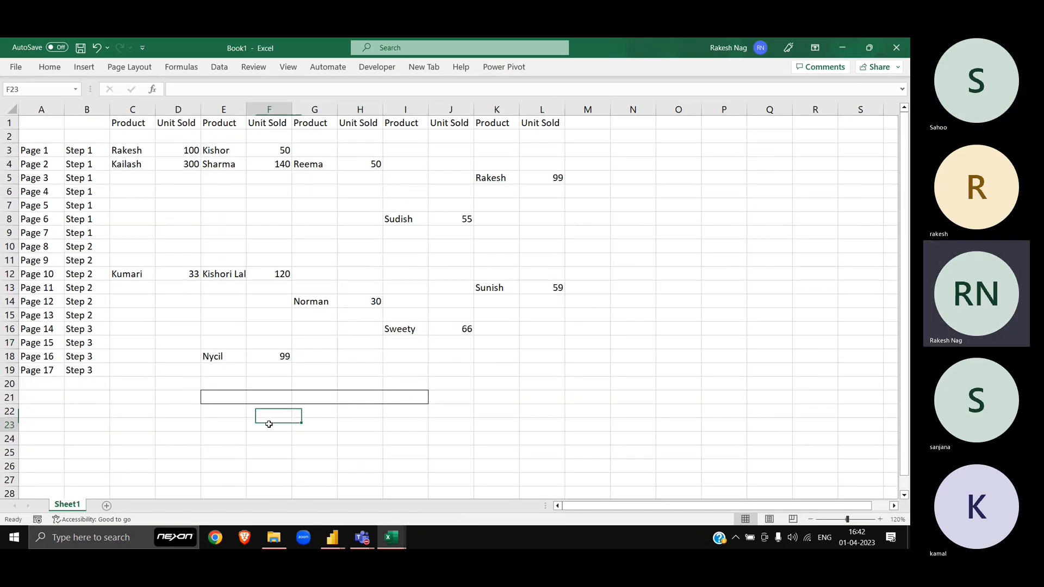
text(Table.Select)
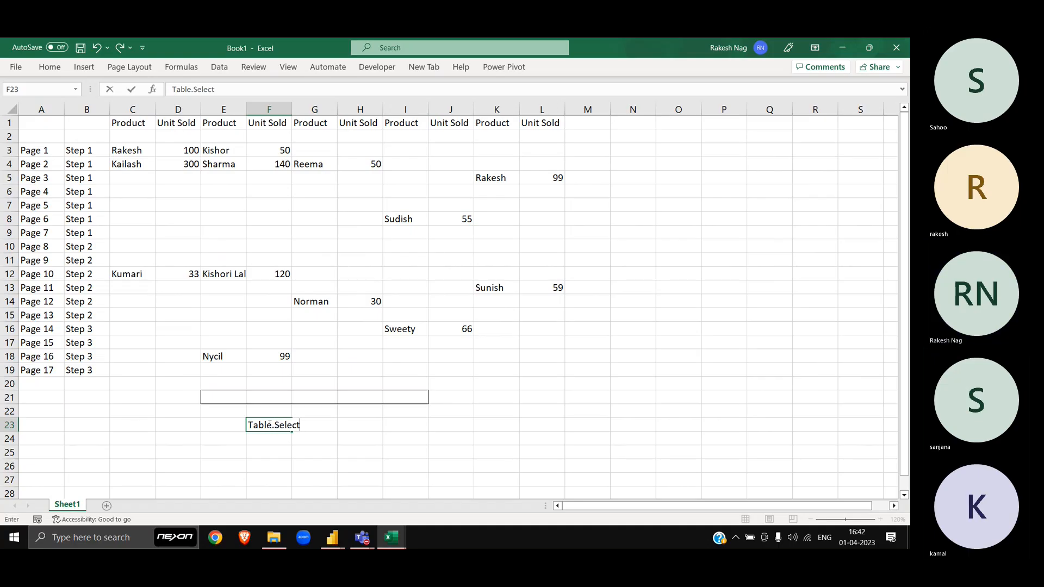
text(Columns()
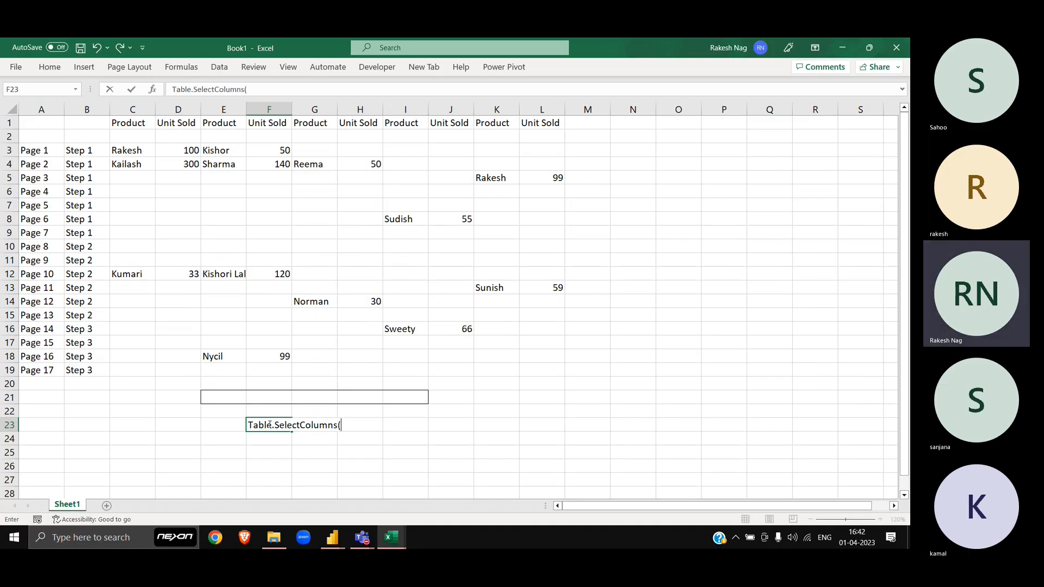
text([Table],{Col1,)
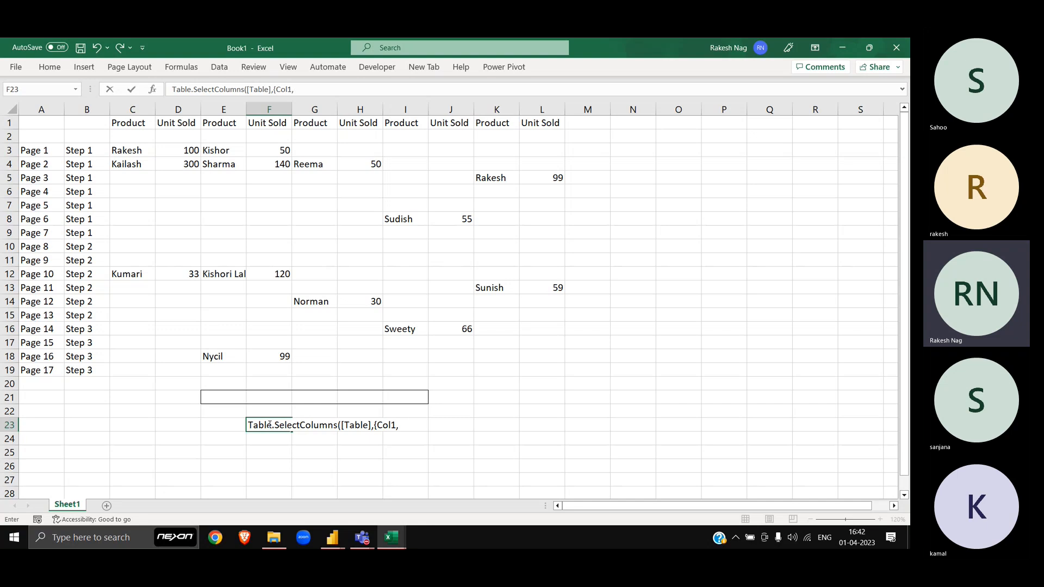
text(Col2,Col3,Col4})
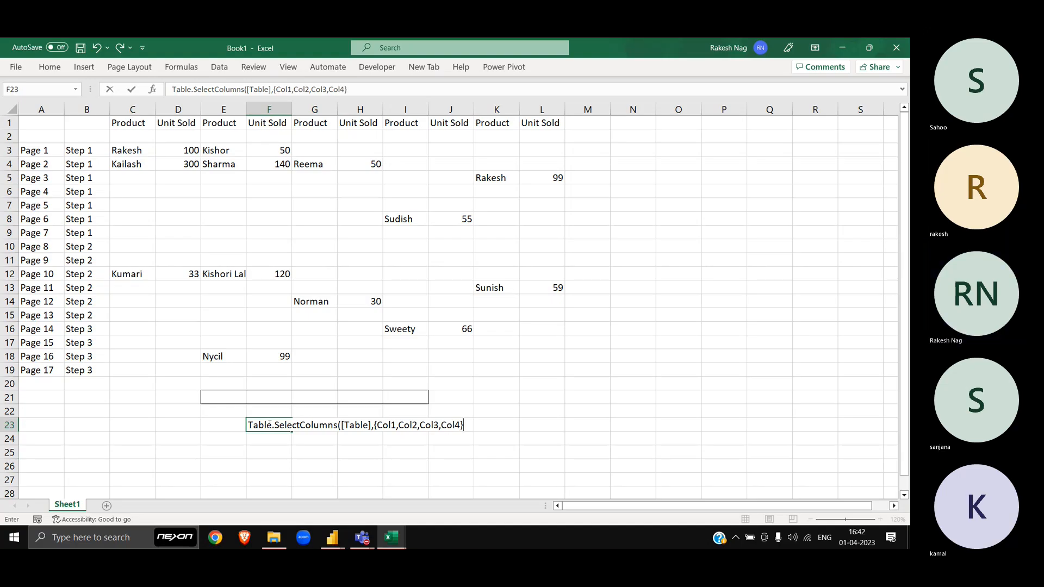
text())
key(Return)
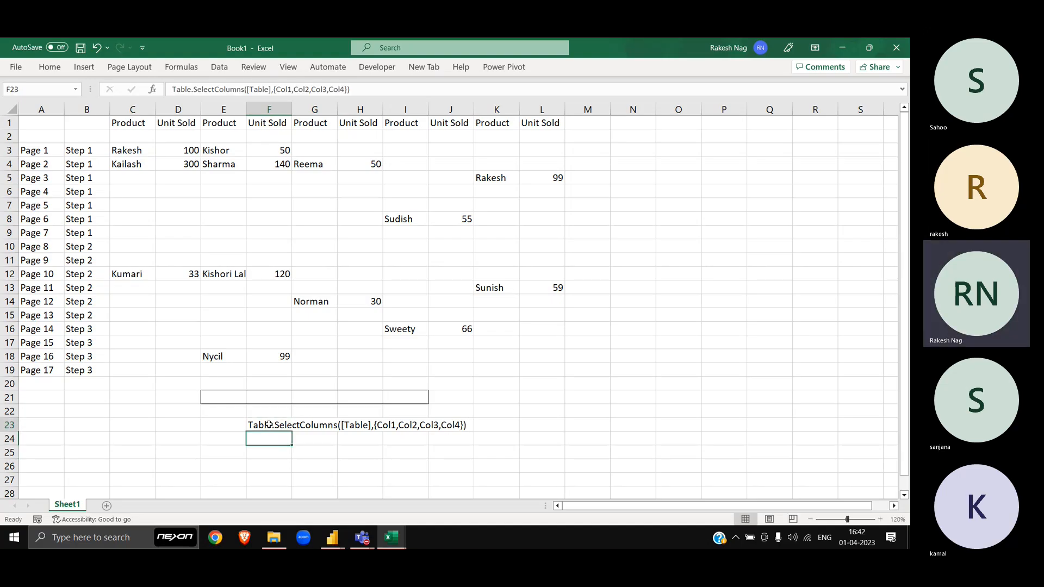
click(269, 425)
drag(34, 122, 571, 365)
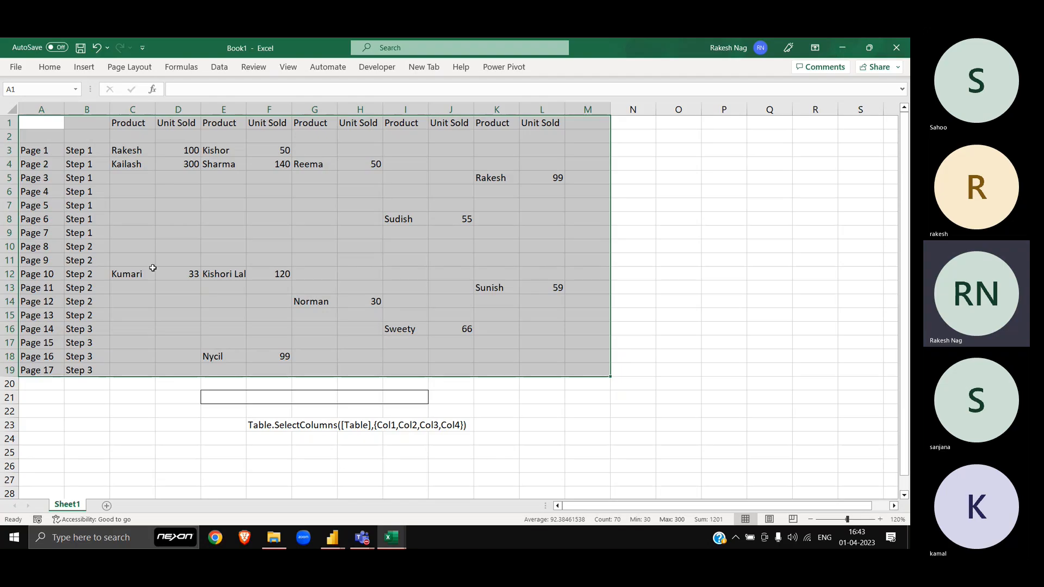
click(2, 122)
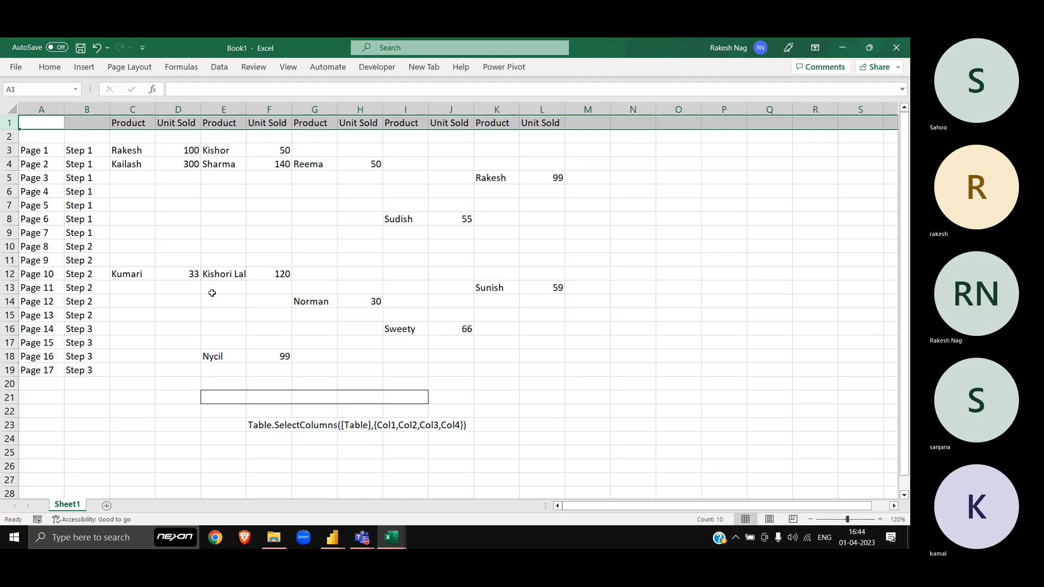
click(257, 427)
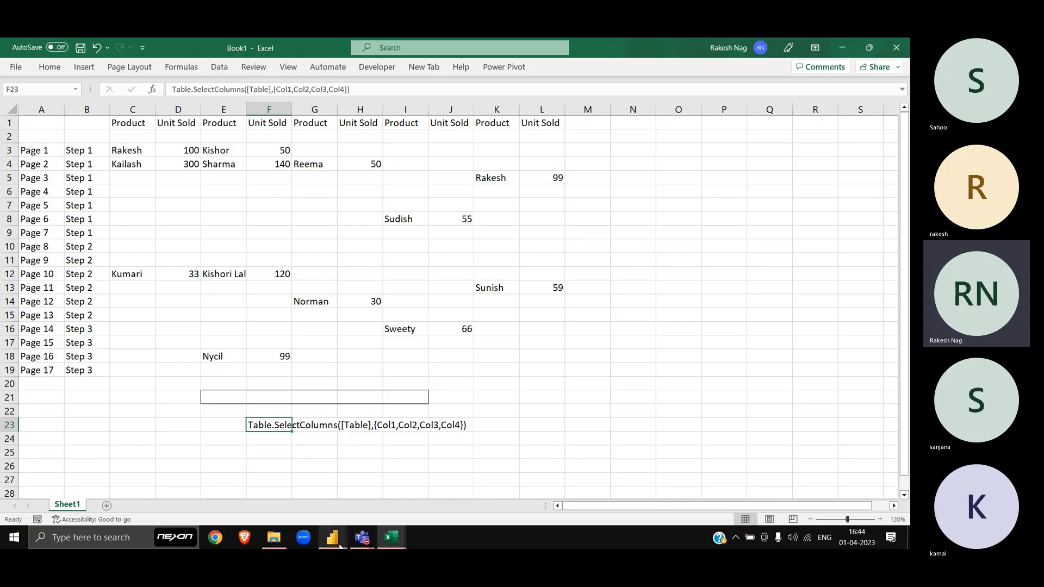
Step: Paste the entry into F24 and change it to select Col1,Col2,Col5,Col6
key(Return)
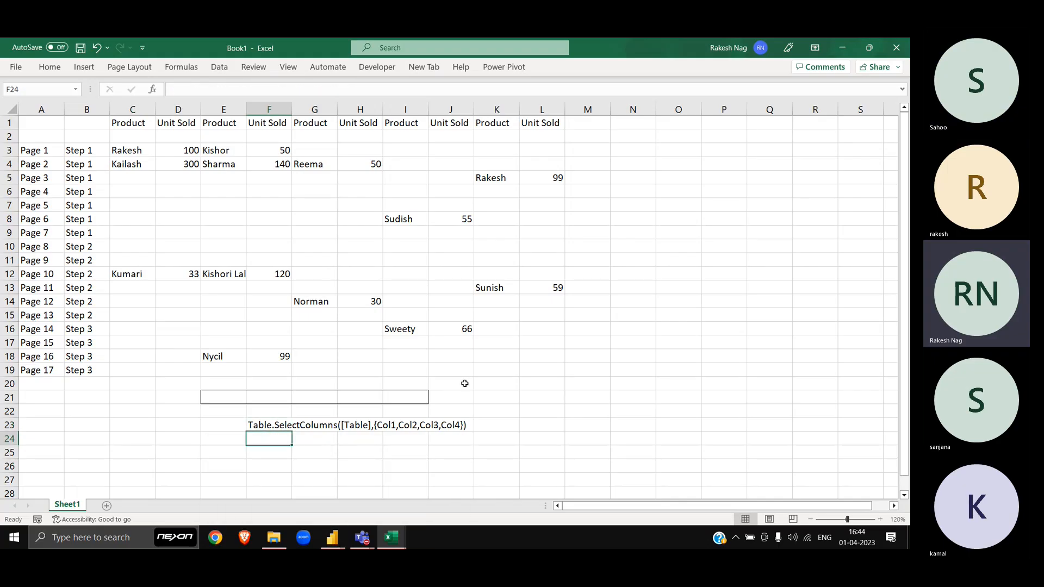
scroll(465, 382, down, 3)
text(Table.SelectColumns([Table],{Col1,Col2,Col3,Col4}))
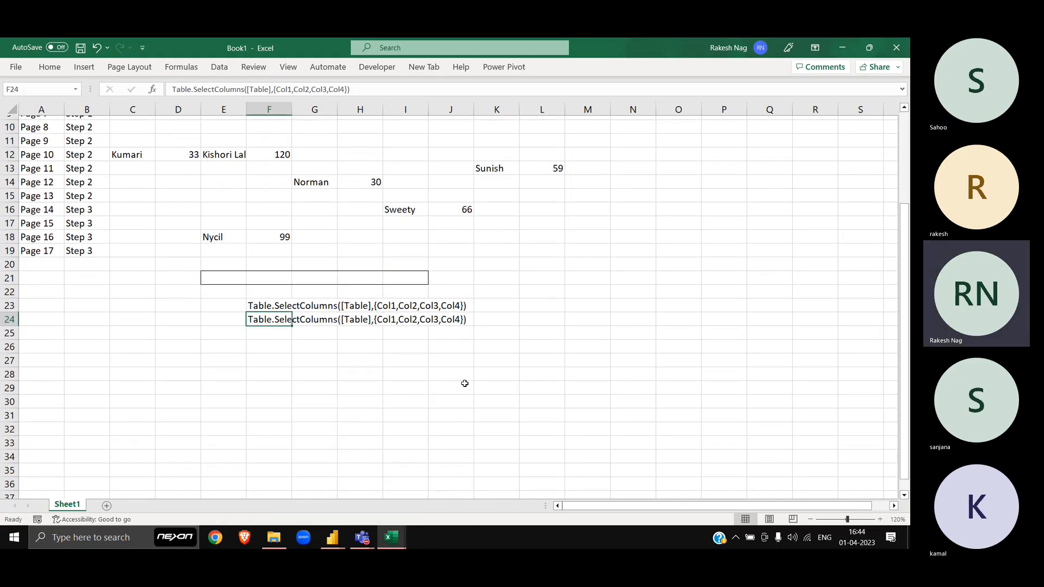
key(F2)
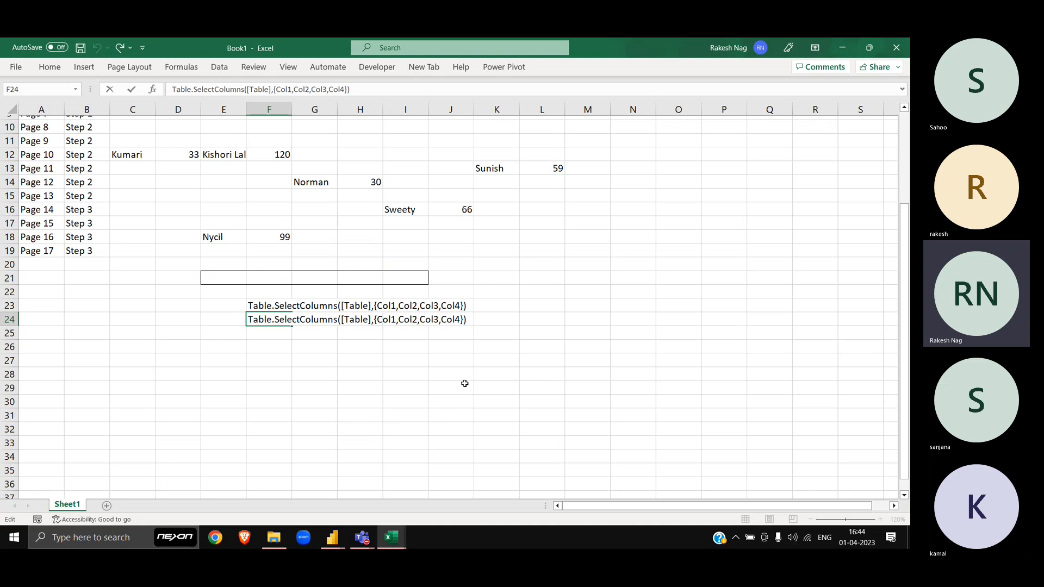
key(Right)
key(Right)
key(Right)
key(Right)
key(Right)
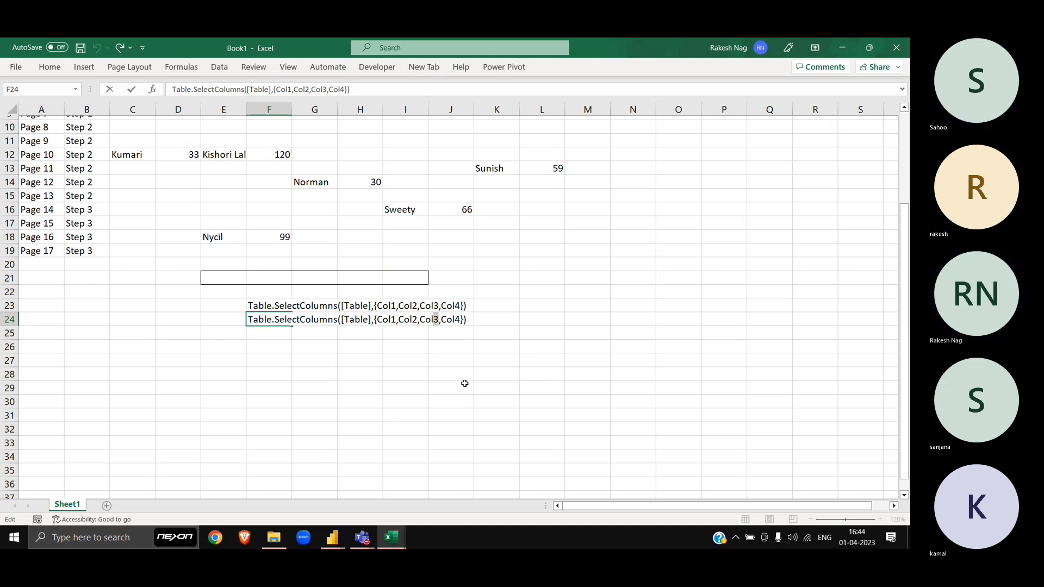
key(BackSpace)
text(5)
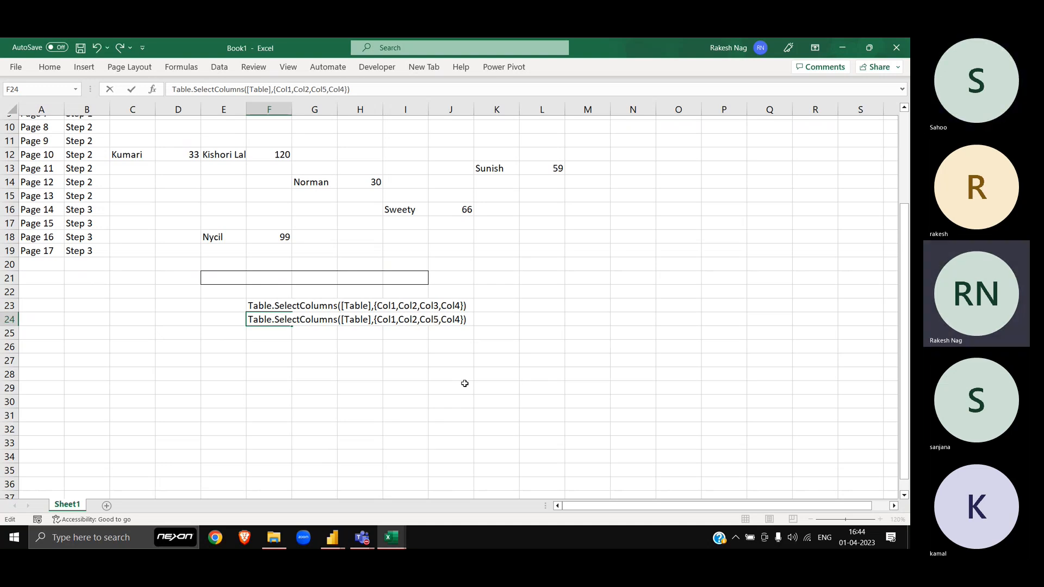
key(Right)
key(Right)
key(Right)
key(Right)
key(Right)
key(BackSpace)
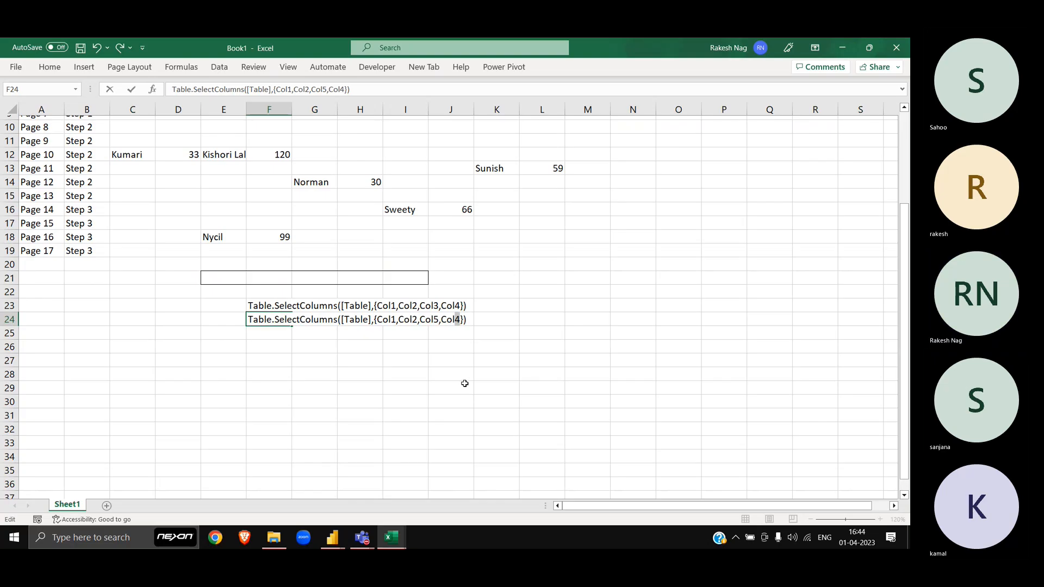
text(6)
key(Return)
Step: Fill the entry down to F25 and change it to Col7,Col8
key(ctrl+d)
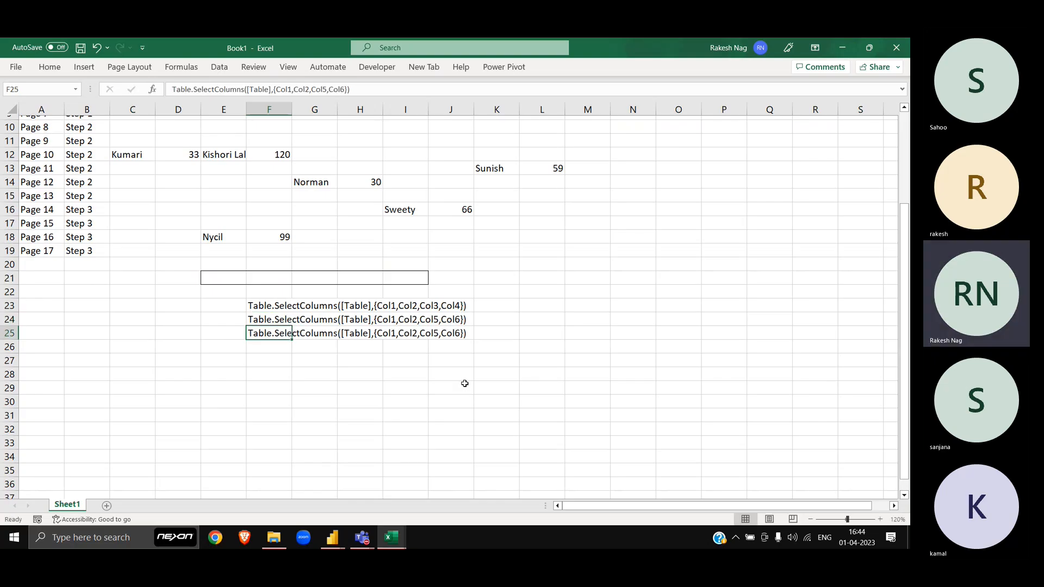
key(F2)
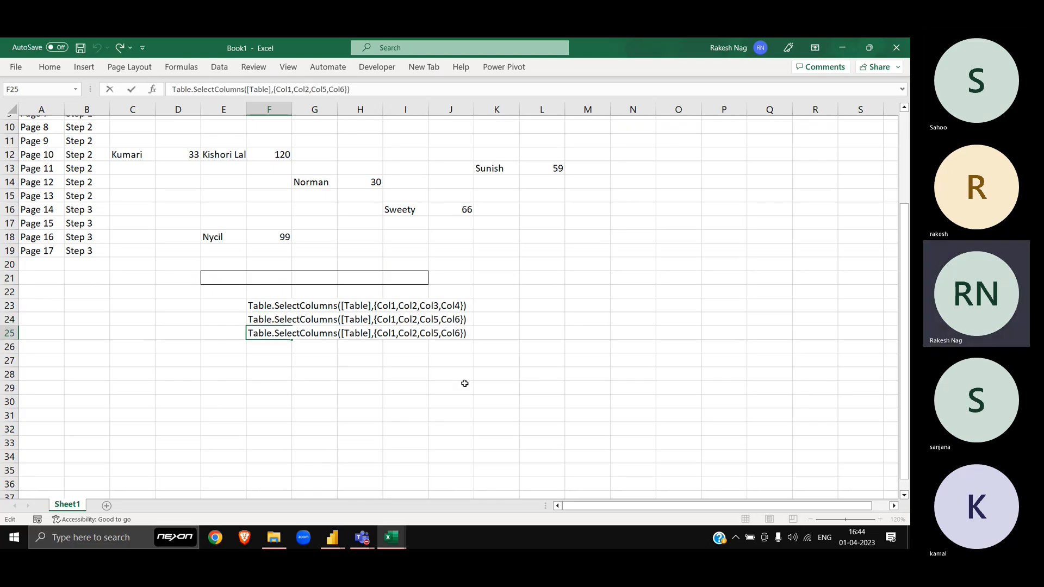
key(Left)
key(Left)
key(Left)
key(Left)
key(Left)
key(Left)
key(Left)
key(shift+Left)
key(BackSpace)
text(8)
key(Return)
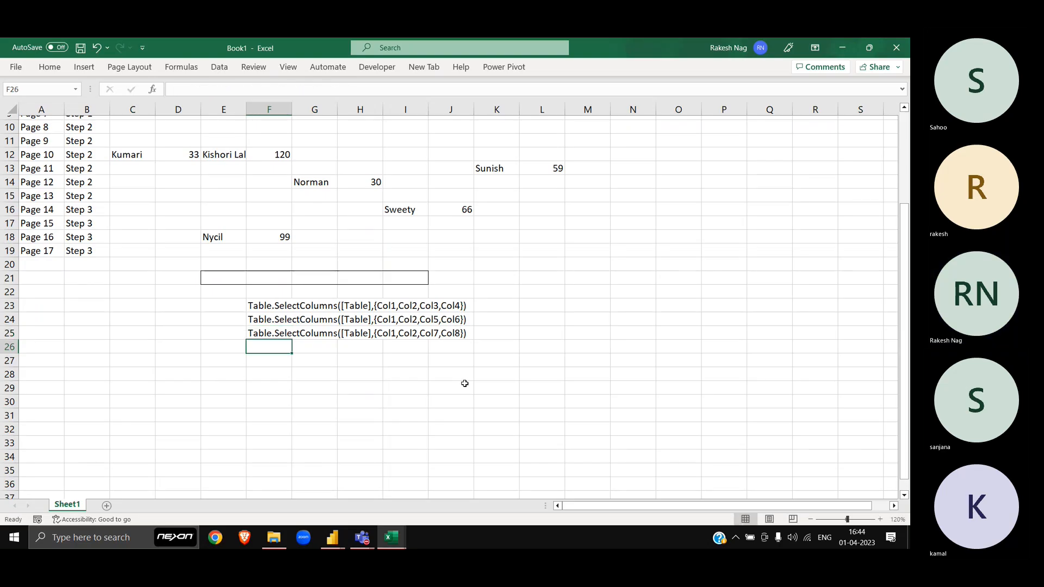
Step: Fill the entry down to F26 and change it to Col9,Col10
key(ctrl+d)
key(F2)
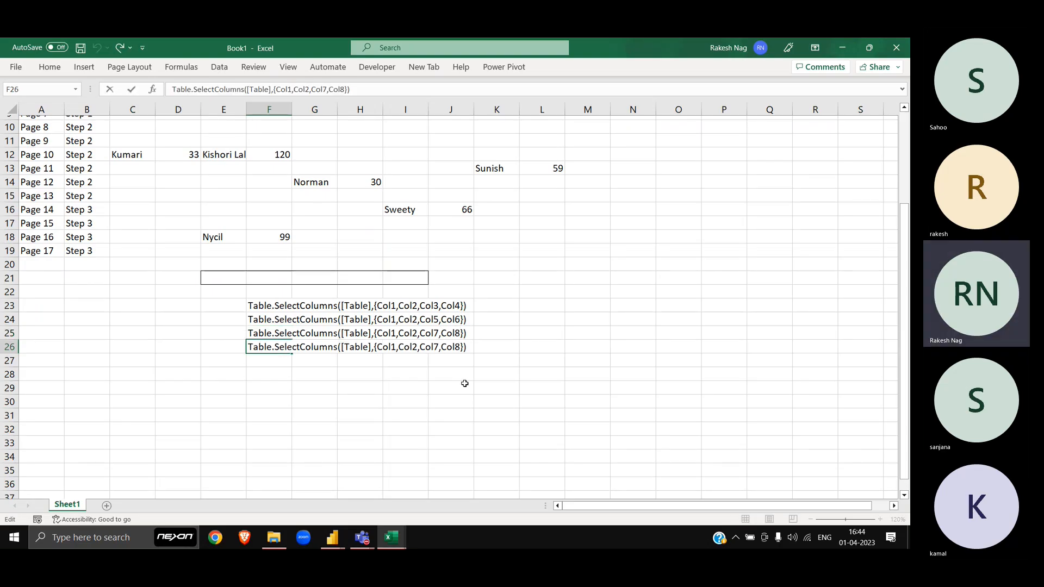
key(Left)
key(Left)
key(Left)
key(Left)
key(Left)
key(Left)
key(Left)
key(shift+Left)
text(9)
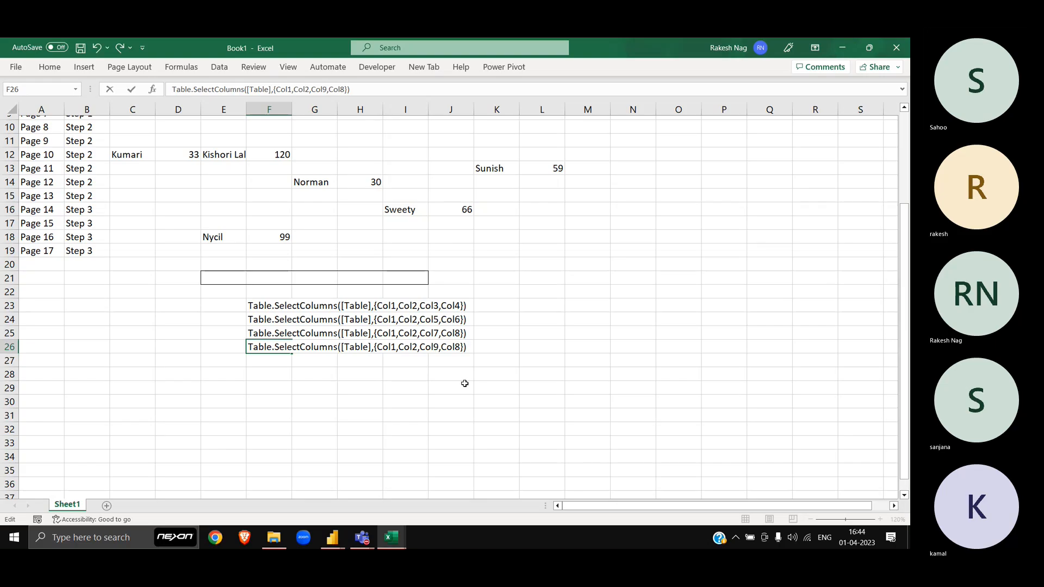
key(Right)
key(Right)
key(Right)
key(Right)
key(Right)
key(shift+Left)
text(10)
key(Return)
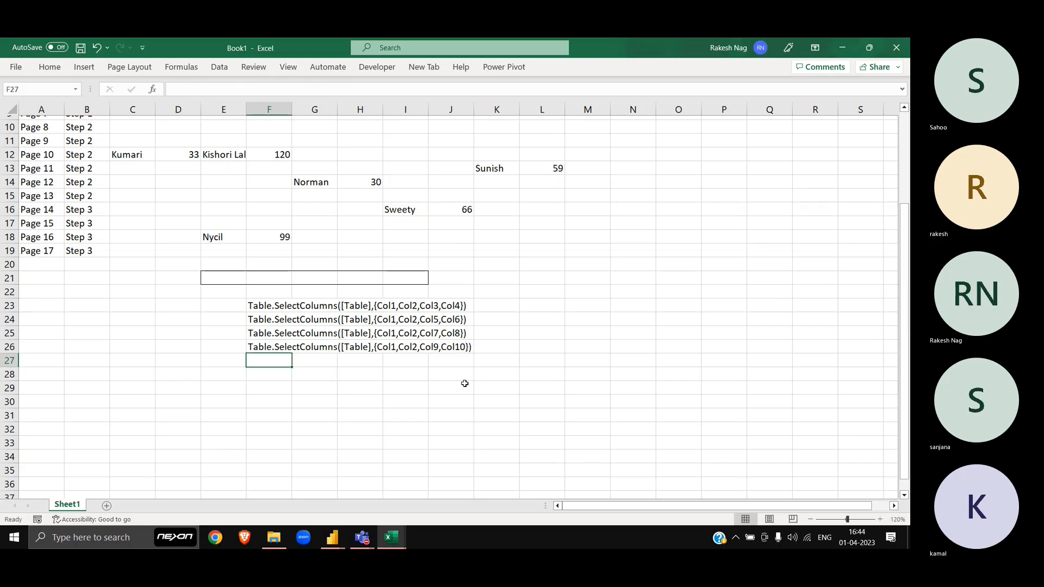
Step: Copy the entry into F27 and change it to Col11,Col12
key(ctrl+apostrophe)
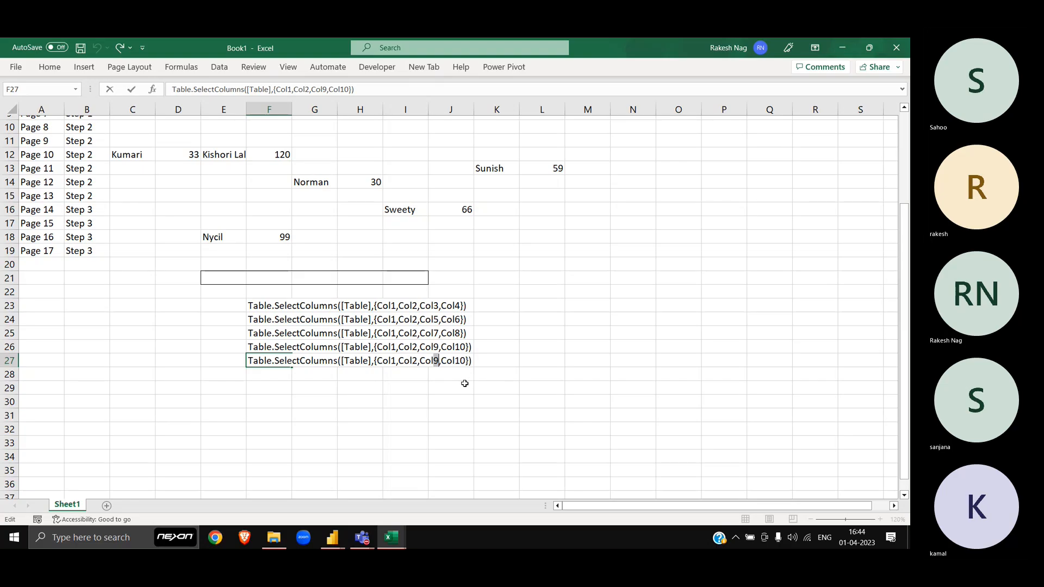
text(11)
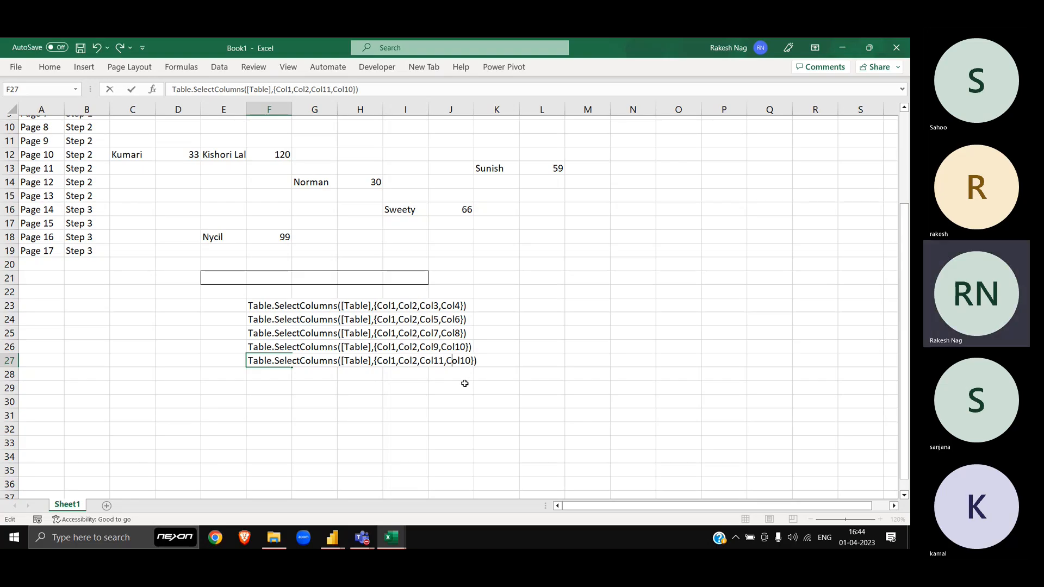
key(Right)
key(Right)
key(Right)
key(Right)
key(shift+Left)
text(2)
key(Return)
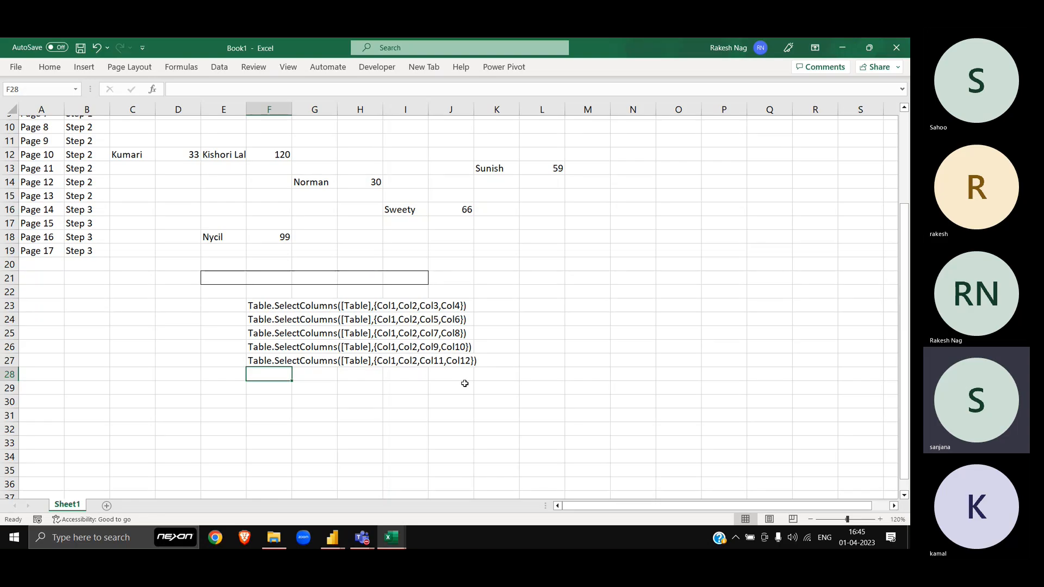
Step: Strip the Table.SelectColumns([Table],{ prefix from F23:F27 with Replace All
scroll(462, 380, up, 1)
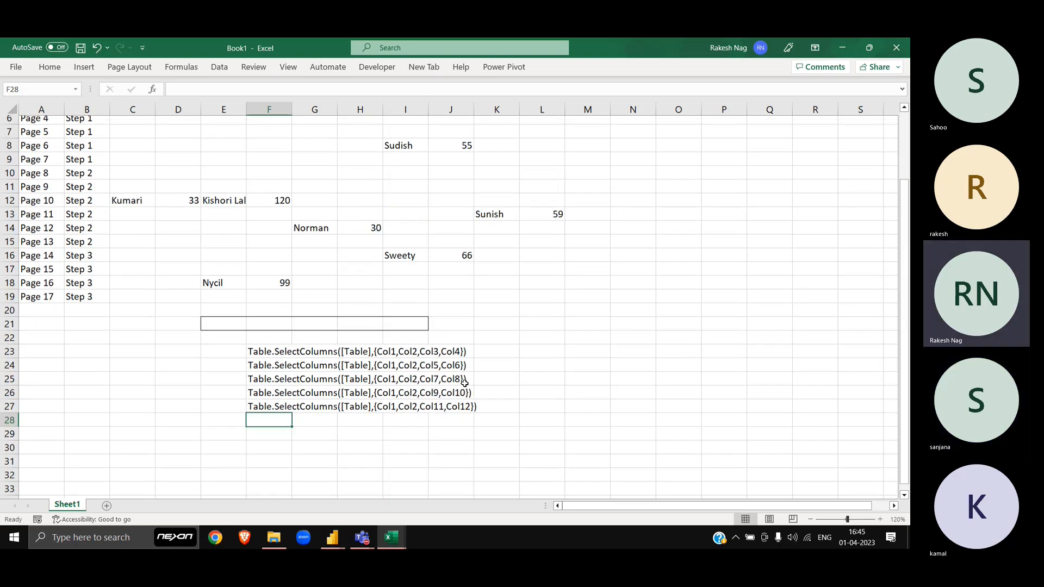
scroll(342, 384, up, 8)
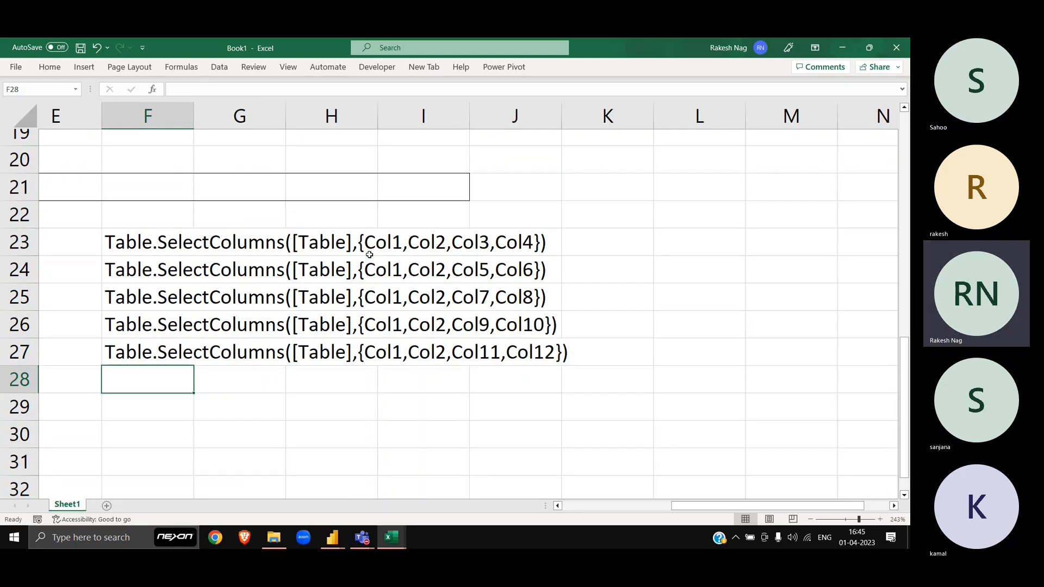
click(169, 238)
key(F2)
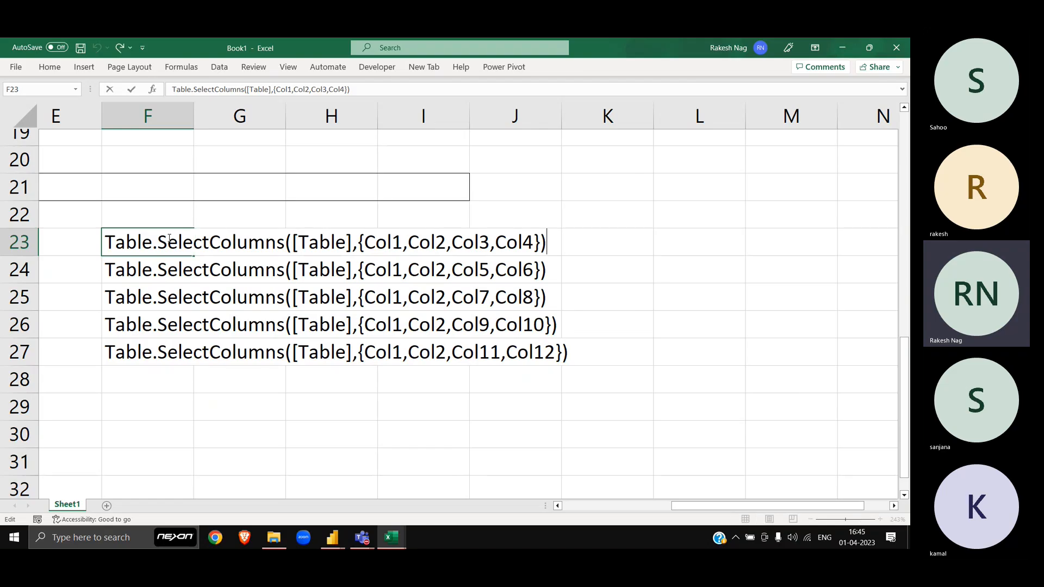
key(Left)
key(Left)
key(Left)
key(Left)
key(Left)
key(Left)
key(Left)
key(Left)
key(Left)
key(Left)
key(Left)
key(Left)
key(Left)
key(Left)
key(Left)
key(Left)
key(Left)
key(Left)
key(Left)
key(Left)
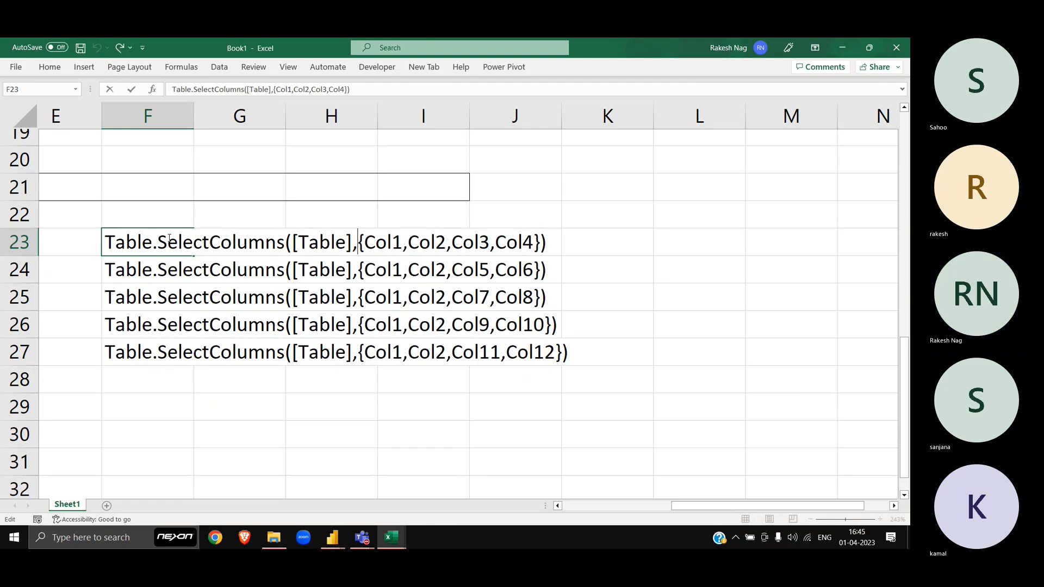
key(shift+Home)
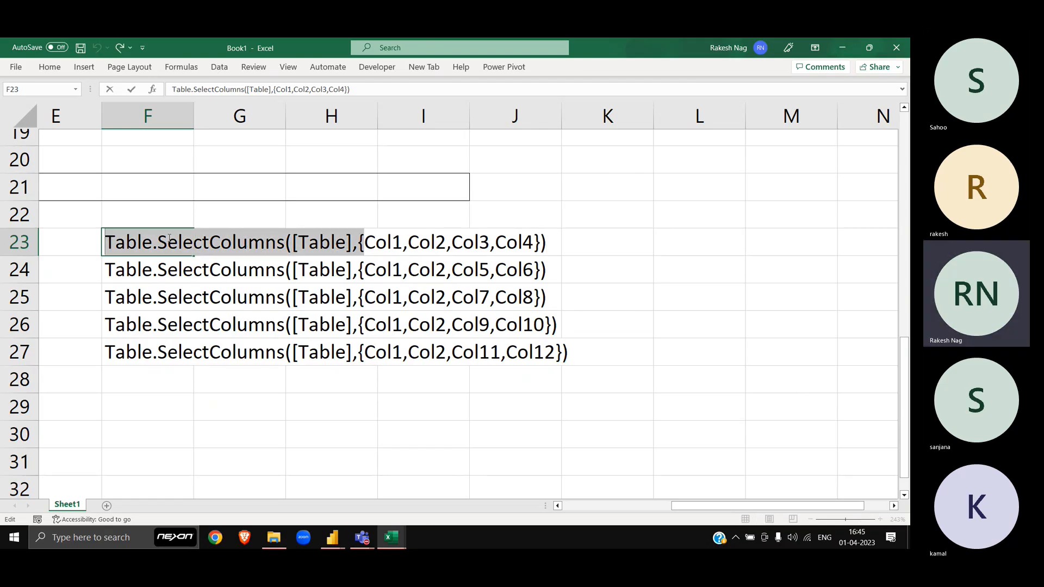
key(ctrl+c)
key(Escape)
key(ctrl+shift+Down)
key(ctrl+h)
key(ctrl+v)
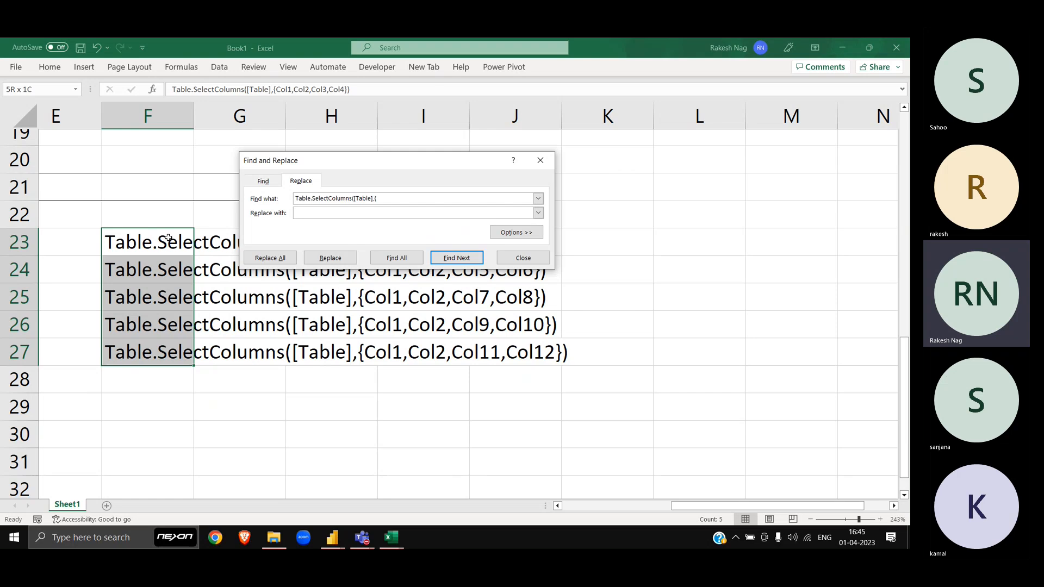
key(alt+a)
key(Return)
key(Escape)
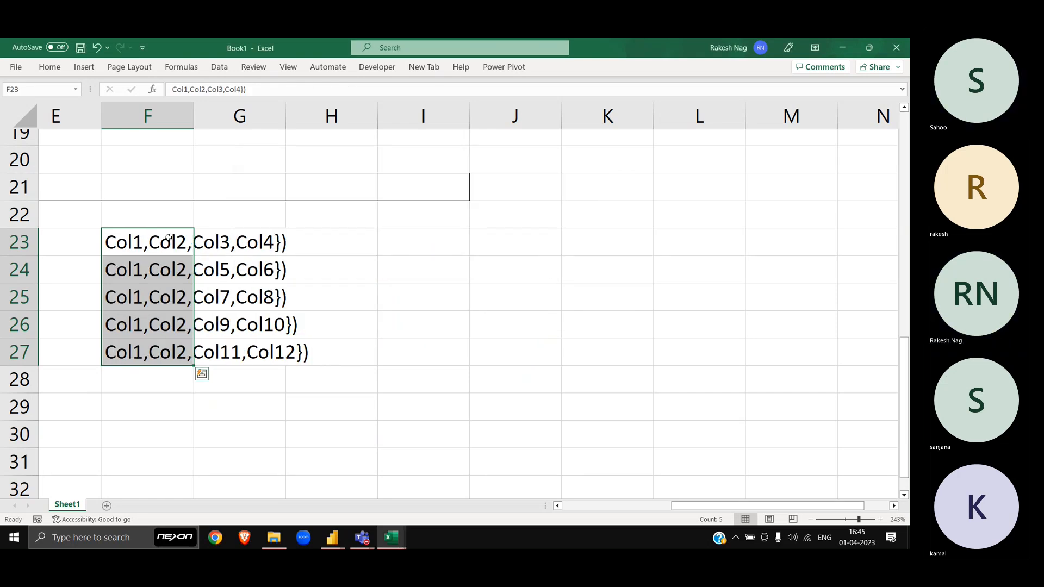
Step: Remove the trailing }) from F23 through F27, leaving bare column lists
key(F2)
key(BackSpace)
key(BackSpace)
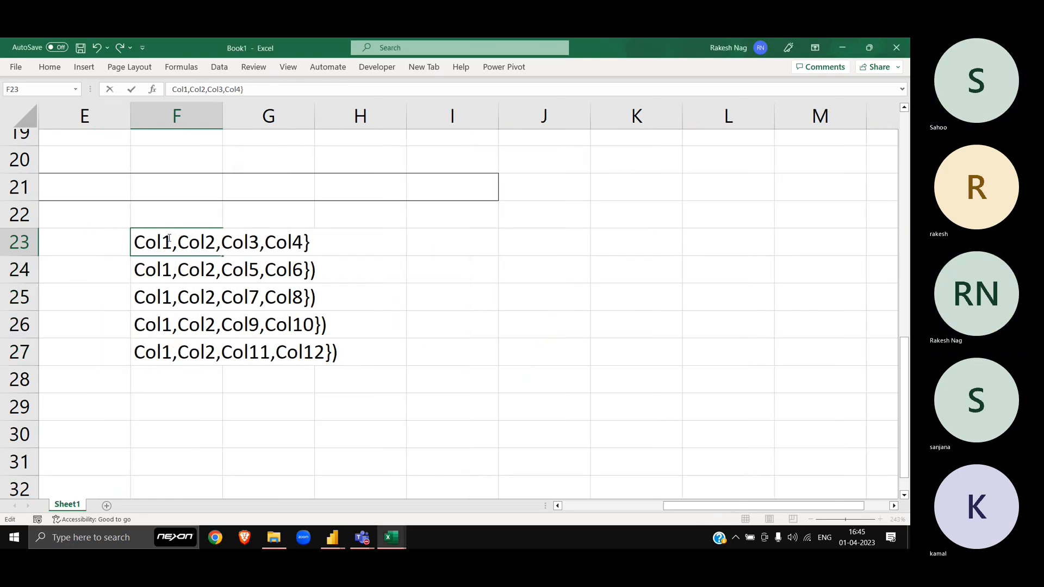
key(Return)
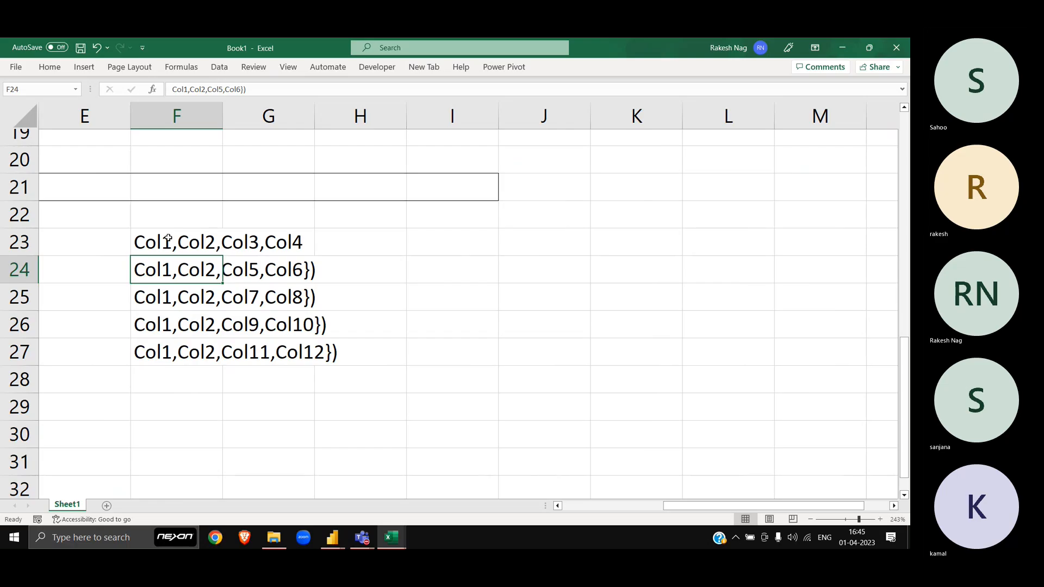
key(ctrl+shift+Down)
key(ctrl+h)
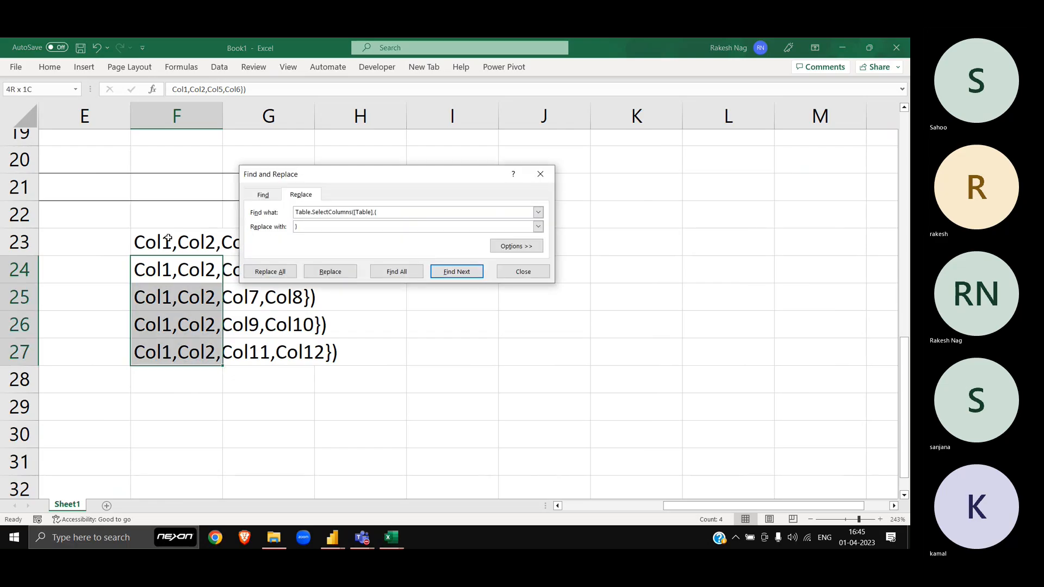
key(shift+Tab)
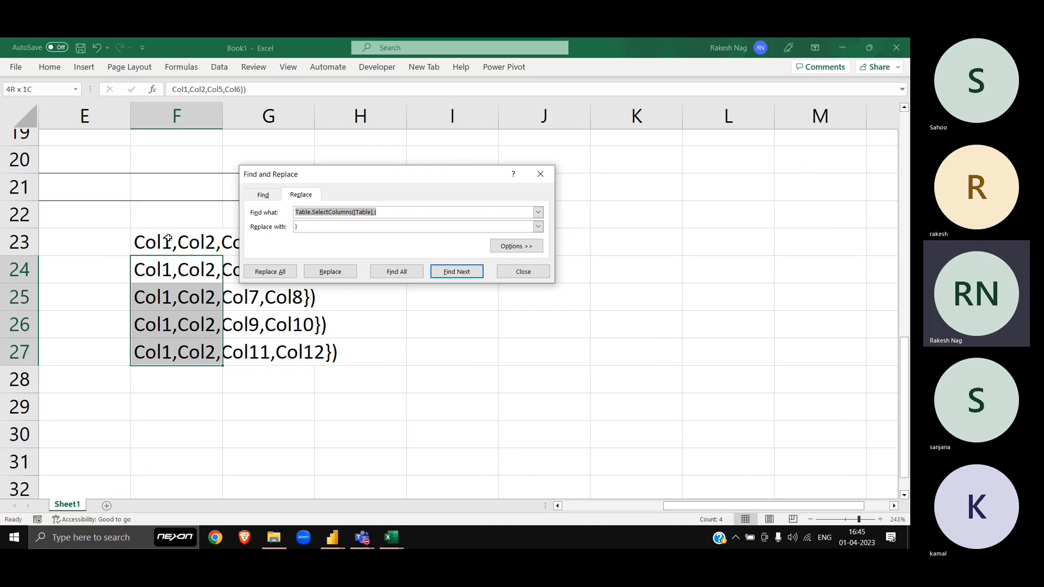
text(}))
key(Tab)
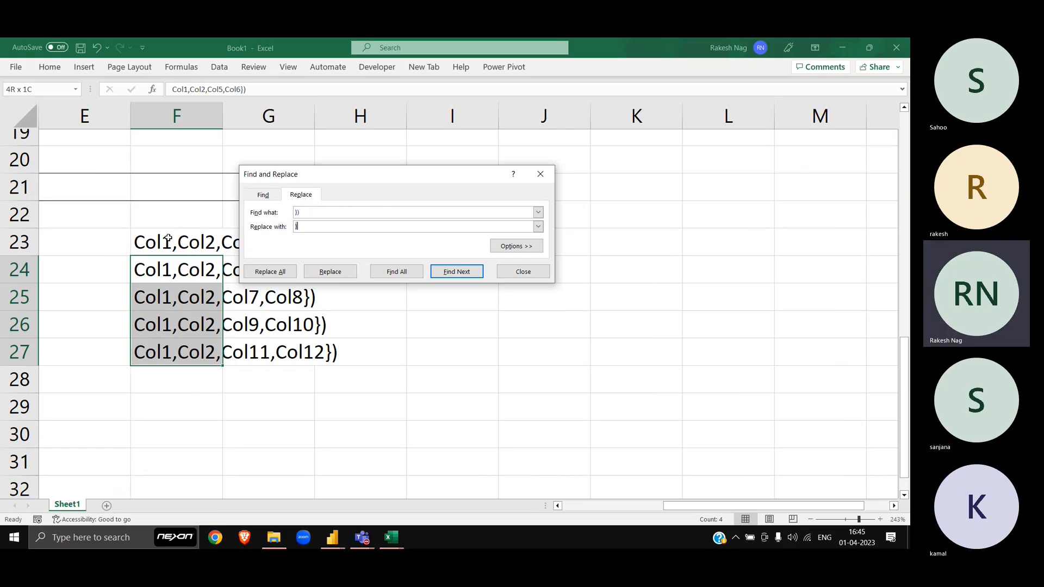
key(alt+a)
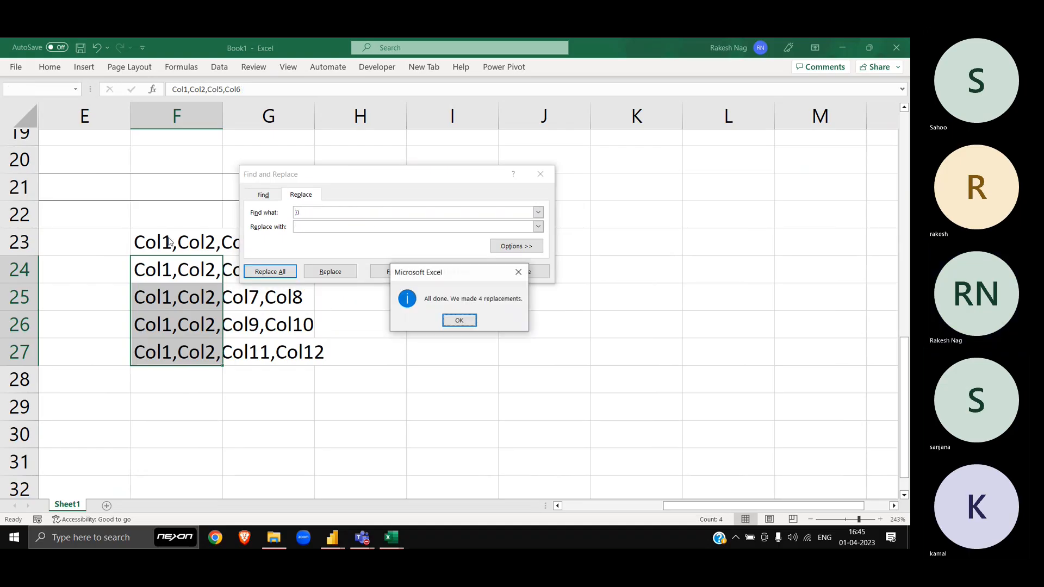
key(Return)
key(Escape)
click(168, 240)
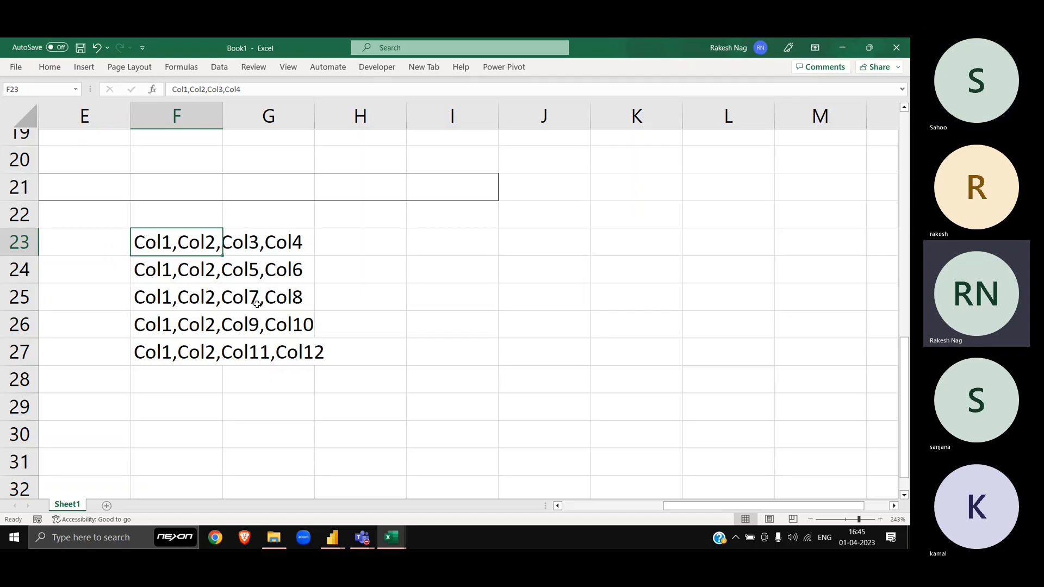
Step: Copy the entire transposed Power Query table, paste it at I23 in Excel, then undo the paste
key(alt+Tab)
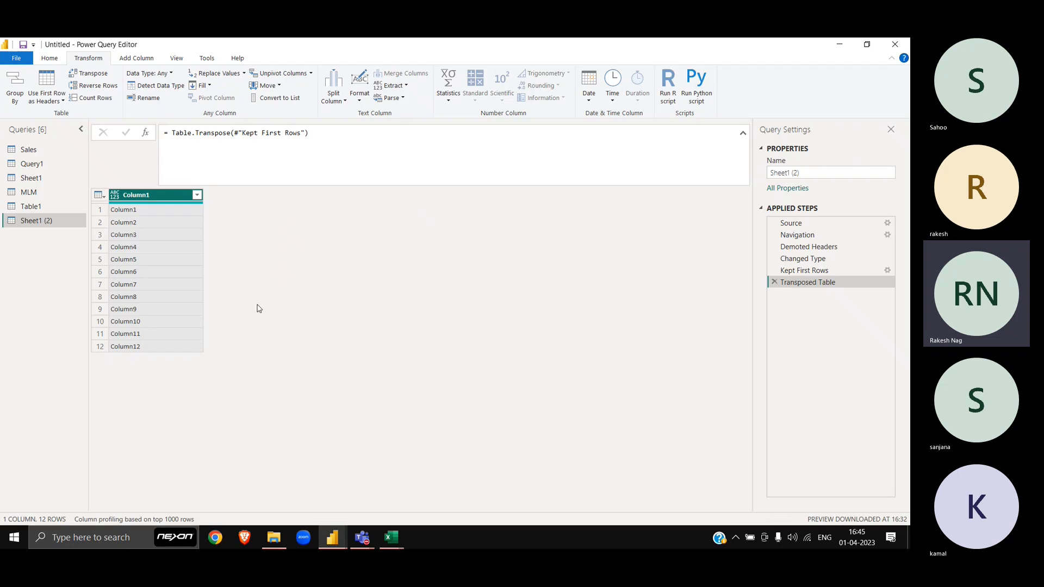
click(99, 195)
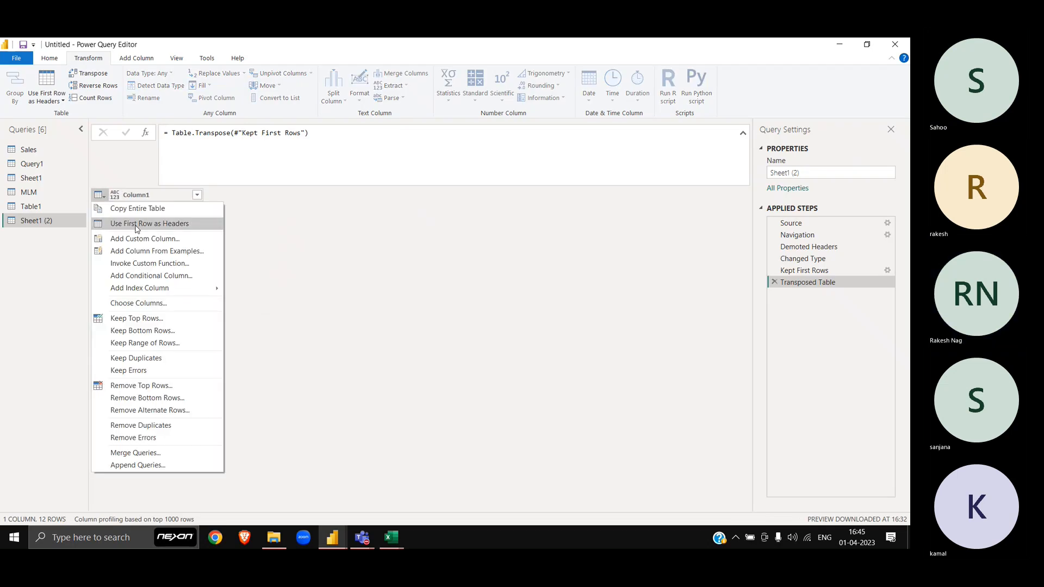
click(134, 223)
key(alt+Tab)
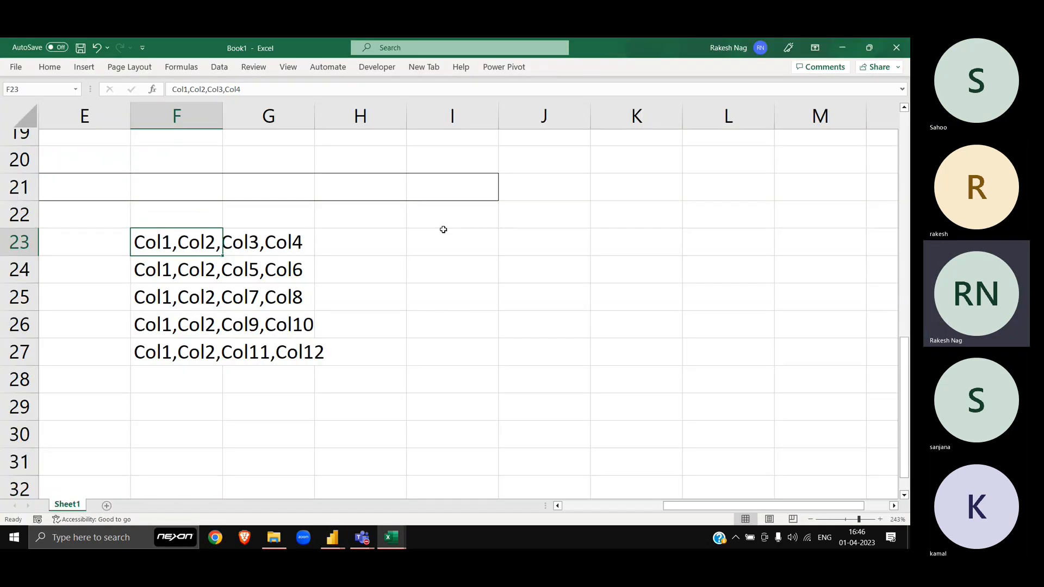
click(445, 237)
text(Column1 Column1 Column2 Column3 Column4 Column5 Column6 Column7 Column8 Column9 Column10 Column11 Column12)
scroll(456, 287, down, 1)
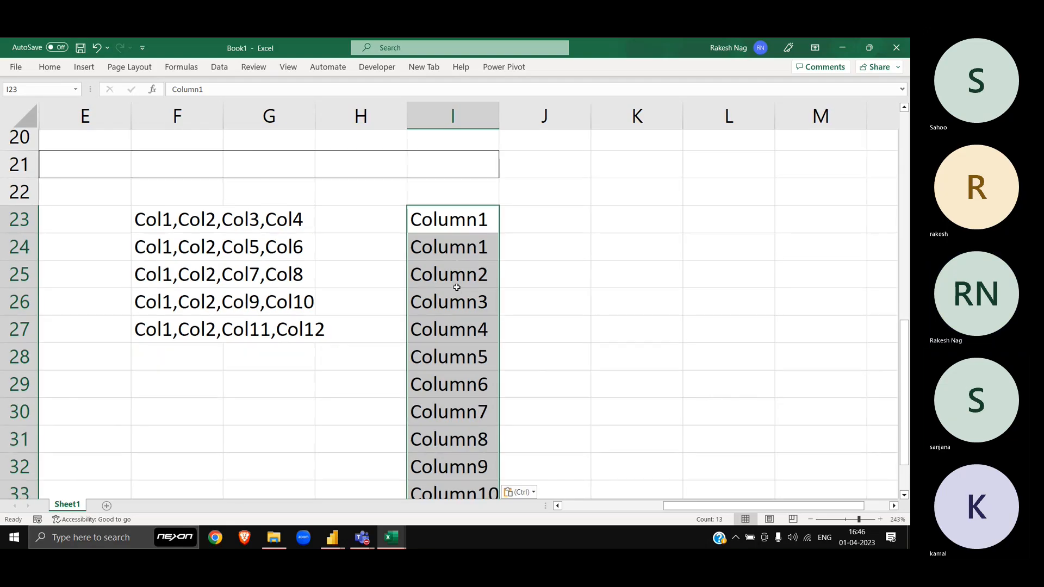
scroll(456, 287, down, 10)
key(alt+Tab)
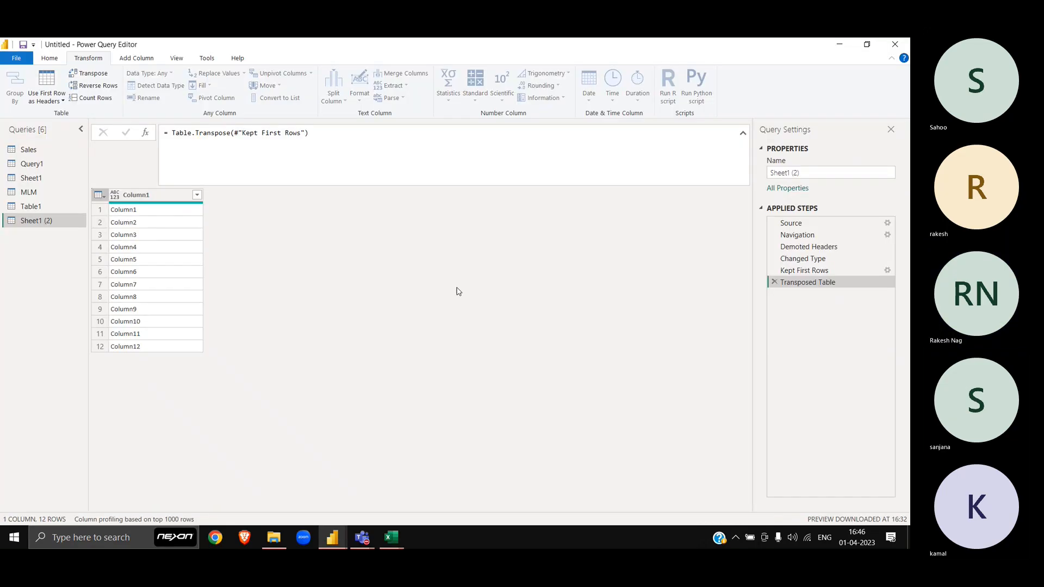
key(alt+Tab)
click(523, 273)
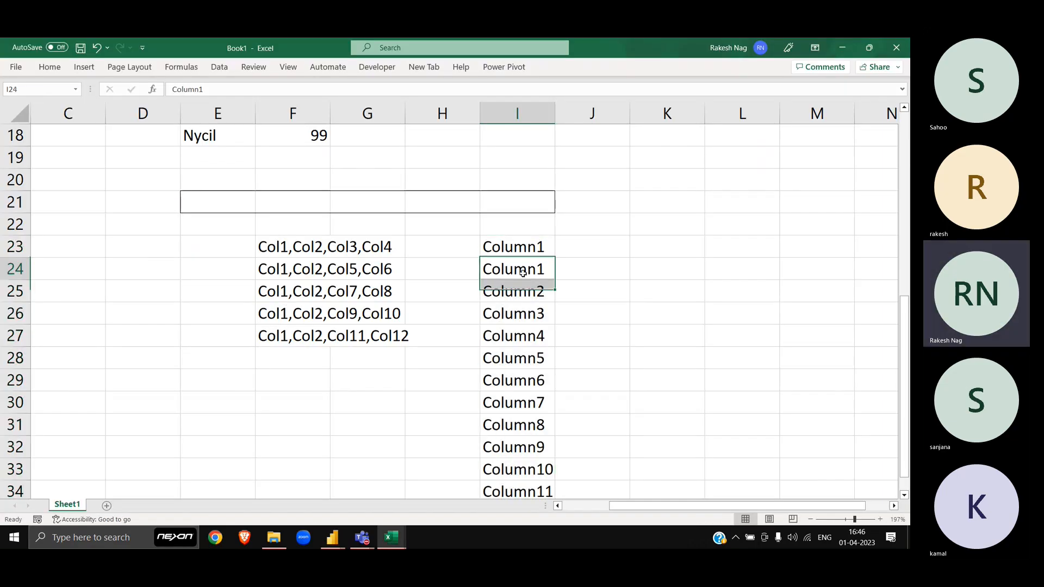
scroll(523, 273, up, 3)
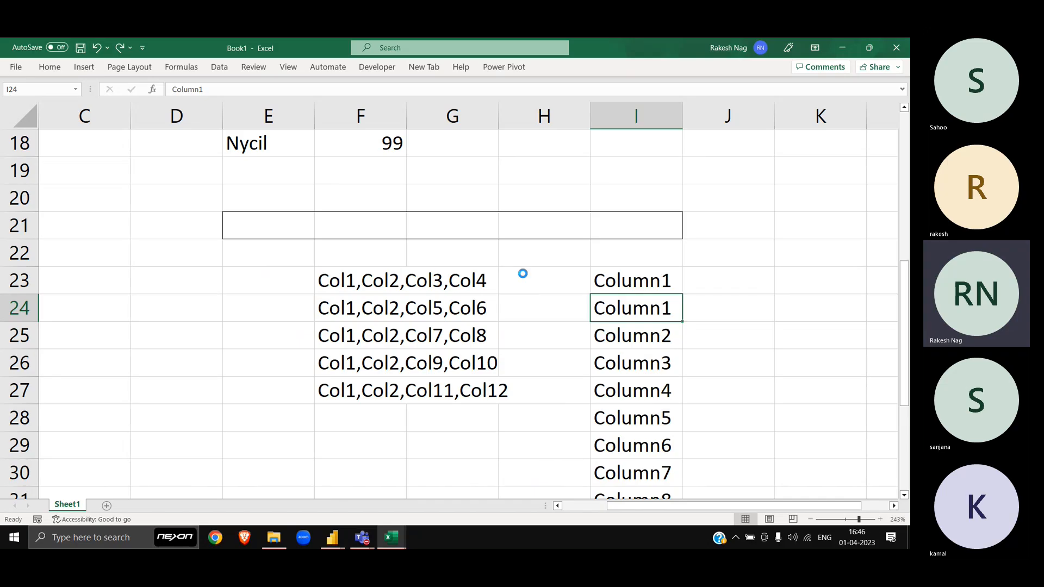
key(ctrl+z)
key(ctrl+z)
key(ctrl+z)
key(ctrl+z)
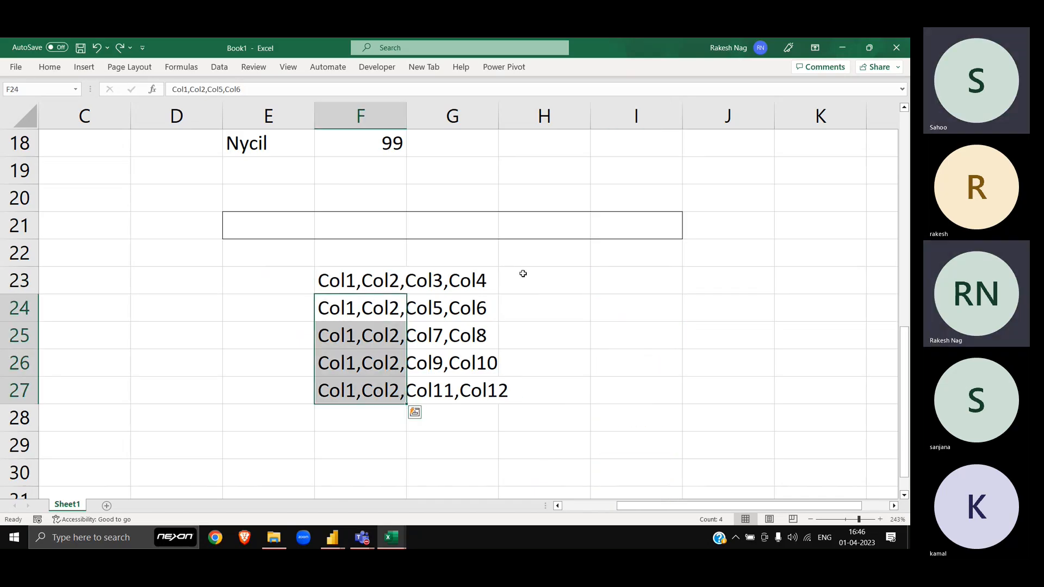
Step: Copy the entire transposed table again and paste it into Excel starting at cell I21
key(alt+Tab)
click(105, 199)
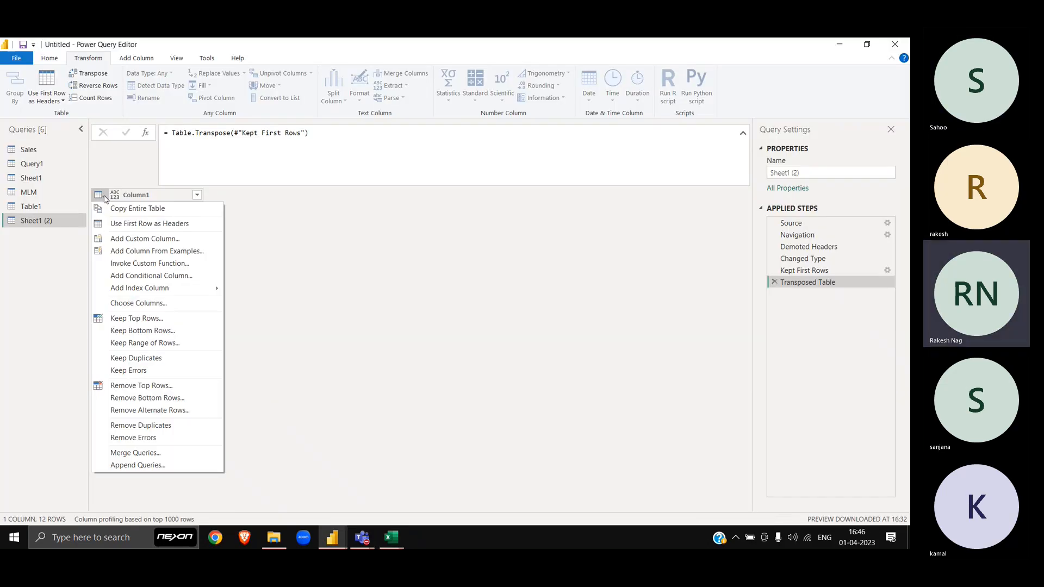
click(141, 209)
key(alt+Tab)
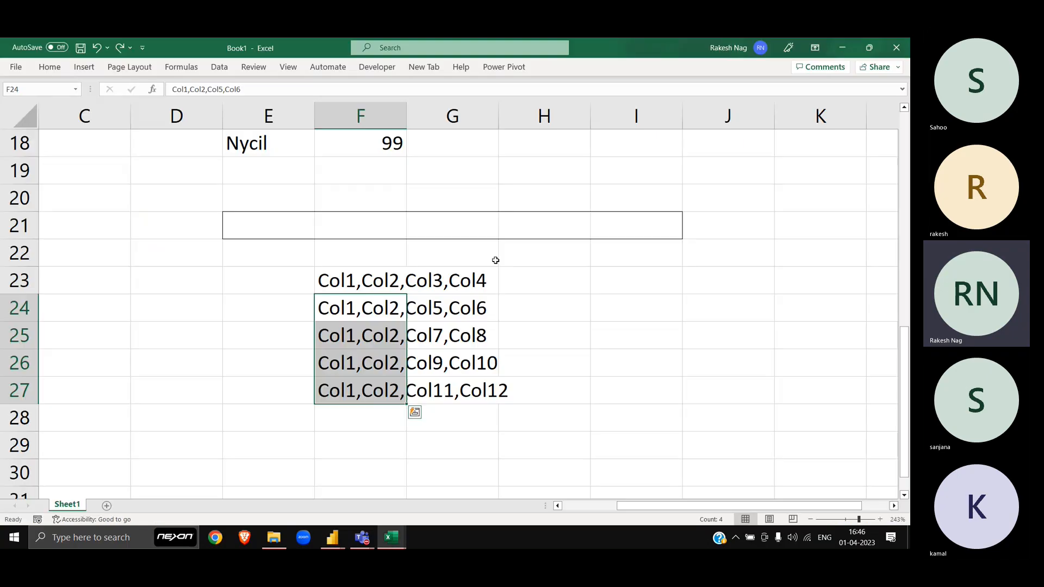
click(611, 232)
key(ctrl+v)
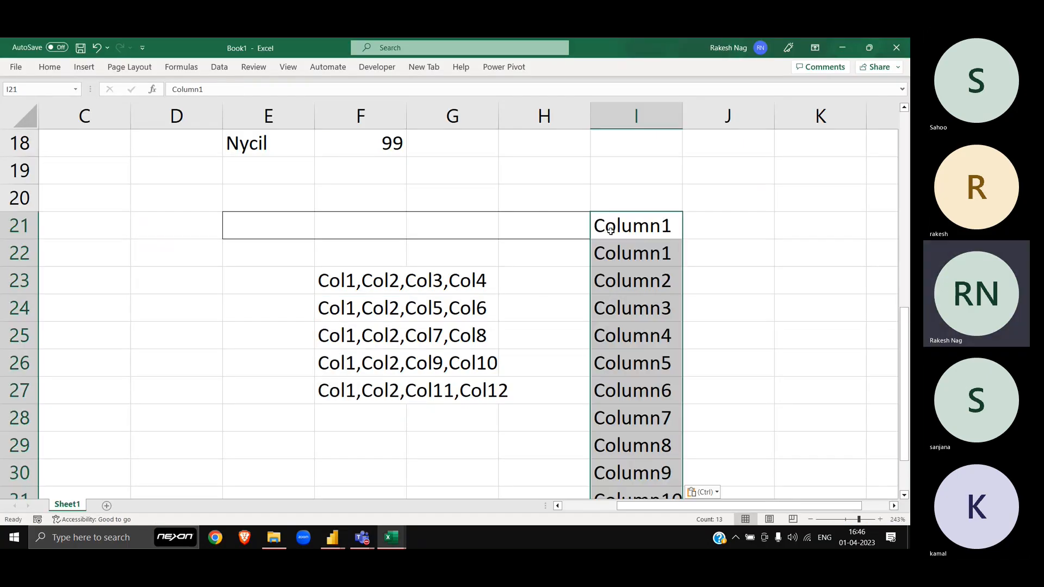
drag(638, 255, 638, 279)
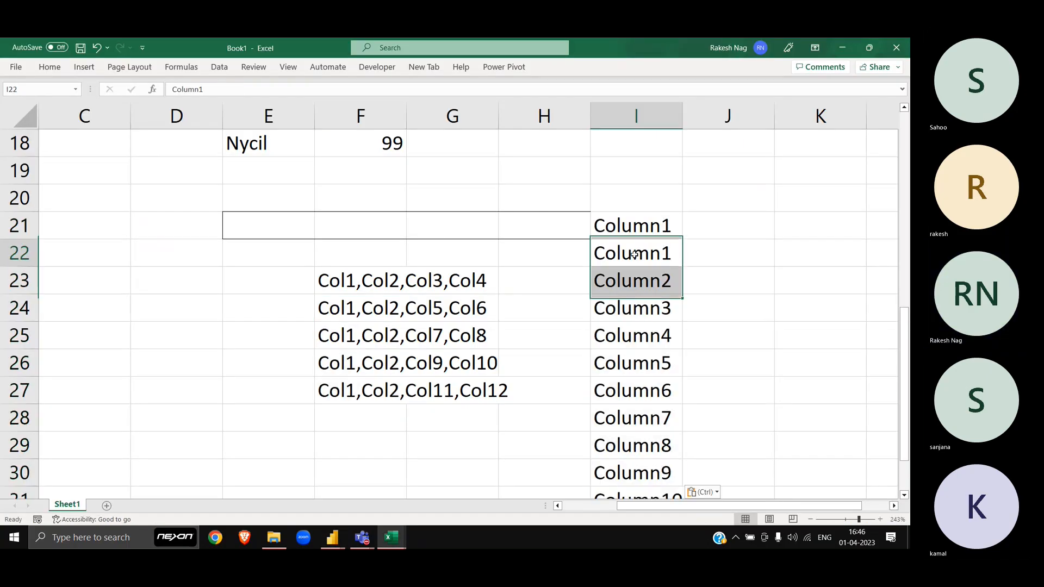
Step: Delete the duplicate Column1 header in I21 and bold Column1–Column12 in I22:I33
click(635, 229)
key(Delete)
key(Down)
key(Down)
key(Down)
key(Down)
key(Down)
key(Down)
key(Down)
key(Down)
key(Down)
key(Down)
key(Down)
key(Down)
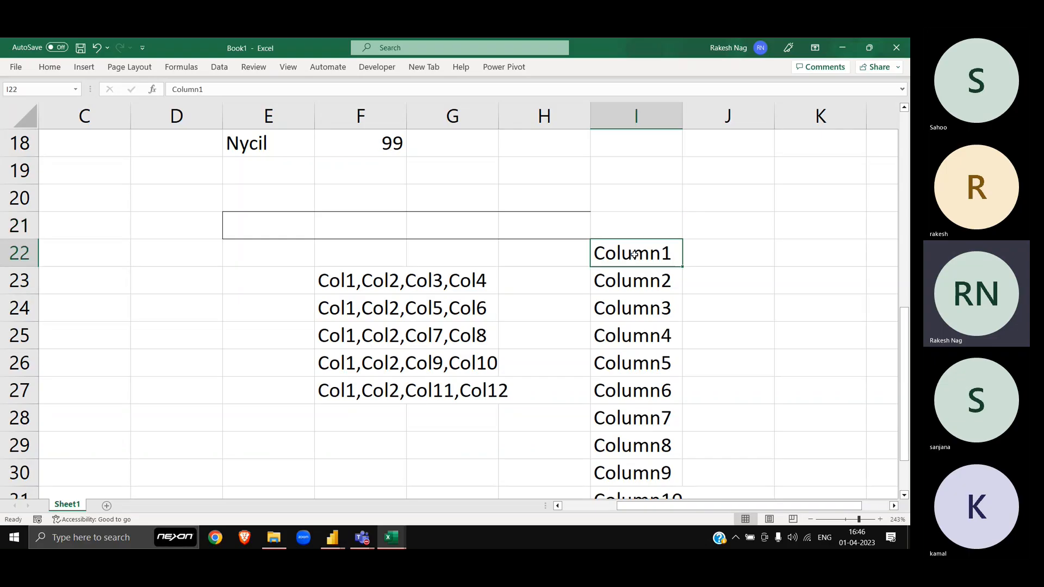
key(ctrl+Up)
key(ctrl+shift+Down)
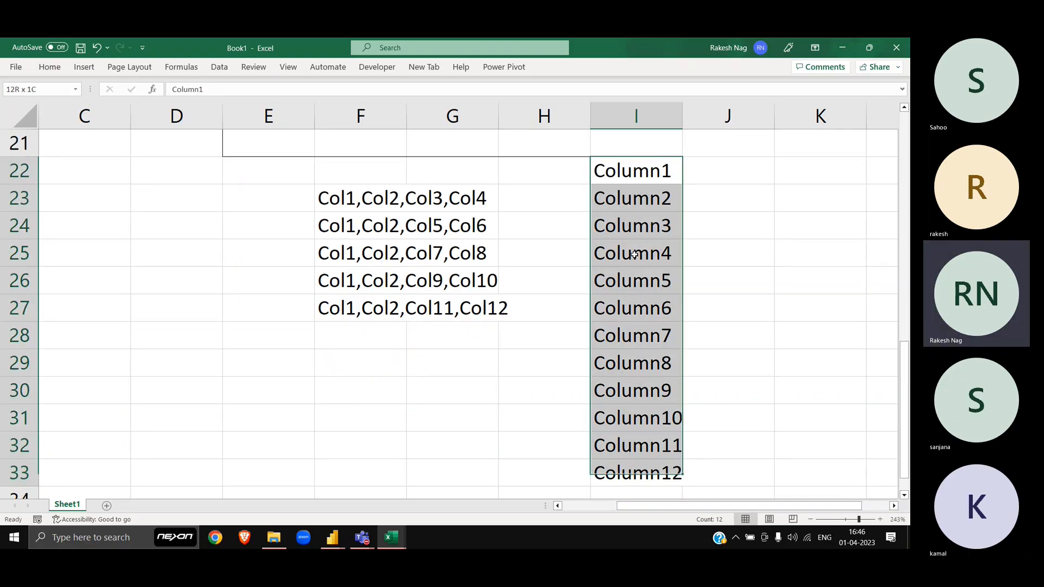
key(ctrl+b)
key(Right)
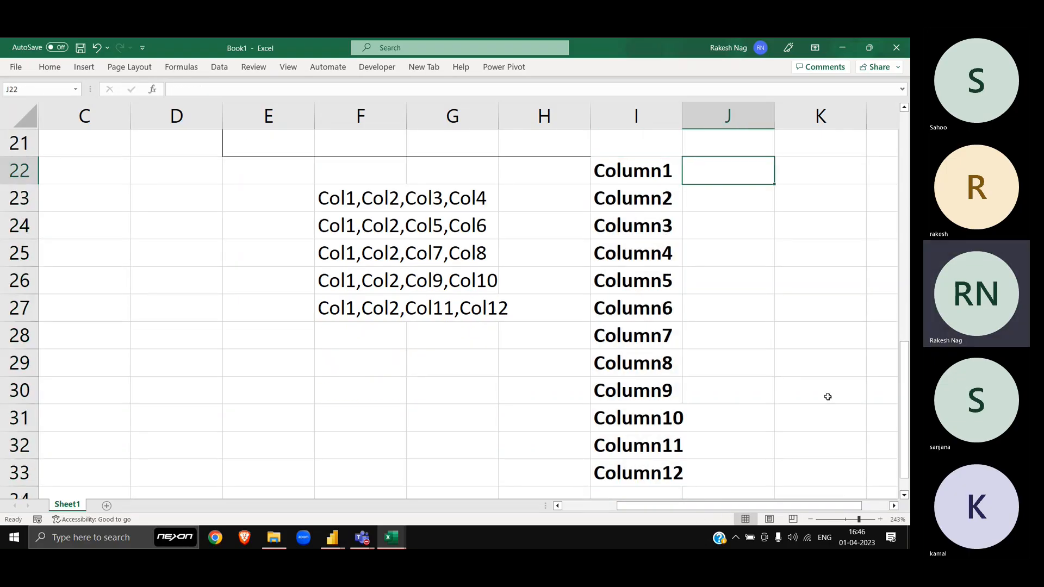
Step: Zoom the sheet out and select the Column1–Column12 list and the Col lists in F23:F27
click(810, 520)
click(811, 519)
click(810, 520)
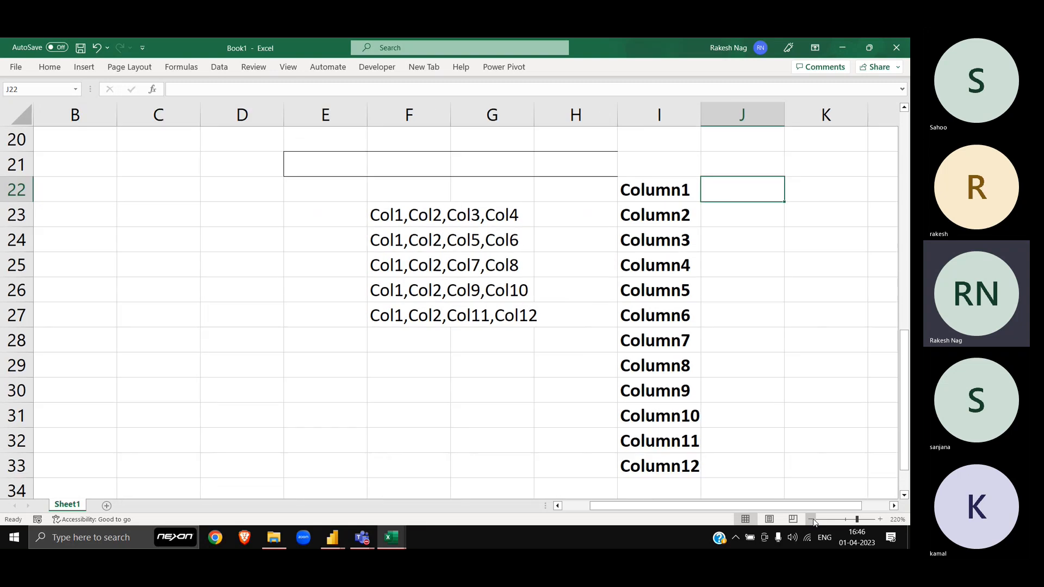
scroll(687, 303, right, 2)
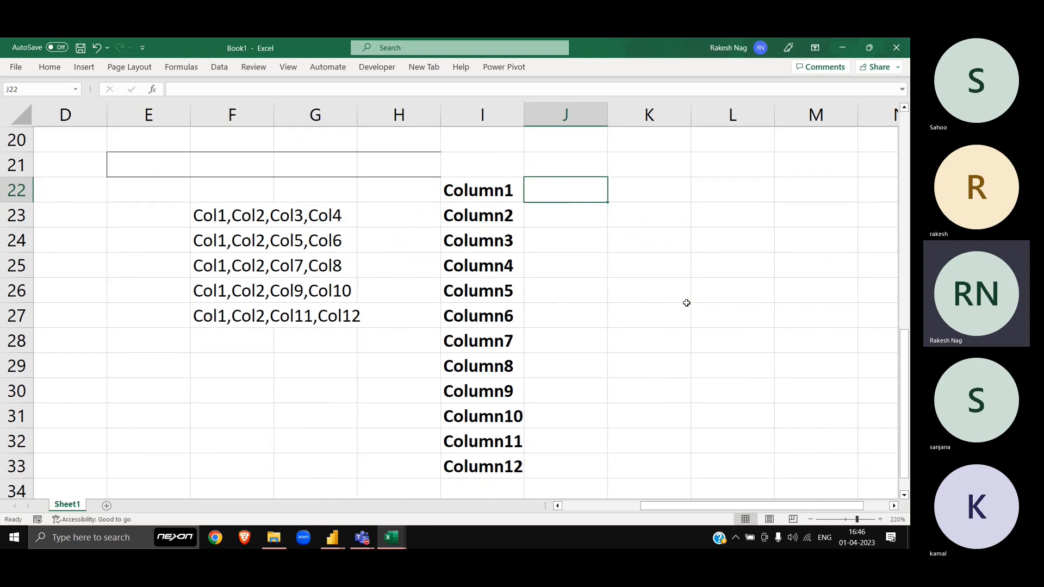
click(488, 195)
key(ctrl+shift+Down)
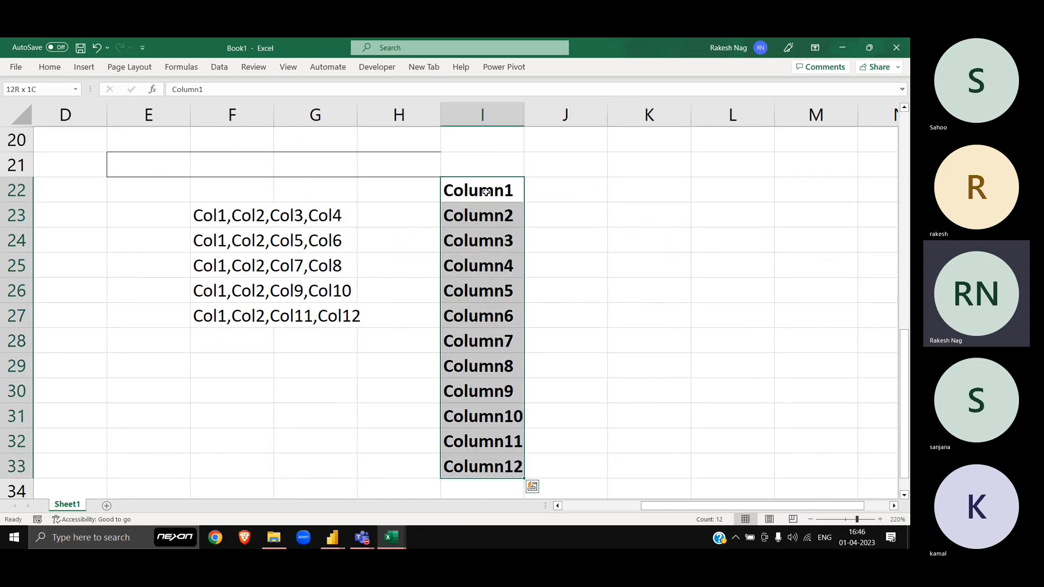
drag(286, 223, 288, 335)
drag(232, 224, 235, 313)
click(559, 188)
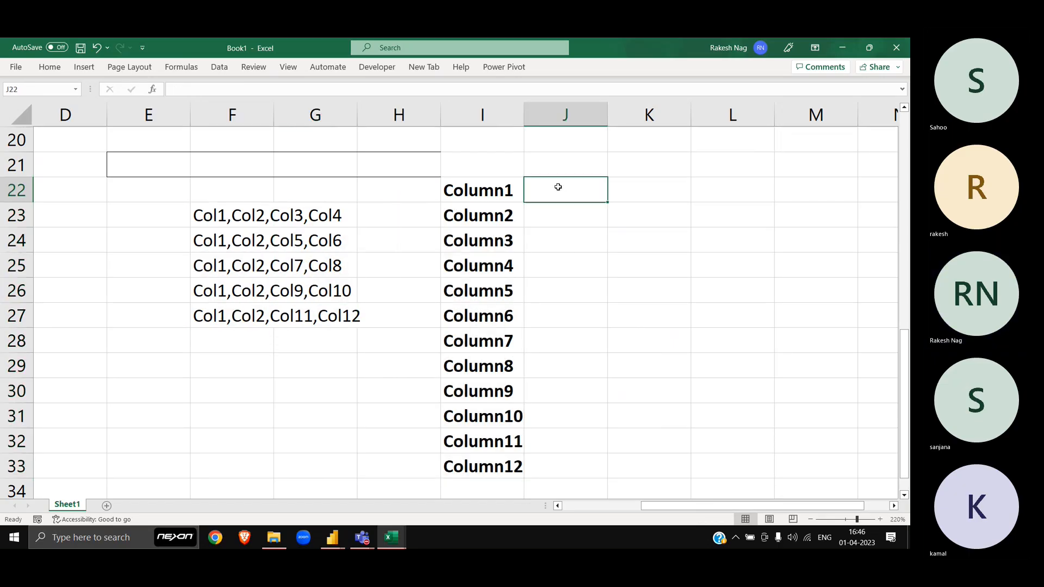
Step: Copy the shared 'Col1,Col2,' prefix from F23, then start Find and Replace on F23:F27
click(247, 220)
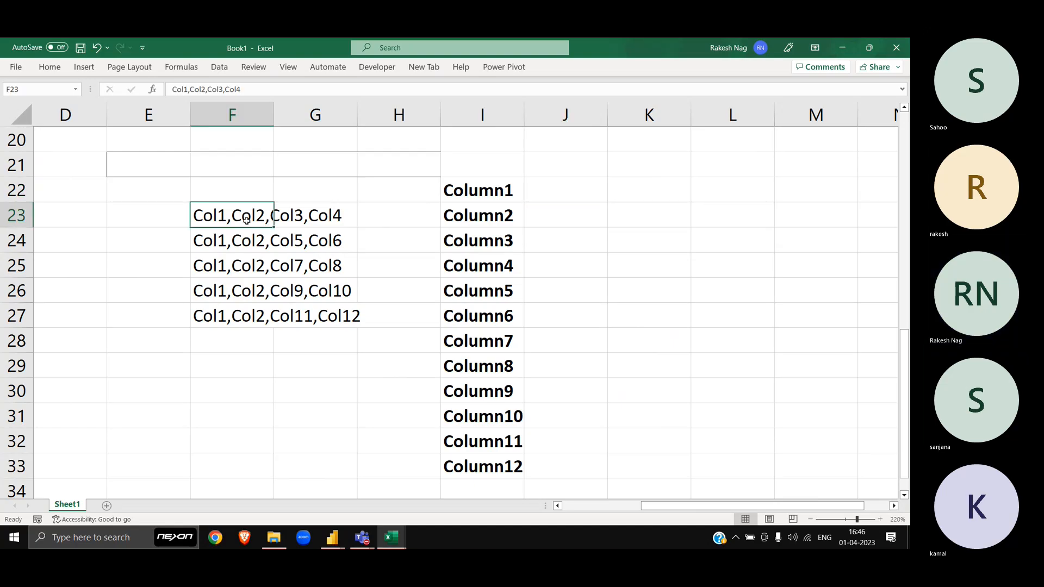
key(F2)
key(Home)
key(shift+Right)
key(shift+Right)
key(shift+Right)
key(shift+Right)
key(shift+Right)
key(shift+Right)
key(shift+Right)
key(shift+Right)
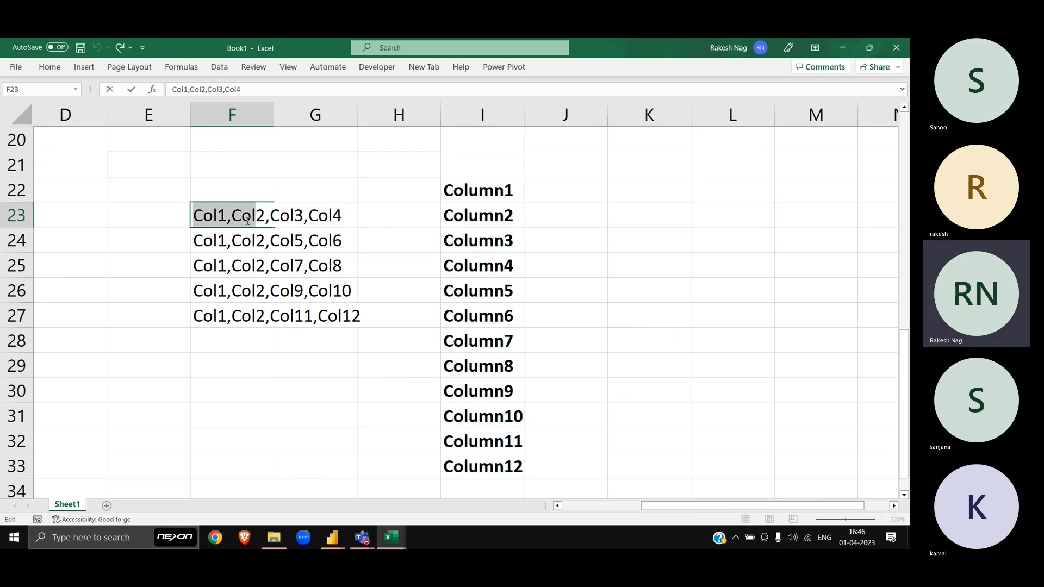
key(shift+Right)
key(shift+Right)
key(Escape)
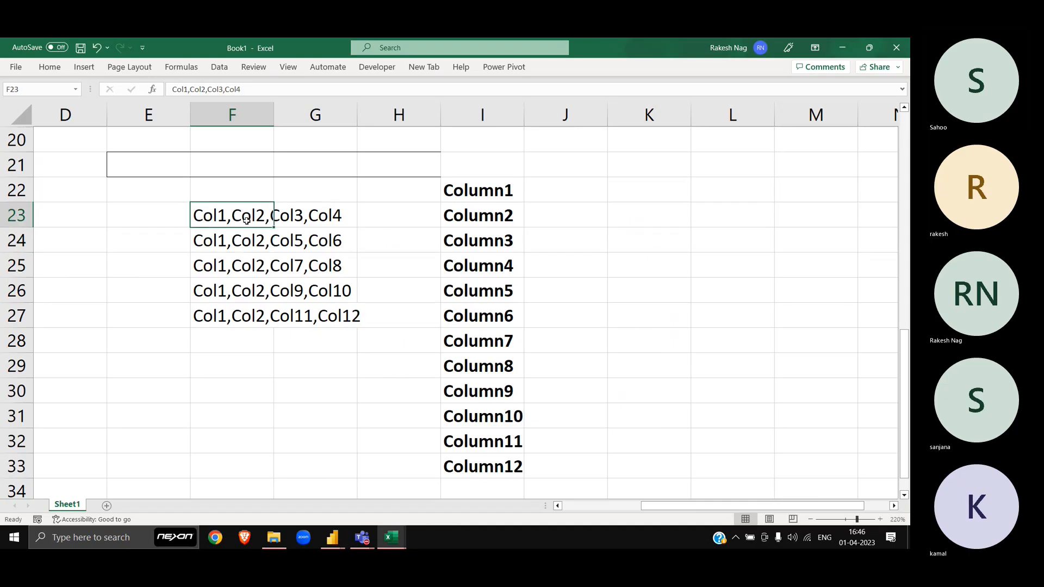
key(ctrl+shift+Down)
key(ctrl+h)
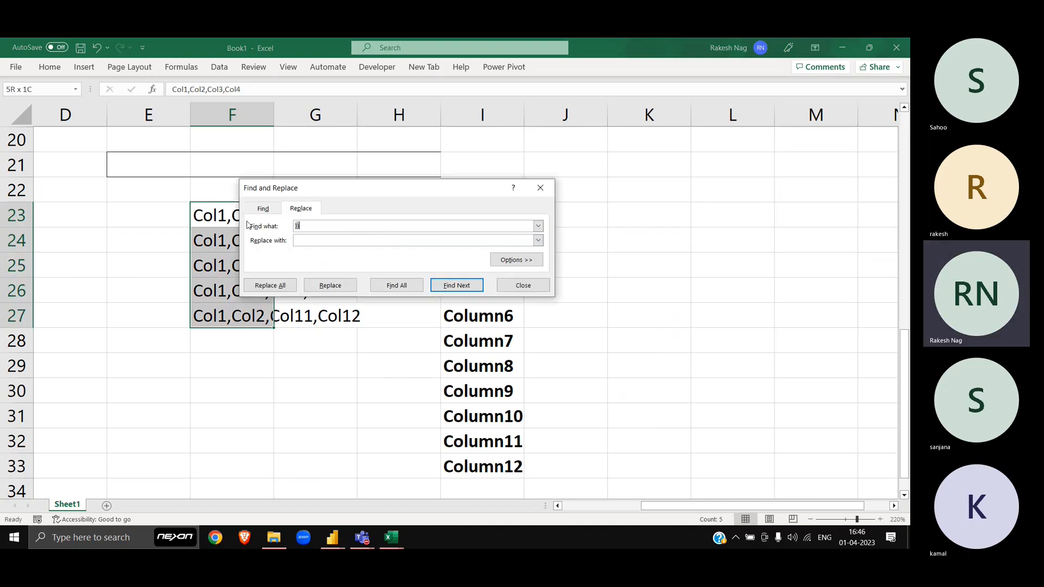
Step: Replace 'Col1,Col2,' with nothing in all five cells and close Find and Replace
key(ctrl+v)
key(alt+a)
key(Return)
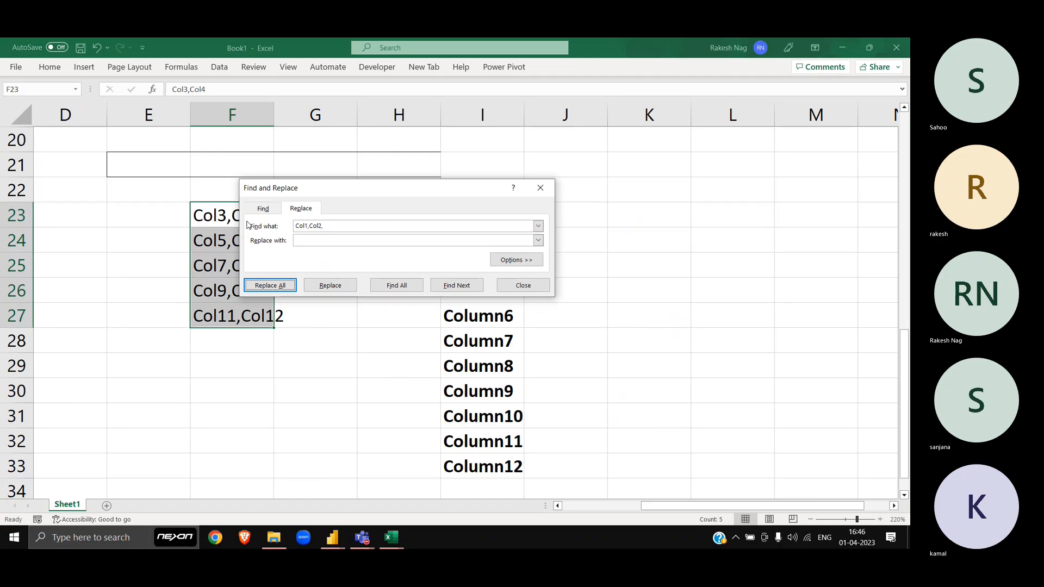
key(Escape)
Step: Select the shortened lists F23:F27 and the empty column J cells beside Column1
click(238, 213)
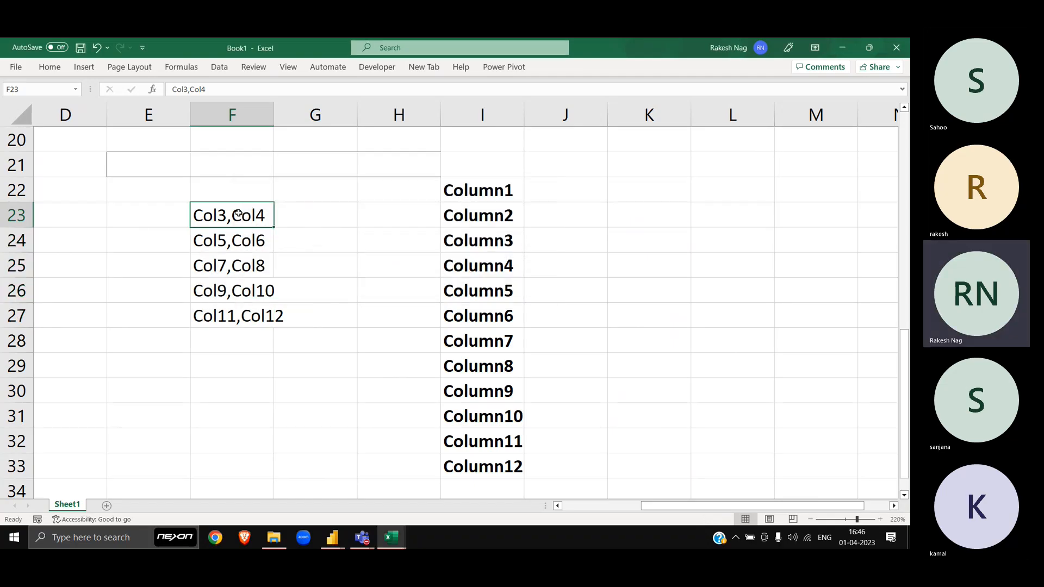
key(ctrl+shift+Down)
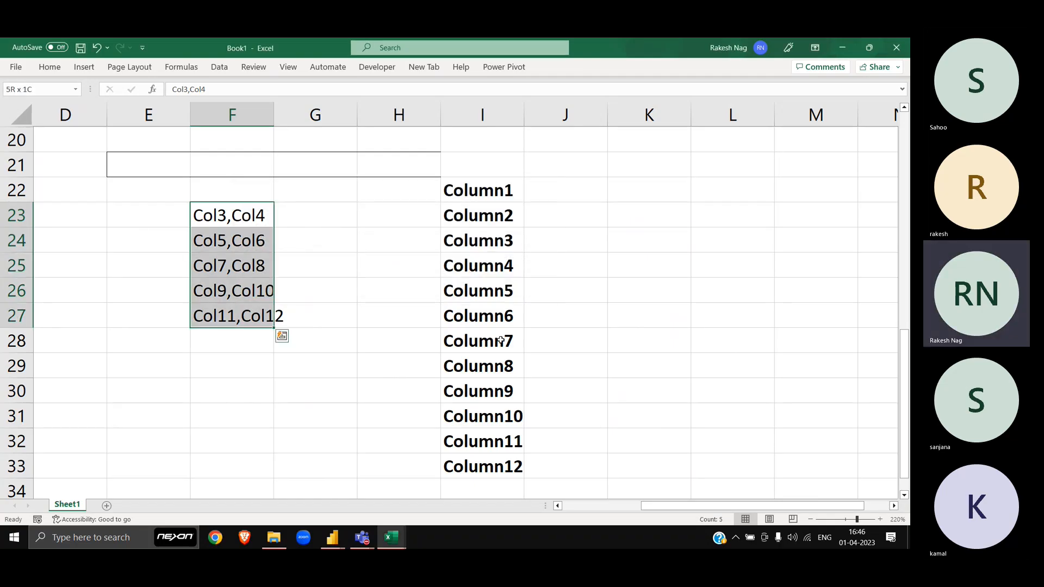
click(587, 187)
key(shift+Down)
key(shift+Down)
key(shift+Down)
key(shift+Down)
key(shift+Down)
key(shift+Down)
key(shift+Down)
key(shift+Down)
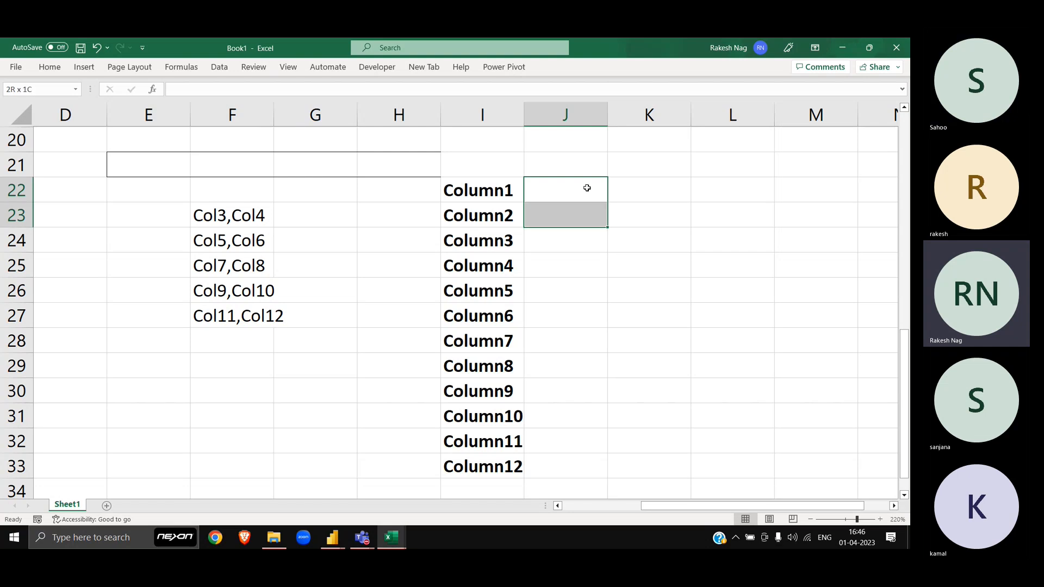
key(shift+Down)
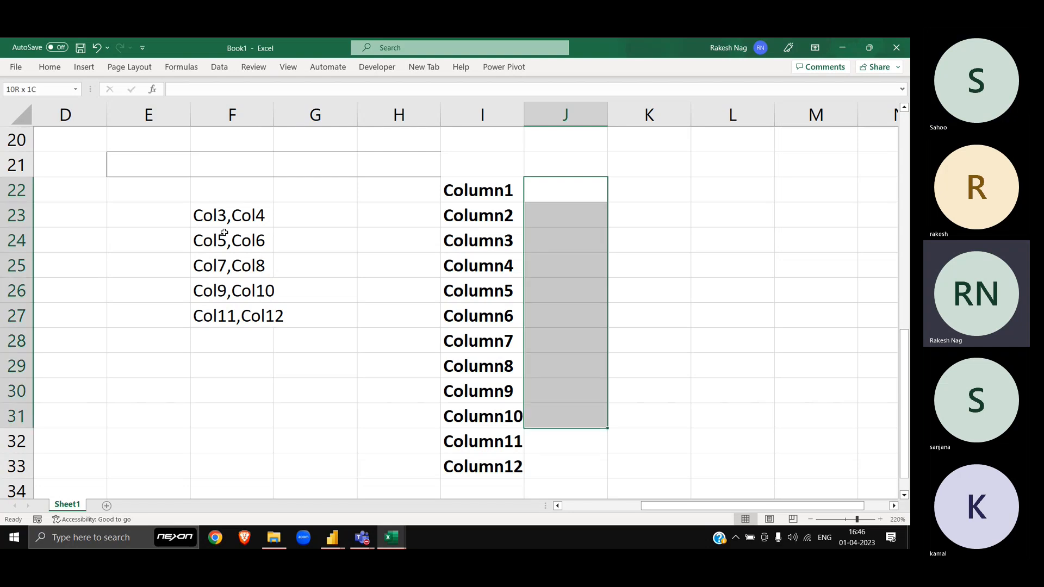
click(219, 223)
key(ctrl+shift+Down)
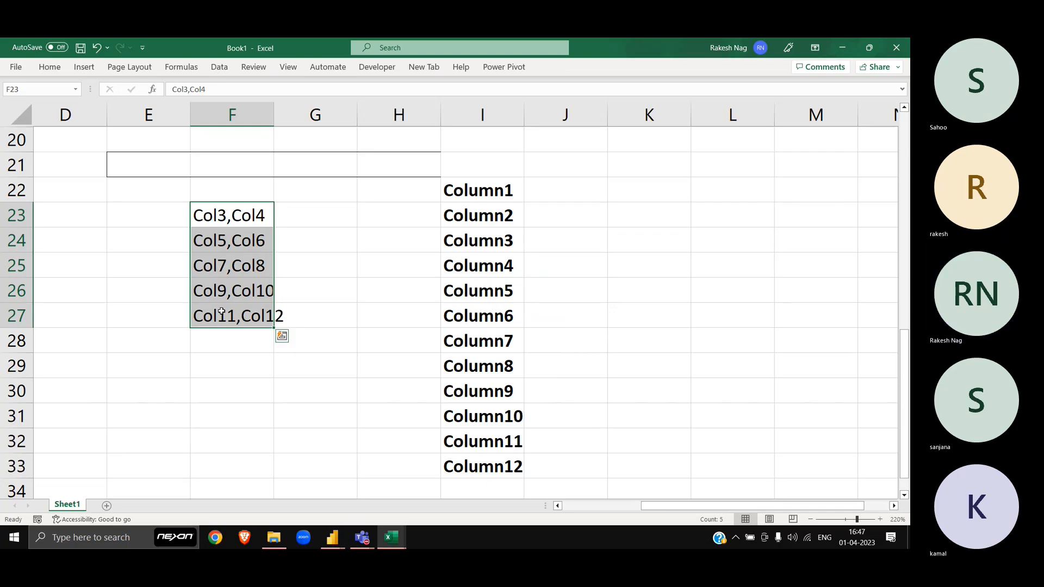
Step: Enter 1, 2, 3 in J22:J24 and fill the series down to J33
key(Right)
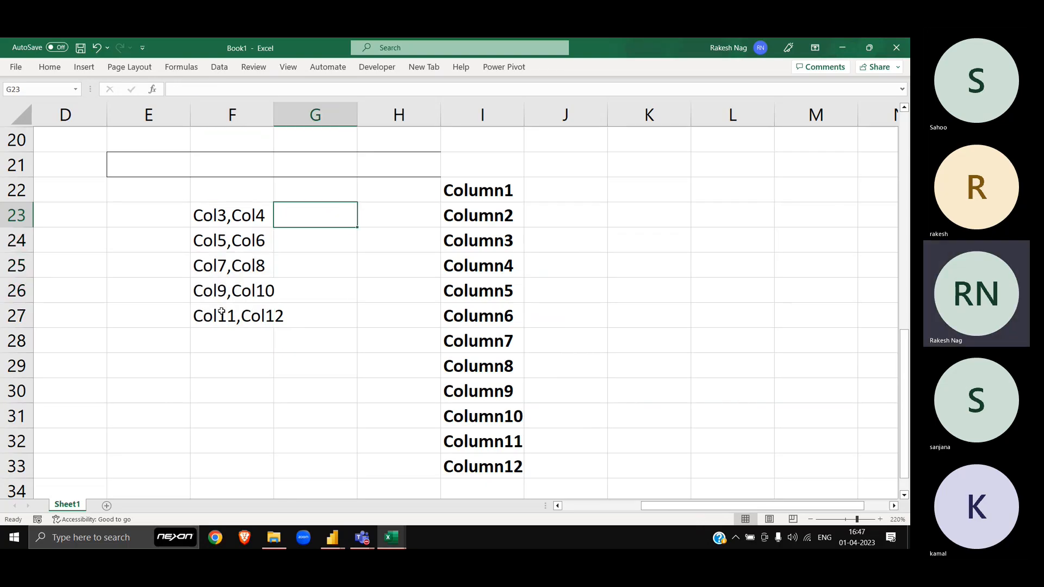
key(Up)
key(Right)
key(Right)
key(Right)
text(1)
key(Return)
text(2)
key(Return)
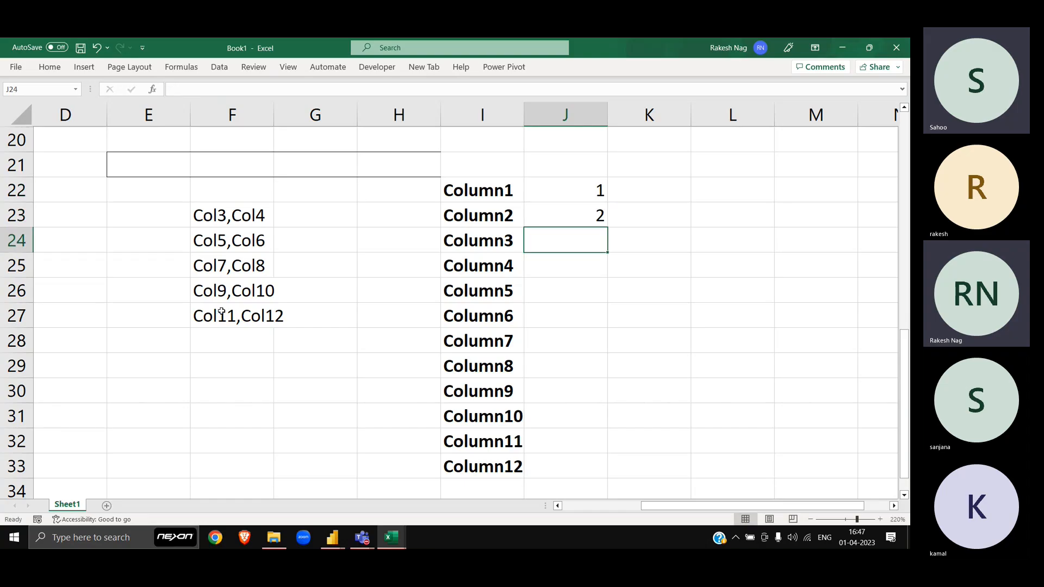
key(Up)
key(Up)
key(Down)
key(Down)
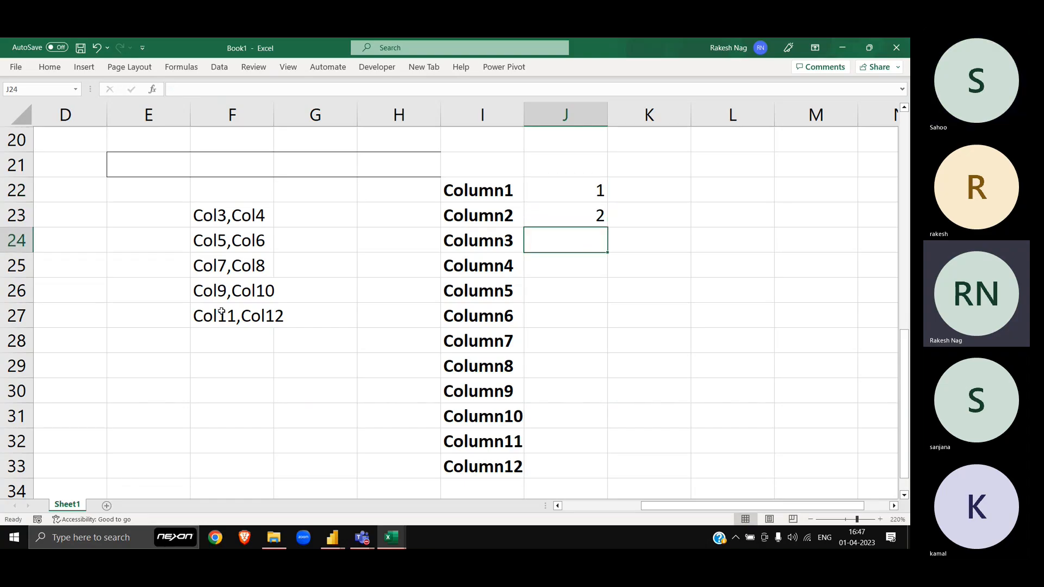
text(3)
key(Return)
key(Up)
key(Up)
key(Up)
key(shift+Down)
key(shift+Down)
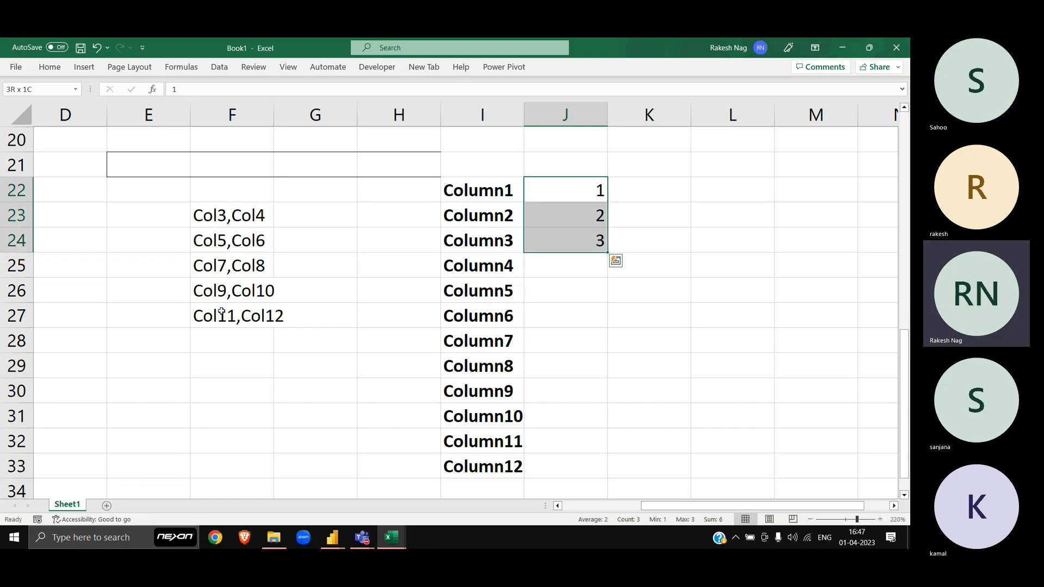
double_click(608, 253)
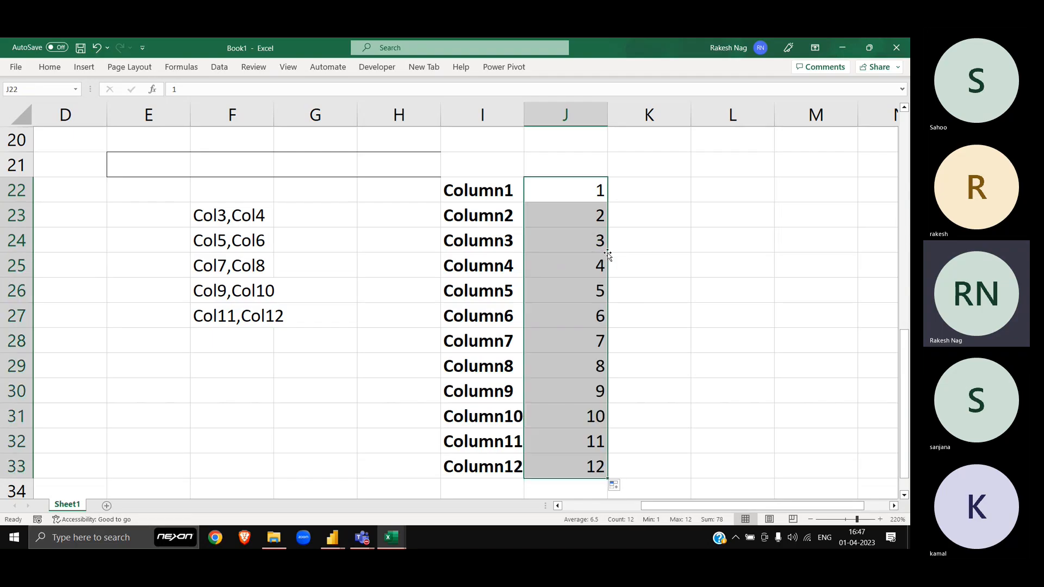
Step: Check the numbers J22:J33 against the Column1–Column12 labels and move to column K
click(566, 198)
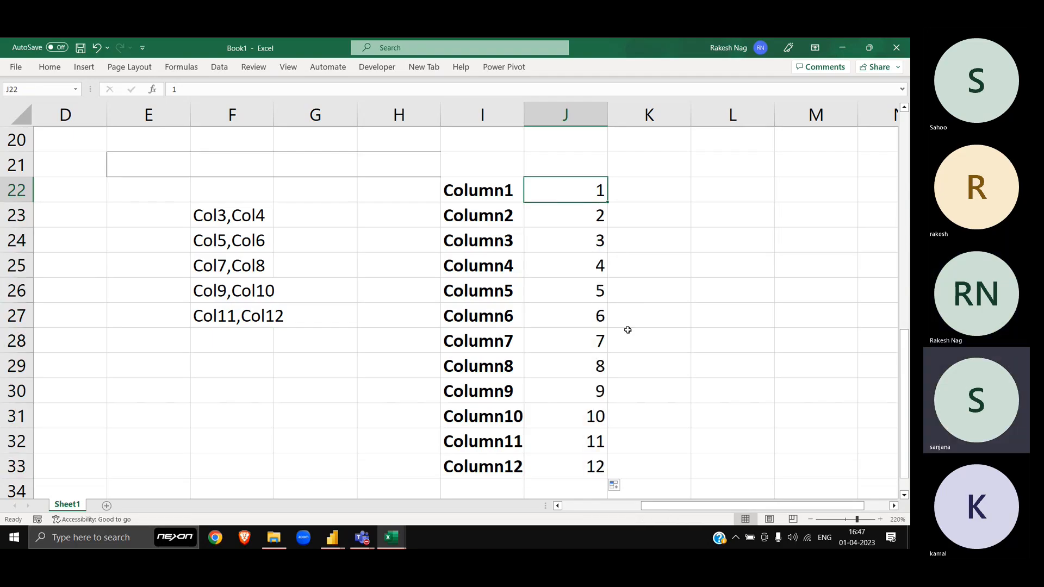
key(ctrl+shift+Down)
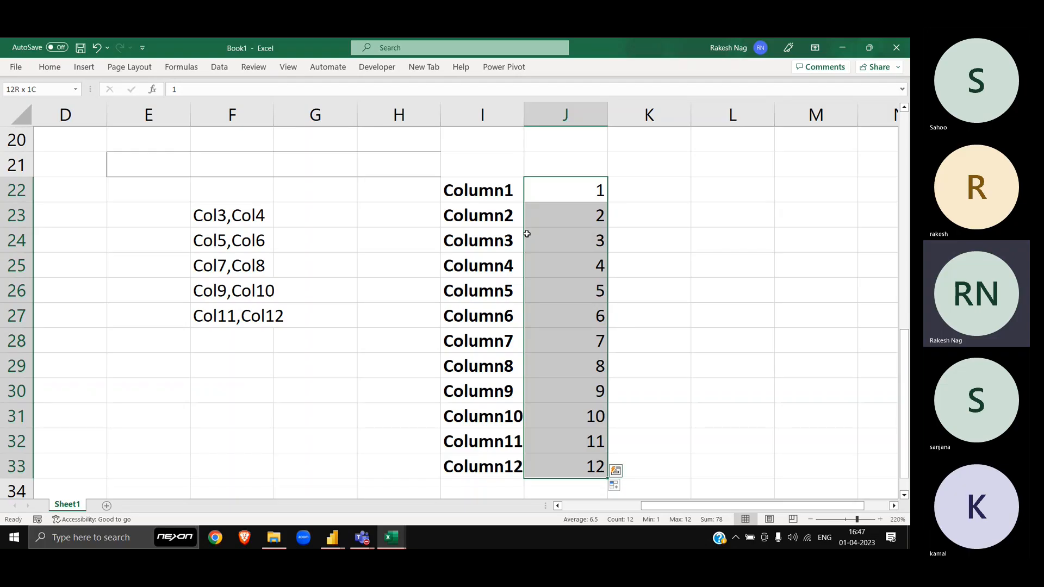
click(488, 196)
key(ctrl+shift+Down)
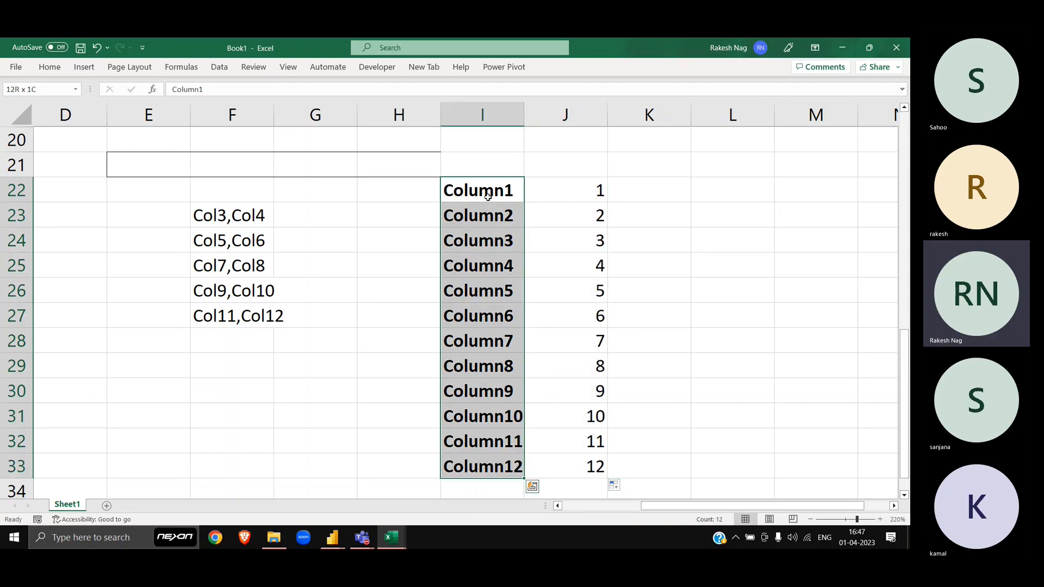
key(Right)
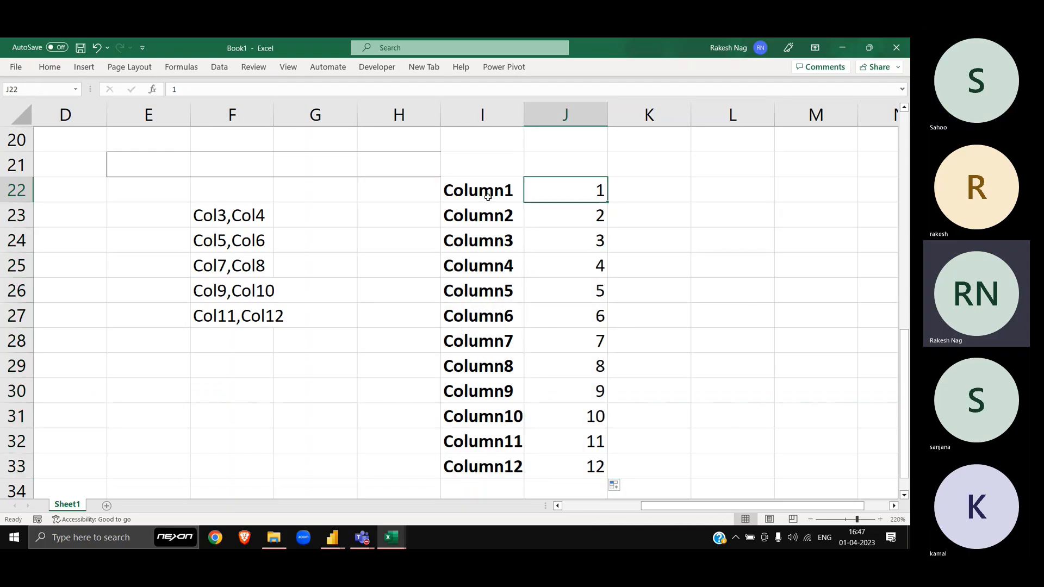
key(ctrl+shift+Down)
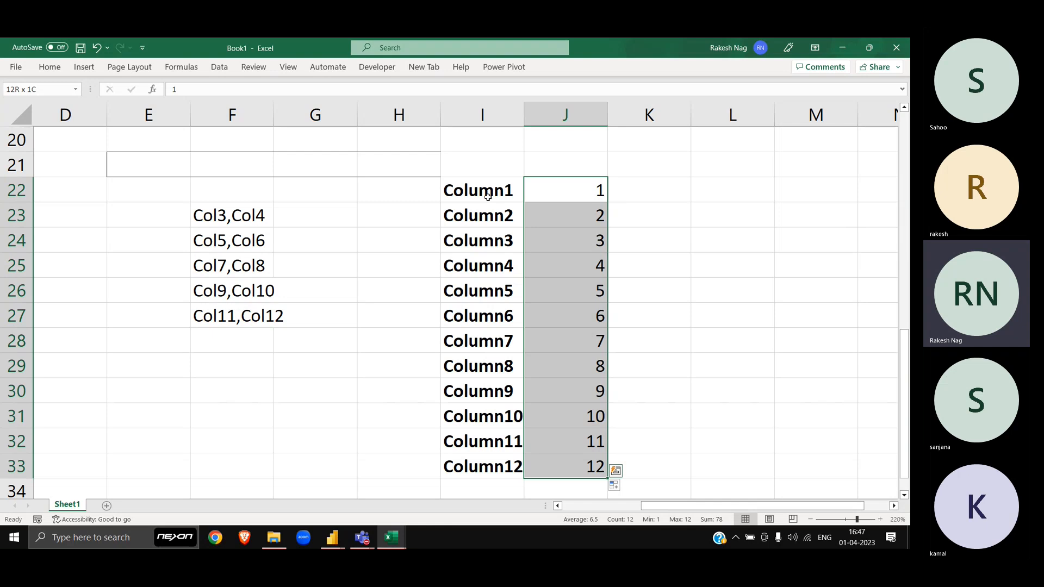
key(Right)
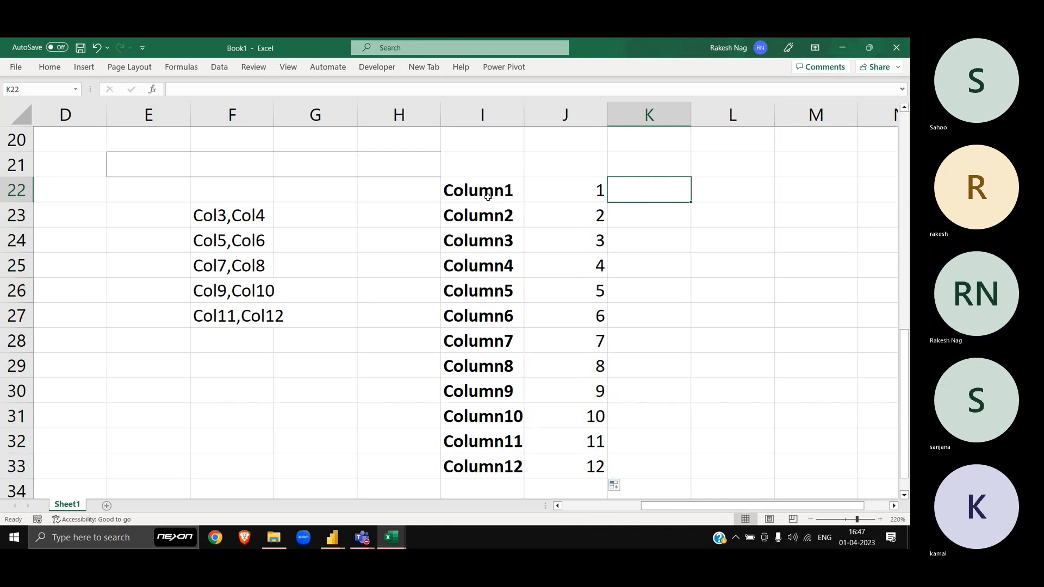
key(Down)
key(Down)
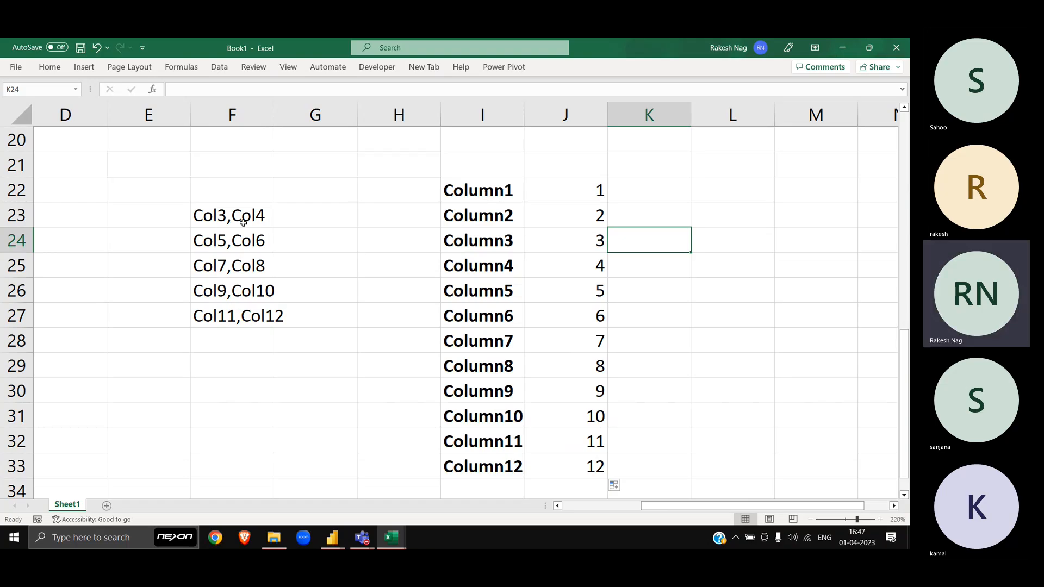
Step: Fill K22:K33 with the formula =J22+1, giving 2 through 13
key(Left)
key(Right)
text(4)
key(Return)
key(Up)
key(Up)
key(Up)
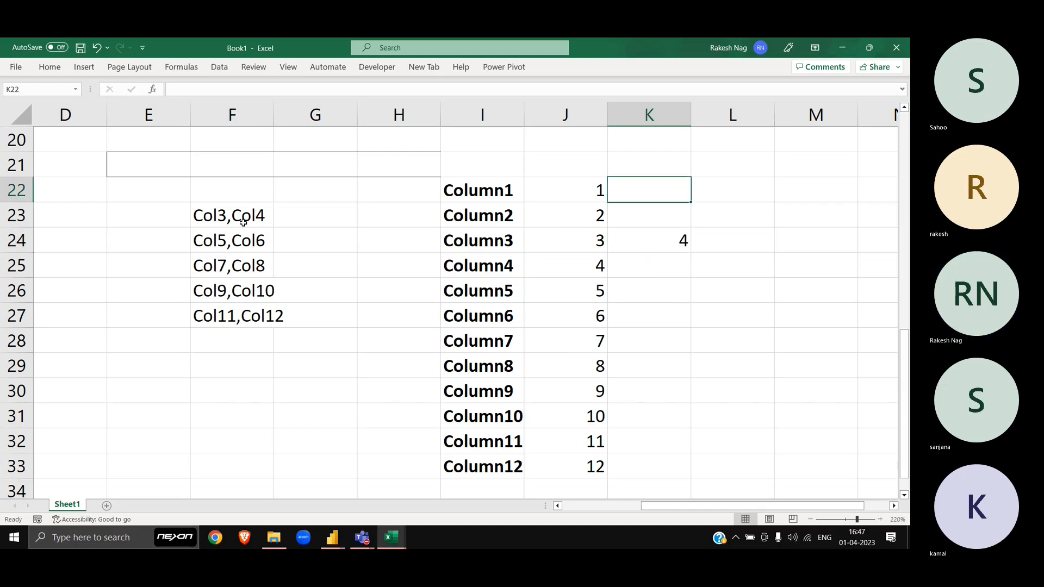
text(=)
key(Left)
text(+1)
key(Return)
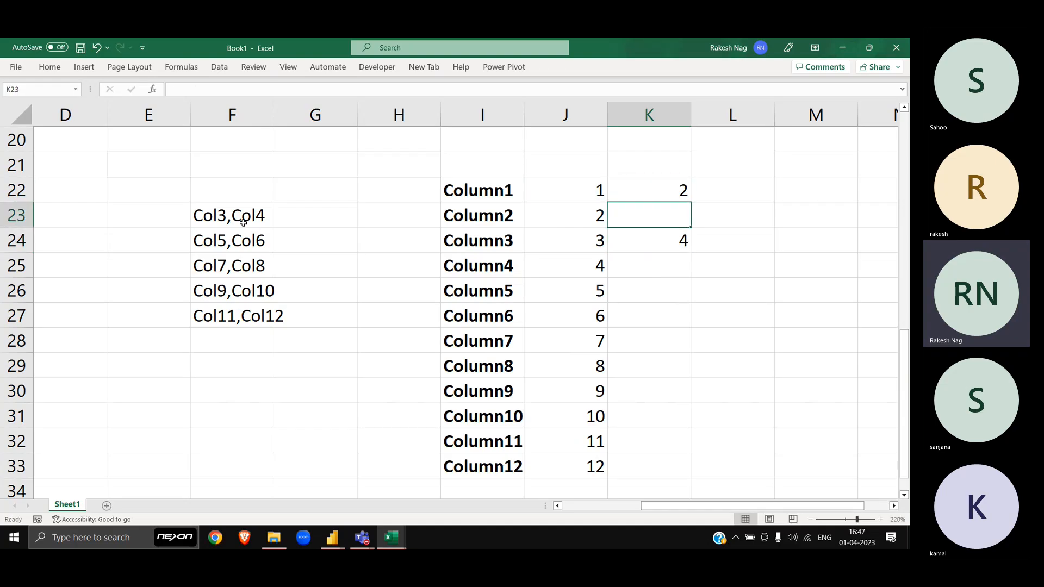
key(Up)
key(shift+Down)
key(shift+Down)
key(shift+Down)
key(shift+Down)
key(shift+Down)
key(shift+Down)
key(shift+Down)
key(shift+Down)
key(shift+Down)
key(shift+Down)
key(shift+Down)
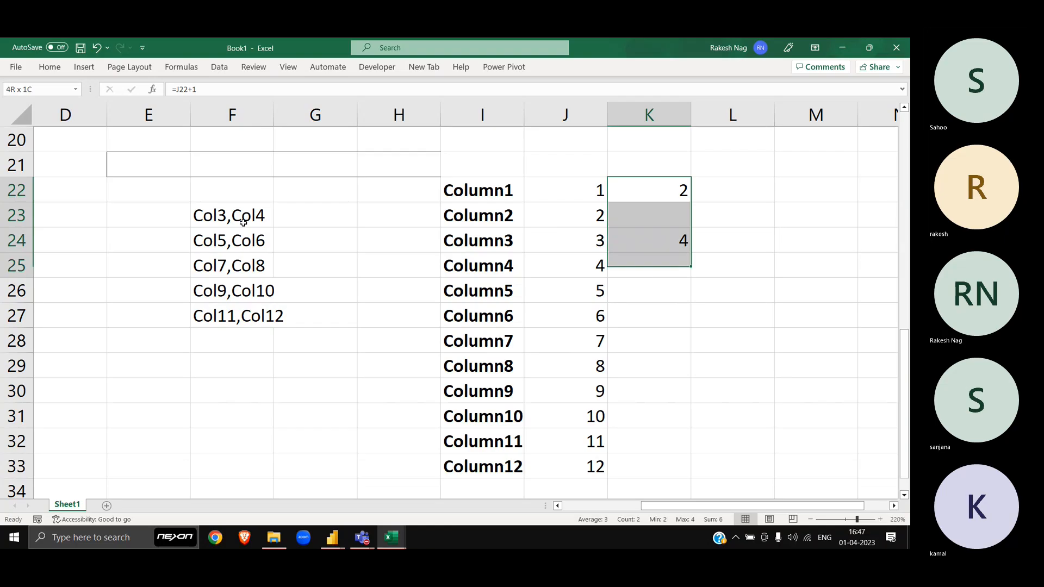
key(ctrl+d)
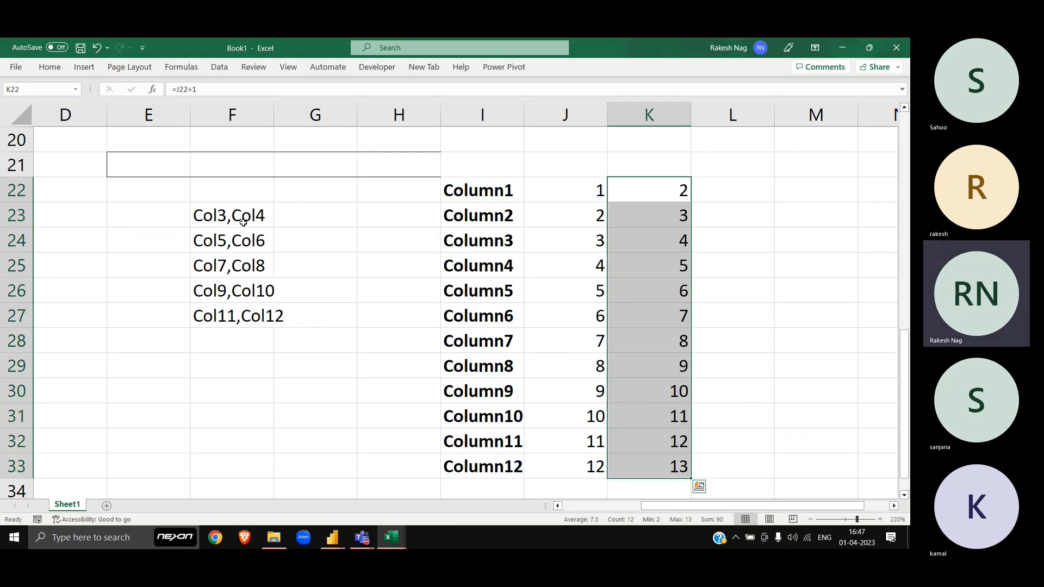
Step: Enter ="Col"&J22 in L22, copy it to M22, and fill both down to row 33
key(Right)
text(=)
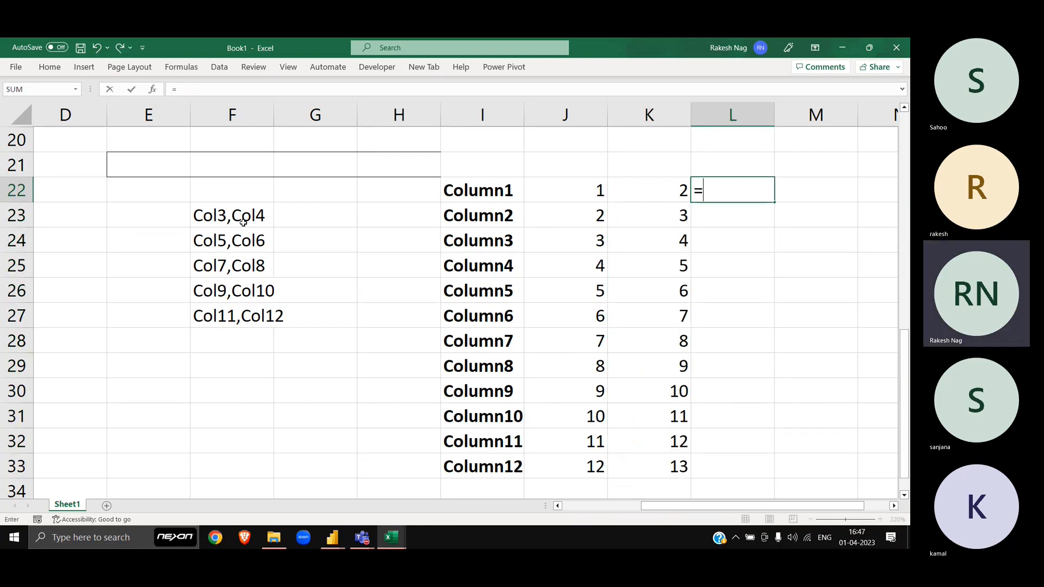
text("Col1)
key(BackSpace)
text("&)
key(Left)
key(Left)
key(Return)
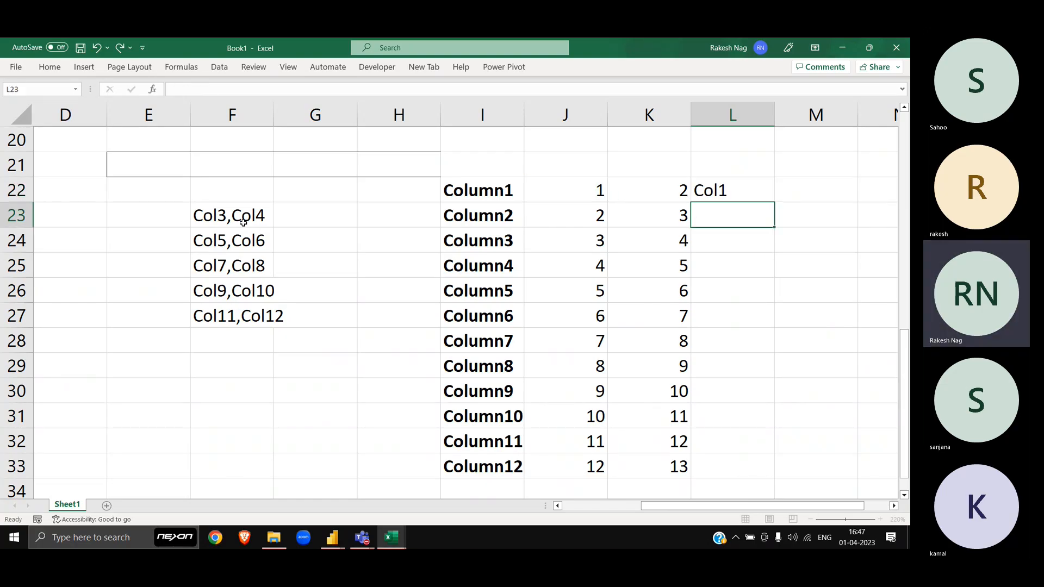
key(Up)
key(Right)
key(ctrl+r)
key(Left)
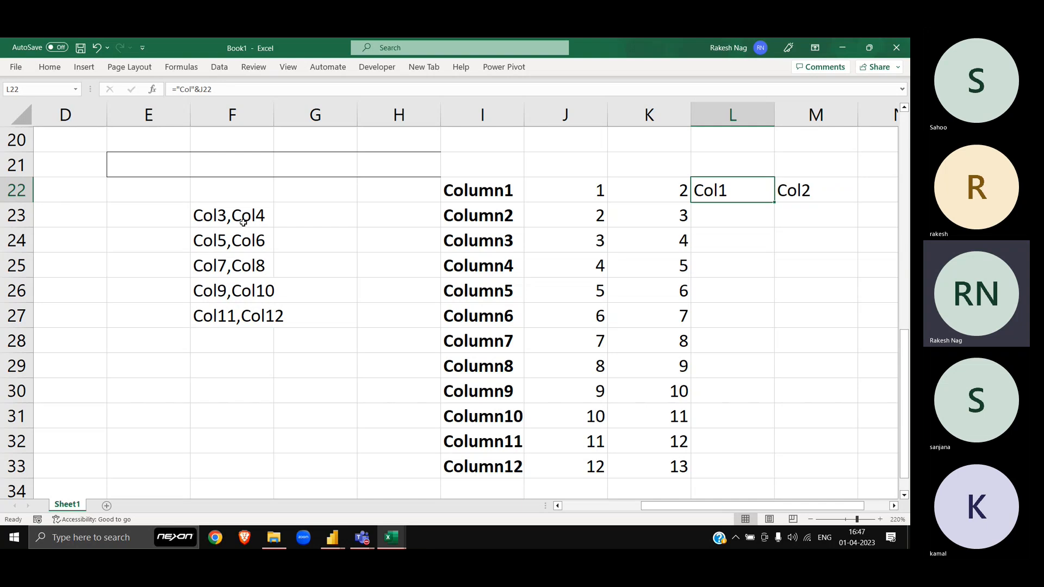
key(shift+Right)
key(shift+Down)
key(shift+Down)
key(shift+Down)
key(shift+Down)
key(shift+Down)
key(shift+Down)
key(shift+Down)
key(shift+Down)
key(shift+Down)
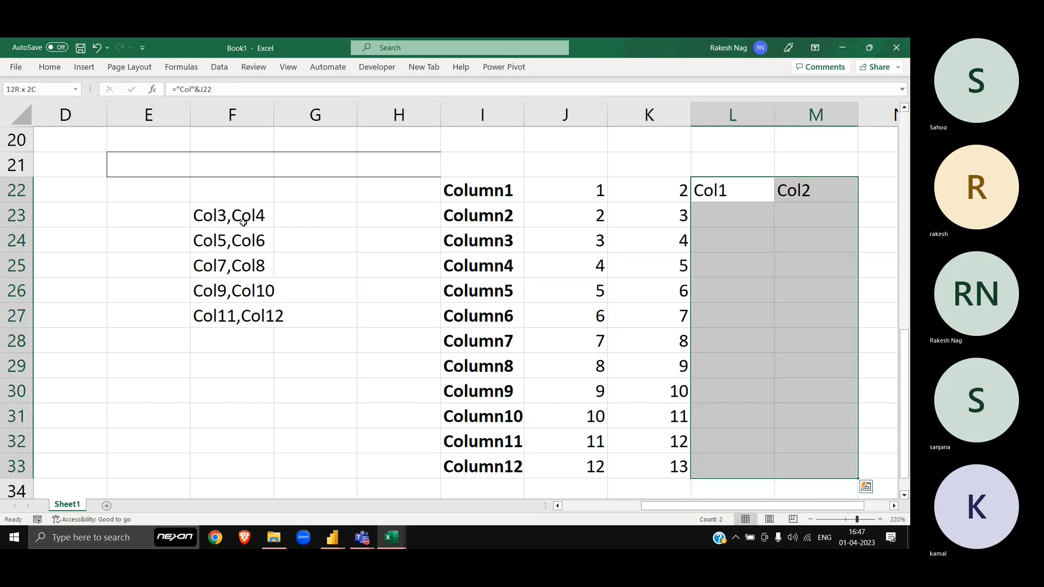
key(ctrl+d)
key(Down)
key(Down)
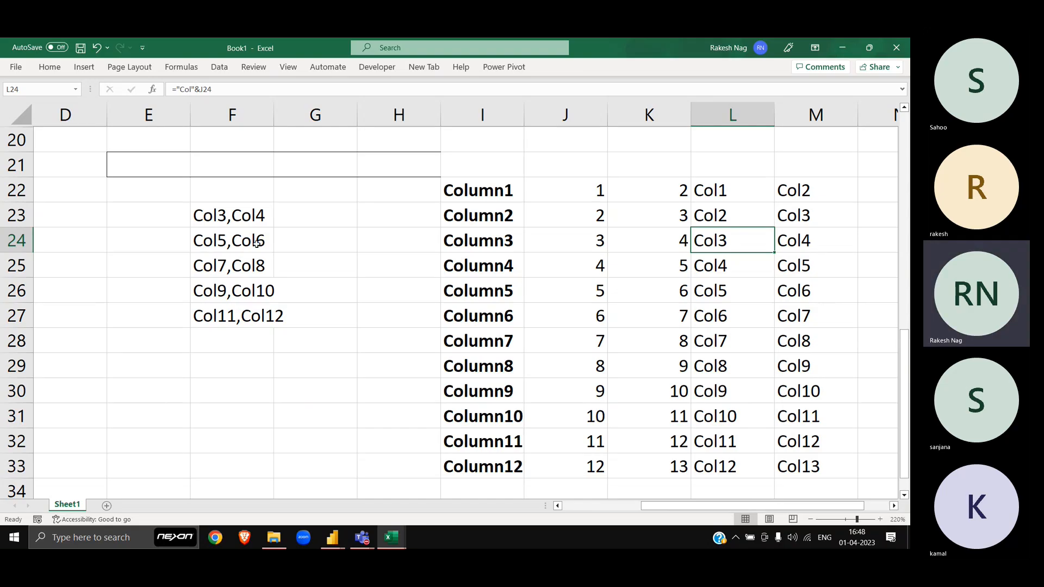
Step: Combine the L22 and M22 formulas into ="Col"&J22&", Col"&K22 in L22
click(757, 186)
key(Right)
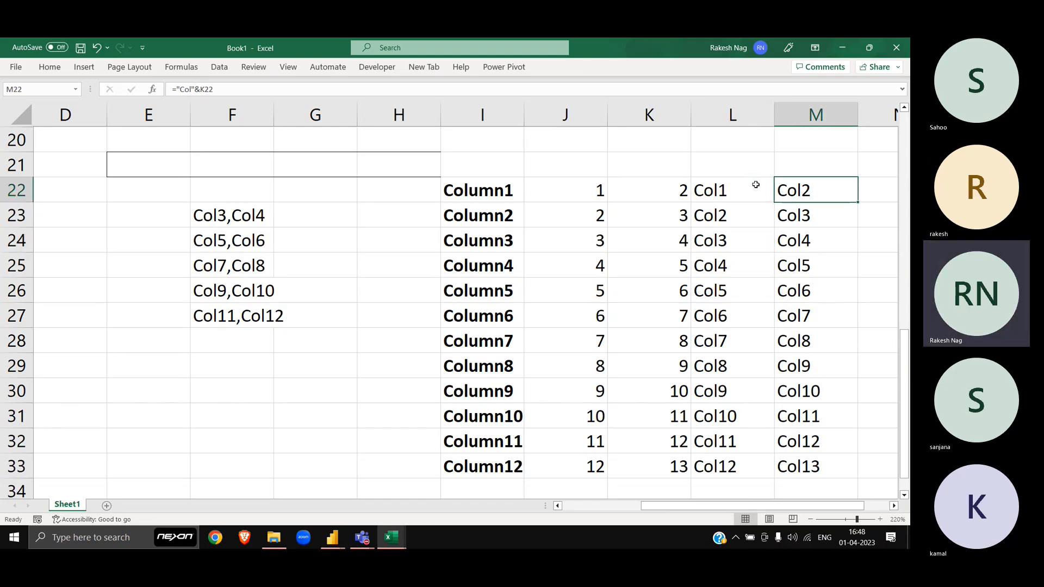
key(F2)
key(Escape)
key(Left)
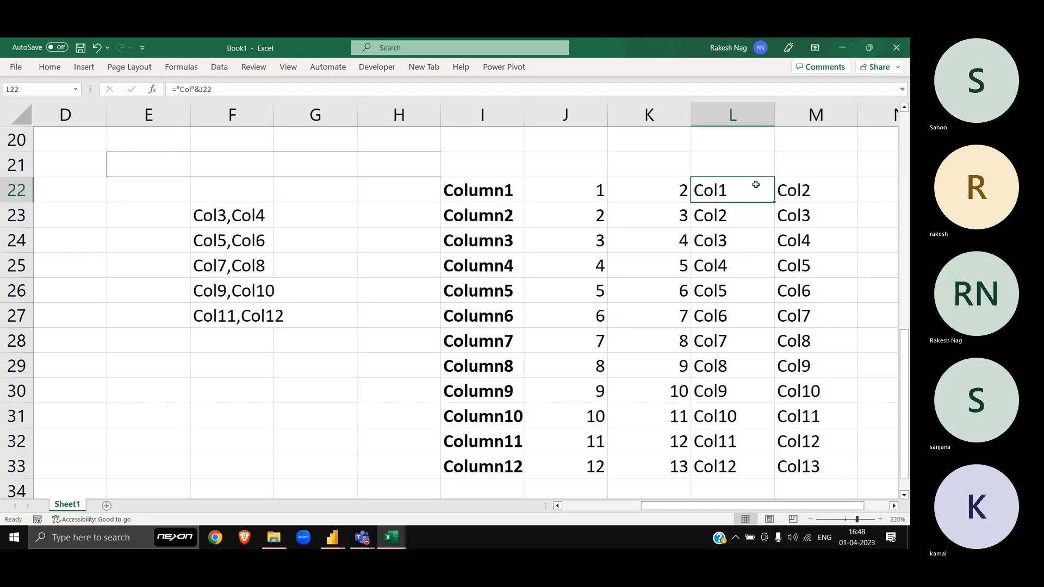
key(F2)
text(="Col"&K22)
key(Left)
key(Left)
key(Left)
key(Left)
key(Left)
key(Left)
key(Left)
key(Left)
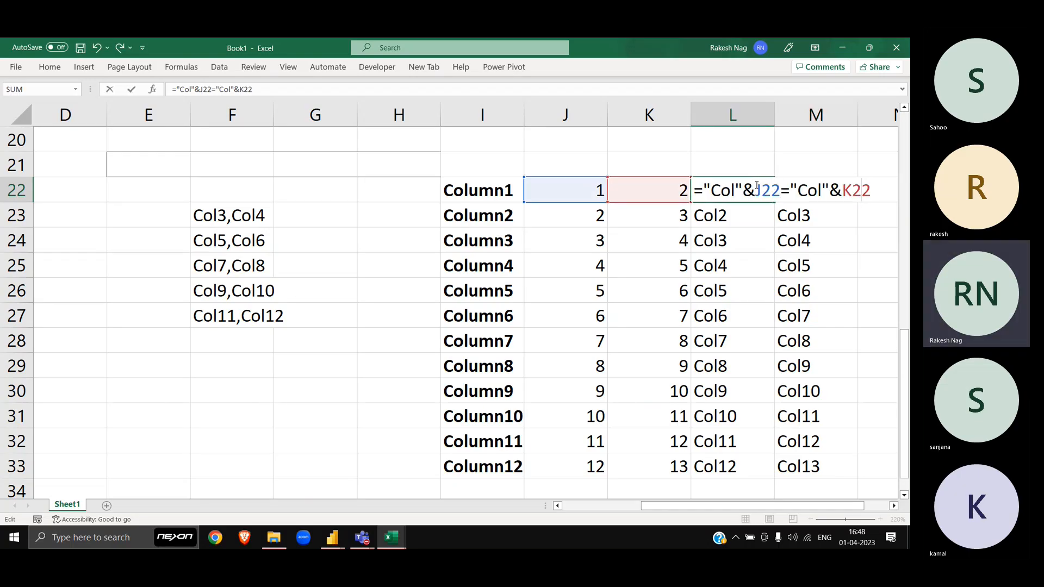
key(Left)
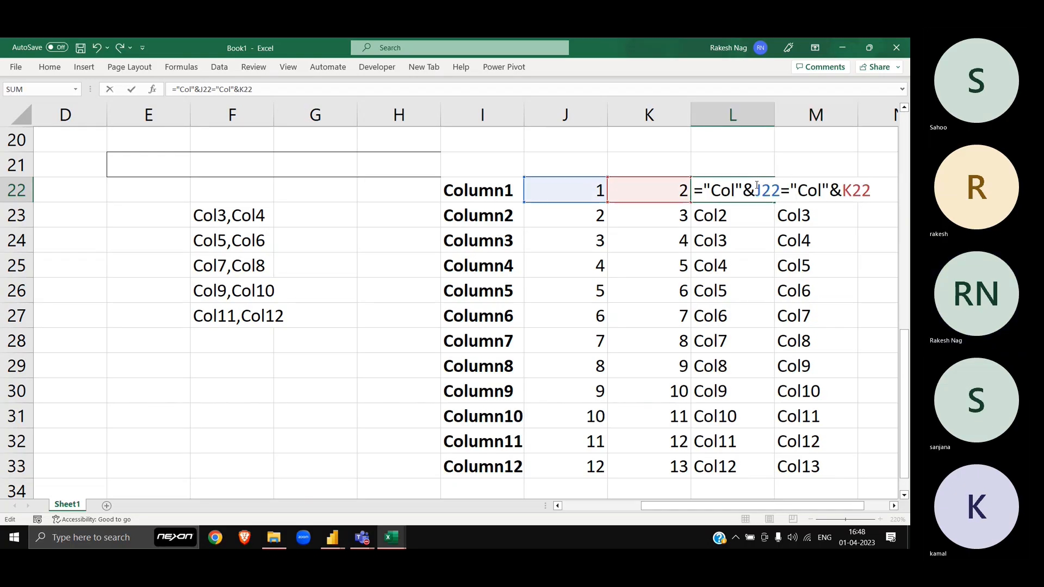
key(BackSpace)
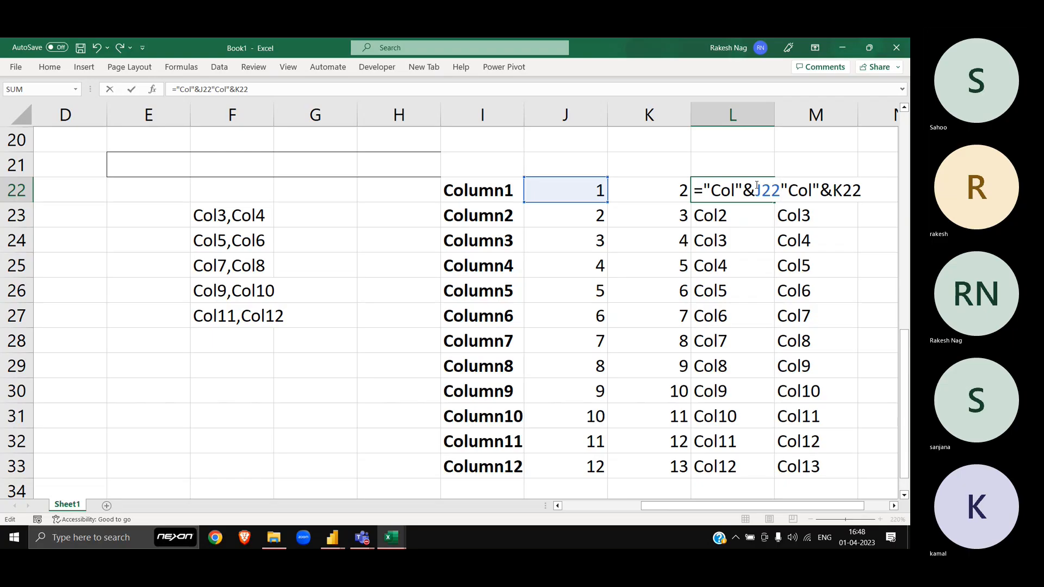
text(&)
key(Right)
text(,)
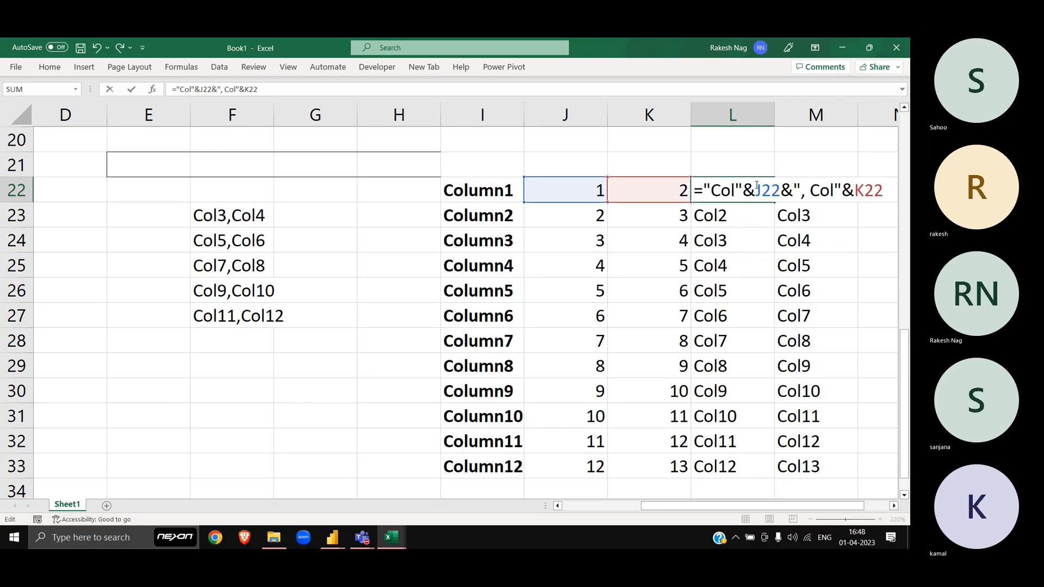
key(Return)
Step: Fill the pair formula down to L33 and clear the old labels in M22:M33
key(Up)
key(ctrl+shift+Down)
key(ctrl+d)
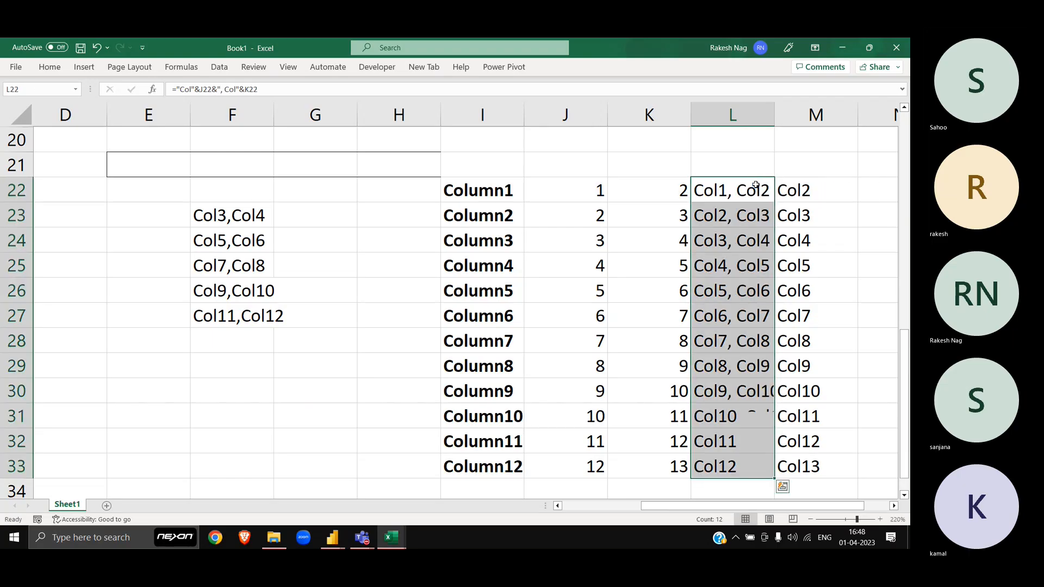
key(Right)
key(ctrl+shift+Down)
key(Delete)
Step: AutoFit column L's width to fit the Col pairs
key(Left)
key(ctrl+shift+Down)
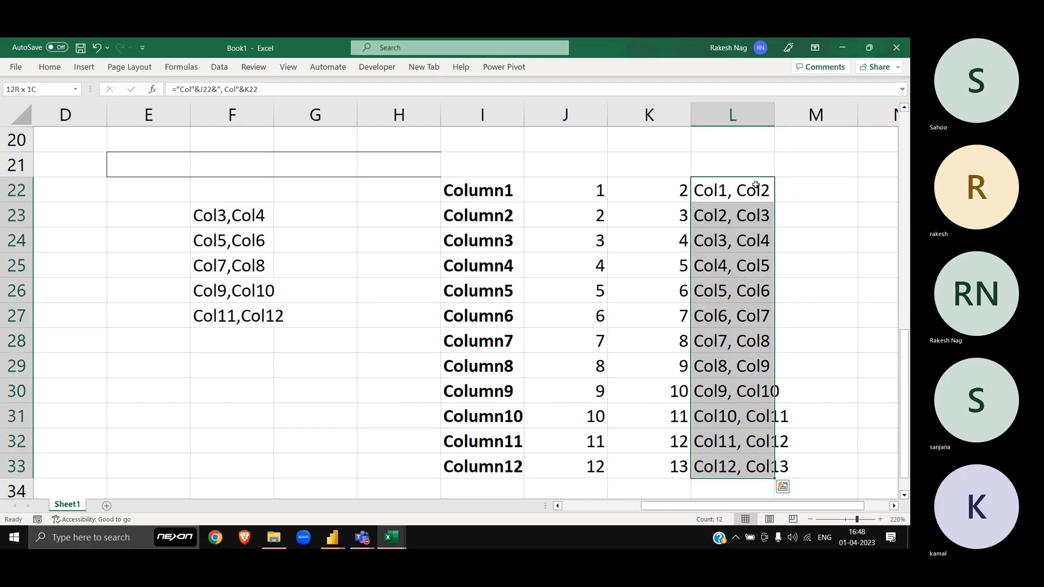
key(alt+h)
key(o)
key(i)
key(Right)
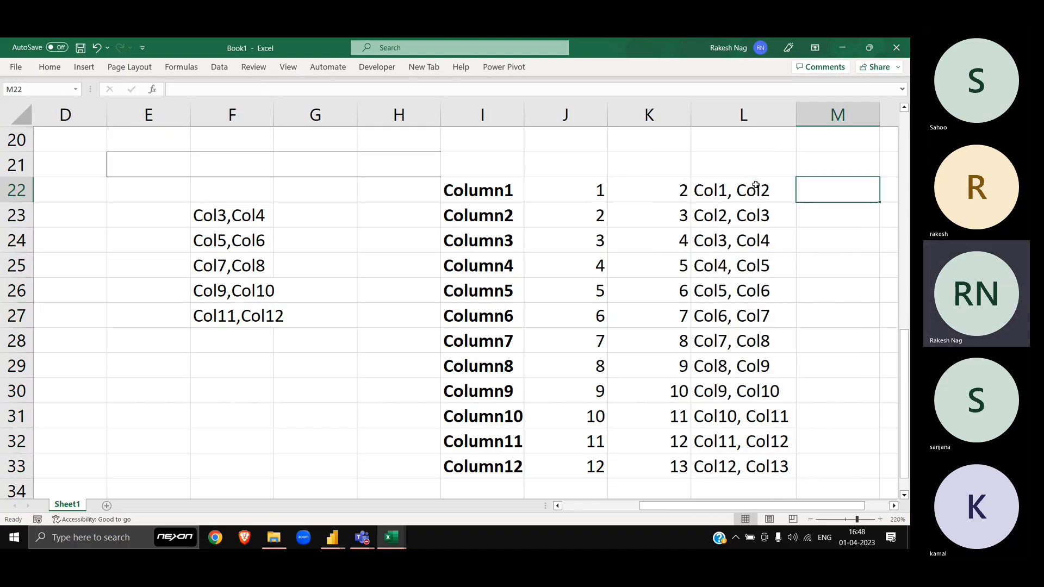
key(Right)
key(Right)
key(Left)
key(Left)
key(Left)
Step: Check the pair formulas, then bold the Col3, Col4 pair in L24
key(Down)
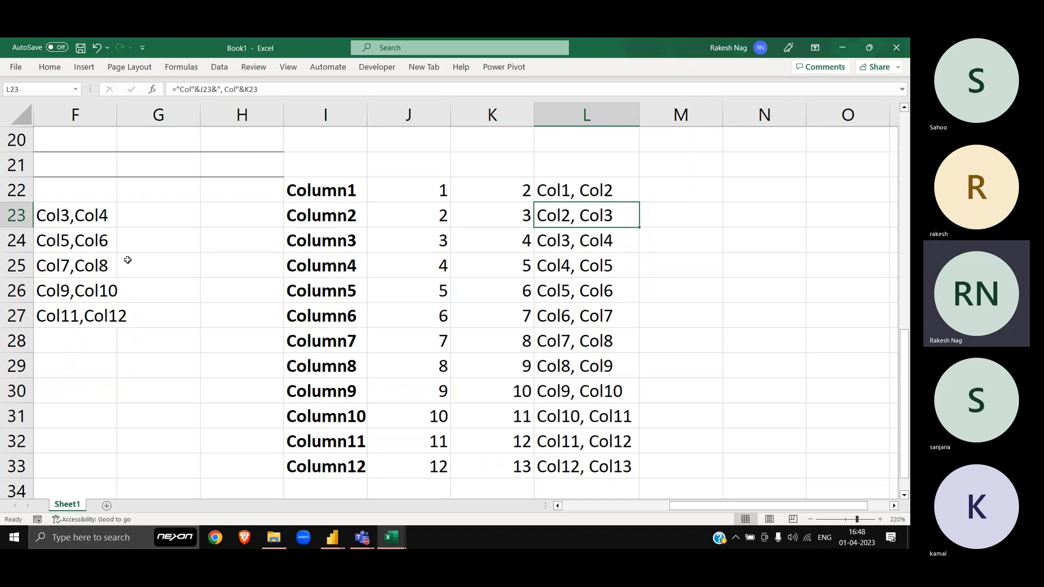
click(621, 241)
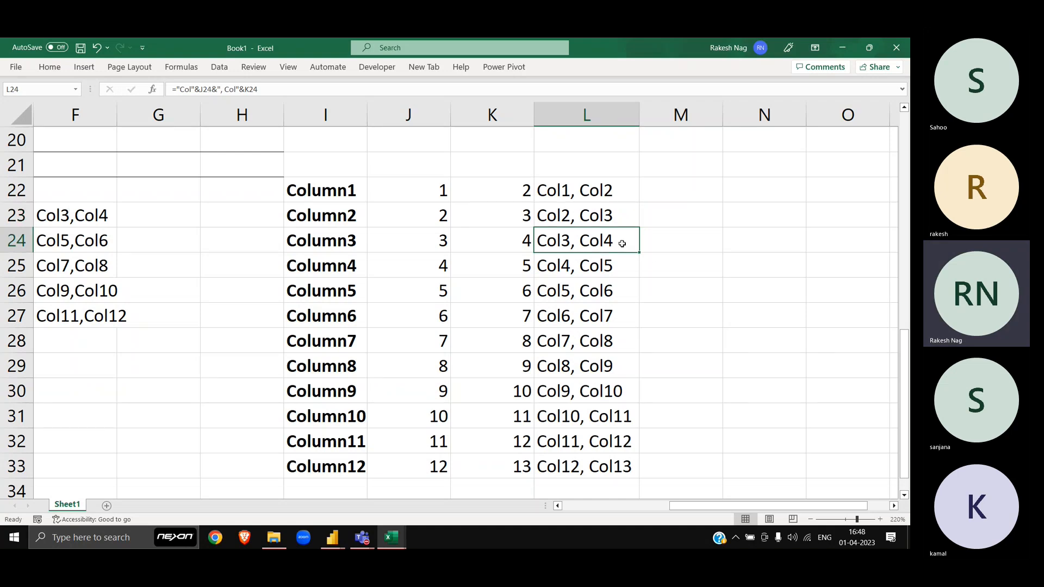
click(66, 241)
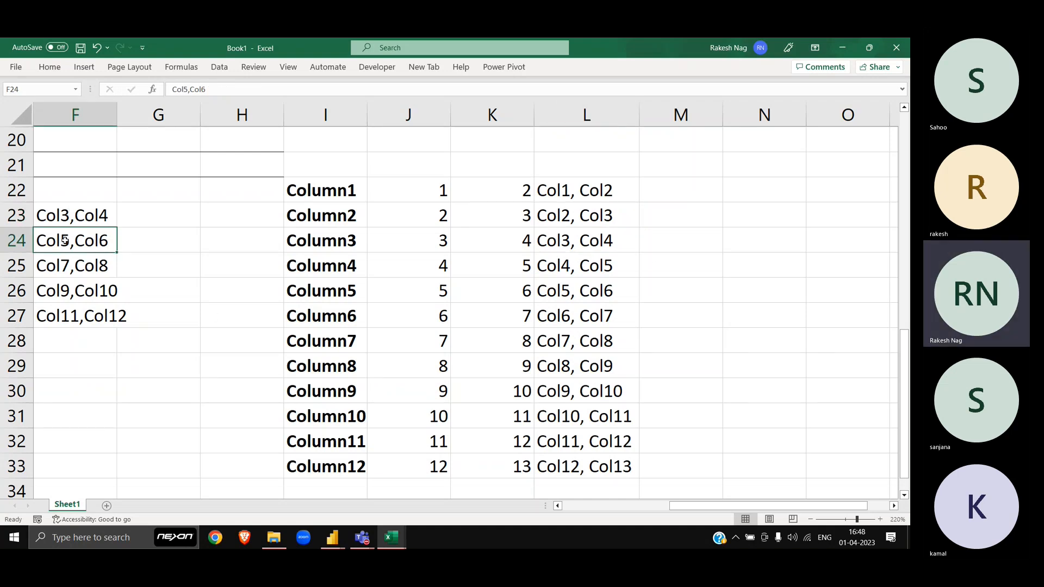
click(567, 249)
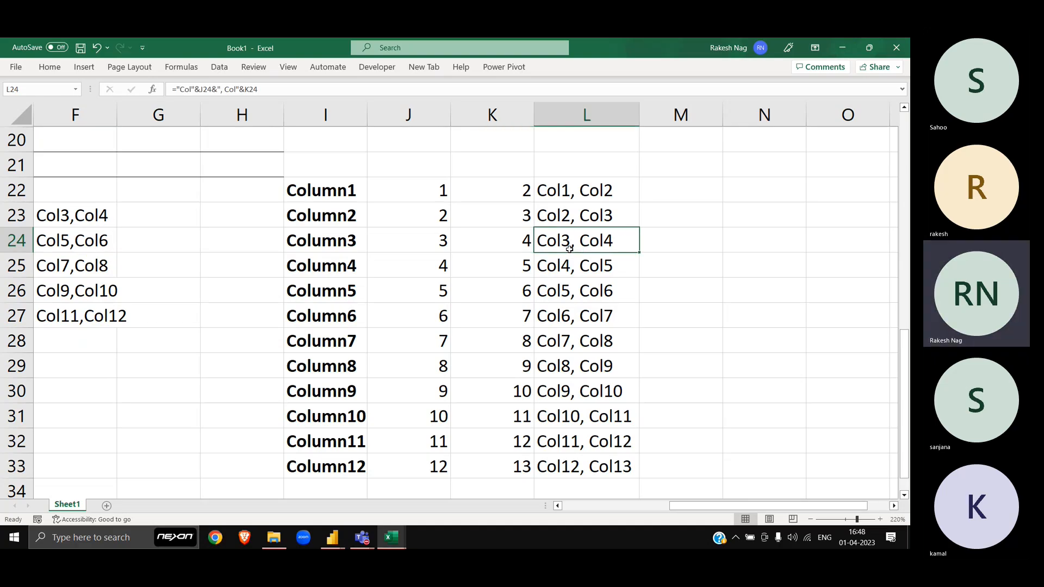
key(ctrl+b)
Step: Bold the Col5, Col6 through Col11, Col12 pairs in L26–L32, undoing a stray paste
key(Down)
key(Down)
key(ctrl+v)
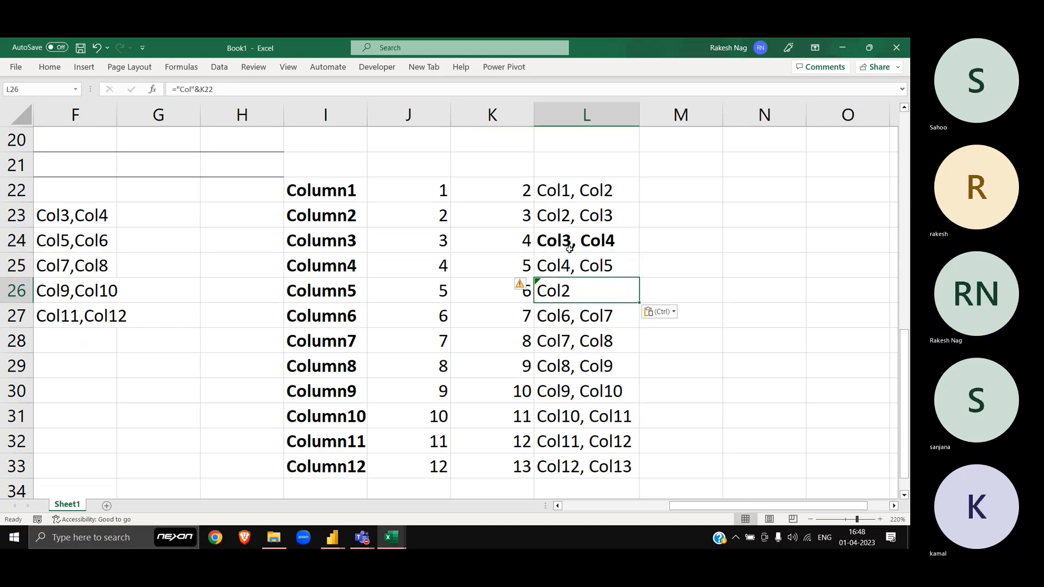
key(ctrl+z)
key(ctrl+b)
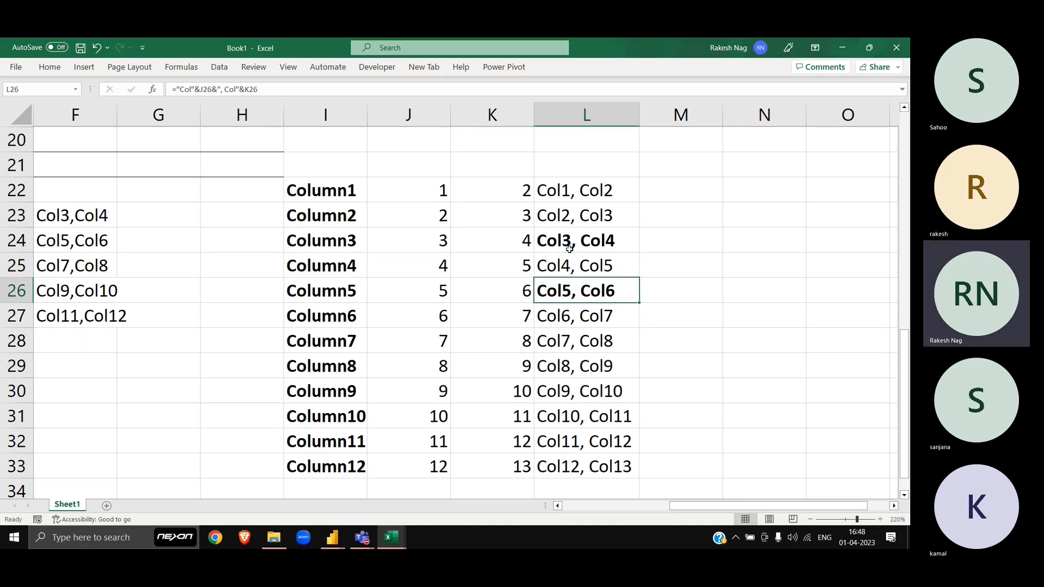
key(Down)
key(Down)
key(ctrl+b)
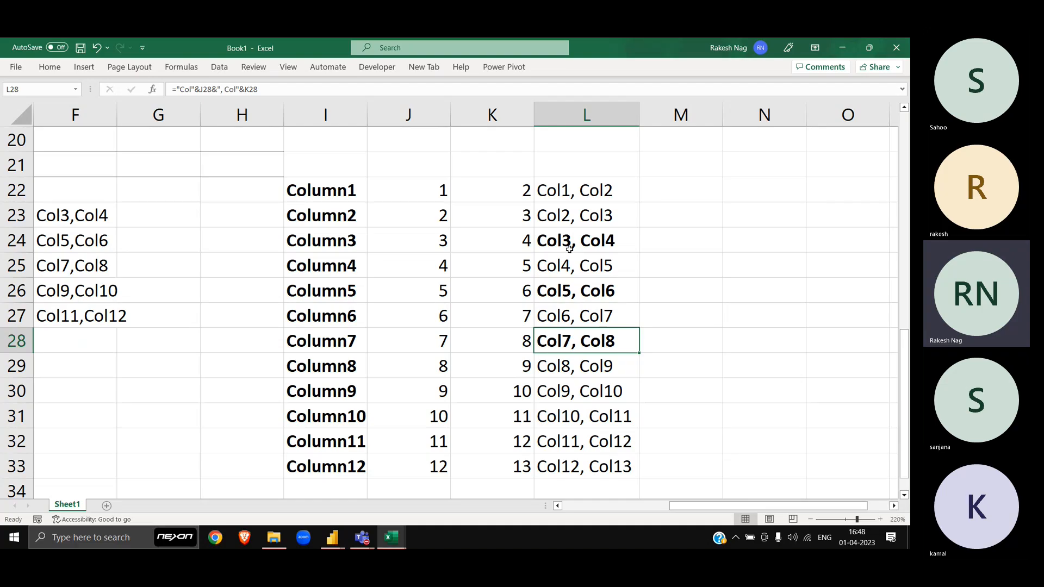
key(Down)
key(Down)
key(ctrl+b)
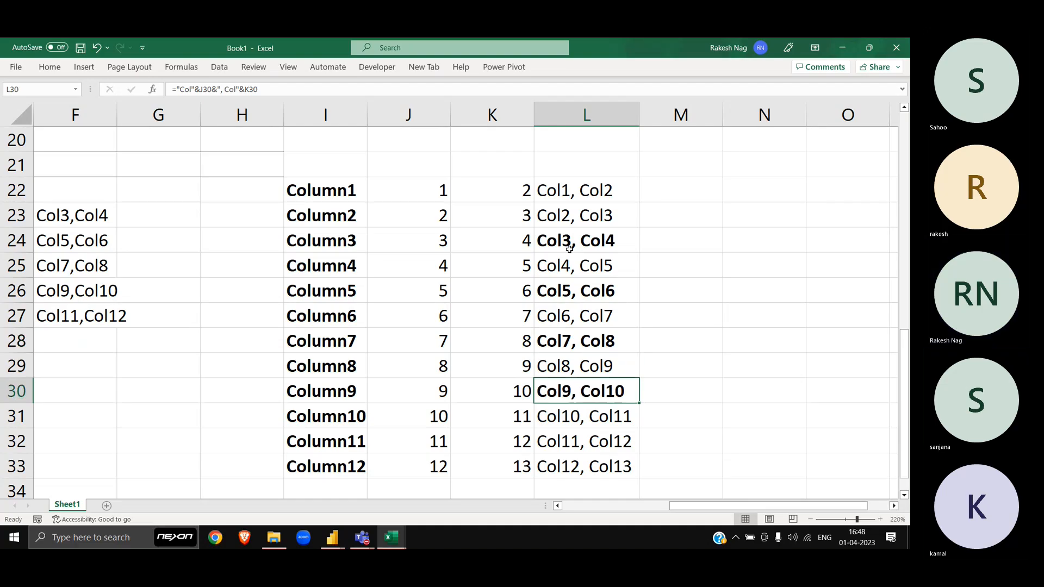
key(Down)
key(Down)
key(ctrl+b)
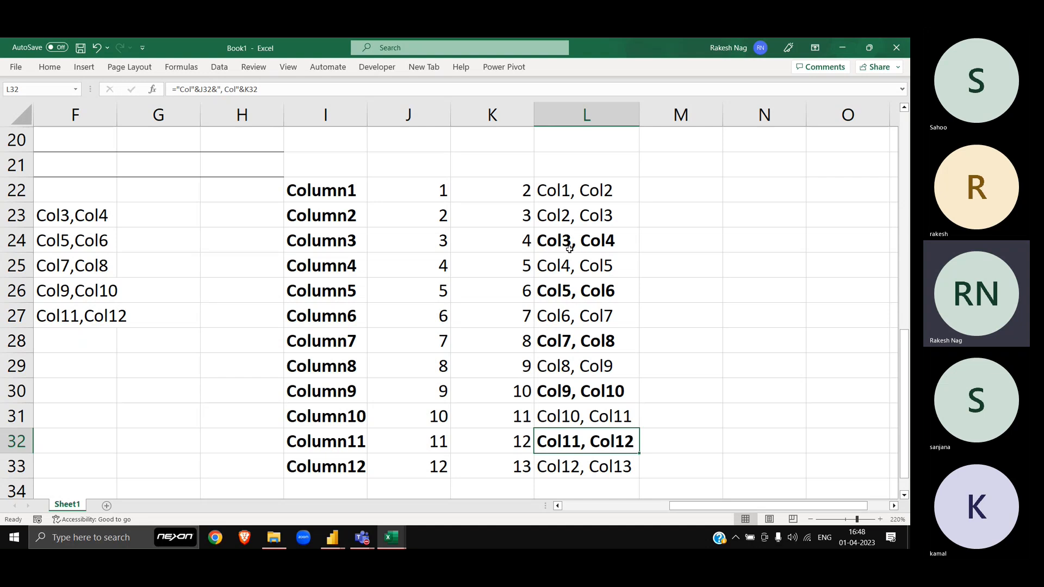
Step: Review the column F pair list and column J numbers, then return to L22
click(65, 216)
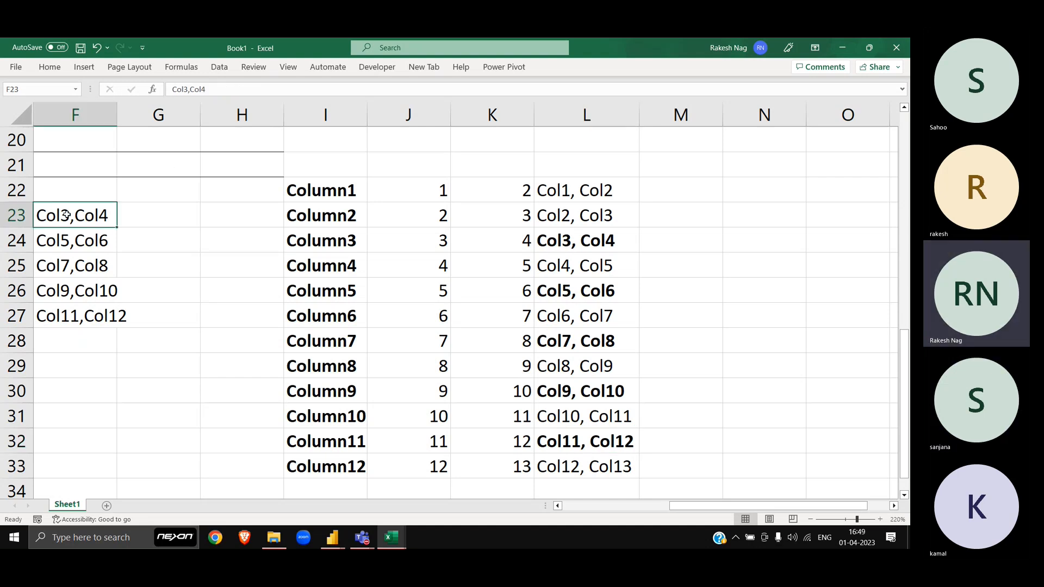
key(ctrl+shift+Down)
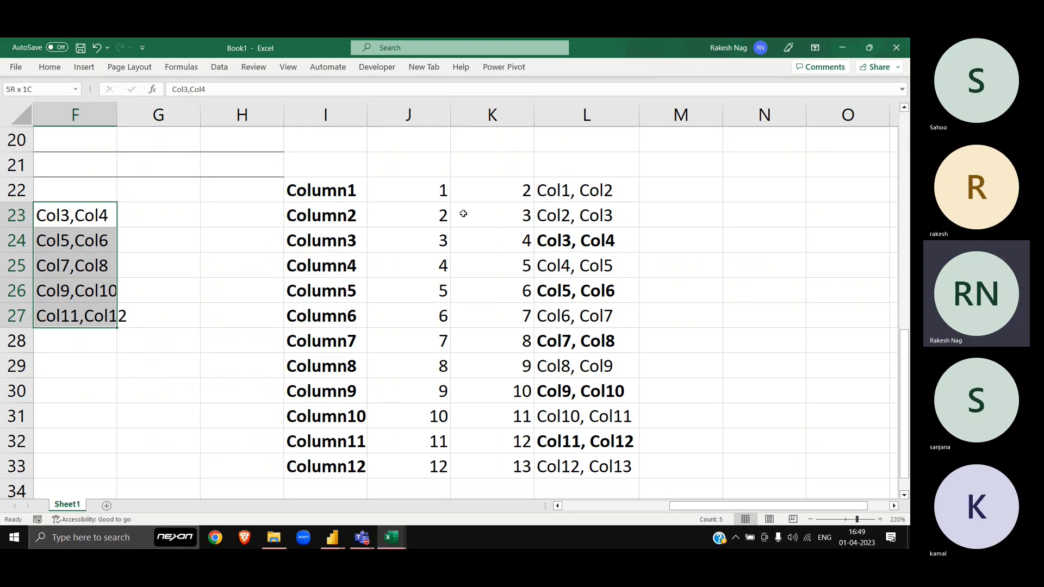
drag(430, 191, 433, 205)
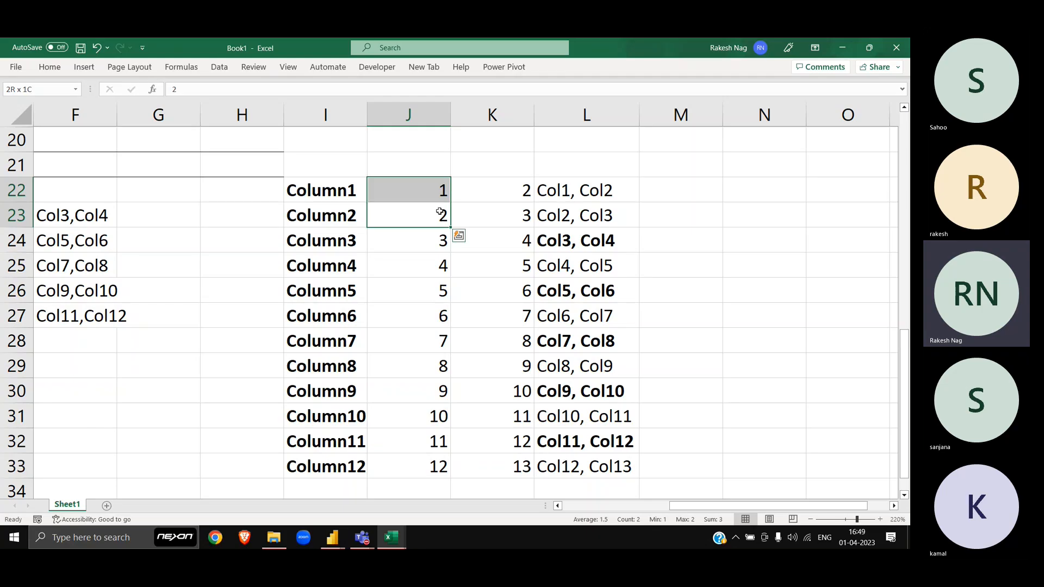
key(Down)
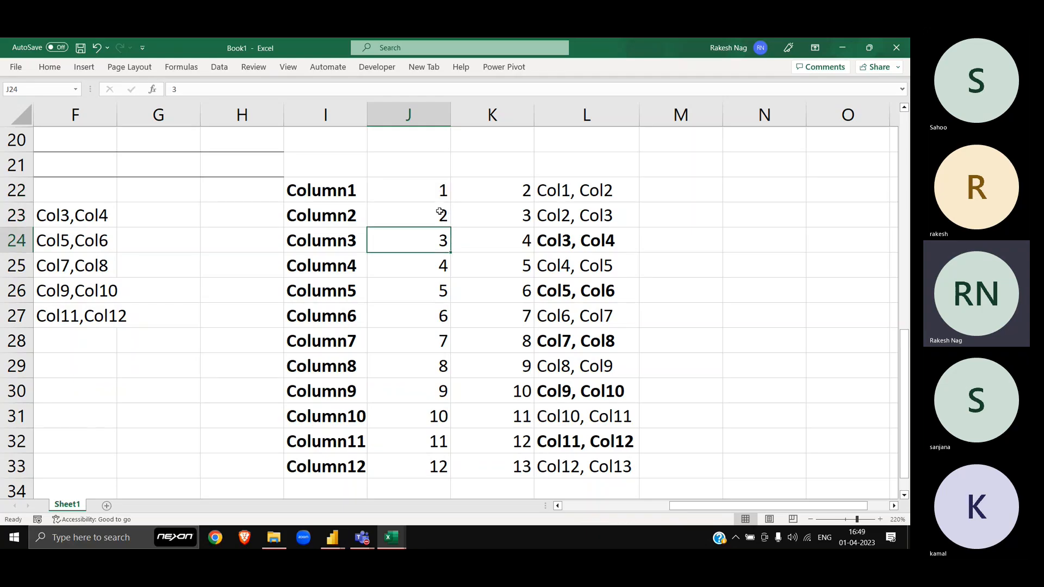
key(ctrl+shift+Down)
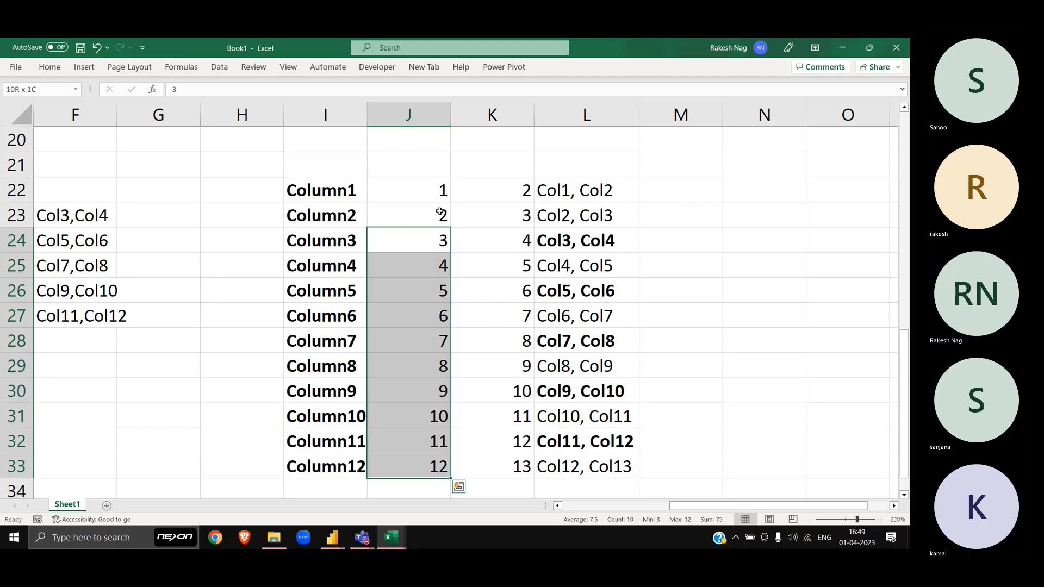
key(Right)
key(Right)
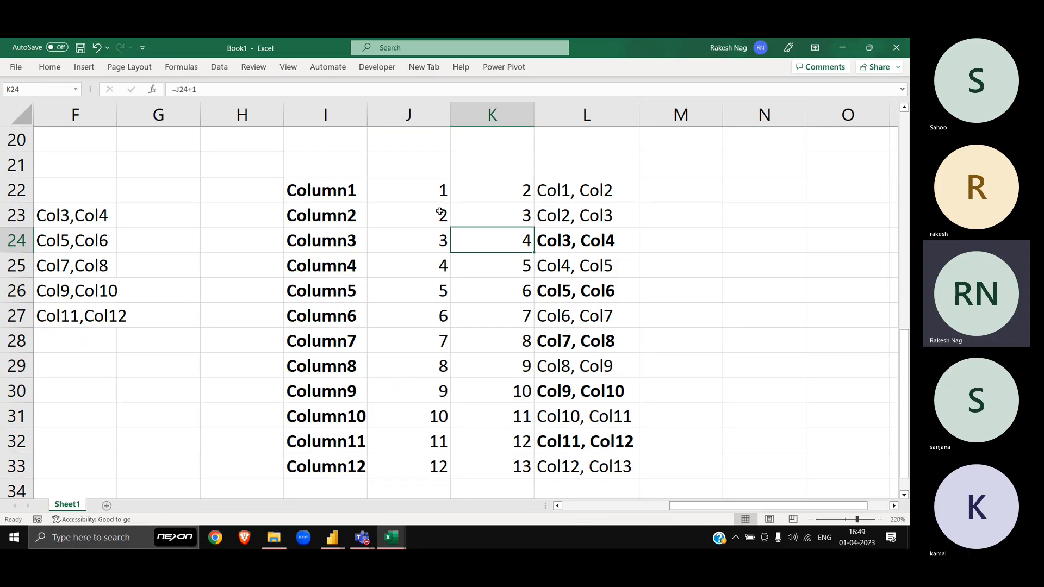
key(Down)
key(Down)
key(Down)
key(Down)
key(Down)
key(Down)
key(Down)
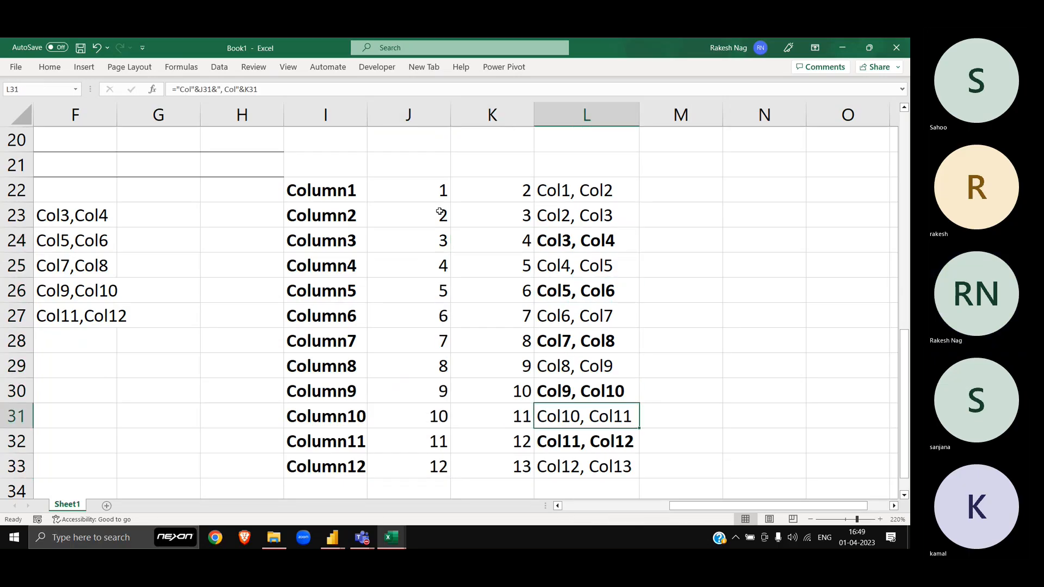
key(Up)
key(Up)
key(Up)
key(Up)
key(Up)
key(Up)
key(Up)
key(Up)
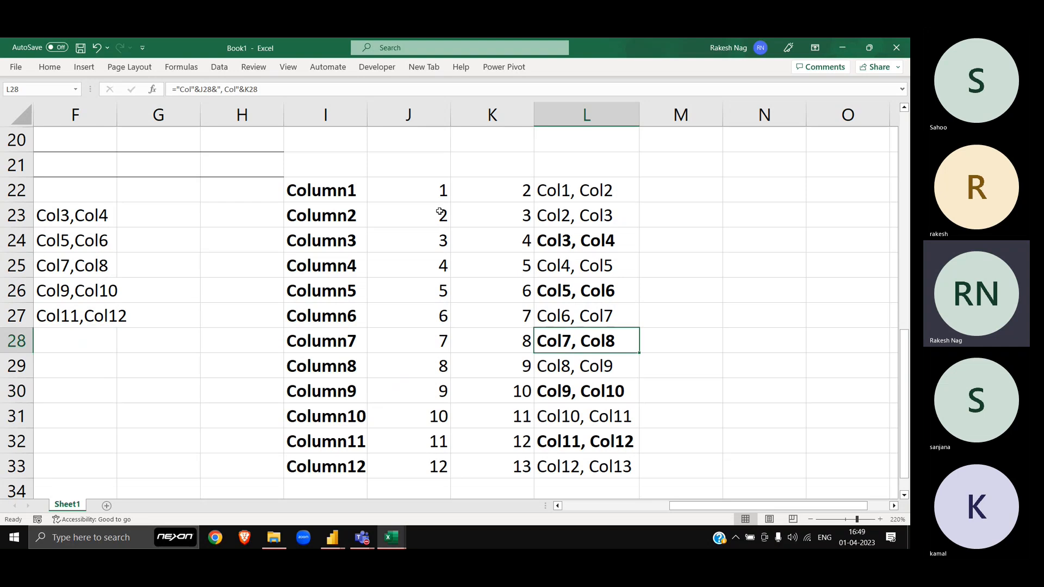
key(Up)
Step: Prefix the L22 formula with "Col1,Col2" and fill it down to L33
key(F2)
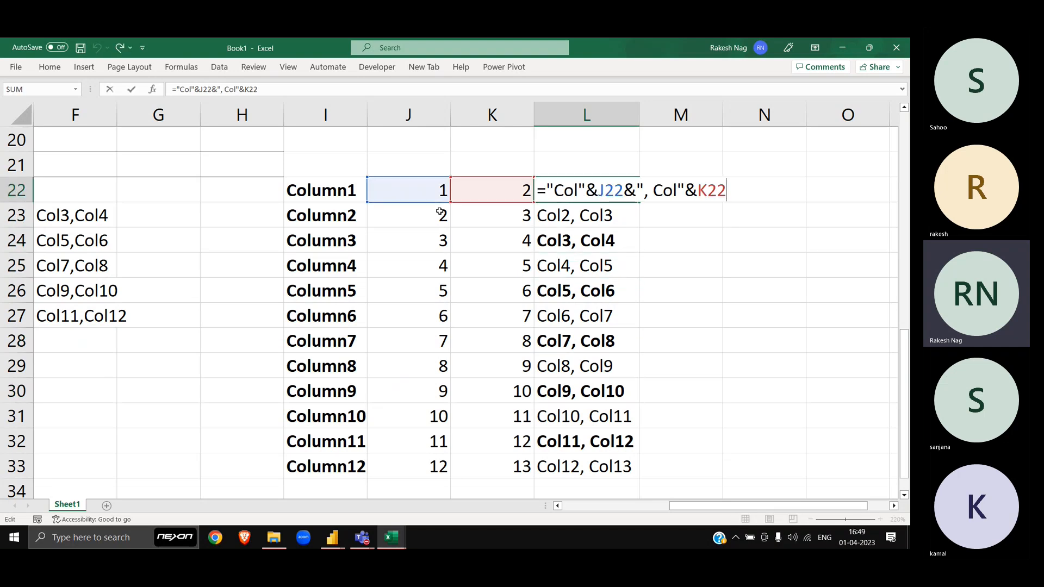
key(Home)
key(Right)
text("Col1)
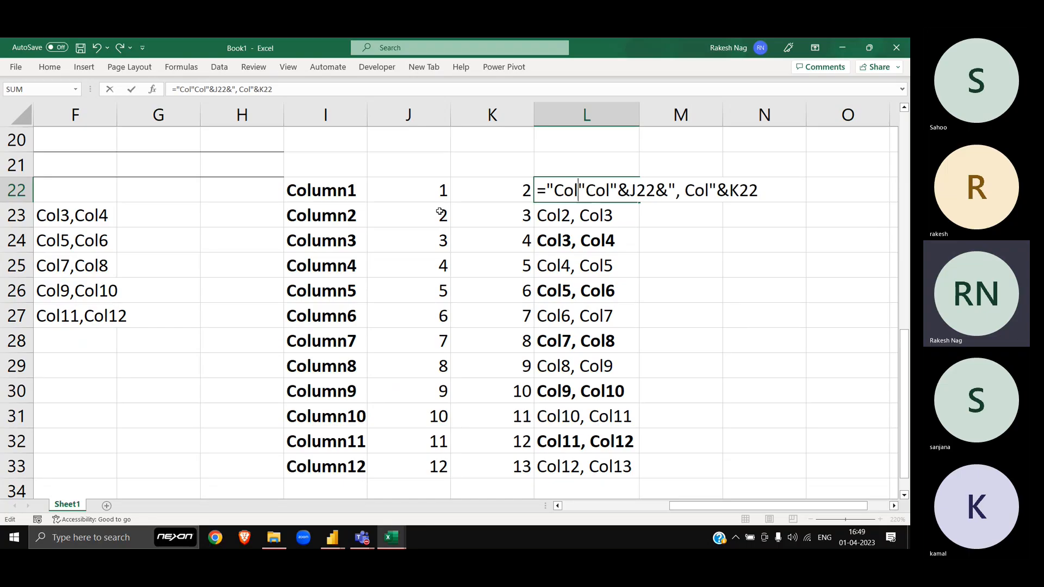
text(,Col)
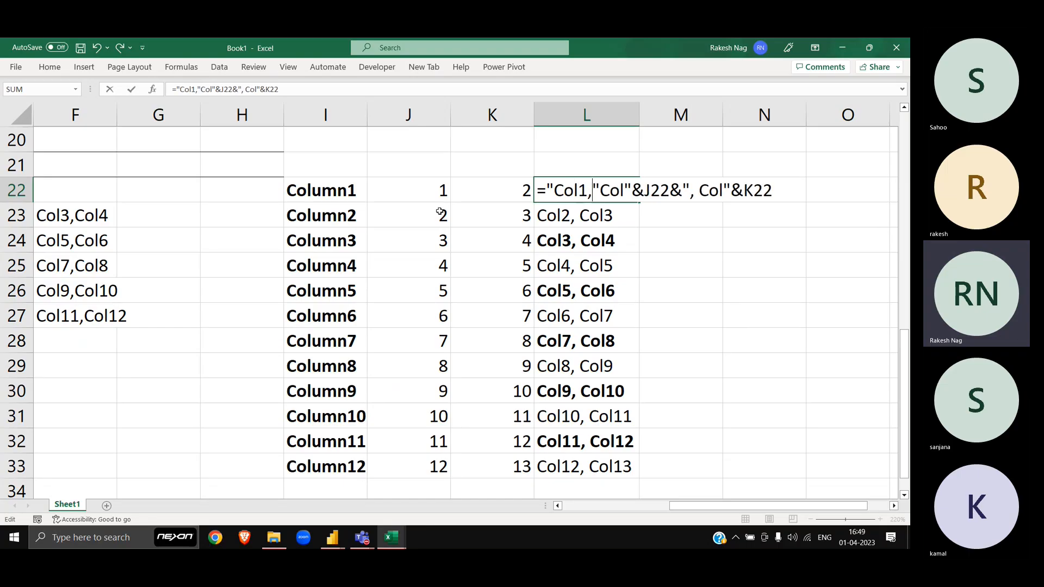
text(2"&)
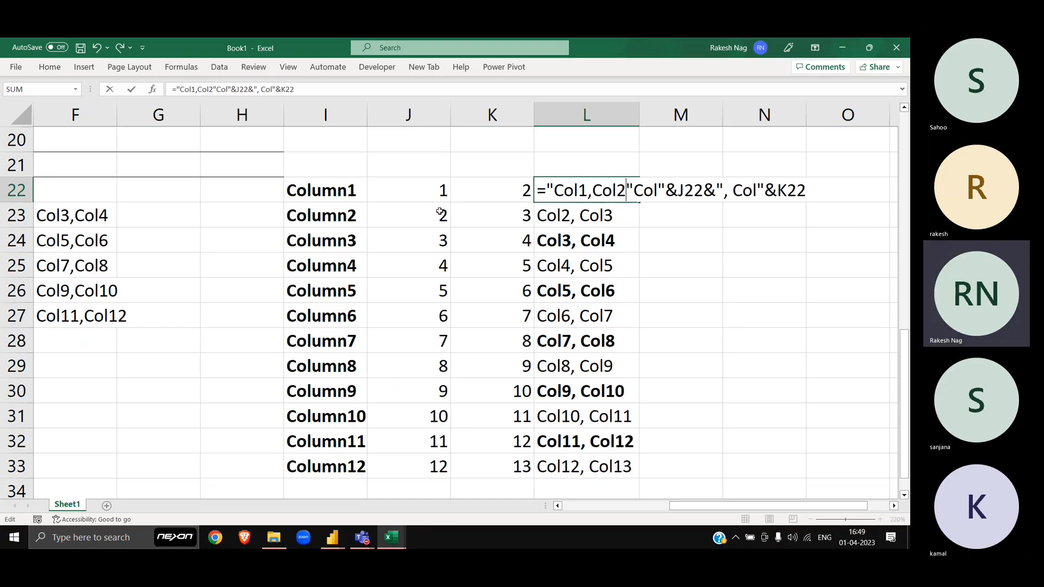
key(ctrl+Return)
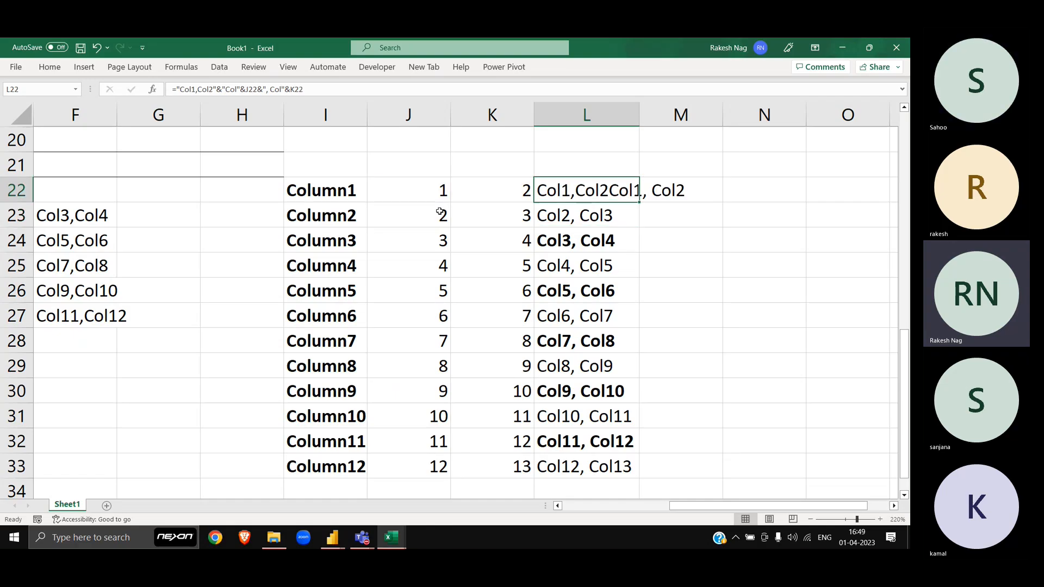
key(ctrl+shift+Down)
key(ctrl+d)
Step: Add the missing comma after Col2 in L22 and refill L22:L33
key(Up)
key(Down)
key(F2)
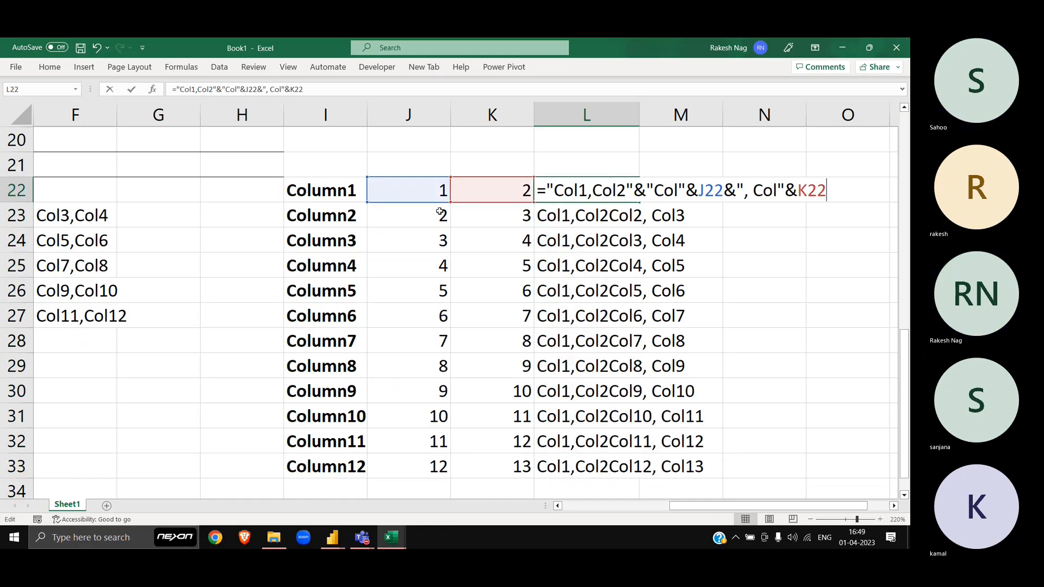
key(Left)
key(Left)
key(Left)
key(Left)
key(Left)
key(Left)
key(Left)
key(Left)
key(Left)
key(Left)
key(Left)
key(Left)
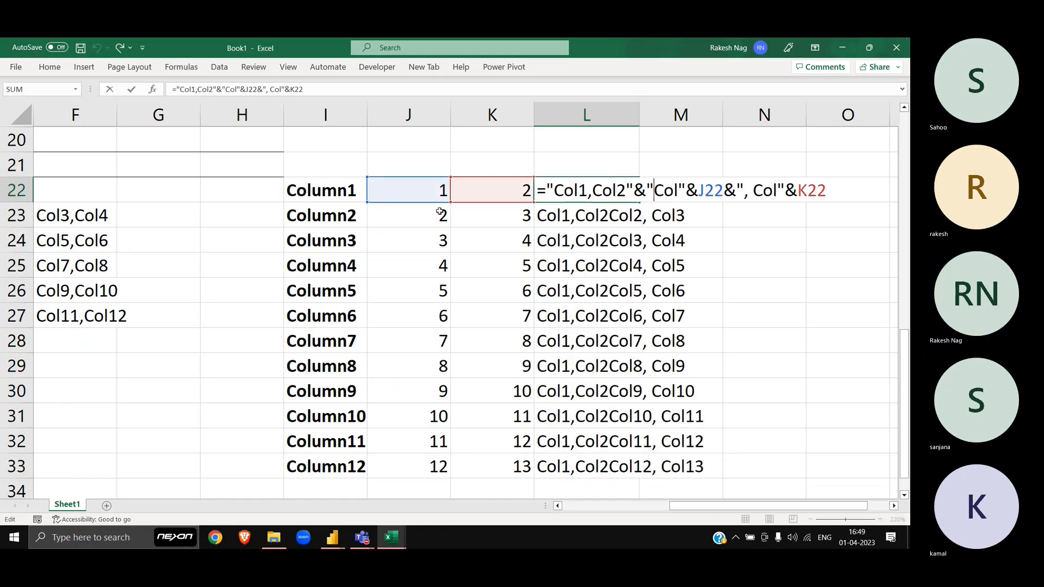
key(Left)
key(Left)
key(Left)
key(Left)
key(Left)
text(,)
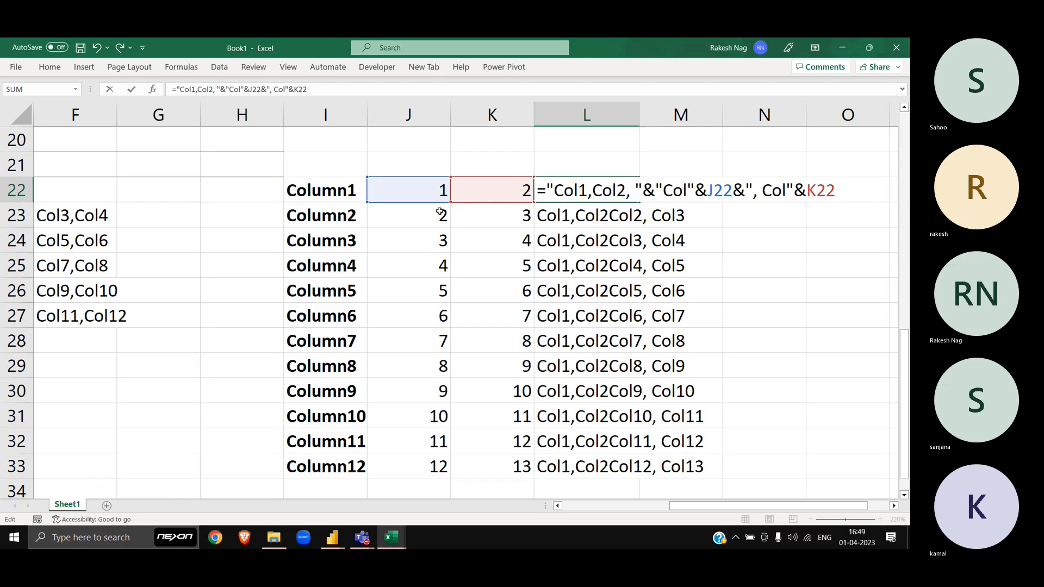
key(Return)
key(Up)
key(ctrl+shift+Down)
key(ctrl+d)
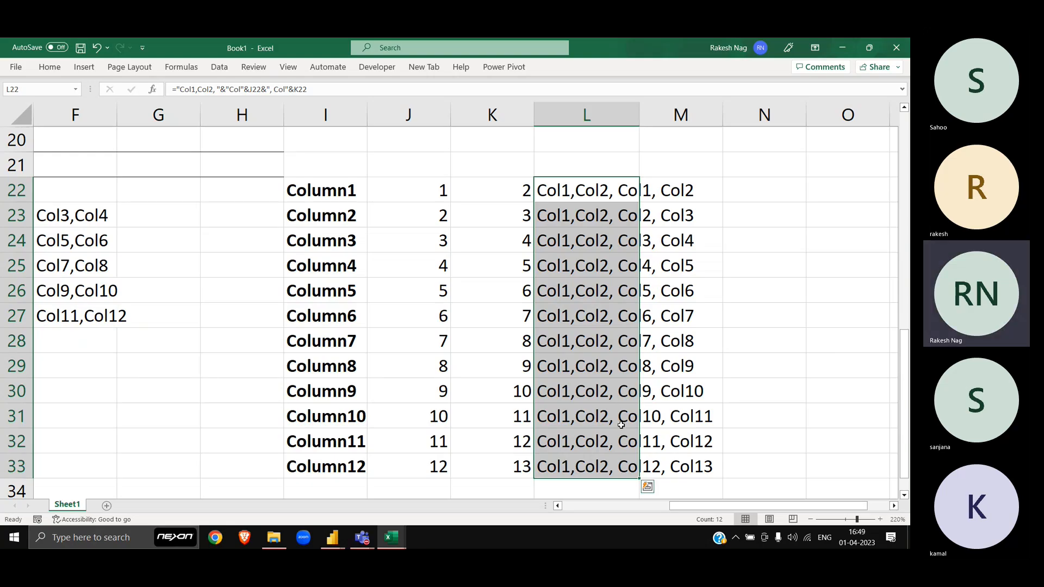
Step: Check the combined results from L22 downward, then return to Power Query Editor
click(728, 230)
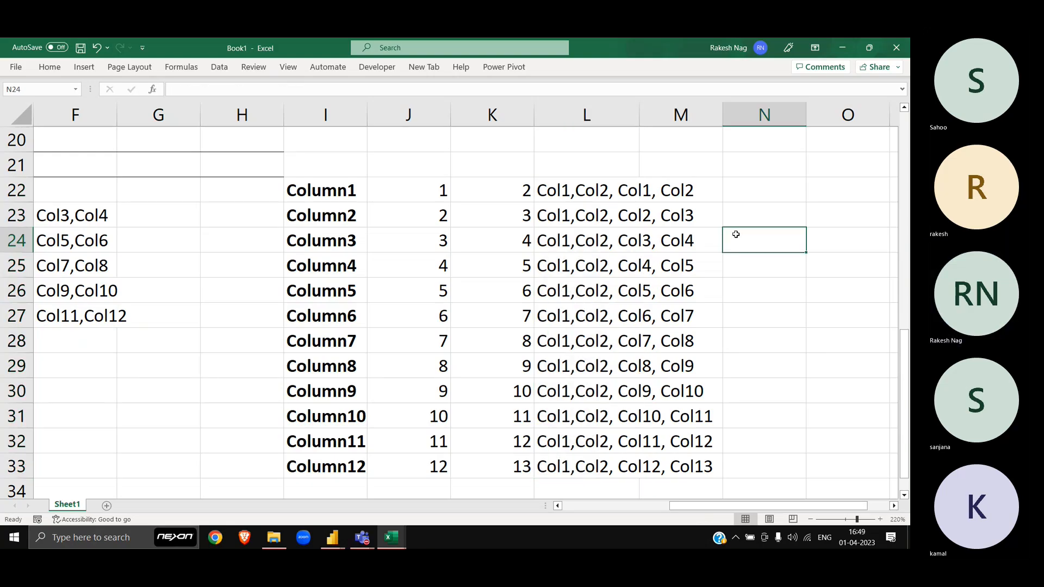
click(576, 191)
key(Down)
key(Down)
key(Down)
key(Down)
key(Down)
key(Down)
key(Down)
key(Down)
key(Down)
key(Down)
key(Down)
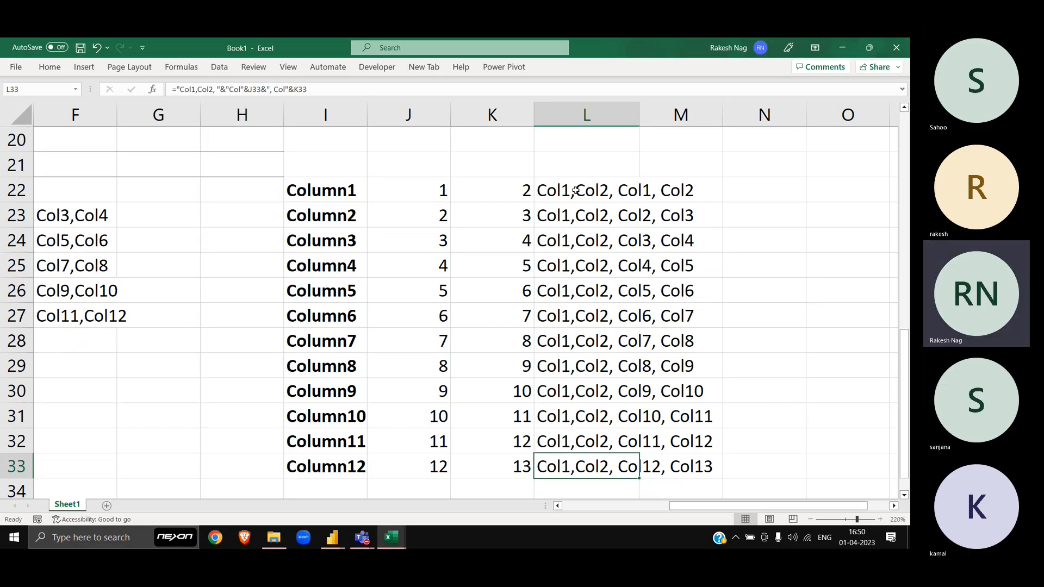
key(alt+Tab)
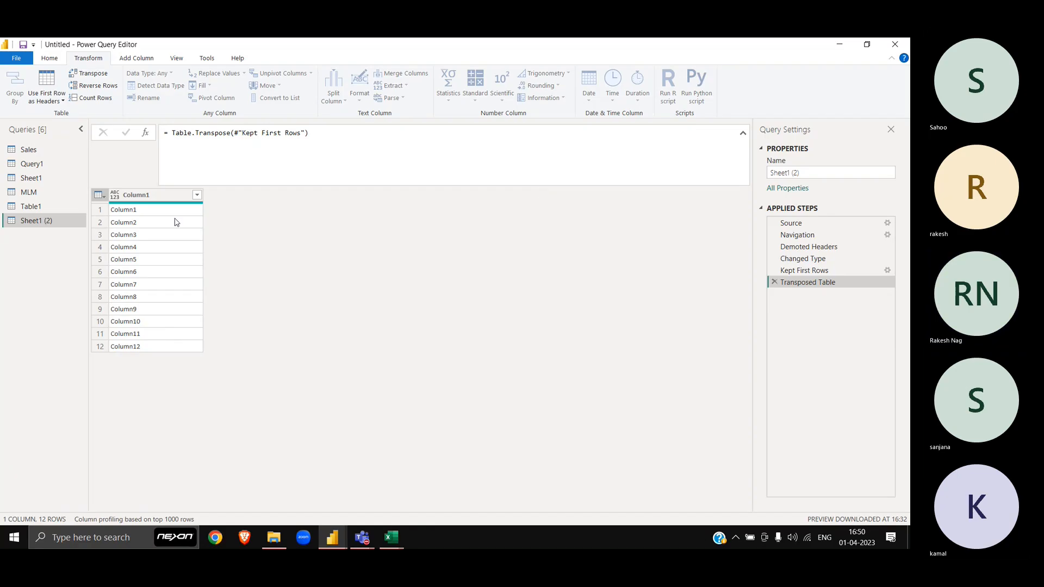
Step: Add an Index column starting from 1 to the transposed Sheet1 (2) query
click(152, 195)
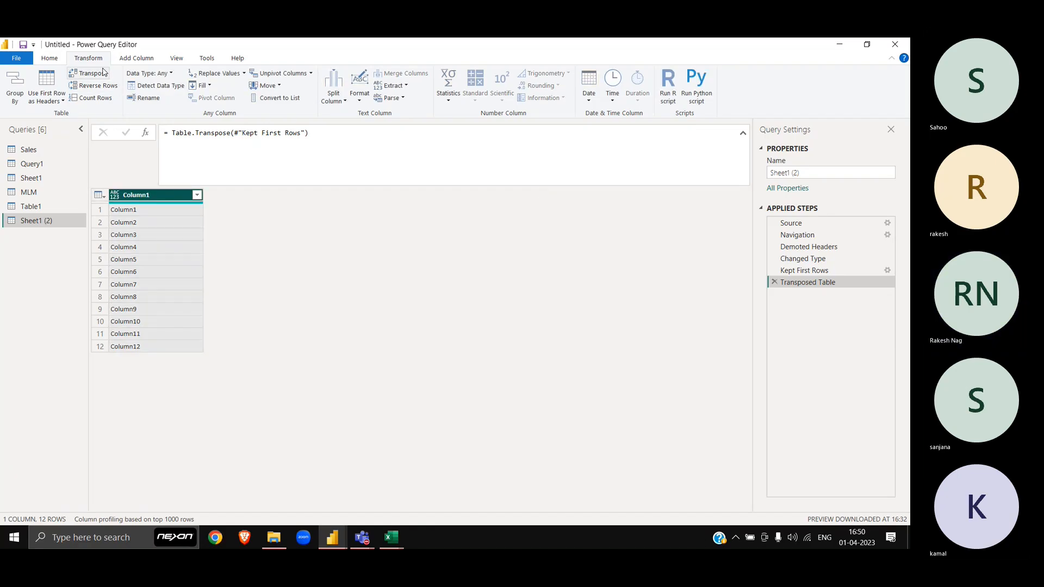
click(136, 58)
click(163, 86)
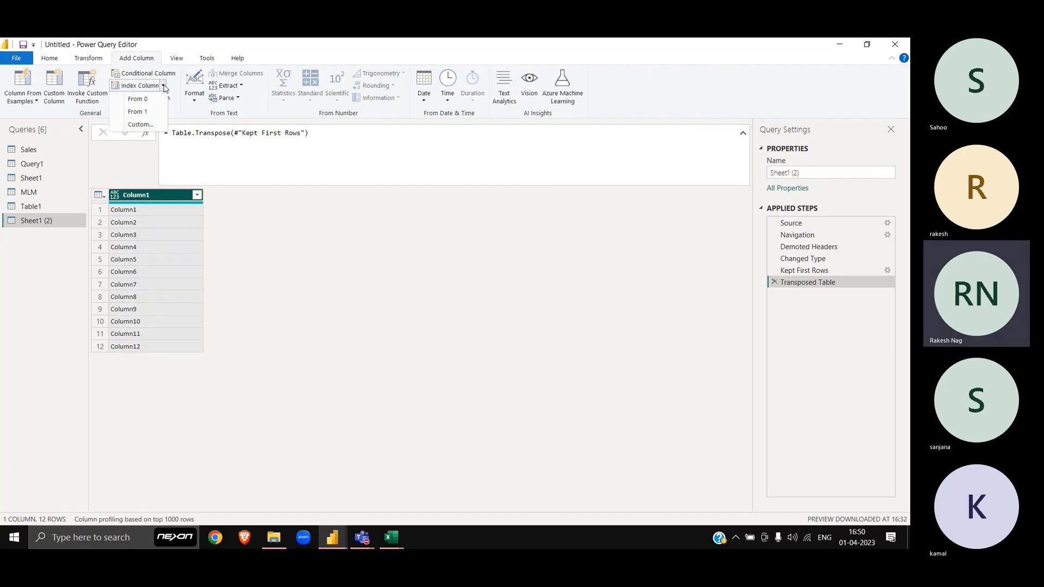
click(156, 112)
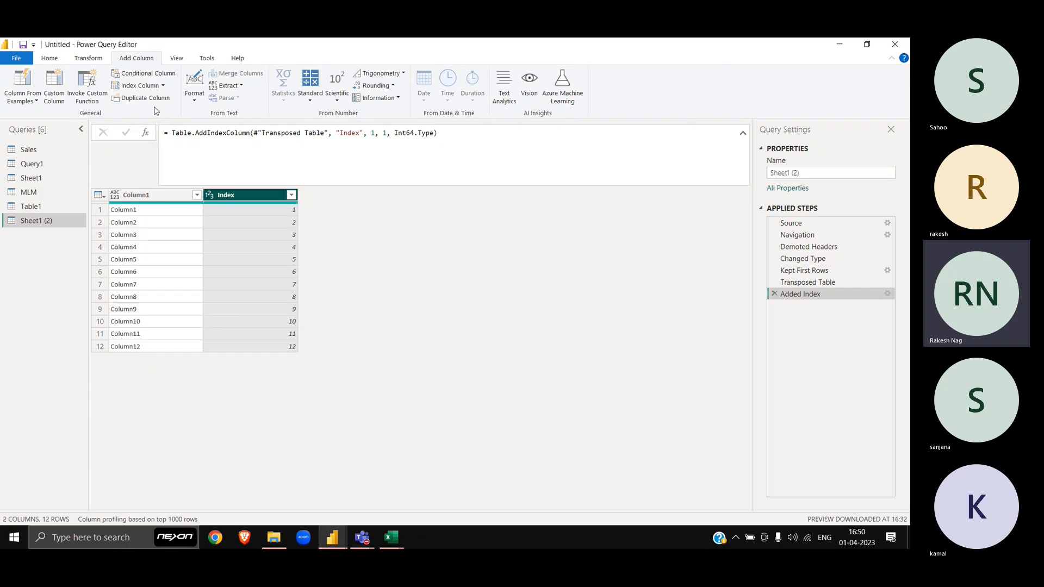
Step: Remove the top 2 rows so the table starts at Column3
click(182, 203)
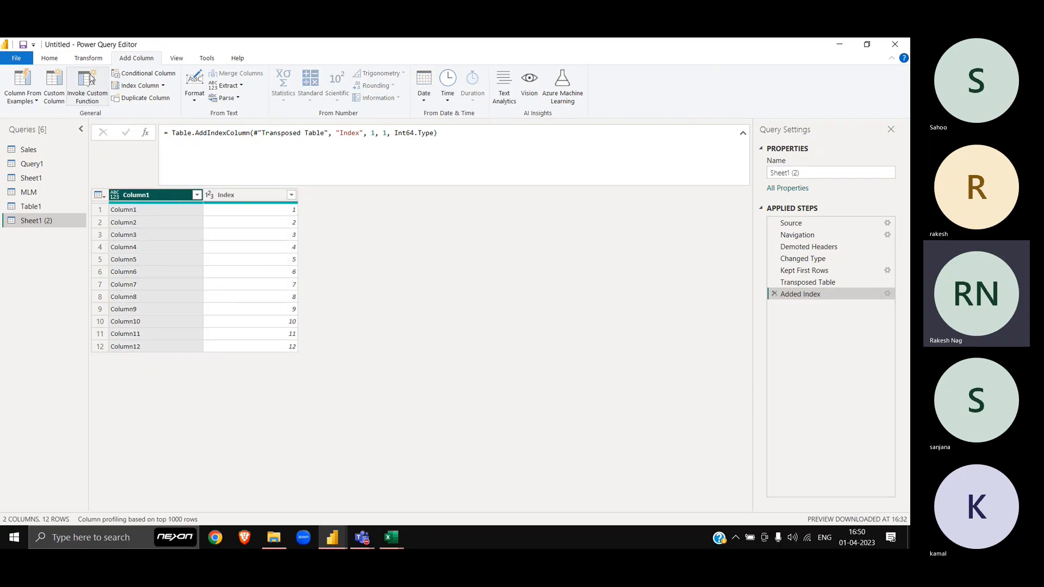
click(58, 60)
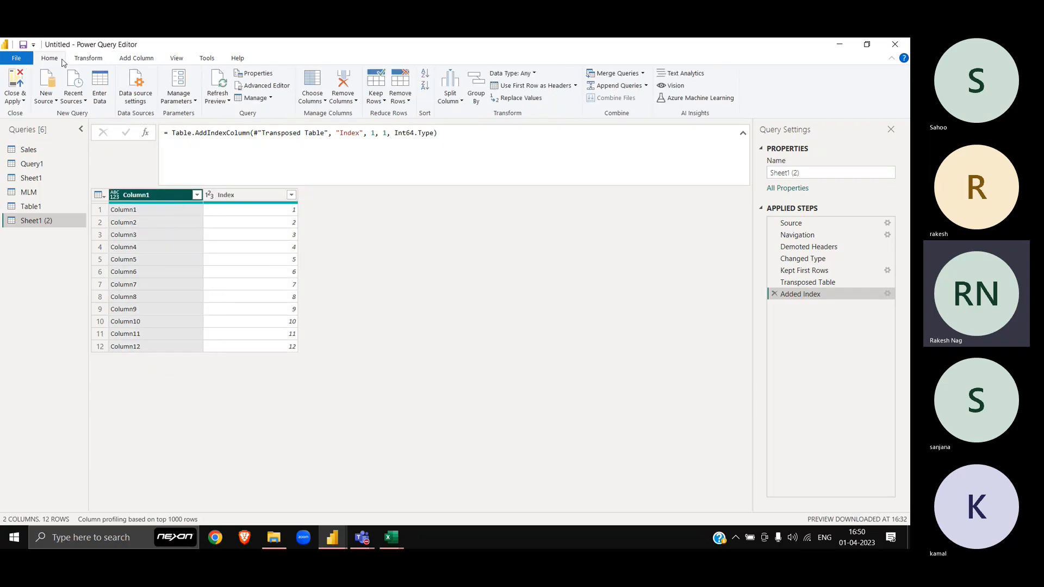
click(380, 100)
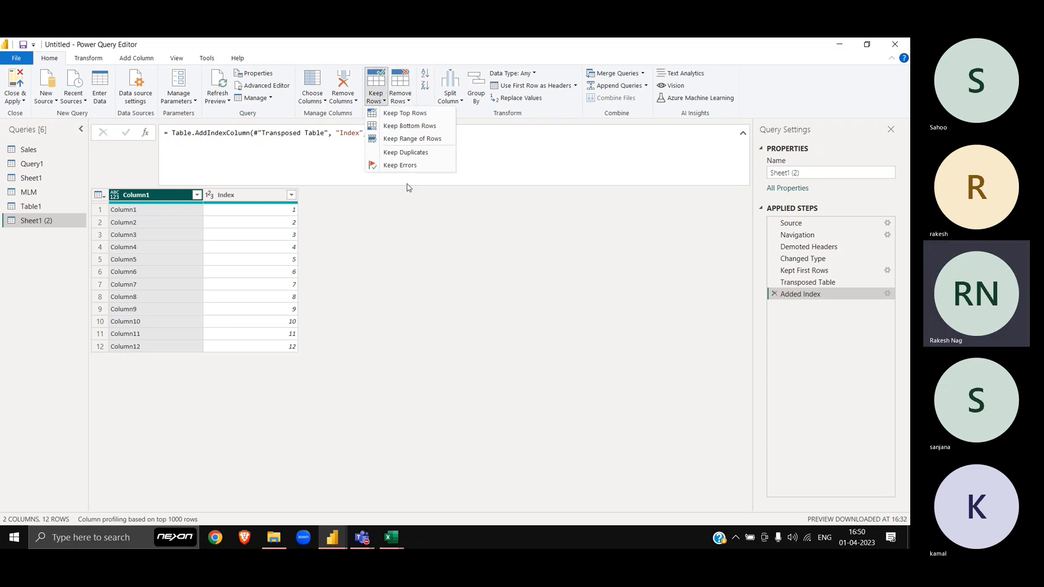
click(395, 99)
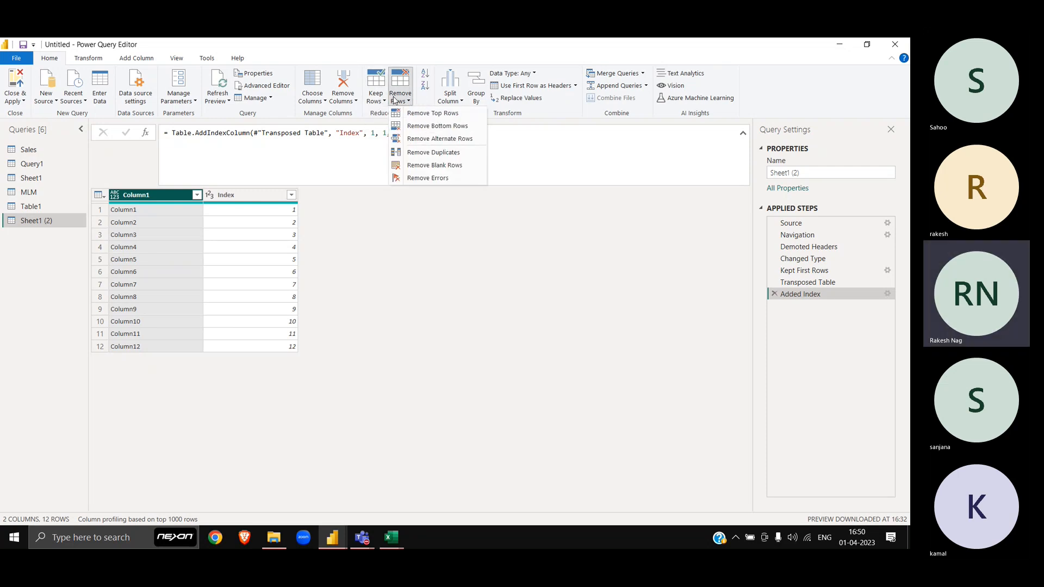
click(430, 114)
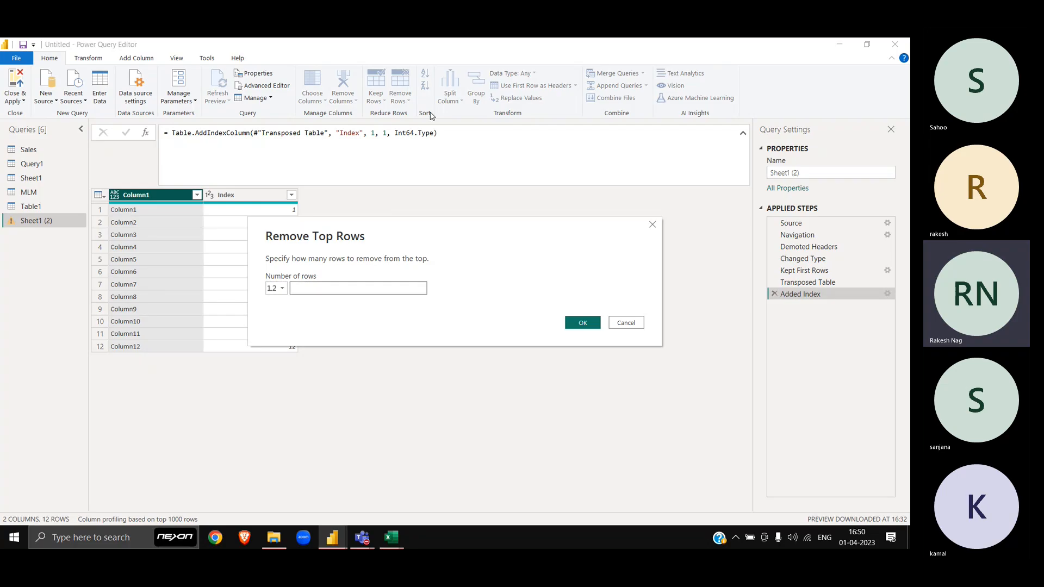
click(576, 325)
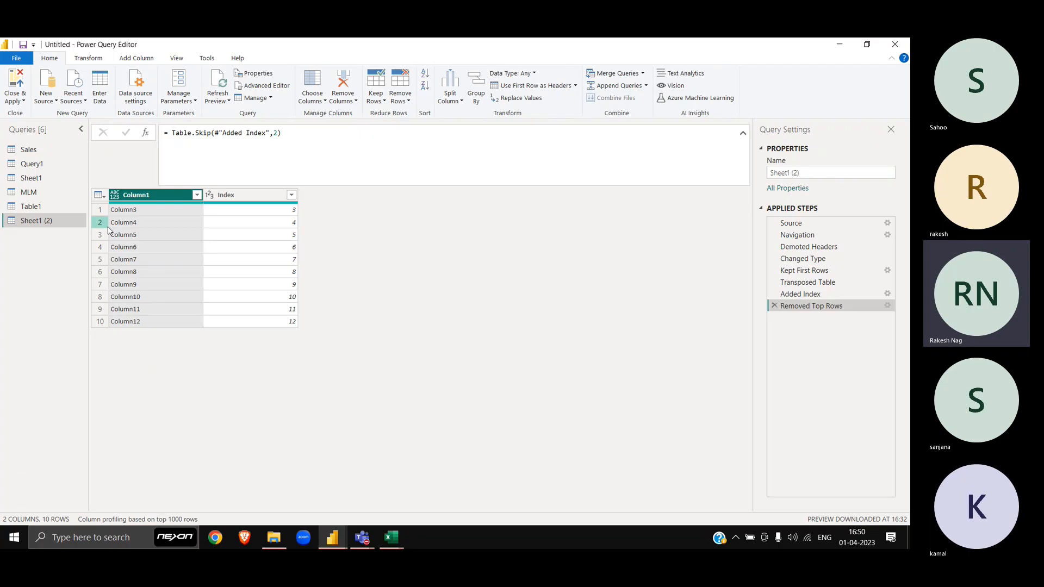
Step: Flag Index with Is Even, keep only FALSE rows, then delete the Is Even column
click(137, 61)
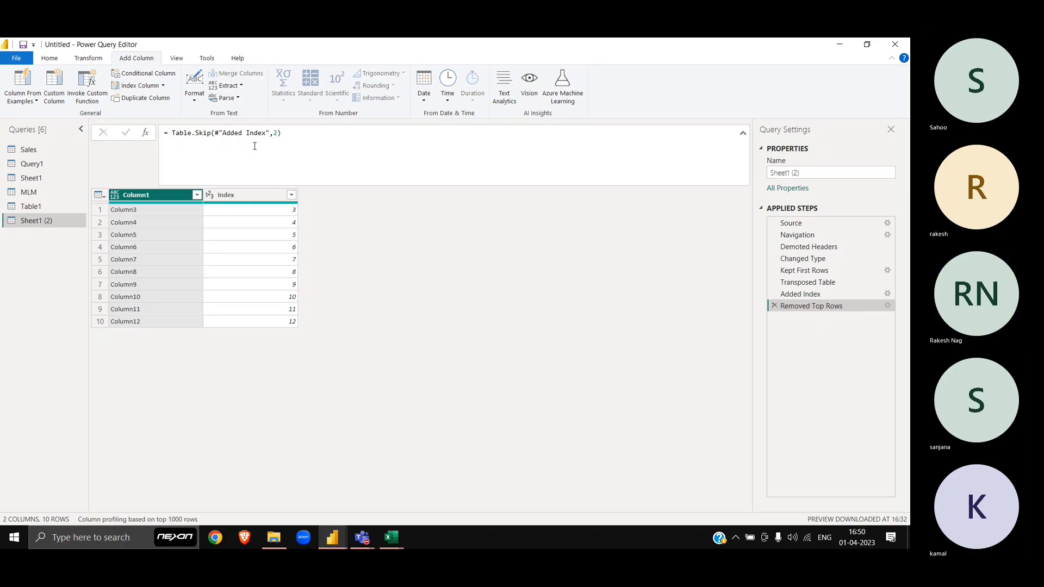
click(252, 193)
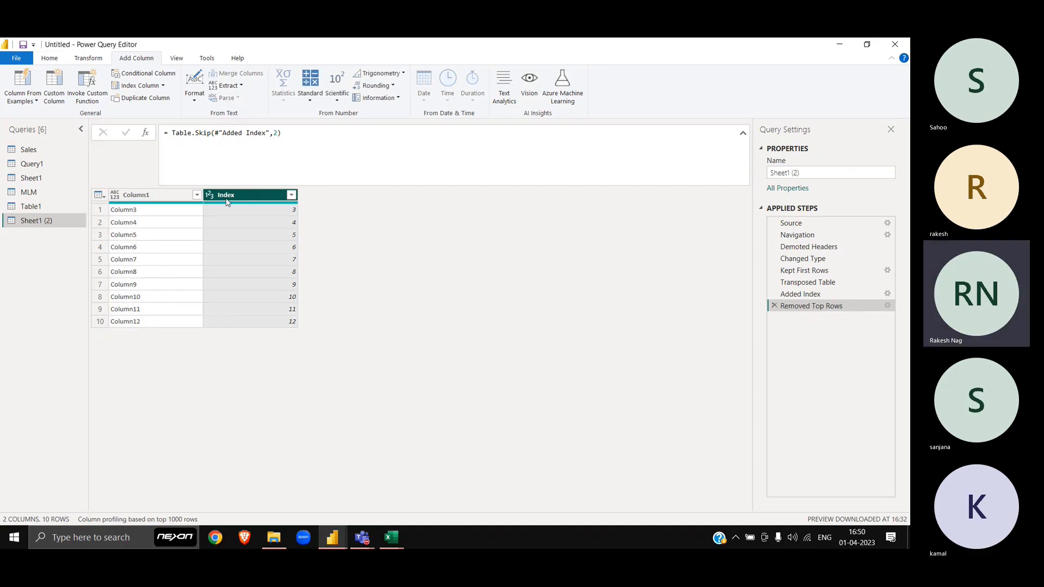
click(398, 99)
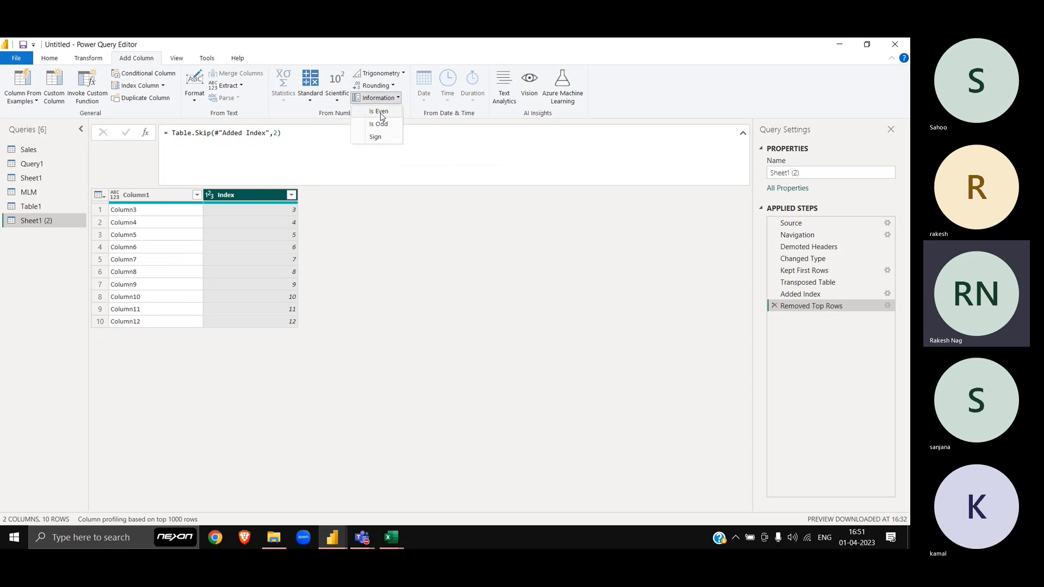
click(381, 112)
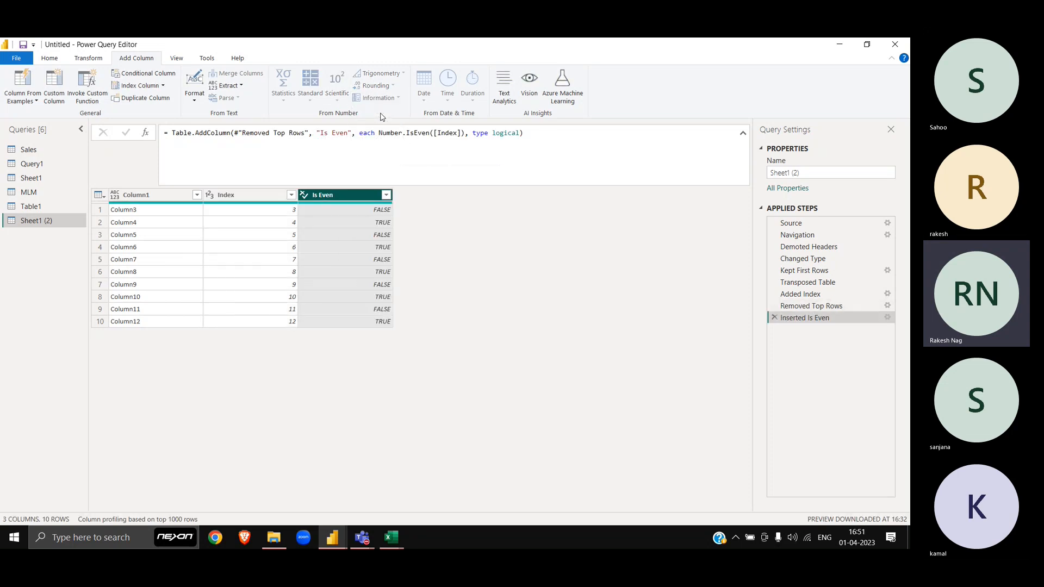
click(386, 197)
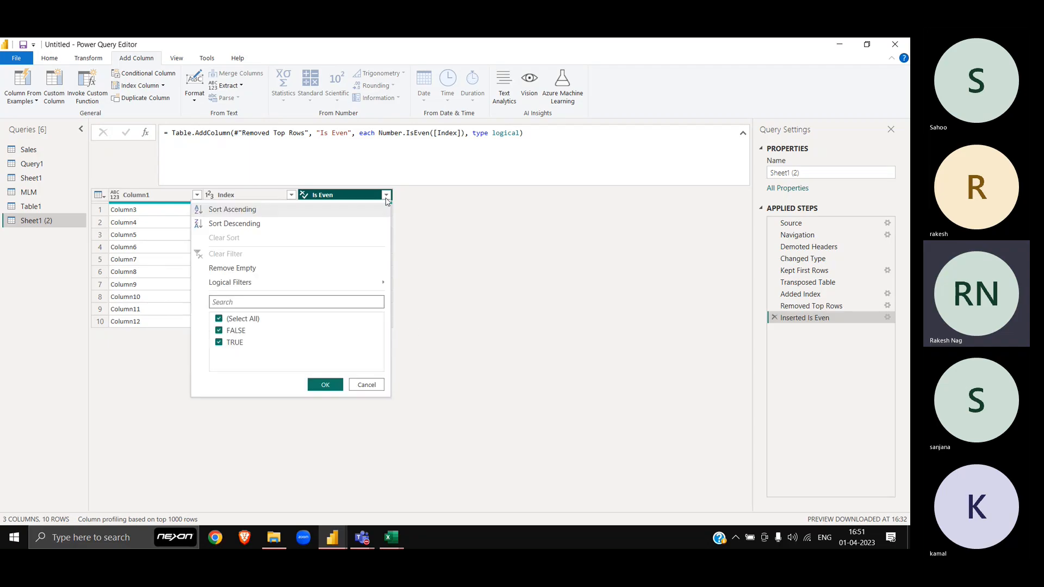
click(235, 343)
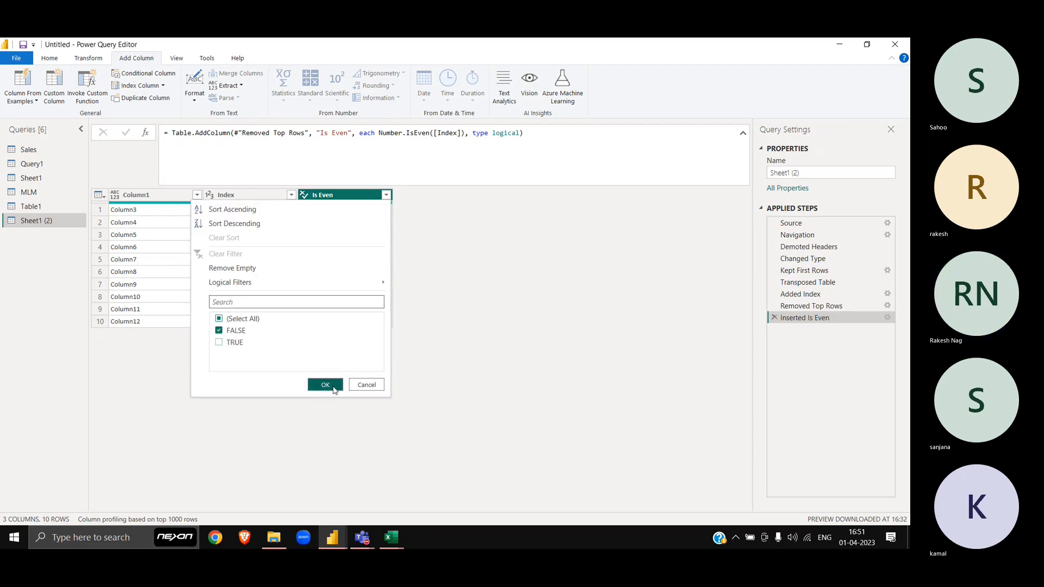
click(327, 384)
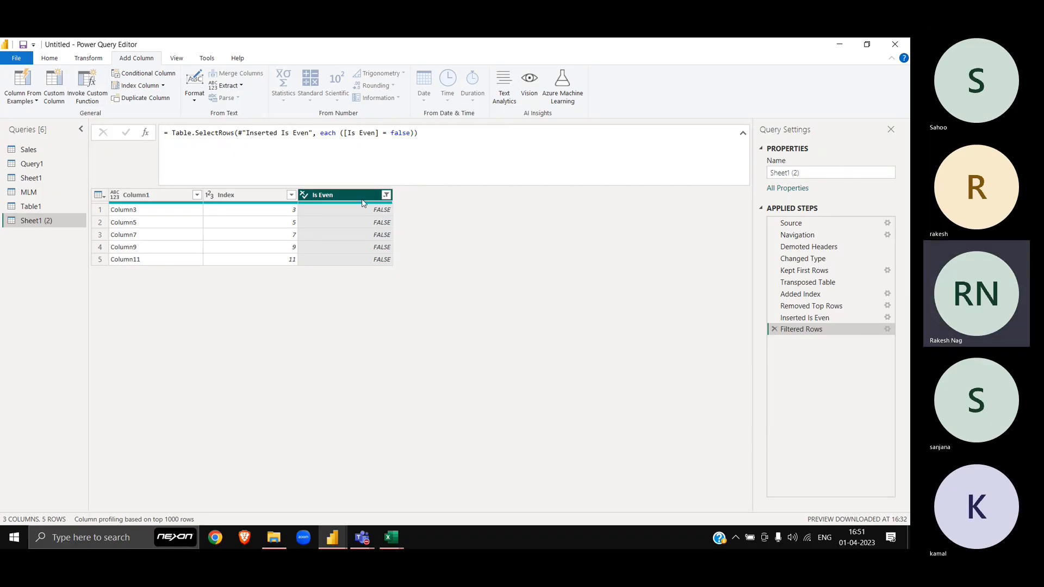
key(Delete)
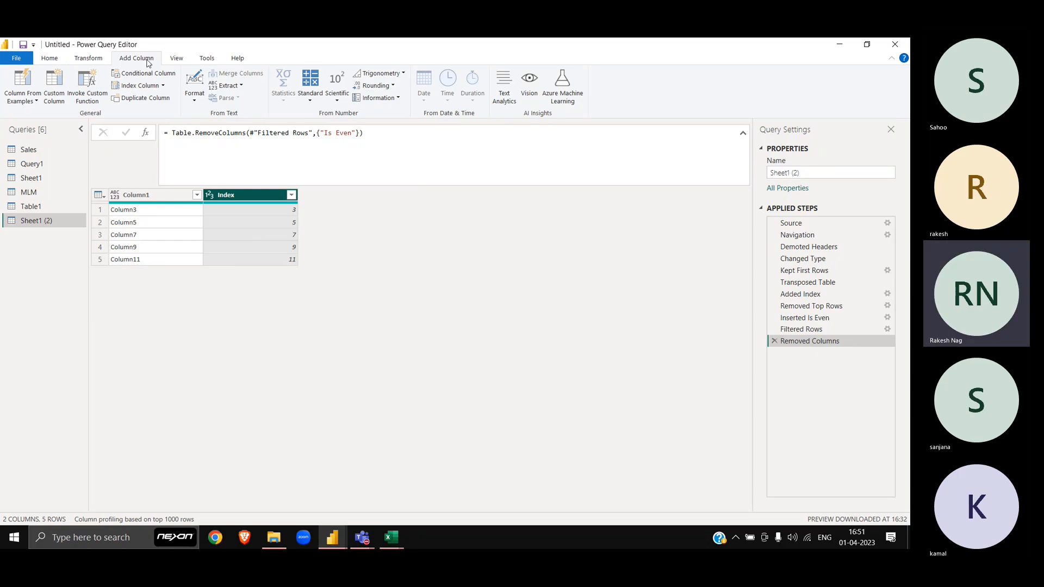
Step: Add a Custom column with the formula [Index]+1
click(61, 100)
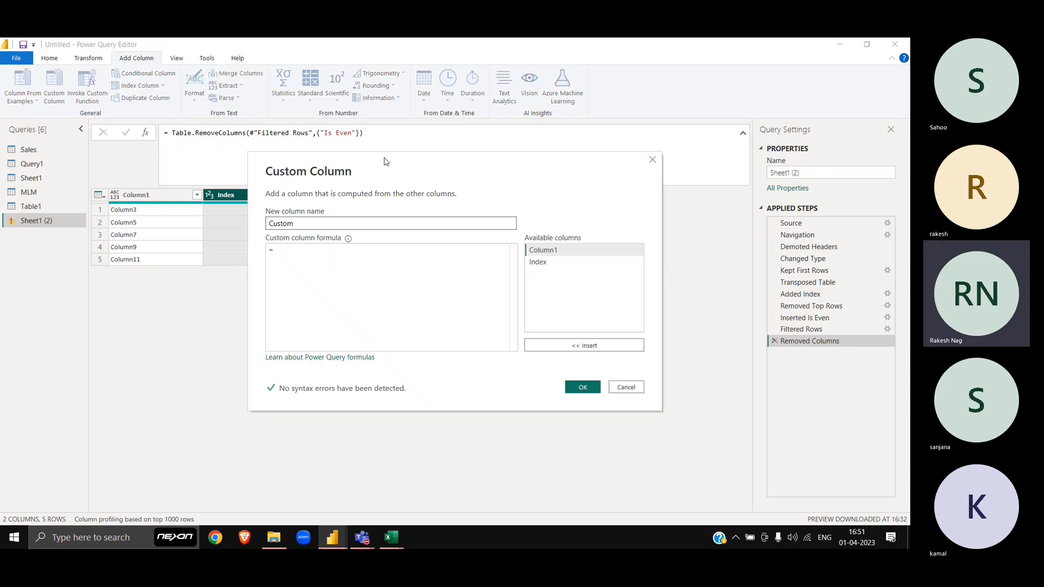
drag(383, 160, 526, 223)
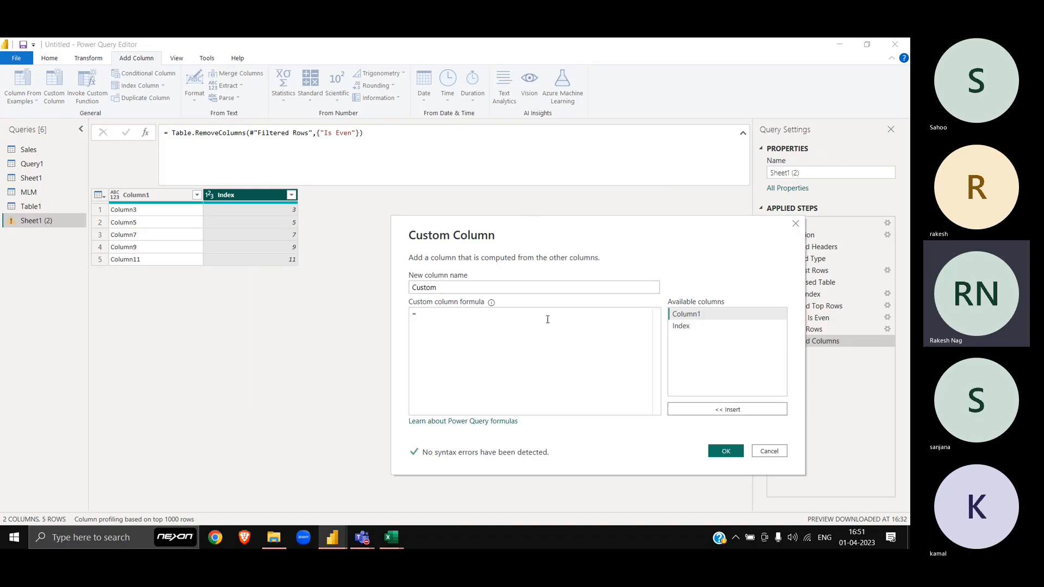
double_click(739, 327)
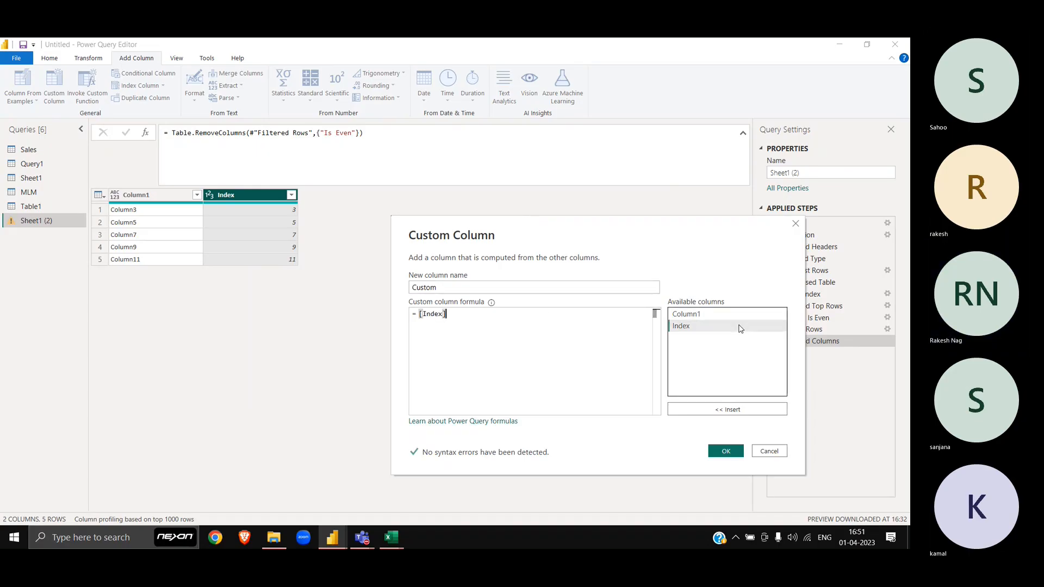
text(+1)
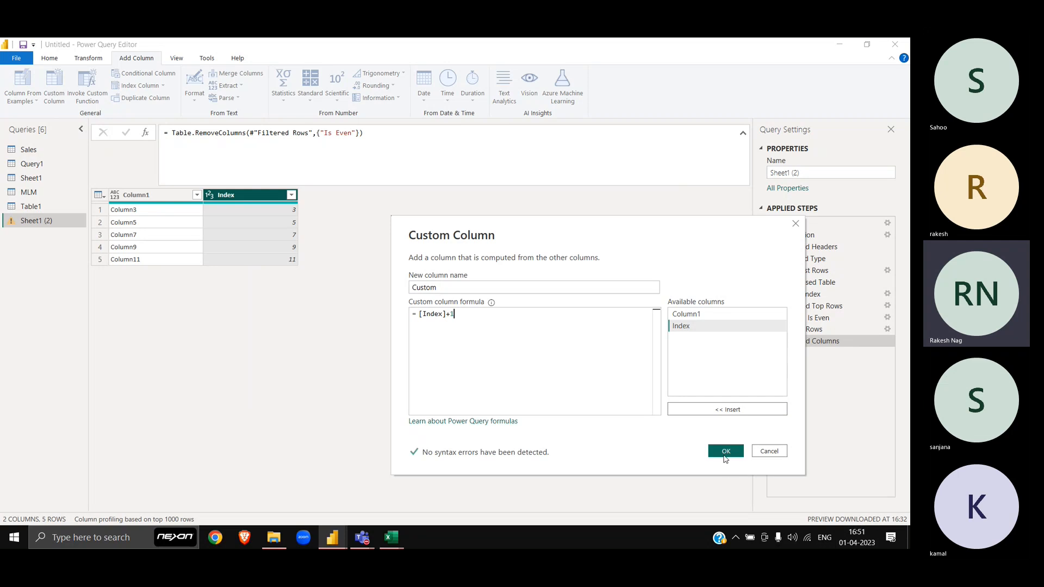
click(726, 454)
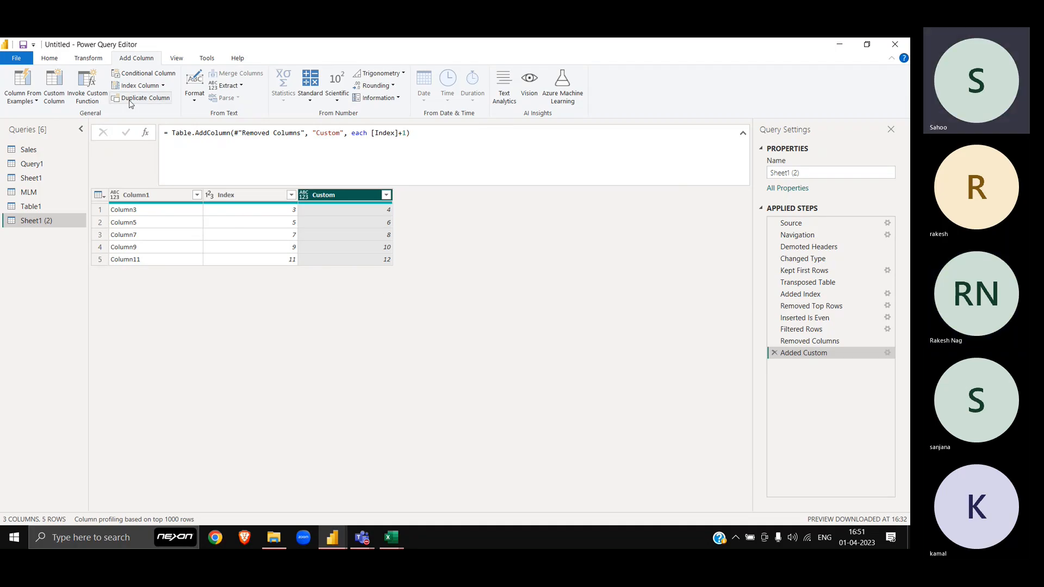
Step: Add a Custom.1 column with the formula "Column"&Text.From([Index])
click(55, 84)
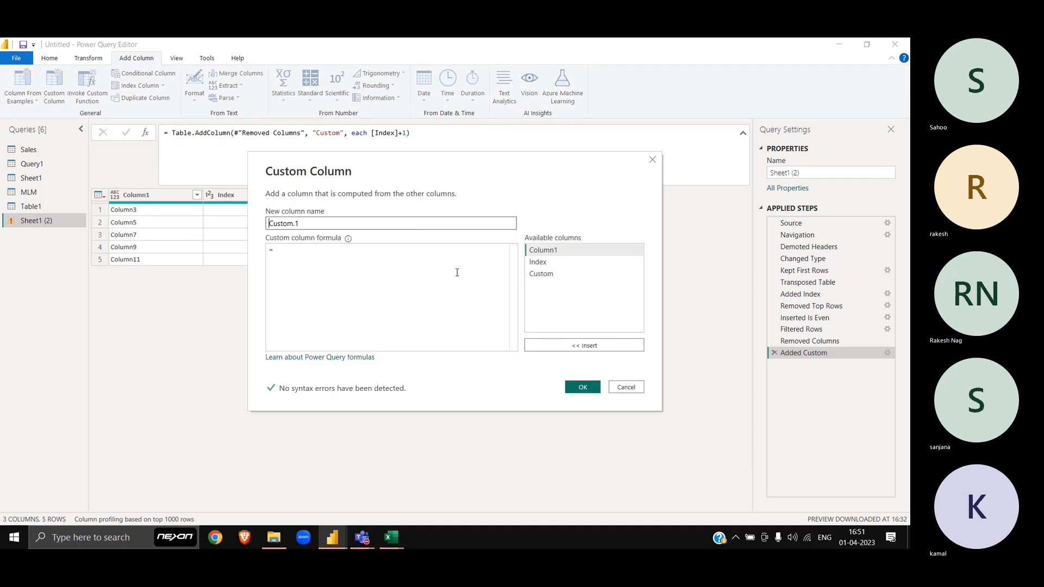
drag(424, 160, 617, 127)
click(551, 249)
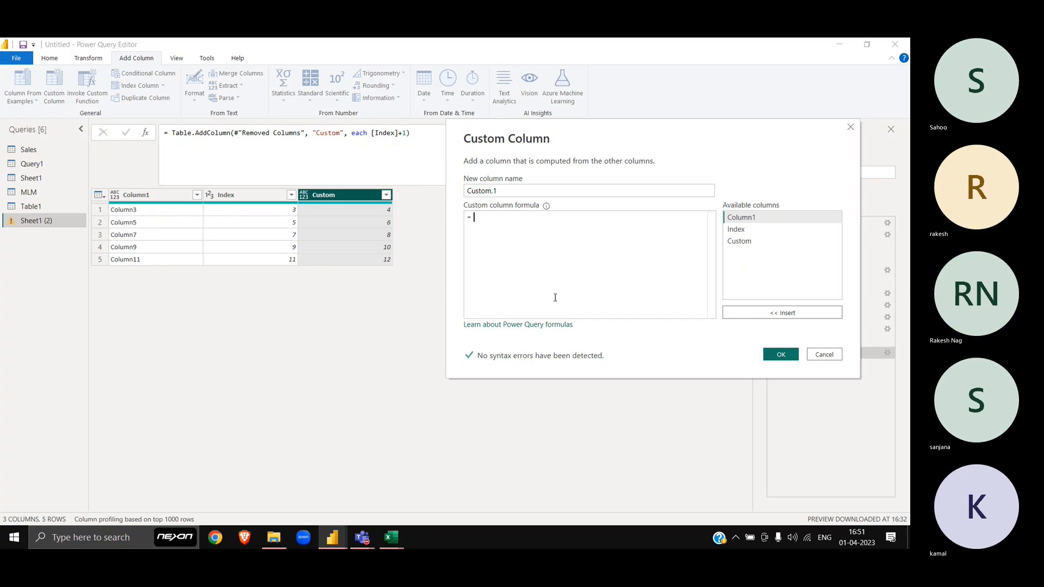
text("Column")
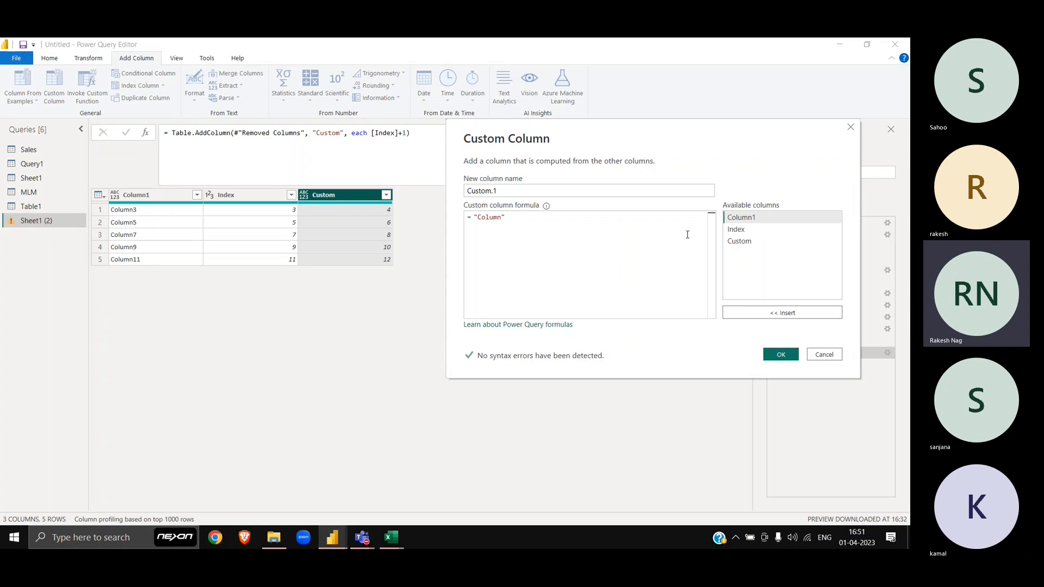
text(&)
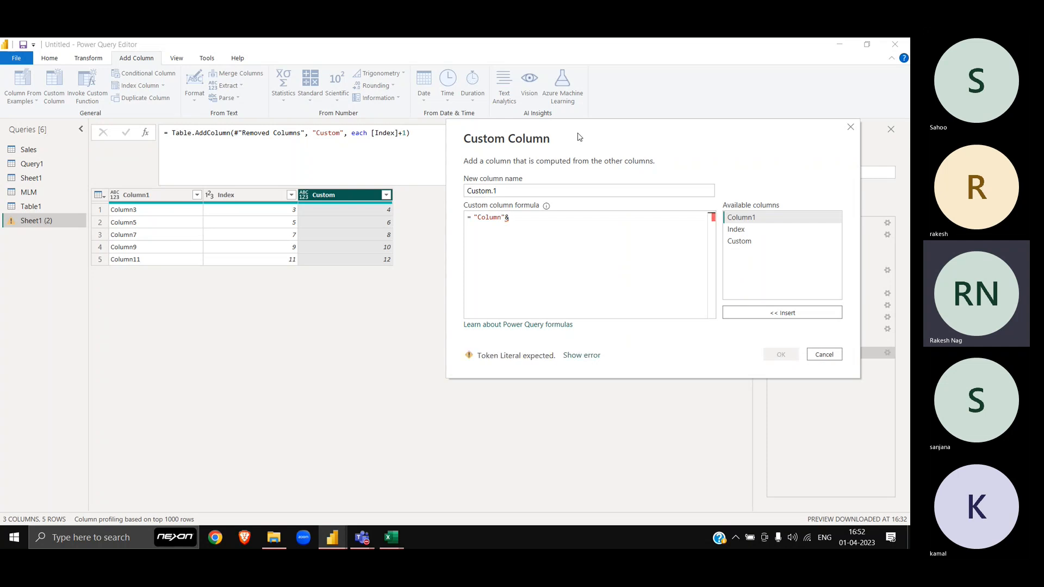
text(Text.Fro)
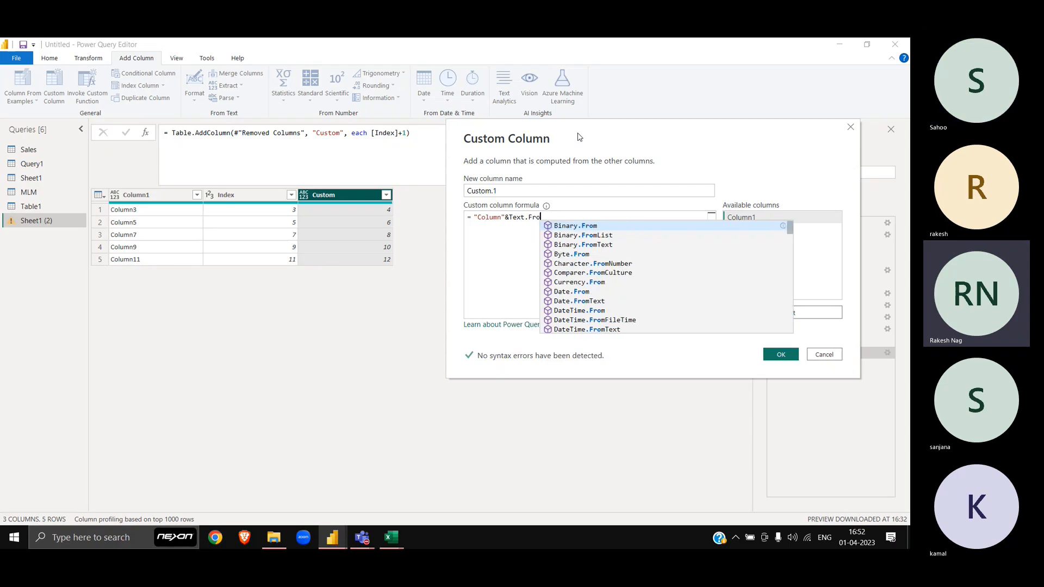
text(m()
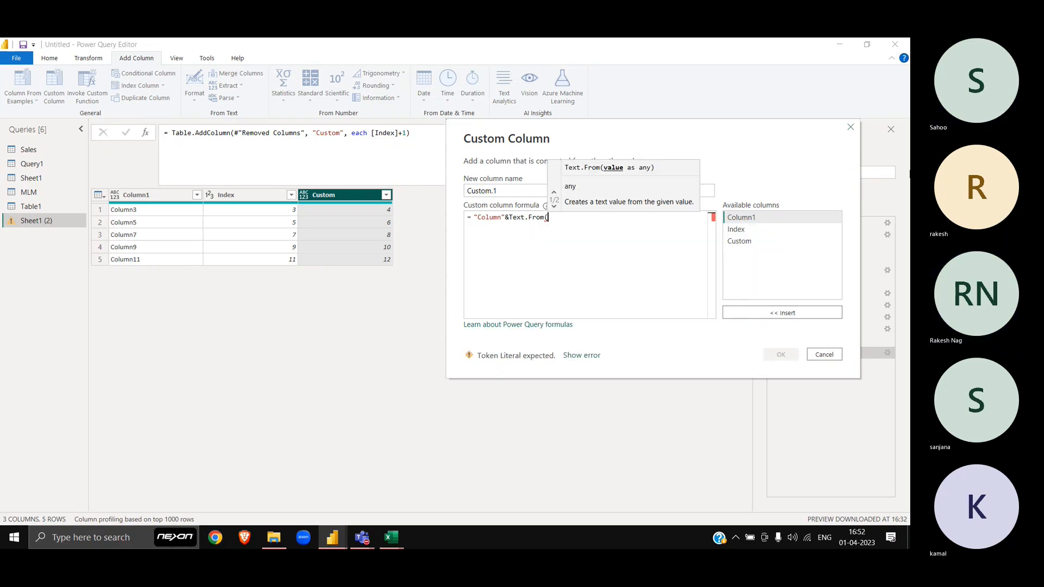
click(759, 230)
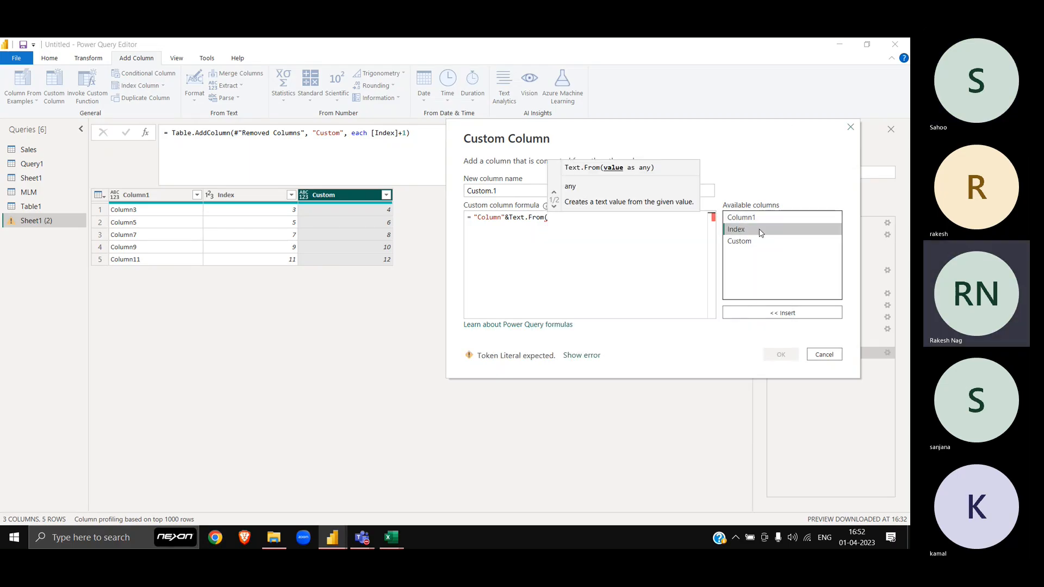
double_click(759, 230)
text())
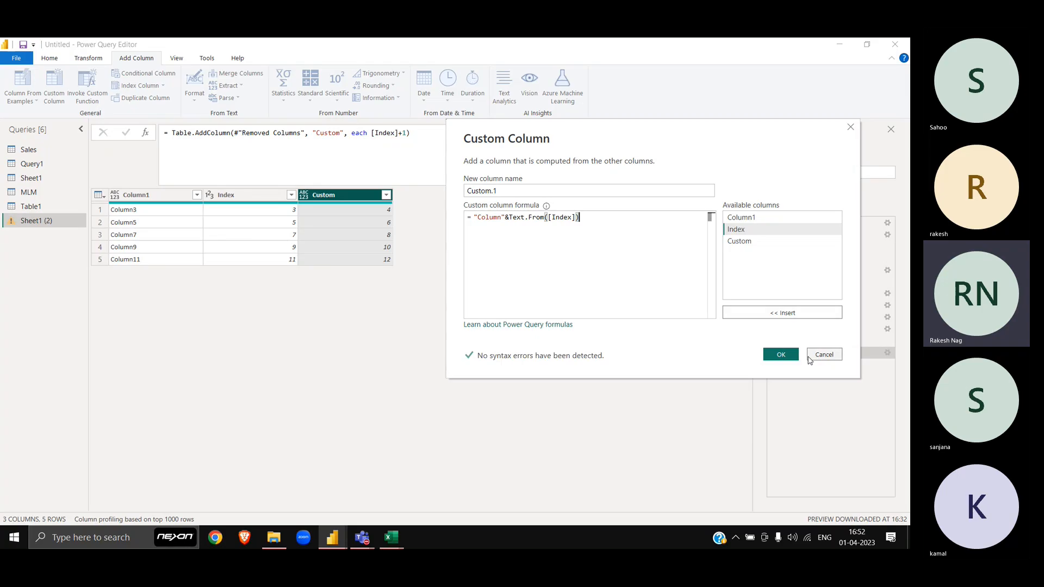
click(781, 354)
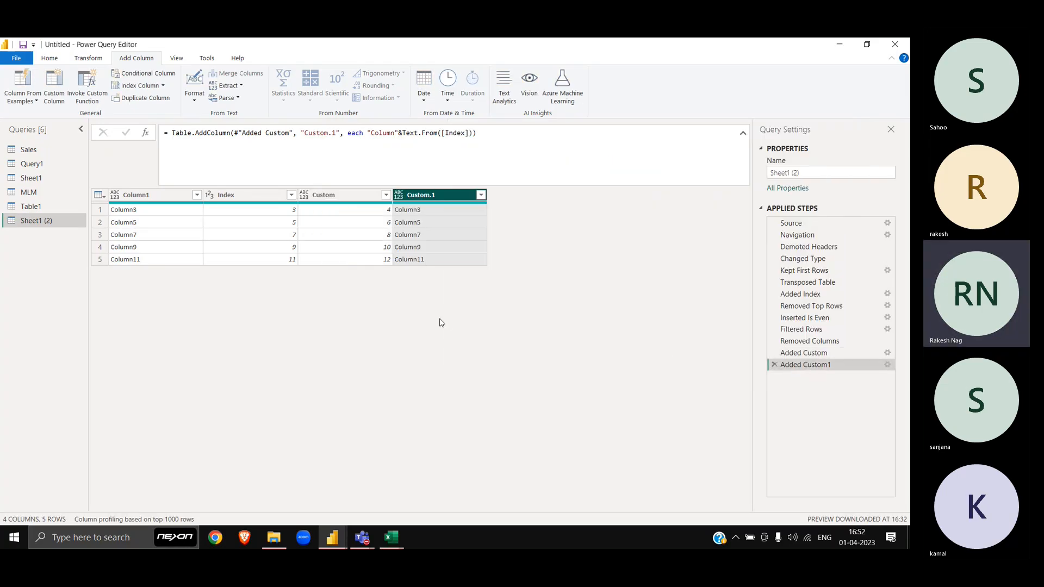
Step: Reopen the Added Custom1 formula and append a second copy of "Column"&Text.From([Index])
click(888, 365)
drag(435, 160, 484, 281)
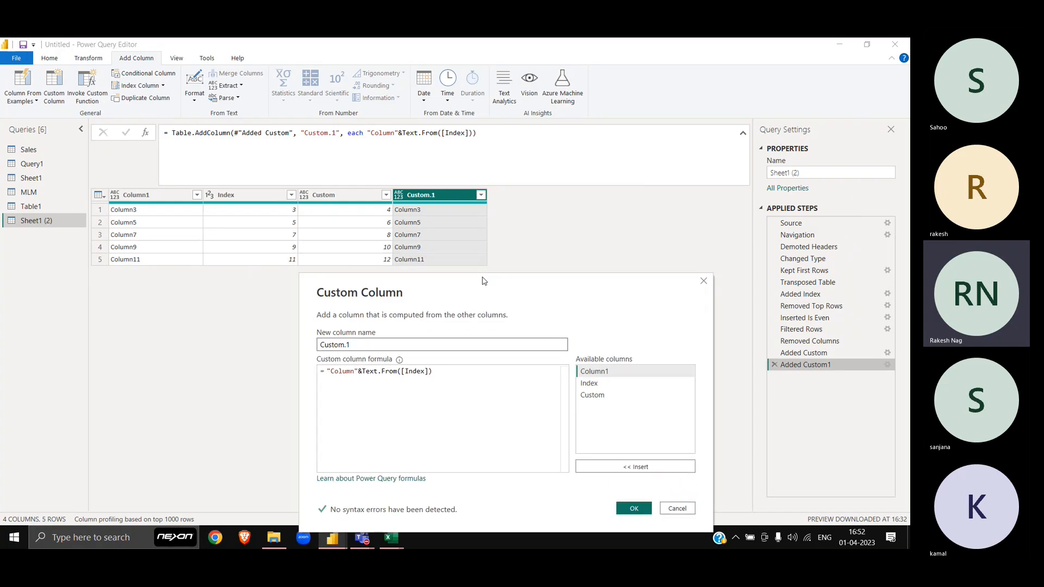
click(466, 375)
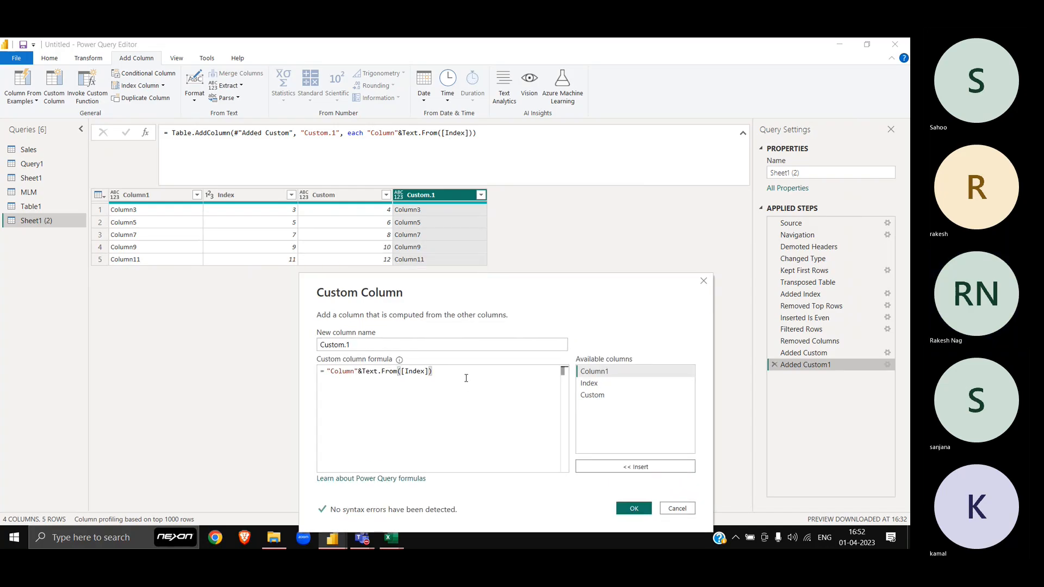
key(Home)
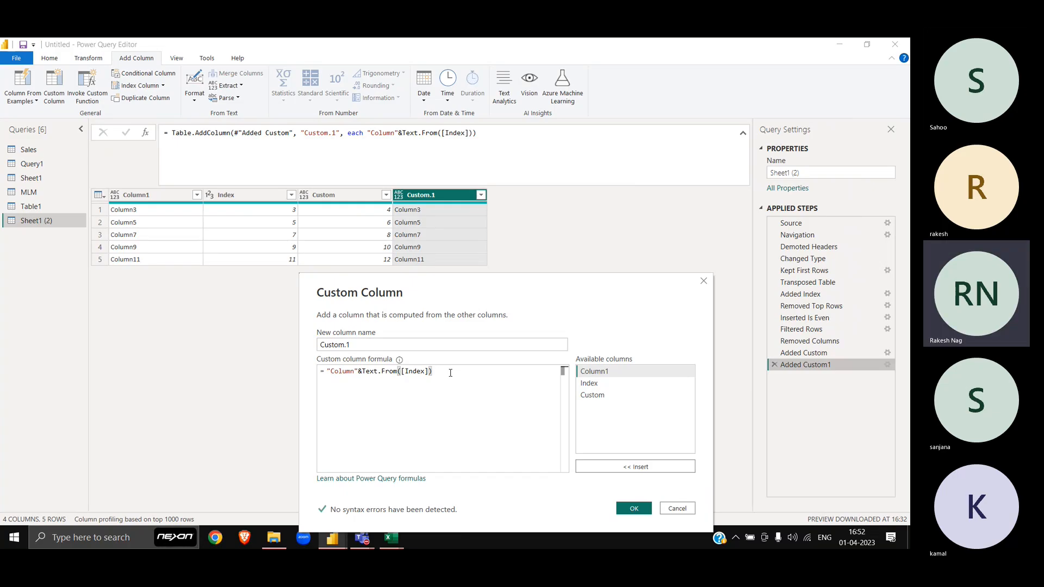
text(&)
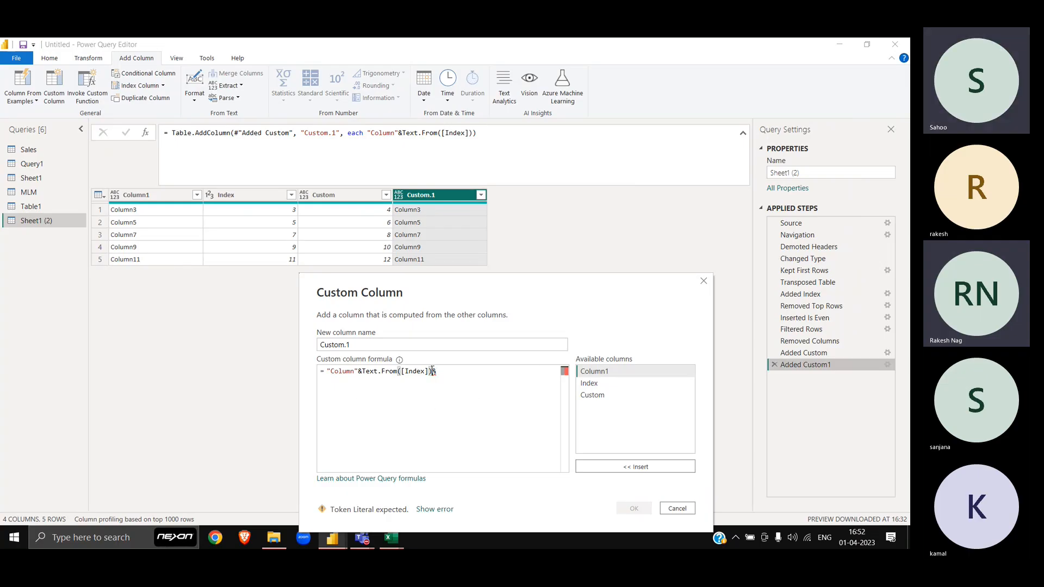
click(432, 372)
key(ctrl+shift+Left)
key(ctrl+shift+Left)
key(ctrl+shift+Left)
key(ctrl+shift+Left)
key(ctrl+shift+Left)
key(ctrl+shift+Left)
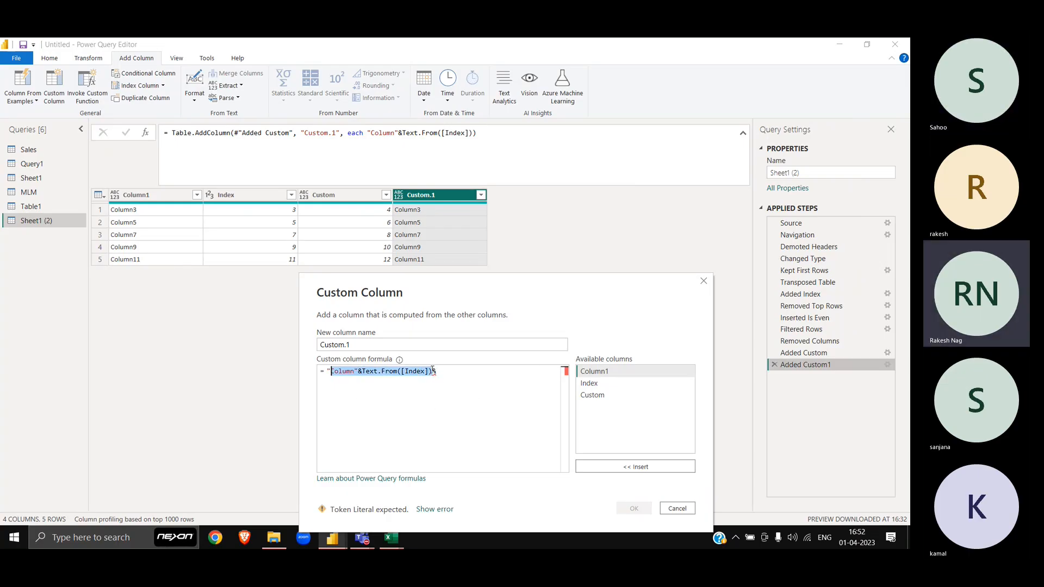
key(ctrl+c)
key(End)
key(ctrl+v)
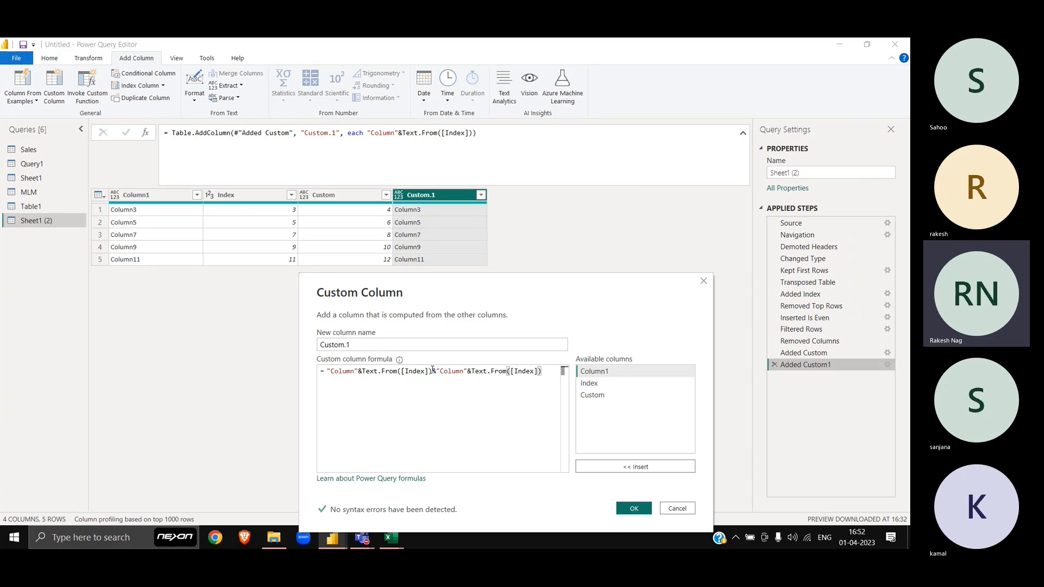
Step: Change the second [Index] reference to [Custom] and add a comma separator between the parts
key(Left)
key(Left)
key(Left)
key(Left)
key(Left)
key(Left)
key(Left)
key(Left)
key(Left)
key(Left)
key(Left)
key(Left)
key(Left)
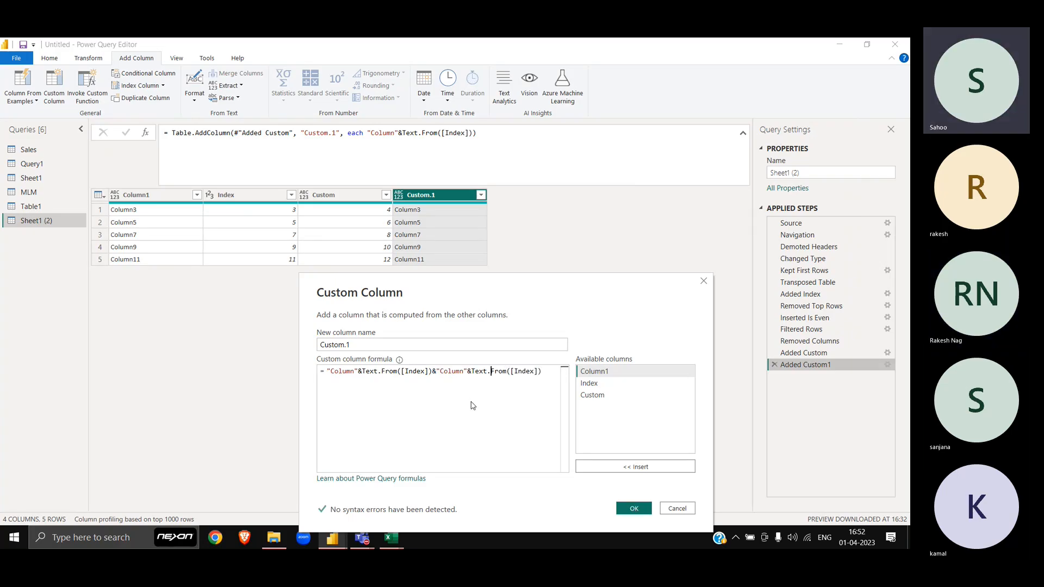
key(Right)
key(Right)
key(Right)
key(Right)
key(Right)
key(Right)
key(Right)
key(Right)
key(Right)
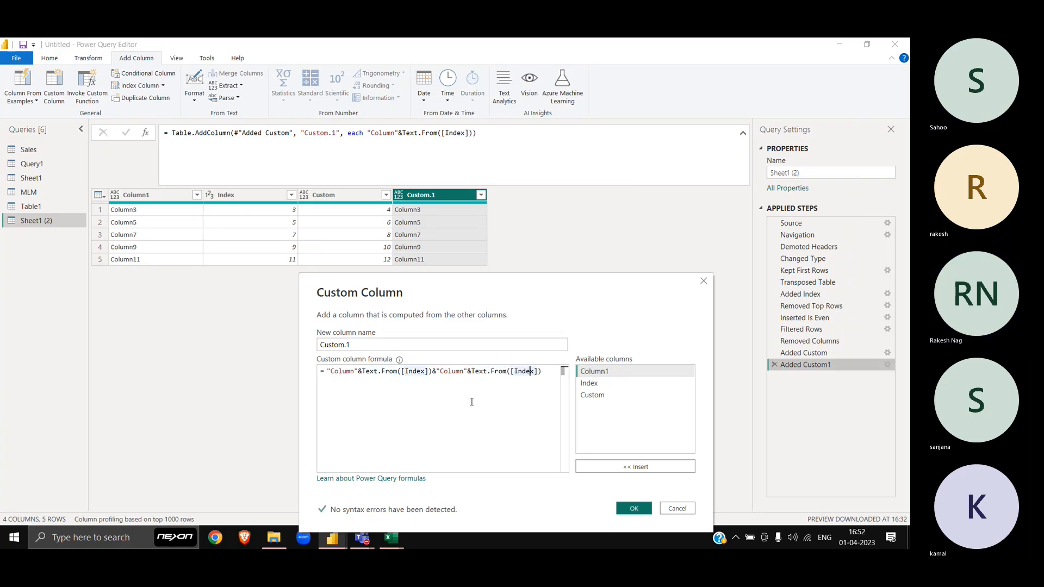
key(Right)
key(shift+Left)
key(shift+Left)
key(shift+Left)
key(shift+Left)
text(Cys)
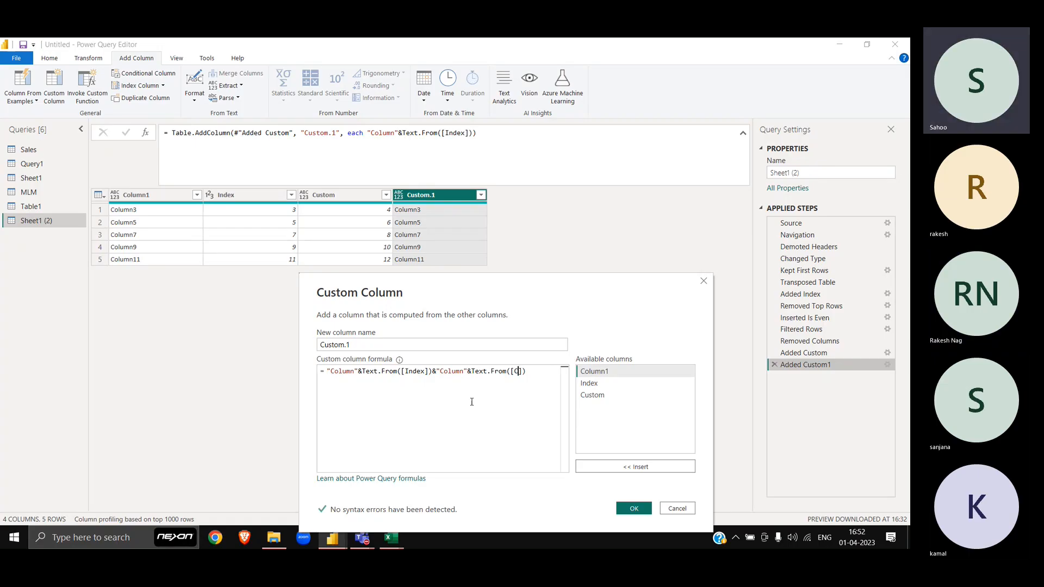
key(BackSpace)
key(BackSpace)
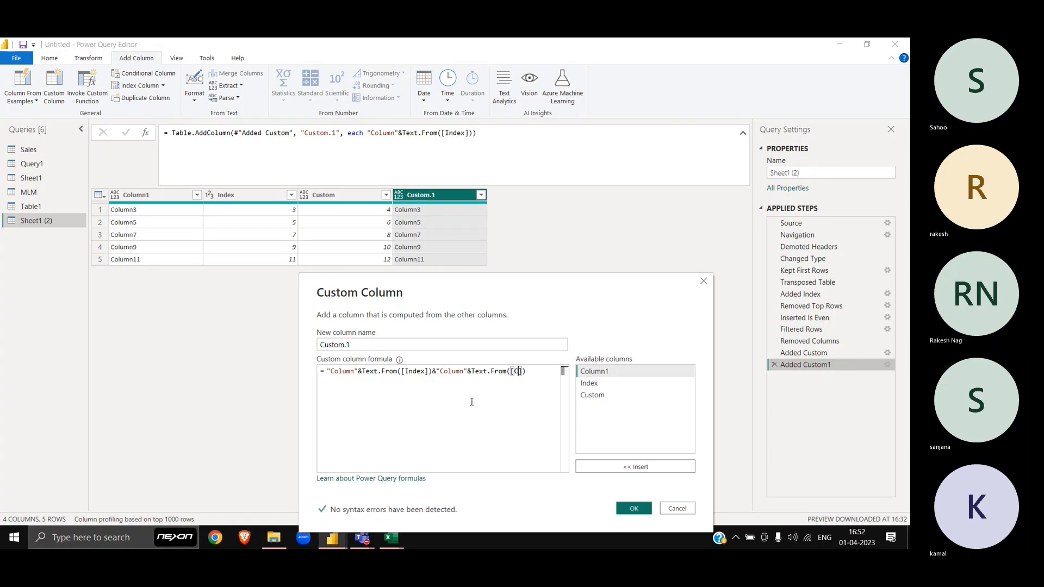
text(ustom)
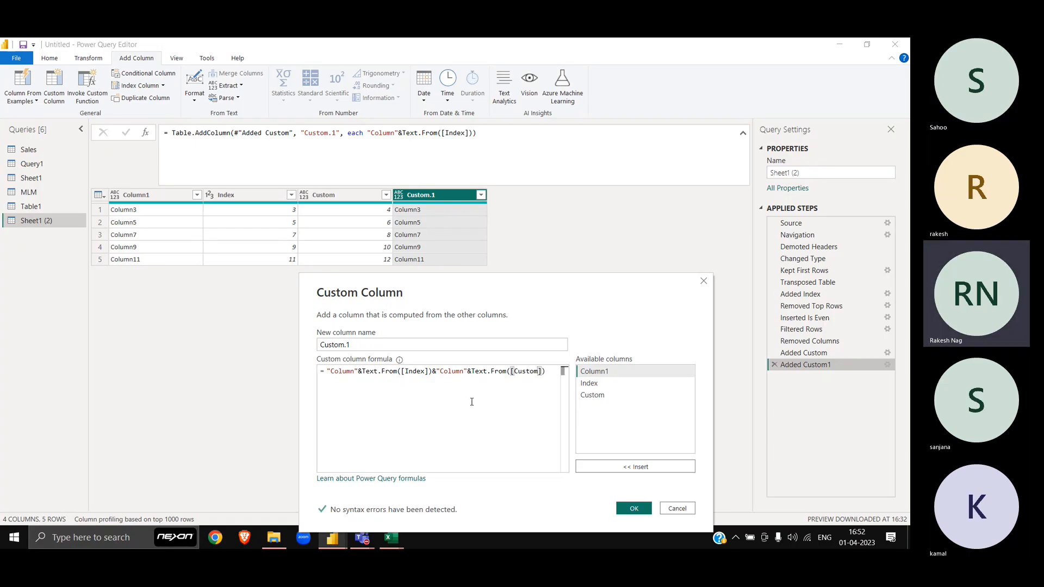
key(Left)
key(Left)
key(Left)
key(Left)
key(Left)
key(Left)
key(Left)
key(Left)
key(Left)
key(Left)
key(Left)
key(Left)
key(Left)
key(Left)
key(Left)
key(Left)
key(Left)
key(Left)
key(Left)
key(Left)
key(Left)
key(Left)
key(Left)
key(Left)
key(Left)
key(Left)
key(Left)
key(Right)
text(,)
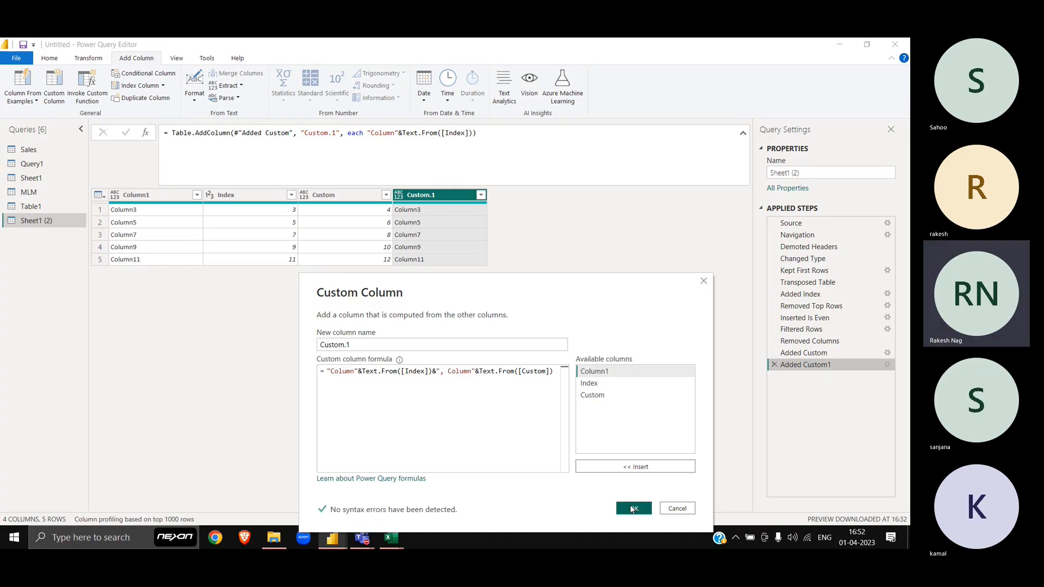
Step: Apply the formula and check Custom.1 values such as Column3, Column4 and Column7, Column8
click(633, 509)
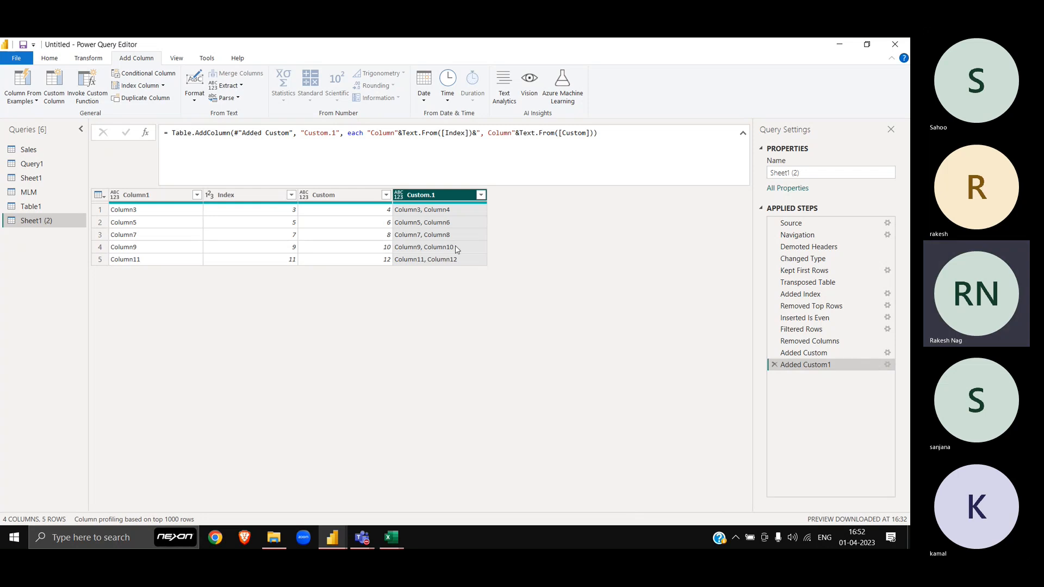
click(444, 209)
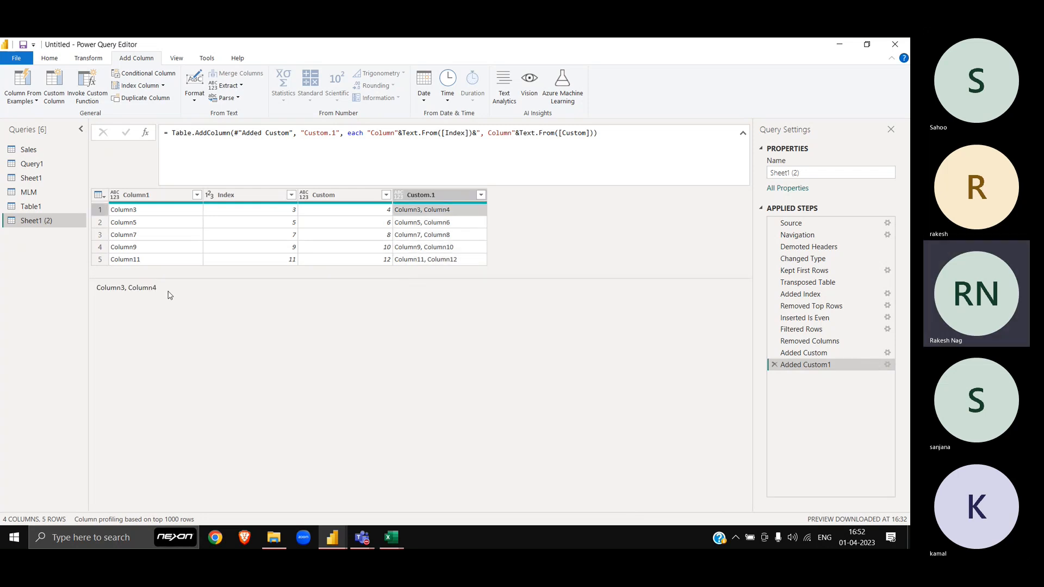
drag(170, 291, 71, 291)
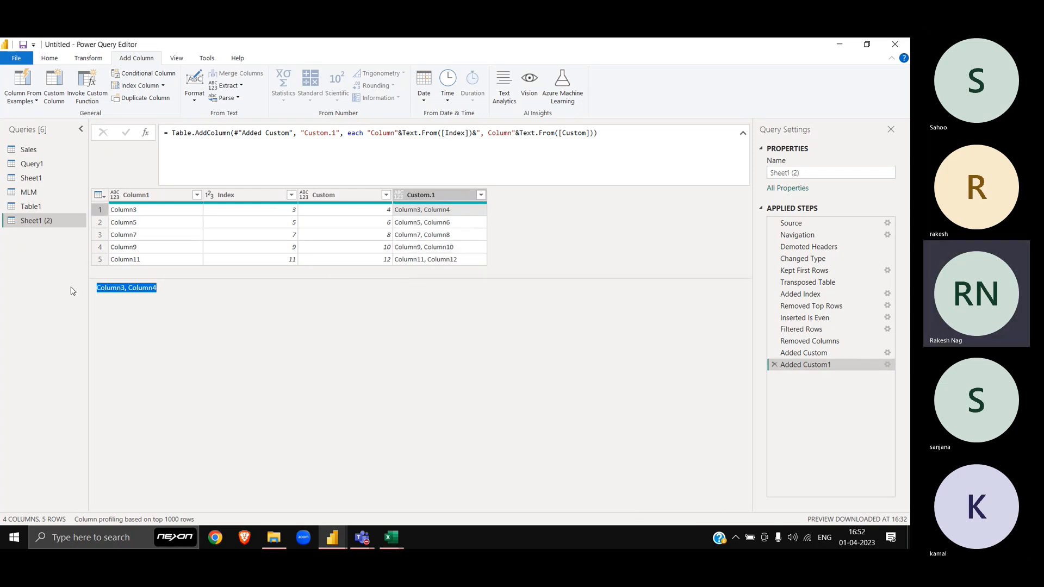
click(453, 236)
drag(159, 289, 50, 297)
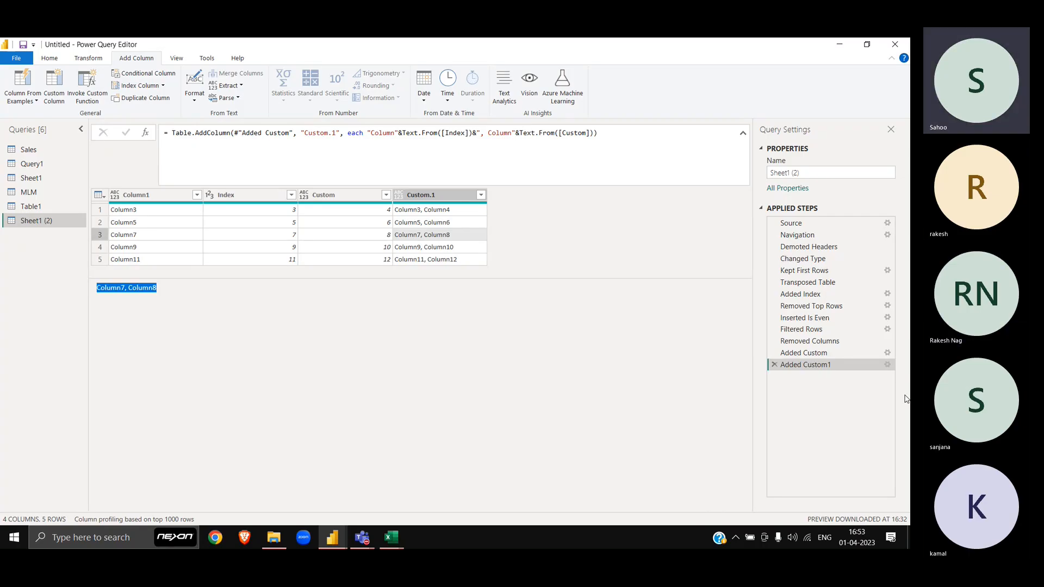
Step: Insert "Column1, Column2, " at the start of the Custom.1 formula's quoted text and apply
click(887, 366)
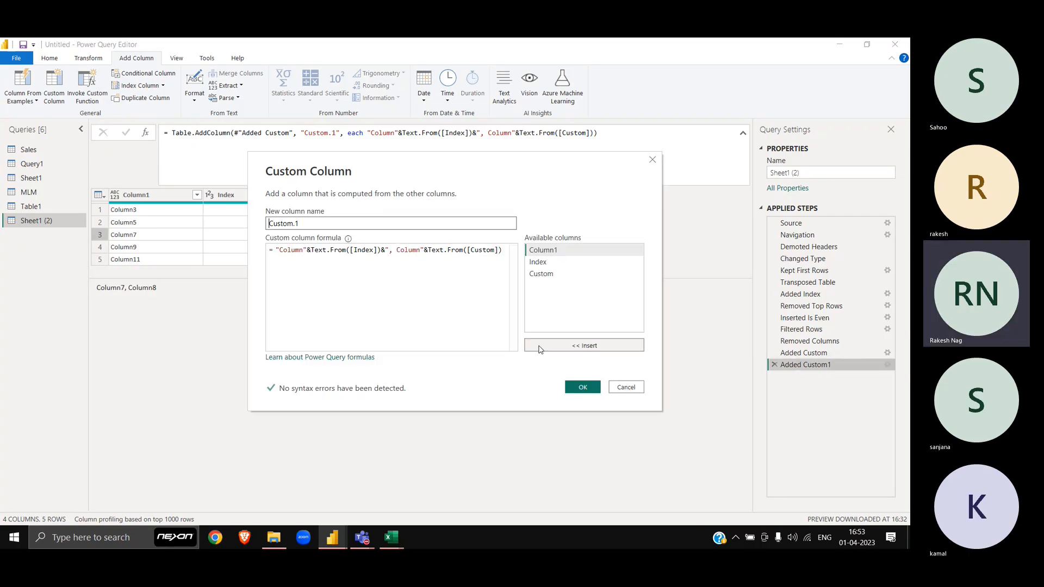
click(280, 251)
key(shift+Right)
key(shift+Right)
key(shift+Right)
key(shift+Right)
key(shift+Right)
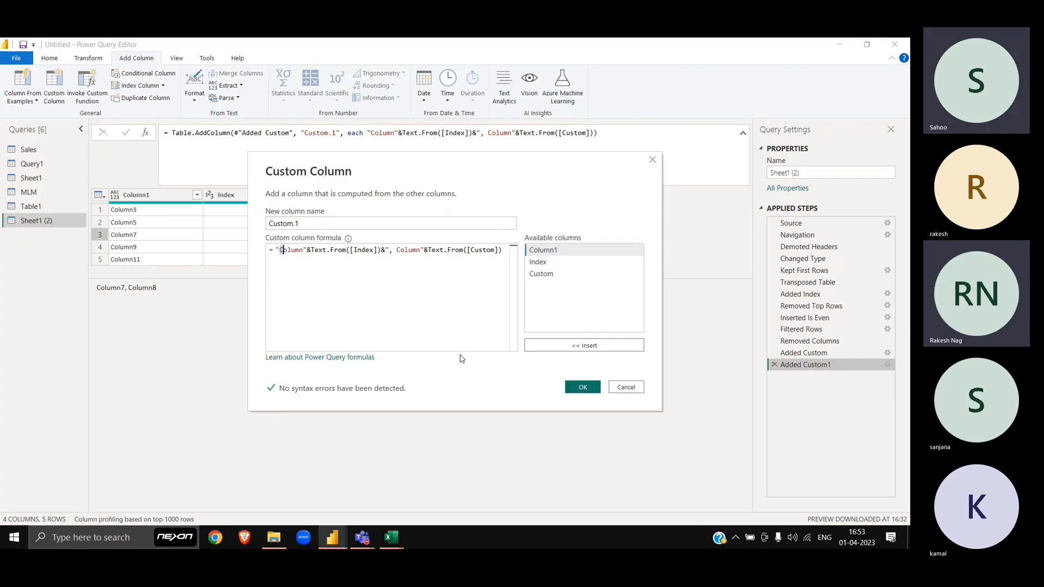
key(Left)
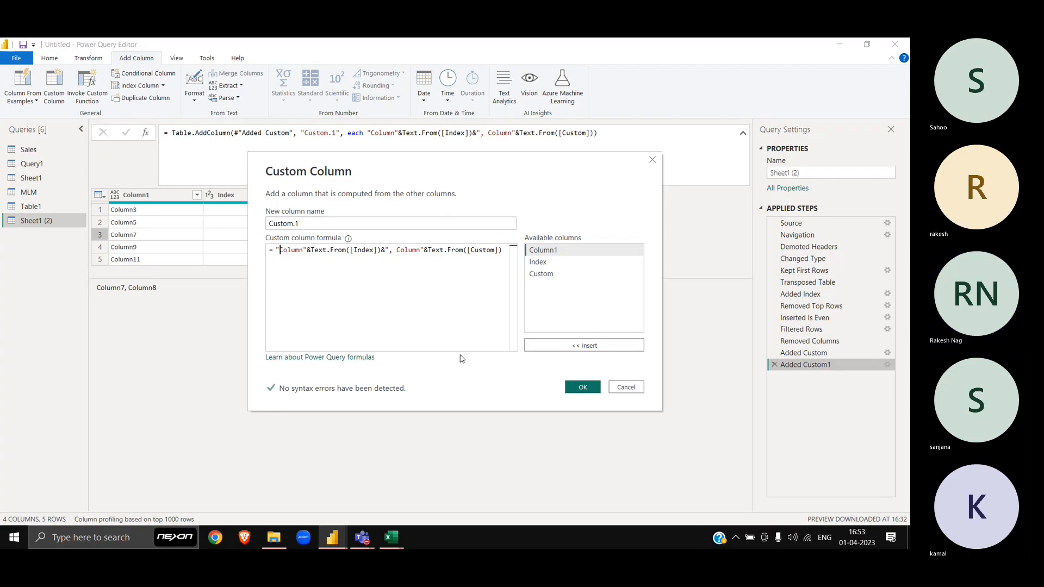
text(Column1)
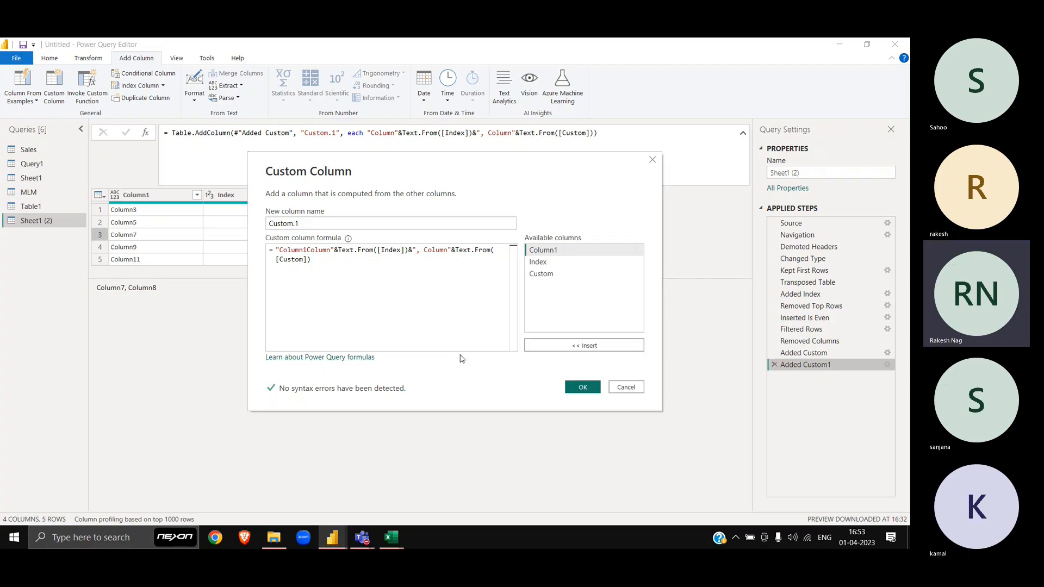
text(, Column2,)
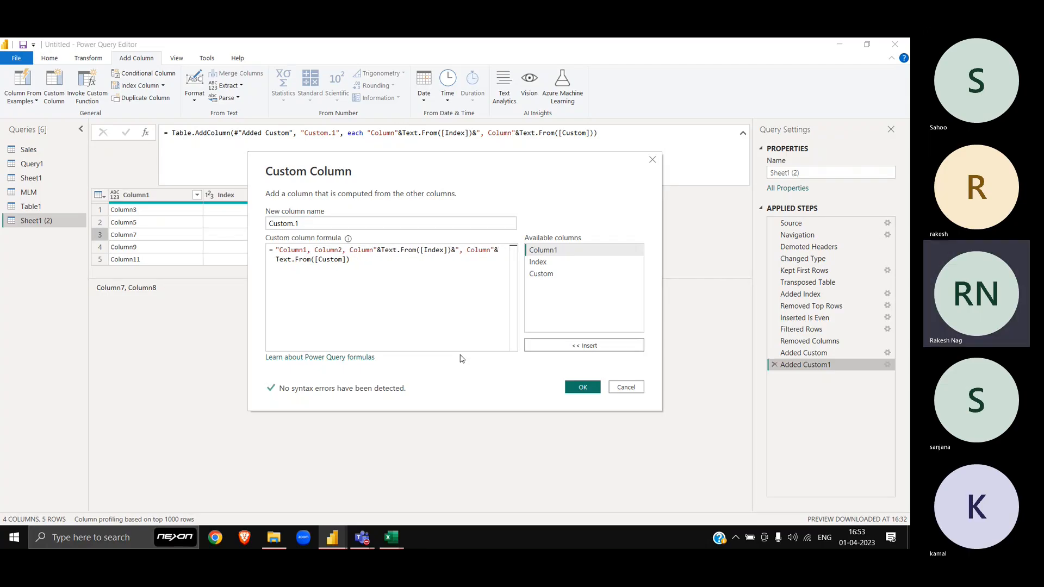
click(583, 387)
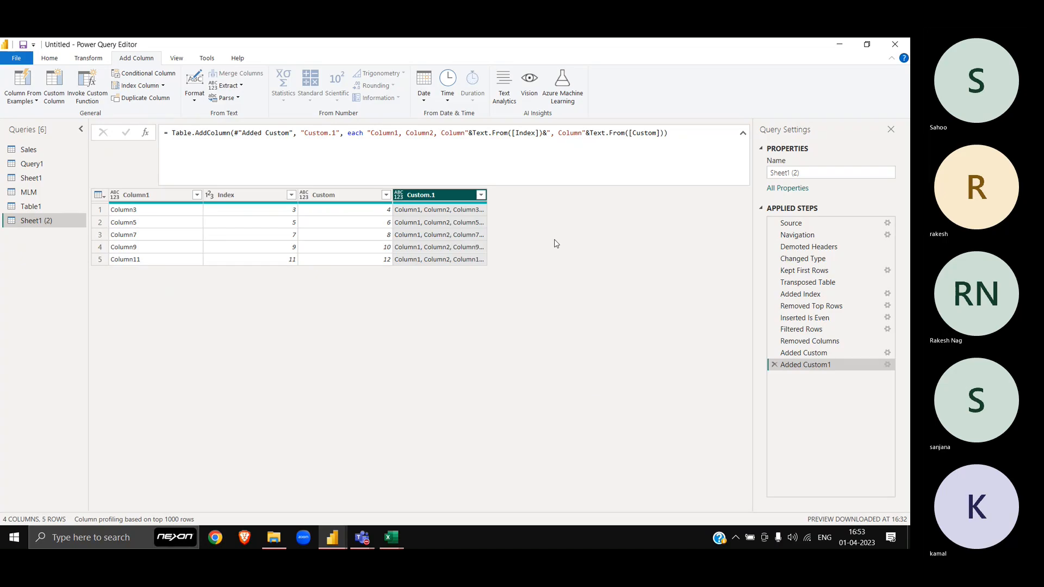
click(467, 213)
drag(250, 288, 54, 298)
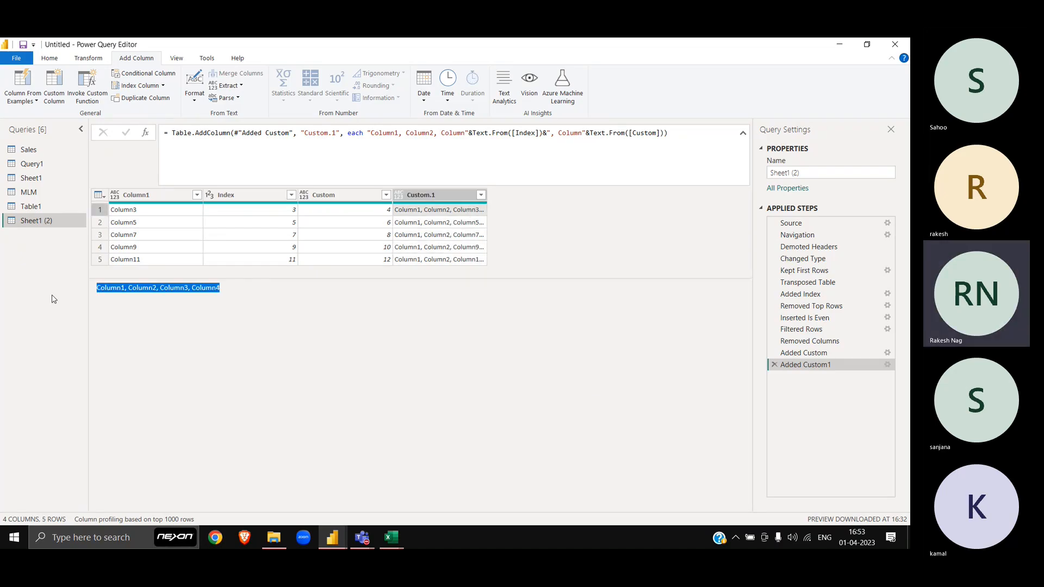
click(433, 227)
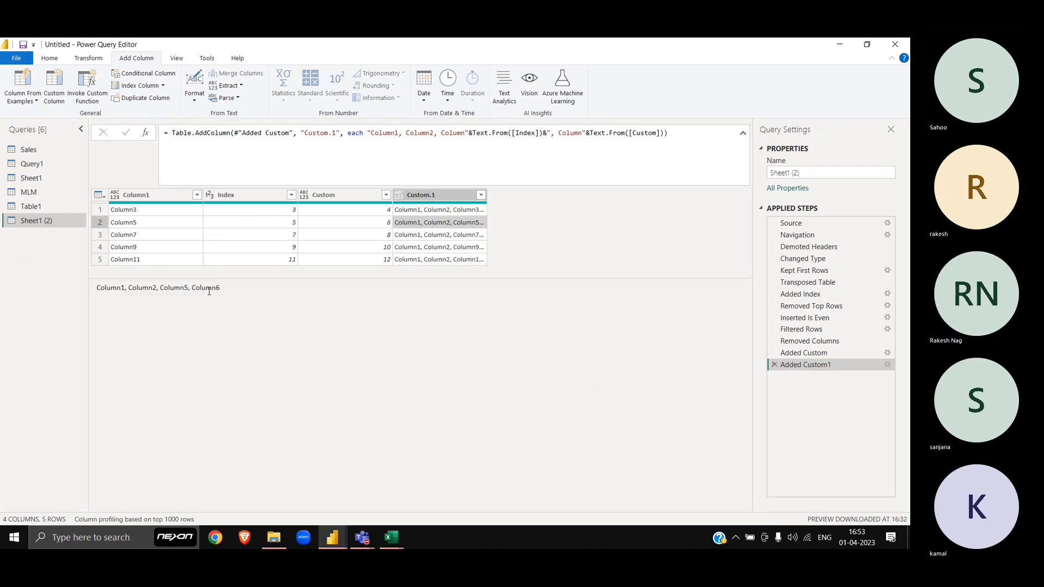
drag(244, 294, 51, 301)
click(461, 247)
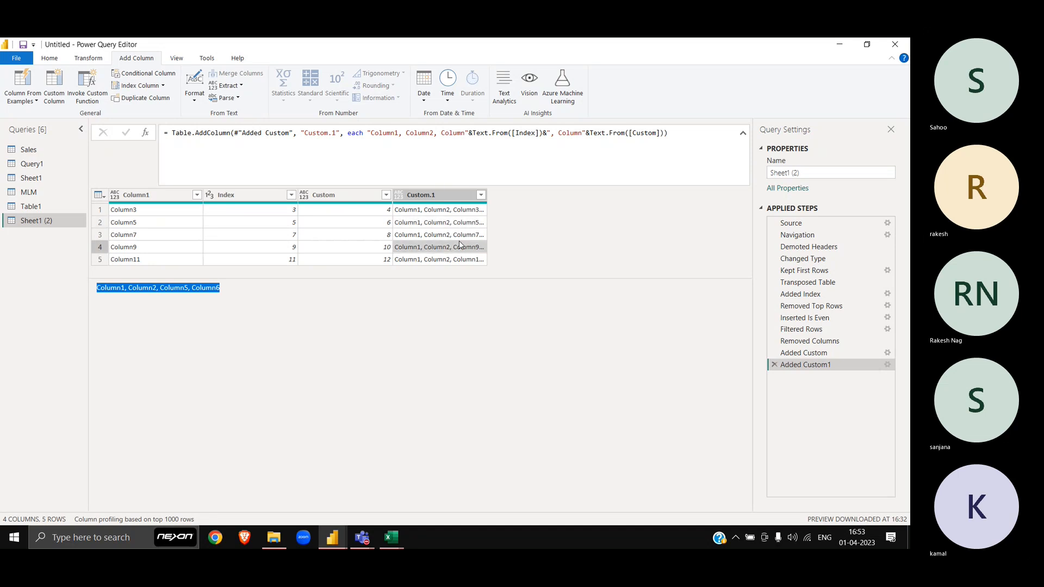
drag(232, 292, 36, 311)
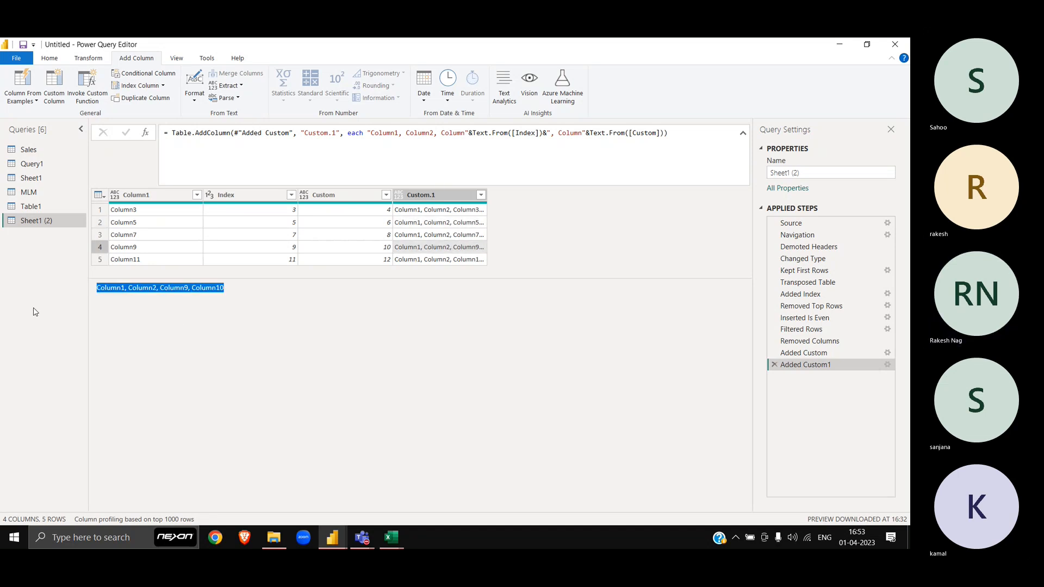
click(176, 320)
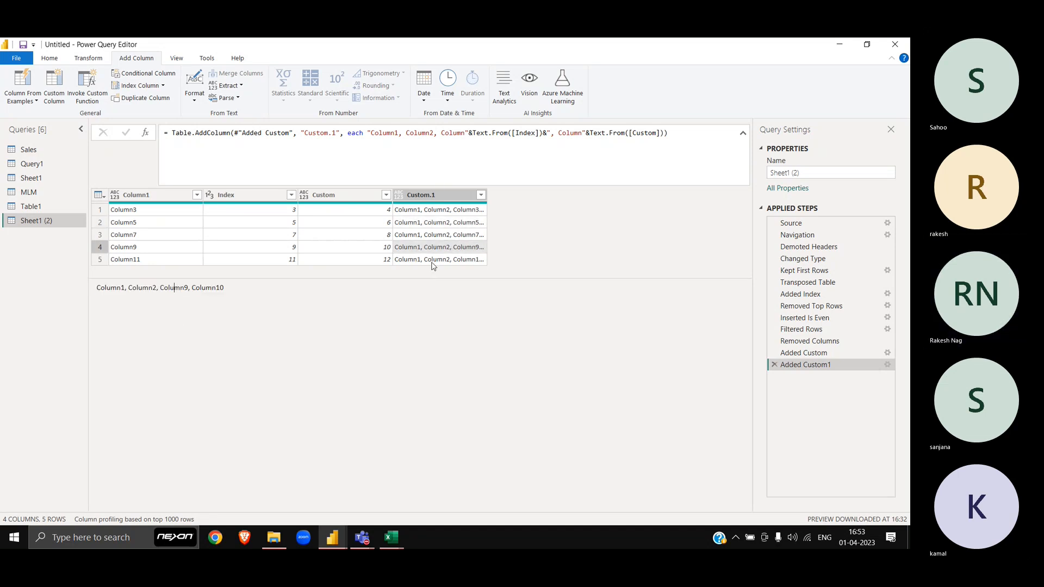
click(433, 261)
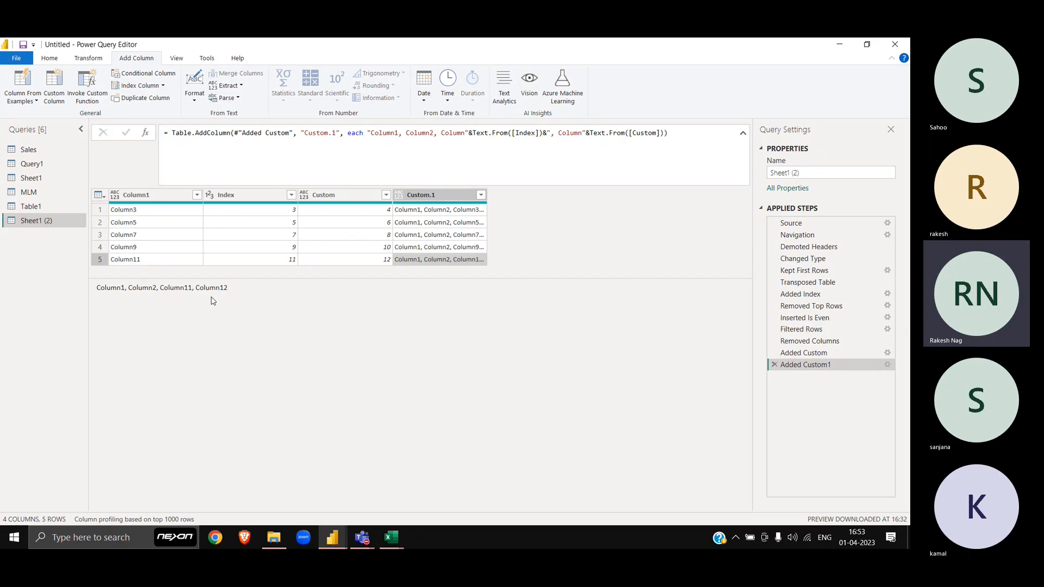
drag(236, 289, 80, 308)
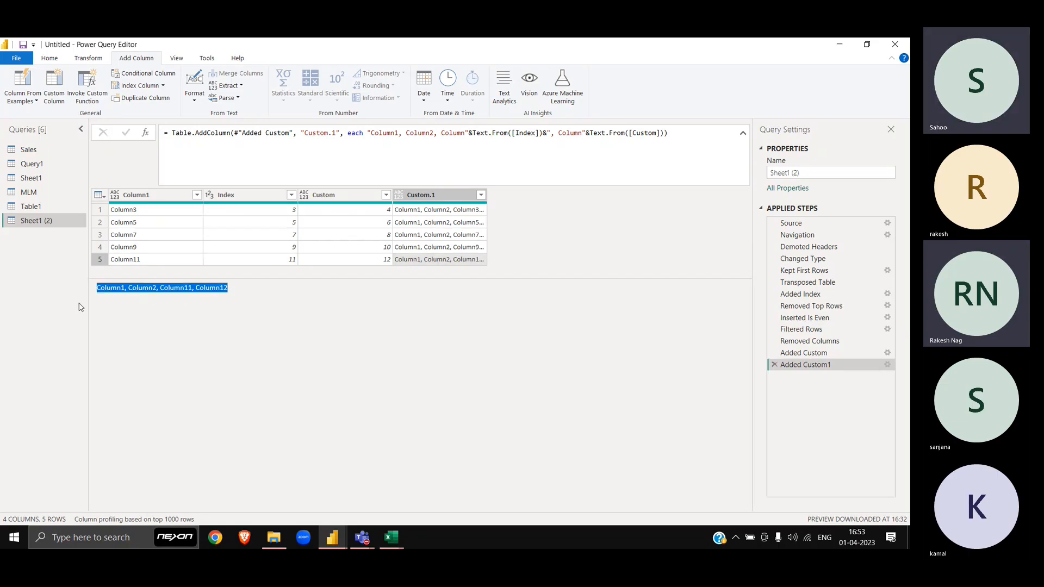
click(444, 196)
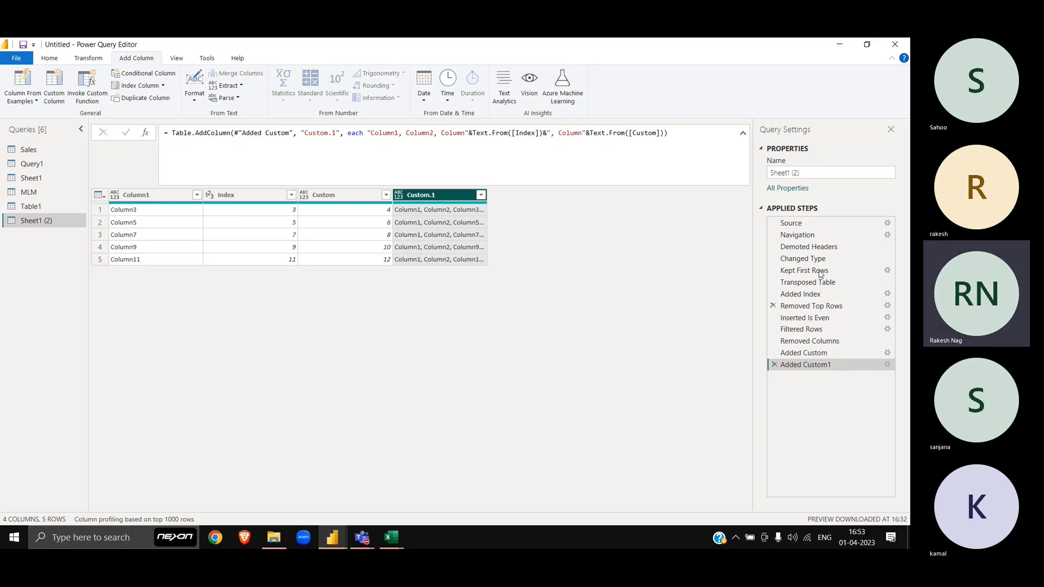
click(818, 272)
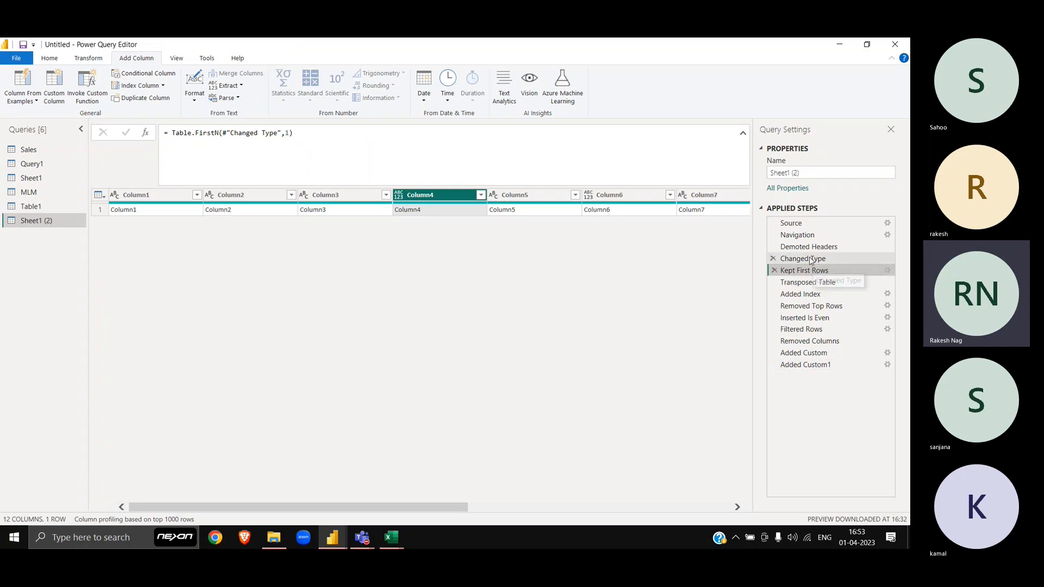
click(811, 259)
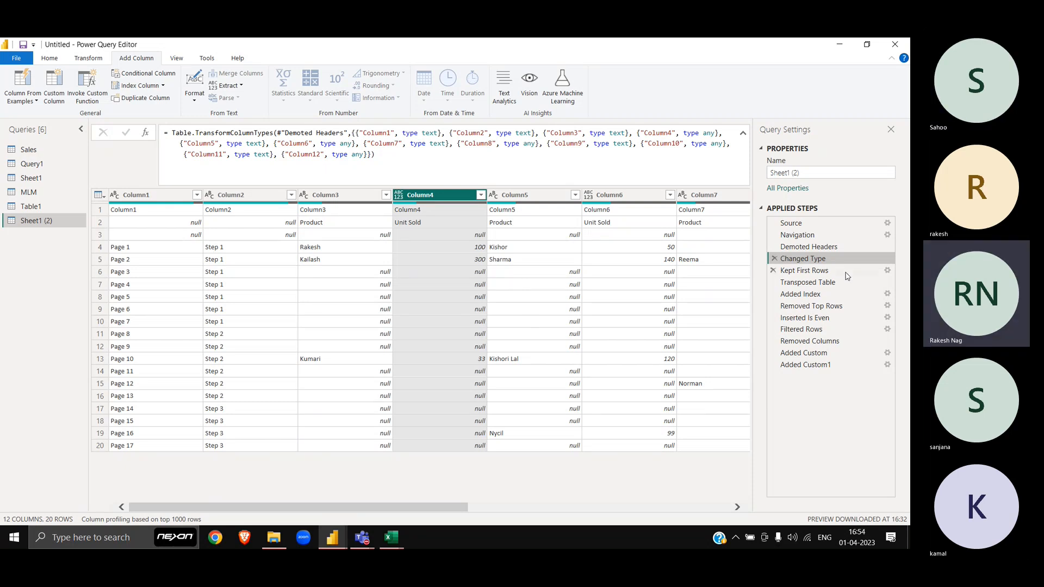
click(775, 259)
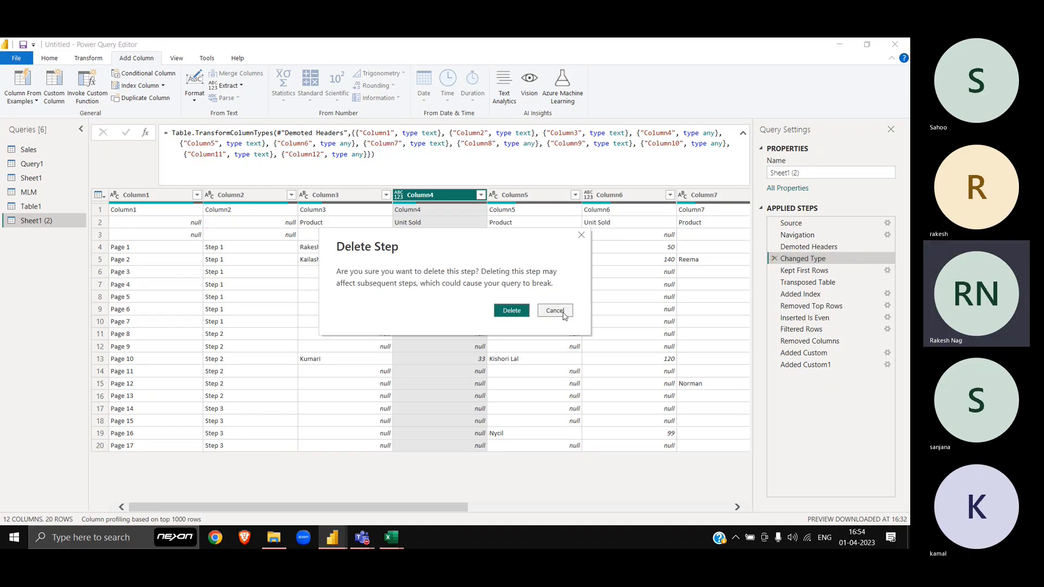
click(559, 311)
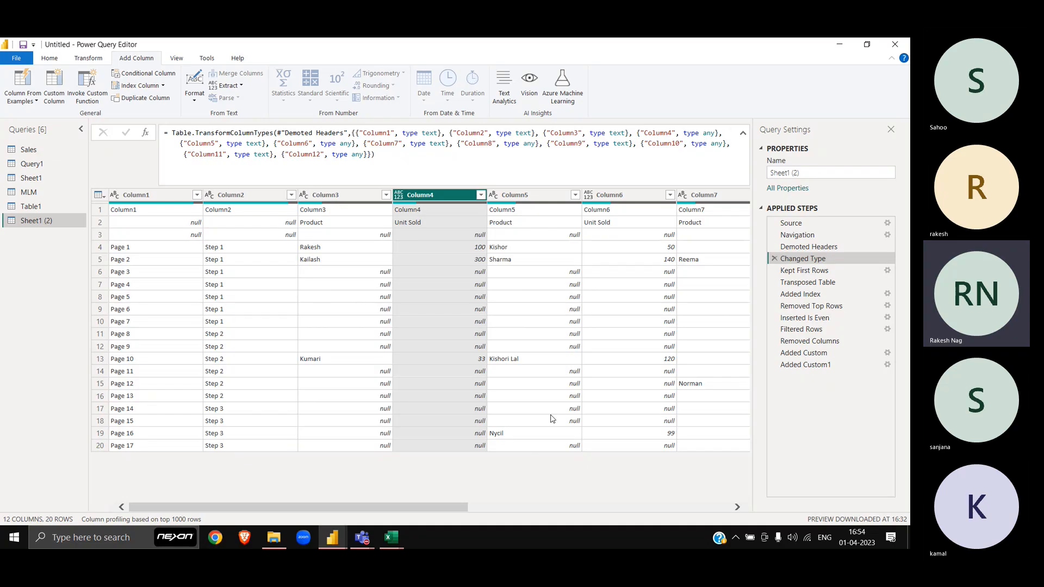
click(810, 366)
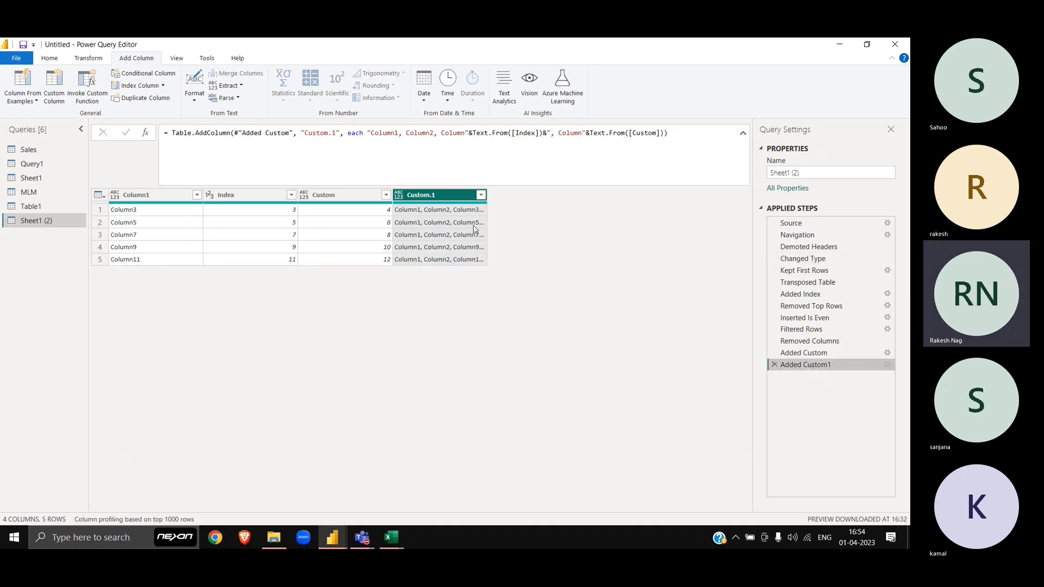
Step: Switch to the Excel workbook and back, then select Query1 to view its Combine functions
key(alt+Tab)
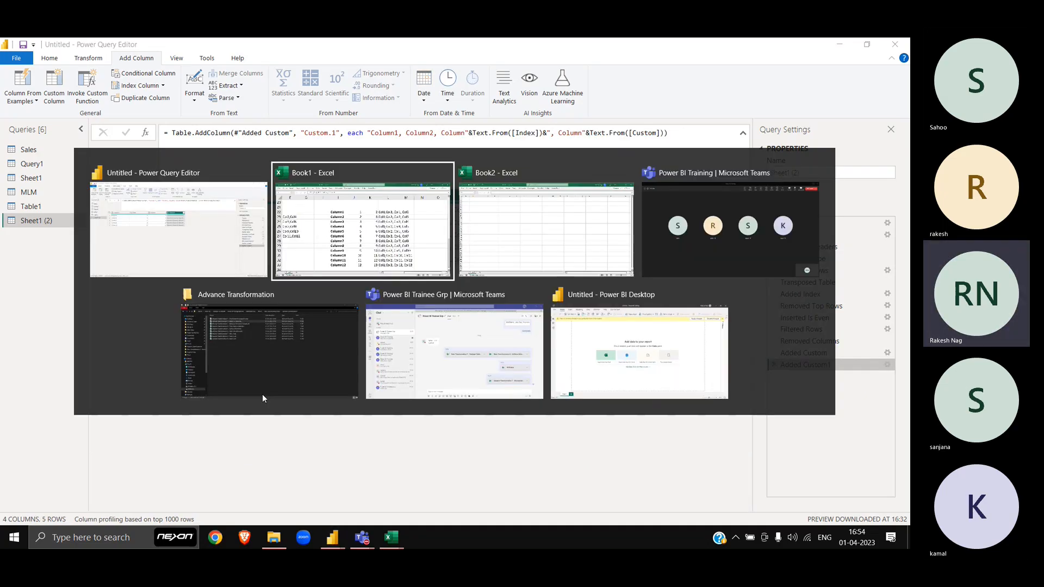
key(alt+Tab)
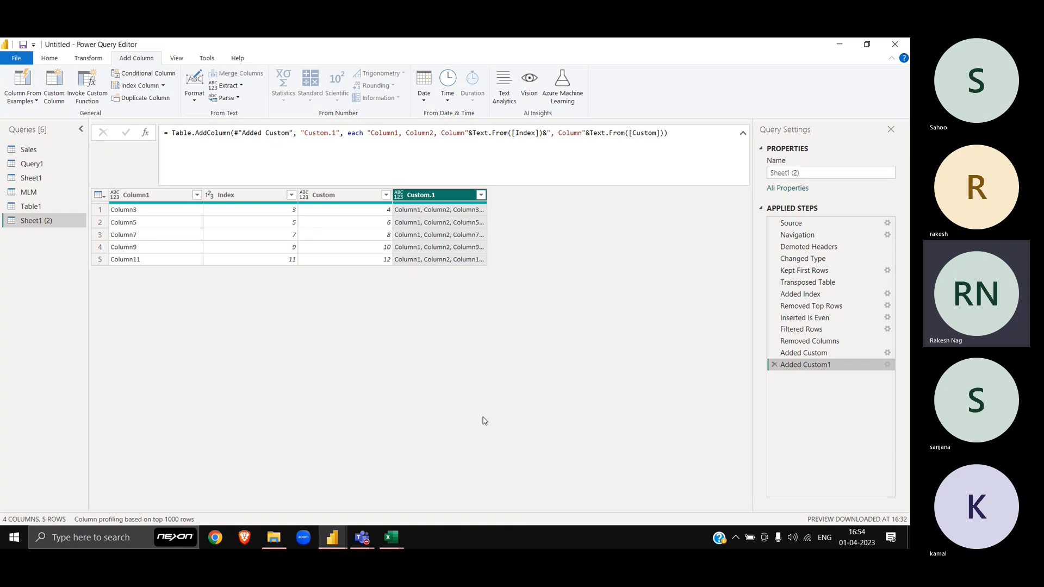
click(32, 164)
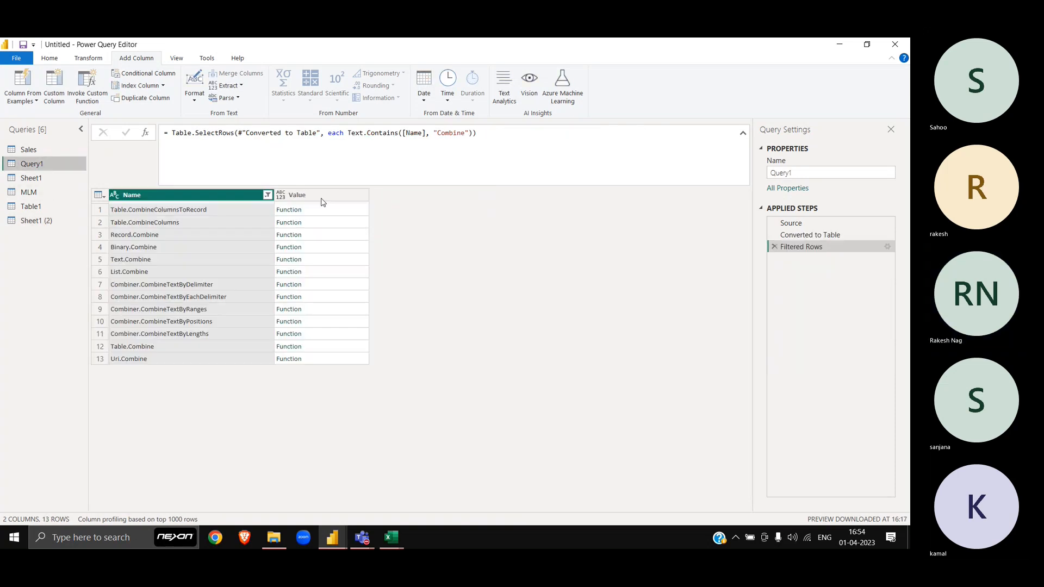
Step: Change Query1's search word from Combine to Select, leaving 9 functions
double_click(449, 134)
text(Se)
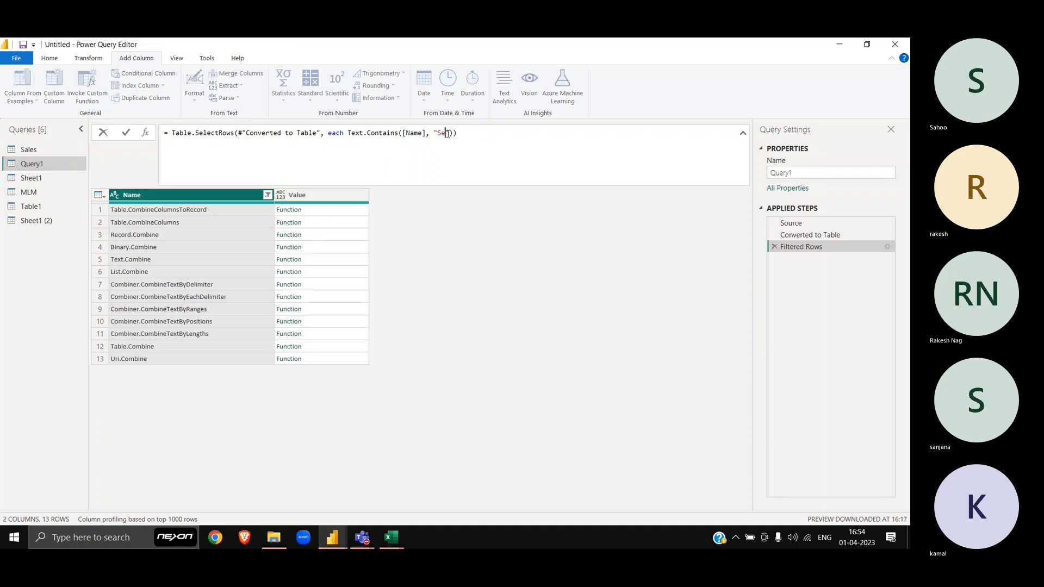
text(lect)
key(Return)
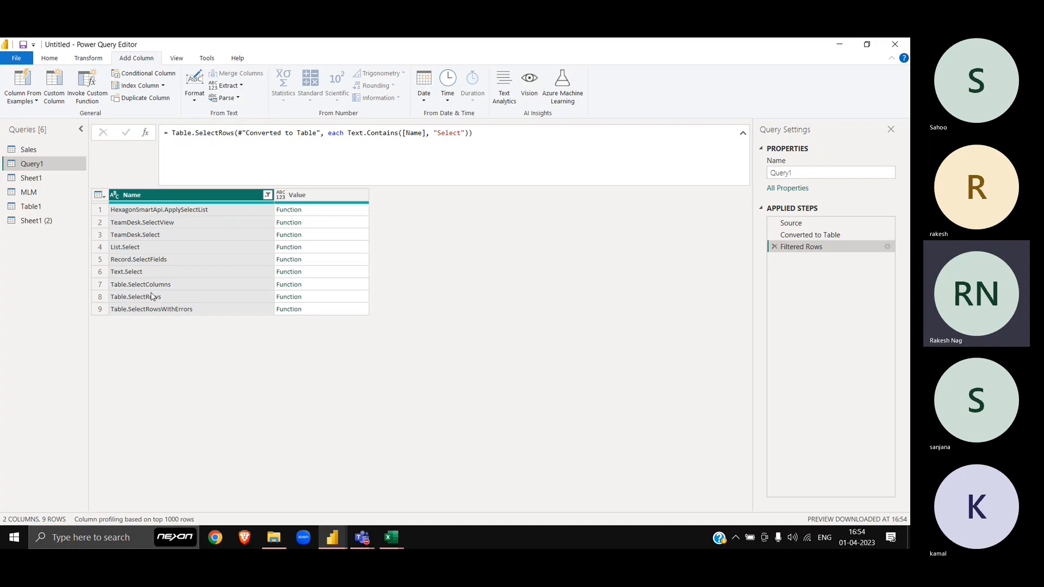
Step: Open the Table.SelectColumns documentation and scroll through its help
click(314, 289)
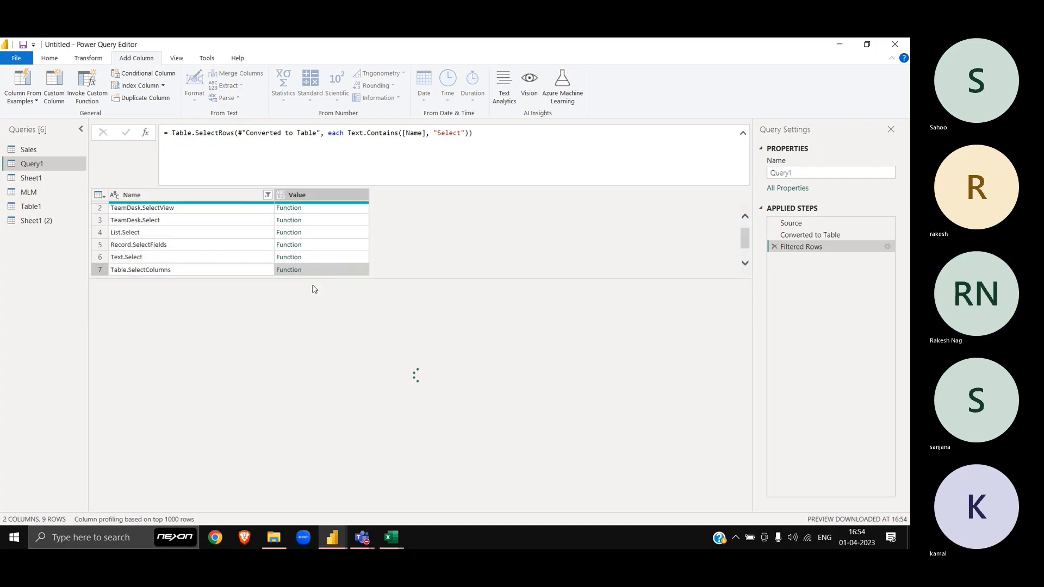
drag(438, 212, 439, 211)
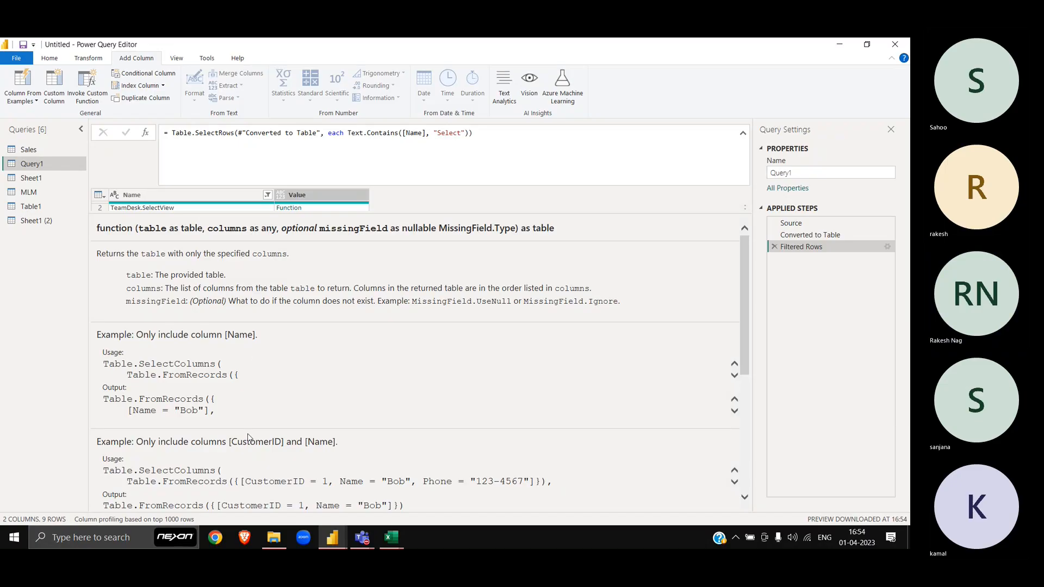
scroll(248, 434, down, 1)
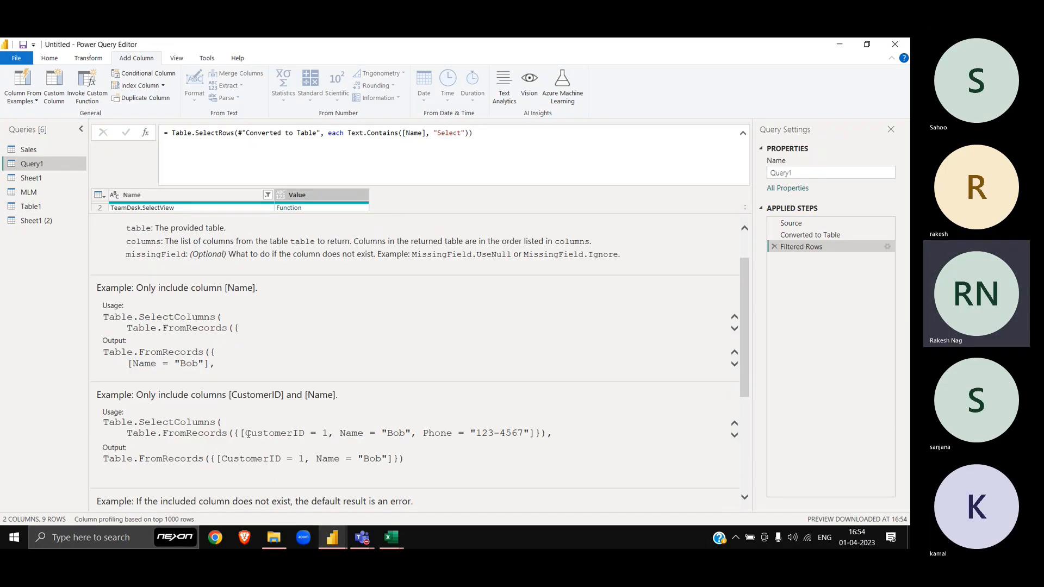
scroll(235, 333, down, 3)
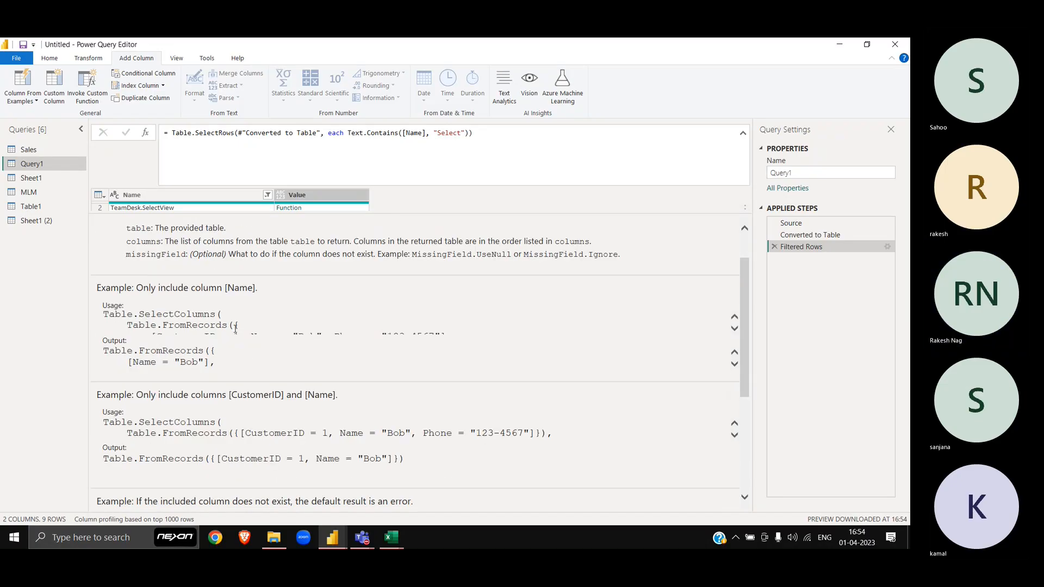
scroll(235, 333, up, 4)
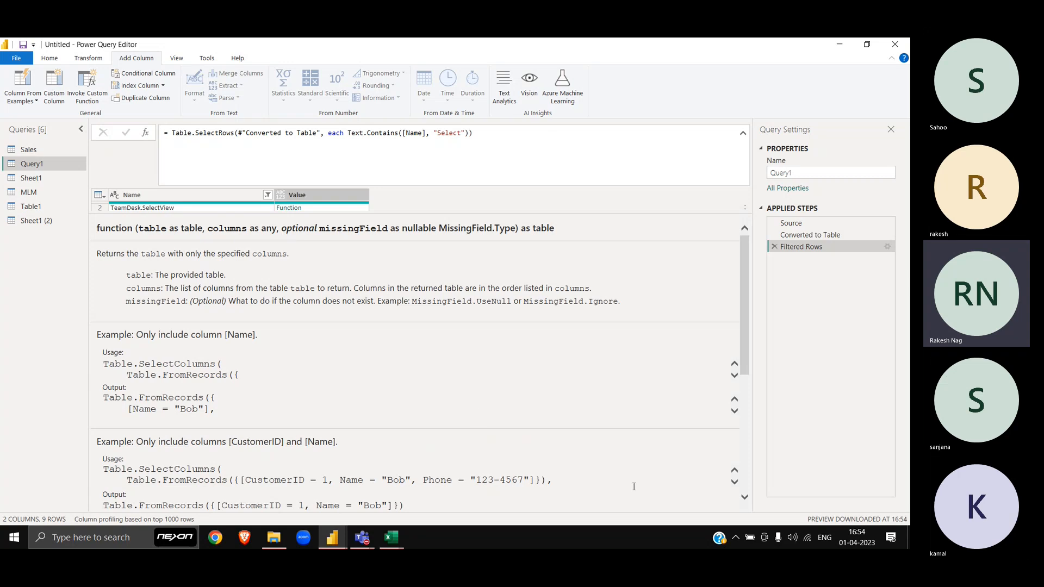
scroll(593, 435, down, 3)
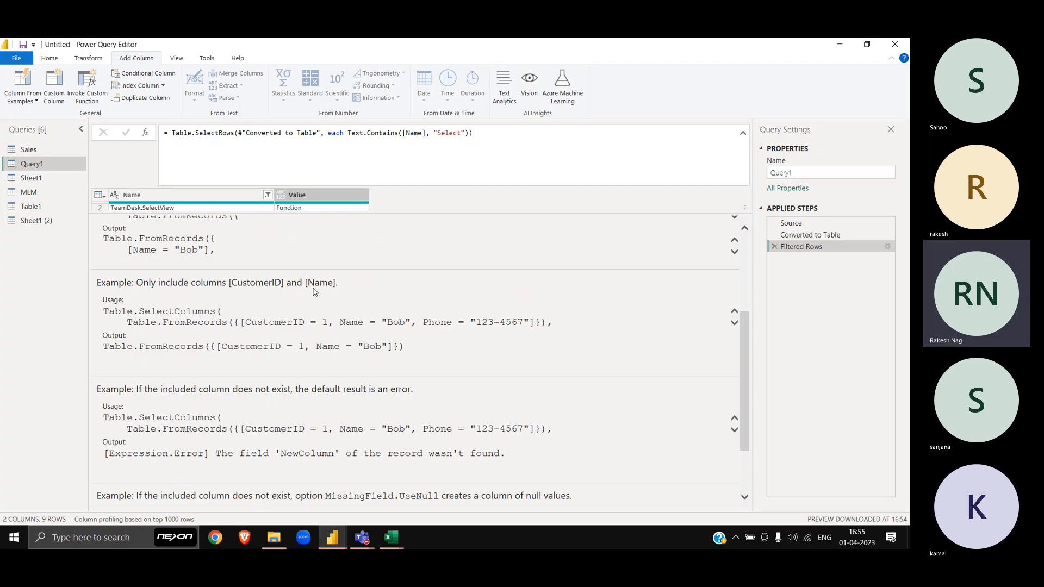
scroll(324, 326, down, 2)
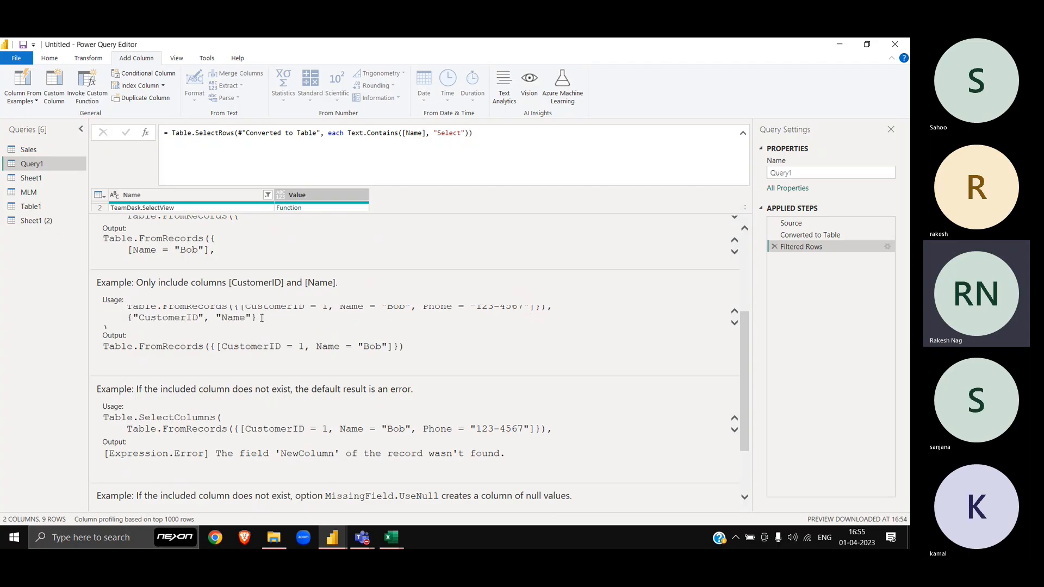
Step: Study the column list in the Table.SelectColumns example usage and scroll through the remaining examples
drag(262, 318, 130, 318)
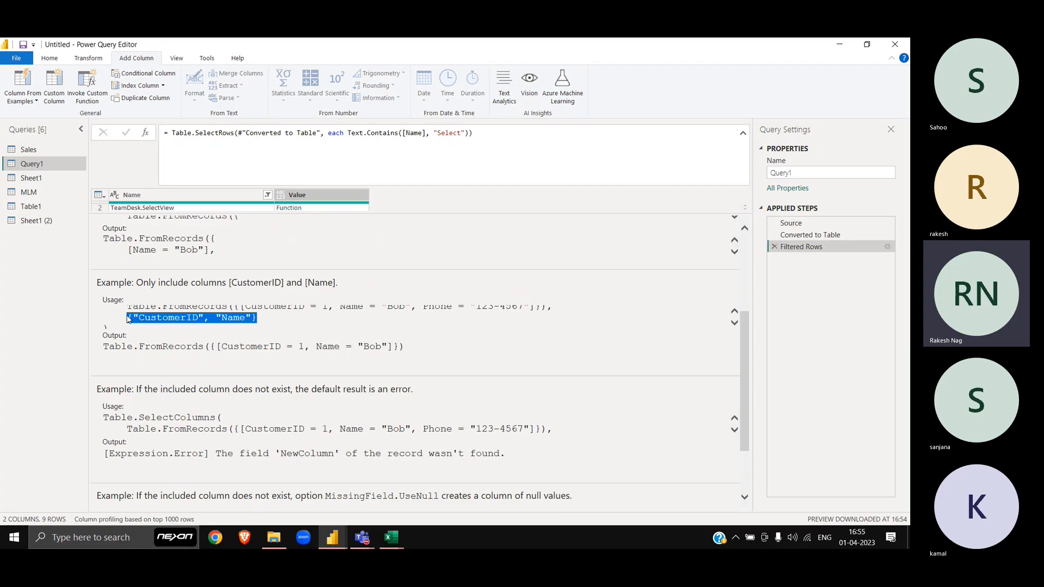
click(202, 321)
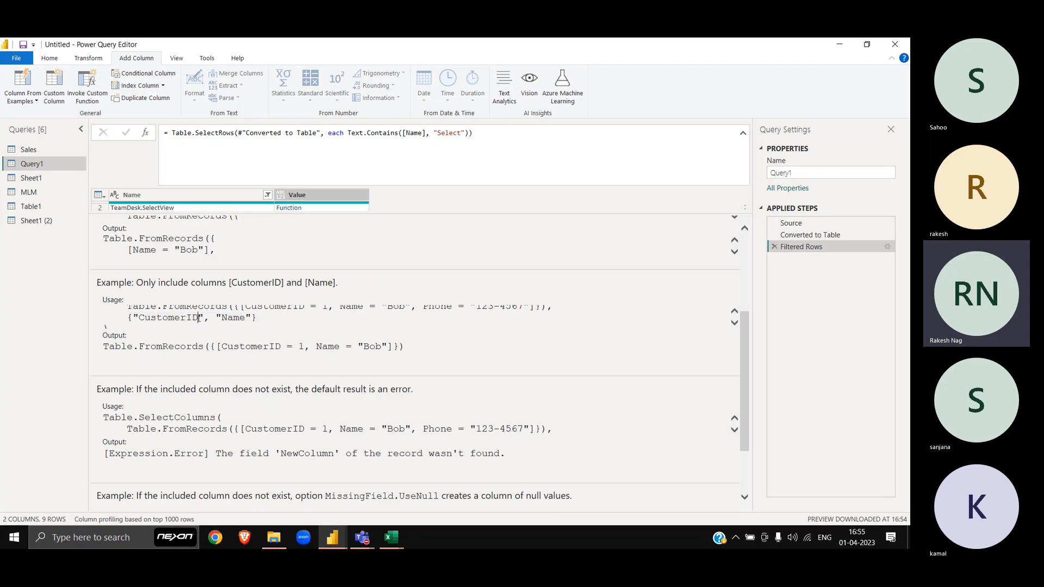
drag(199, 319, 255, 321)
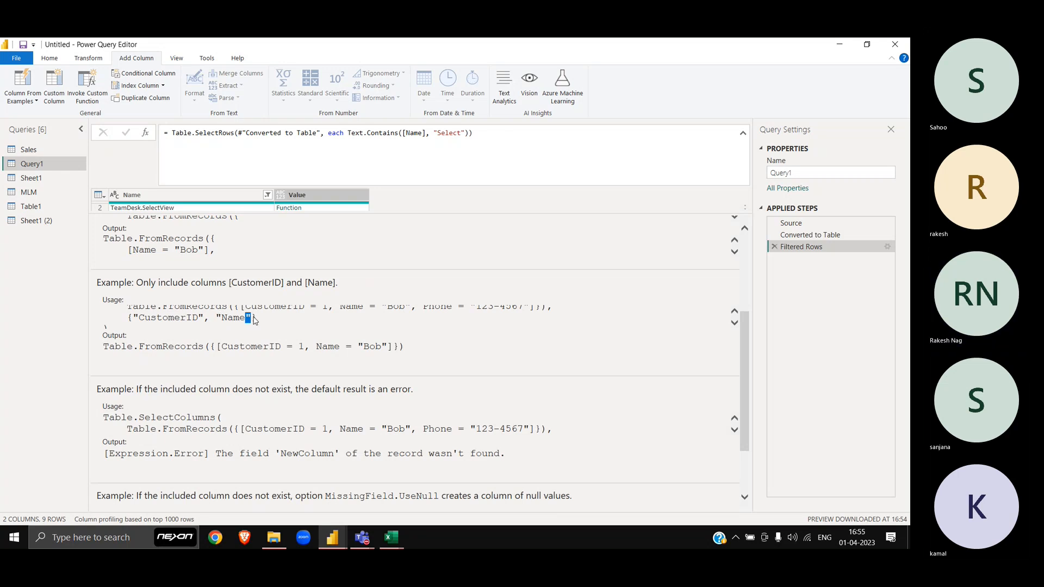
click(393, 391)
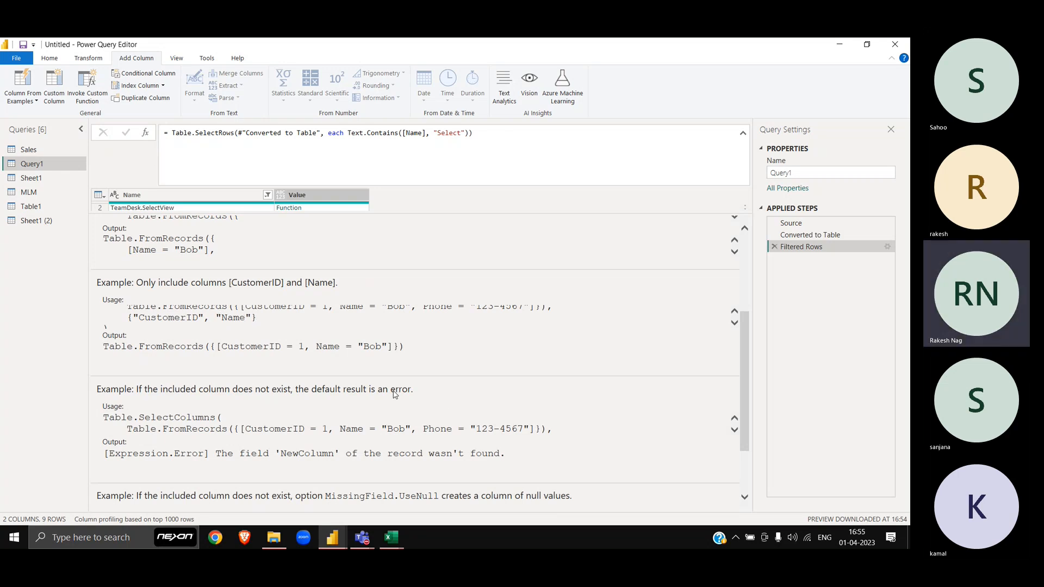
scroll(394, 391, down, 1)
scroll(344, 400, down, 1)
scroll(343, 400, down, 1)
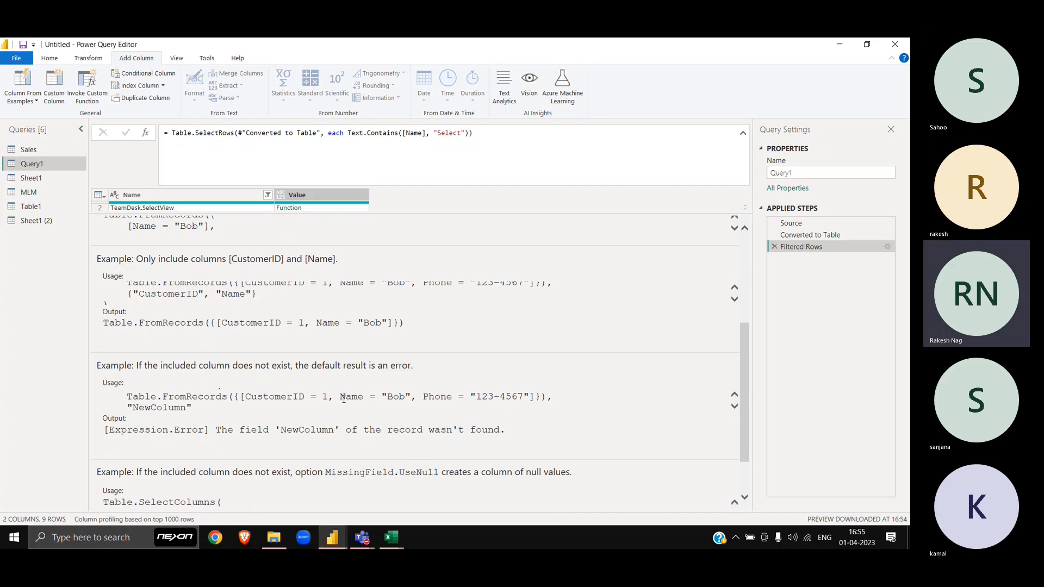
scroll(202, 405, down, 2)
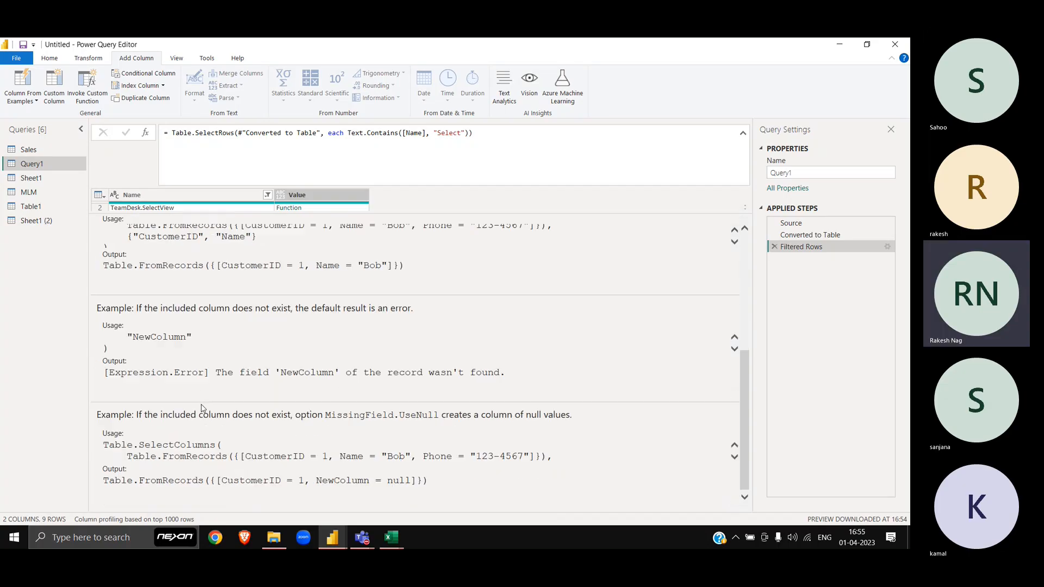
scroll(341, 458, down, 3)
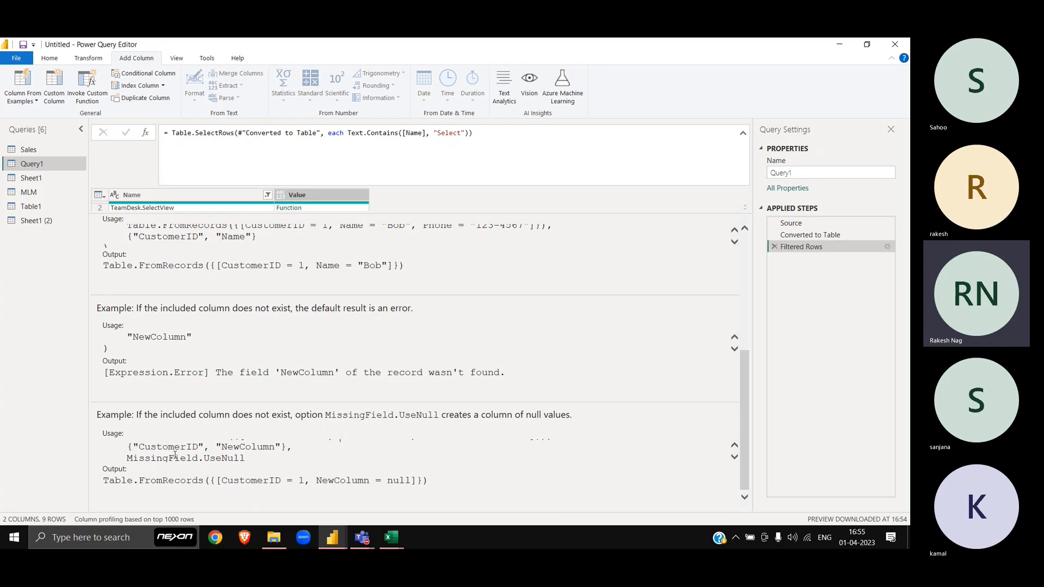
scroll(243, 457, up, 3)
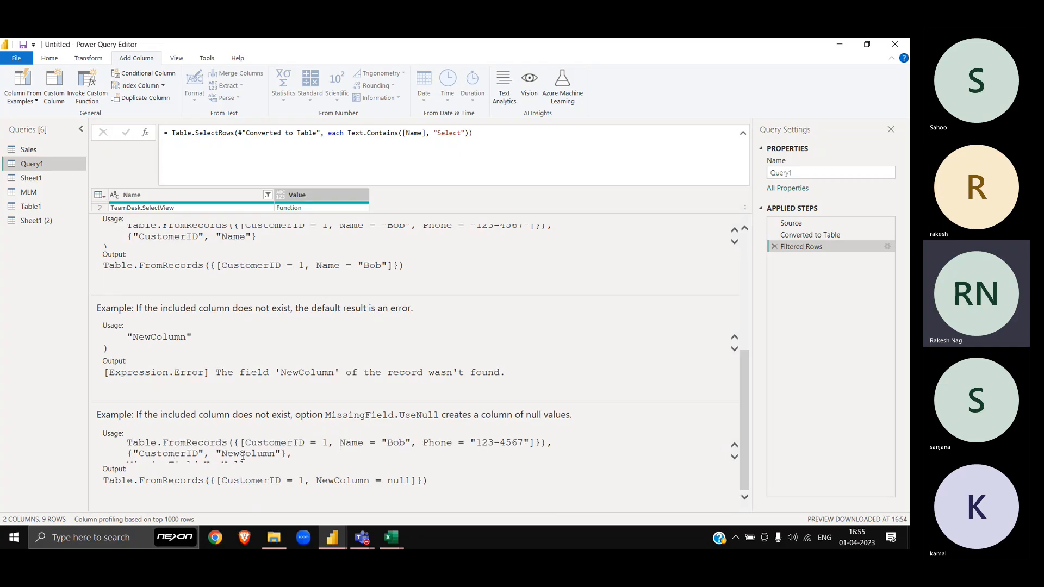
Step: Browse the Sheet1, Table1 and Sheet1 (2) queries in turn
click(43, 182)
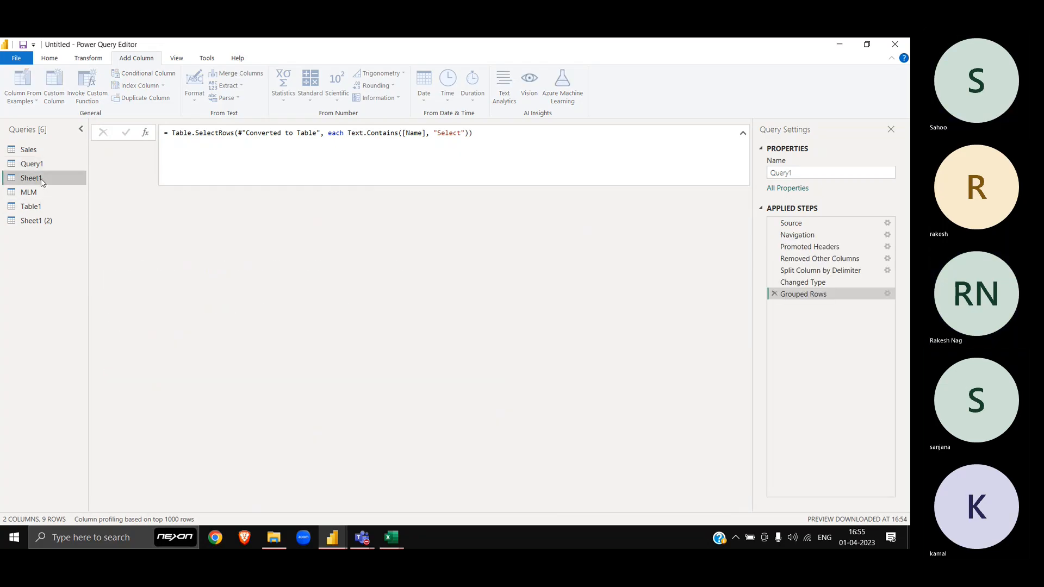
click(44, 206)
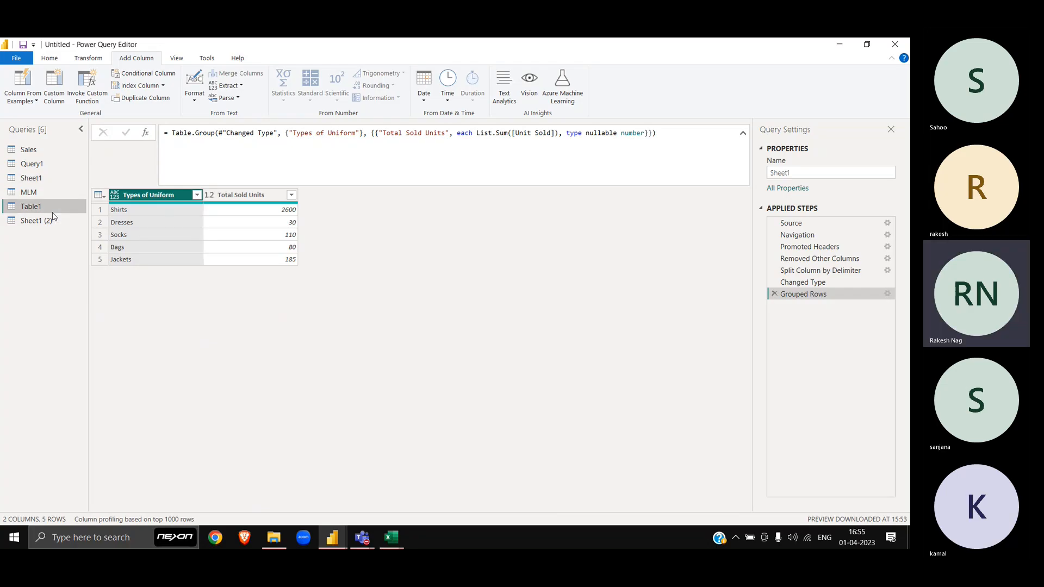
click(49, 220)
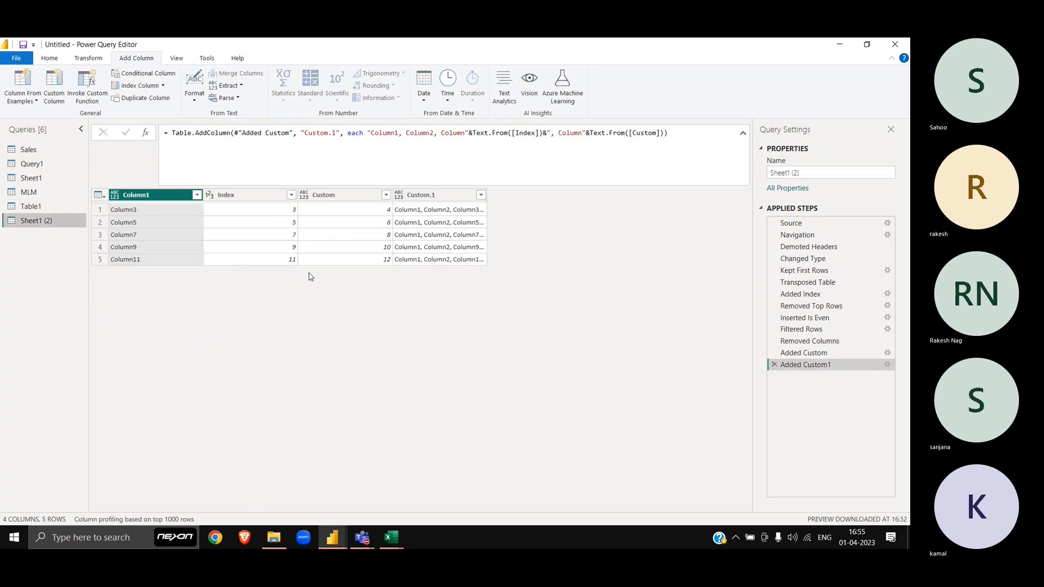
Step: Preview the Custom.1 column-name lists for rows 1, 3 and 4, then return to Query1
click(429, 211)
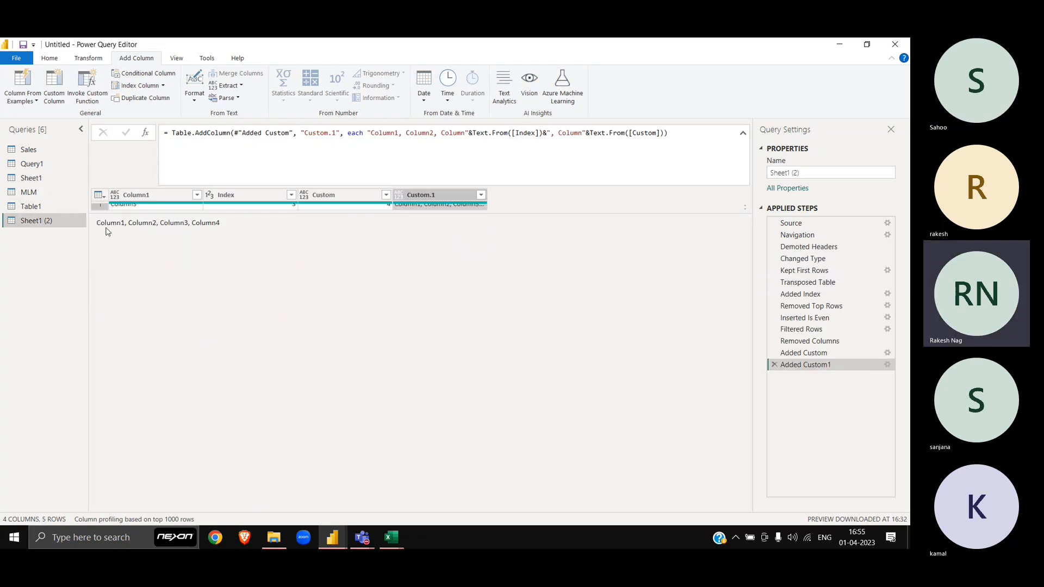
drag(223, 230, 69, 226)
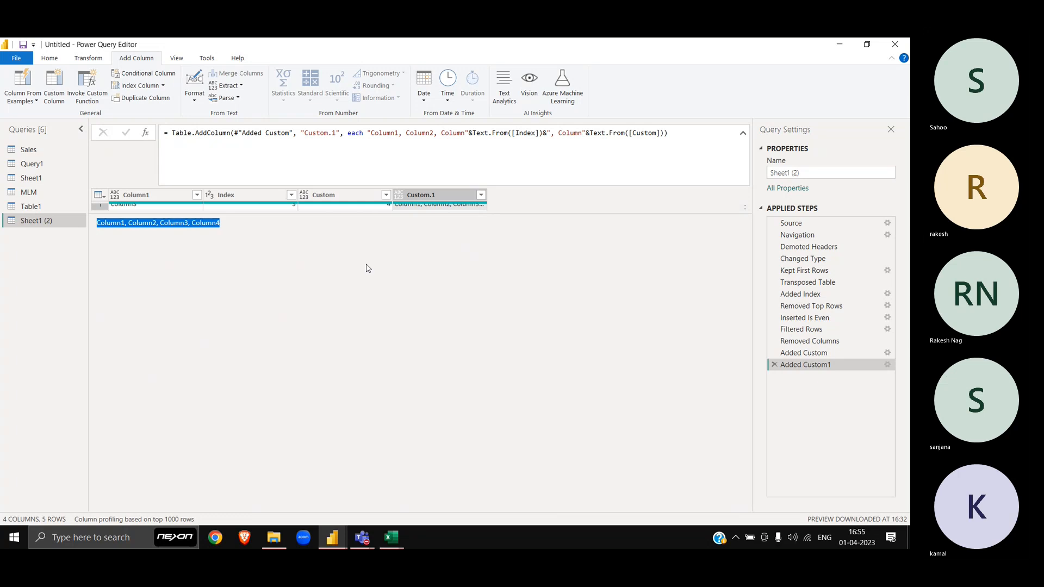
click(225, 236)
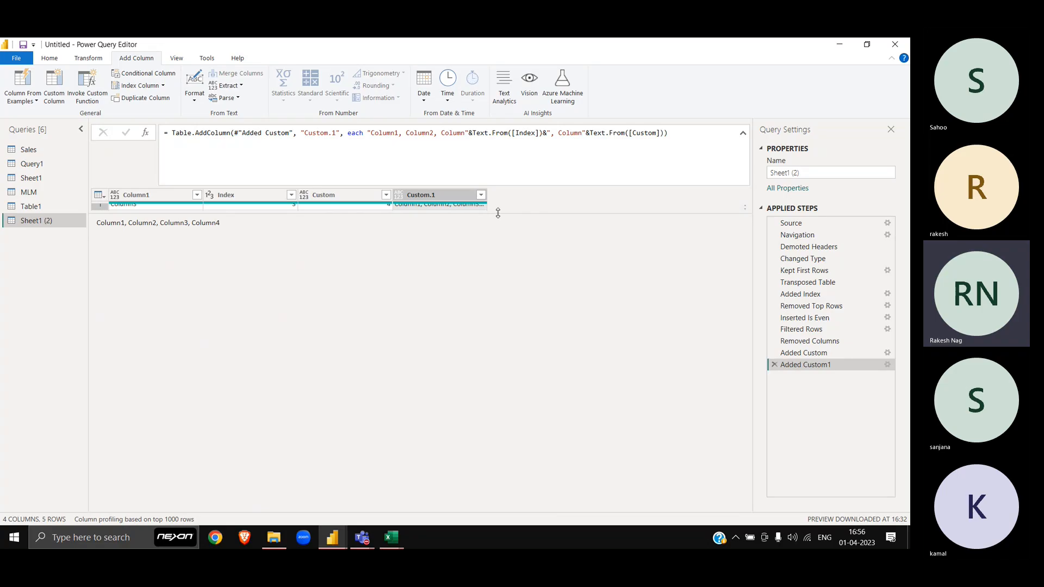
drag(497, 213, 497, 296)
click(457, 247)
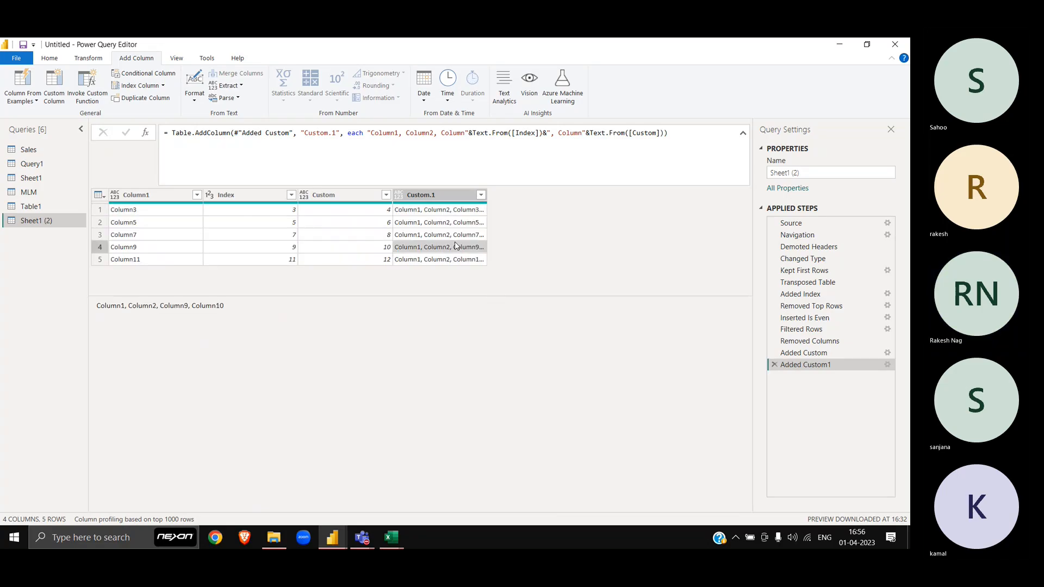
click(455, 235)
drag(229, 308, 42, 326)
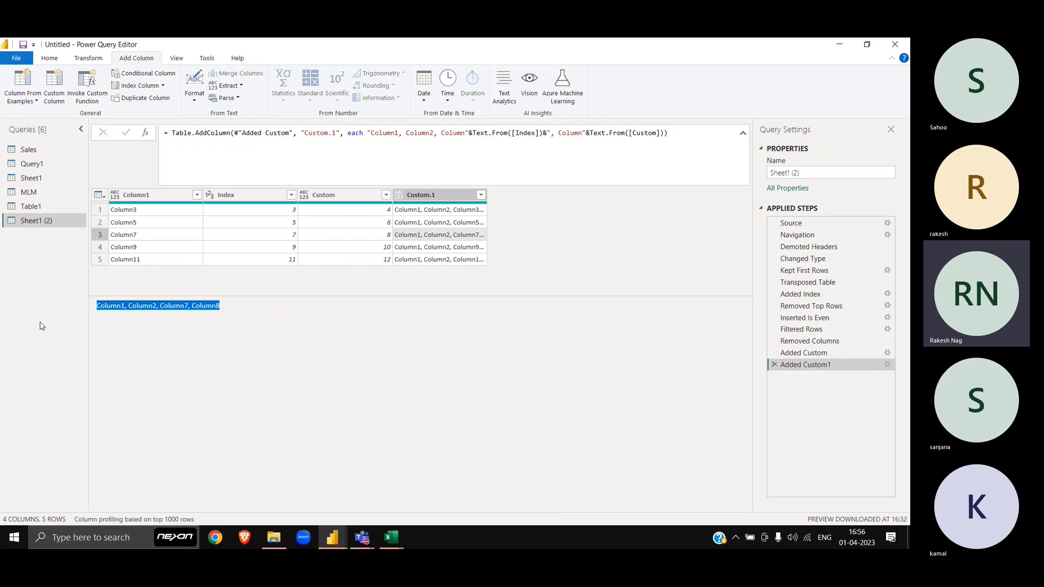
click(32, 164)
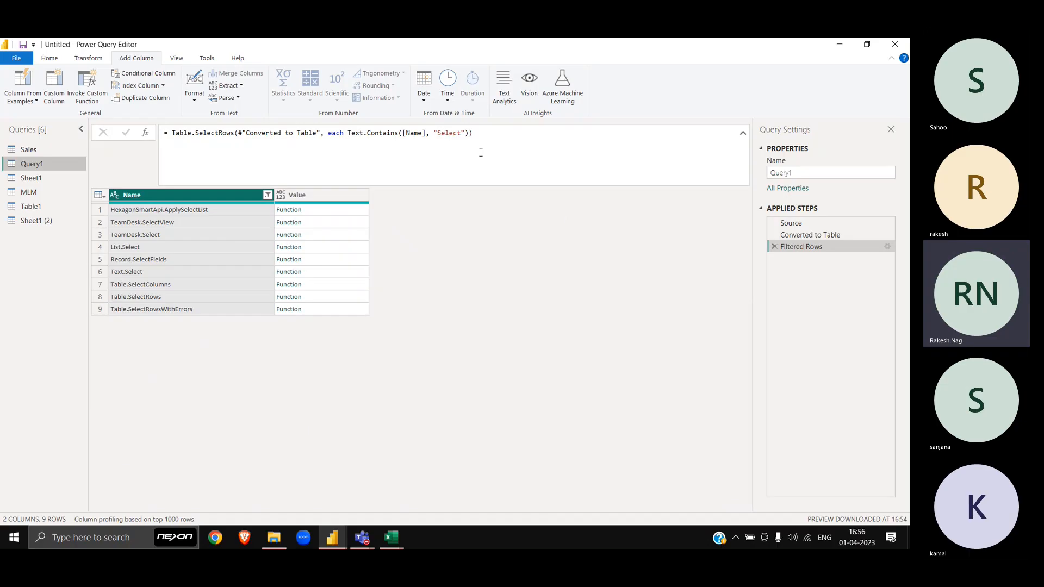
Step: Change Query1's function filter from Select to Split
double_click(446, 134)
text(Split)
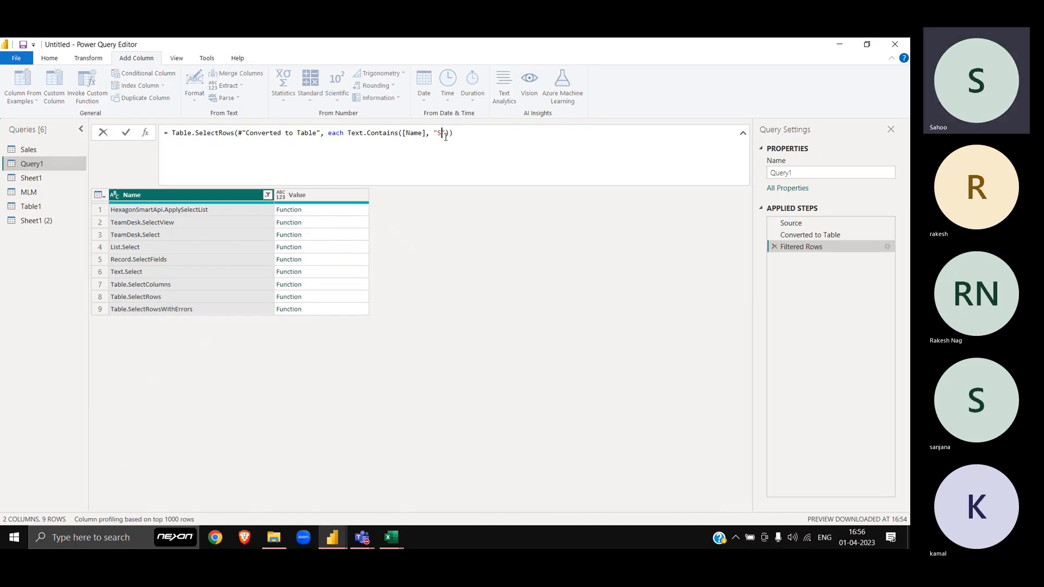
key(Return)
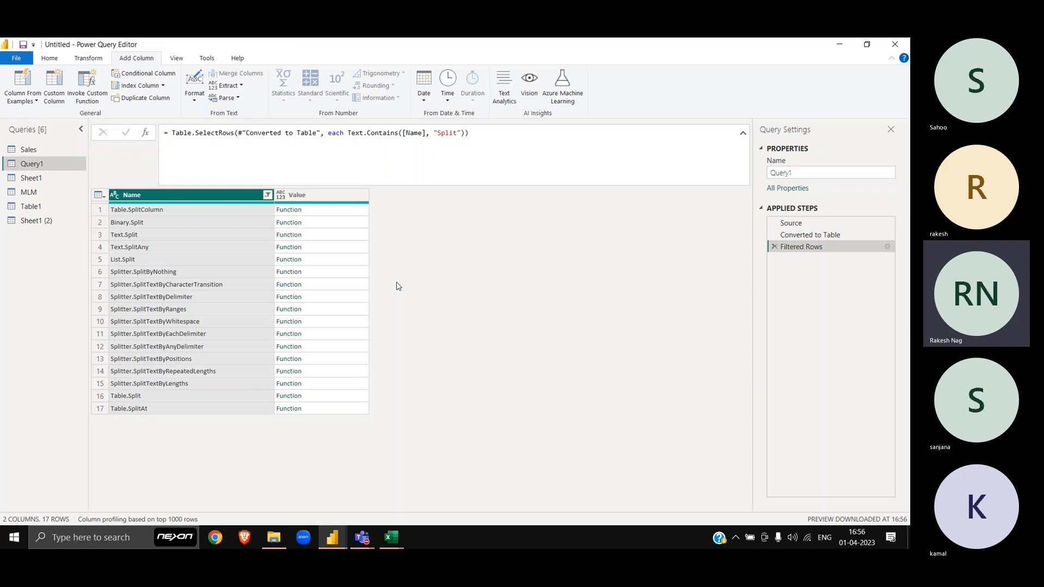
Step: Study the Text.Split documentation example and its pipe delimiter, then go to Sheet1 (2)
click(313, 235)
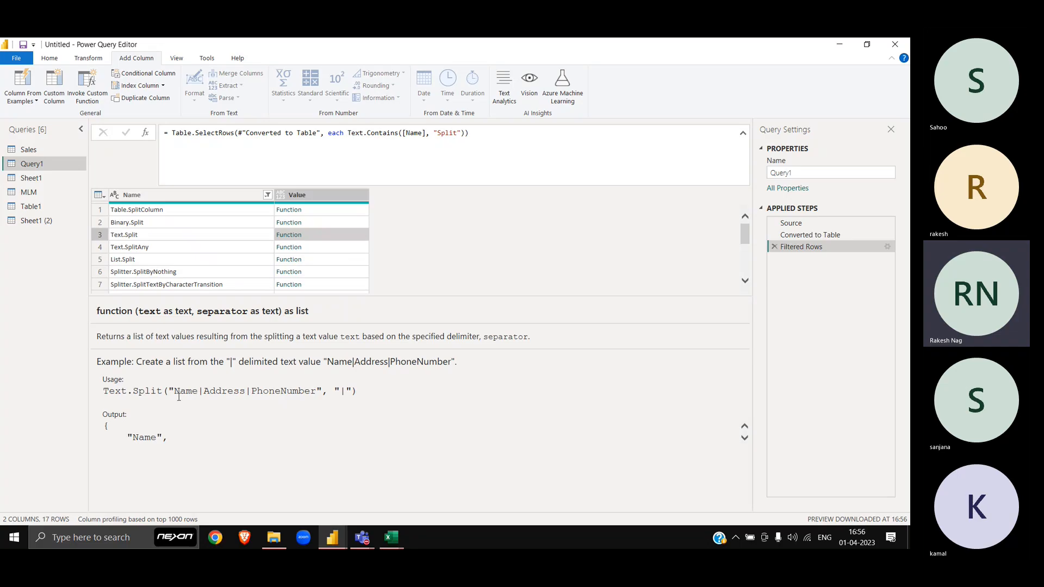
drag(163, 391, 334, 391)
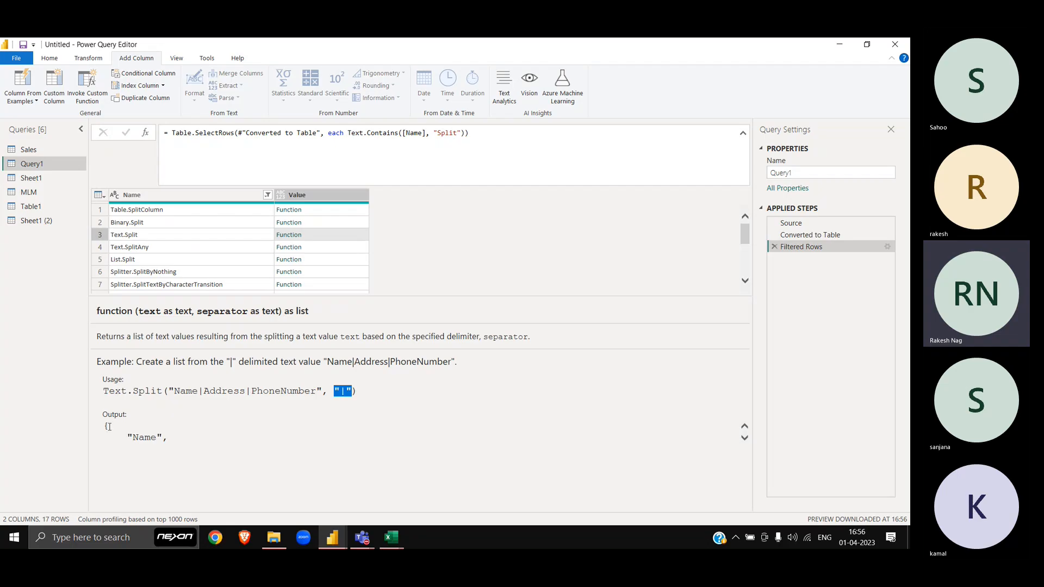
drag(104, 427, 109, 427)
scroll(171, 433, down, 2)
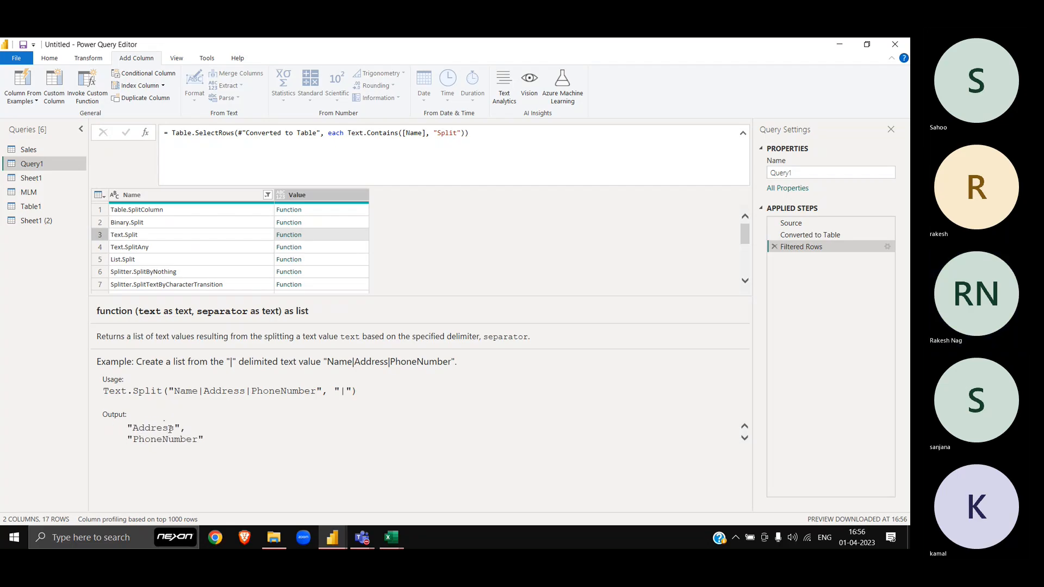
scroll(170, 430, down, 1)
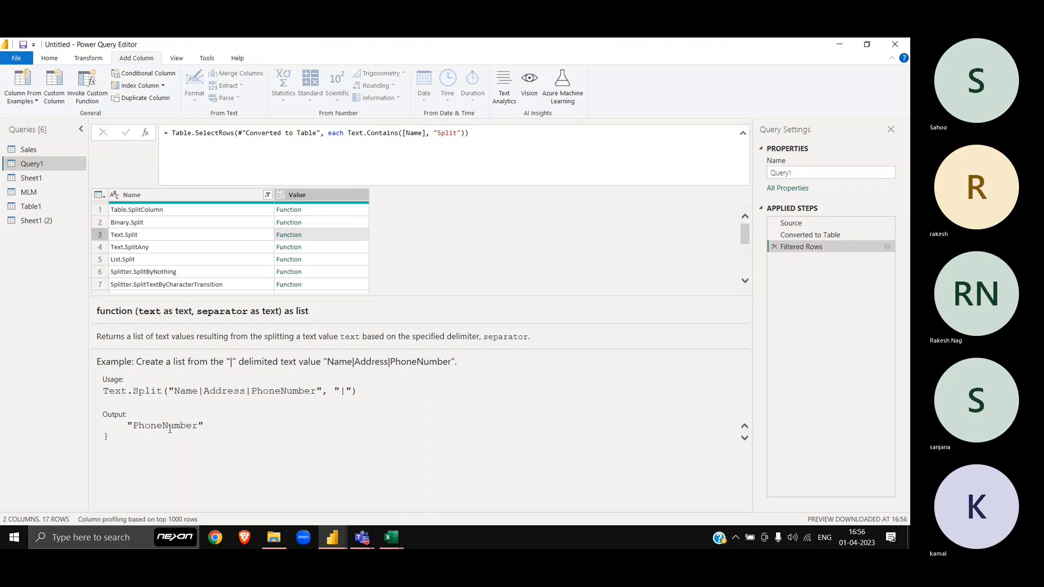
click(52, 220)
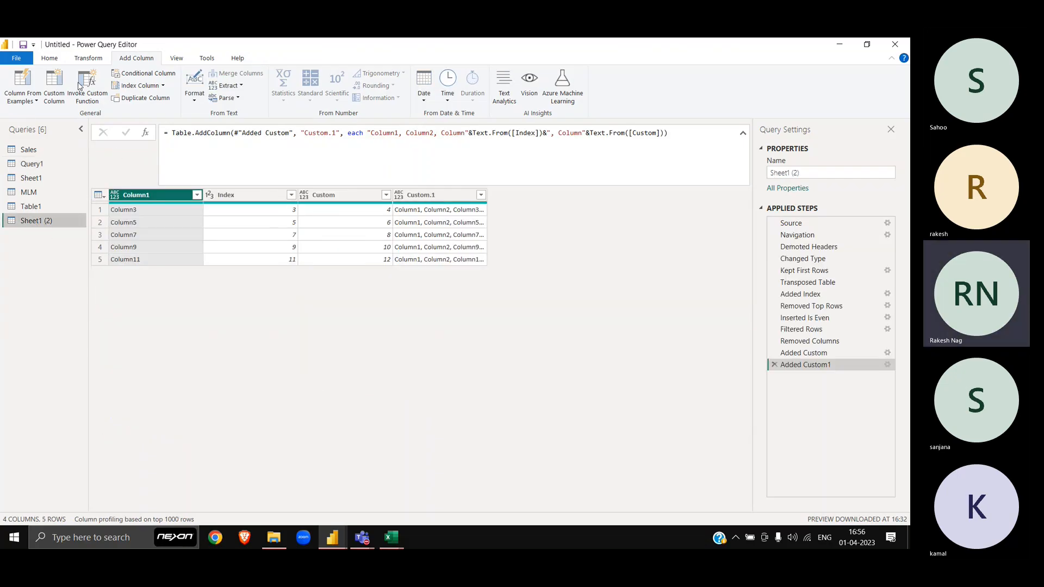
Step: Add custom column Custom.2 with formula Text.Split([Custom.1], ", ")
click(52, 96)
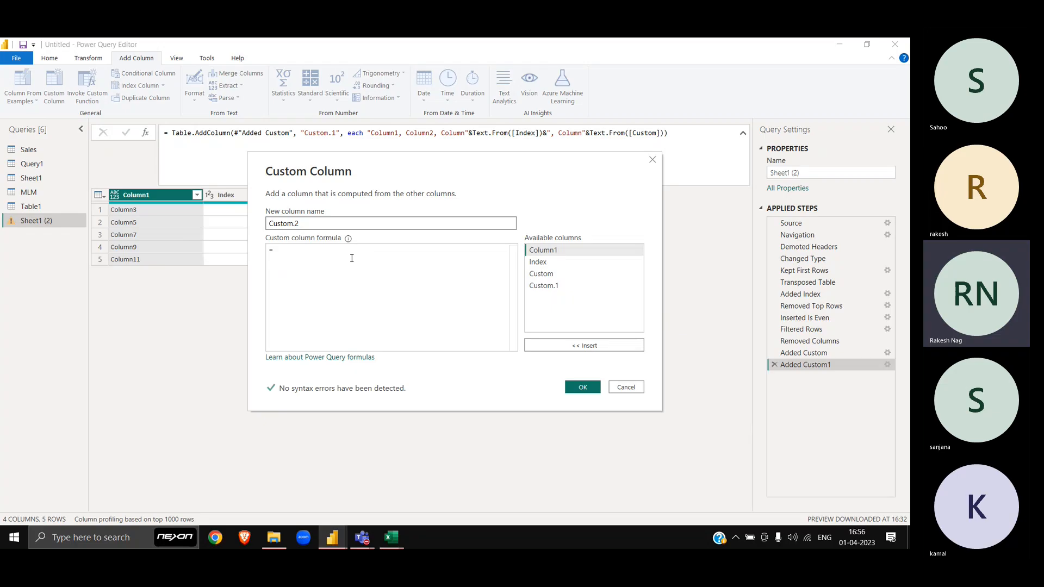
drag(372, 159, 362, 262)
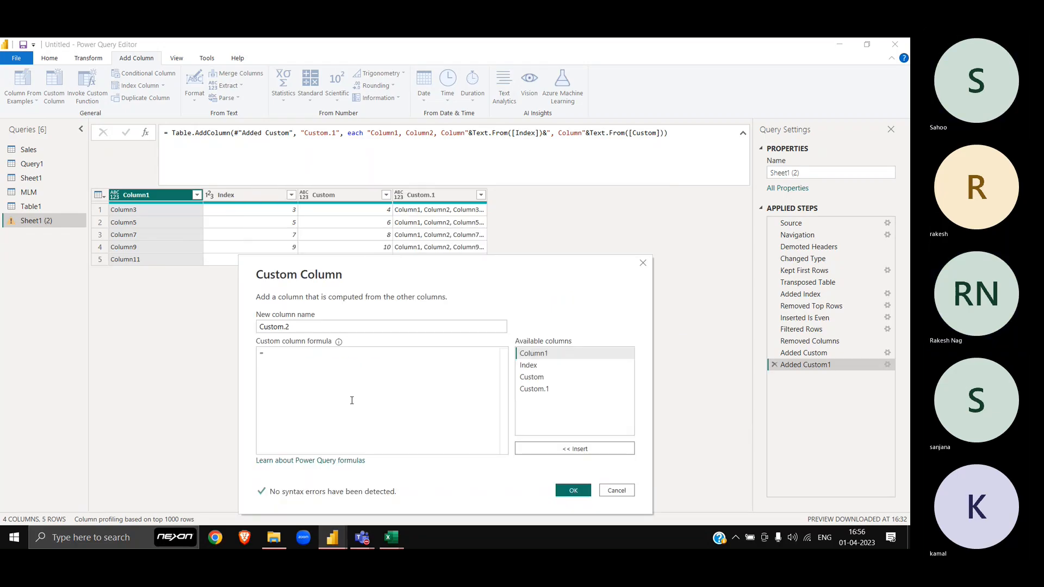
text(Text)
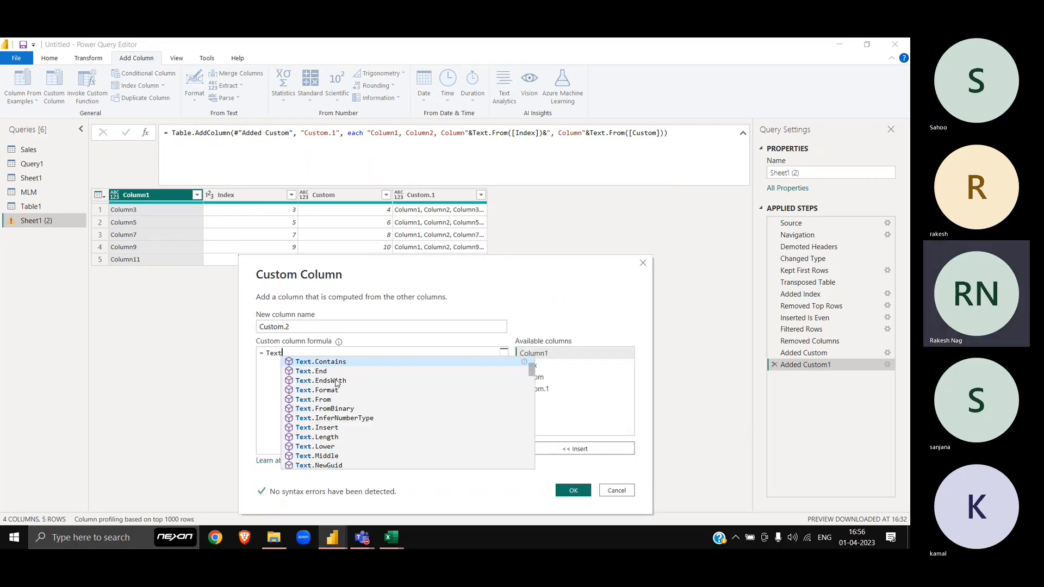
text(.Split()
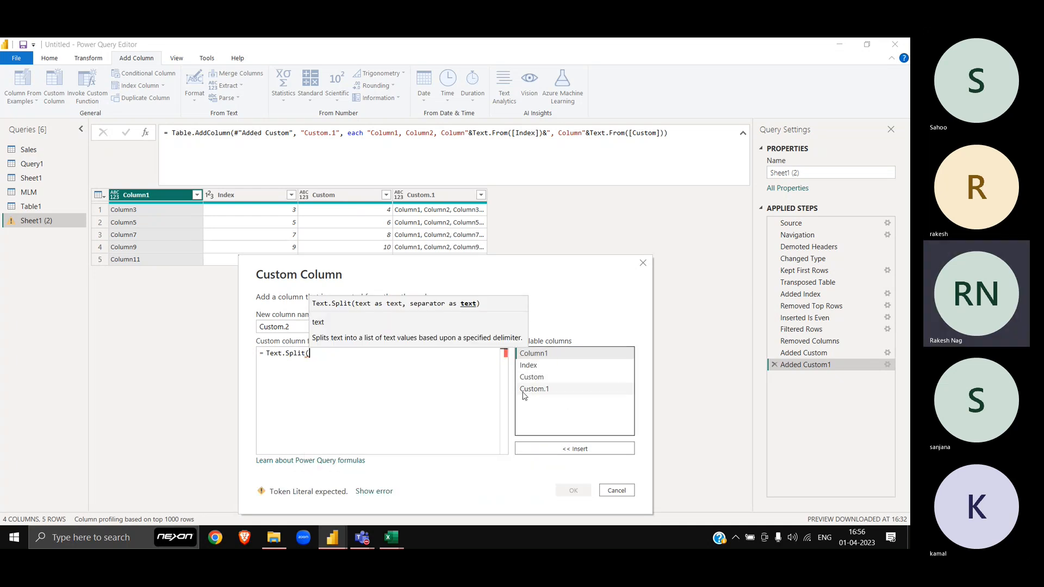
double_click(533, 389)
text(,)
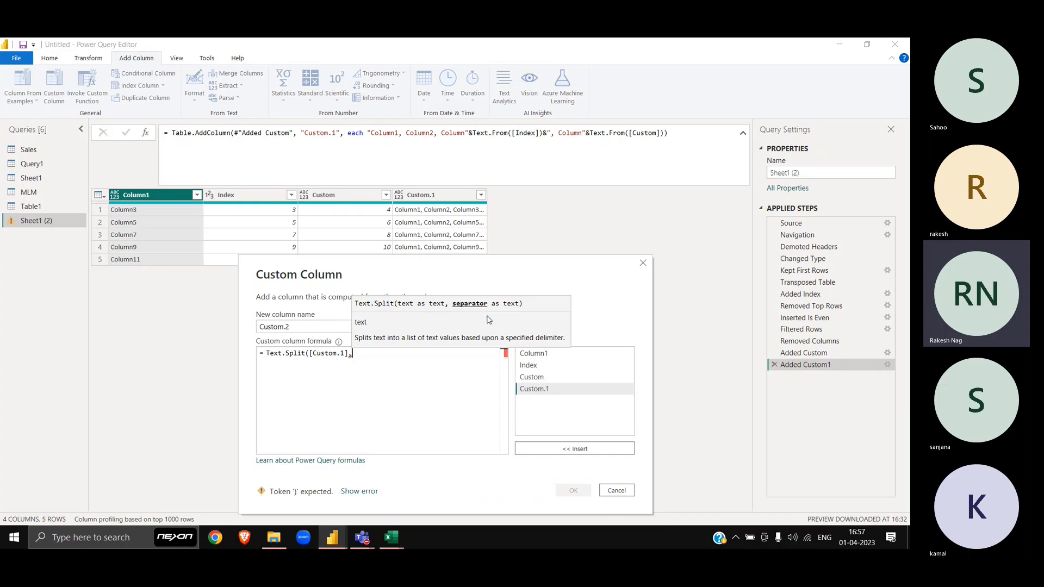
text(", ")
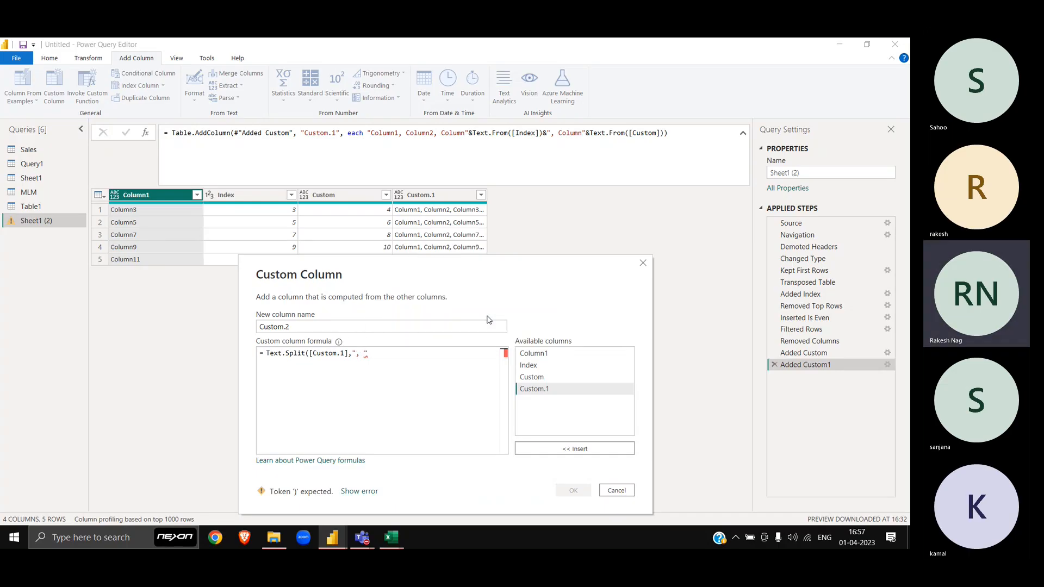
text())
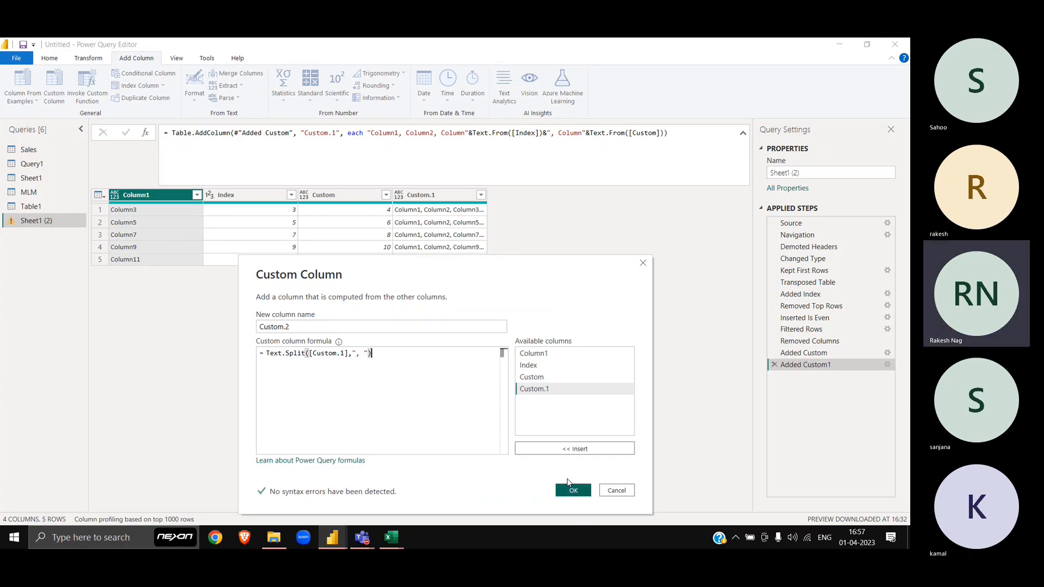
click(573, 491)
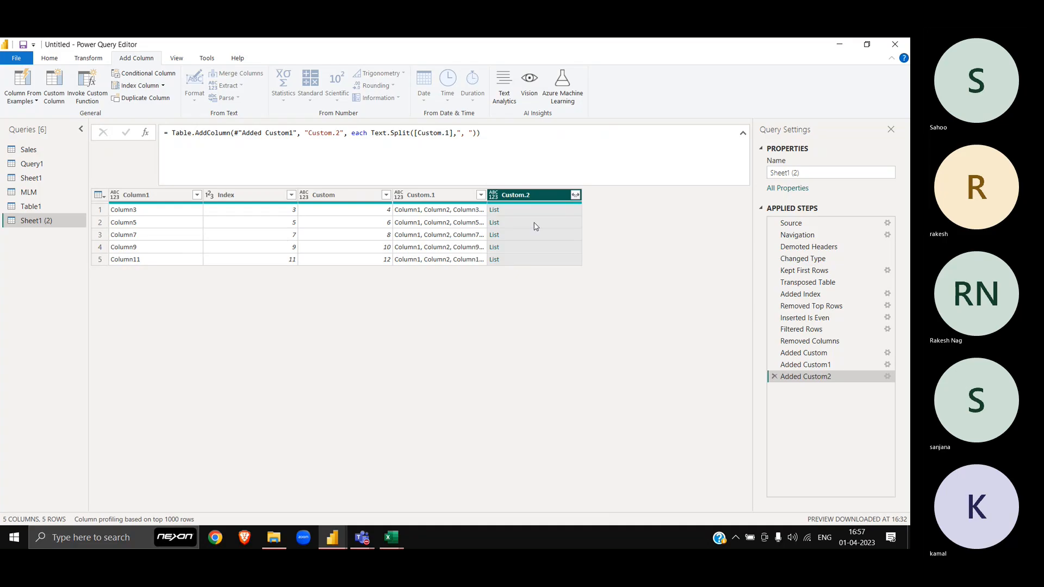
Step: Preview the Custom.2 lists for rows 1–4, then begin another custom column, Custom.3
click(522, 211)
key(Down)
key(Down)
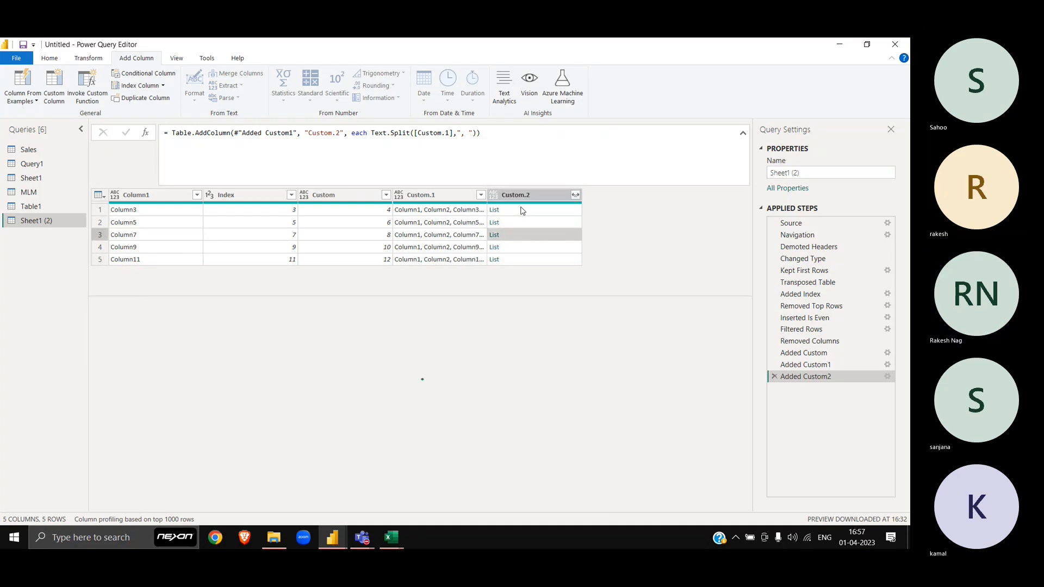
key(Down)
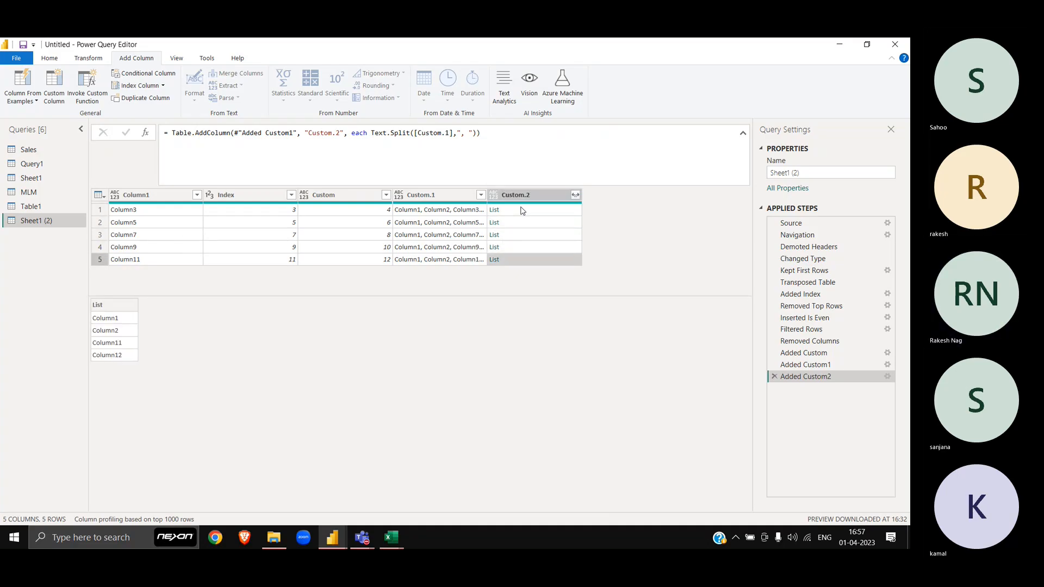
key(Up)
key(Up)
key(Up)
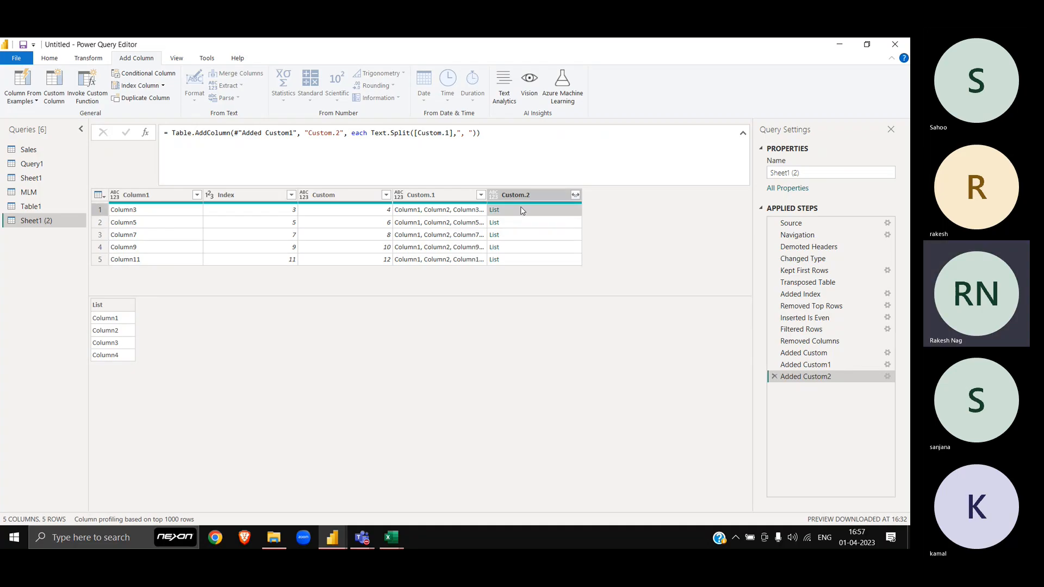
key(Down)
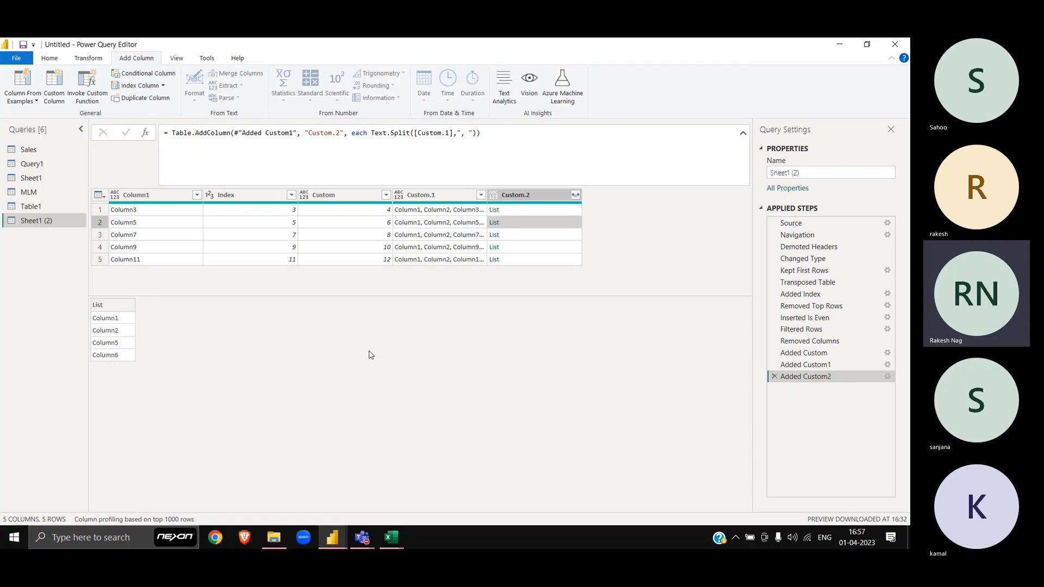
click(504, 212)
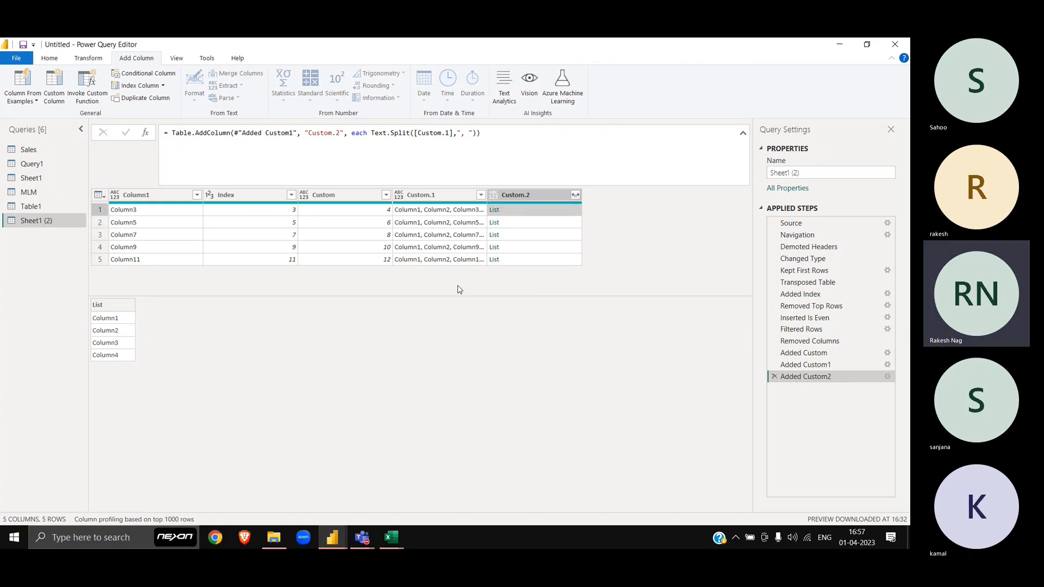
click(517, 238)
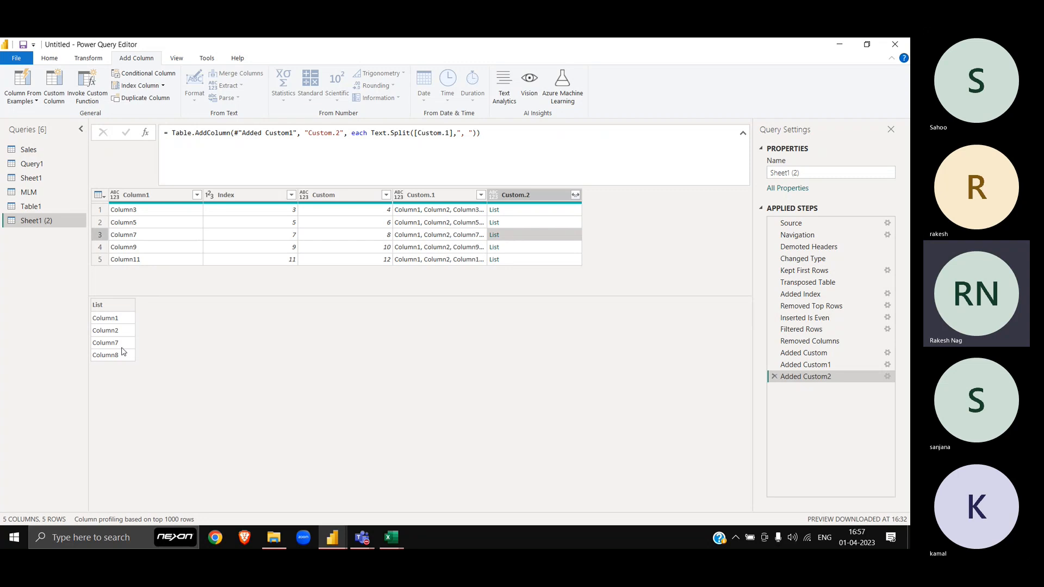
click(522, 252)
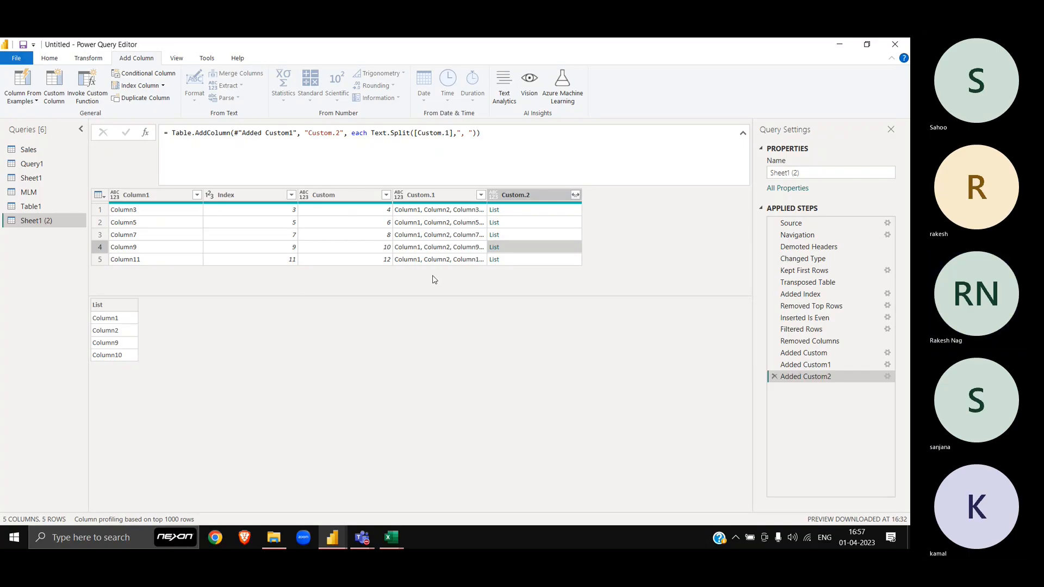
click(519, 214)
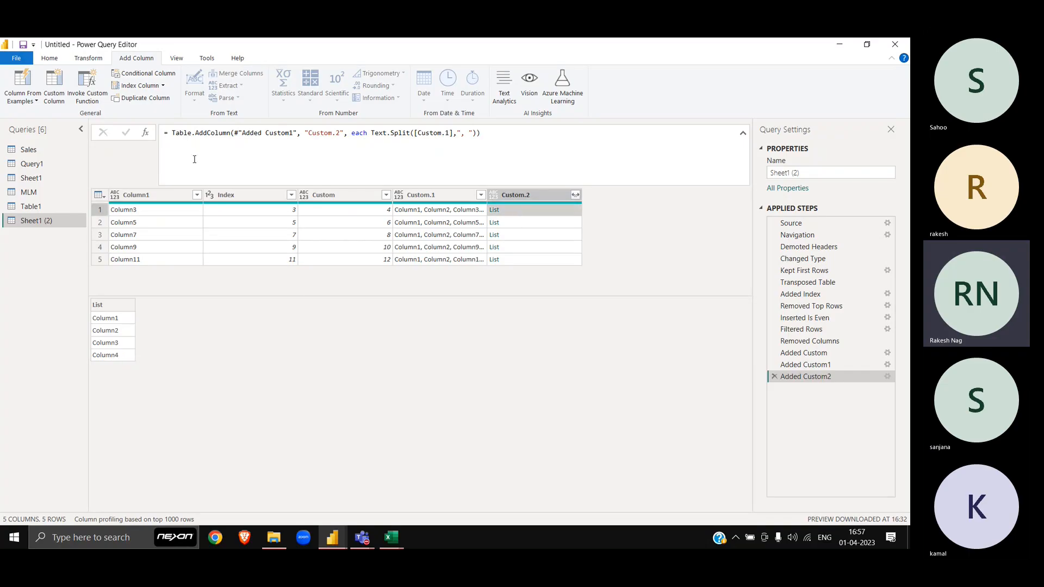
click(54, 87)
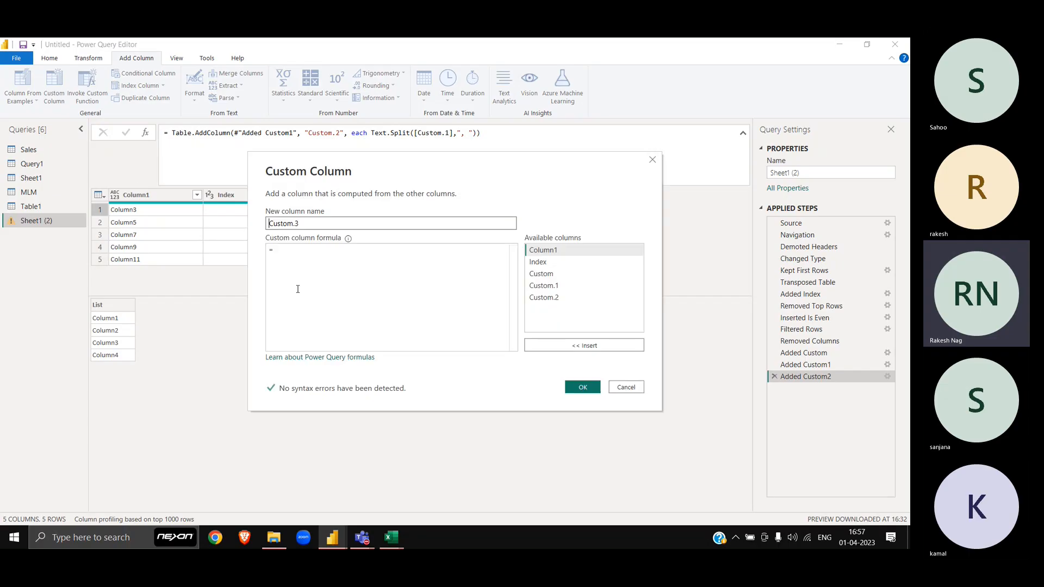
Step: Write the Custom.3 formula Table.SelectColumns(#"Changed Type",[Custom.2]) and submit it
click(323, 279)
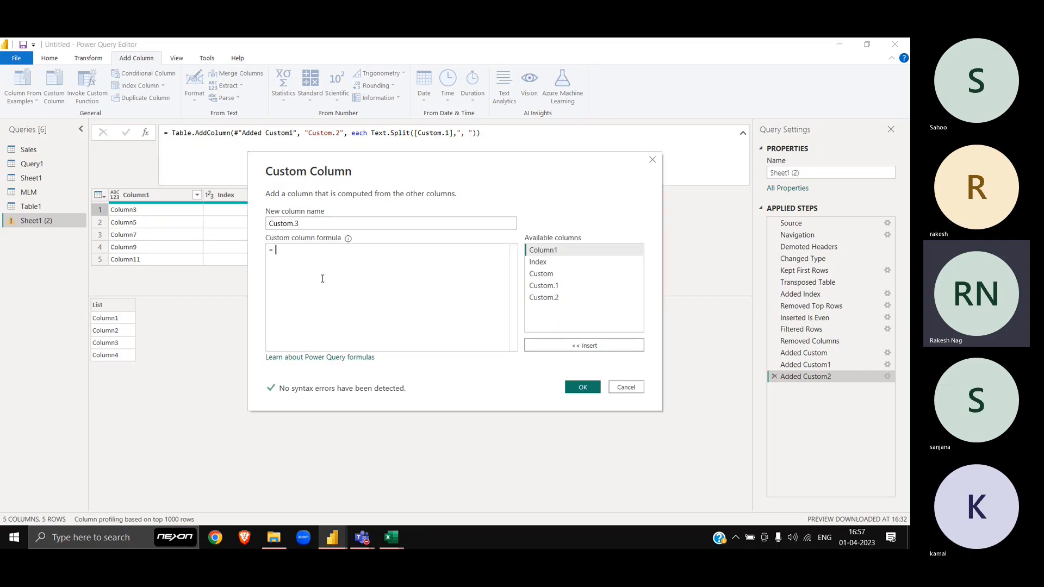
text(Table.)
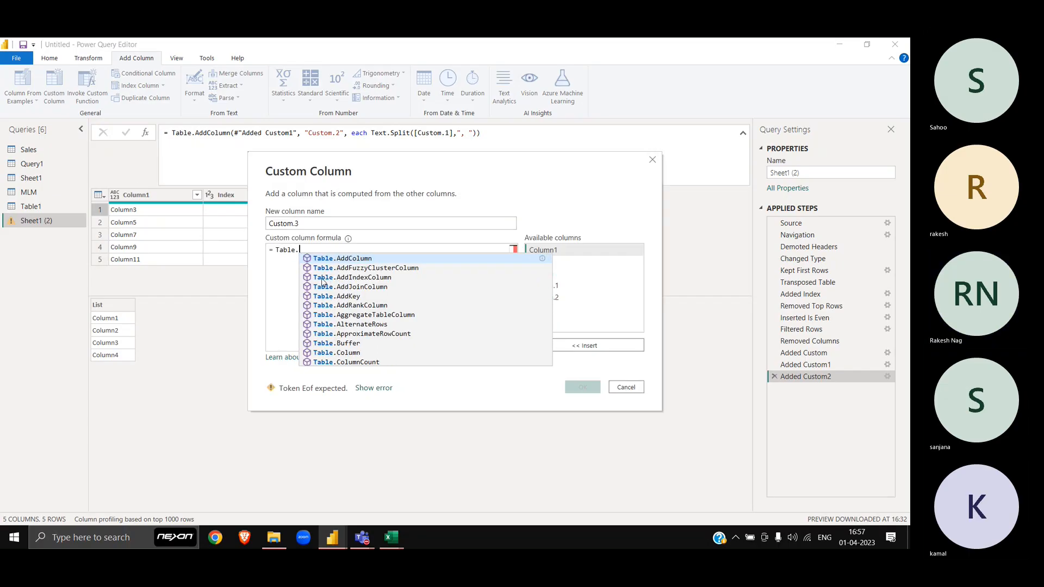
text(Select)
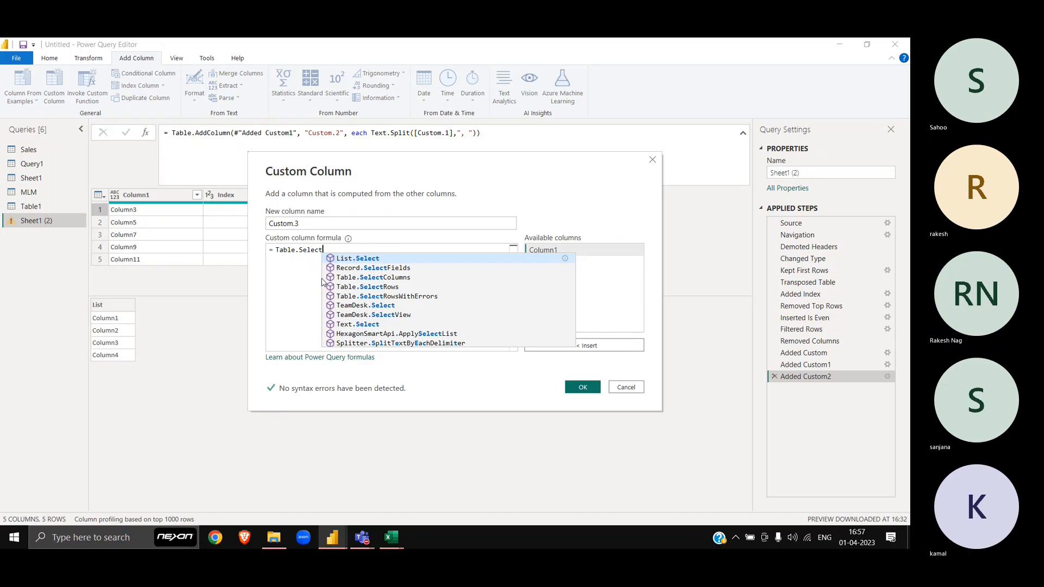
text(Col)
key(Tab)
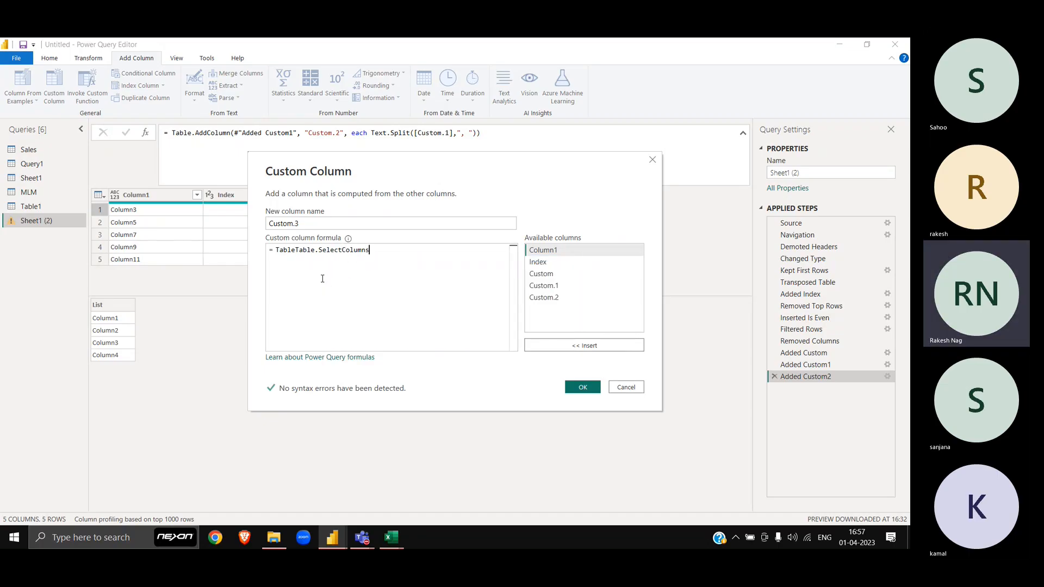
key(Home)
key(Delete)
key(Delete)
key(Delete)
key(Delete)
key(Delete)
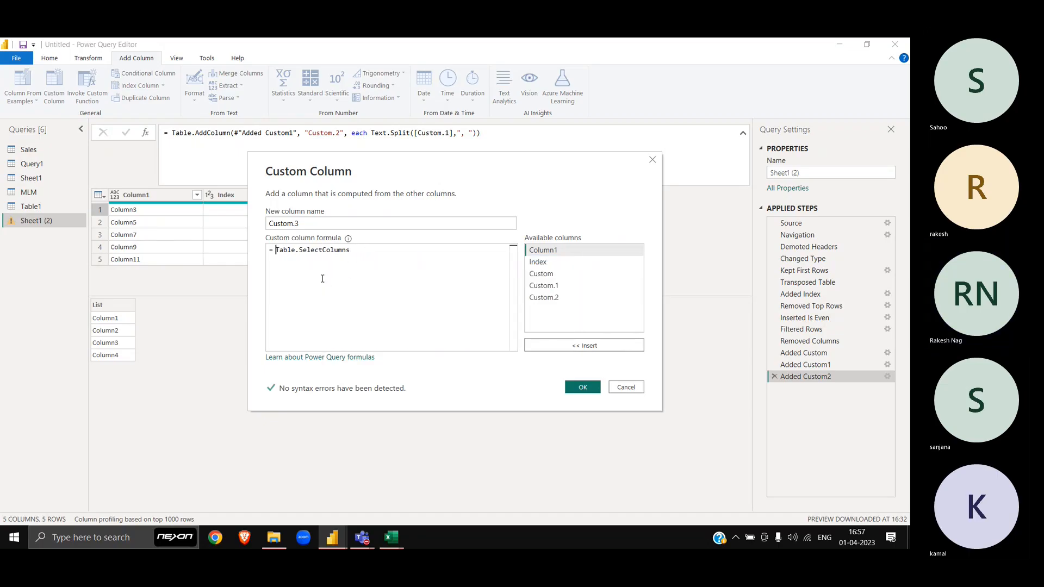
key(End)
text(()
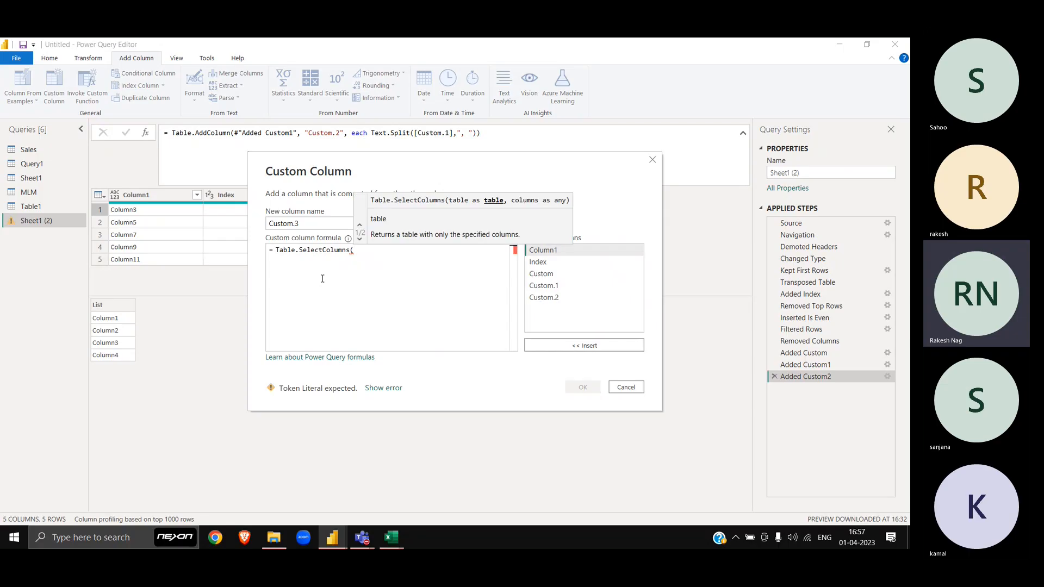
drag(444, 164, 299, 305)
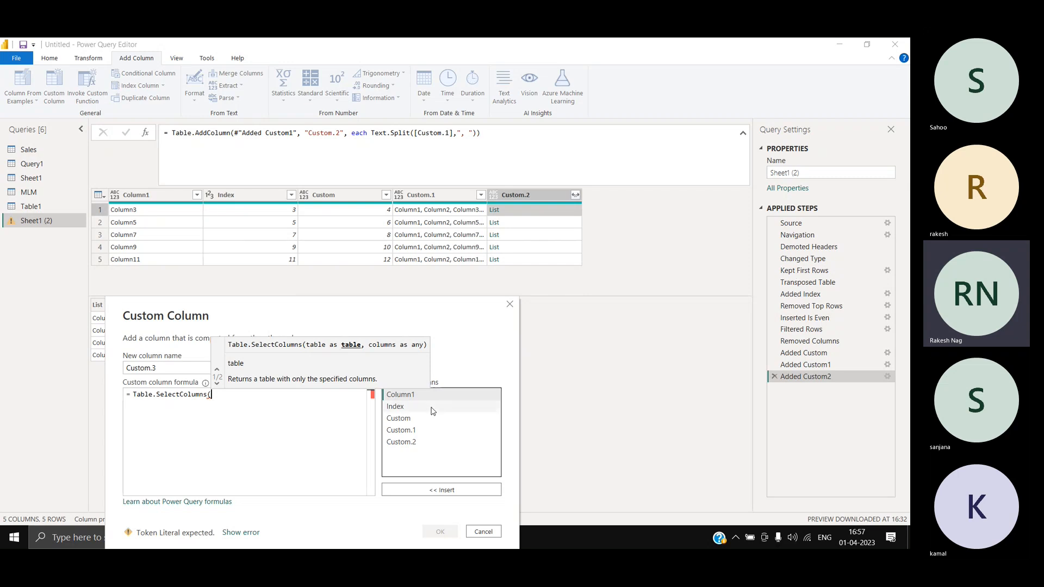
text(#)
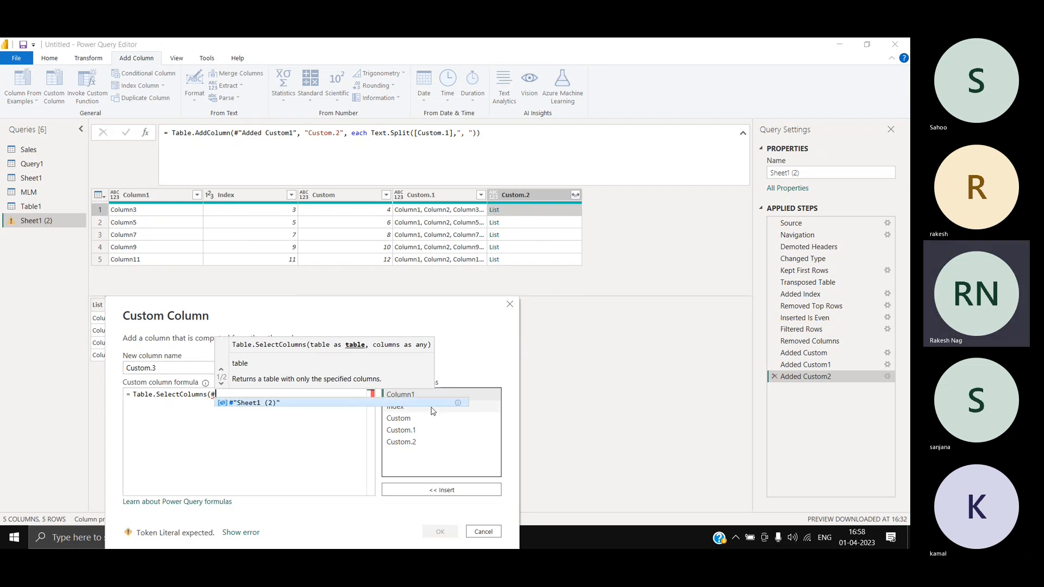
text("Cha)
text(nged Ty)
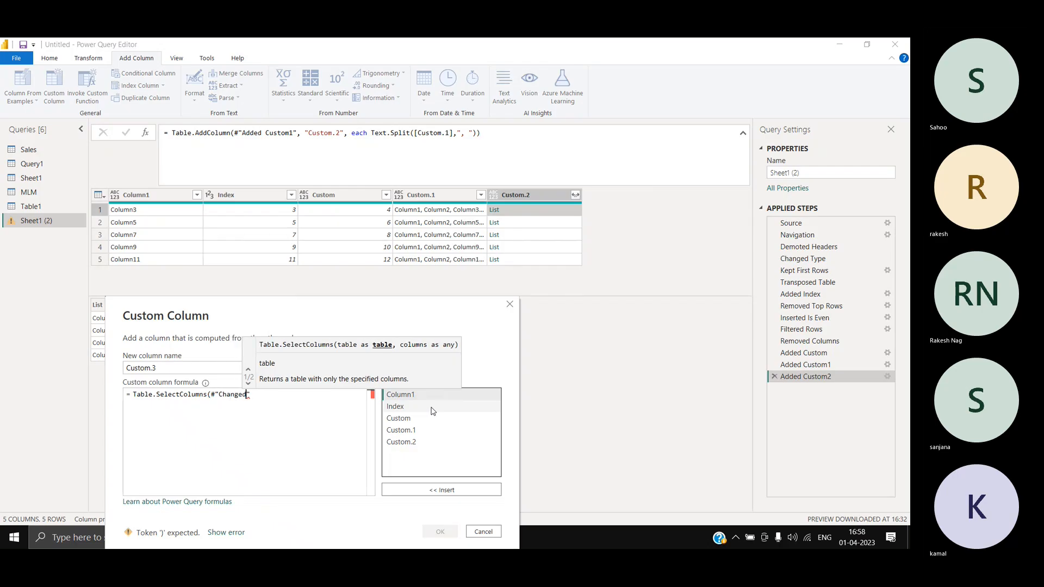
text(pe")
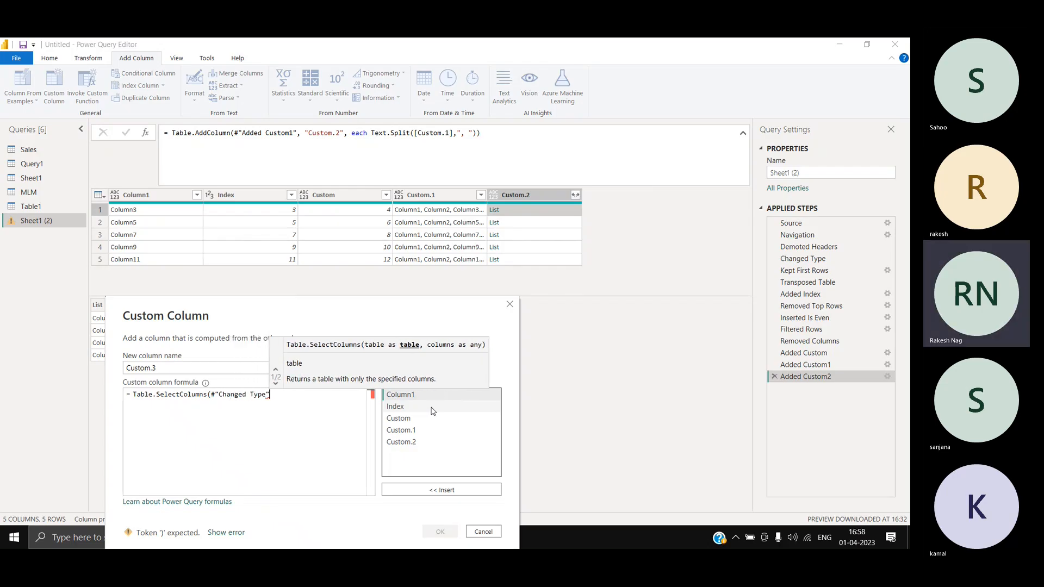
text(,)
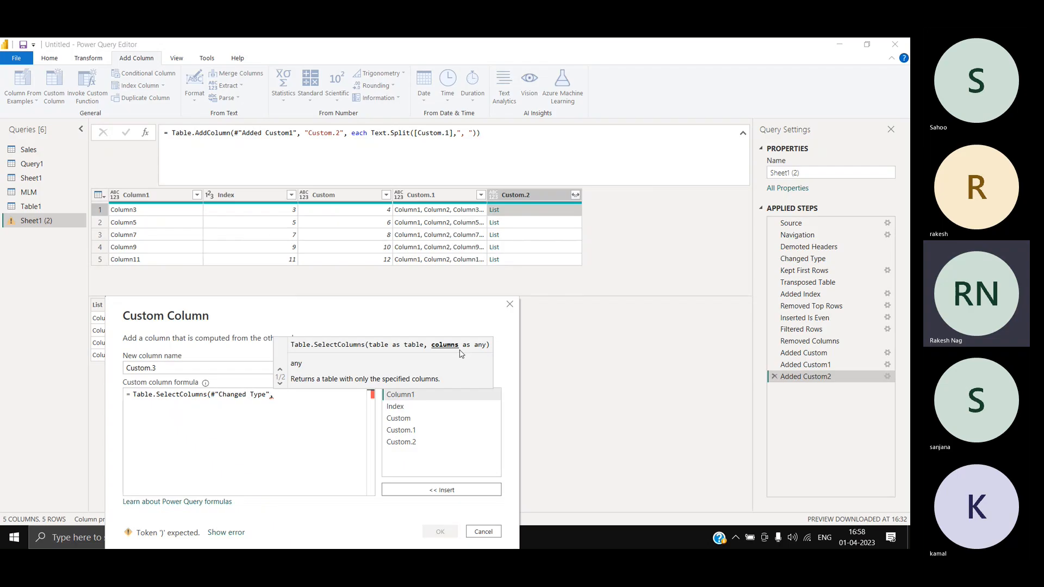
click(422, 442)
text())
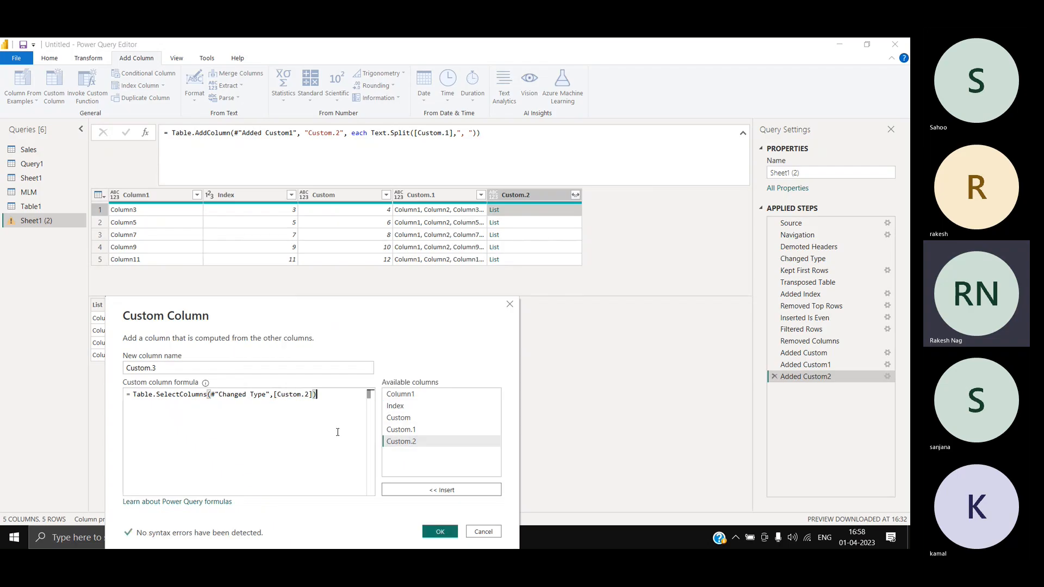
click(440, 531)
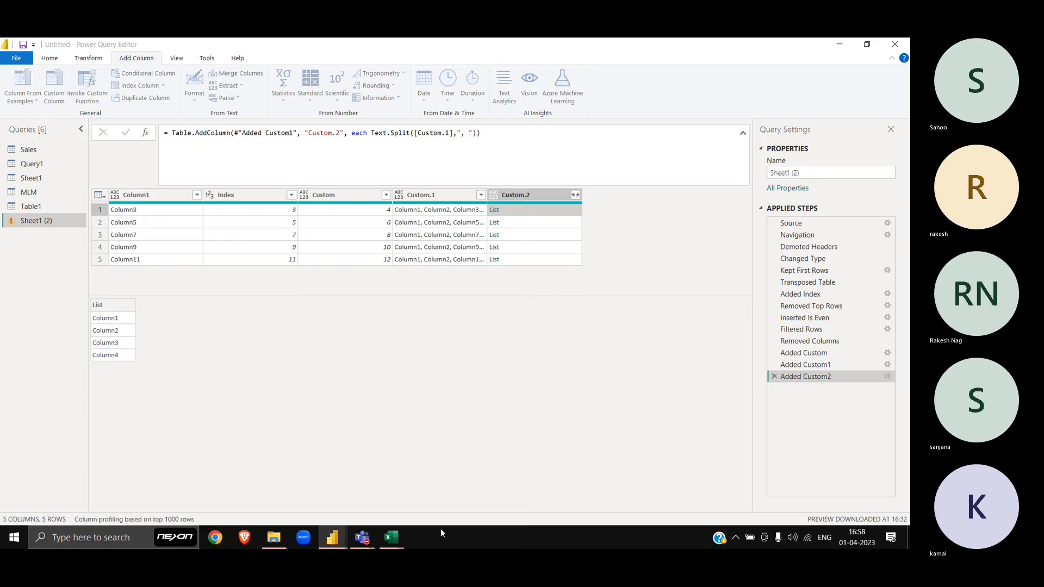
Step: Compare row 1's Custom.3 table with the Changed Type step, then return to Added Custom3
click(629, 216)
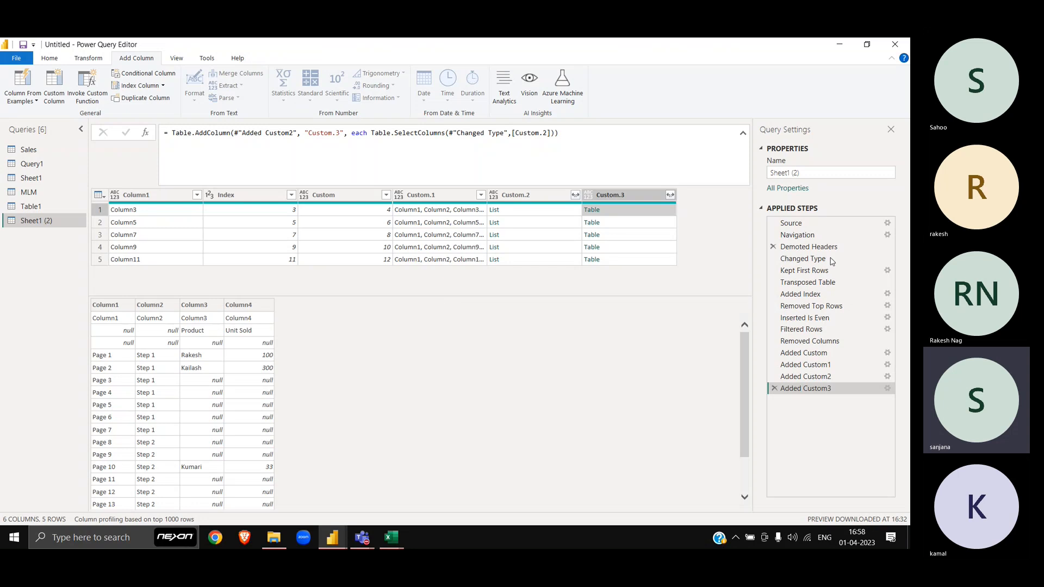
click(807, 259)
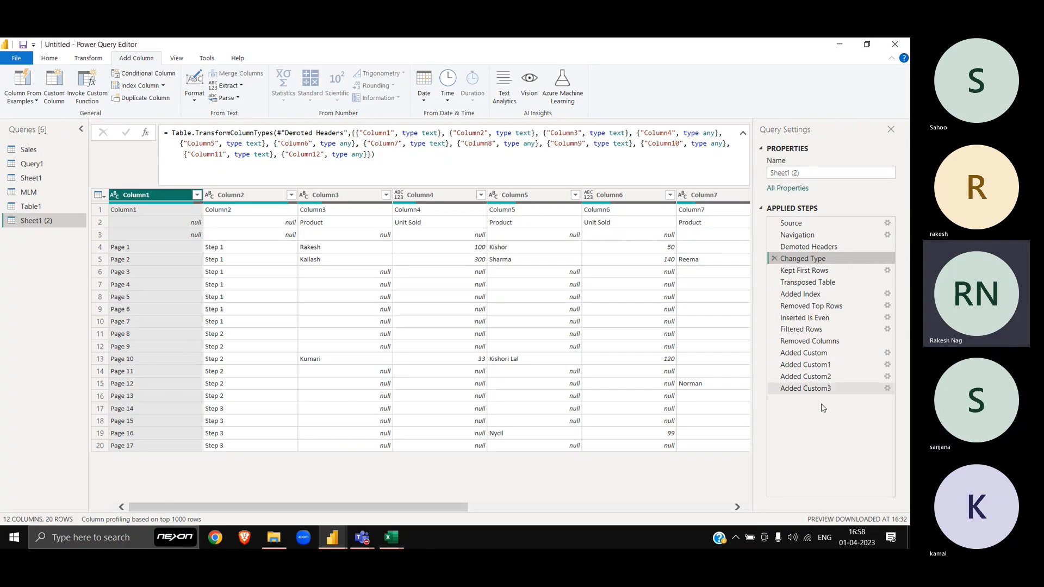
click(806, 388)
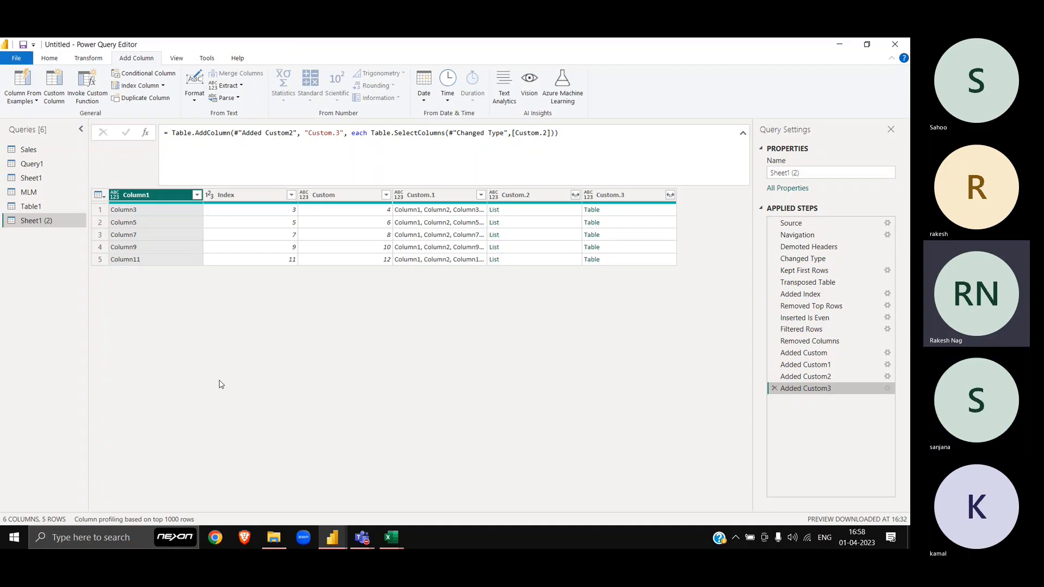
Step: Step through the Custom.3 nested-table previews for rows 1 to 5
click(624, 213)
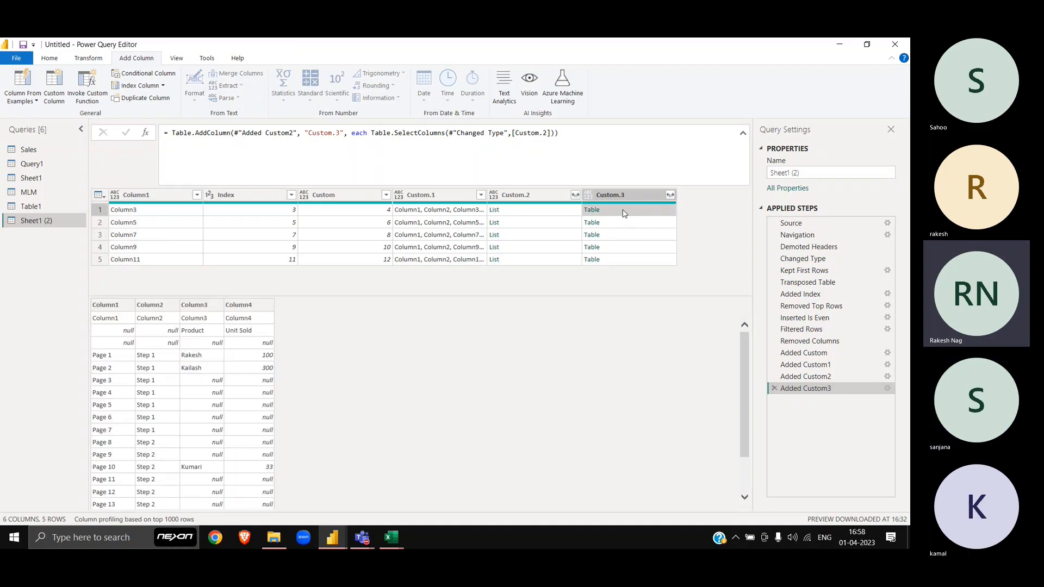
key(Down)
key(Down)
key(Down)
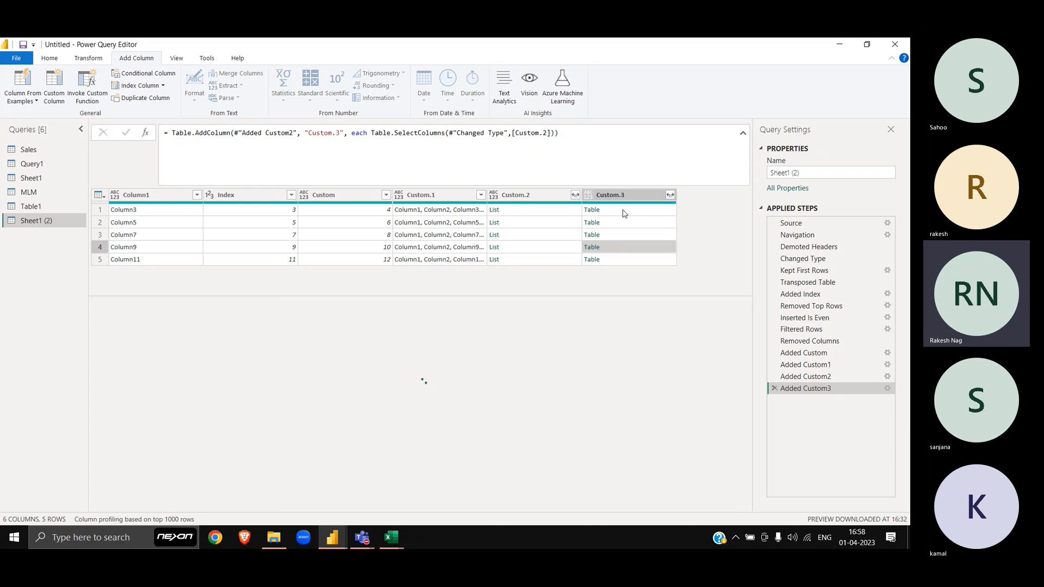
key(Up)
key(Up)
key(Up)
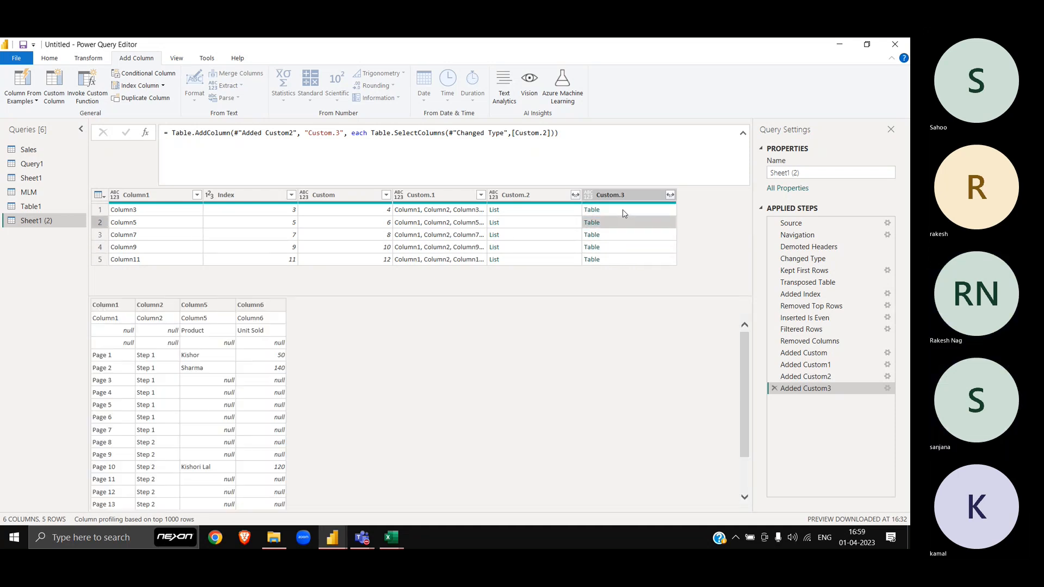
key(Down)
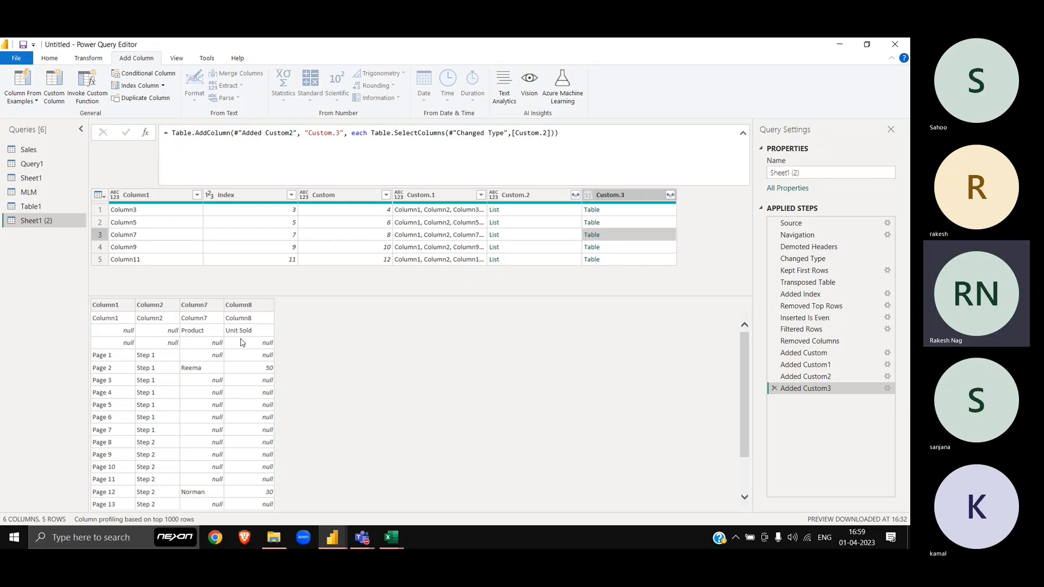
key(Down)
key(Up)
key(Down)
key(Down)
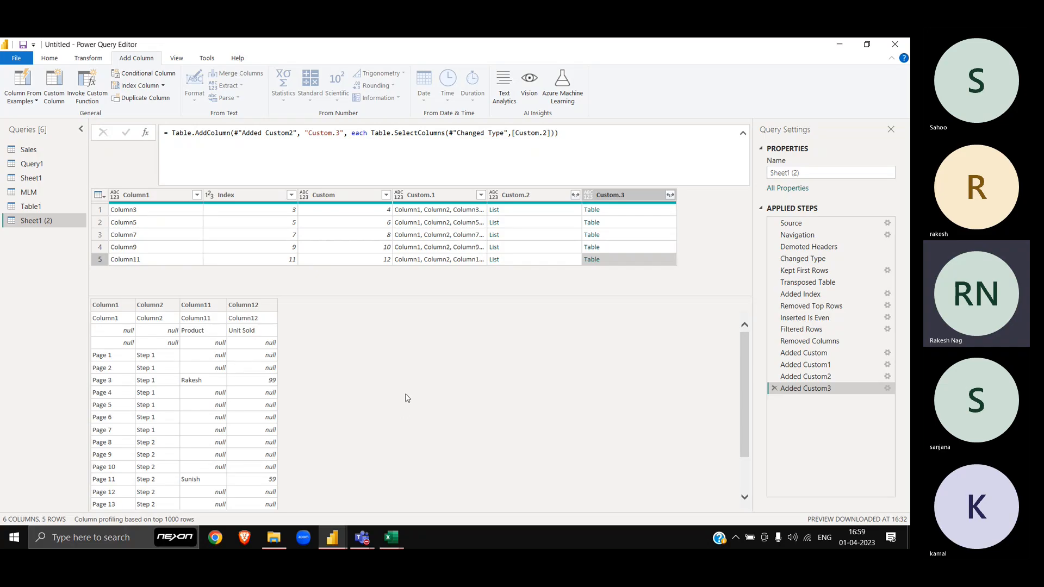
key(Up)
key(Up)
key(Up)
key(Up)
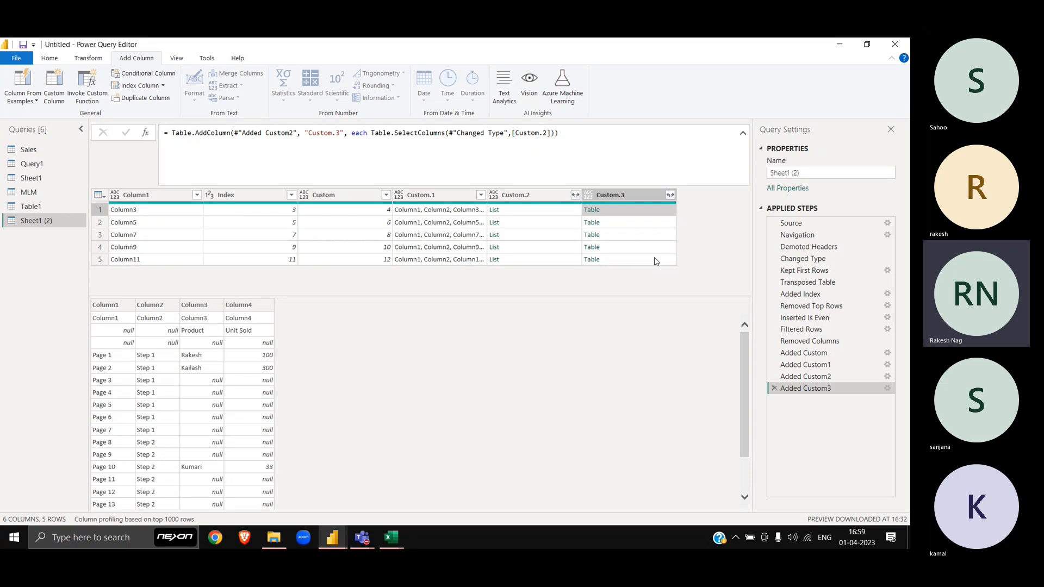
Step: Snip row 1's Column1–Column4 table preview and paste it into Excel's Book2
key(super+shift+s)
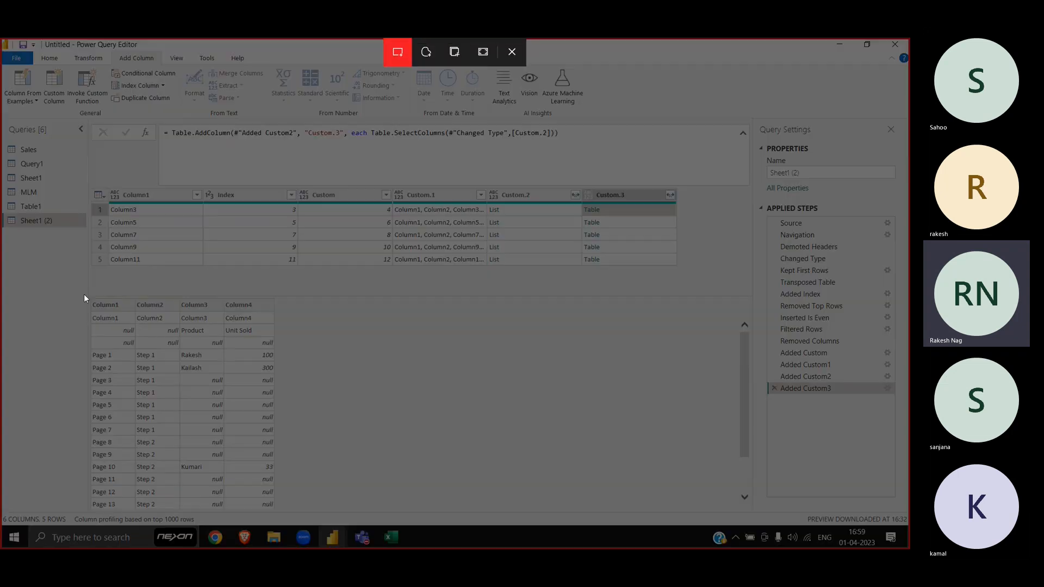
drag(82, 291, 289, 367)
key(alt+Tab)
key(alt+Tab)
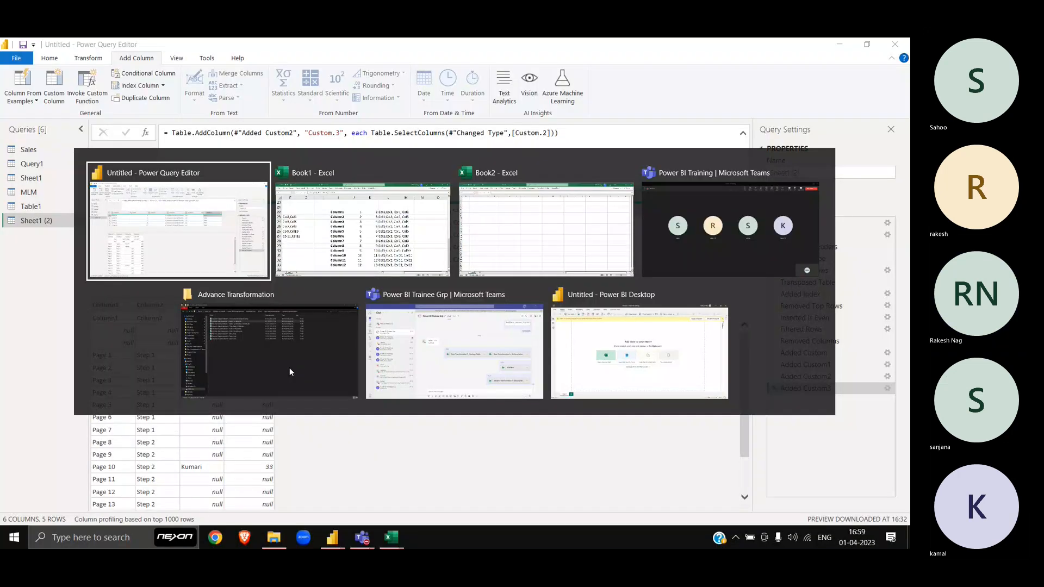
key(ctrl+v)
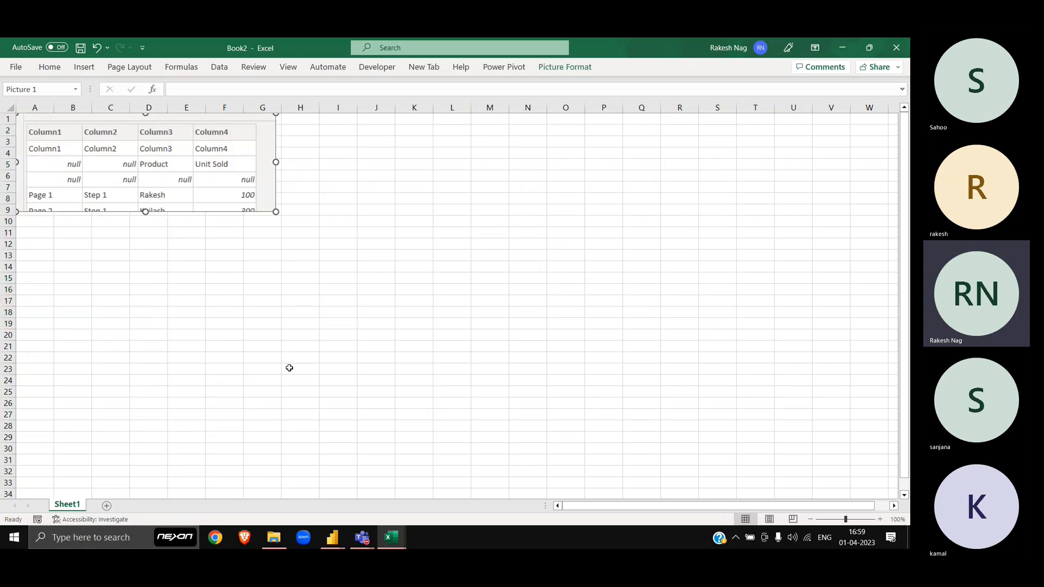
key(alt+Tab)
Step: Snip row 2's nested-table preview showing Column5 and Column6
click(603, 223)
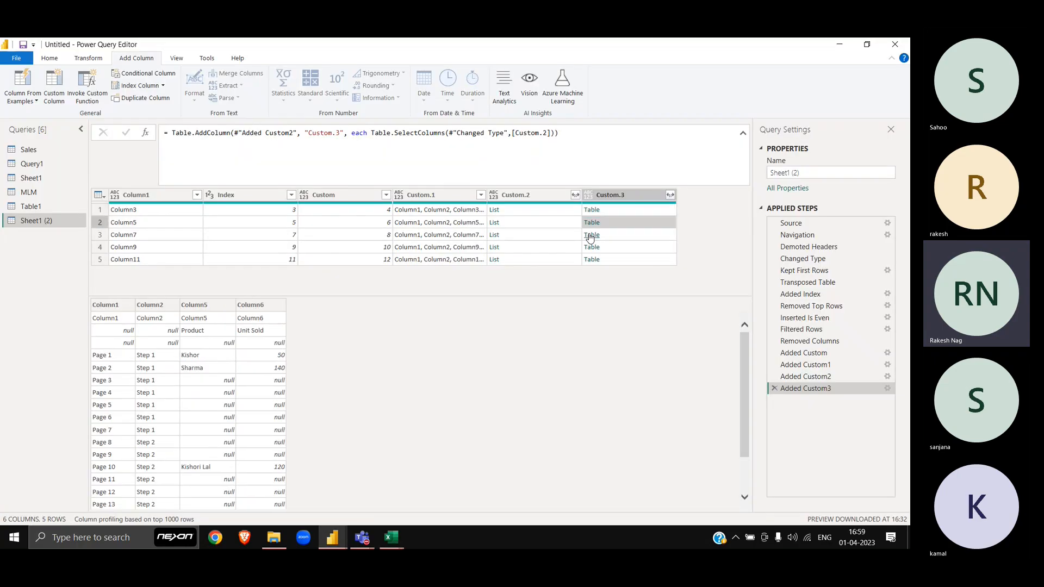
key(super+shift+s)
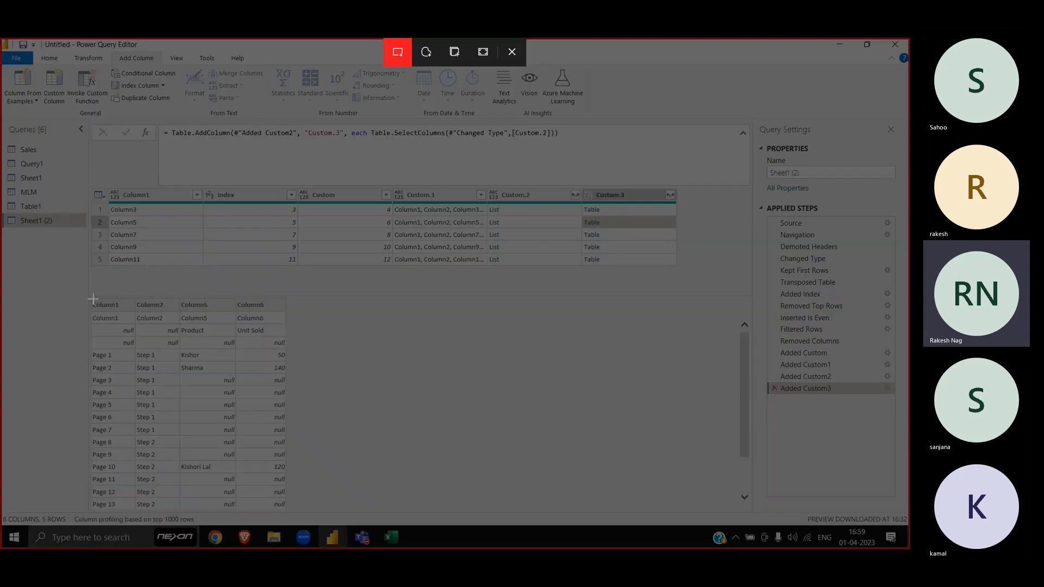
drag(78, 294, 316, 378)
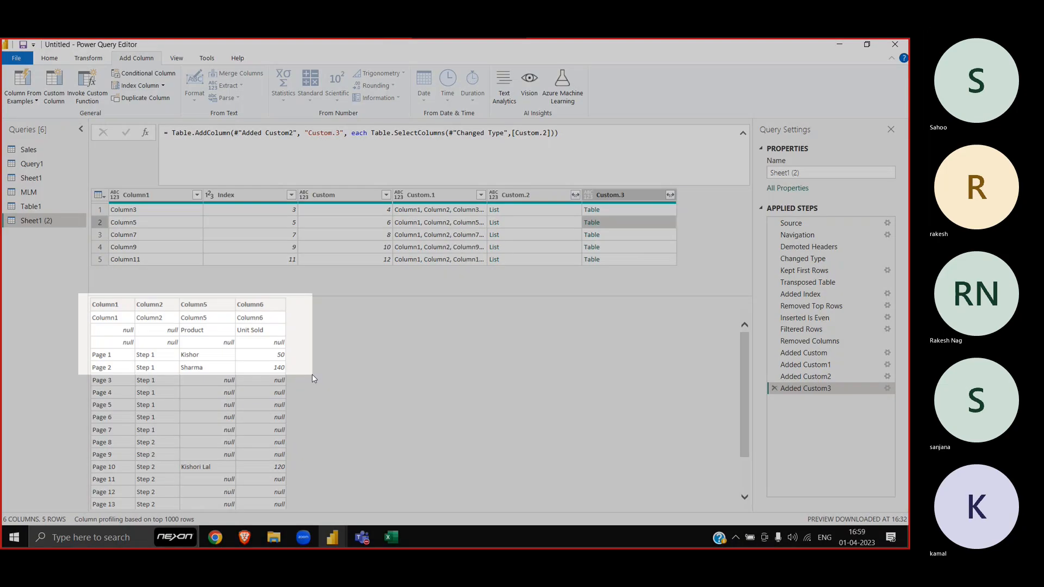
key(alt+Tab)
key(alt+Tab)
Step: Paste row 2's table snapshot into Book2 and place it below the first picture at row 11
key(alt+shift+Tab)
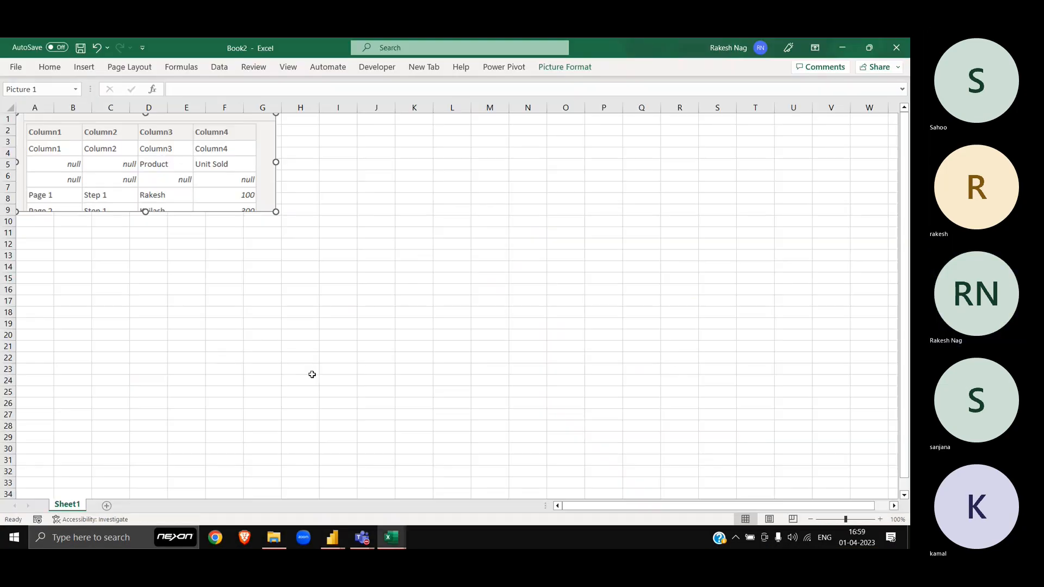
key(ctrl+v)
drag(241, 174, 222, 282)
scroll(204, 276, up, 5)
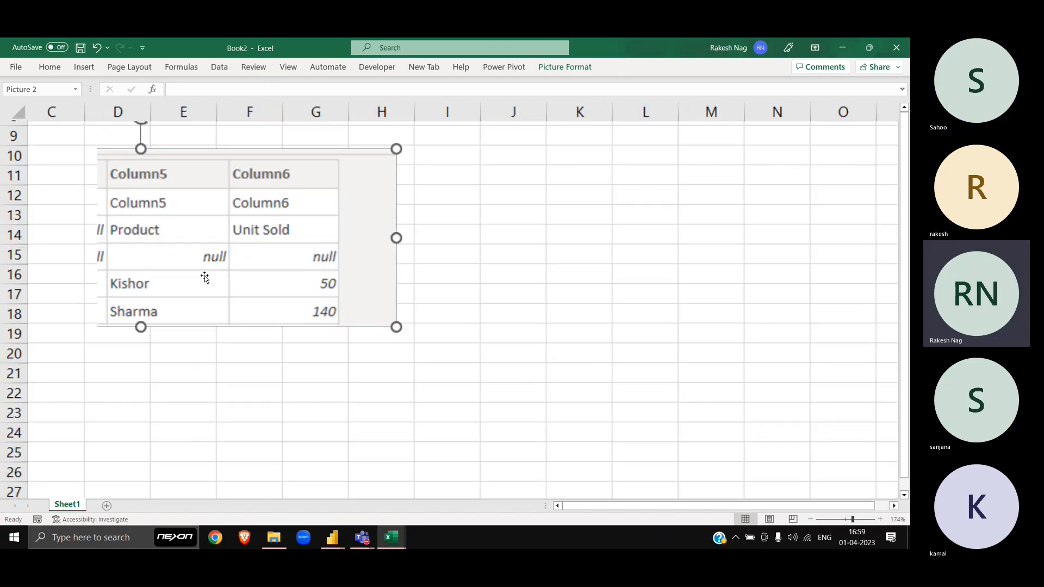
click(533, 210)
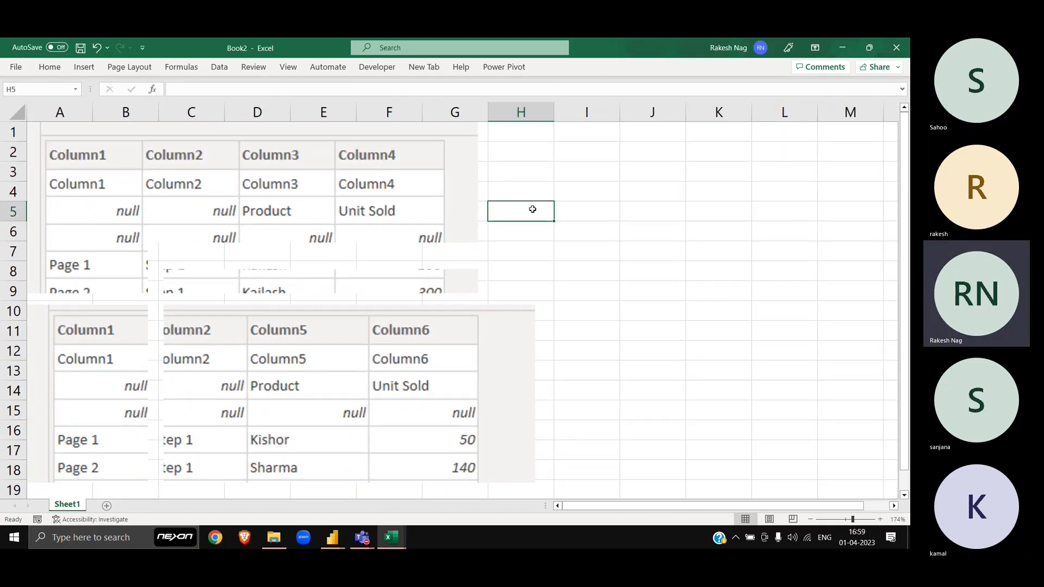
click(596, 351)
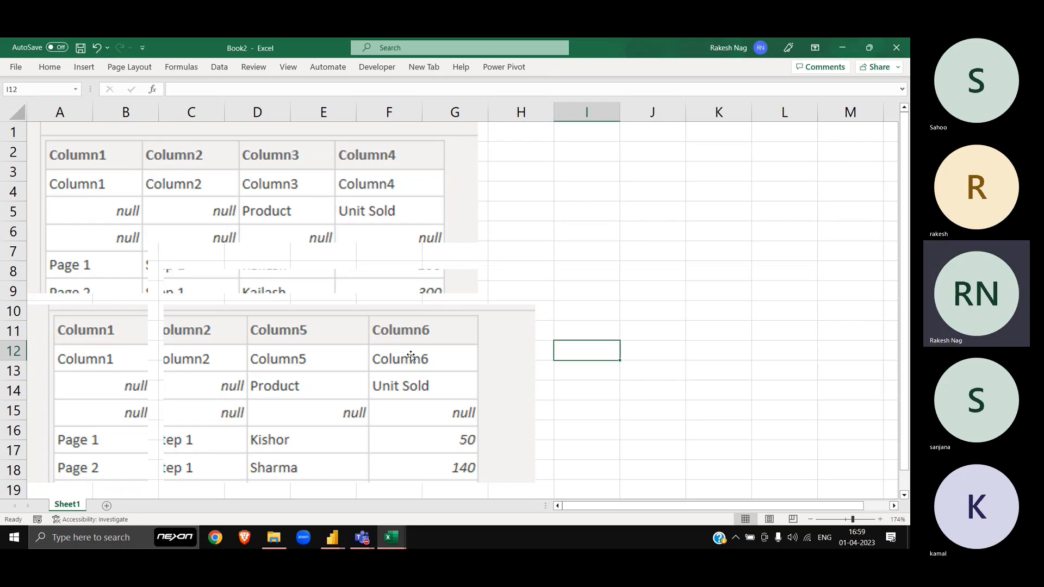
drag(412, 357, 385, 369)
click(542, 224)
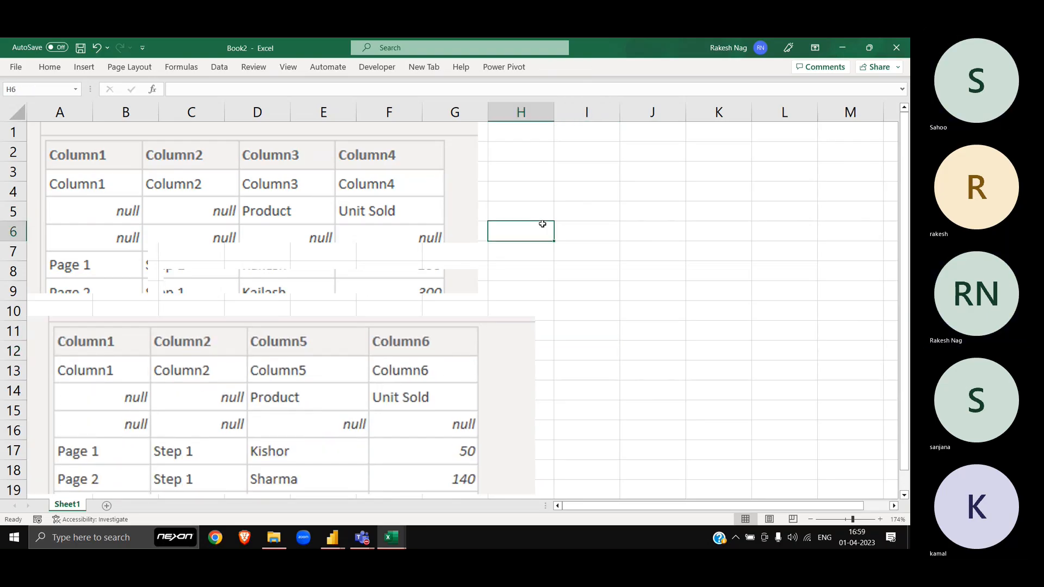
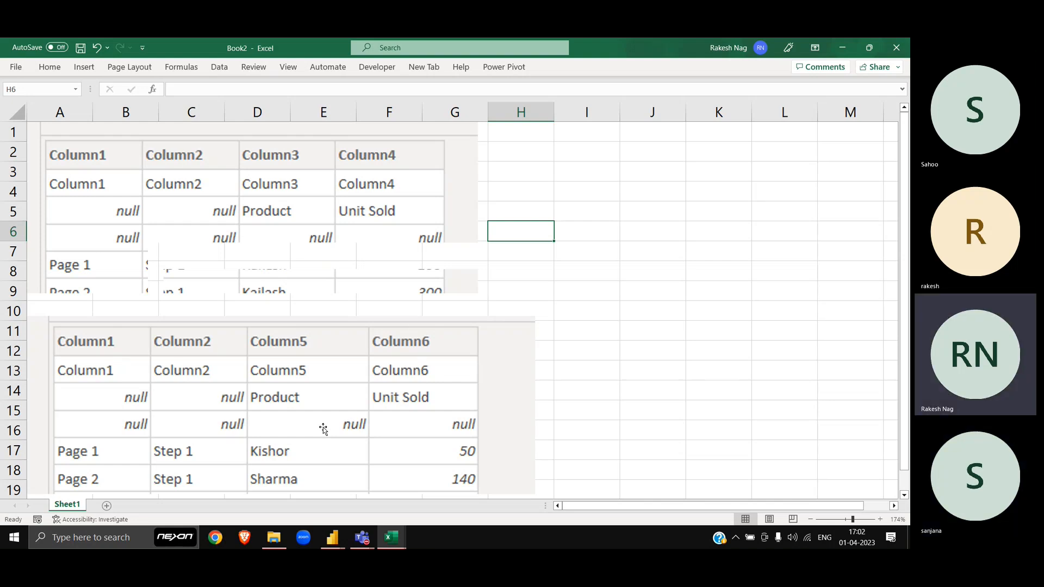
Step: Keep only the Custom.3 column in the Sheet1 (2) query and preview its first nested table
key(alt+Tab)
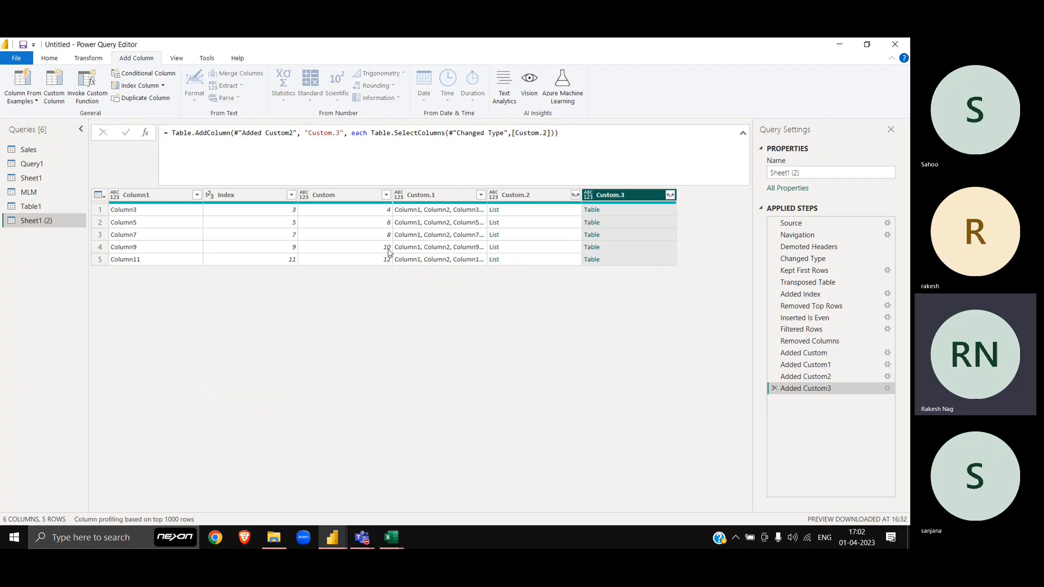
right_click(628, 199)
click(673, 230)
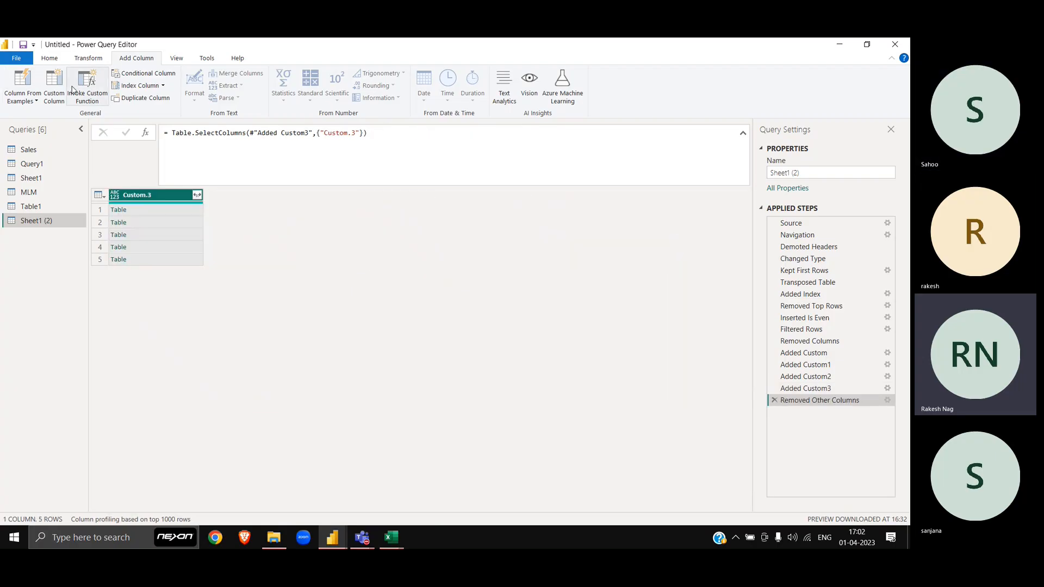
click(54, 86)
key(Escape)
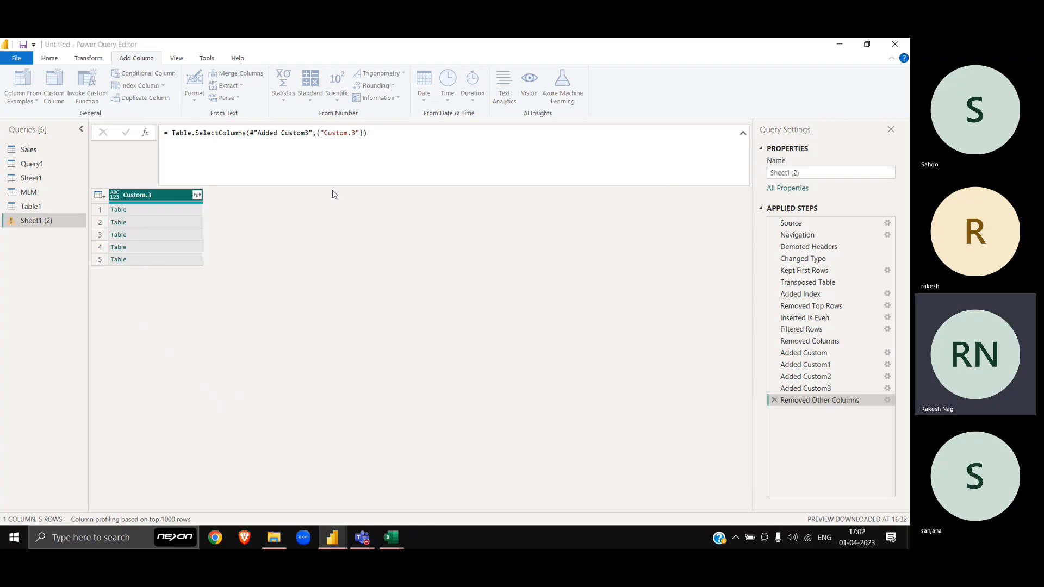
click(179, 210)
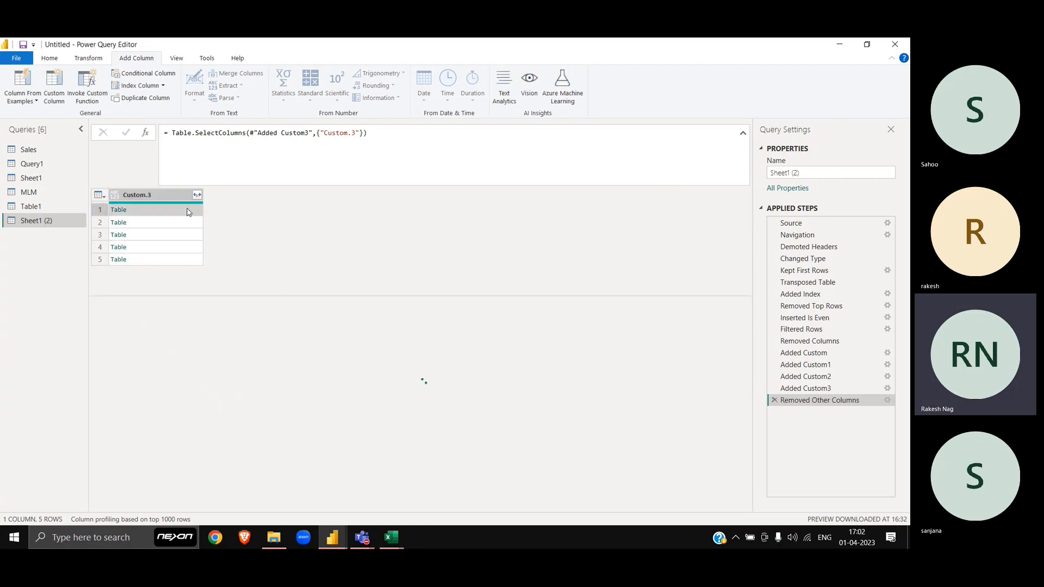
Step: Add a Custom column with the formula = Table.DemoteHeaders([Custom.3])
click(54, 86)
click(386, 265)
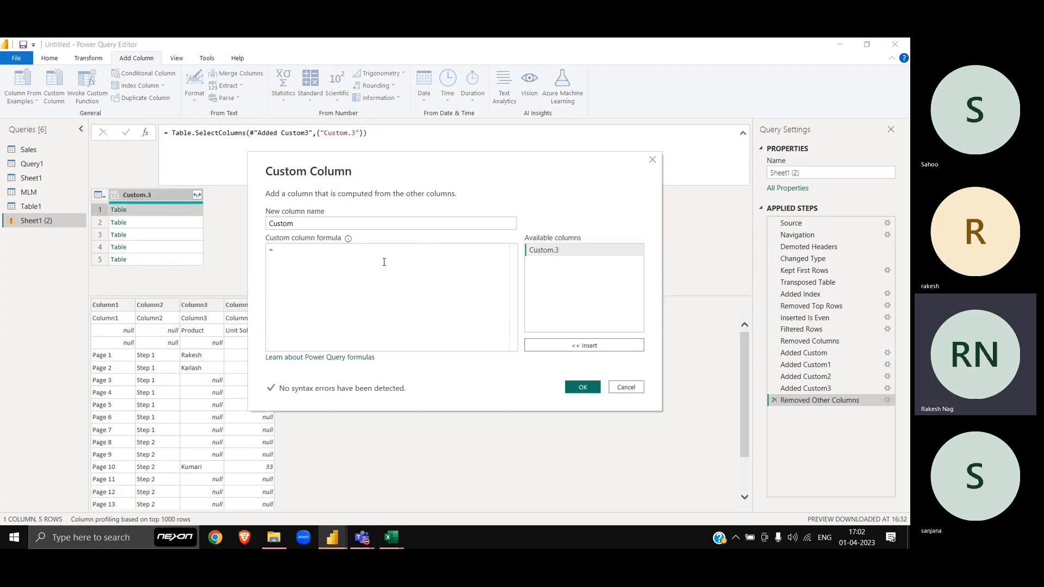
text(Table.Demo)
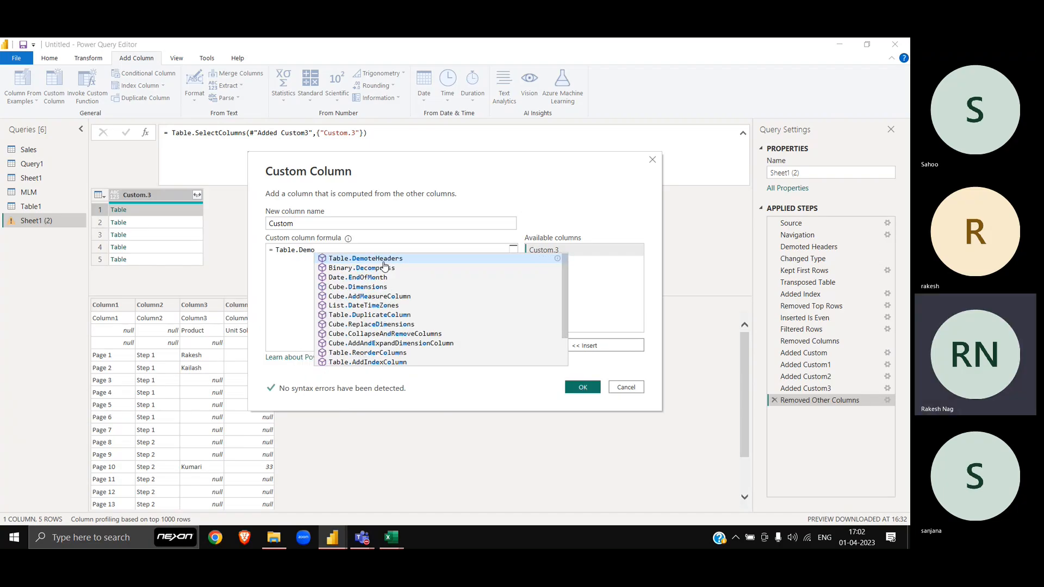
key(Tab)
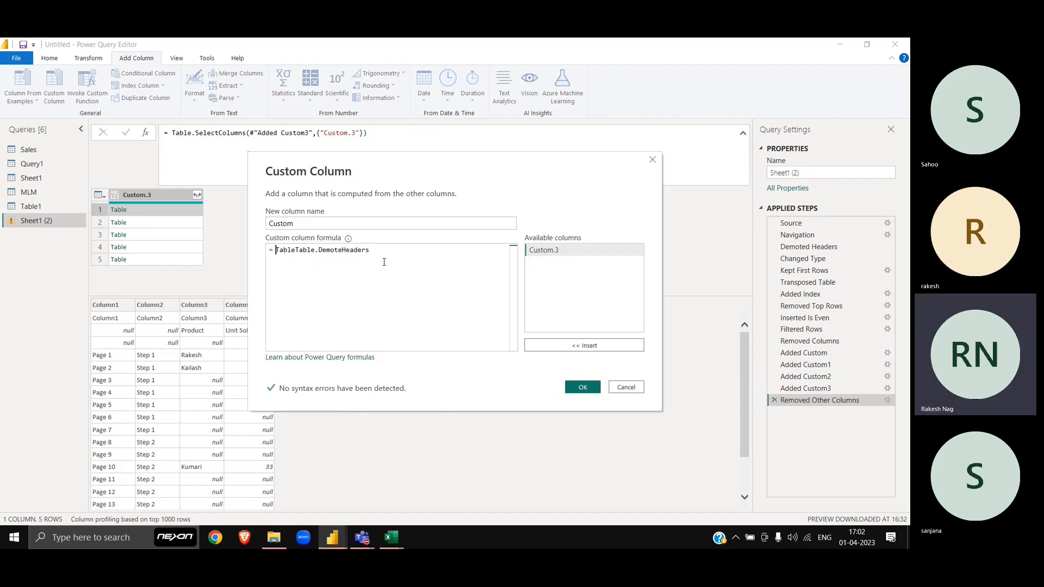
key(Delete)
key(Delete)
key(Delete)
key(Delete)
key(Delete)
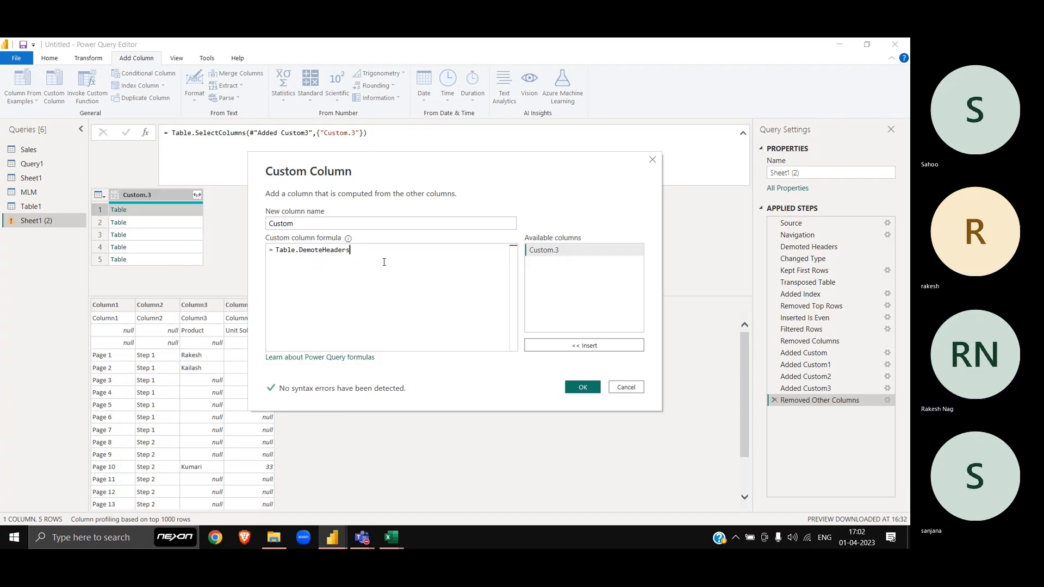
text(()
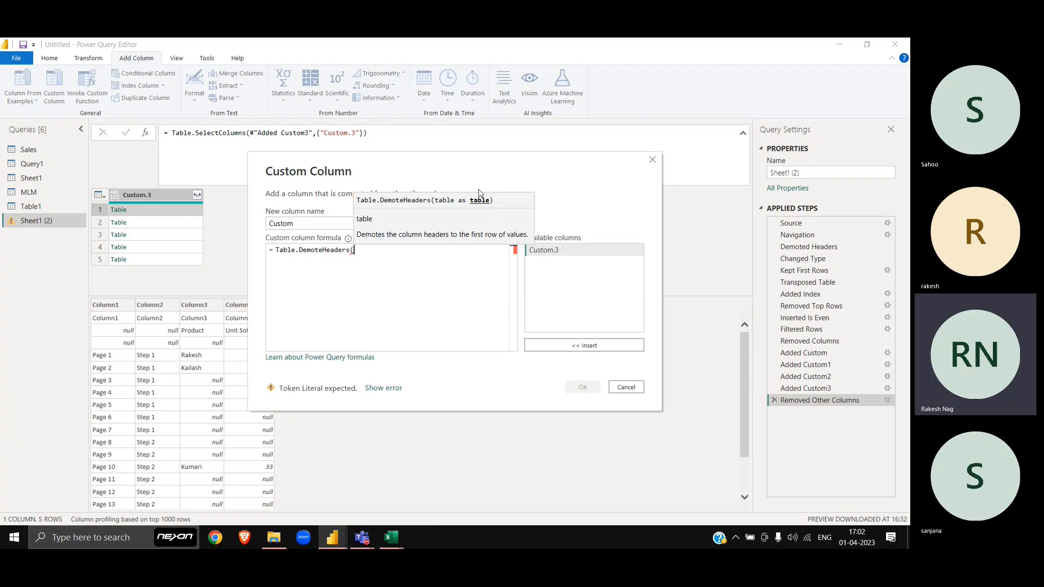
double_click(554, 255)
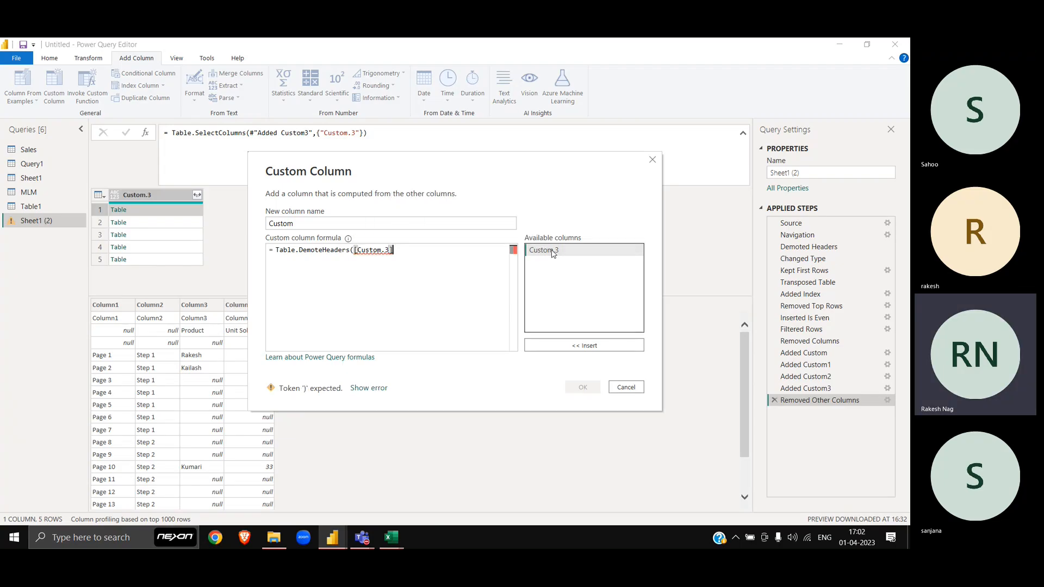
text())
click(582, 387)
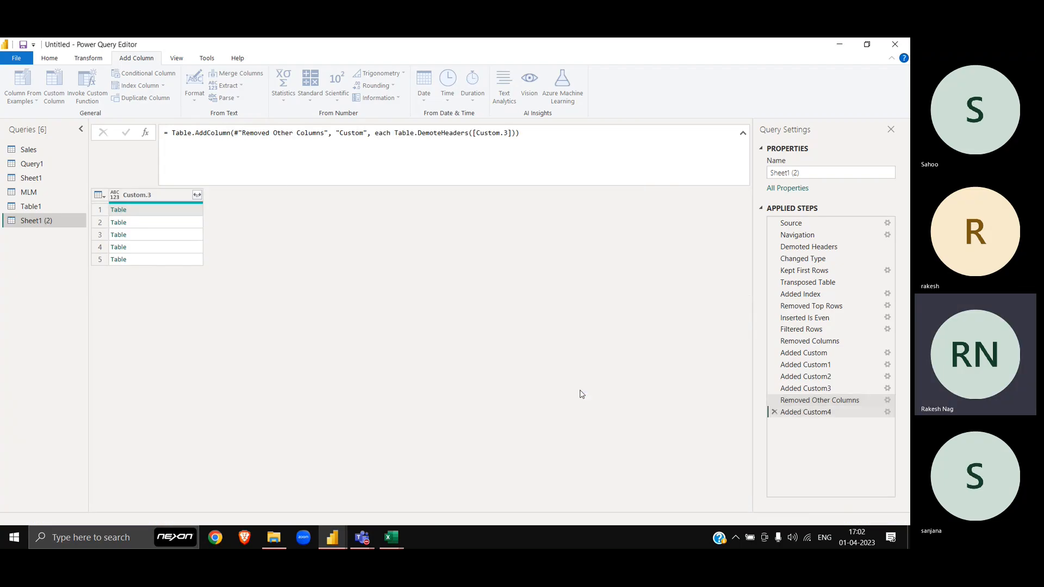
Step: Preview the demoted nested tables in the first several rows of the Custom column
click(261, 211)
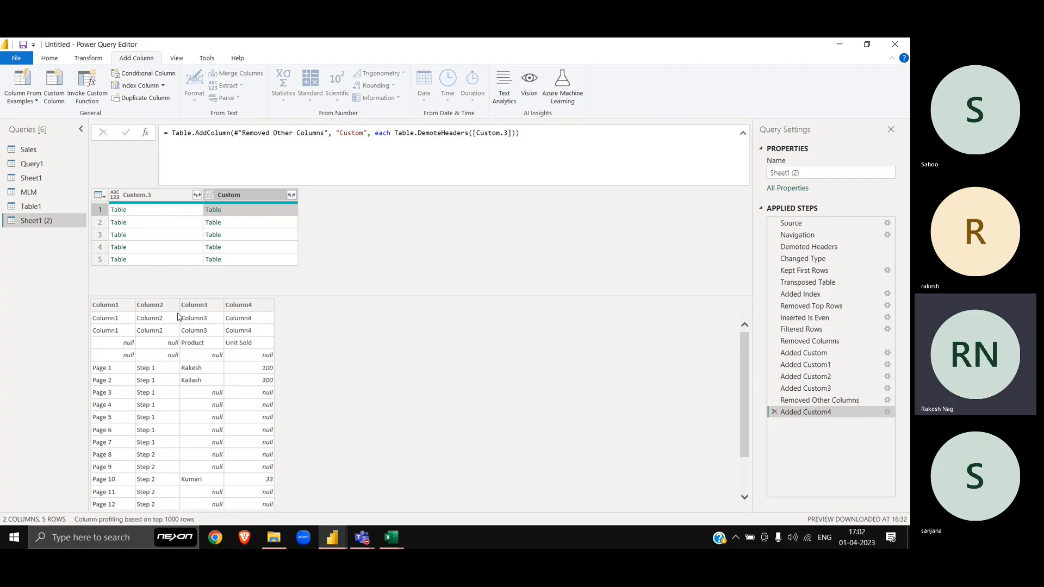
key(Down)
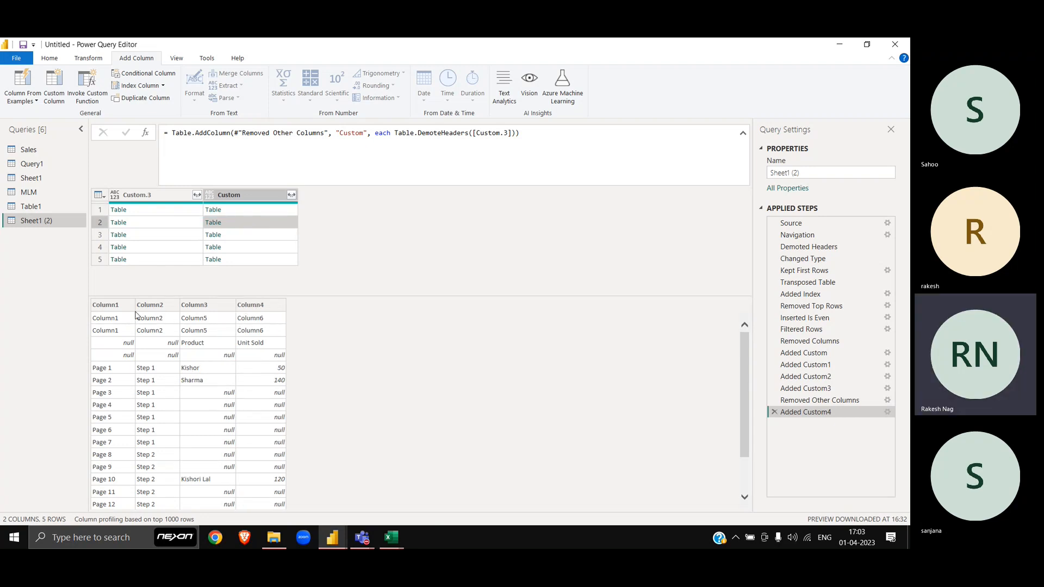
key(Down)
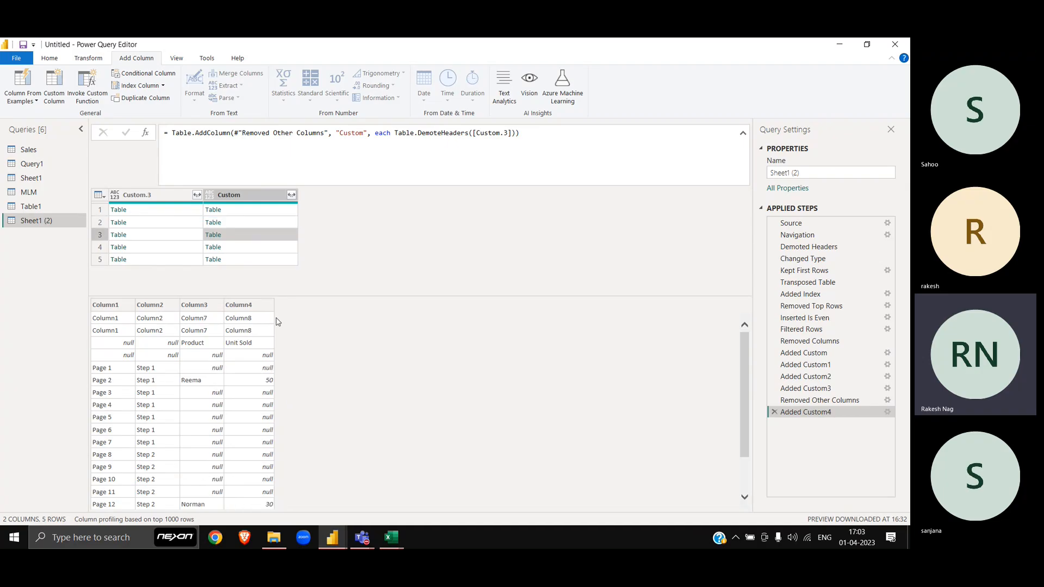
key(Down)
key(Down)
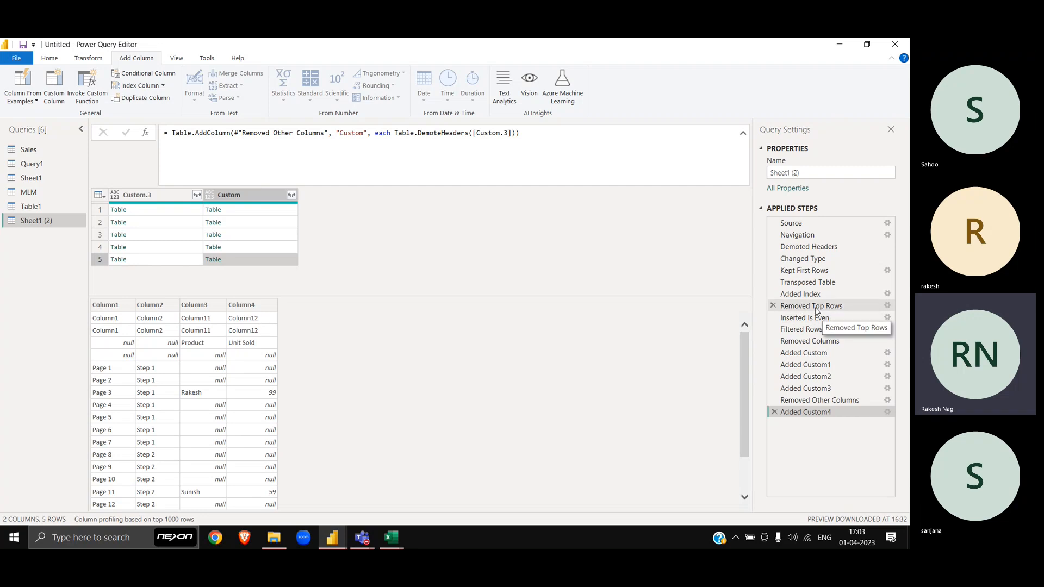
click(816, 307)
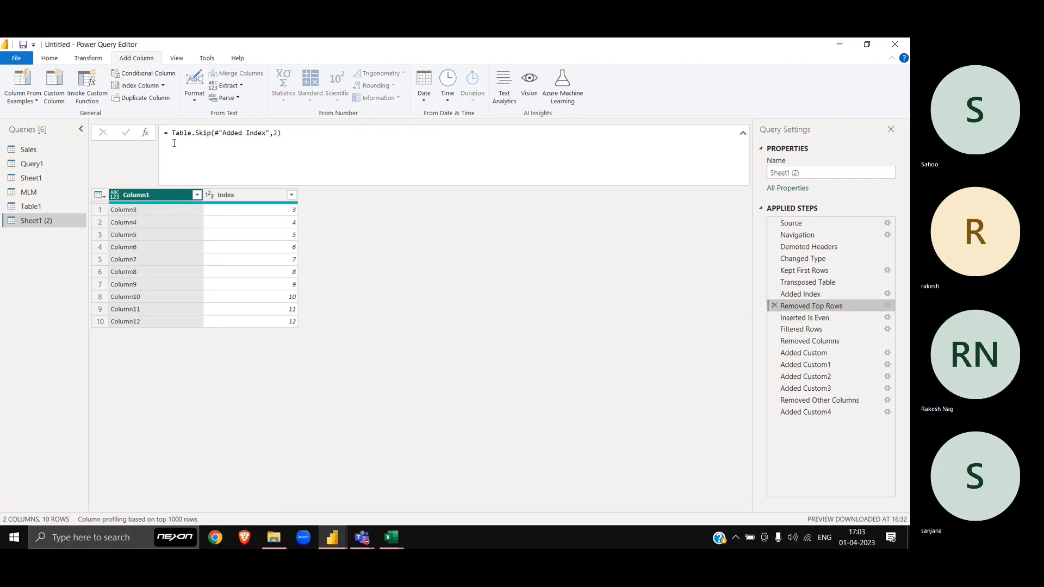
drag(290, 135, 172, 134)
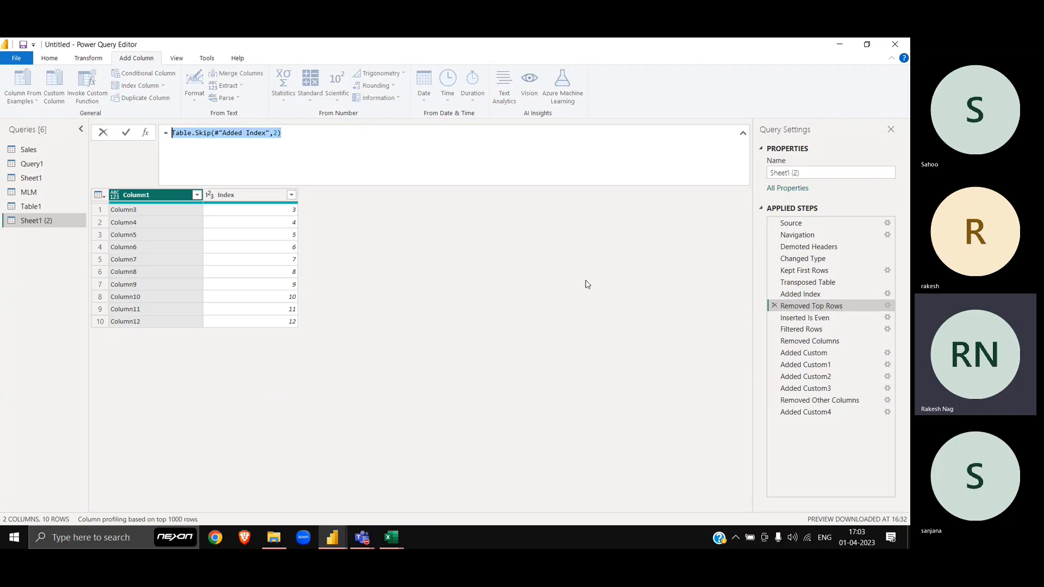
click(824, 412)
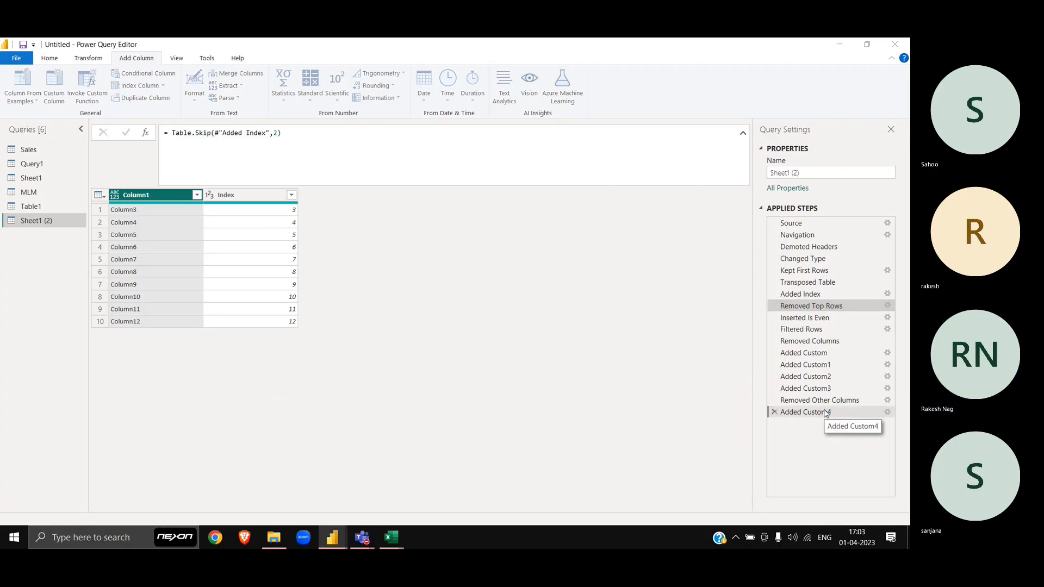
double_click(824, 412)
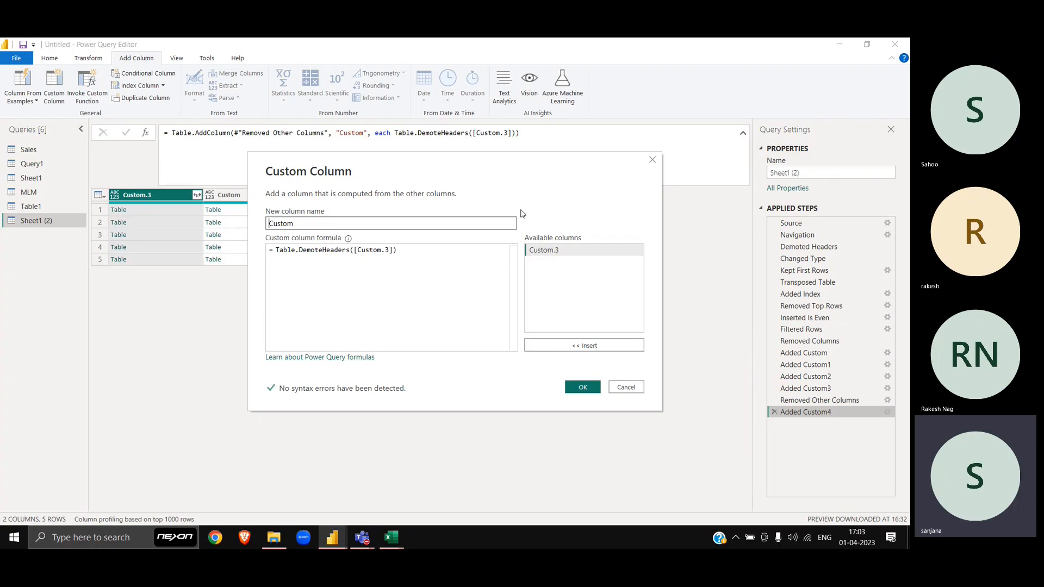
click(652, 159)
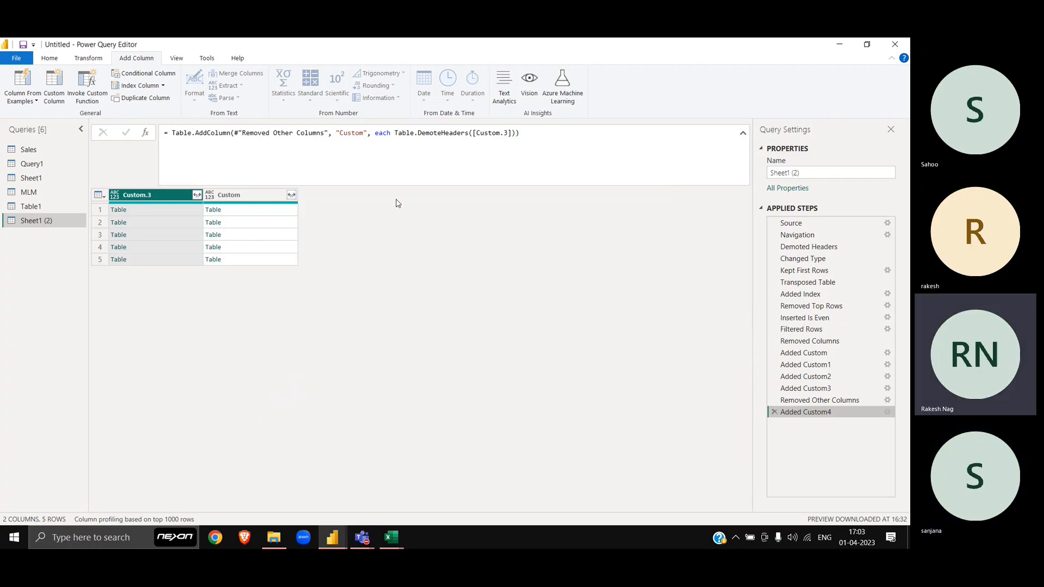
click(245, 224)
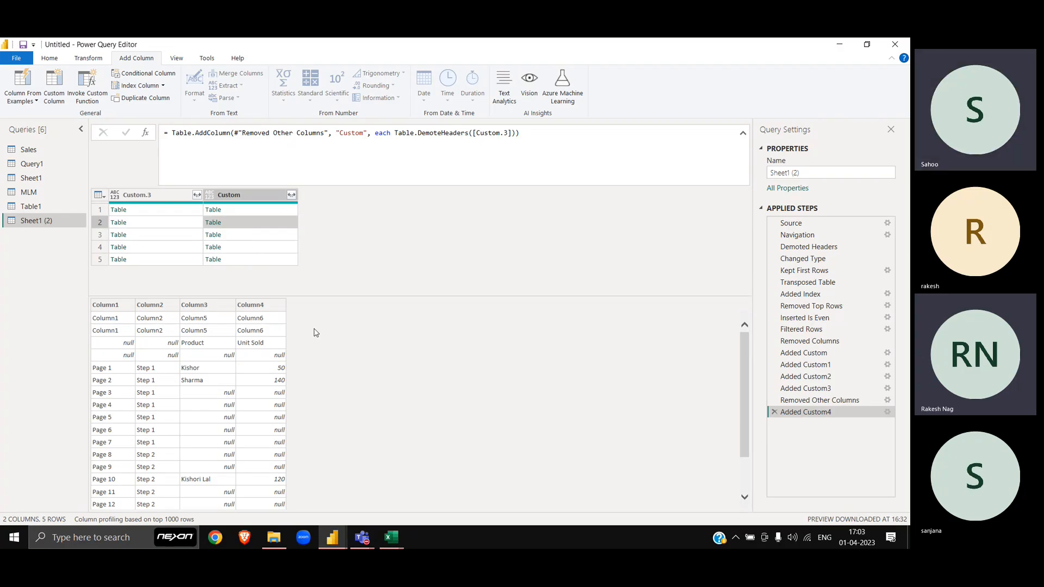
click(178, 194)
Step: Delete Custom.3 and expand the Custom tables into Column1–Column4 without the column-name prefix
key(Delete)
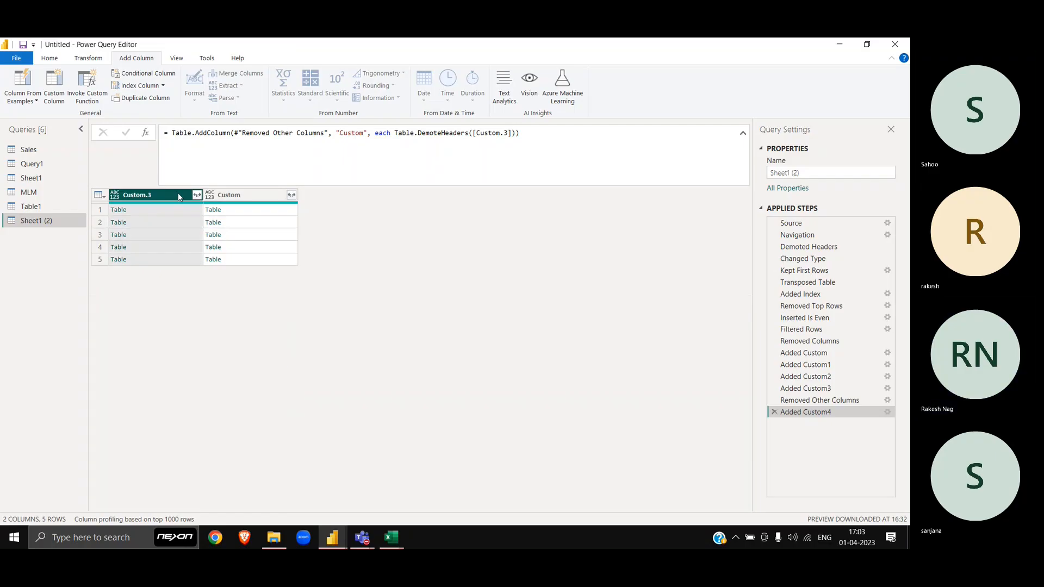
click(196, 195)
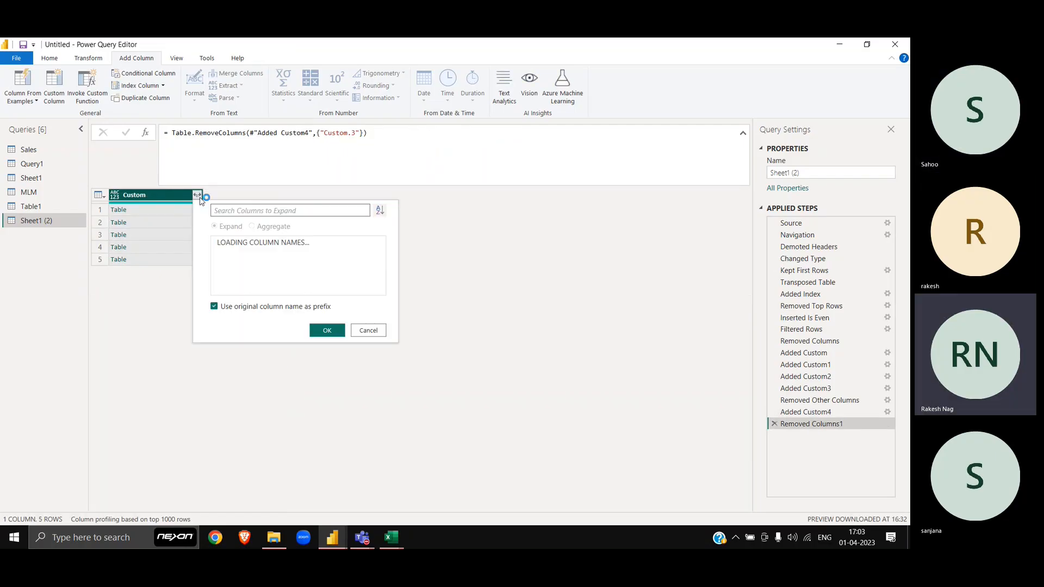
click(270, 307)
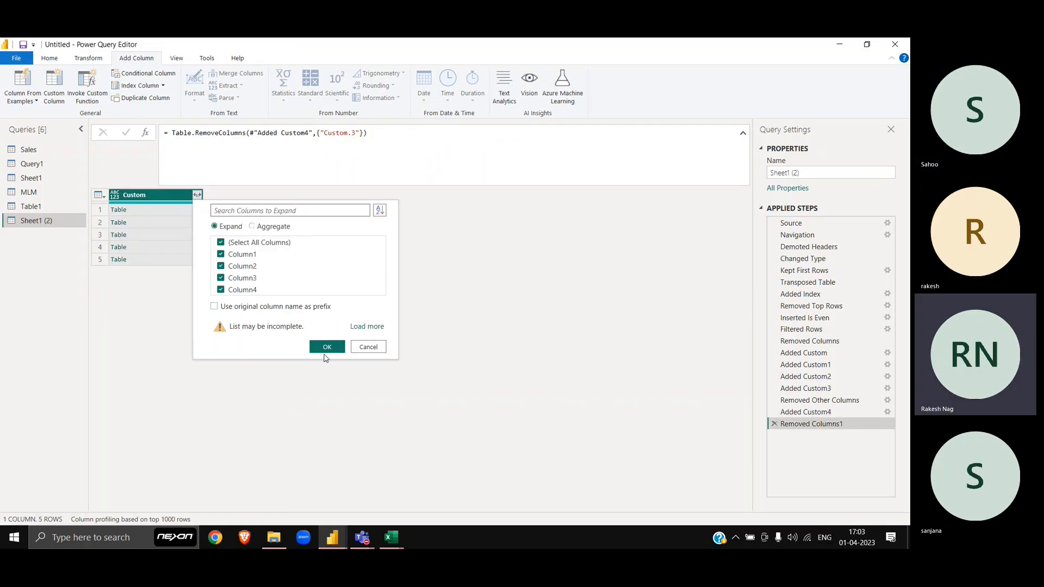
click(327, 348)
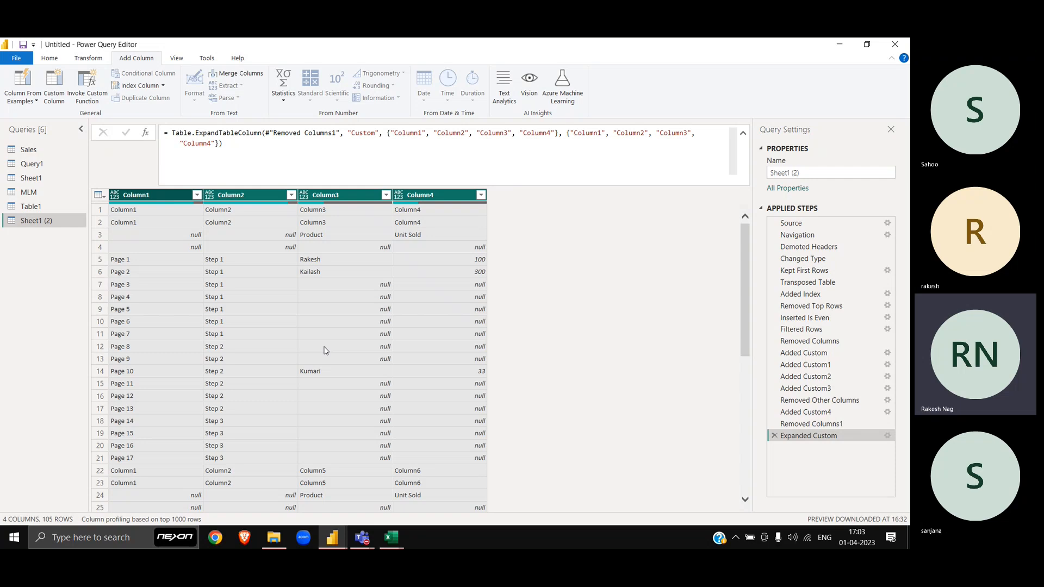
scroll(326, 351, down, 15)
scroll(326, 350, up, 15)
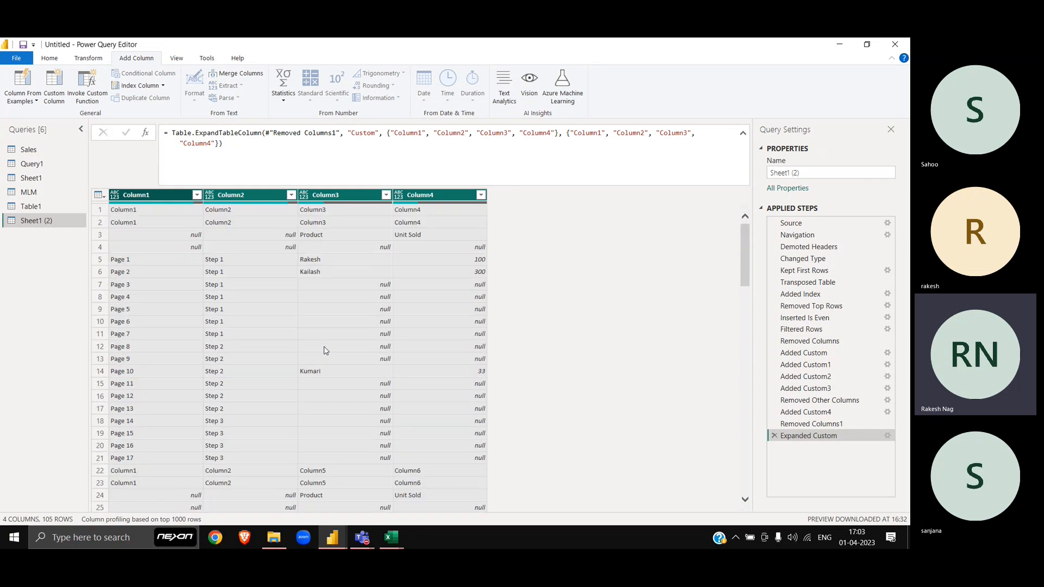
click(148, 195)
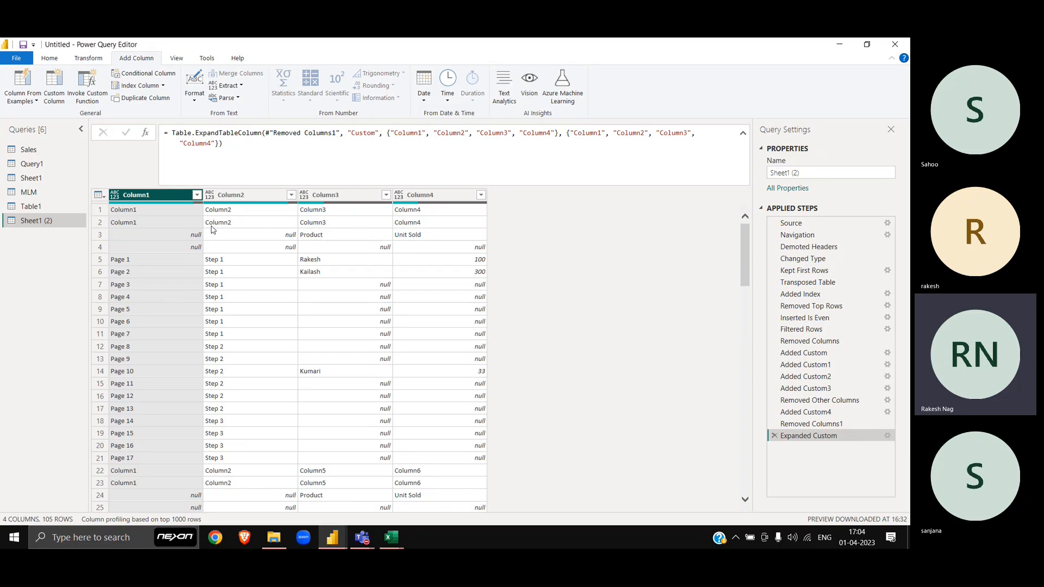
Step: Filter Column1 to exclude null and 'Column1' values
click(197, 195)
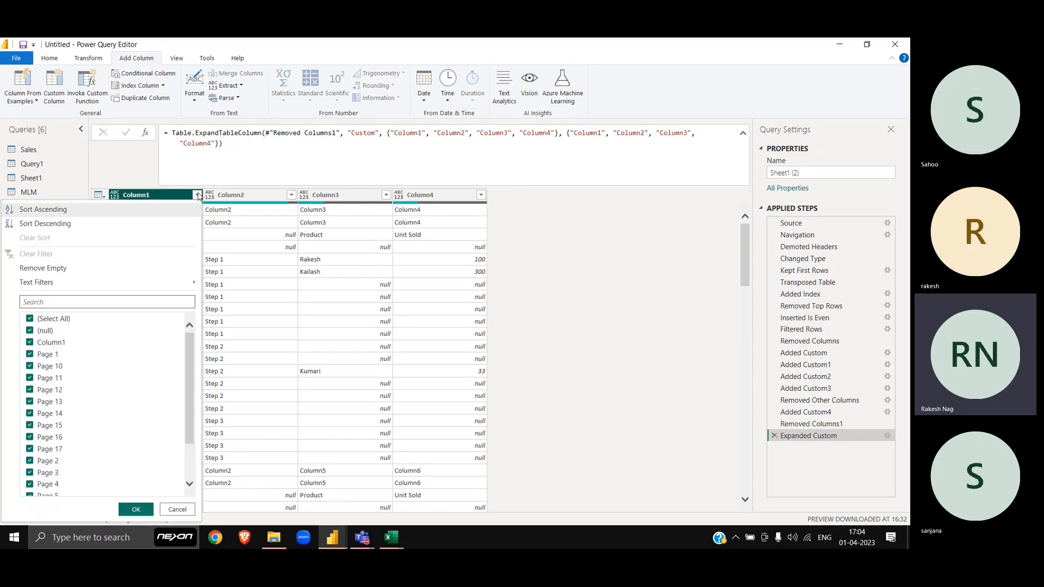
click(45, 332)
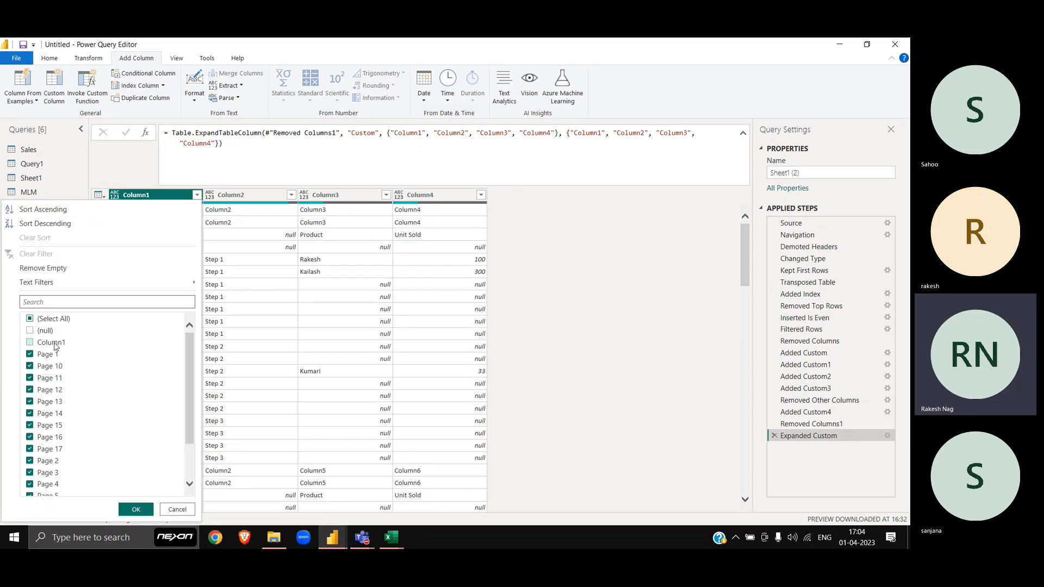
scroll(83, 369, down, 2)
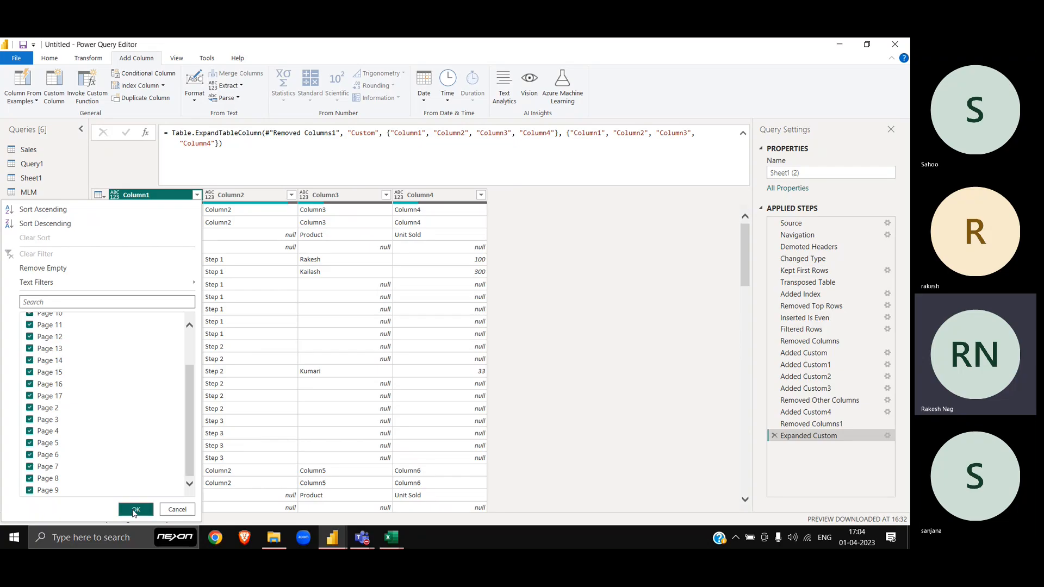
click(136, 509)
scroll(337, 297, down, 15)
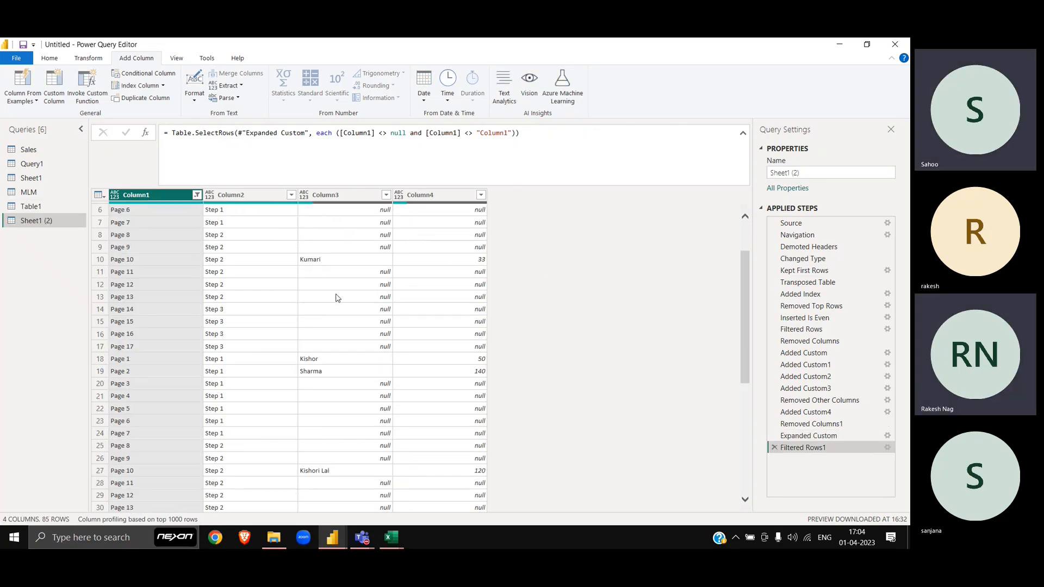
scroll(336, 296, up, 15)
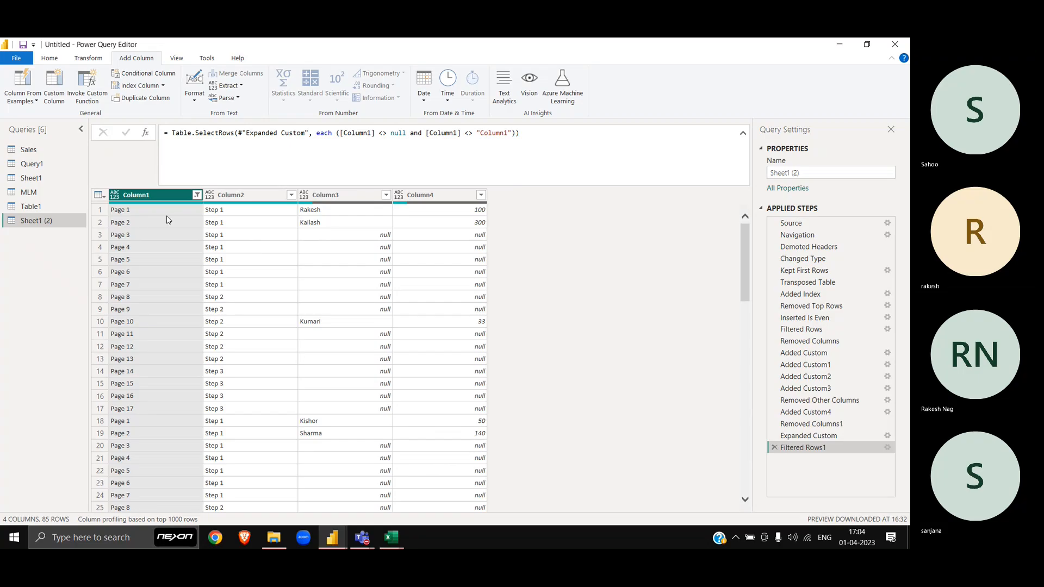
Step: Select Column2, Column3 and Column4 and review the 85 remaining rows
click(235, 197)
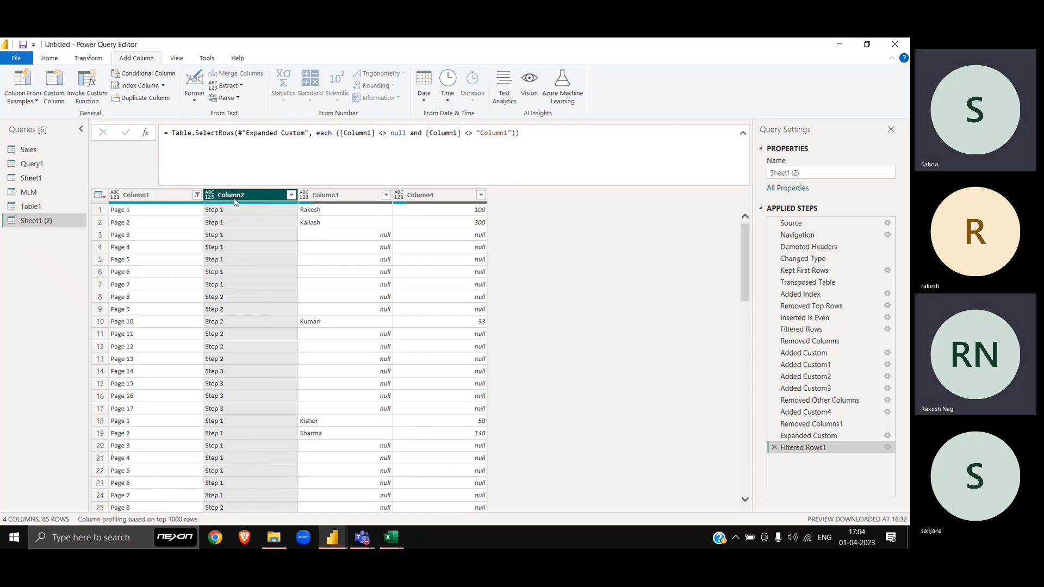
click(345, 197)
click(434, 199)
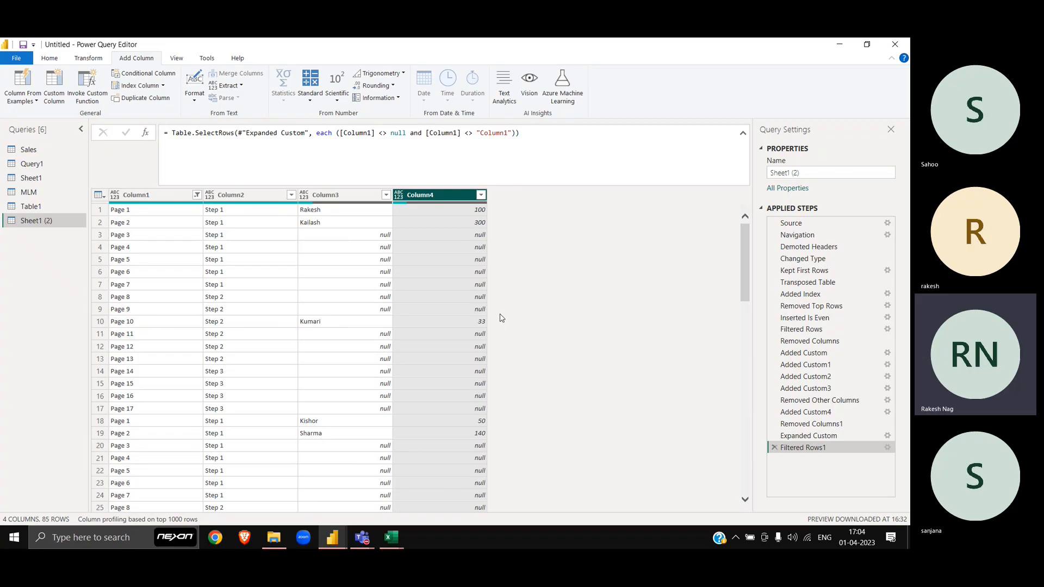
scroll(502, 318, down, 20)
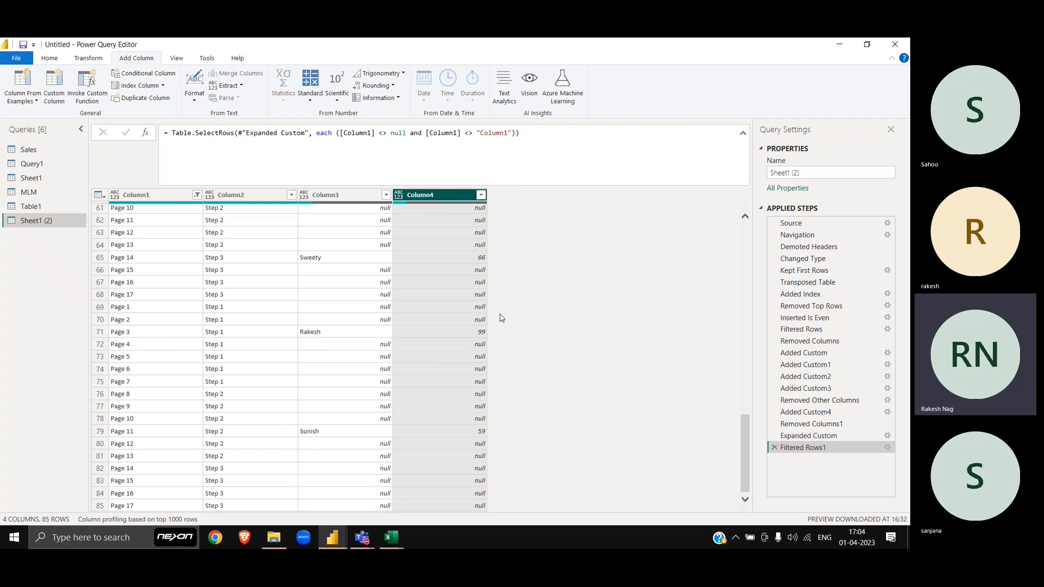
scroll(502, 318, up, 20)
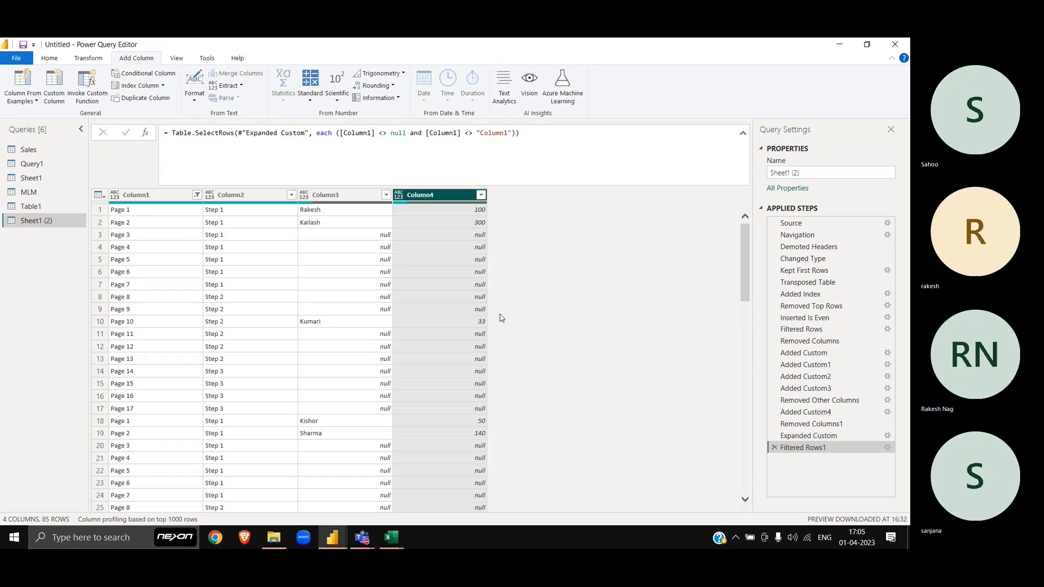
Step: Switch from Power Query Editor to the Book1 Excel workbook
key(alt+Tab)
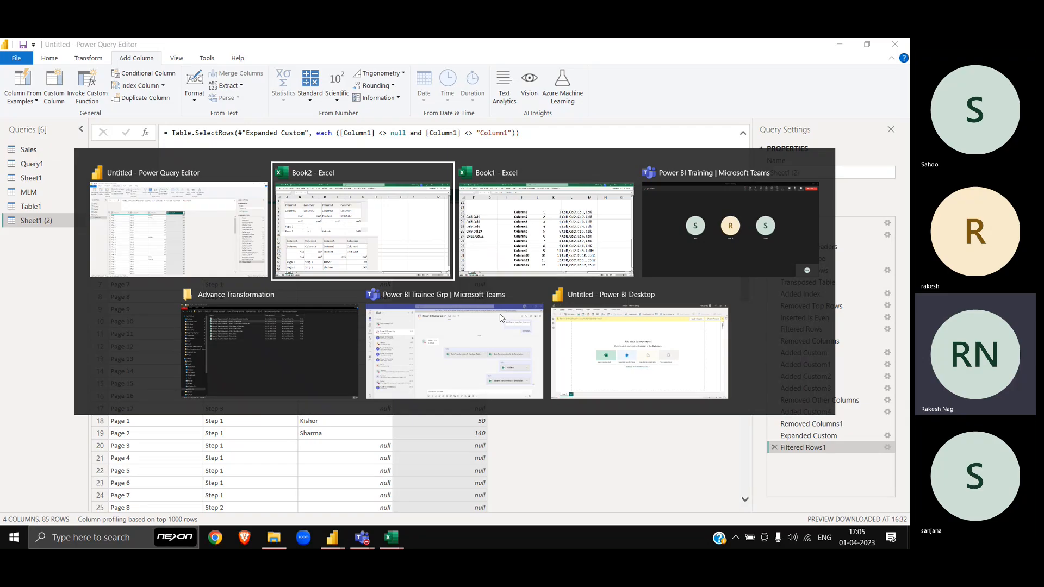
key(alt+Tab)
key(alt+Tab)
key(alt+Tab)
key(alt+Tab)
key(alt+Tab)
key(alt+Tab)
key(alt+Tab)
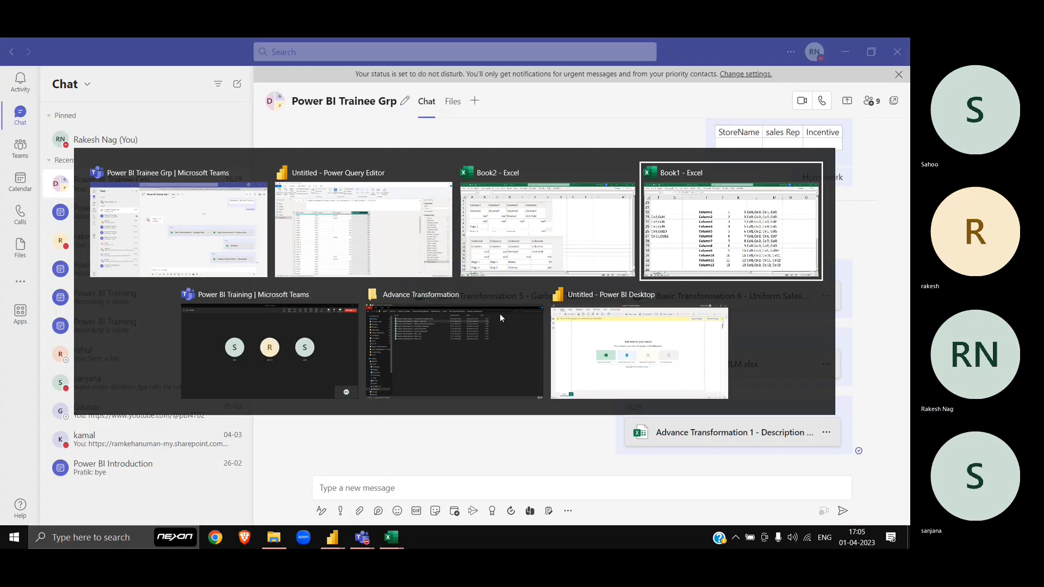
scroll(396, 364, down, 4)
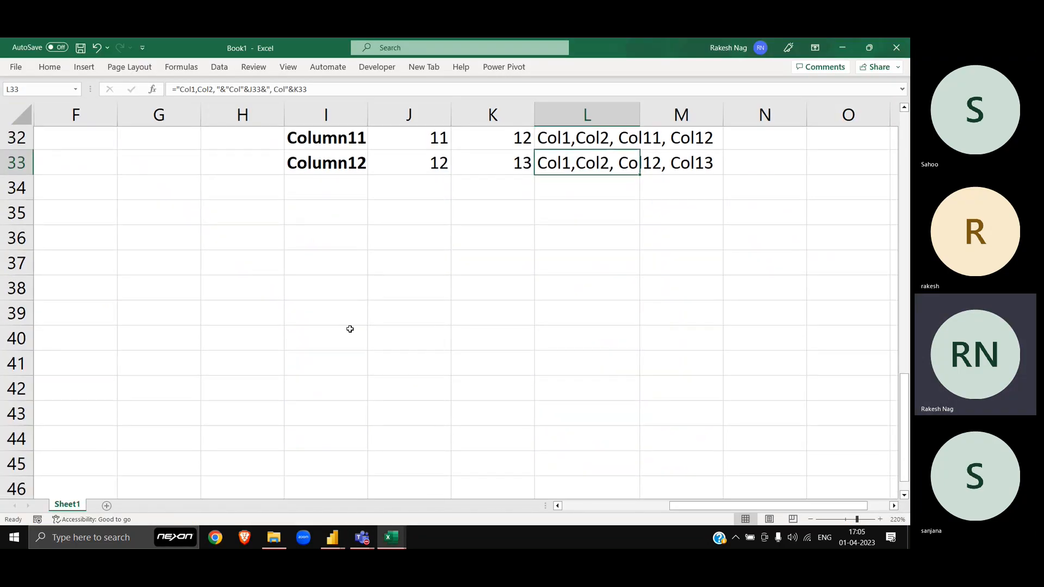
Step: Type the heading Opp ID in cell G38 below the existing data
scroll(349, 329, down, 2)
ctrl+scroll(233, 269, down, 8)
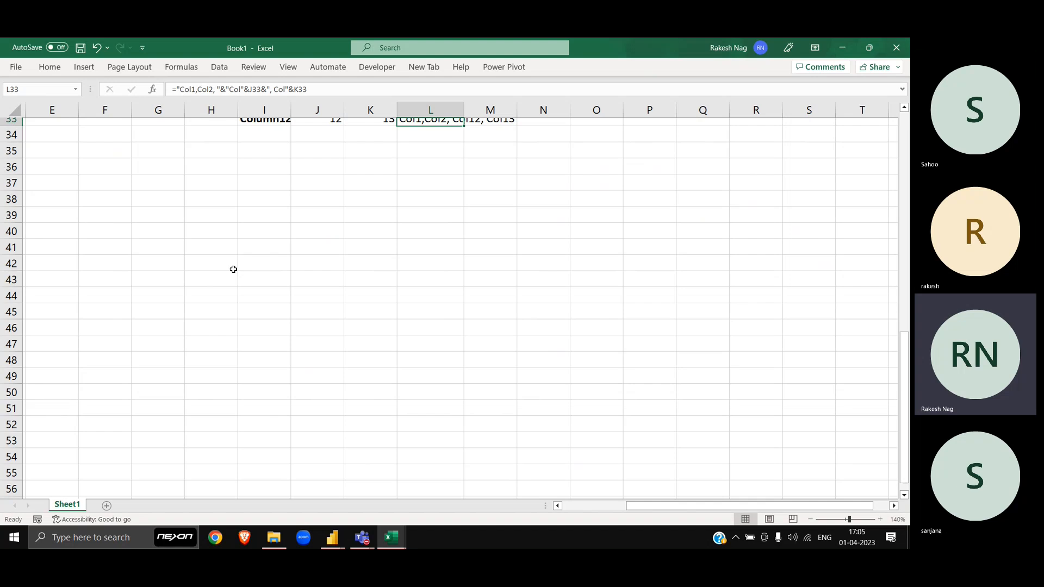
scroll(233, 269, down, 1)
click(205, 173)
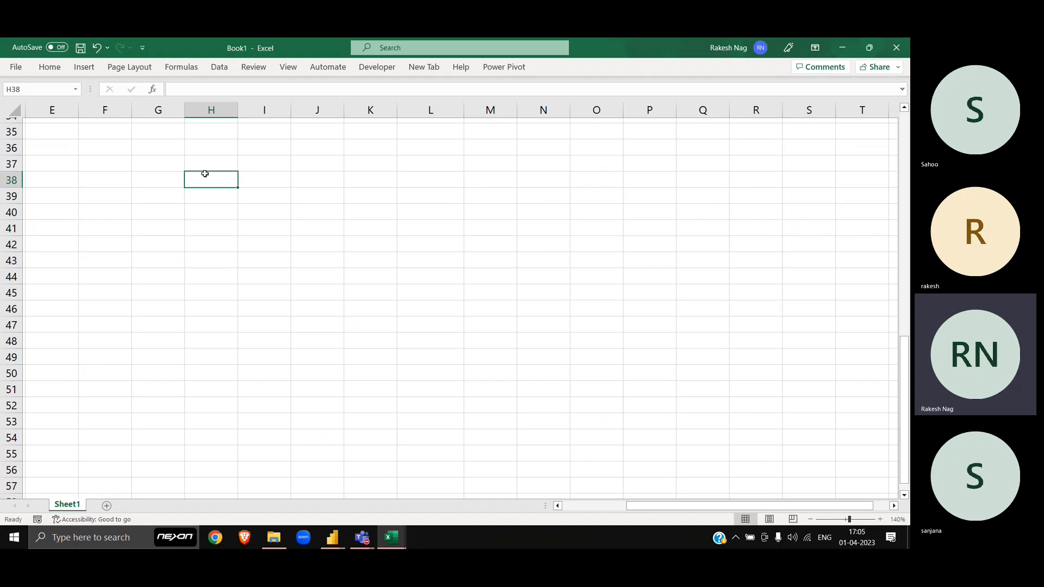
key(Left)
key(Left)
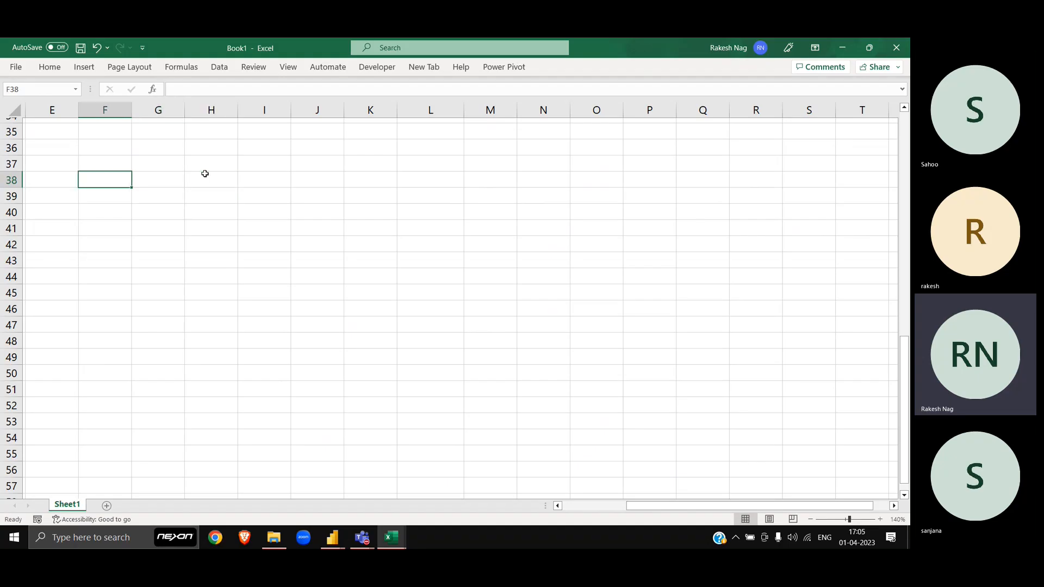
key(Right)
text(Opp)
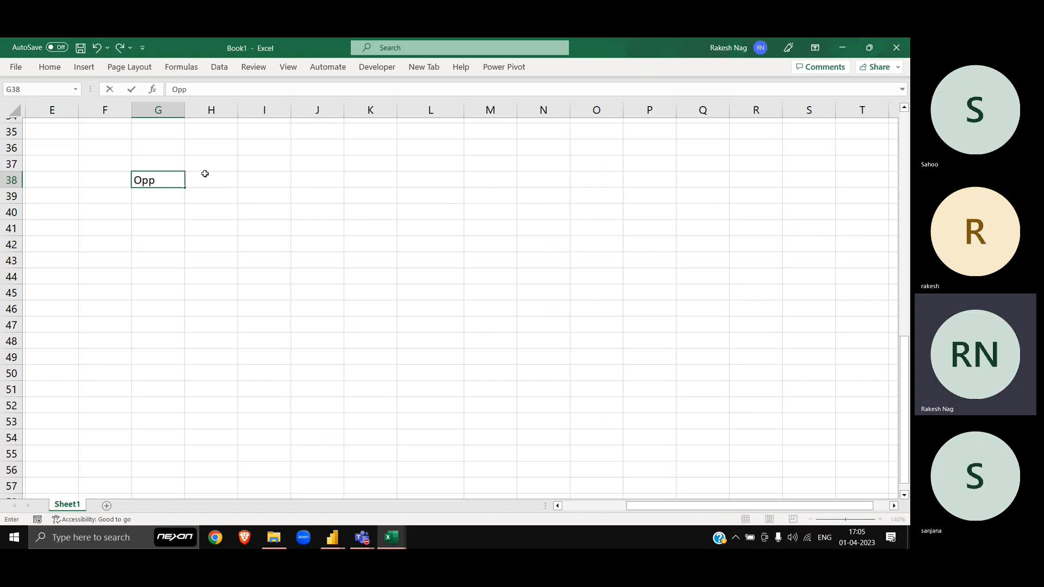
text( ID)
key(Return)
Step: Enter the IDs 1, 2, 3 in G39:G41
text(a)
key(Return)
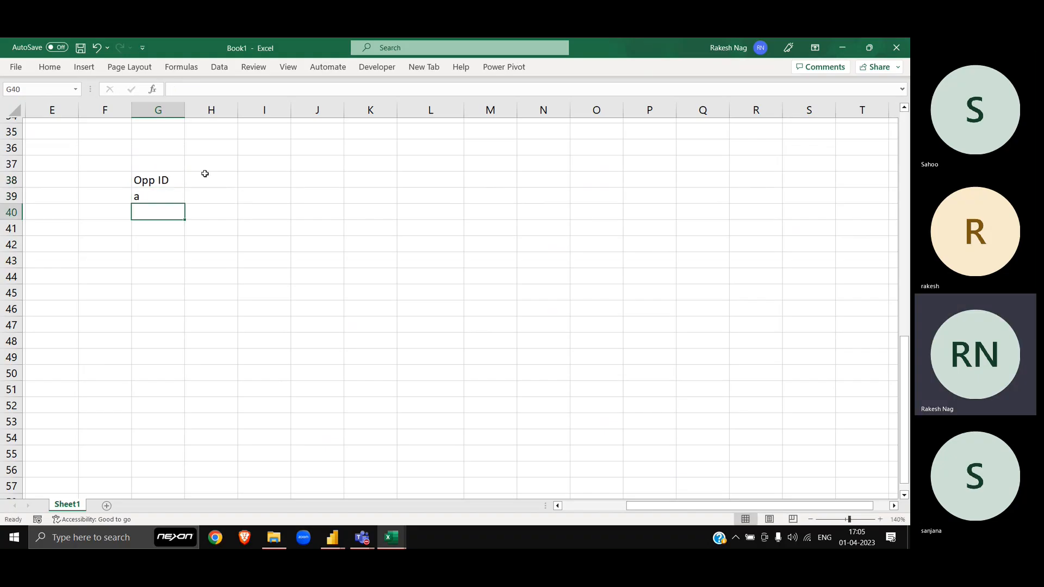
text(1)
key(Return)
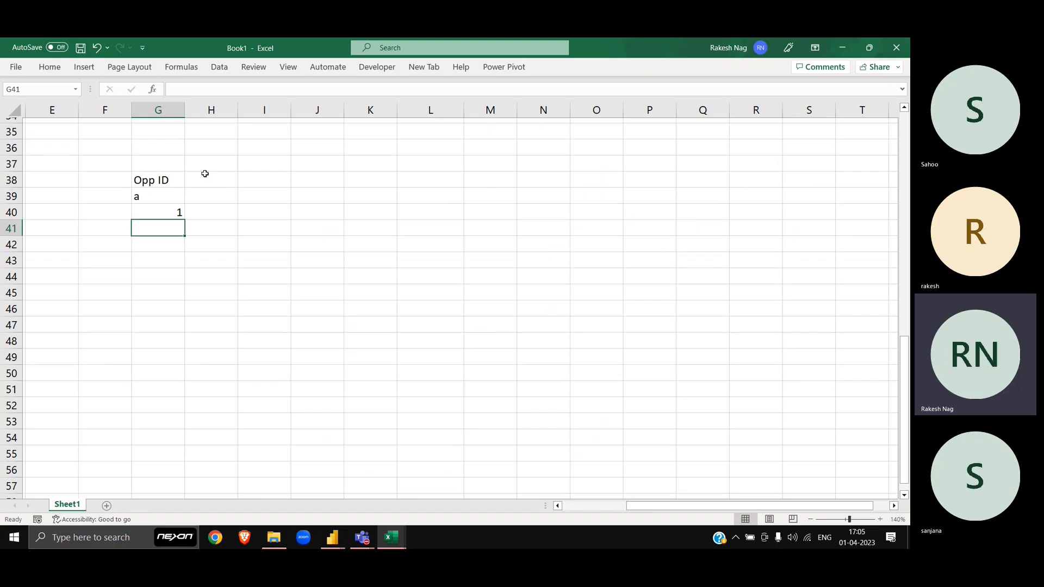
key(Up)
key(Up)
text(1)
key(Return)
text(2)
key(Return)
text(3)
key(Return)
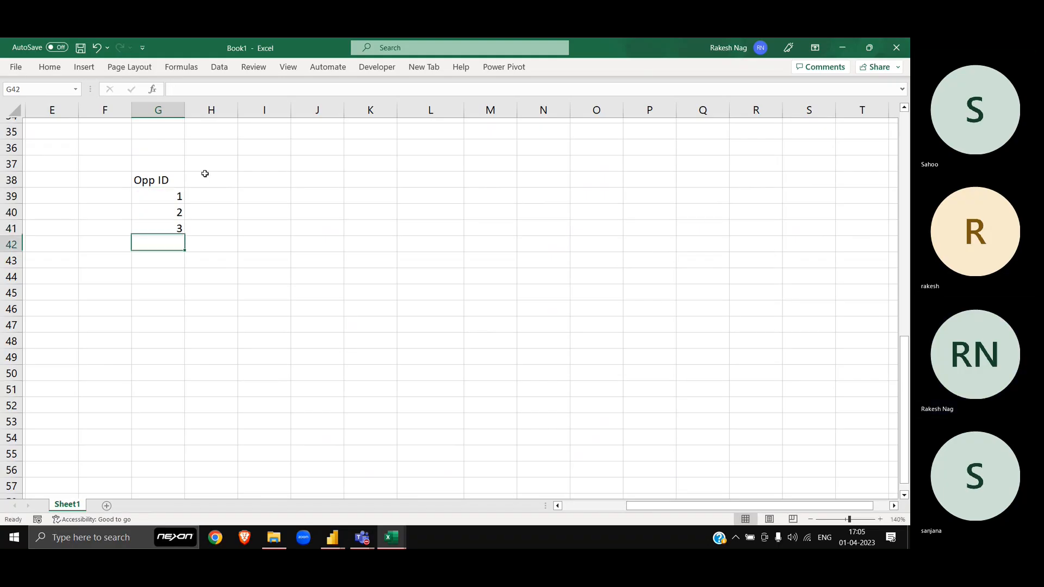
key(Up)
key(Up)
key(Up)
key(shift+Down)
key(shift+Down)
key(Return)
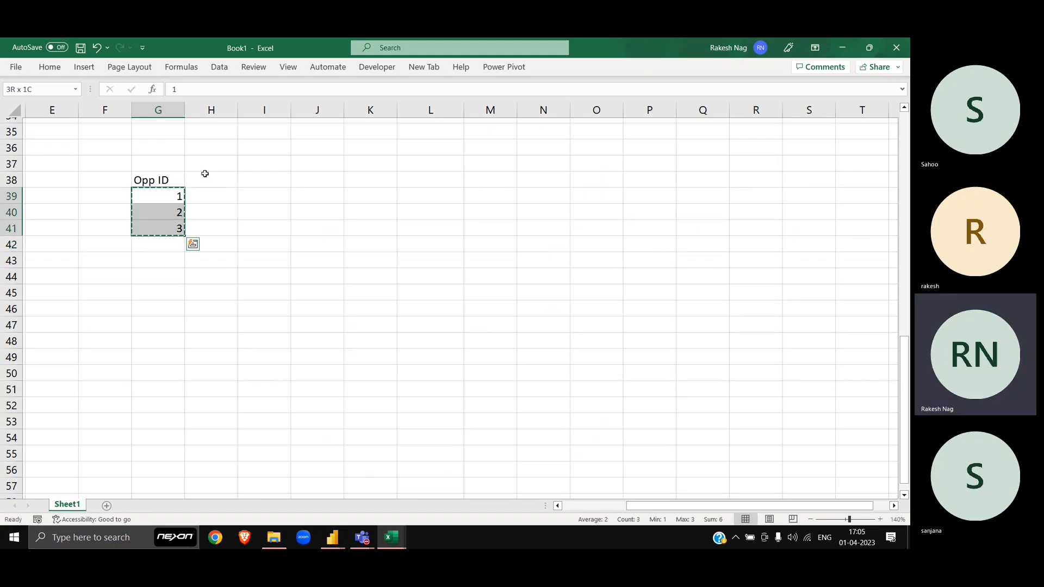
Step: Copy the 1, 2, 3 values into G42:G44 so the IDs repeat
key(ctrl+c)
key(Down)
key(Down)
key(ctrl+v)
key(Escape)
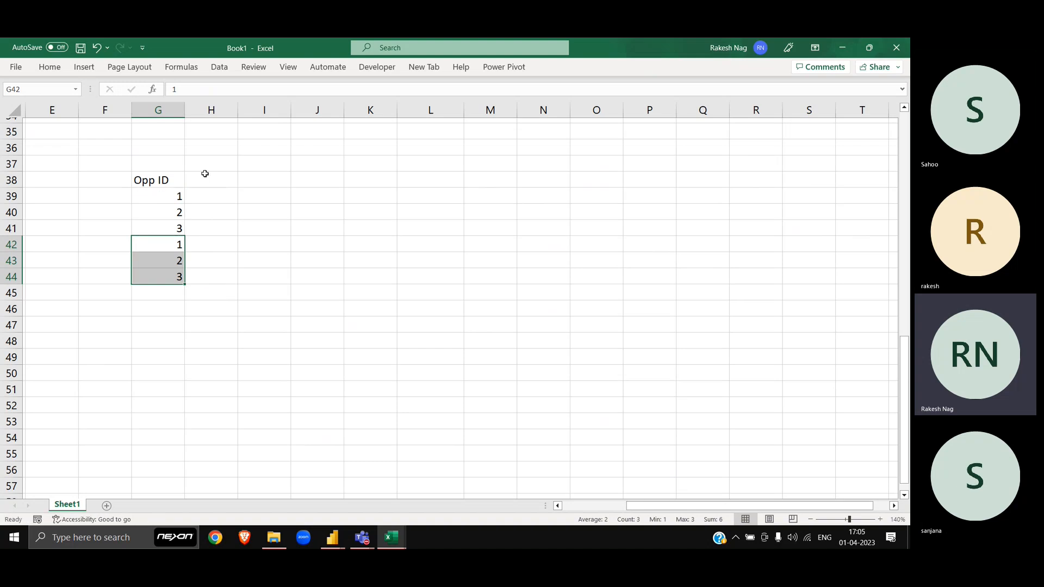
key(Up)
key(Up)
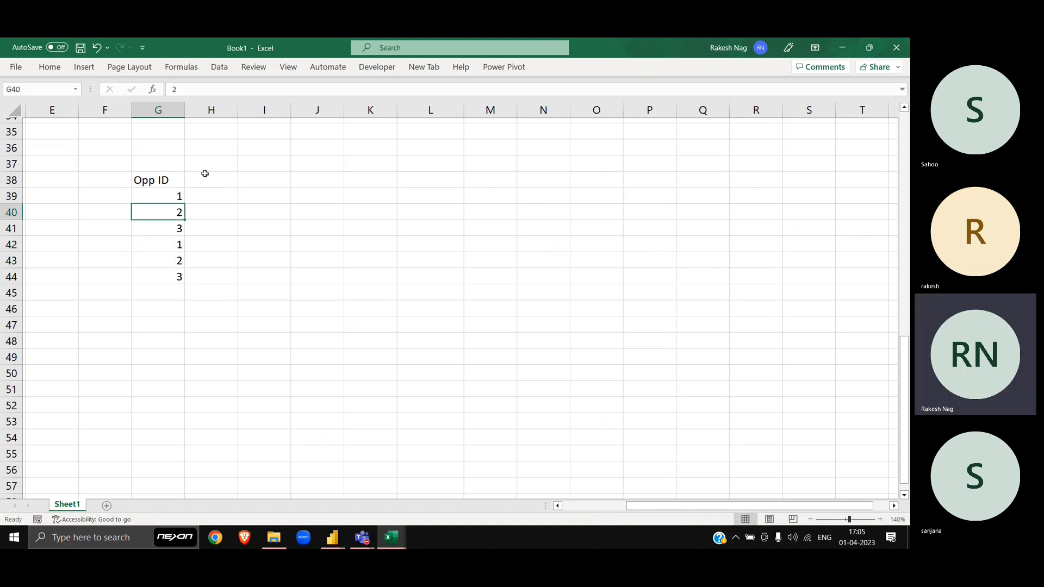
key(Up)
key(Up)
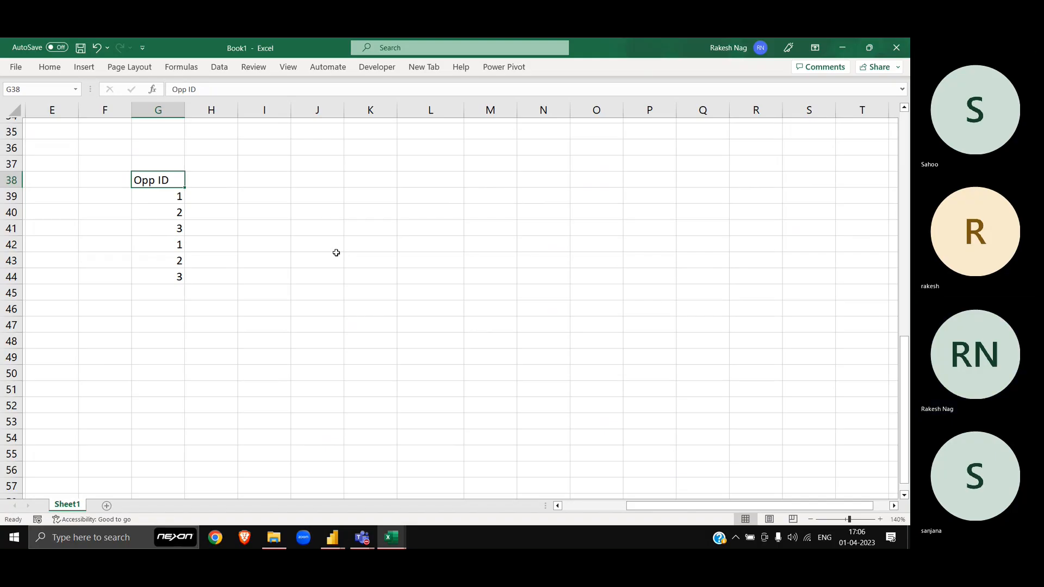
key(Right)
key(Left)
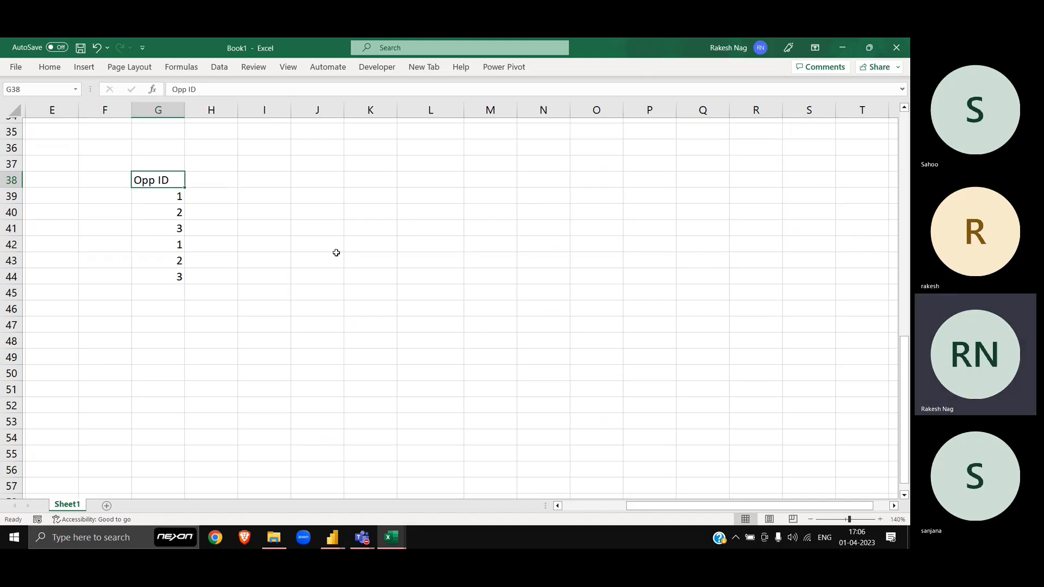
key(Right)
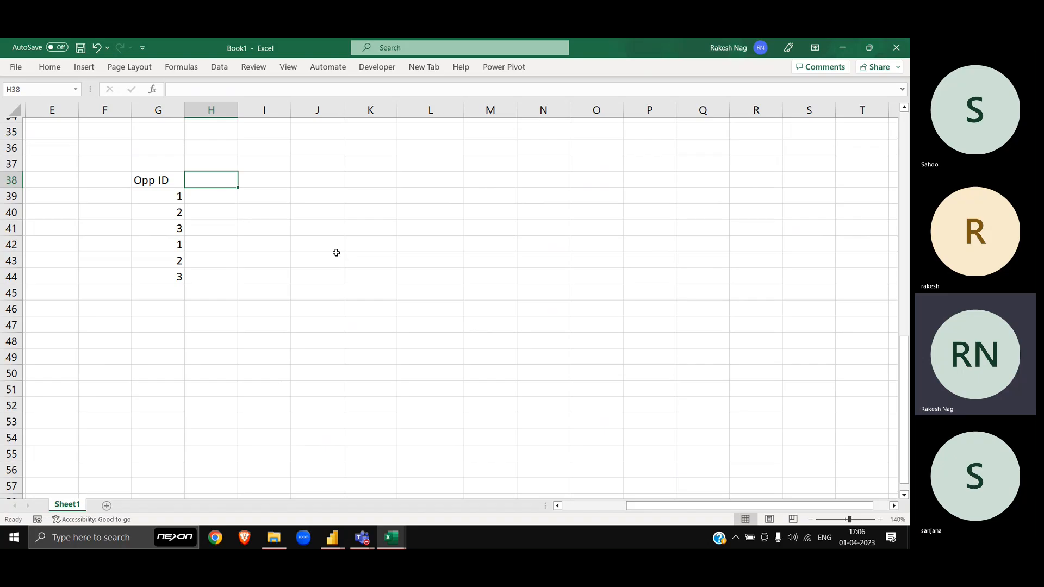
Step: Add headers BU1 through BU8 in H38:O38 beside Opp ID
text(BH)
key(BackSpace)
text(U)
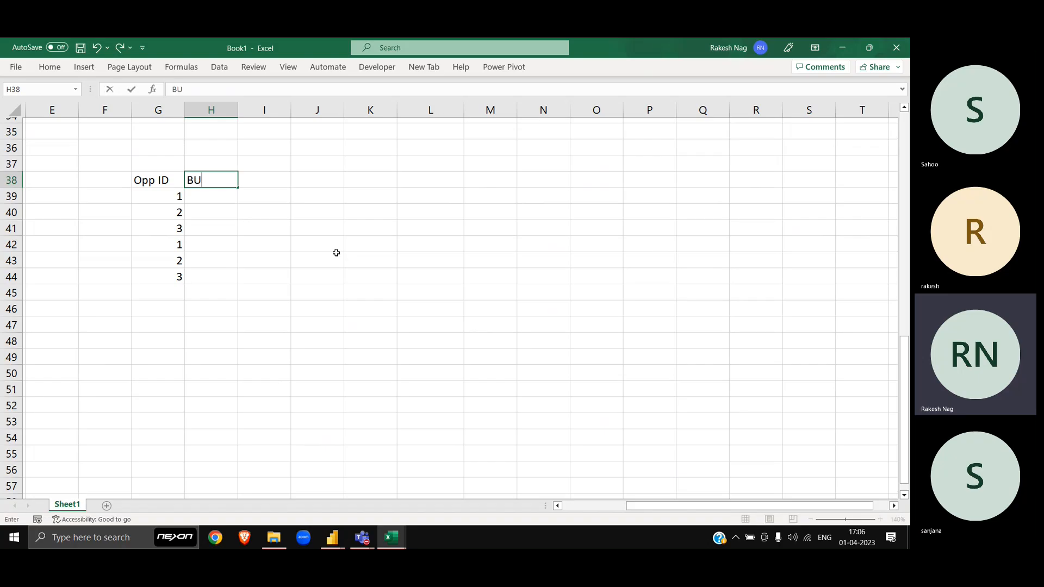
text(1)
key(Tab)
text(BU2)
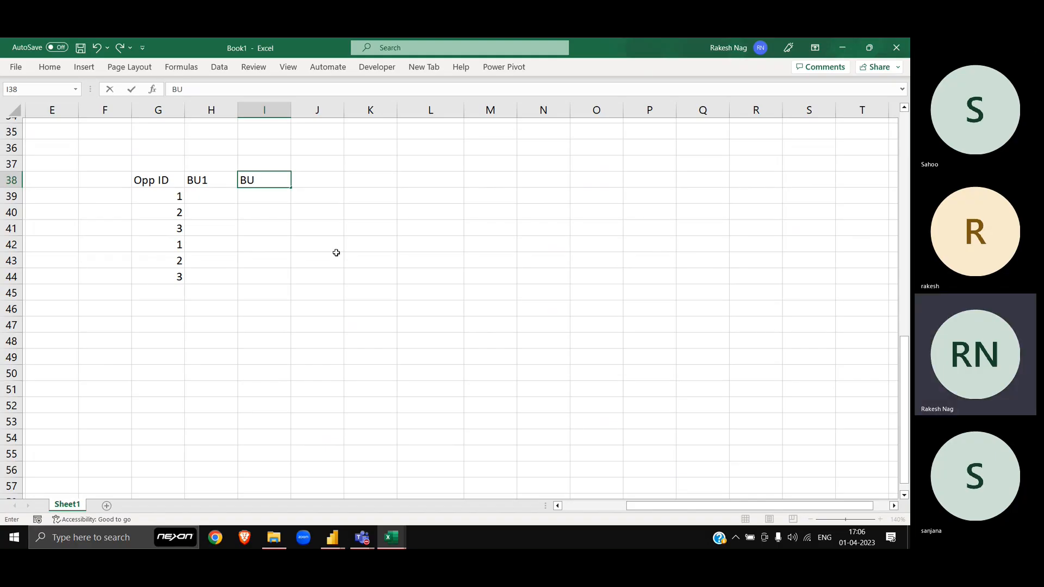
key(Tab)
text(BU3)
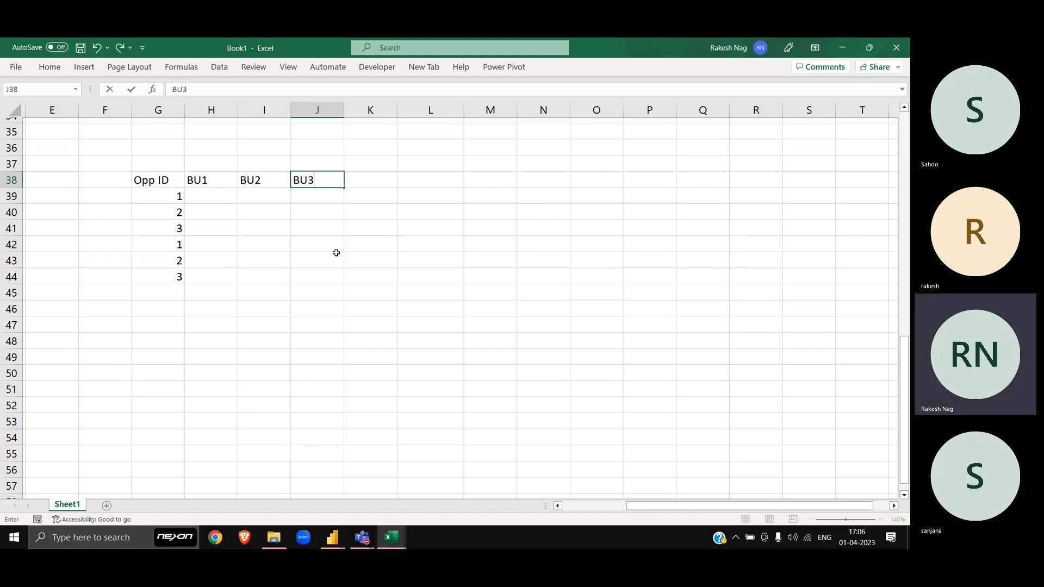
key(Tab)
key(Left)
key(Left)
key(Left)
key(shift+Right)
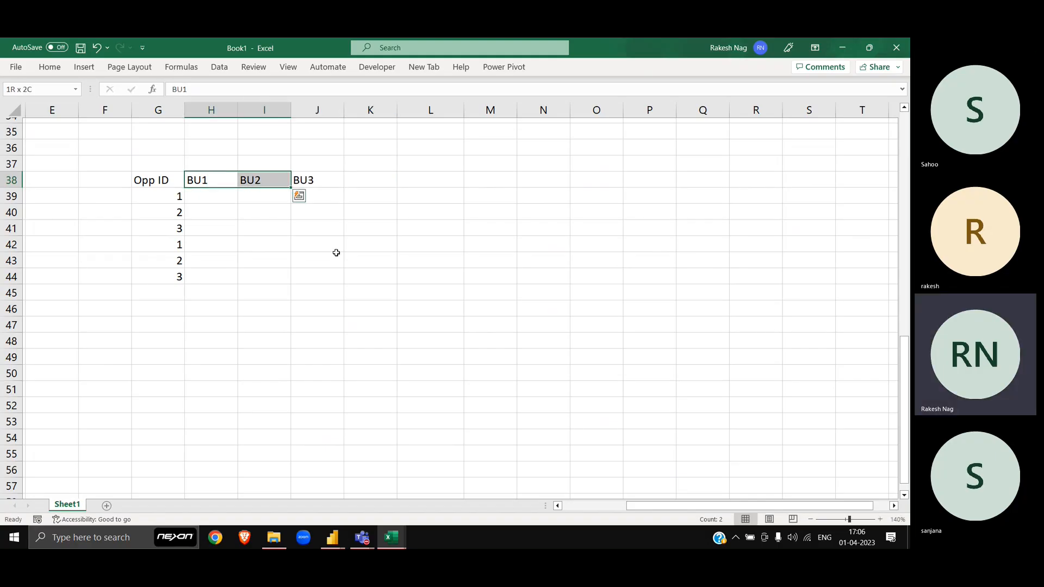
key(shift+Right)
drag(345, 188, 643, 189)
Step: Label G36 as Page1 and copy the whole Page1 block through row 44
click(179, 153)
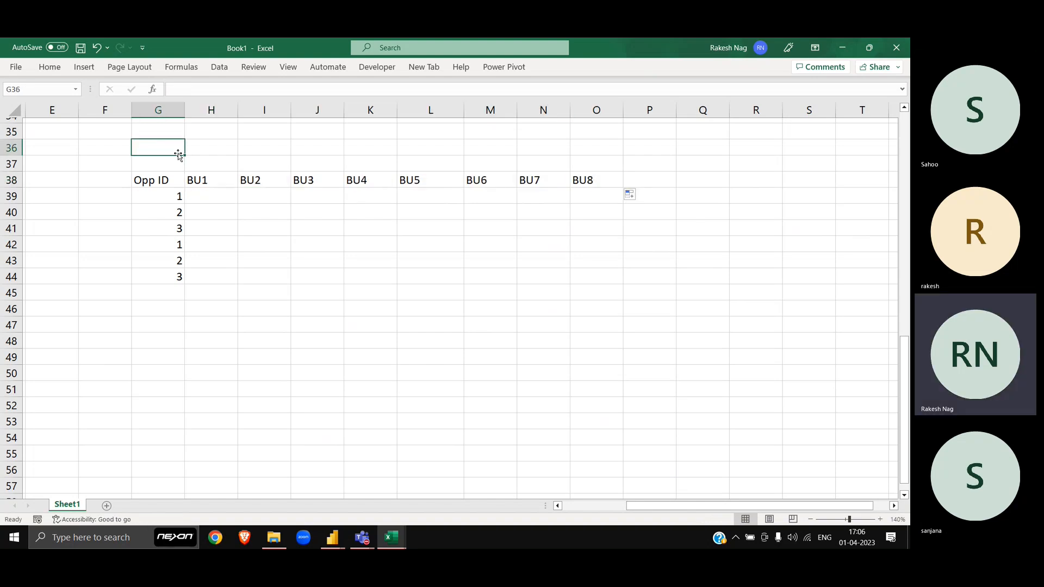
text(Page1)
key(Return)
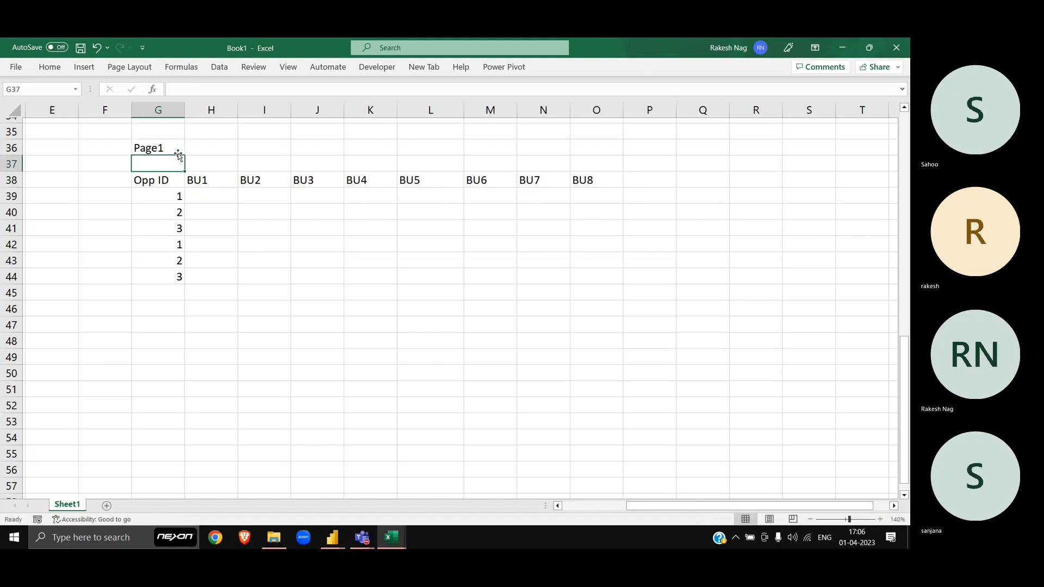
click(178, 153)
key(shift+Down)
key(shift+Down)
key(shift+Down)
key(shift+Down)
key(shift+Down)
key(shift+Down)
key(shift+Down)
key(shift+Down)
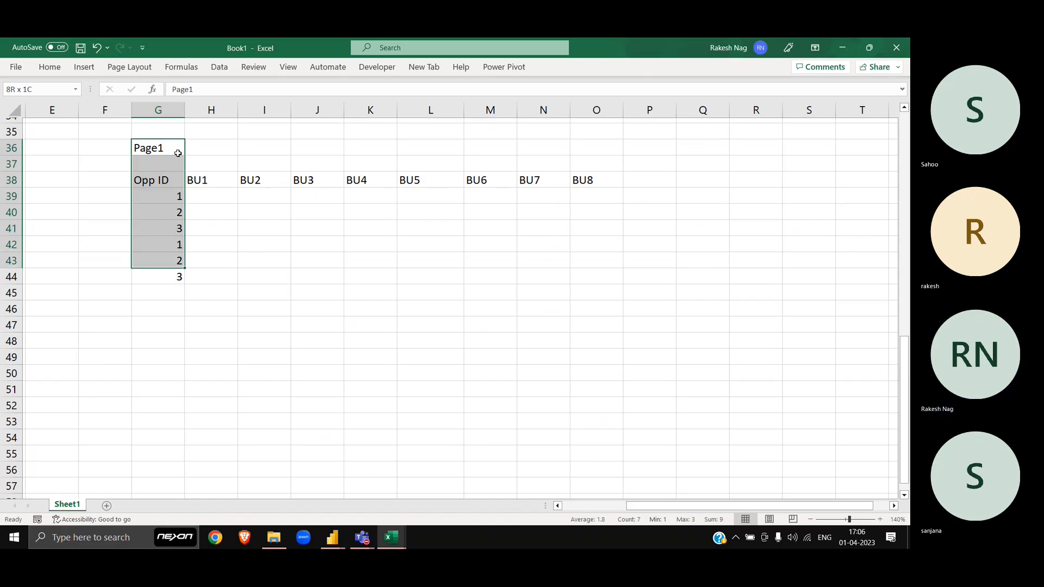
key(shift+Right)
key(shift+Right)
key(shift+Right)
key(shift+Right)
key(shift+Right)
key(shift+Right)
key(shift+Right)
key(shift+Right)
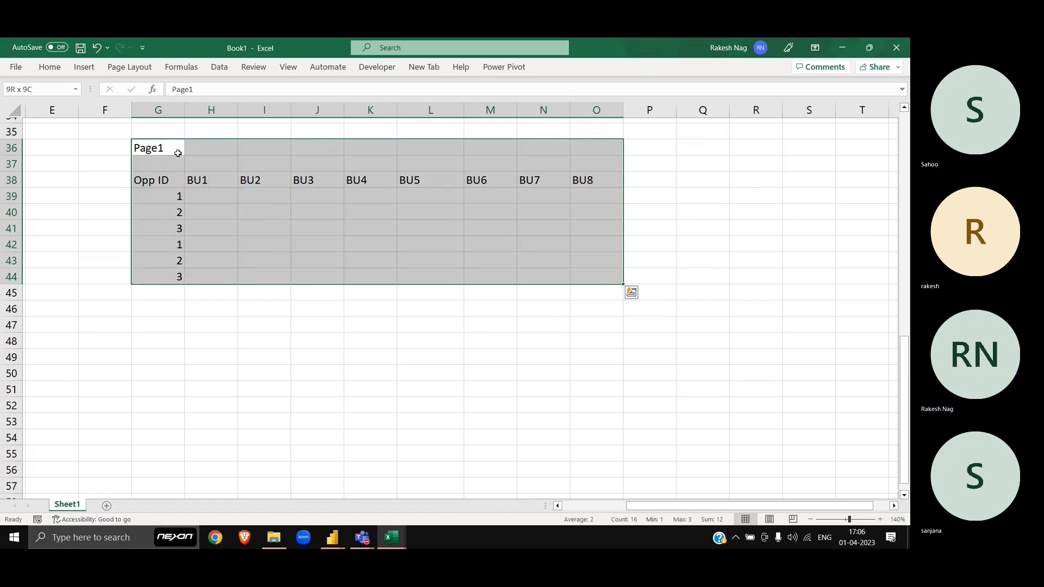
key(ctrl+c)
Step: Paste the block at G47 and retitle it Page2
click(154, 322)
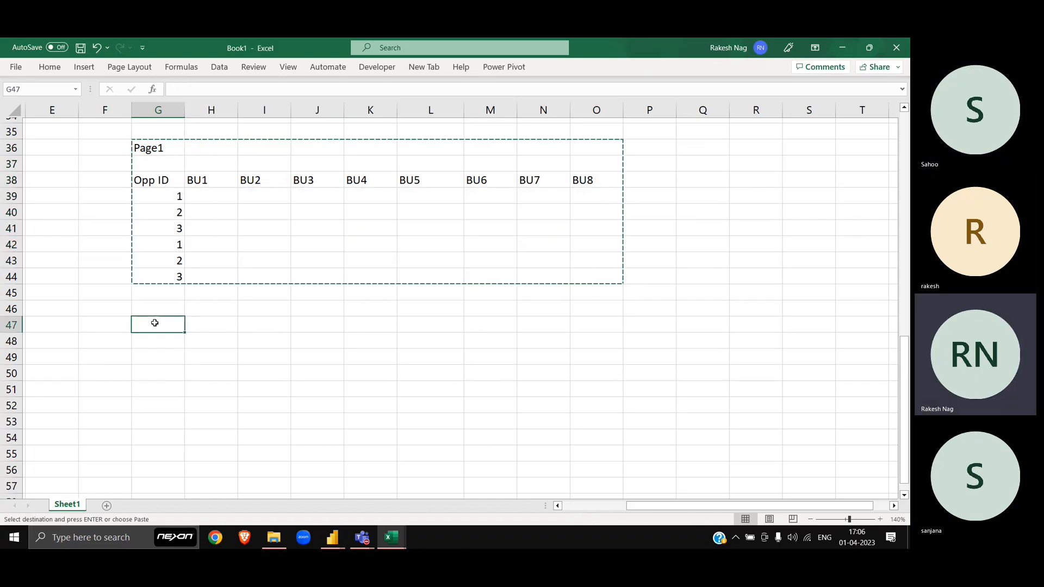
key(ctrl+v)
click(155, 324)
key(F2)
key(BackSpace)
text(2)
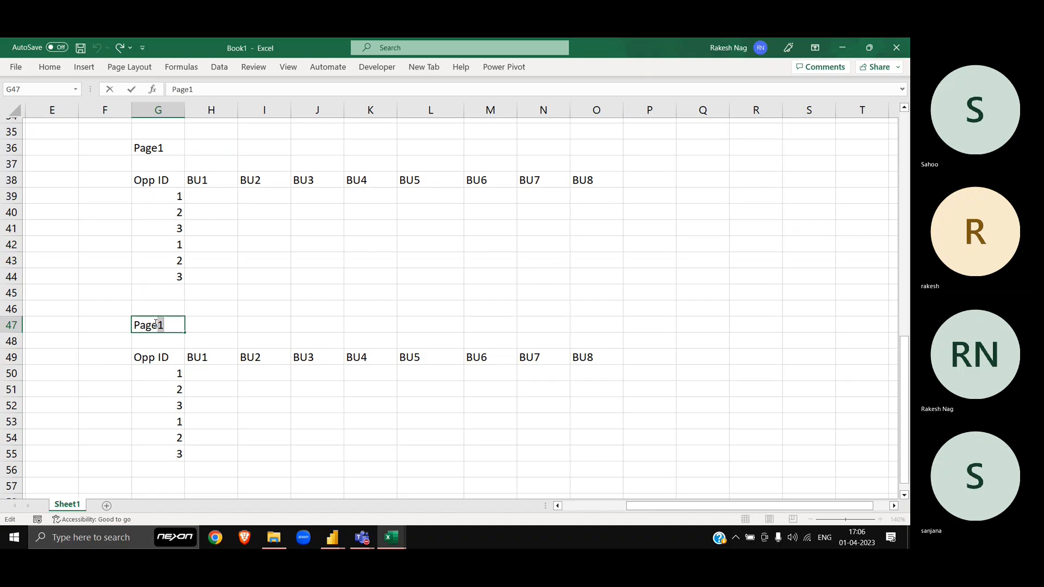
key(Return)
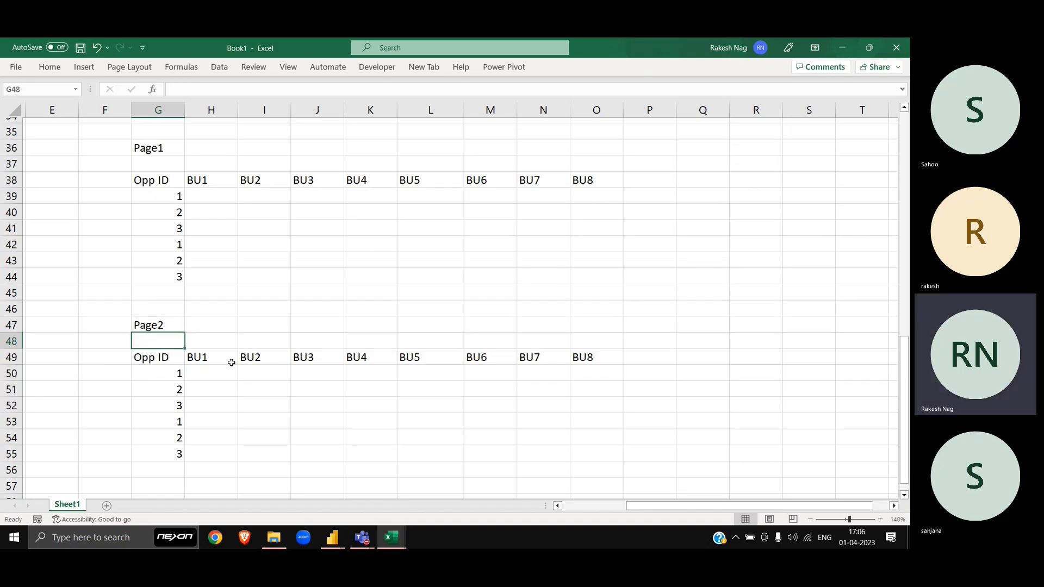
click(231, 363)
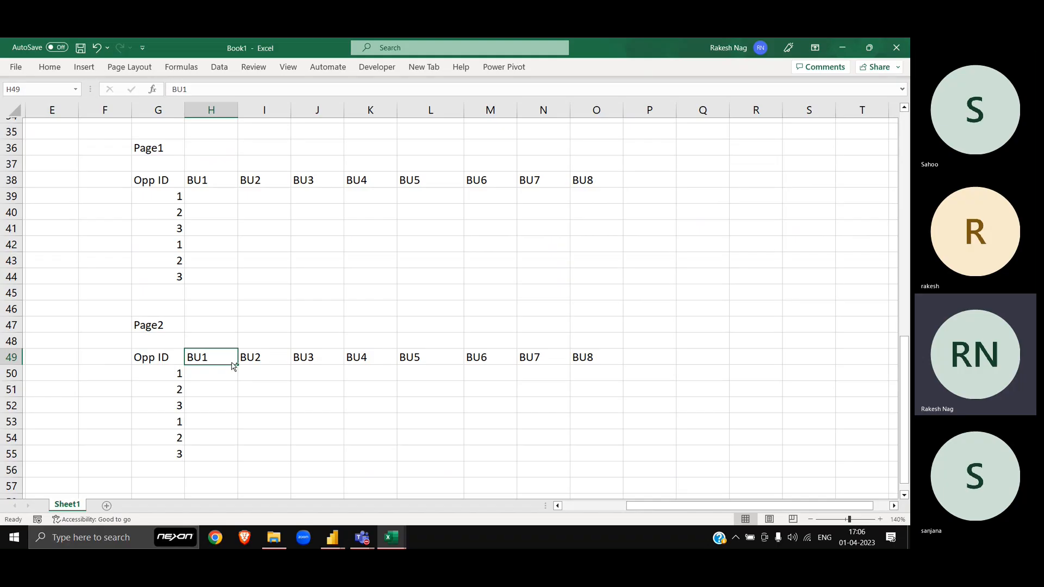
Step: Replace BU with HU in the copied header row so Page2 reads HU1–HU8
key(ctrl+shift+Right)
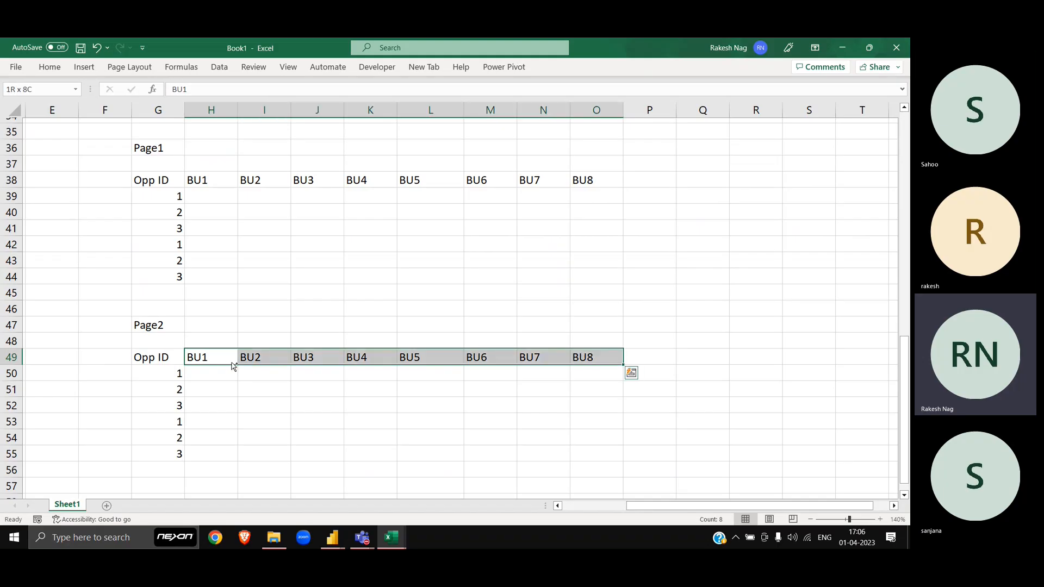
key(ctrl+h)
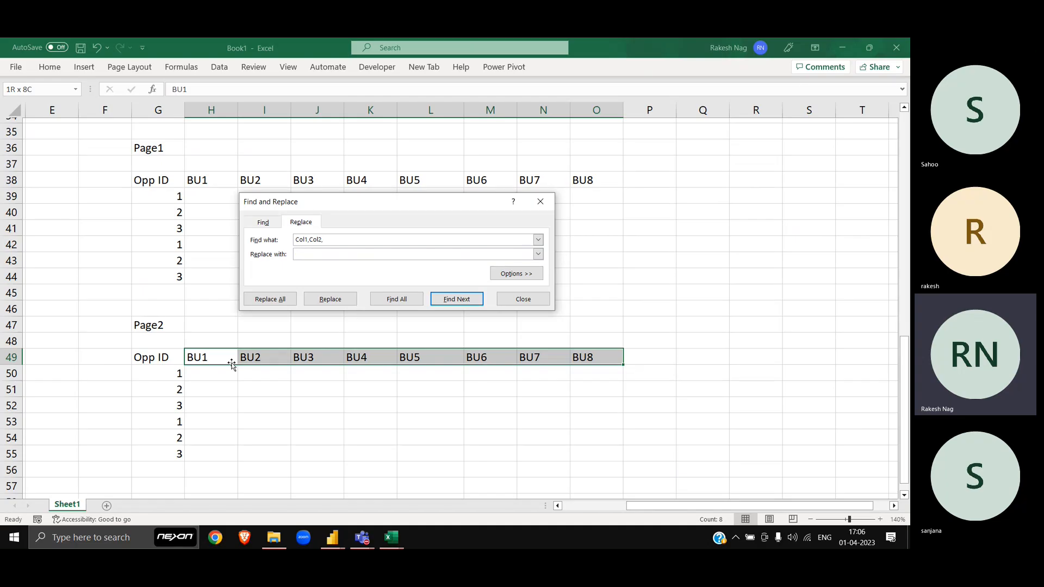
key(alt+n)
text(BU)
key(Tab)
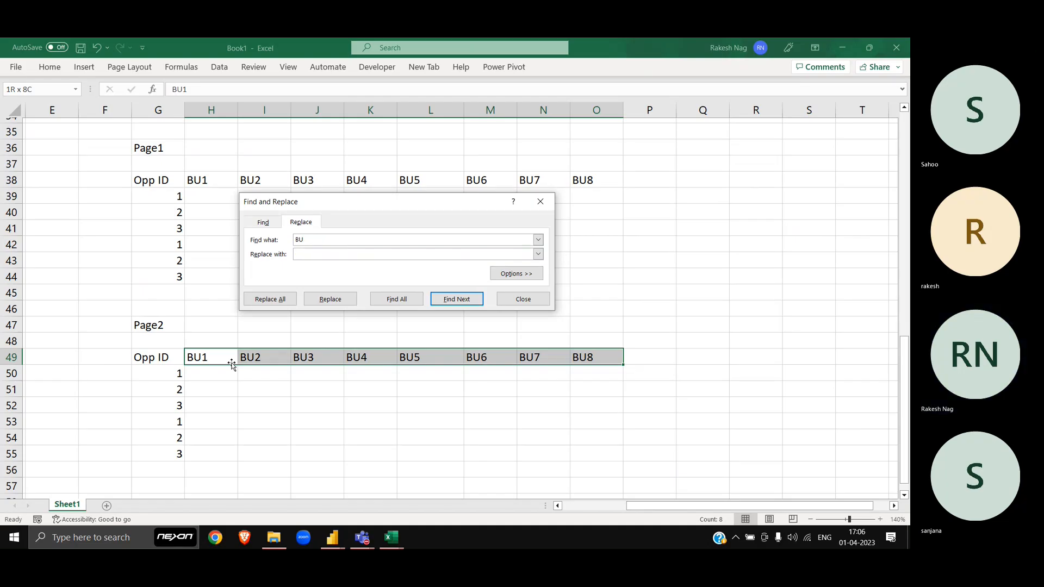
text(HU)
key(alt+a)
key(Return)
key(Escape)
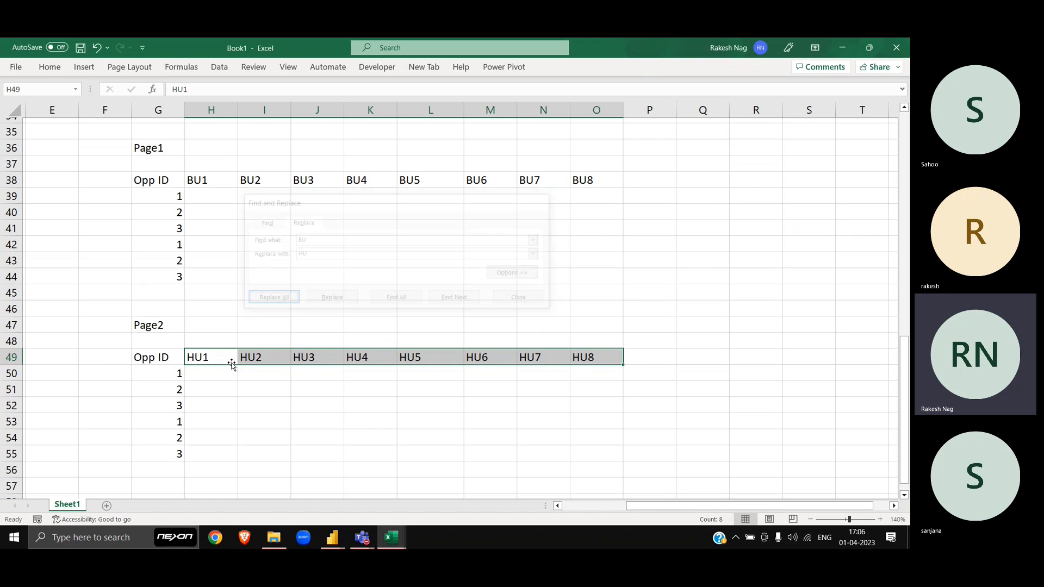
key(Right)
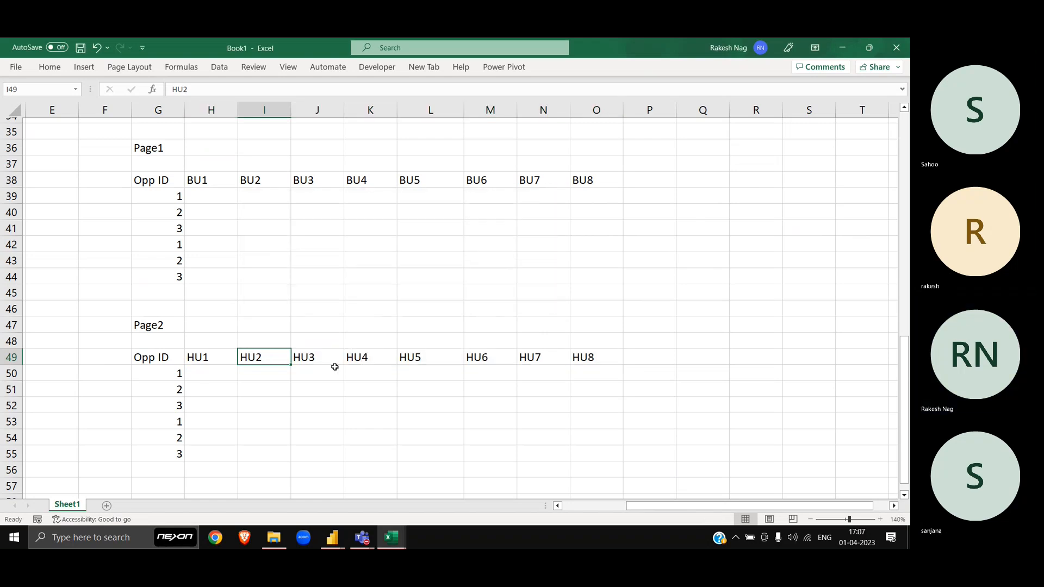
Step: Shift the Page2 Opp ID table up one row into the blank row under its title
click(145, 324)
key(Left)
key(Down)
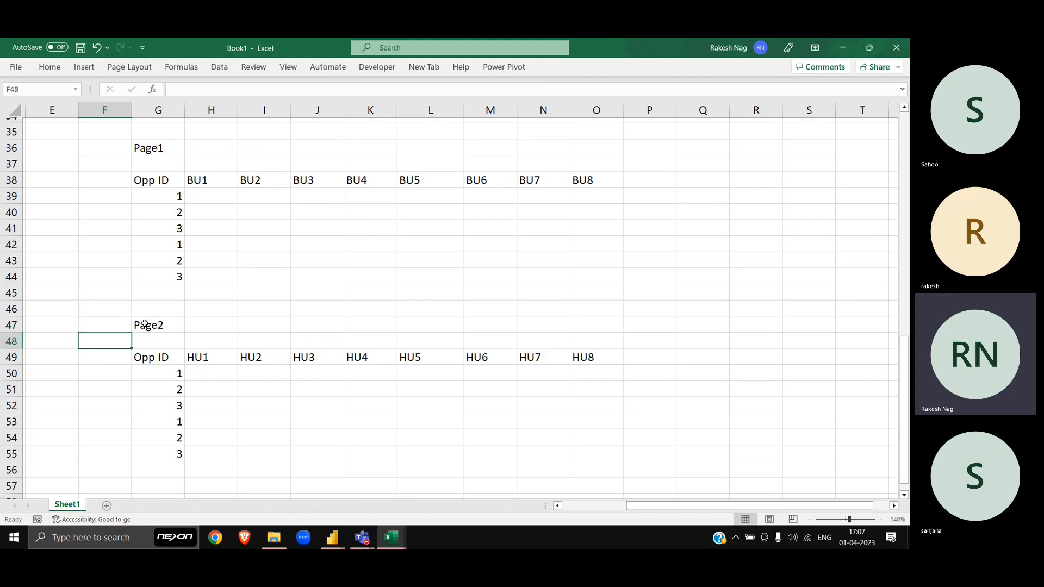
key(Right)
key(Down)
key(ctrl+a)
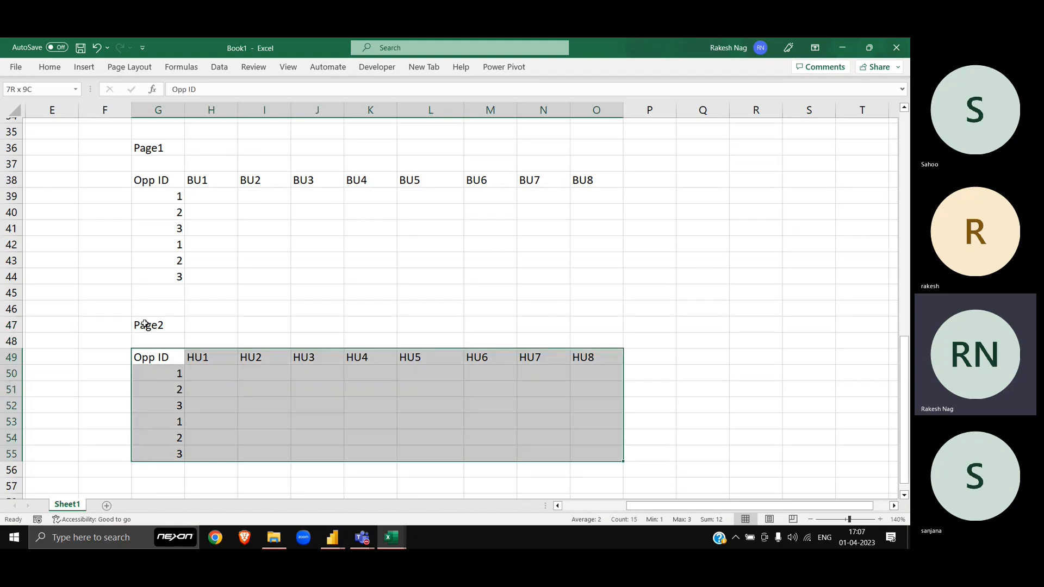
key(ctrl+c)
key(Up)
key(ctrl+v)
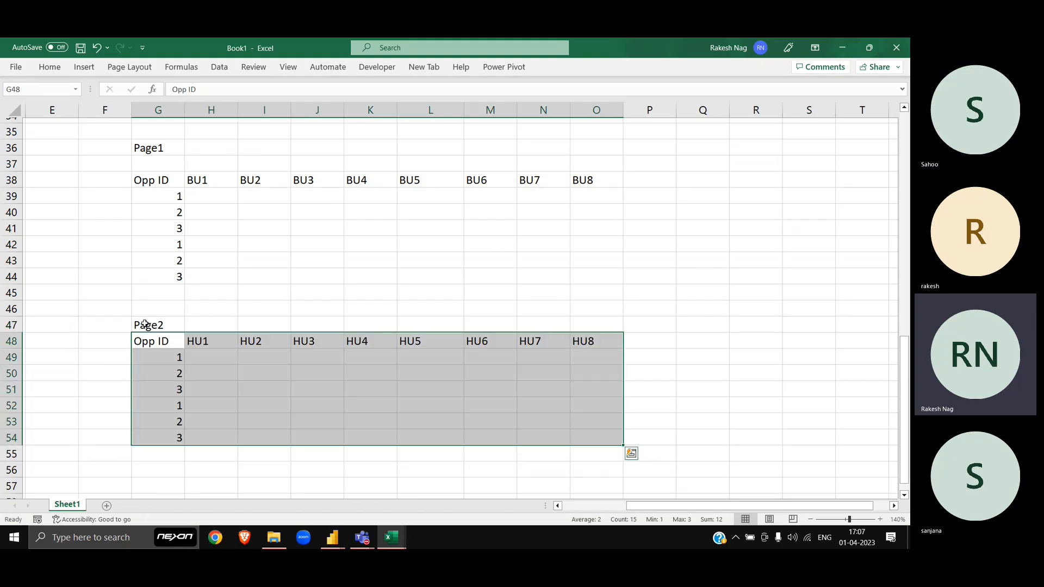
key(Escape)
Step: Move the whole Page2 block, title included, up one more row to row 46
key(Up)
key(Up)
key(Down)
key(shift+Down)
key(shift+Down)
key(shift+Down)
key(shift+Down)
key(shift+Down)
key(shift+Down)
key(shift+Down)
key(shift+Right)
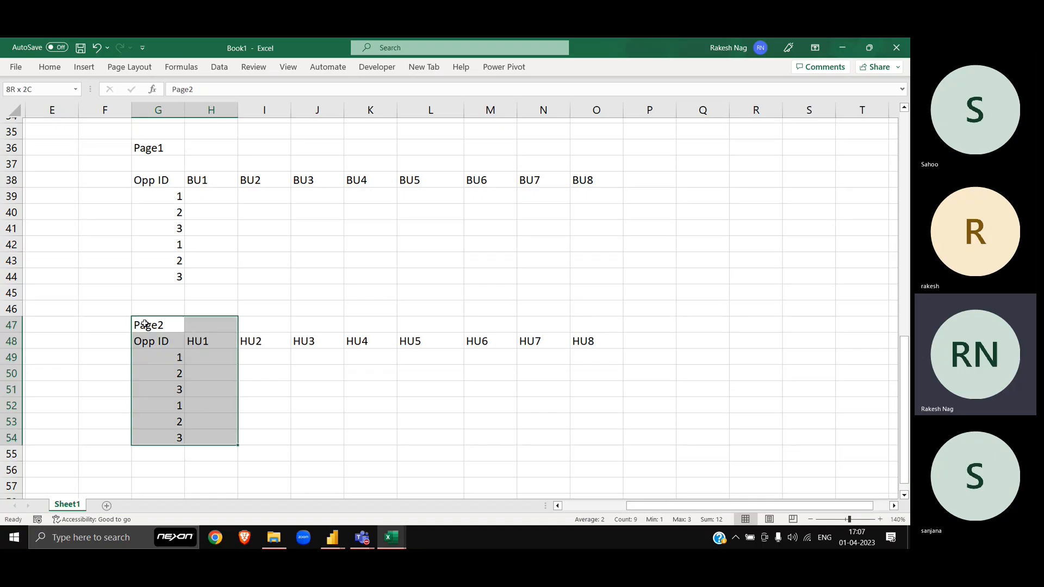
key(shift+Right)
key(shift+Right)
key(shift+Right)
key(shift+Right)
key(shift+Right)
key(shift+Right)
key(shift+Right)
key(ctrl+c)
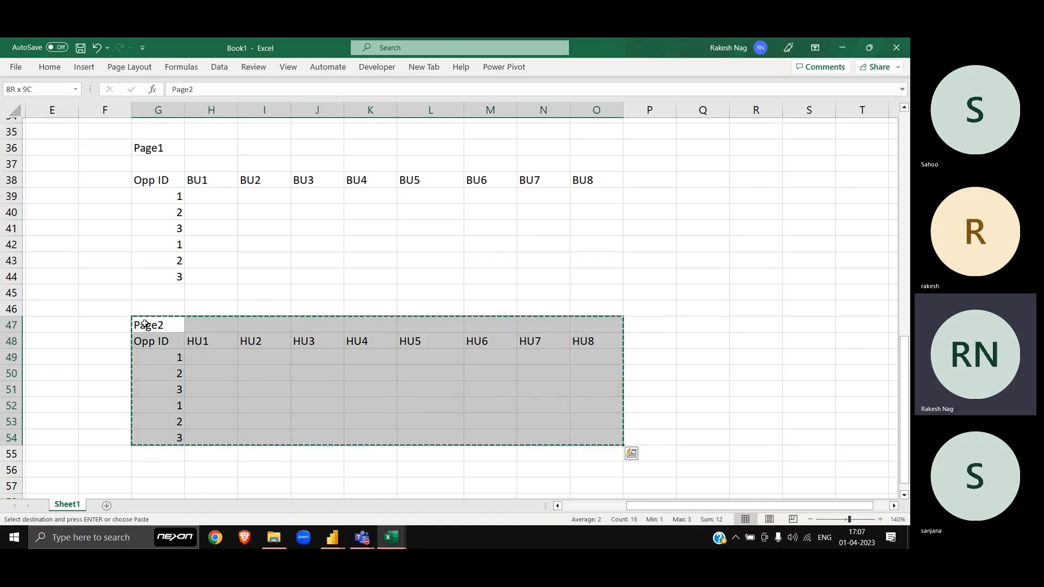
key(Up)
key(ctrl+v)
Step: Shift the Page1 Opp ID table up one row to G37, directly under its title
key(Escape)
key(Up)
key(Up)
key(Up)
key(Up)
key(Up)
key(Up)
key(Up)
key(Up)
key(Up)
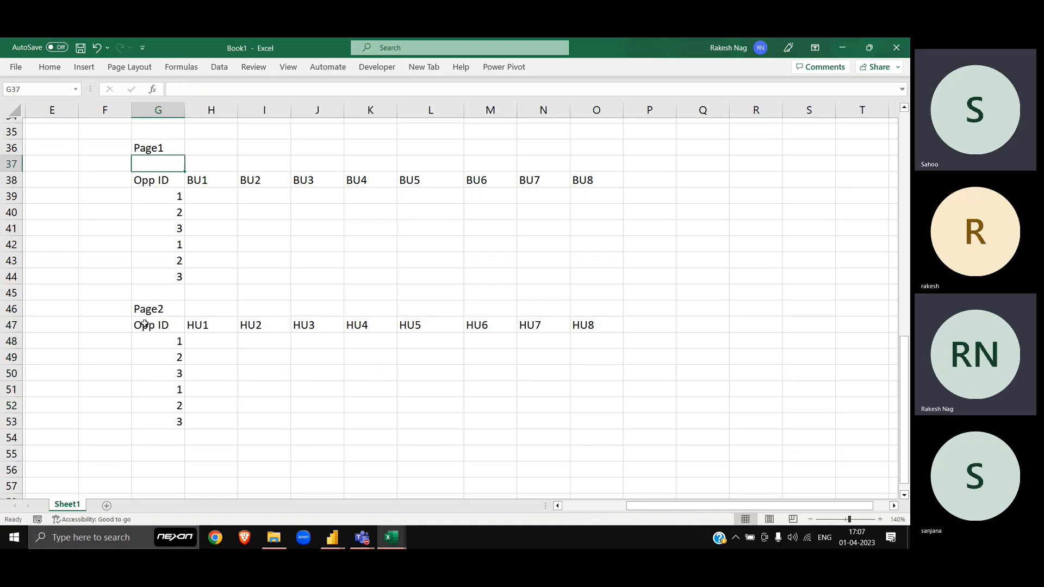
key(Down)
key(ctrl+a)
key(ctrl+c)
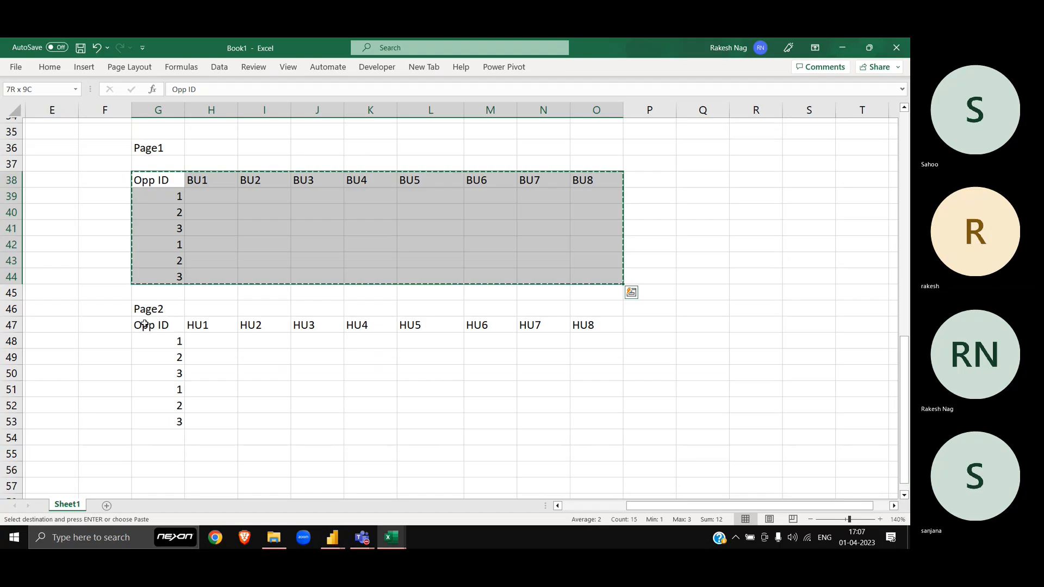
key(Up)
key(ctrl+v)
Step: Move the Page2 block up to G45 so its Opp ID row sits at 46
key(Escape)
key(Down)
key(Down)
key(Down)
key(Down)
key(Down)
key(Down)
key(Down)
key(Down)
key(Down)
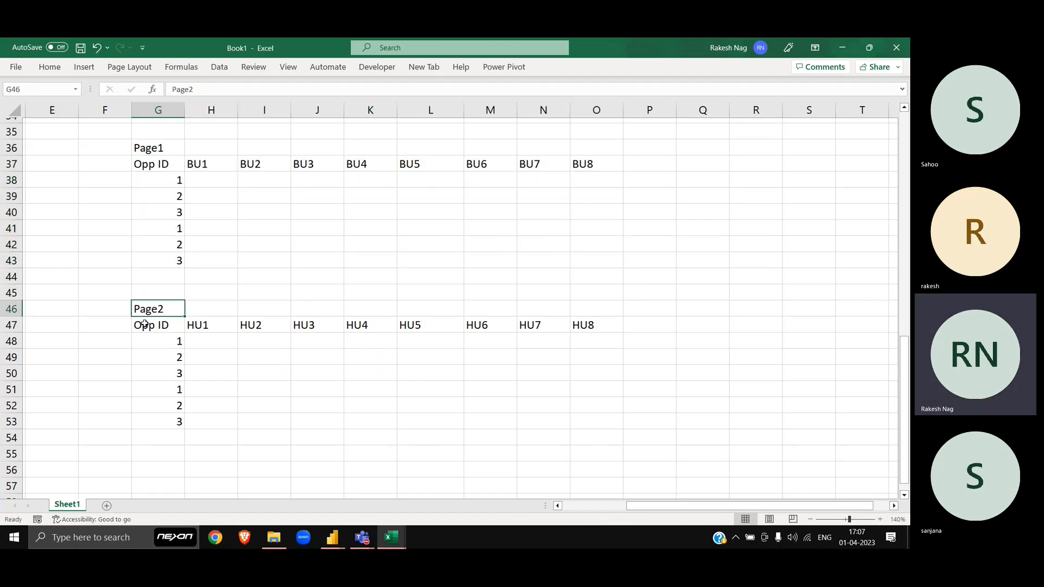
key(ctrl+shift+Down)
key(ctrl+shift+Right)
key(Left)
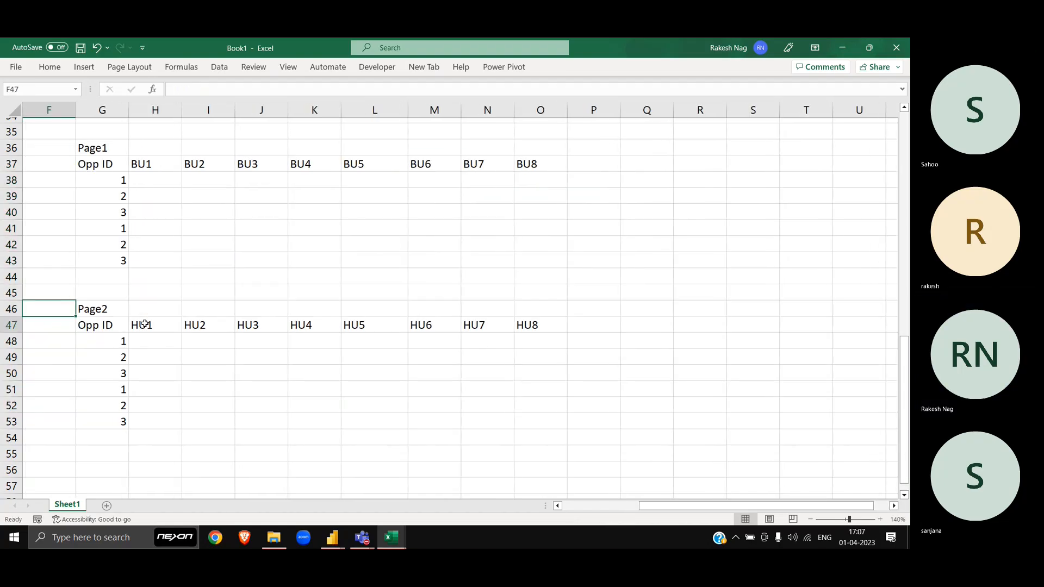
key(Right)
key(ctrl+Down)
key(ctrl+shift+Up)
key(shift+Right)
key(shift+Right)
key(shift+Right)
key(shift+Right)
key(shift+Right)
key(shift+Right)
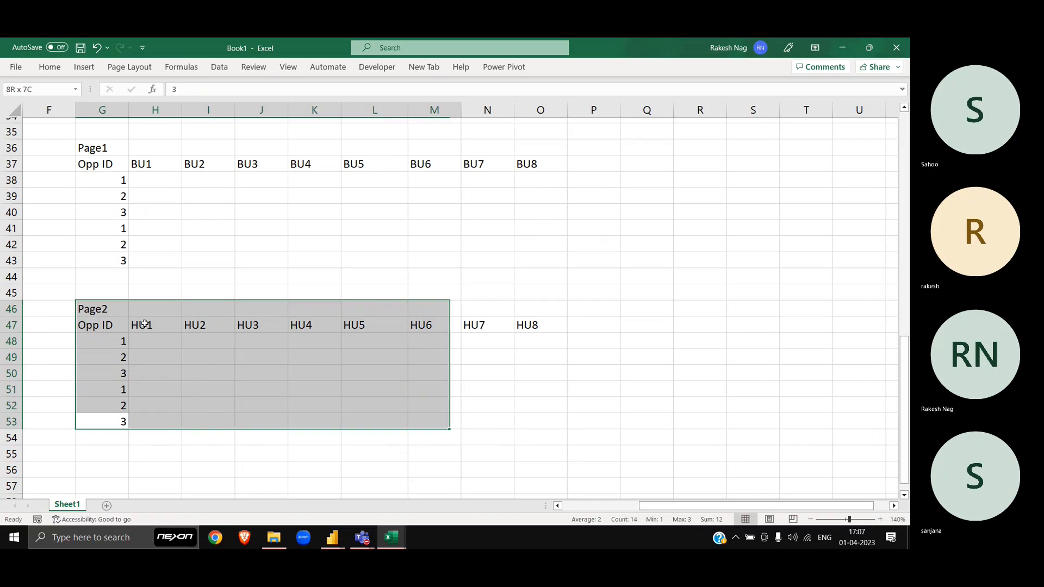
key(shift+Right)
key(shift+Right)
key(ctrl+c)
key(Up)
key(Up)
key(Up)
key(Up)
key(Up)
key(Up)
key(Up)
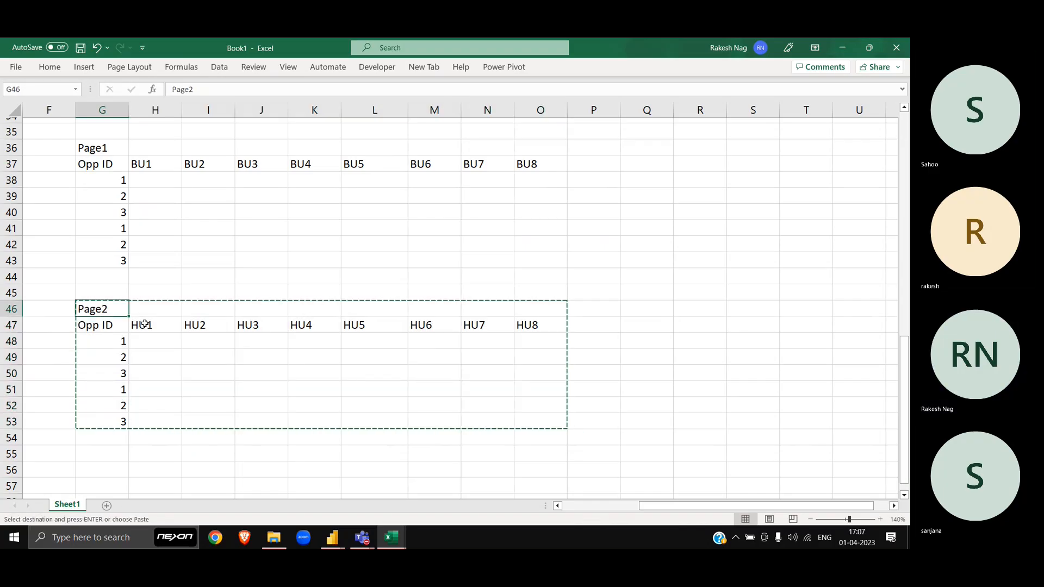
key(Up)
key(Up)
key(Down)
key(ctrl+v)
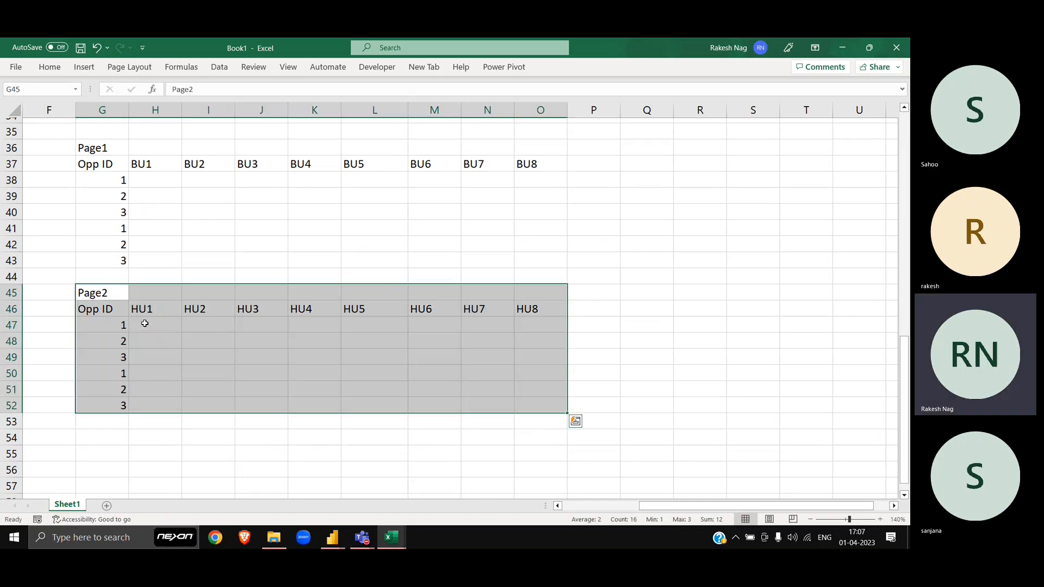
key(Escape)
click(117, 310)
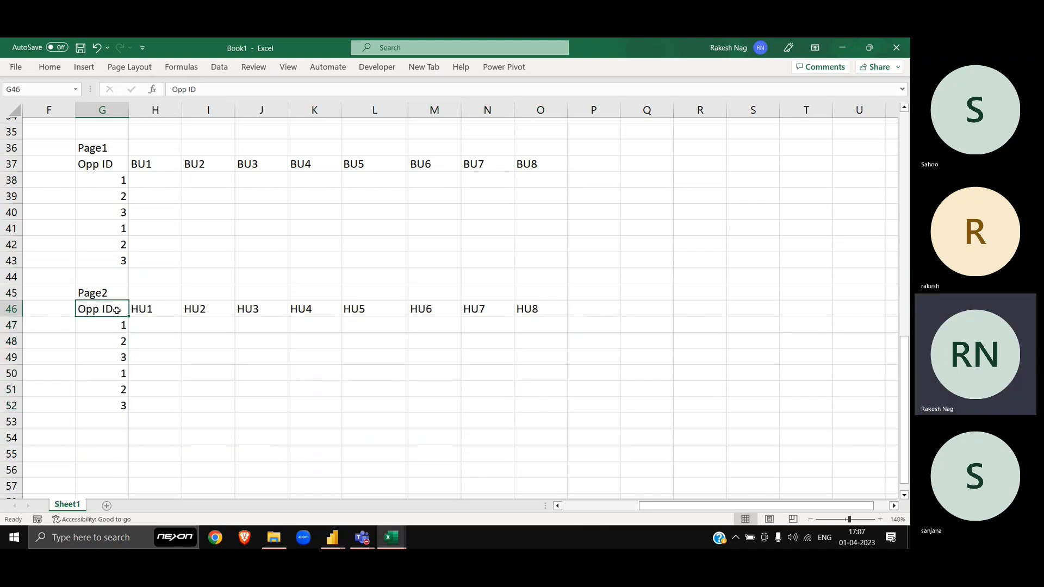
drag(106, 294, 529, 407)
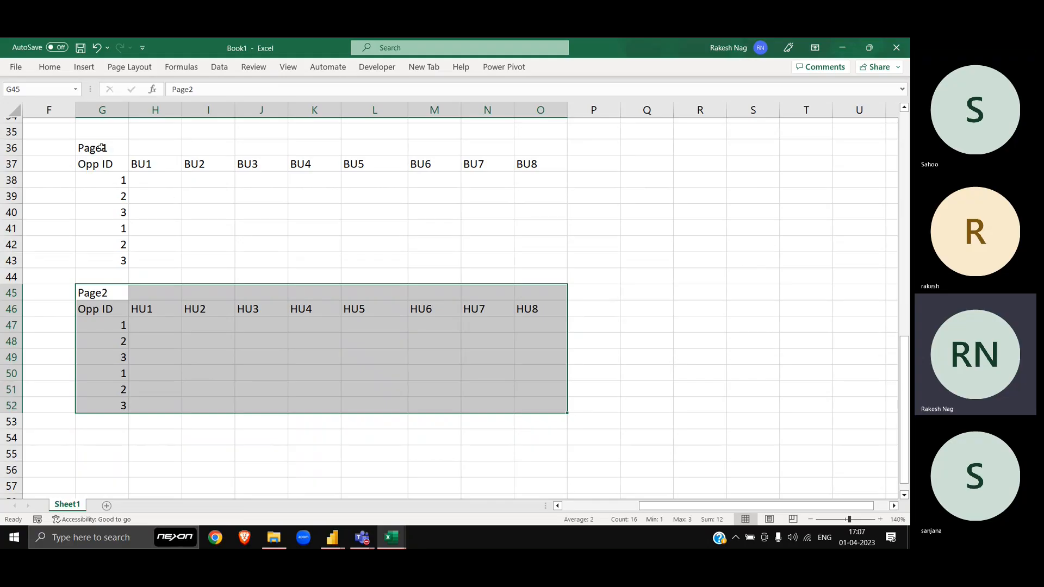
drag(102, 148, 497, 253)
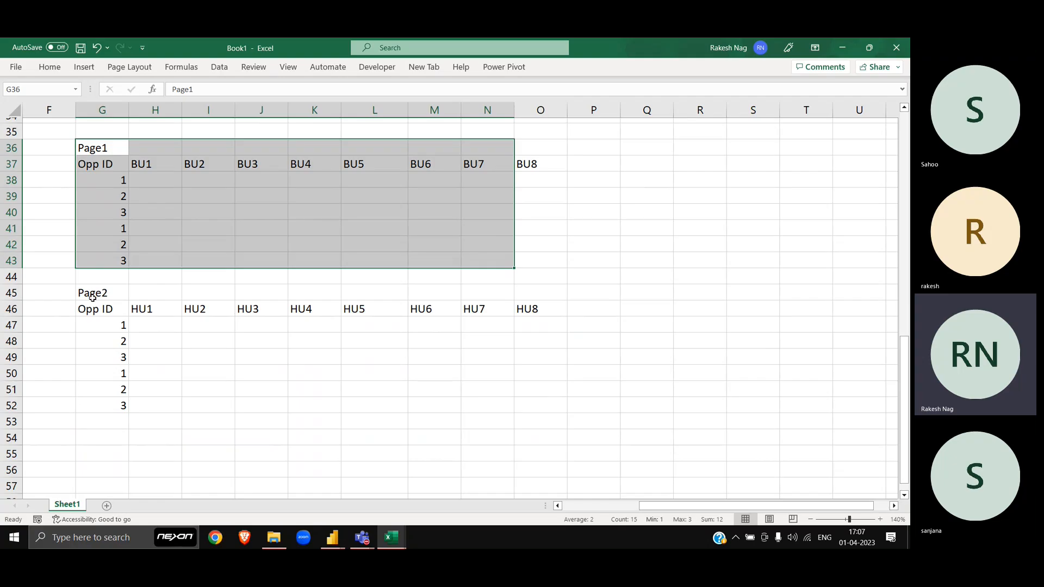
drag(89, 297, 413, 382)
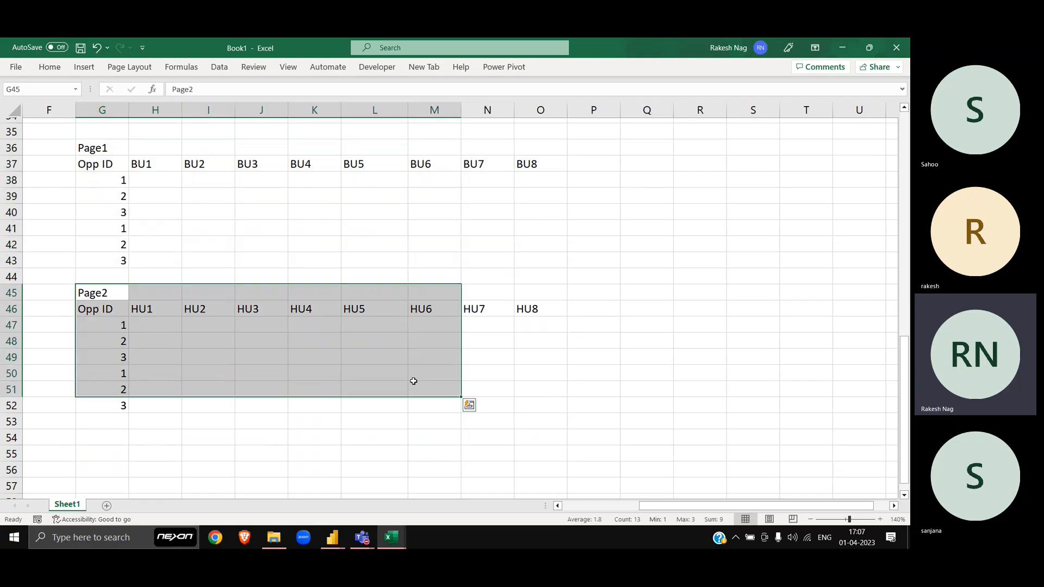
click(328, 306)
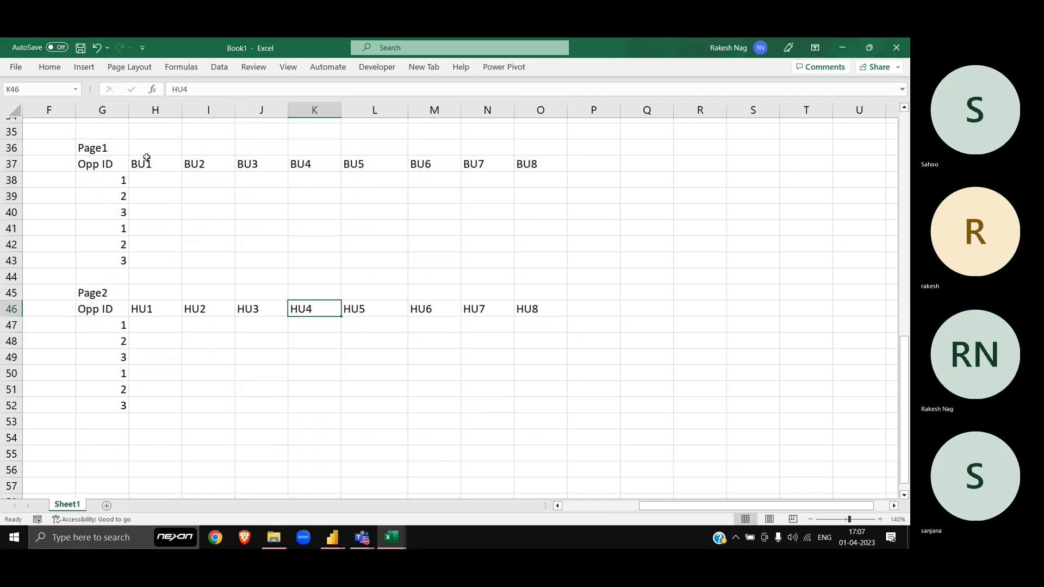
drag(146, 159, 521, 166)
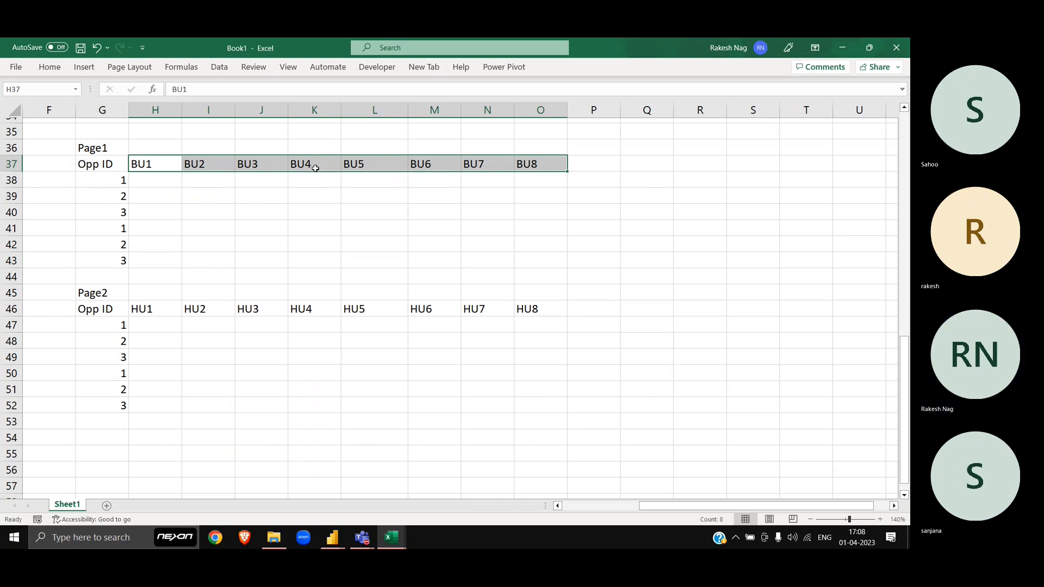
Step: Delete the extra HU4–HU8 headers from Page2's row, leaving HU1–HU3
click(283, 163)
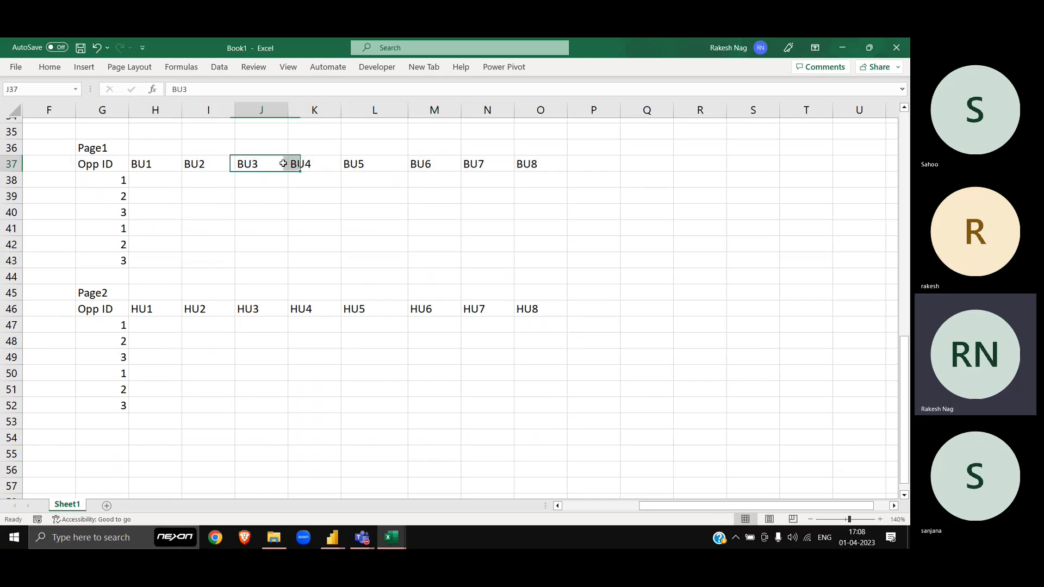
key(Left)
key(Left)
key(ctrl+shift+Right)
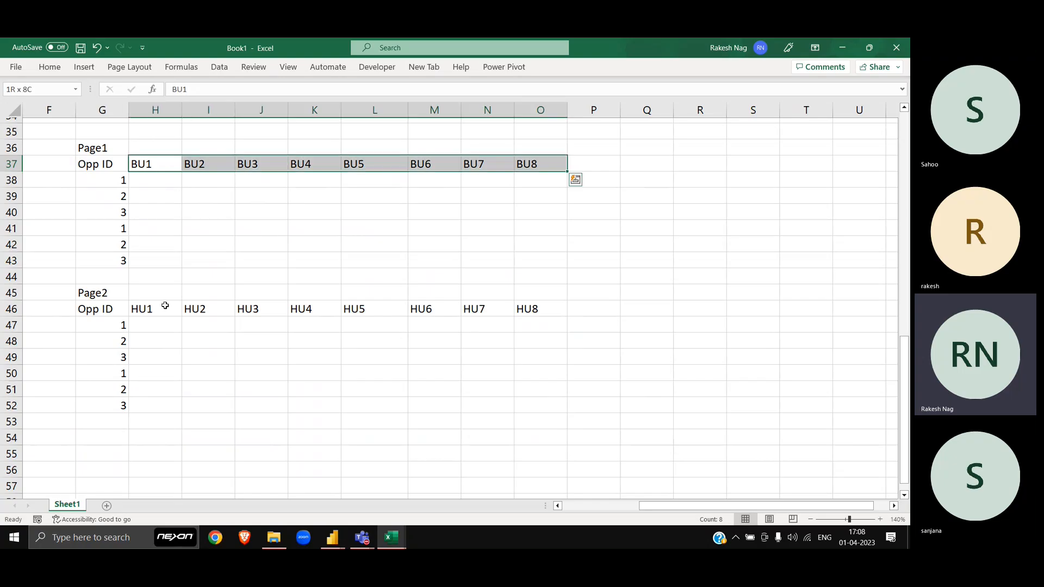
click(160, 306)
key(Right)
key(Right)
key(Right)
key(ctrl+shift+Right)
key(Delete)
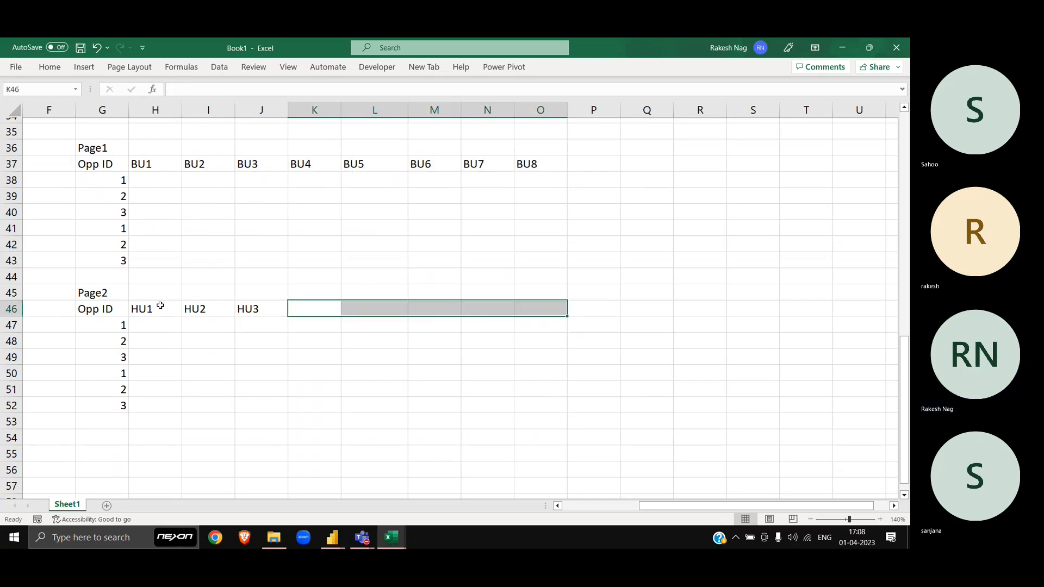
click(112, 268)
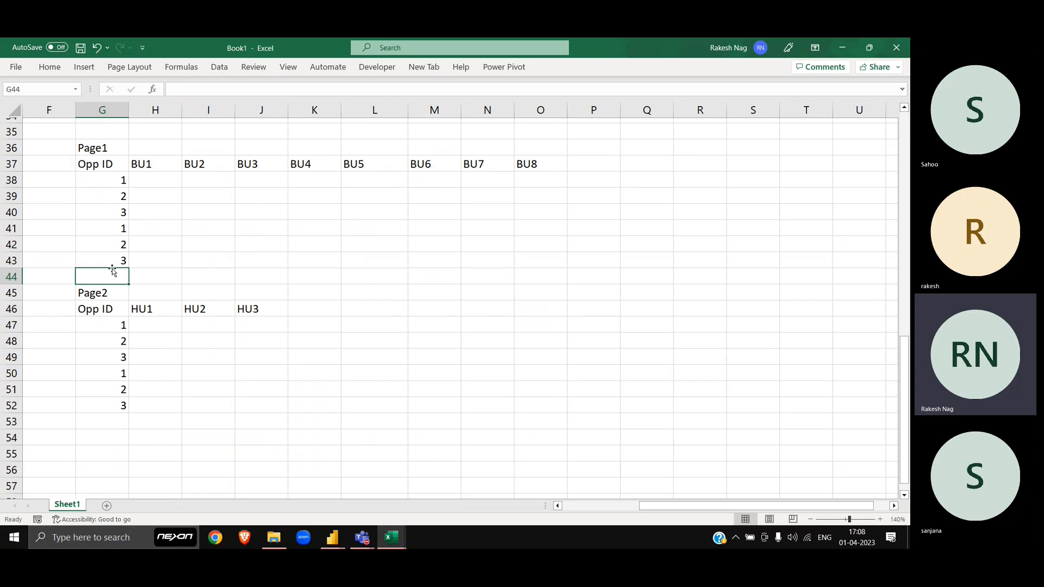
Step: Compare Page1's BU1–BU8 header row with Page2's trimmed HU1–HU3 row
click(155, 164)
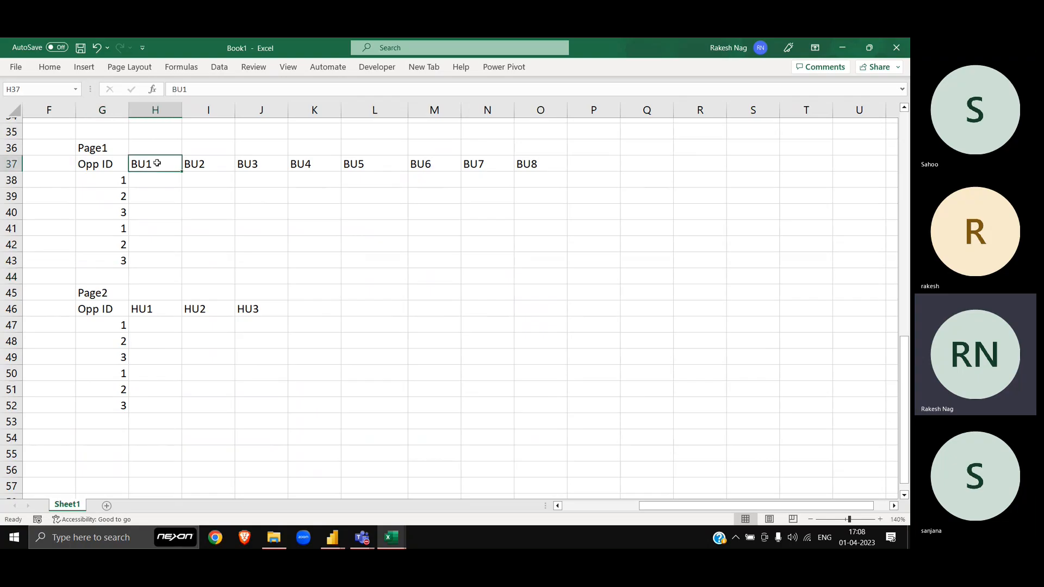
key(ctrl+shift+Right)
click(162, 309)
key(ctrl+shift+Right)
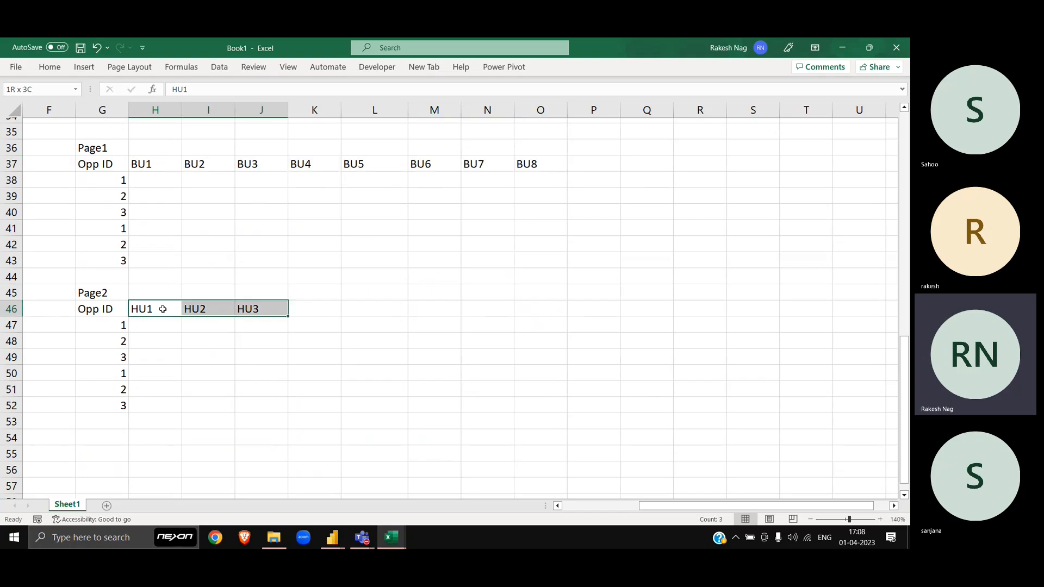
click(236, 309)
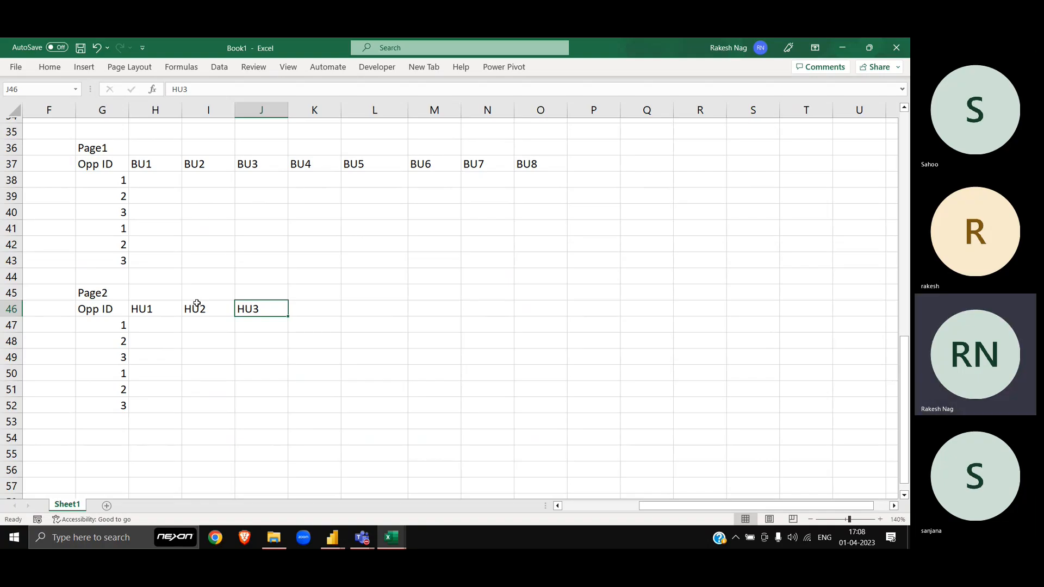
click(141, 305)
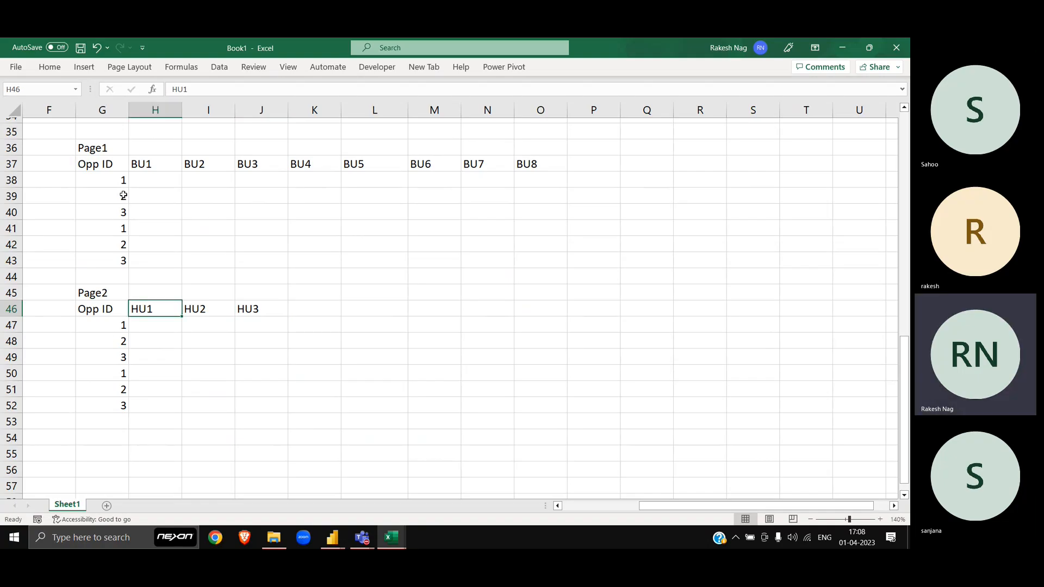
drag(109, 165, 310, 263)
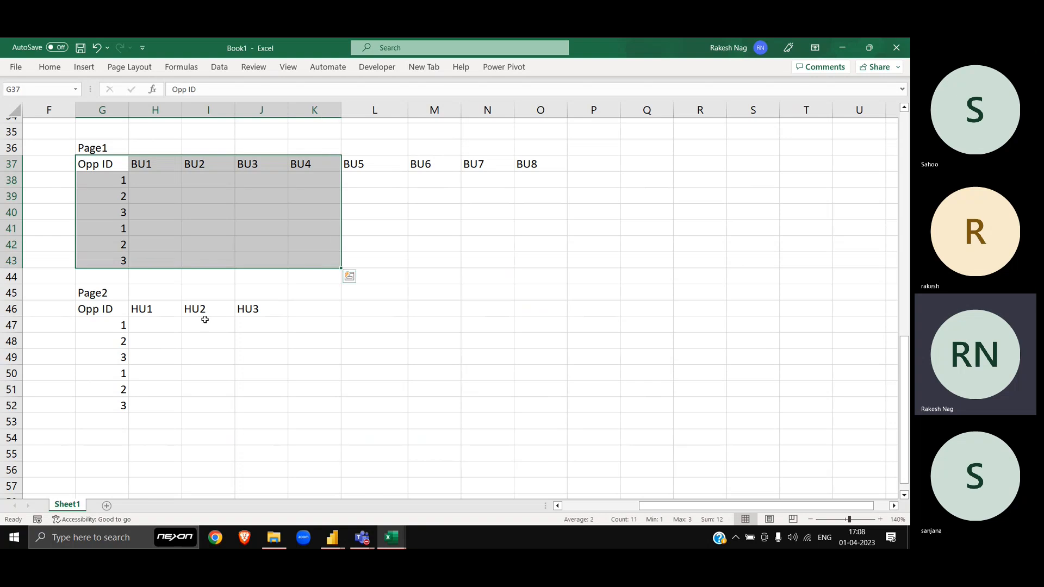
drag(98, 309, 277, 375)
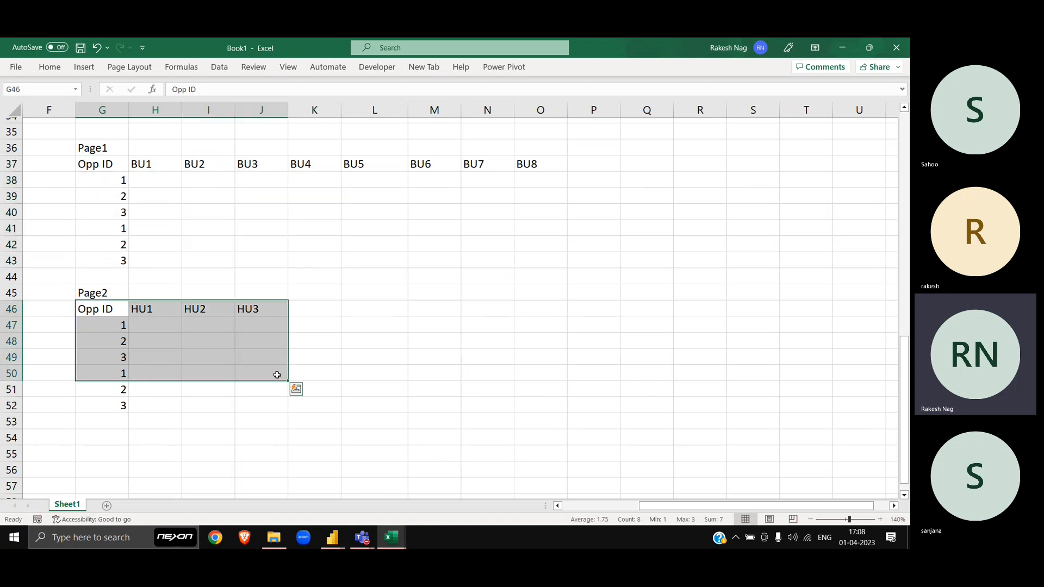
click(125, 326)
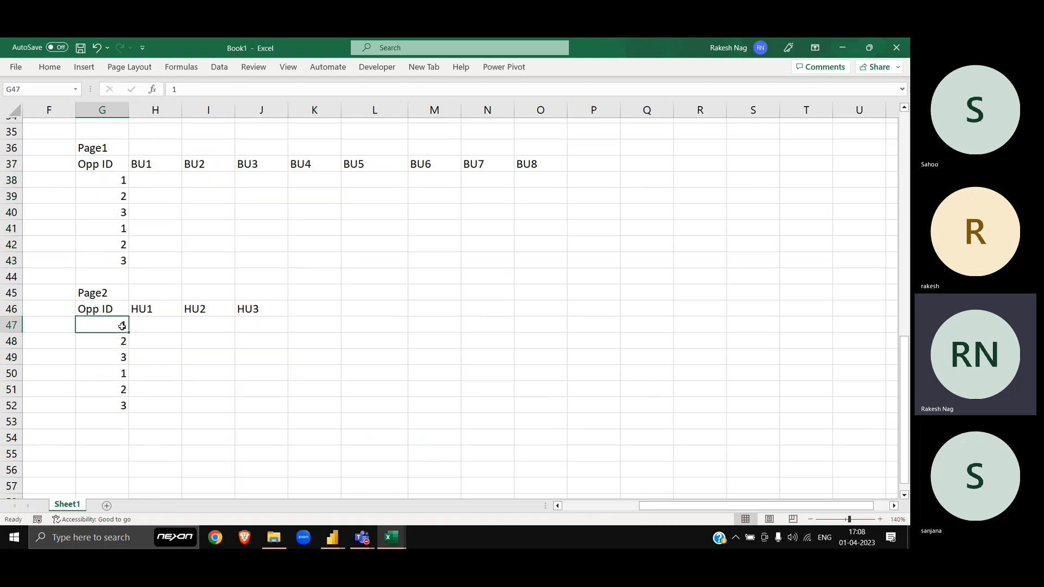
click(120, 180)
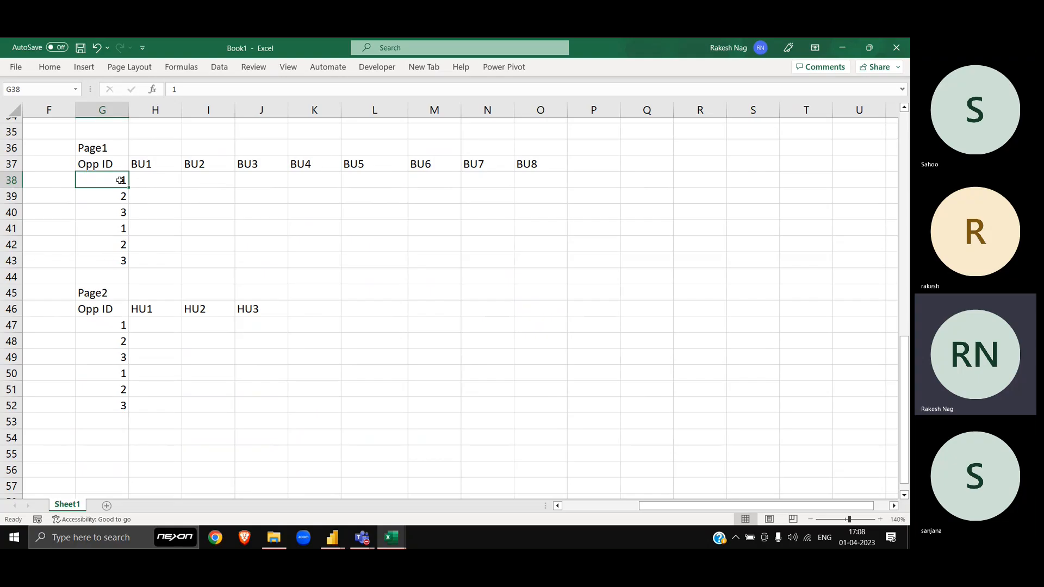
drag(96, 308, 283, 407)
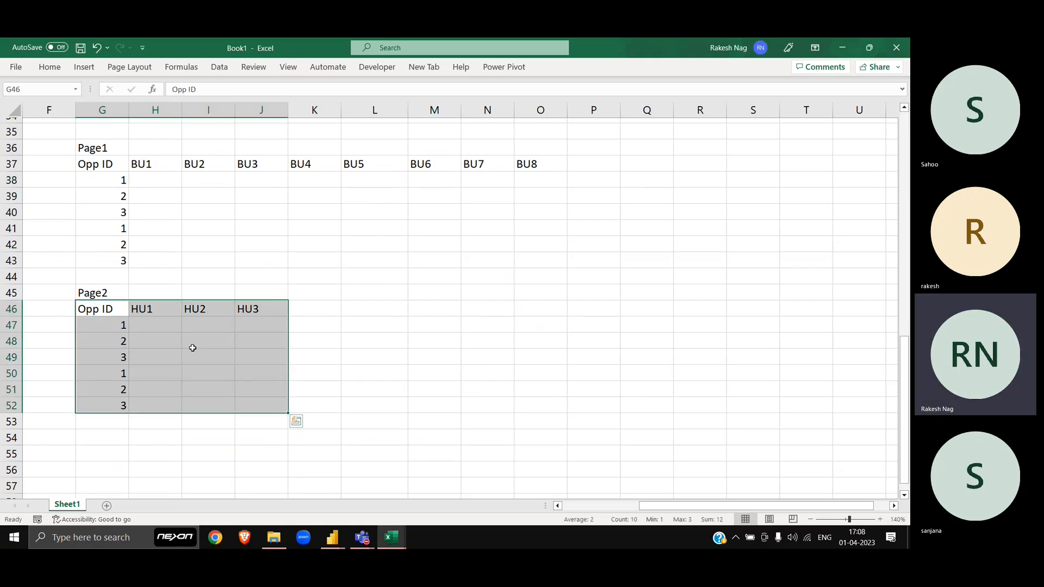
click(128, 331)
click(121, 179)
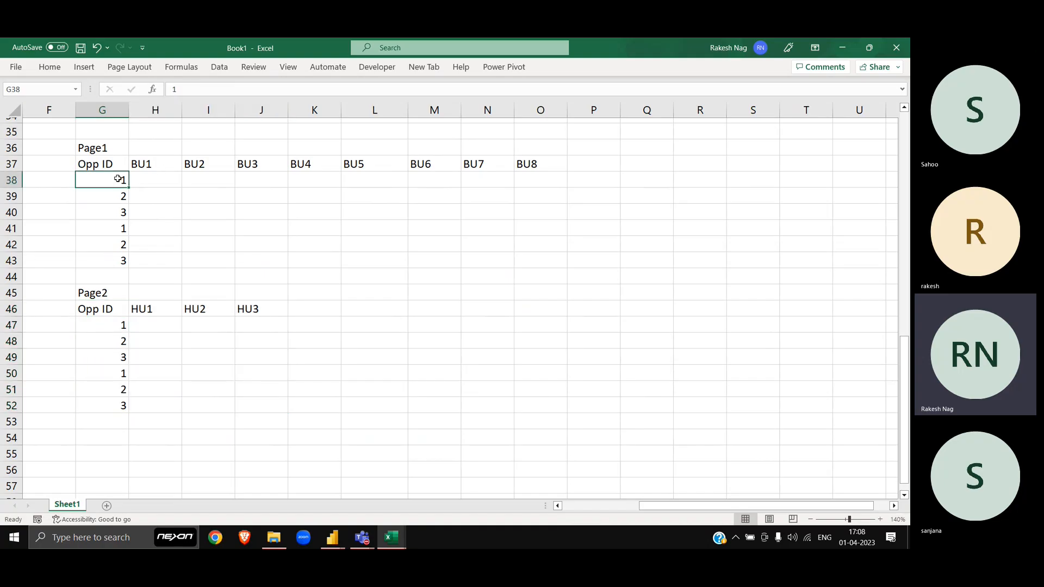
shift+click(539, 179)
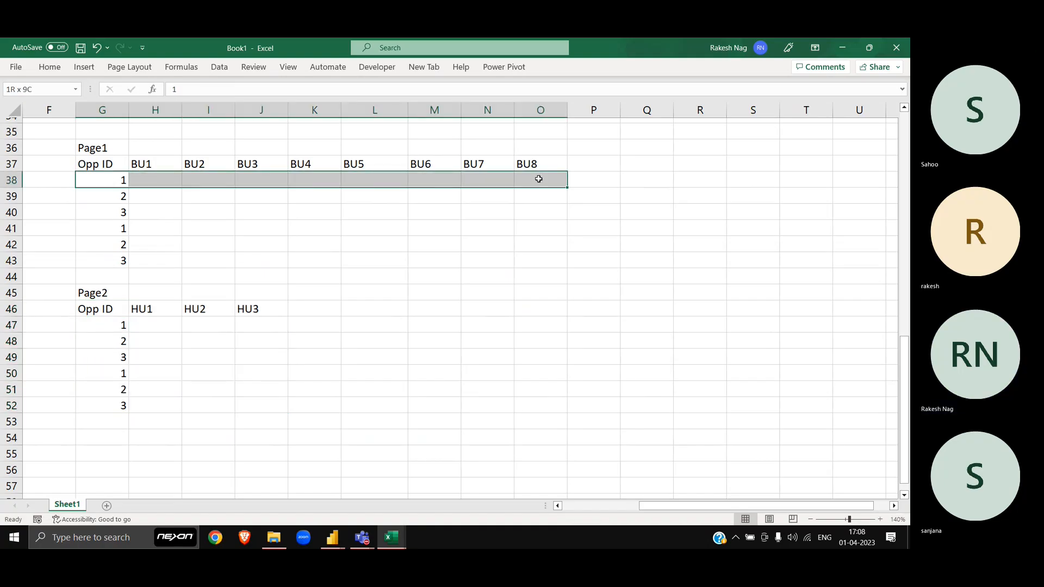
click(117, 181)
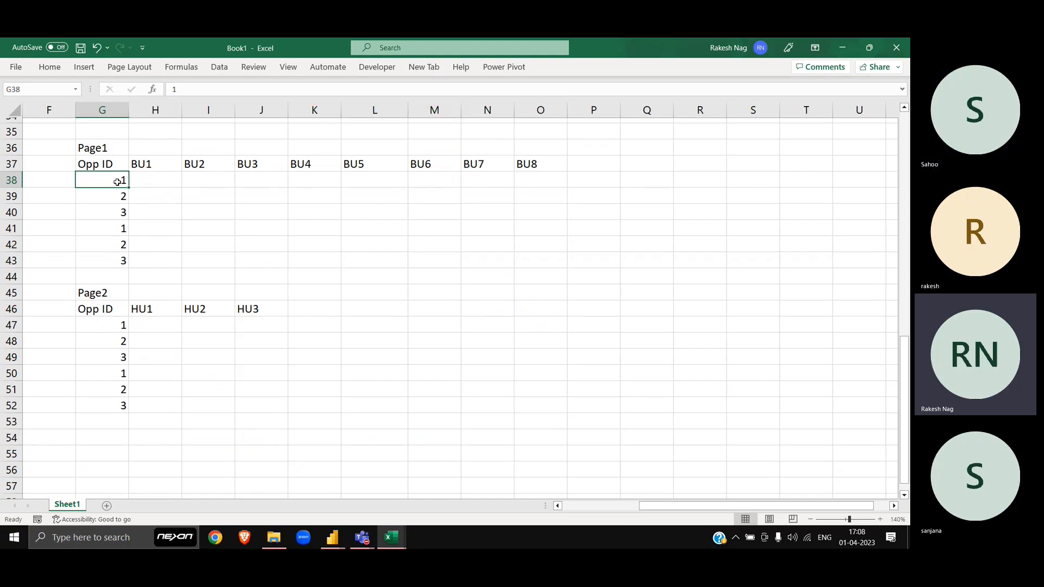
click(114, 346)
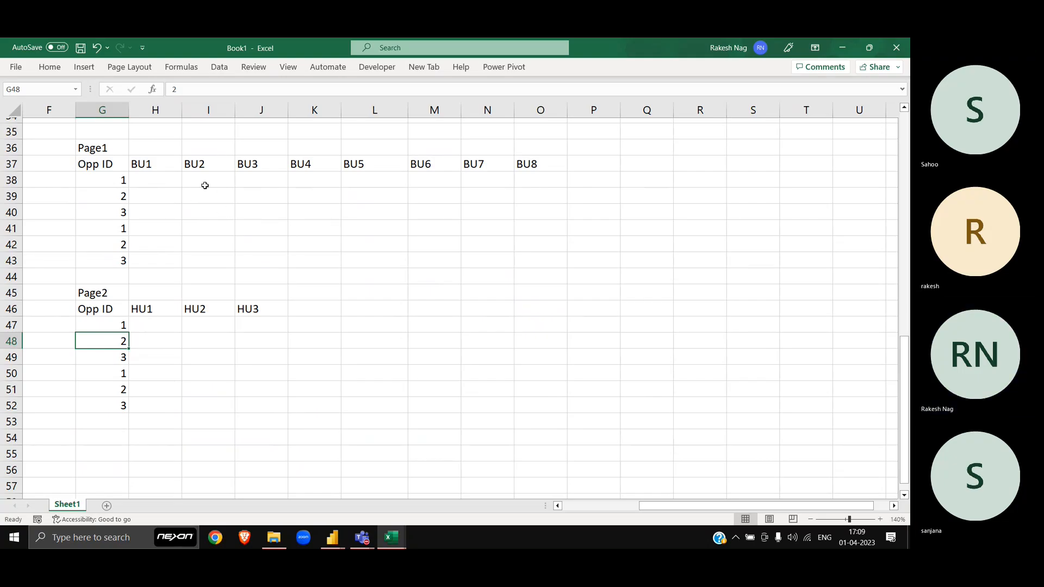
click(91, 148)
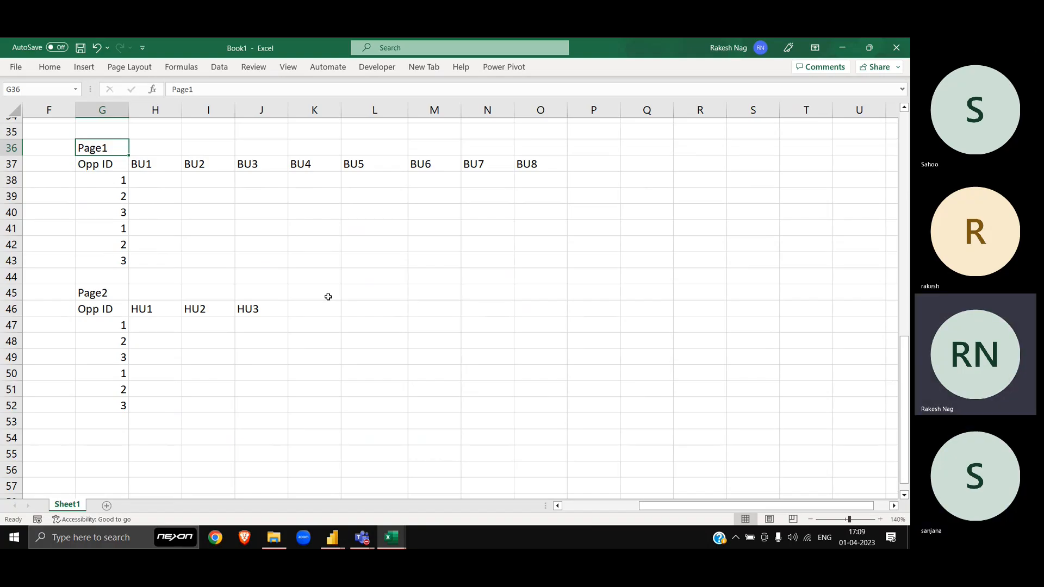
scroll(328, 296, up, 2)
scroll(328, 296, up, 6)
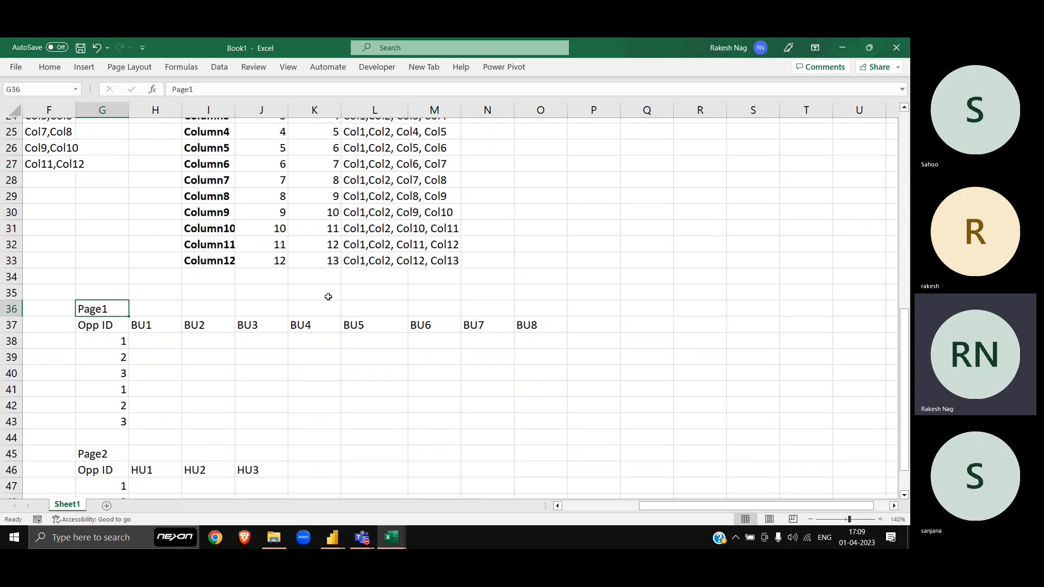
scroll(328, 296, down, 4)
key(alt+Tab)
key(alt+Tab)
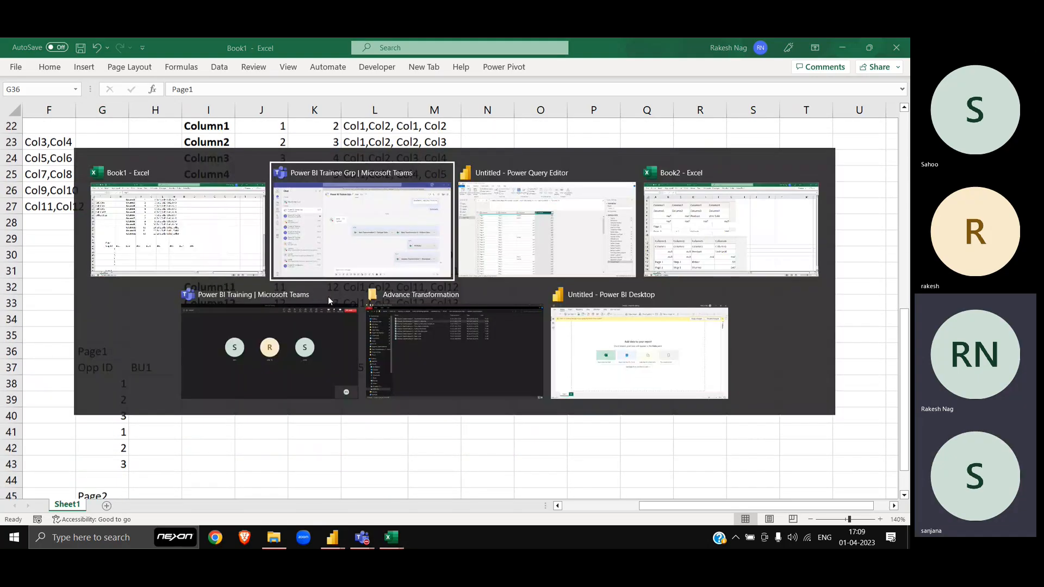
key(alt+Tab)
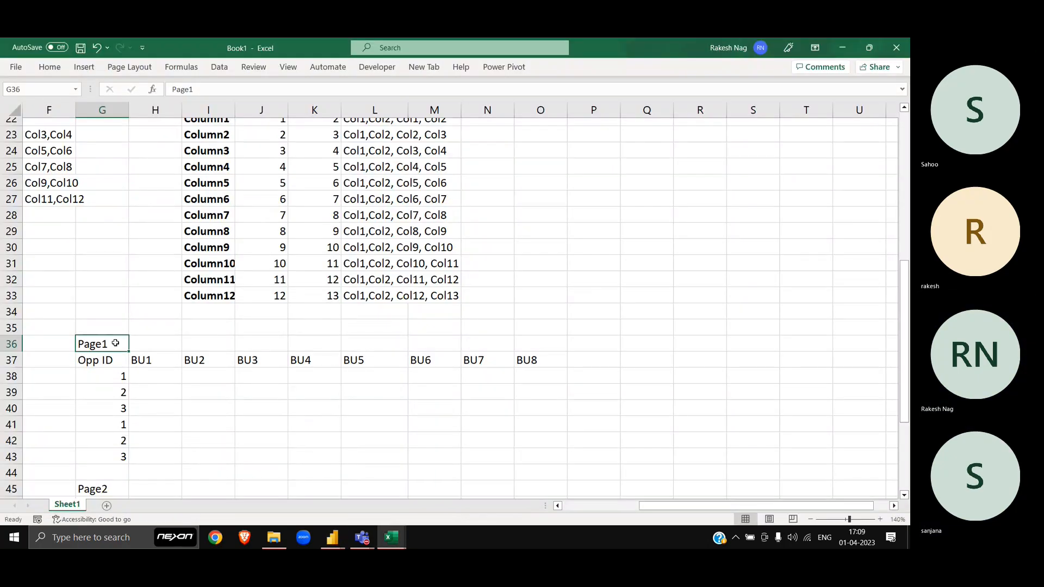
scroll(105, 344, down, 4)
scroll(105, 344, up, 1)
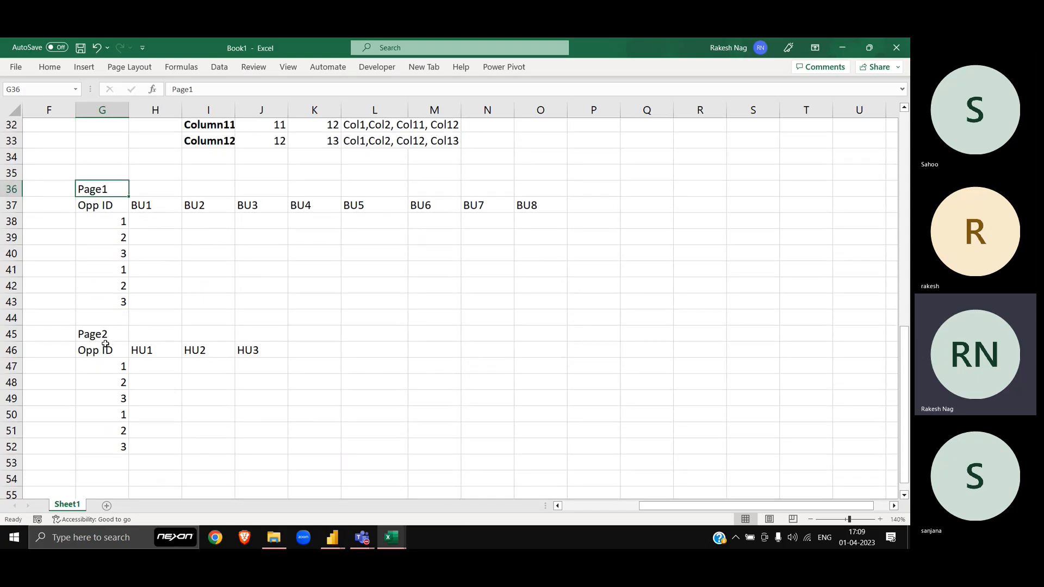
click(156, 230)
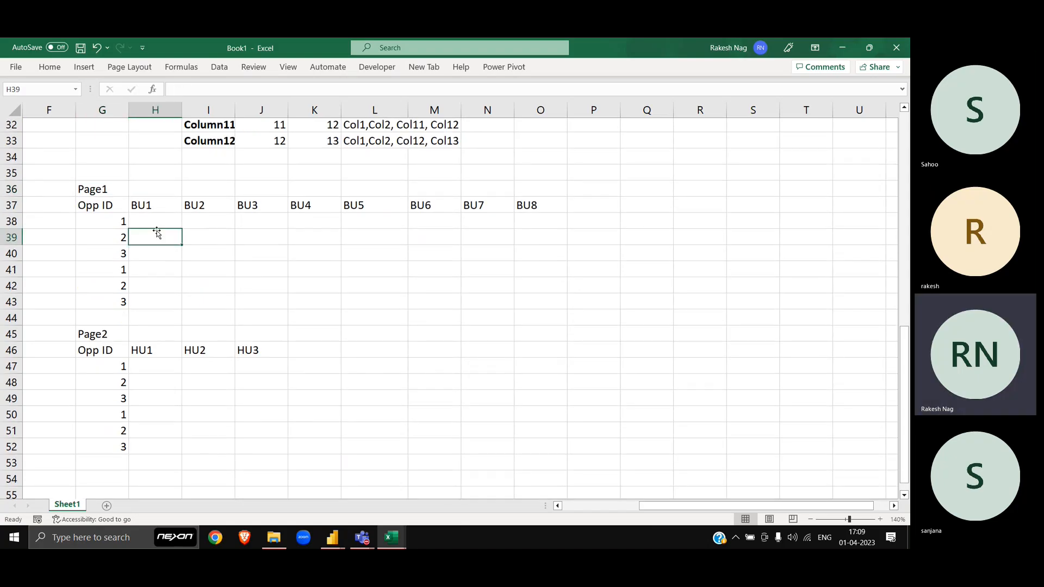
click(142, 206)
scroll(142, 208, up, 1)
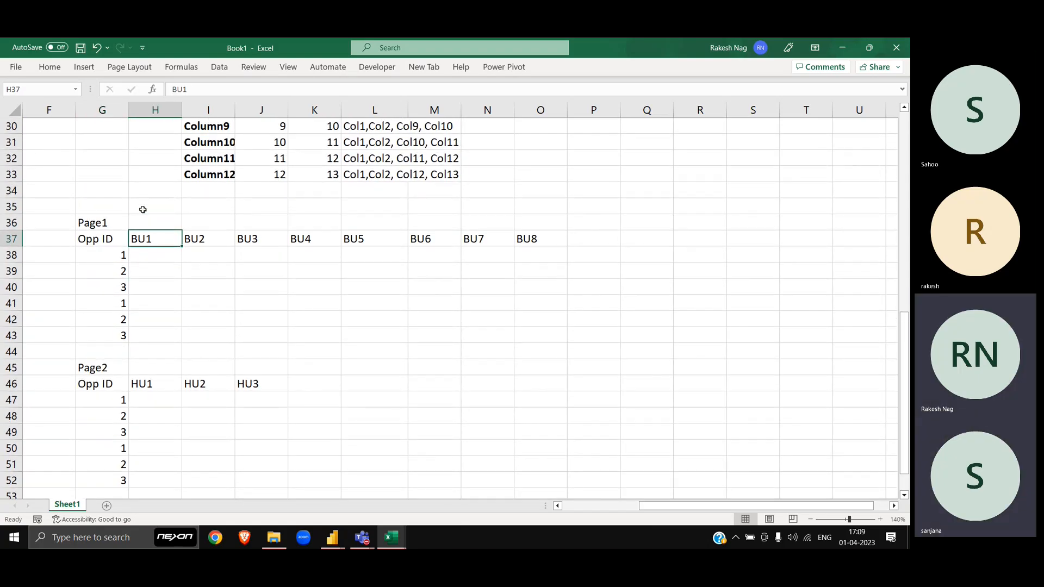
click(150, 259)
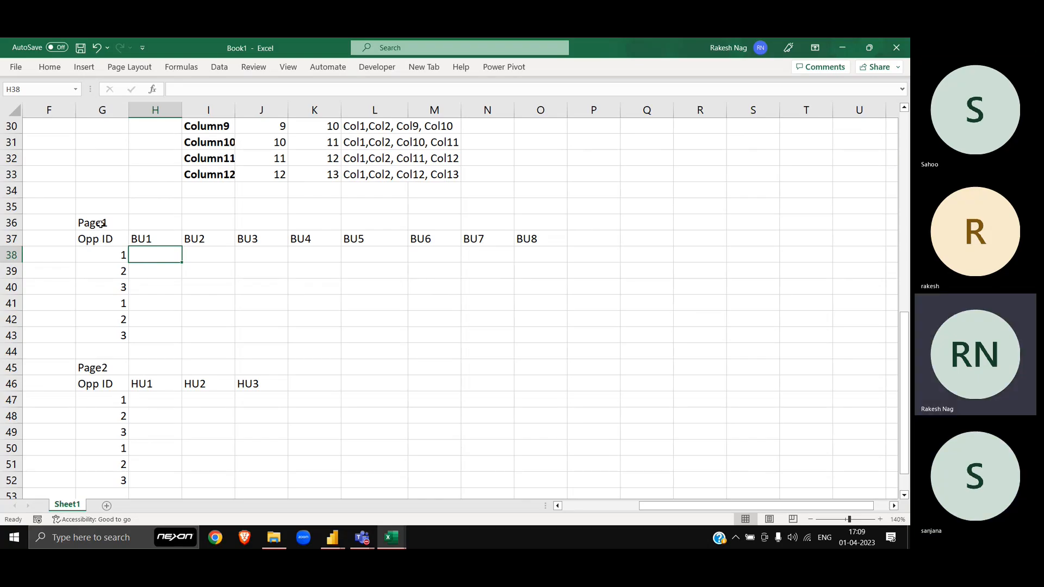
drag(101, 223, 533, 334)
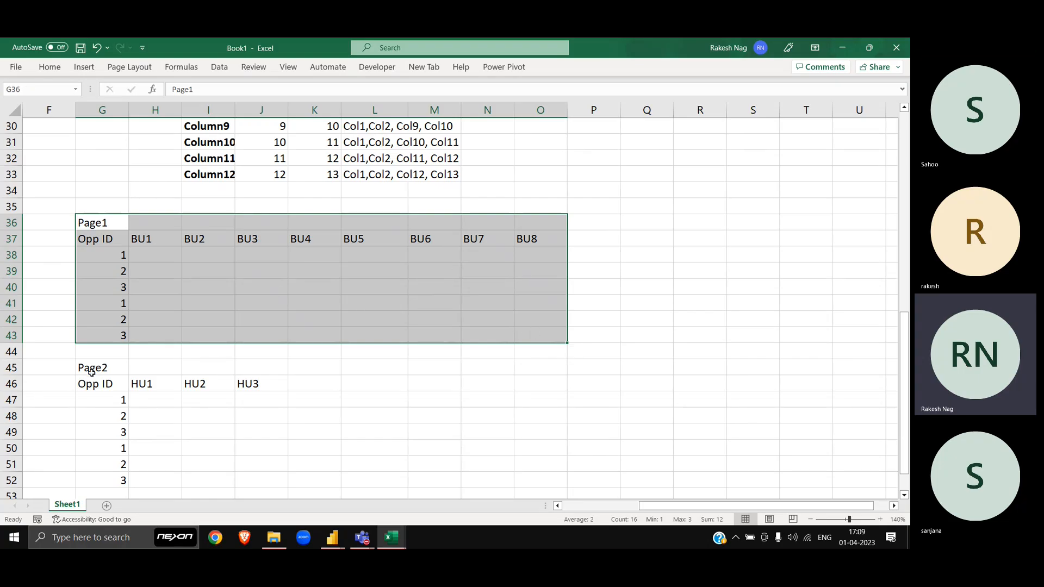
drag(93, 372, 334, 484)
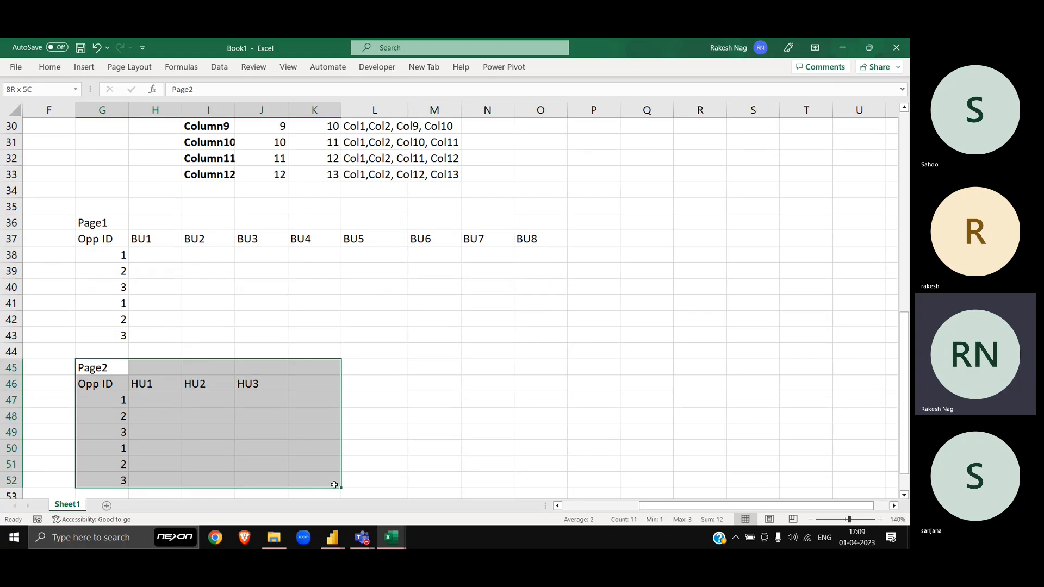
click(231, 399)
drag(110, 235, 116, 334)
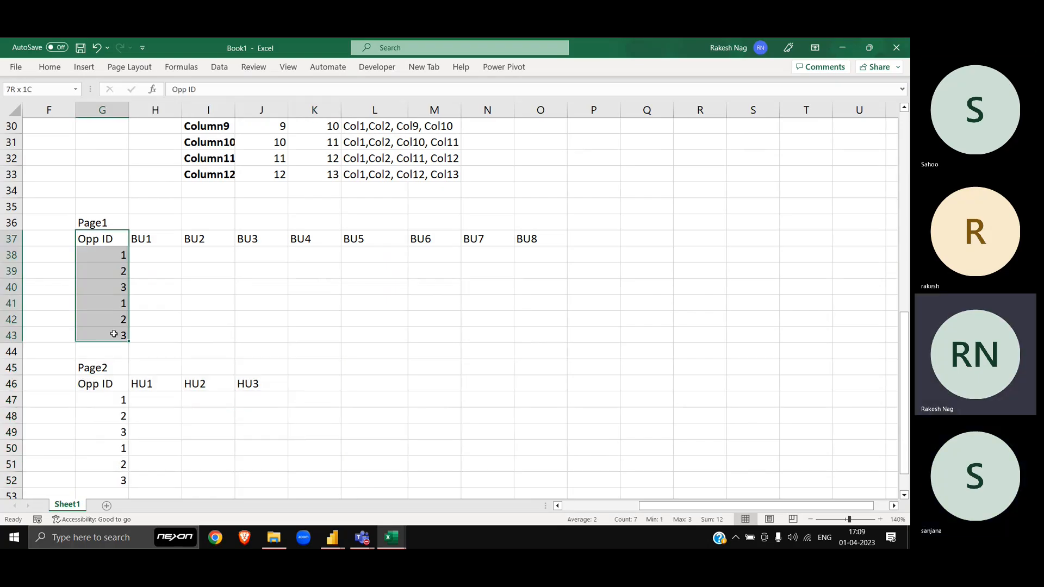
drag(107, 384, 114, 477)
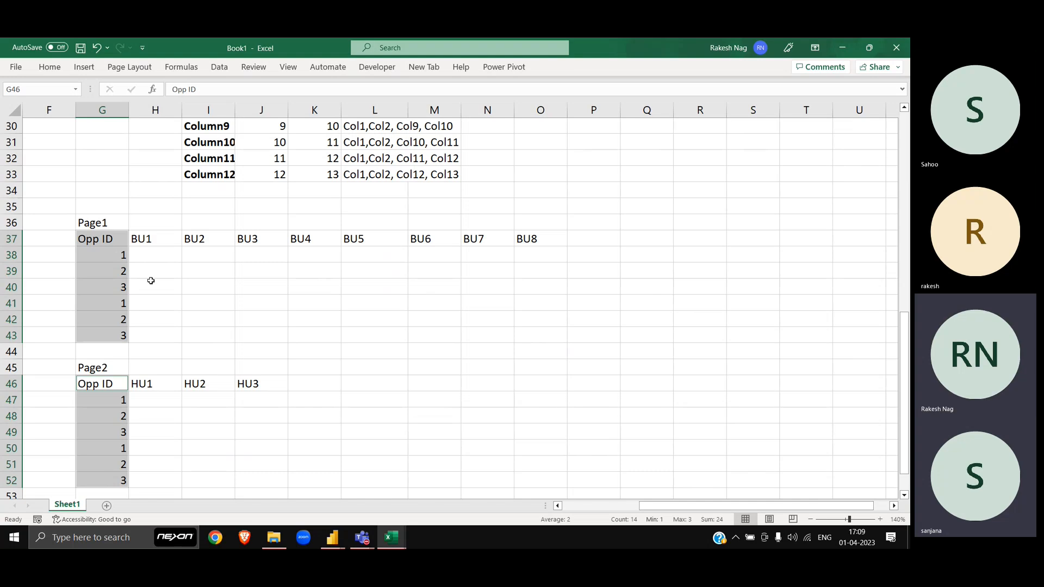
drag(109, 223, 569, 352)
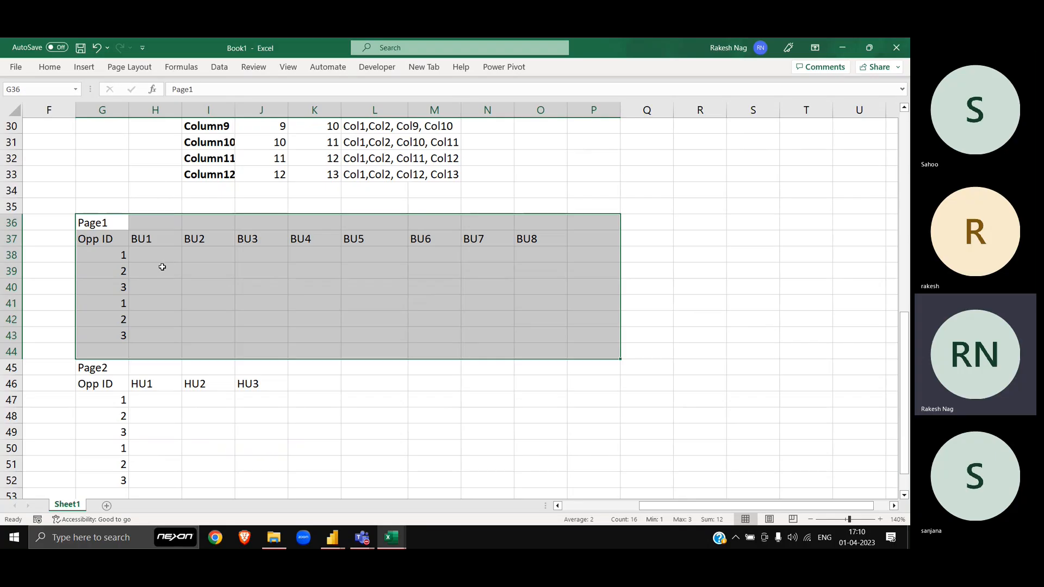
drag(109, 368, 268, 473)
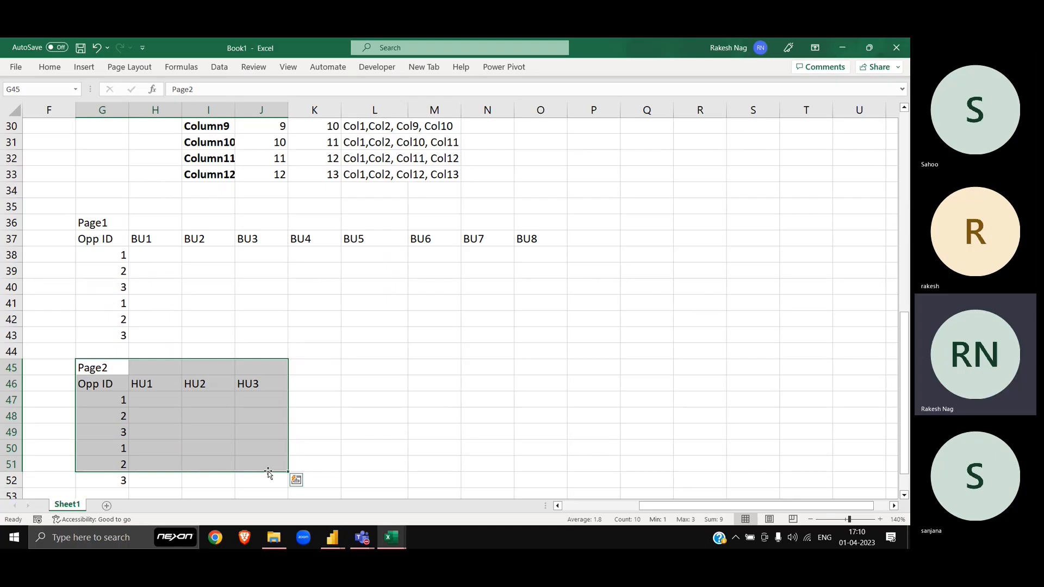
drag(93, 227, 522, 349)
drag(104, 370, 341, 487)
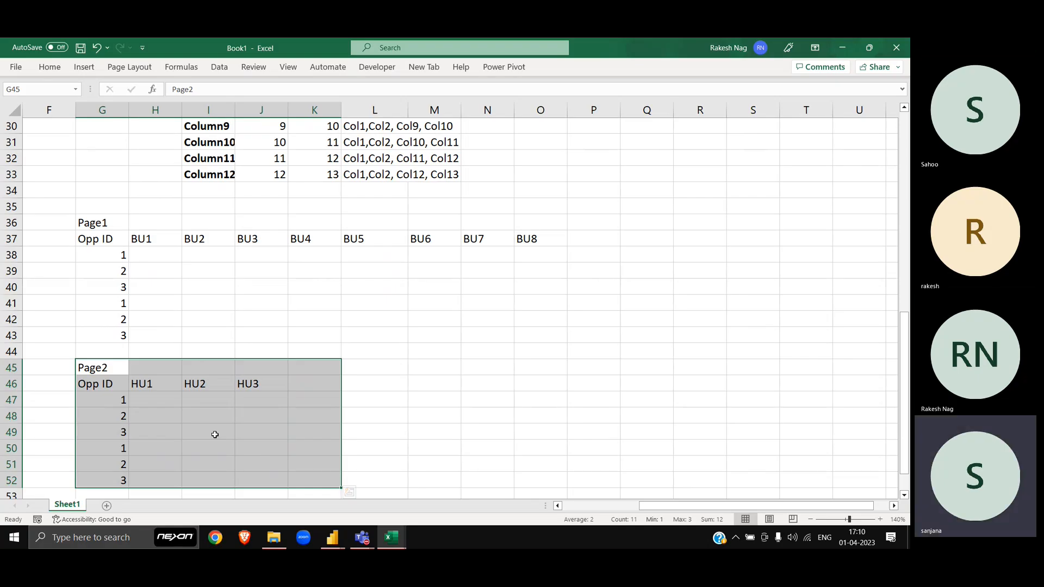
Step: Switch from Book1 to Power Query Editor's Sheet1 (2) query, briefly passing the Teams meeting
click(205, 337)
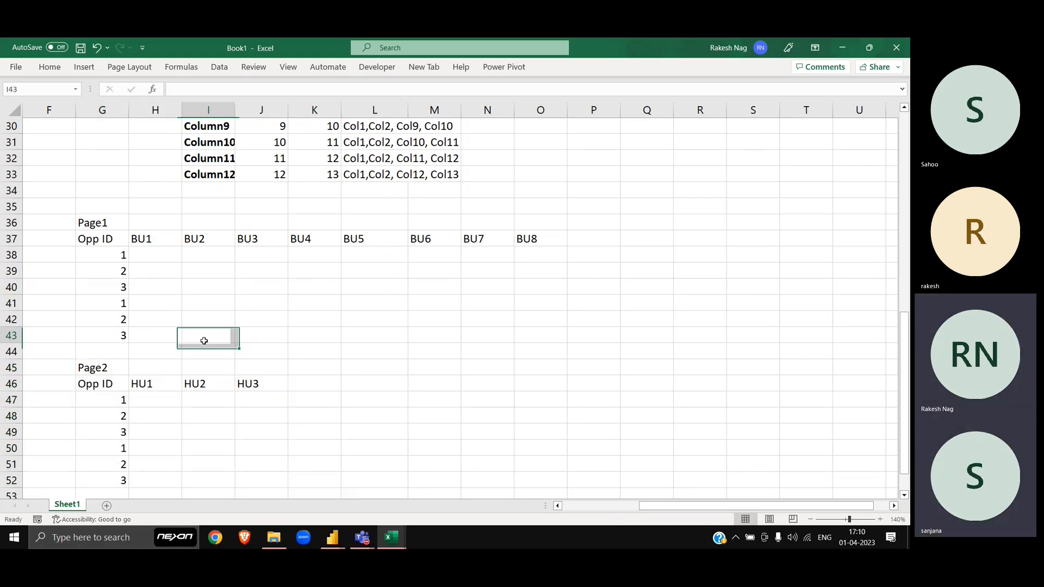
key(alt+Tab)
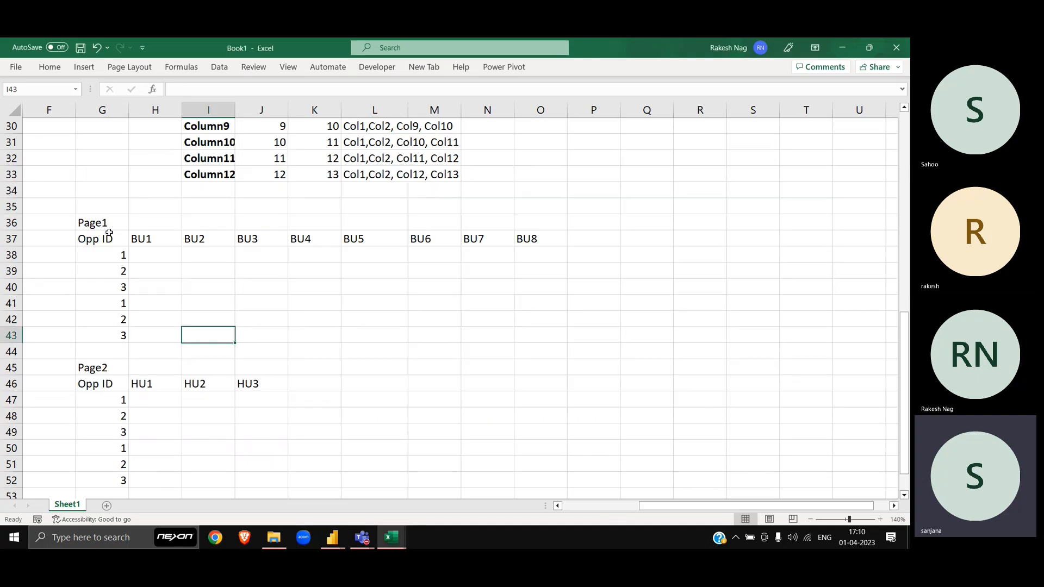
key(alt+Tab)
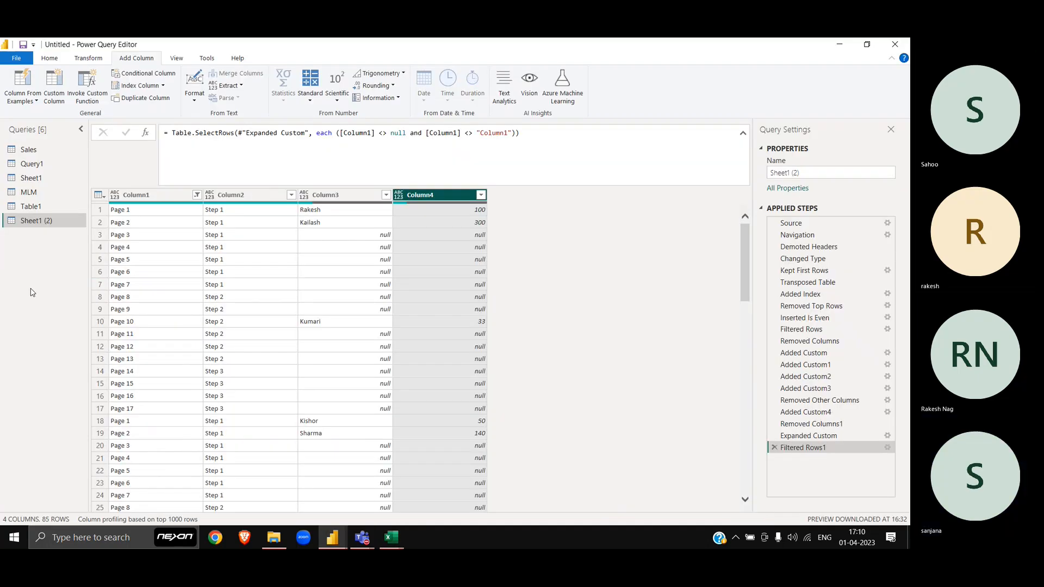
key(alt+Tab)
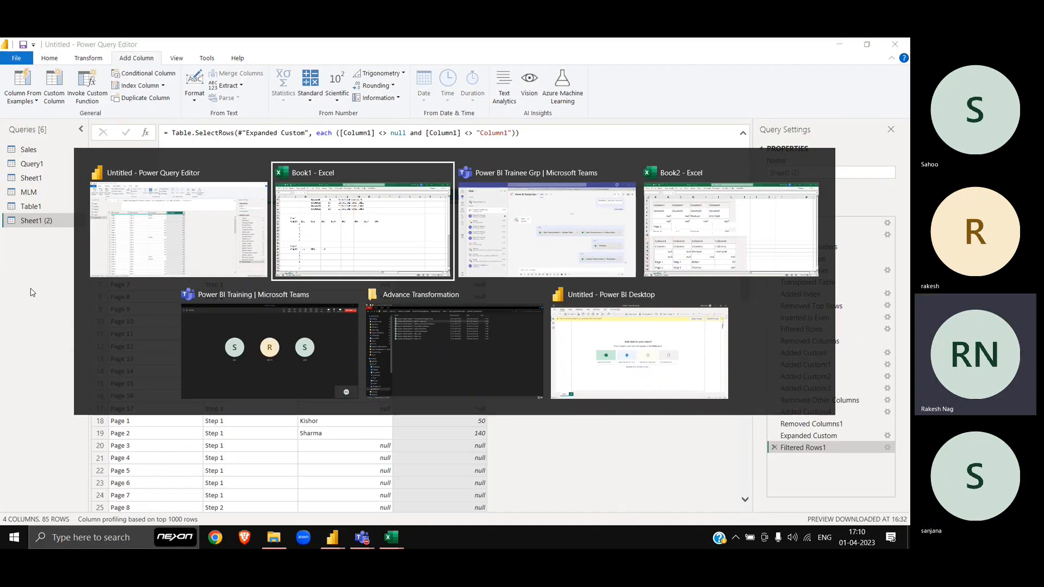
key(alt+Left)
key(alt+Down)
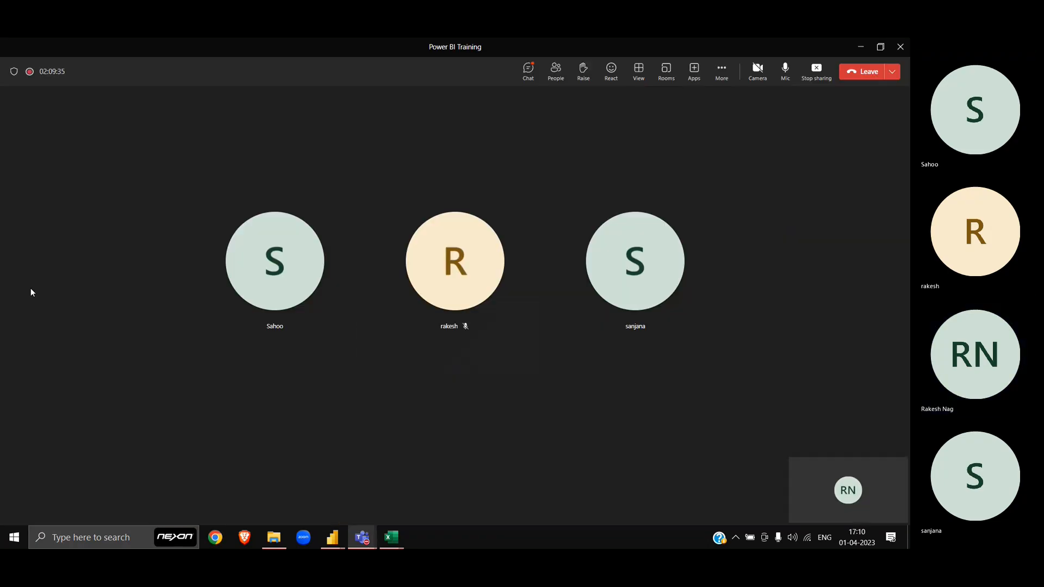
key(alt+Tab)
key(alt+Tab)
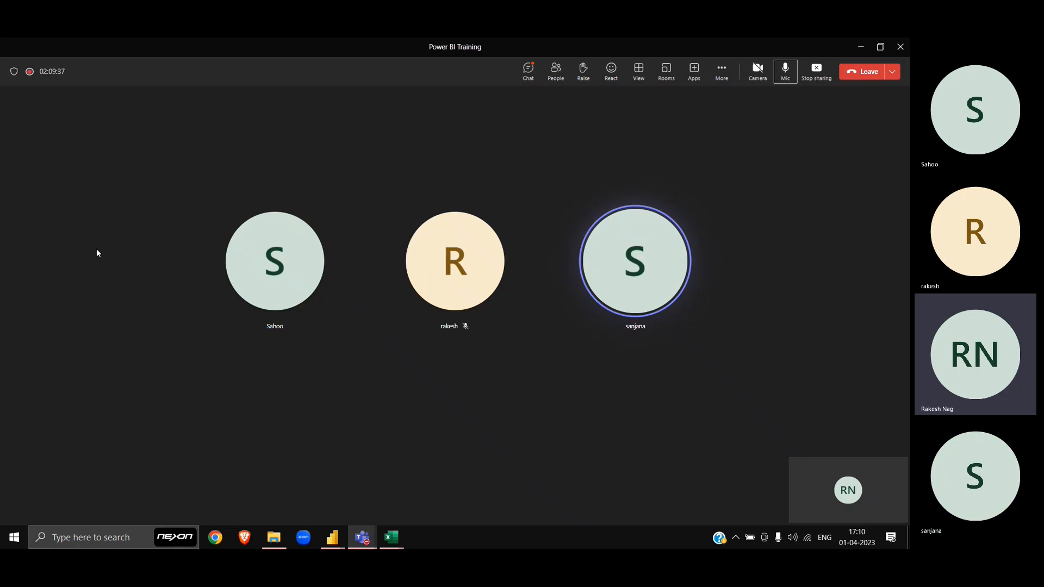
key(alt+Tab)
key(alt+Tab)
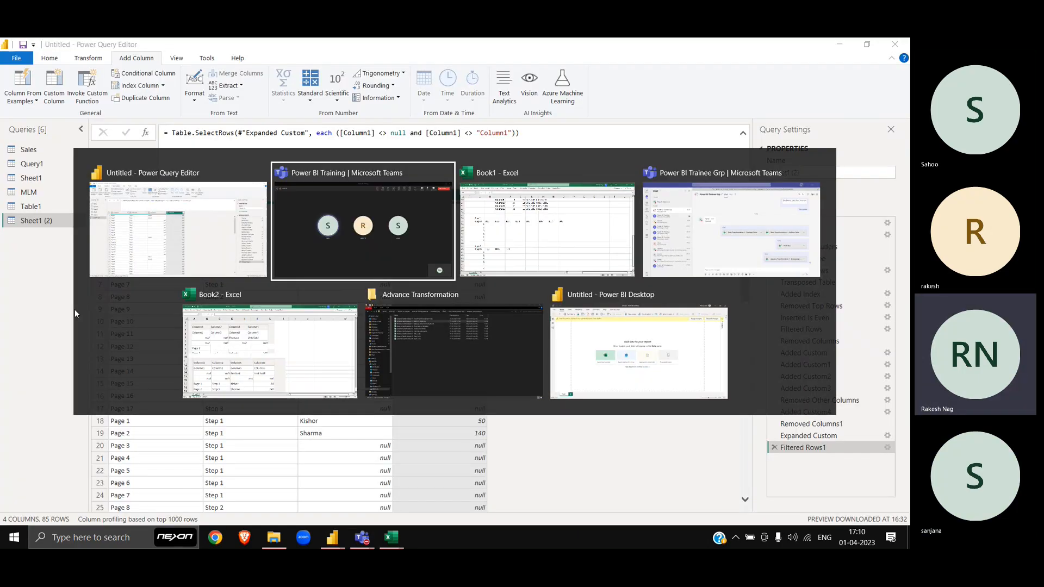
key(alt+Tab)
Step: Scroll Book1, then cycle through the open windows toward the Book2 workbook
scroll(198, 294, down, 4)
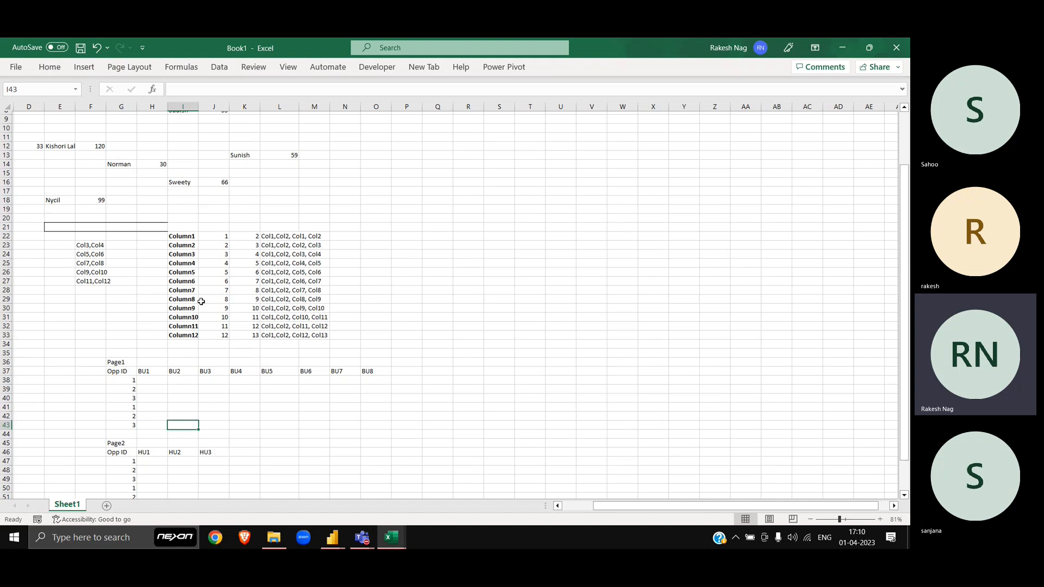
scroll(198, 295, up, 3)
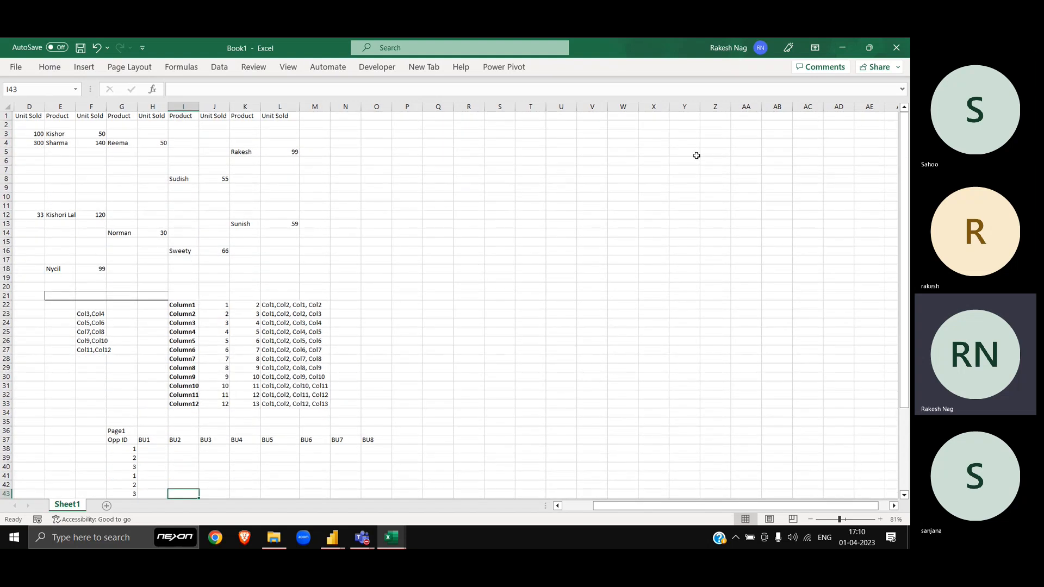
key(alt+Tab)
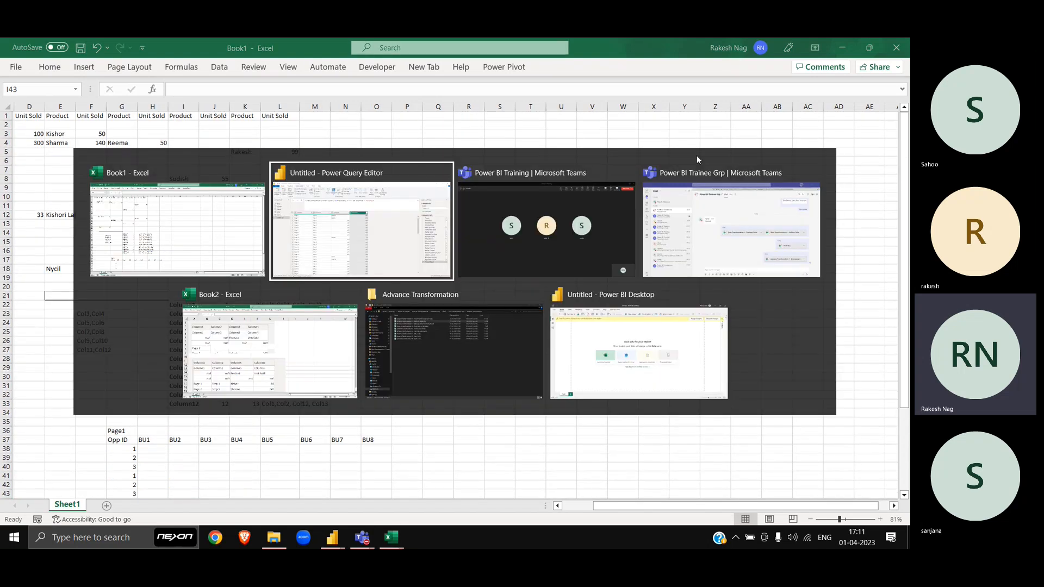
key(alt+shift+Tab)
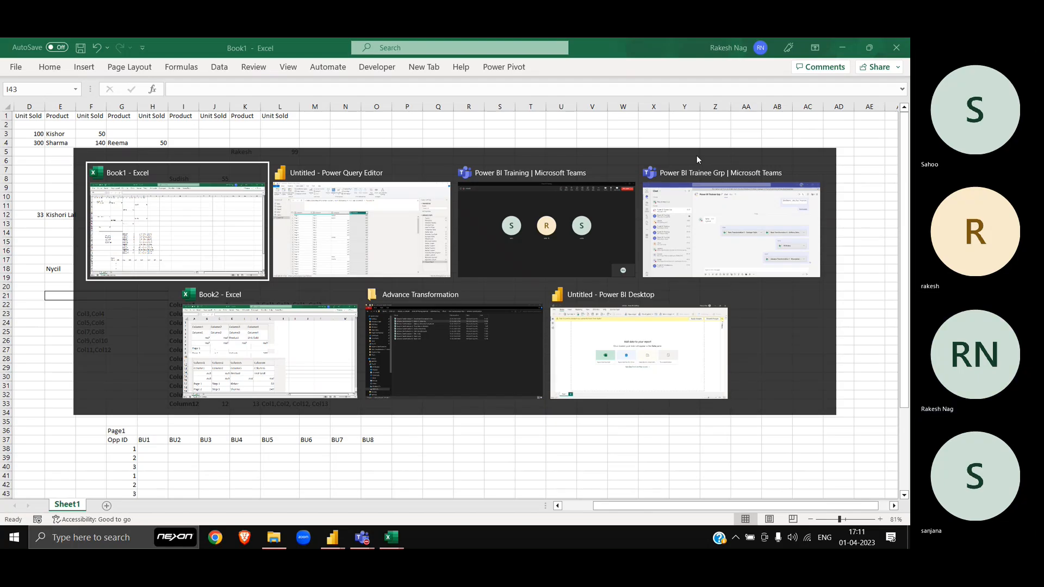
key(alt+Tab)
key(alt+Tab)
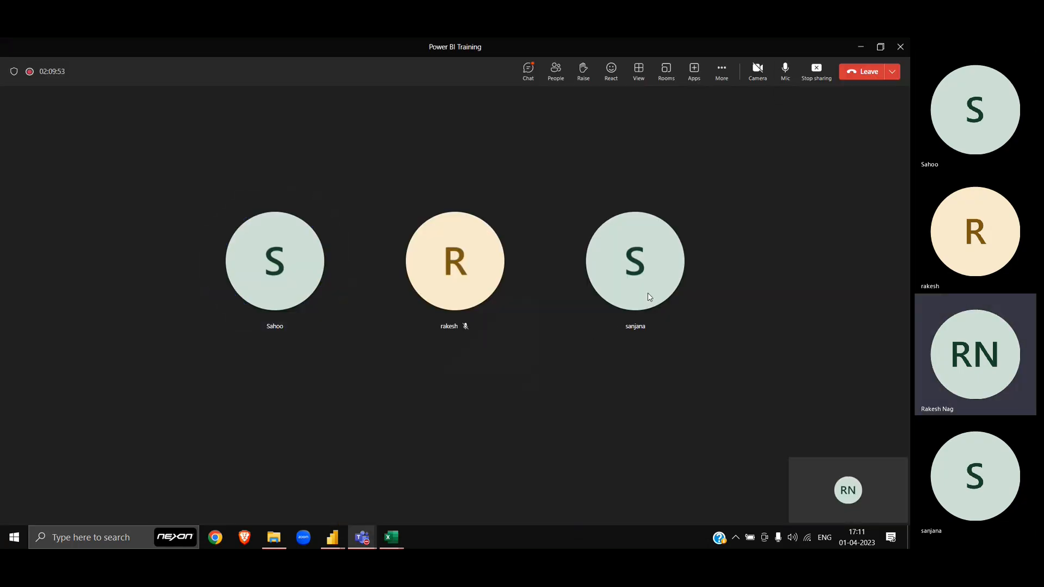
key(alt+Tab)
key(alt+Down)
key(alt+Left)
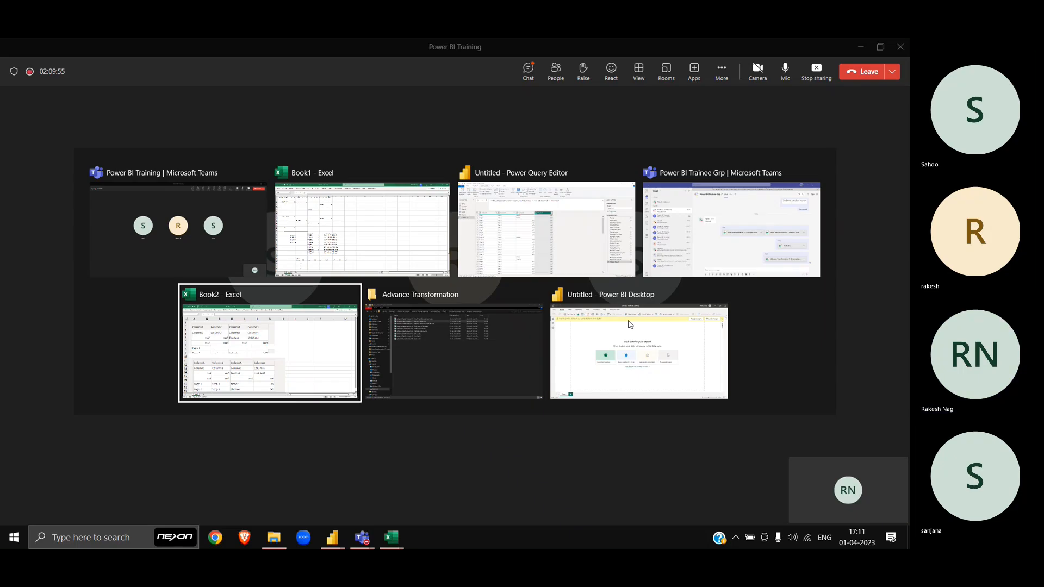
Step: Close Book2 without saving, then cancel closing Book1 to look over it once more
click(906, 43)
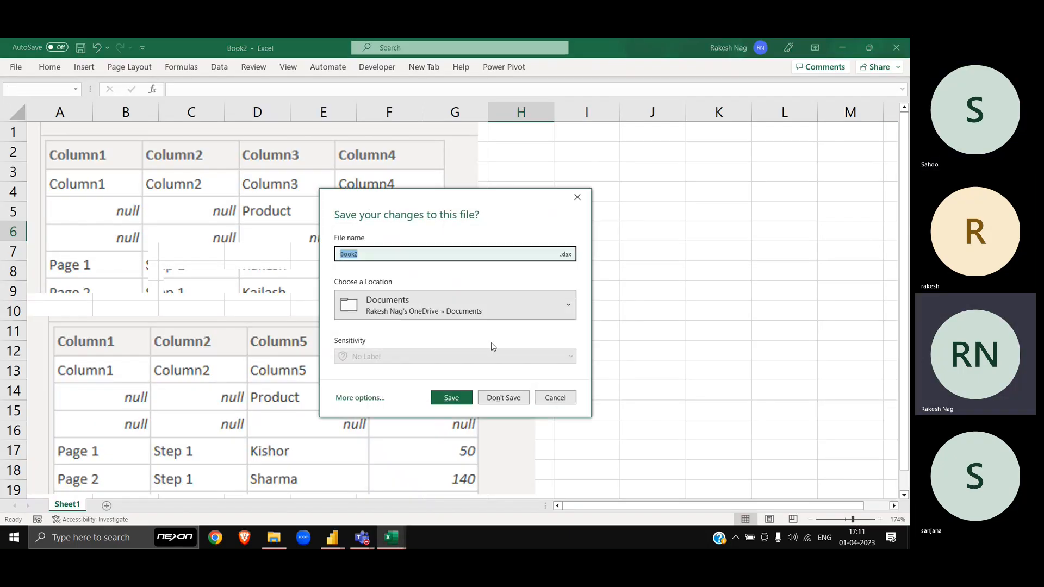
click(503, 398)
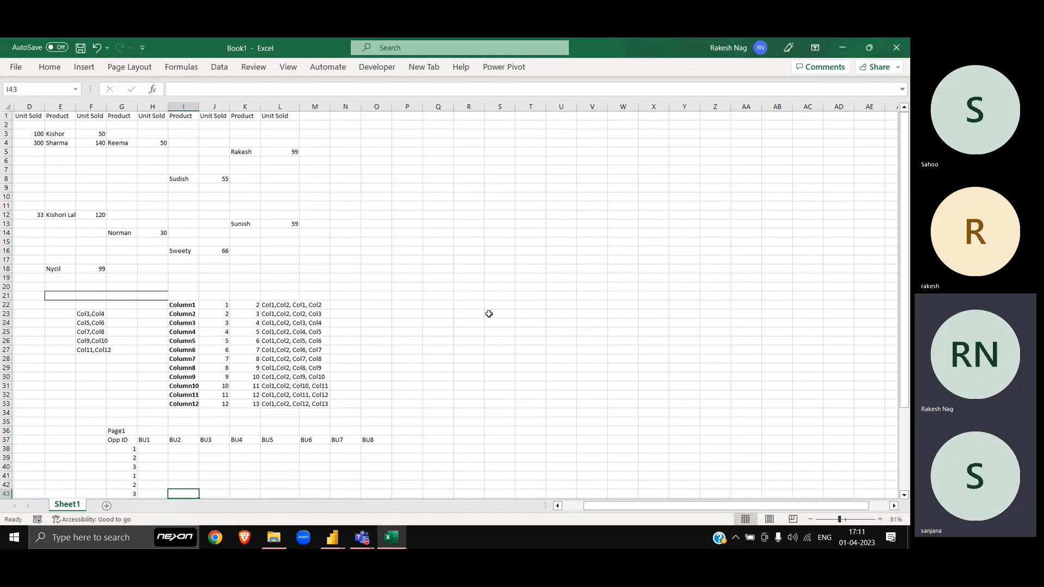
click(905, 45)
key(Escape)
scroll(361, 341, down, 9)
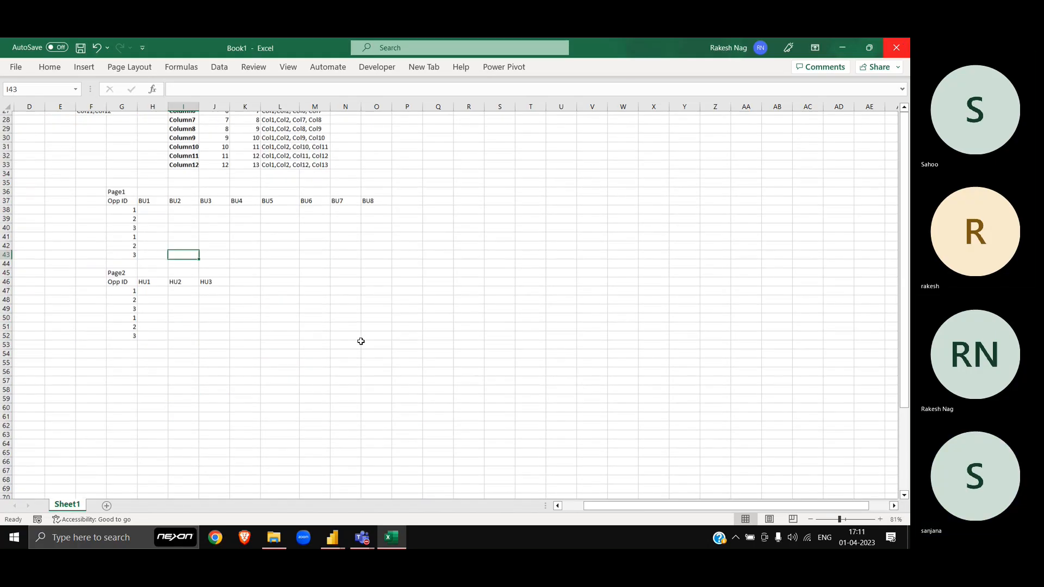
scroll(361, 341, up, 8)
scroll(361, 341, left, 3)
scroll(360, 342, up, 3)
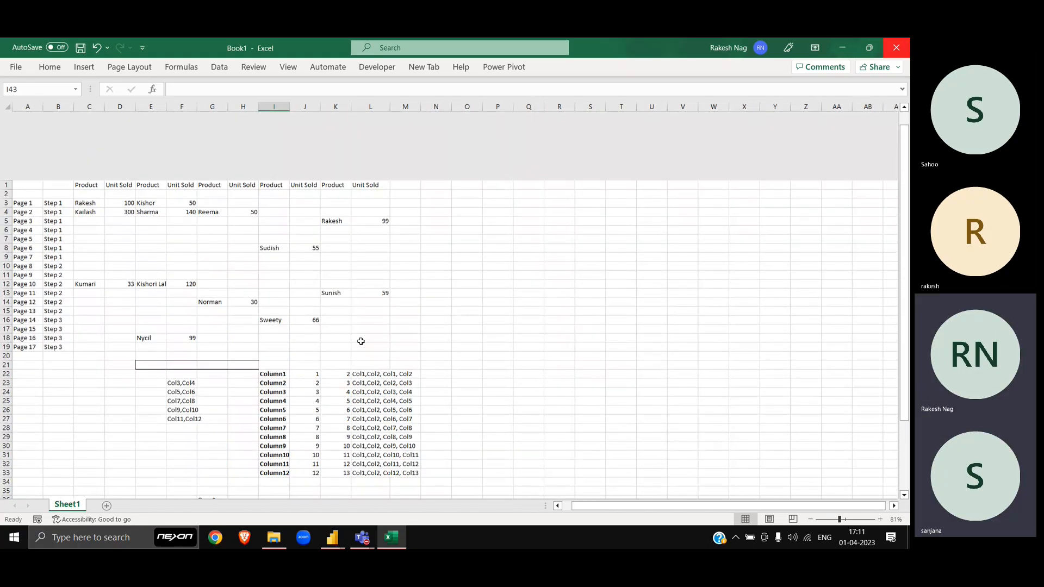
scroll(361, 342, down, 4)
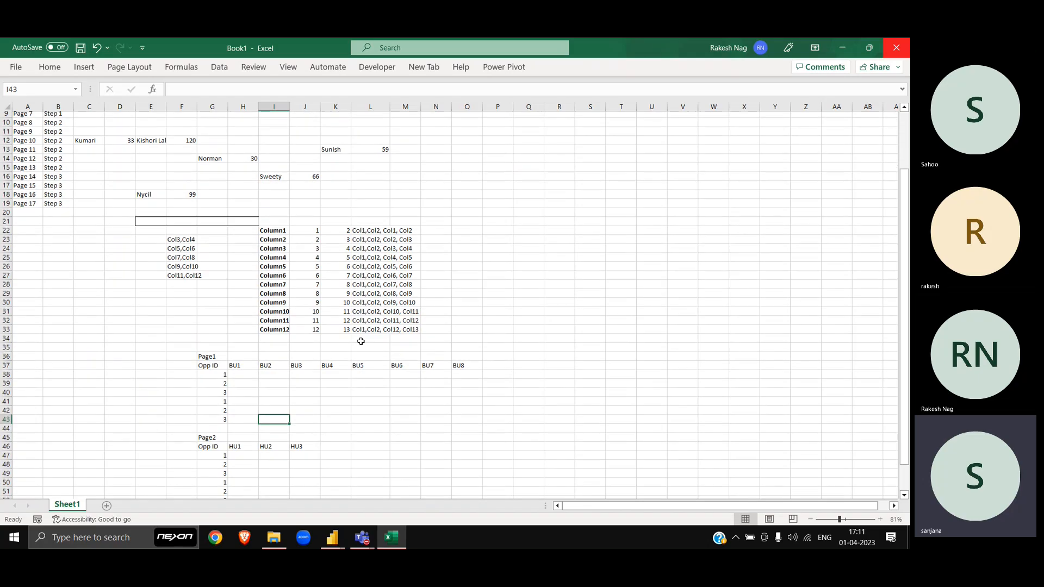
scroll(360, 342, down, 3)
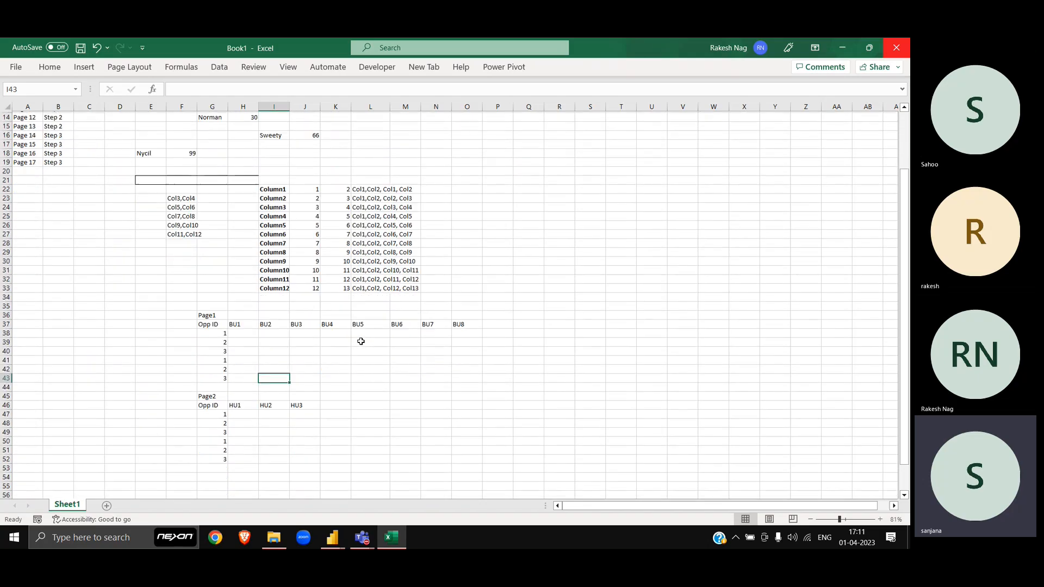
Step: Close Book1 without saving and bring up the Advance Transformation folder
click(896, 52)
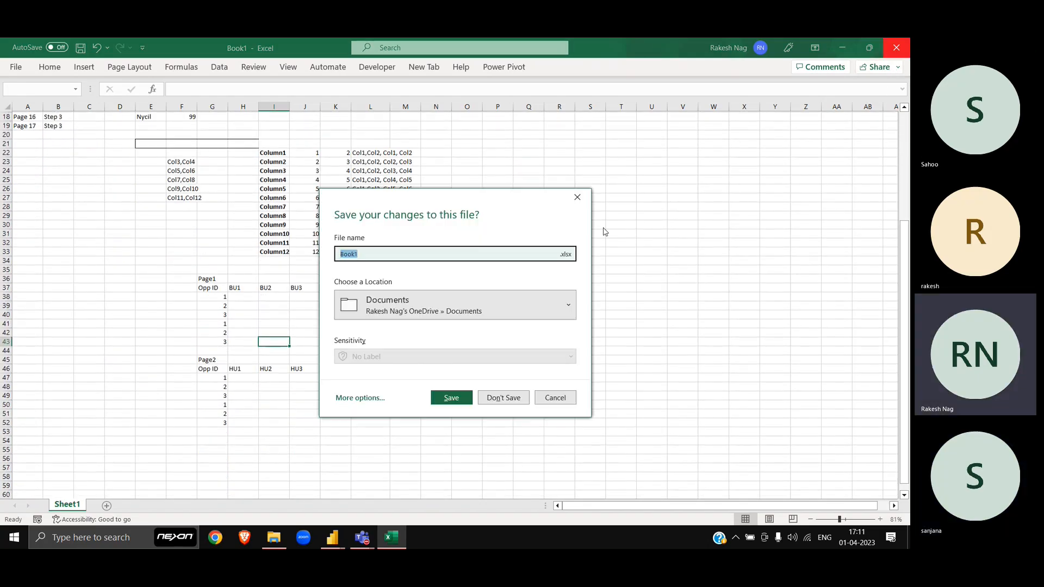
click(509, 401)
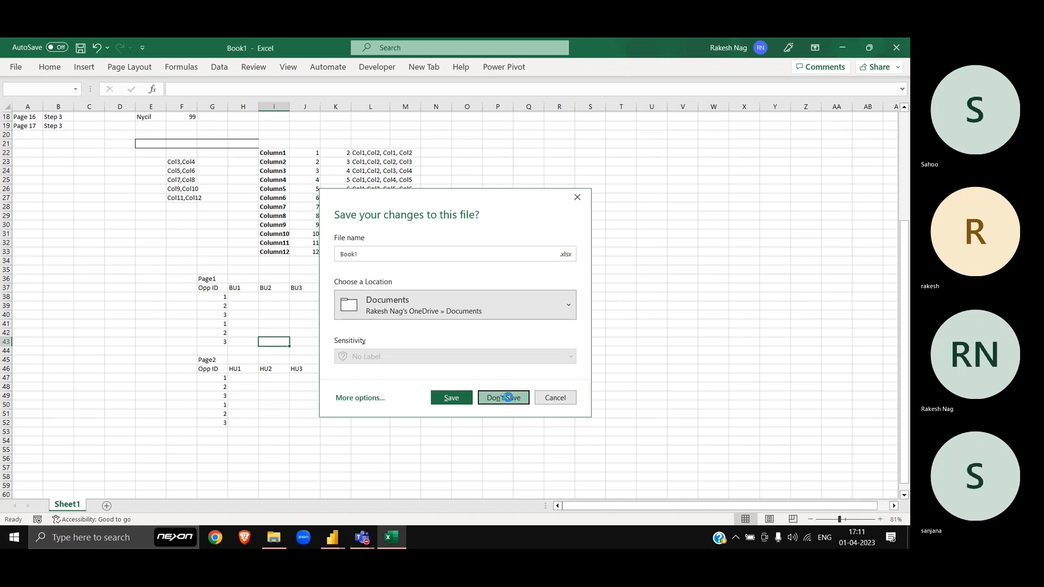
key(alt+Tab)
key(Tab)
key(Tab)
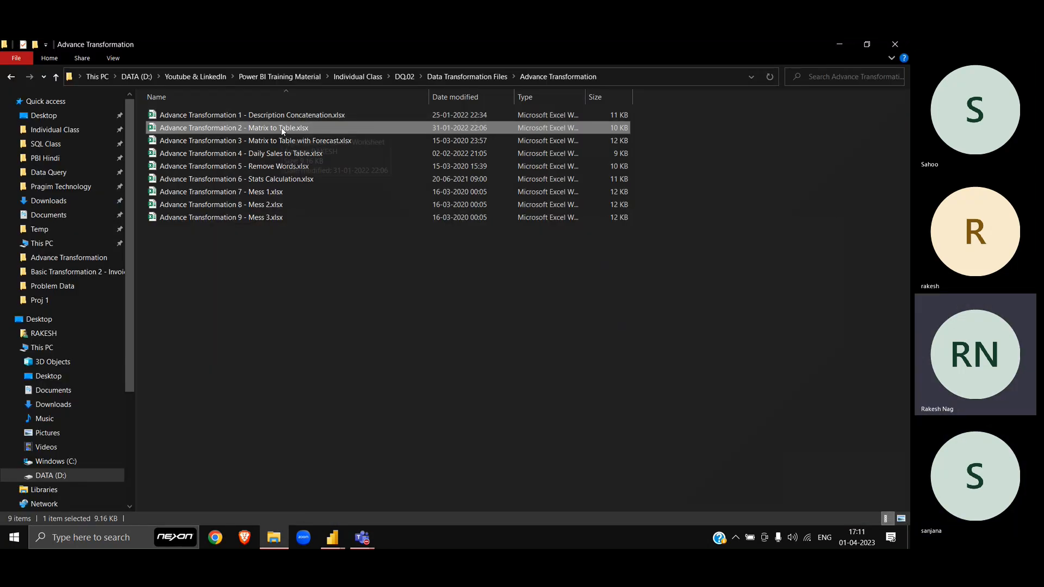
Step: Send Advance Transformation 2 - Matrix to Table.xlsx in the Power BI Trainee Grp chat
drag(260, 130, 383, 489)
key(alt+Tab)
key(Tab)
key(Tab)
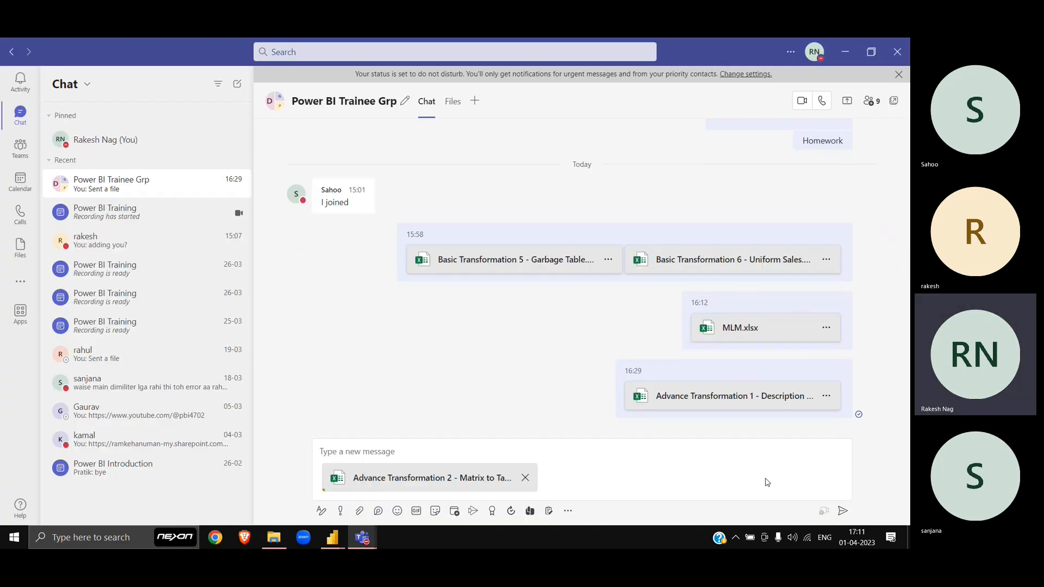
click(843, 513)
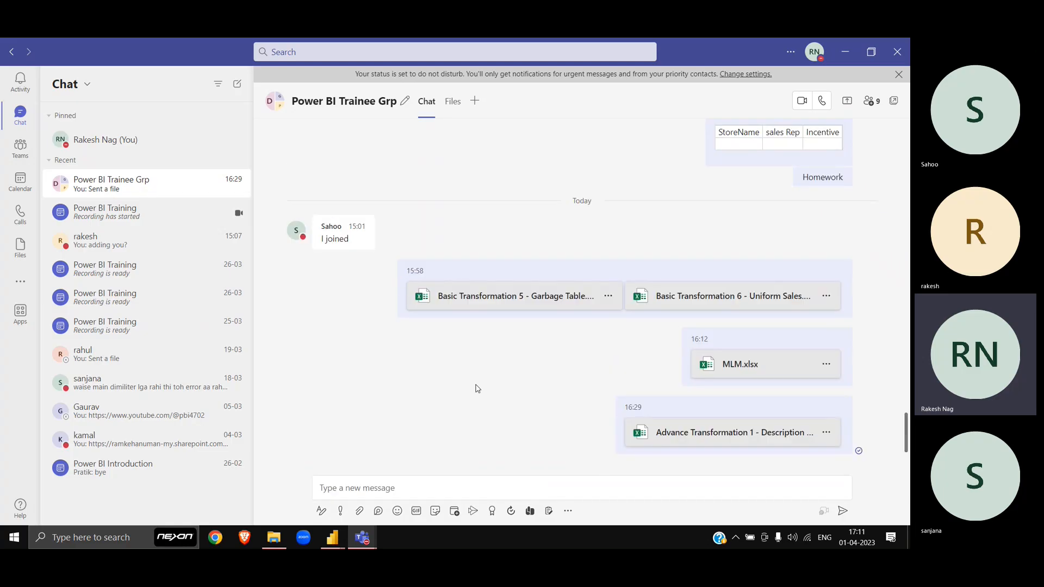
Step: Try attaching the Advance Transformation 1 workbook and dismiss the file-already-exists prompt
key(alt+Tab)
key(Up)
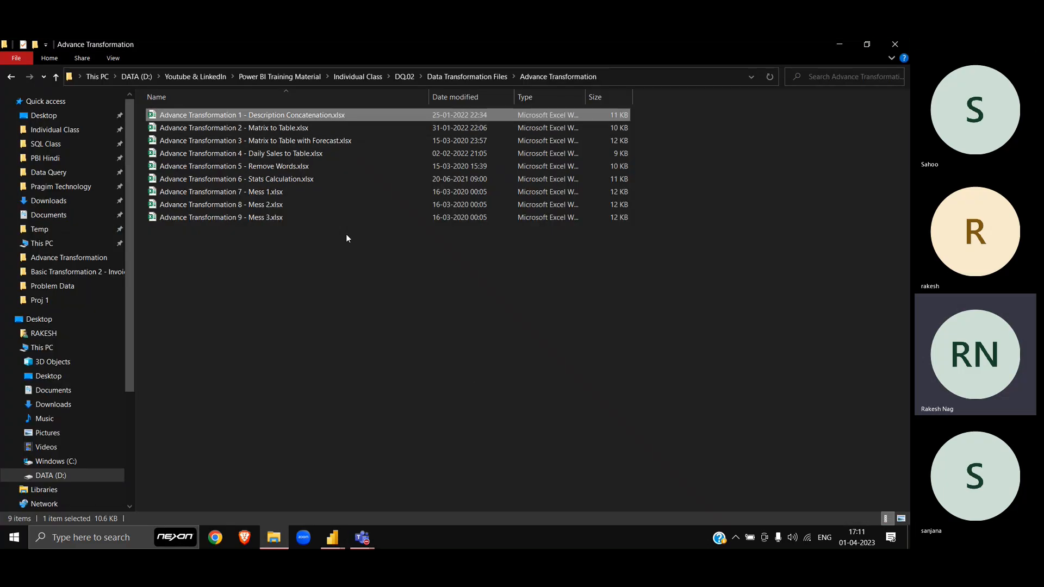
key(alt+Tab)
drag(284, 113, 466, 500)
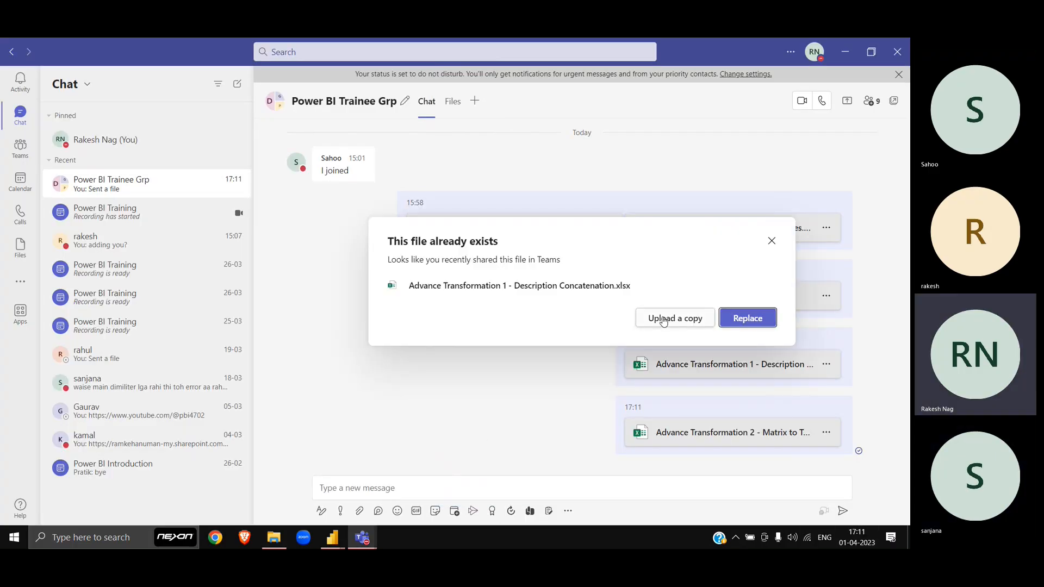
click(771, 244)
Step: Stop screen sharing in the Power BI Training meeting
key(alt+Tab)
key(alt+Tab)
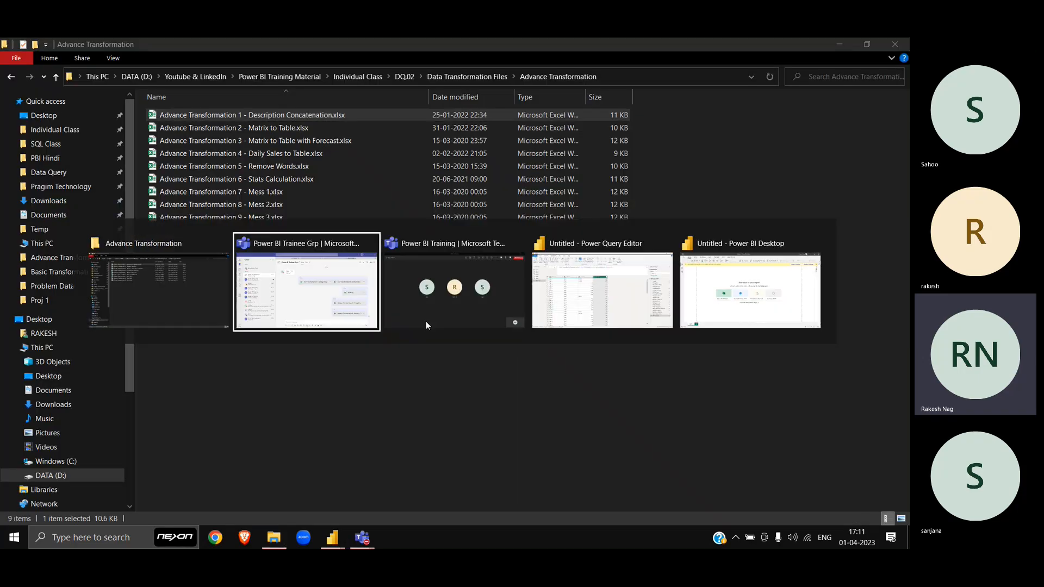
click(426, 324)
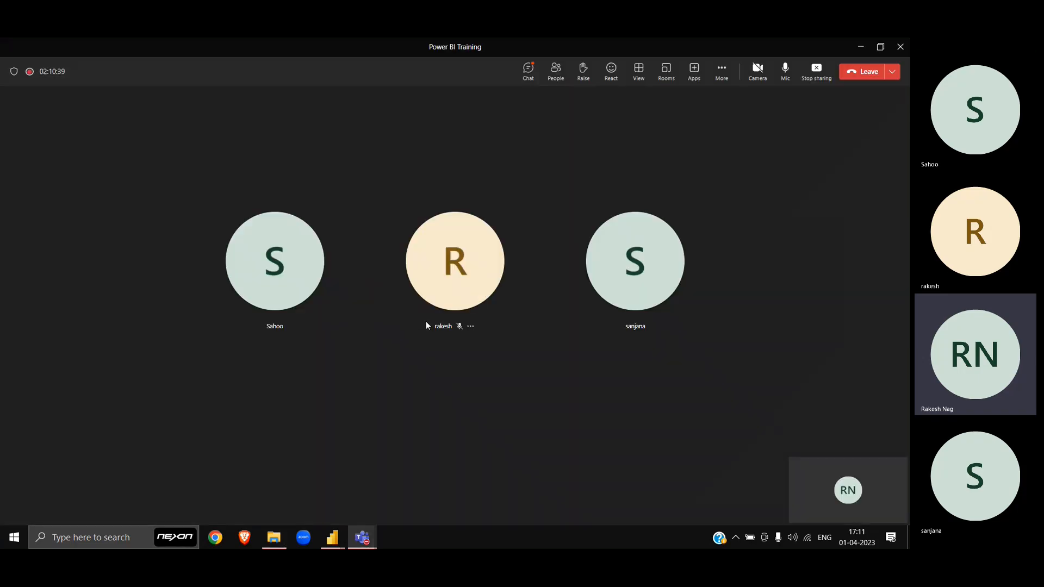
click(816, 72)
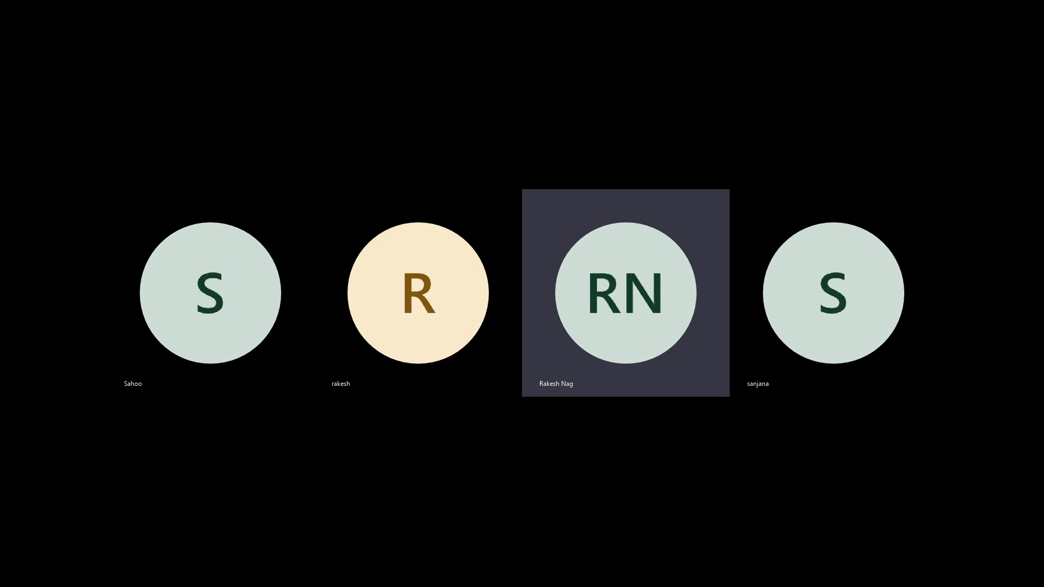